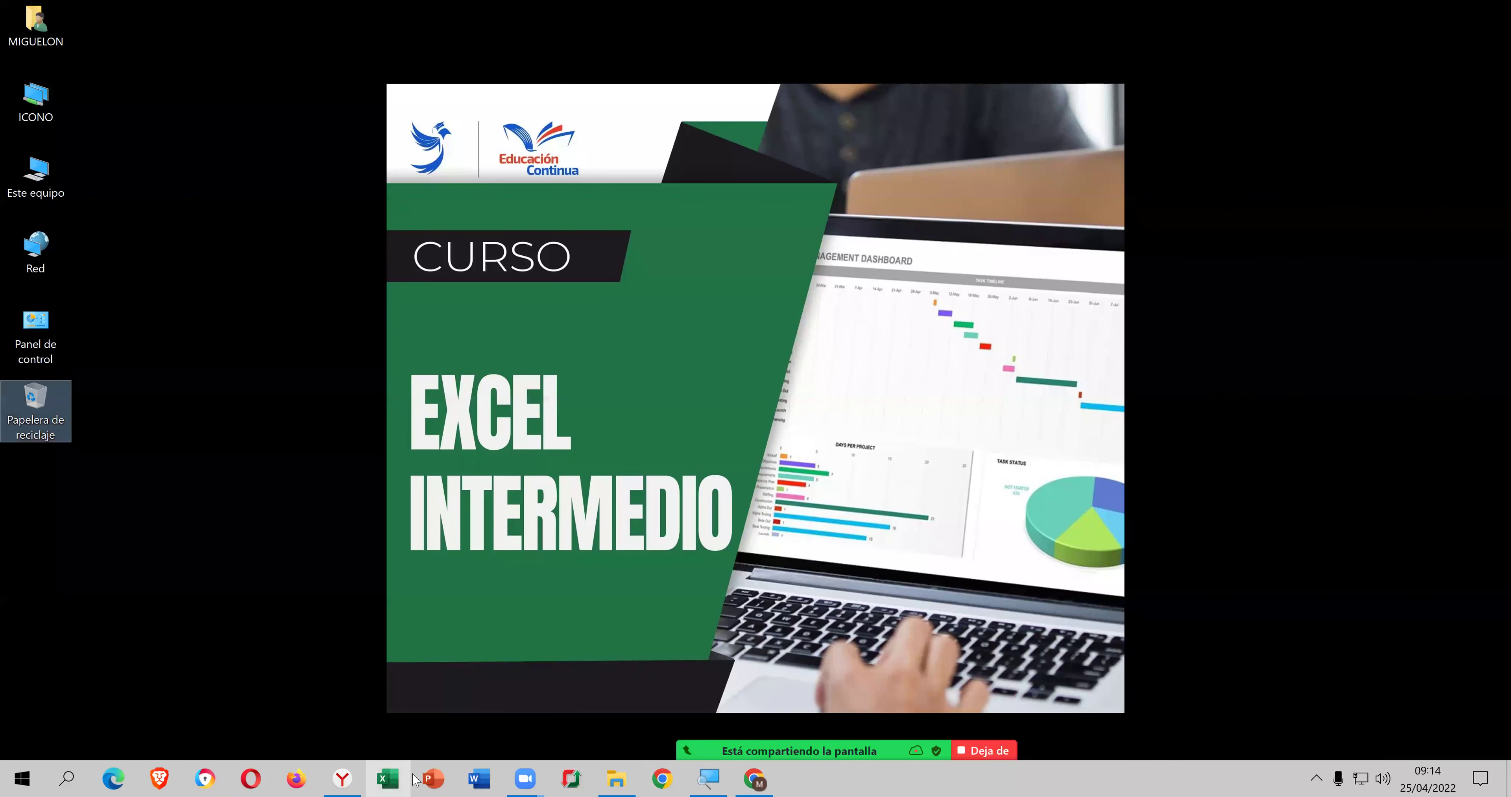
Step: Start Excel by entering EXCEL in the Win+R Run box
{"action": "key", "text": "super+r"}
{"action": "type", "text": "EXCE"}
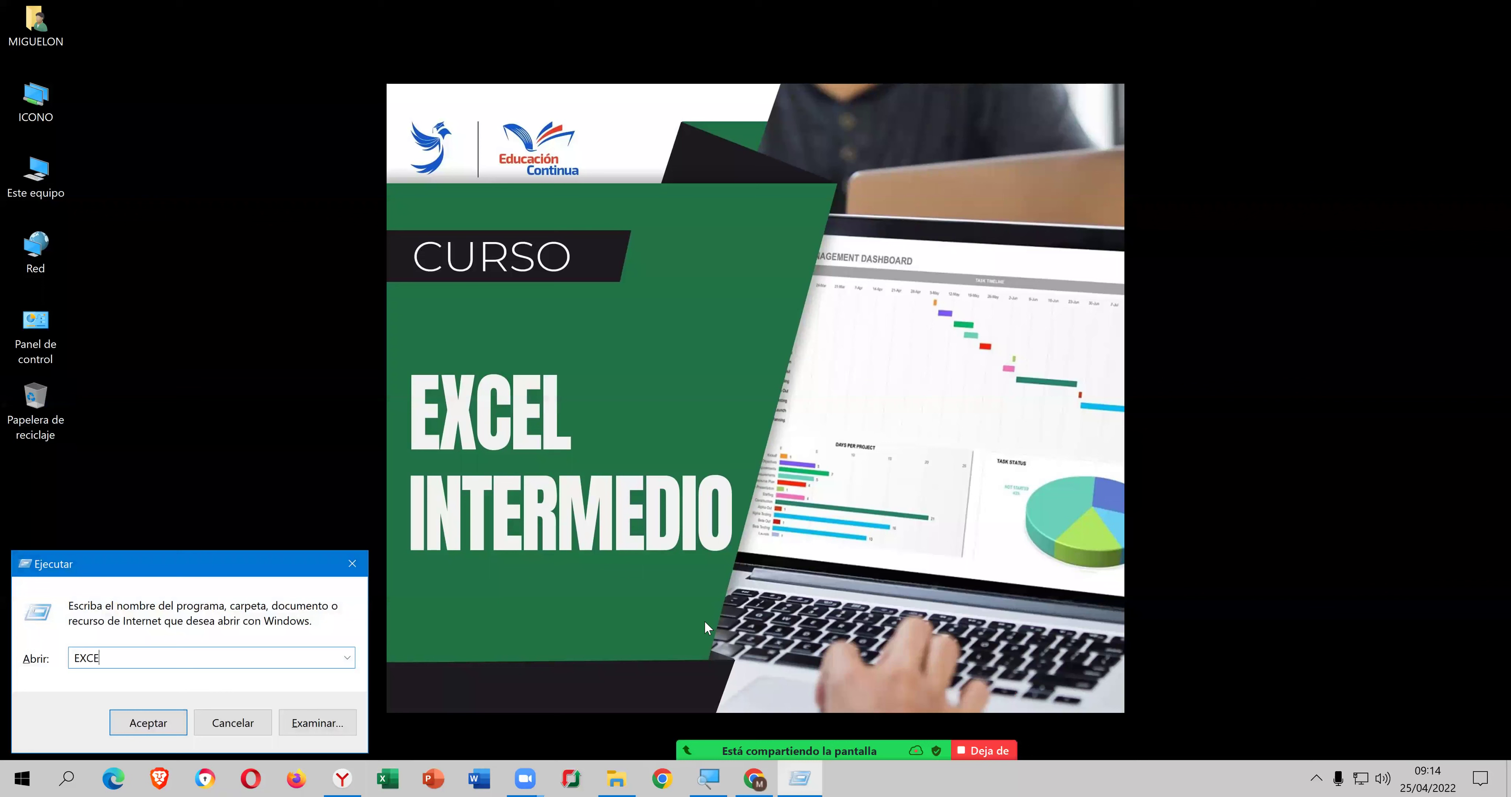
{"action": "key", "text": "Return"}
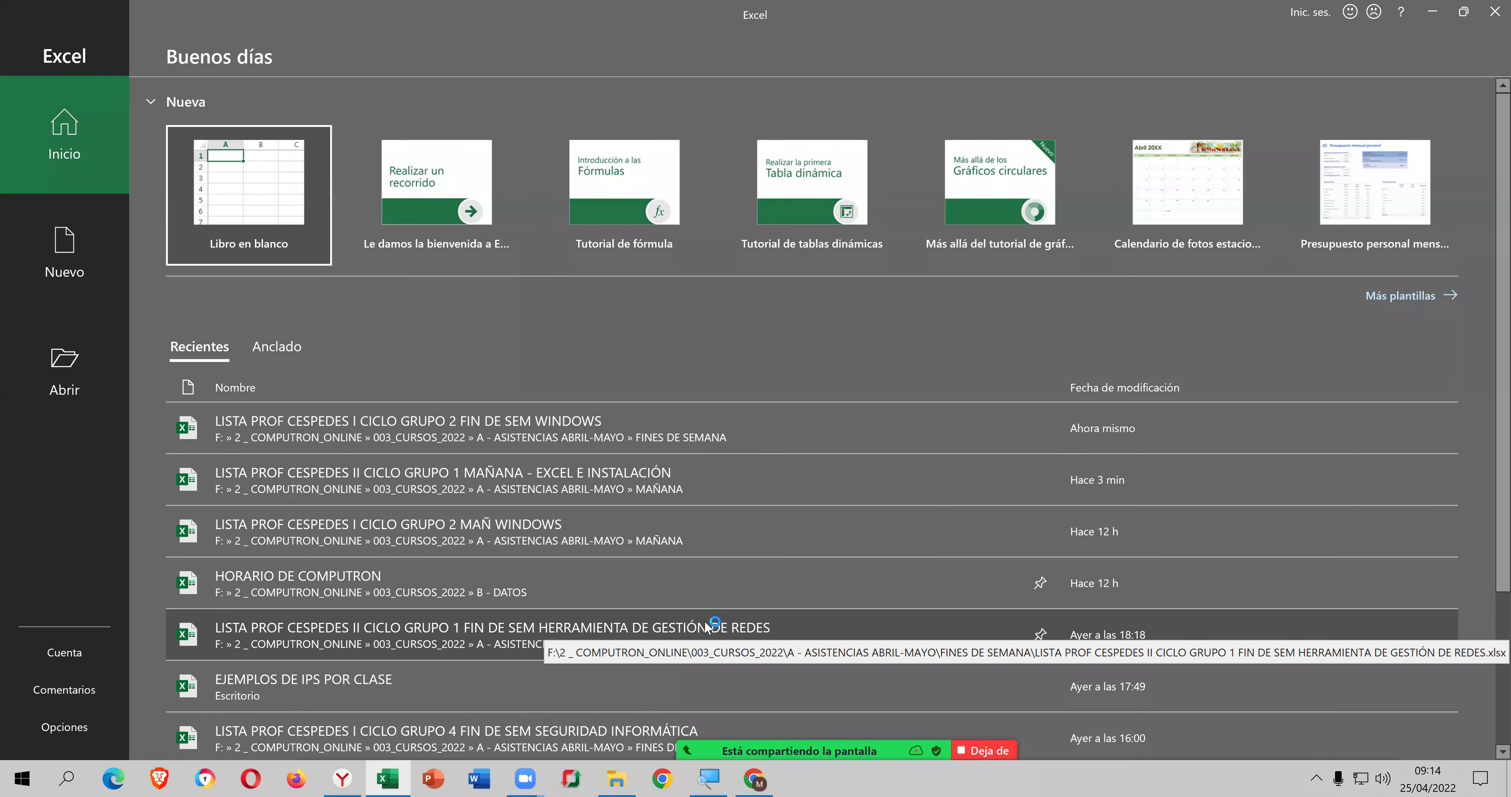
Step: Create a blank workbook and save it to Escritorio as 'FUNCIONES DE FECHA Y HORA - CONCEPTOS'
{"action": "left_click", "coordinate": [285, 215]}
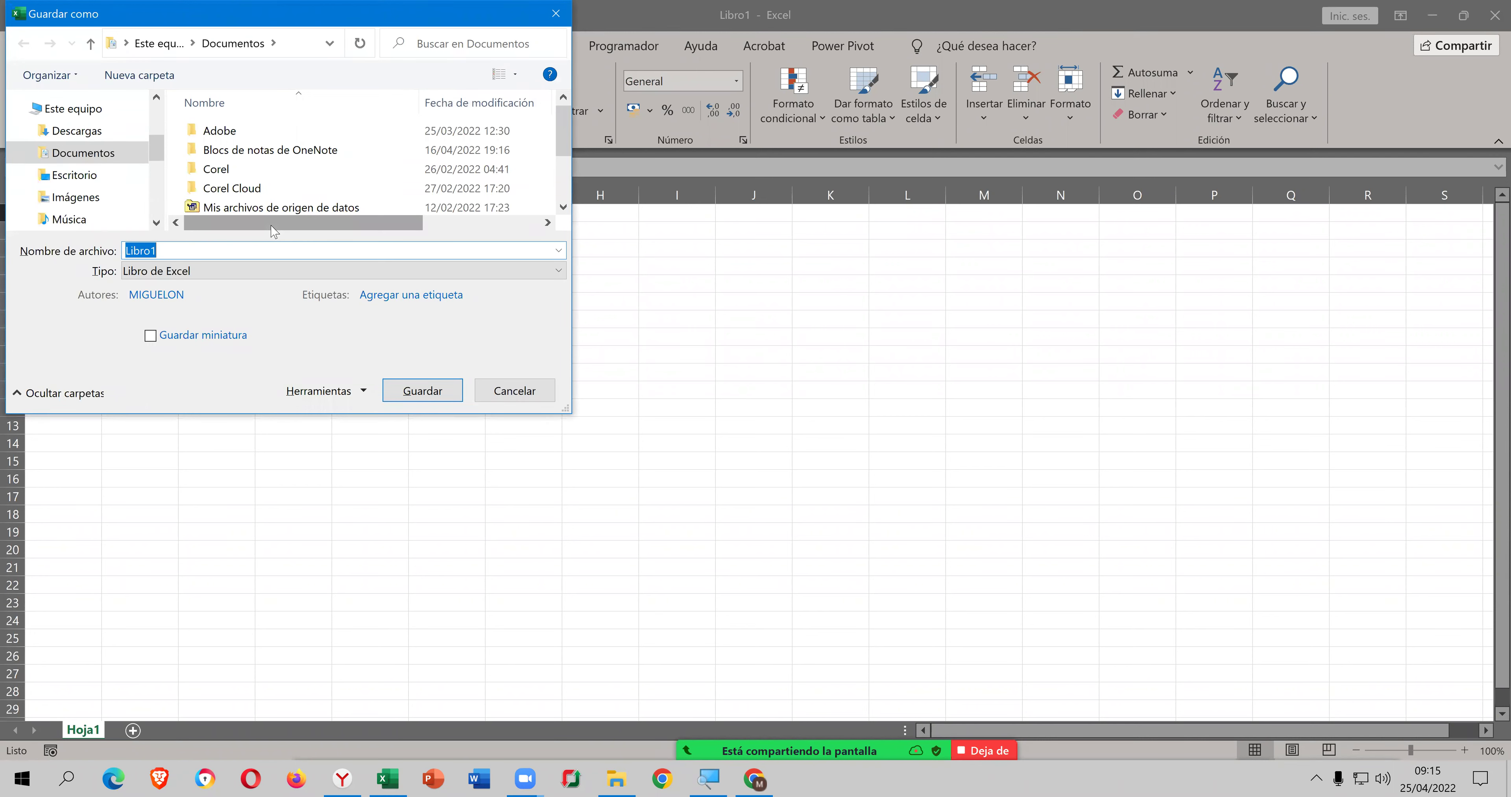
{"action": "left_click", "coordinate": [58, 176]}
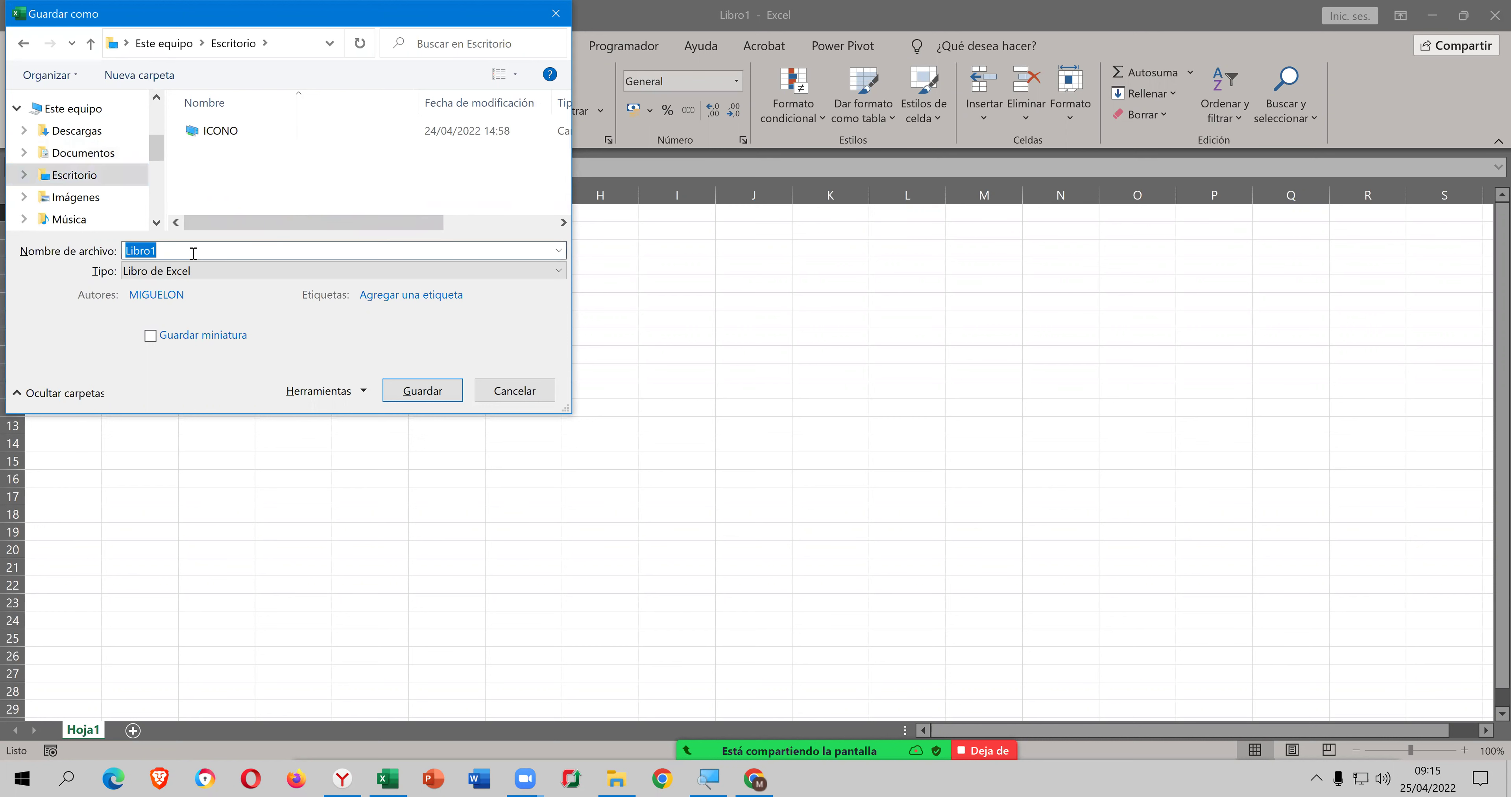
{"action": "type", "text": "F"}
{"action": "key", "text": "BackSpace"}
{"action": "type", "text": "FUNCIONES DE FECHA Y HORA "}
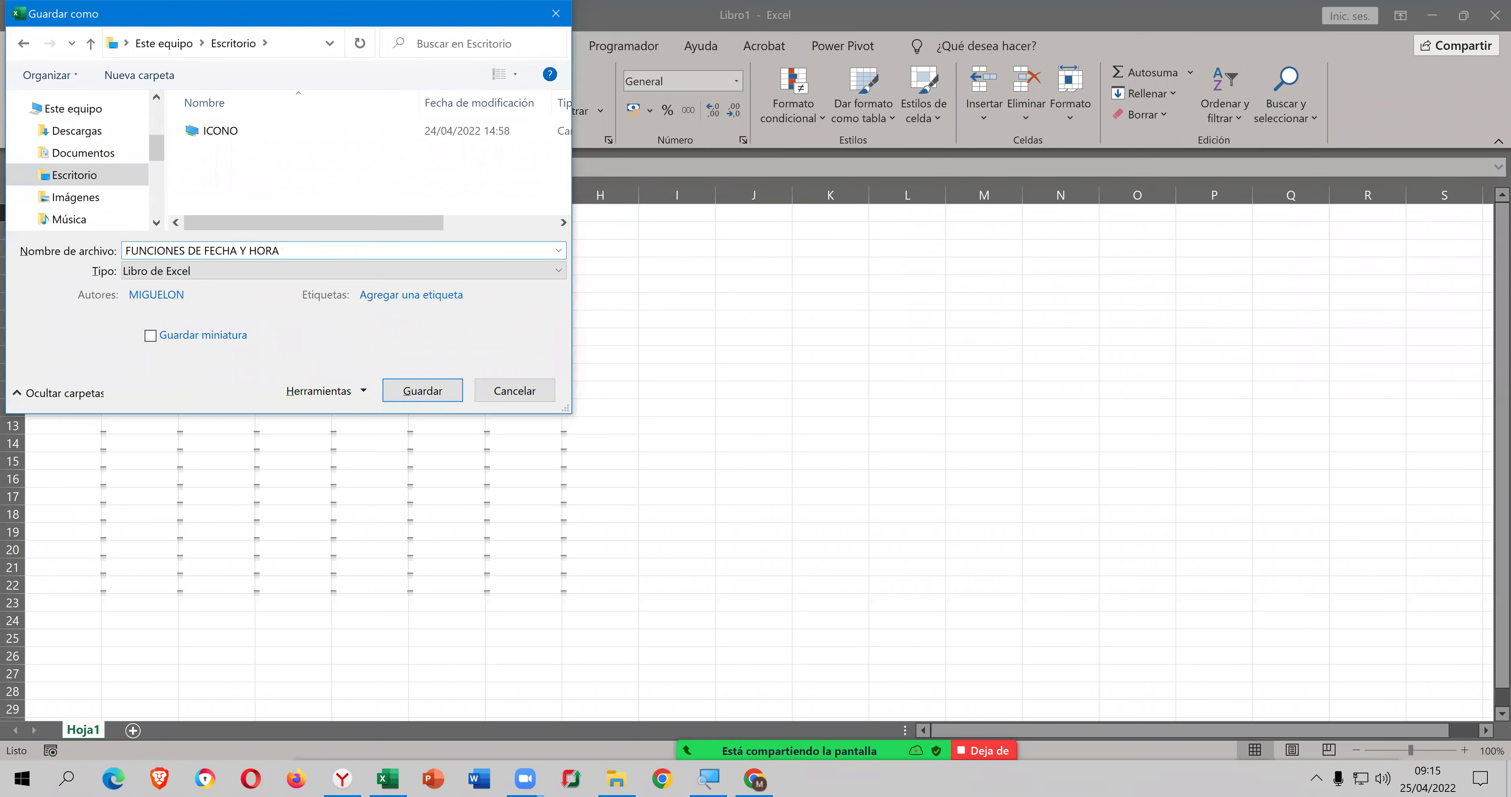
{"action": "type", "text": "- "}
{"action": "type", "text": "CONCEPTOS"}
{"action": "key", "text": "Return"}
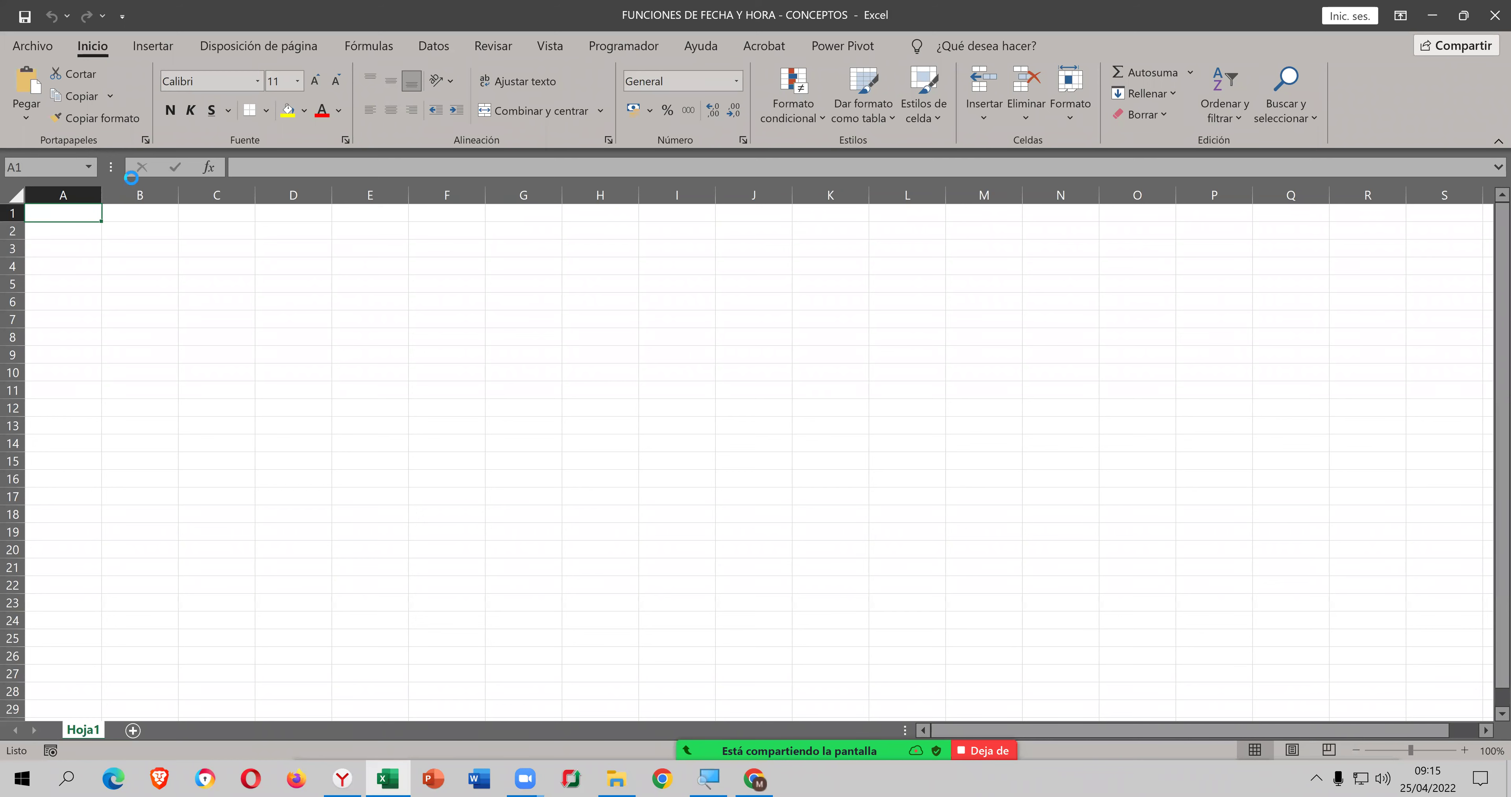
Step: Zoom in and browse the Fecha y hora functions on the Fórmulas tab, then close the list
{"action": "scroll", "coordinate": [203, 281], "scroll_direction": "up", "scroll_amount": 3}
{"action": "scroll", "coordinate": [213, 306], "scroll_direction": "up", "scroll_amount": 3}
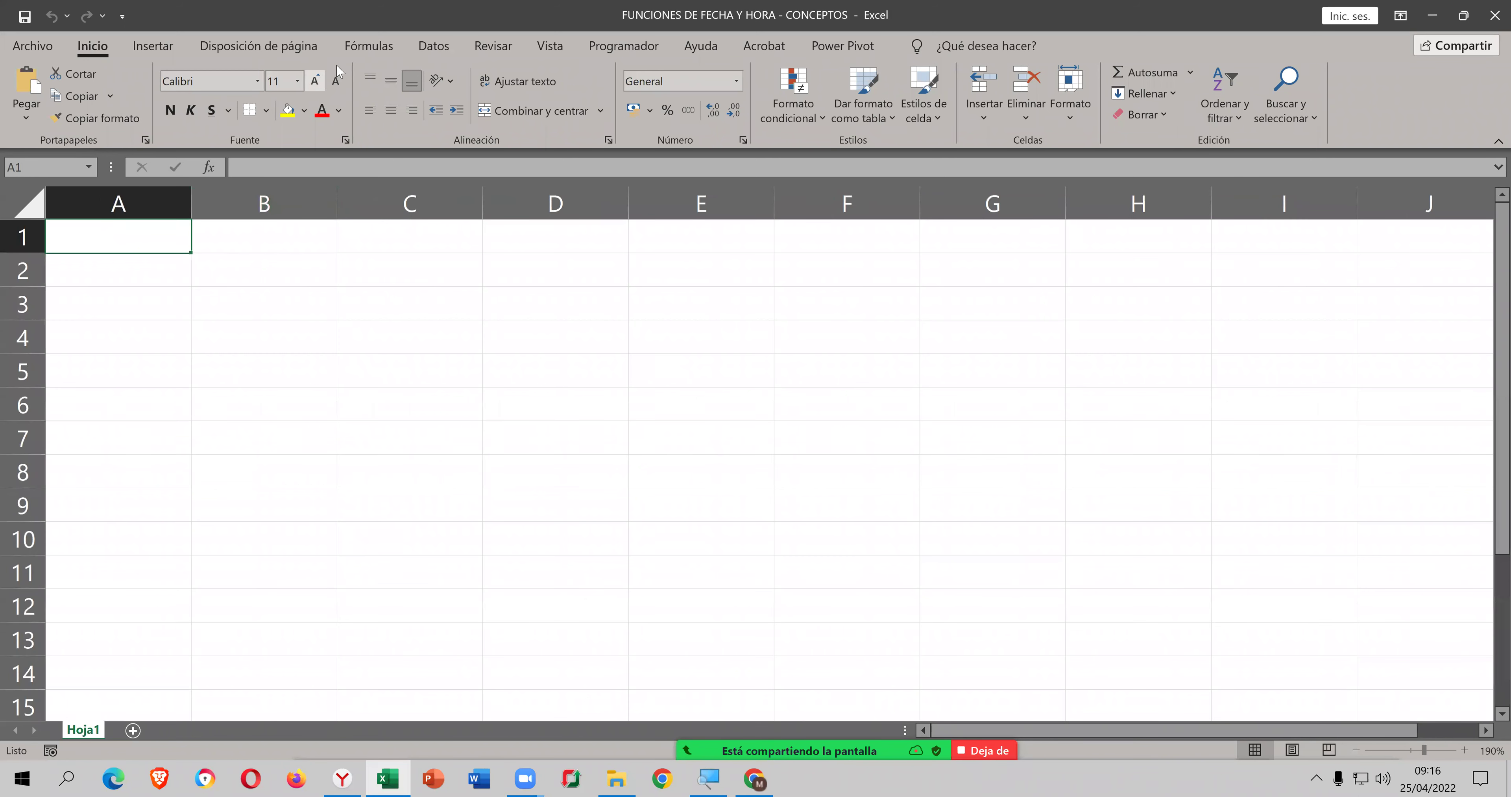
{"action": "left_click", "coordinate": [352, 51]}
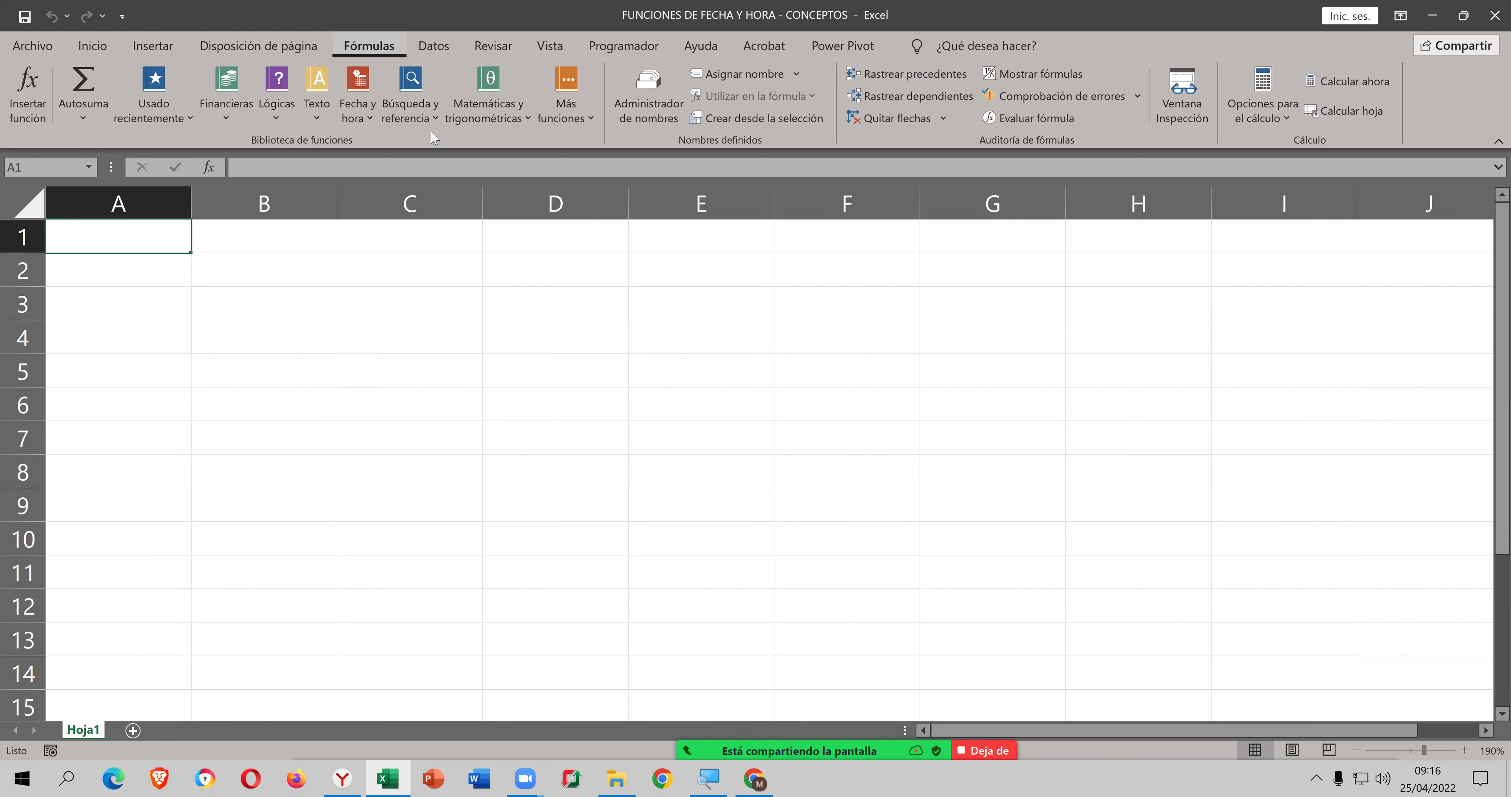
{"action": "left_click", "coordinate": [371, 120]}
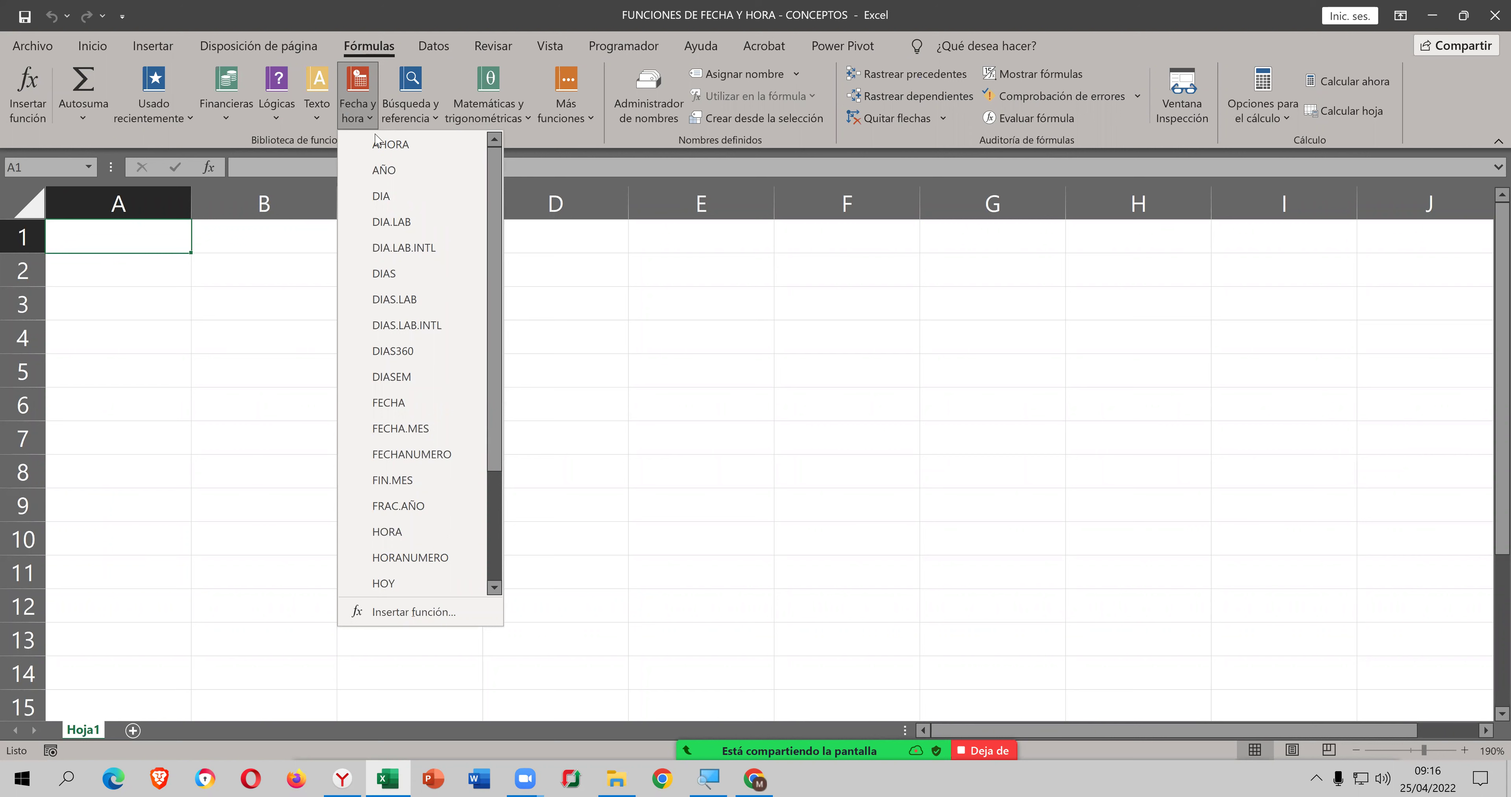
{"action": "mouse_move", "coordinate": [391, 143]}
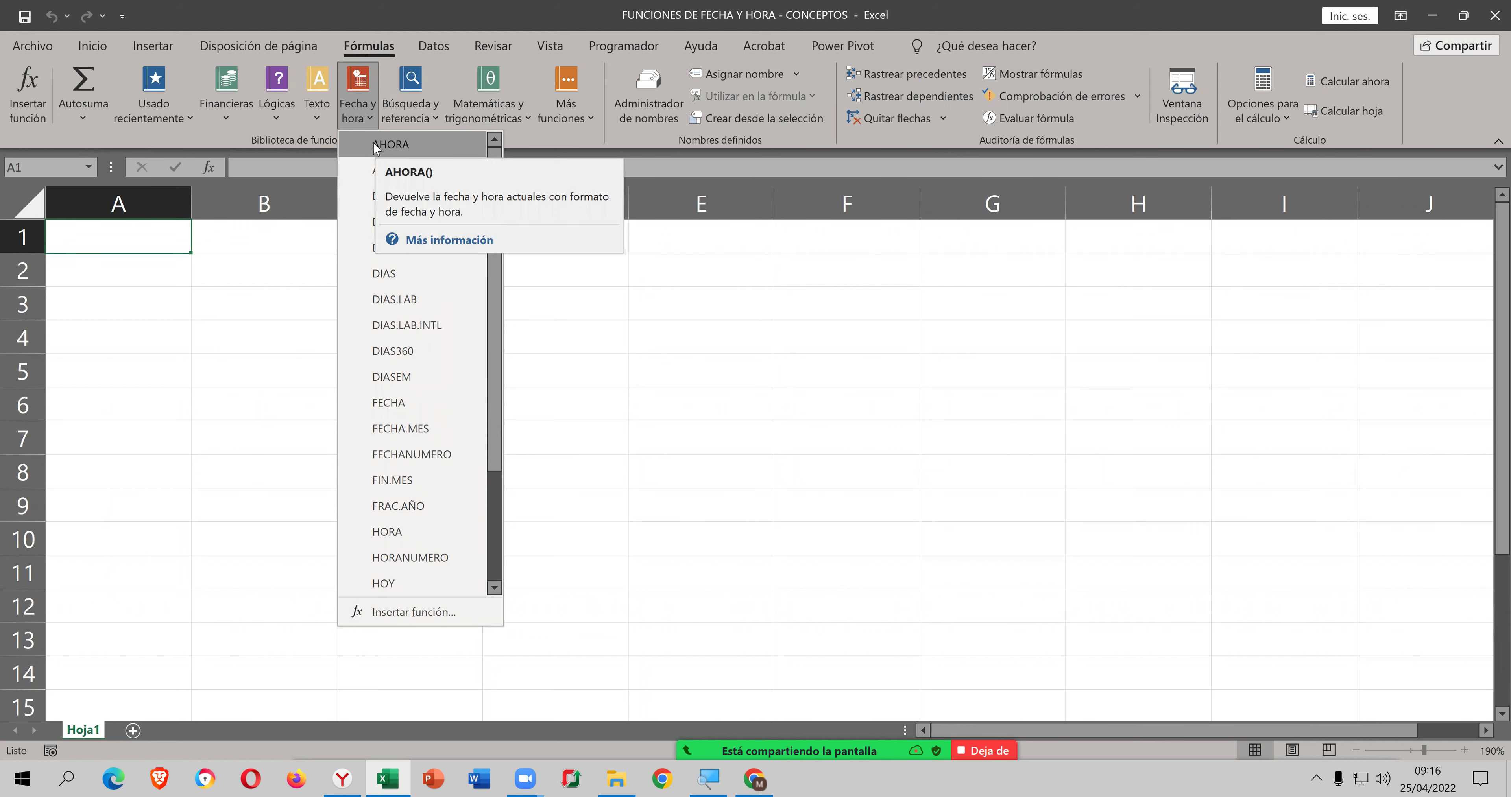
{"action": "left_click", "coordinate": [163, 234]}
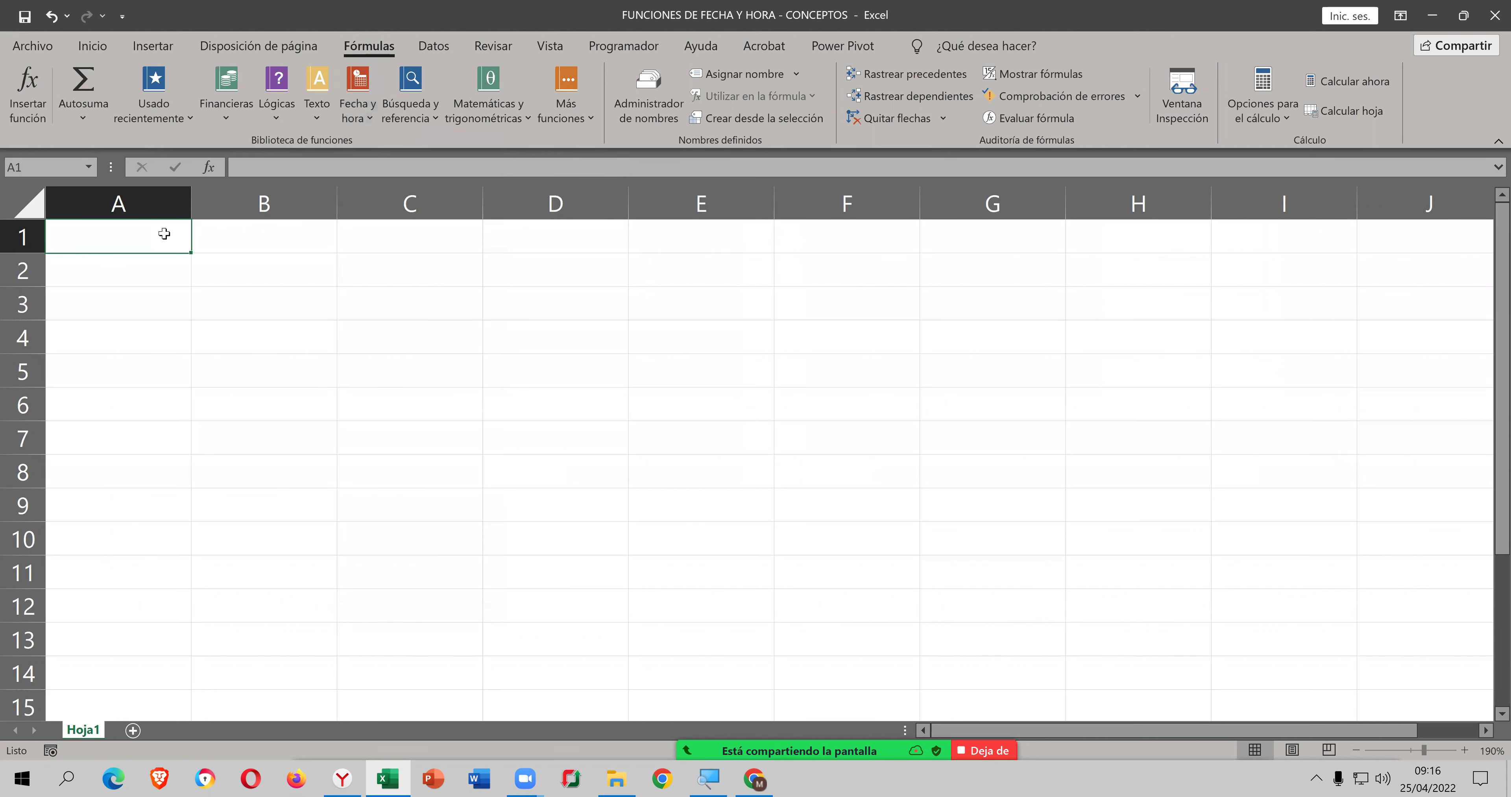
Step: Enter the heading RESULTADO in A1
{"action": "key", "text": "BackSpace"}
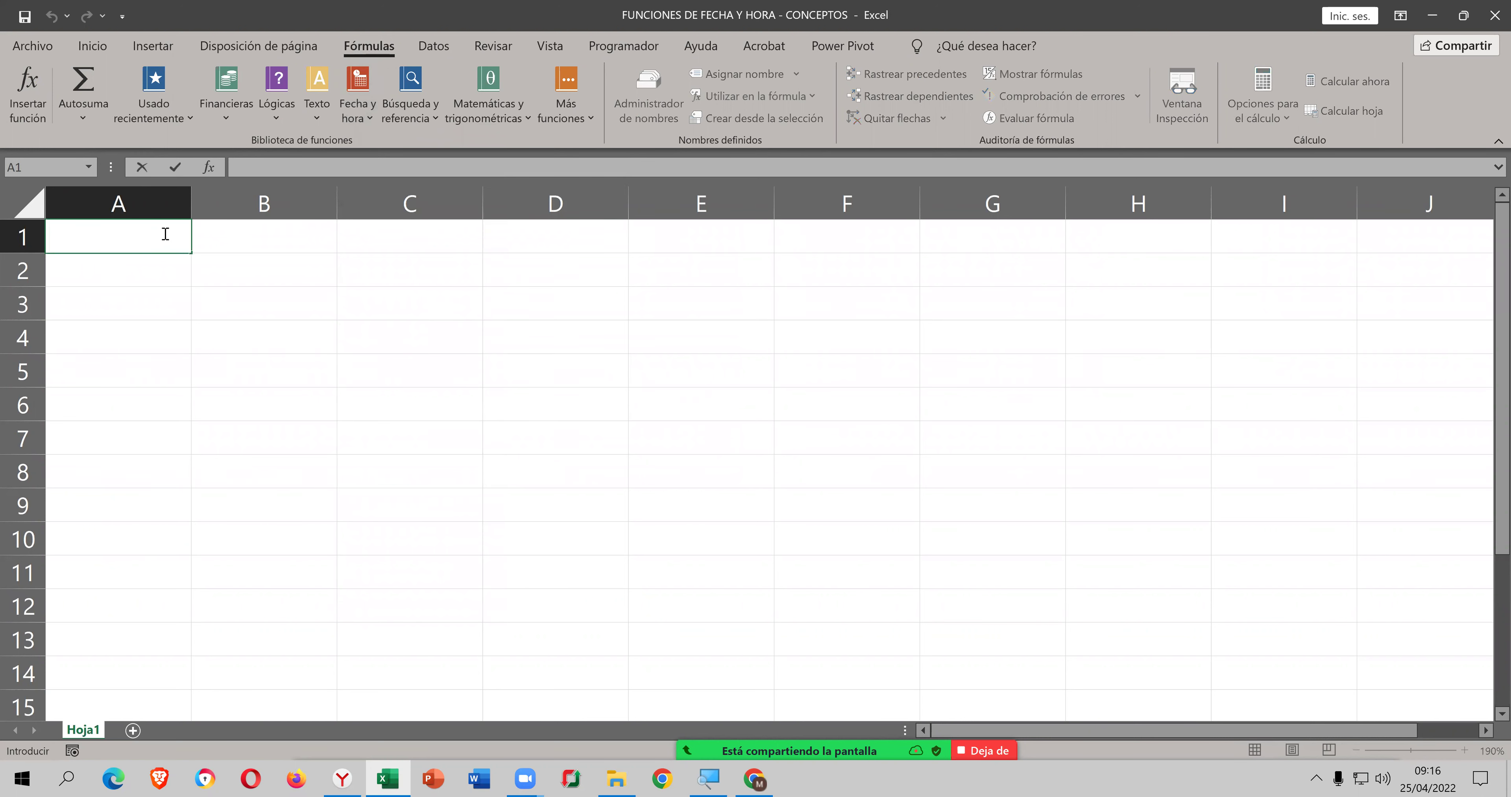
{"action": "type", "text": "RESULTADO"}
{"action": "key", "text": "Tab"}
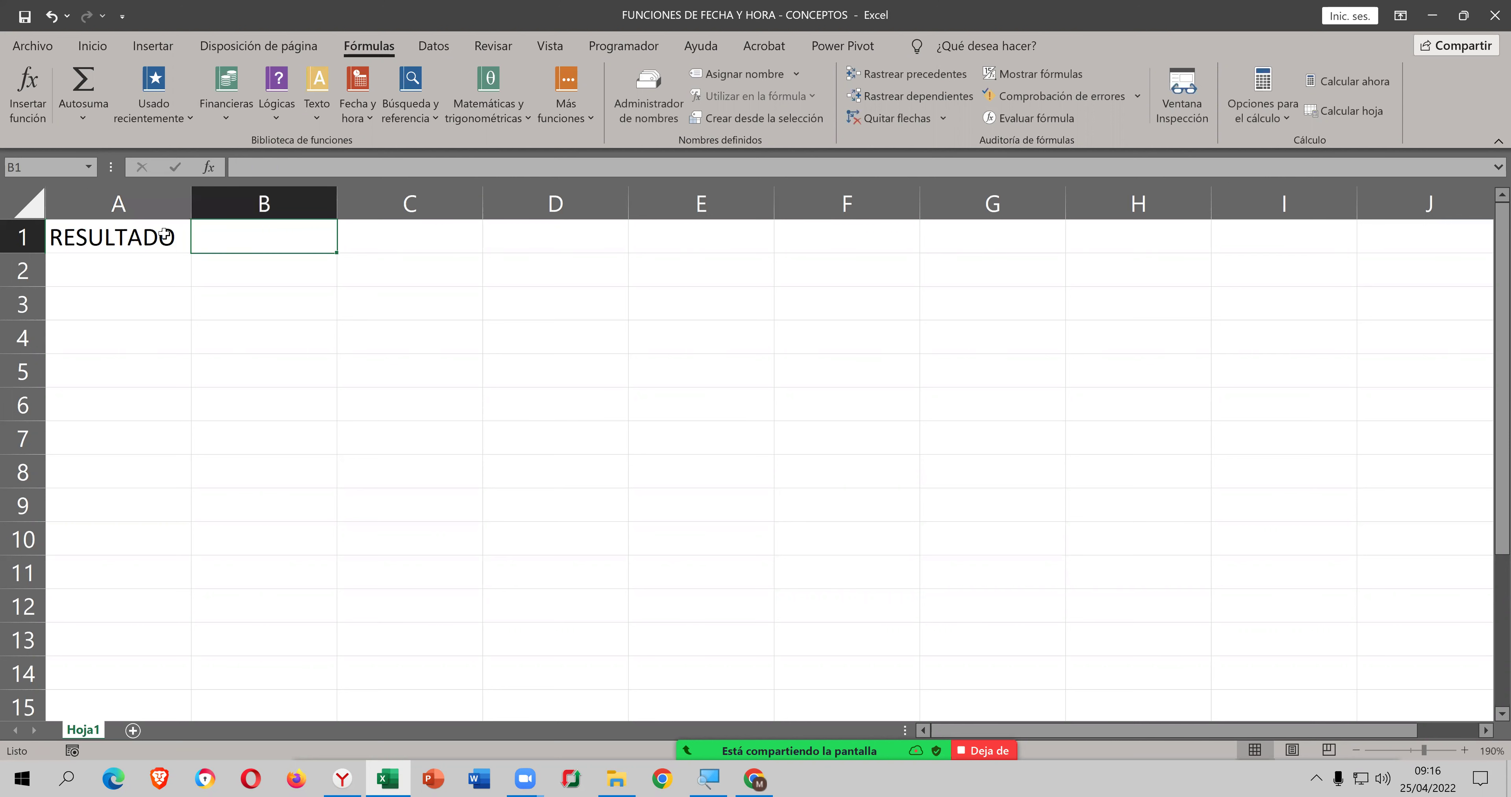
Step: Type 'CONCEPTO SINTAXIS' into B1, fixing typos and undoing a mistaken edit
{"action": "type", "text": "CONCEPTO SINTAXIS"}
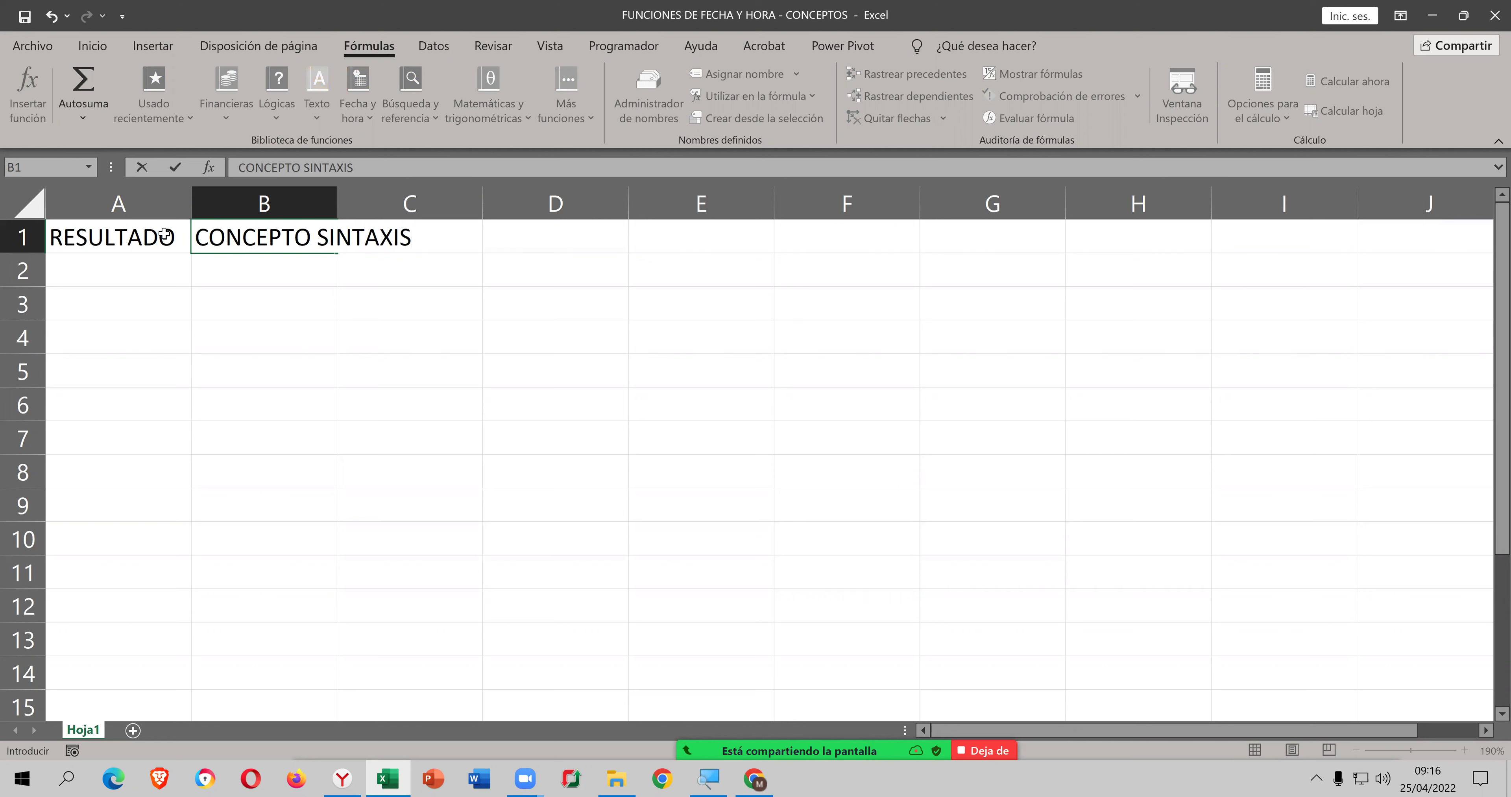
{"action": "left_click", "coordinate": [164, 234], "text": "shift"}
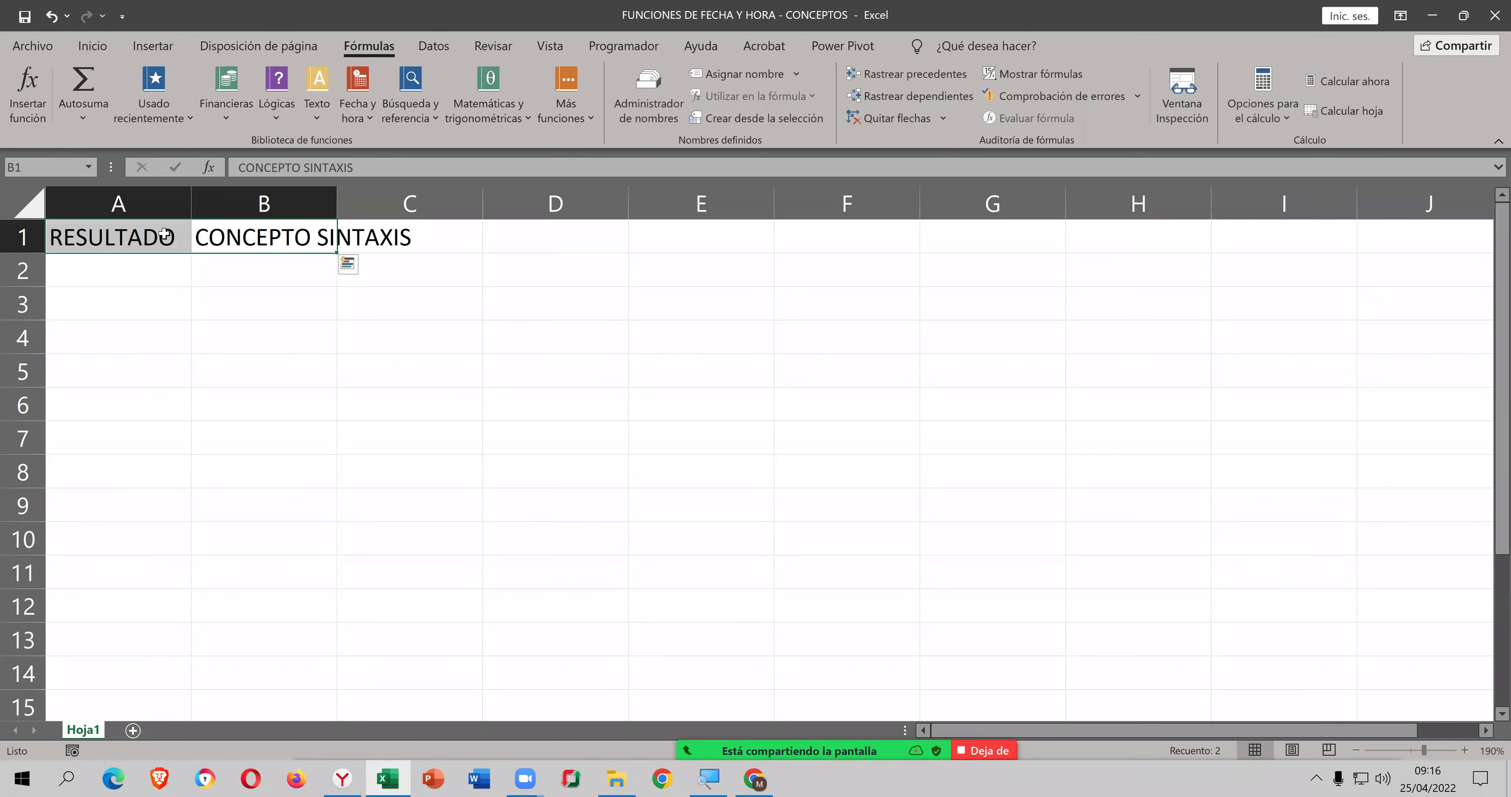
{"action": "key", "text": "Right"}
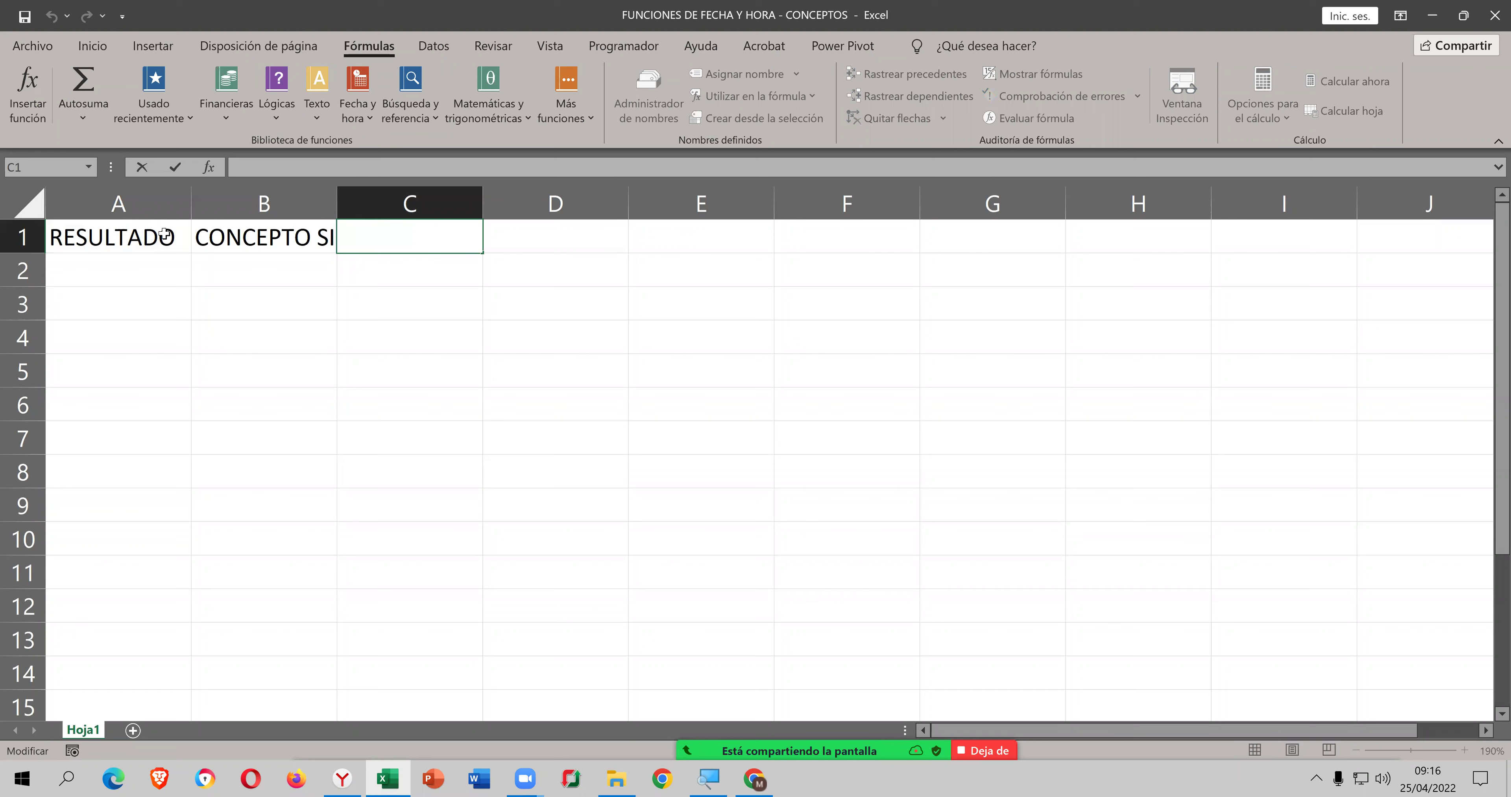
{"action": "key", "text": "Left"}
{"action": "key", "text": "F2"}
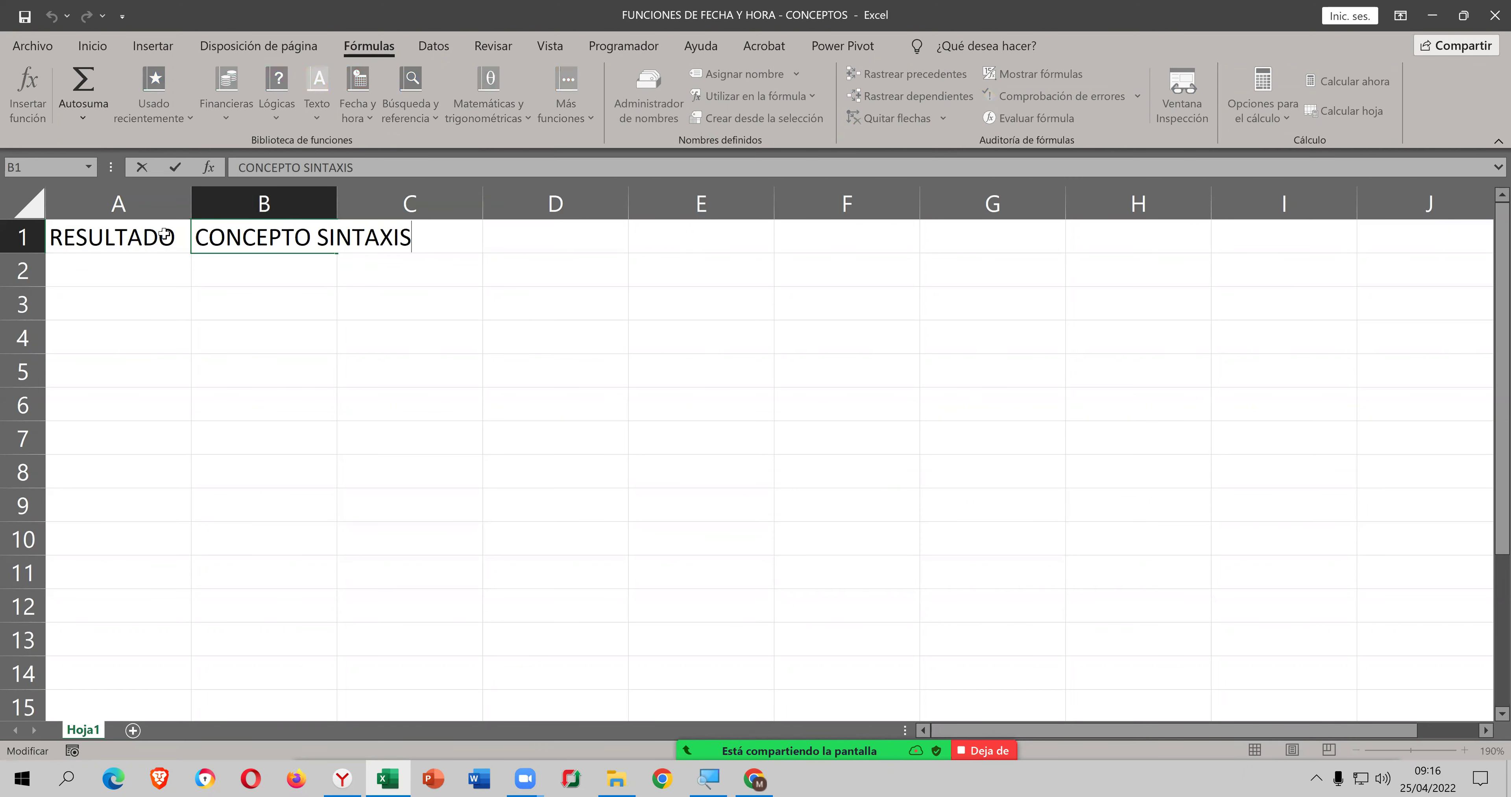
{"action": "key", "text": "shift+Left"}
{"action": "key", "text": "shift+Left"}
{"action": "key", "text": "shift+Left"}
{"action": "key", "text": "shift+Left"}
{"action": "key", "text": "shift+Left"}
{"action": "key", "text": "shift+Left"}
{"action": "key", "text": "shift+Left"}
{"action": "key", "text": "shift+Left"}
{"action": "type", "text": "X"}
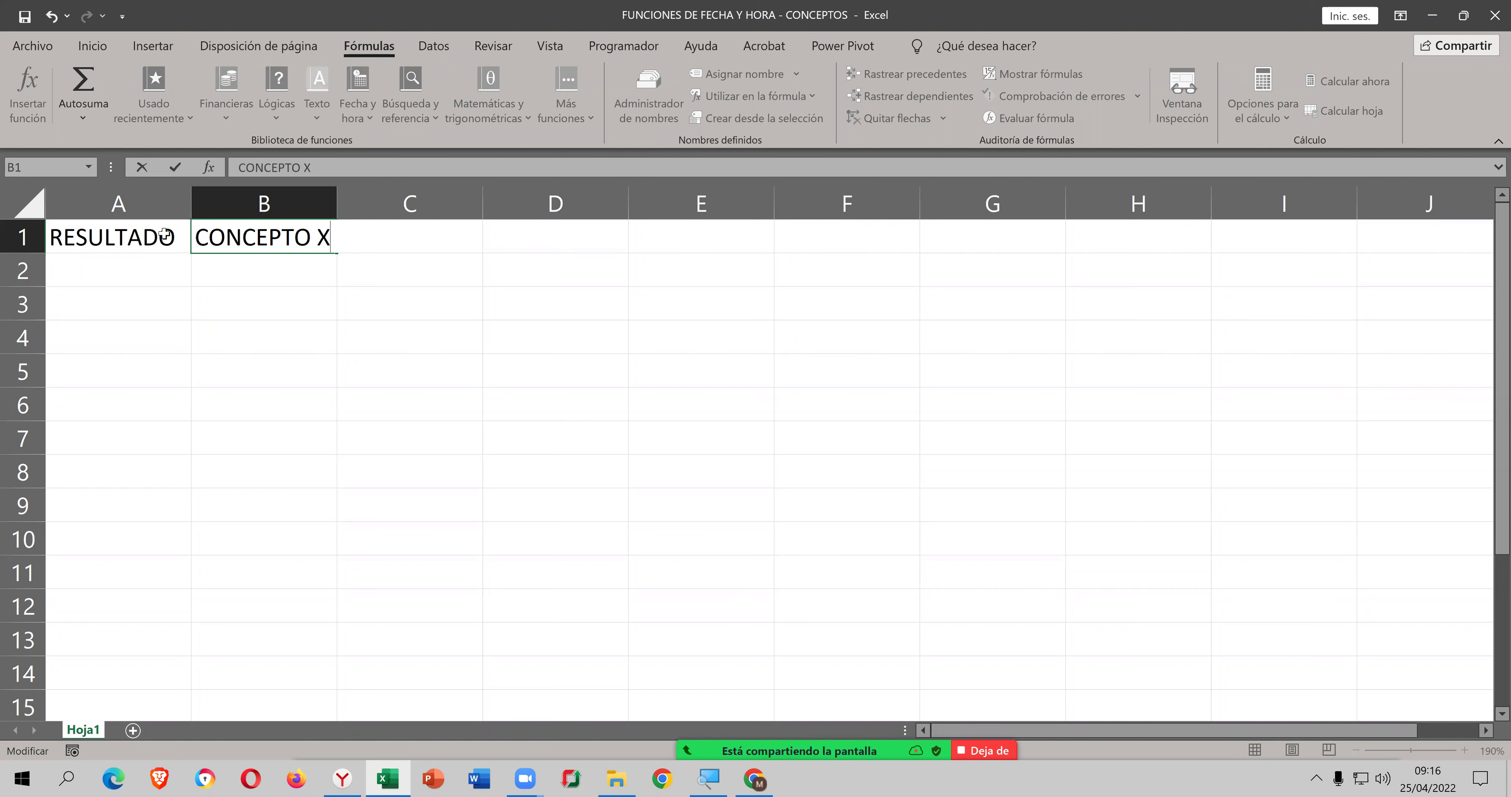
{"action": "key", "text": "Escape"}
{"action": "key", "text": "BackSpace"}
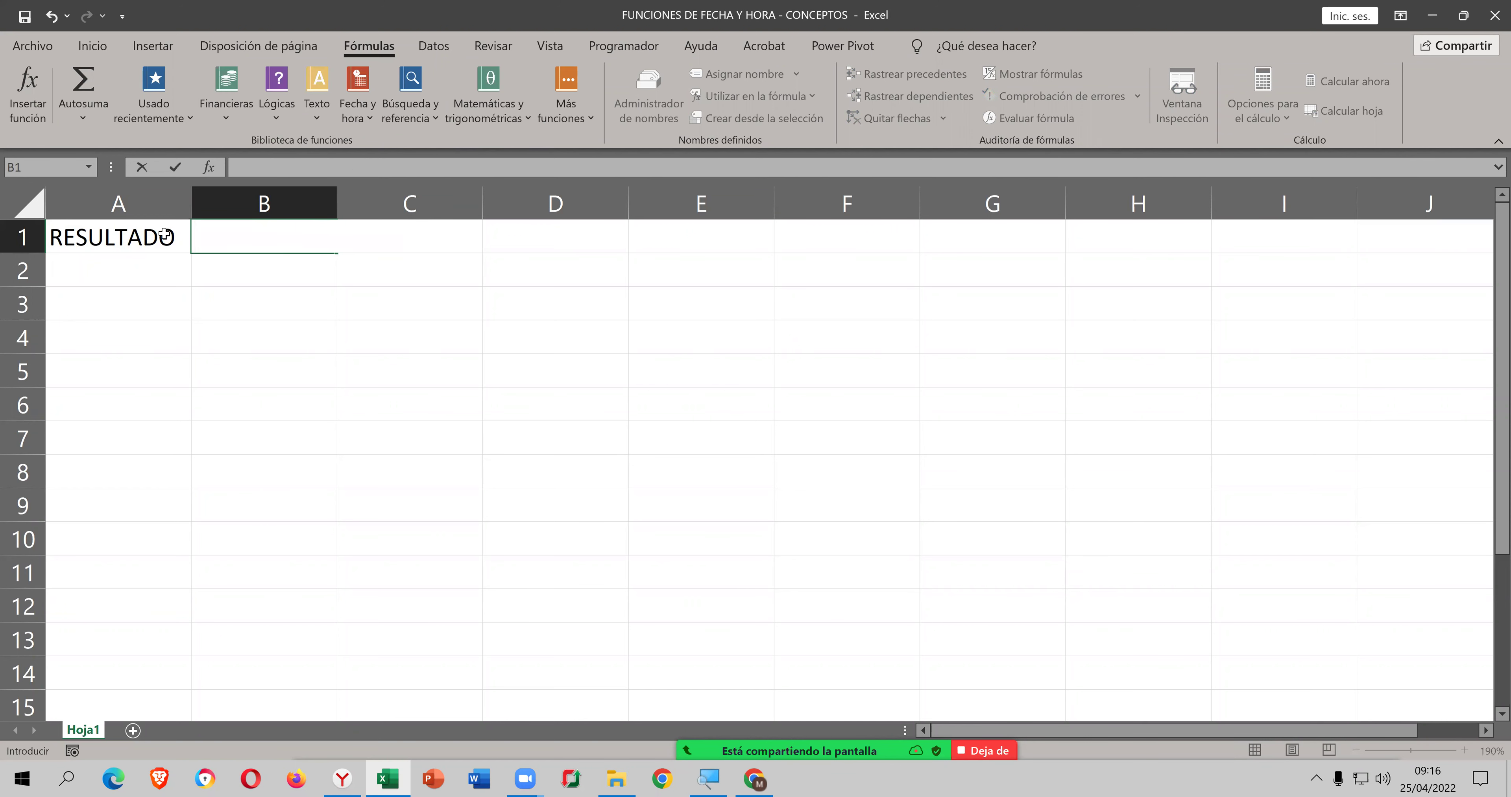
{"action": "key", "text": "ctrl+z"}
{"action": "key", "text": "F2"}
{"action": "key", "text": "Tab"}
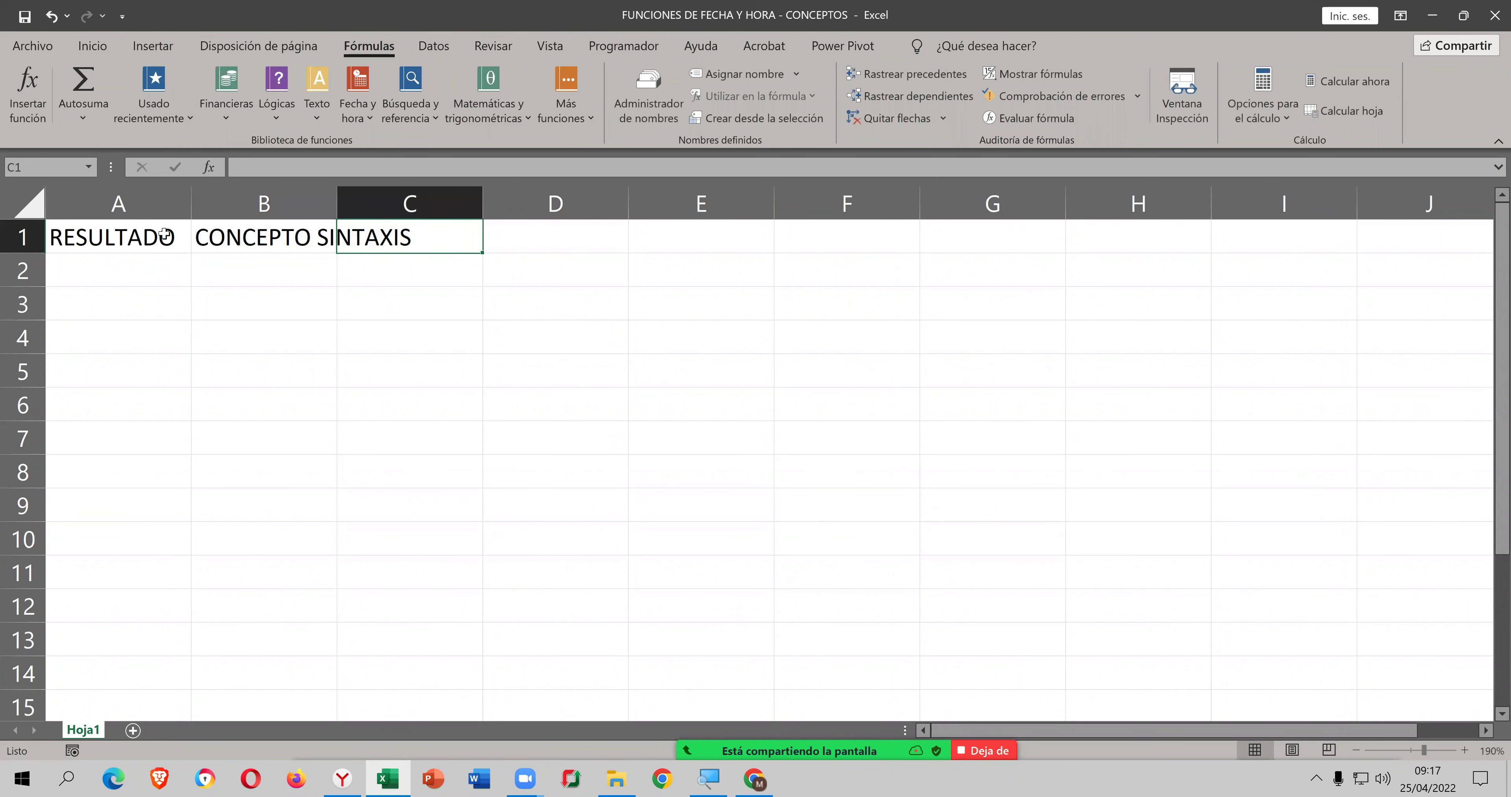
Step: Remove SINTAXIS from B1 so it reads CONCEPTO
{"action": "key", "text": "Left"}
{"action": "key", "text": "F2"}
{"action": "key", "text": "shift+Left"}
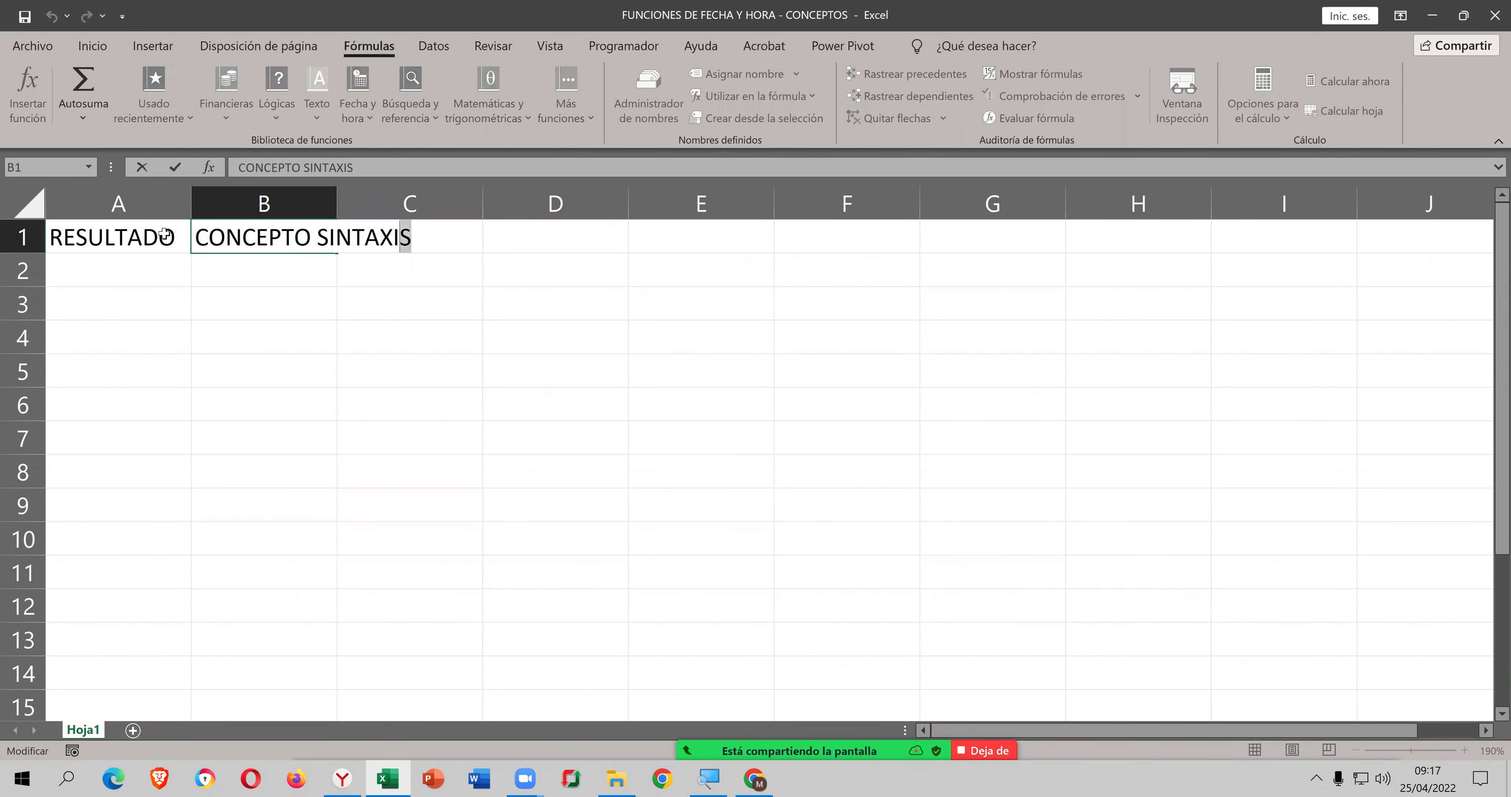
{"action": "key", "text": "shift+Left"}
{"action": "key", "text": "shift+Left"}
{"action": "key", "text": "shift+Left"}
{"action": "key", "text": "shift+Left"}
{"action": "key", "text": "shift+Left"}
{"action": "key", "text": "shift+Left"}
{"action": "key", "text": "ctrl+c"}
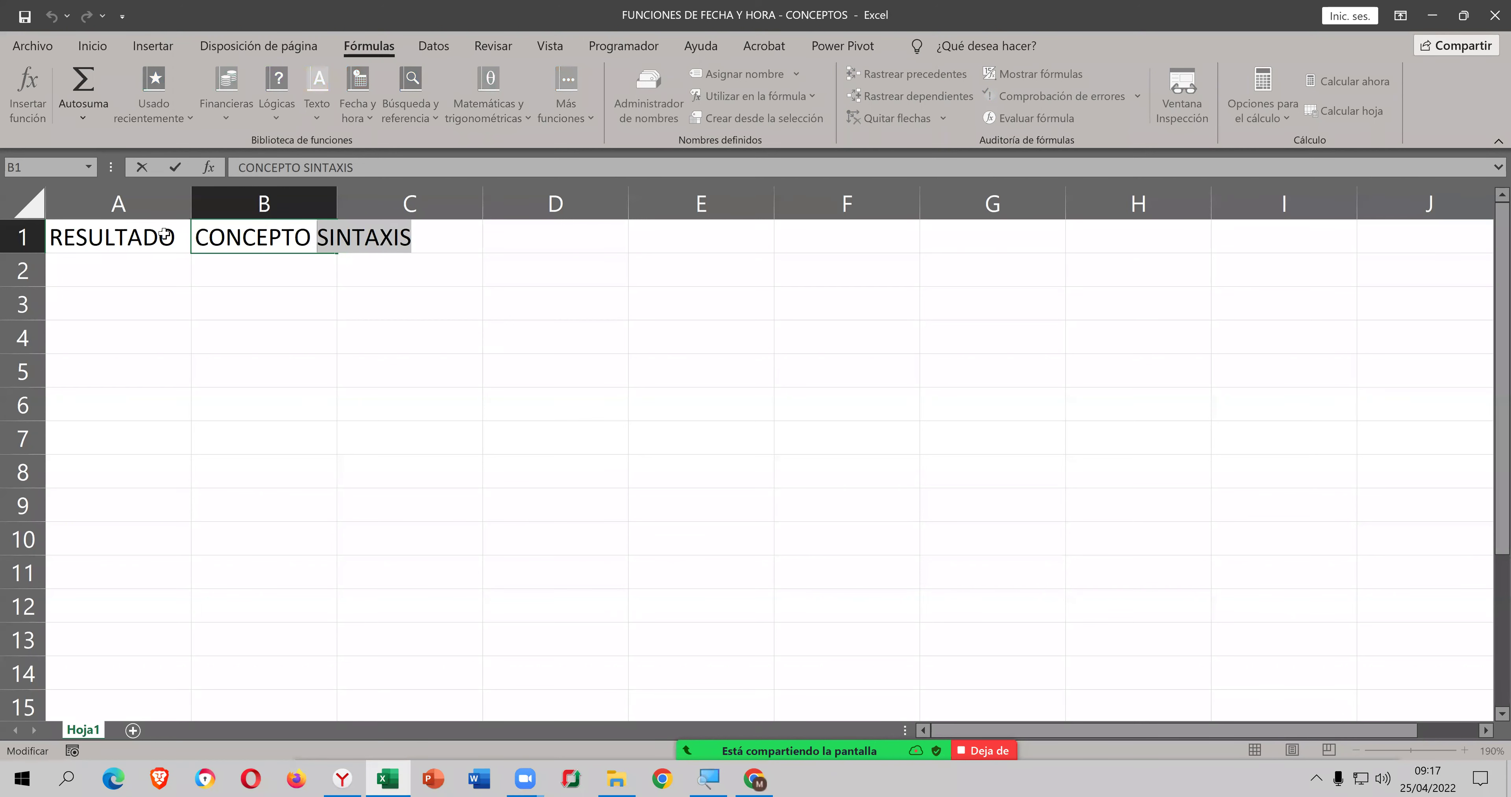
{"action": "key", "text": "BackSpace"}
{"action": "key", "text": "BackSpace"}
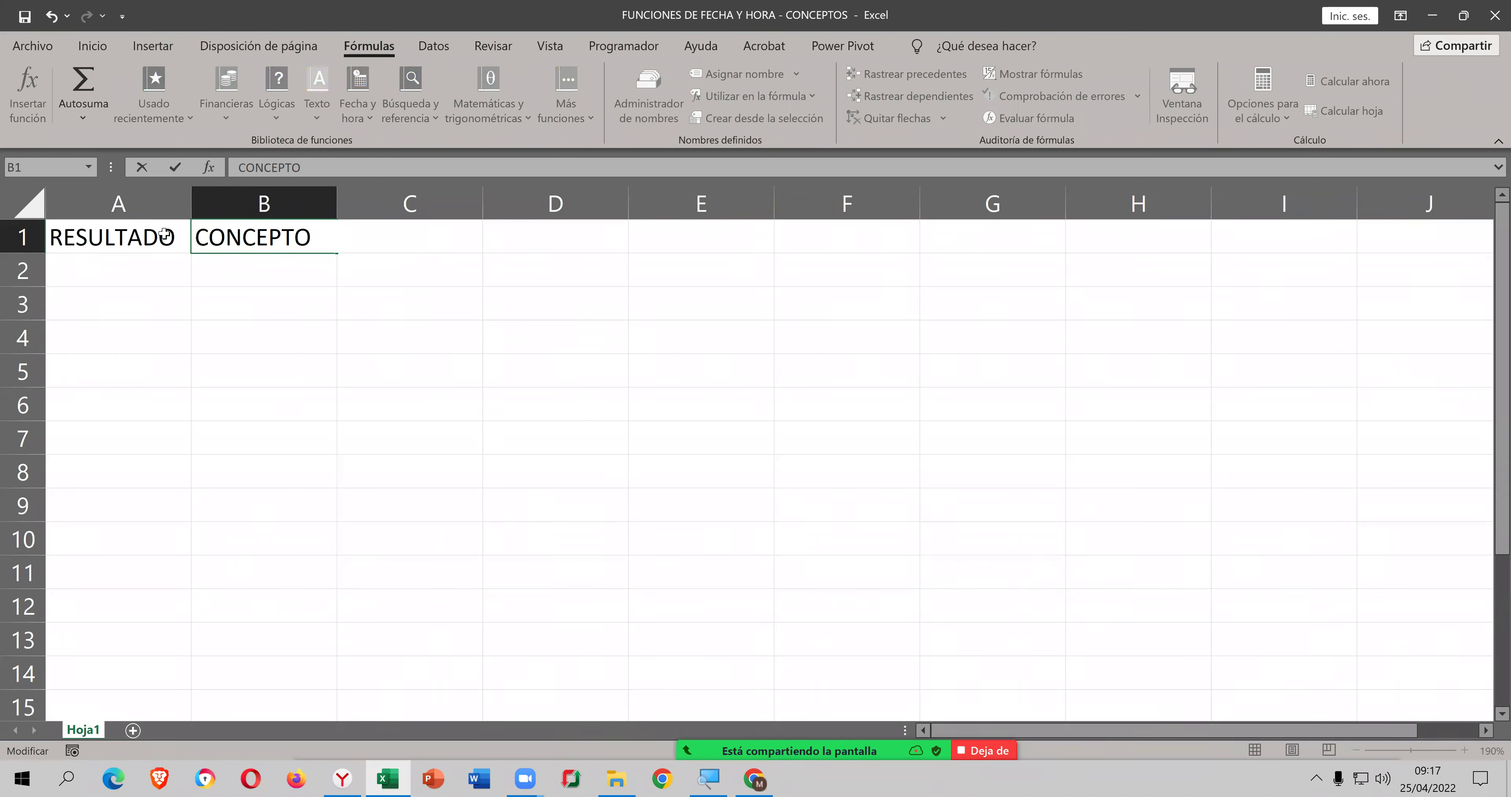
{"action": "key", "text": "Return"}
Step: Paste SINTAXIS into C1 as its heading
{"action": "key", "text": "Up"}
{"action": "key", "text": "Right"}
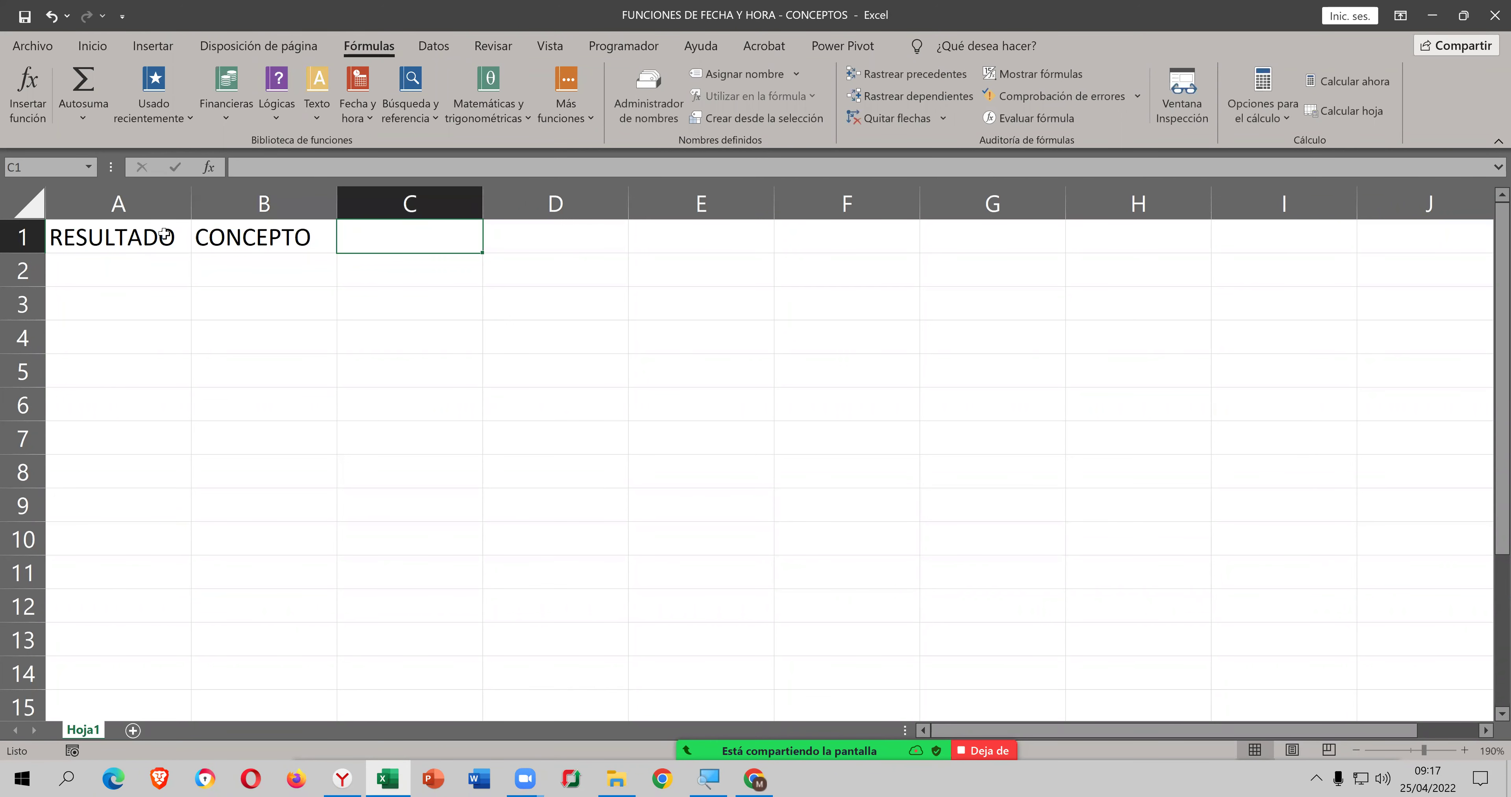
{"action": "key", "text": "F2"}
{"action": "key", "text": "ctrl+v"}
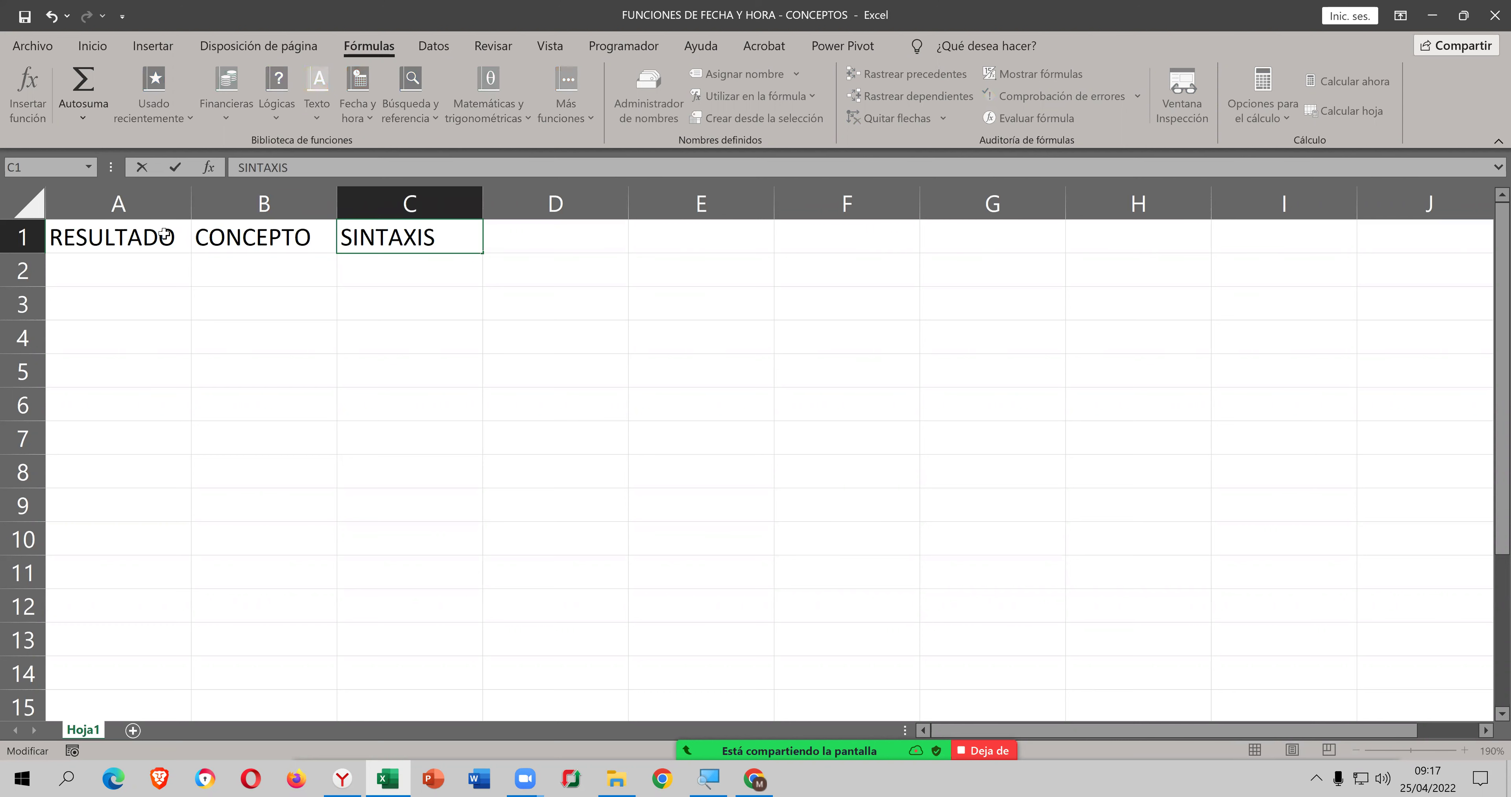
{"action": "key", "text": "Return"}
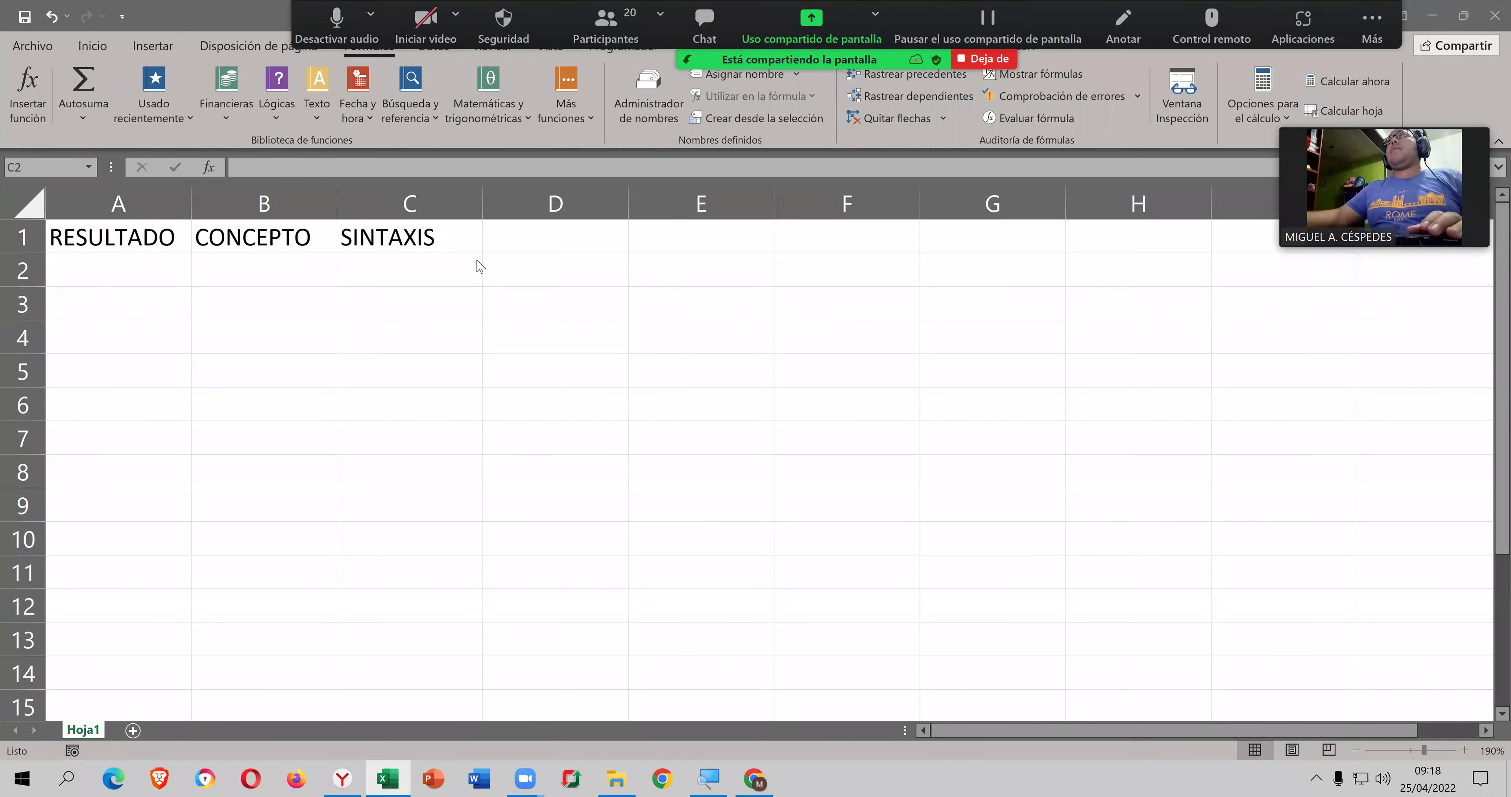
Step: Apply all borders to the header cells A1:C1
{"action": "left_click_drag", "start_coordinate": [164, 241], "coordinate": [381, 239]}
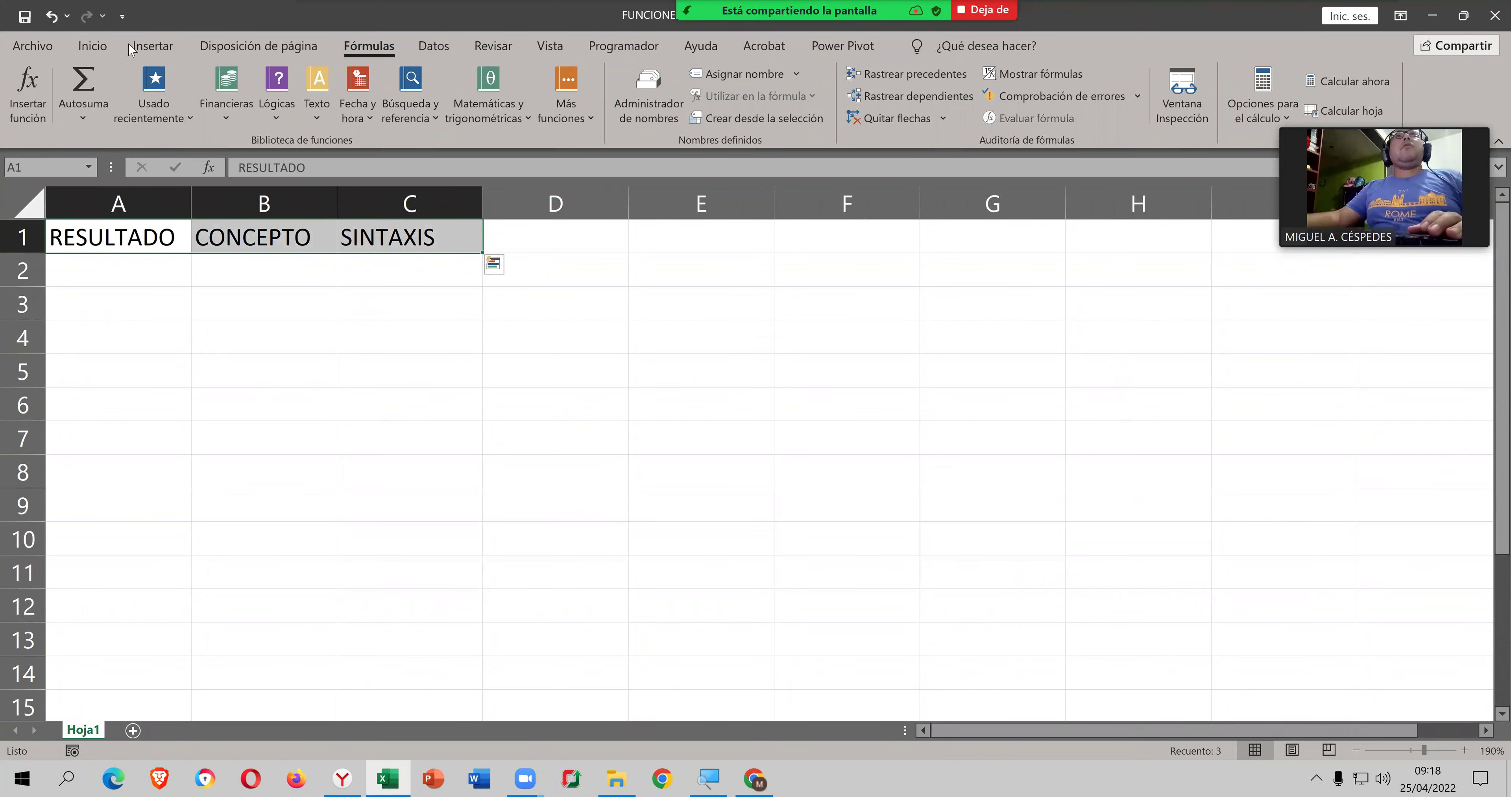
{"action": "left_click", "coordinate": [92, 46]}
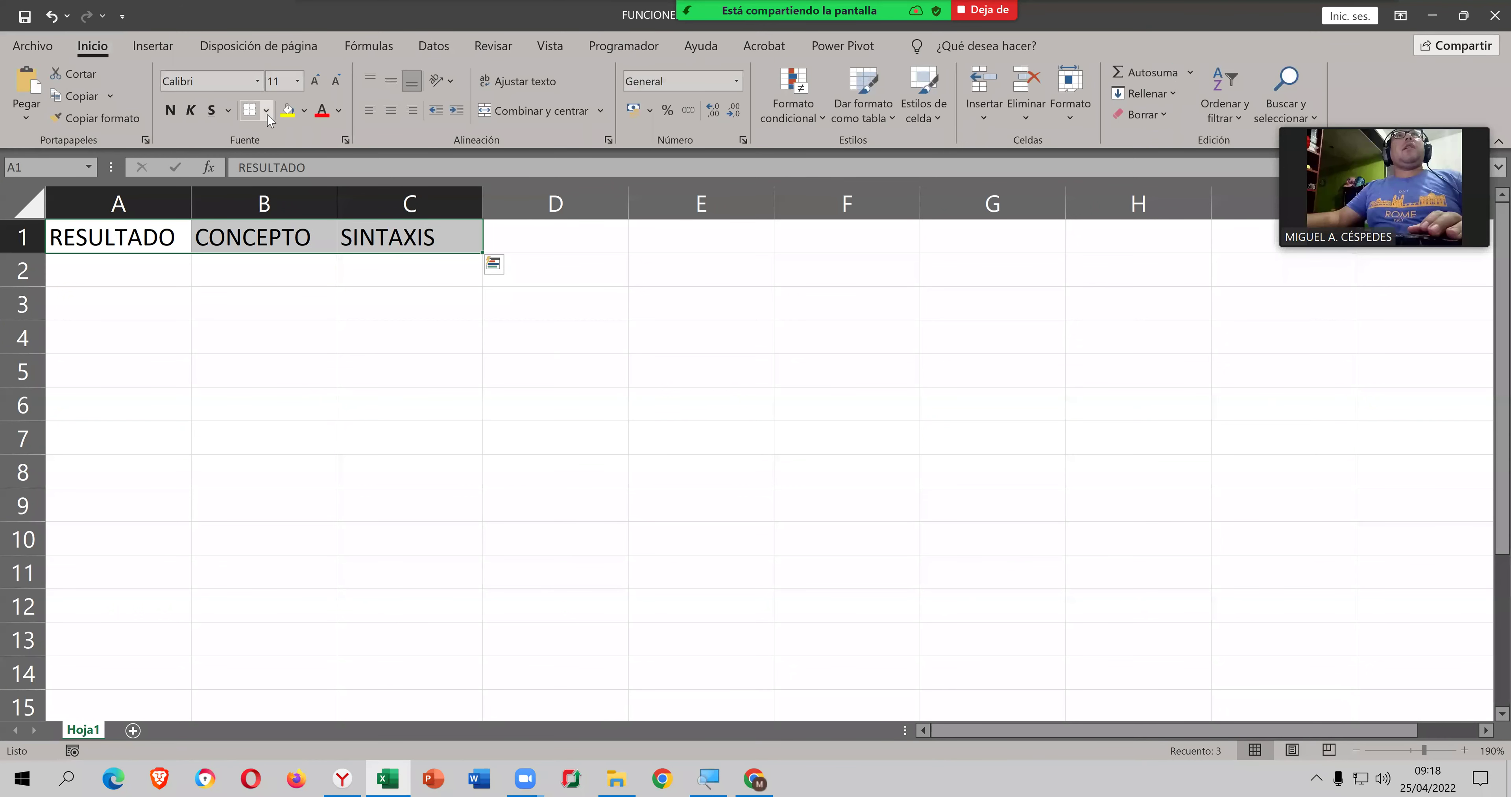
{"action": "left_click", "coordinate": [265, 110]}
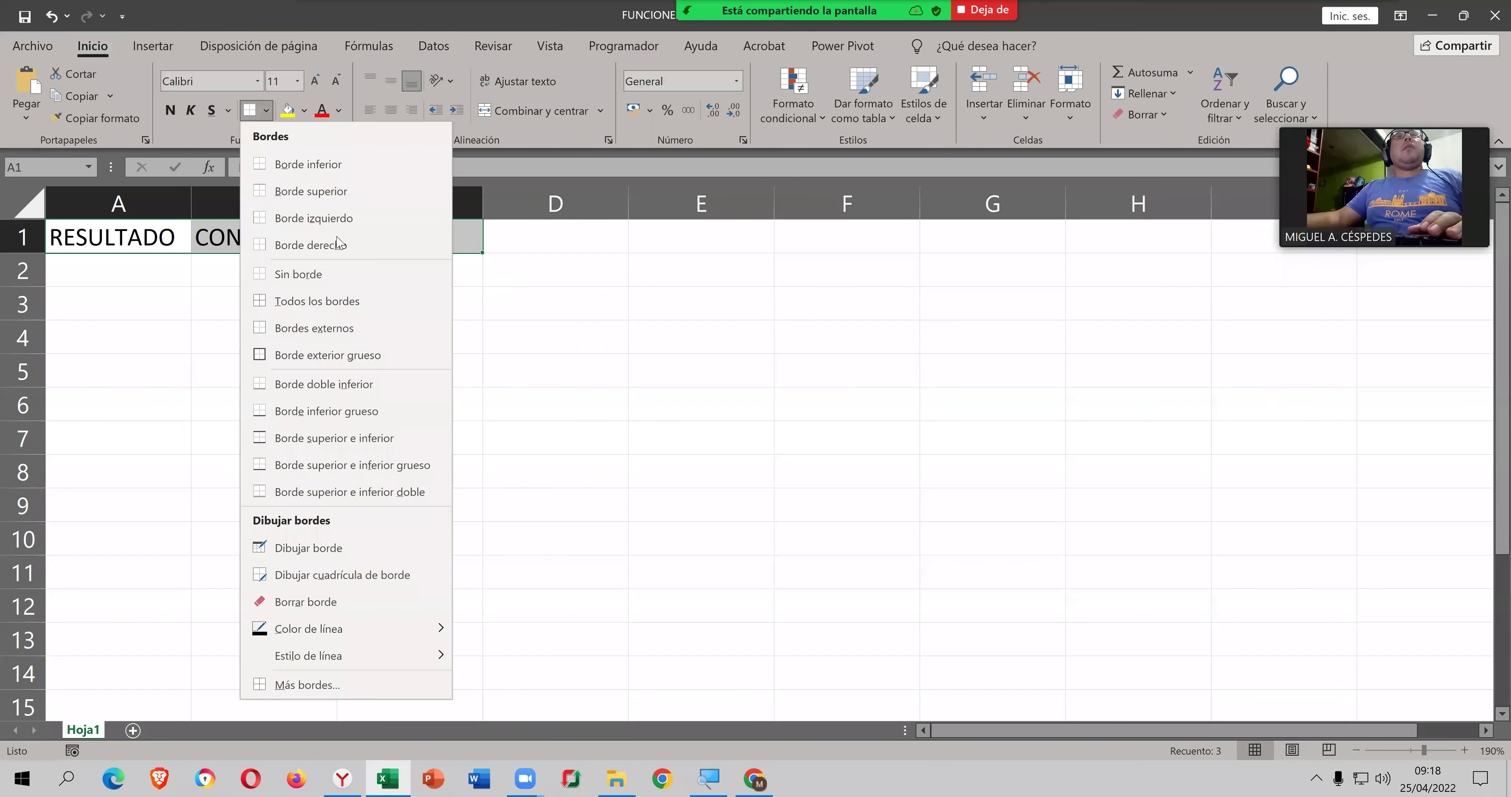
{"action": "left_click", "coordinate": [352, 299]}
{"action": "left_click", "coordinate": [358, 302]}
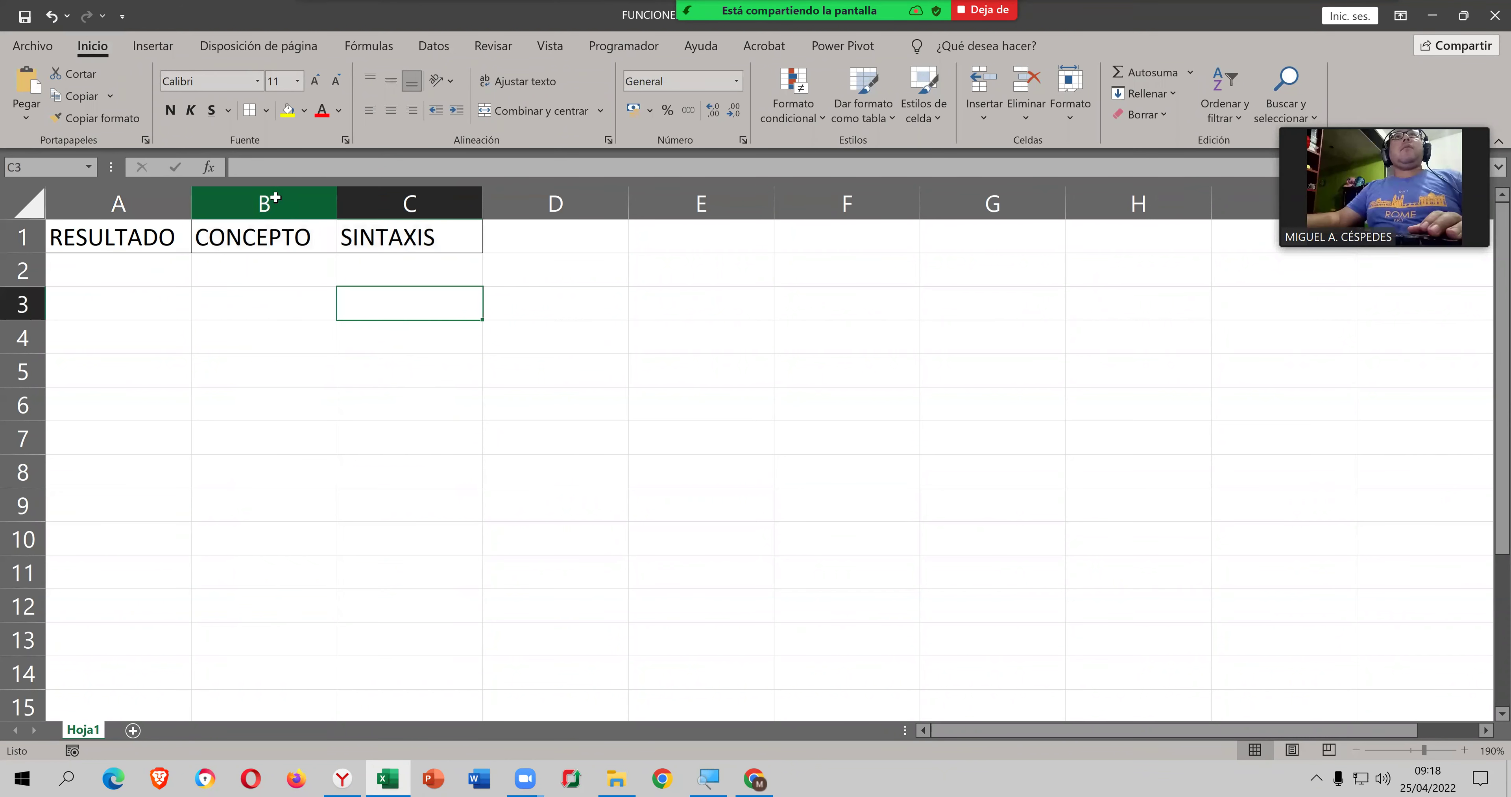
Step: Widen column B to fit the concepts and reselect A1:C1
{"action": "left_click", "coordinate": [328, 198]}
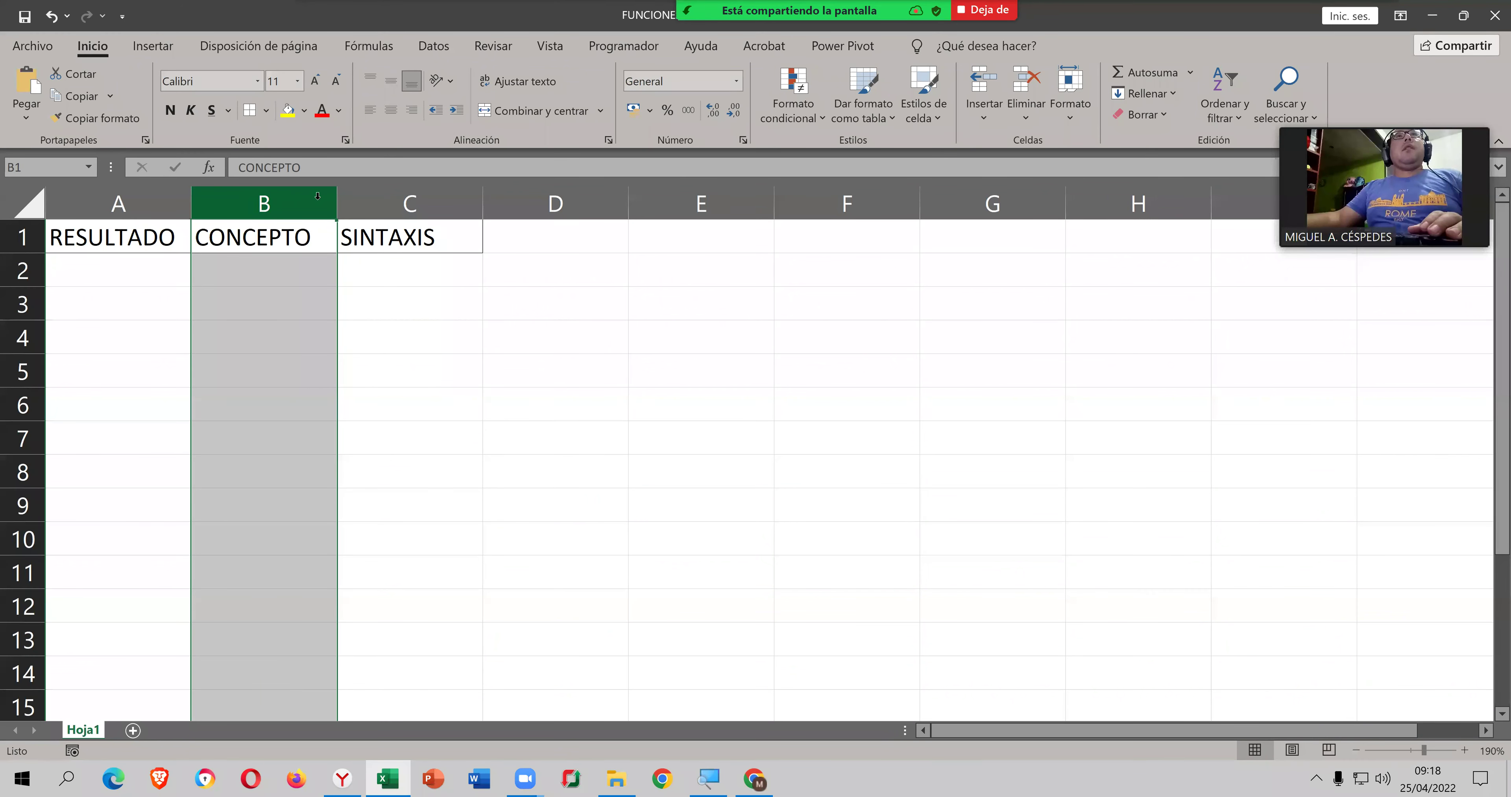
{"action": "left_click_drag", "start_coordinate": [608, 218], "coordinate": [777, 212]}
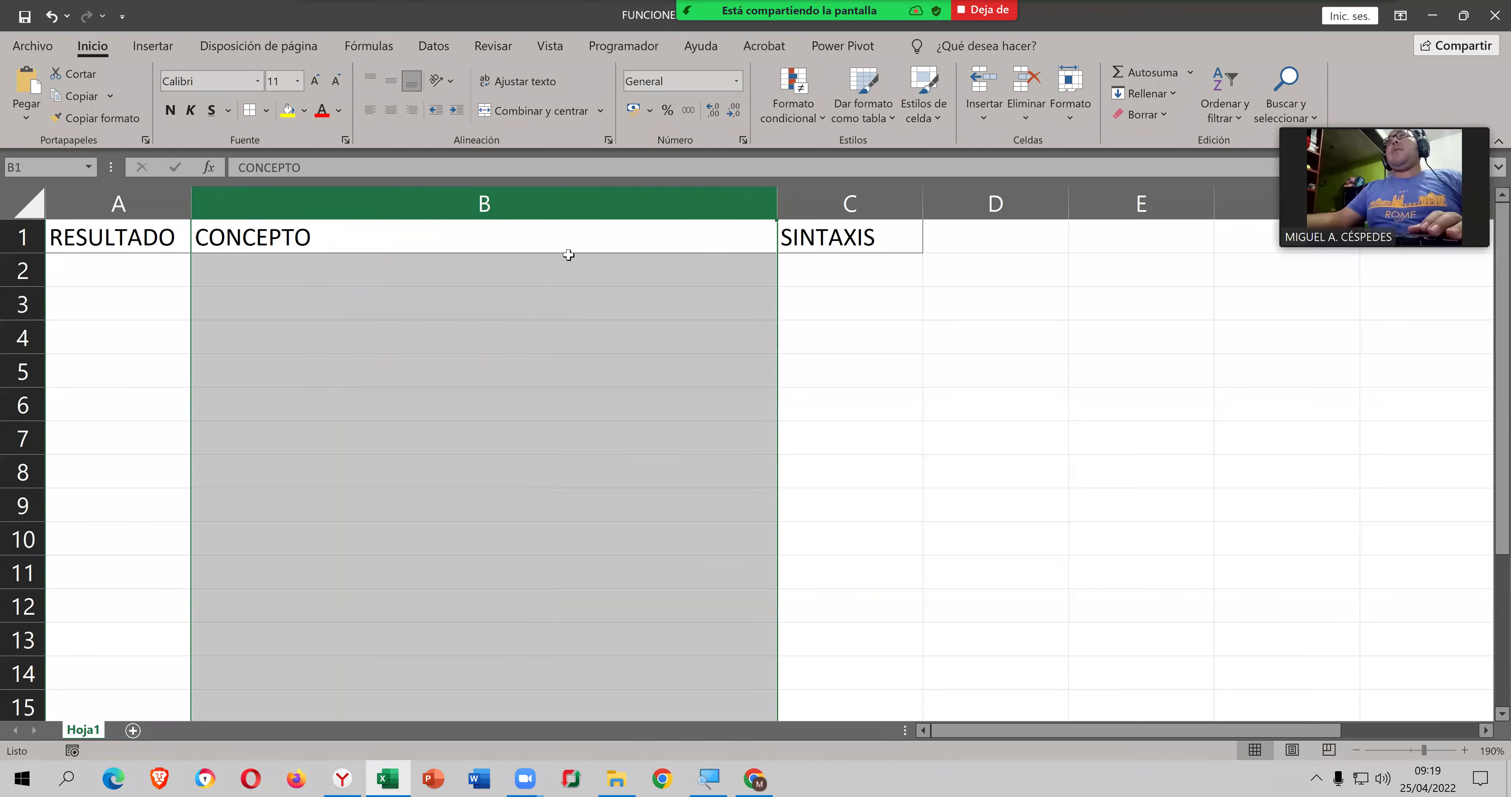
{"action": "left_click", "coordinate": [508, 258]}
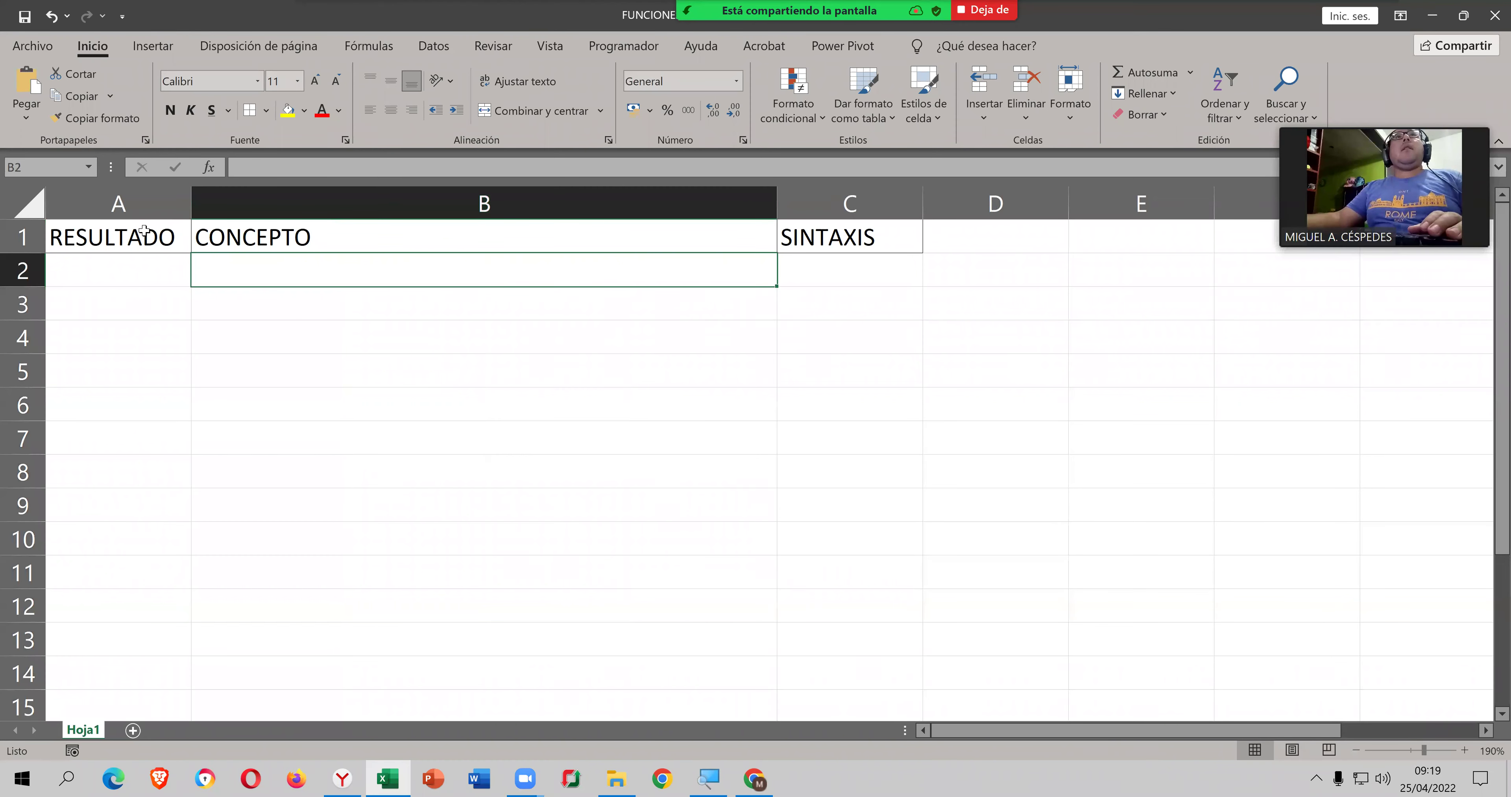
{"action": "key", "text": "ctrl+Home"}
{"action": "key", "text": "shift+Right"}
{"action": "key", "text": "shift+Right"}
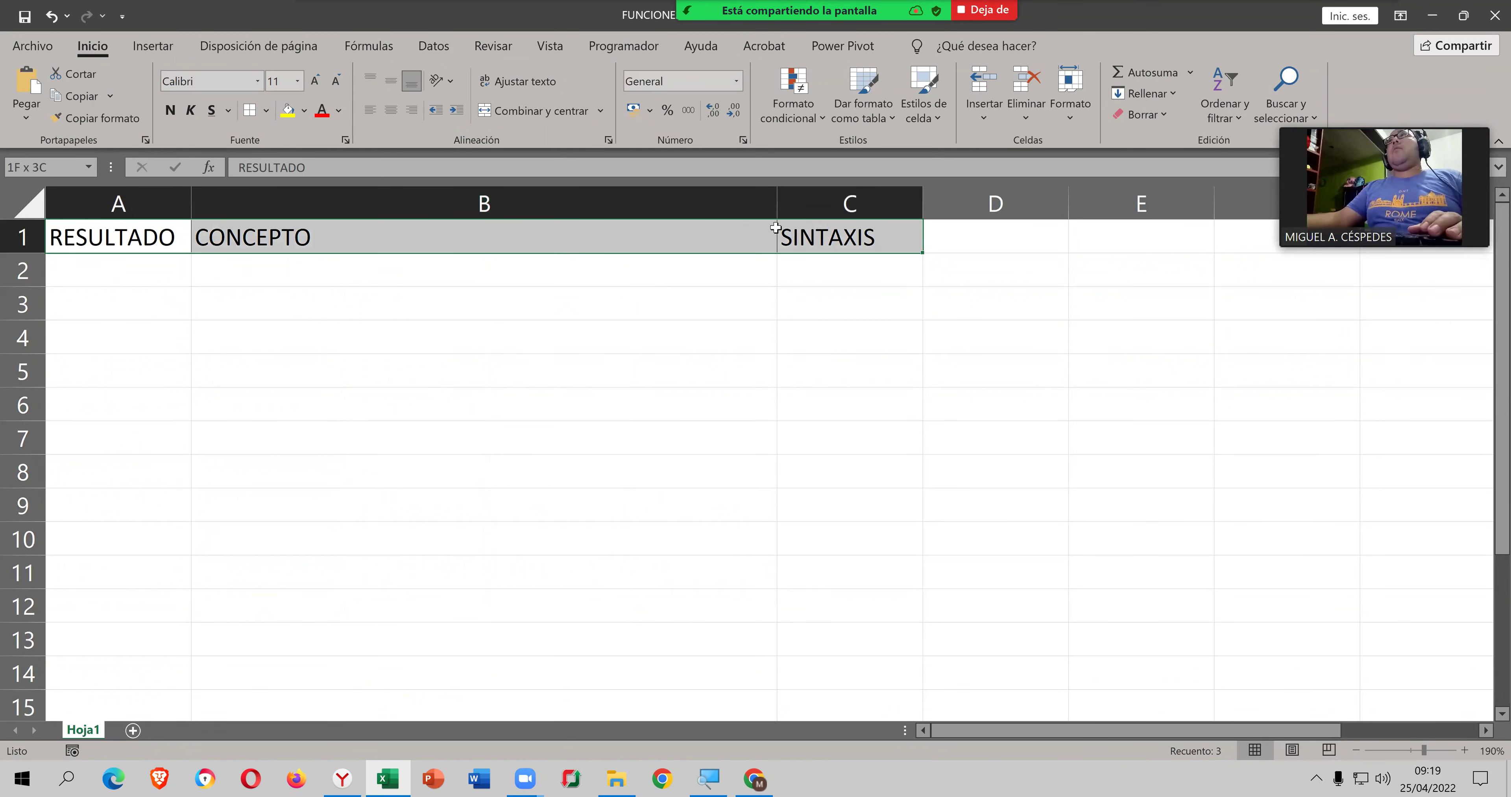
Step: Centre the headers horizontally and vertically and give them all borders
{"action": "left_click", "coordinate": [391, 109]}
{"action": "left_click", "coordinate": [390, 80]}
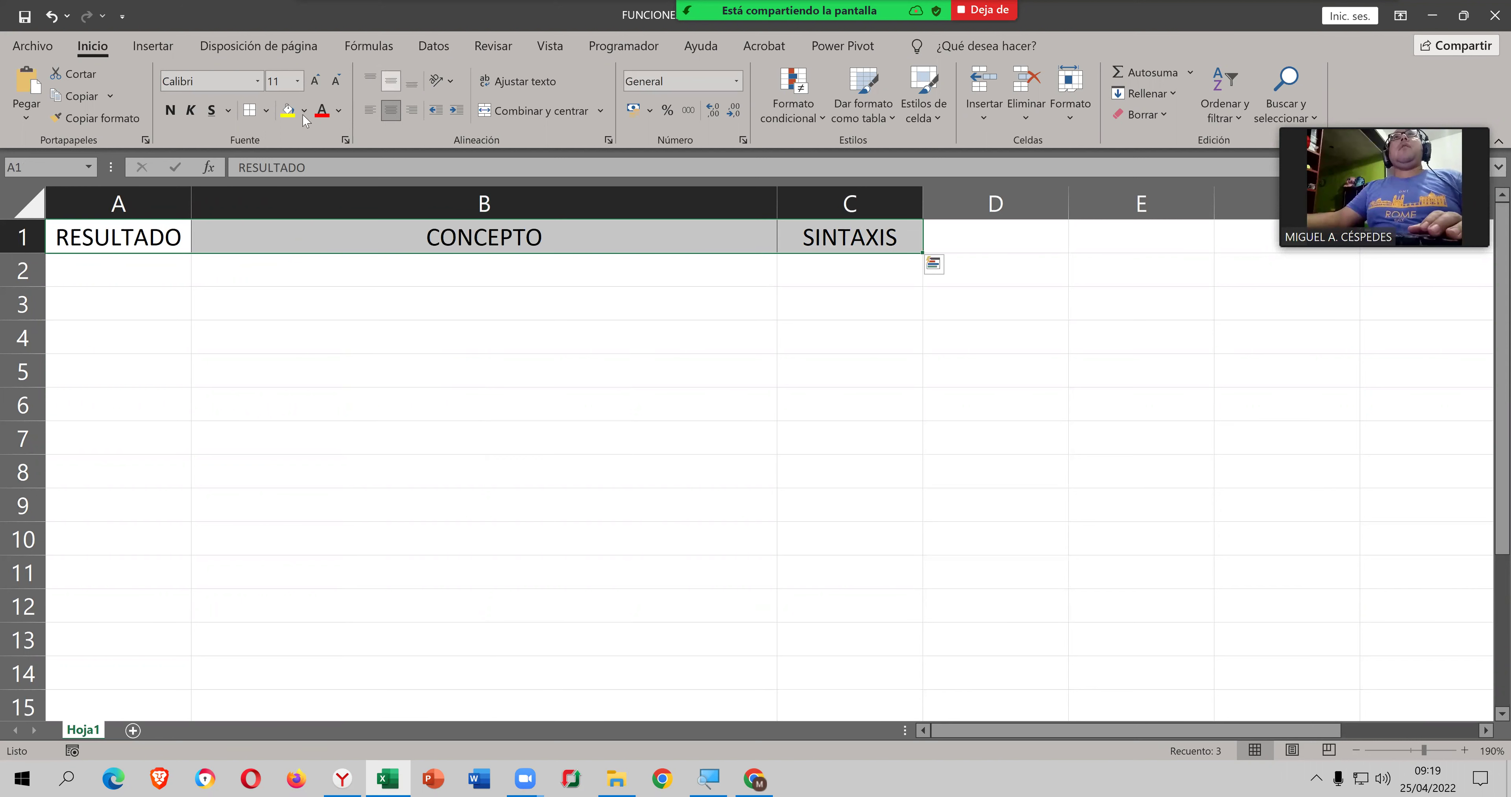
{"action": "left_click", "coordinate": [266, 110]}
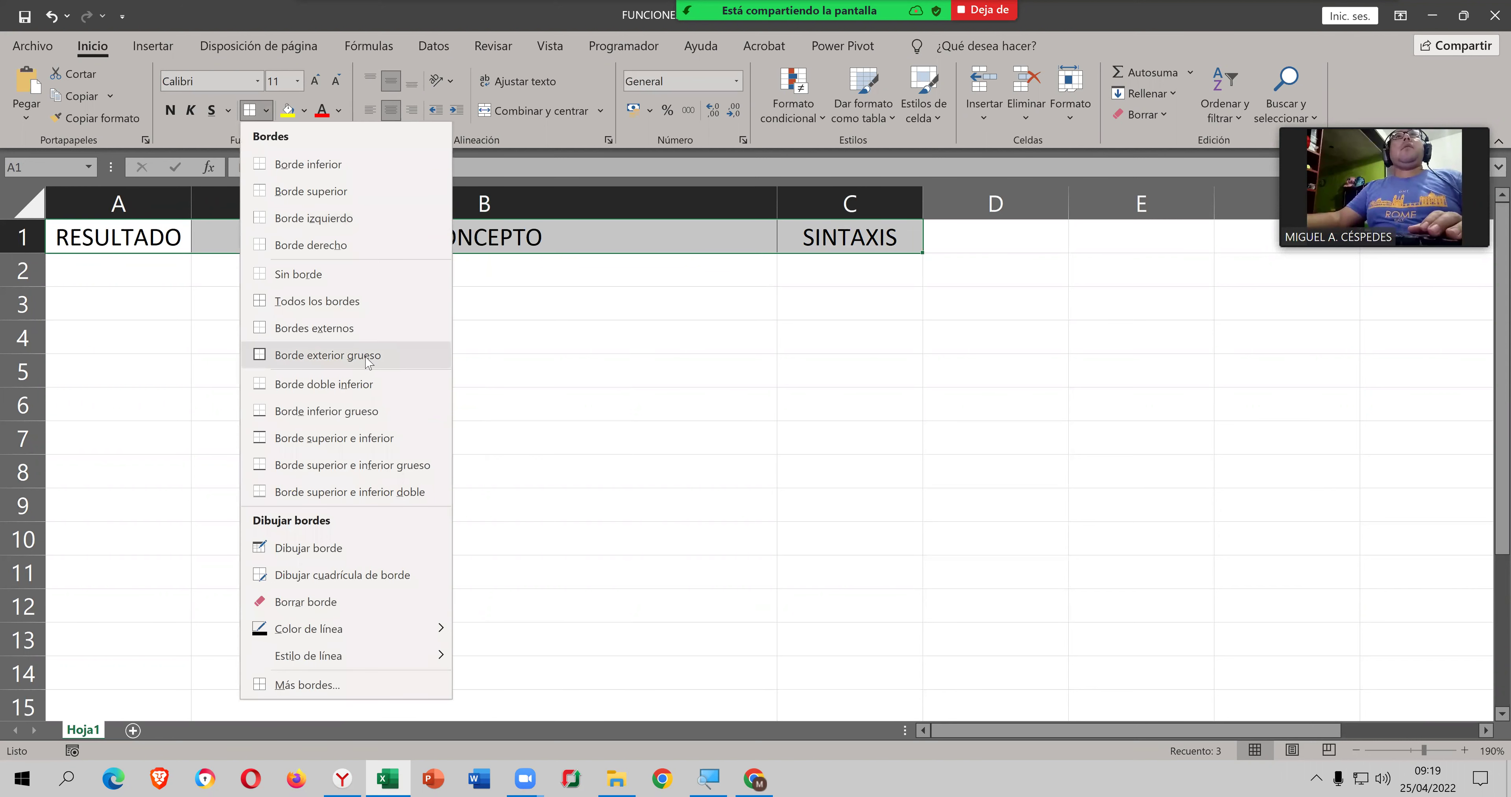
{"action": "left_click", "coordinate": [374, 305]}
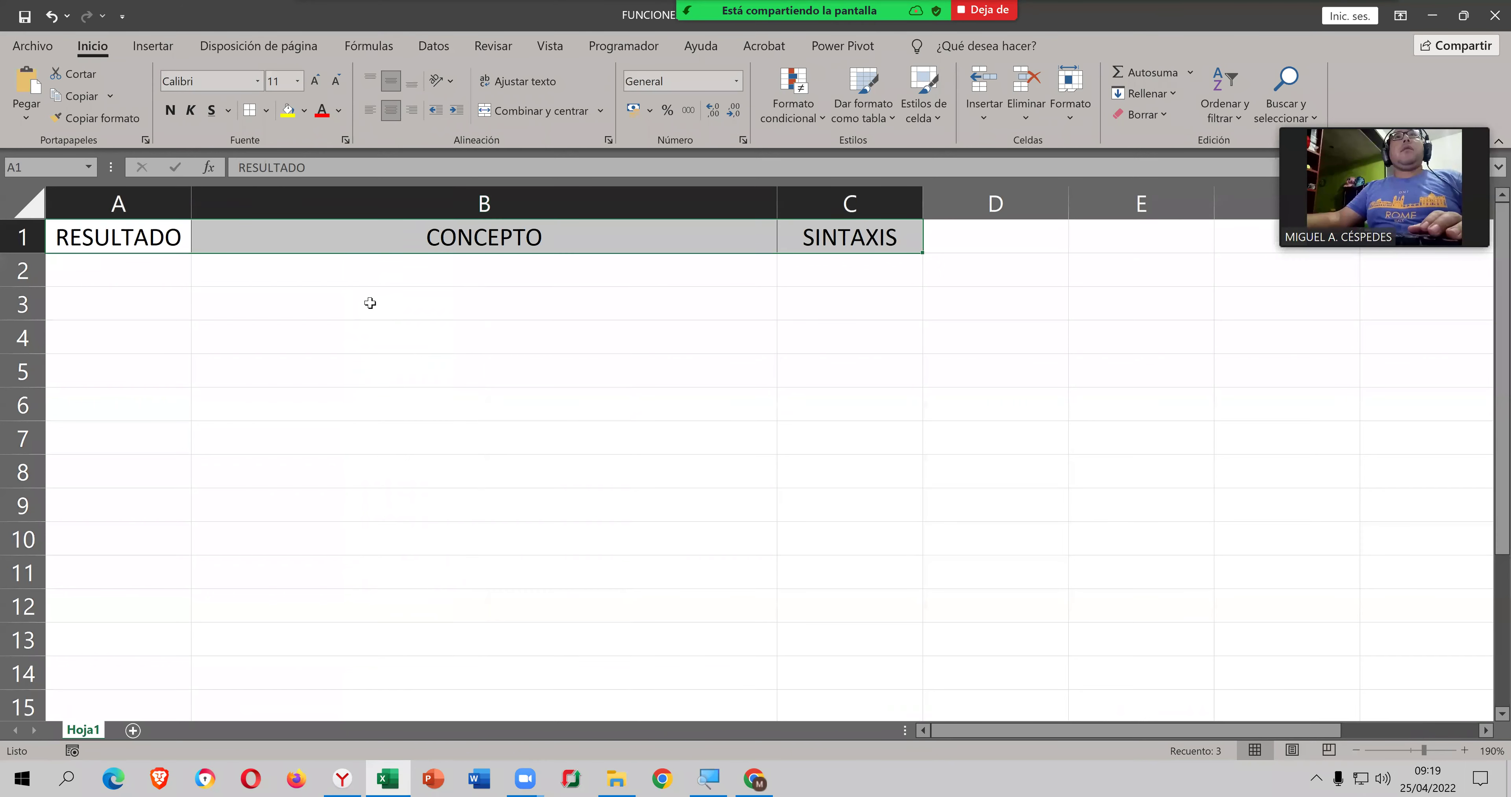
Step: Fill the headers with a custom gold colour, #EFD185
{"action": "left_click", "coordinate": [306, 111]}
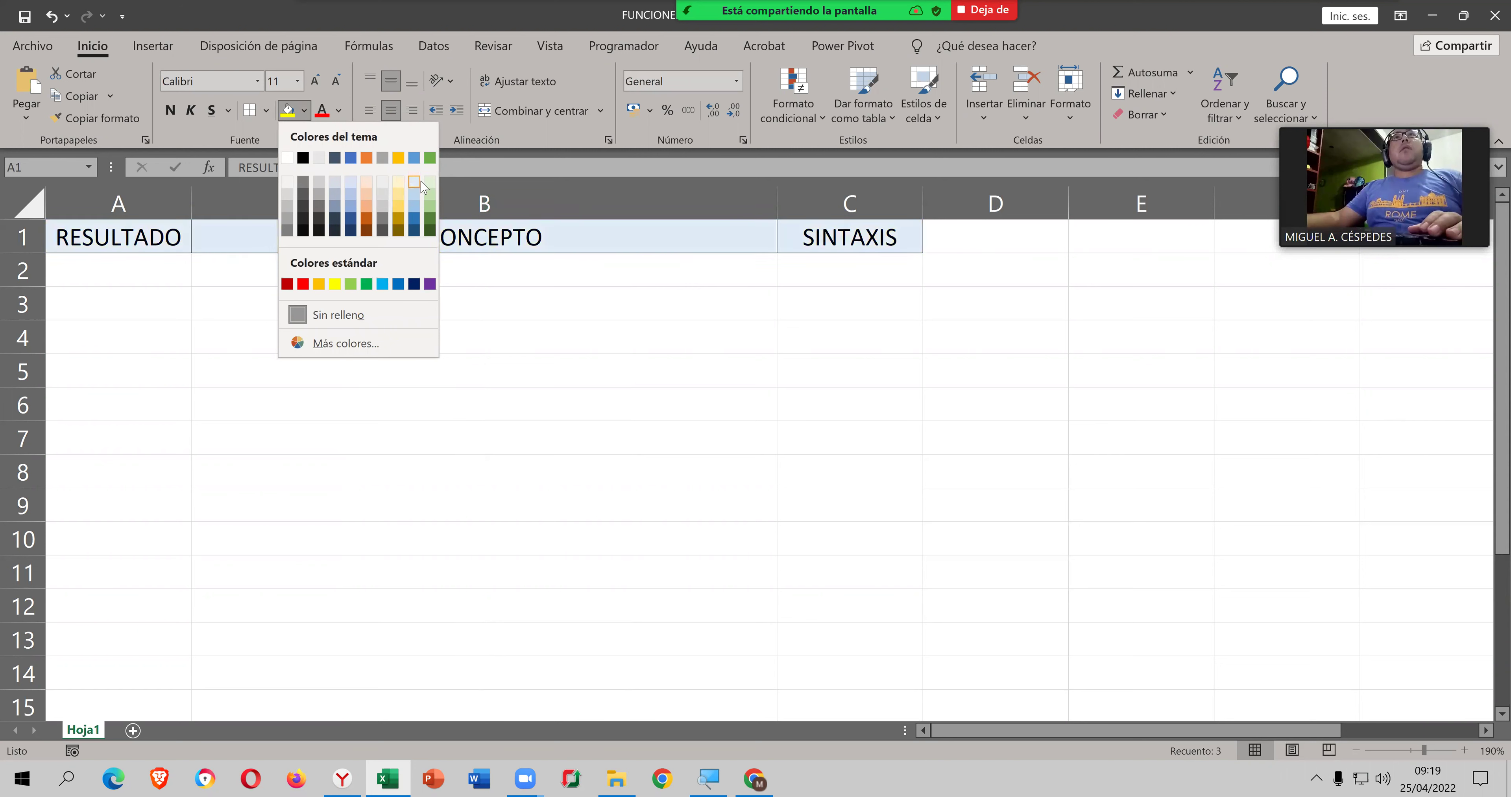
{"action": "left_click", "coordinate": [340, 343]}
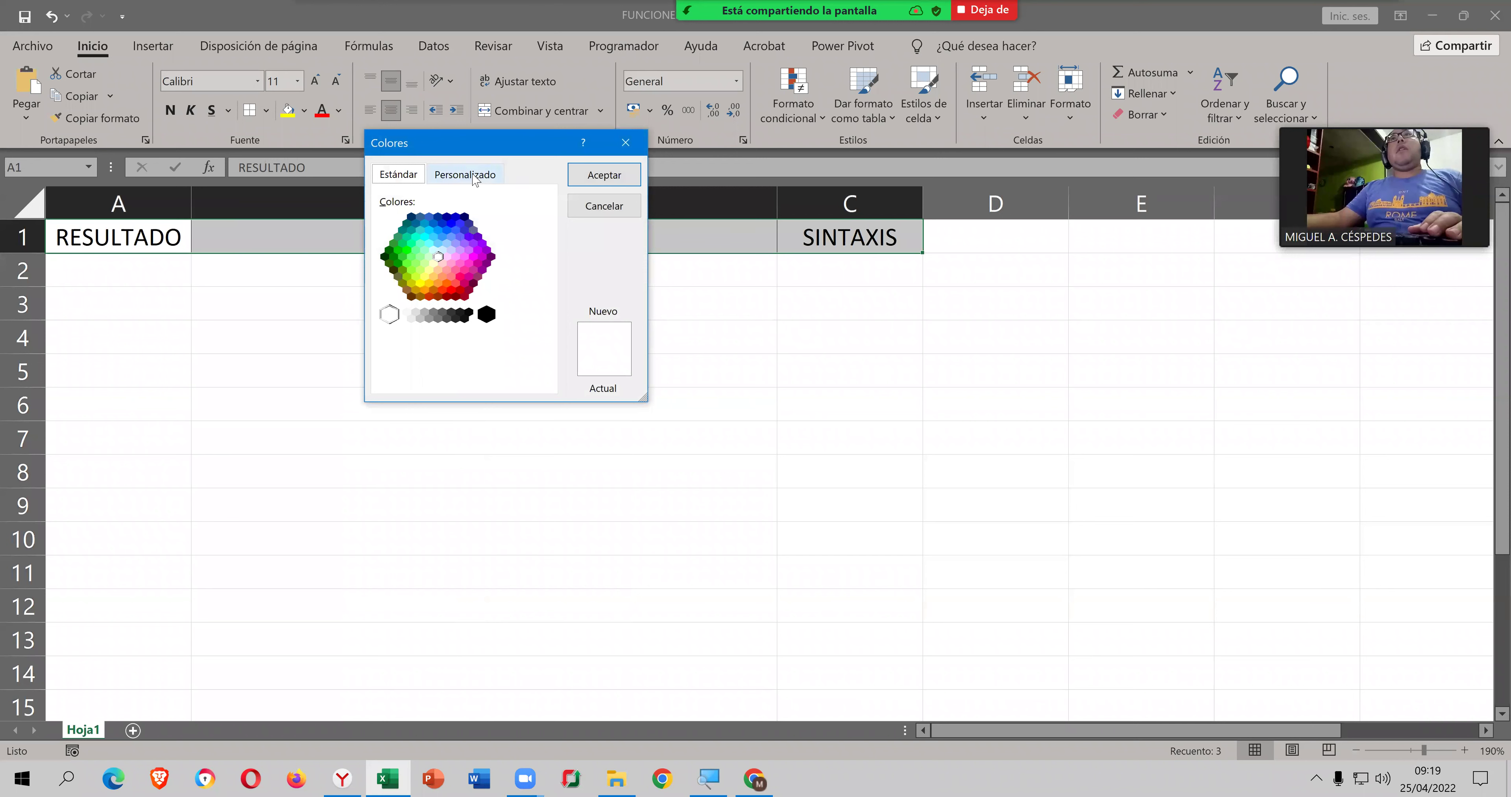
{"action": "left_click", "coordinate": [464, 173]}
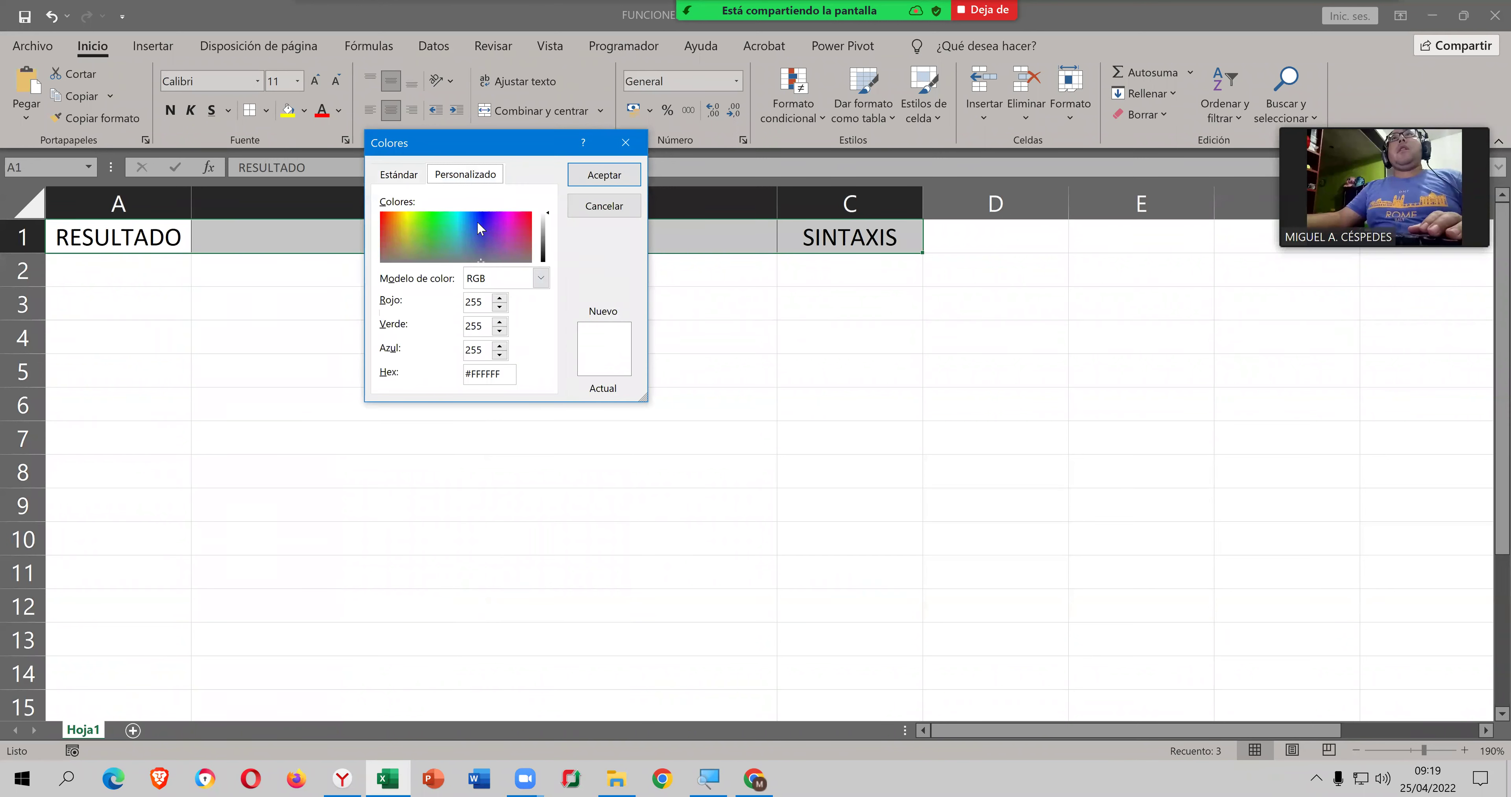
{"action": "left_click", "coordinate": [398, 223]}
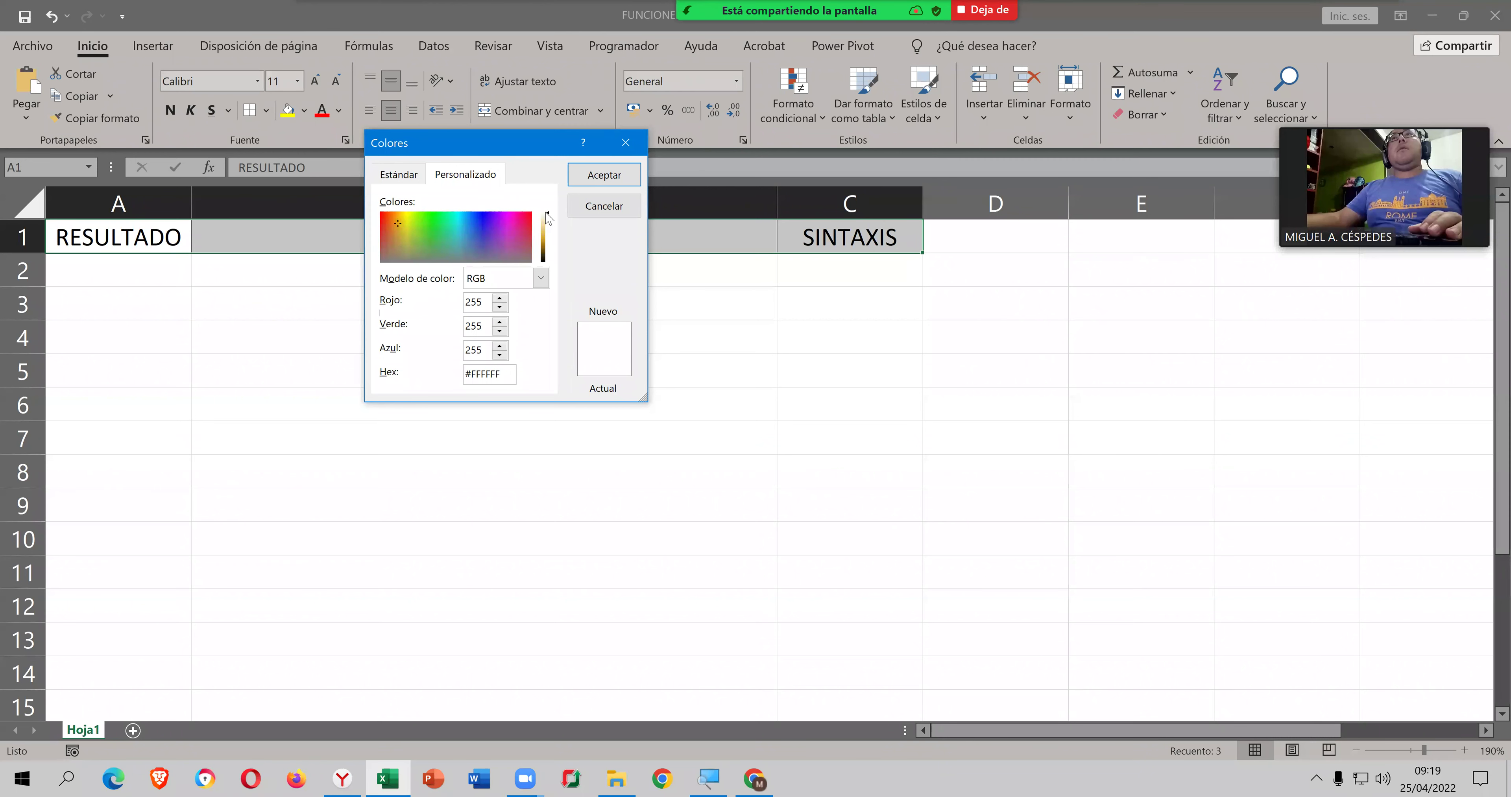
{"action": "left_click", "coordinate": [545, 227]}
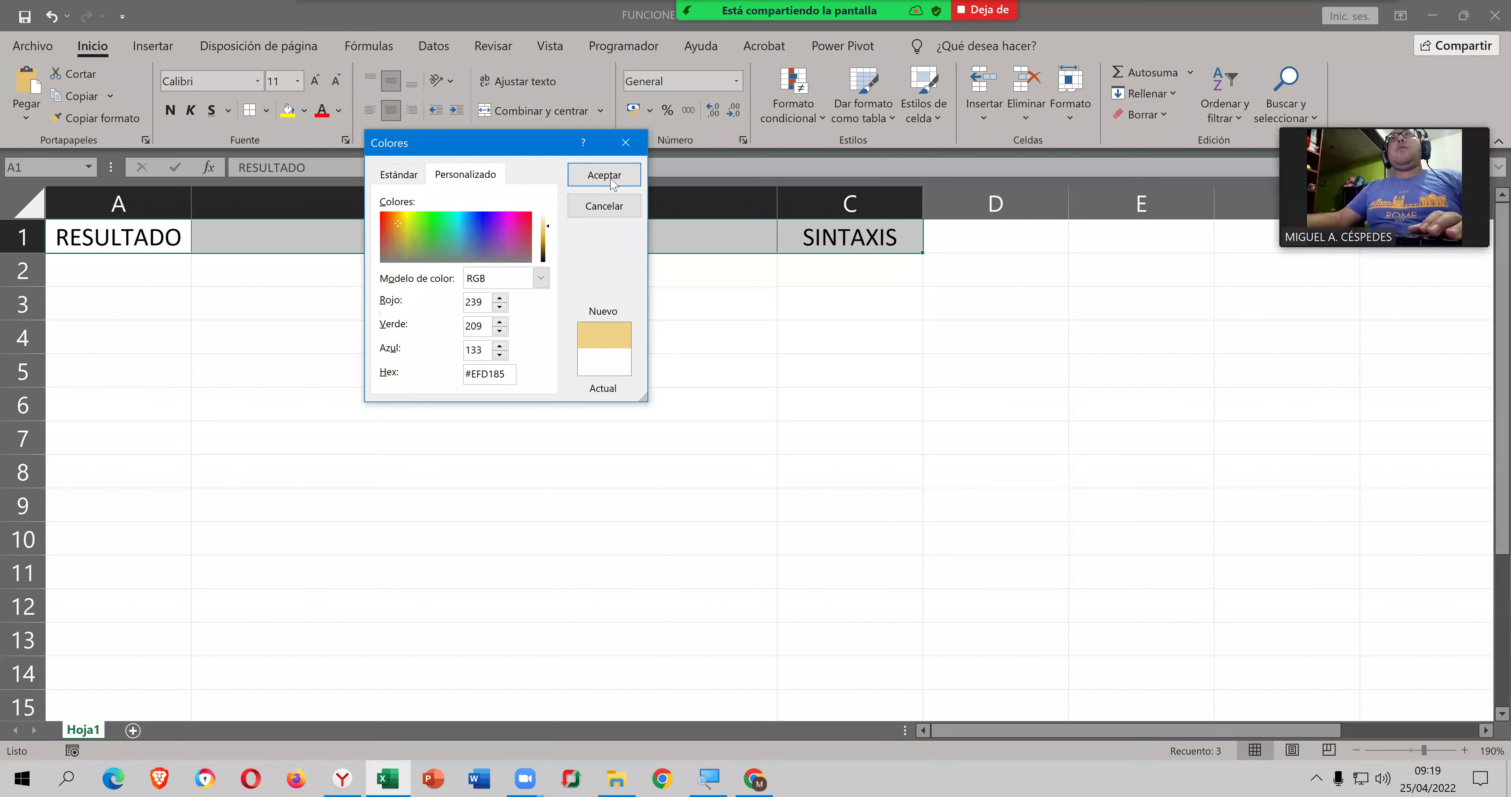
{"action": "left_click", "coordinate": [611, 183]}
{"action": "left_click", "coordinate": [364, 280]}
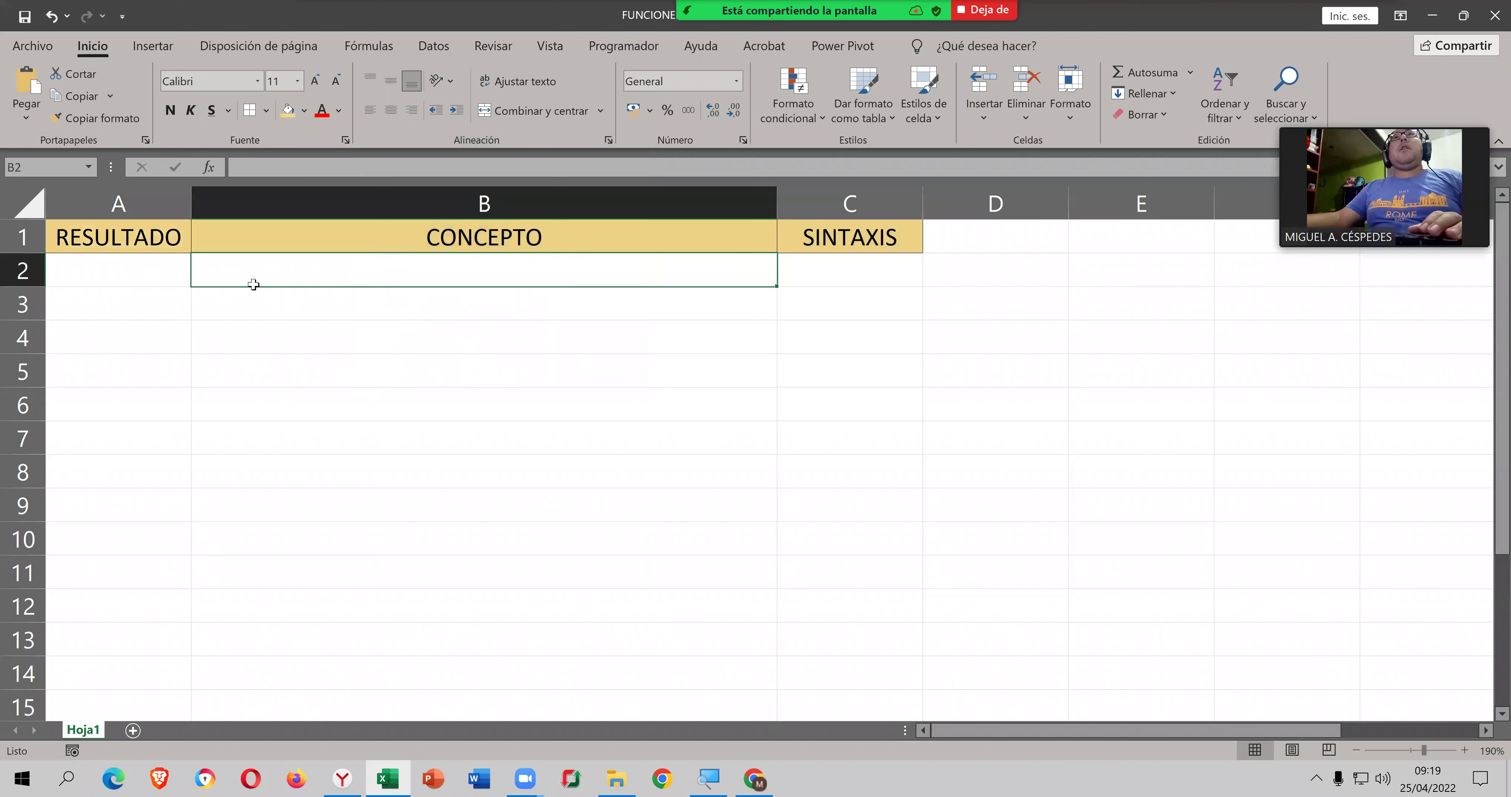
Step: Lighten the header fill to a pale gold, #F3DB9F
{"action": "left_click_drag", "start_coordinate": [175, 238], "coordinate": [824, 235]}
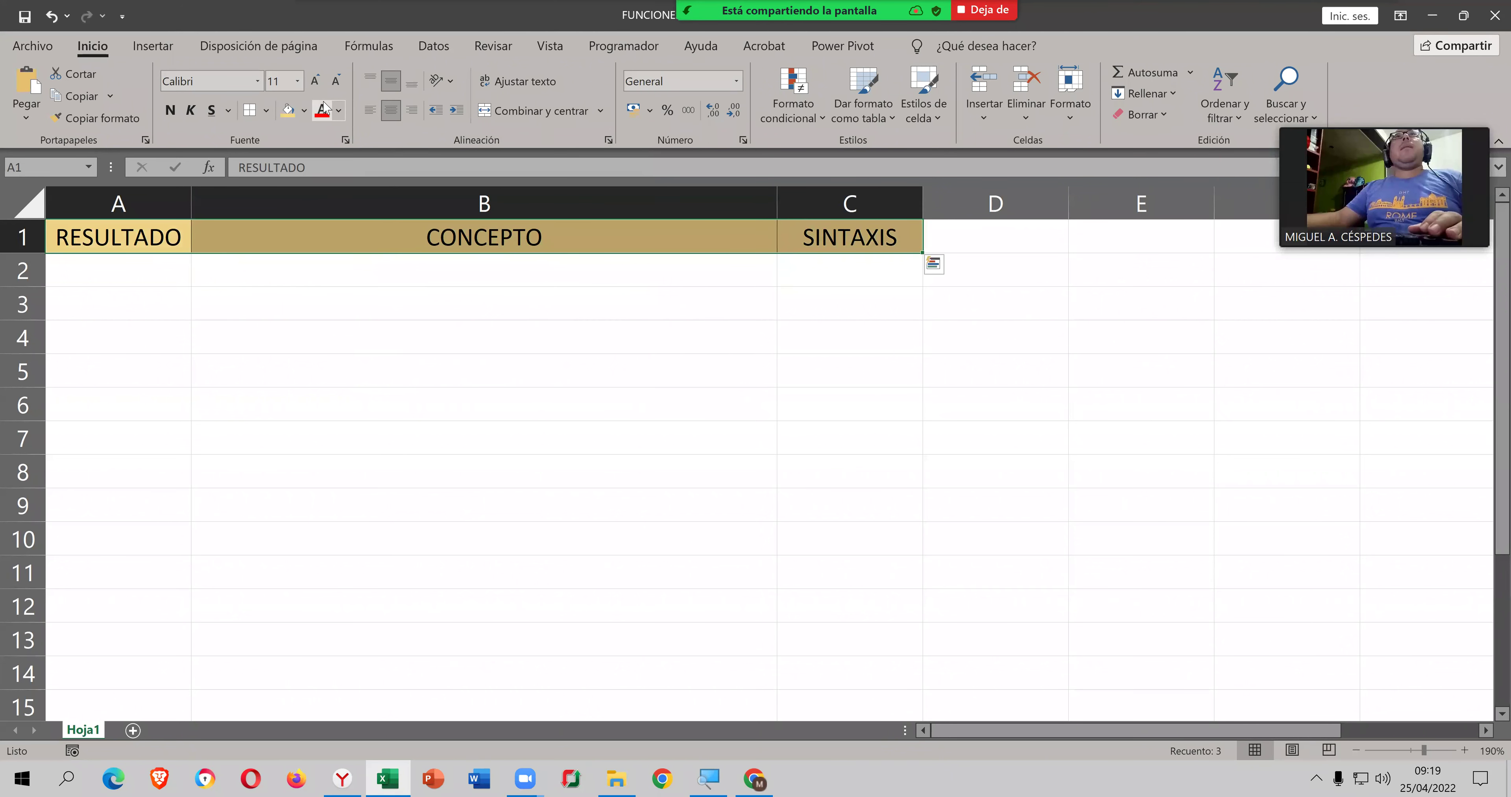
{"action": "left_click", "coordinate": [304, 110]}
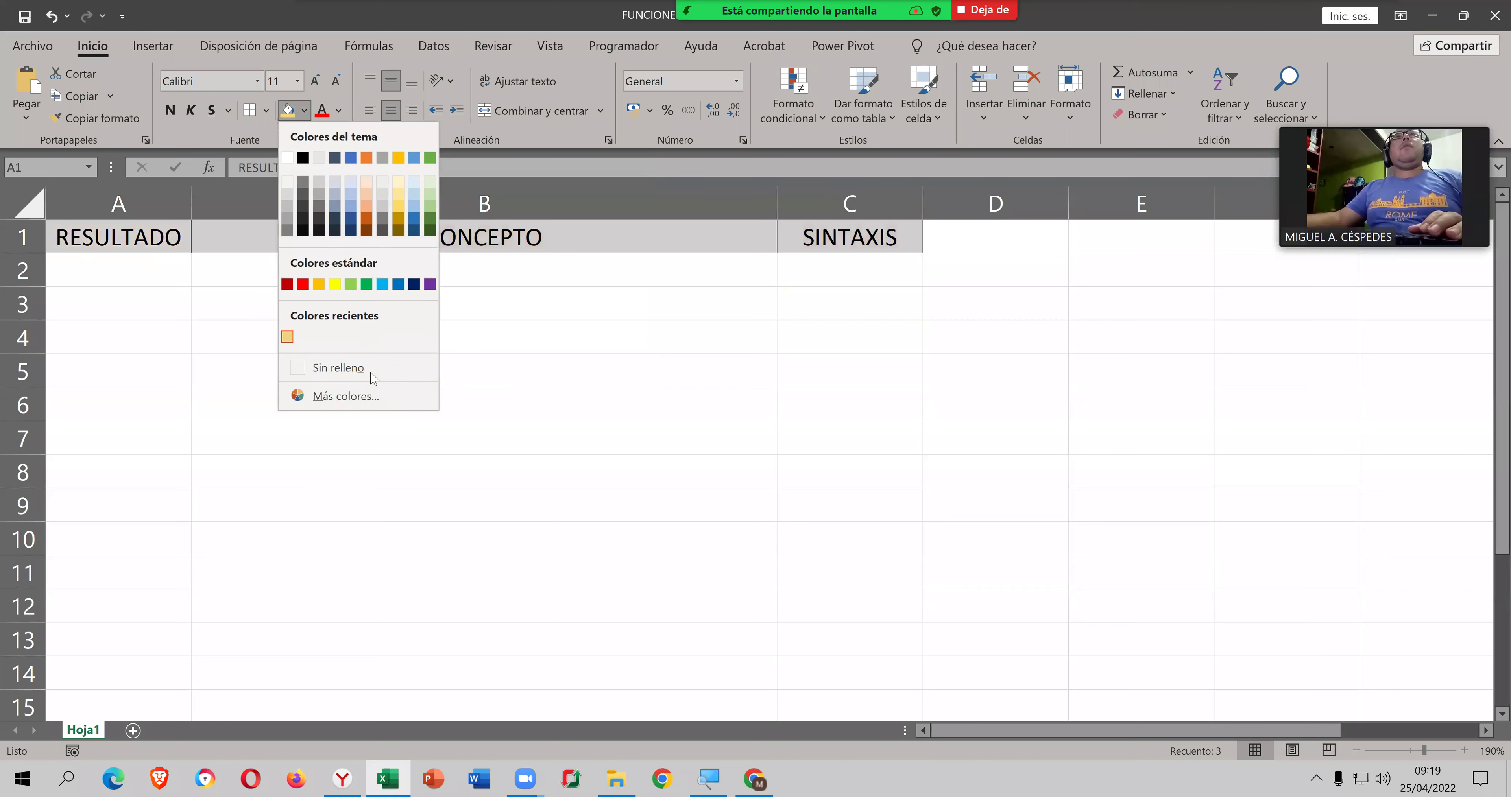
{"action": "left_click", "coordinate": [345, 396]}
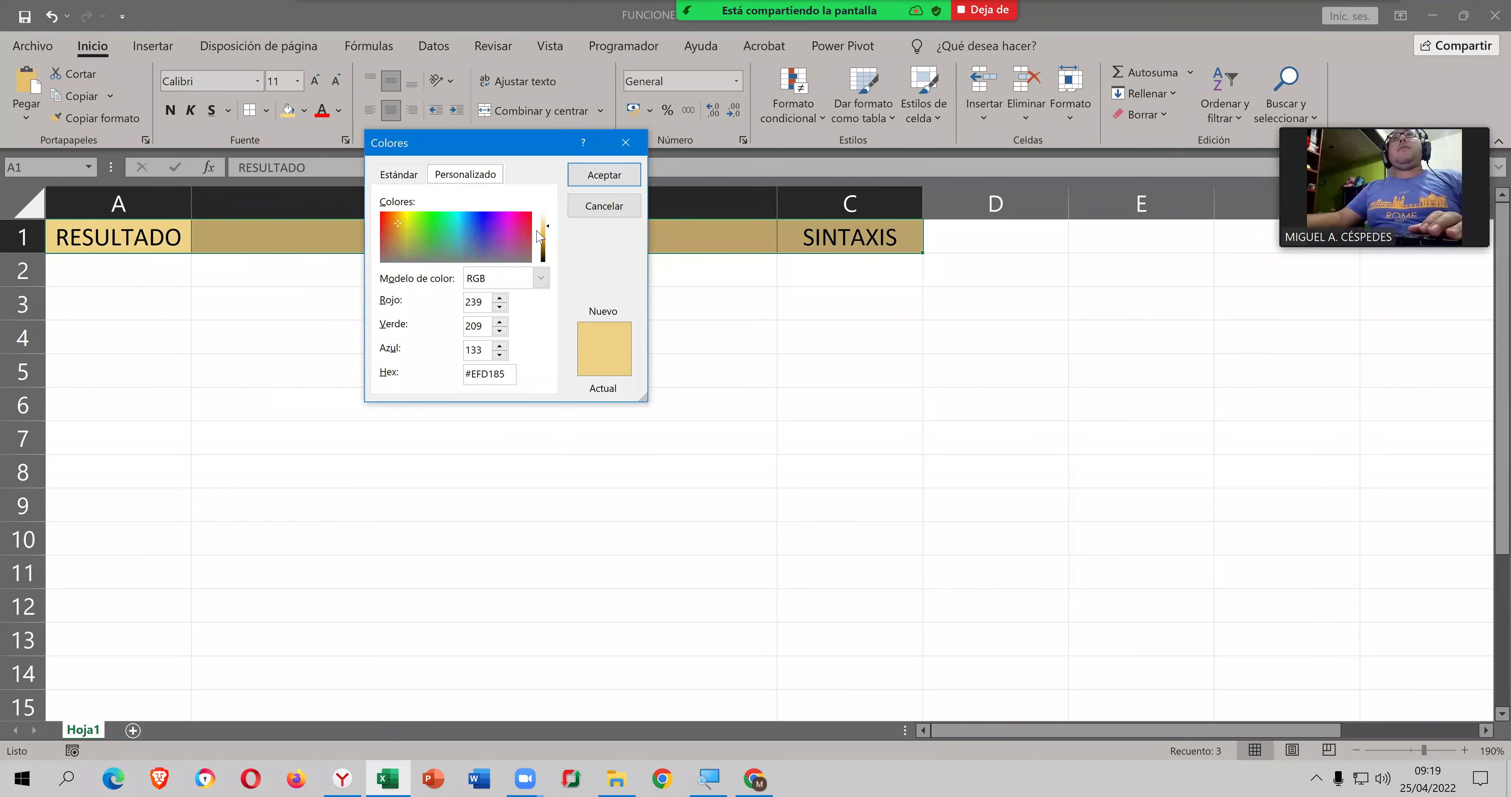
{"action": "left_click", "coordinate": [546, 224]}
{"action": "left_click_drag", "start_coordinate": [547, 223], "coordinate": [546, 221]}
{"action": "left_click", "coordinate": [587, 177]}
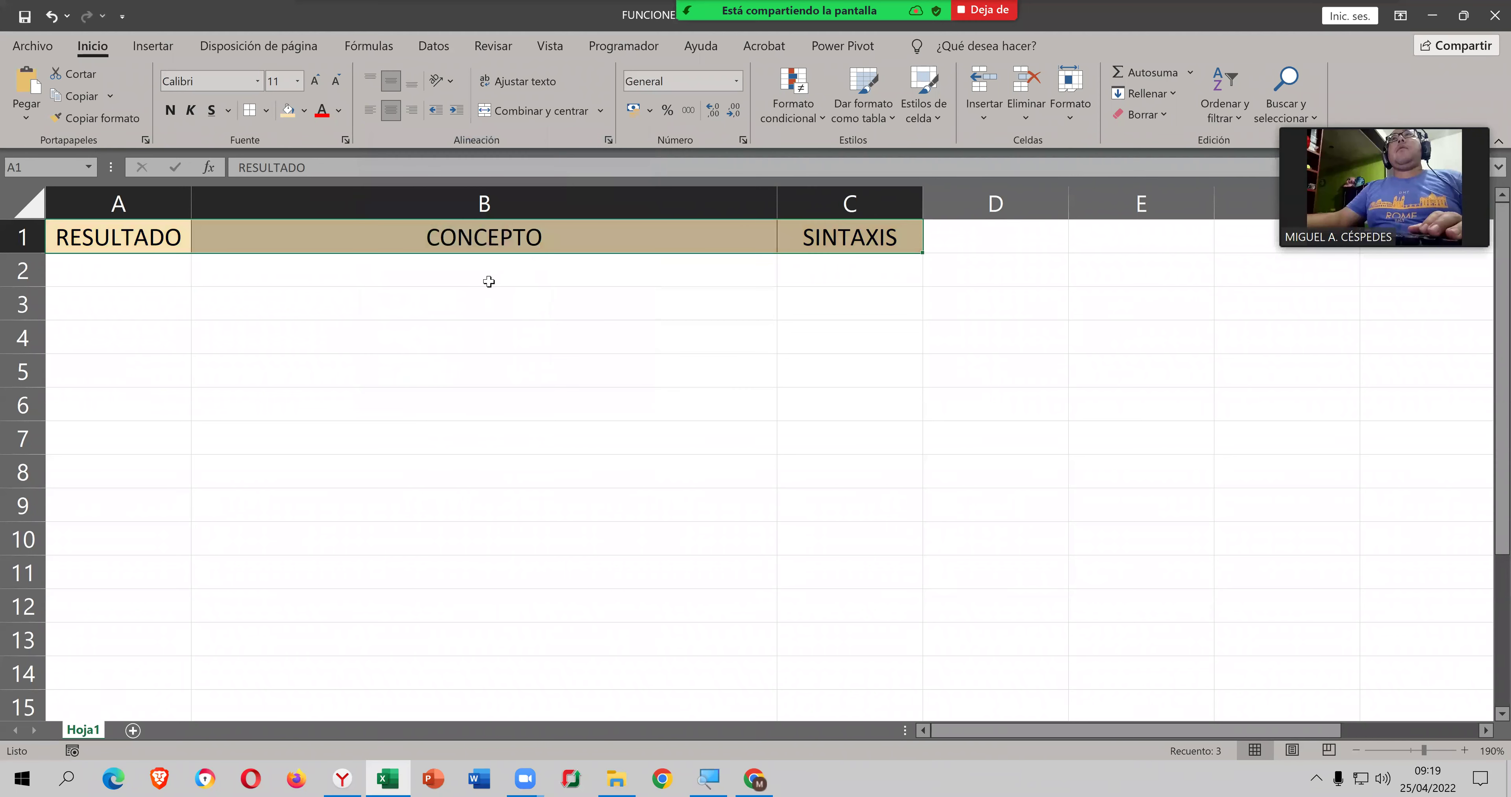
{"action": "left_click", "coordinate": [469, 294]}
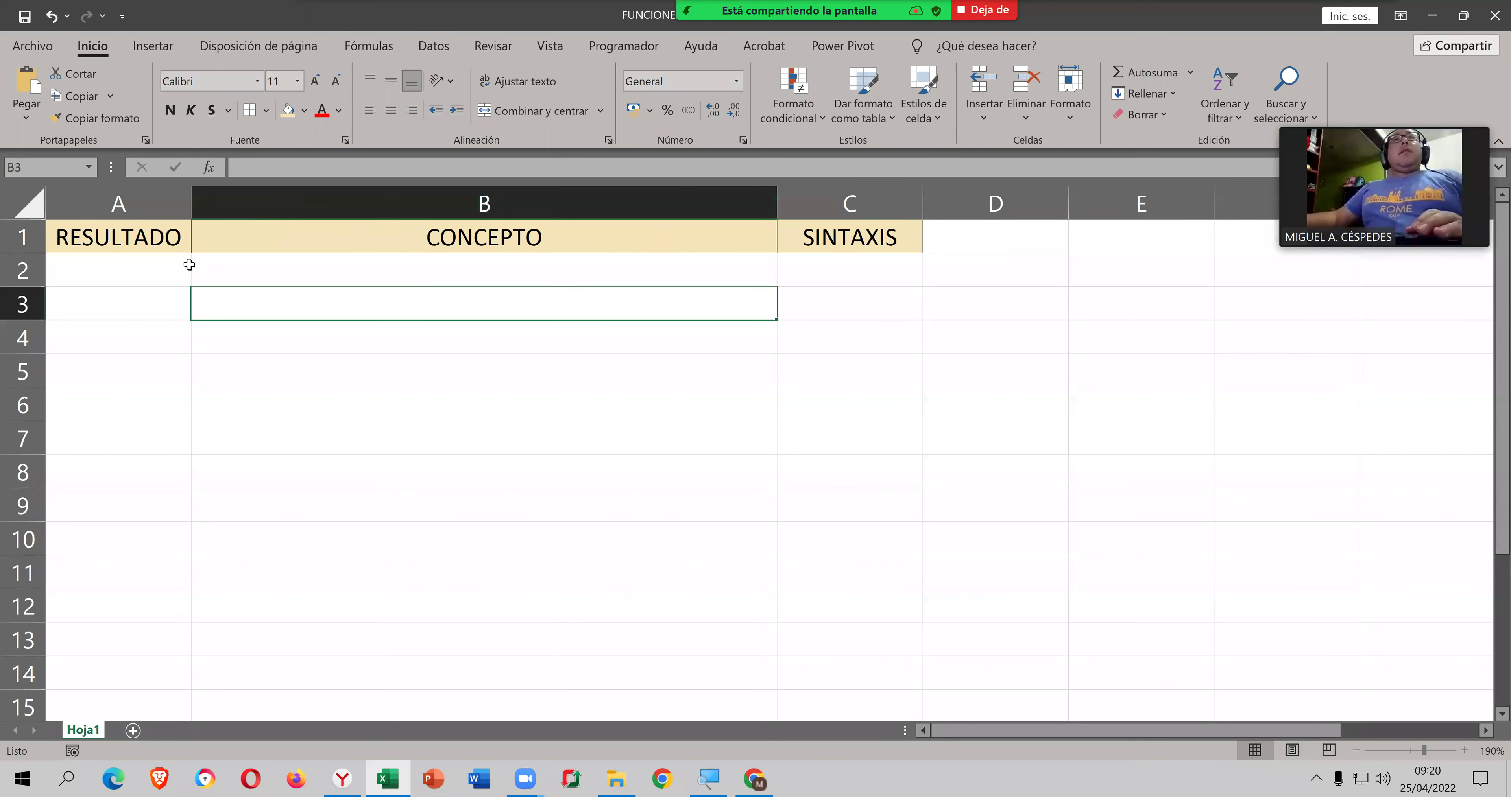
Step: Insert =AHORA() into C2 from Fecha y hora, showing 25/04/2022 09:20
{"action": "left_click", "coordinate": [897, 264]}
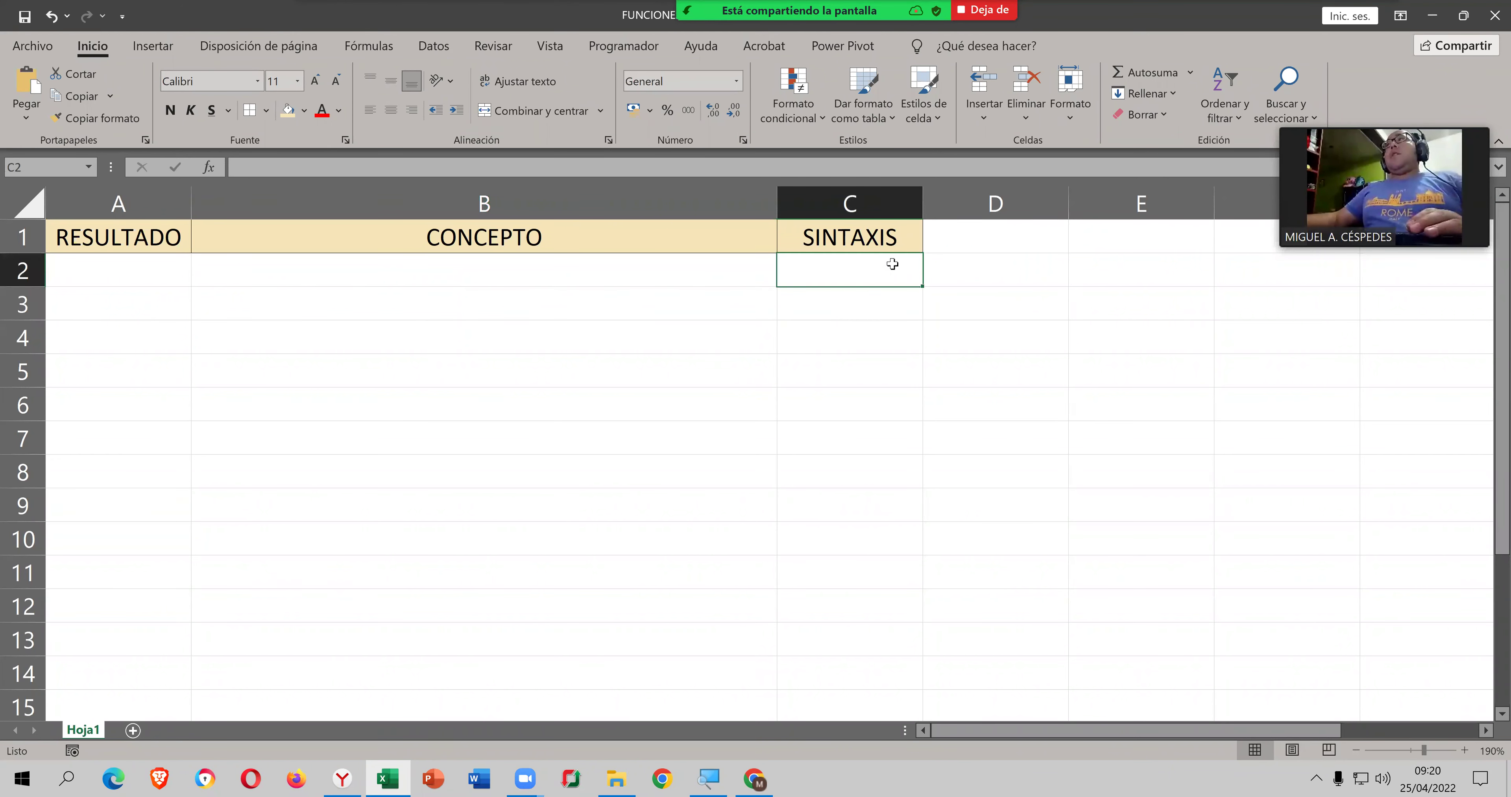
{"action": "left_click", "coordinate": [397, 48]}
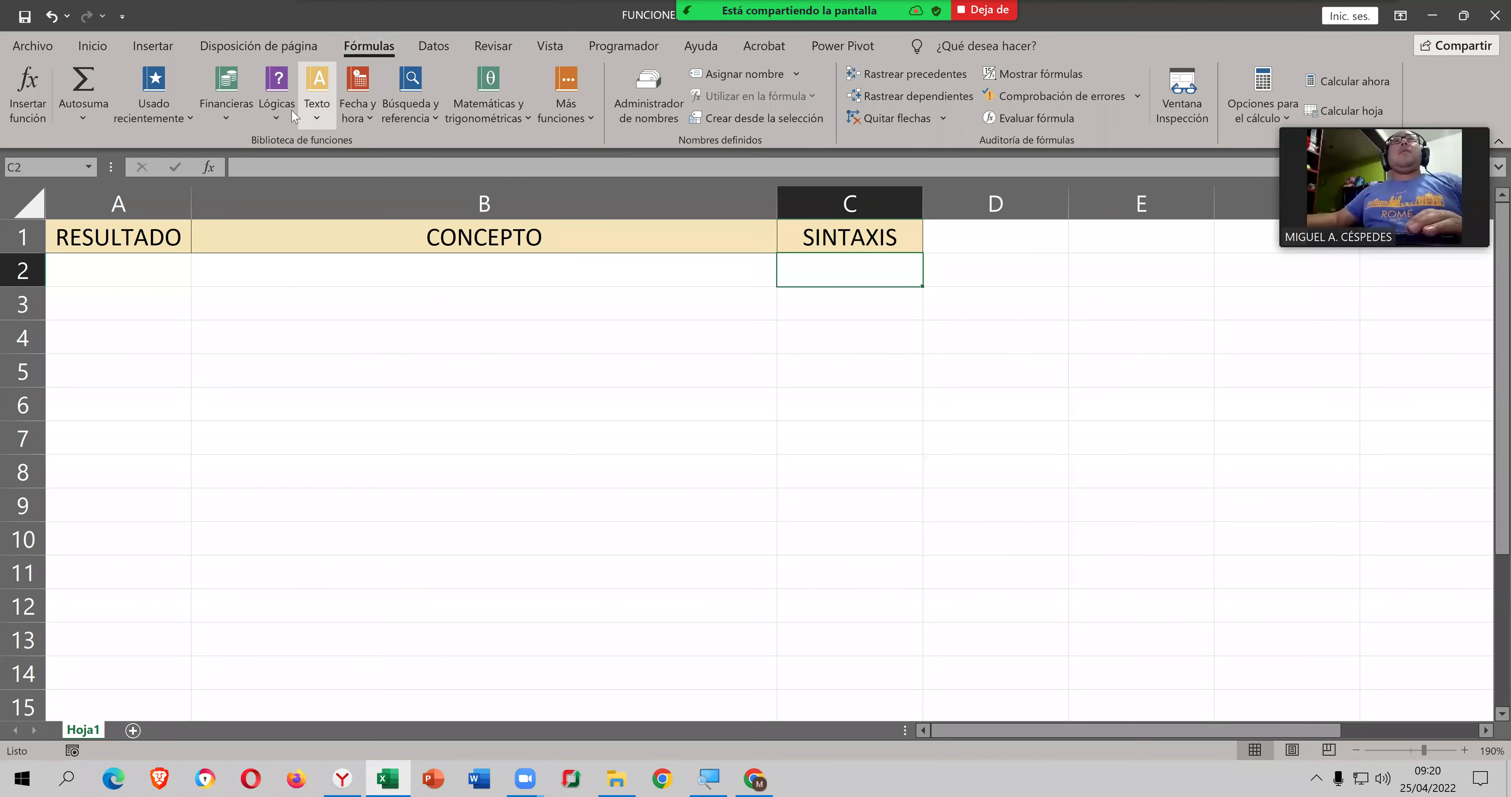
{"action": "left_click", "coordinate": [354, 120]}
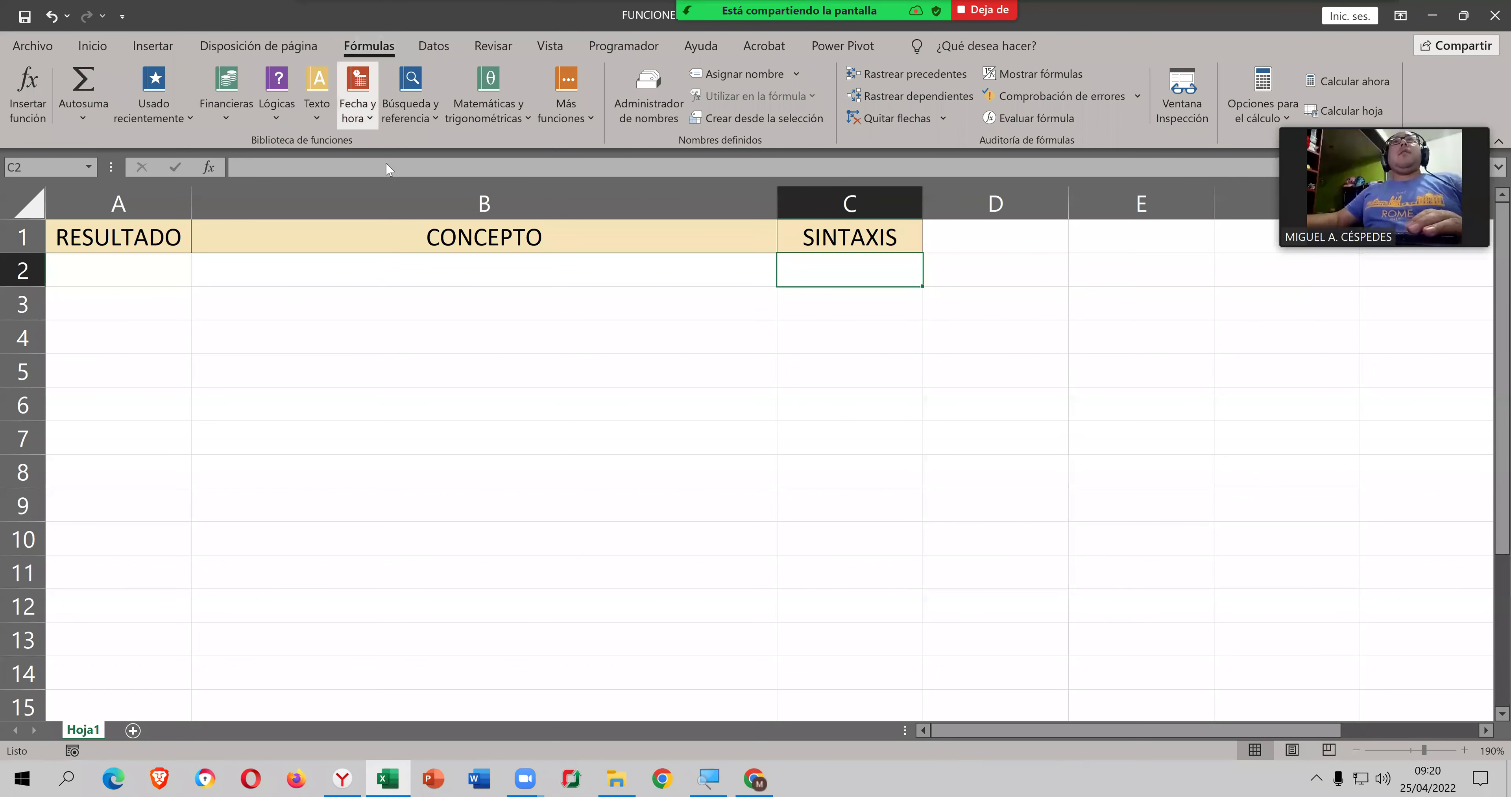
{"action": "left_click", "coordinate": [431, 144]}
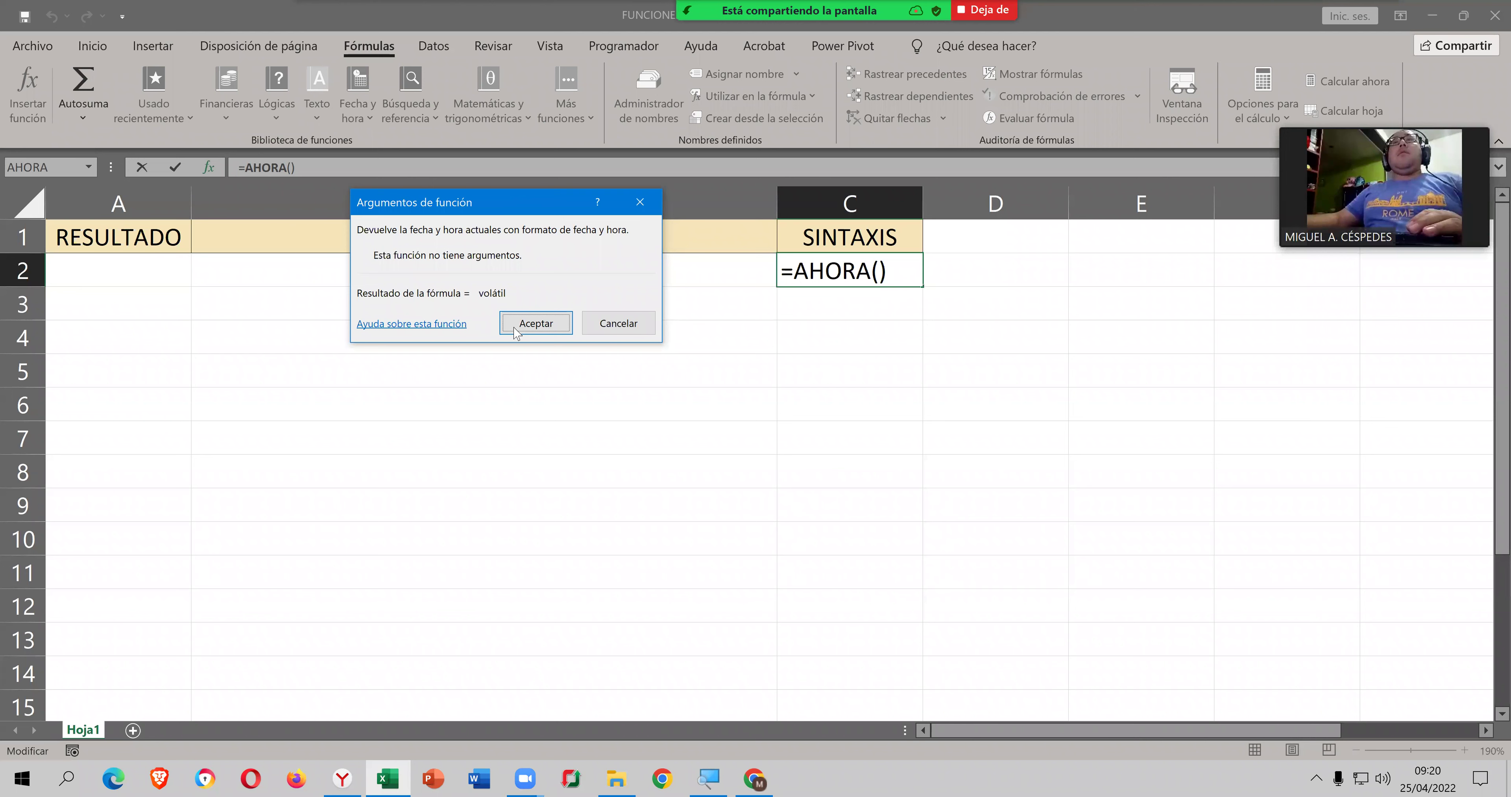
{"action": "left_click_drag", "start_coordinate": [394, 215], "coordinate": [390, 352]}
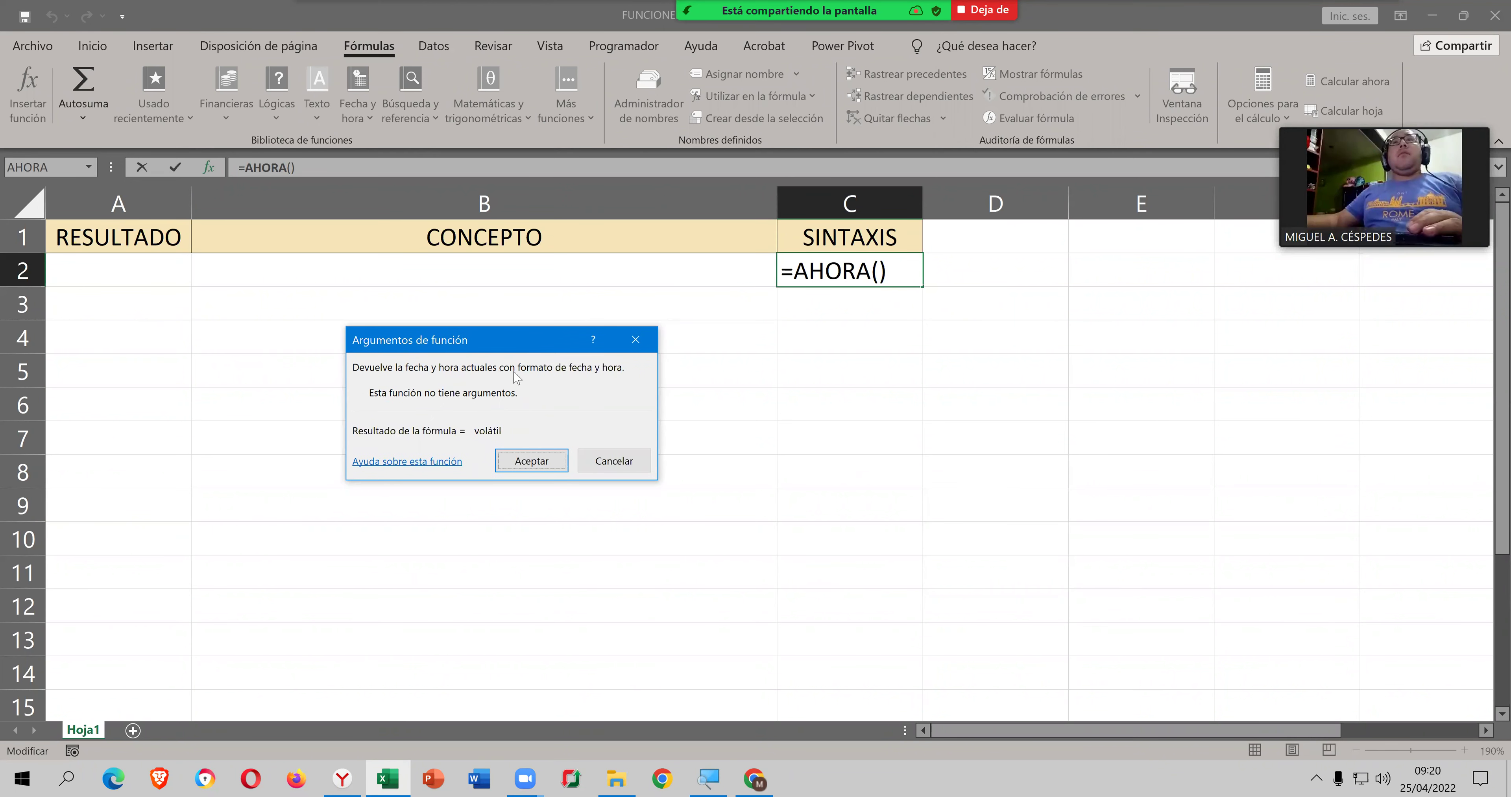
{"action": "left_click", "coordinate": [538, 457]}
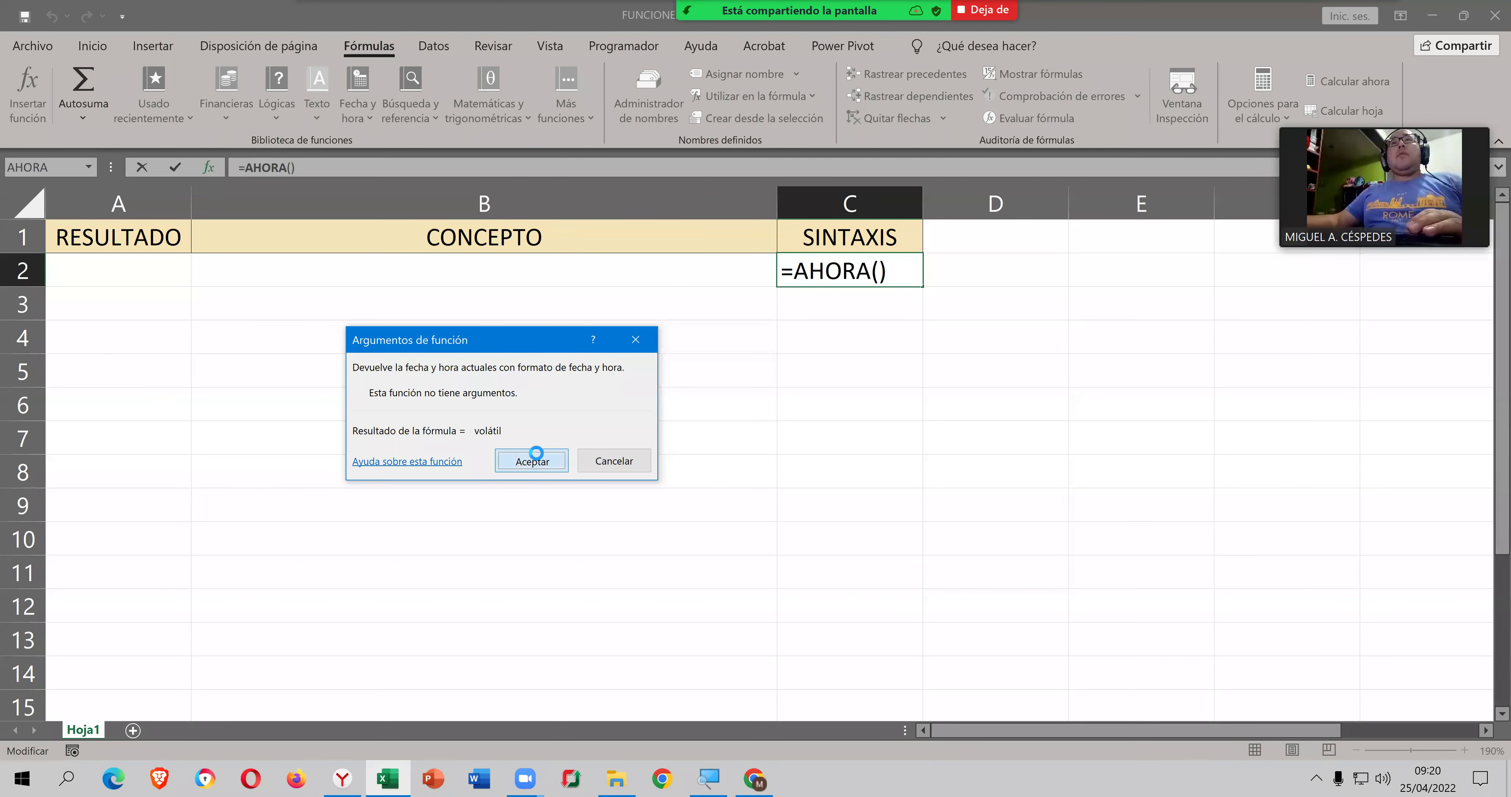
Step: Type in B2 'DEVUELVA EL FORMATO ACTUAL DE LA FECHA Y HORA', line break, 'DEL SISTEMA OPERATIVO.'
{"action": "left_click", "coordinate": [541, 275]}
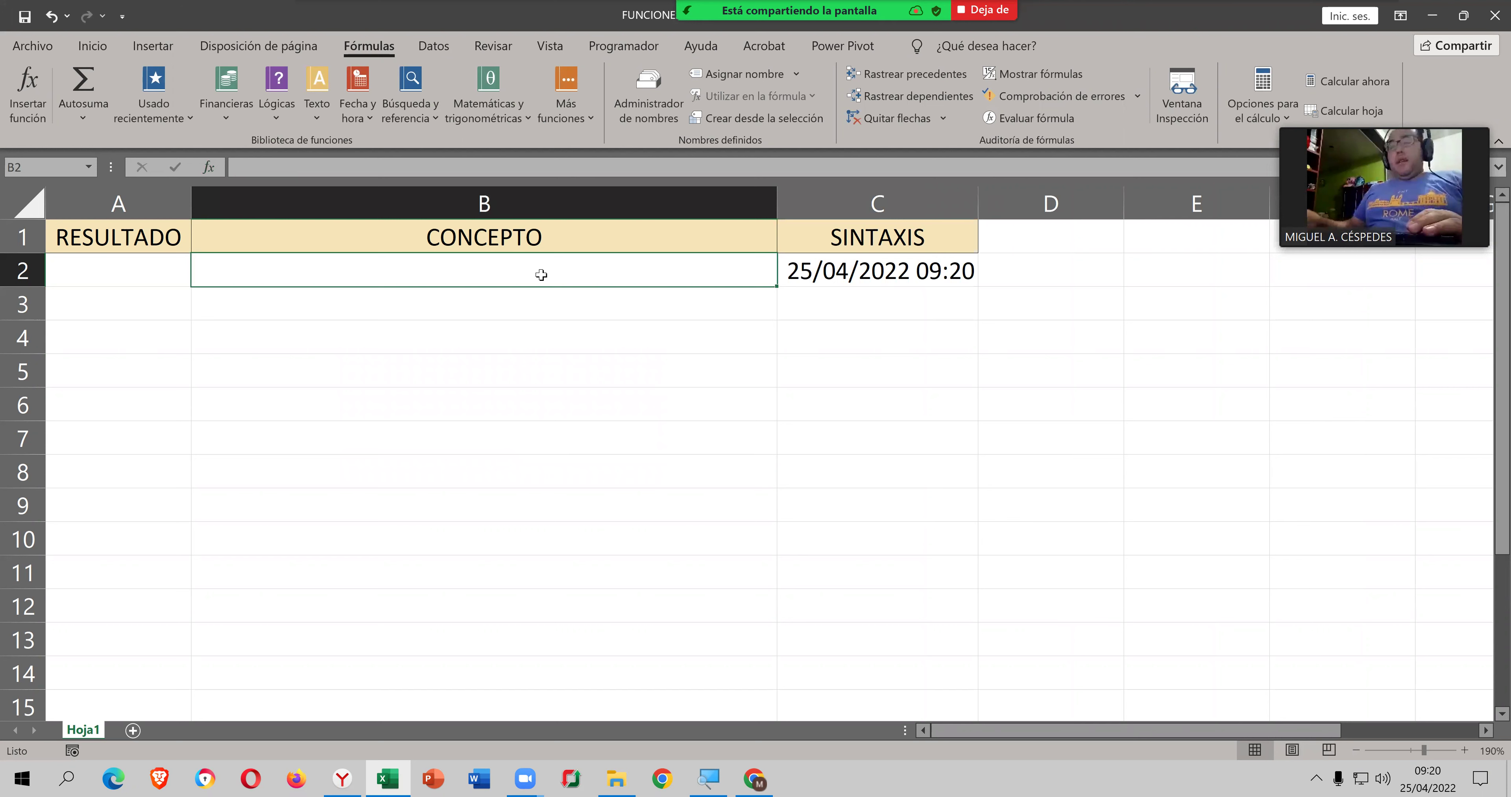
{"action": "type", "text": "DEVUELVA EL FROMA"}
{"action": "key", "text": "BackSpace"}
{"action": "key", "text": "BackSpace"}
{"action": "key", "text": "BackSpace"}
{"action": "key", "text": "BackSpace"}
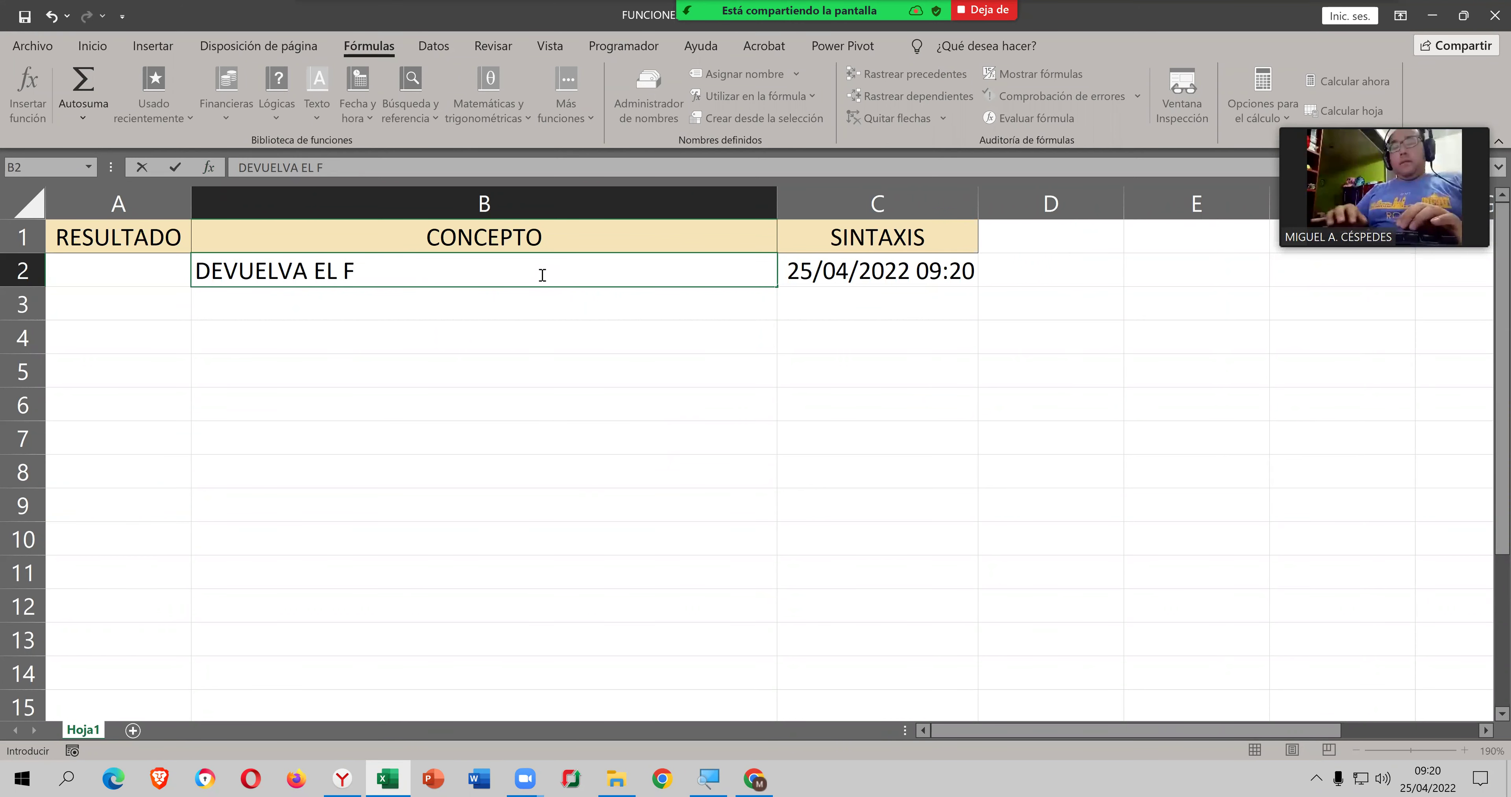
{"action": "type", "text": "ORMATO ACTUAL DE LA FECHA"}
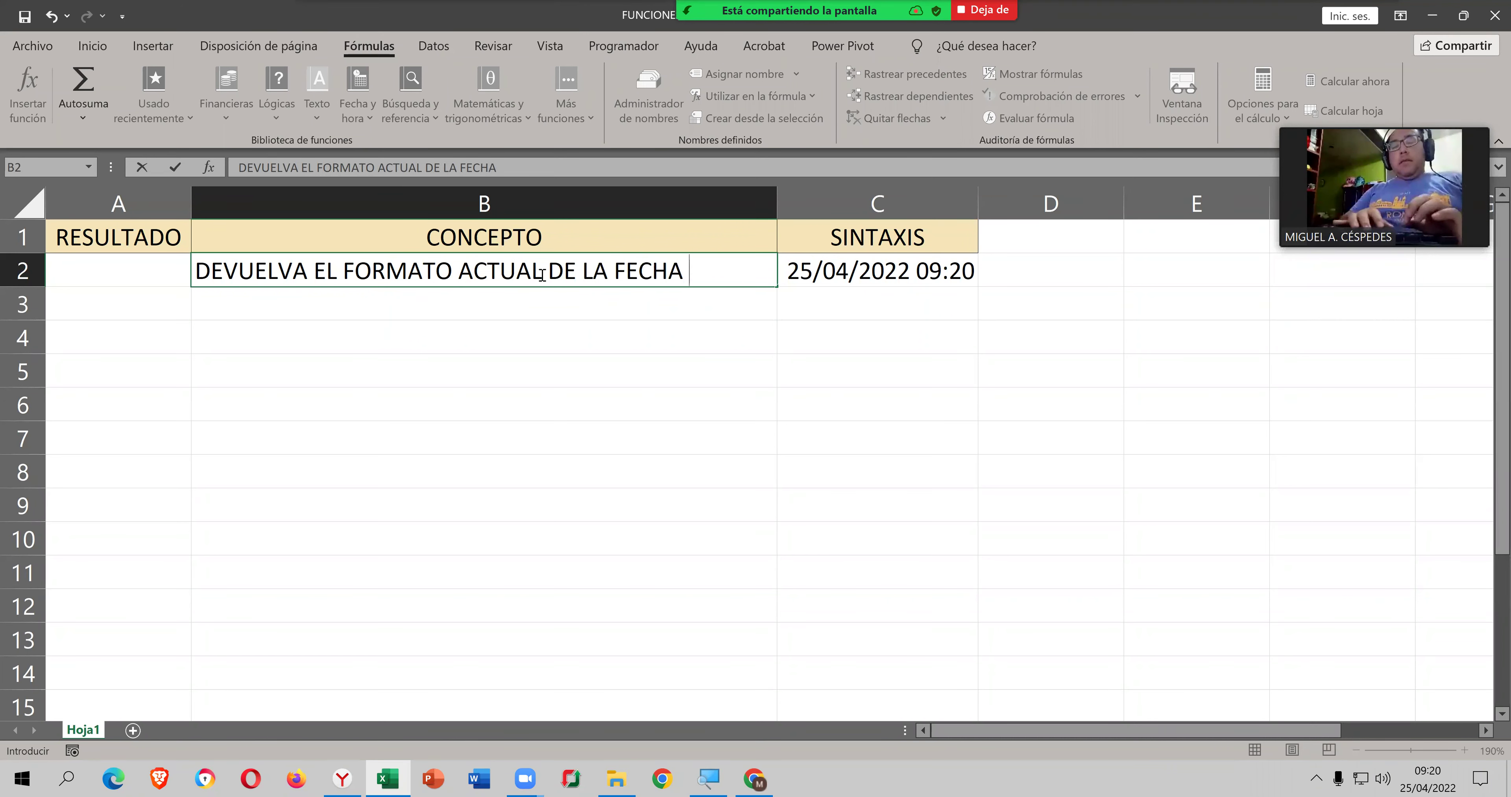
{"action": "type", "text": " Y HORA"}
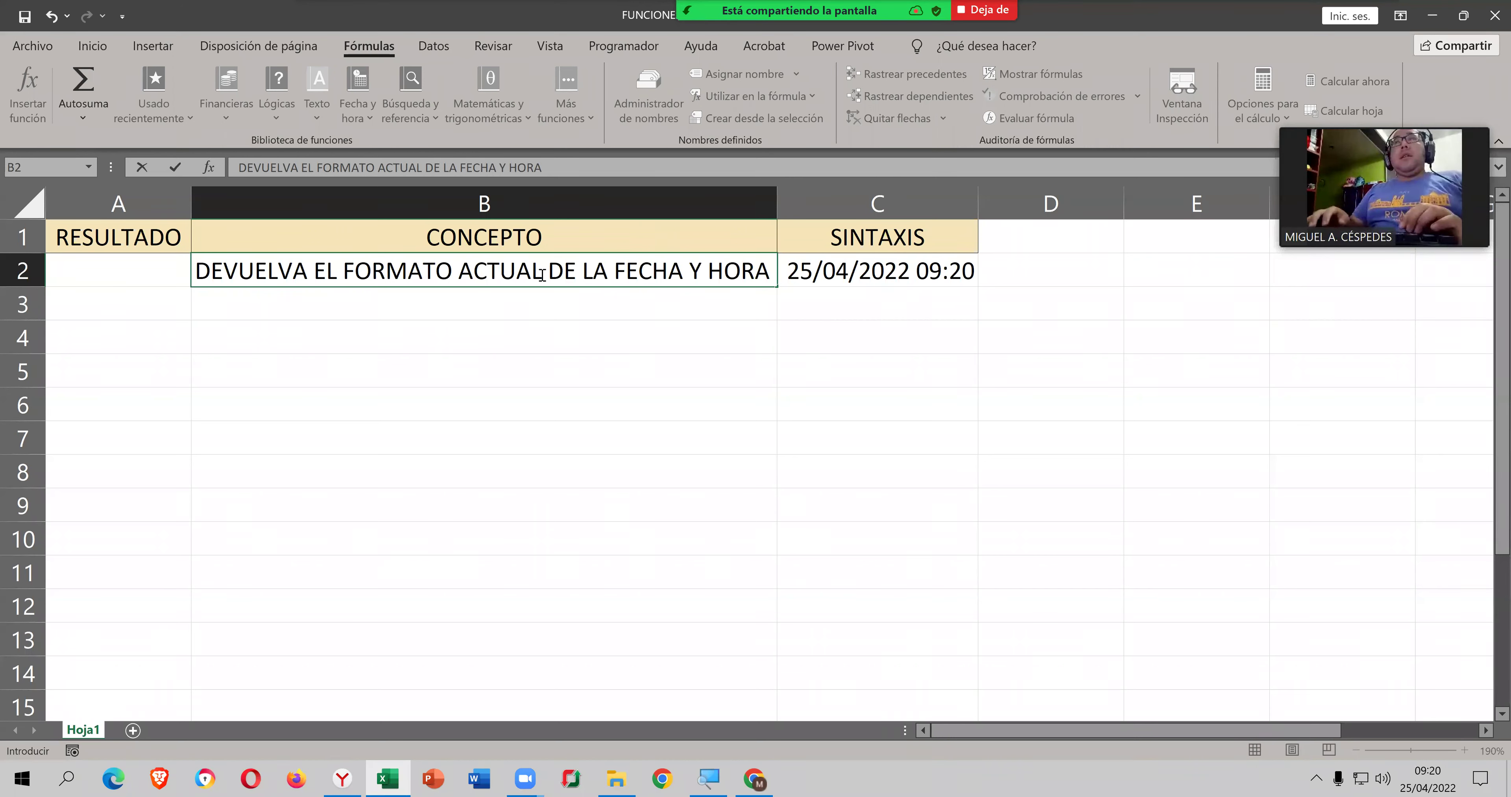
{"action": "key", "text": "alt+Return"}
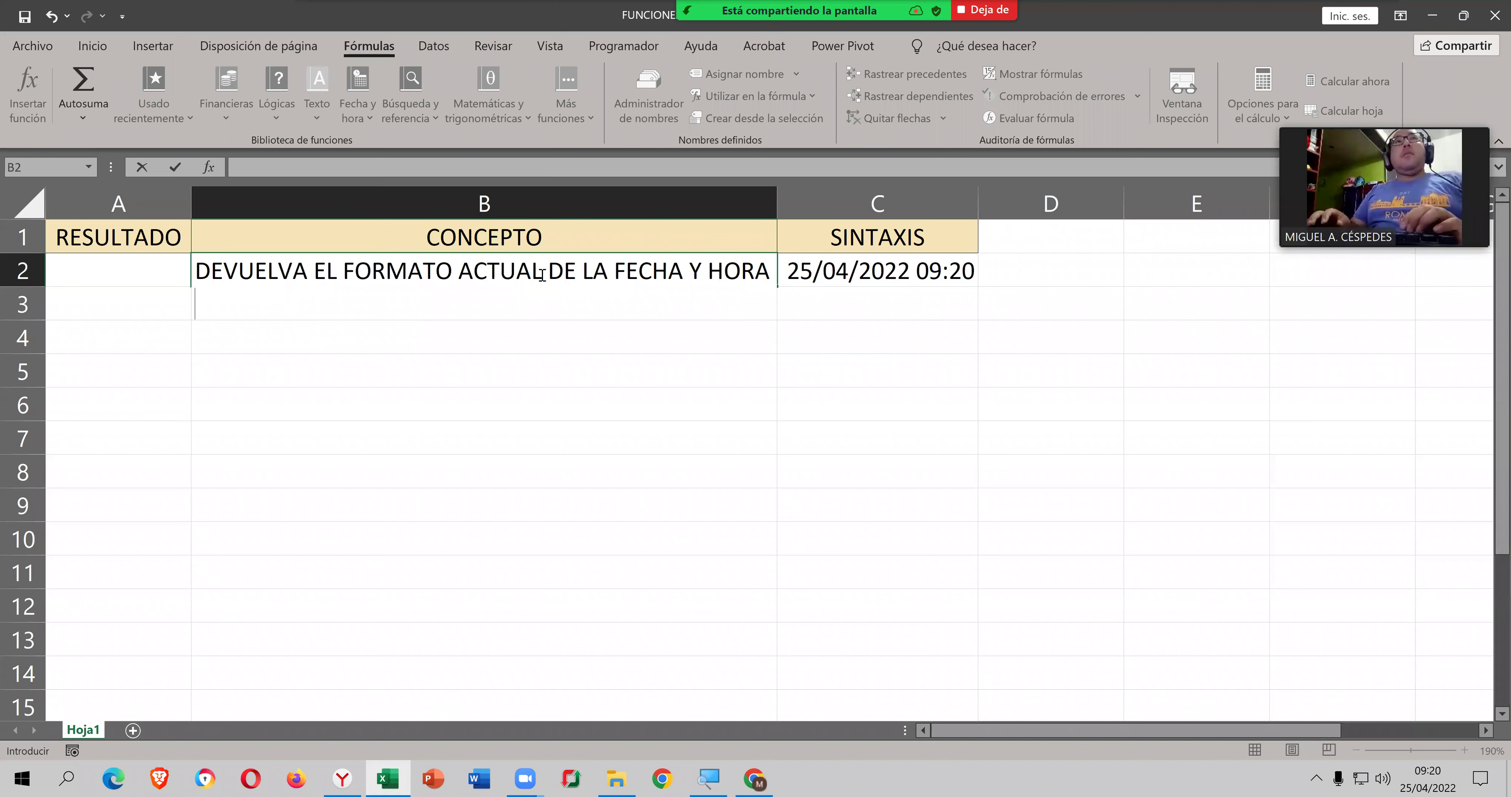
{"action": "type", "text": "DEL SISTE"}
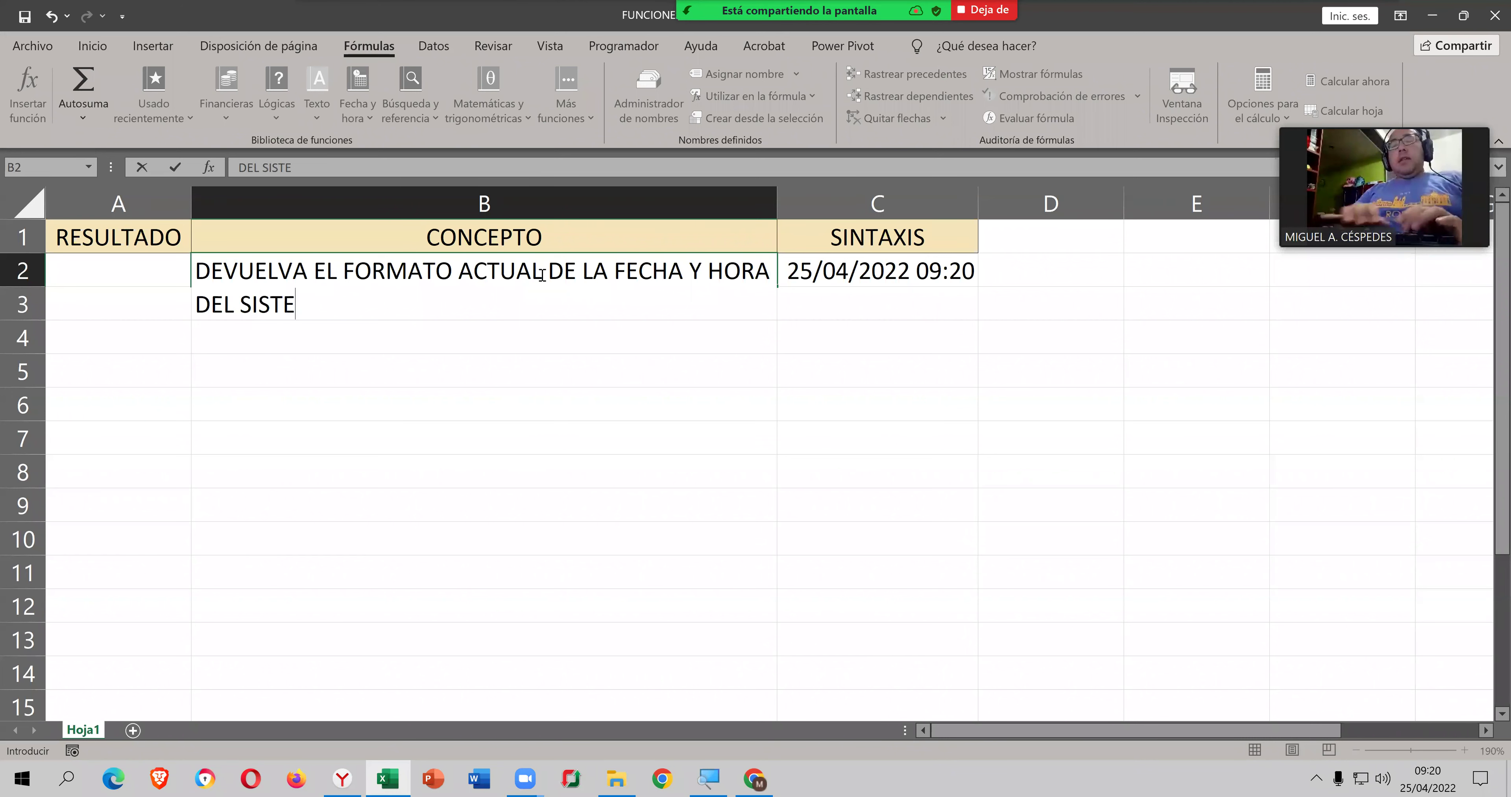
{"action": "type", "text": "MA OPERATIVO."}
{"action": "key", "text": "Return"}
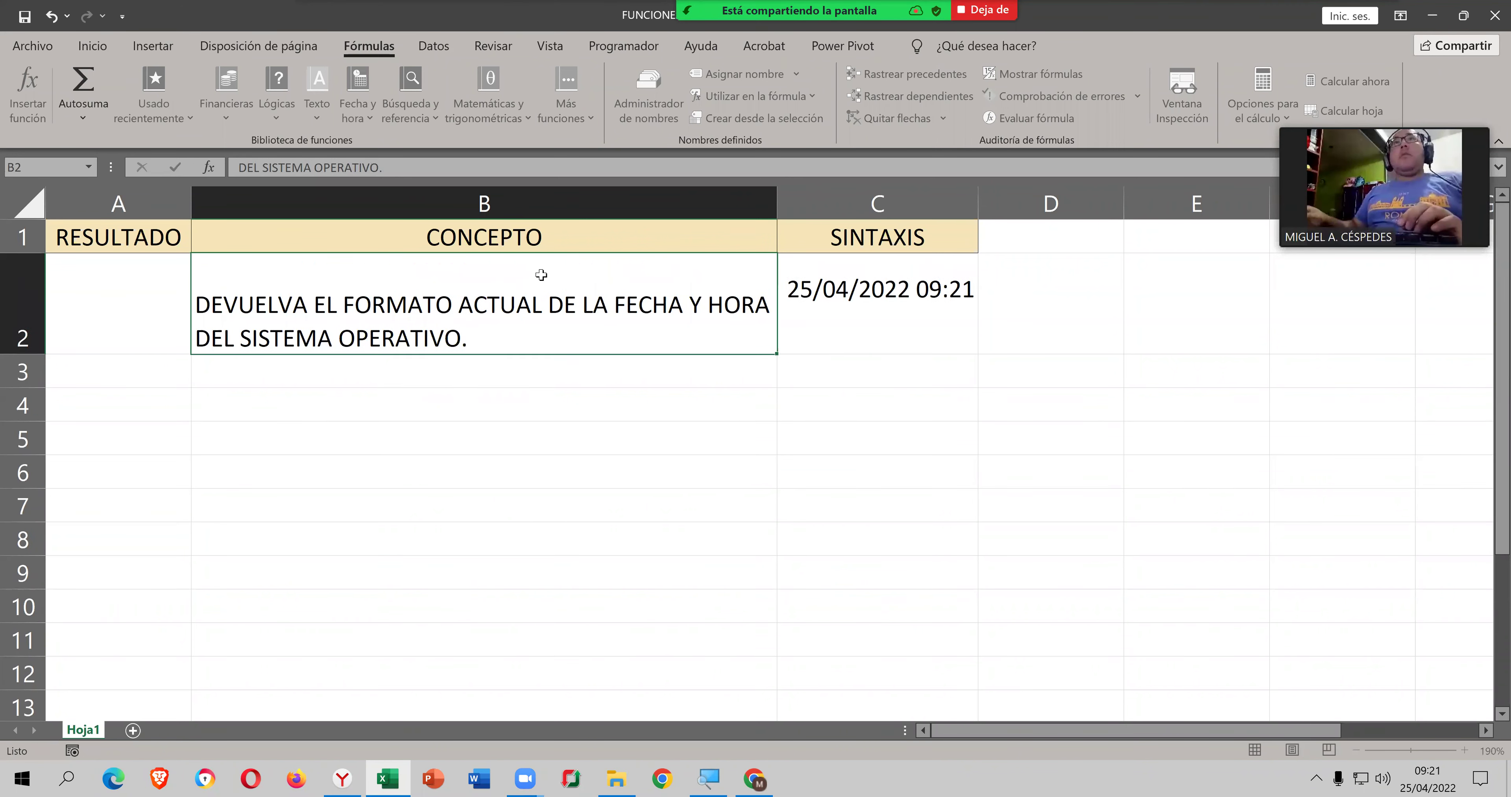
{"action": "left_click", "coordinate": [504, 283]}
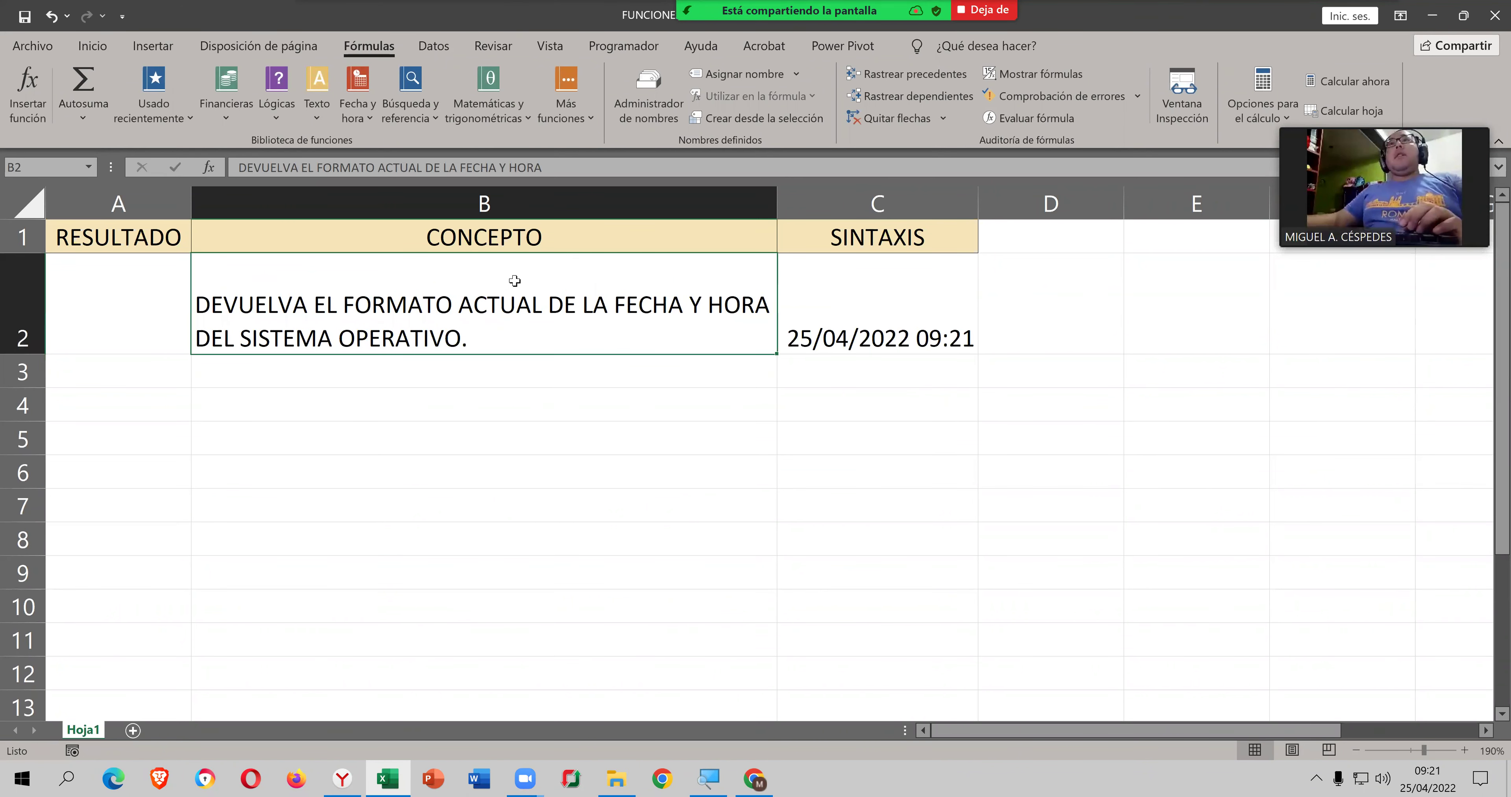
{"action": "key", "text": "F2"}
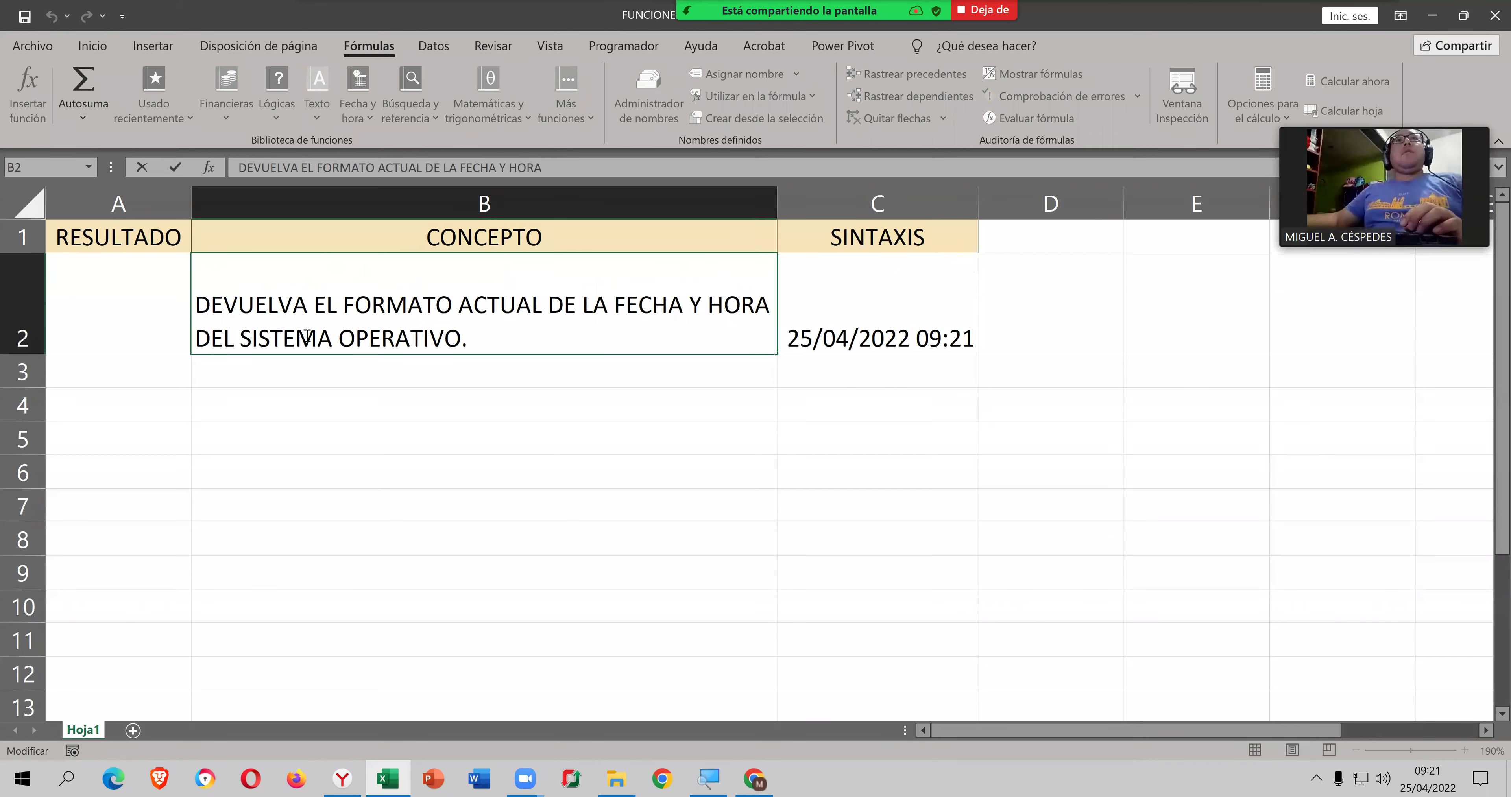
{"action": "left_click", "coordinate": [226, 390]}
Step: Toggle Ajustar texto on B2 so the concept wraps onto two lines
{"action": "left_click", "coordinate": [31, 309]}
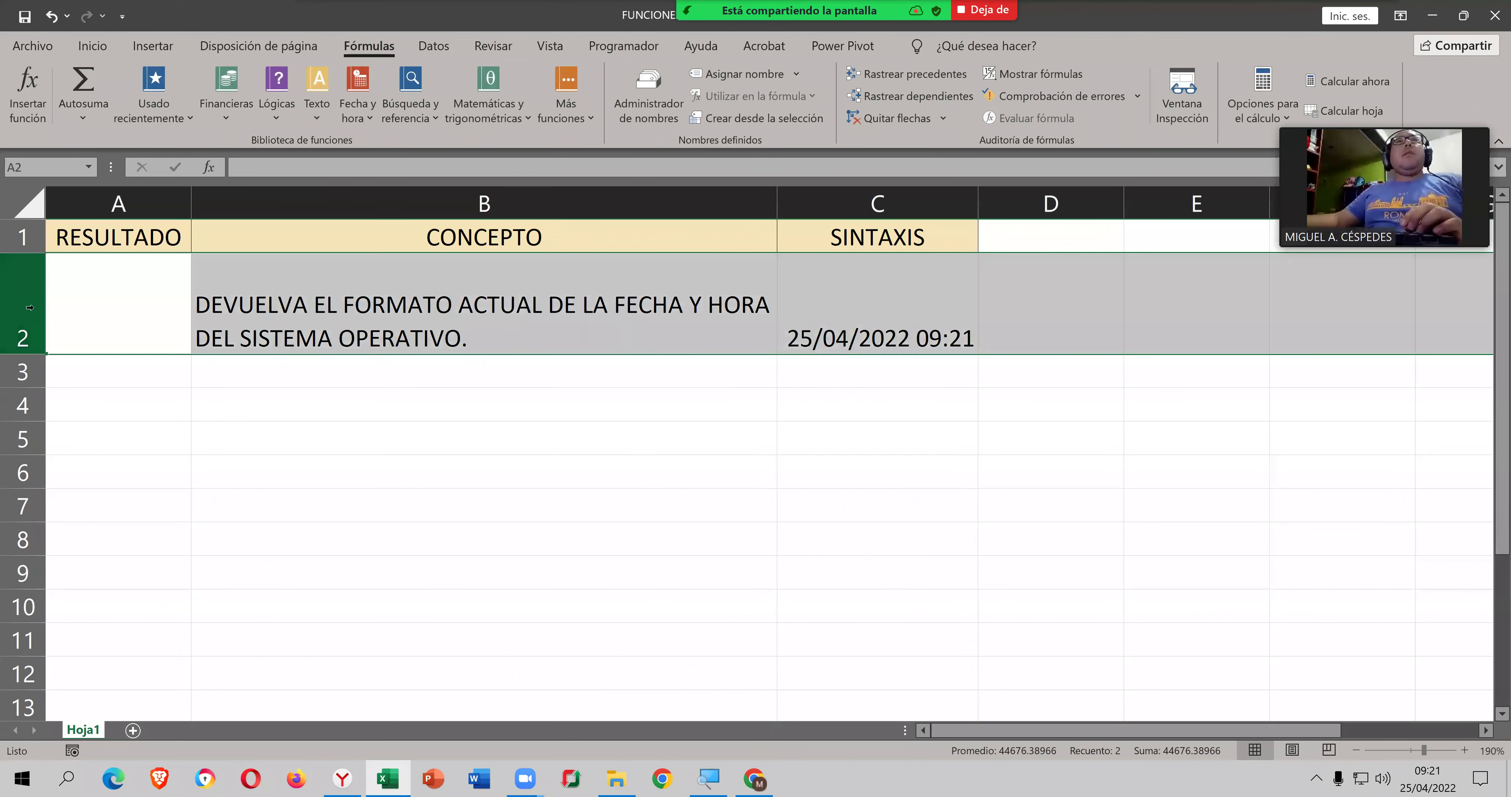
{"action": "left_click", "coordinate": [725, 310]}
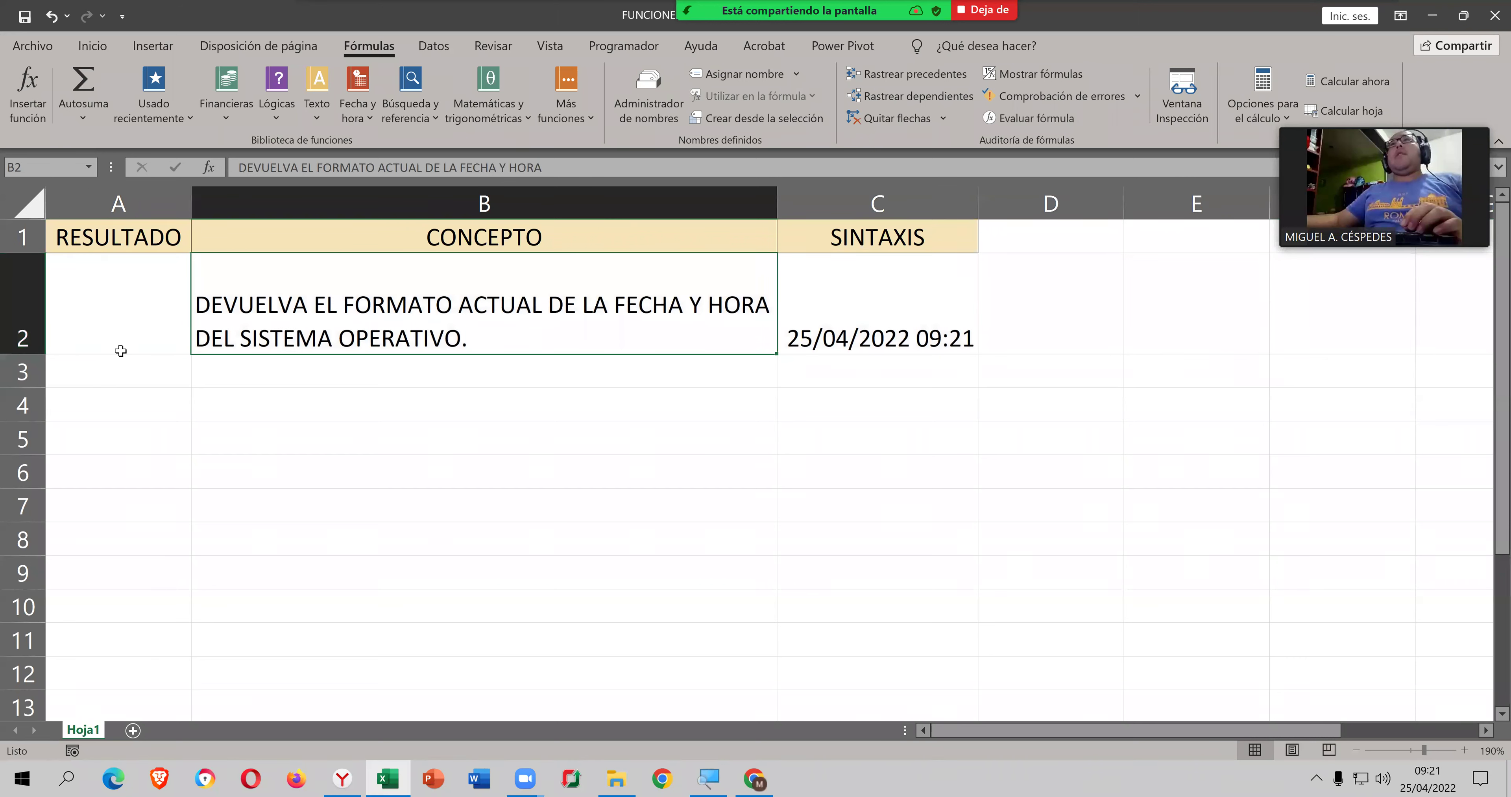
{"action": "double_click", "coordinate": [557, 331]}
{"action": "left_click", "coordinate": [557, 396]}
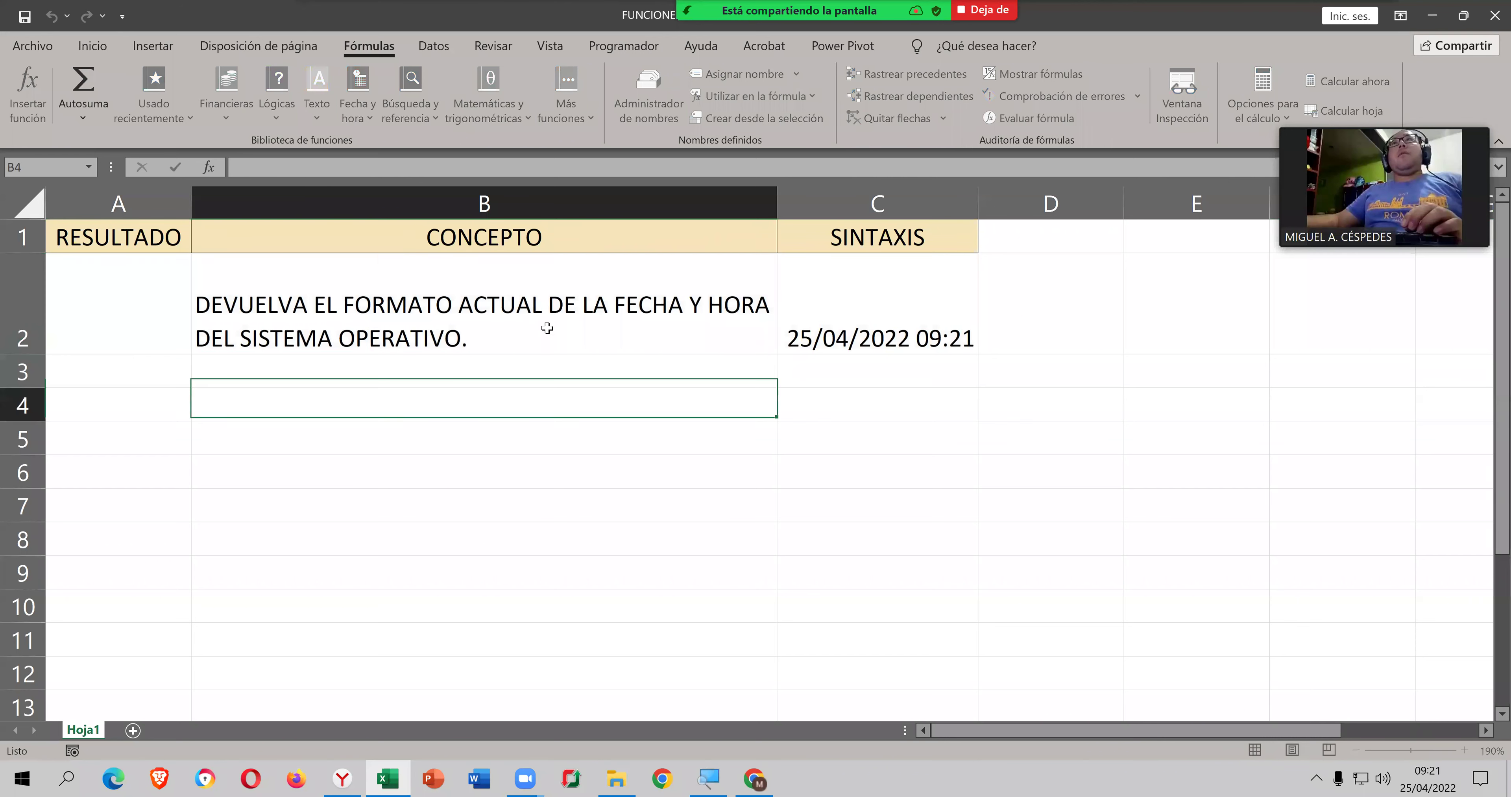
{"action": "left_click", "coordinate": [546, 326]}
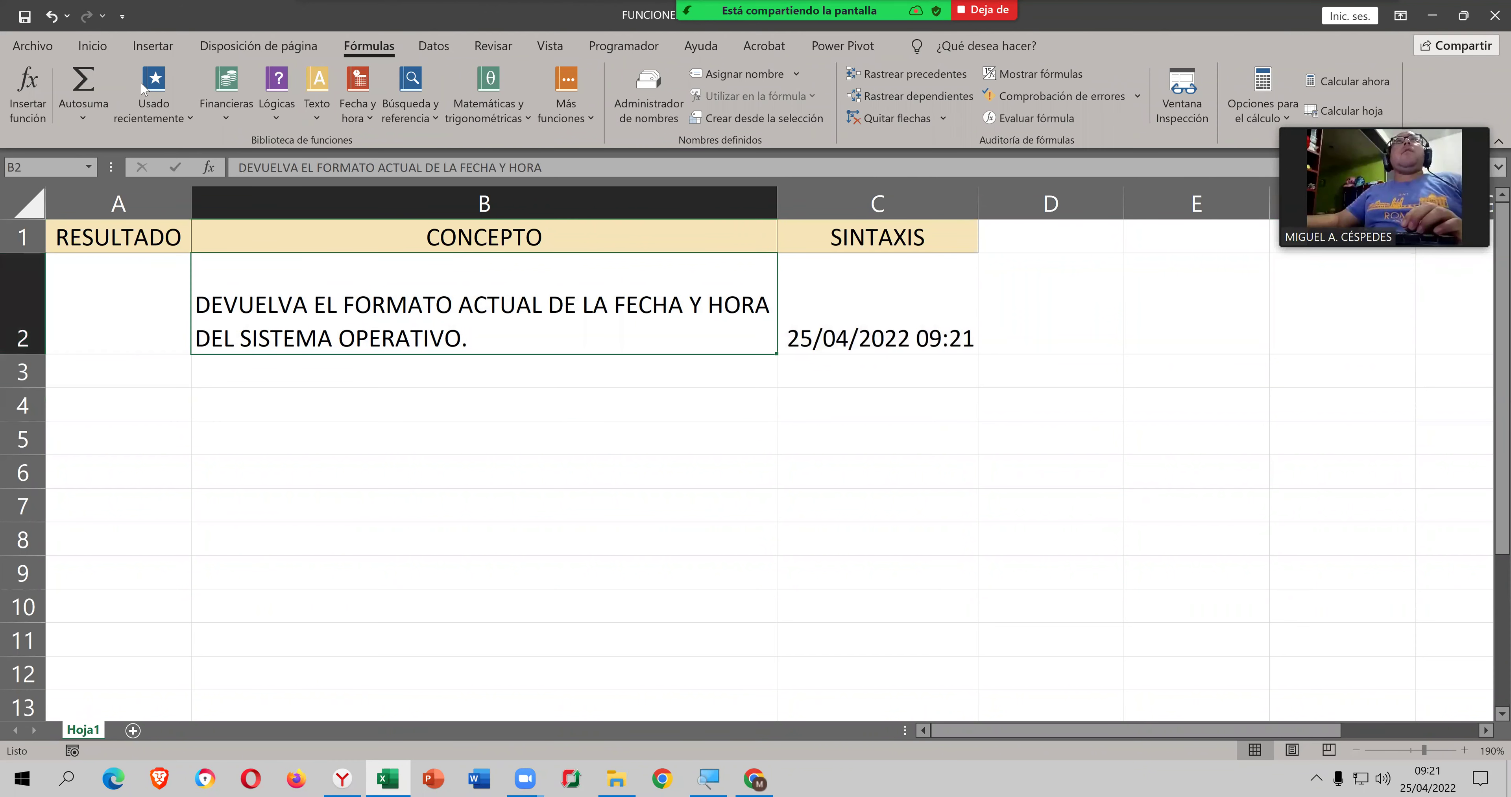
{"action": "left_click", "coordinate": [93, 47]}
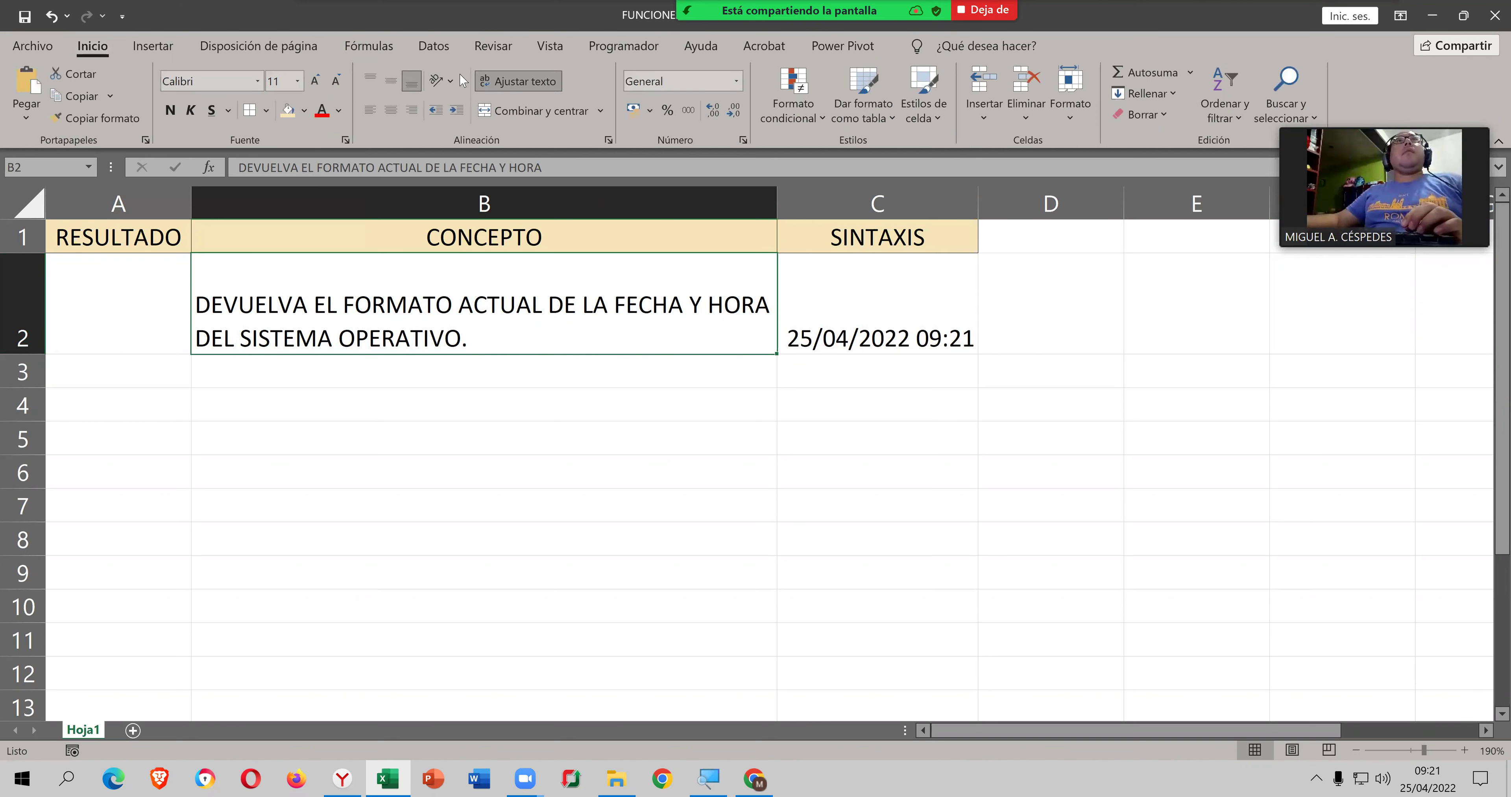
{"action": "left_click", "coordinate": [530, 82]}
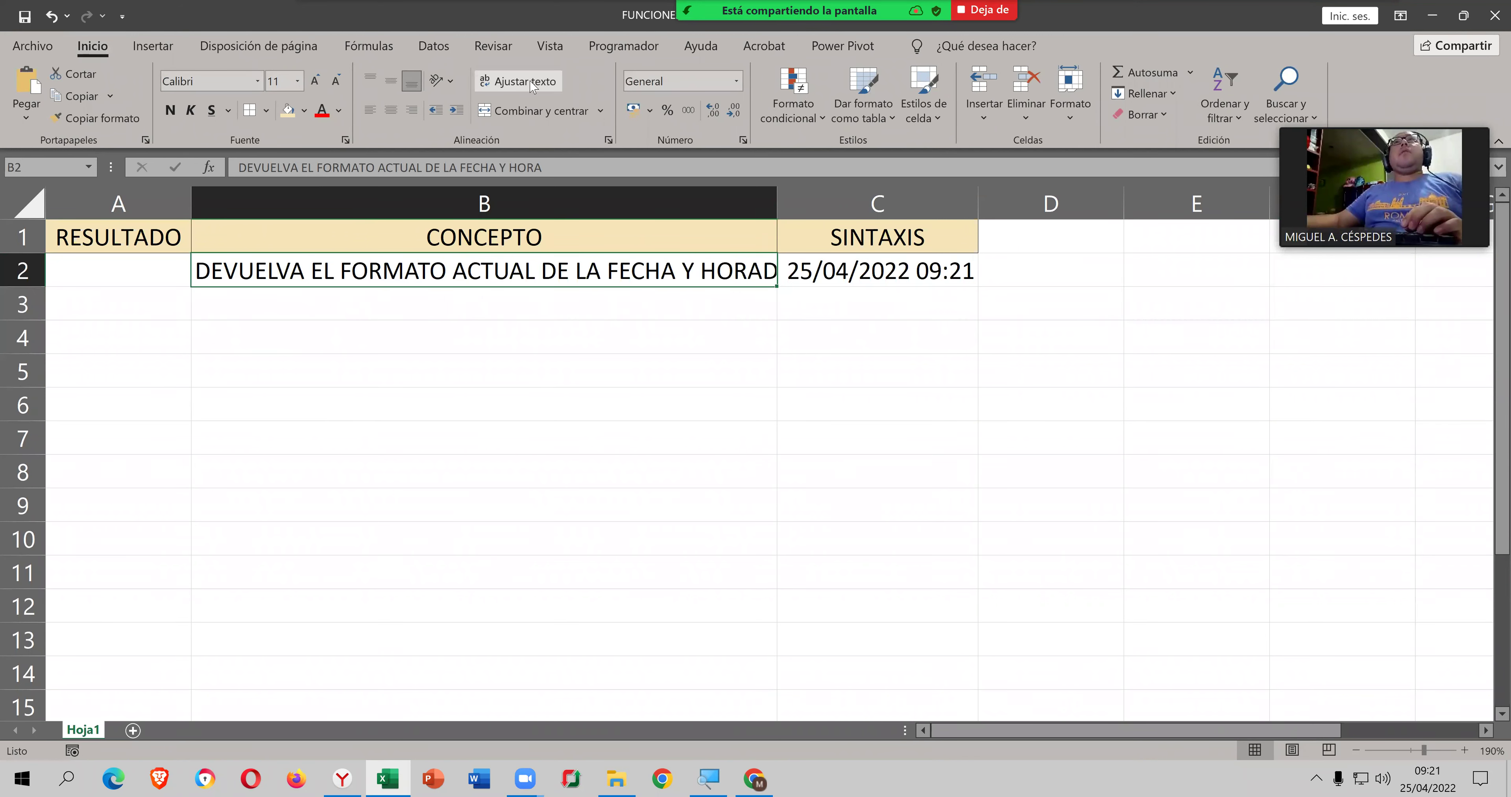
{"action": "left_click", "coordinate": [531, 82]}
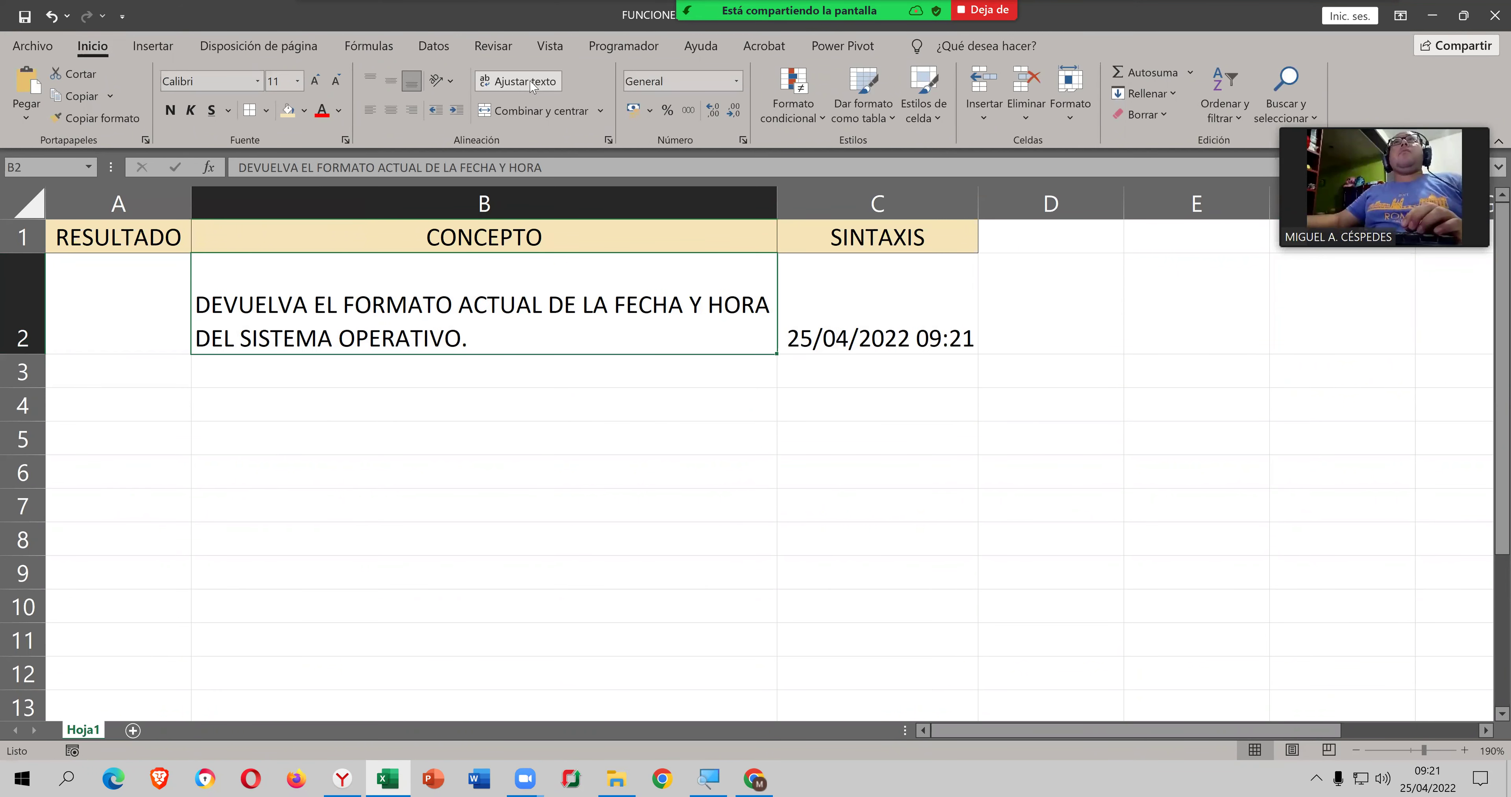
Step: Left-align the B2 concept and shorten row 2 to fit its two lines
{"action": "double_click", "coordinate": [501, 278]}
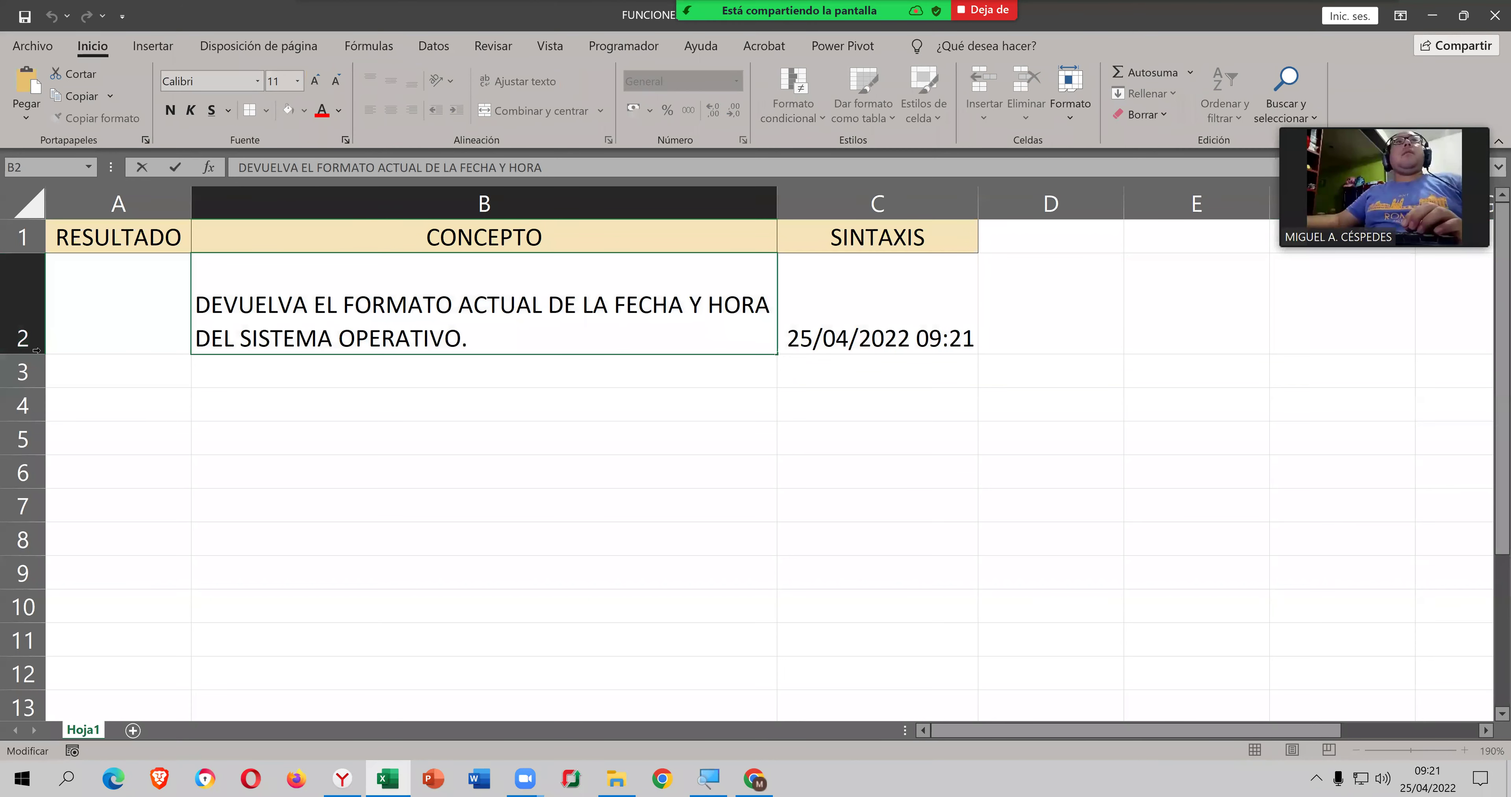
{"action": "double_click", "coordinate": [928, 290]}
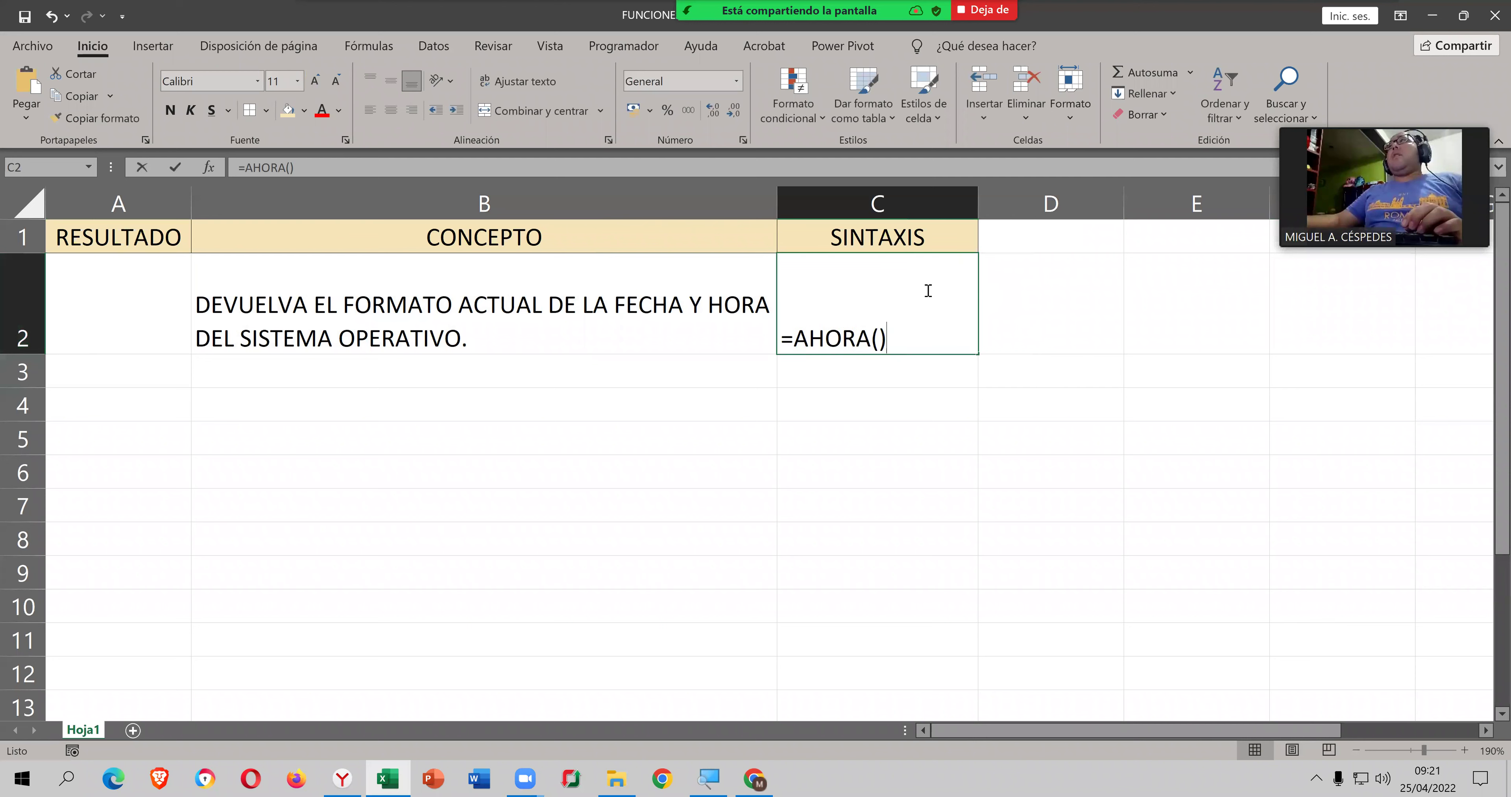
{"action": "key", "text": "Return"}
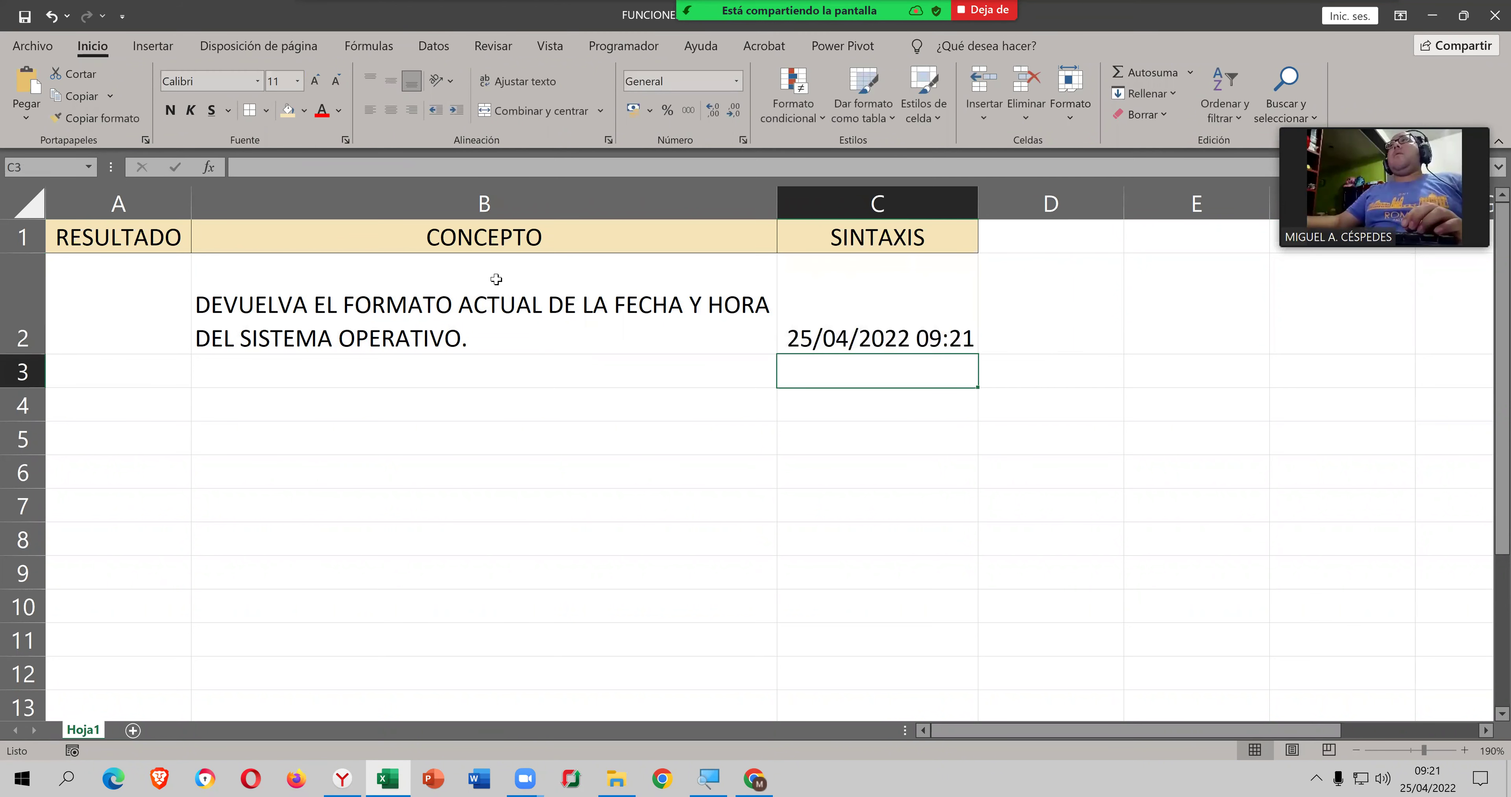
{"action": "double_click", "coordinate": [497, 280]}
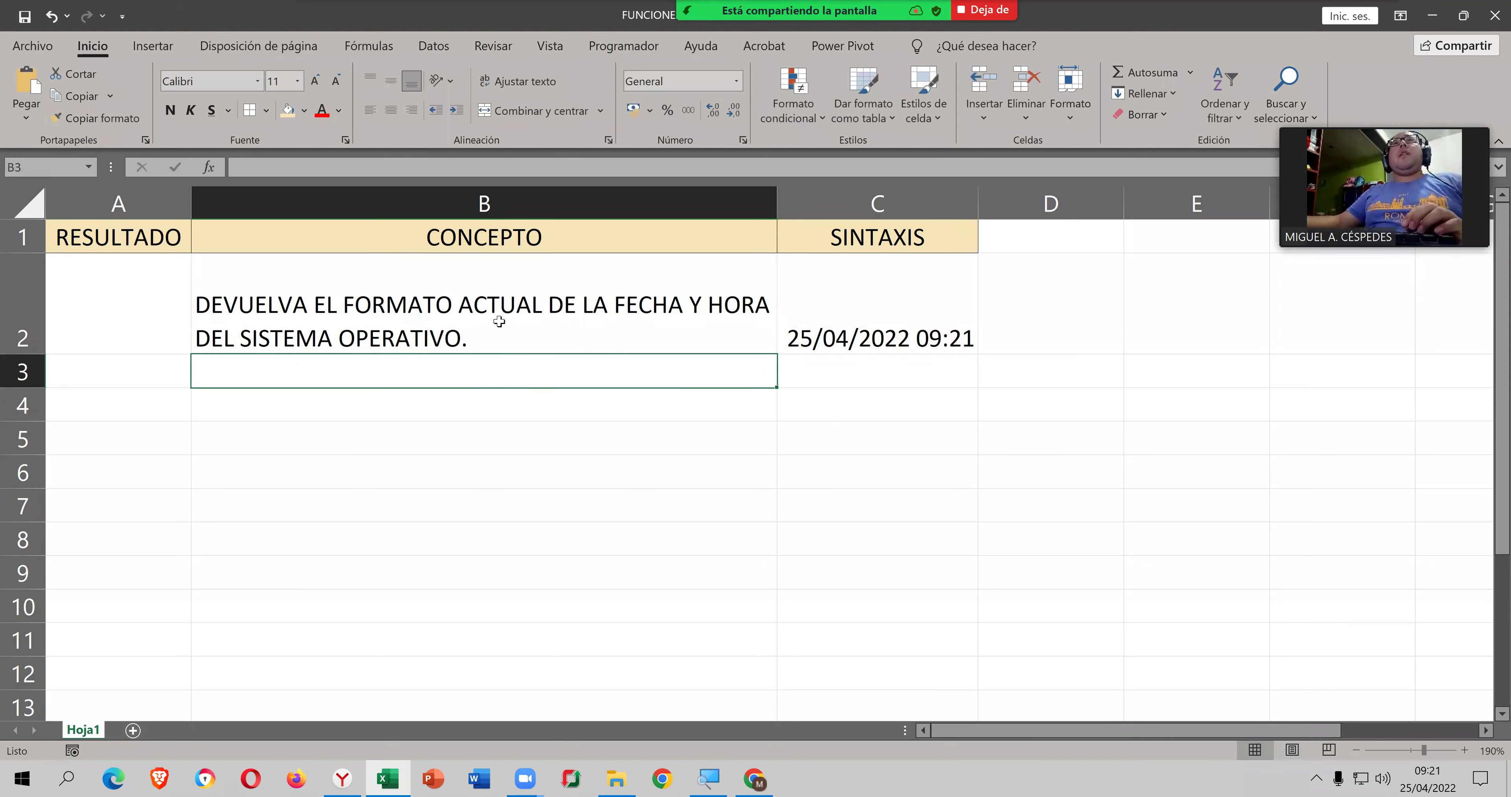
{"action": "left_click", "coordinate": [495, 321]}
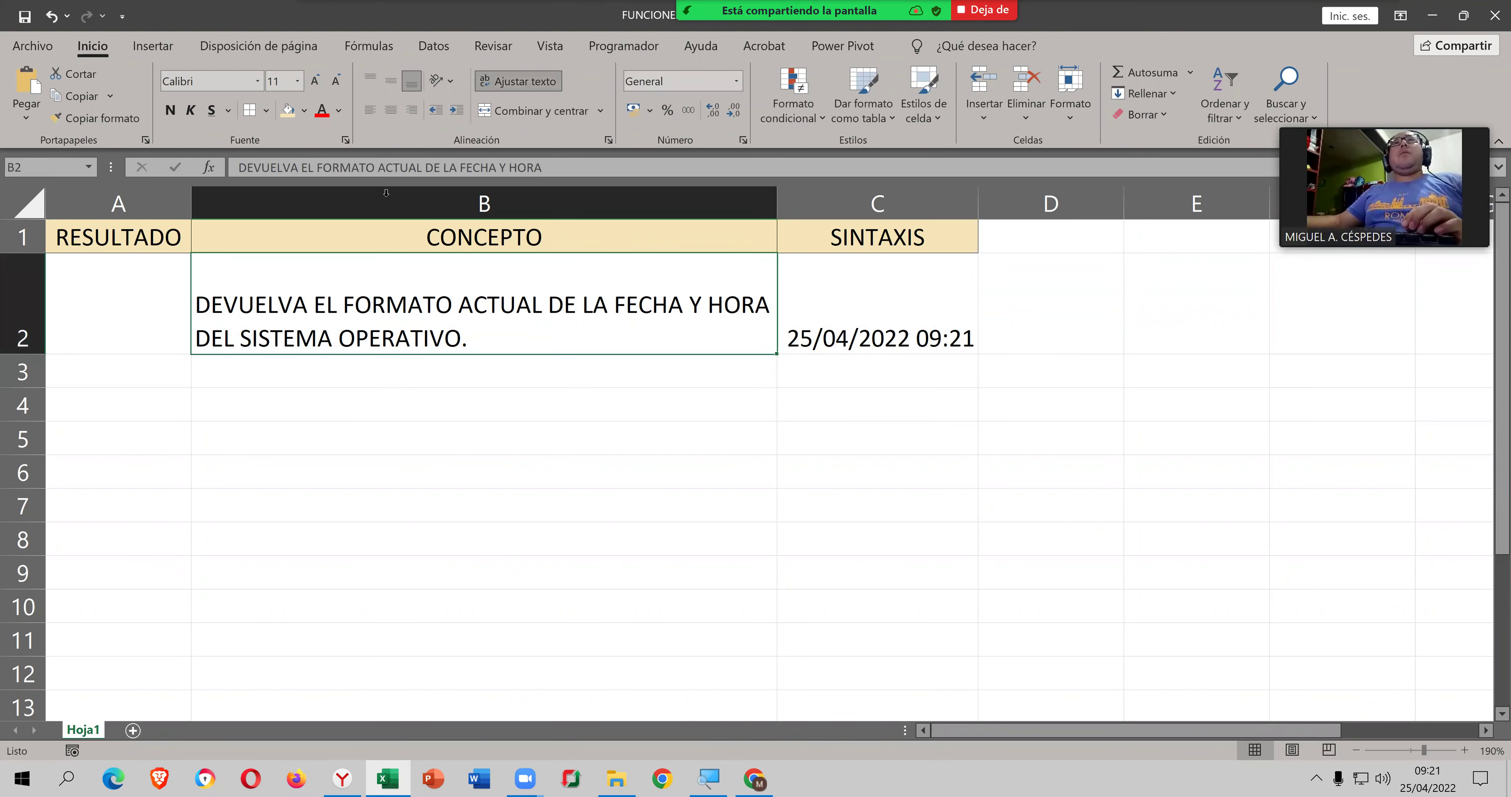
{"action": "left_click", "coordinate": [391, 81]}
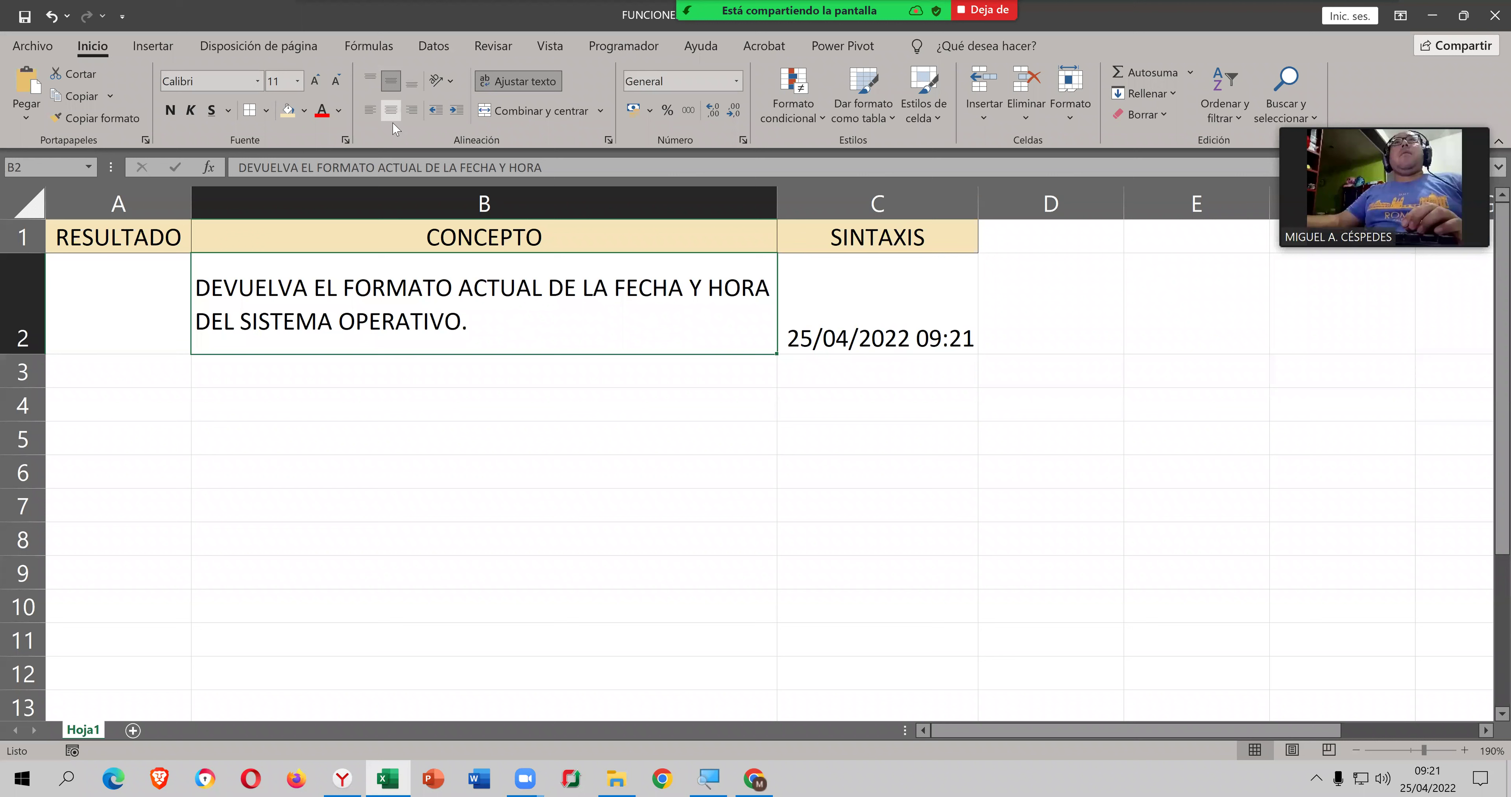
{"action": "left_click", "coordinate": [391, 110]}
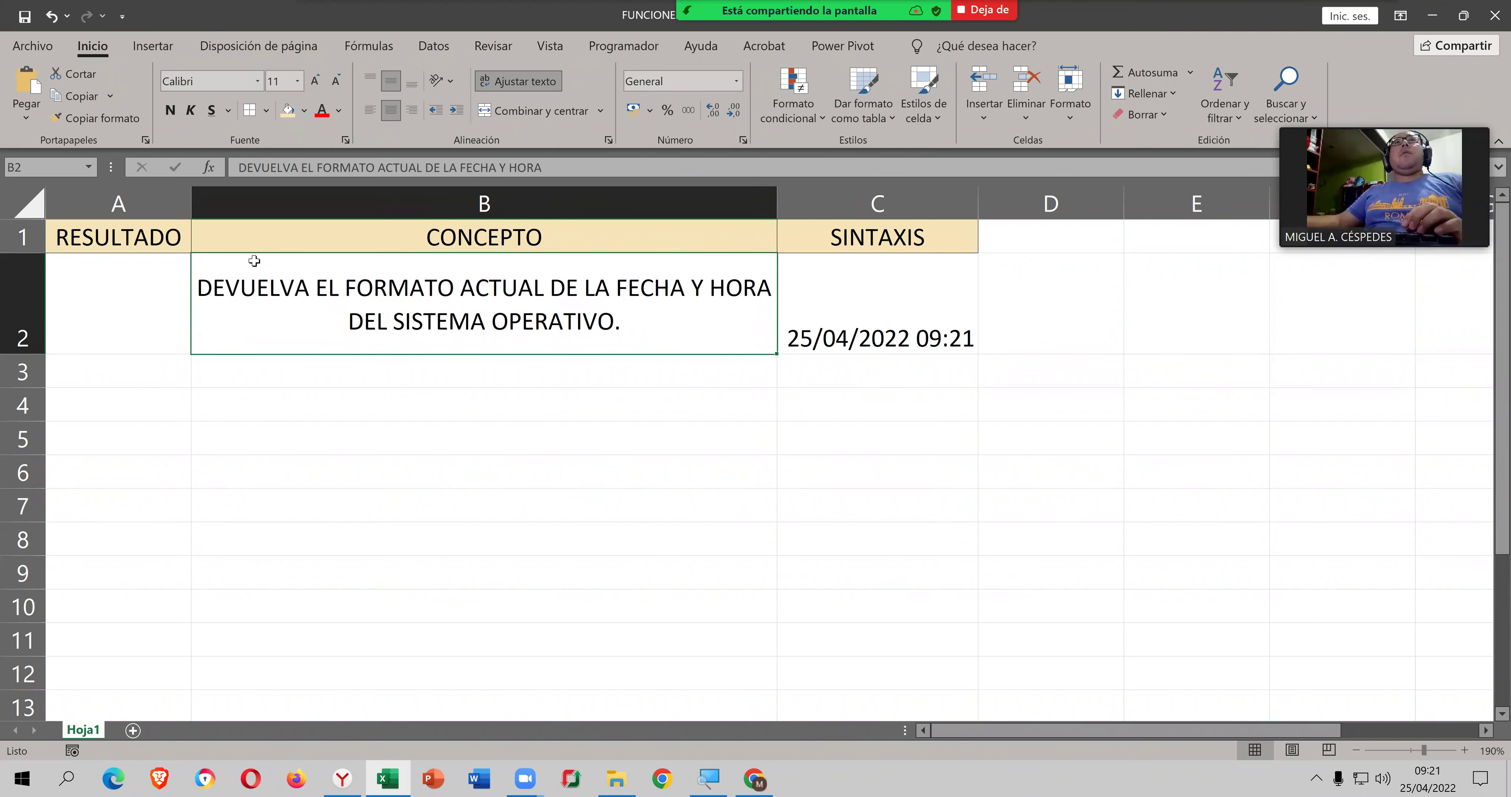
{"action": "left_click", "coordinate": [372, 110]}
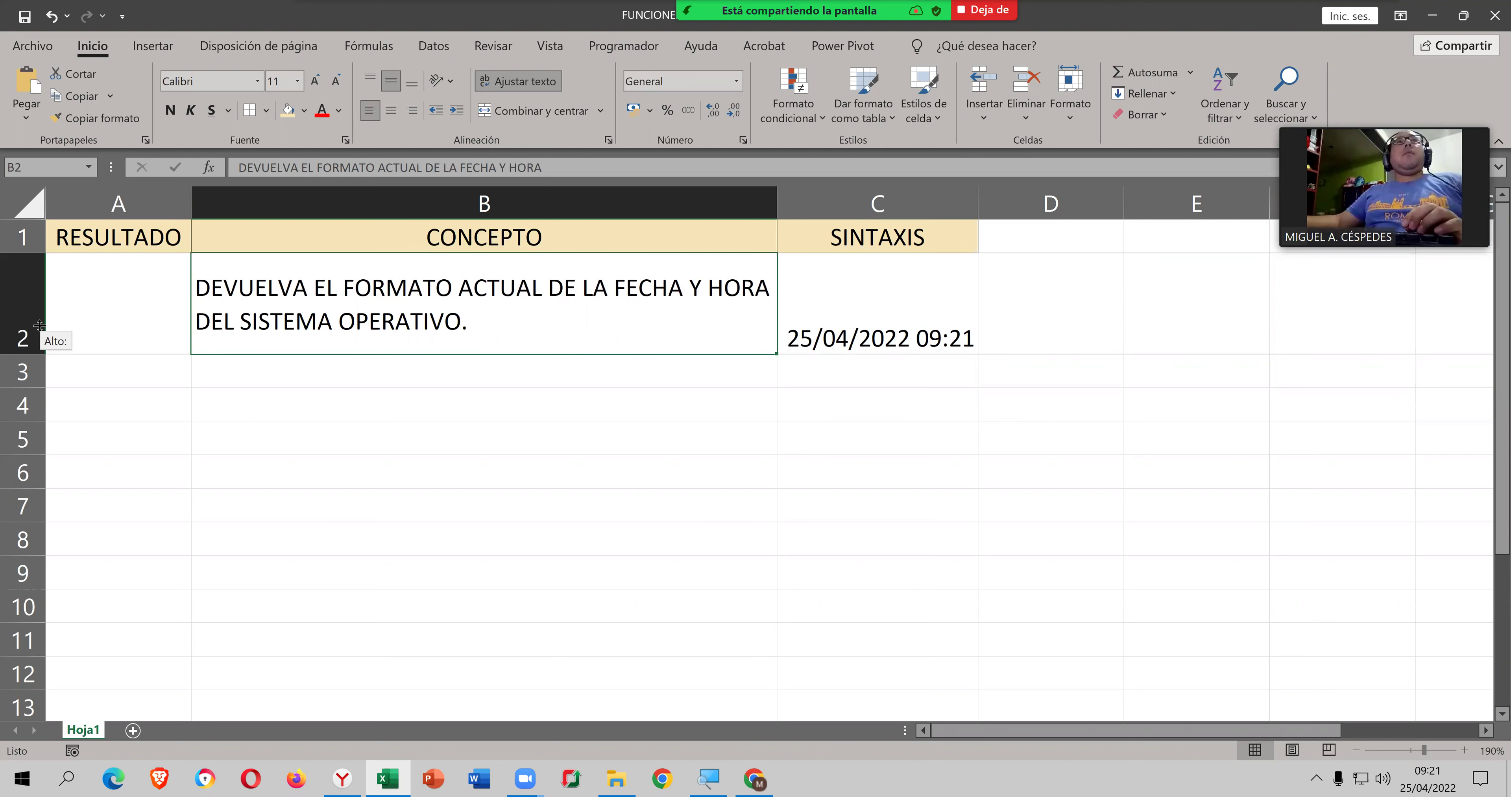
{"action": "left_click_drag", "start_coordinate": [39, 355], "coordinate": [39, 324]}
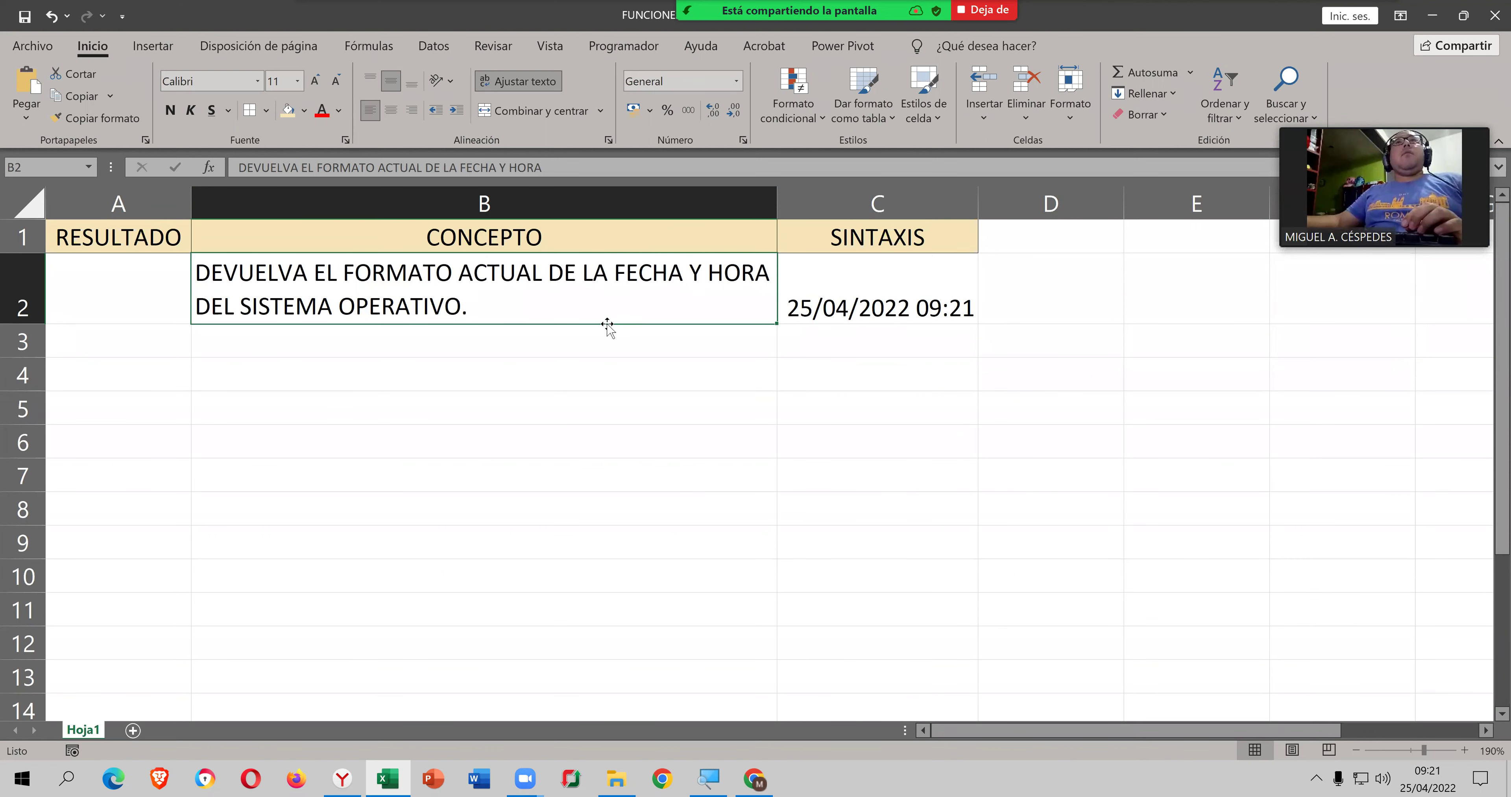
{"action": "left_click", "coordinate": [564, 337]}
Step: Centre C2 and turn its formula into literal text '=AHORA() with a leading apostrophe
{"action": "left_click", "coordinate": [845, 308]}
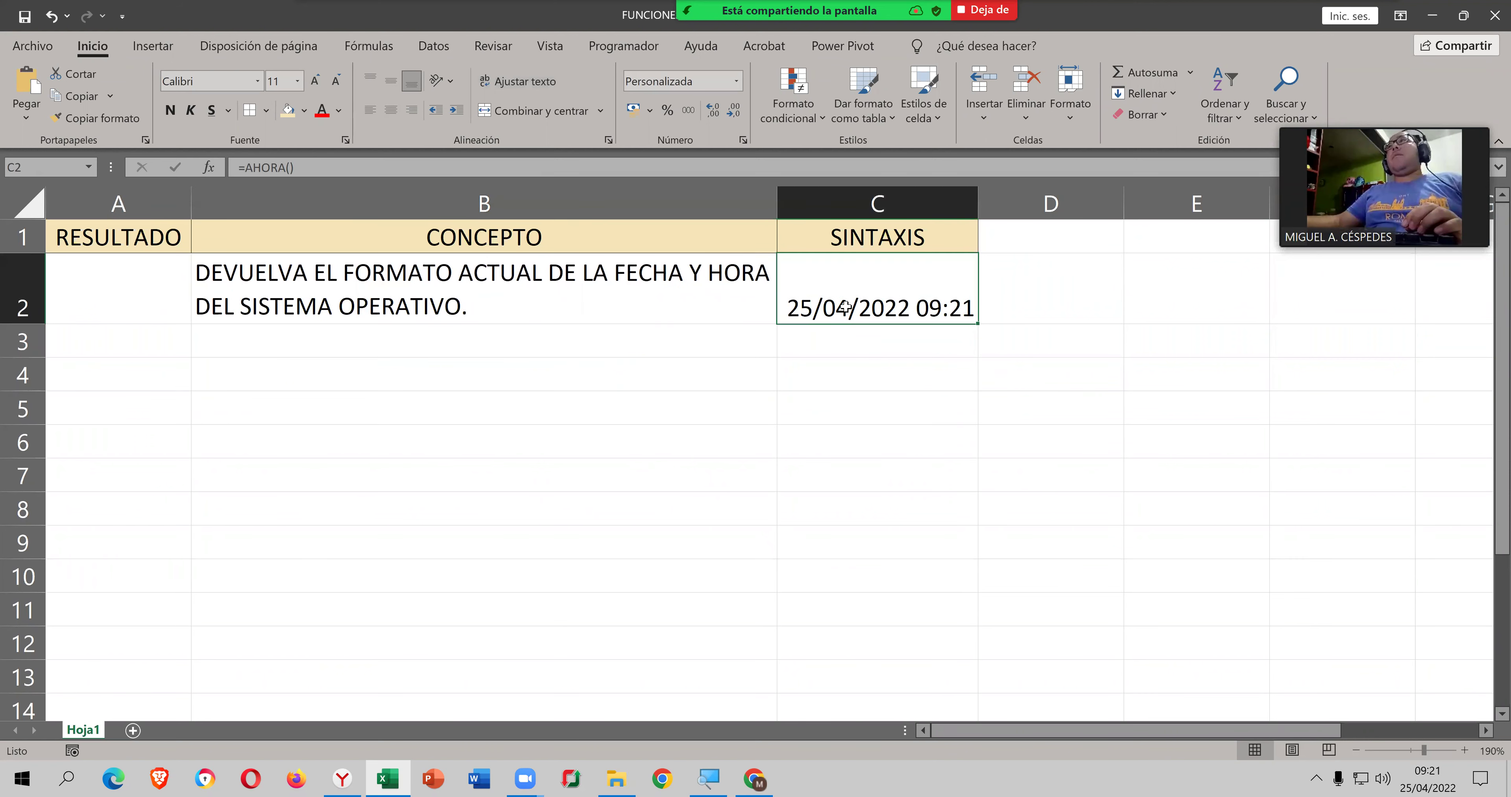
{"action": "left_click", "coordinate": [390, 110]}
{"action": "left_click", "coordinate": [391, 81]}
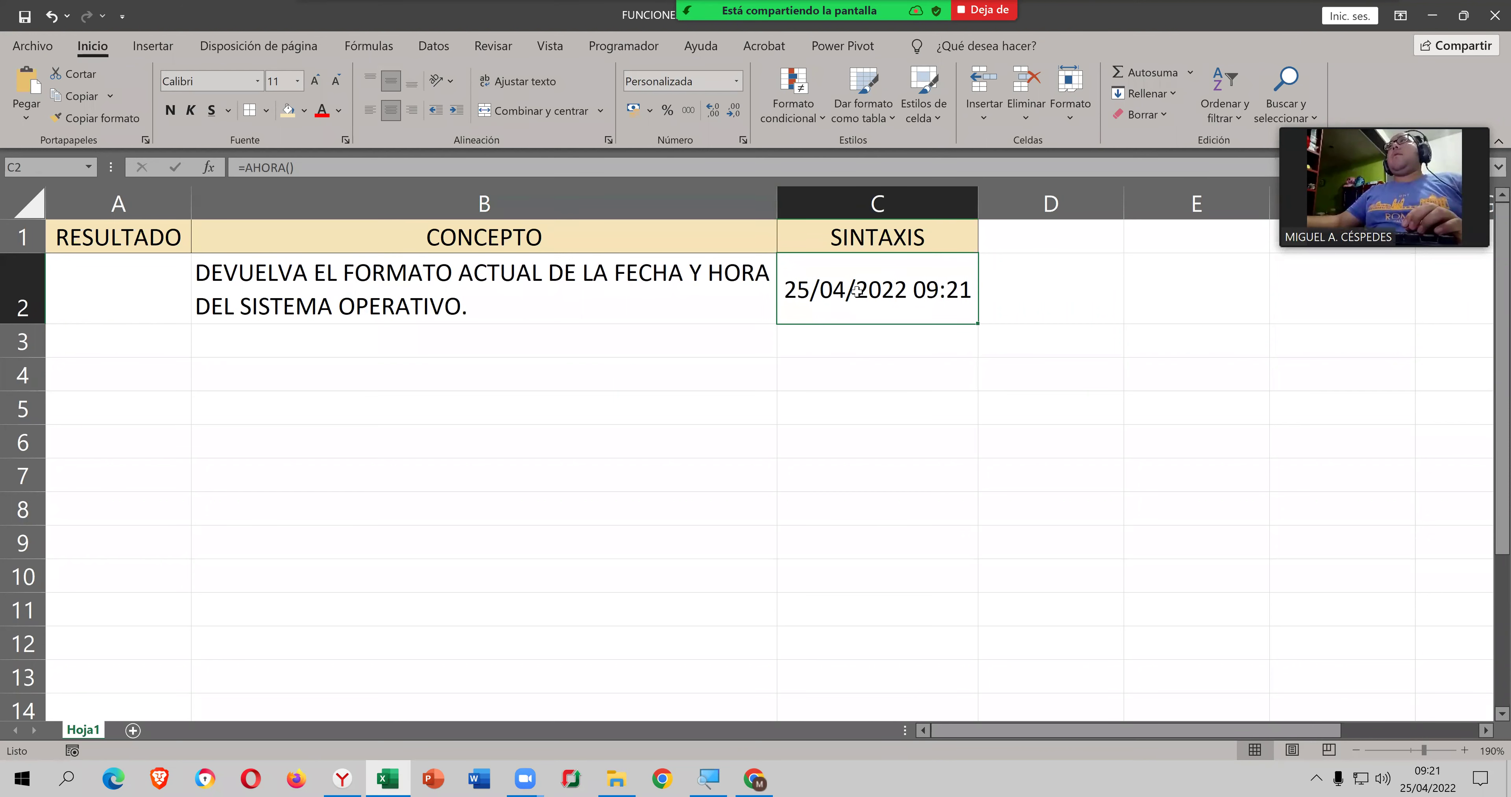
{"action": "left_click", "coordinate": [307, 166]}
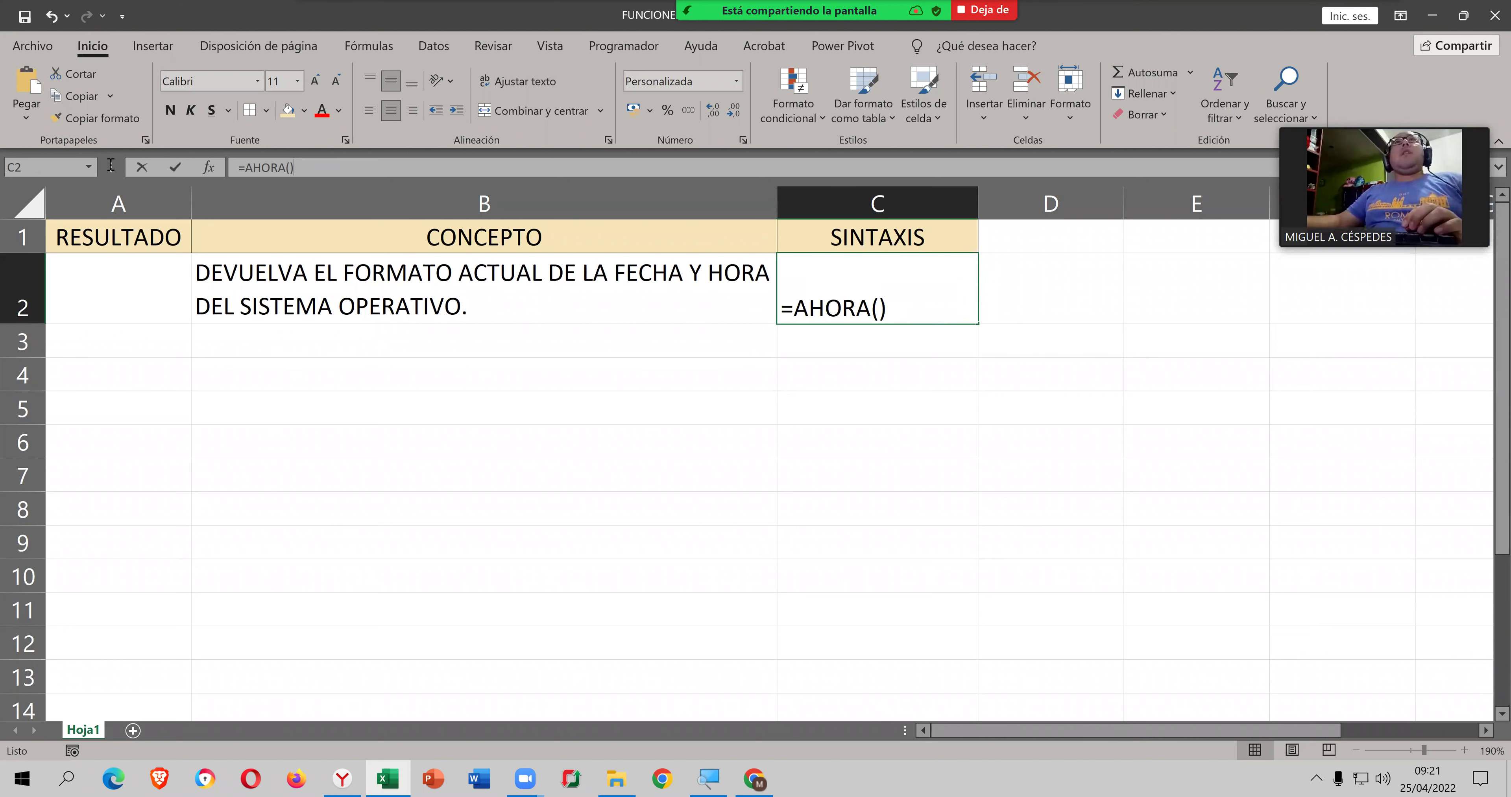
{"action": "key", "text": "Escape"}
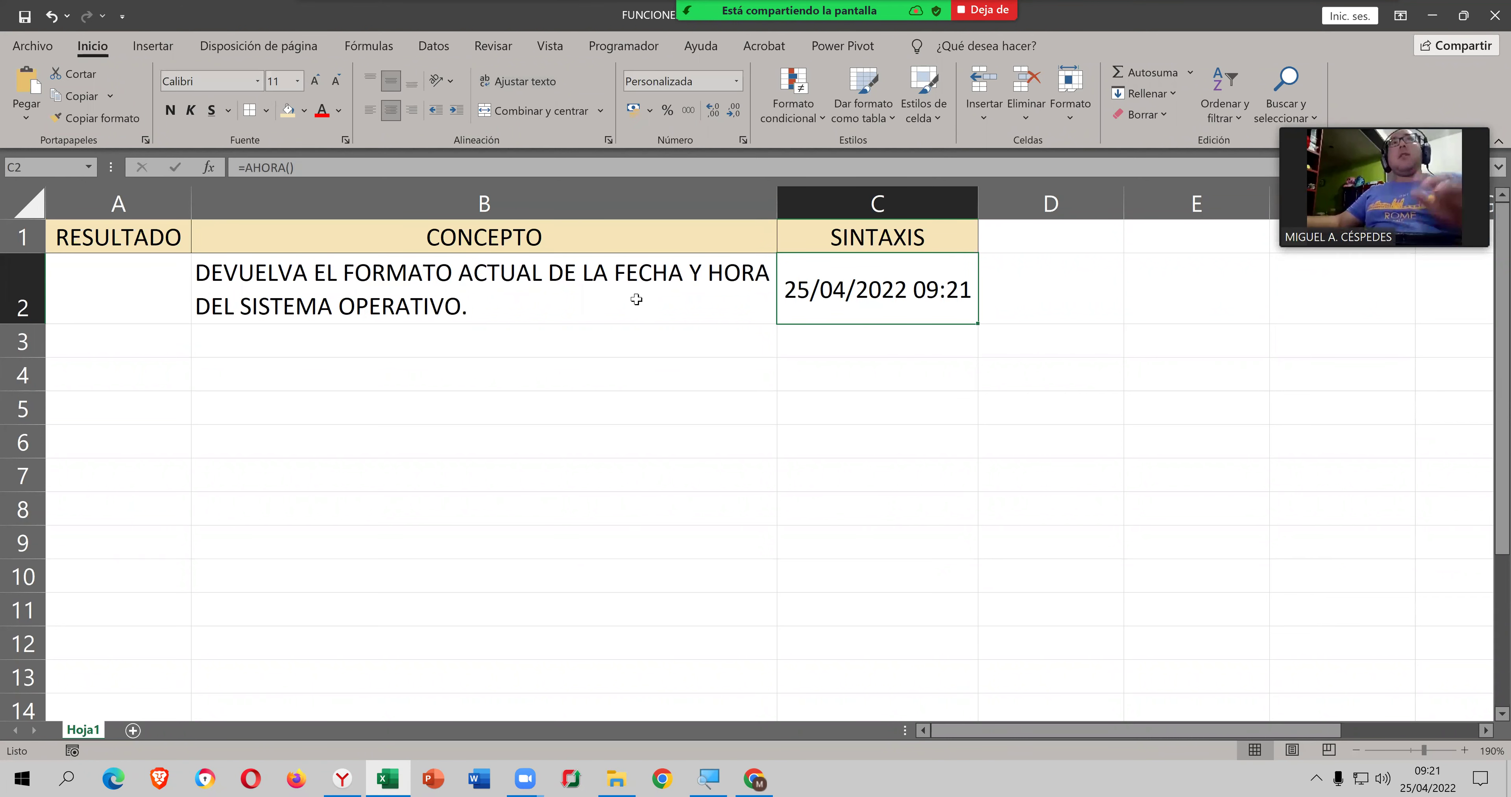
{"action": "key", "text": "F2"}
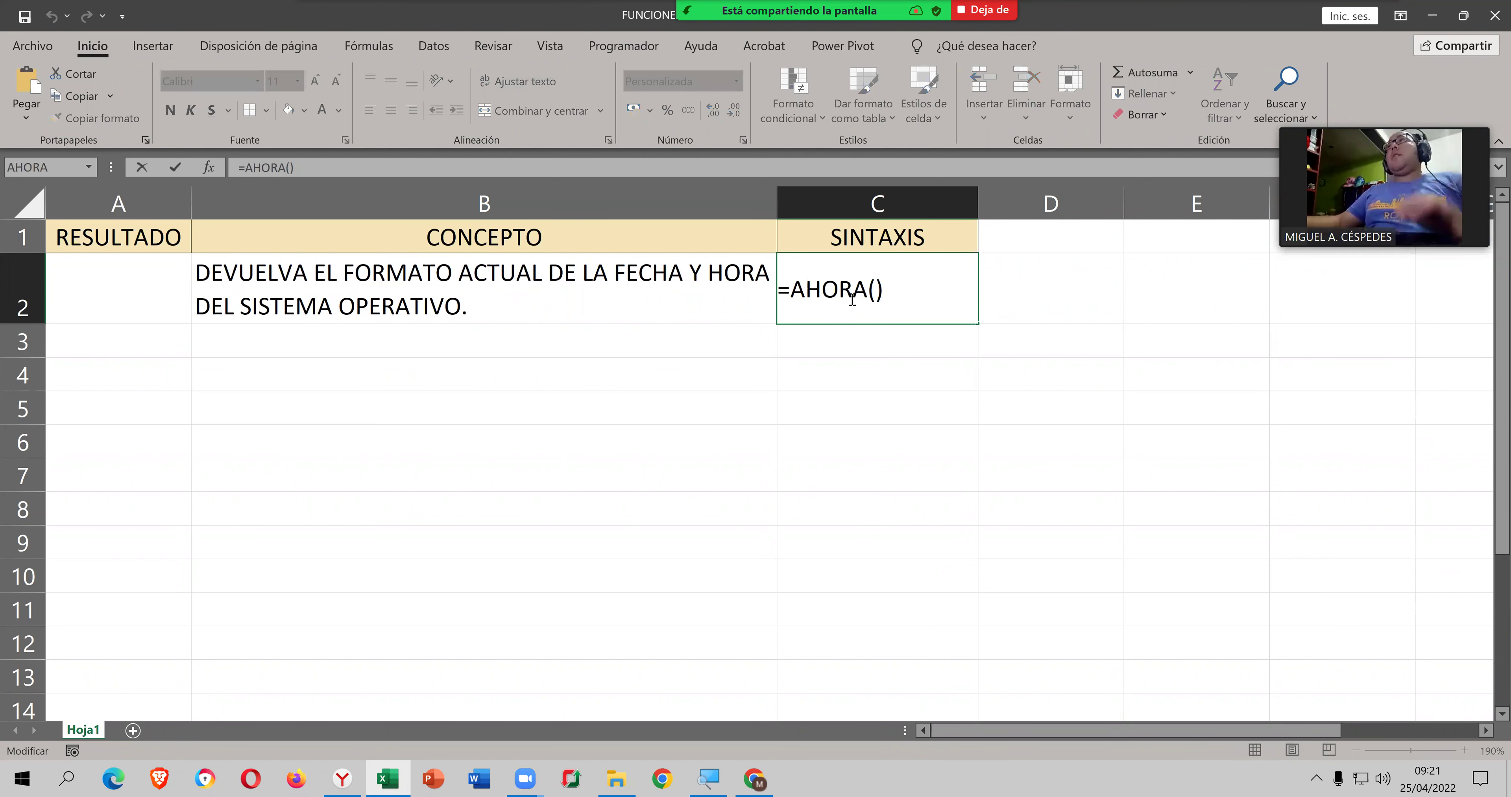
{"action": "key", "text": "Left"}
{"action": "key", "text": "Left"}
{"action": "key", "text": "Left"}
{"action": "key", "text": "Home"}
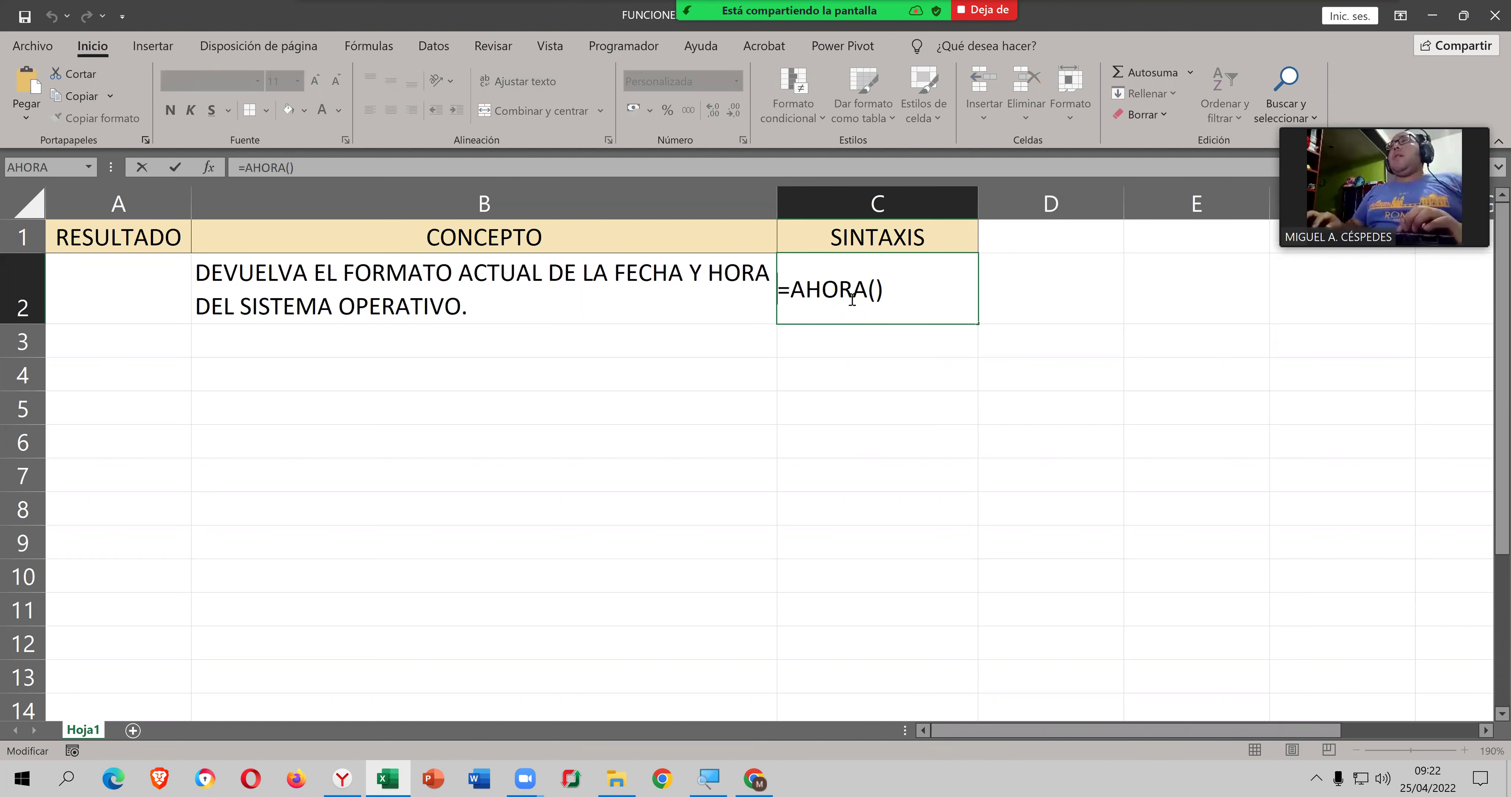
{"action": "type", "text": "'"}
{"action": "key", "text": "Return"}
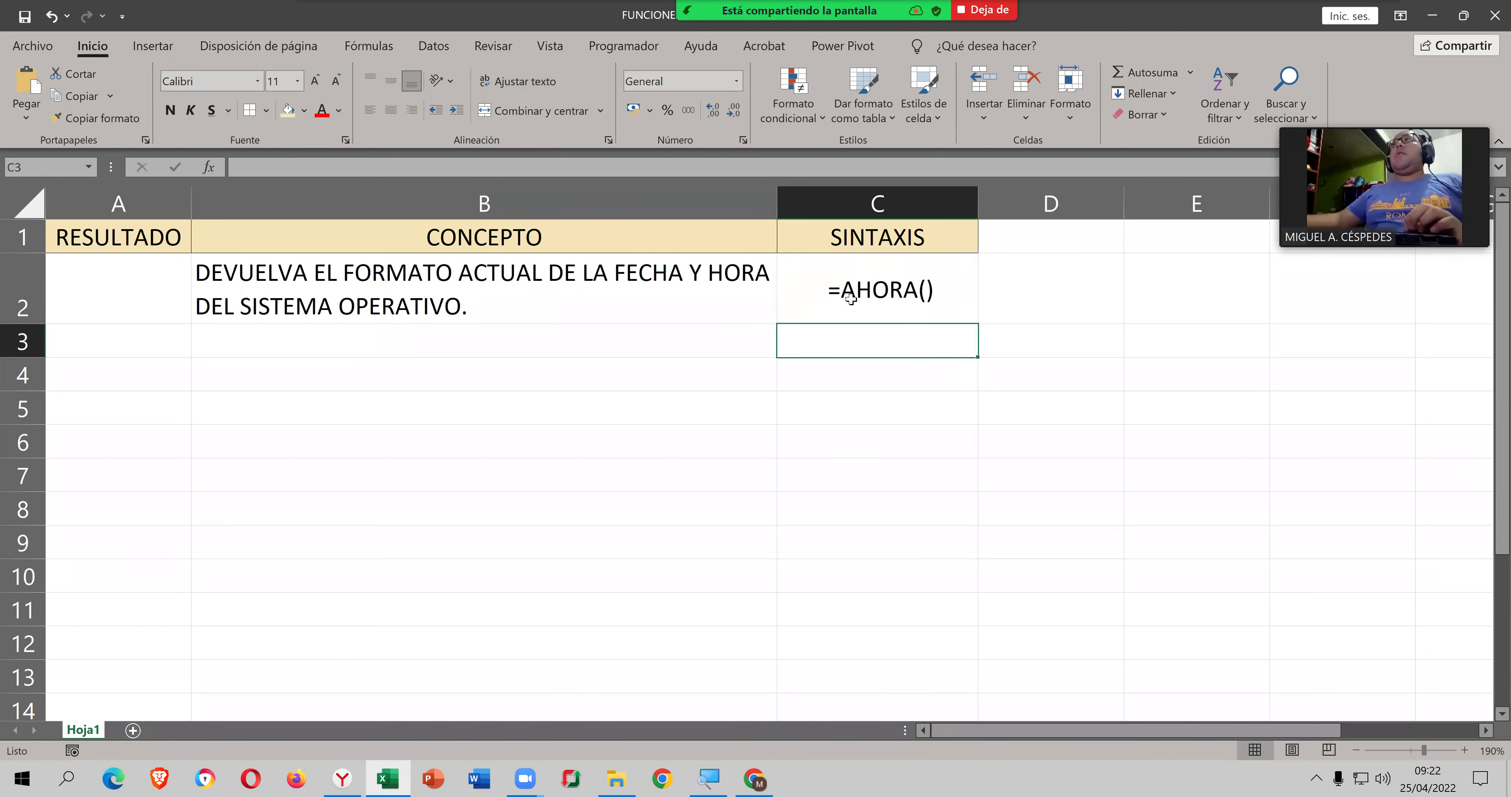
{"action": "key", "text": "Up"}
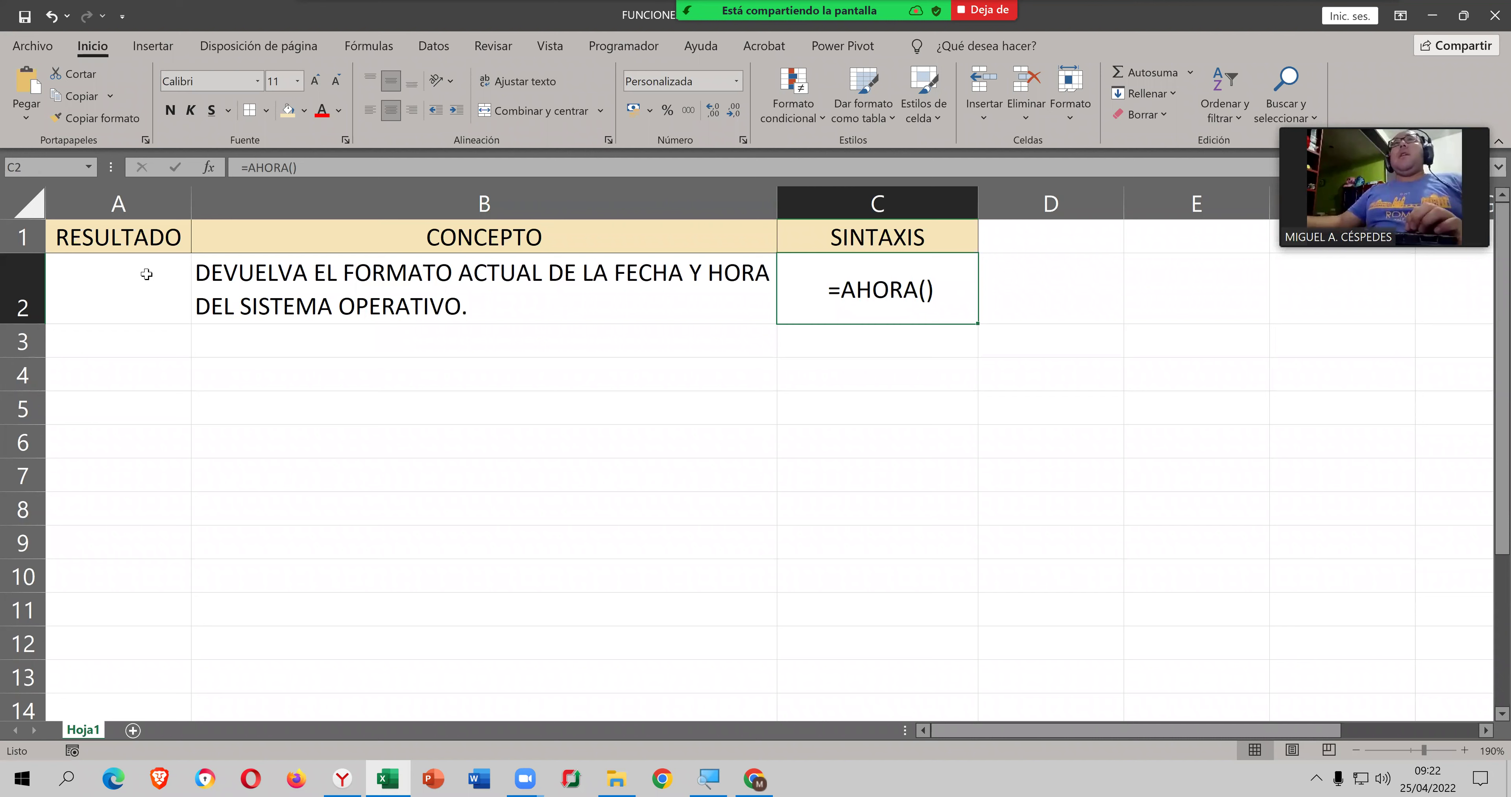
Step: Enter =AHORA() in A2 to show the current date and time
{"action": "left_click", "coordinate": [146, 274]}
{"action": "type", "text": "=A"}
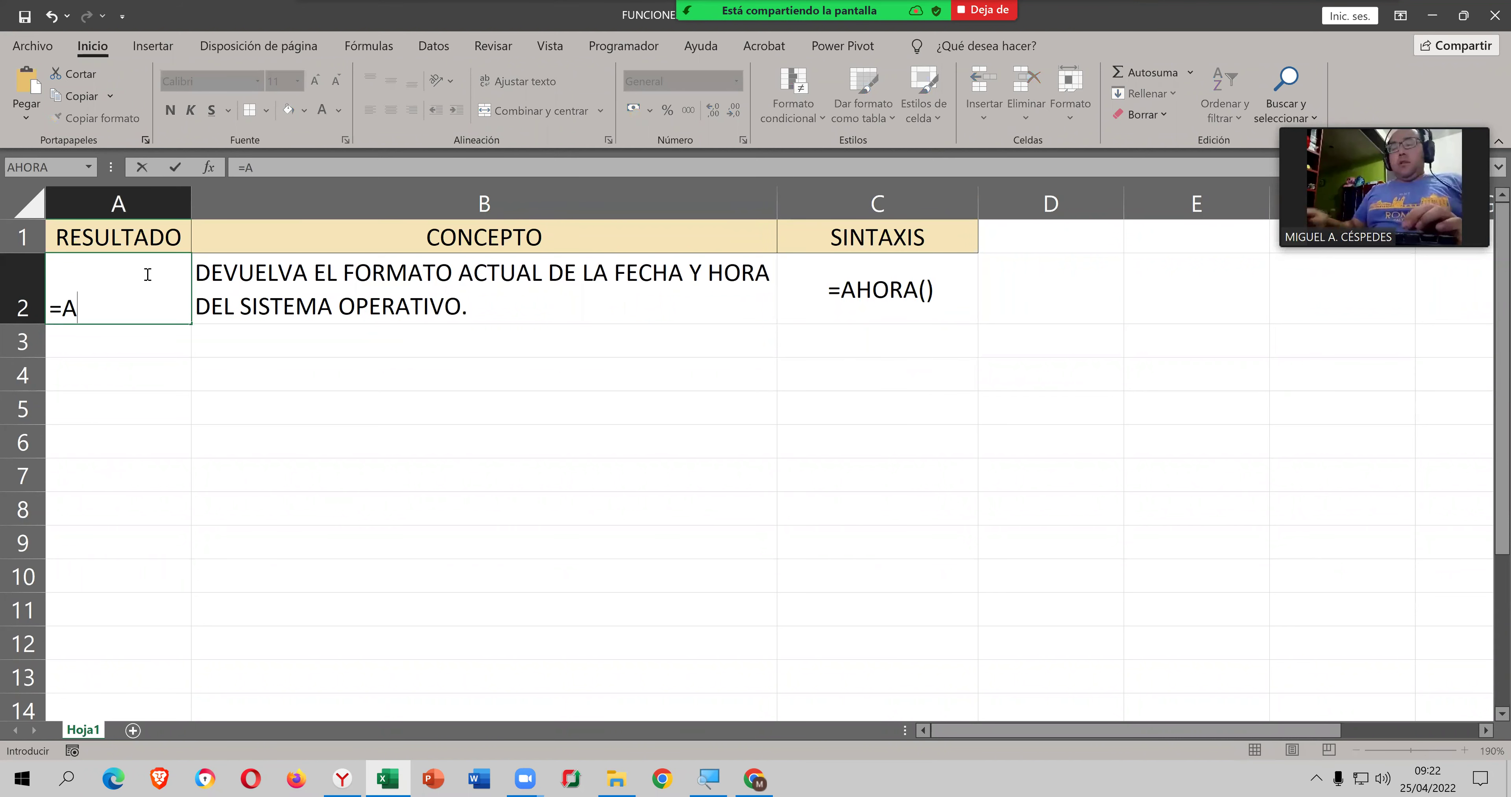
{"action": "type", "text": "HORA"}
{"action": "key", "text": "Return"}
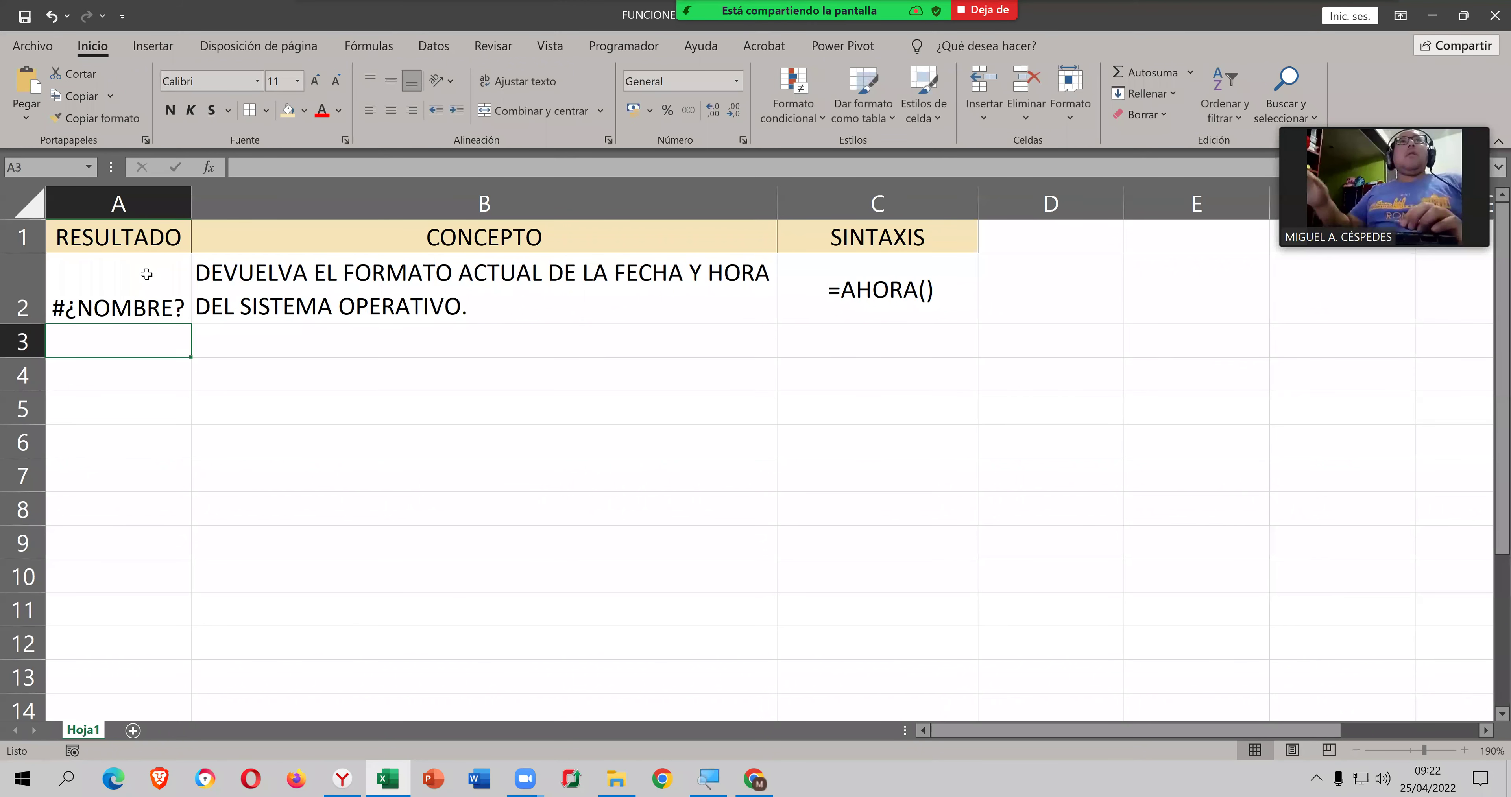
{"action": "double_click", "coordinate": [148, 274]}
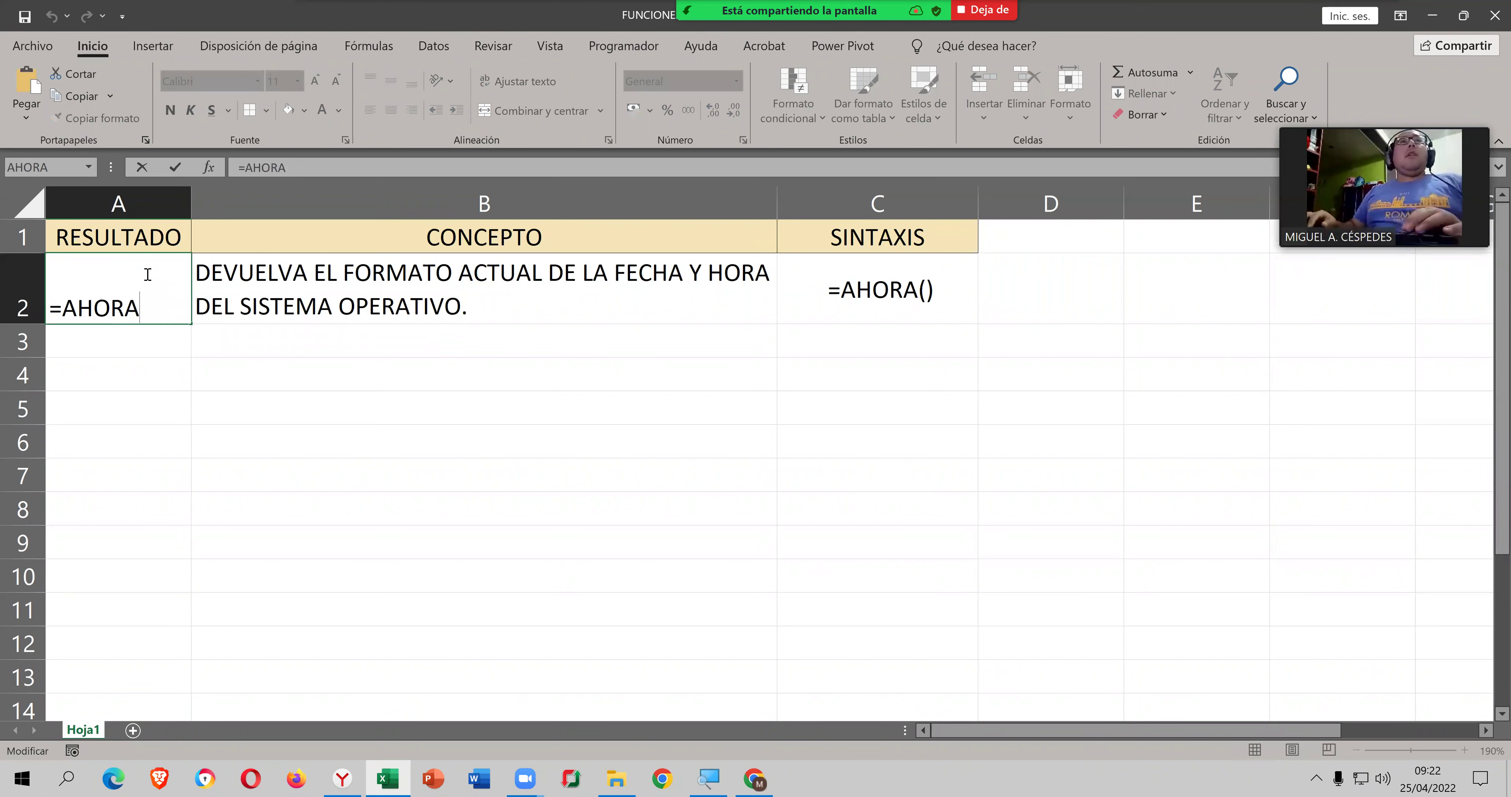
{"action": "type", "text": "()"}
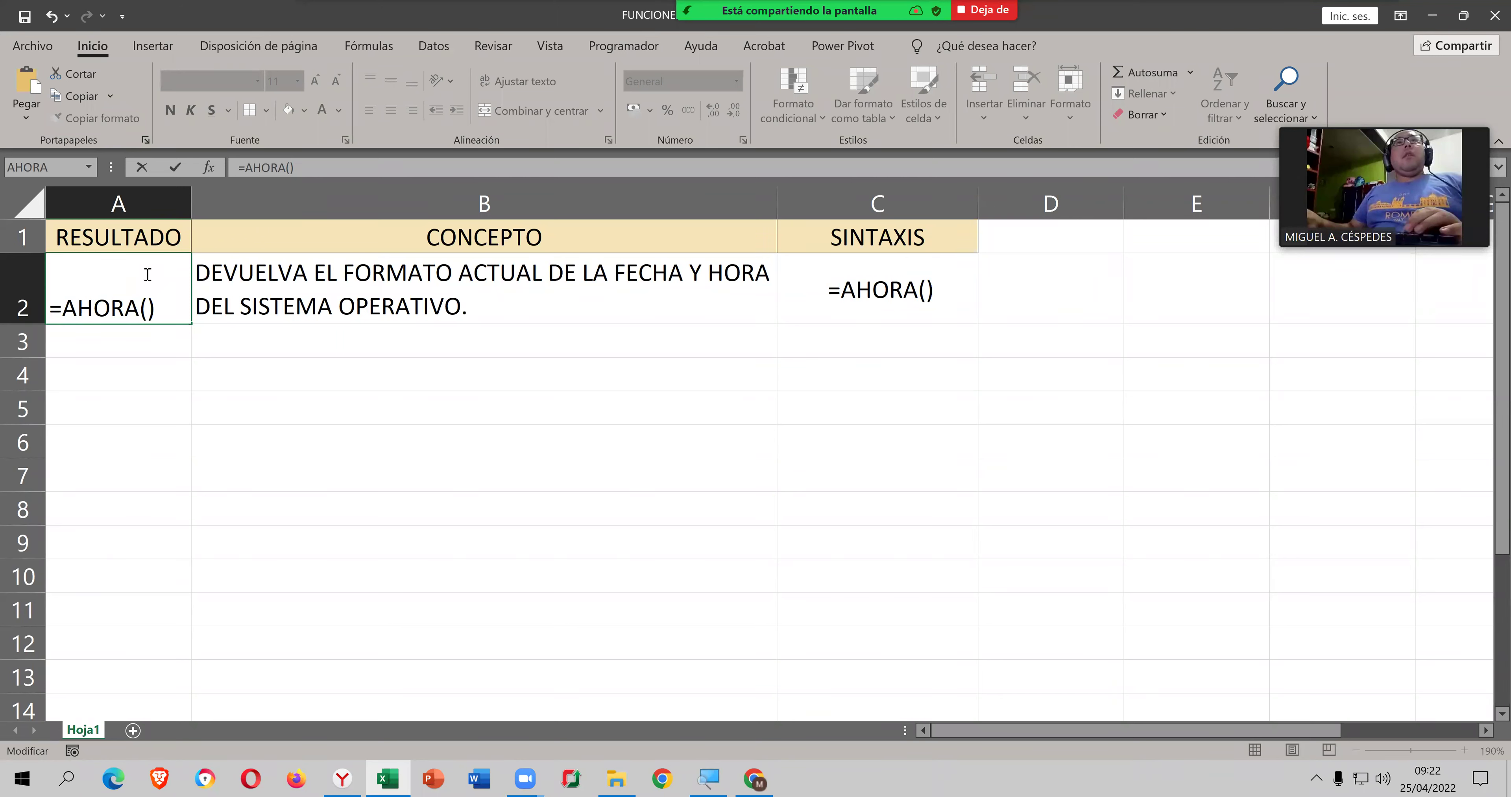
{"action": "key", "text": "Return"}
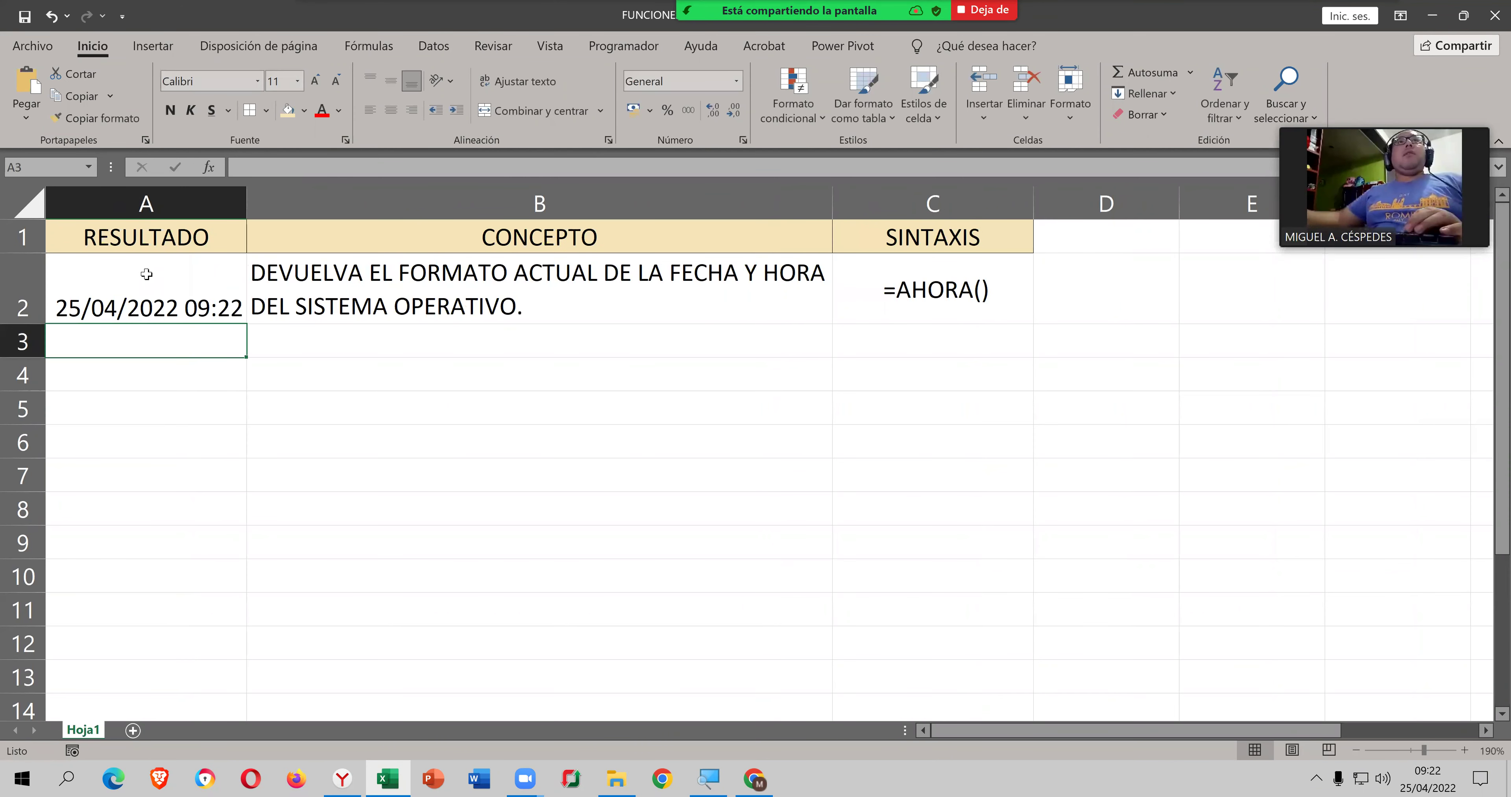
Step: Centre A2's date result horizontally and vertically
{"action": "left_click", "coordinate": [146, 274]}
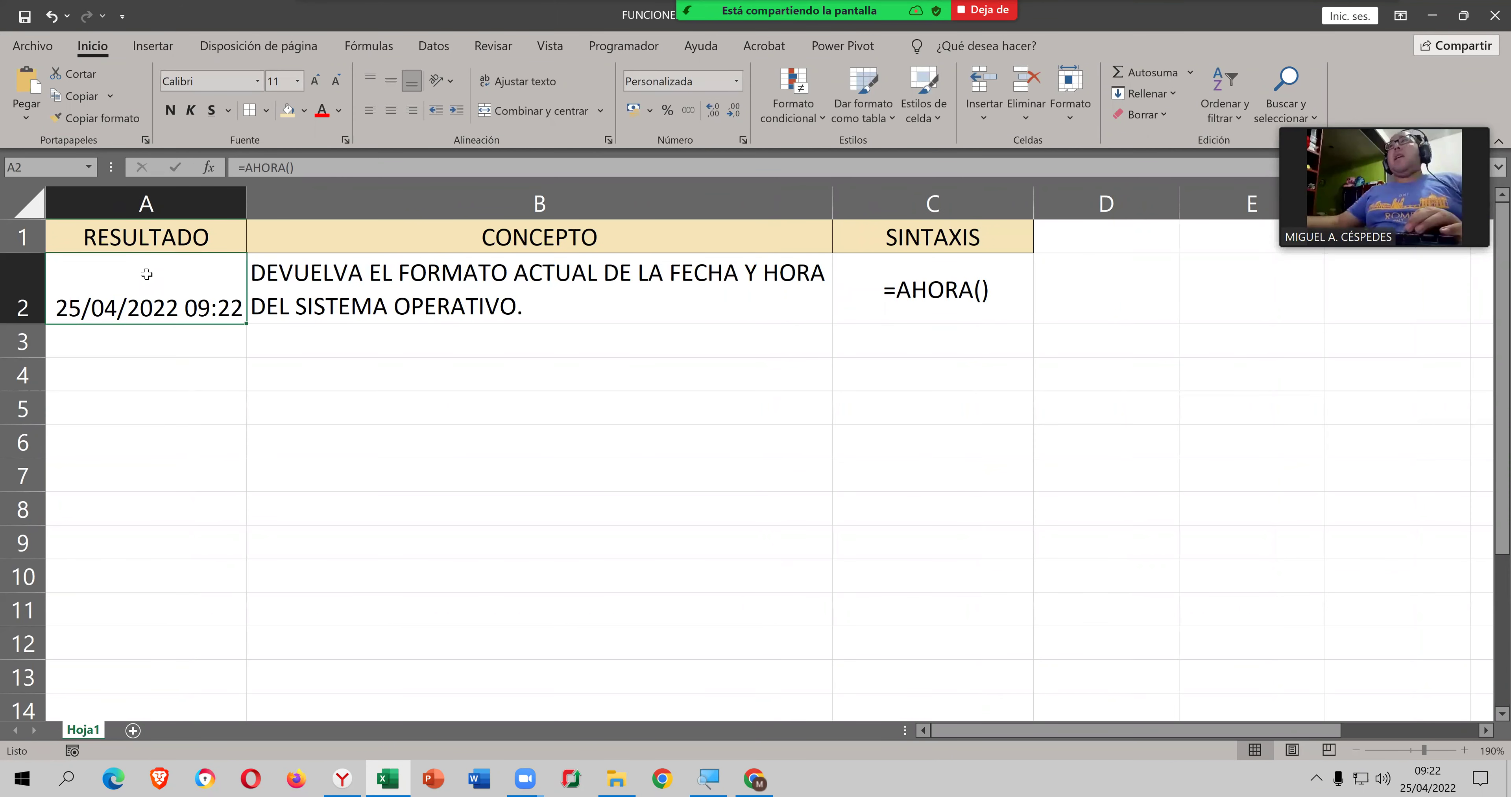
{"action": "left_click", "coordinate": [391, 110]}
{"action": "left_click", "coordinate": [391, 81]}
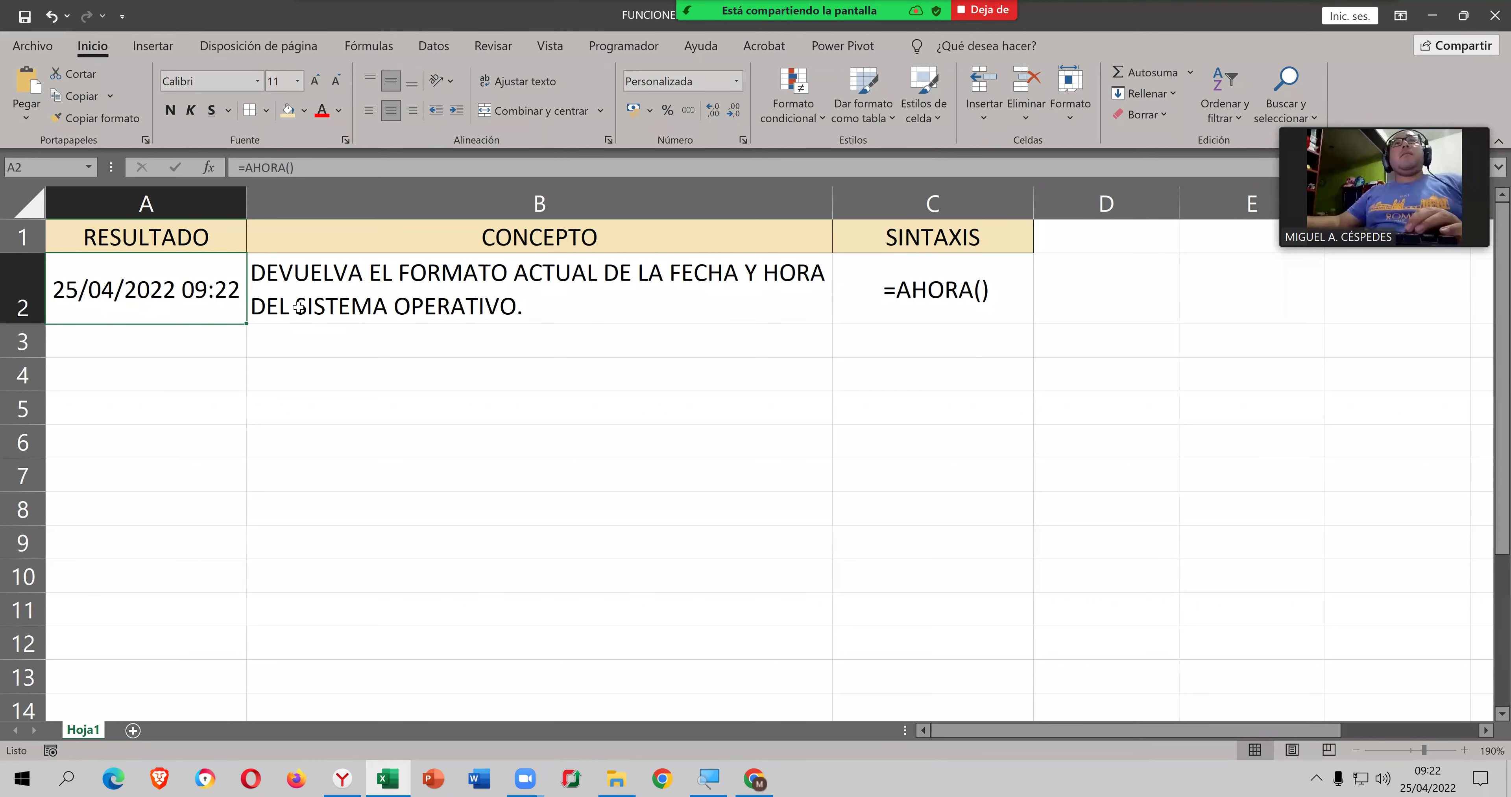
{"action": "double_click", "coordinate": [180, 310]}
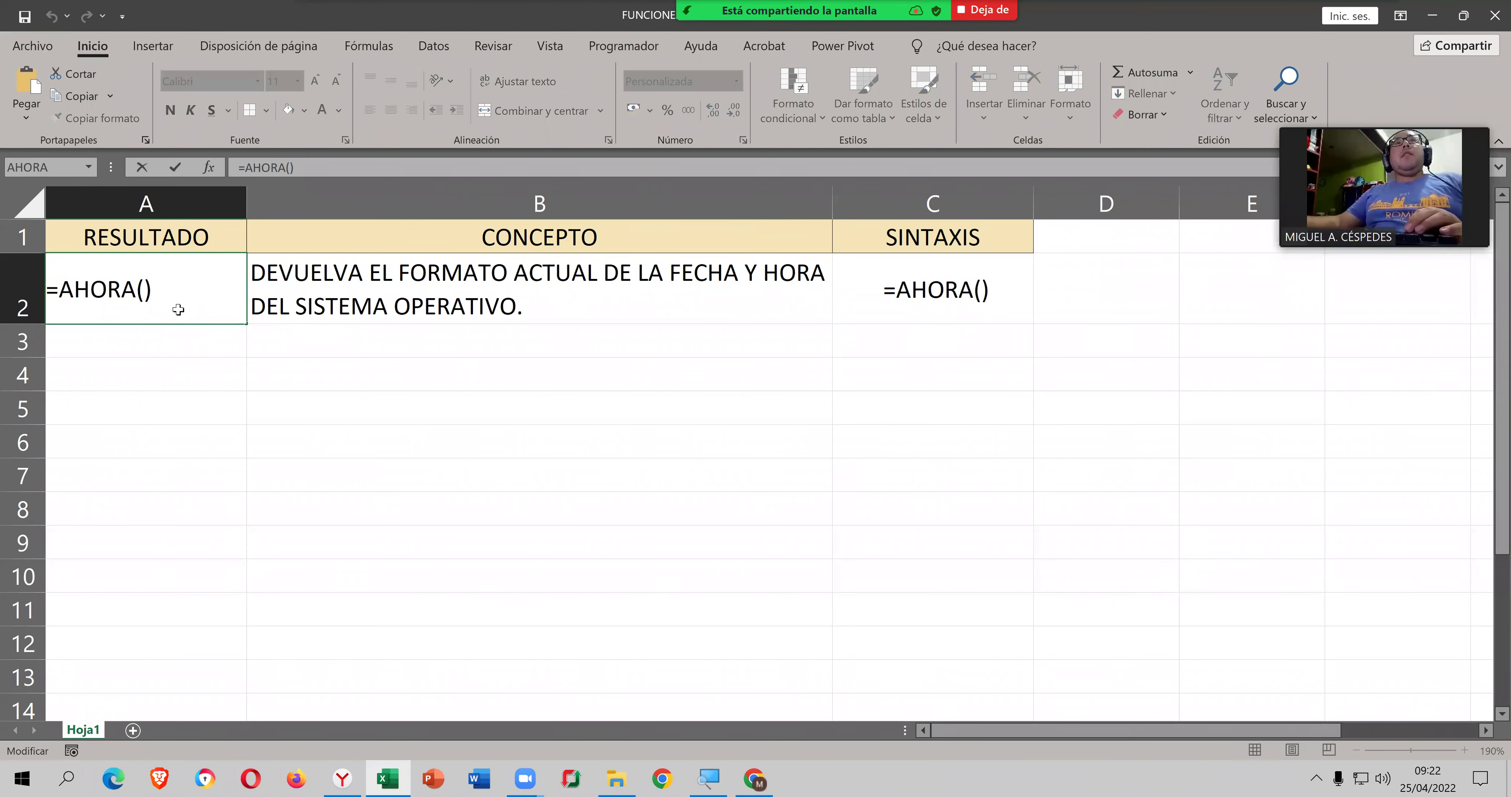
{"action": "key", "text": "Return"}
{"action": "left_click", "coordinate": [437, 296]}
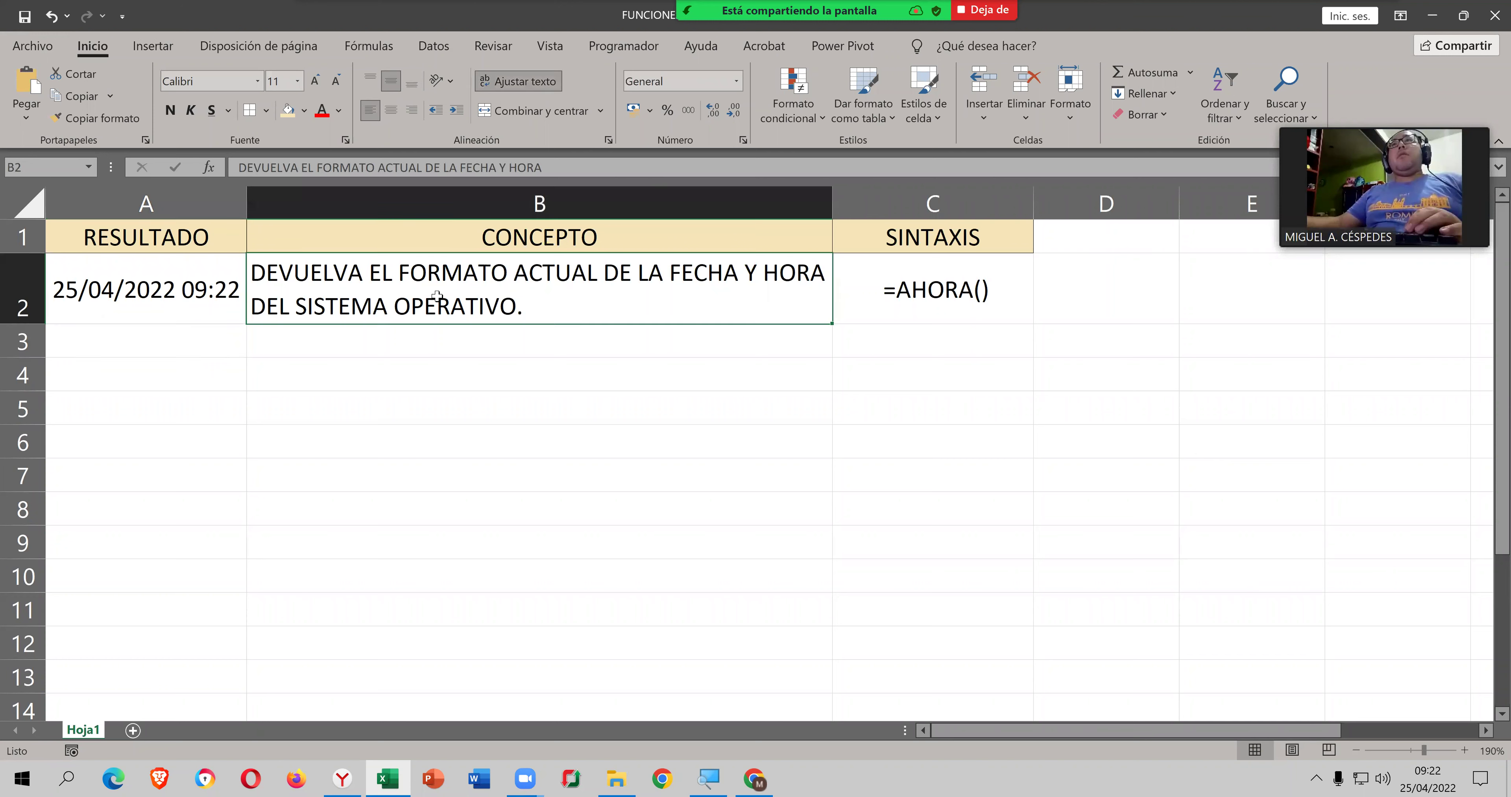
{"action": "left_click", "coordinate": [195, 340]}
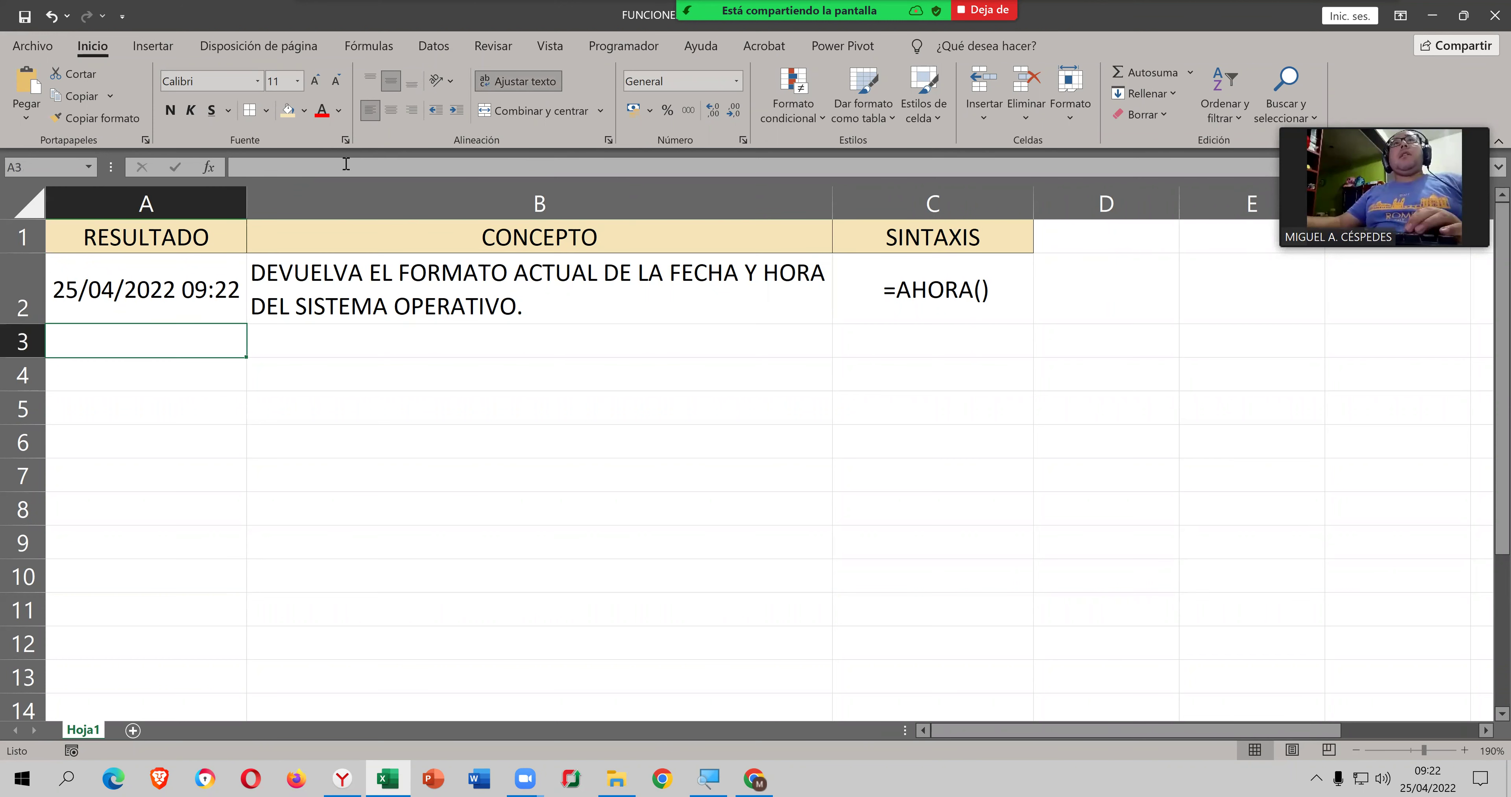
Step: Insert AÑO into A3 from the Fecha y hora functions, accept it without a date, and dismiss the error
{"action": "left_click", "coordinate": [373, 45]}
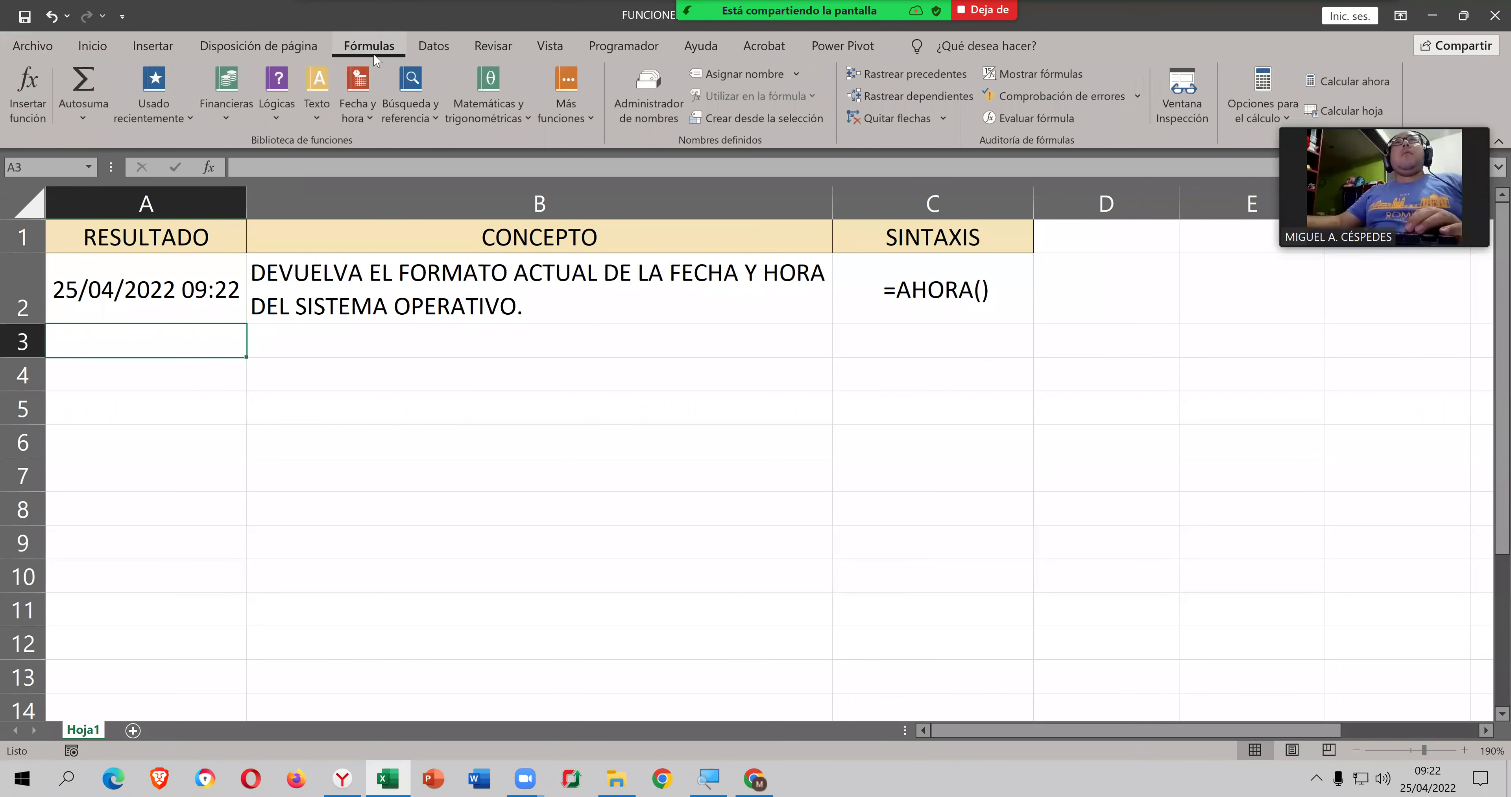
{"action": "left_click", "coordinate": [362, 117]}
{"action": "left_click", "coordinate": [387, 177]}
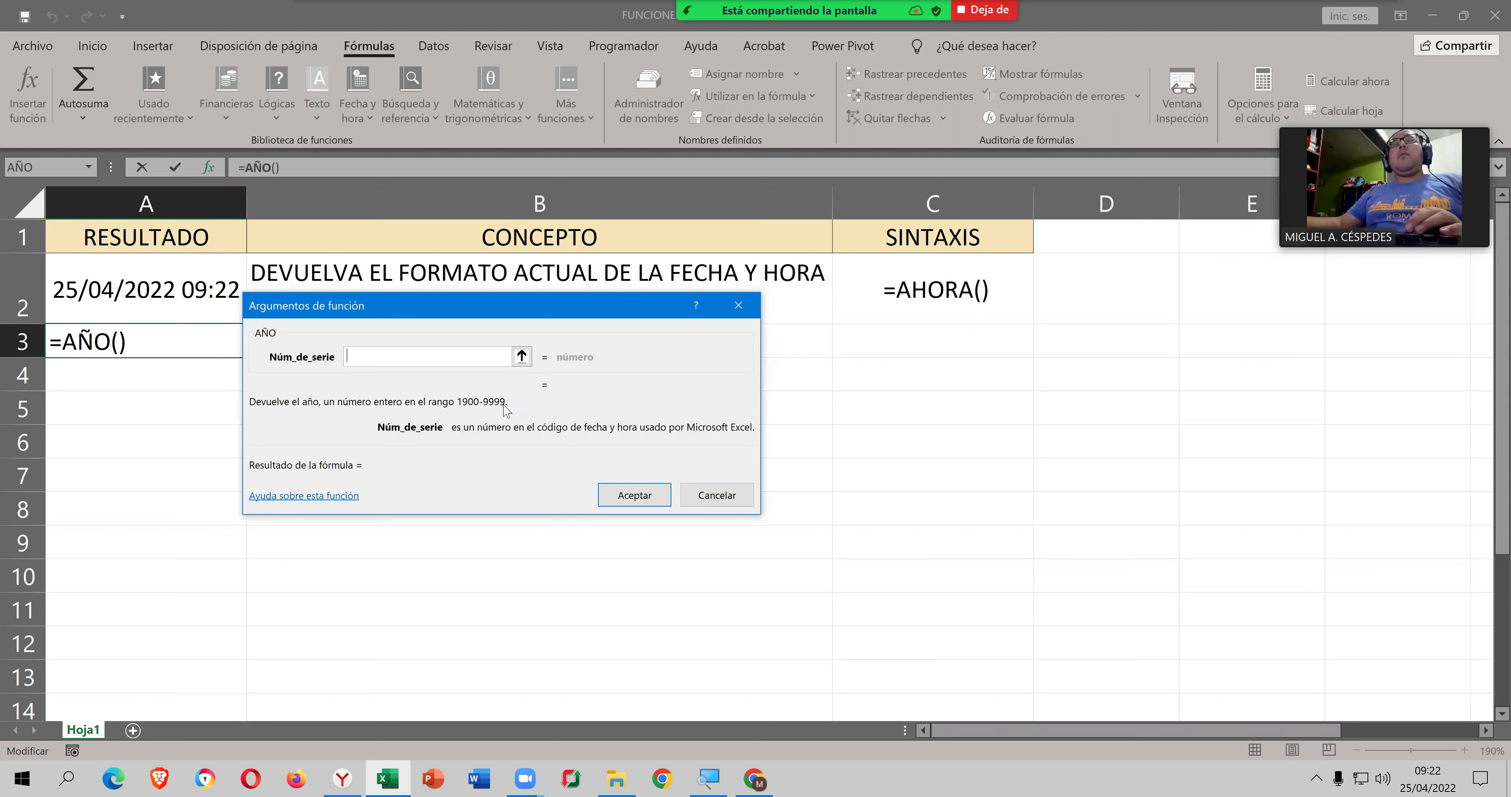
{"action": "left_click", "coordinate": [636, 495]}
{"action": "left_click", "coordinate": [722, 492]}
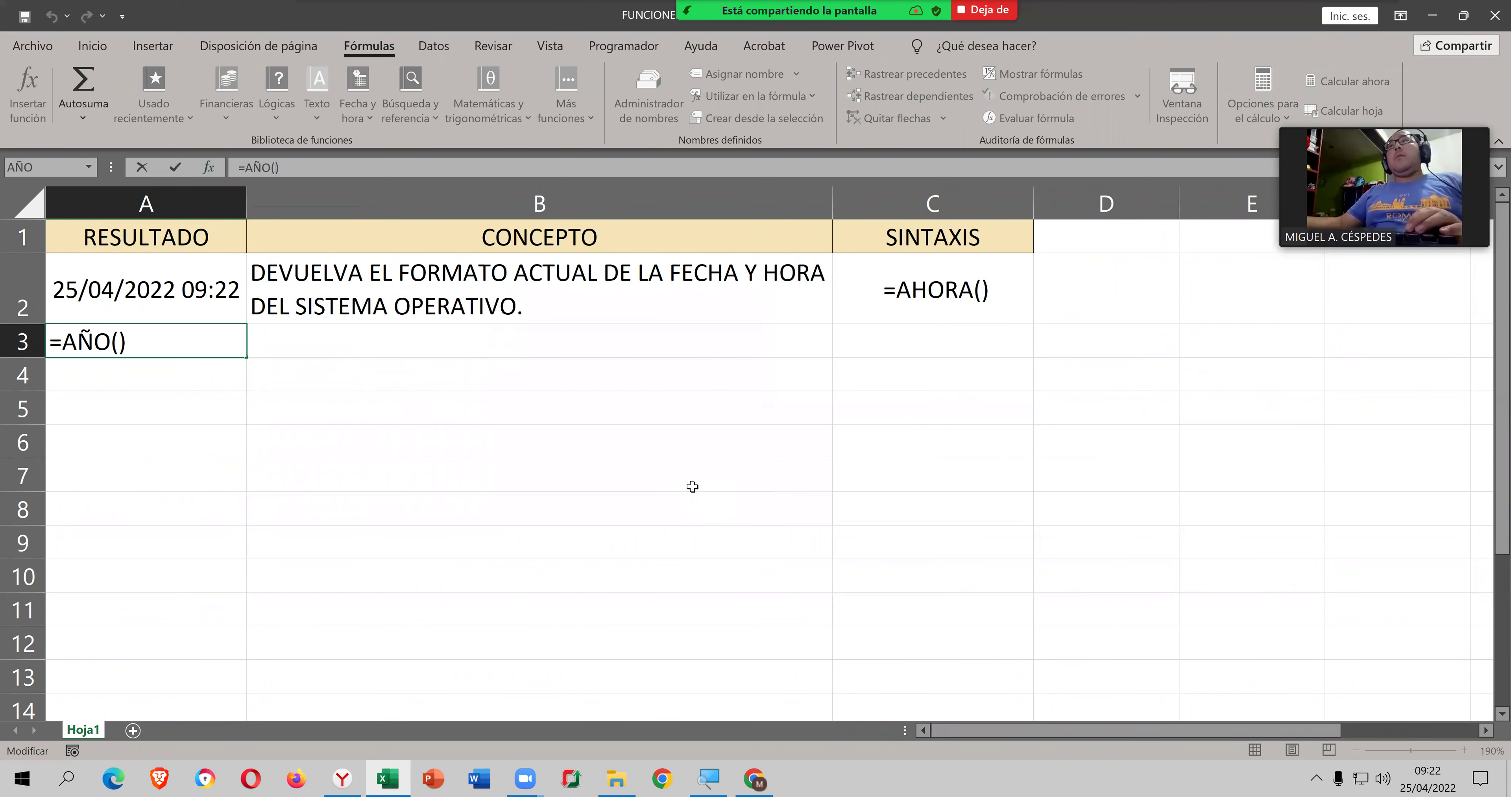
Step: Cancel the unfinished A3 formula and enter 'EXTRAE EL AÑO DE UNA FECHA' in B3
{"action": "key", "text": "Escape"}
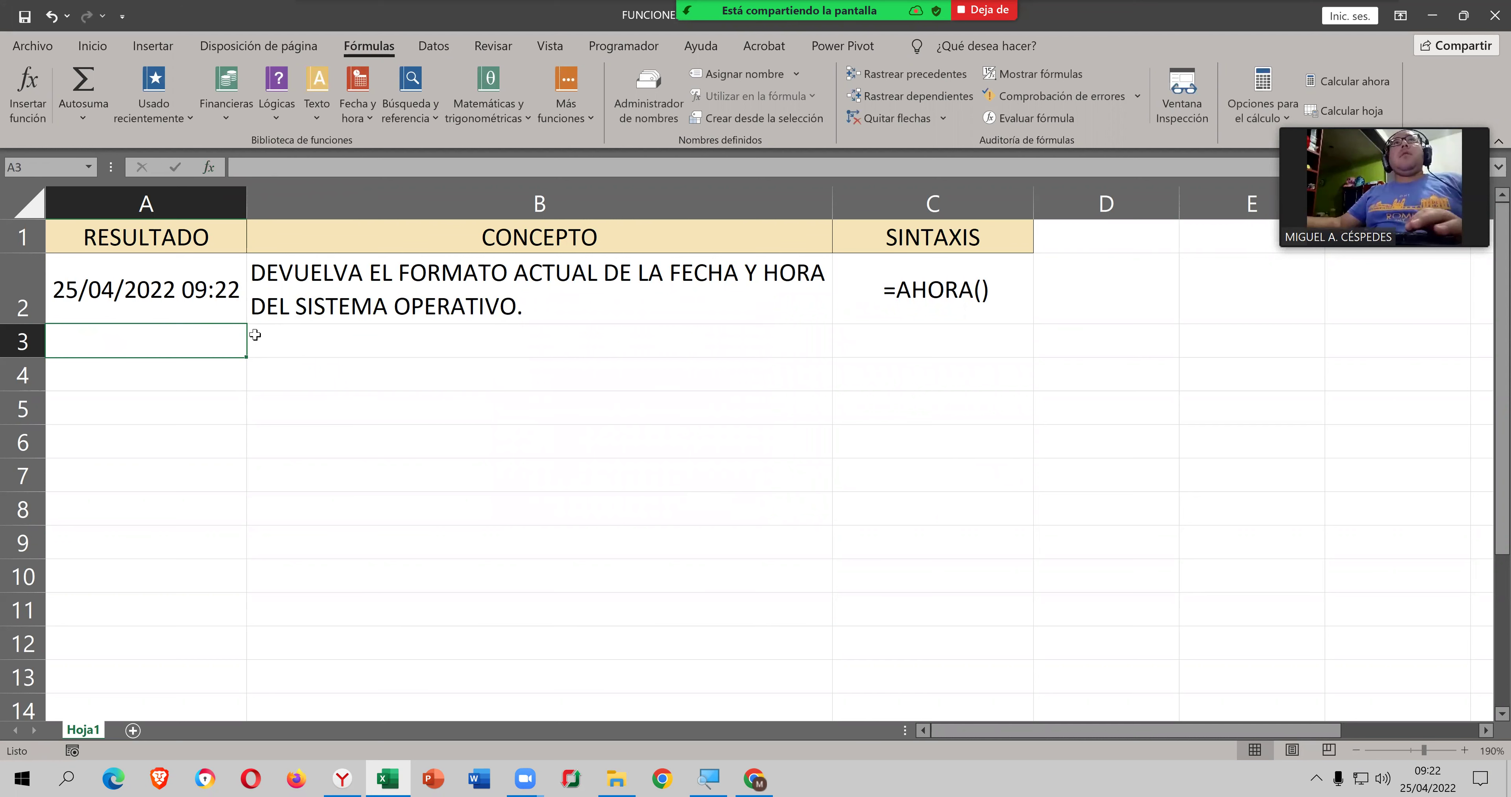
{"action": "left_click", "coordinate": [359, 344]}
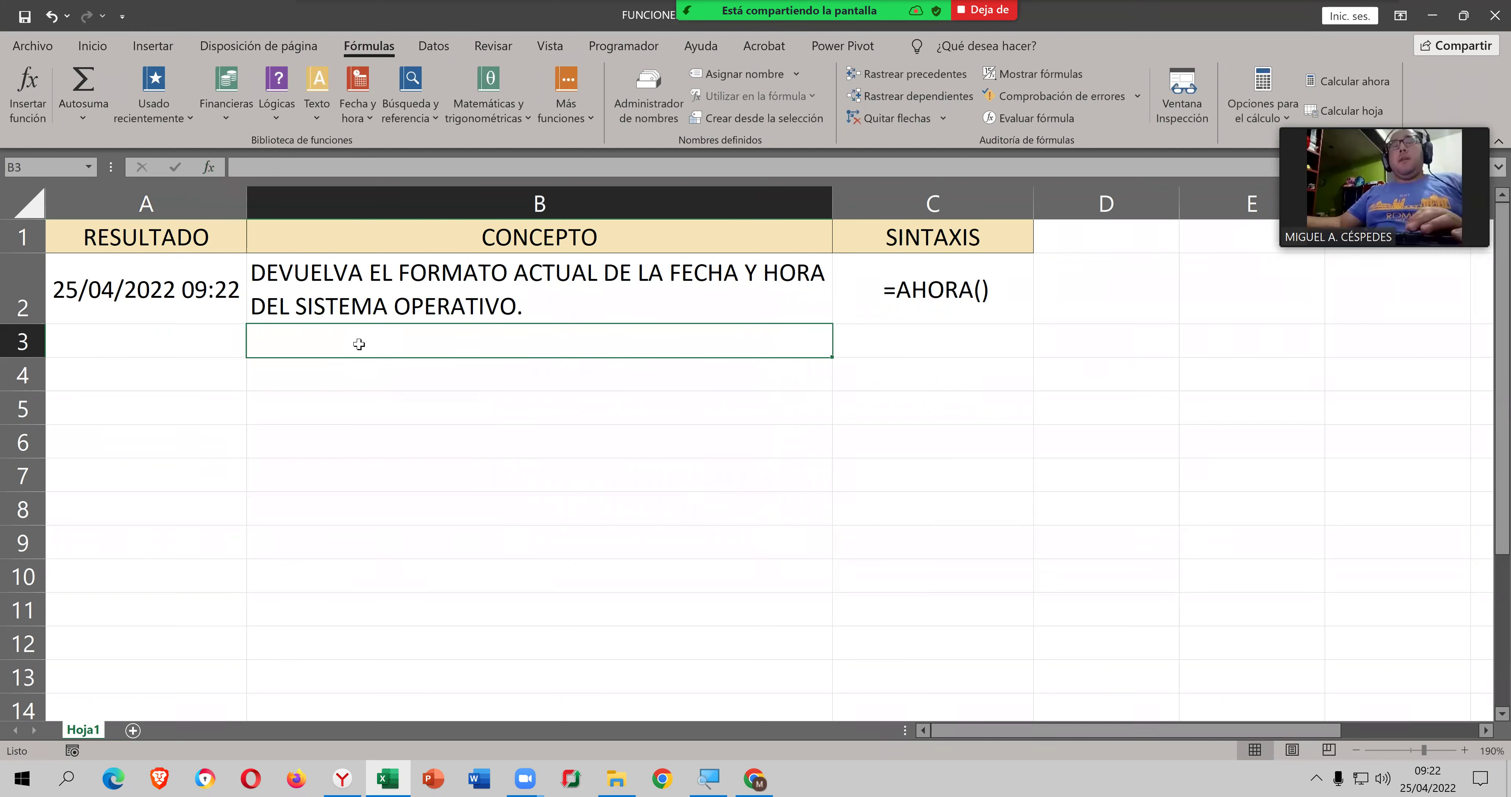
{"action": "type", "text": "EXAT"}
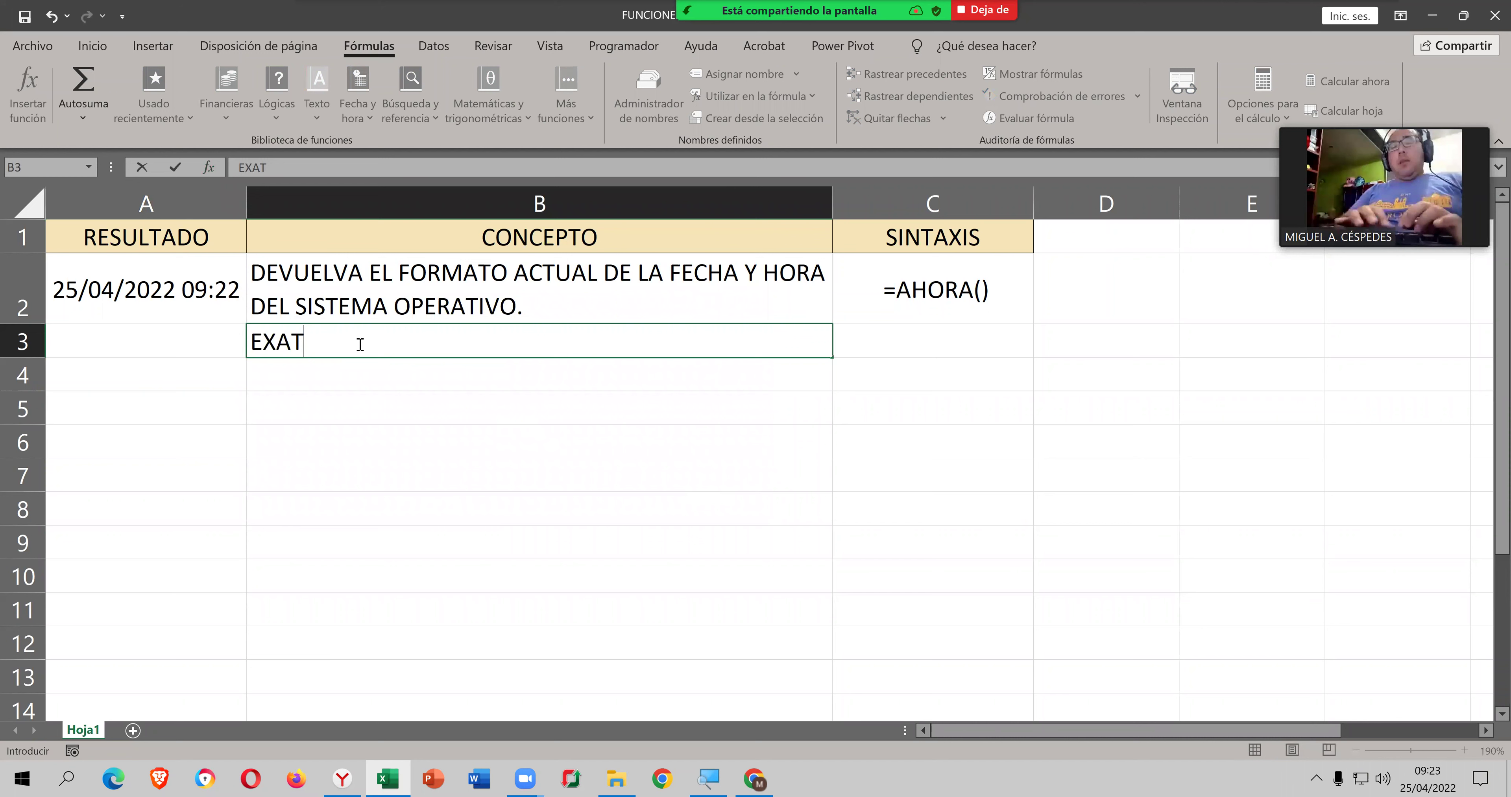
{"action": "key", "text": "BackSpace"}
{"action": "key", "text": "BackSpace"}
{"action": "type", "text": "TRAE"}
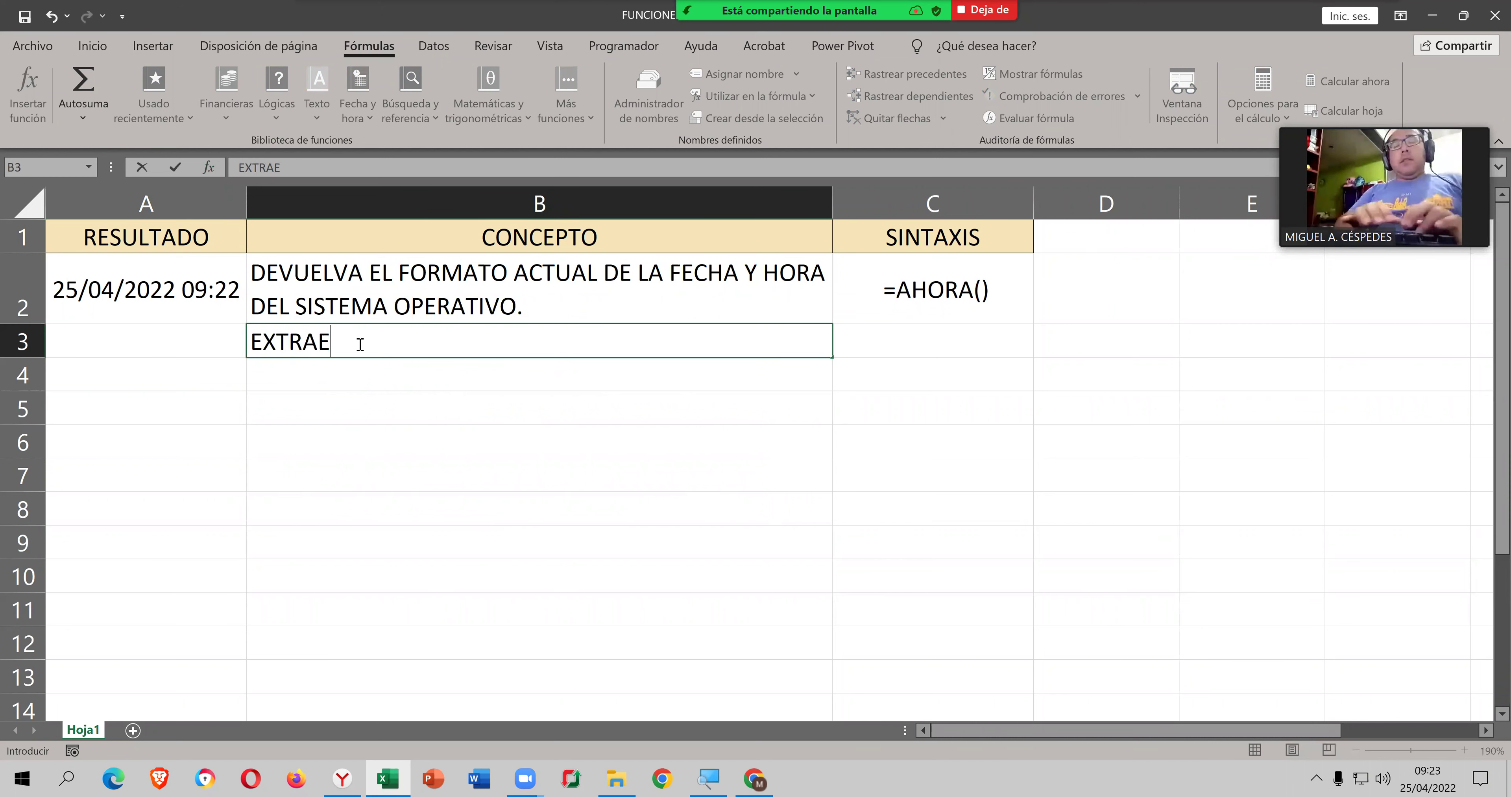
{"action": "type", "text": " LA"}
{"action": "key", "text": "BackSpace"}
{"action": "key", "text": "BackSpace"}
{"action": "type", "text": "EL"}
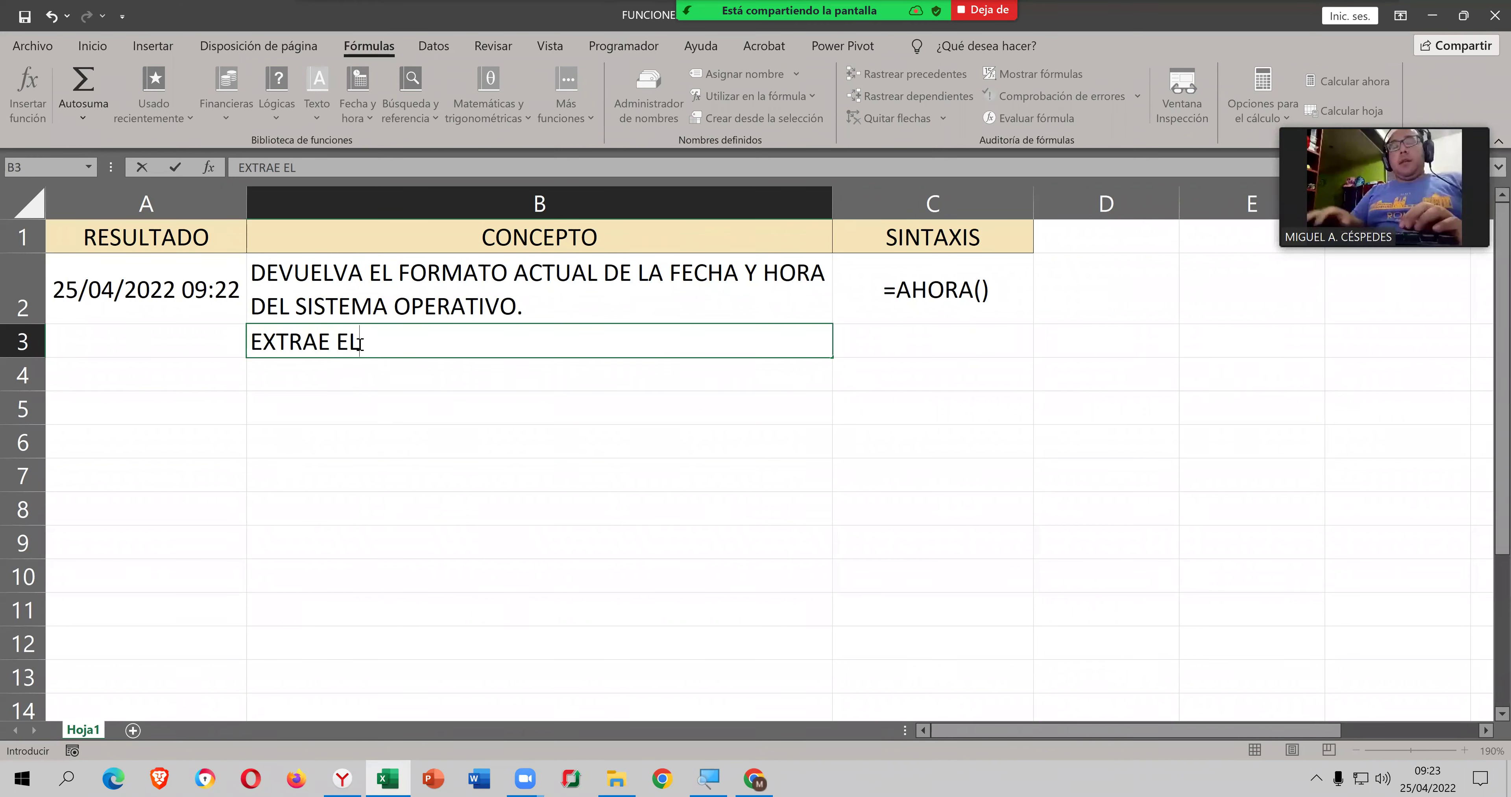
{"action": "type", "text": " AÑO DE UNA FECHA"}
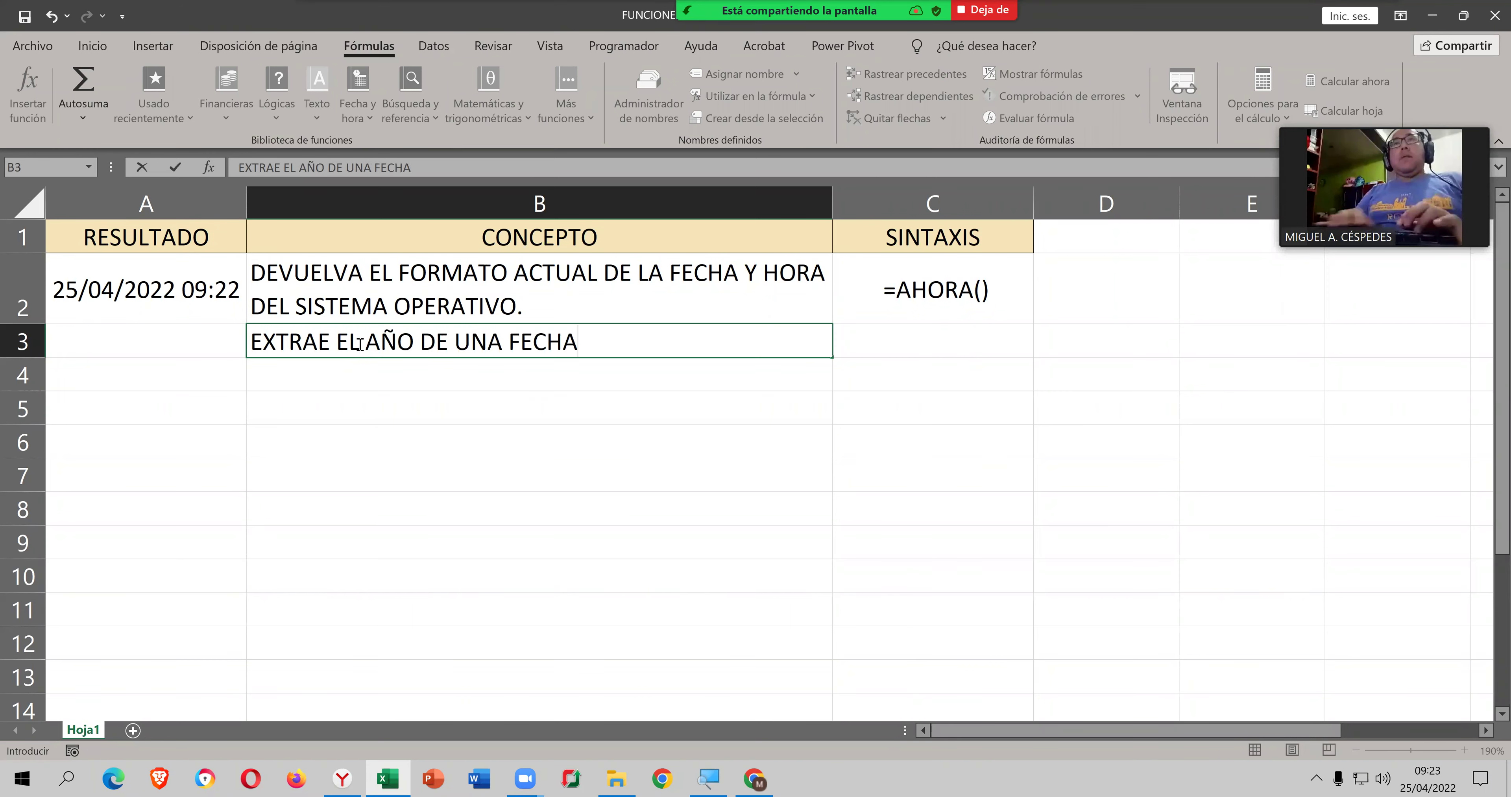
{"action": "key", "text": "Return"}
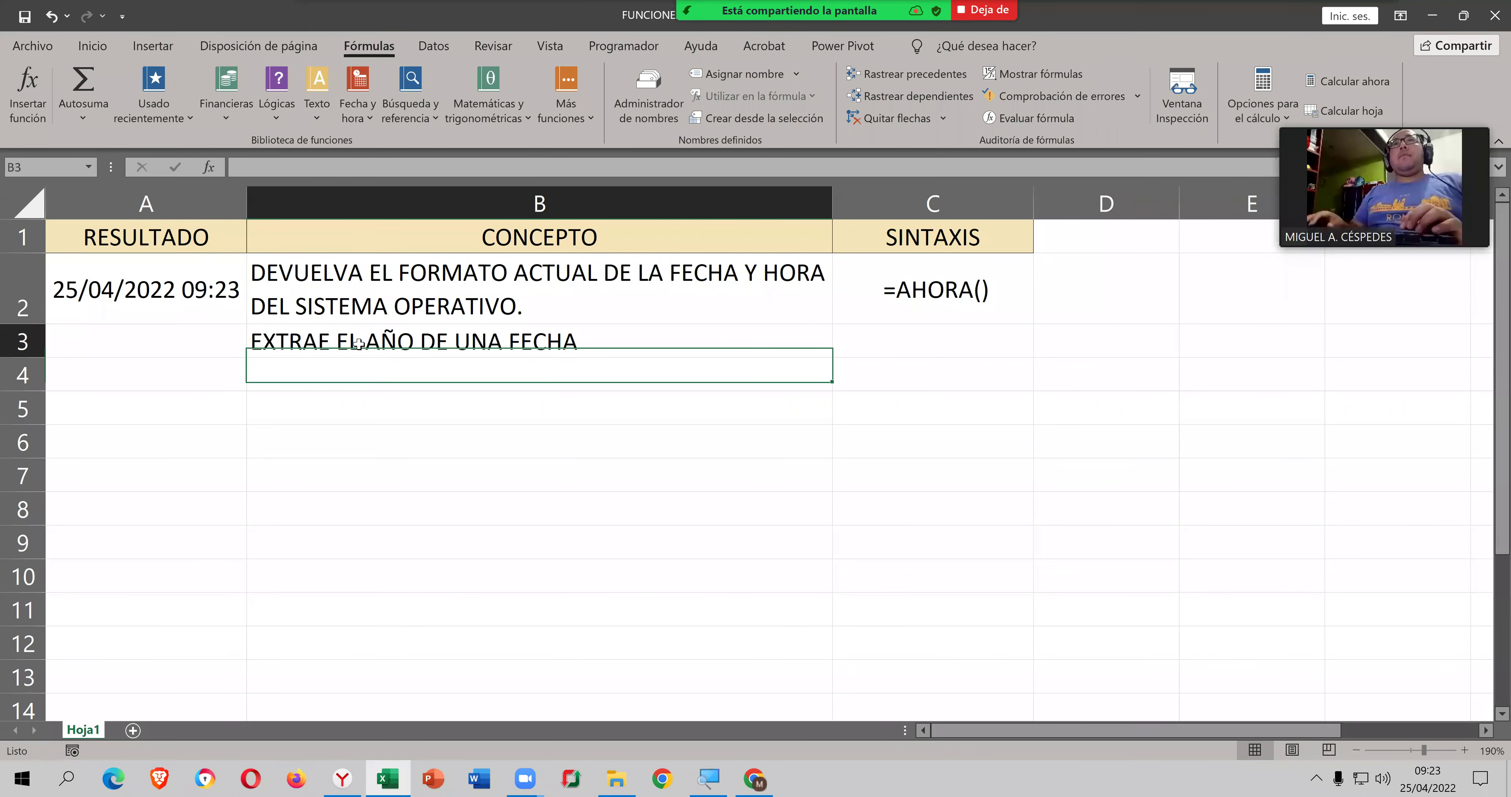
Step: Append '(SERIE DE NÚMERO ESPECIFICADADO' to the B3 concept text
{"action": "key", "text": "Up"}
{"action": "key", "text": "F2"}
{"action": "type", "text": "(SERIE I"}
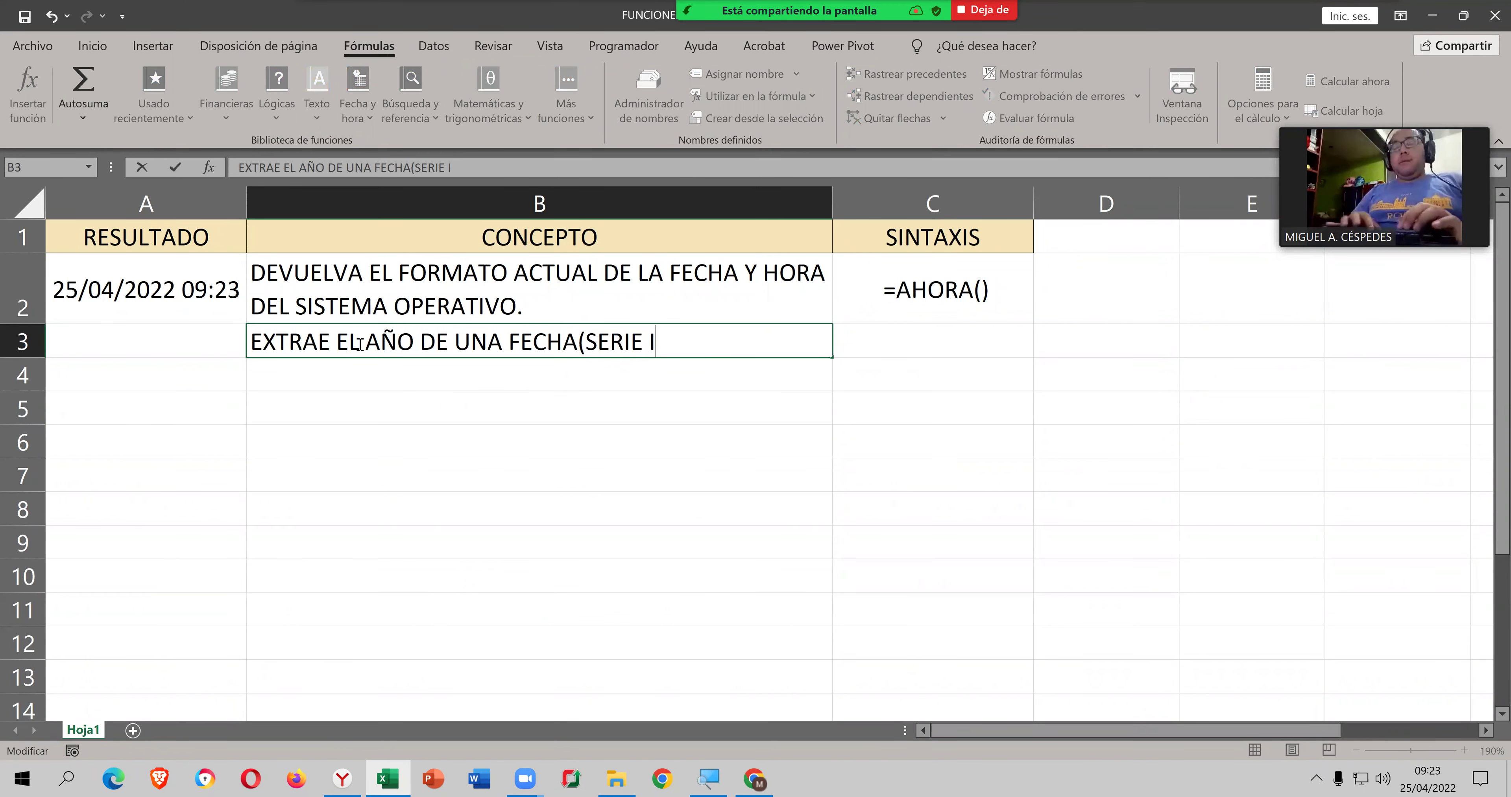
{"action": "type", "text": "NDICADA"}
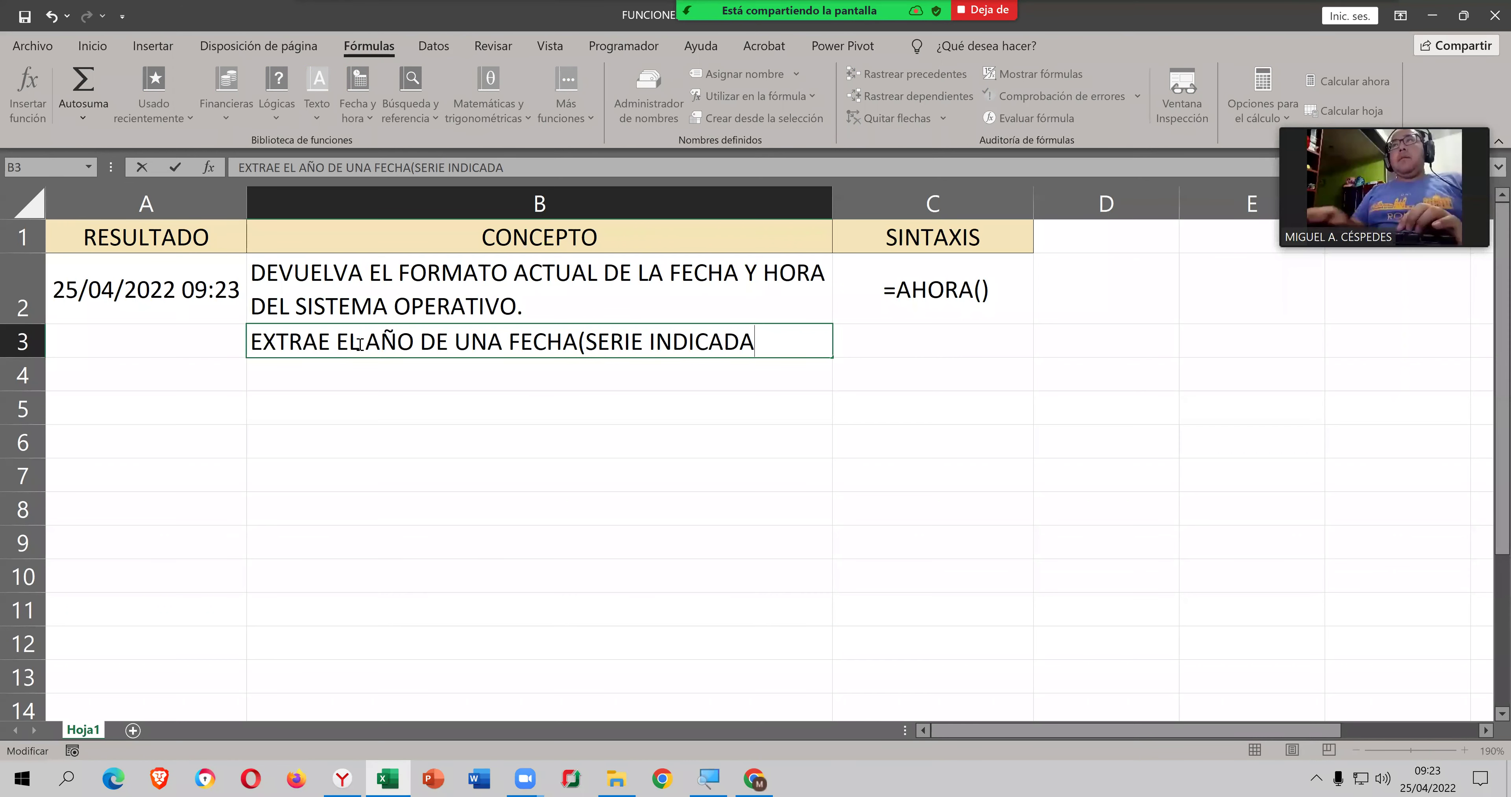
{"action": "key", "text": "BackSpace"}
{"action": "key", "text": "BackSpace"}
{"action": "key", "text": "BackSpace"}
{"action": "key", "text": "BackSpace"}
{"action": "key", "text": "BackSpace"}
{"action": "key", "text": "BackSpace"}
{"action": "key", "text": "BackSpace"}
{"action": "key", "text": "BackSpace"}
{"action": "type", "text": "DE NP"}
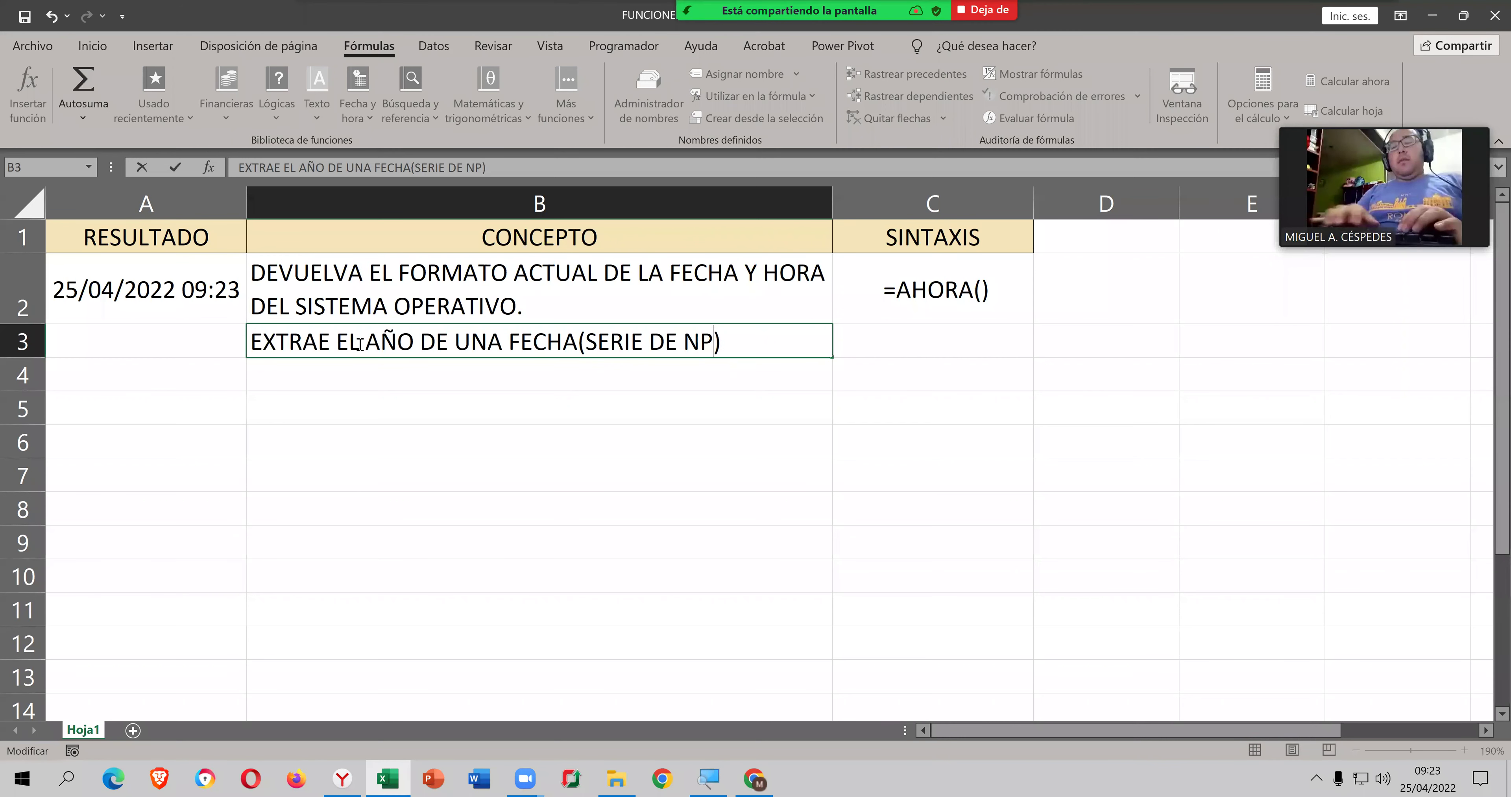
{"action": "type", "text": "UEMR"}
{"action": "key", "text": "BackSpace"}
{"action": "key", "text": "BackSpace"}
{"action": "key", "text": "BackSpace"}
{"action": "key", "text": "BackSpace"}
{"action": "key", "text": "BackSpace"}
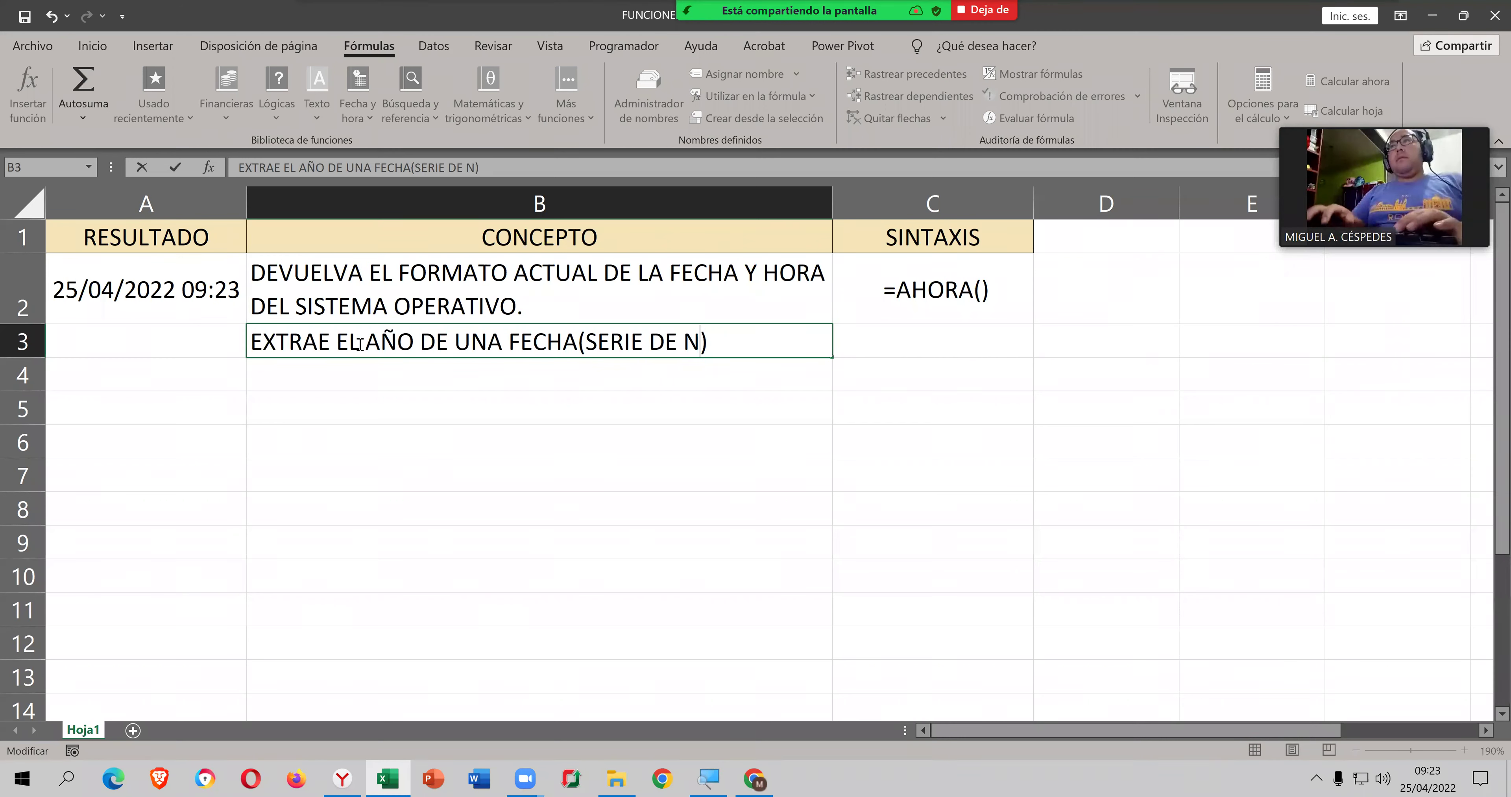
{"action": "type", "text": "U"}
{"action": "key", "text": "BackSpace"}
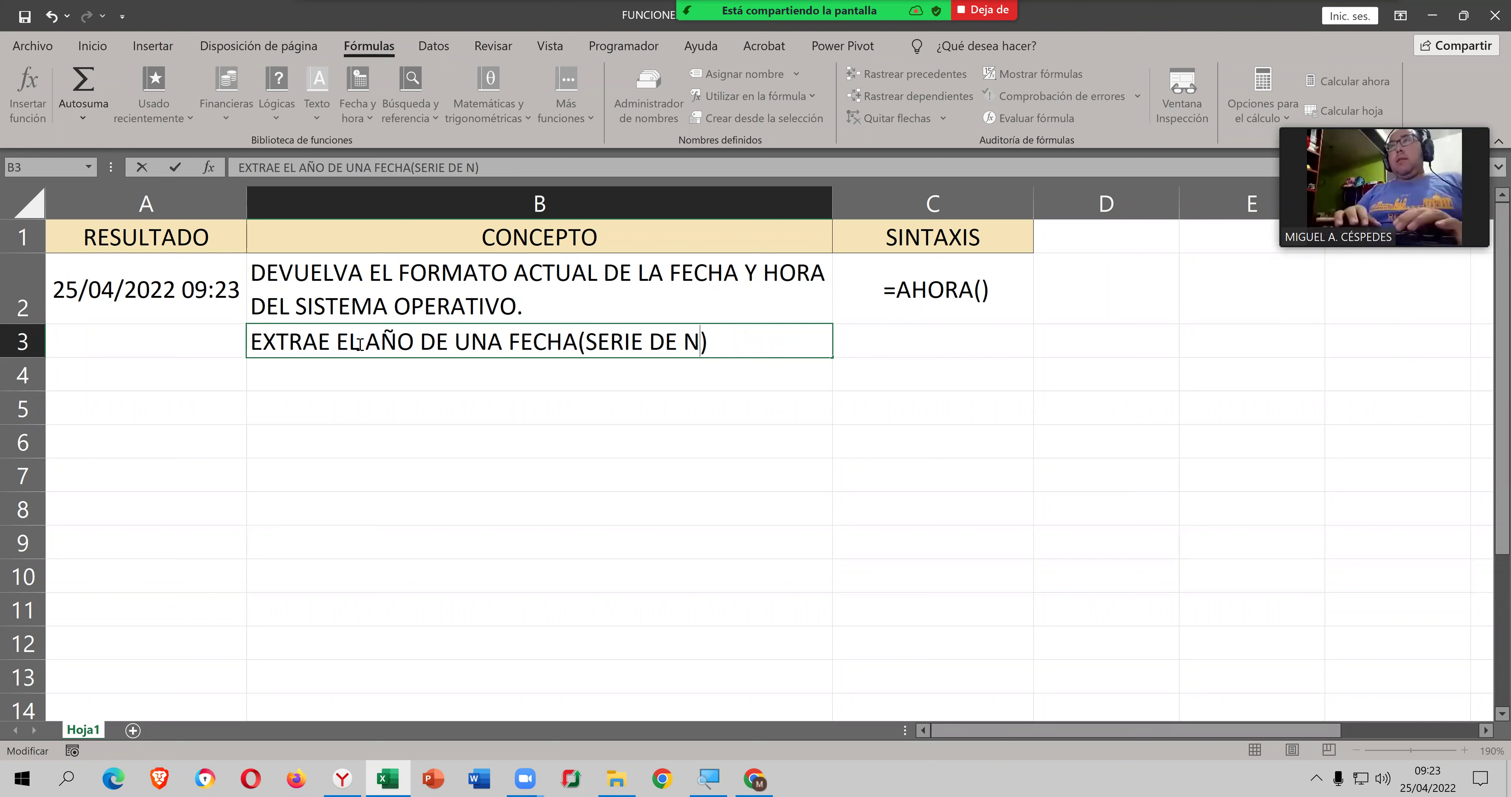
{"action": "type", "text": "ÚMERO EX"}
{"action": "key", "text": "BackSpace"}
{"action": "type", "text": "SPI"}
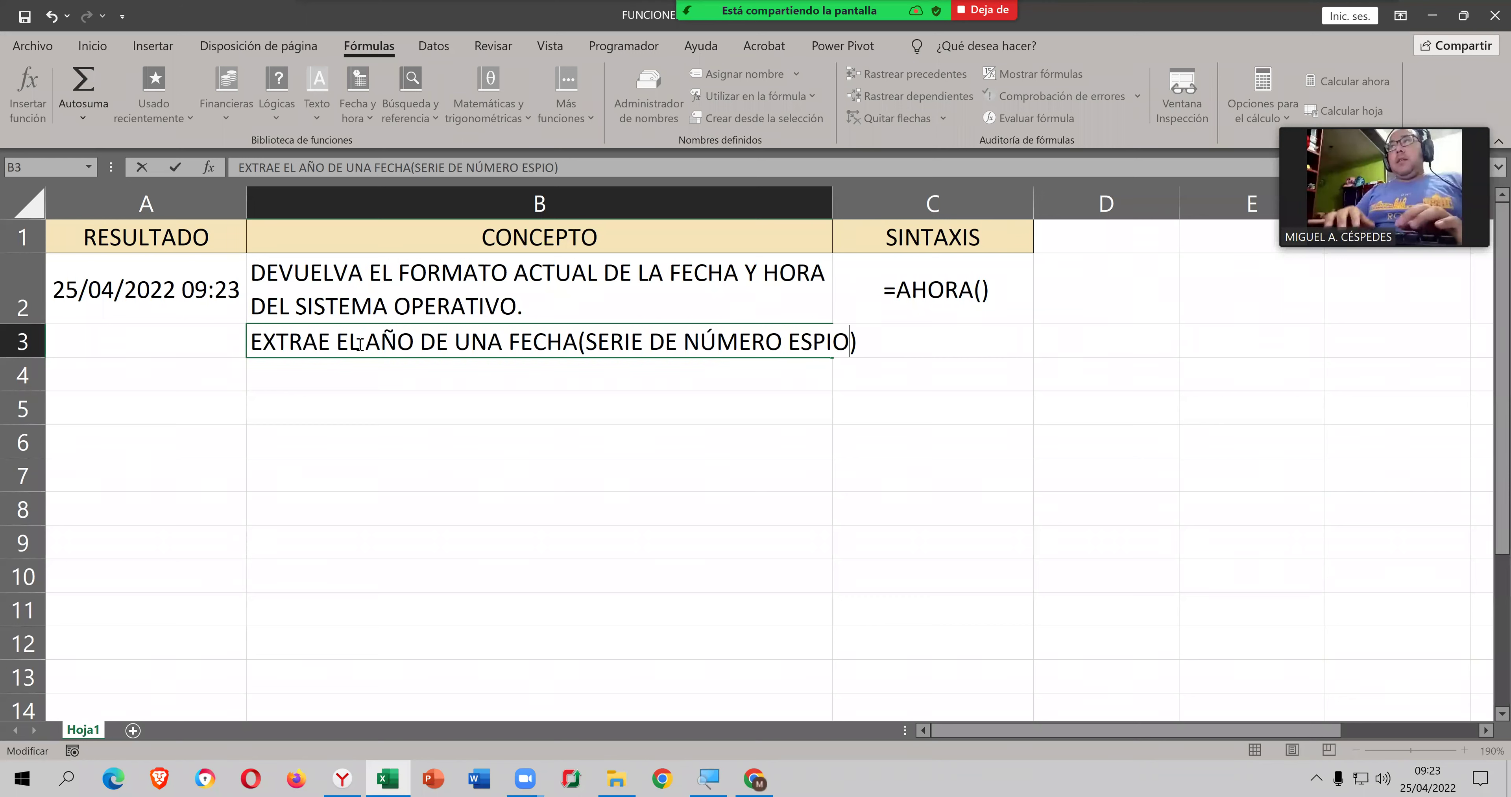
{"action": "key", "text": "BackSpace"}
{"action": "type", "text": "ECIFICADADO"}
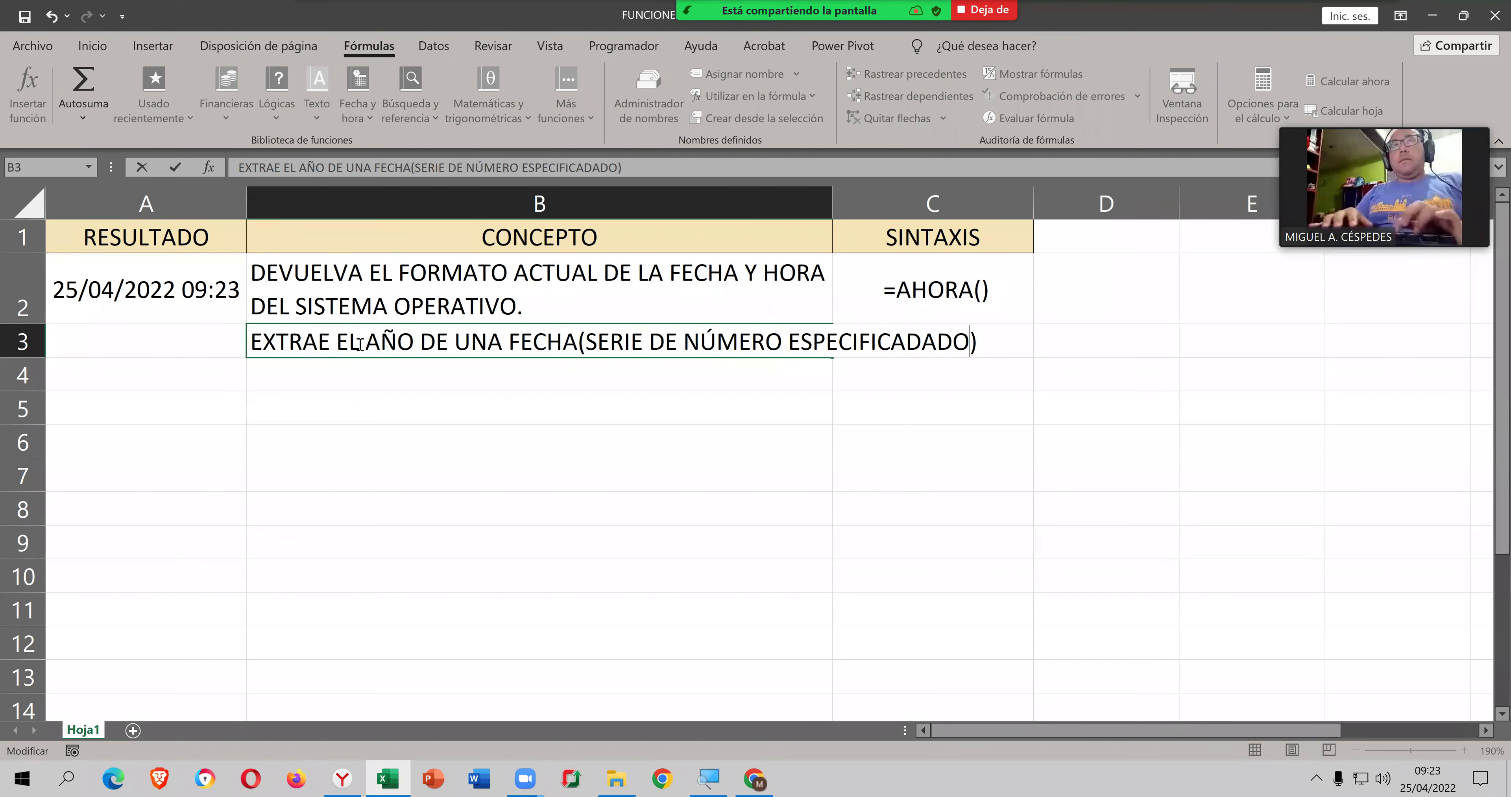
{"action": "key", "text": "Return"}
{"action": "left_click", "coordinate": [364, 350]}
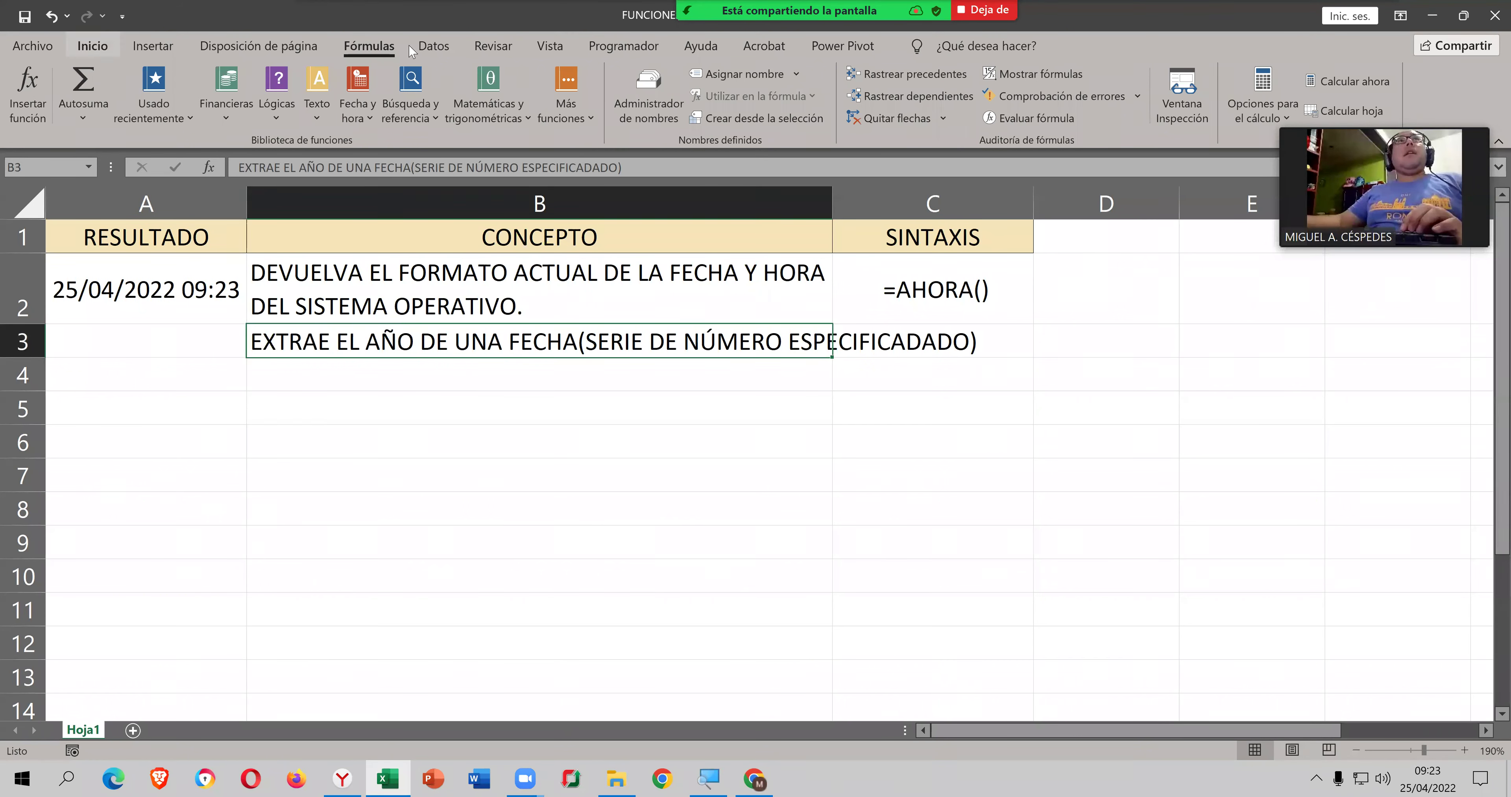
Step: Turn on Ajustar texto for the AÑO concept in B3
{"action": "left_click", "coordinate": [94, 47]}
{"action": "left_click", "coordinate": [518, 82]}
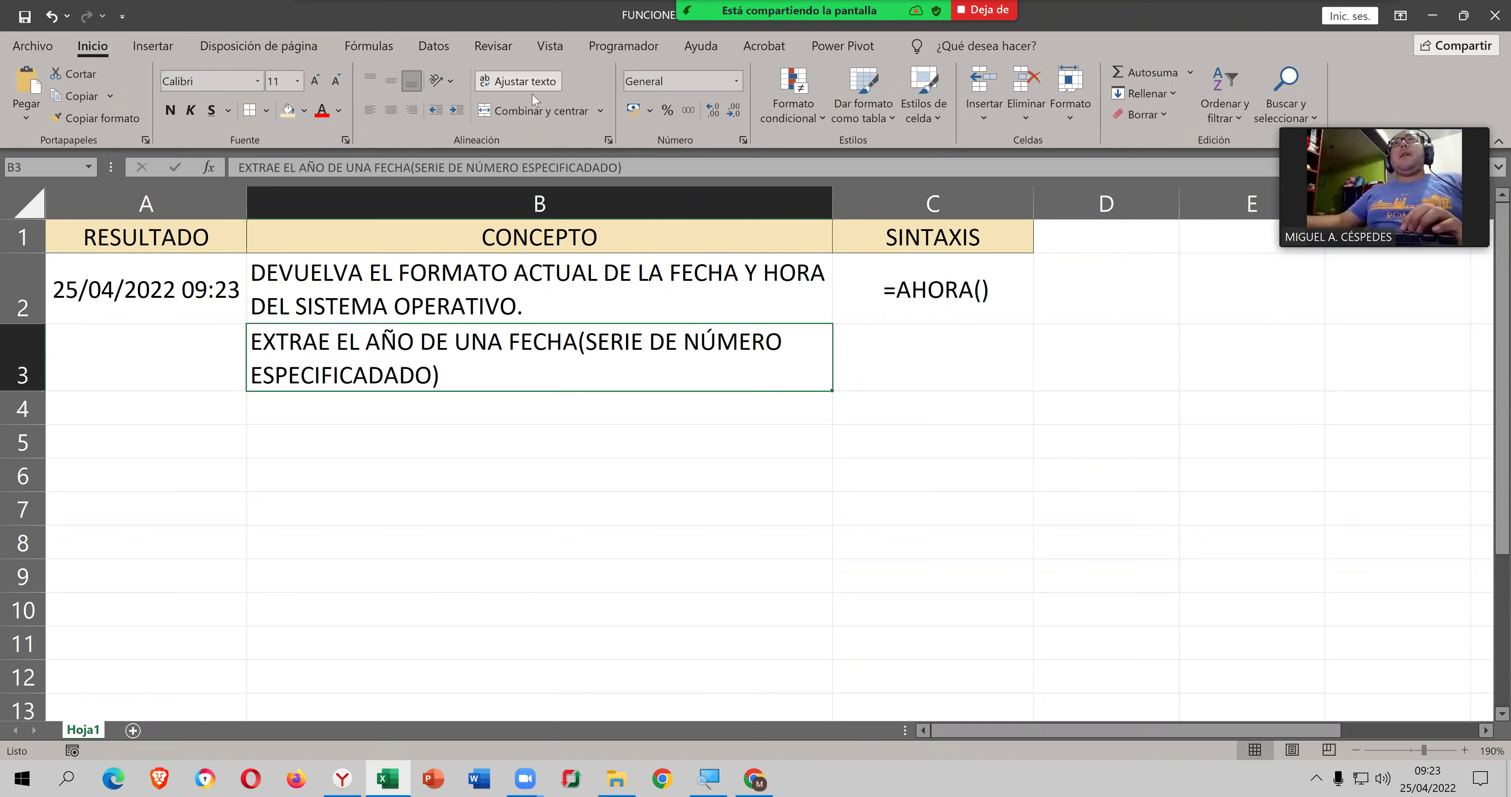
{"action": "left_click", "coordinate": [540, 432]}
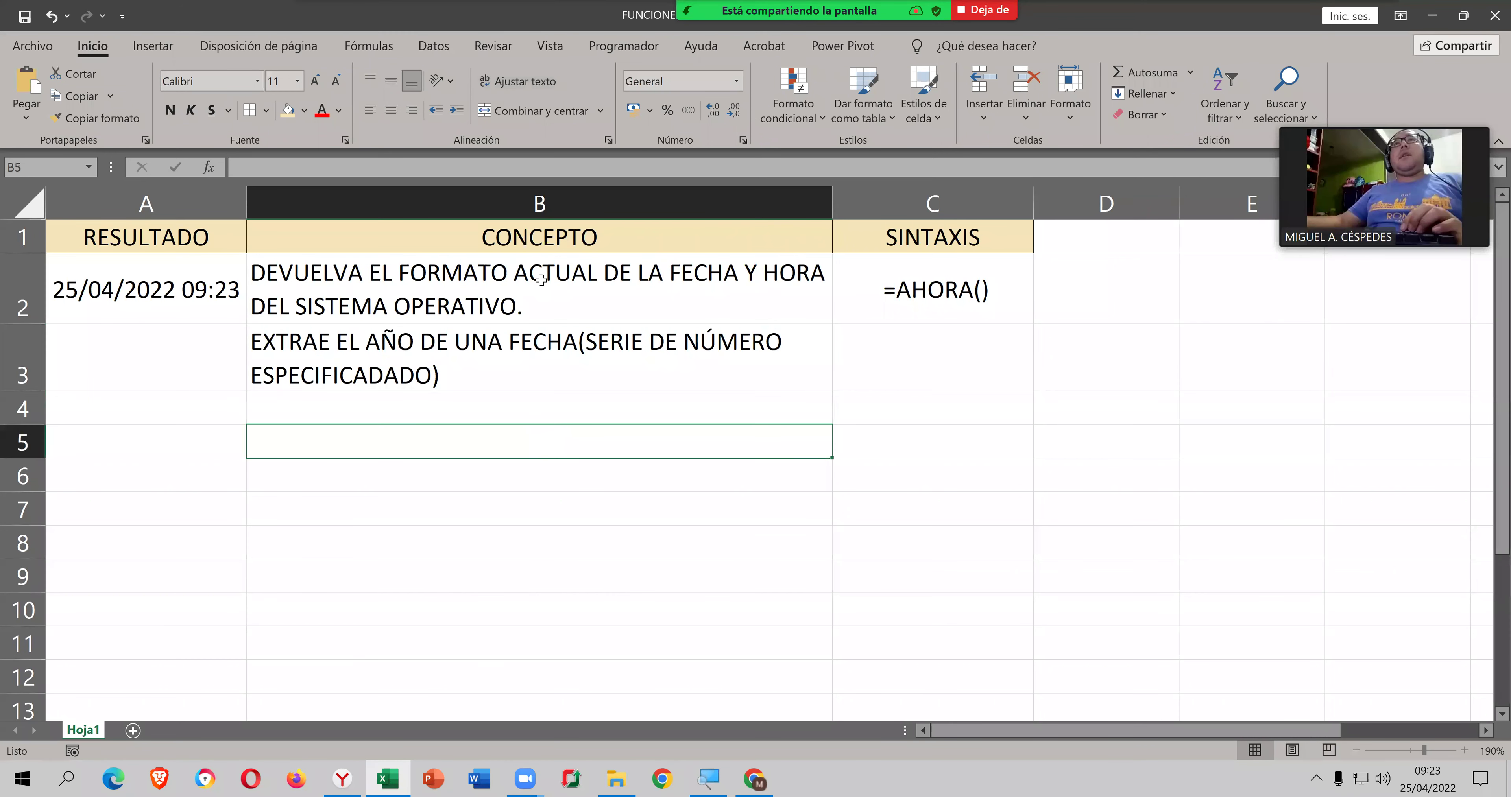
Step: Reapply Ajustar texto to B2 with the Normal cell style so it matches B3
{"action": "left_click", "coordinate": [537, 264]}
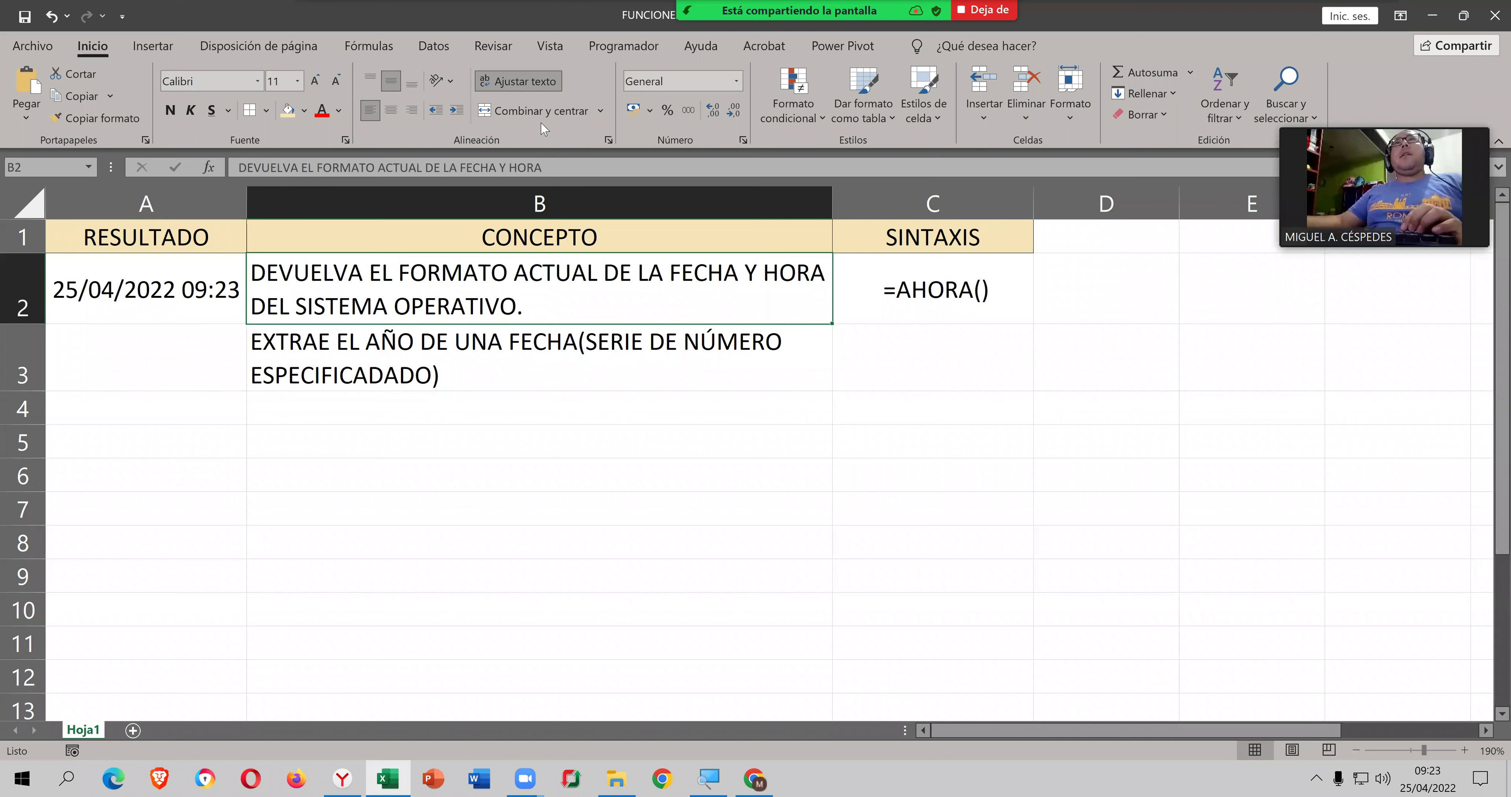
{"action": "left_click", "coordinate": [539, 85]}
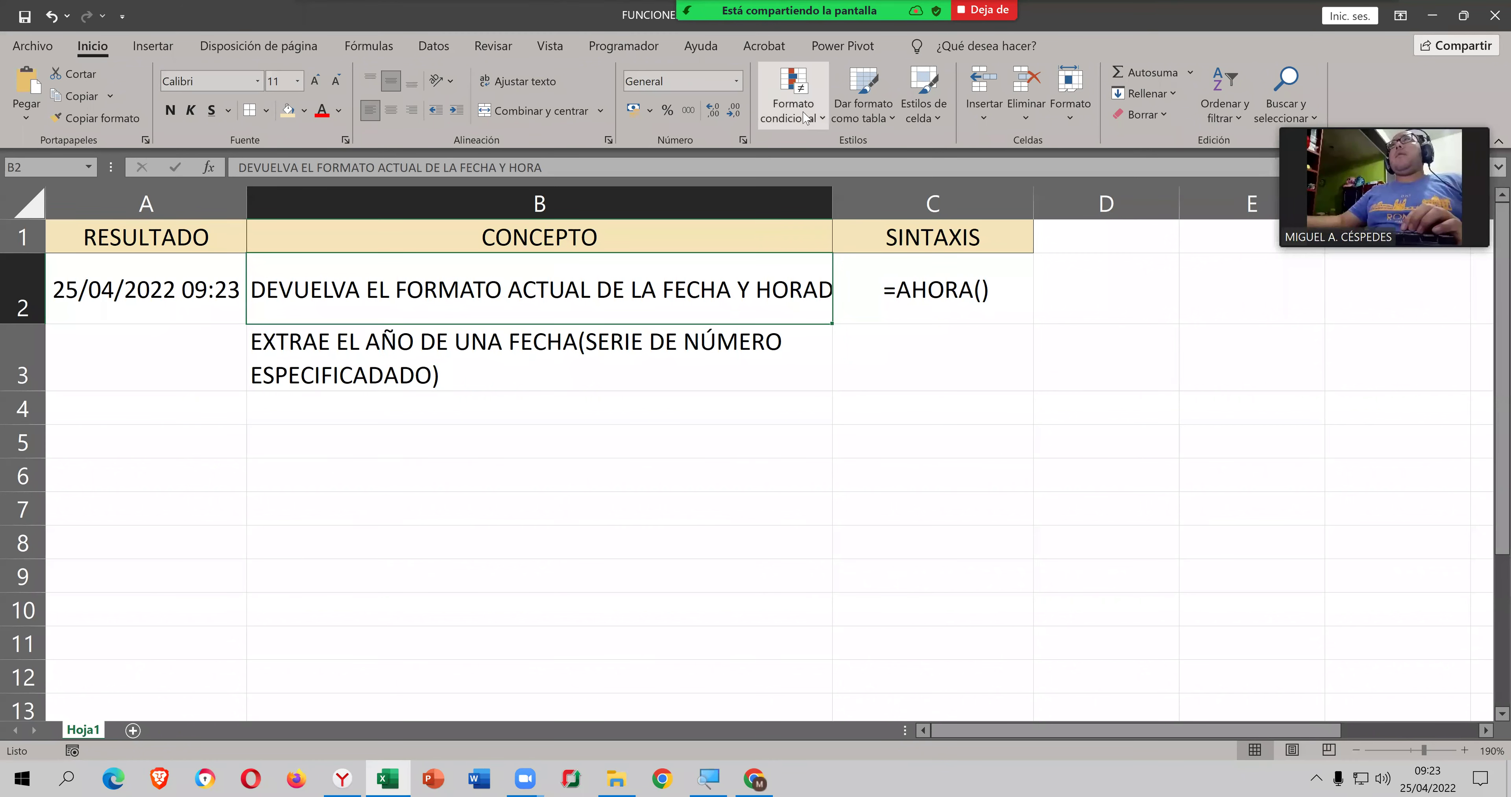
{"action": "left_click", "coordinate": [939, 120]}
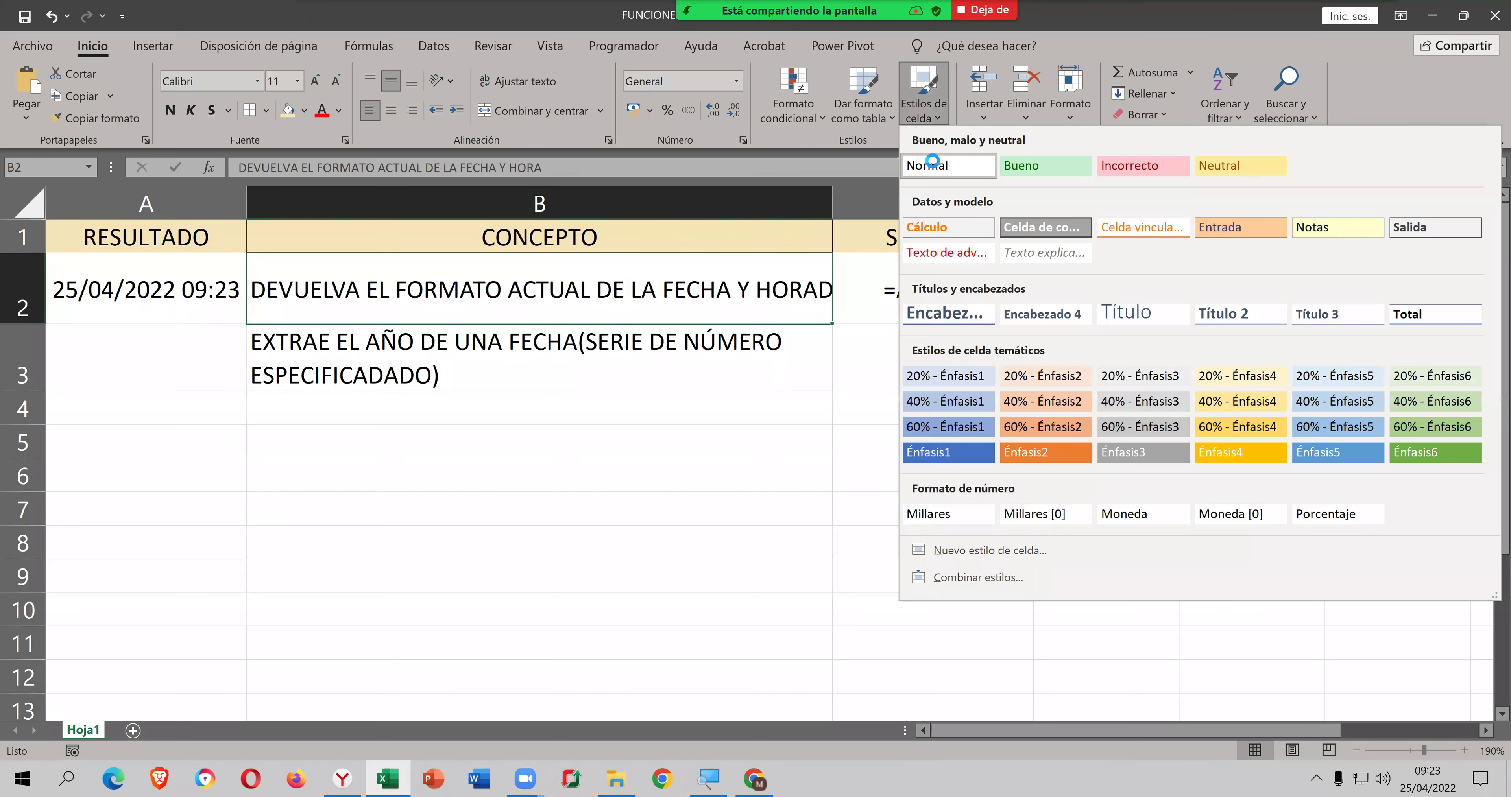
{"action": "left_click", "coordinate": [933, 165]}
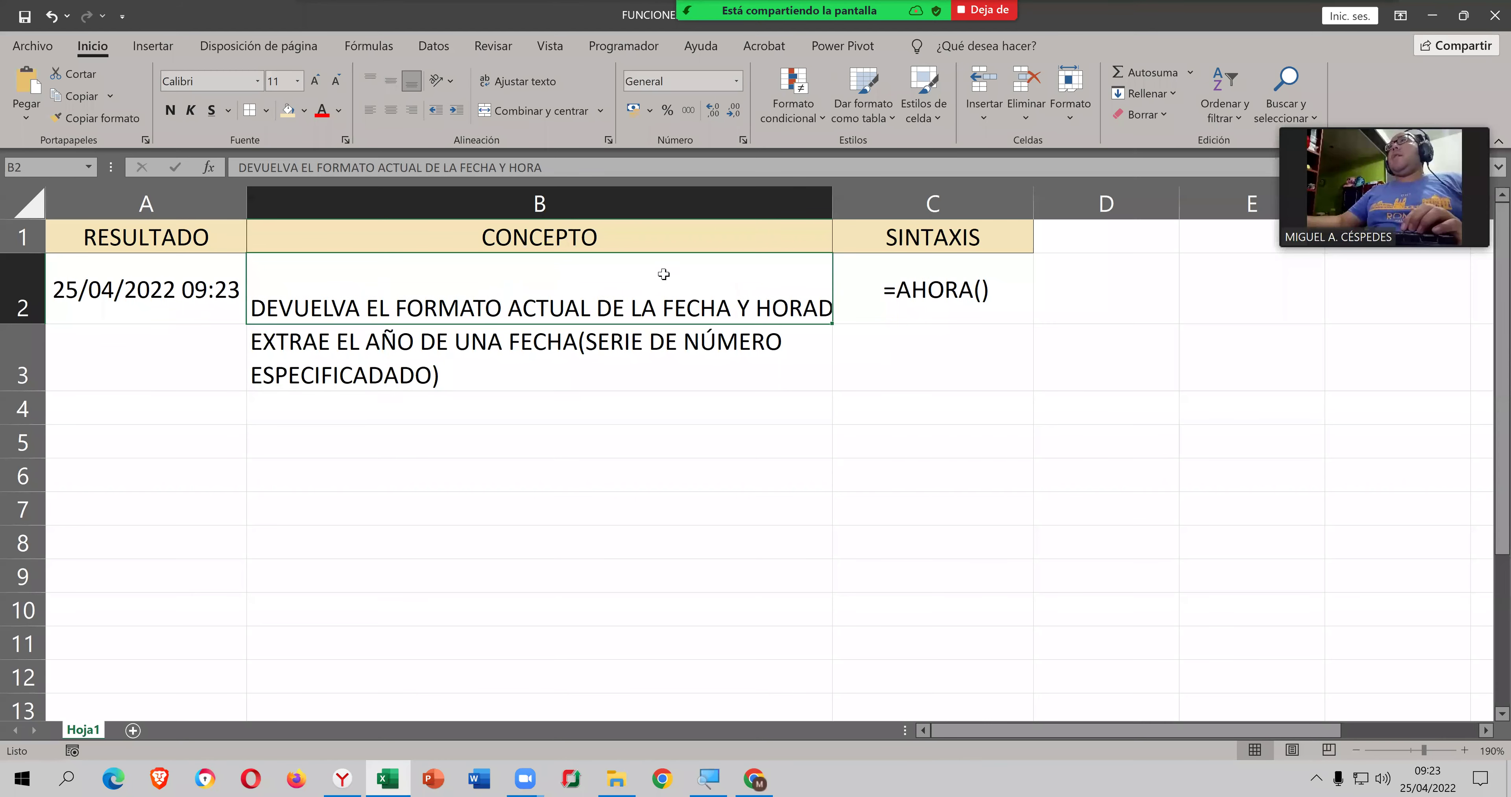
{"action": "left_click", "coordinate": [554, 82]}
{"action": "left_click", "coordinate": [498, 351]}
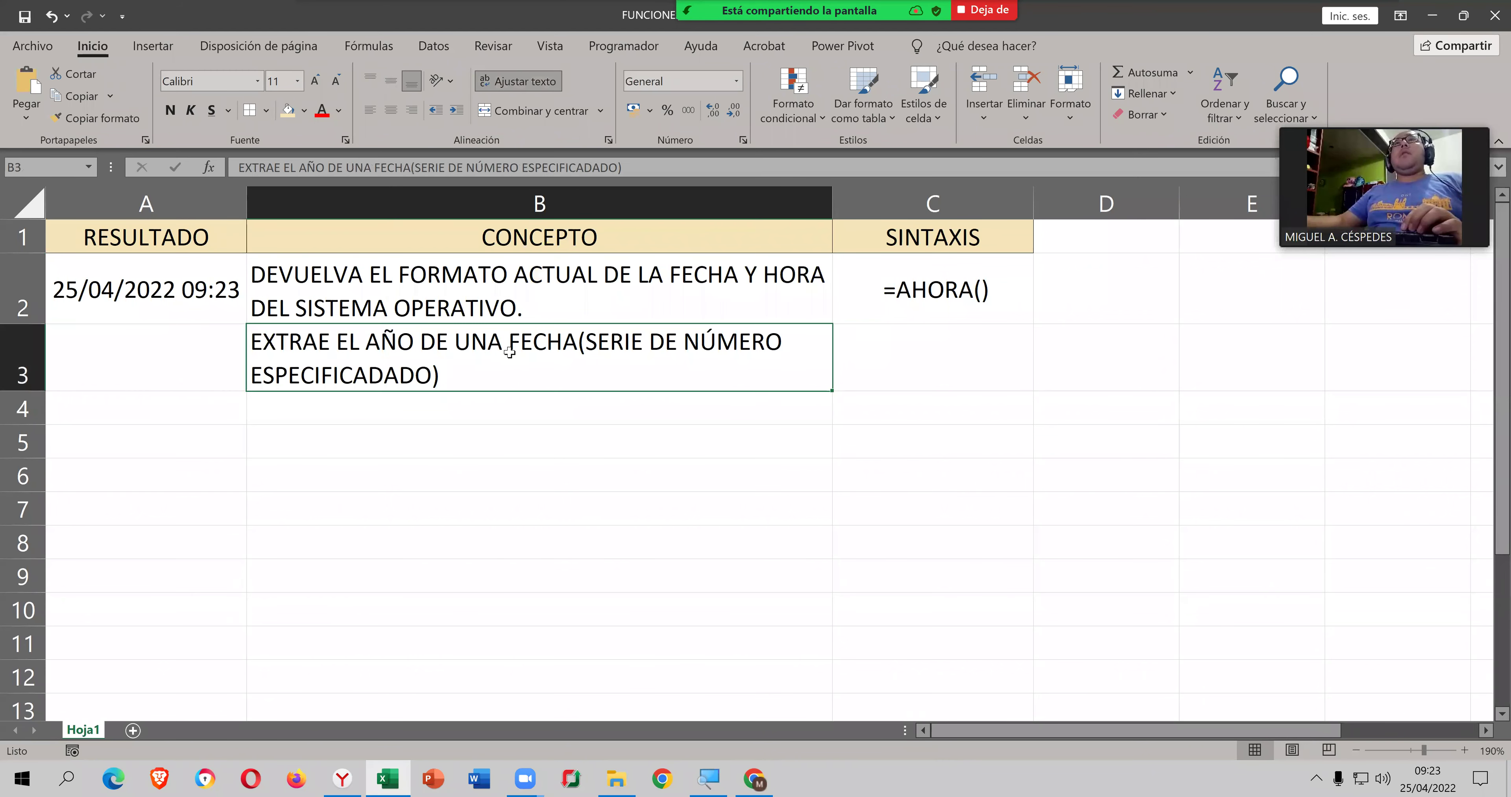
{"action": "left_click", "coordinate": [918, 355]}
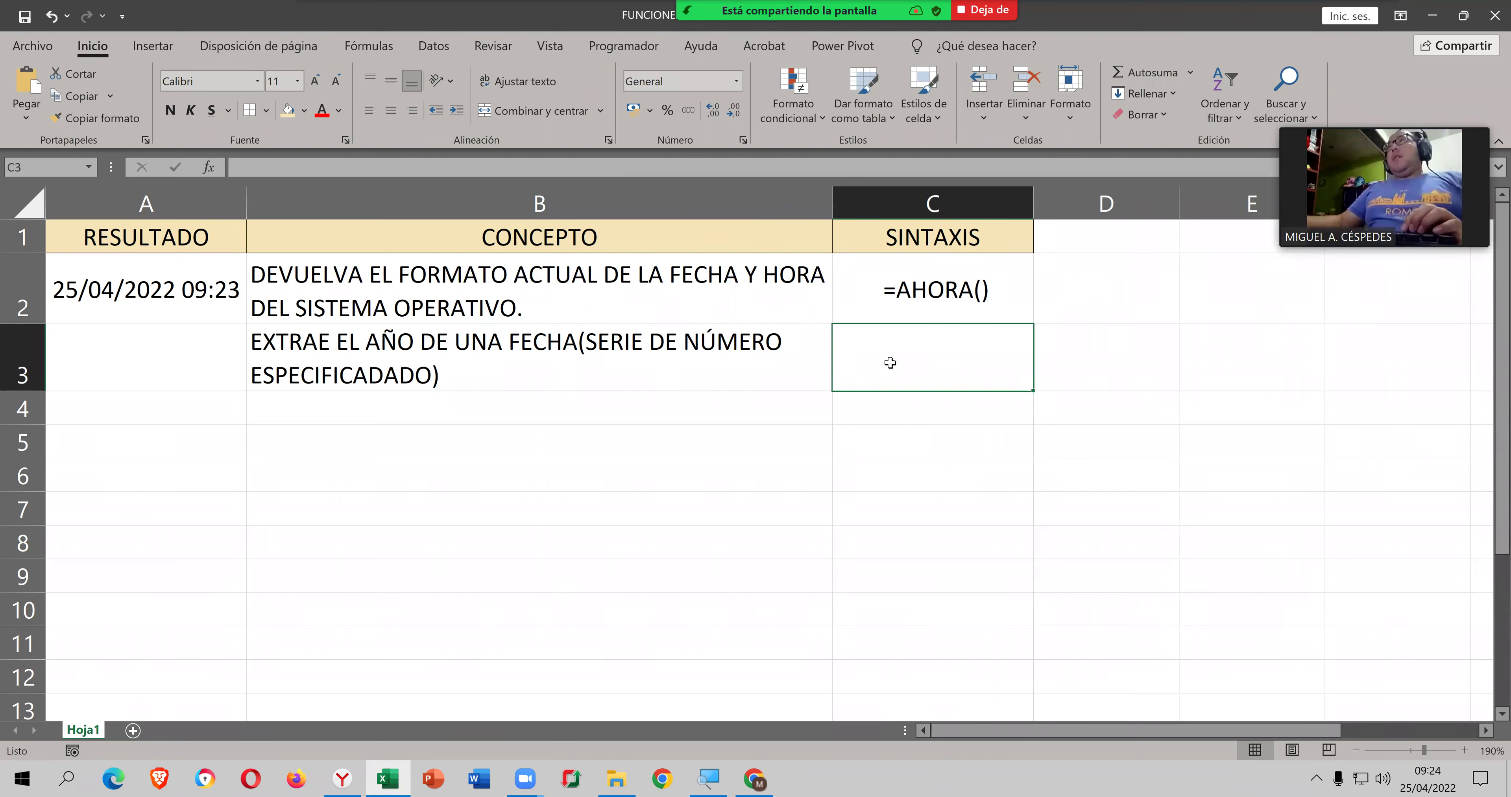
Step: Enter the syntax =AÑO(FECHA) in C3
{"action": "type", "text": "="}
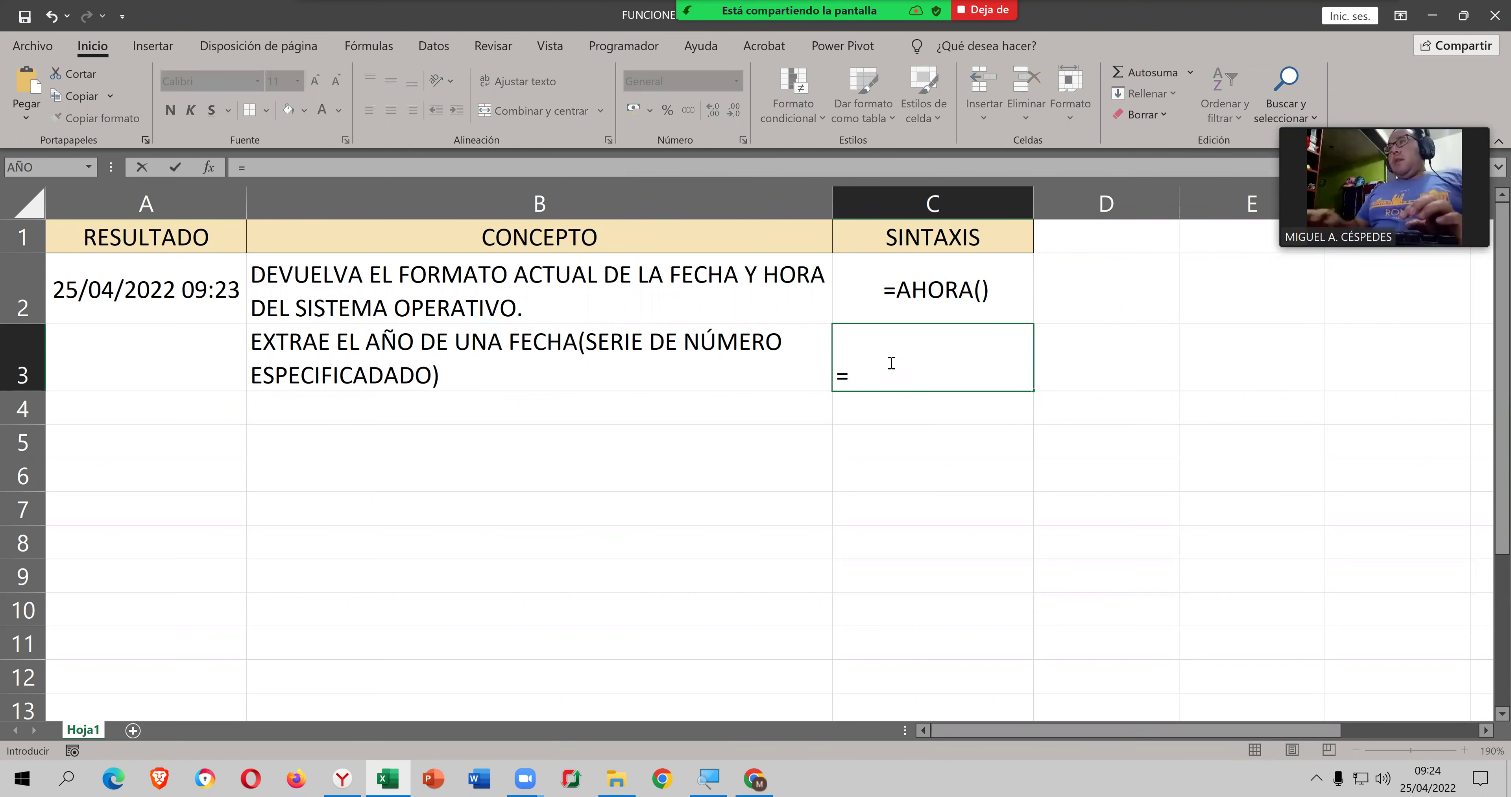
{"action": "type", "text": "AÑO("}
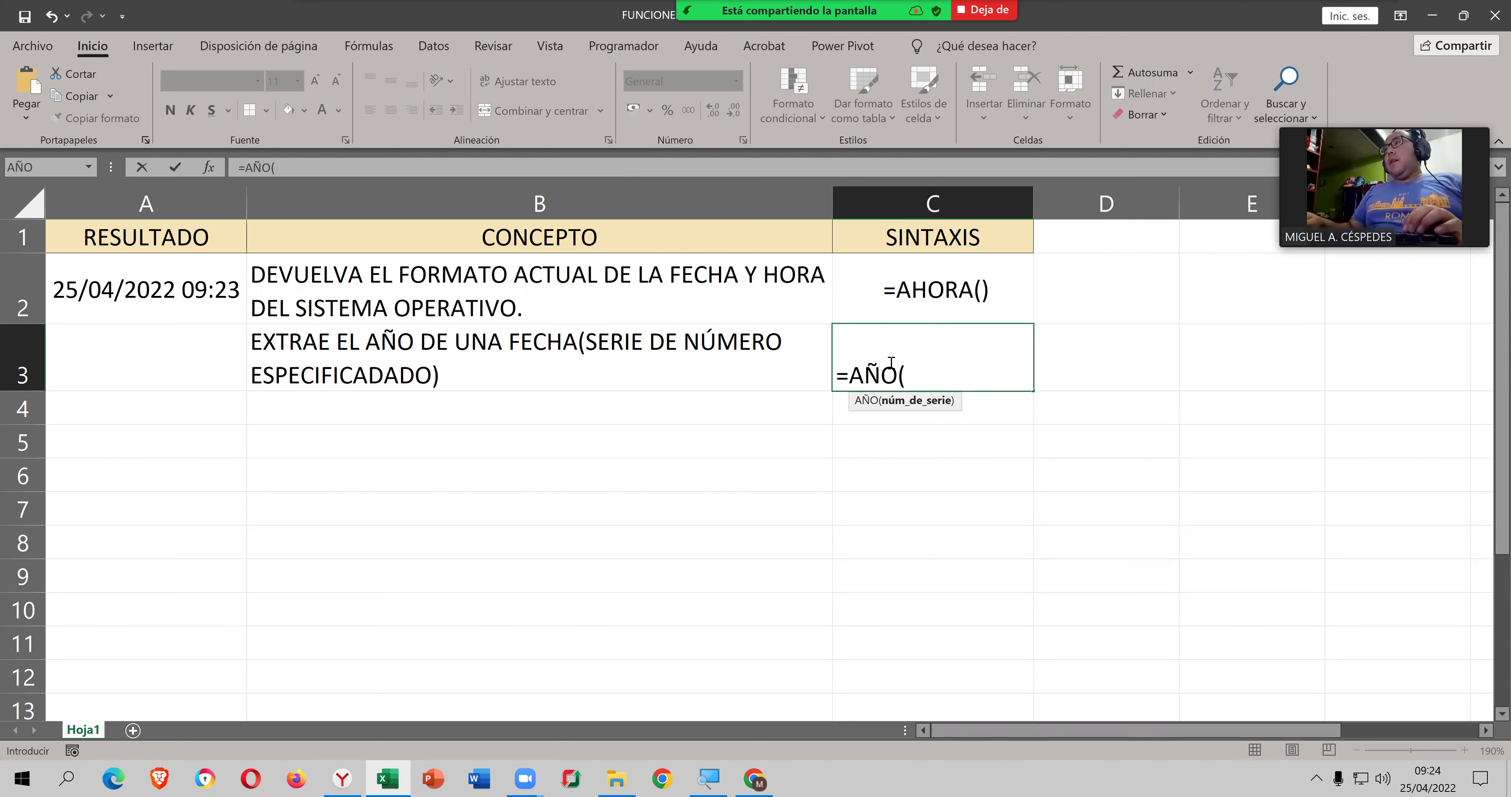
{"action": "type", "text": "FECHA"}
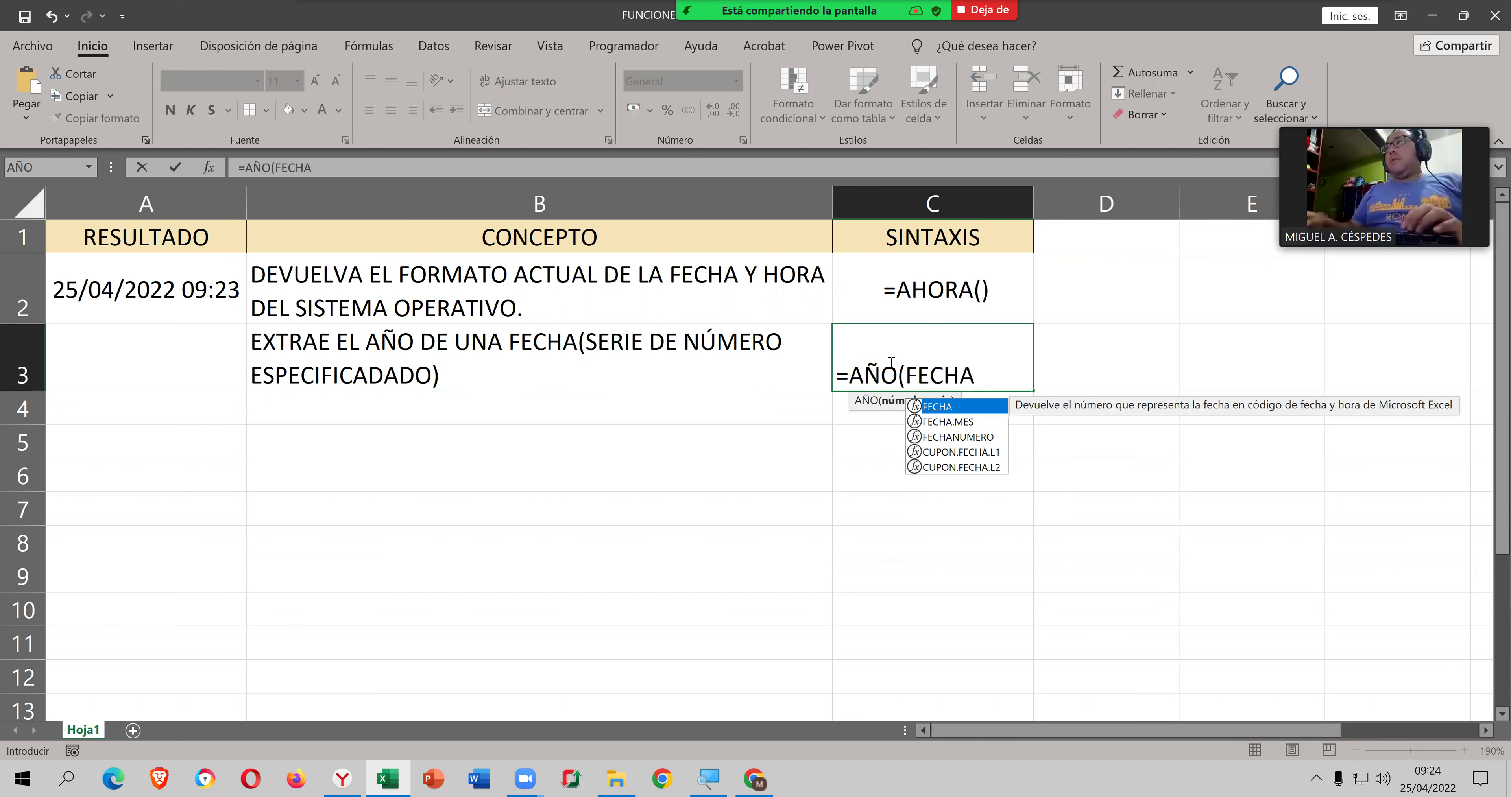
{"action": "type", "text": ")"}
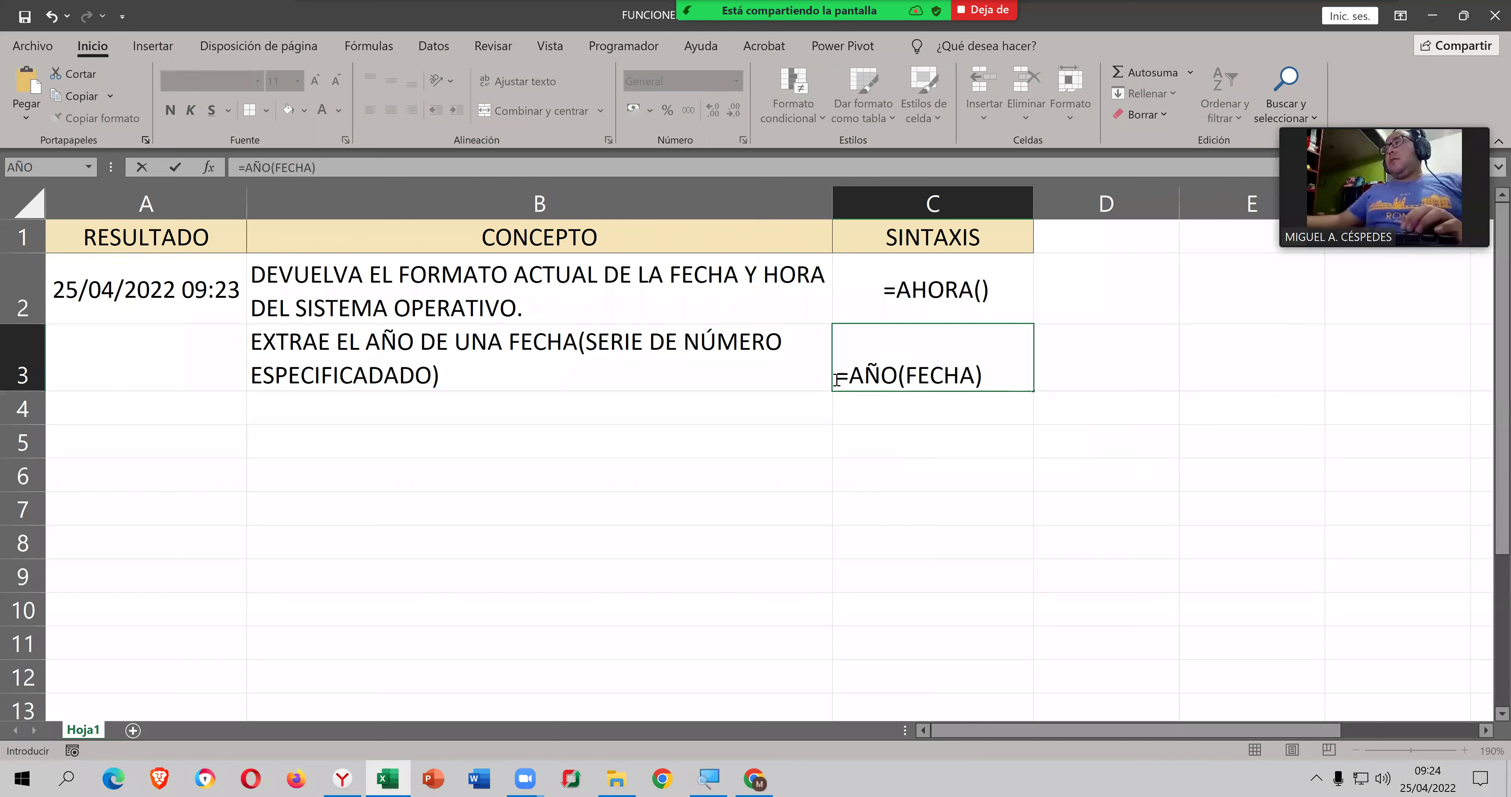
{"action": "key", "text": "Return"}
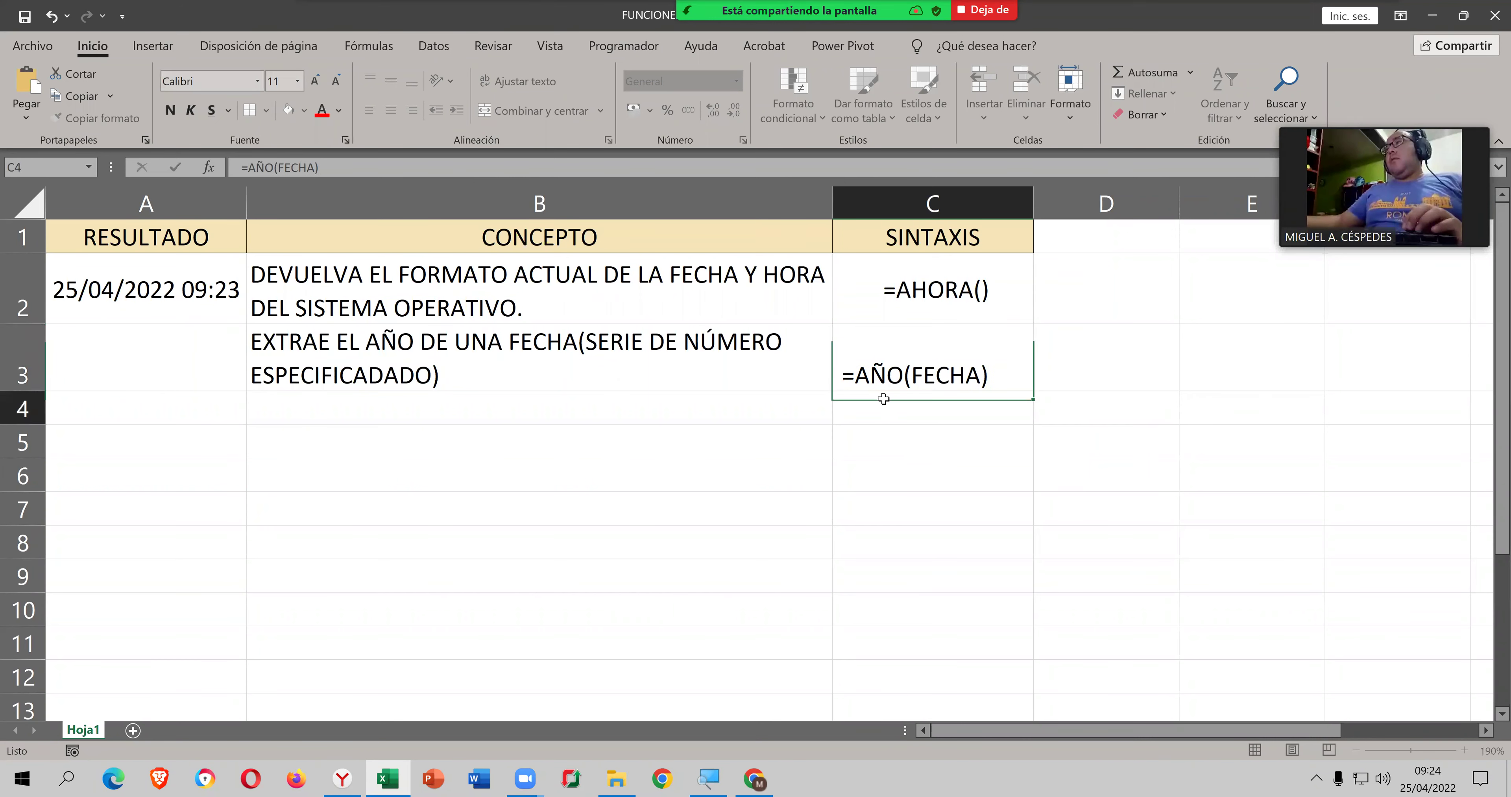
{"action": "left_click", "coordinate": [949, 358]}
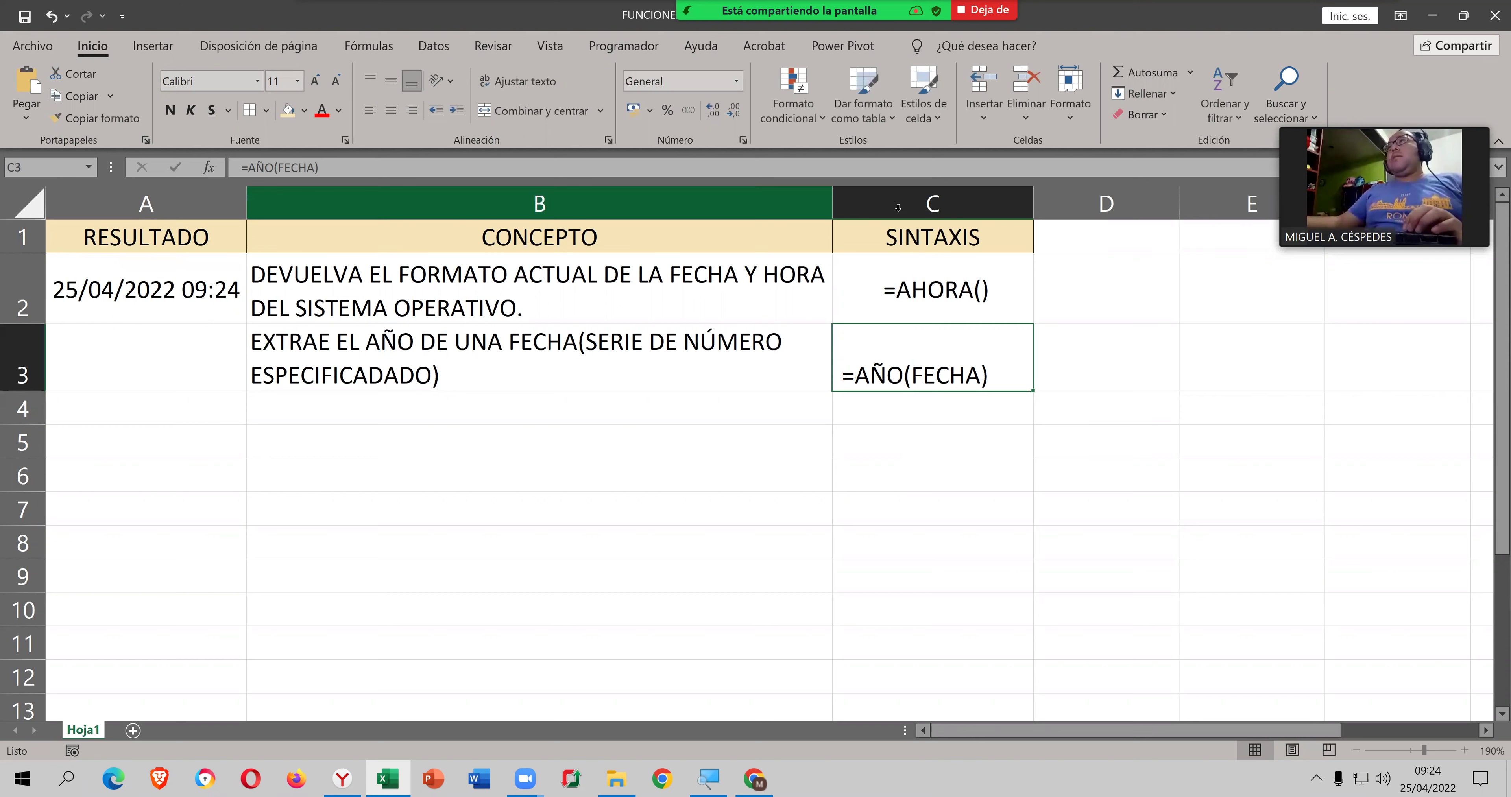
Step: Centre column C's contents horizontally and vertically
{"action": "left_click", "coordinate": [915, 210]}
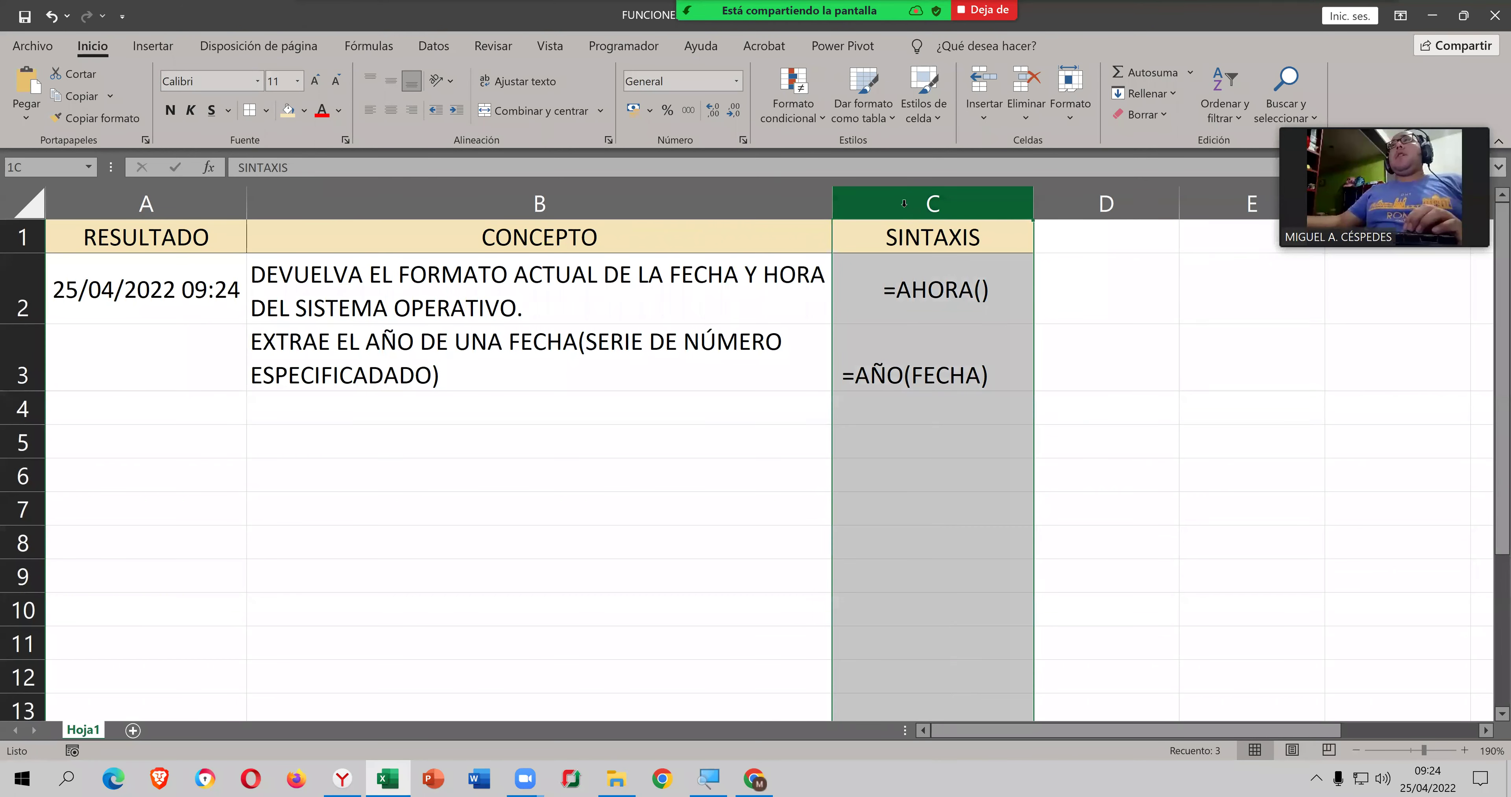
{"action": "left_click", "coordinate": [399, 114]}
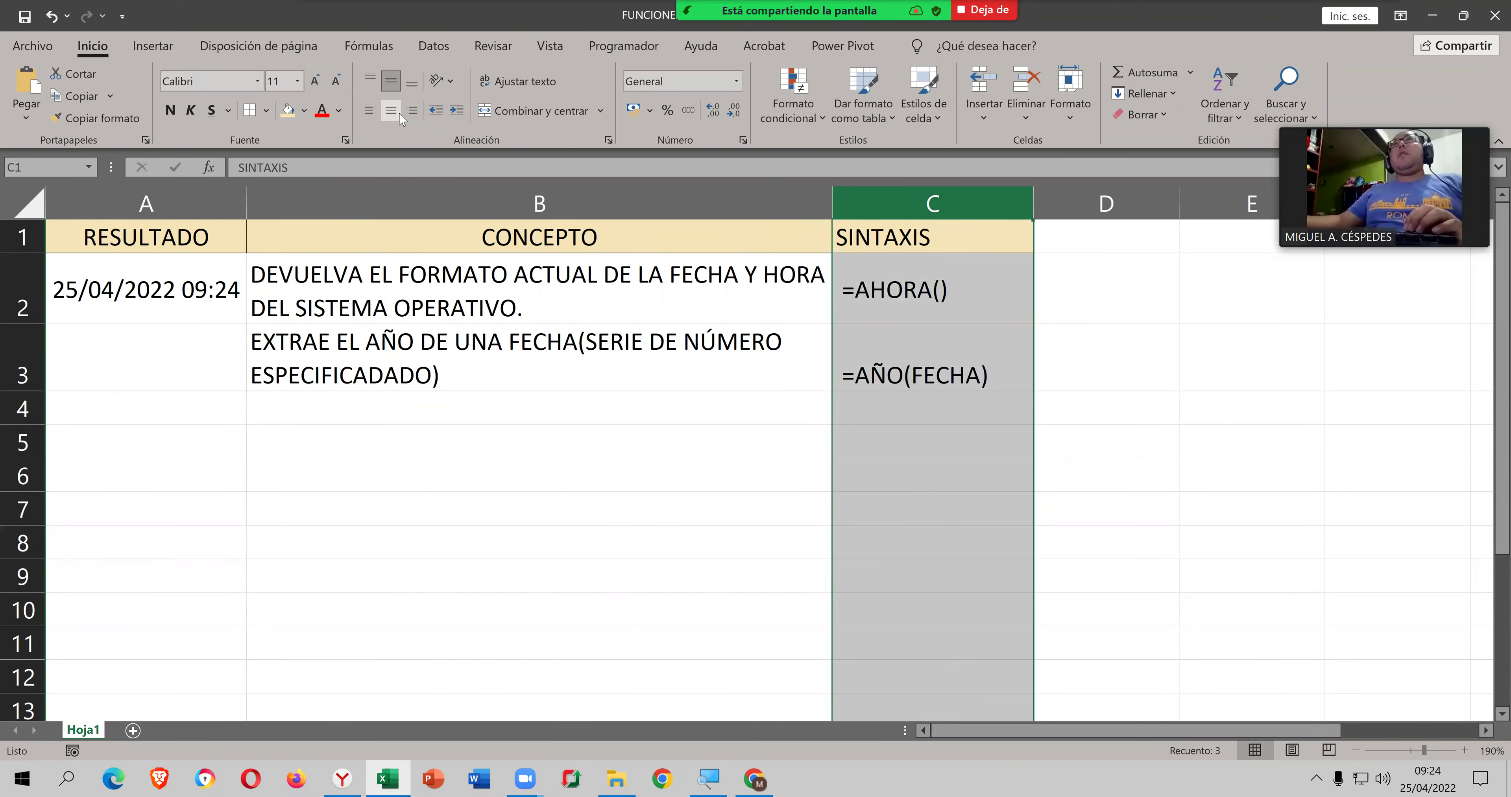
{"action": "left_click", "coordinate": [401, 117]}
{"action": "left_click", "coordinate": [393, 86]}
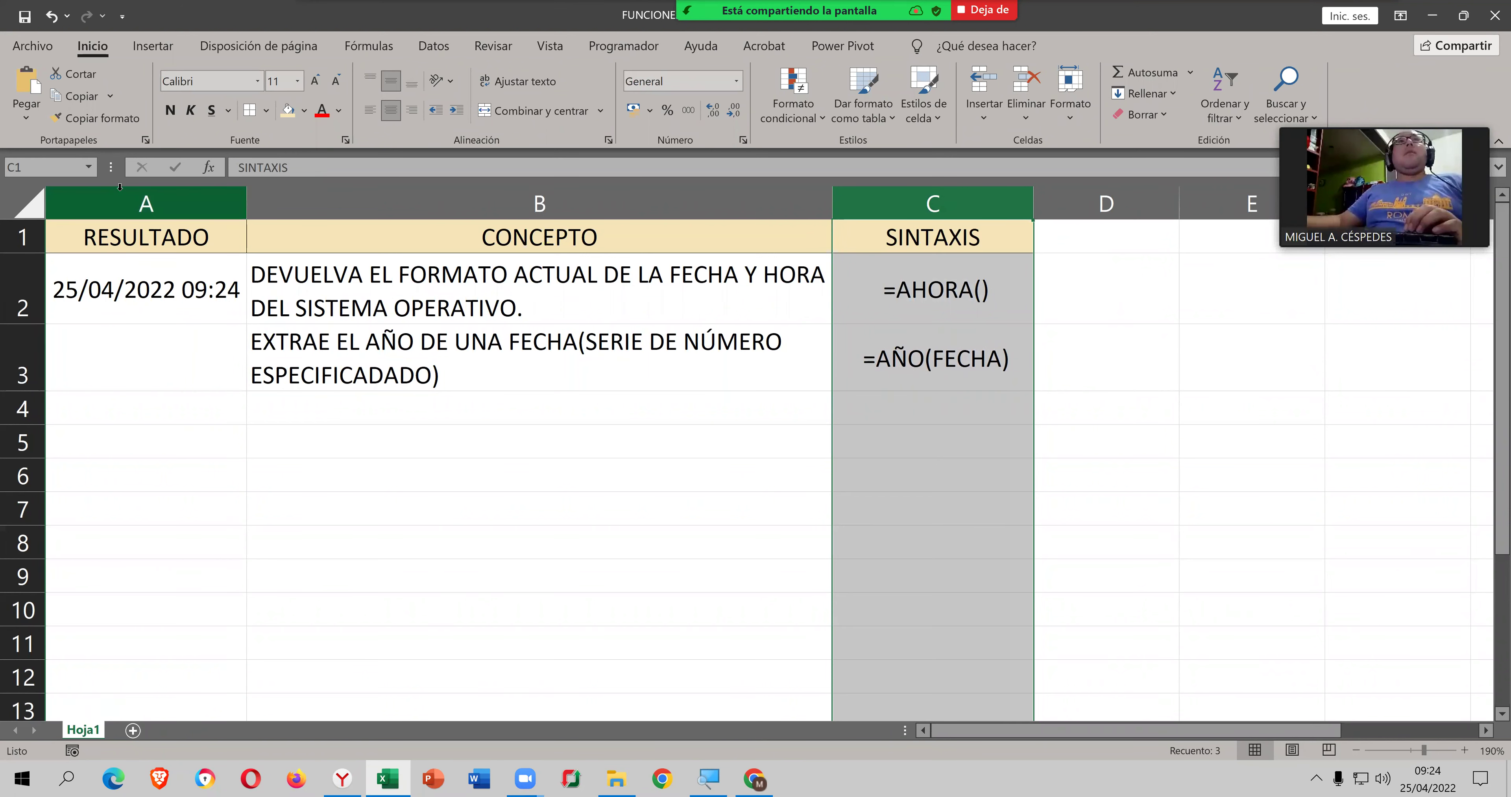
Step: Keep column A's contents centred both horizontally and vertically
{"action": "left_click", "coordinate": [147, 203]}
{"action": "left_click", "coordinate": [385, 115]}
{"action": "left_click", "coordinate": [390, 115]}
{"action": "left_click", "coordinate": [401, 85]}
{"action": "left_click", "coordinate": [400, 85]}
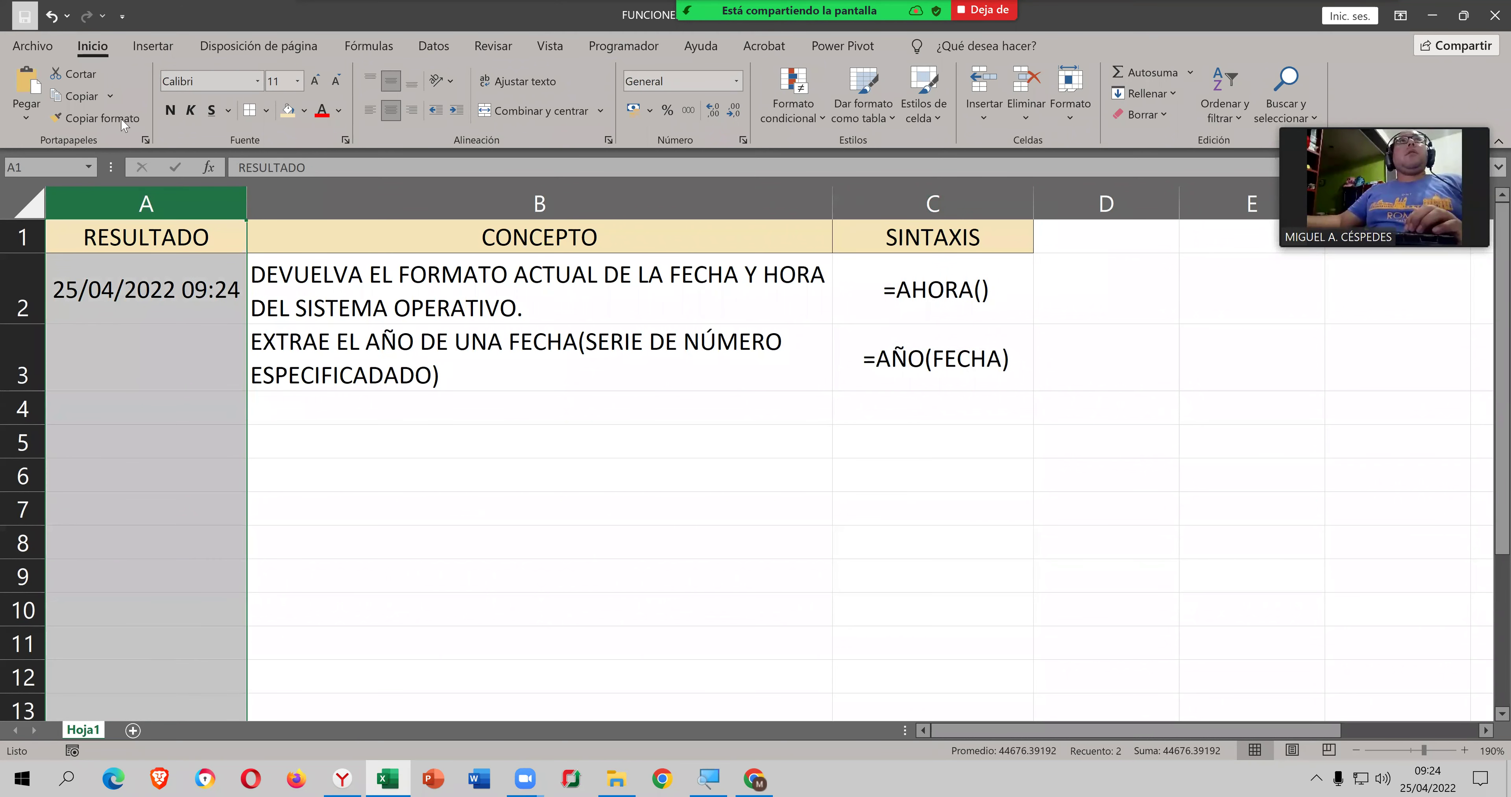
{"action": "left_click", "coordinate": [523, 337]}
Step: Type =AÑO( into cell A3 to start the year formula
{"action": "double_click", "coordinate": [205, 374]}
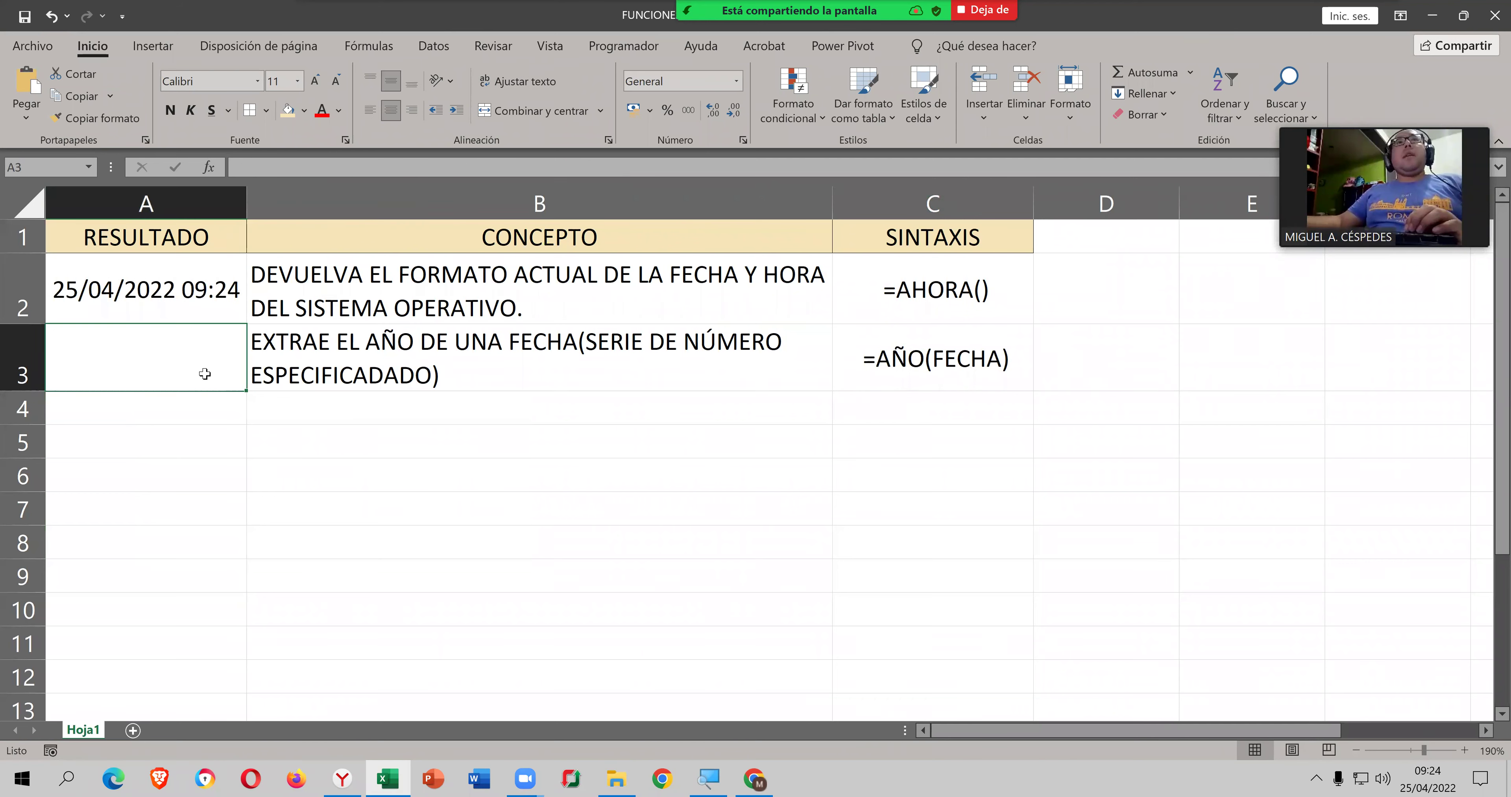
{"action": "type", "text": "=AÑO("}
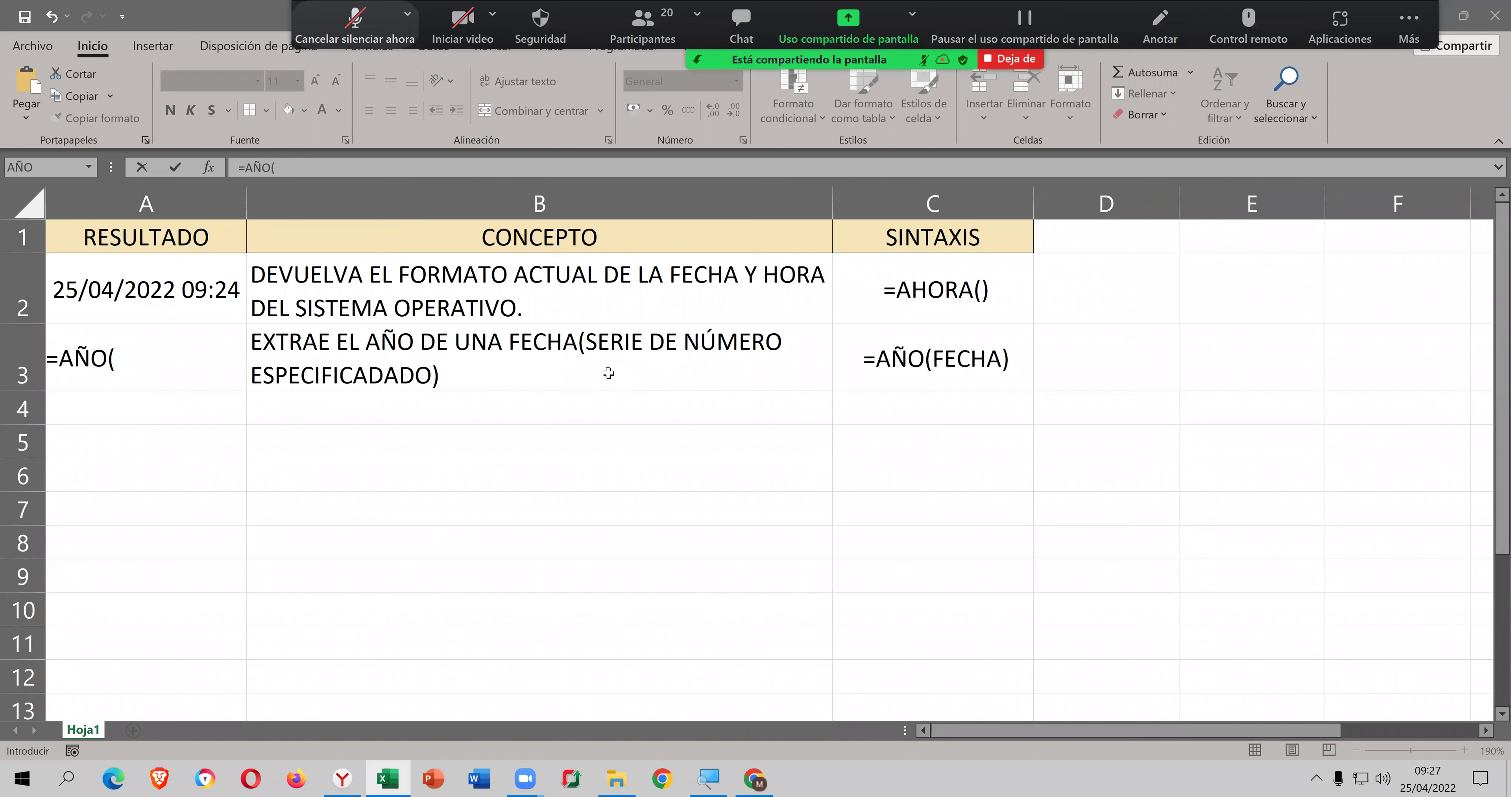
{"action": "key", "text": "alt+a"}
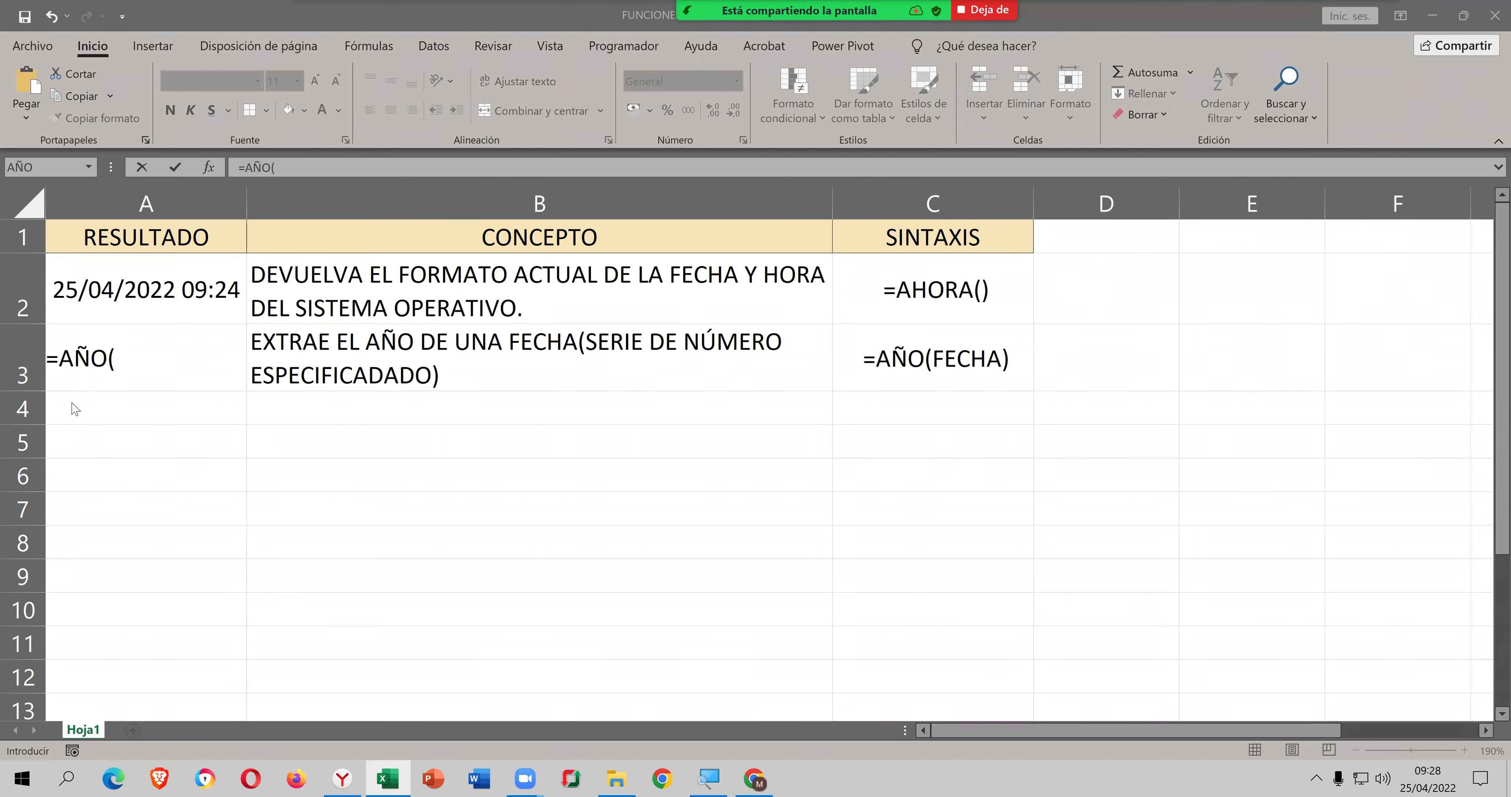
{"action": "left_click", "coordinate": [164, 350]}
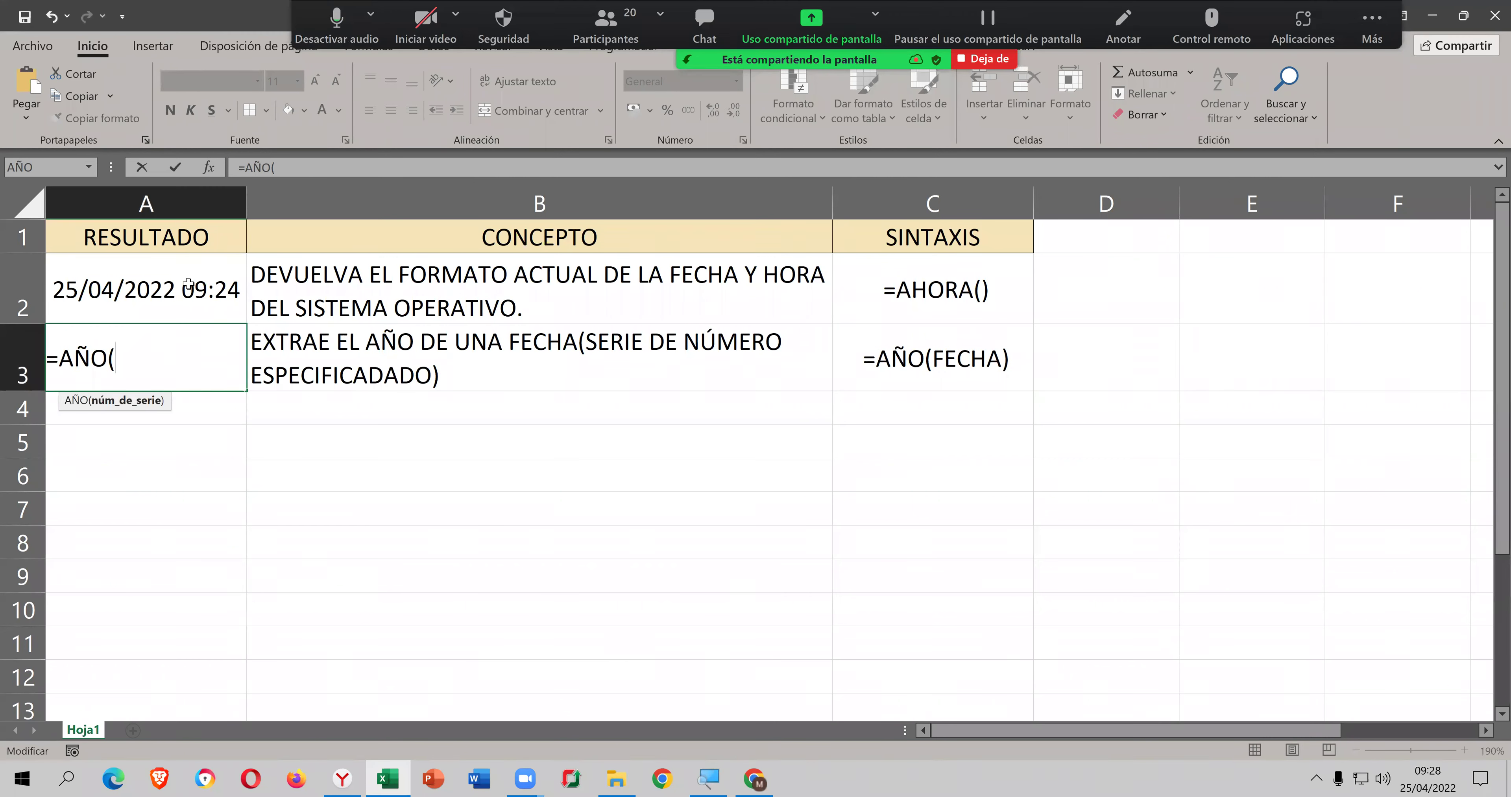
Step: Open the Function Arguments dialog for the AÑO formula in A3
{"action": "left_click", "coordinate": [207, 168]}
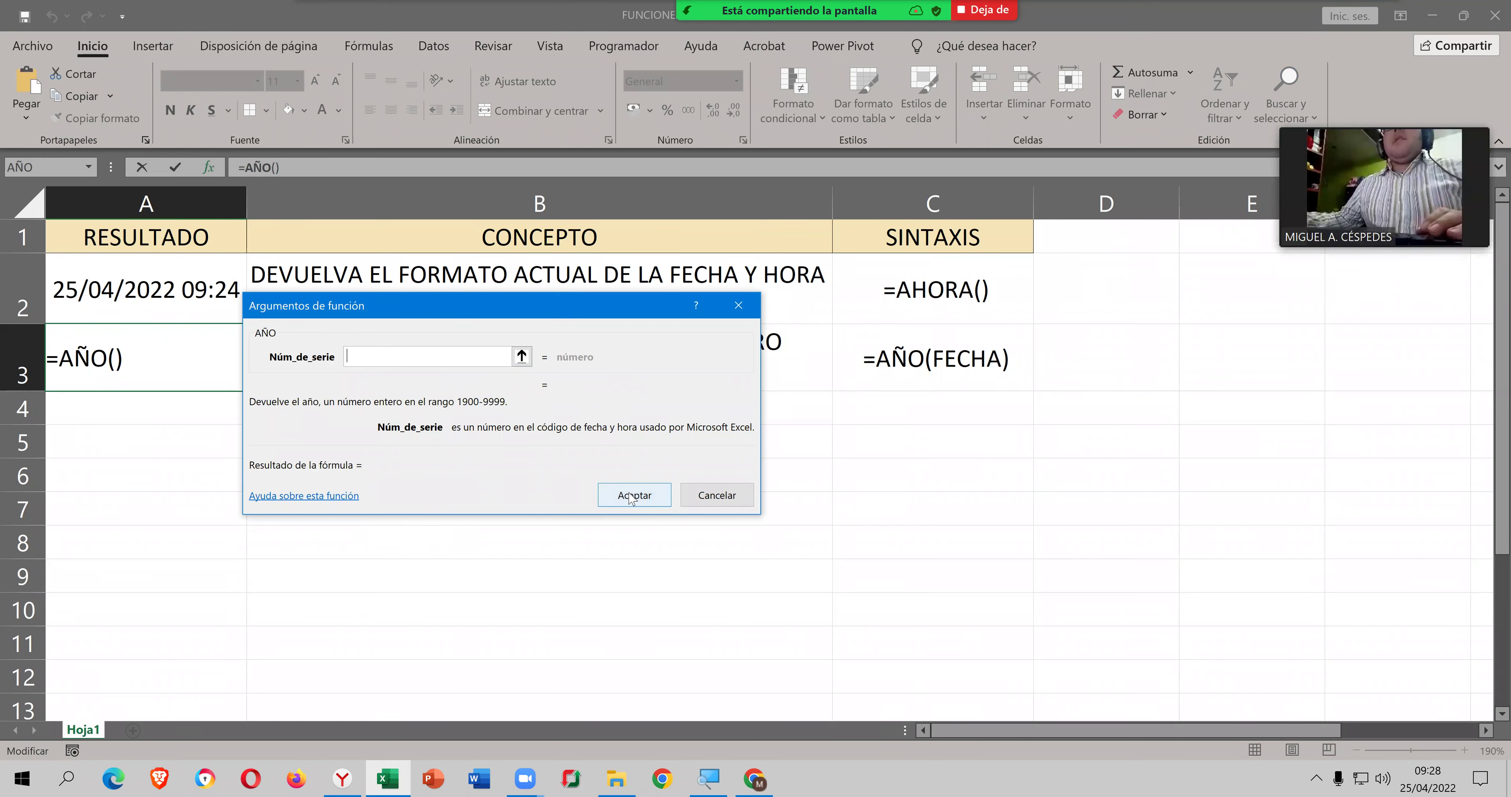
{"action": "left_click", "coordinate": [354, 495]}
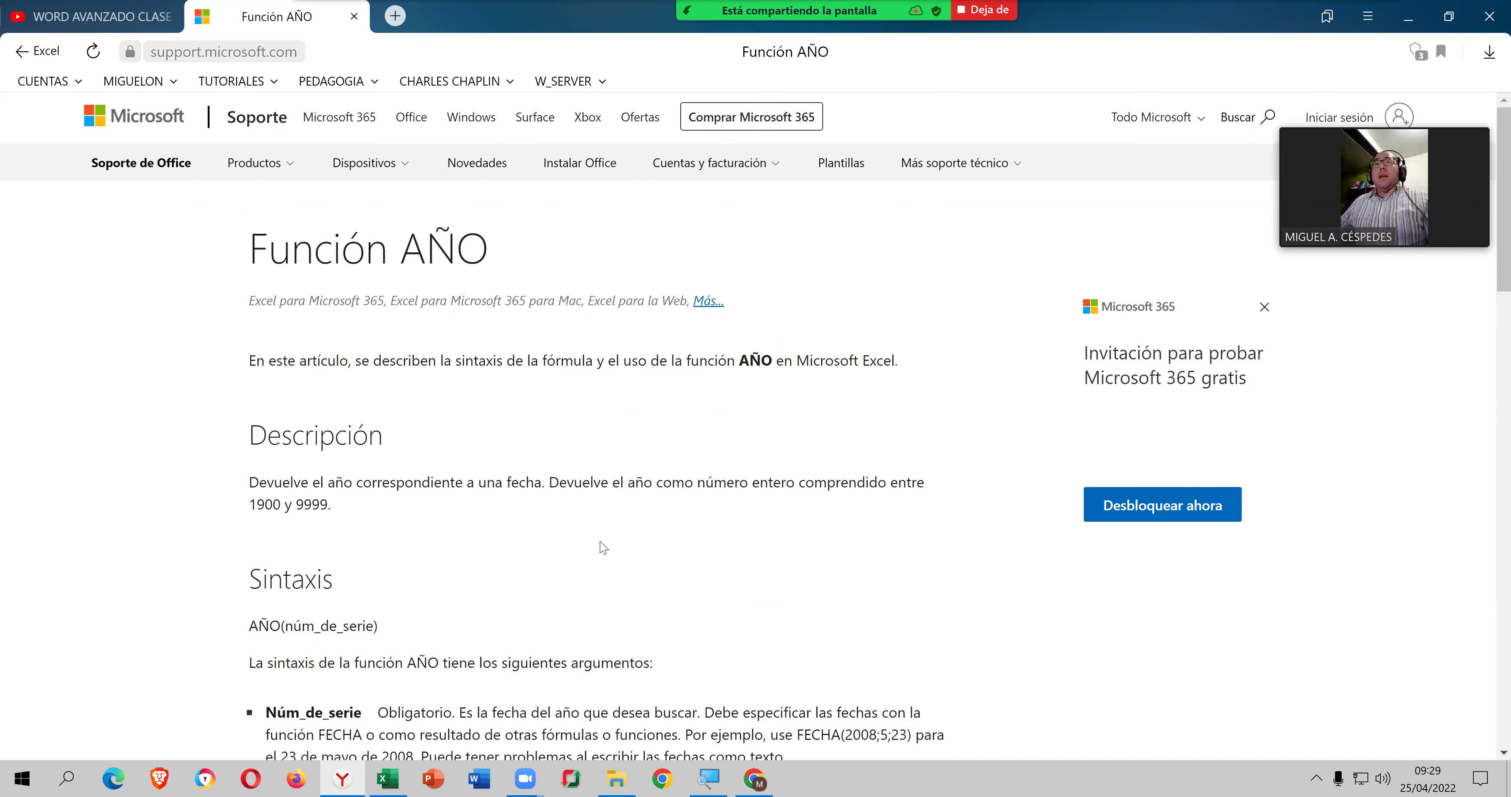
{"action": "scroll", "coordinate": [603, 548], "scroll_direction": "down", "scroll_amount": 5}
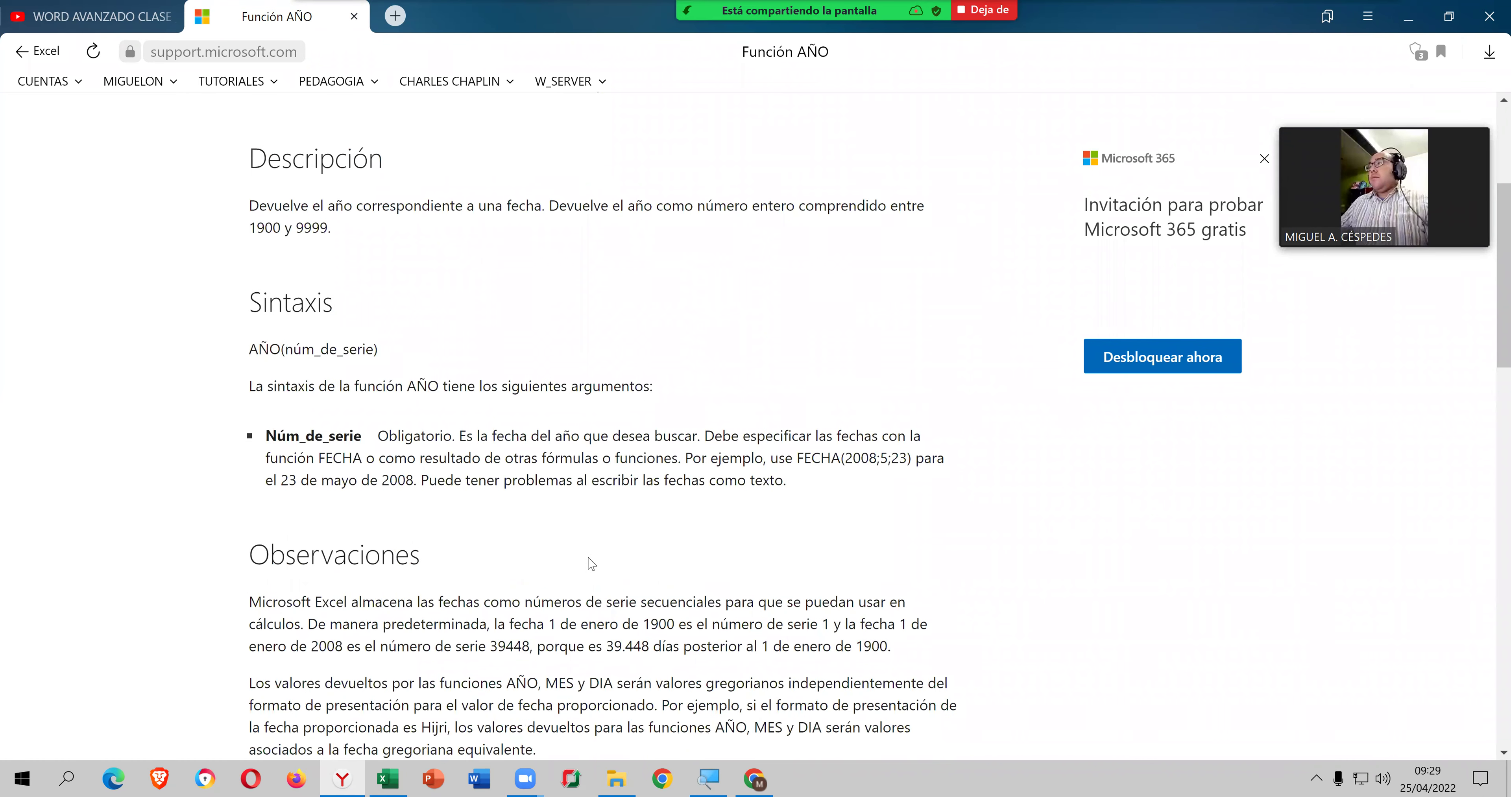
{"action": "scroll", "coordinate": [591, 563], "scroll_direction": "down", "scroll_amount": 2}
{"action": "scroll", "coordinate": [591, 564], "scroll_direction": "down", "scroll_amount": 1}
{"action": "scroll", "coordinate": [591, 564], "scroll_direction": "down", "scroll_amount": 1}
{"action": "scroll", "coordinate": [586, 565], "scroll_direction": "down", "scroll_amount": 1}
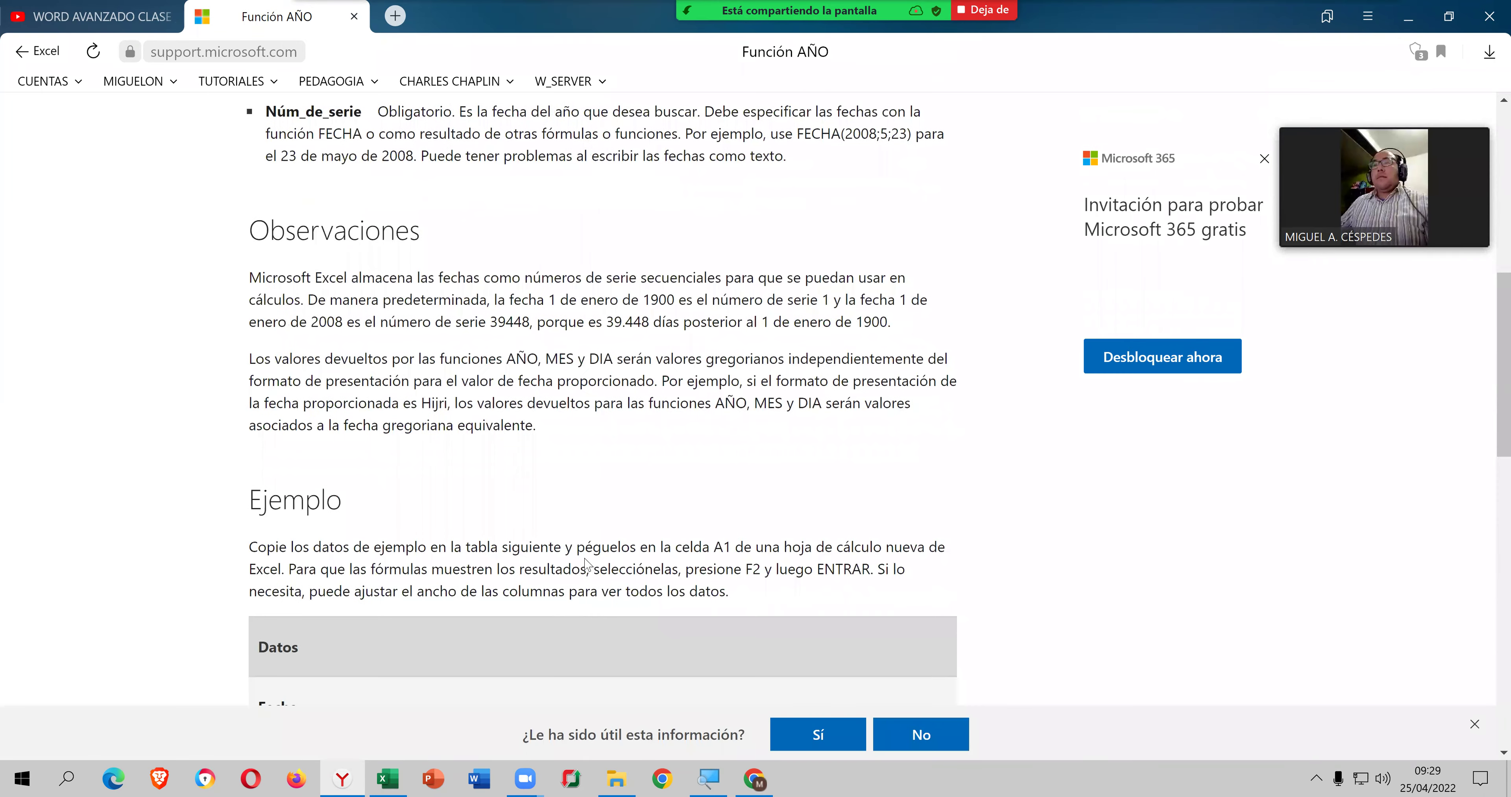
{"action": "scroll", "coordinate": [587, 565], "scroll_direction": "down", "scroll_amount": 5}
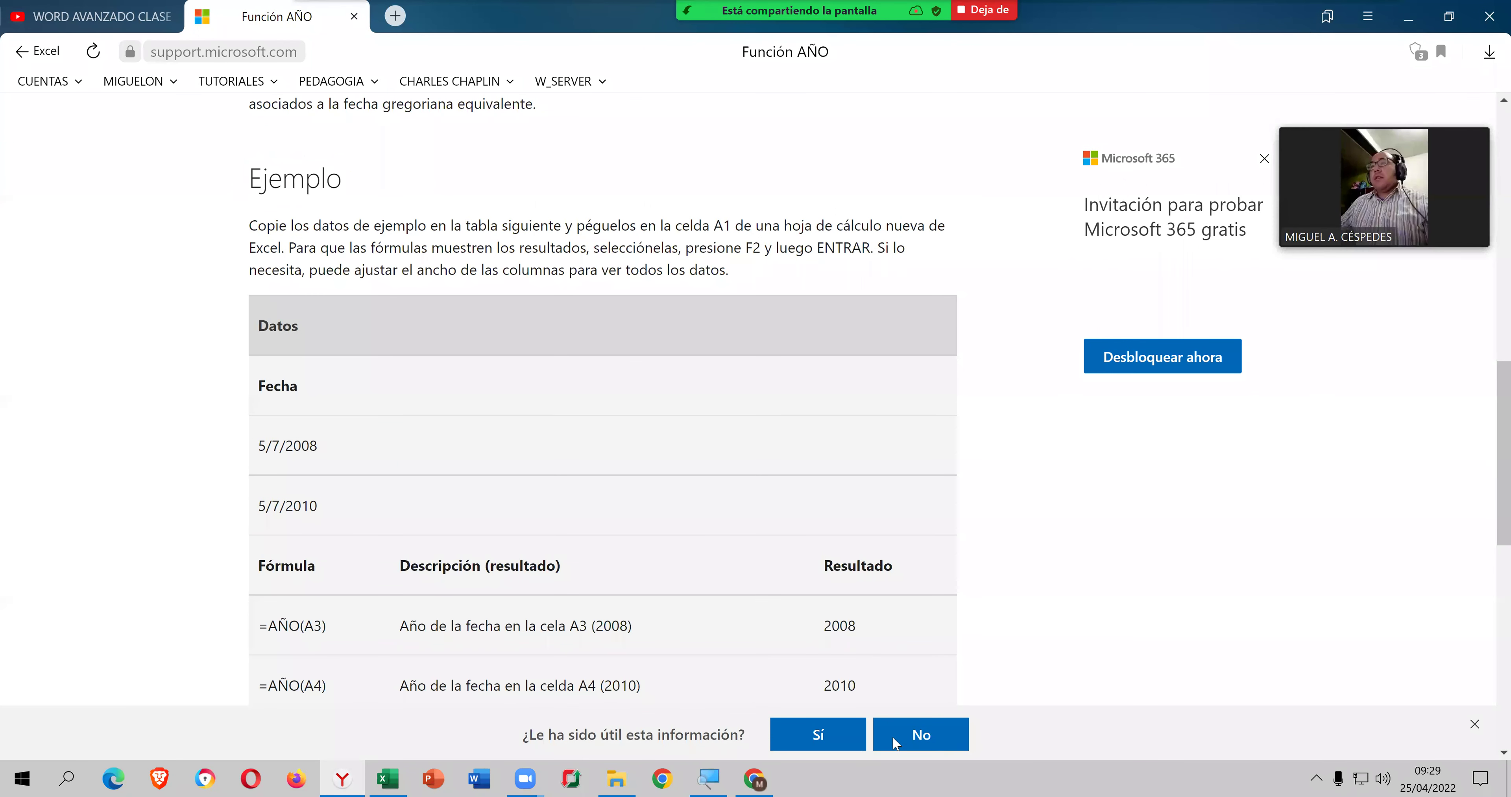
{"action": "left_click", "coordinate": [912, 733]}
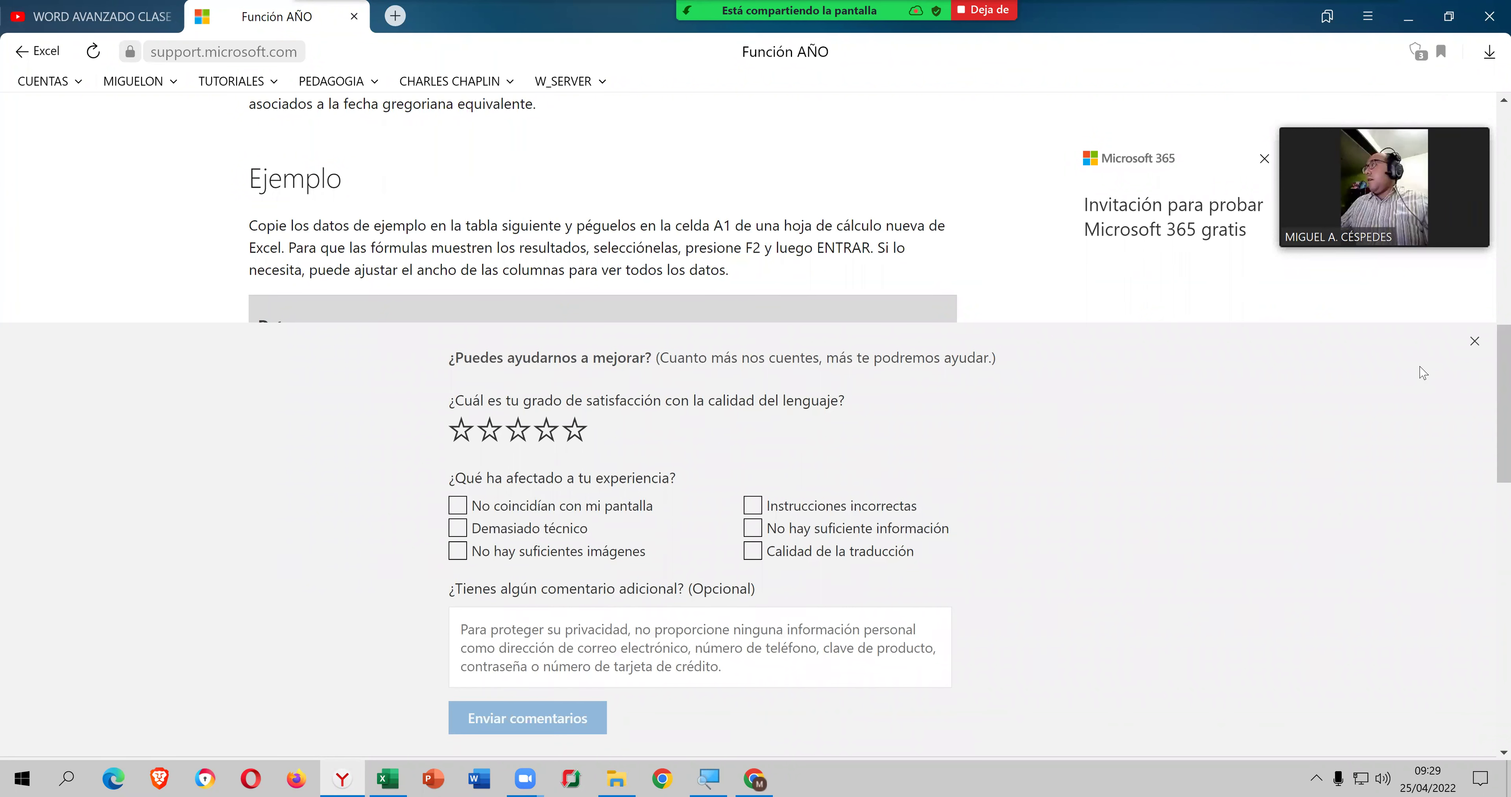
{"action": "left_click", "coordinate": [1473, 341]}
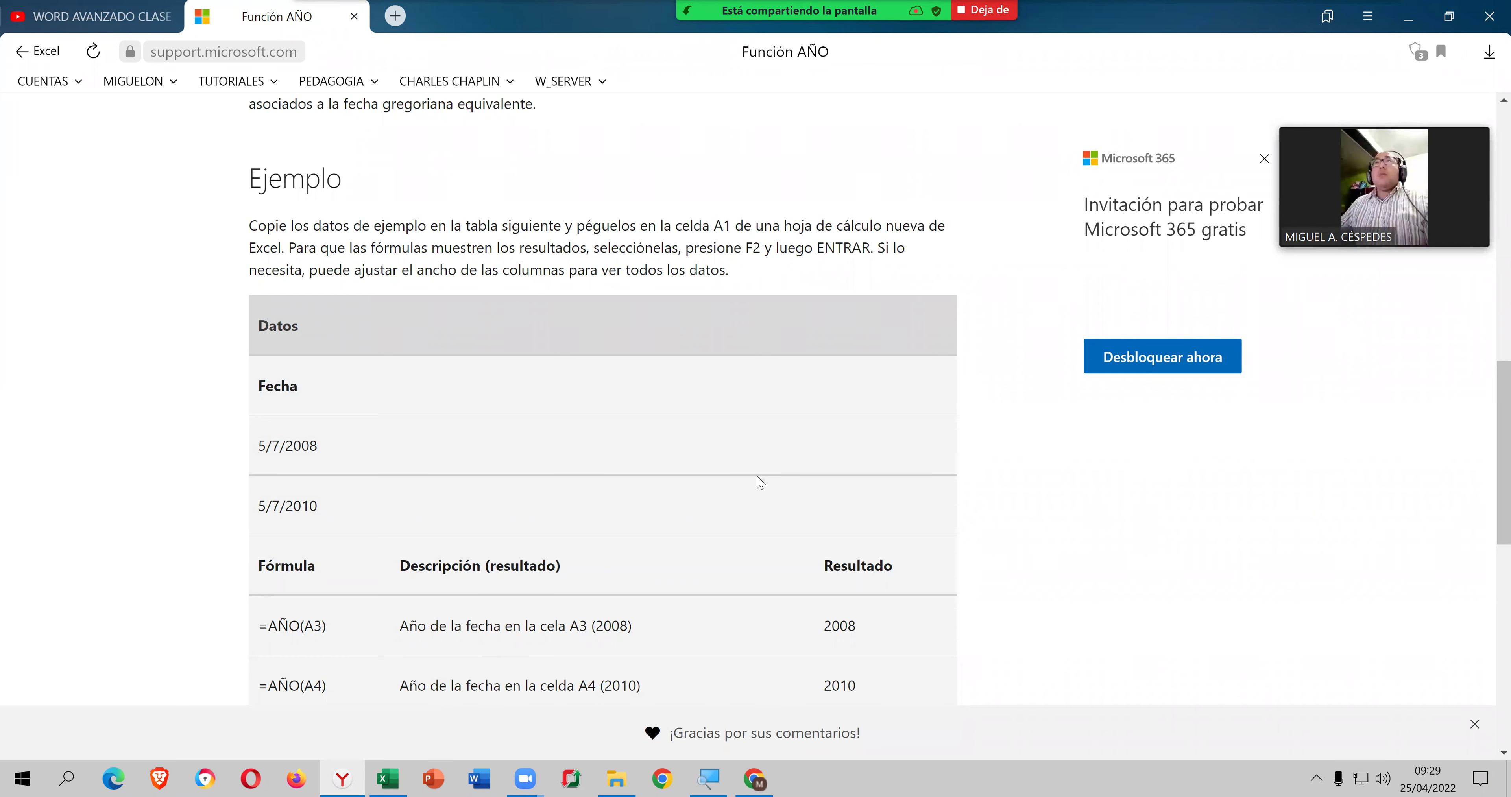
{"action": "scroll", "coordinate": [648, 444], "scroll_direction": "down", "scroll_amount": 1}
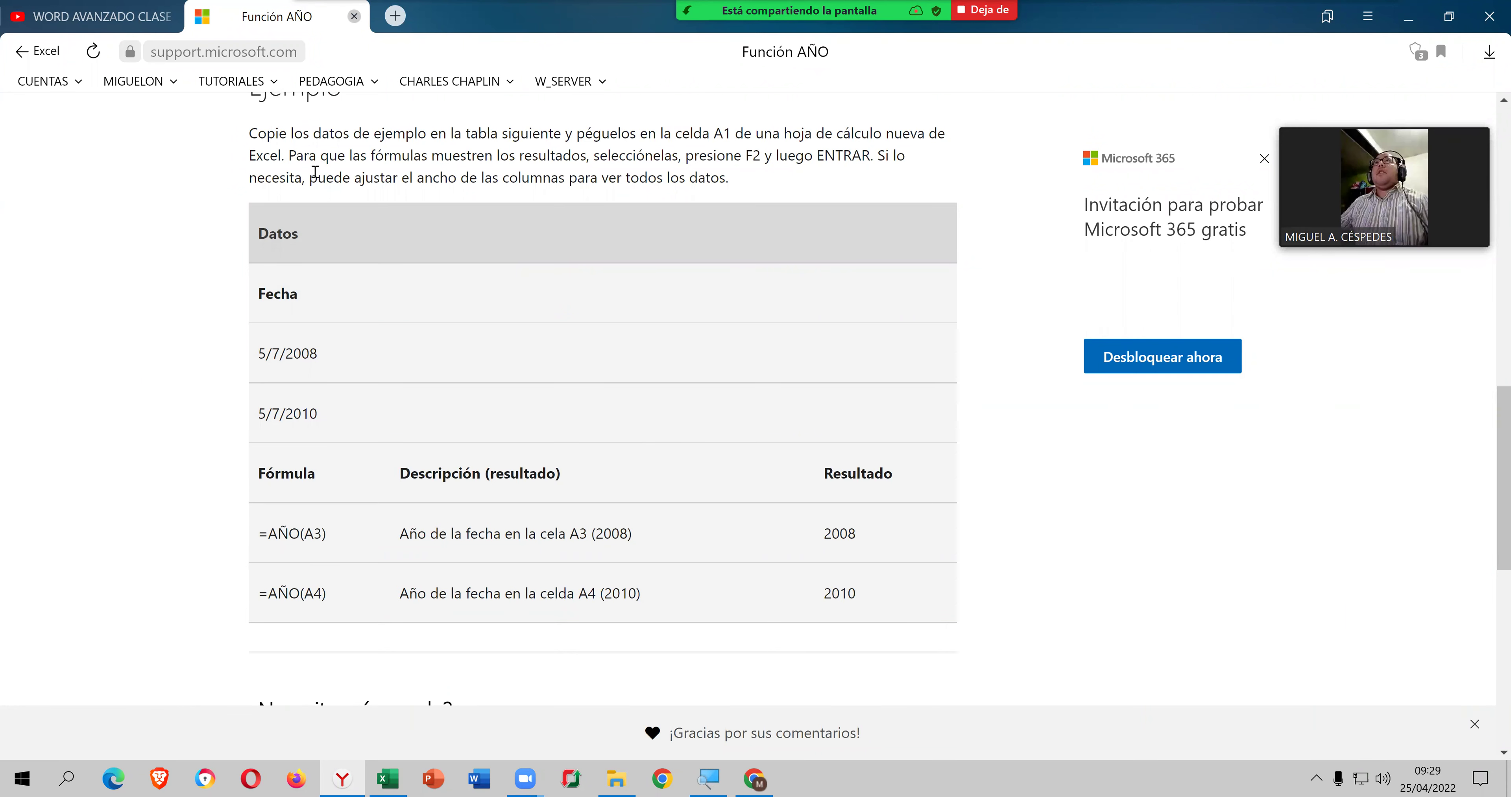
{"action": "middle_click", "coordinate": [231, 21]}
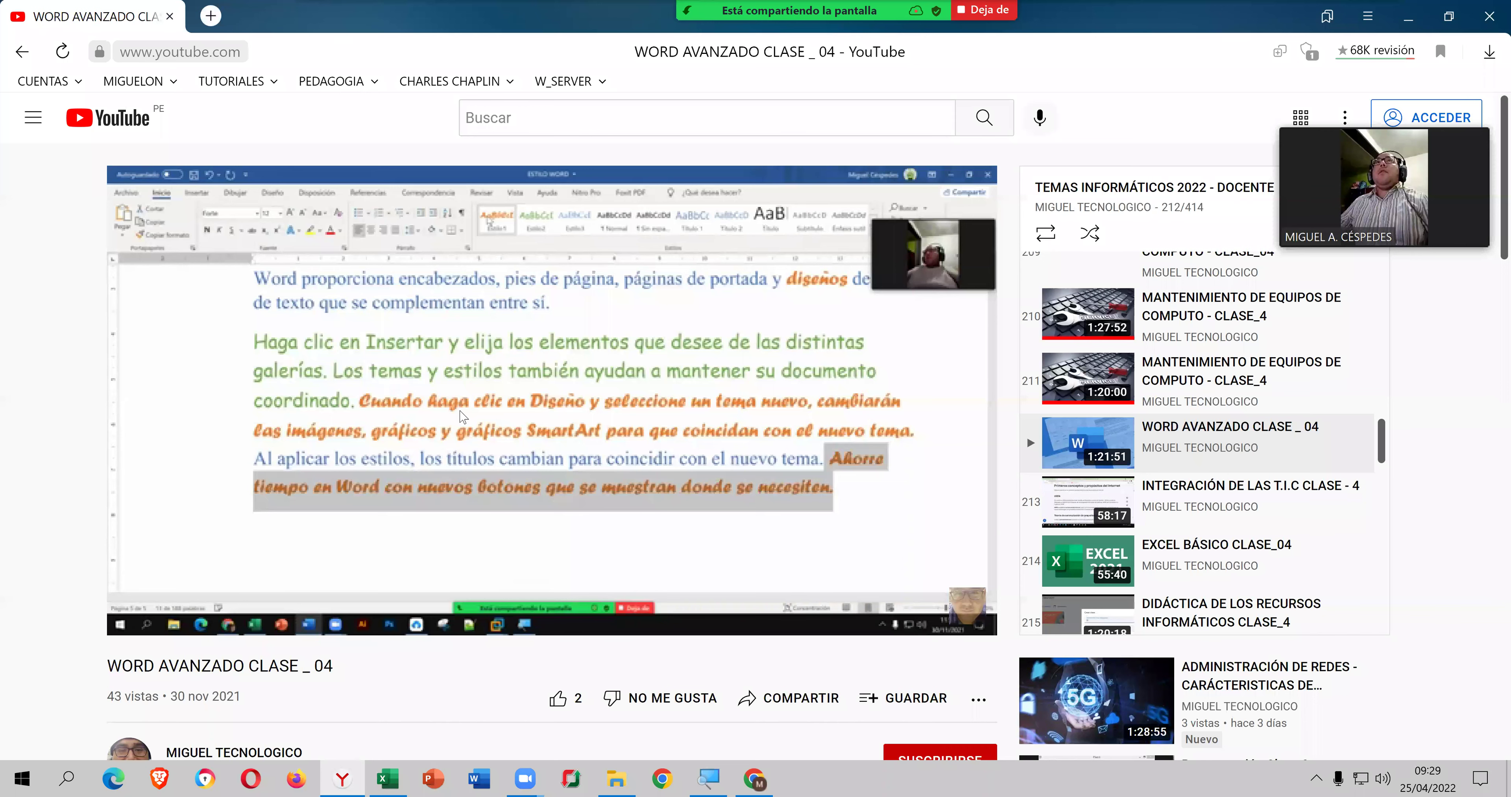
{"action": "key", "text": "alt+Tab"}
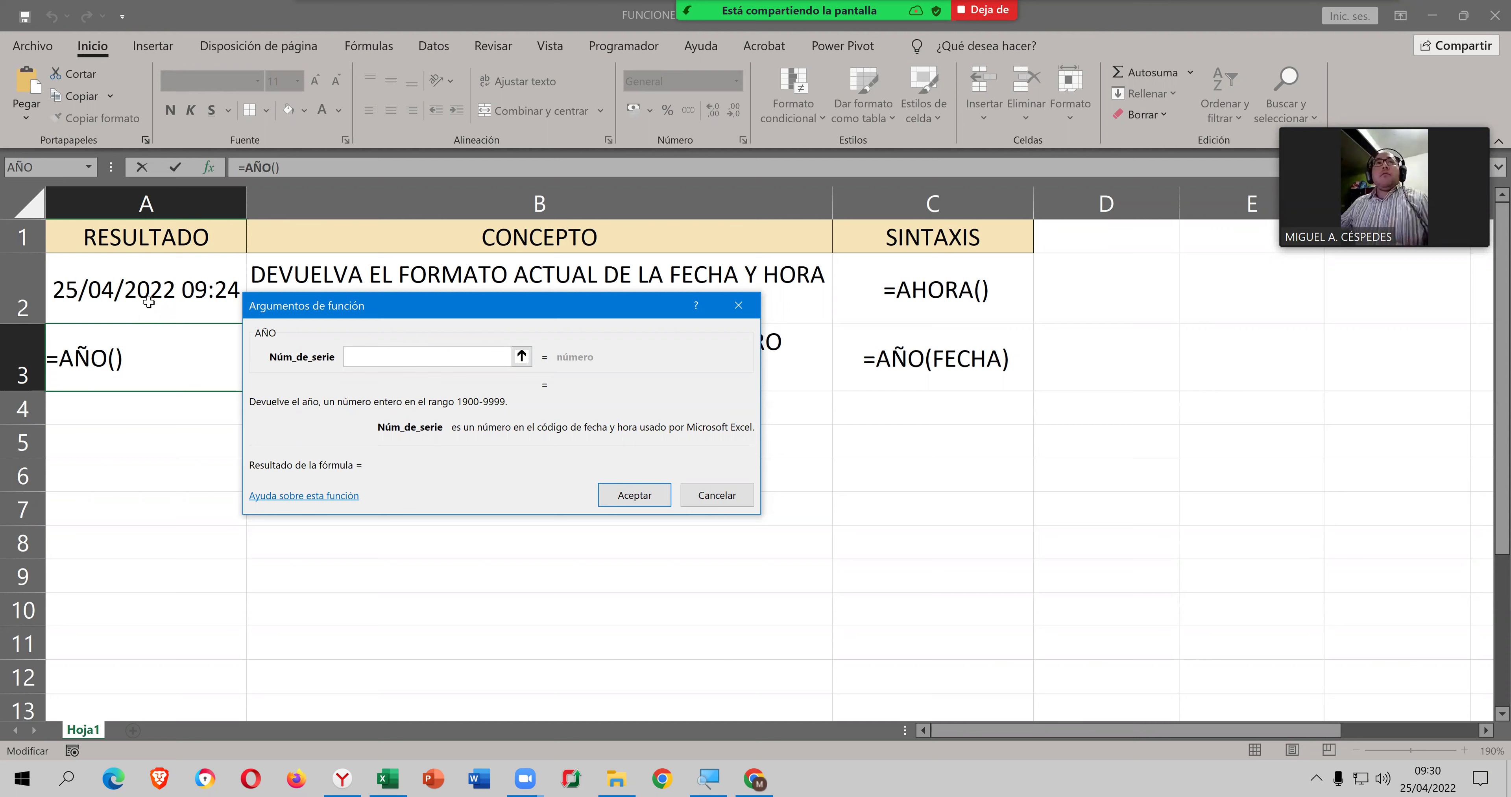
Step: Set Núm_de_serie to A2 so A3 becomes =AÑO(A2) showing 2022
{"action": "left_click", "coordinate": [148, 302]}
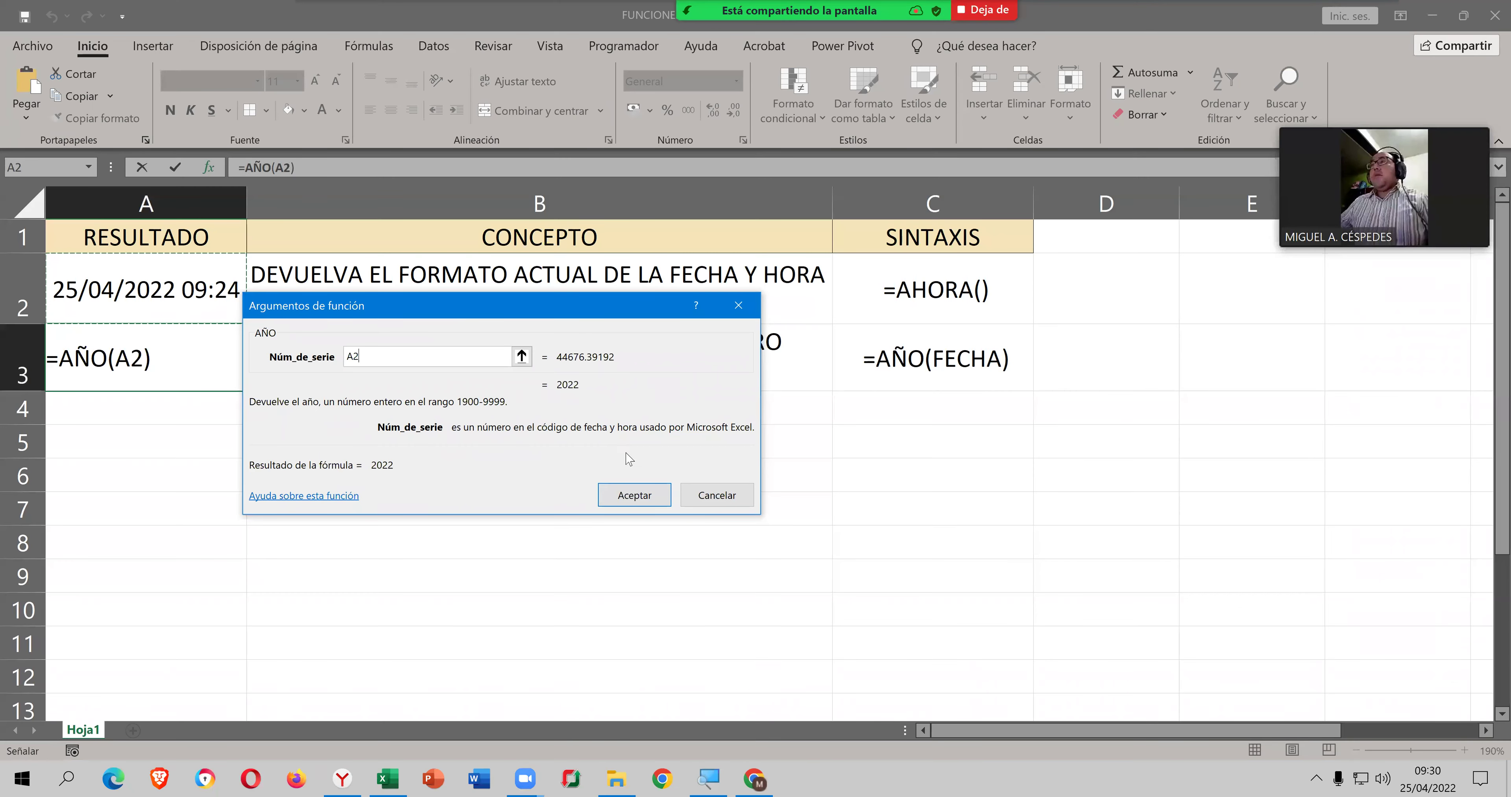
{"action": "left_click", "coordinate": [639, 490]}
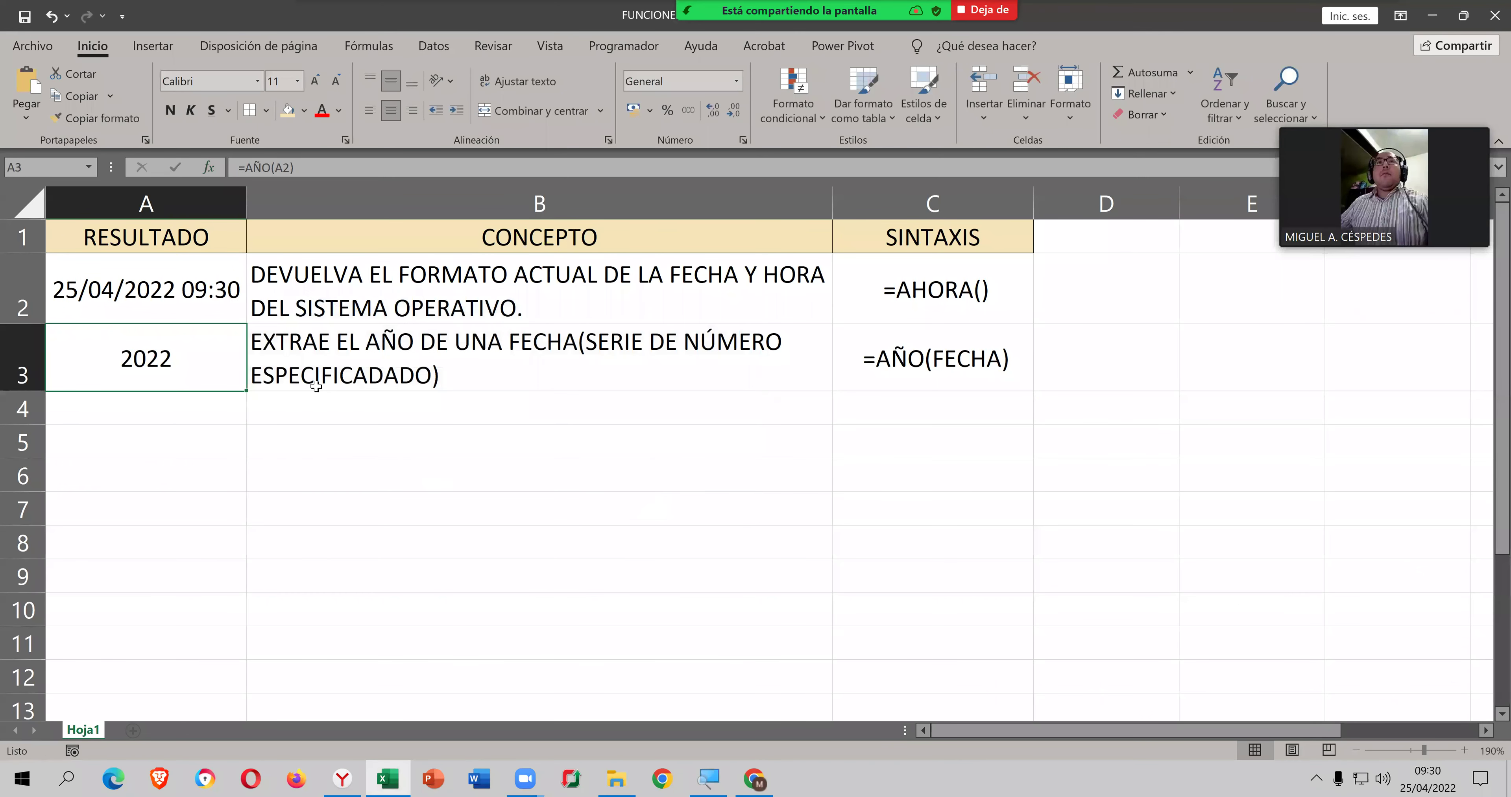
{"action": "left_click", "coordinate": [206, 299]}
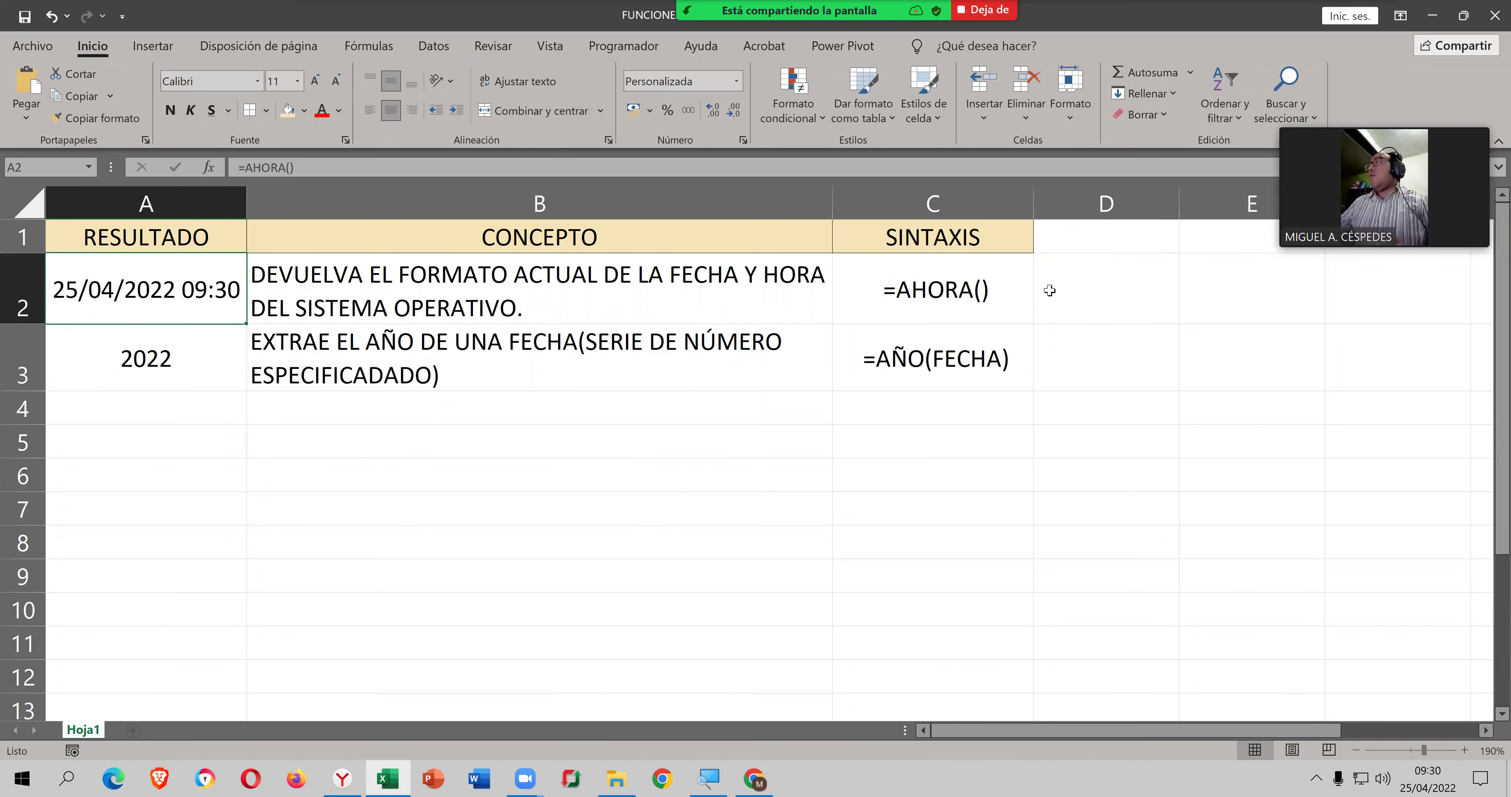
Step: Enter the test date 25/04/2022 in cell D1
{"action": "left_click", "coordinate": [1095, 243]}
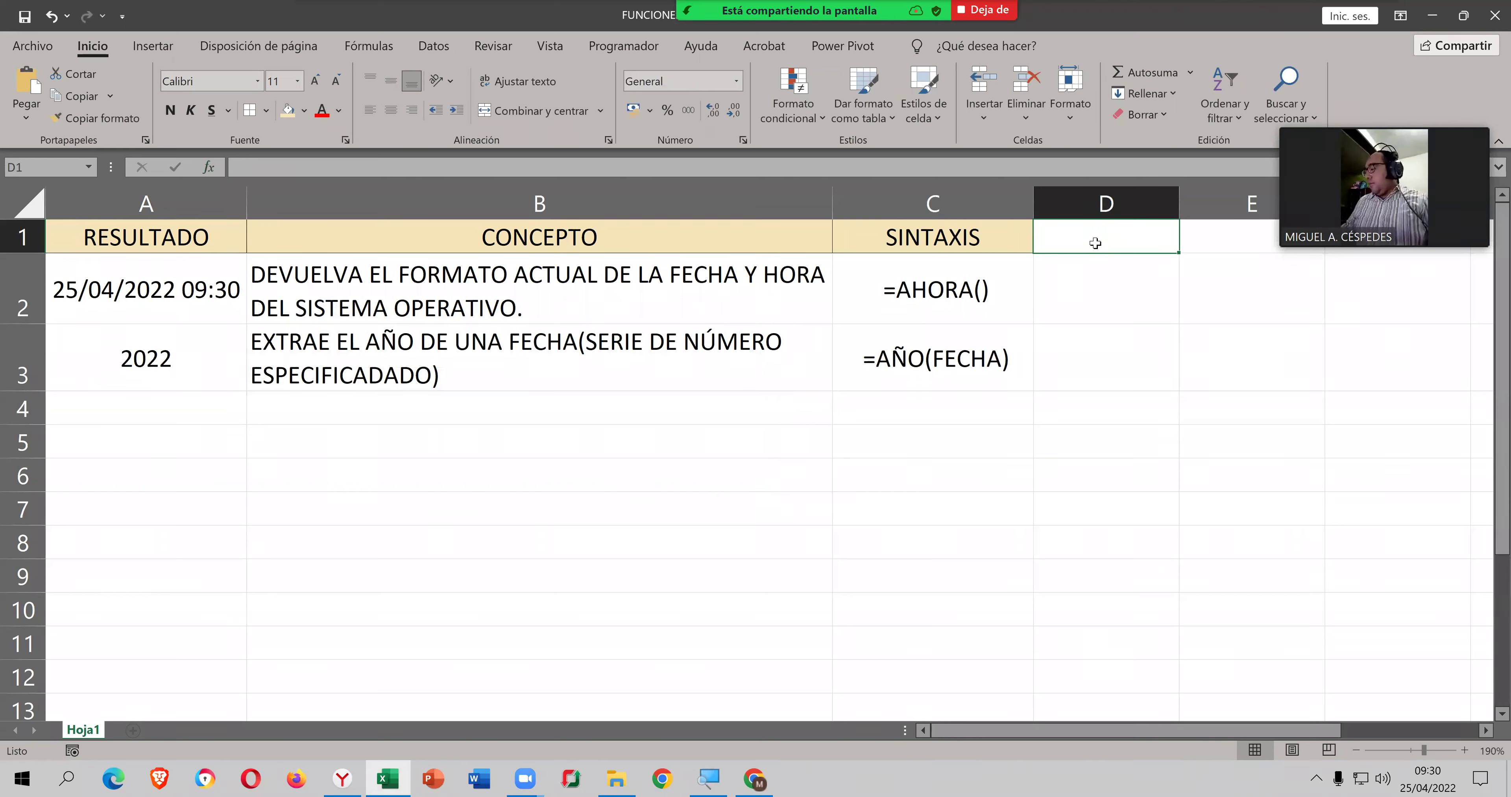
{"action": "type", "text": "22/"}
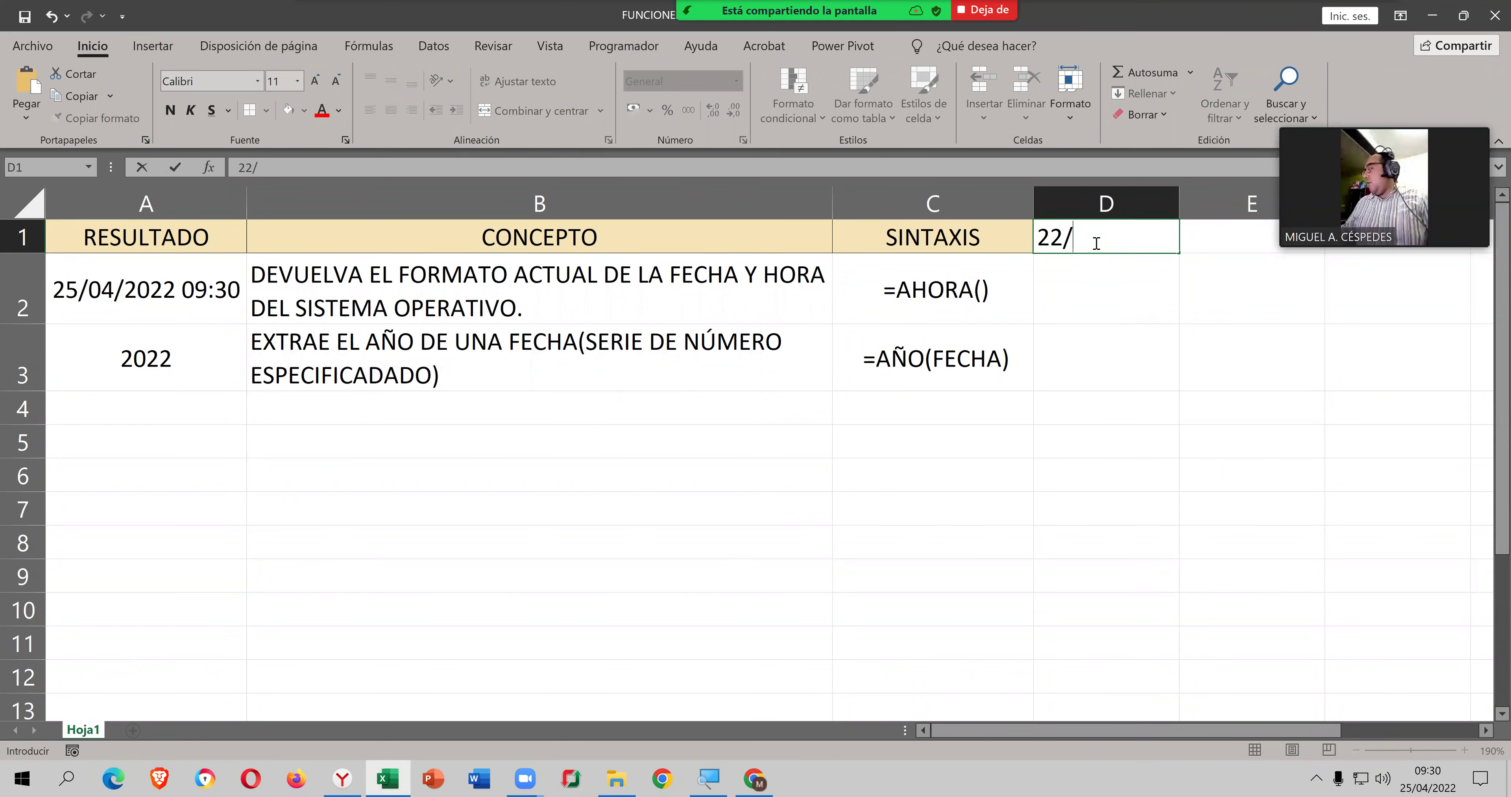
{"action": "key", "text": "BackSpace"}
{"action": "key", "text": "BackSpace"}
{"action": "type", "text": "5/4/22"}
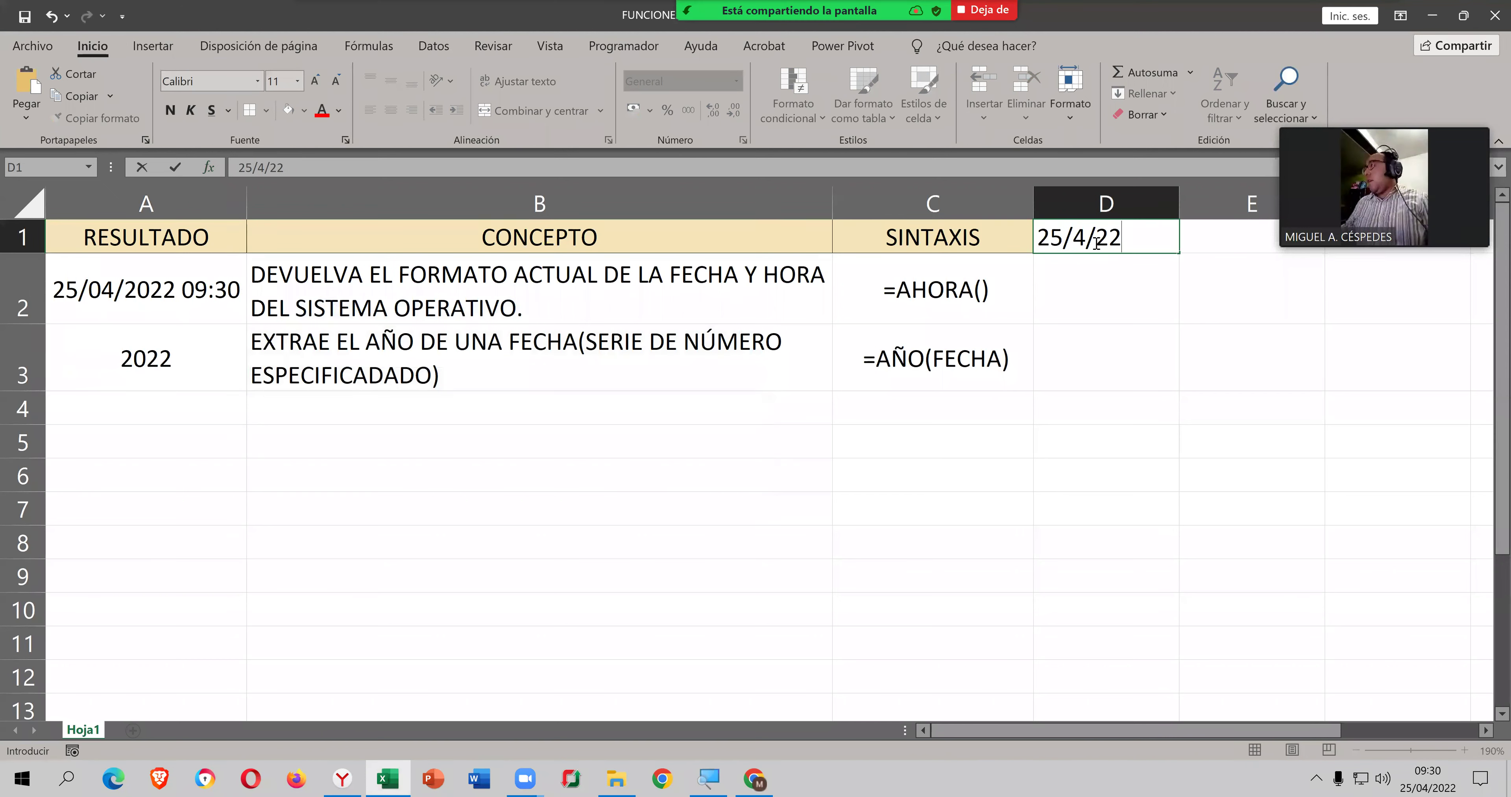
{"action": "key", "text": "Return"}
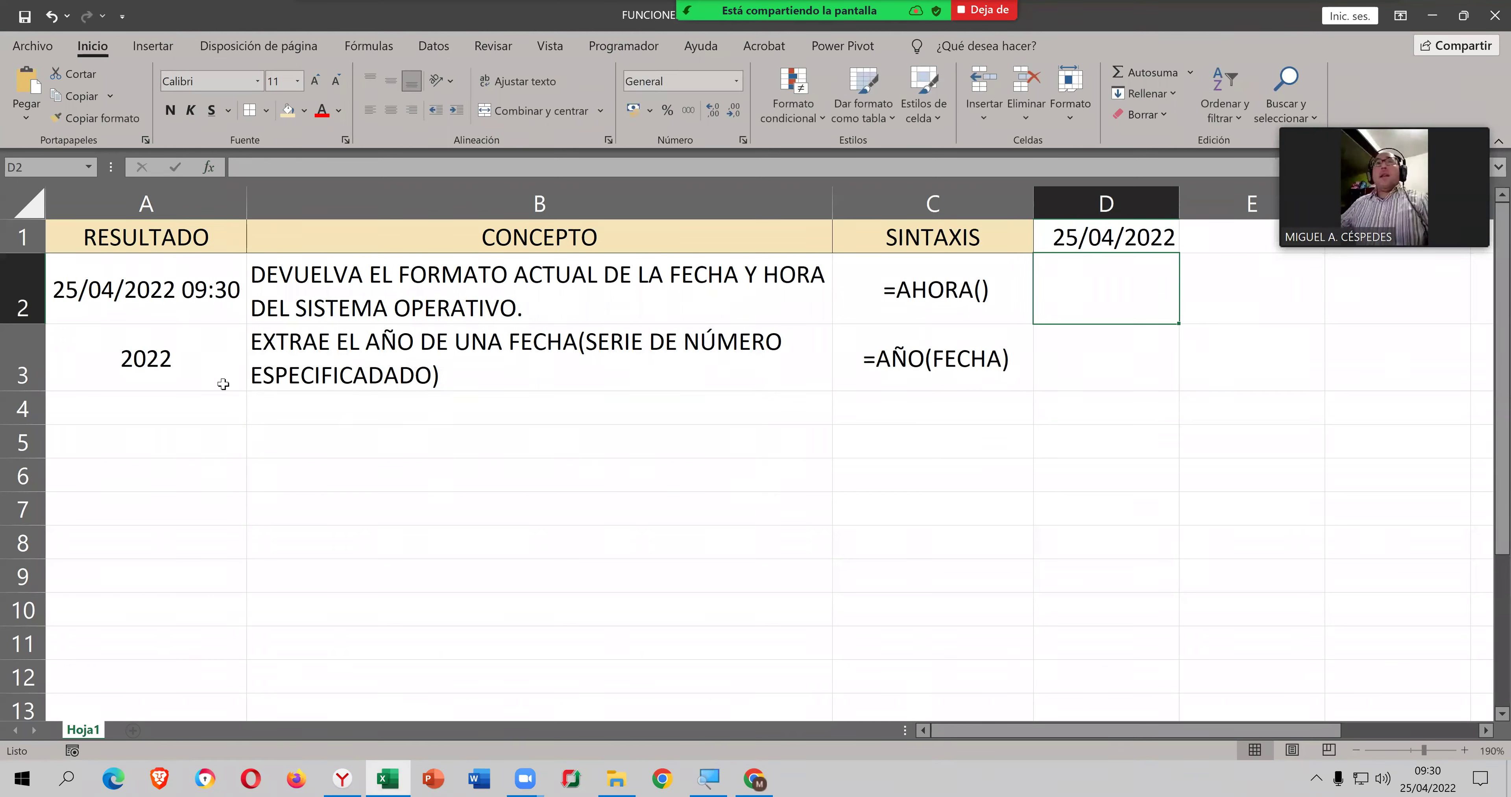
Step: Change A3's formula to =AÑO(D1), then clear the date from D1
{"action": "double_click", "coordinate": [223, 384]}
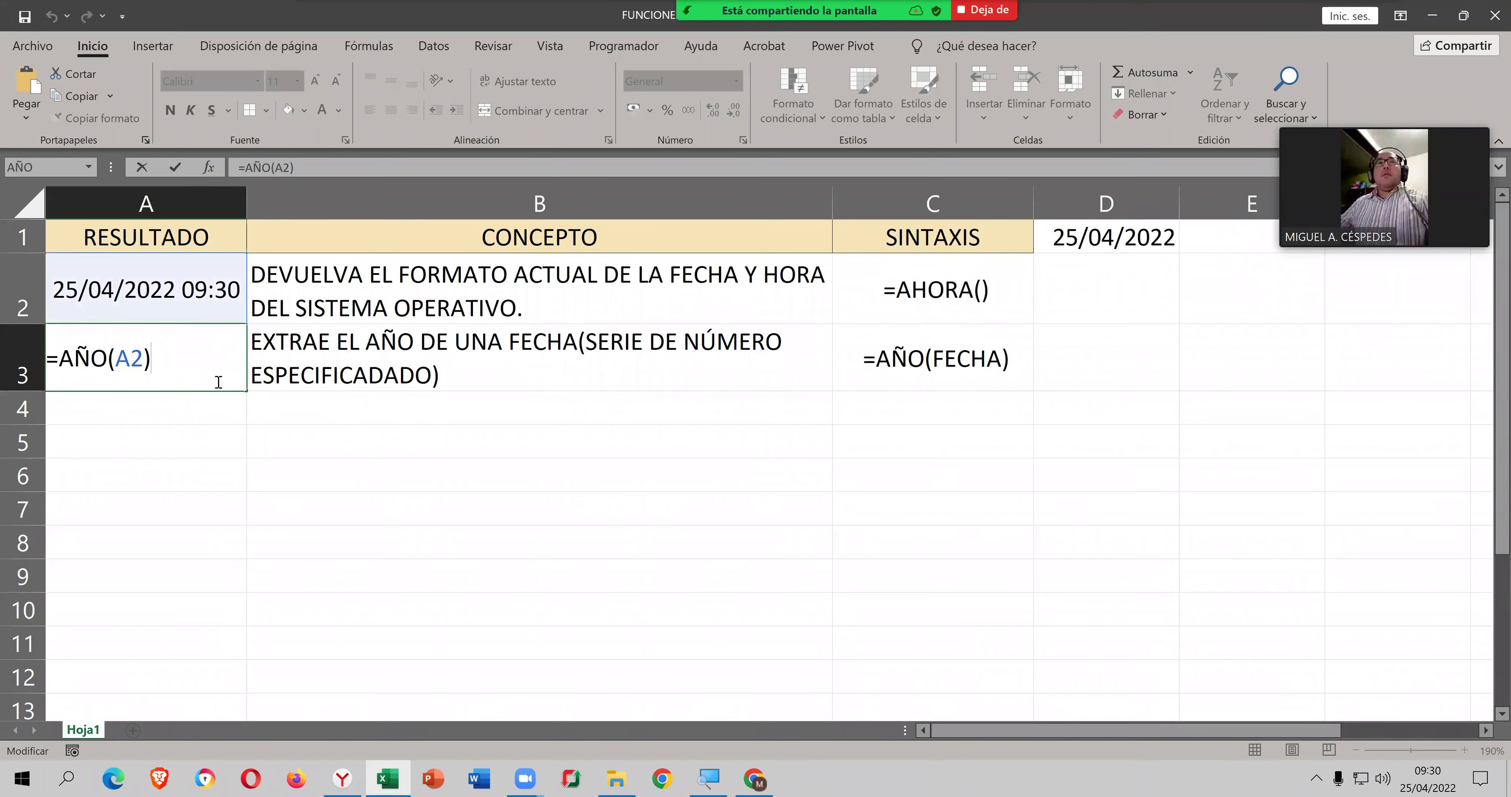
{"action": "key", "text": "BackSpace"}
{"action": "key", "text": "BackSpace"}
{"action": "key", "text": "BackSpace"}
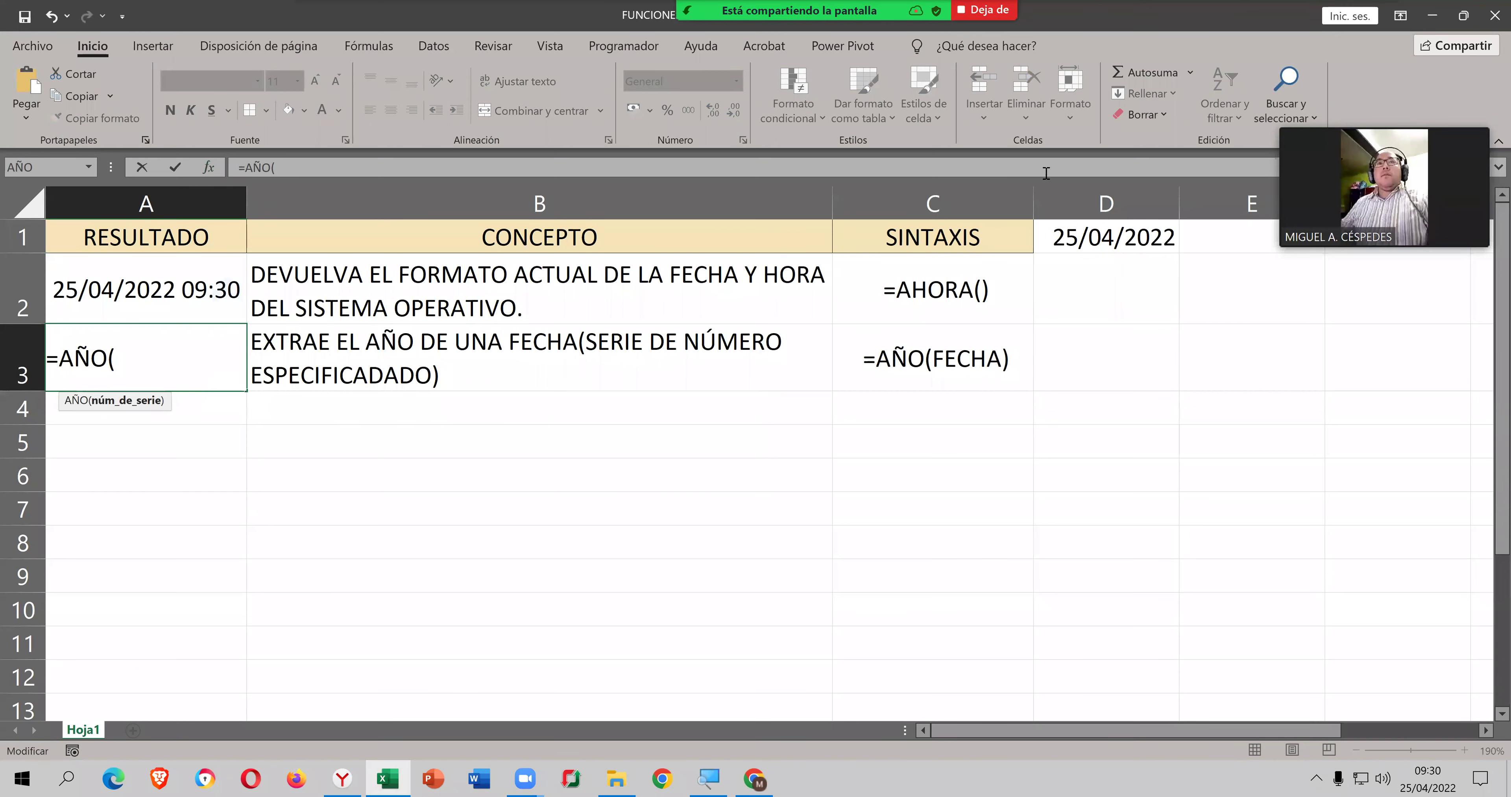
{"action": "type", "text": "D1"}
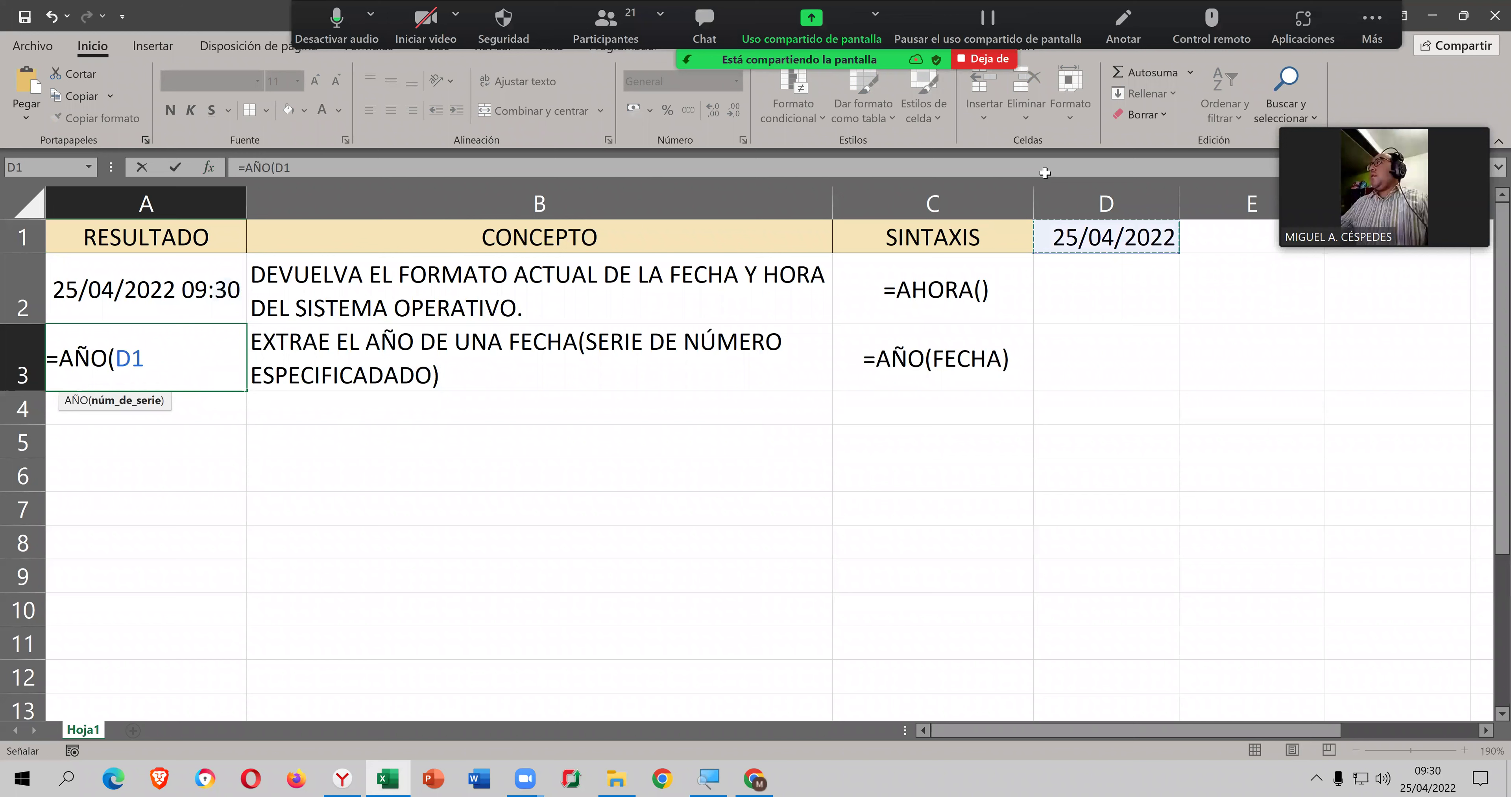
{"action": "key", "text": "Return"}
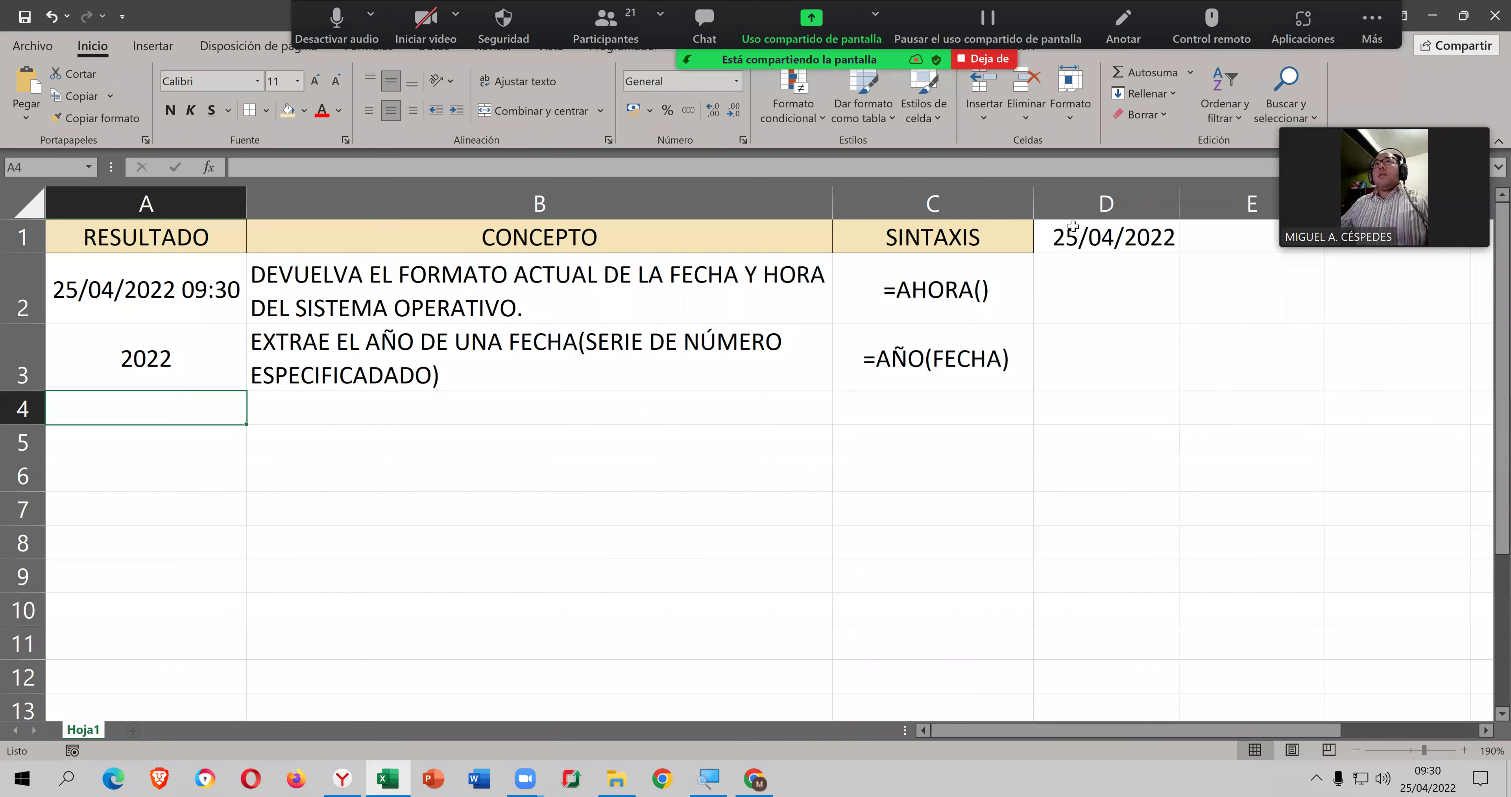
{"action": "left_click", "coordinate": [1114, 237]}
{"action": "key", "text": "Delete"}
{"action": "double_click", "coordinate": [206, 358]}
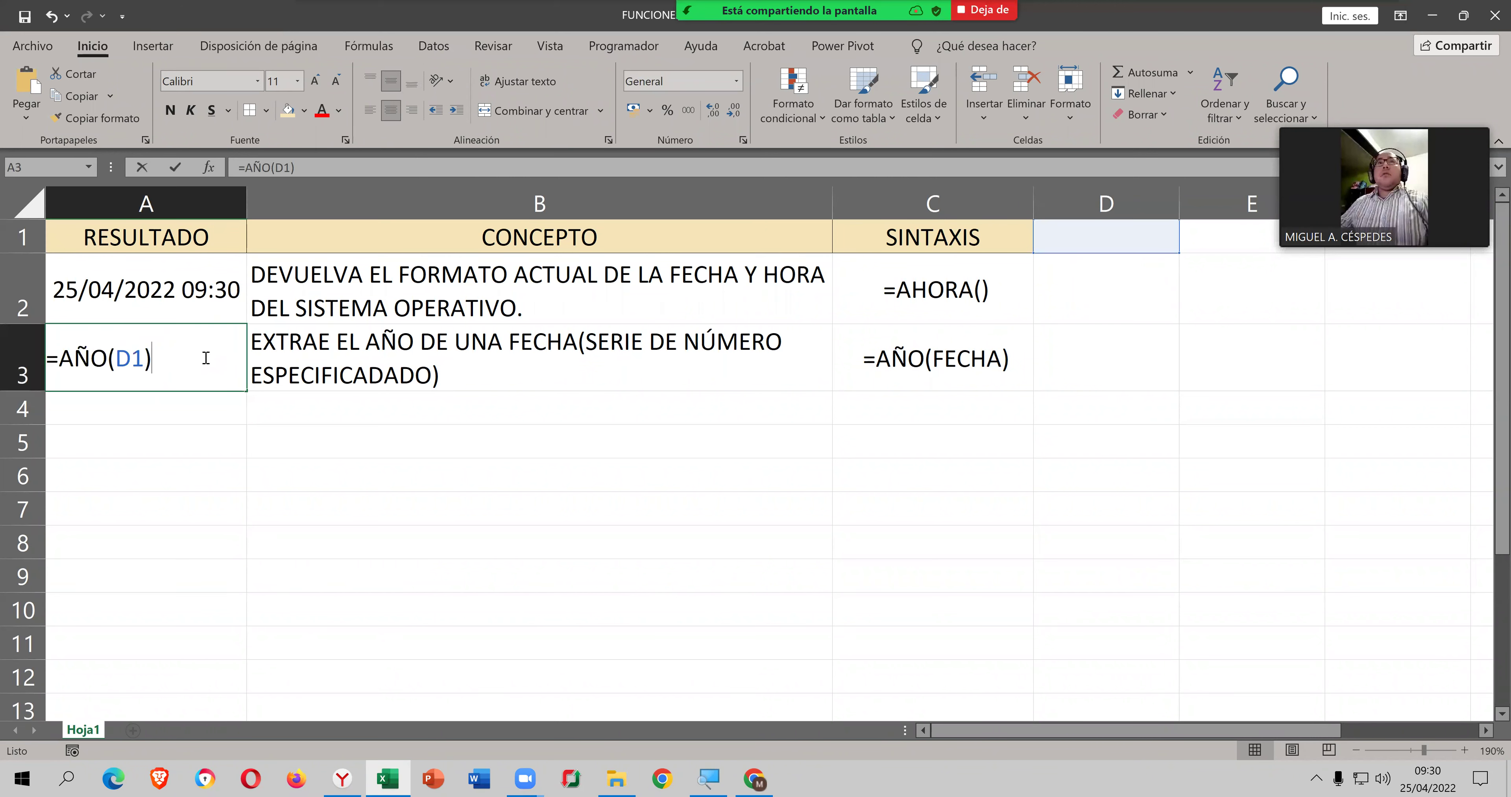
Step: Replace D1 in A3's formula with FECHA(2022,04,25) and select that nested part
{"action": "double_click", "coordinate": [130, 358]}
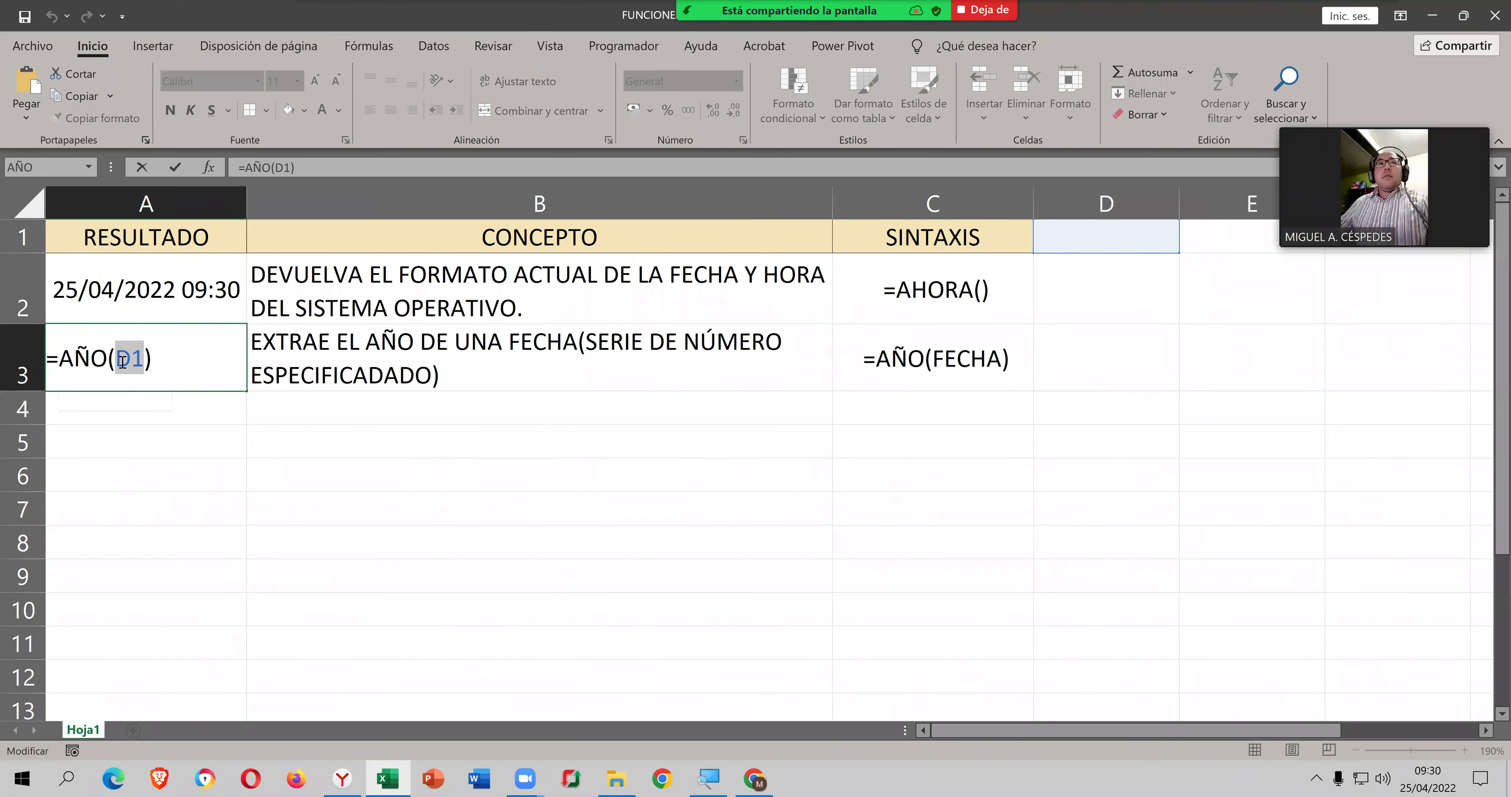
{"action": "key", "text": "BackSpace"}
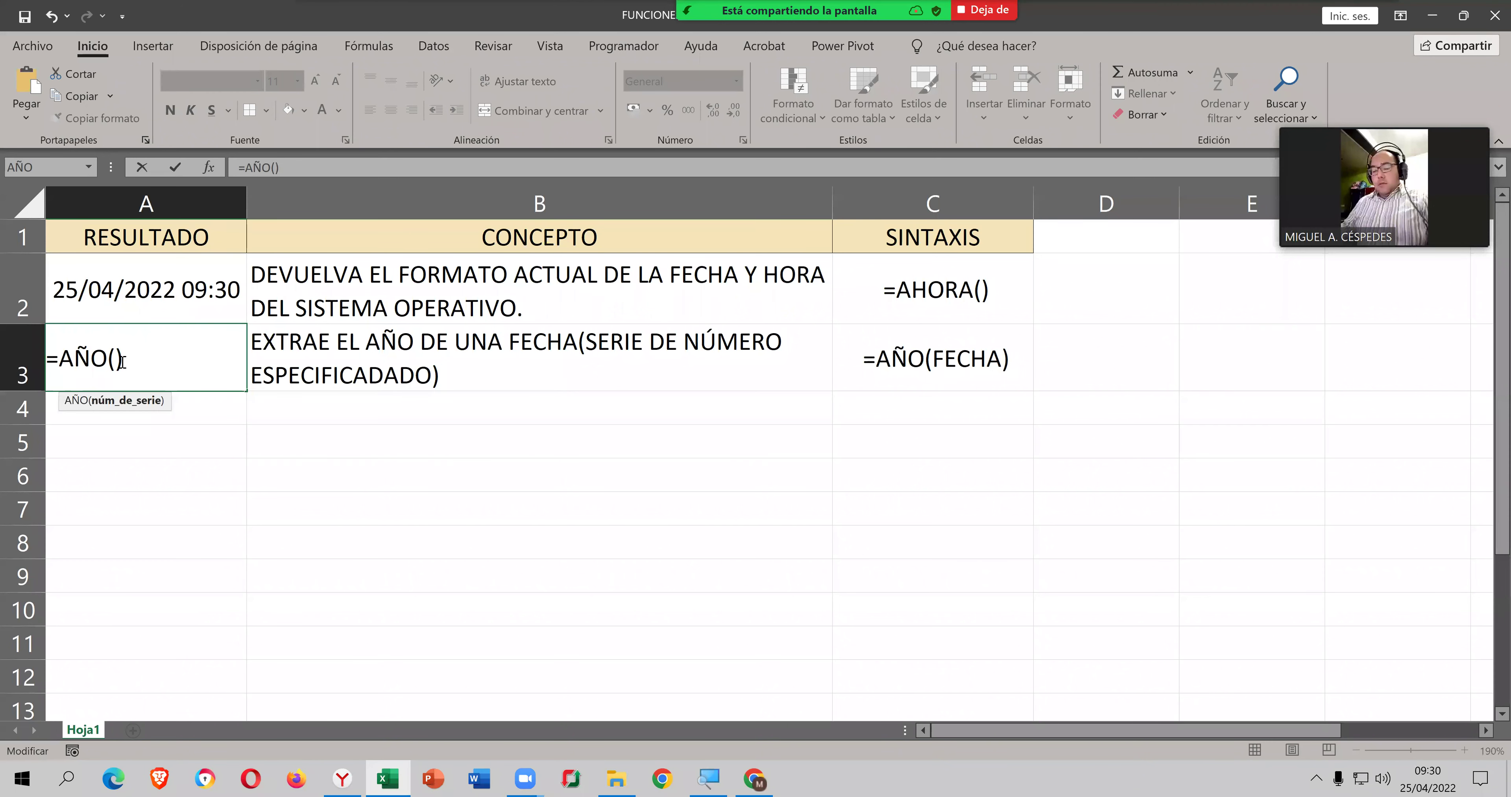
{"action": "type", "text": "FE"}
{"action": "key", "text": "Tab"}
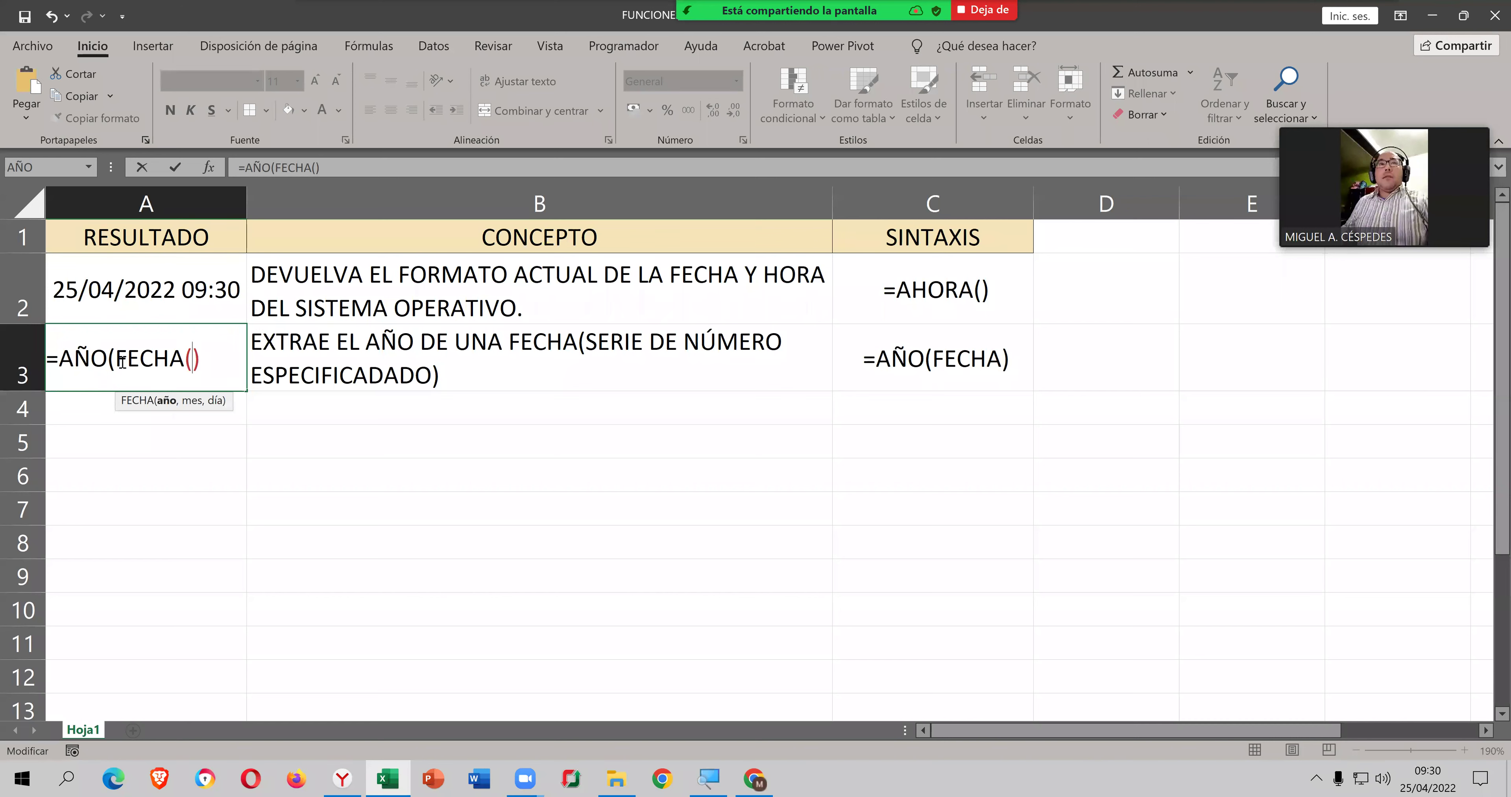
{"action": "type", "text": "20"}
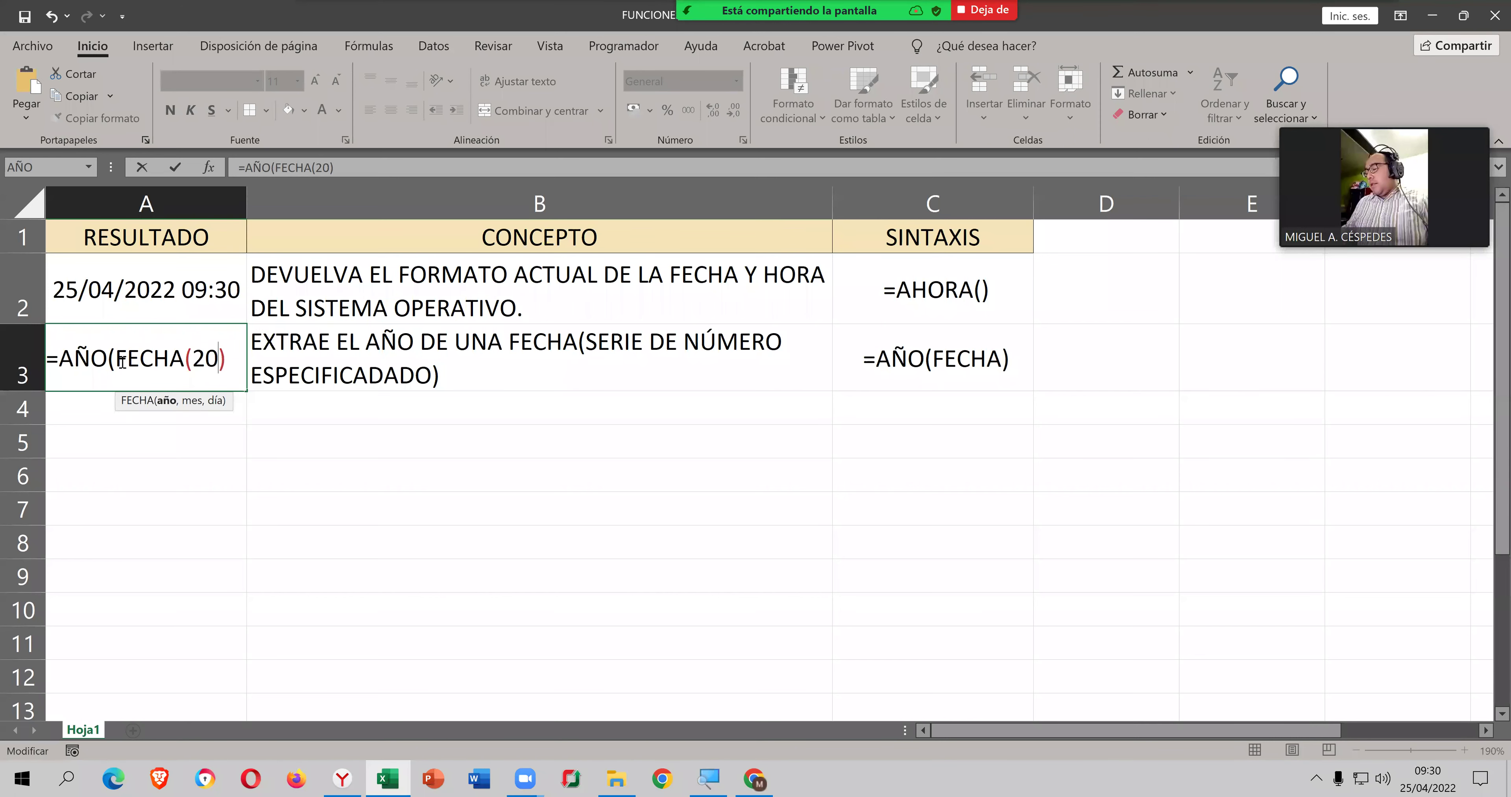
{"action": "type", "text": "22,04"}
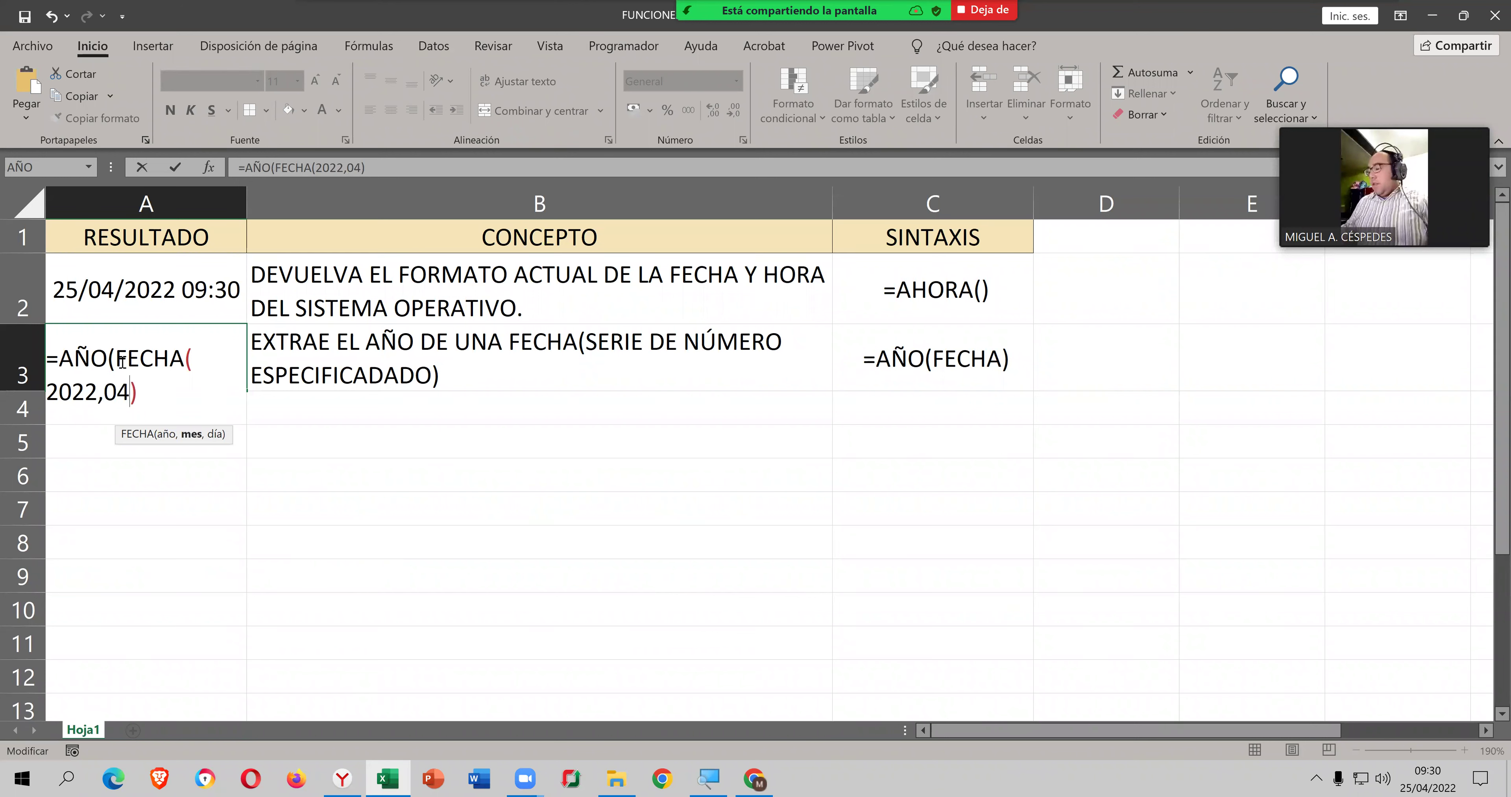
{"action": "type", "text": ",25)"}
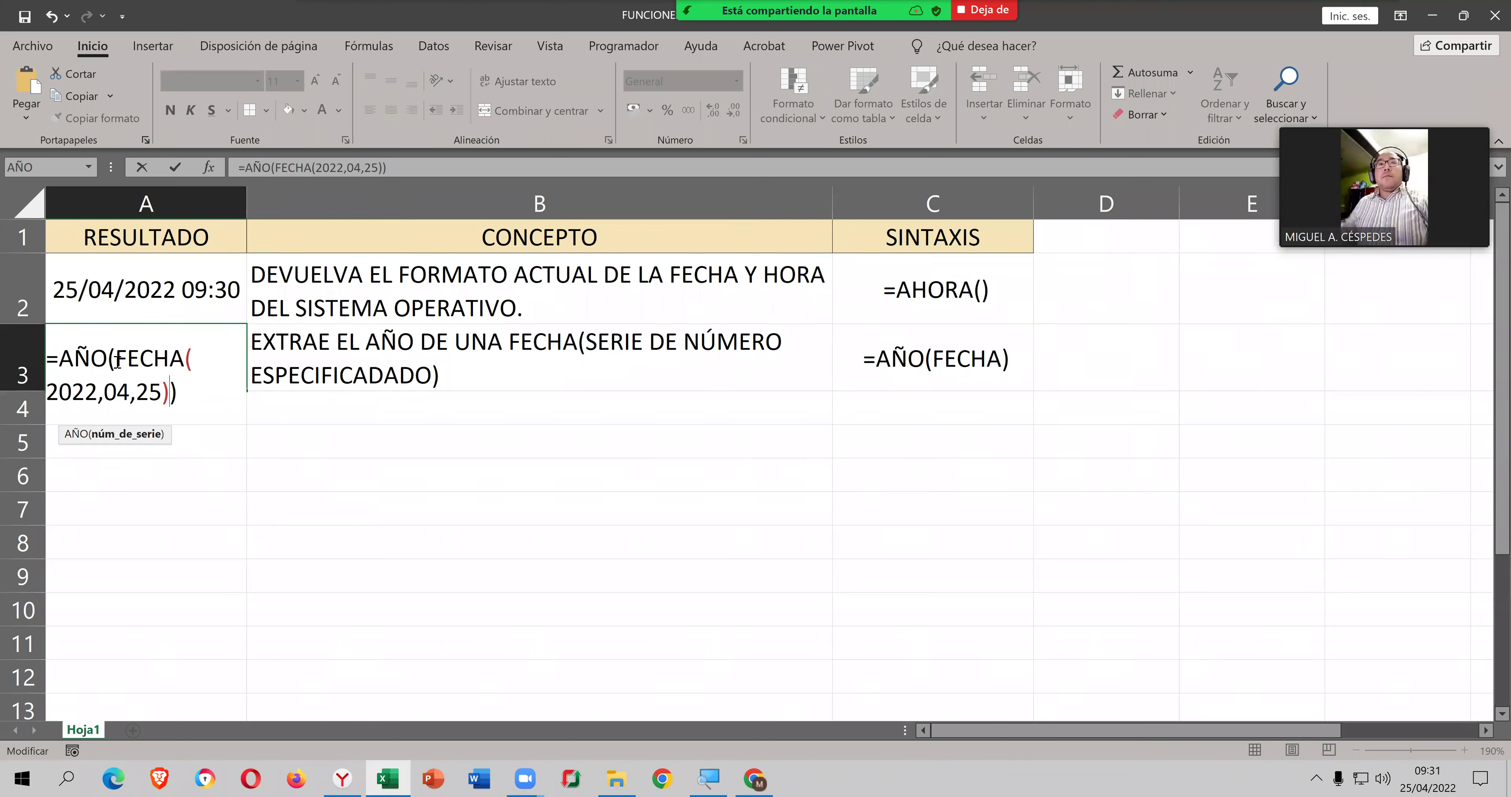
{"action": "left_click", "coordinate": [217, 398]}
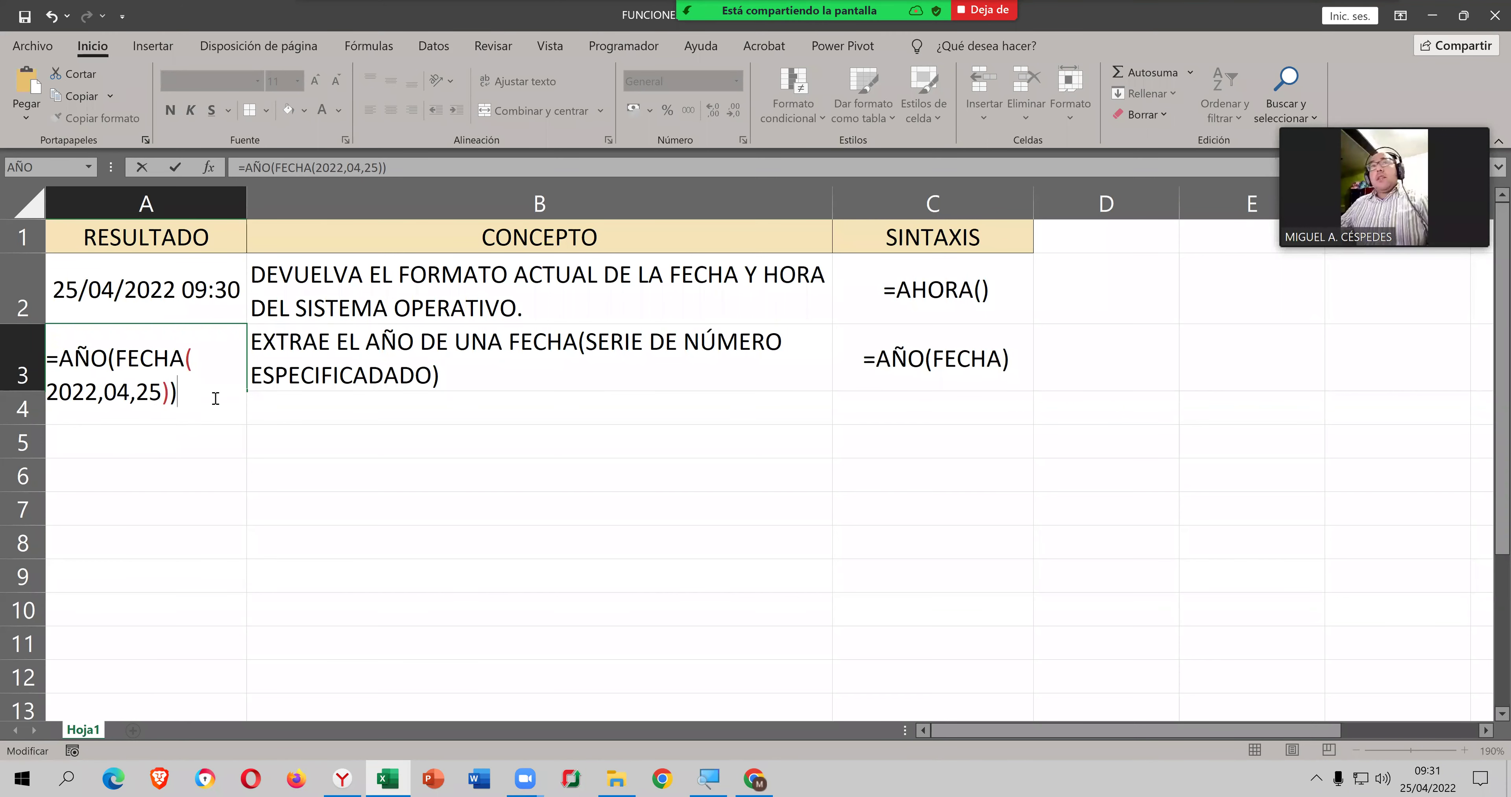
{"action": "left_click_drag", "start_coordinate": [179, 391], "coordinate": [118, 356]}
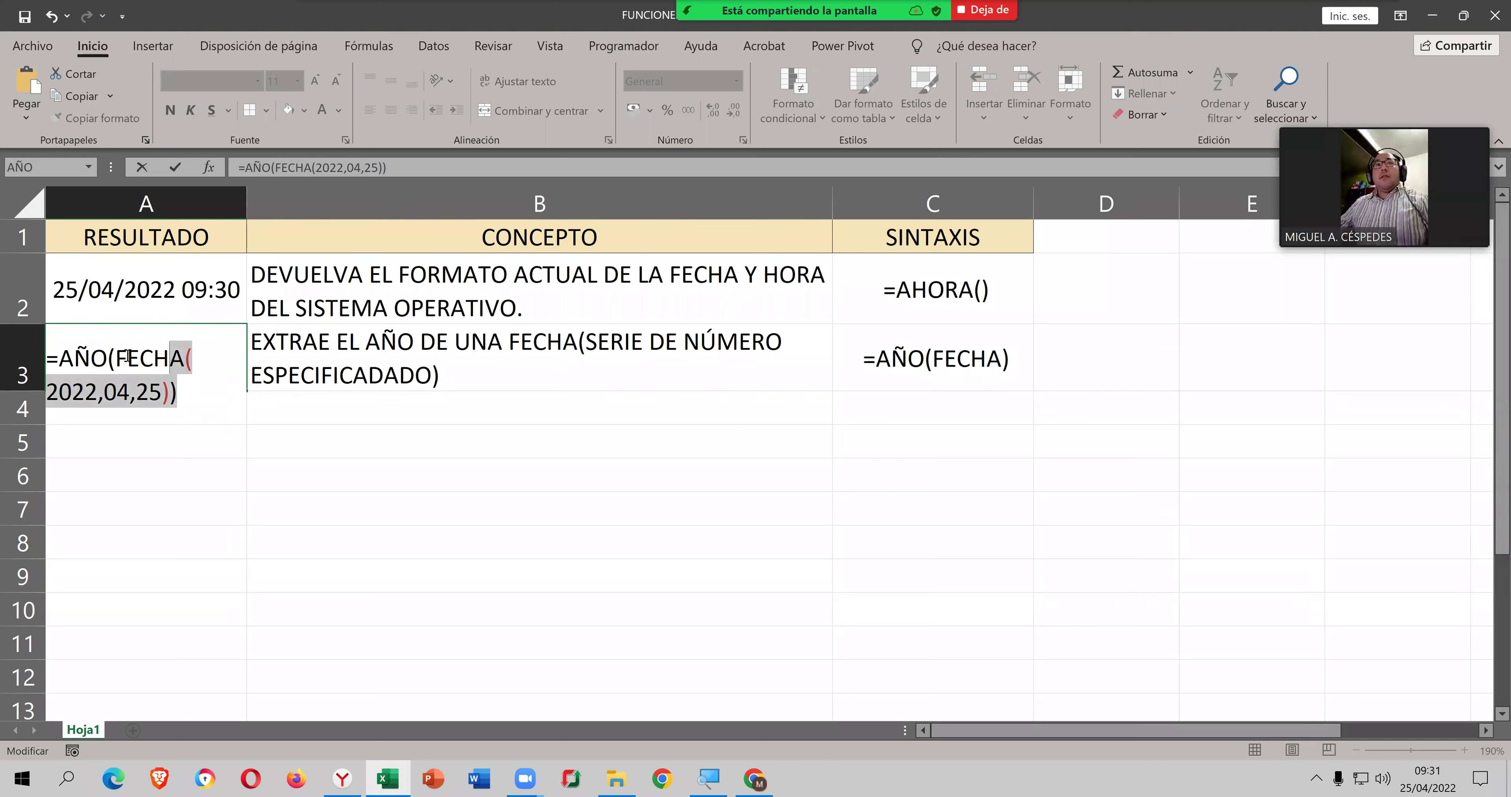
Step: Finish A3 as =AÑO(A2) so it shows the year 2022
{"action": "key", "text": "BackSpace"}
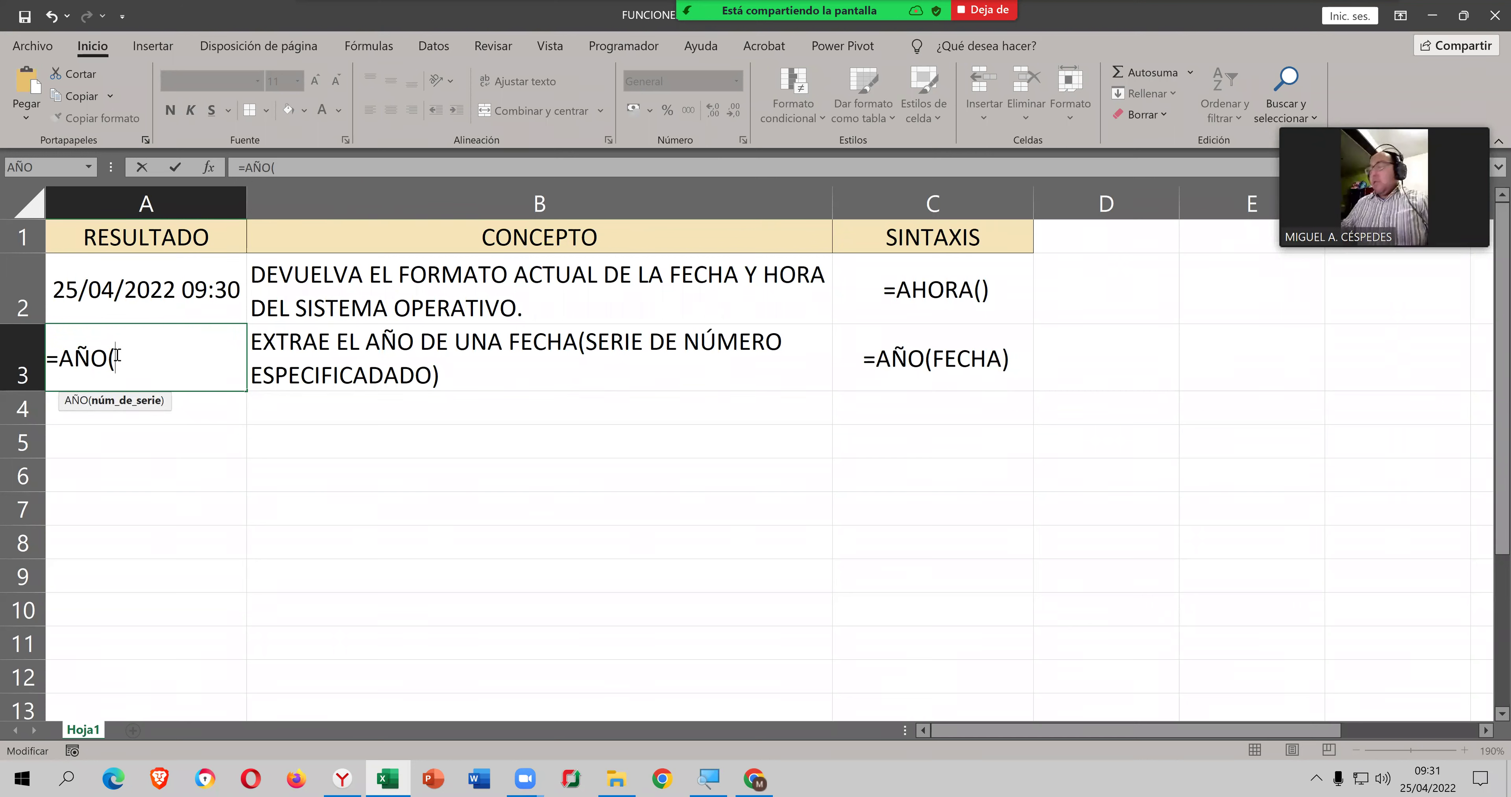
{"action": "left_click", "coordinate": [171, 289]}
{"action": "type", "text": ")"}
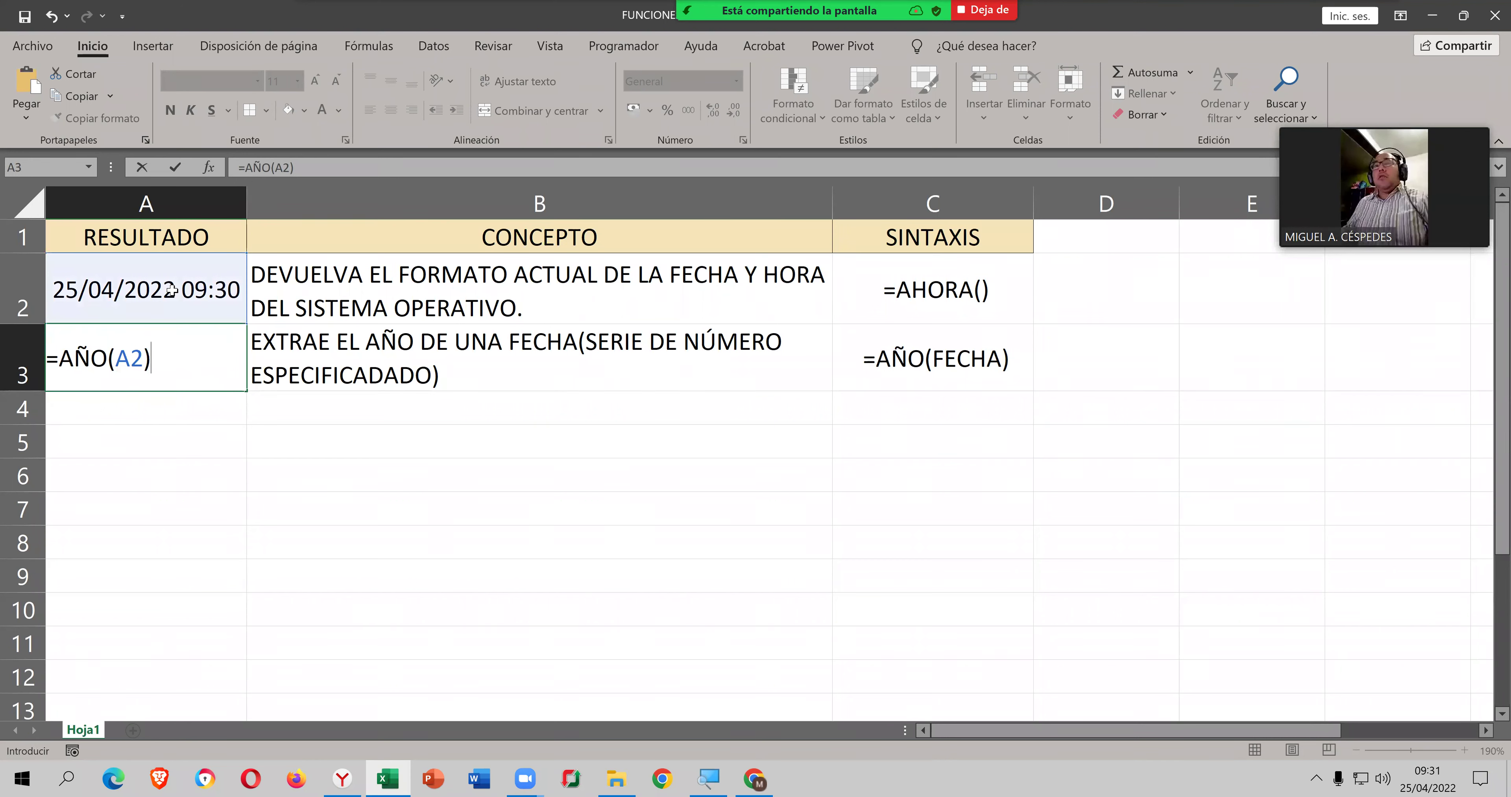
{"action": "key", "text": "Return"}
Step: Change A3's argument to the text in B2, making it =AÑO(B2)
{"action": "key", "text": "Up"}
{"action": "key", "text": "F2"}
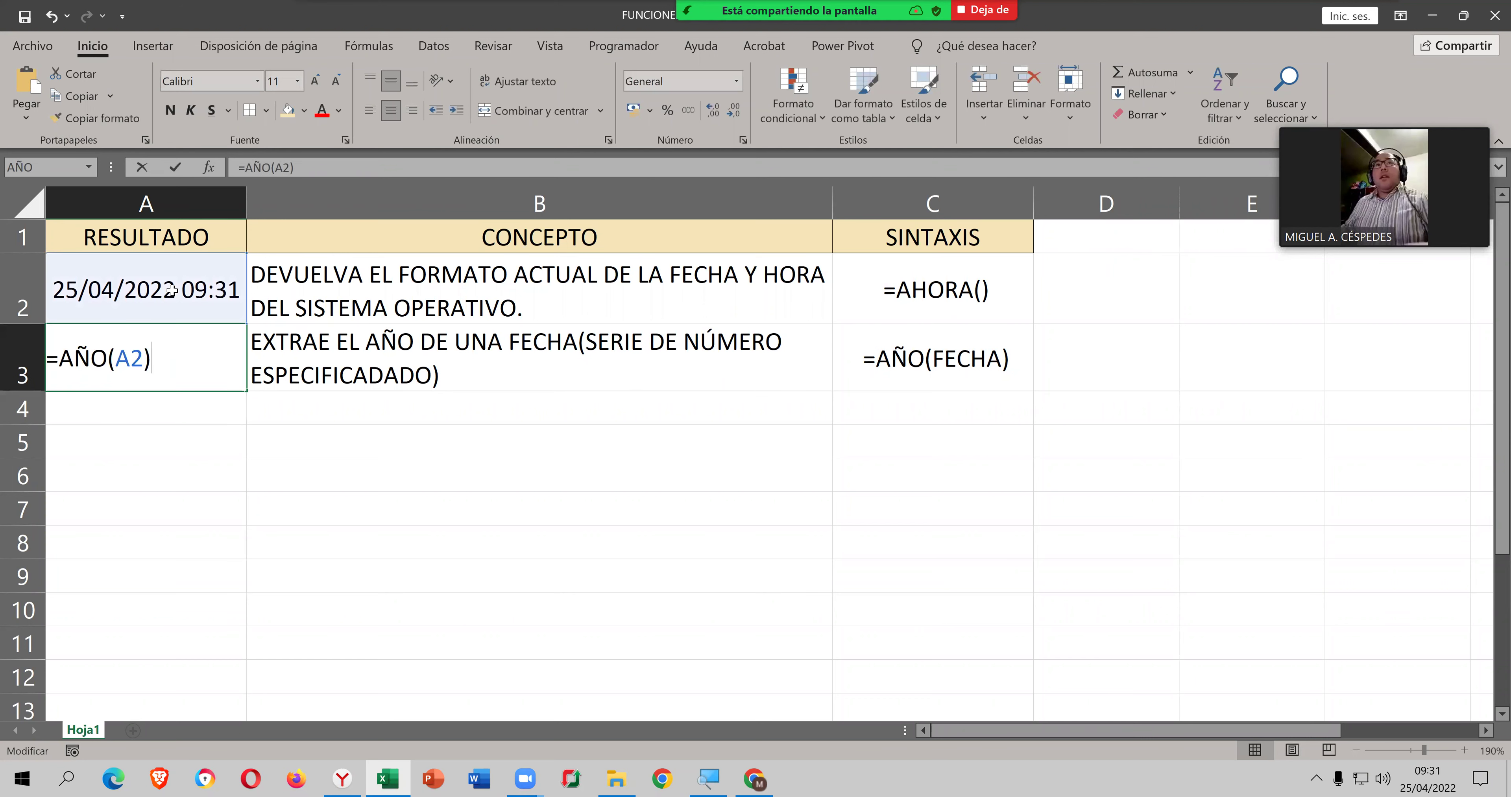
{"action": "key", "text": "BackSpace"}
{"action": "key", "text": "BackSpace"}
{"action": "key", "text": "BackSpace"}
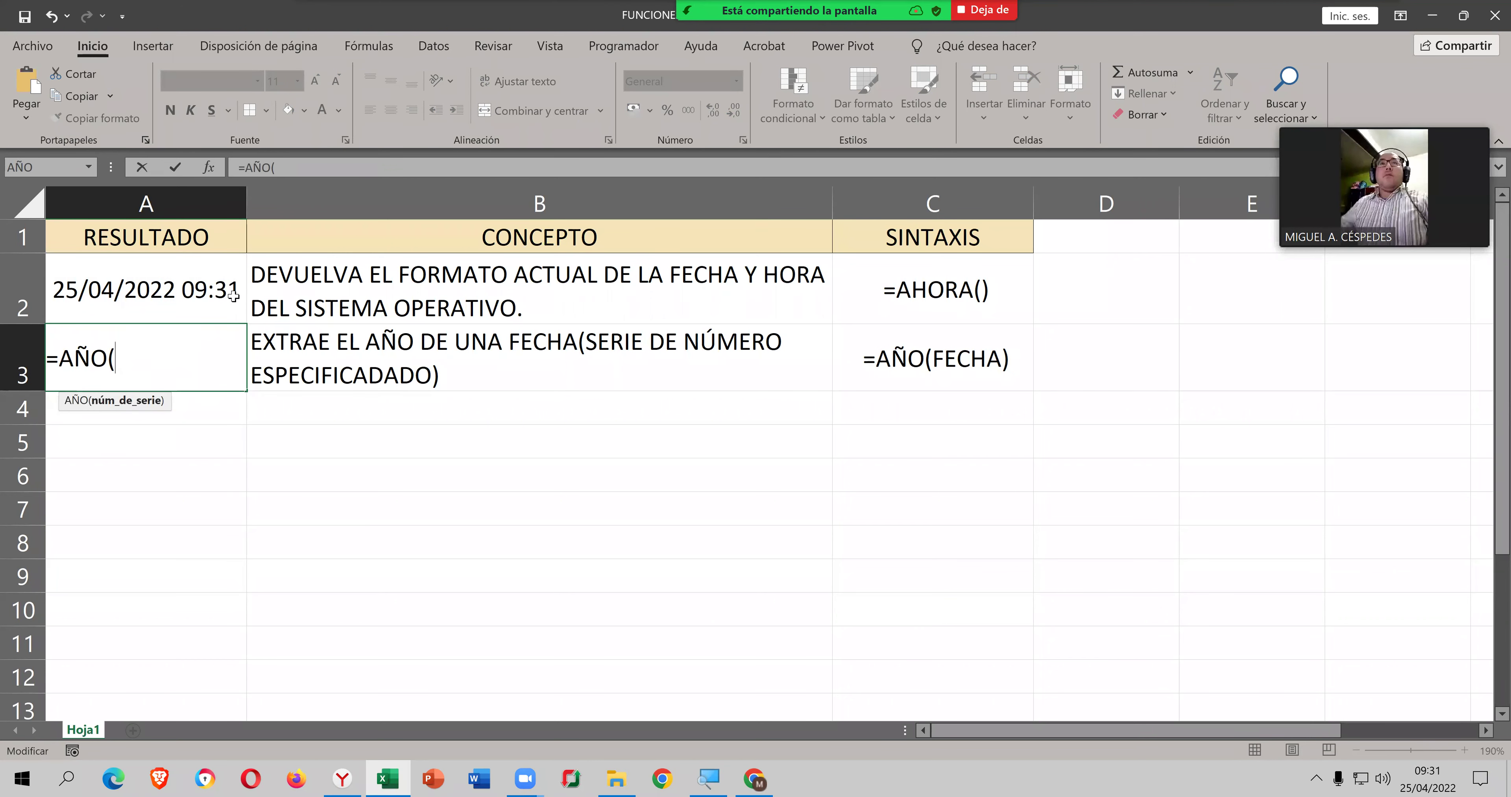
{"action": "left_click", "coordinate": [668, 268]}
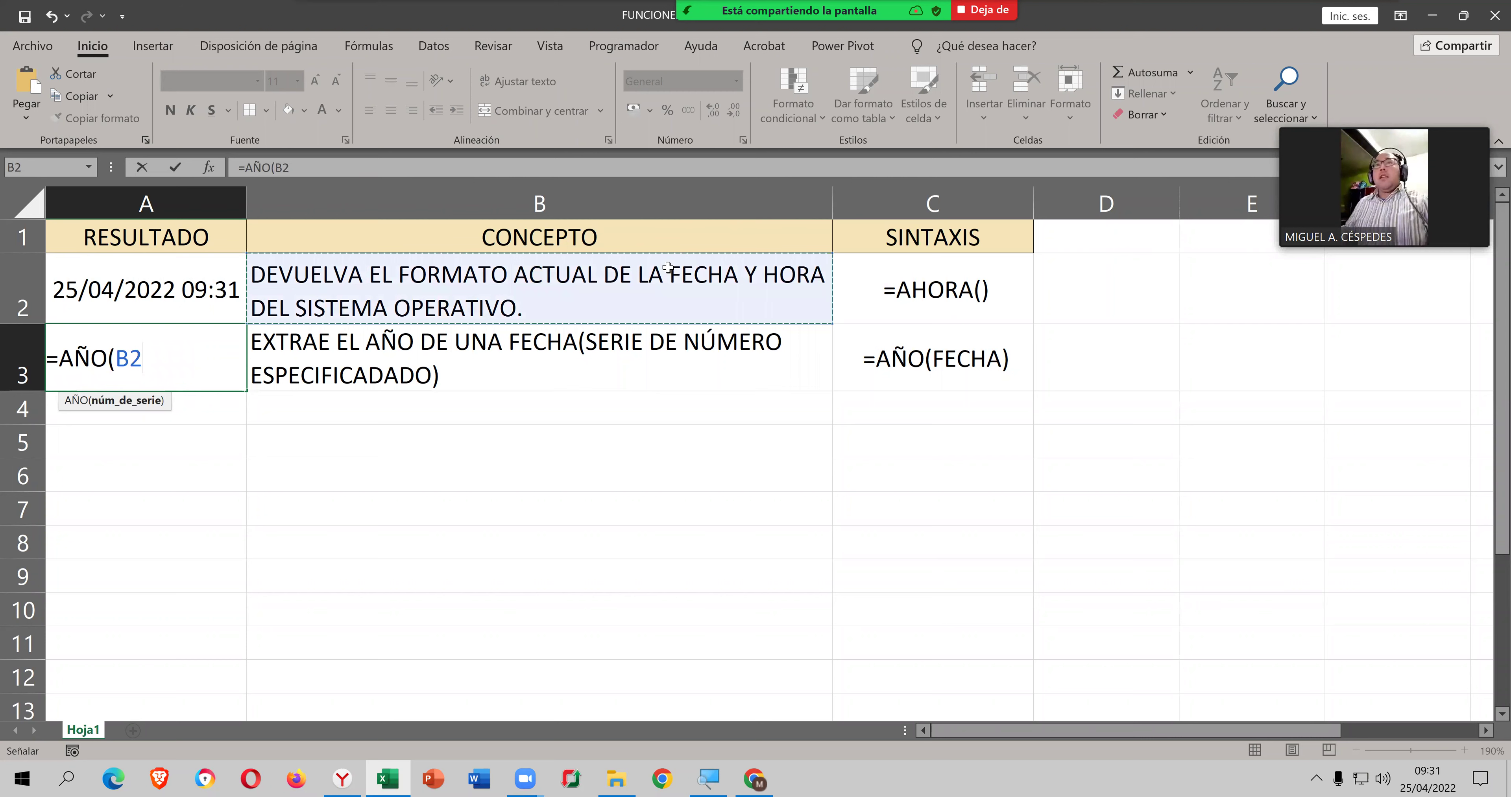
{"action": "type", "text": ")"}
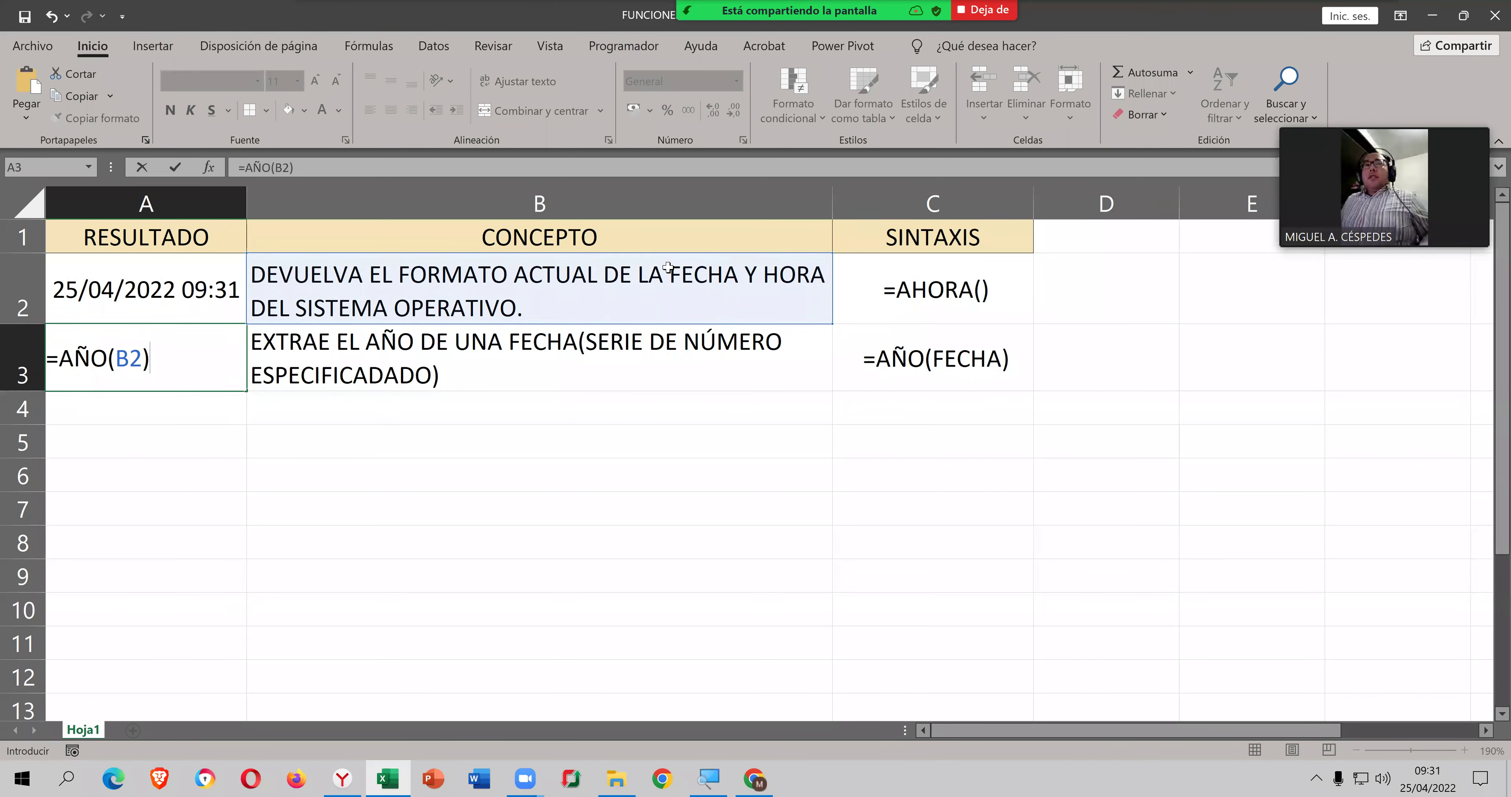
{"action": "key", "text": "Return"}
Step: Point A3 at empty cell D1 so =AÑO(D1) returns 1900
{"action": "key", "text": "Up"}
{"action": "key", "text": "F2"}
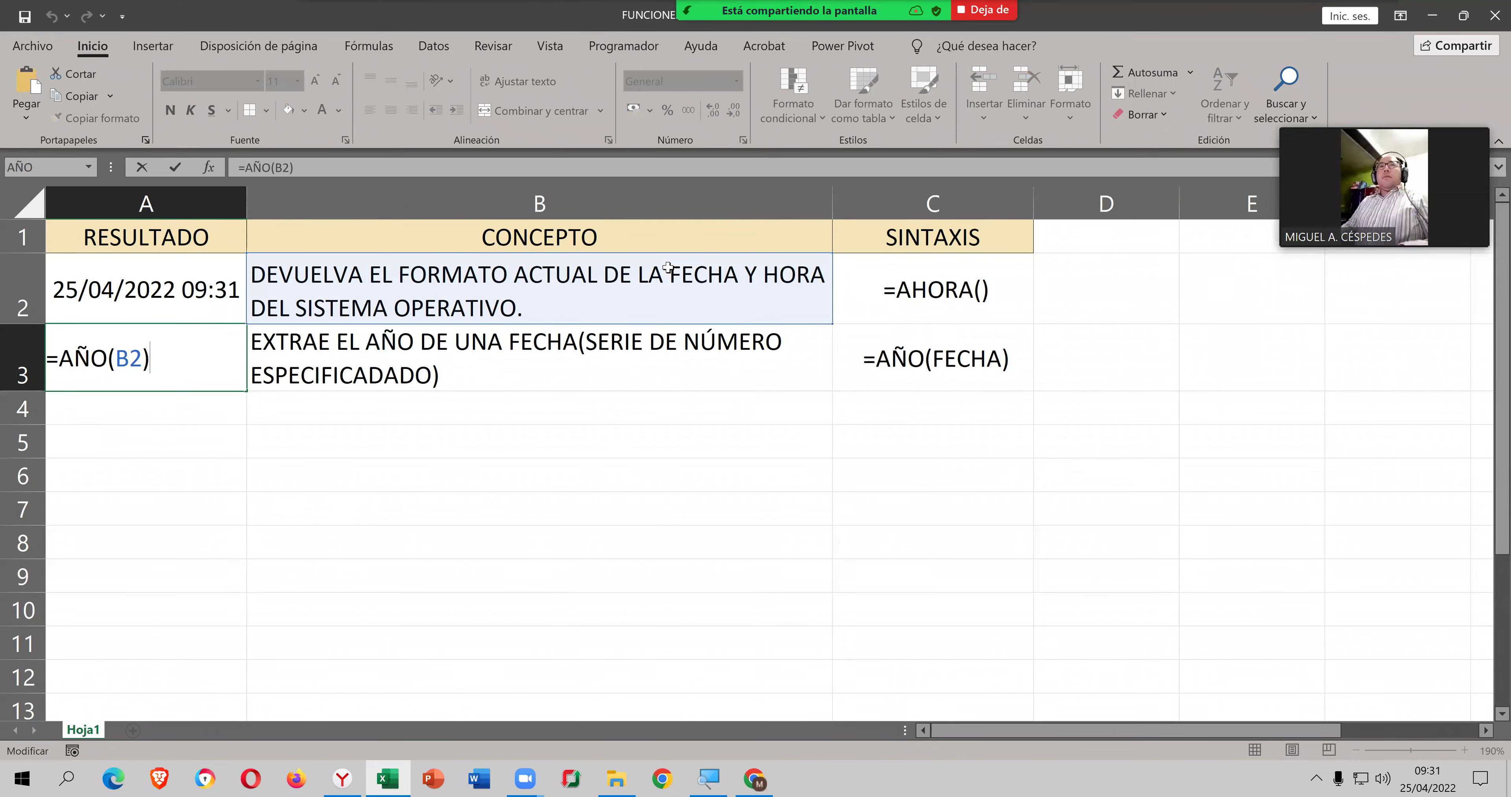
{"action": "key", "text": "BackSpace"}
{"action": "key", "text": "BackSpace"}
{"action": "key", "text": "BackSpace"}
{"action": "key", "text": "BackSpace"}
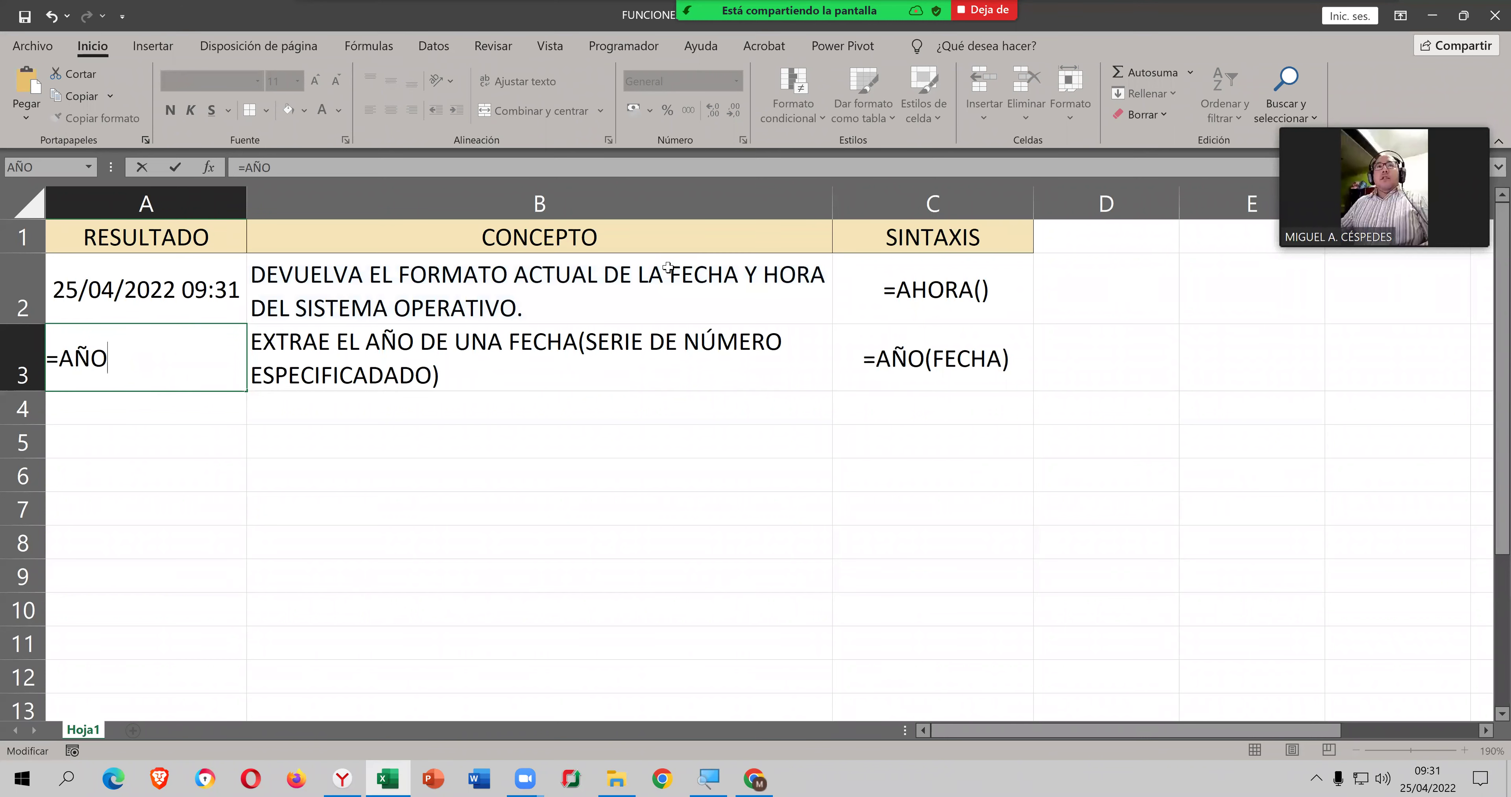
{"action": "type", "text": "("}
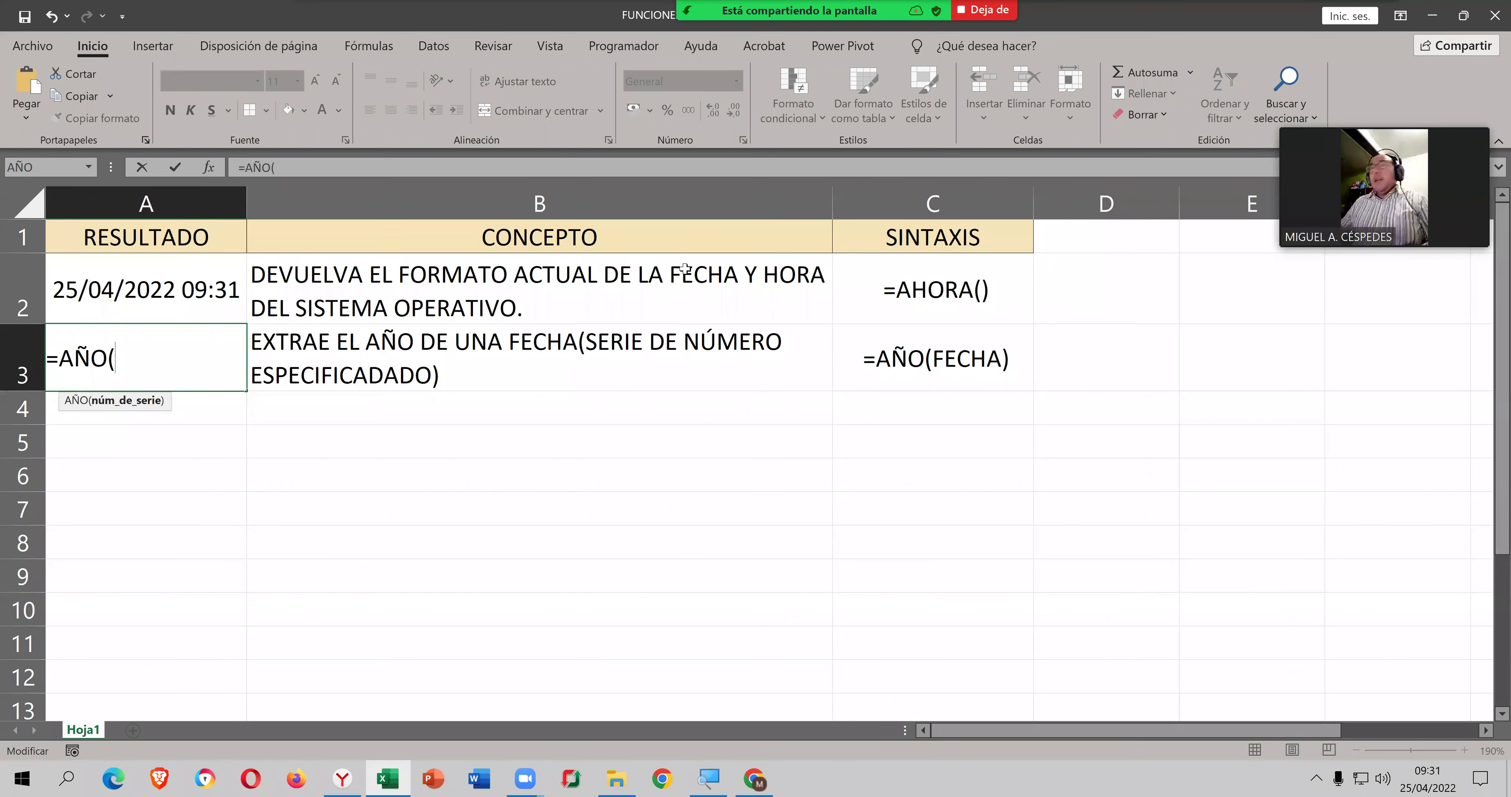
{"action": "left_click", "coordinate": [1159, 226]}
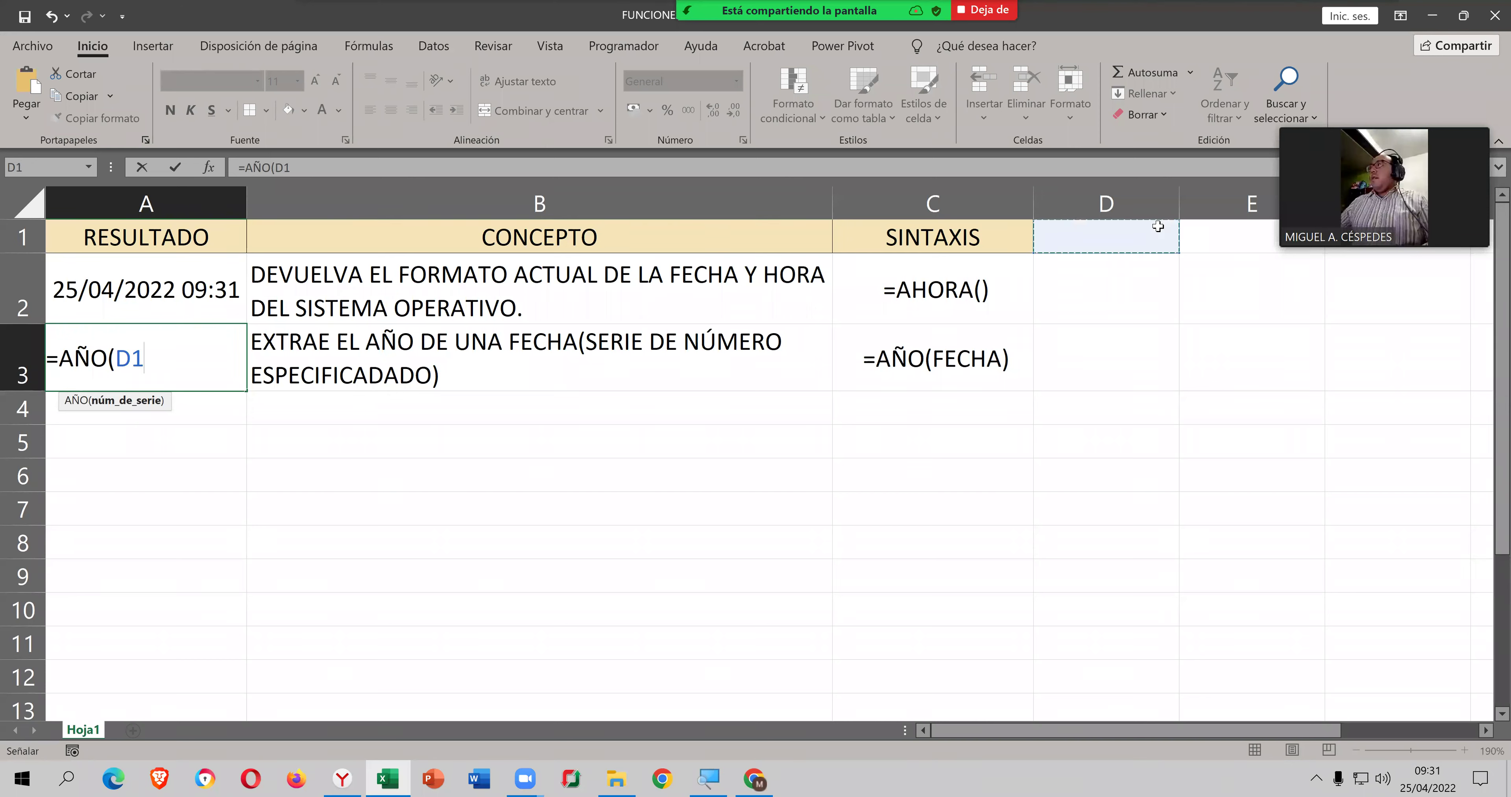
{"action": "type", "text": ")"}
{"action": "key", "text": "Return"}
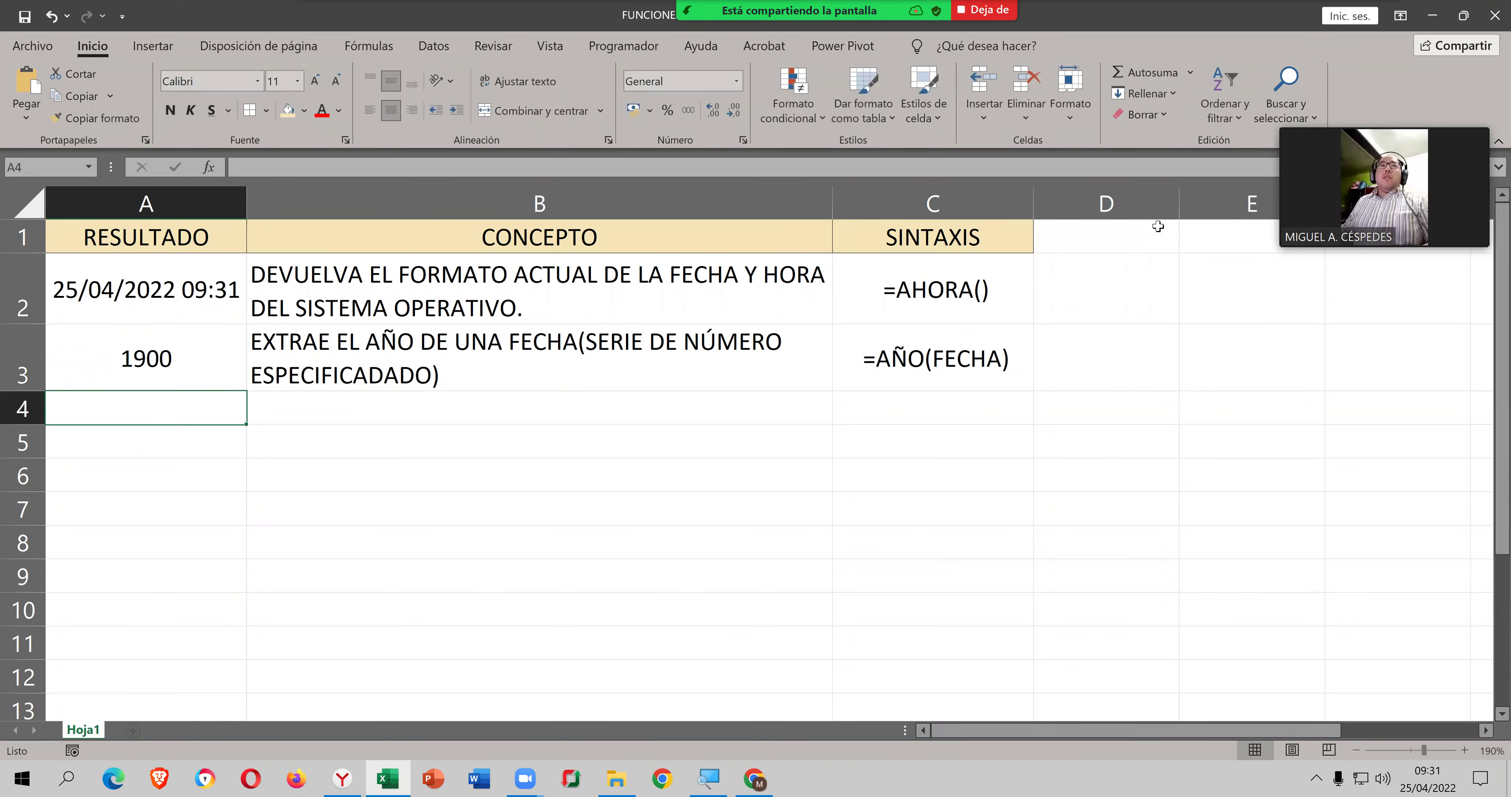
{"action": "key", "text": "Up"}
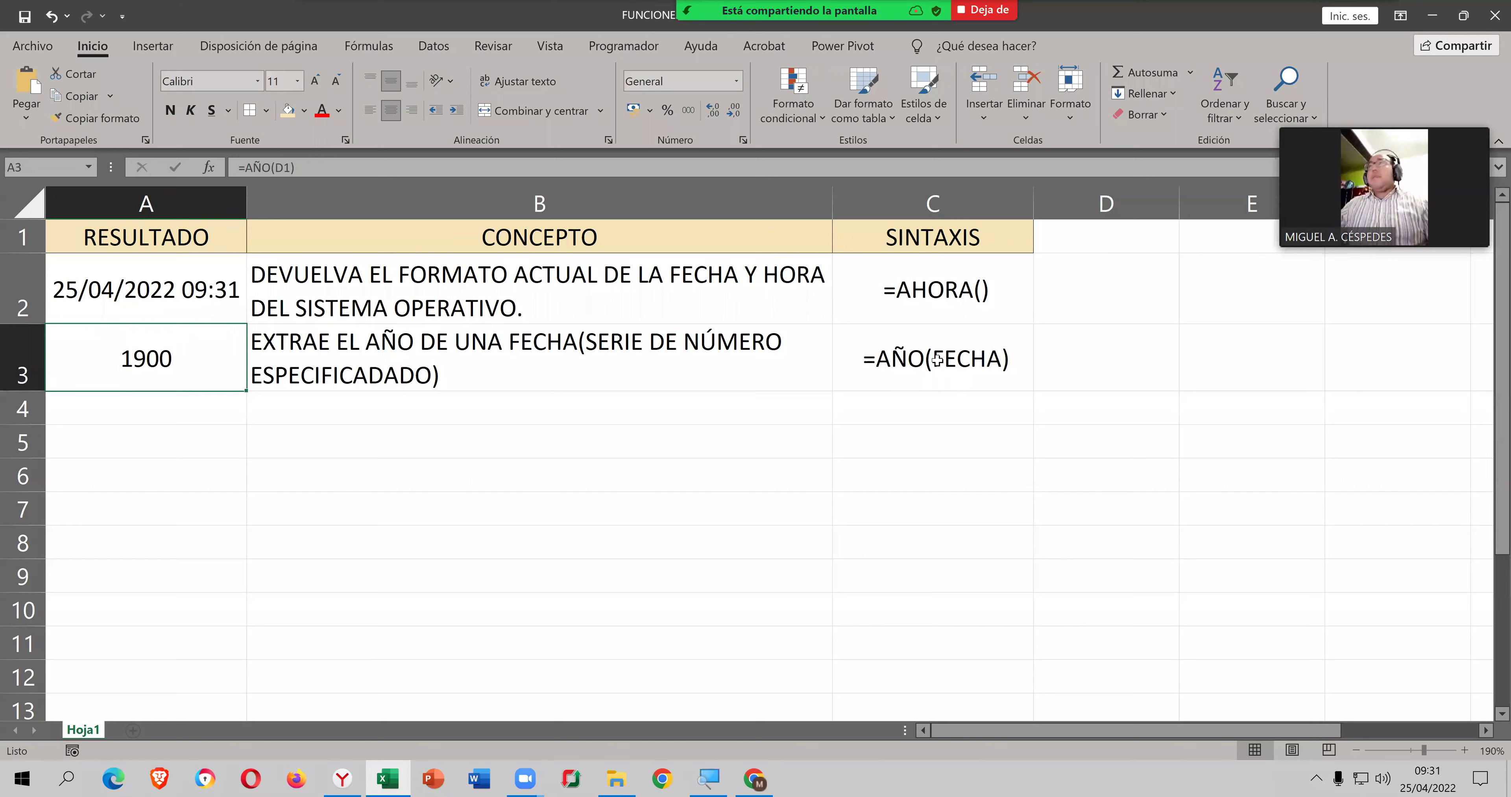
Step: Save the workbook and reopen A3's =AÑO(D1) formula for editing
{"action": "left_click", "coordinate": [24, 17]}
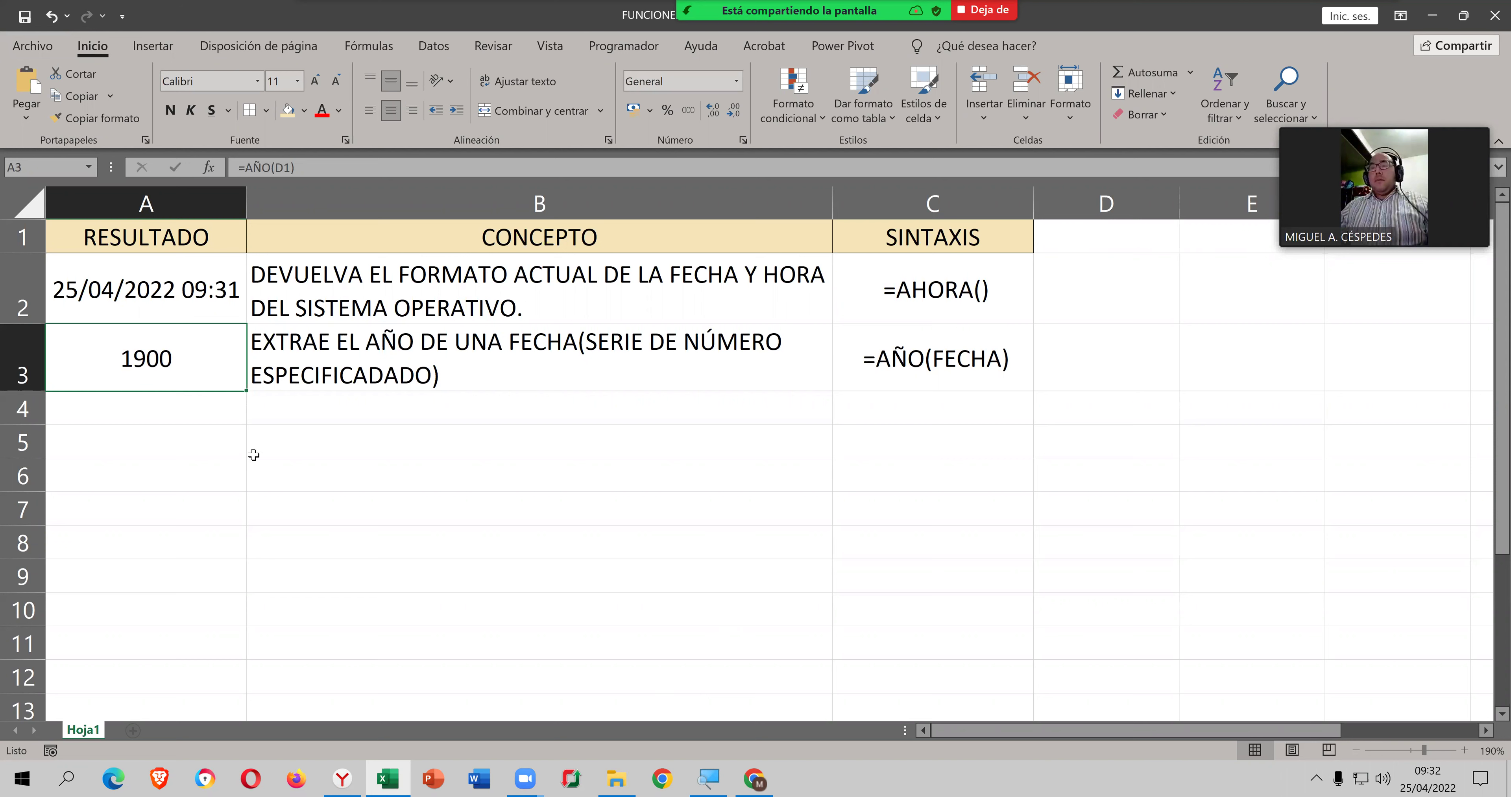
{"action": "double_click", "coordinate": [215, 359]}
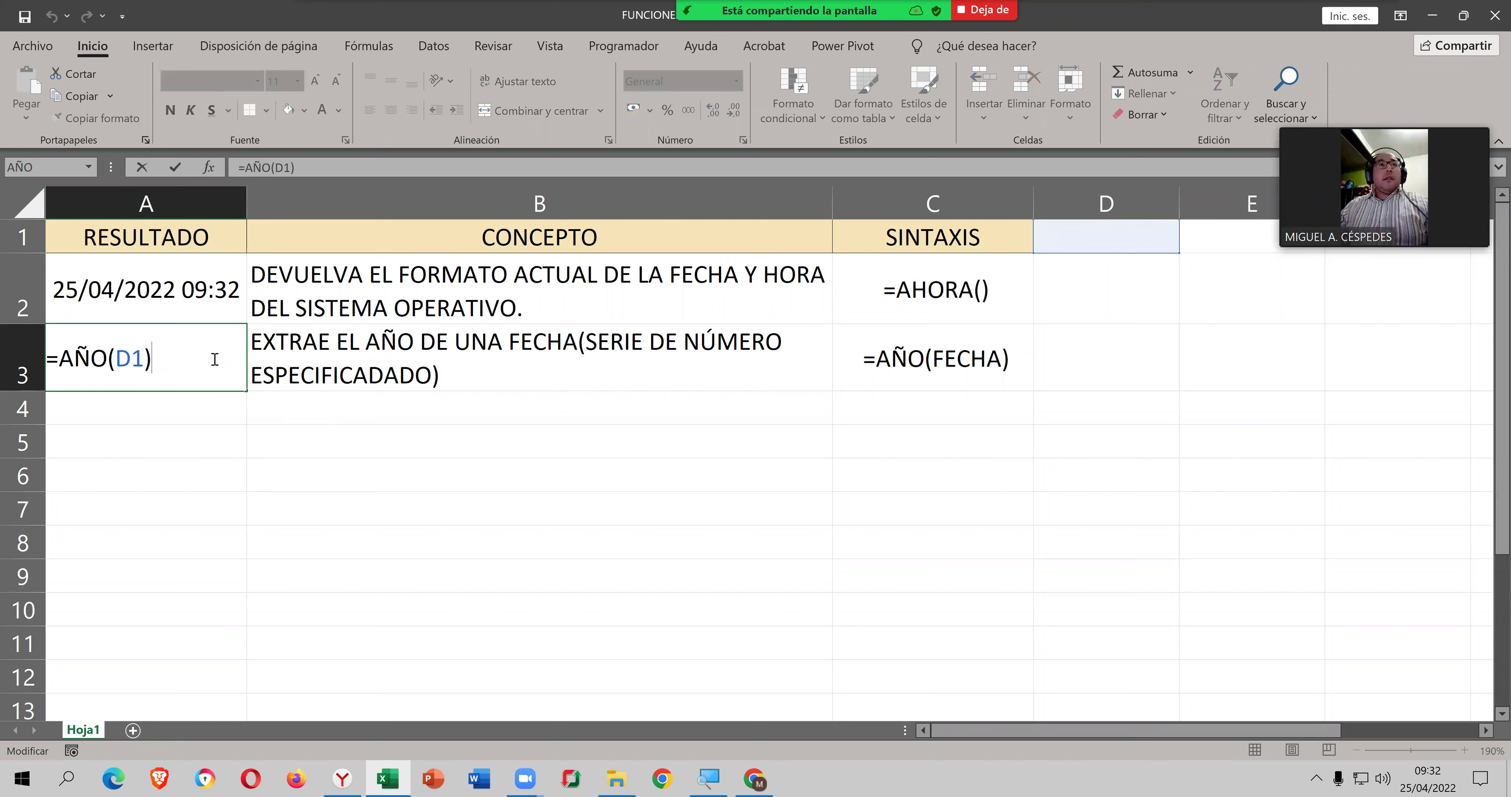
Step: Replace D1 with A2 so A3 reads =AÑO(A2) and shows 2022
{"action": "key", "text": "BackSpace"}
{"action": "key", "text": "BackSpace"}
{"action": "key", "text": "BackSpace"}
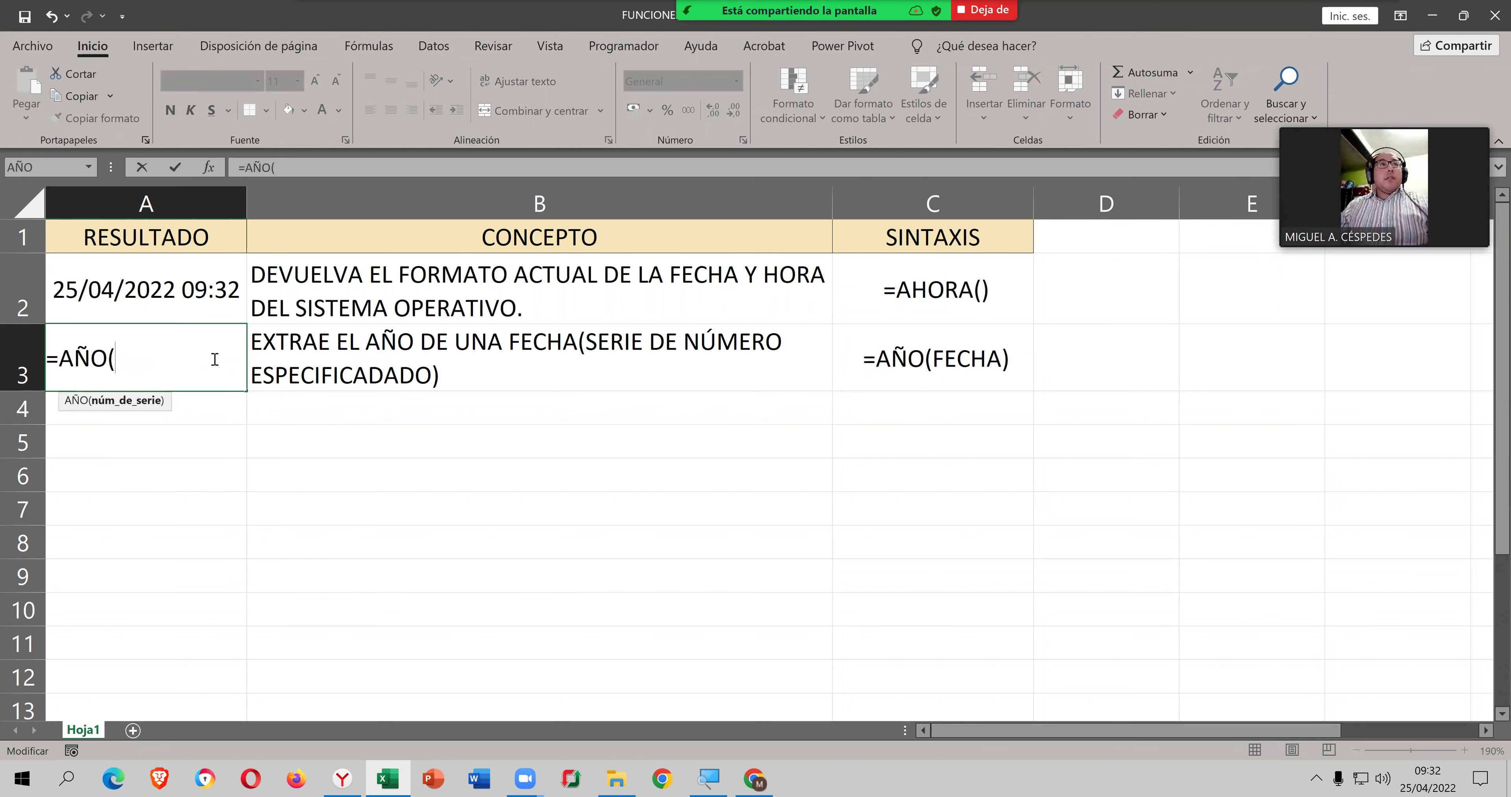
{"action": "left_click", "coordinate": [198, 288]}
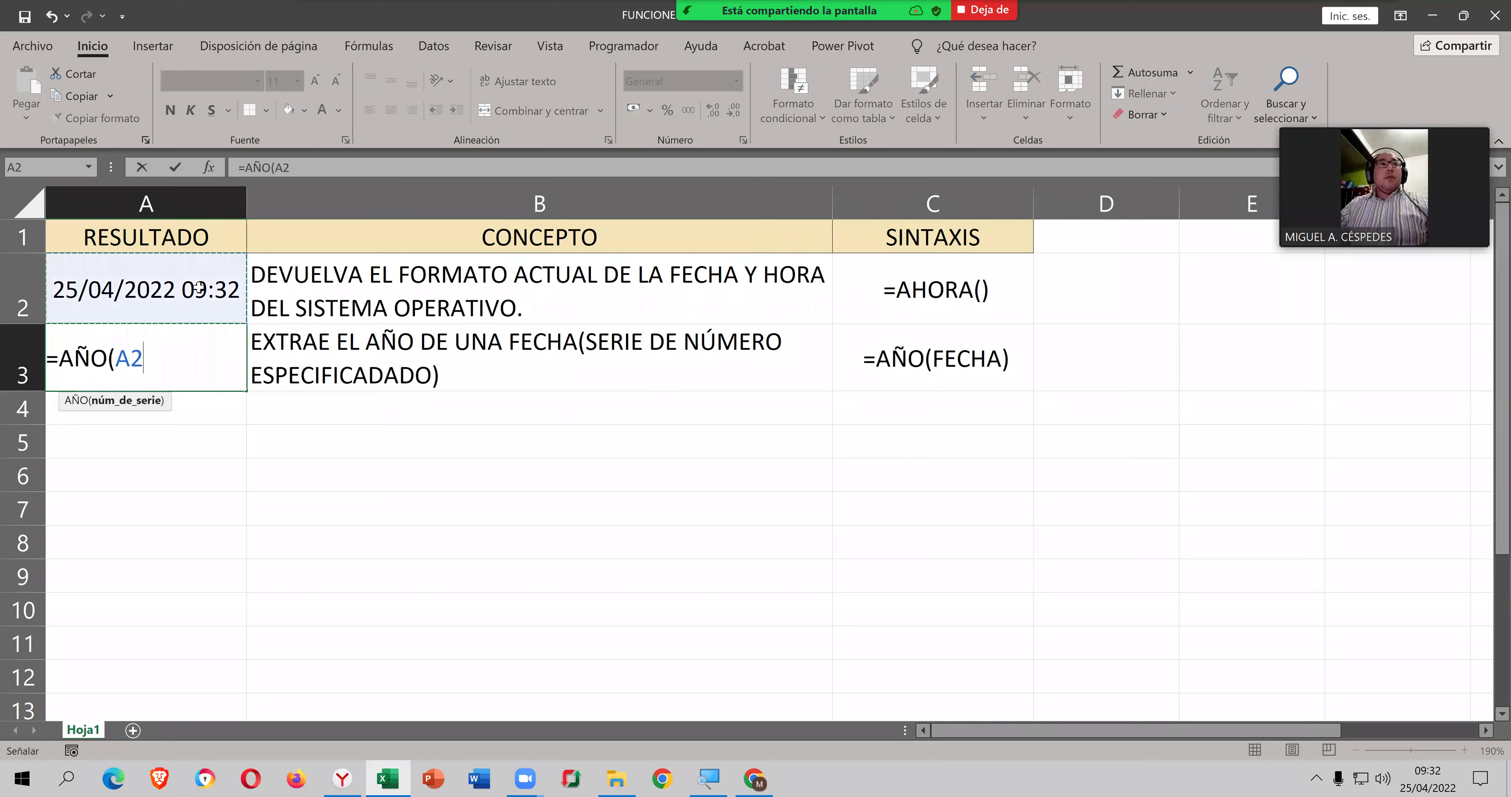
{"action": "type", "text": ")"}
{"action": "key", "text": "Return"}
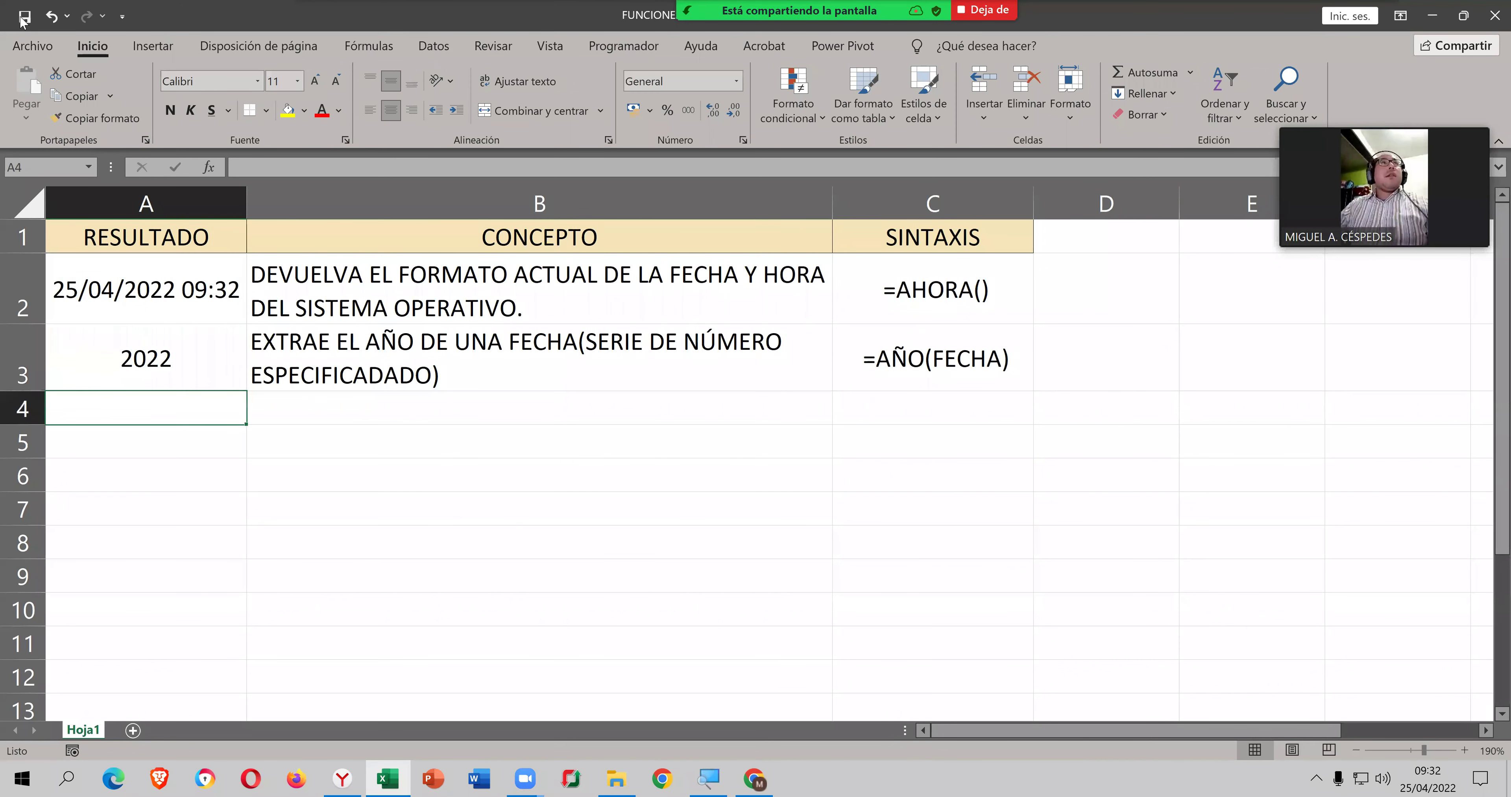
{"action": "left_click", "coordinate": [201, 354]}
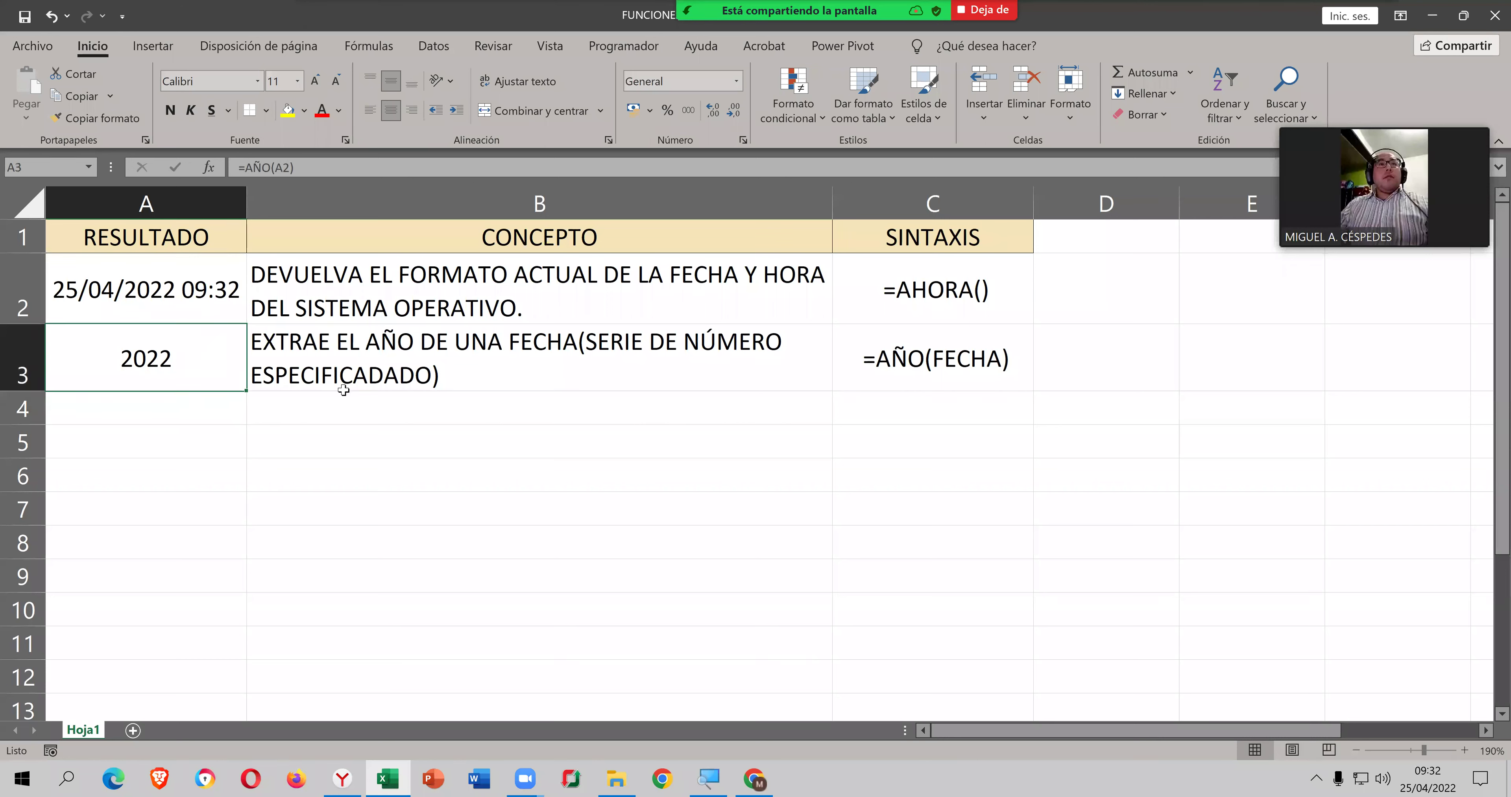
{"action": "left_click", "coordinate": [913, 406]}
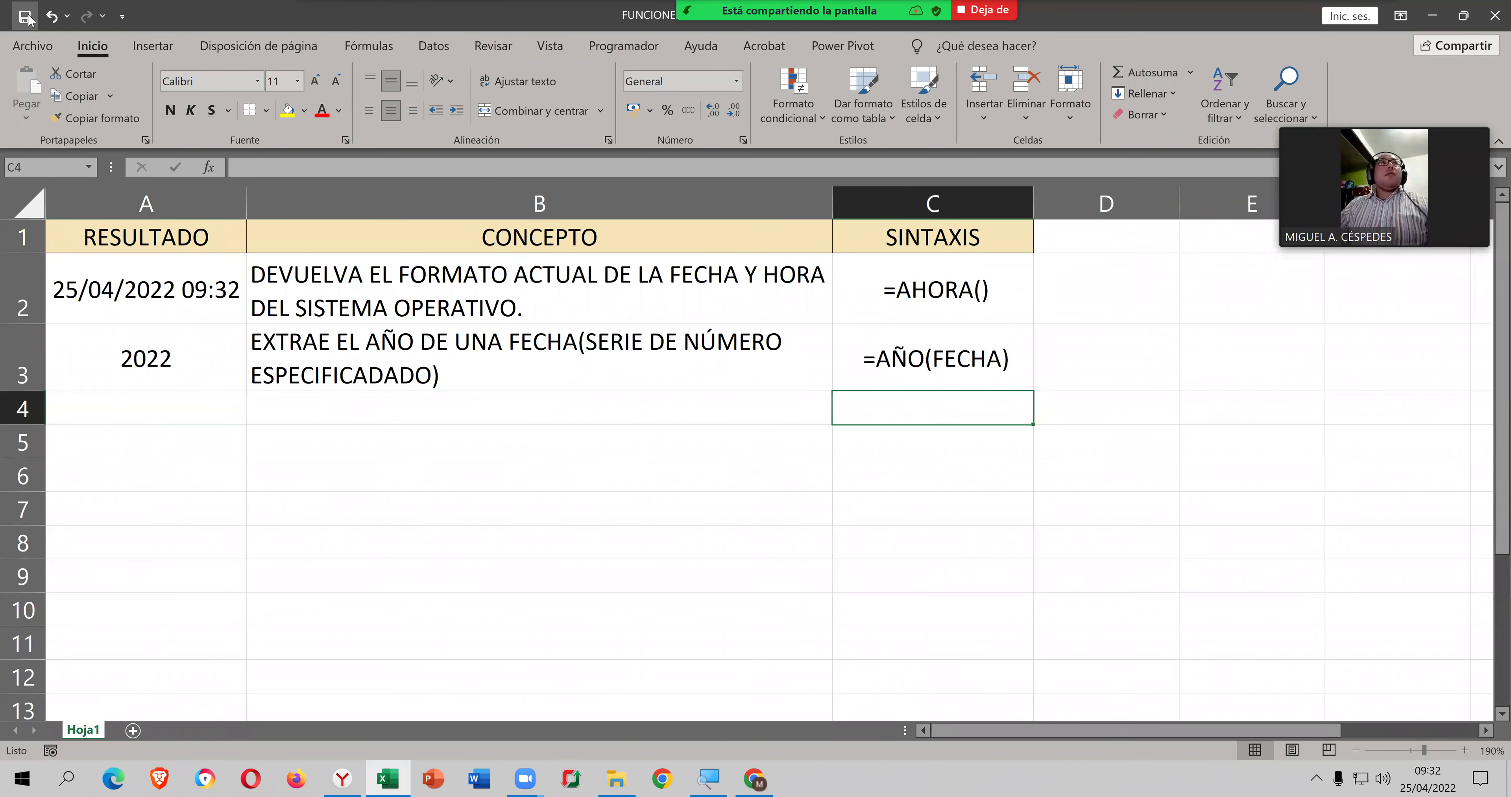
Step: Insert DIA from the Fecha y hora function list into C4, then cancel it
{"action": "left_click", "coordinate": [364, 47]}
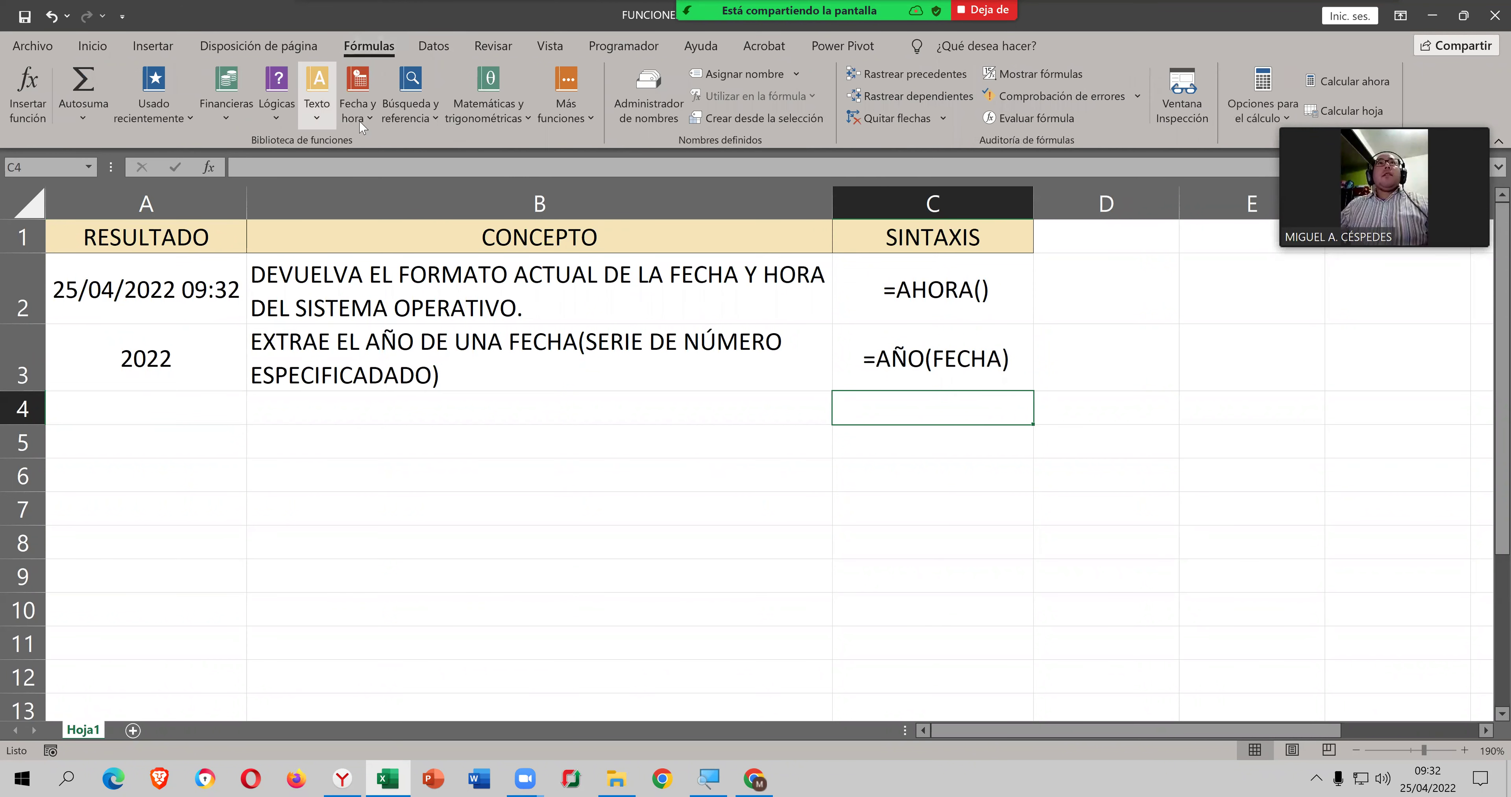
{"action": "left_click", "coordinate": [356, 112]}
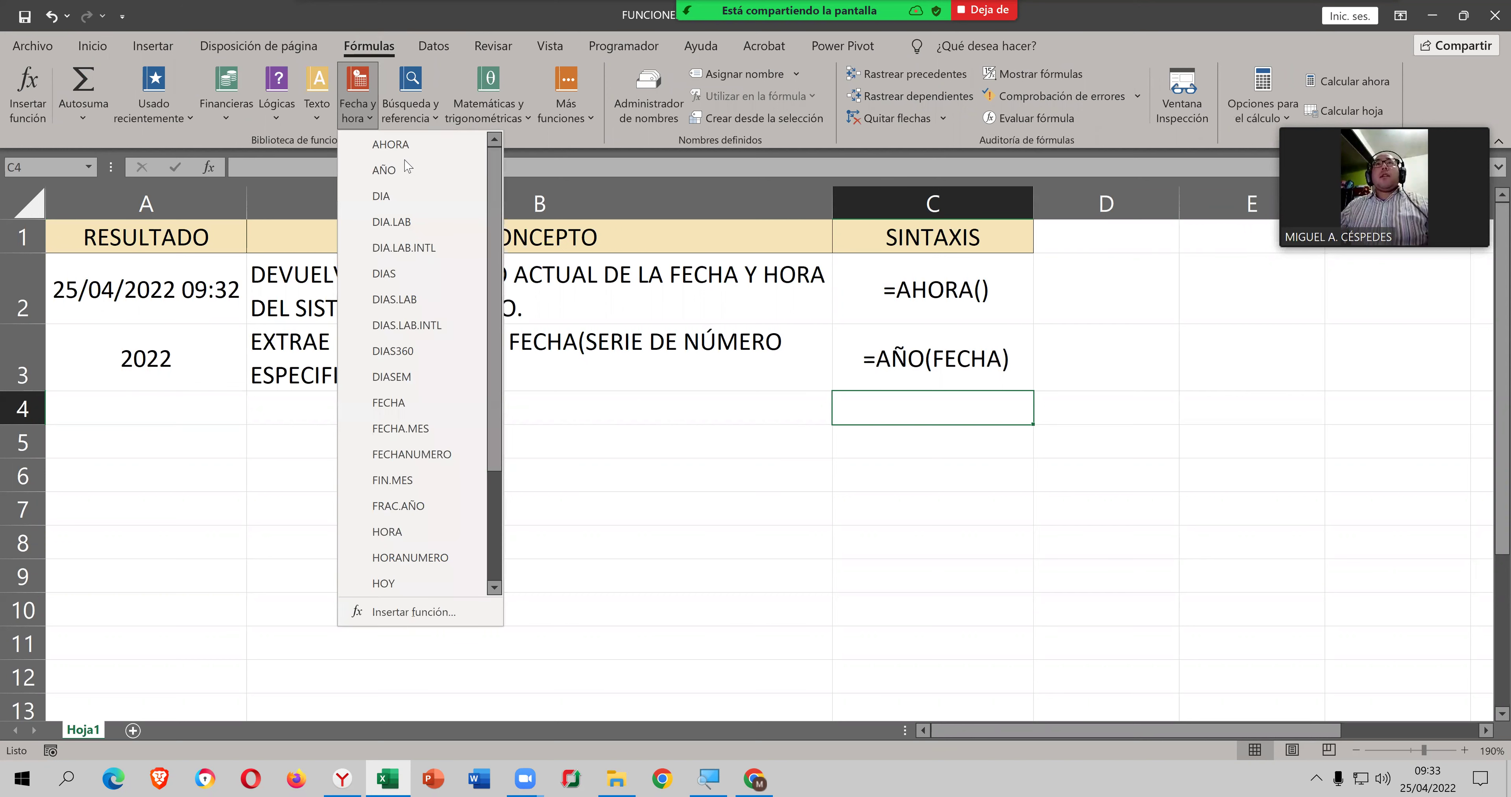
{"action": "left_click", "coordinate": [413, 189]}
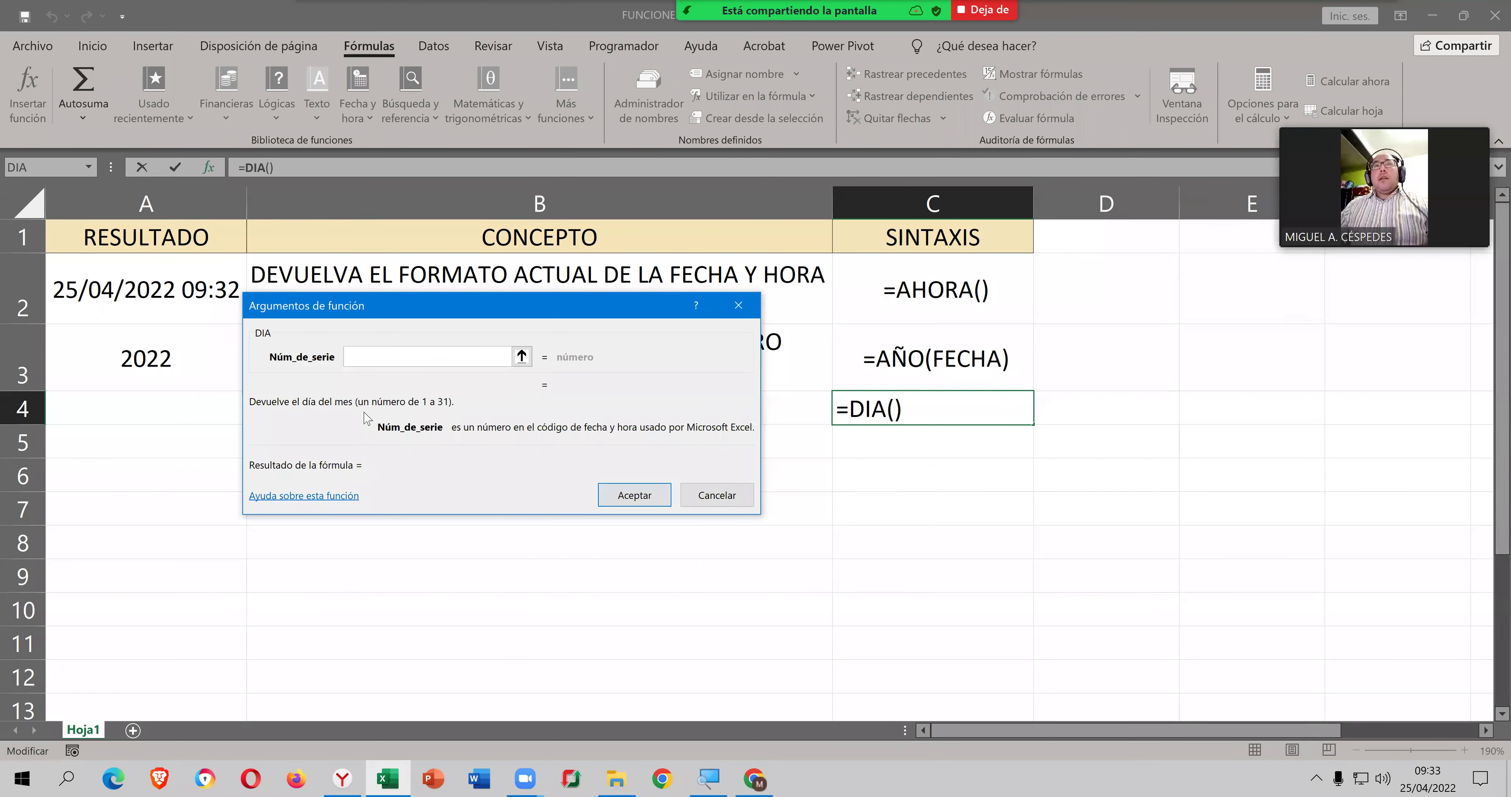
{"action": "key", "text": "Escape"}
Step: Write 'DEVUELVE EL DÍA DEL MES DE 1 A 31.' in B4, fixing its spacing and period
{"action": "left_click", "coordinate": [470, 400]}
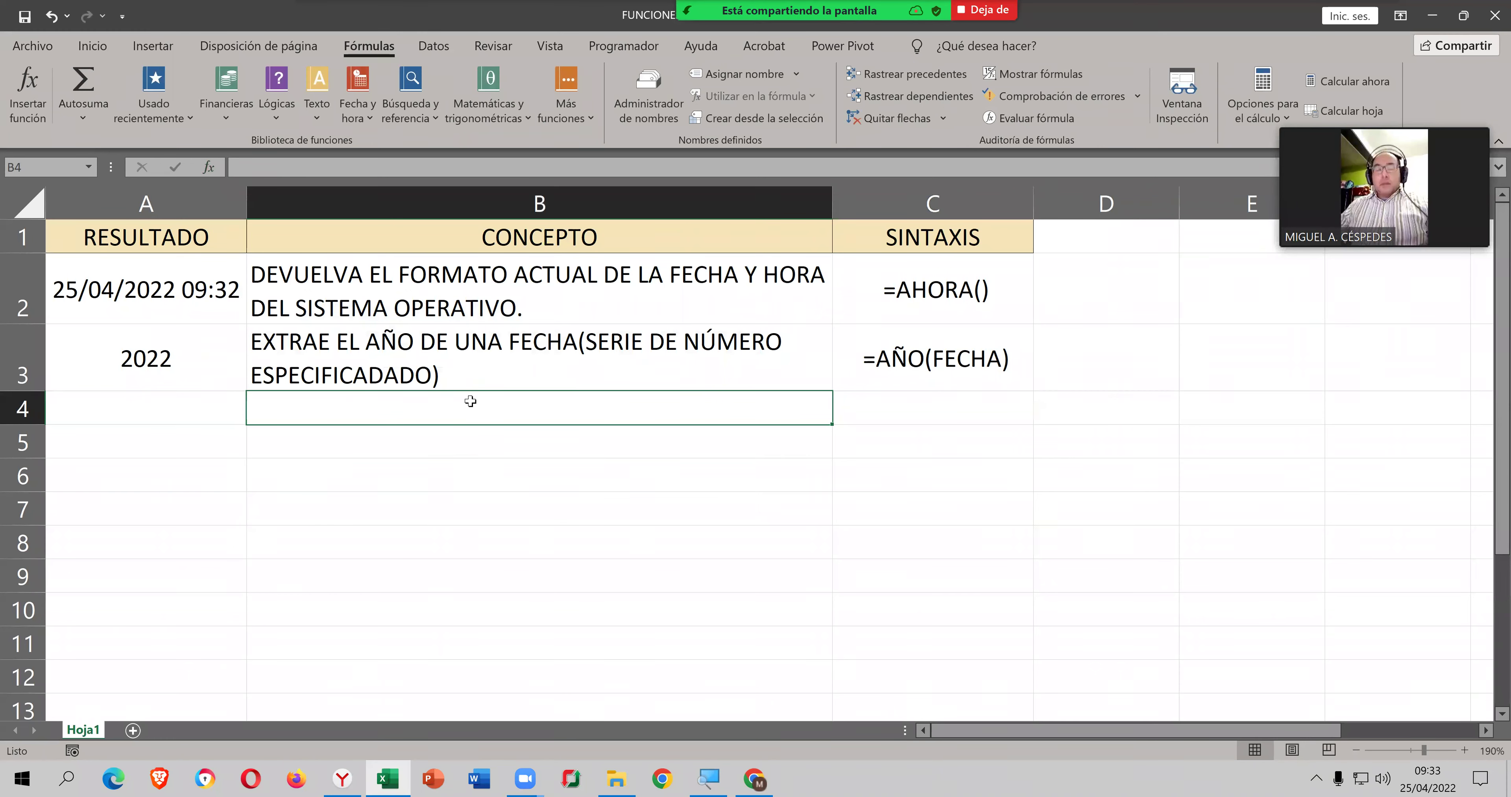
{"action": "type", "text": "DEVUE"}
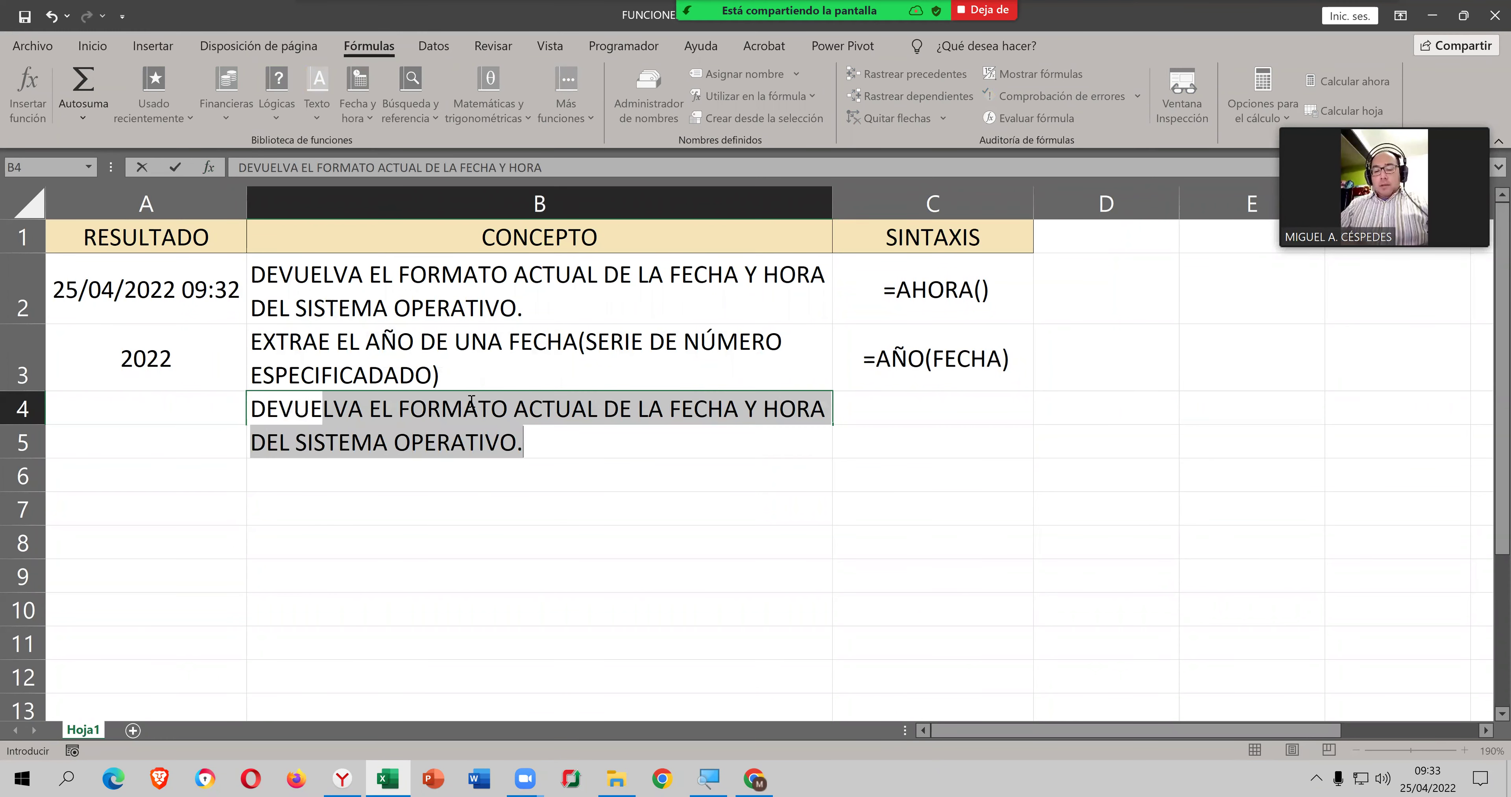
{"action": "type", "text": "LVE EL DÍA DEL MES DE 1 A"}
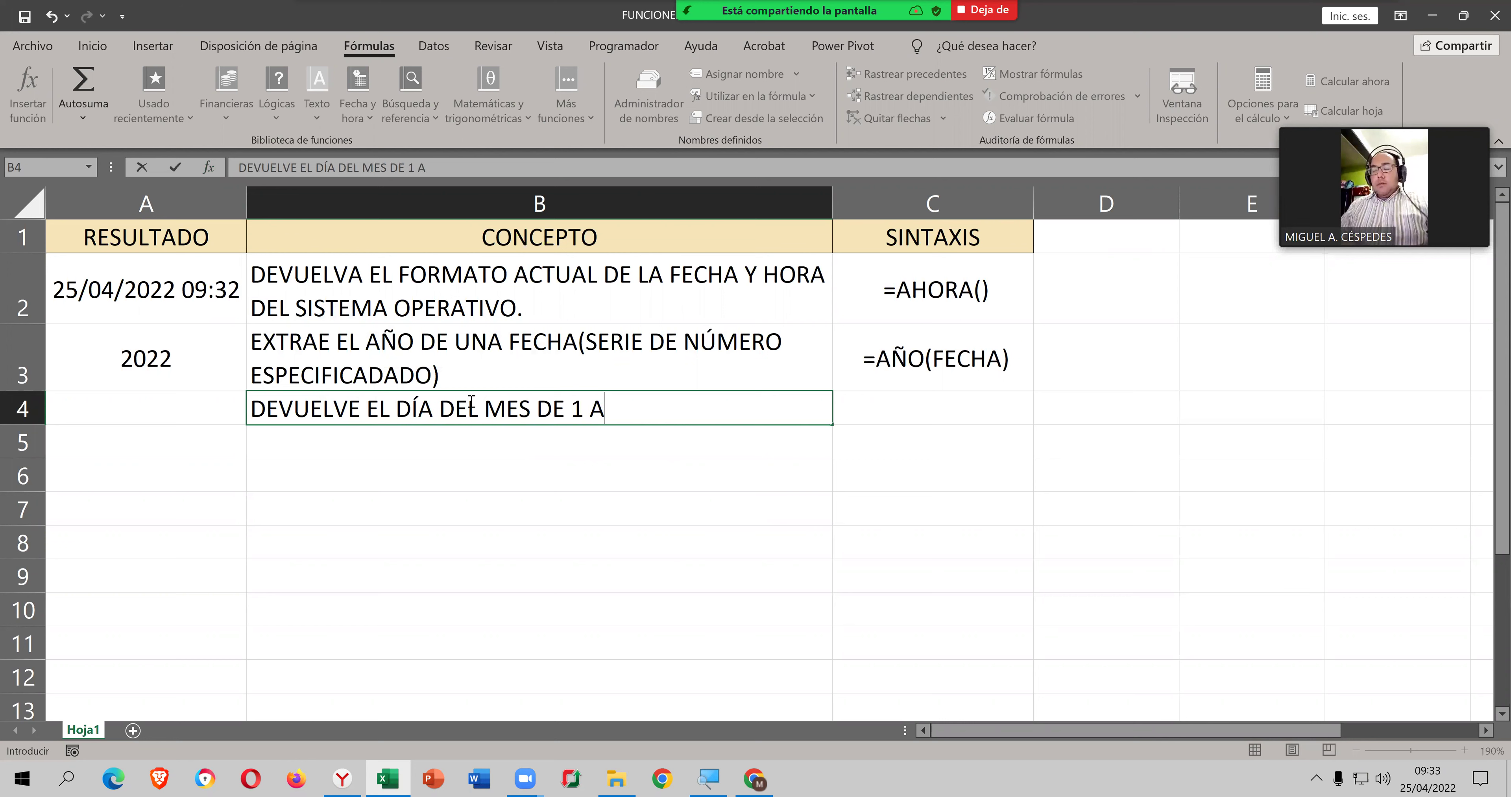
{"action": "type", "text": "31"}
{"action": "key", "text": "Return"}
{"action": "left_click", "coordinate": [470, 402]}
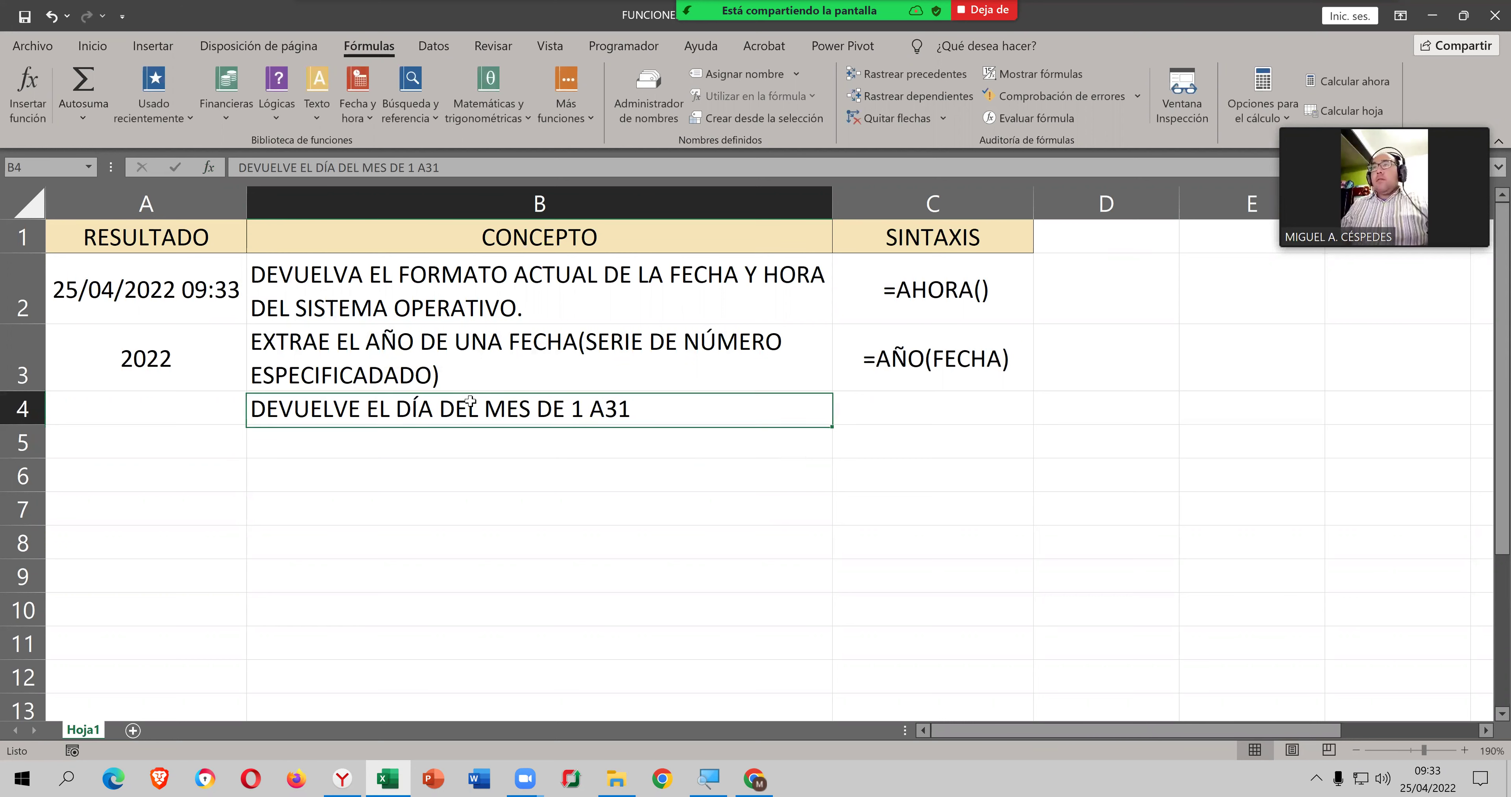
{"action": "key", "text": "F2"}
{"action": "key", "text": "Left"}
{"action": "key", "text": "Left"}
{"action": "key", "text": "End"}
{"action": "type", "text": "."}
{"action": "key", "text": "Tab"}
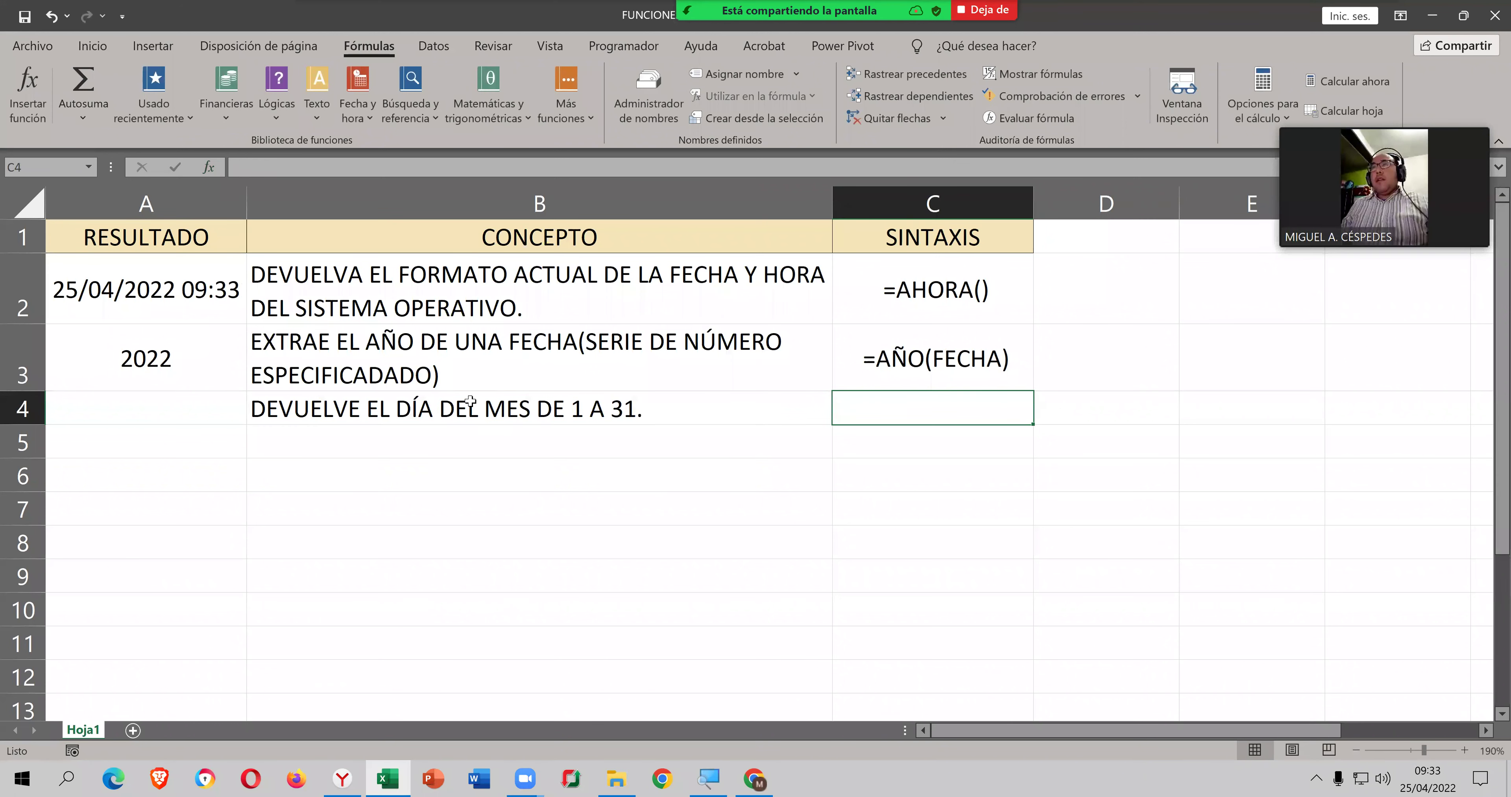
{"action": "type", "text": "=D"}
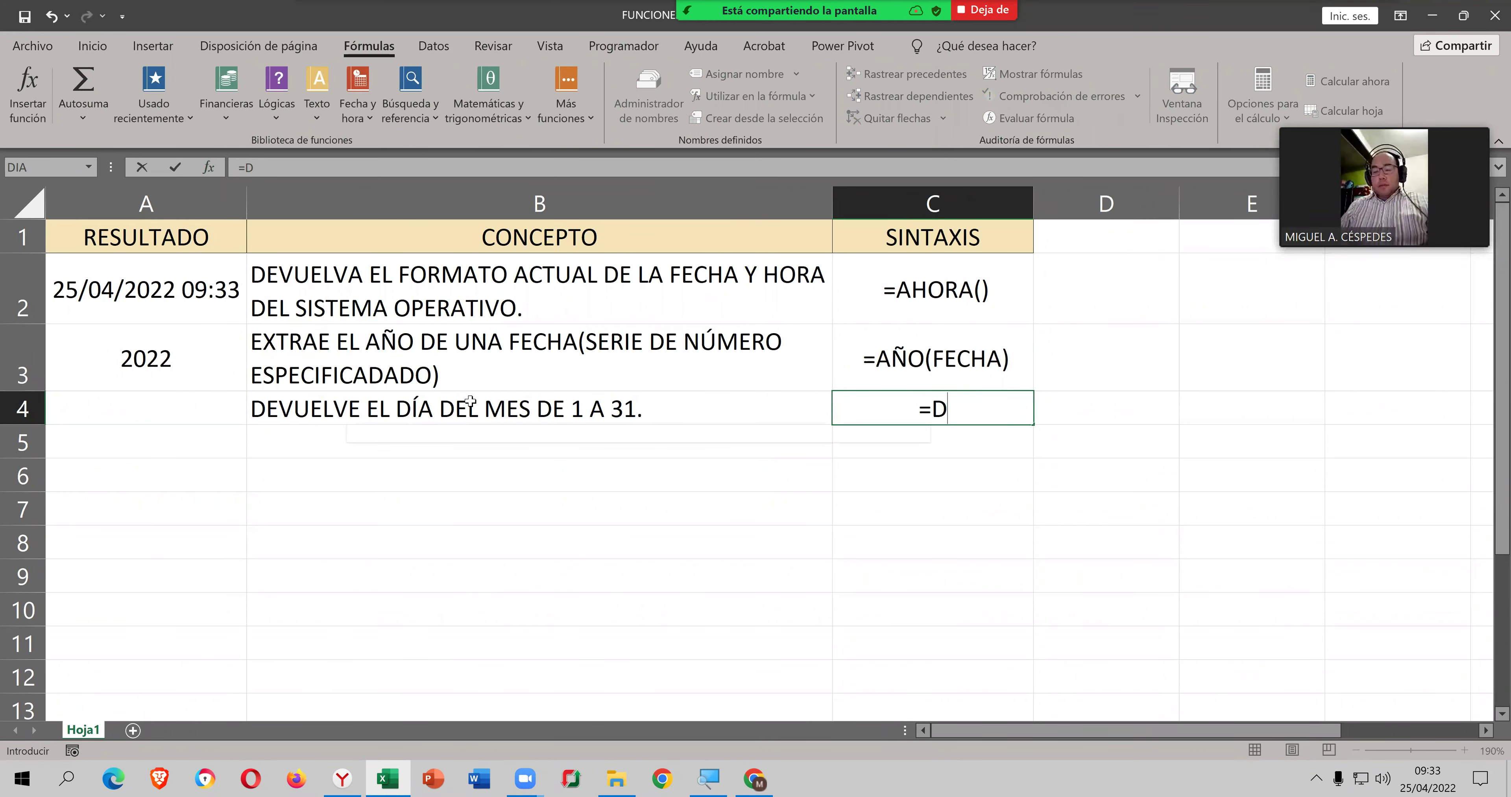
{"action": "type", "text": "IA("}
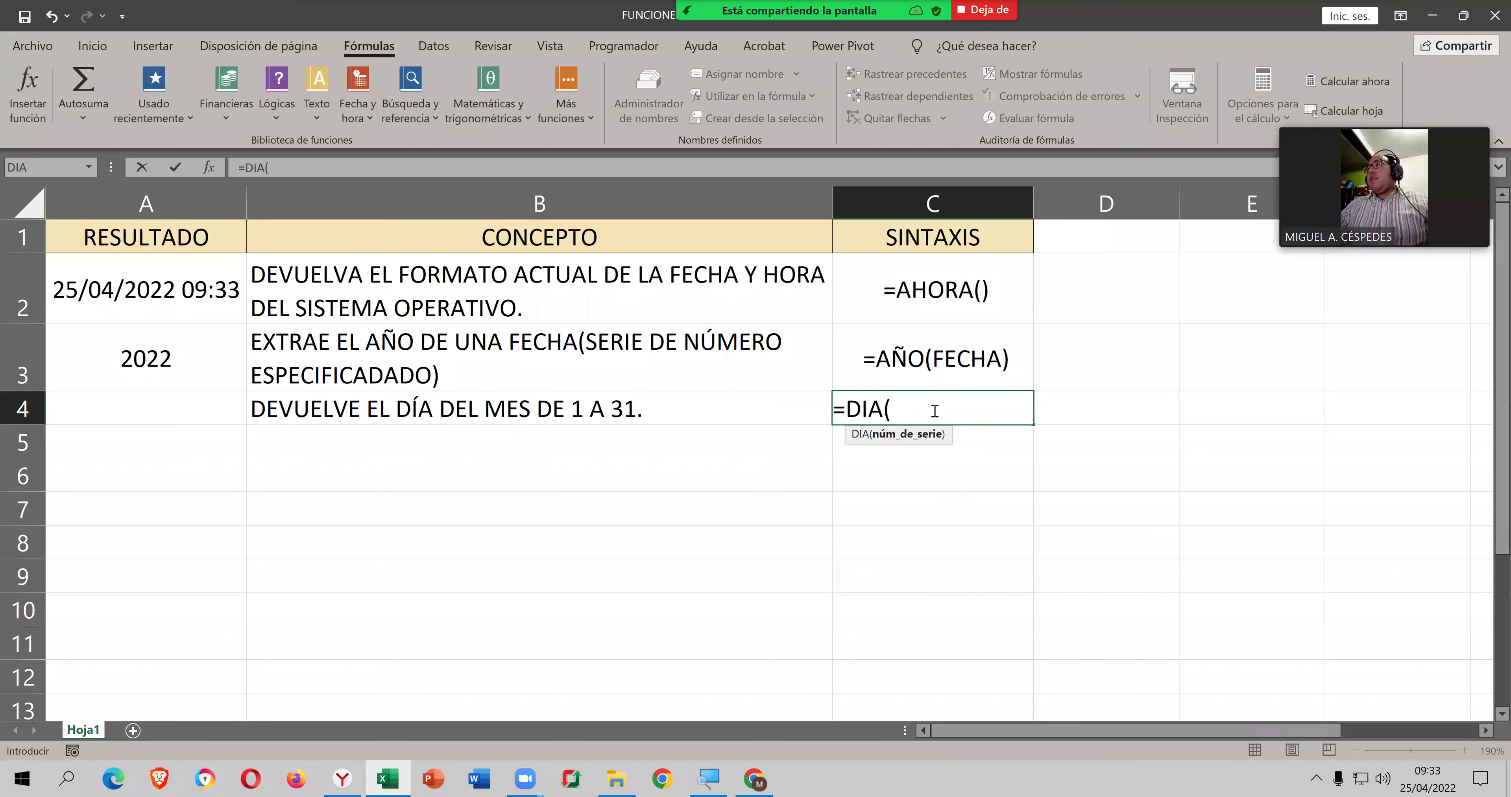
Step: Enter =DIA(A2) in C4, then replace it with the syntax text =DIA(FECHA), correcting FCHA
{"action": "left_click", "coordinate": [210, 300]}
{"action": "key", "text": "Return"}
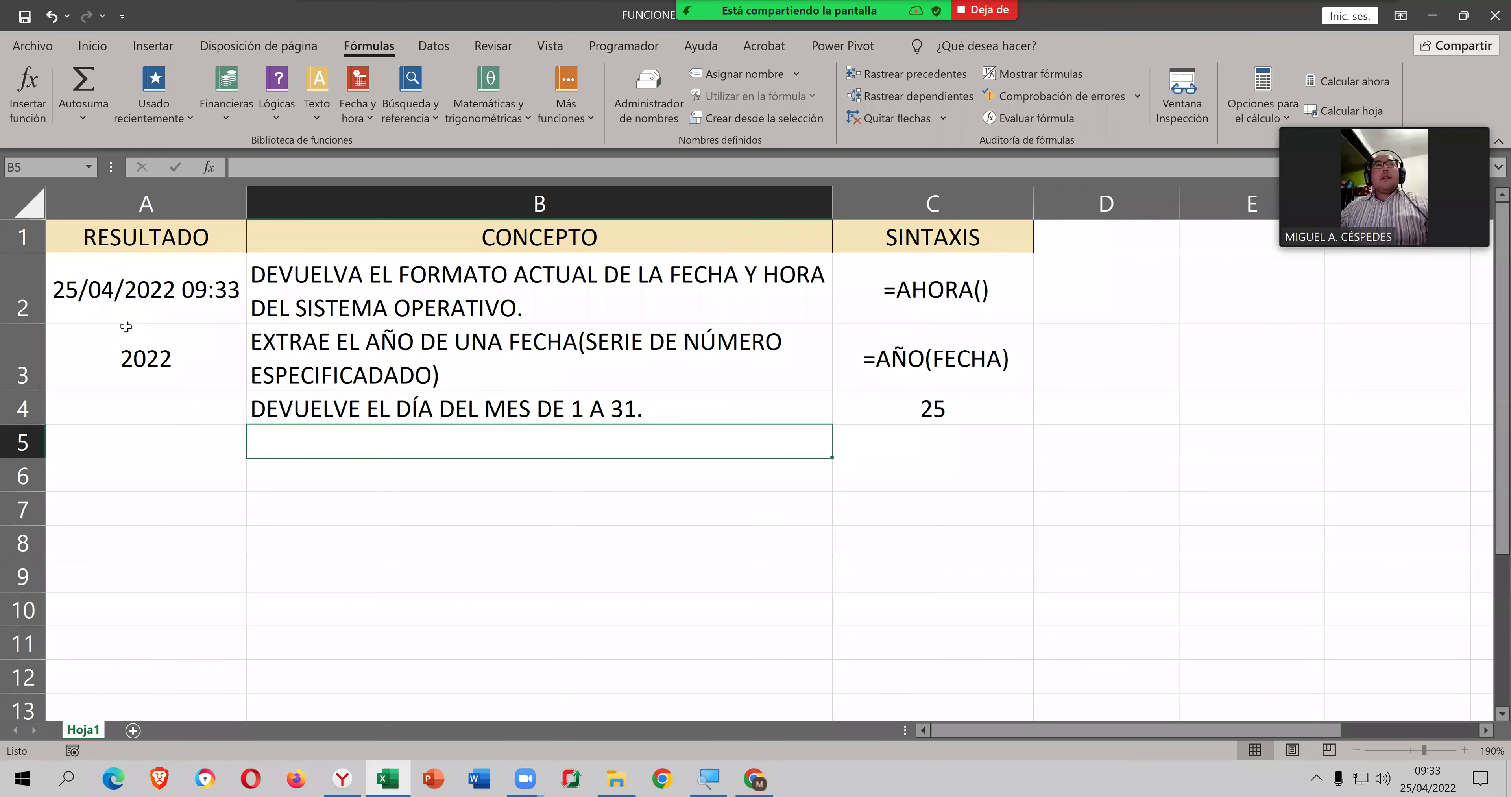
{"action": "left_click", "coordinate": [956, 406]}
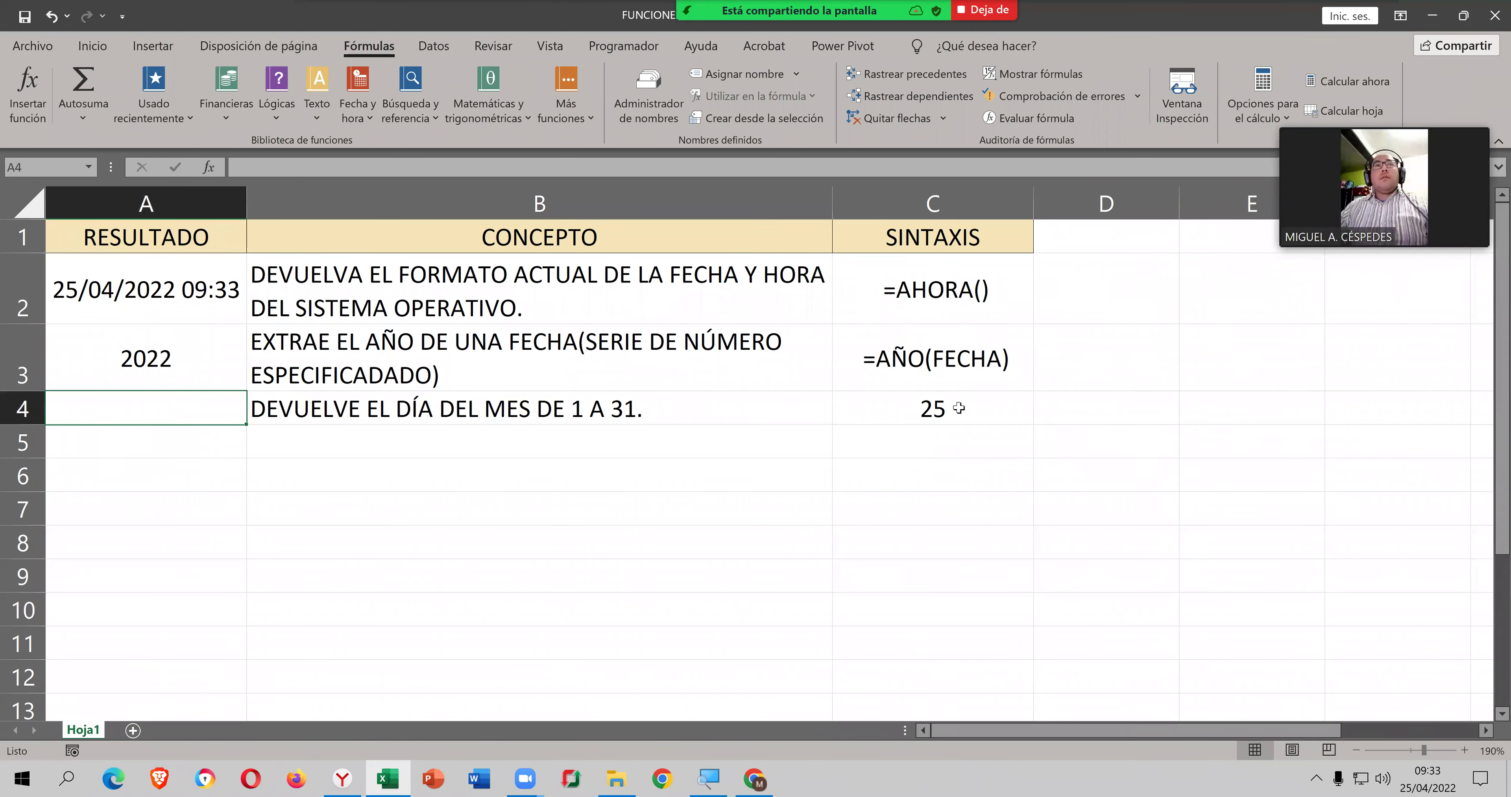
{"action": "double_click", "coordinate": [956, 405]}
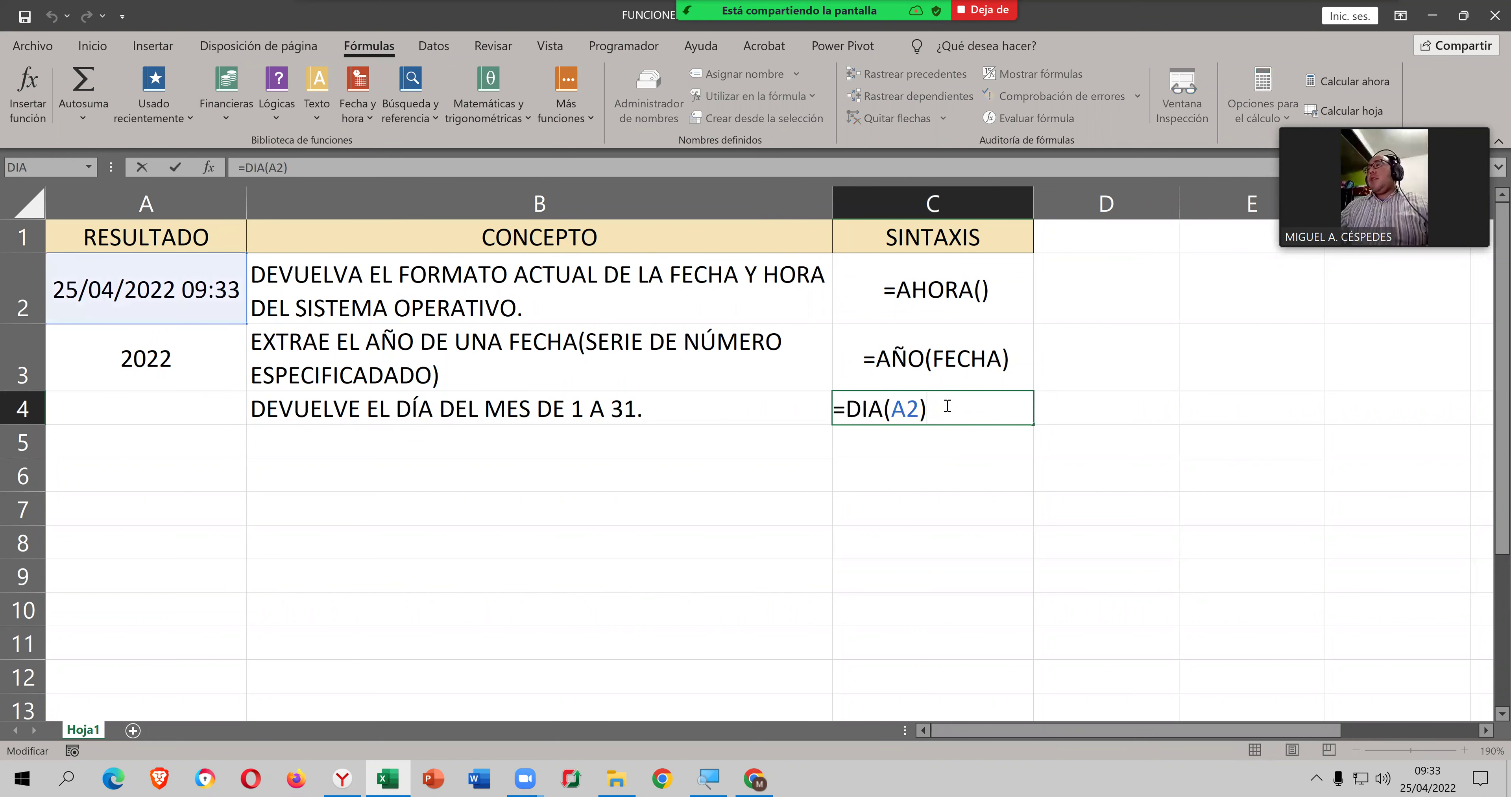
{"action": "key", "text": "shift+Home"}
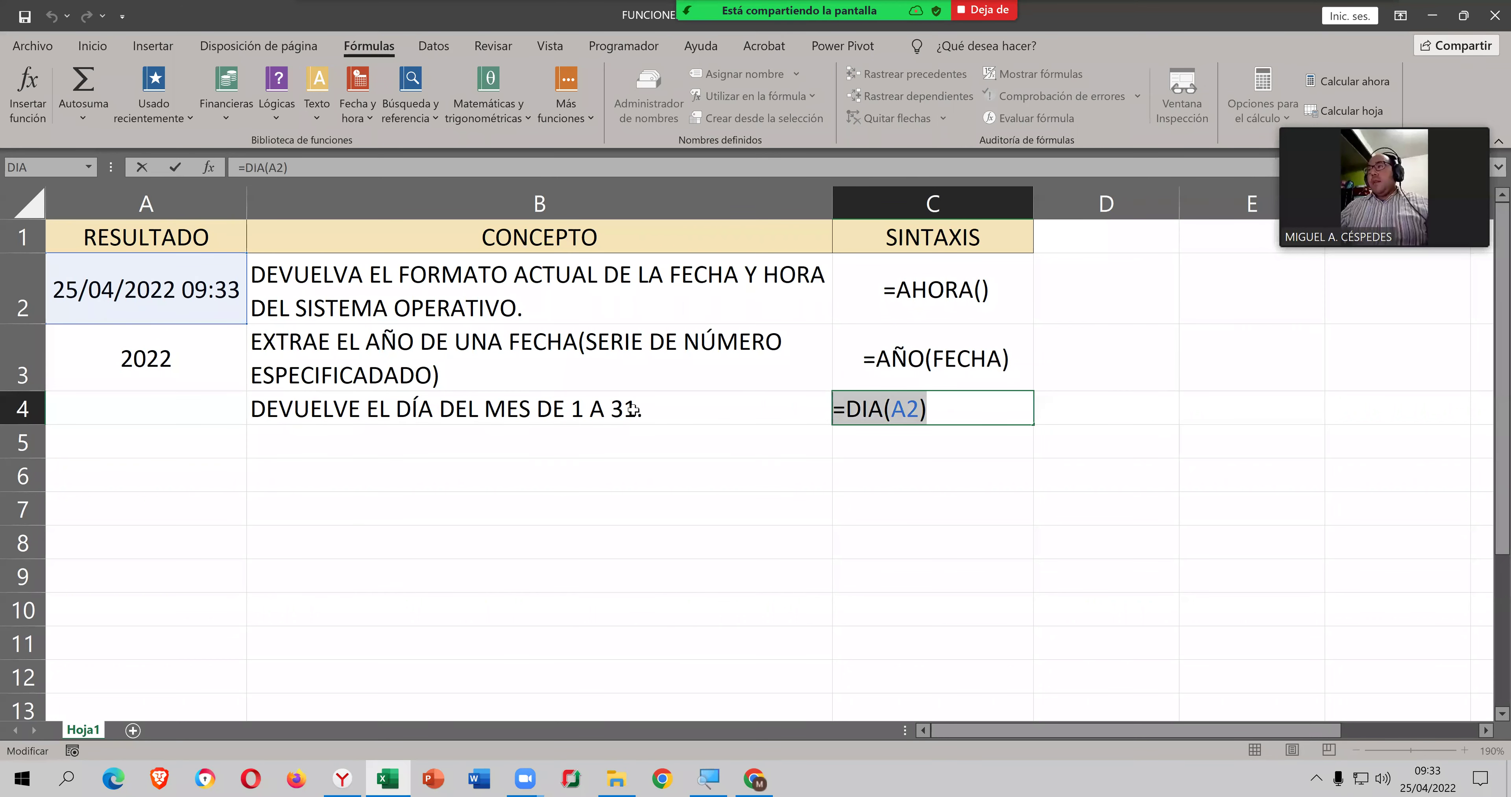
{"action": "key", "text": "BackSpace"}
{"action": "type", "text": "="}
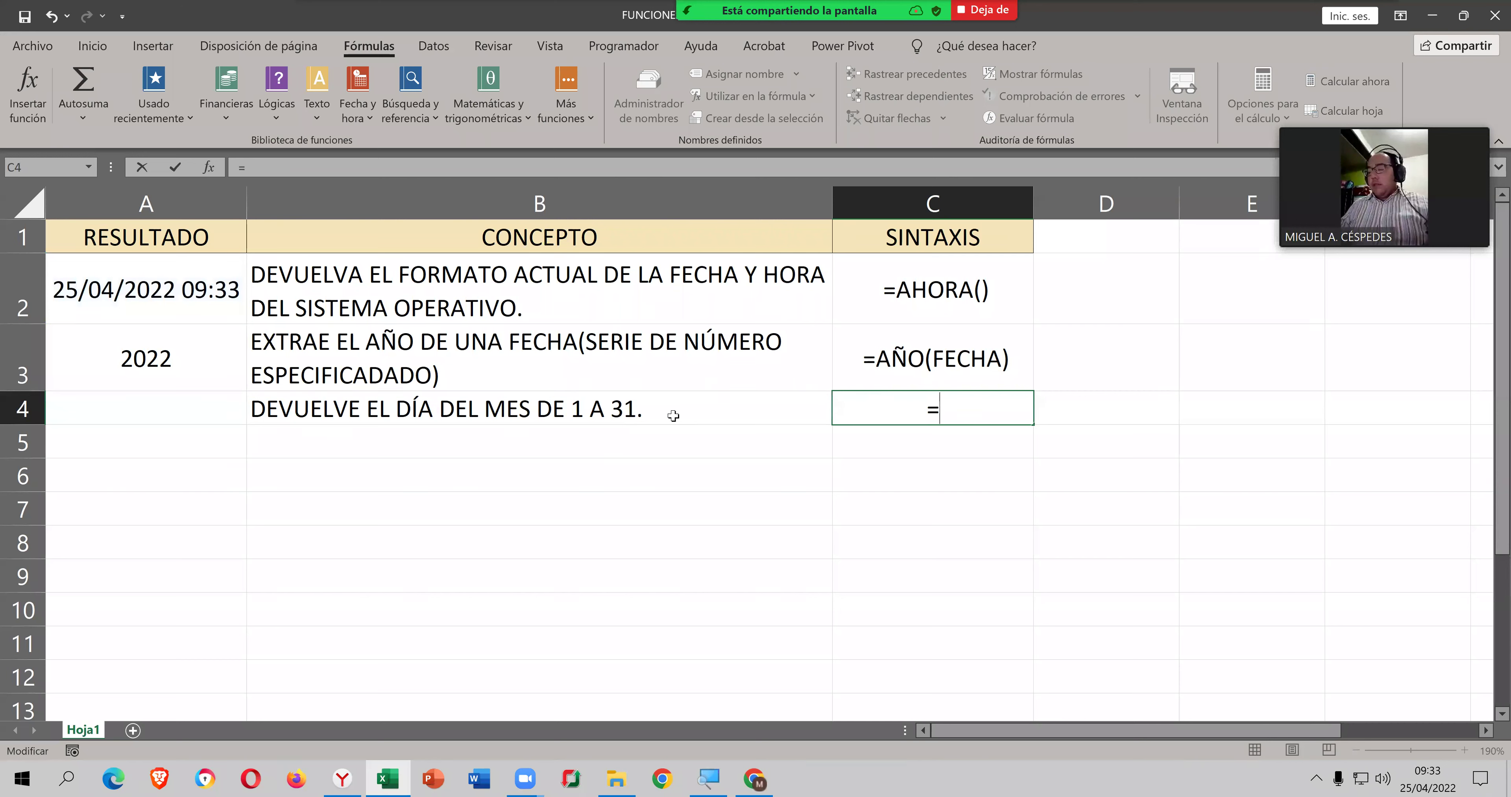
{"action": "type", "text": "DIA"}
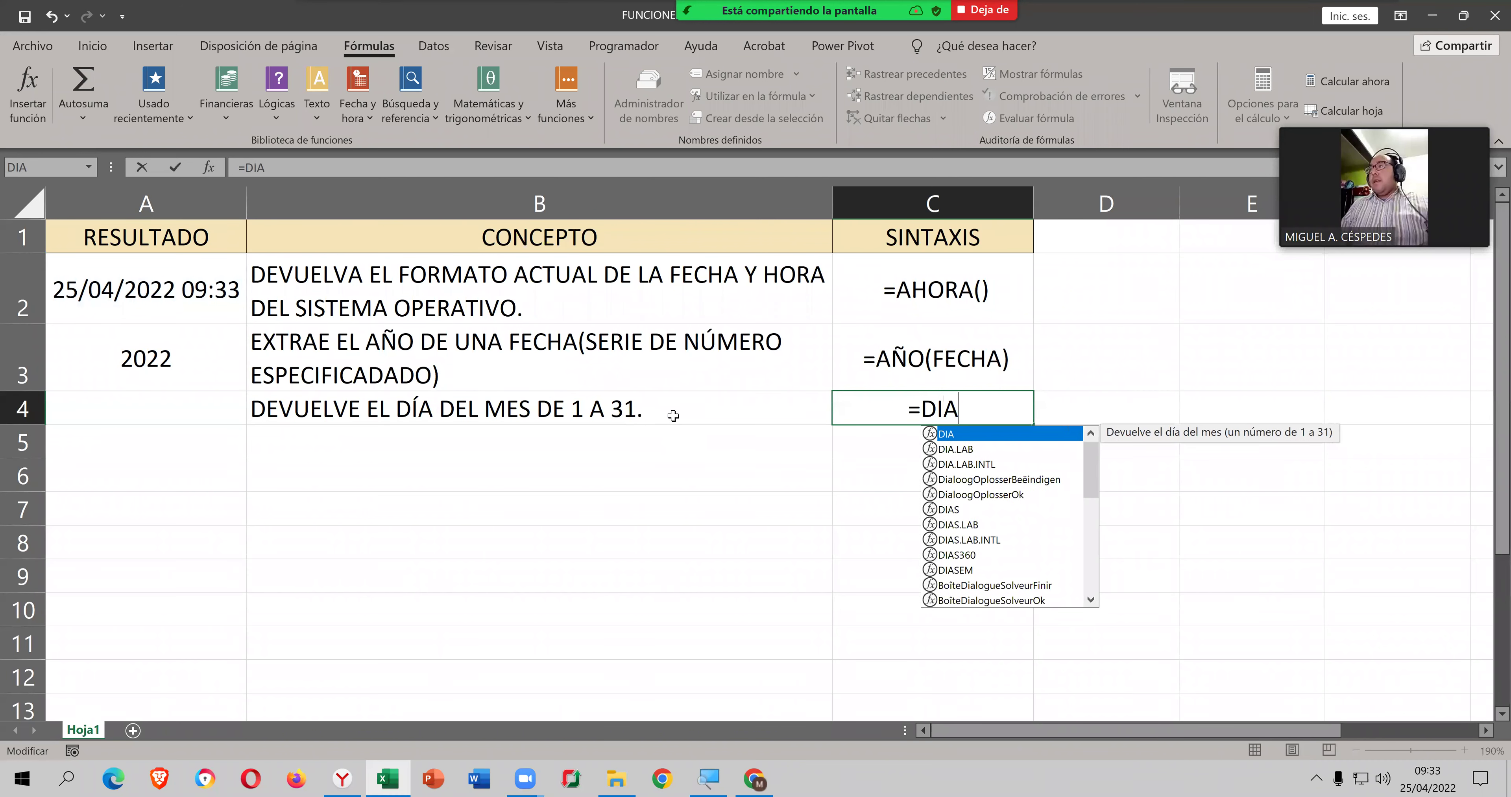
{"action": "type", "text": "("}
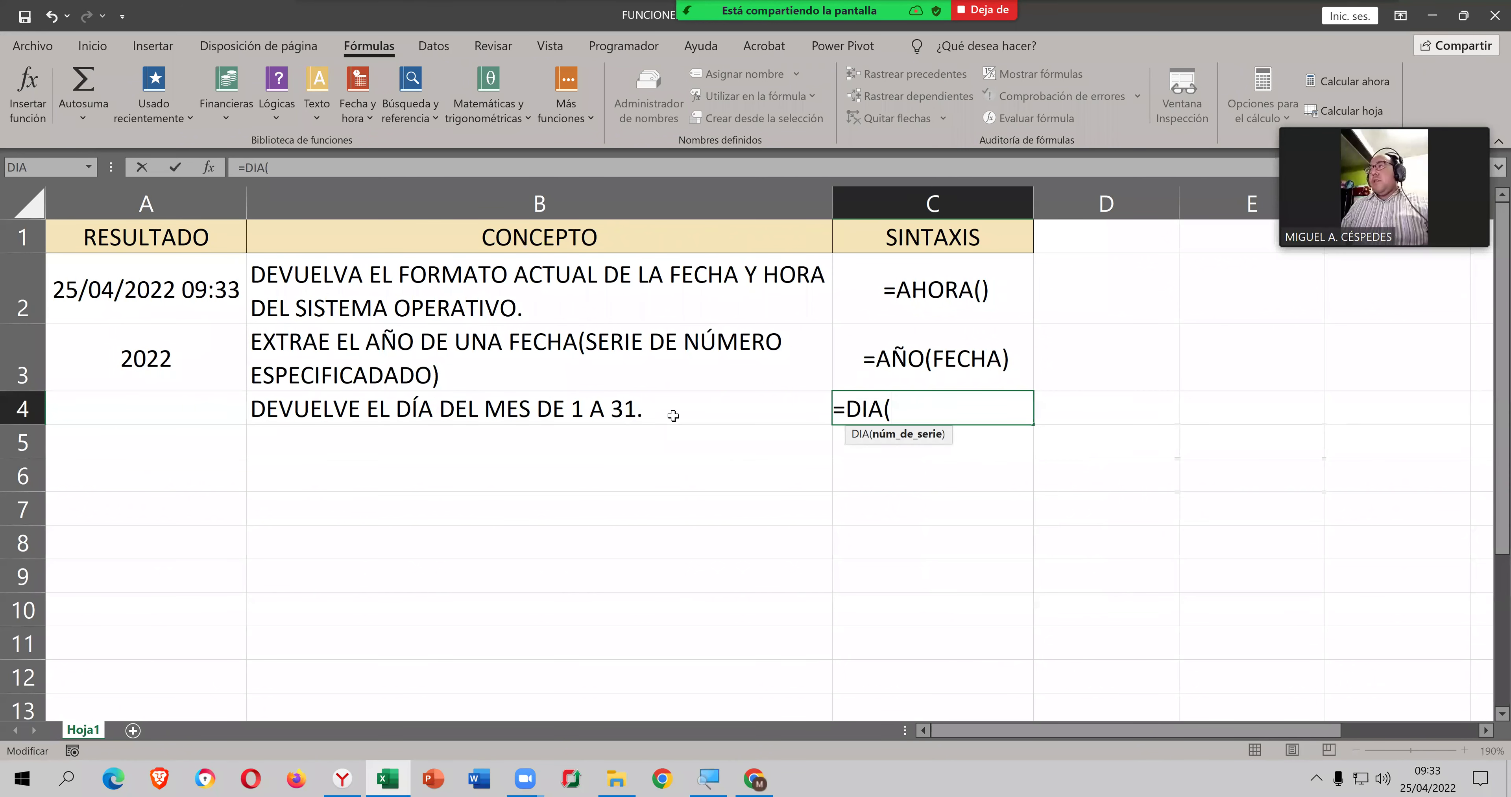
{"action": "type", "text": "FCHA"}
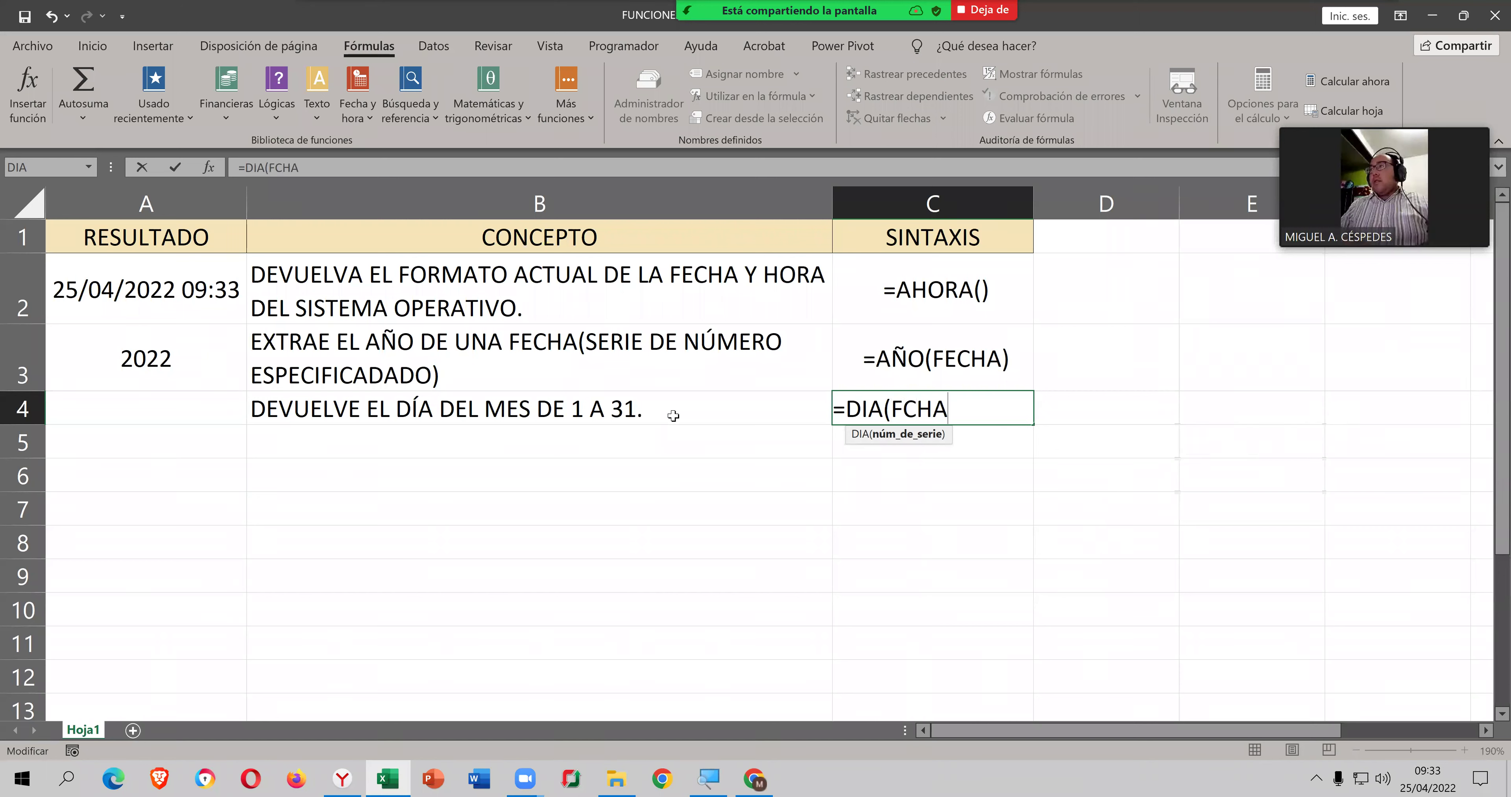
{"action": "type", "text": ")"}
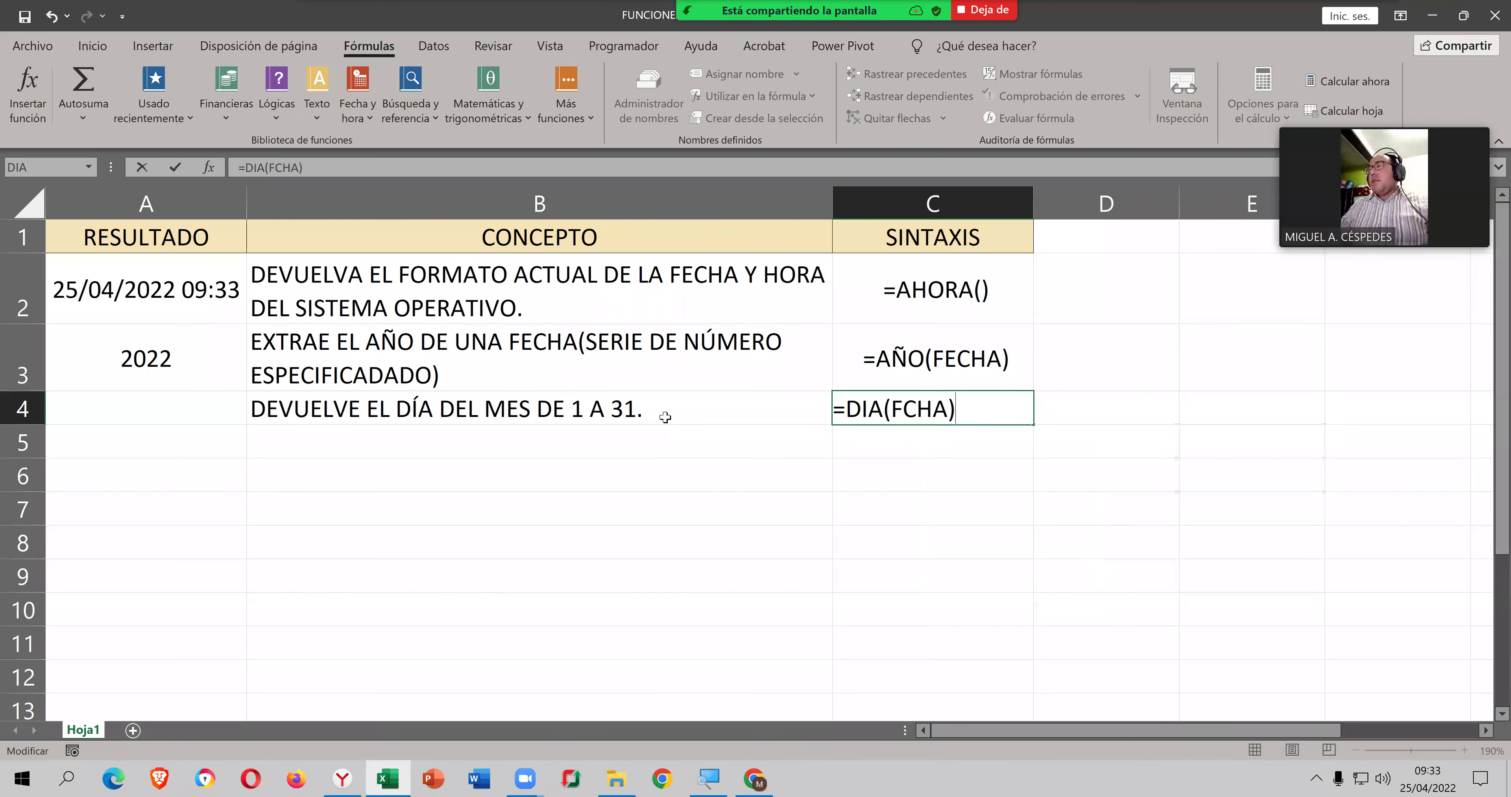
{"action": "left_click", "coordinate": [838, 412]}
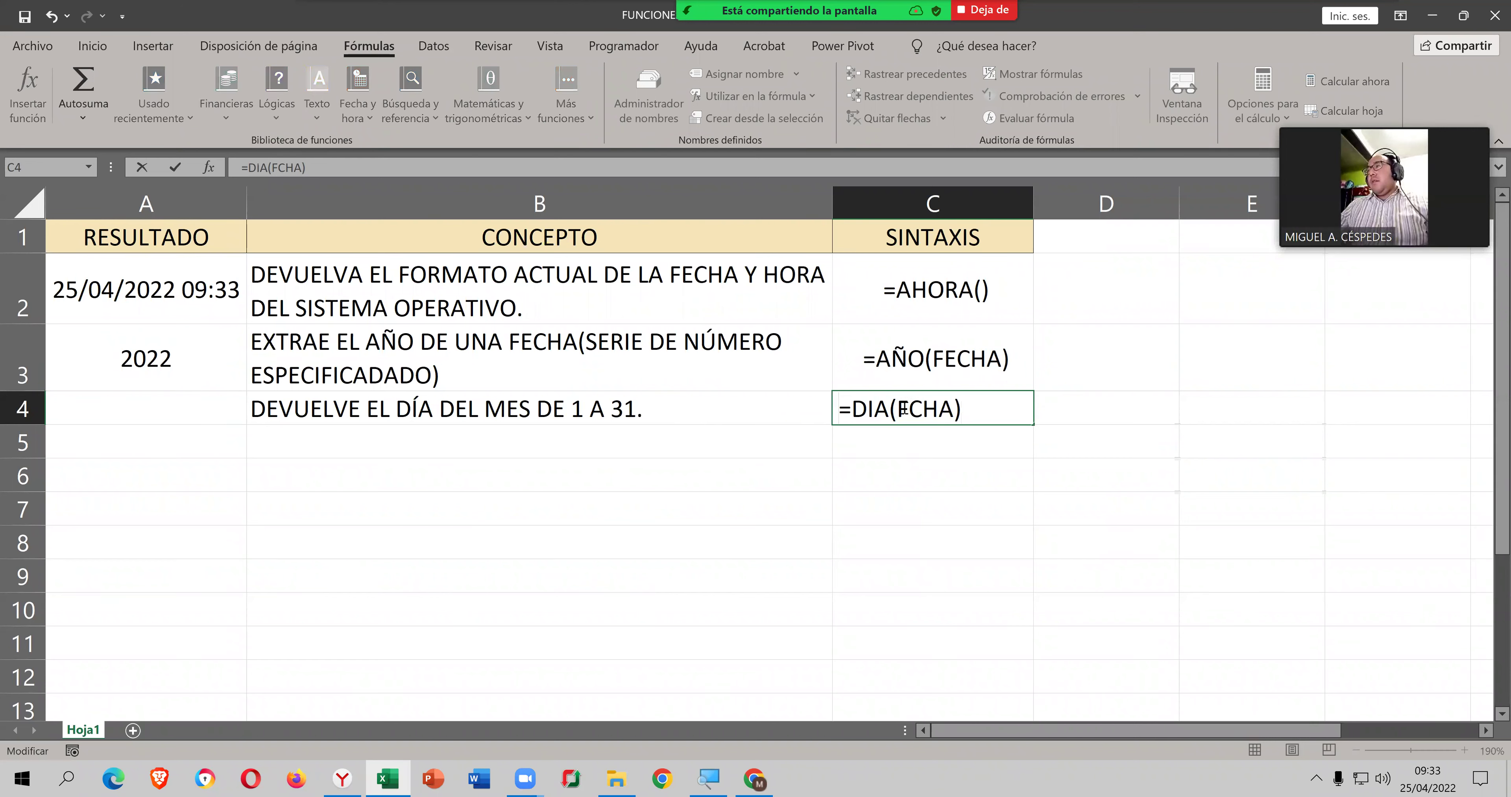
{"action": "type", "text": "E"}
{"action": "left_click", "coordinate": [1005, 409]}
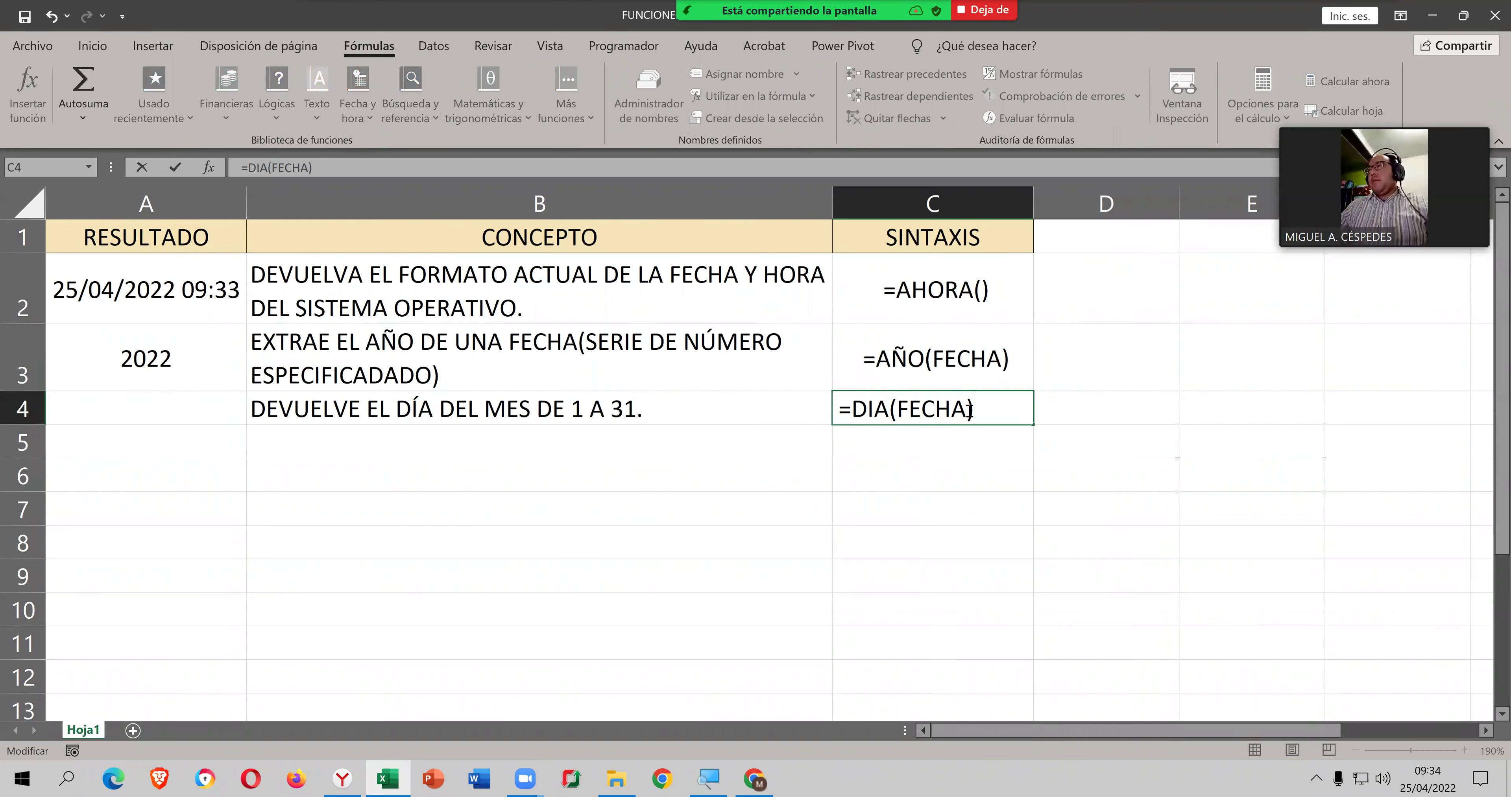
Step: Enter =DIA(A2) in A4 so it returns day 25
{"action": "left_click", "coordinate": [170, 409]}
{"action": "type", "text": "=DIA(A2)"}
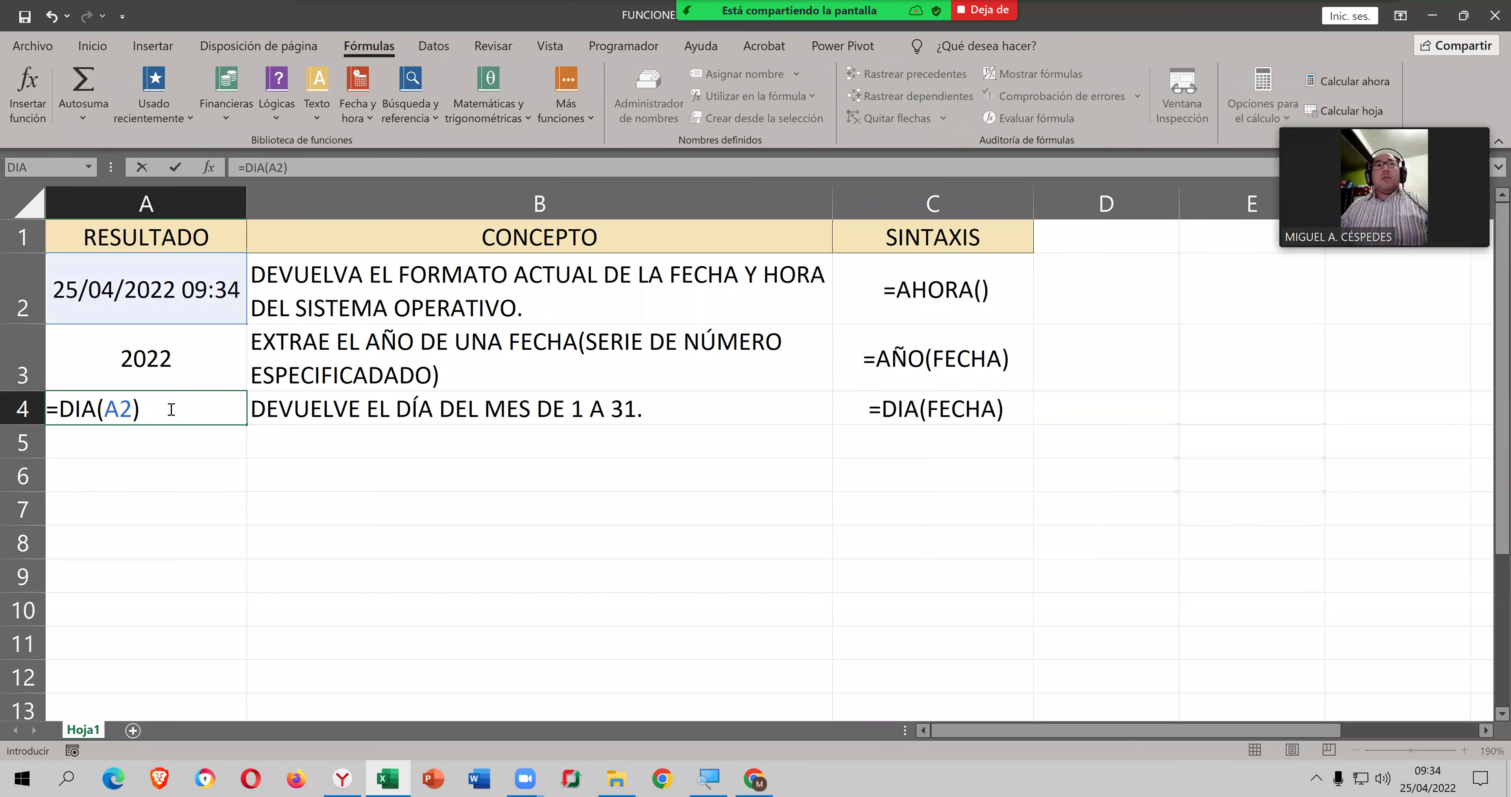
{"action": "key", "text": "Return"}
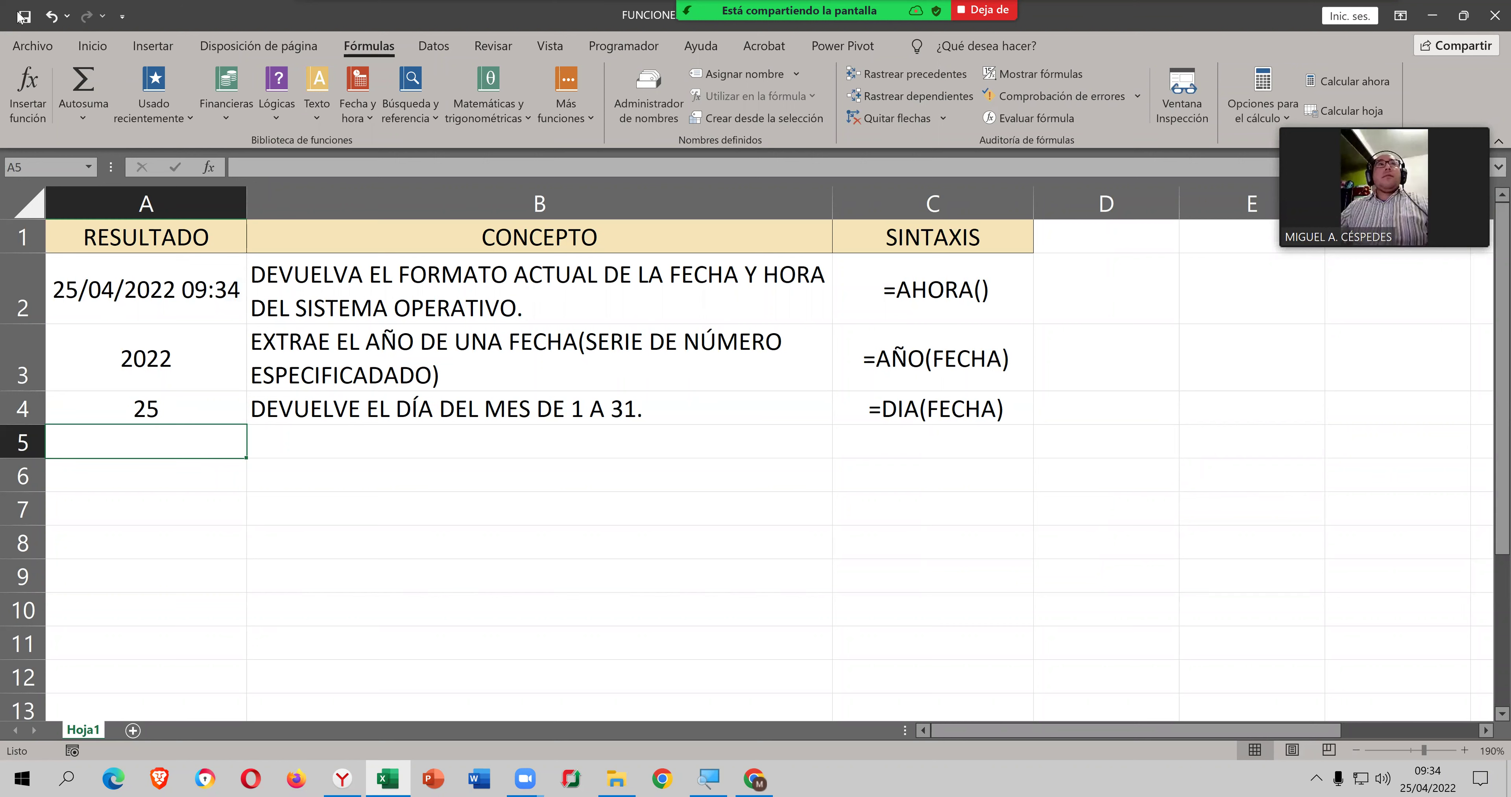
{"action": "left_click", "coordinate": [357, 106]}
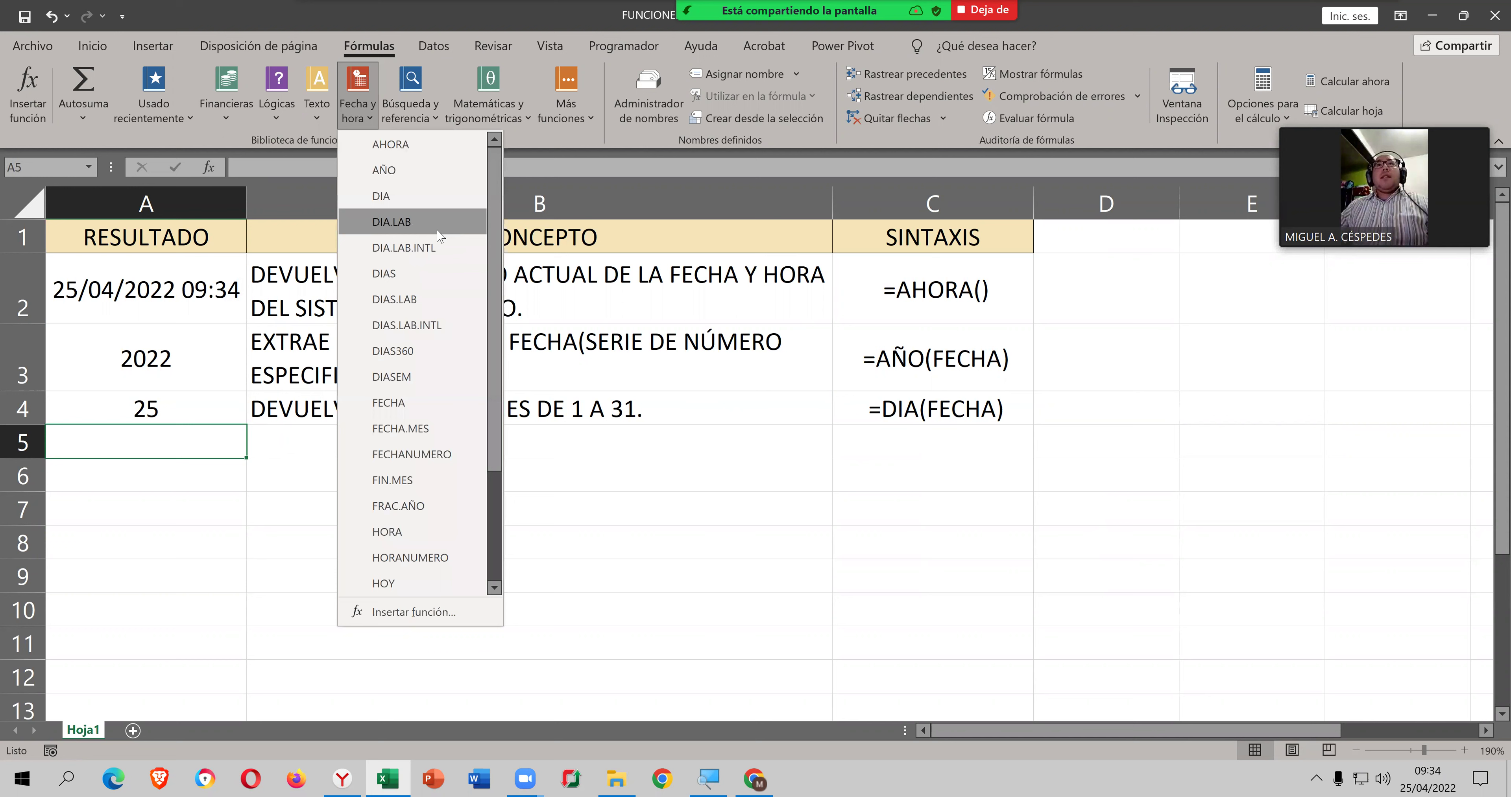
{"action": "mouse_move", "coordinate": [392, 222]}
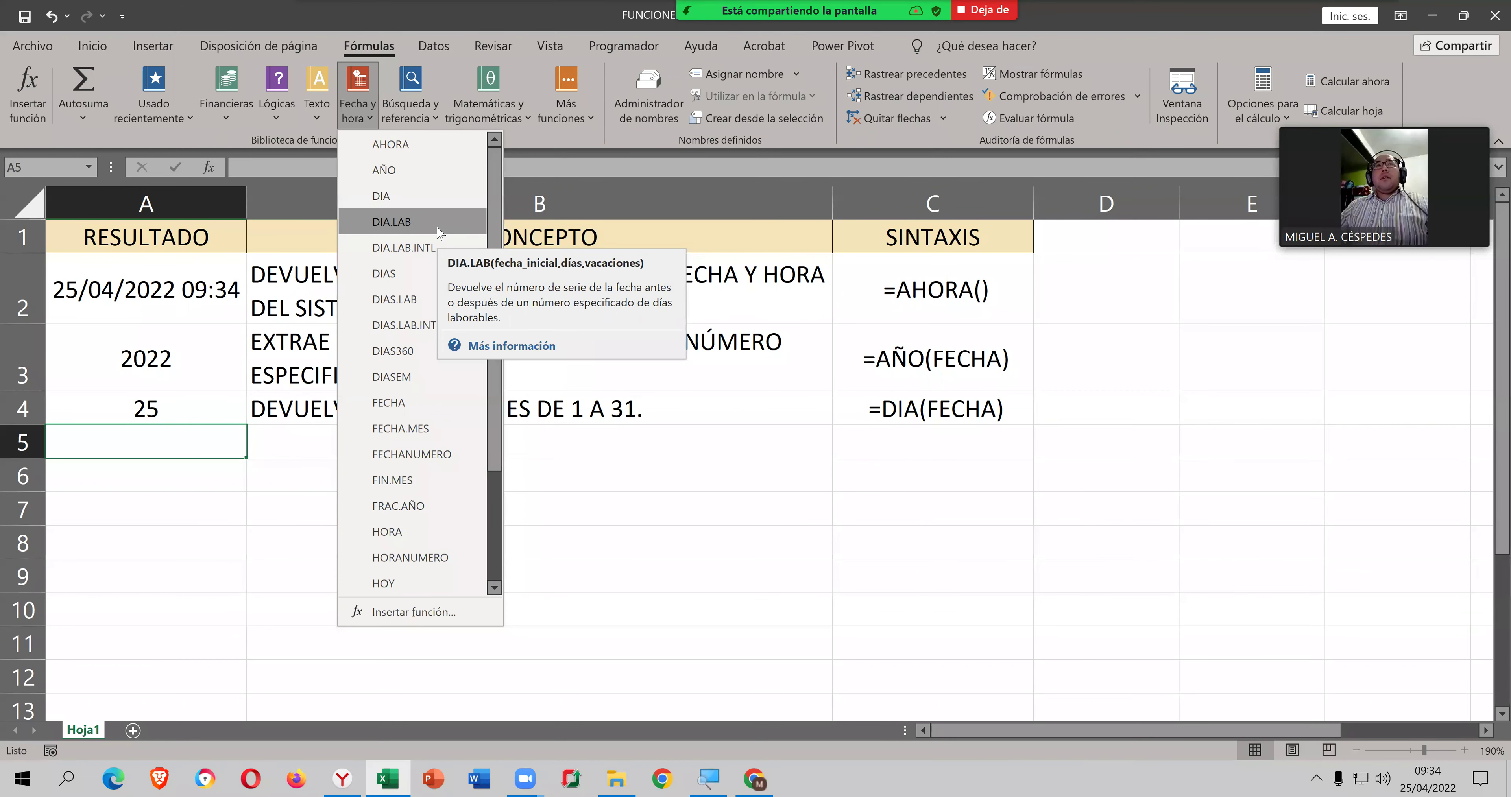
Step: Insert =DIA.LAB(A2,5) in A5 from Fecha y hora, returning 44683
{"action": "left_click", "coordinate": [391, 221]}
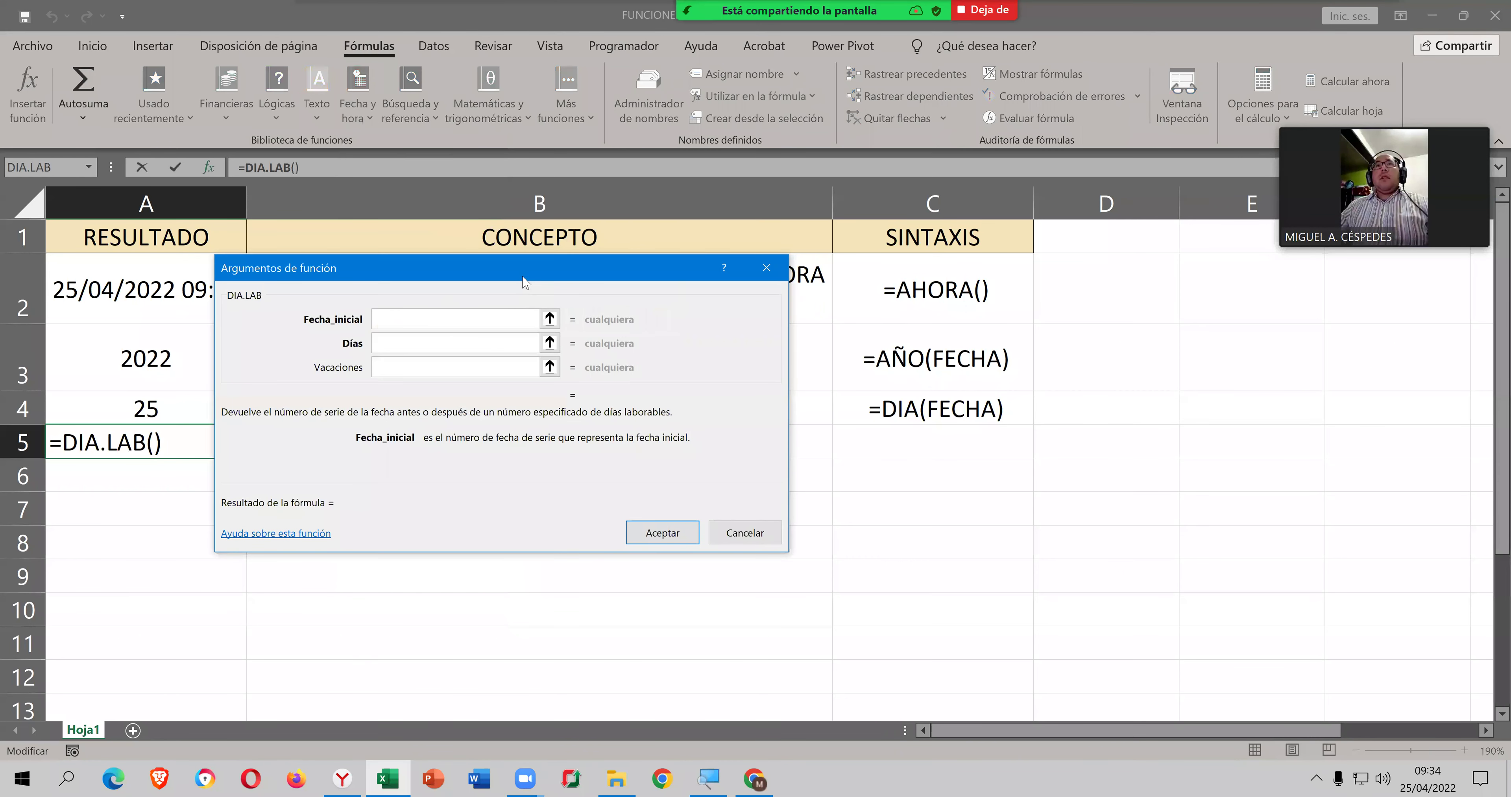
{"action": "left_click_drag", "start_coordinate": [524, 281], "coordinate": [685, 282]}
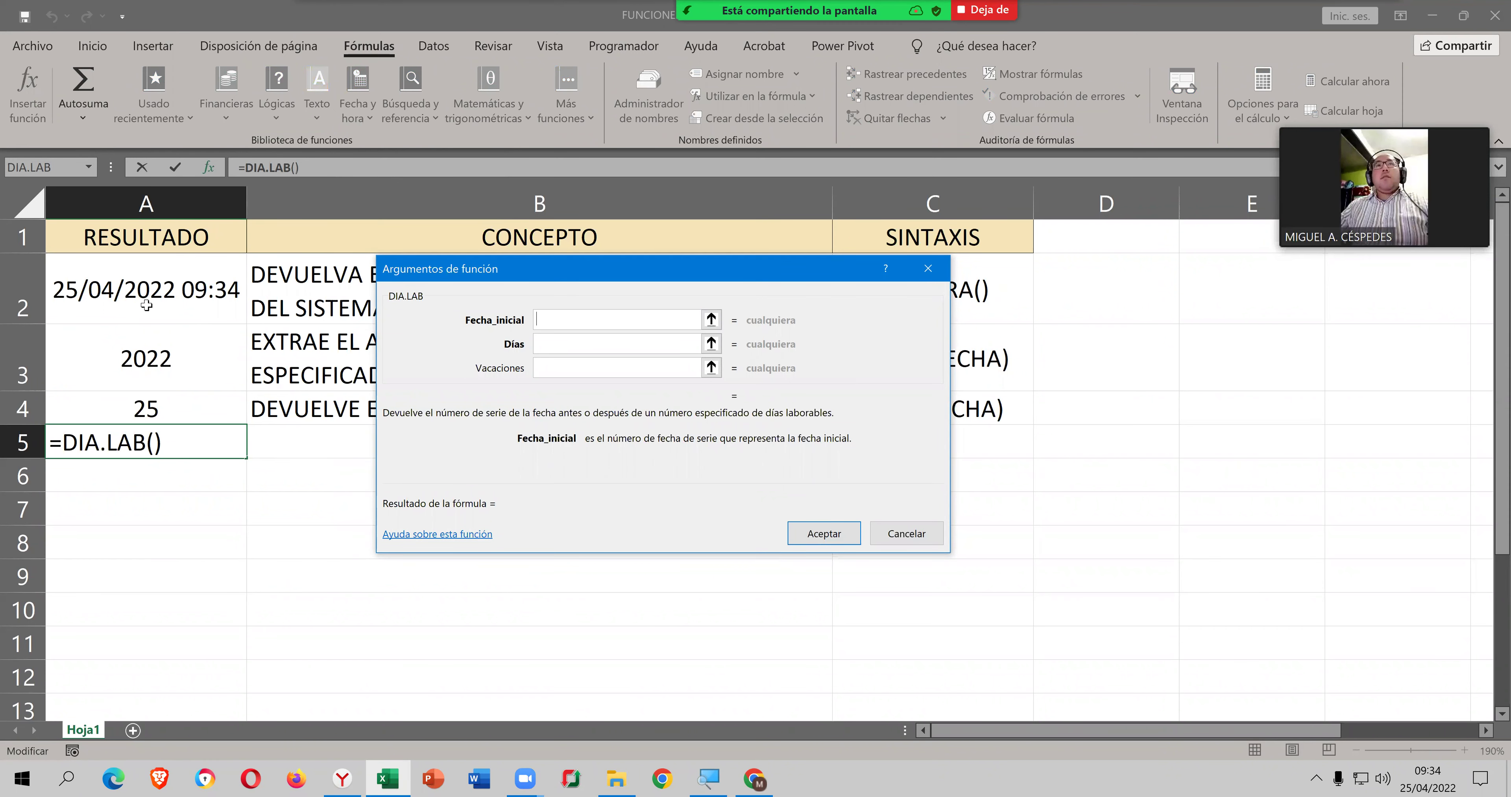
{"action": "left_click", "coordinate": [154, 295]}
{"action": "left_click", "coordinate": [579, 338]}
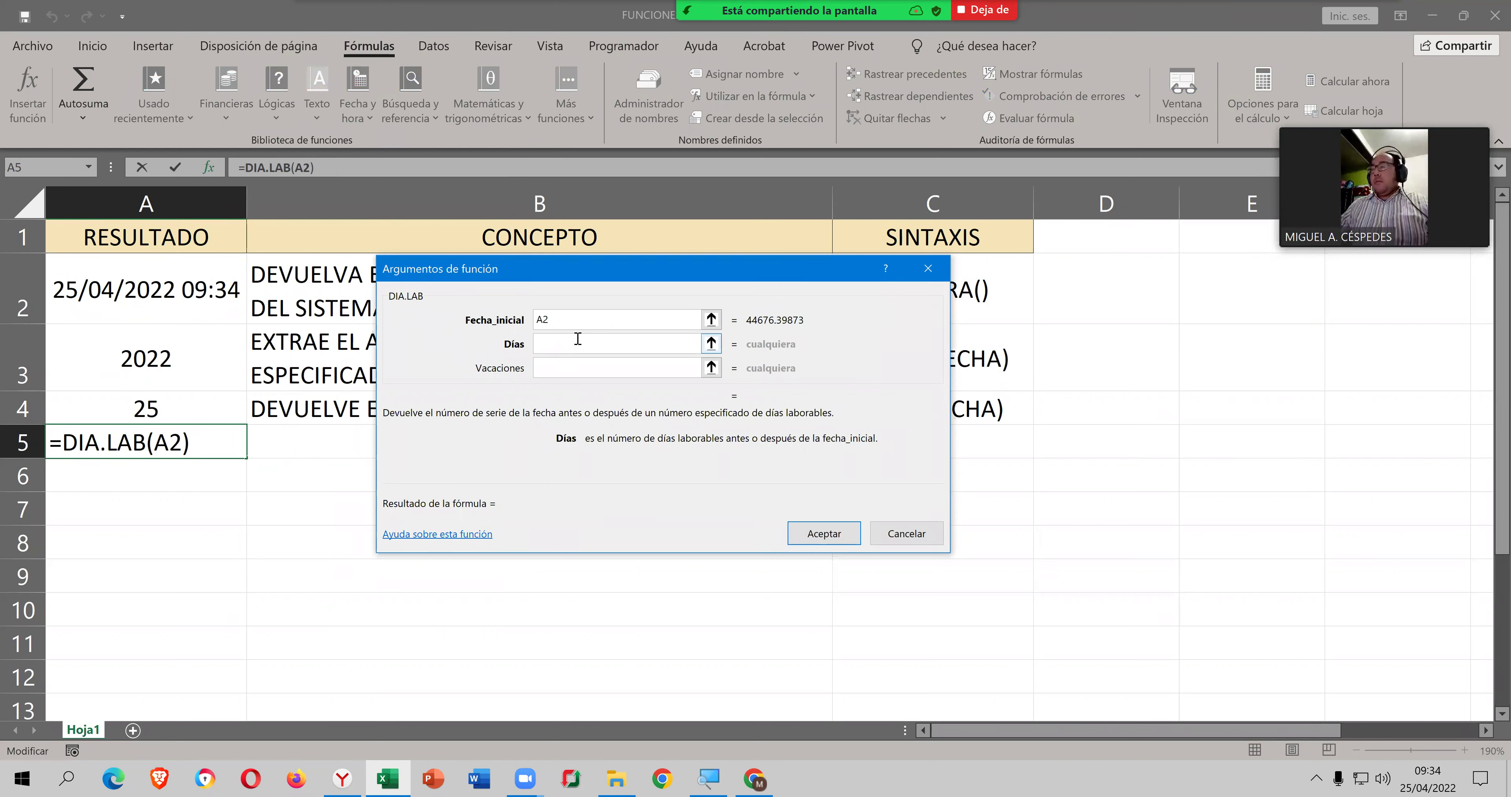
{"action": "type", "text": "5"}
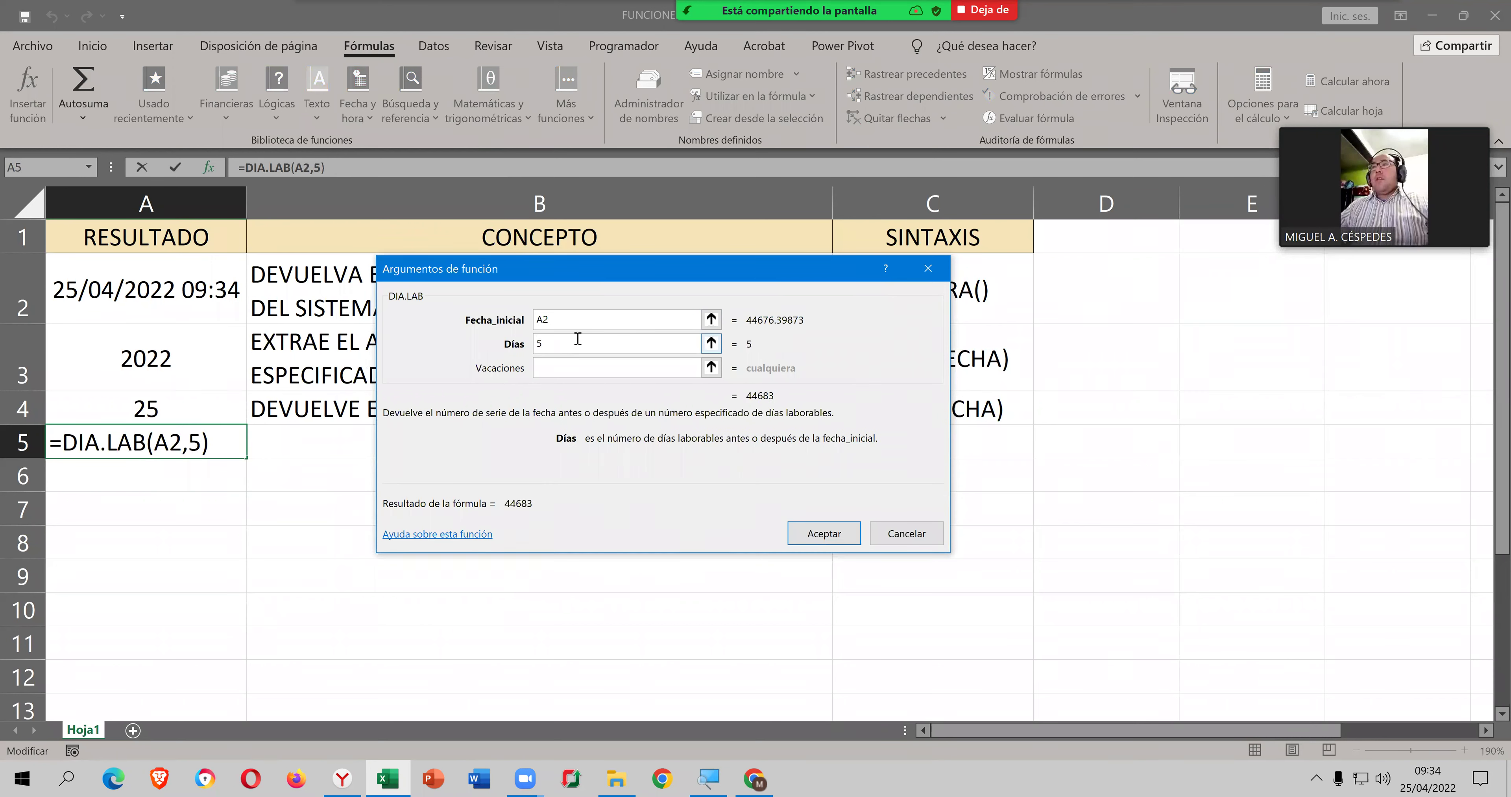
{"action": "left_click", "coordinate": [817, 533]}
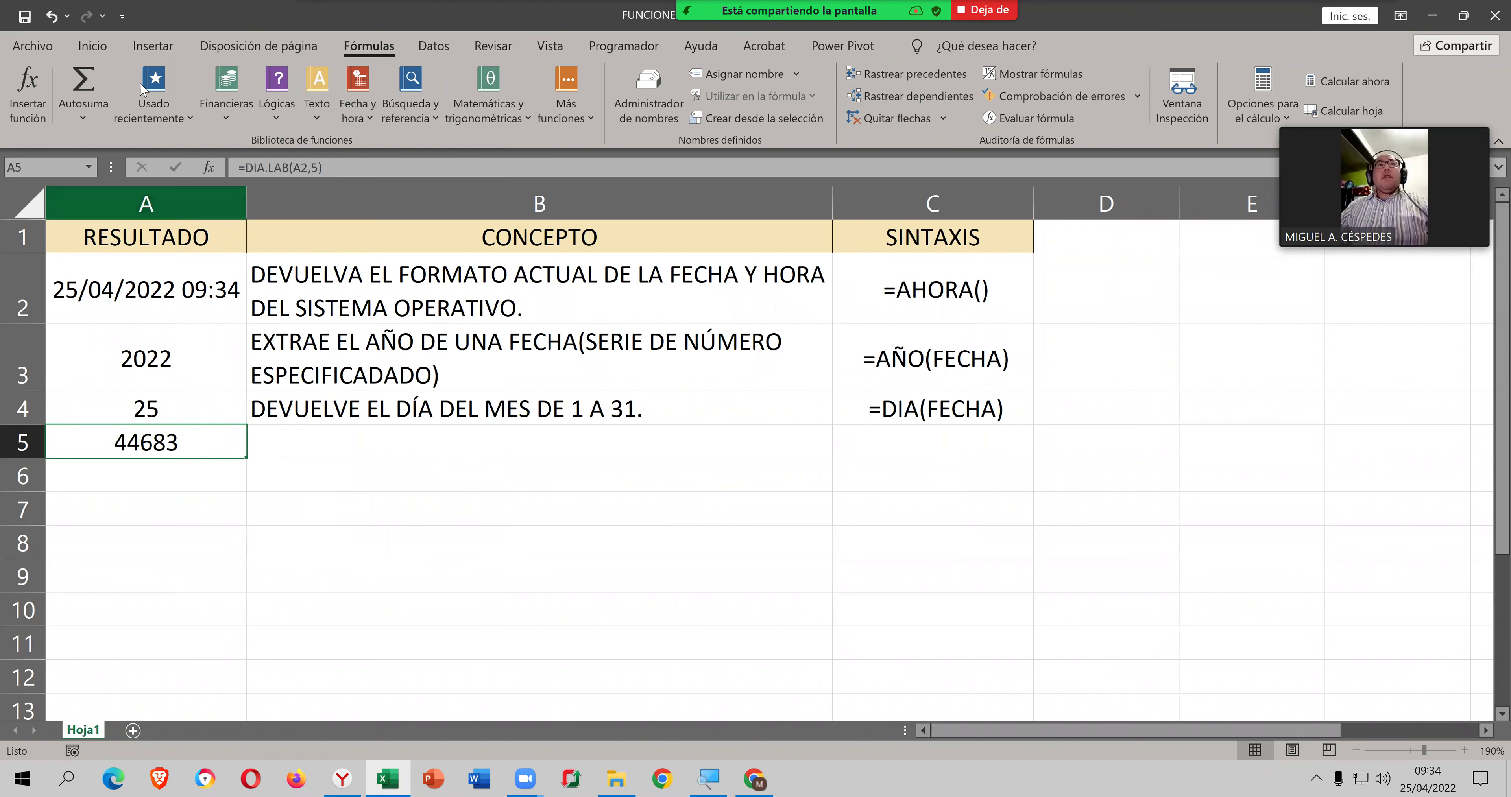
{"action": "left_click", "coordinate": [111, 48]}
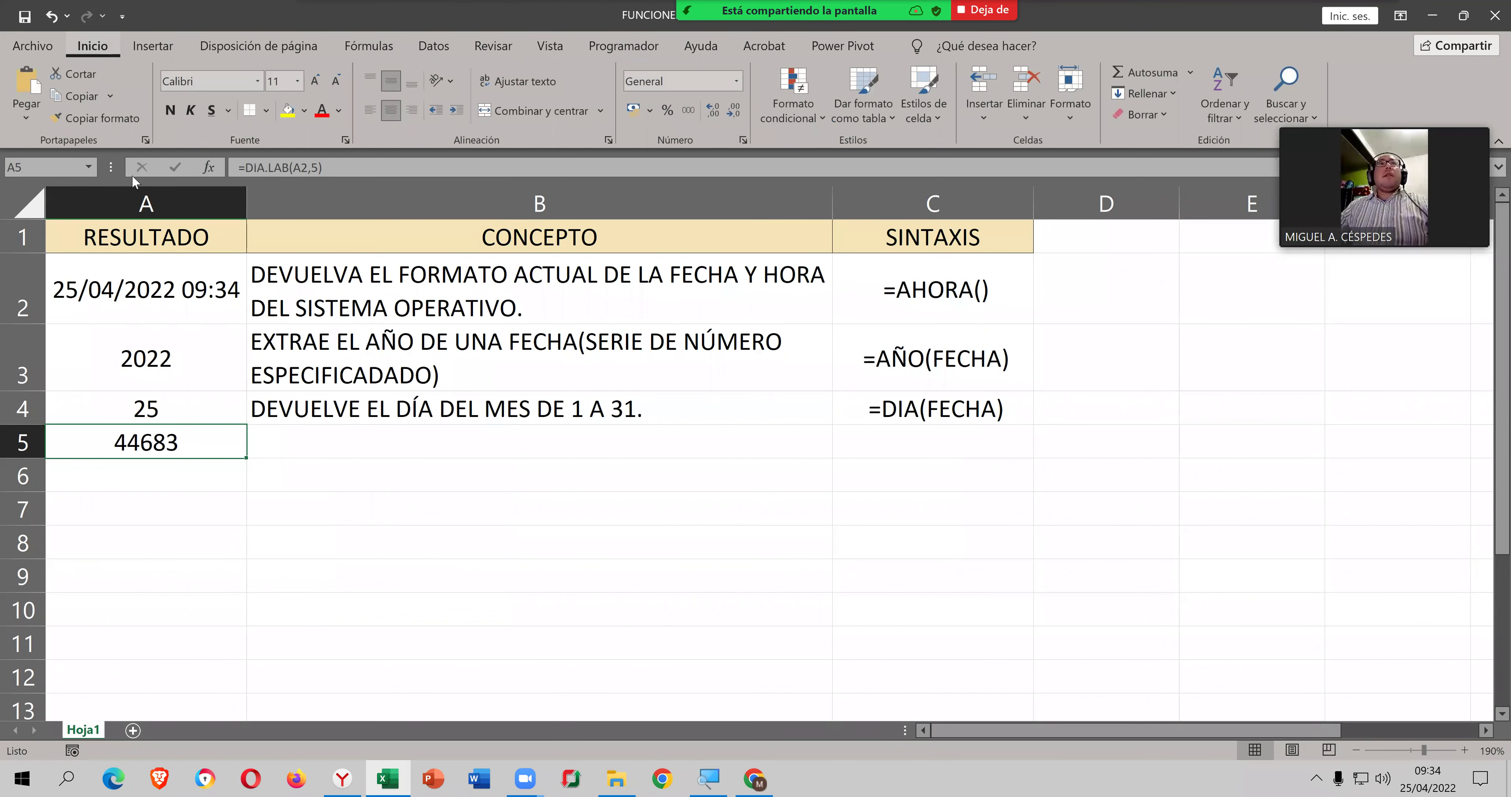
Step: Copy A5's DIA.LAB formula into C5
{"action": "double_click", "coordinate": [209, 436]}
{"action": "left_click_drag", "start_coordinate": [210, 436], "coordinate": [9, 449]}
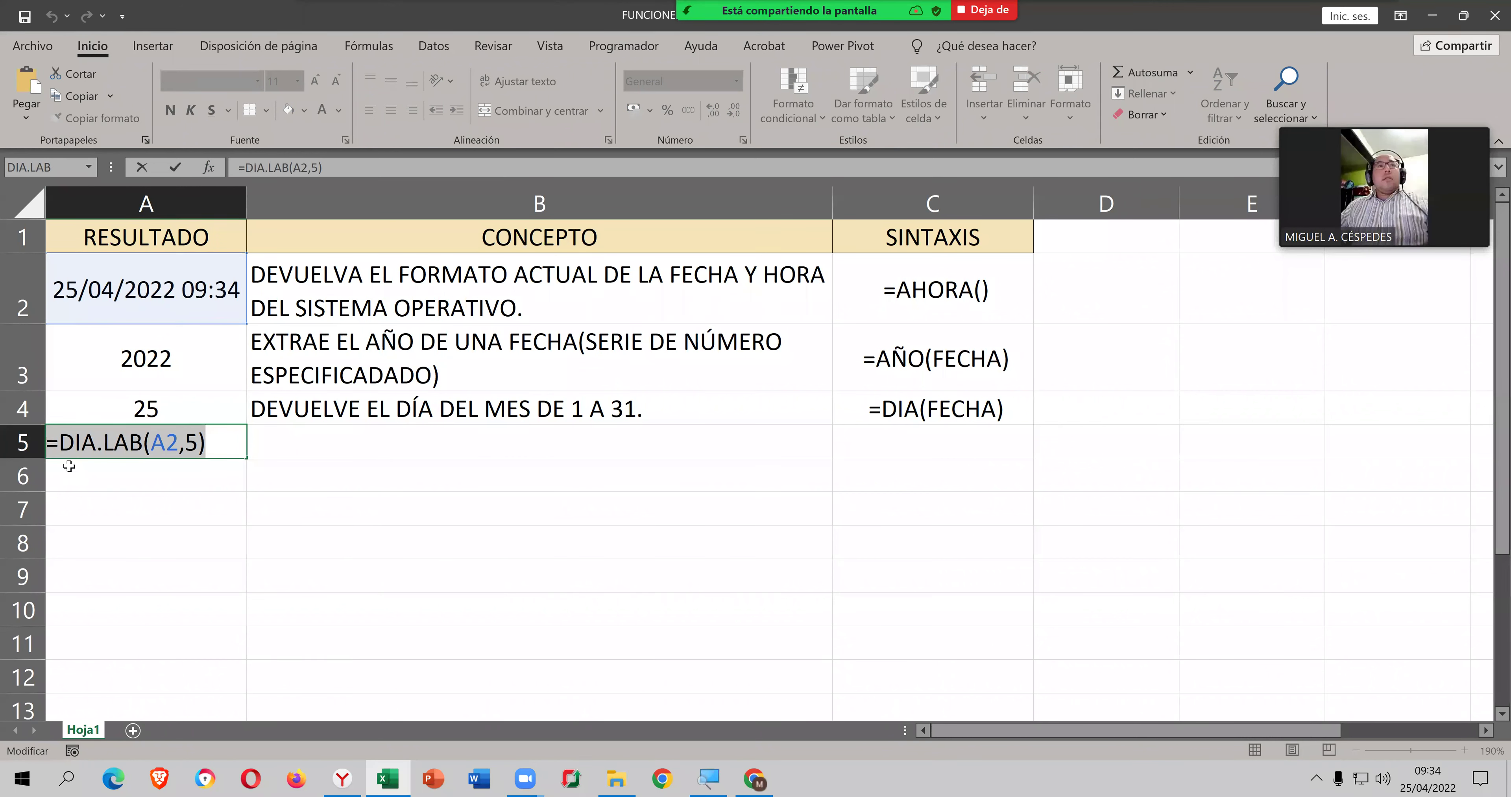
{"action": "left_click", "coordinate": [848, 438]}
{"action": "key", "text": "Escape"}
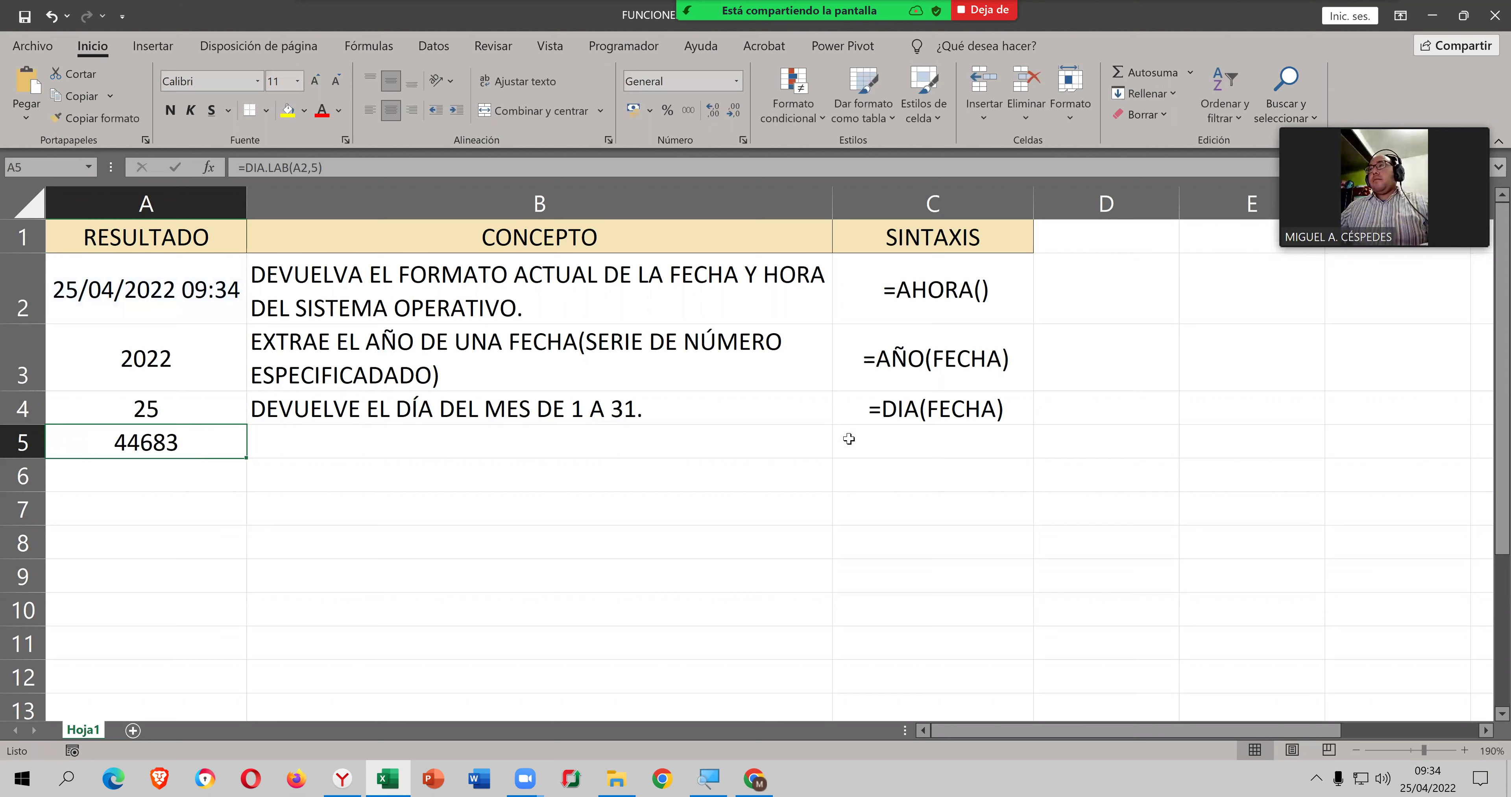
{"action": "left_click", "coordinate": [848, 438]}
{"action": "double_click", "coordinate": [851, 441]}
{"action": "key", "text": "ctrl+v"}
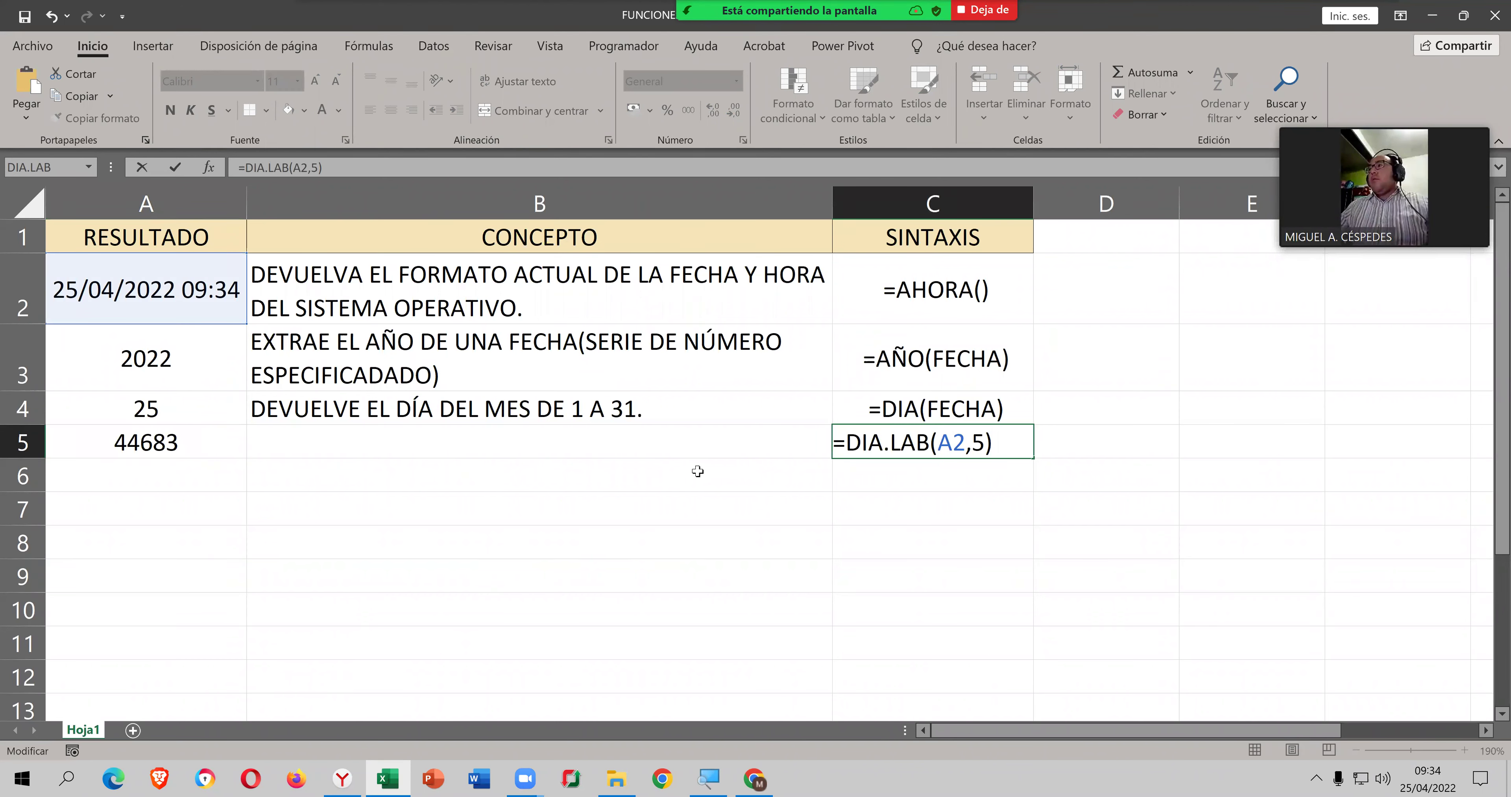
{"action": "key", "text": "Return"}
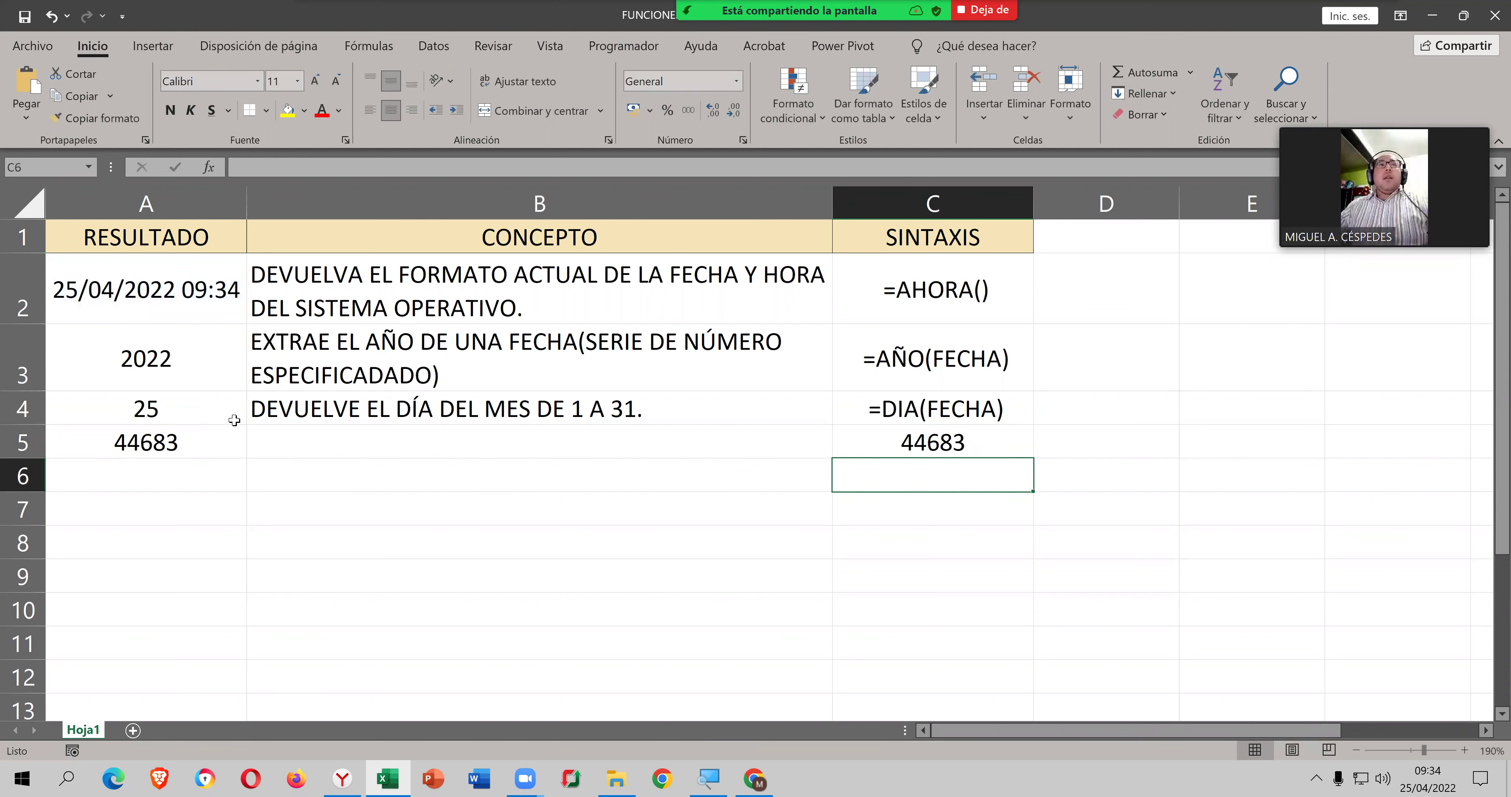
Step: Reopen A5's DIA.LAB arguments with Shift+F3 and show the April 2022 calendar
{"action": "left_click", "coordinate": [213, 441]}
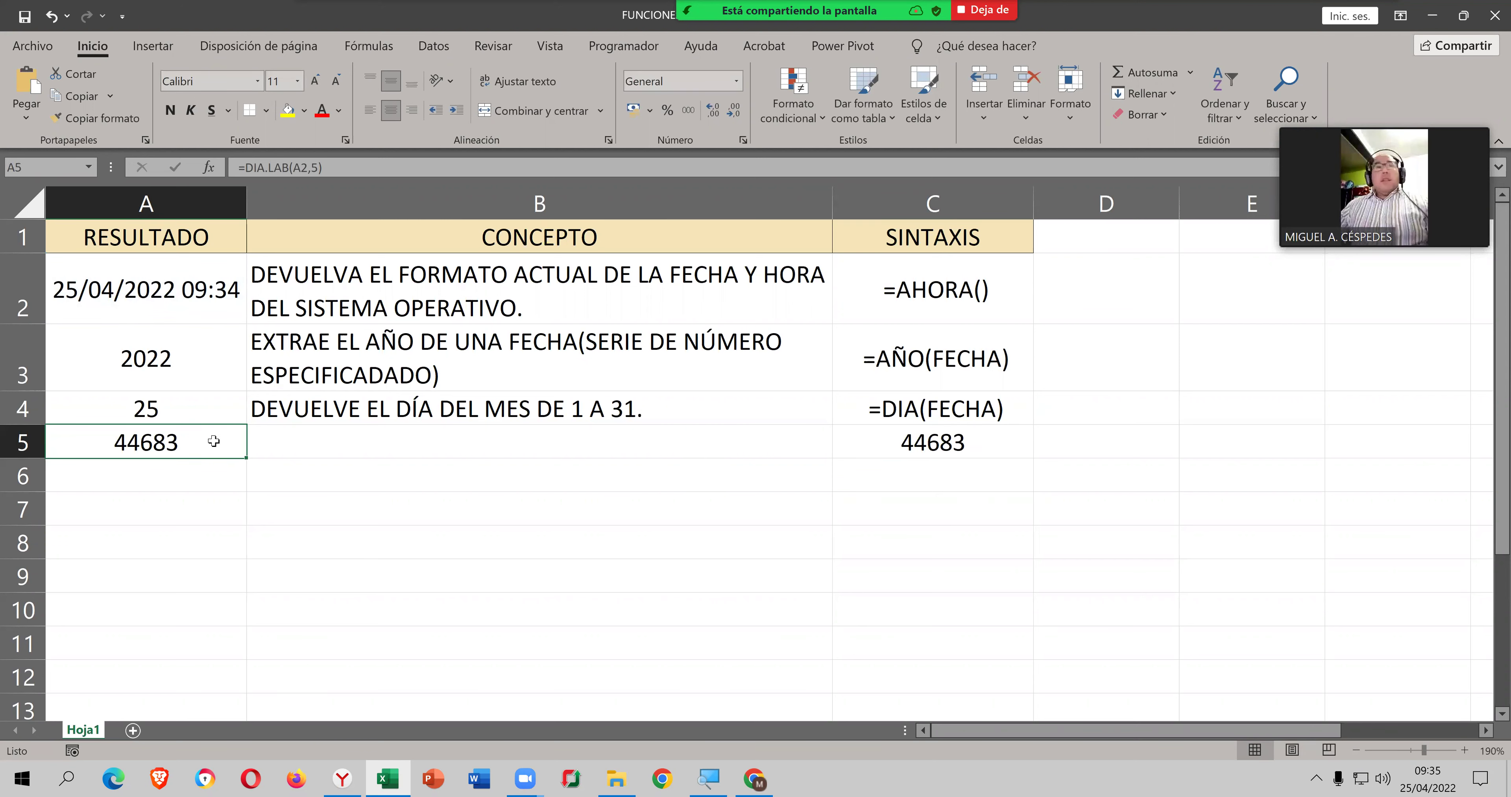
{"action": "key", "text": "shift+F3"}
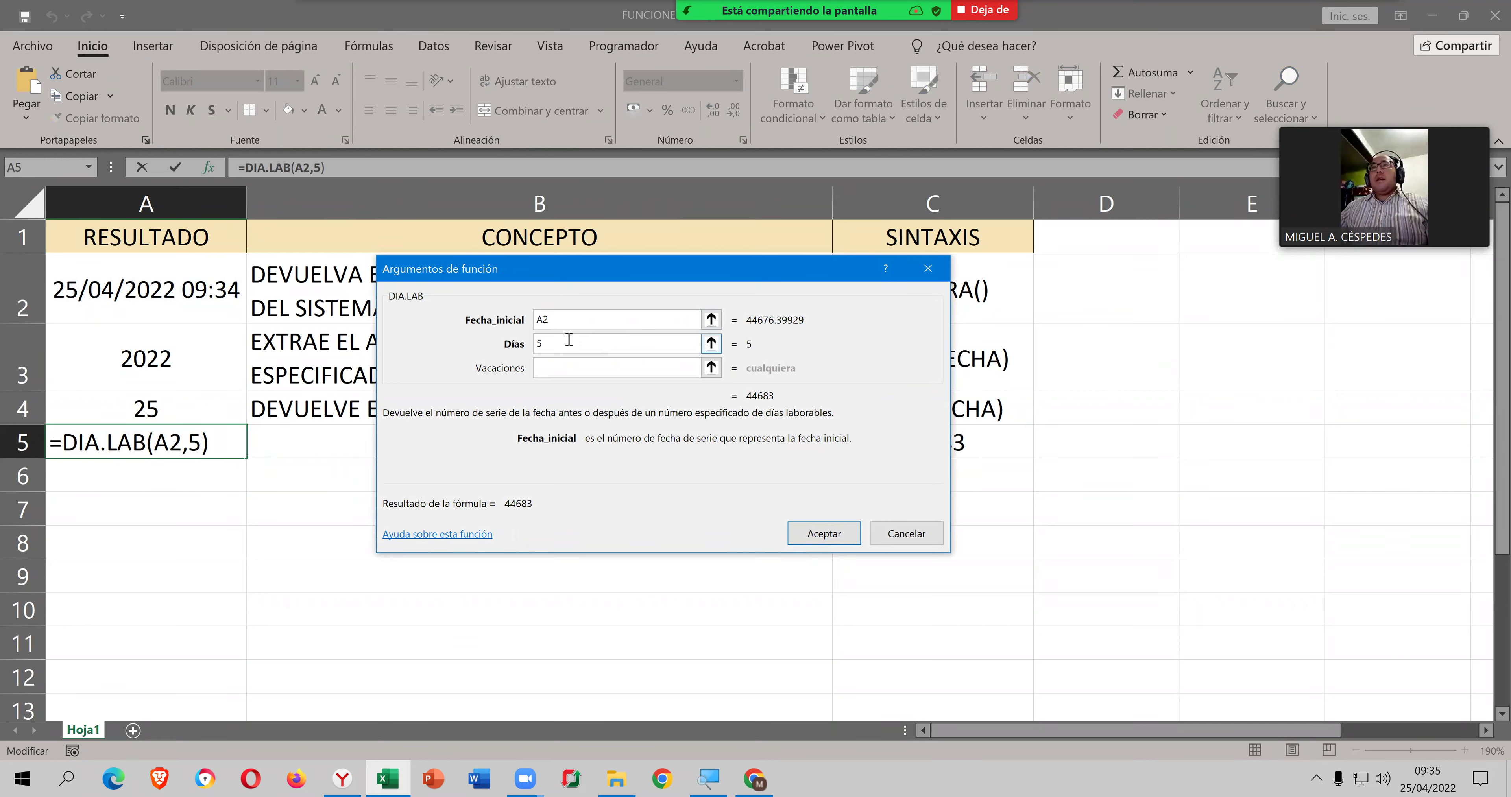
{"action": "left_click", "coordinate": [544, 319]}
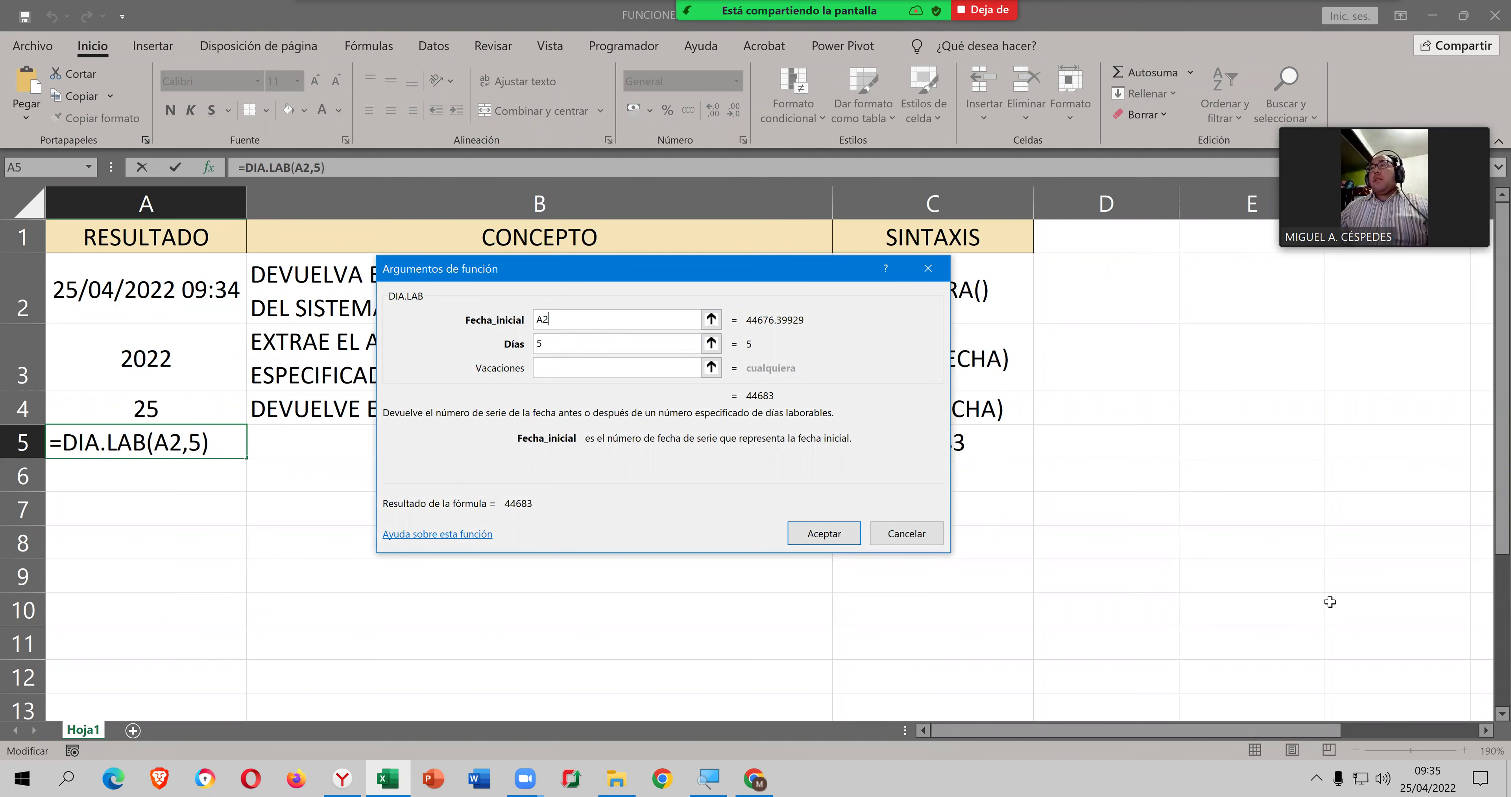
{"action": "left_click", "coordinate": [1431, 779]}
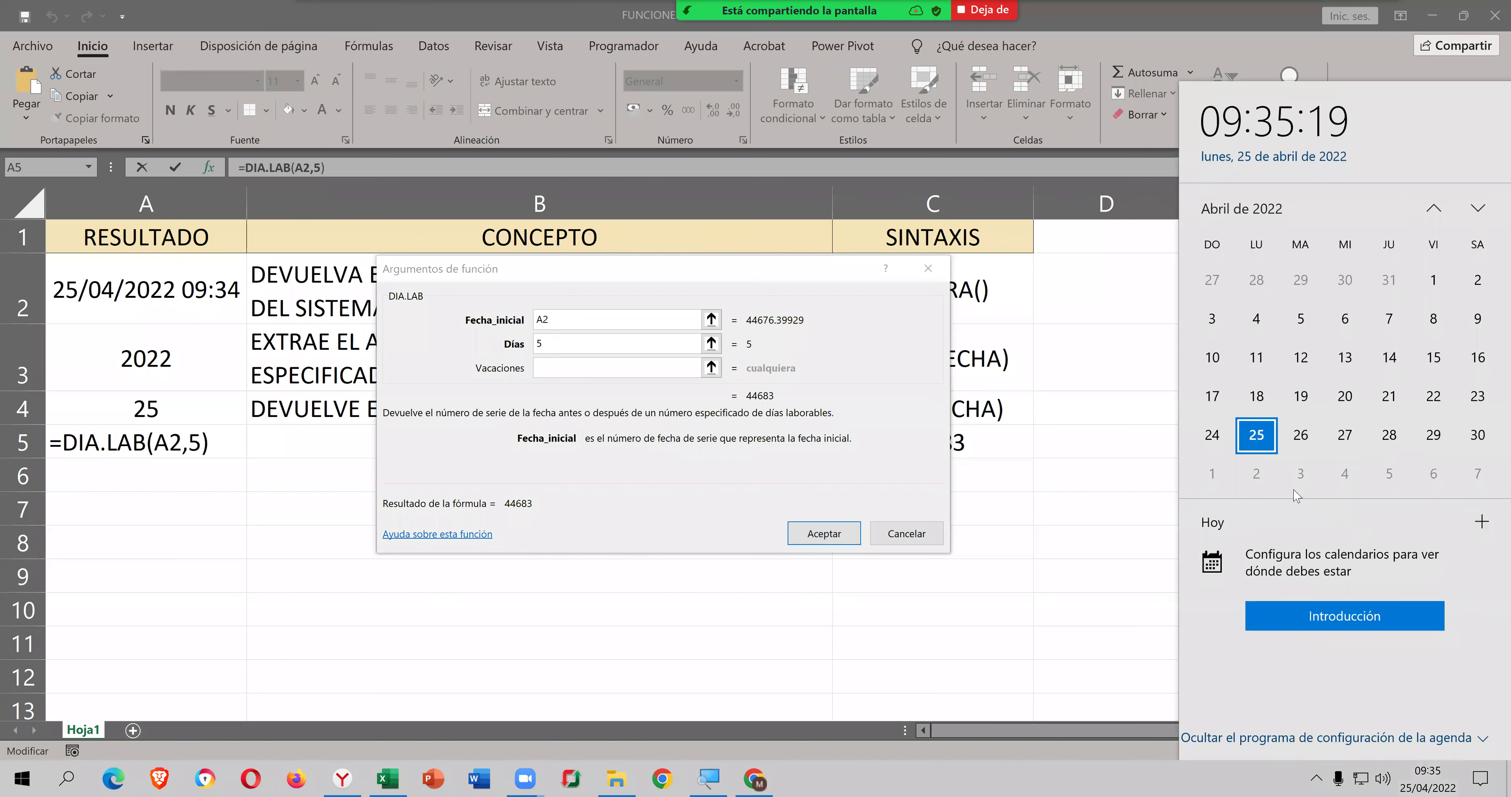
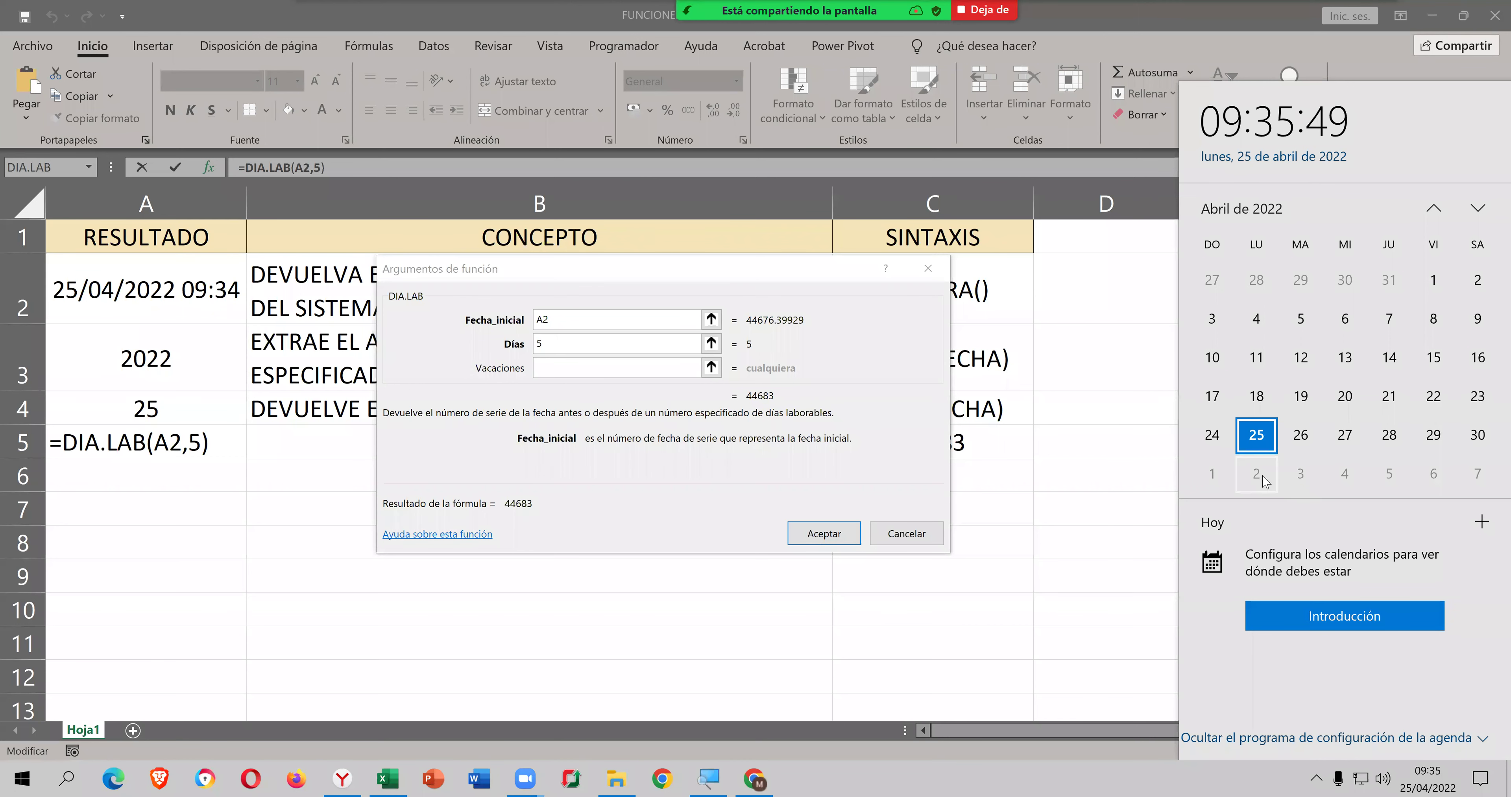
Step: Accept the DIA.LAB arguments (A2, 5 days) and count the workdays on the Windows calendar
{"action": "left_click", "coordinate": [819, 532]}
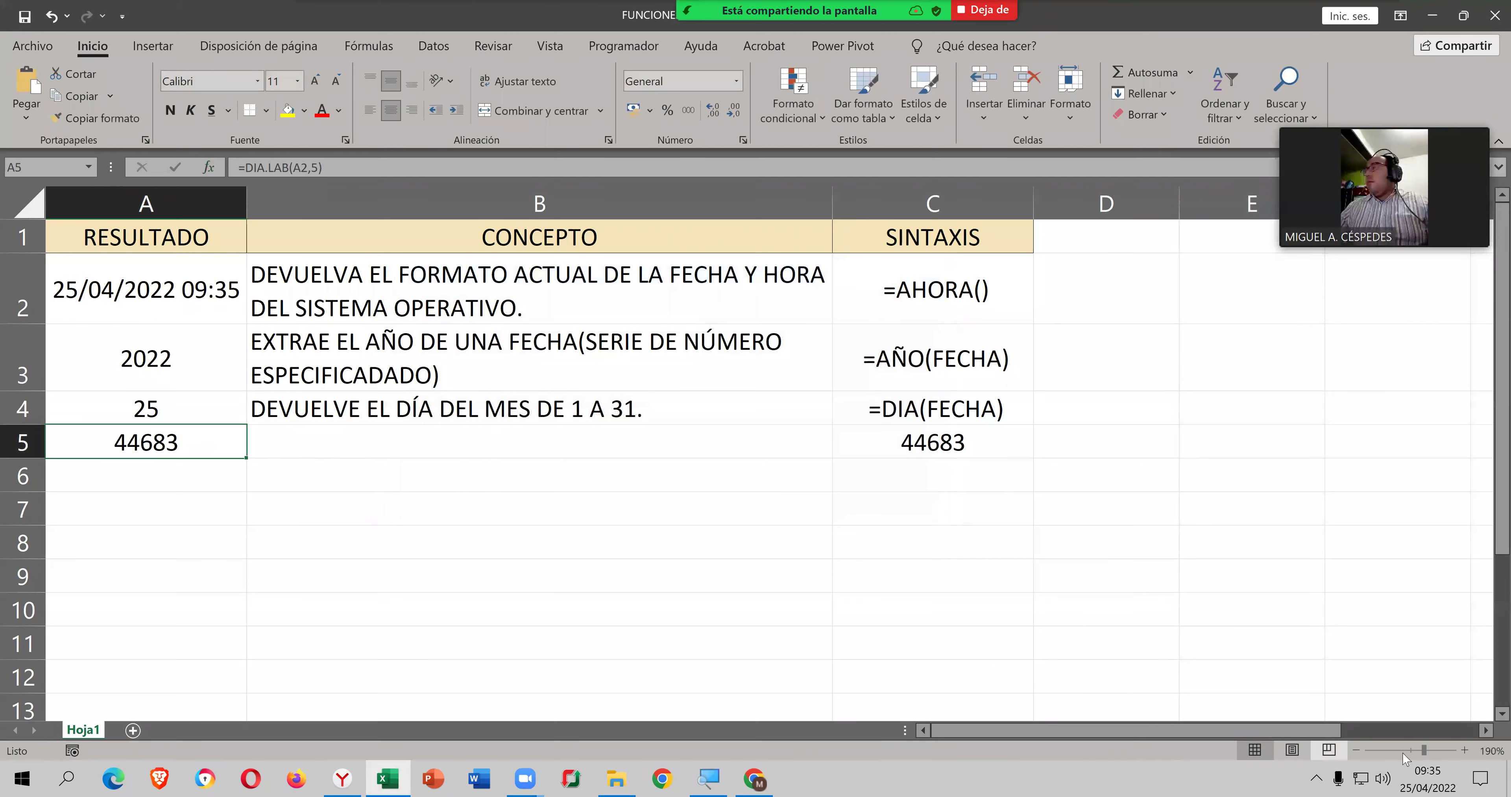
{"action": "left_click", "coordinate": [1425, 779]}
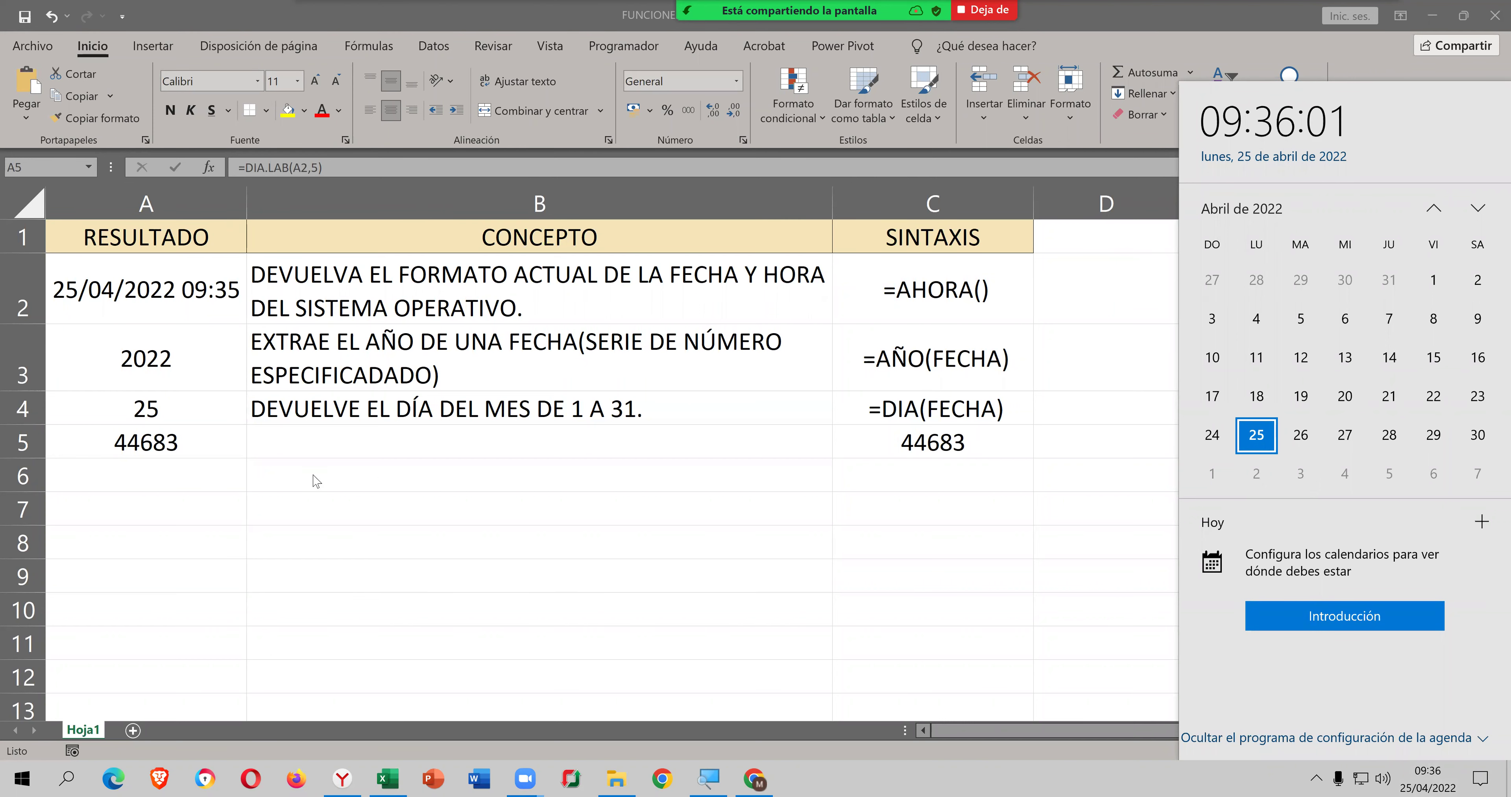
{"action": "left_click", "coordinate": [210, 454]}
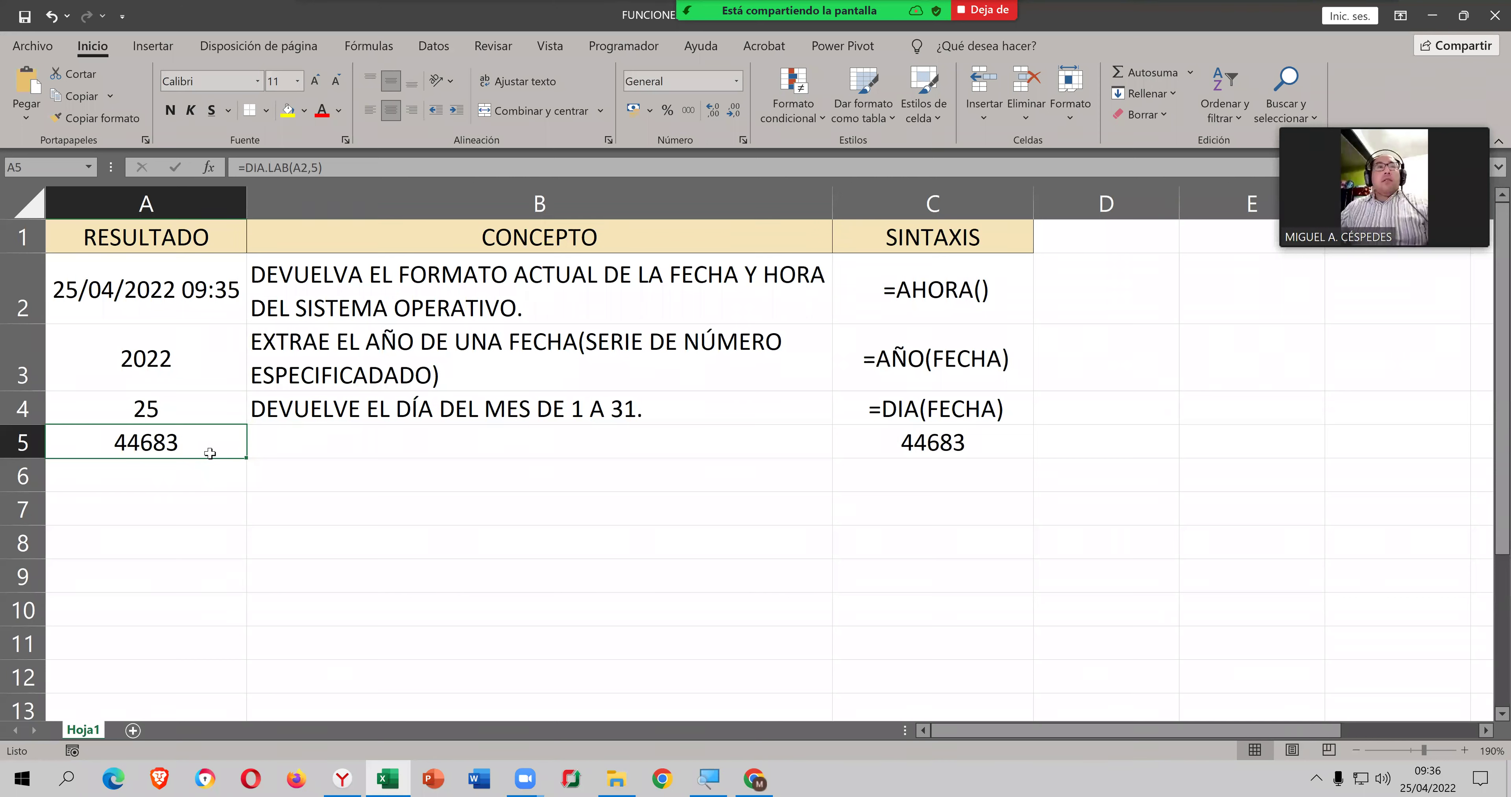
Step: Reopen A5's DIA.LAB arguments and accept Fecha_inicial A2 and Días 5 unchanged, returning 44683
{"action": "double_click", "coordinate": [210, 453]}
{"action": "key", "text": "shift+F3"}
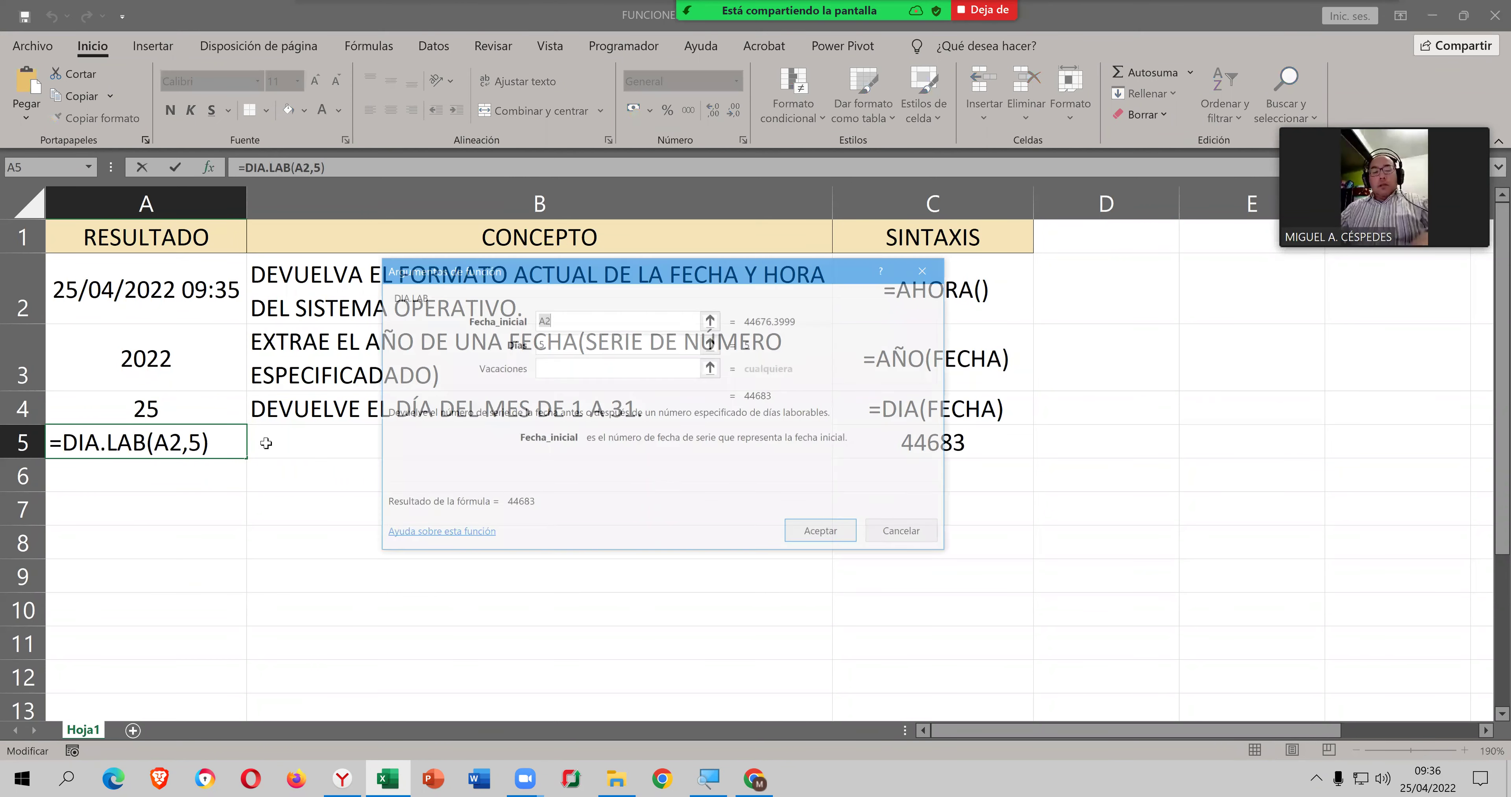
{"action": "left_click", "coordinate": [563, 324]}
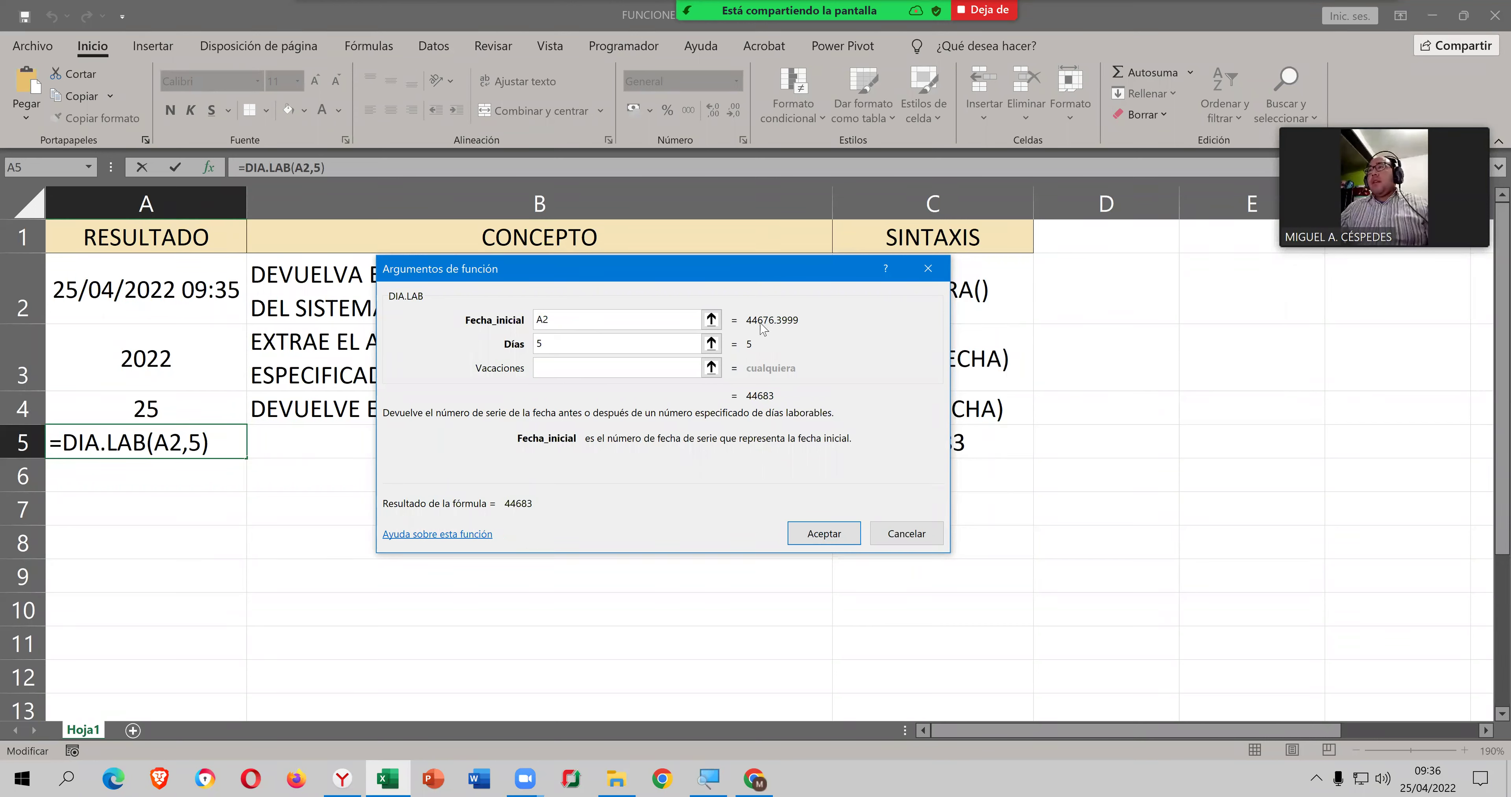
{"action": "left_click", "coordinate": [836, 539]}
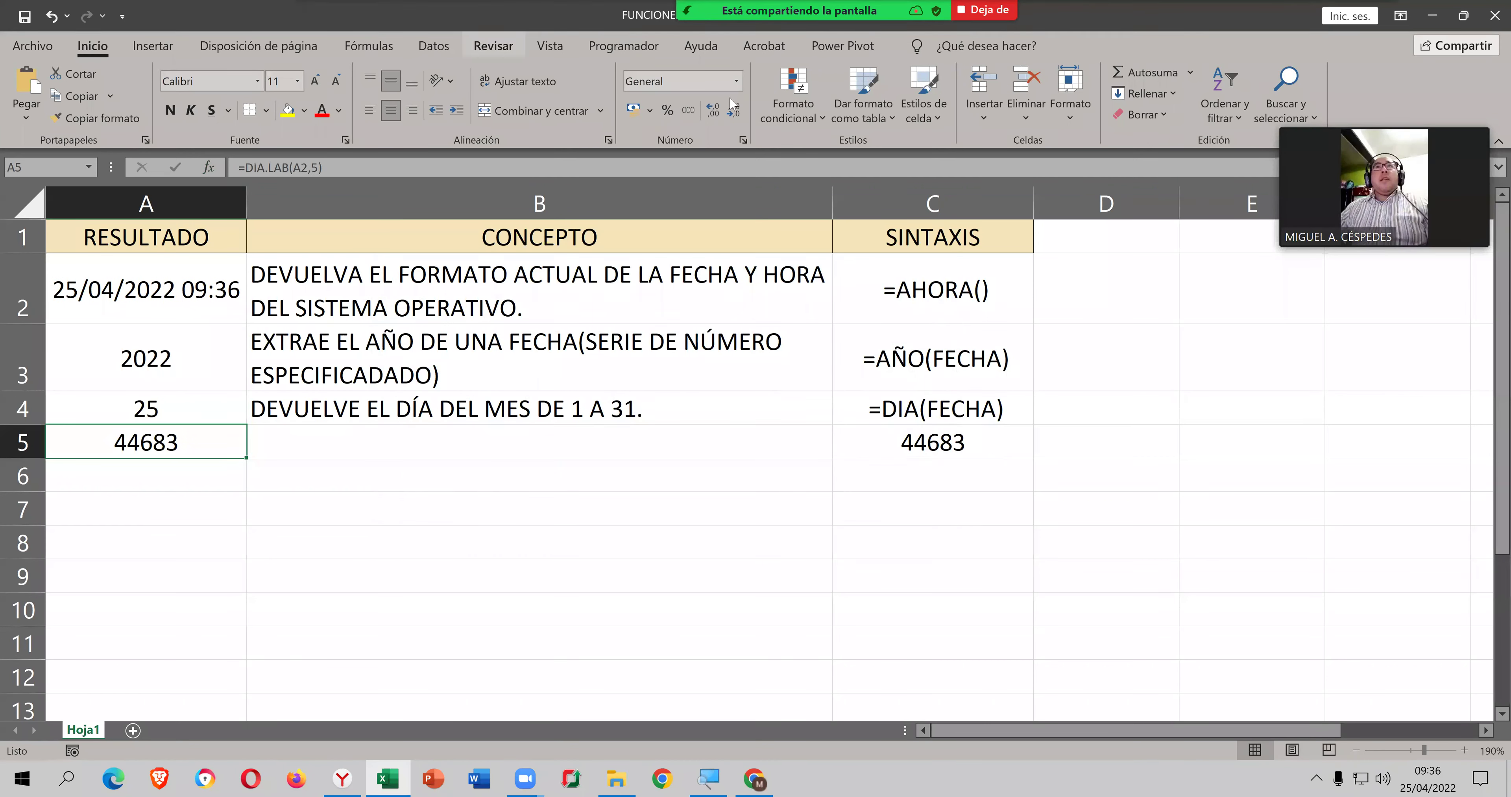
Step: Format A5 as Fecha corta so it shows 2/05/2022, checking it against the calendar
{"action": "left_click", "coordinate": [736, 82]}
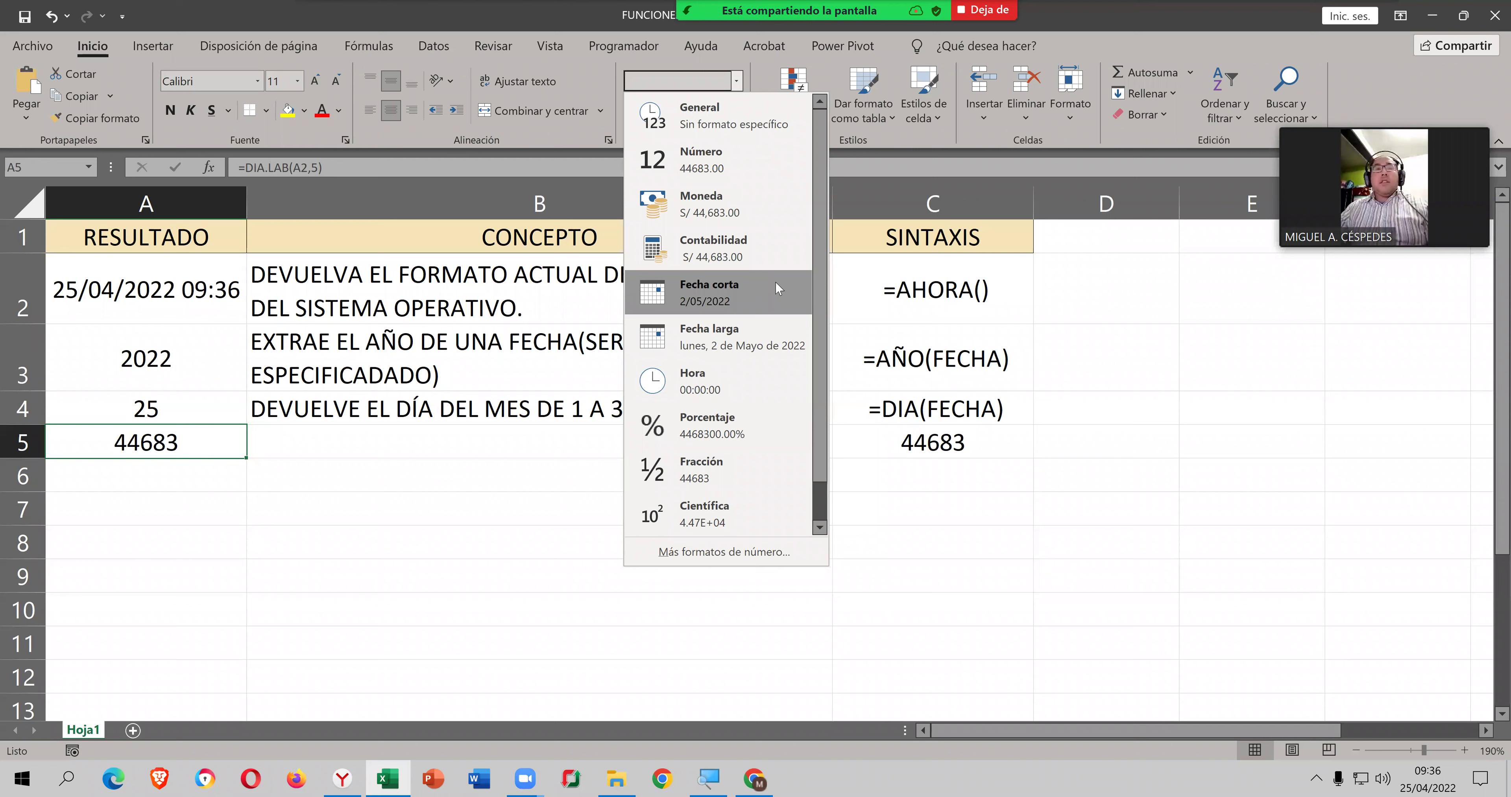
{"action": "left_click", "coordinate": [775, 279]}
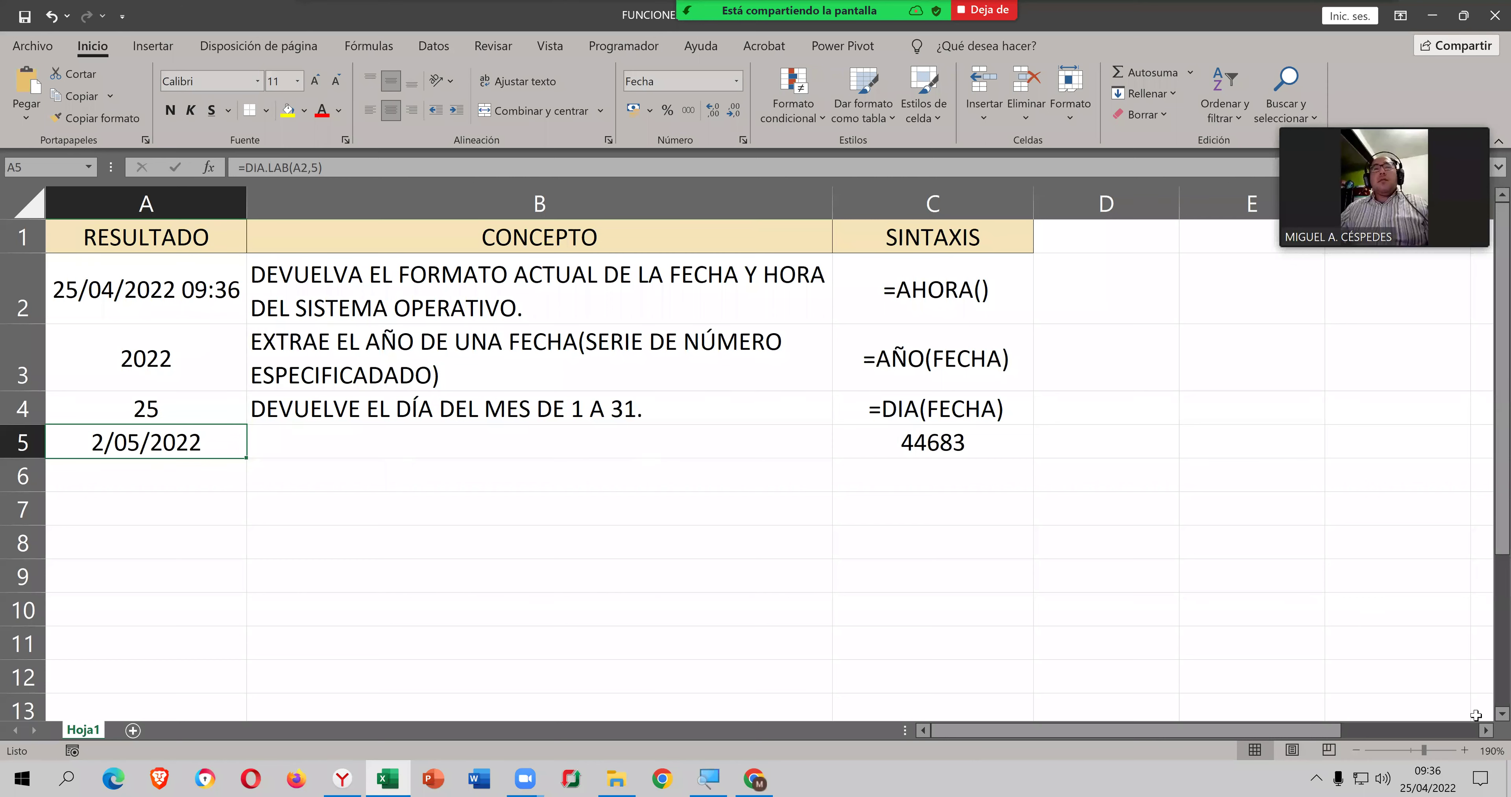
{"action": "mouse_move", "coordinate": [1426, 777]}
{"action": "left_click", "coordinate": [1419, 780]}
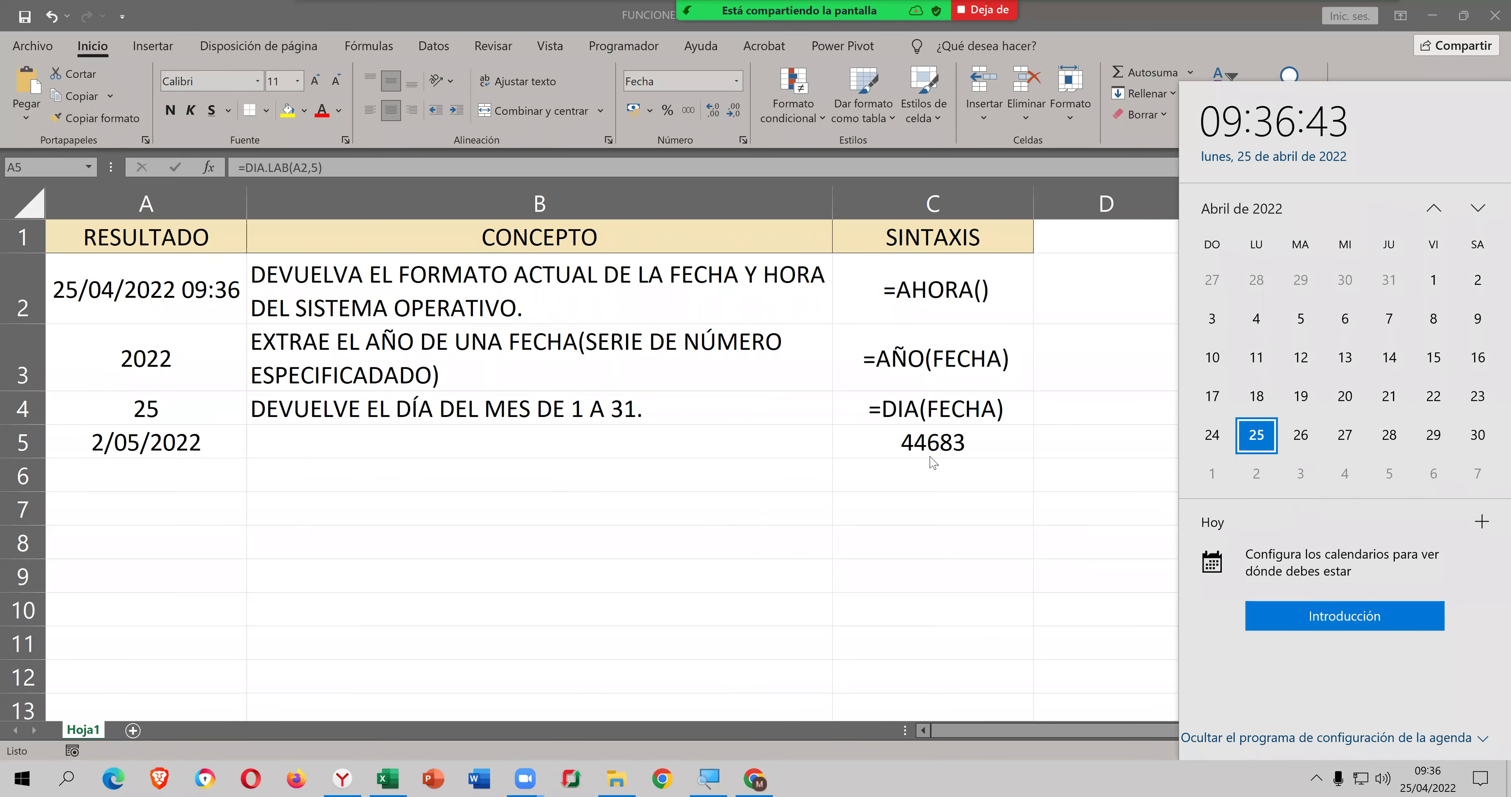
{"action": "left_click", "coordinate": [907, 434]}
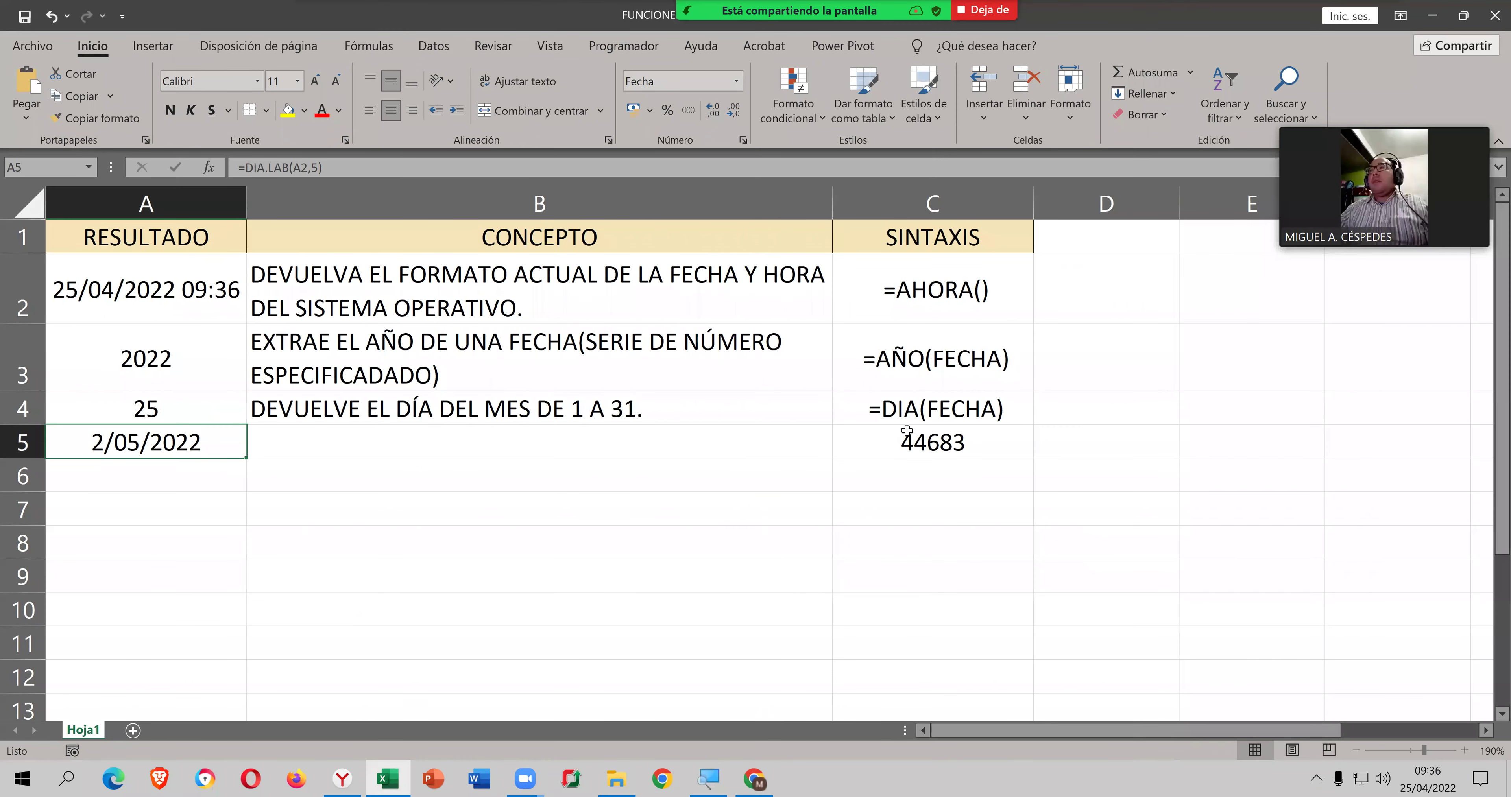
Step: Start editing the syntax text in cell C5
{"action": "key", "text": "F2"}
{"action": "left_click", "coordinate": [908, 434]}
{"action": "double_click", "coordinate": [908, 434]}
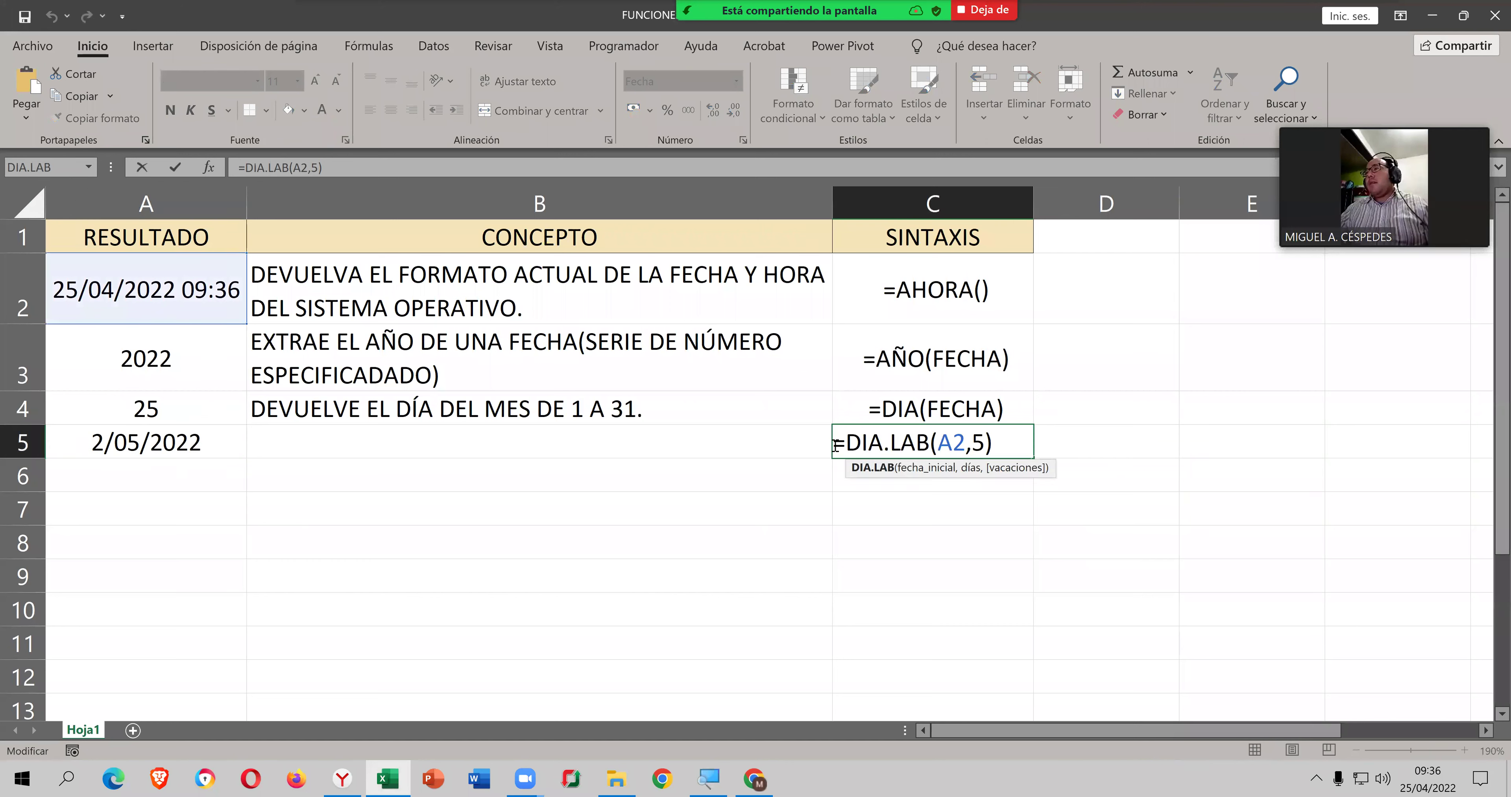
Step: Change C5's syntax to =DIA.LAB(FECHA,5) and widen column C to fit it
{"action": "left_click_drag", "start_coordinate": [943, 444], "coordinate": [966, 442]}
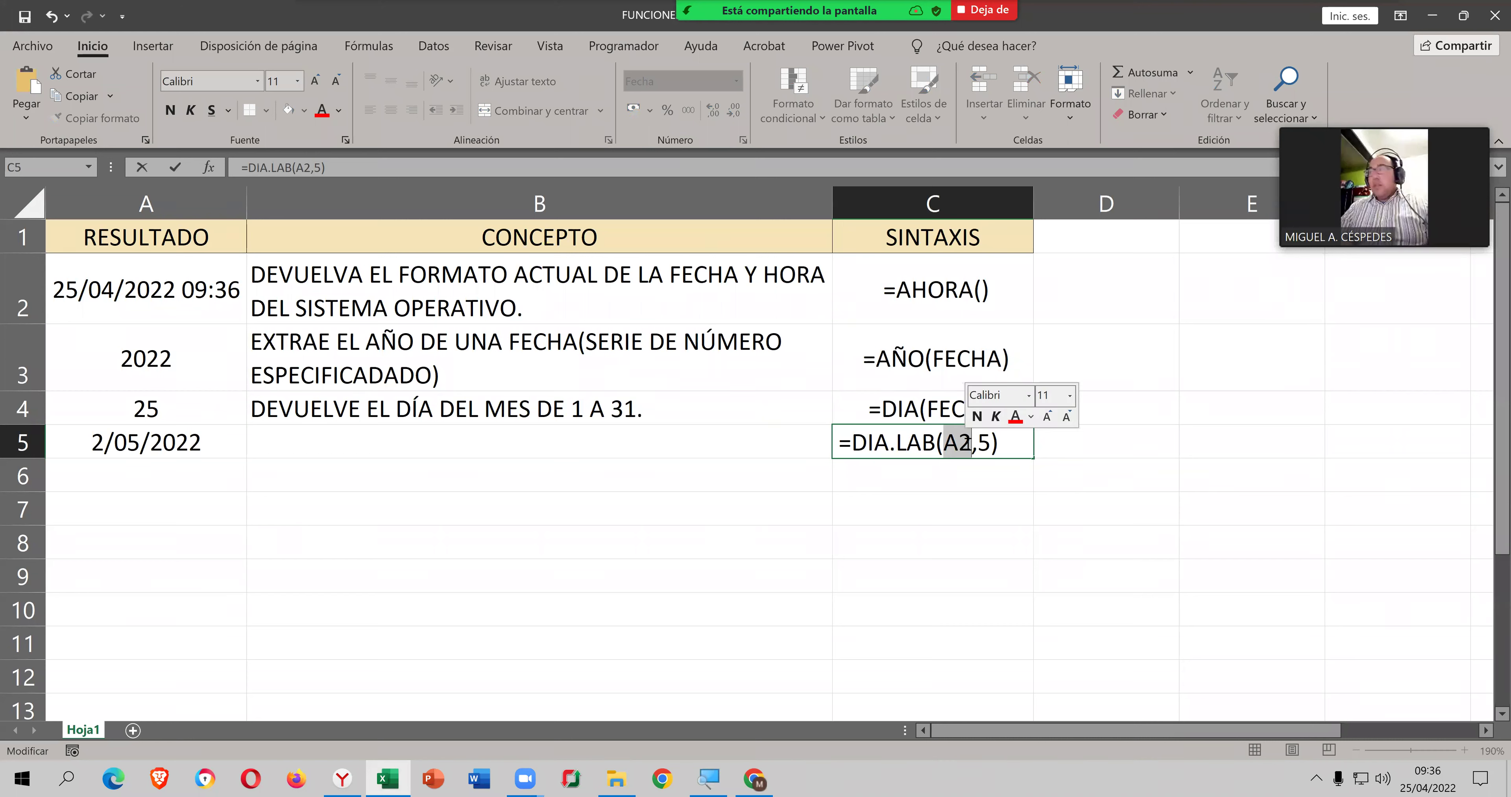
{"action": "type", "text": "FECHA"}
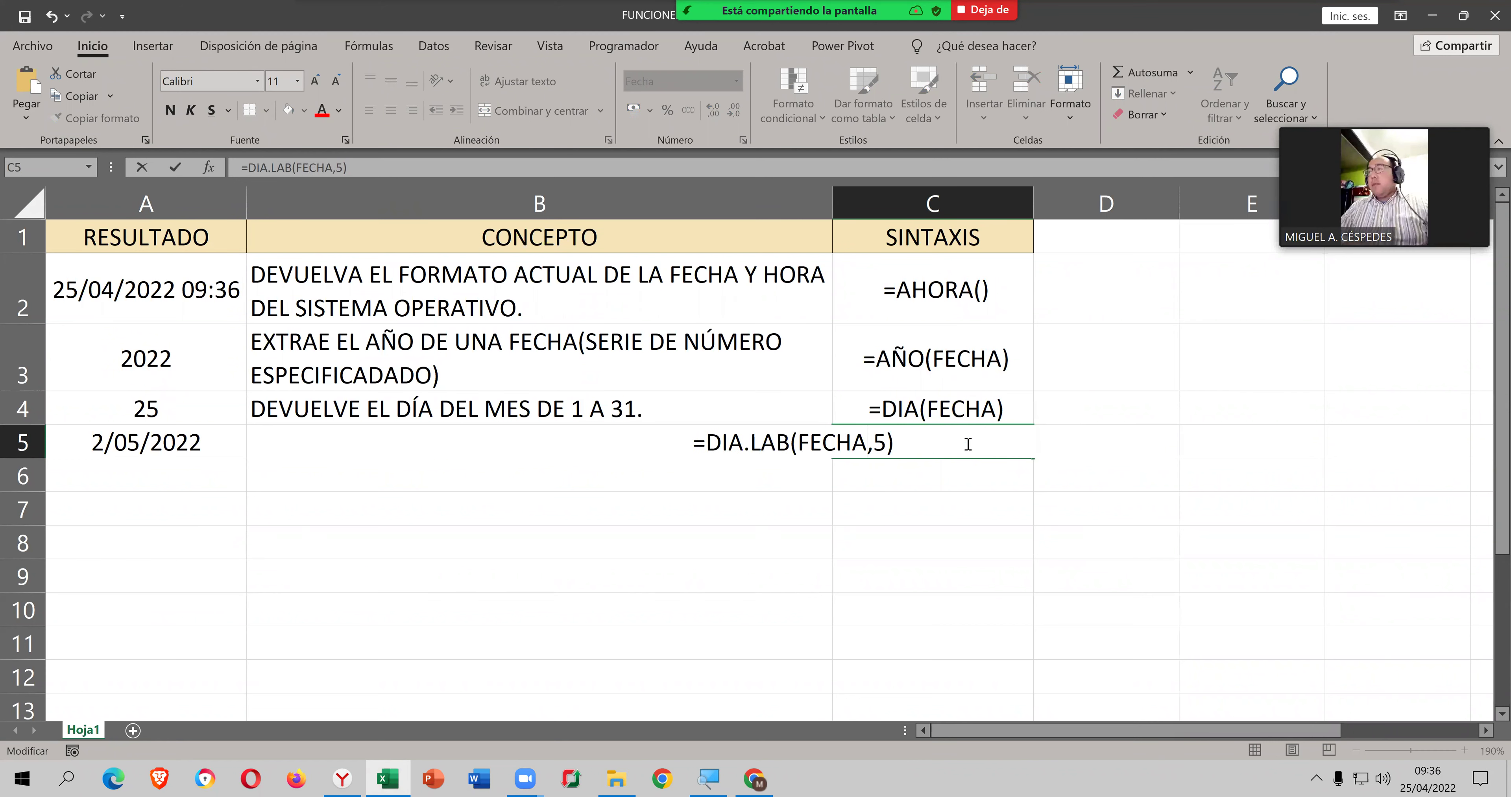
{"action": "key", "text": "Return"}
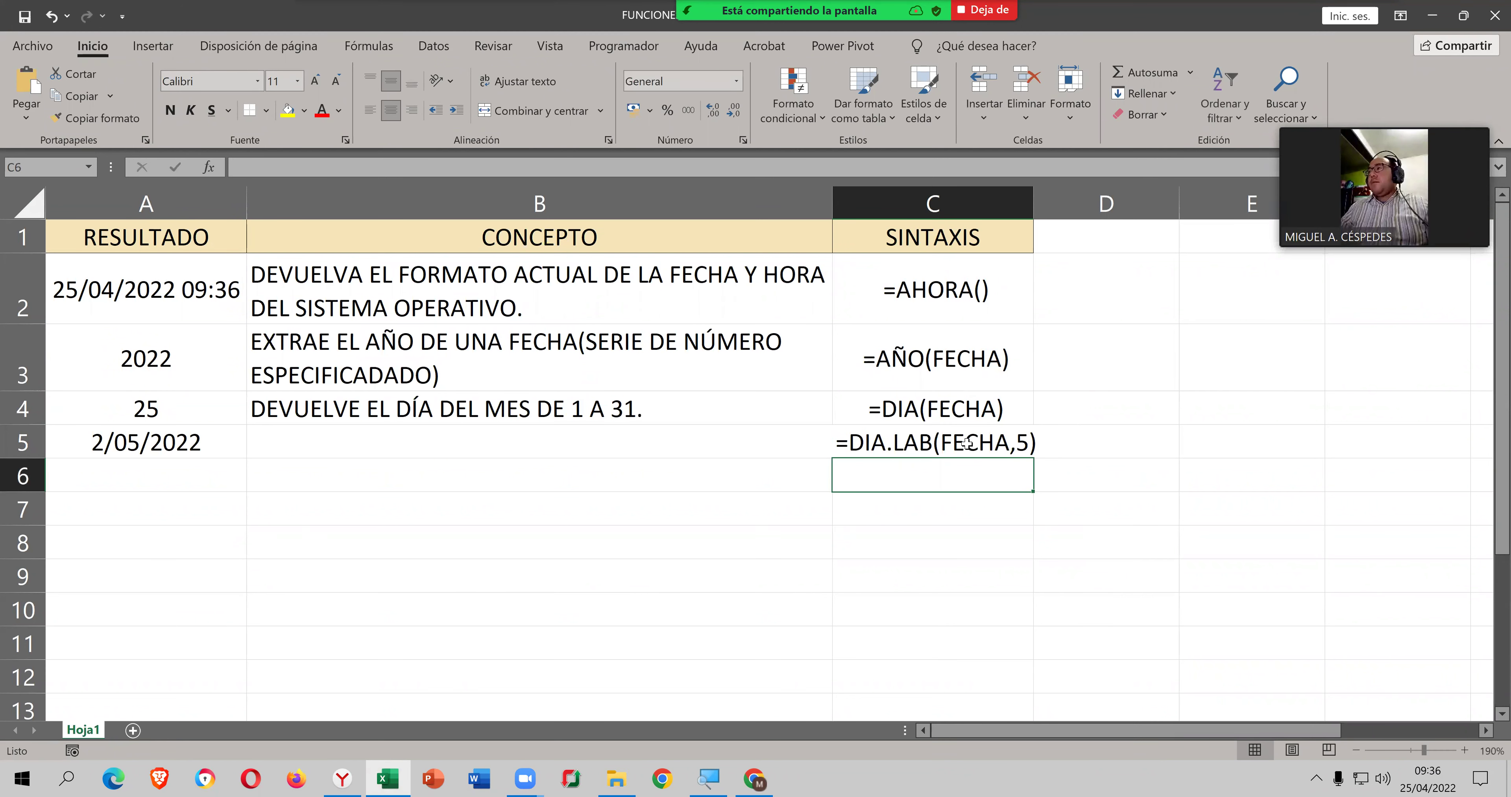
{"action": "left_click_drag", "start_coordinate": [1032, 190], "coordinate": [1041, 191]}
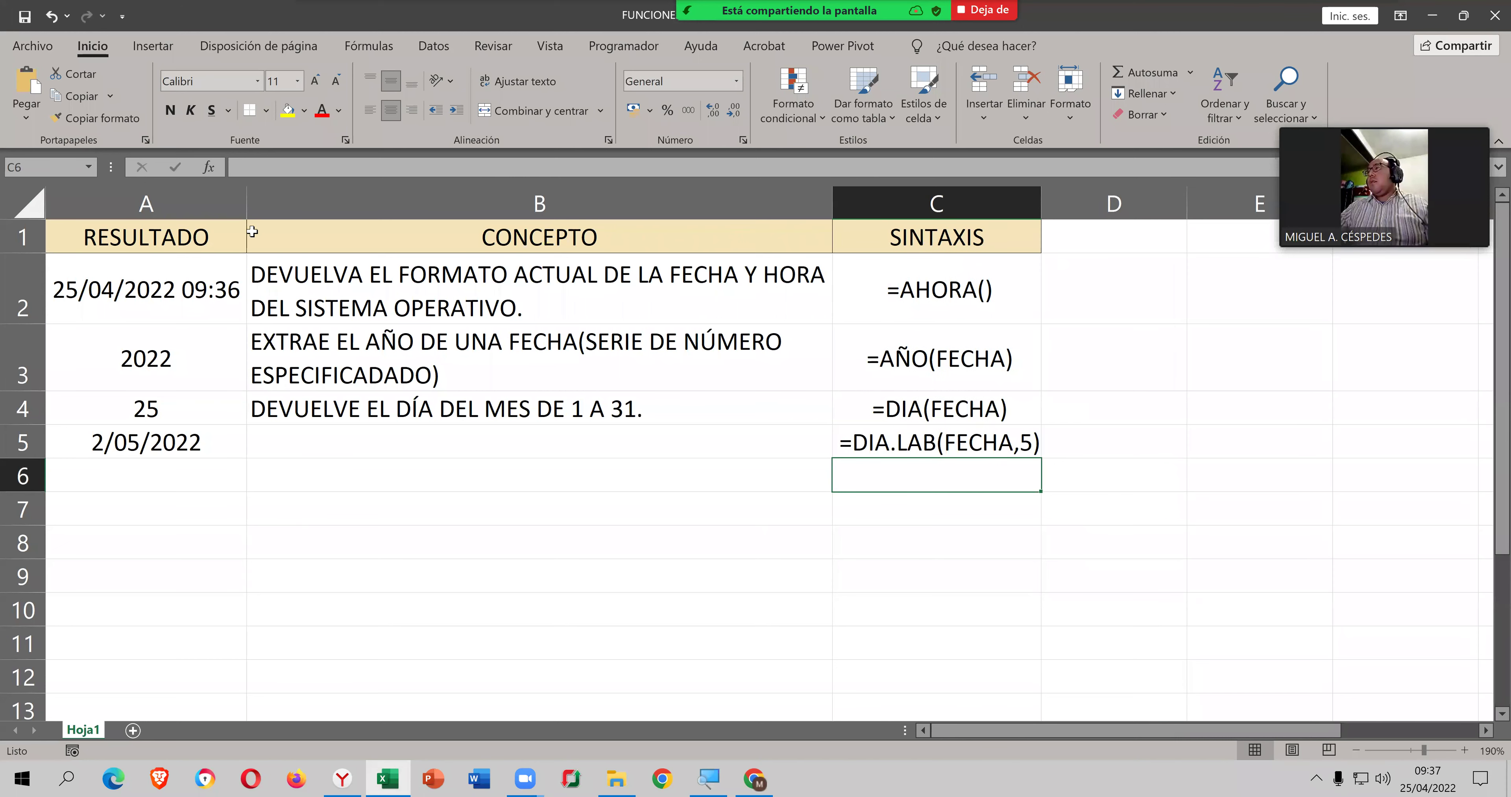
Step: Save the workbook and bring up the April 2022 Windows calendar
{"action": "left_click", "coordinate": [24, 17]}
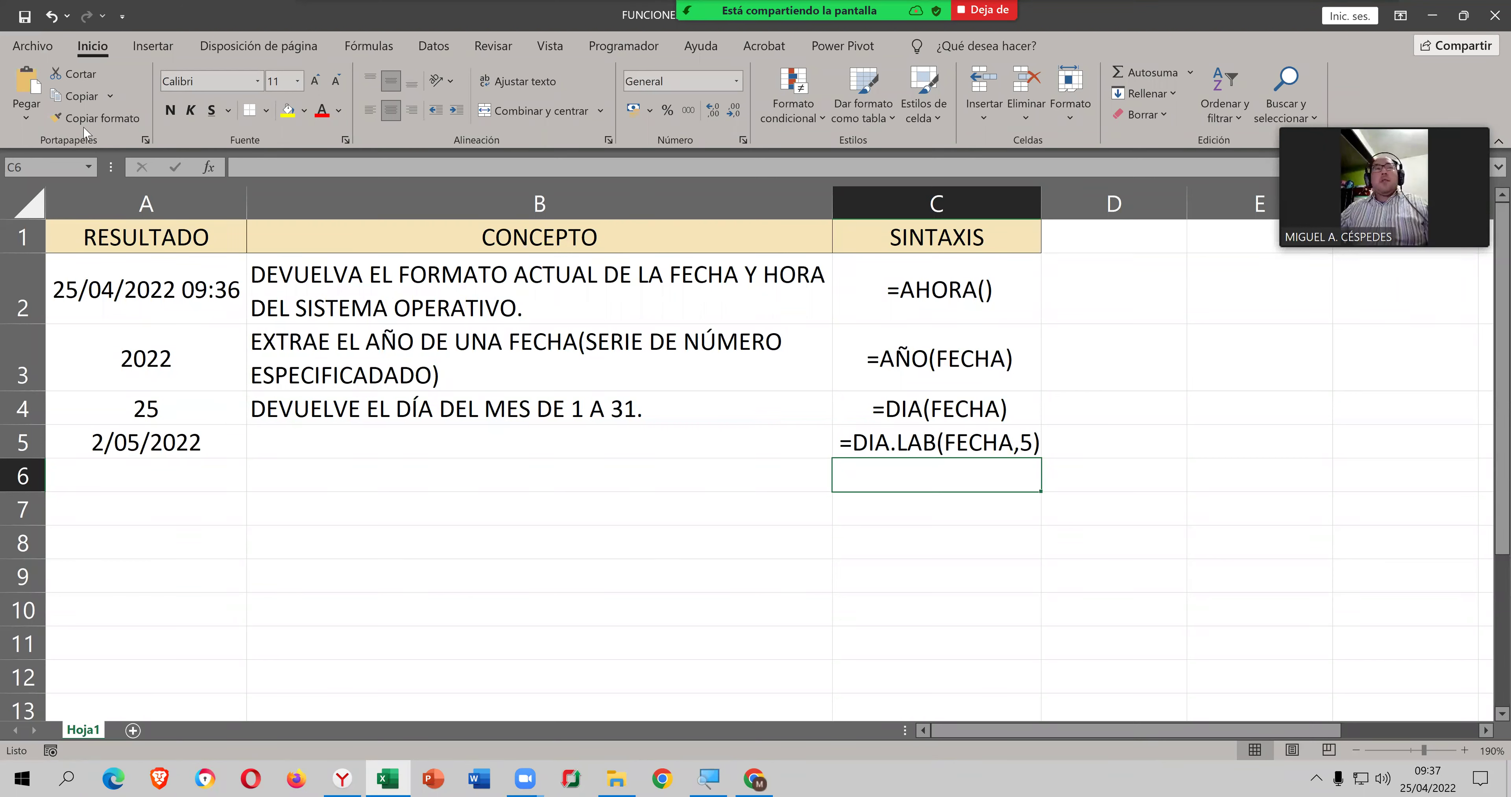
{"action": "left_click", "coordinate": [24, 17]}
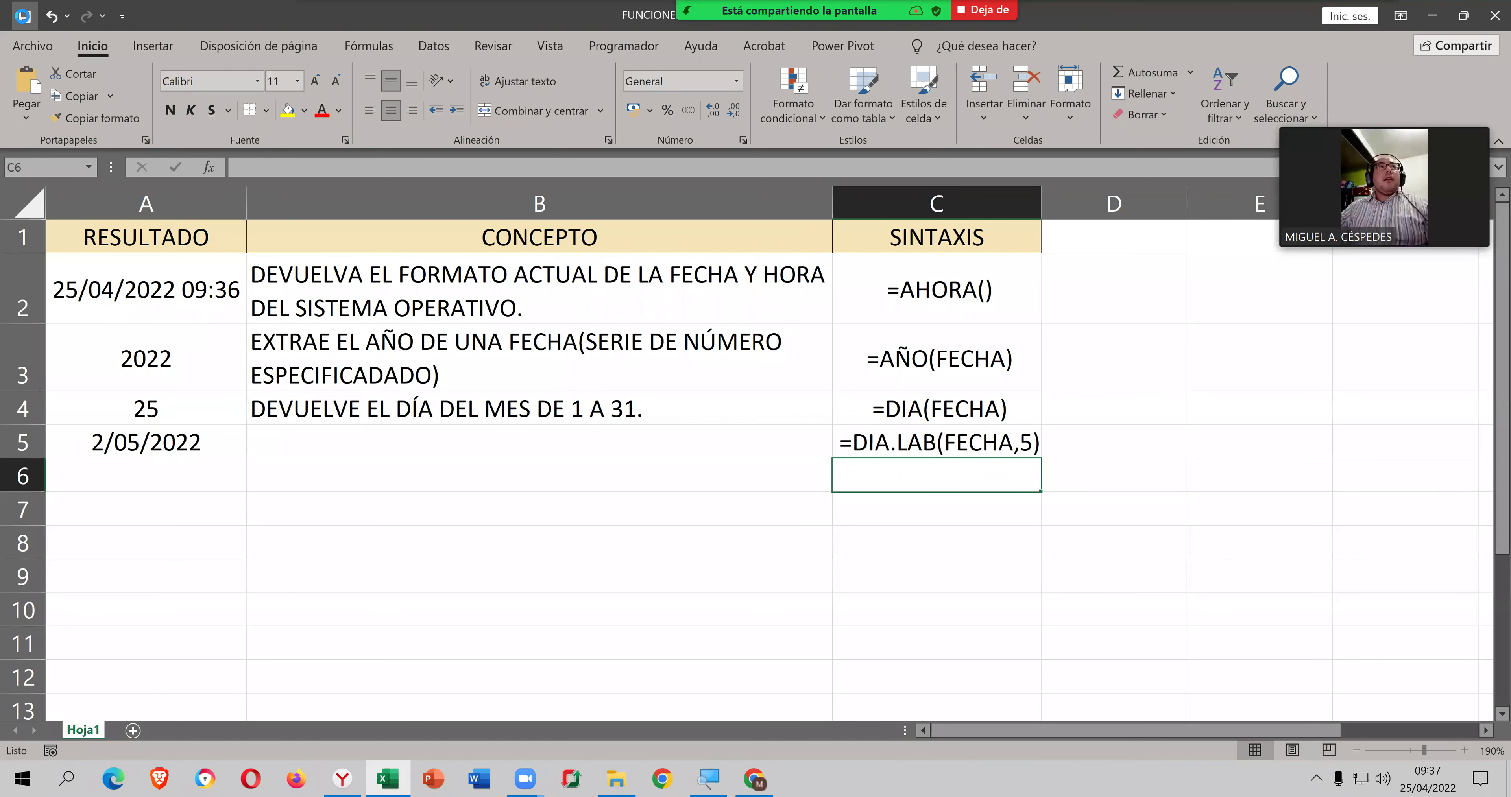
{"action": "left_click", "coordinate": [552, 436]}
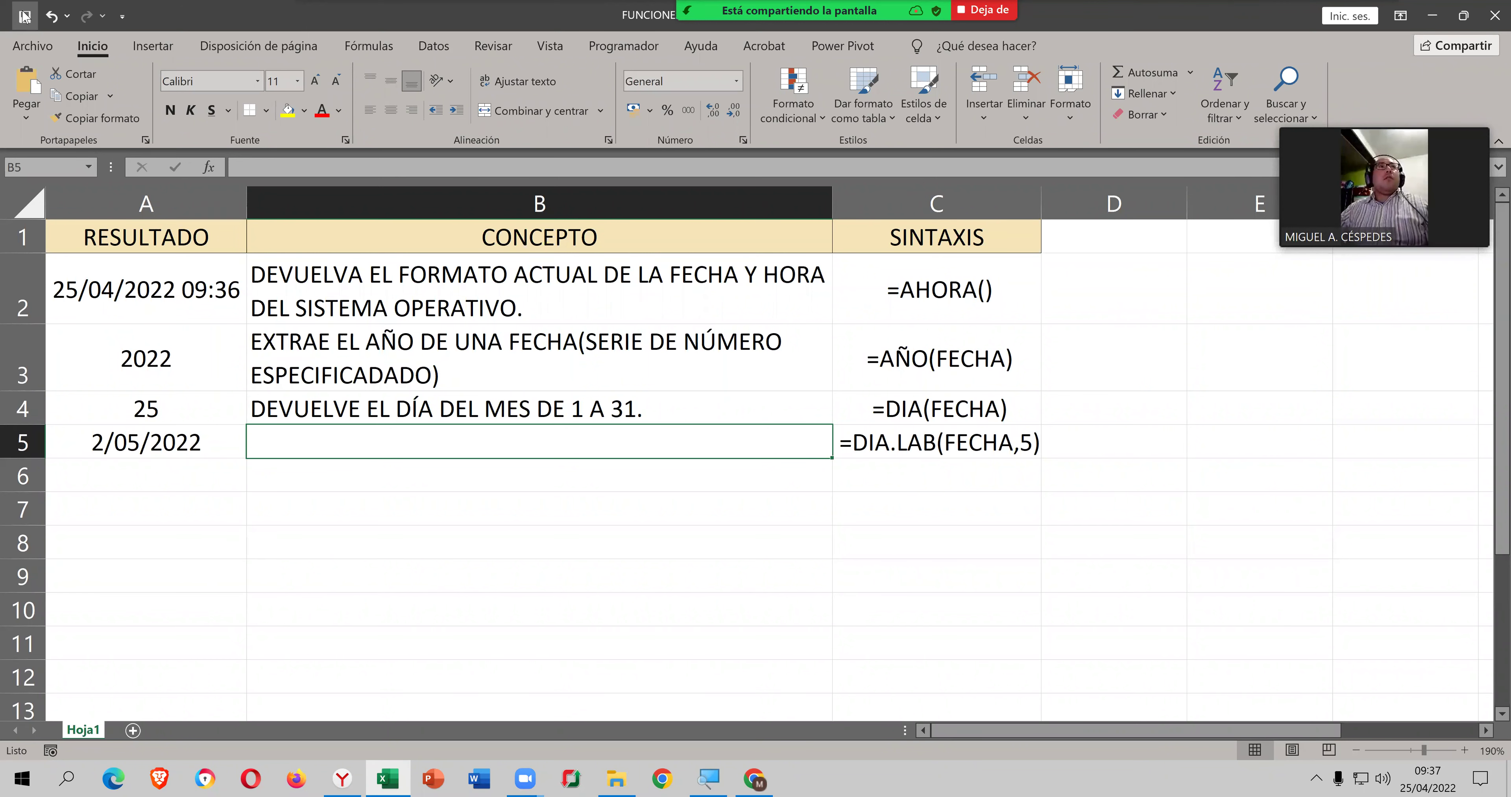
{"action": "left_click", "coordinate": [1422, 775]}
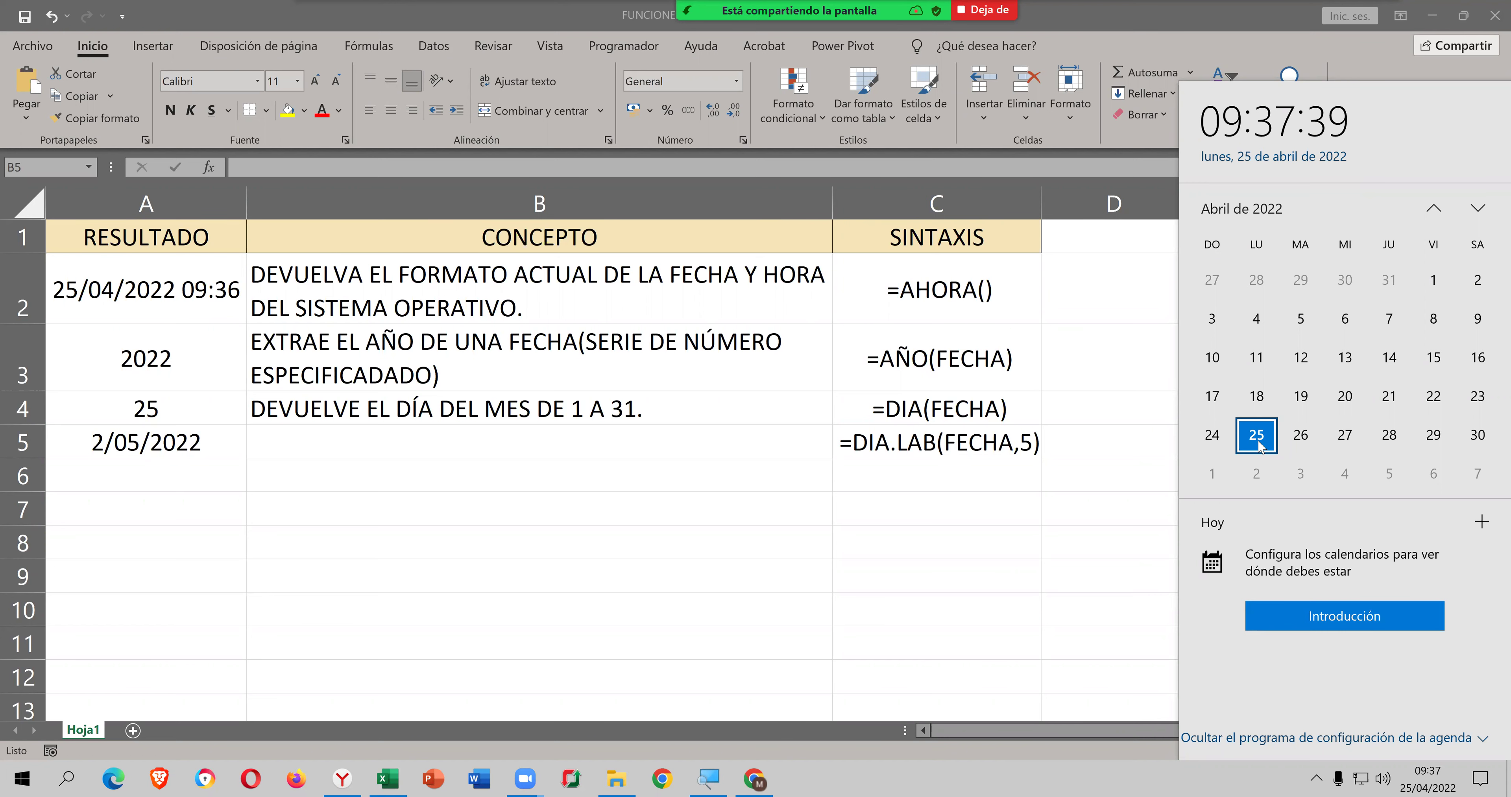
Step: Launch Recorte y anotación and start an immediate snip, then cancel it
{"action": "key", "text": "Escape"}
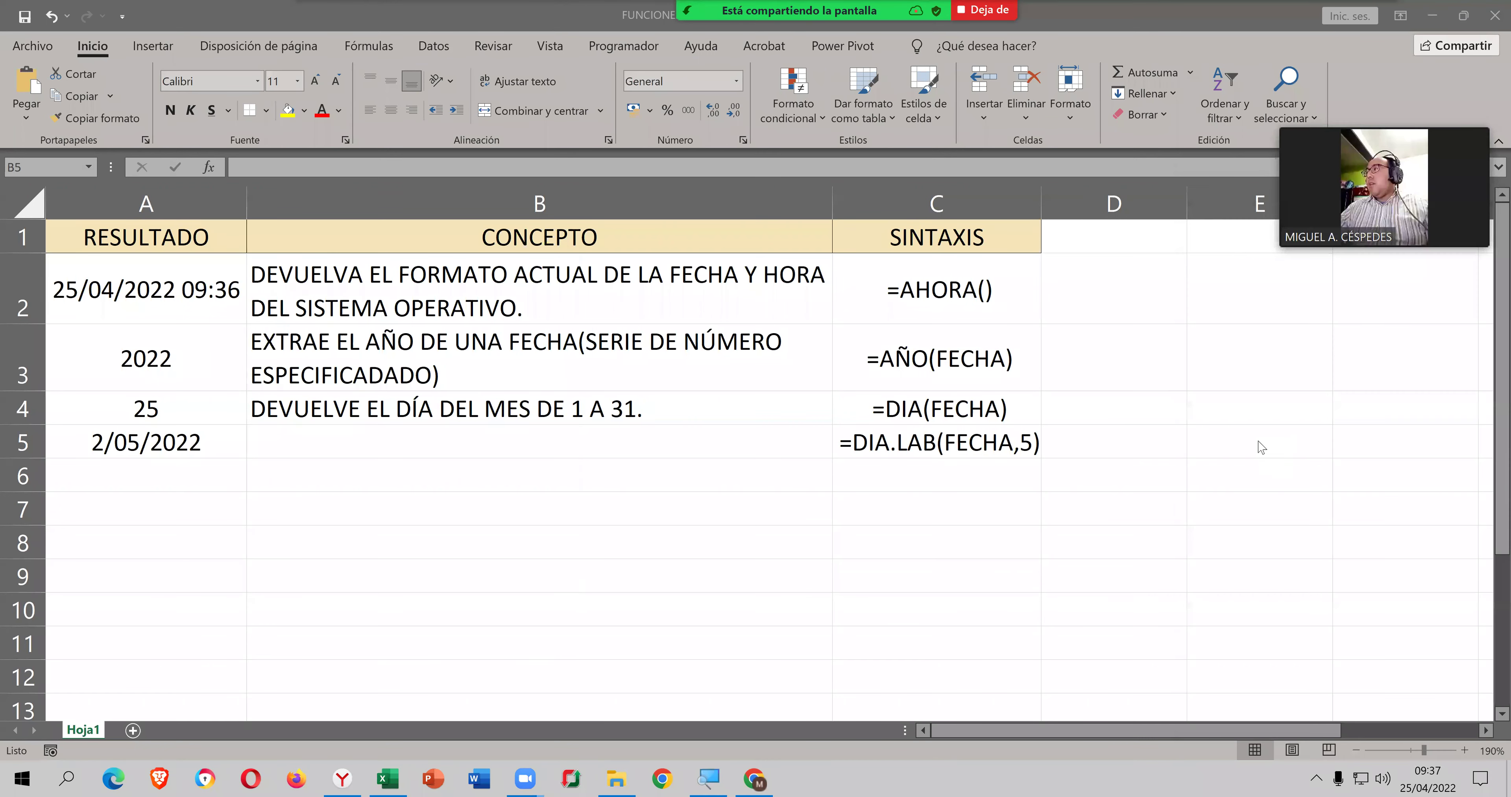
{"action": "key", "text": "super"}
{"action": "type", "text": "REC"}
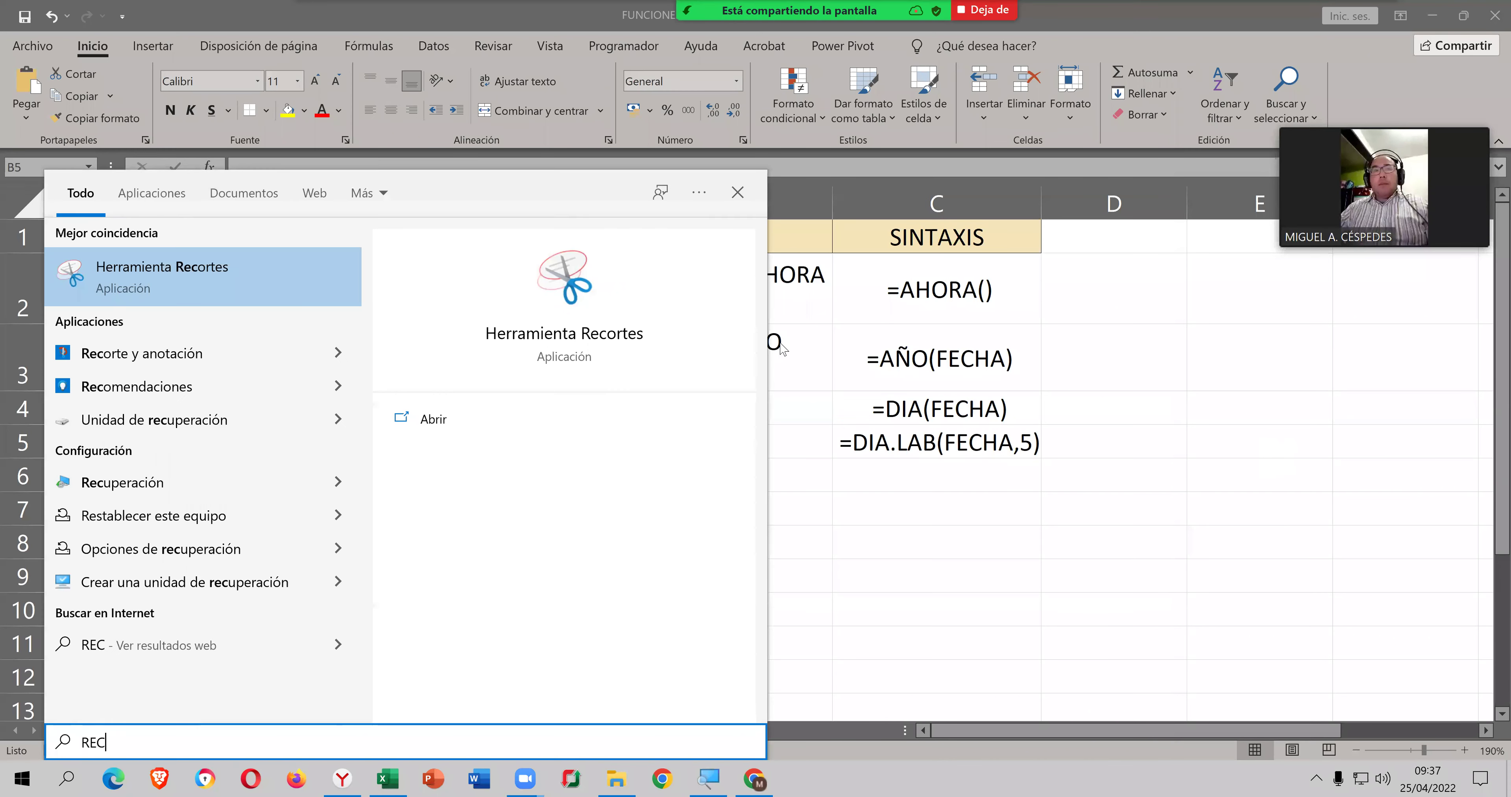
{"action": "left_click", "coordinate": [340, 355]}
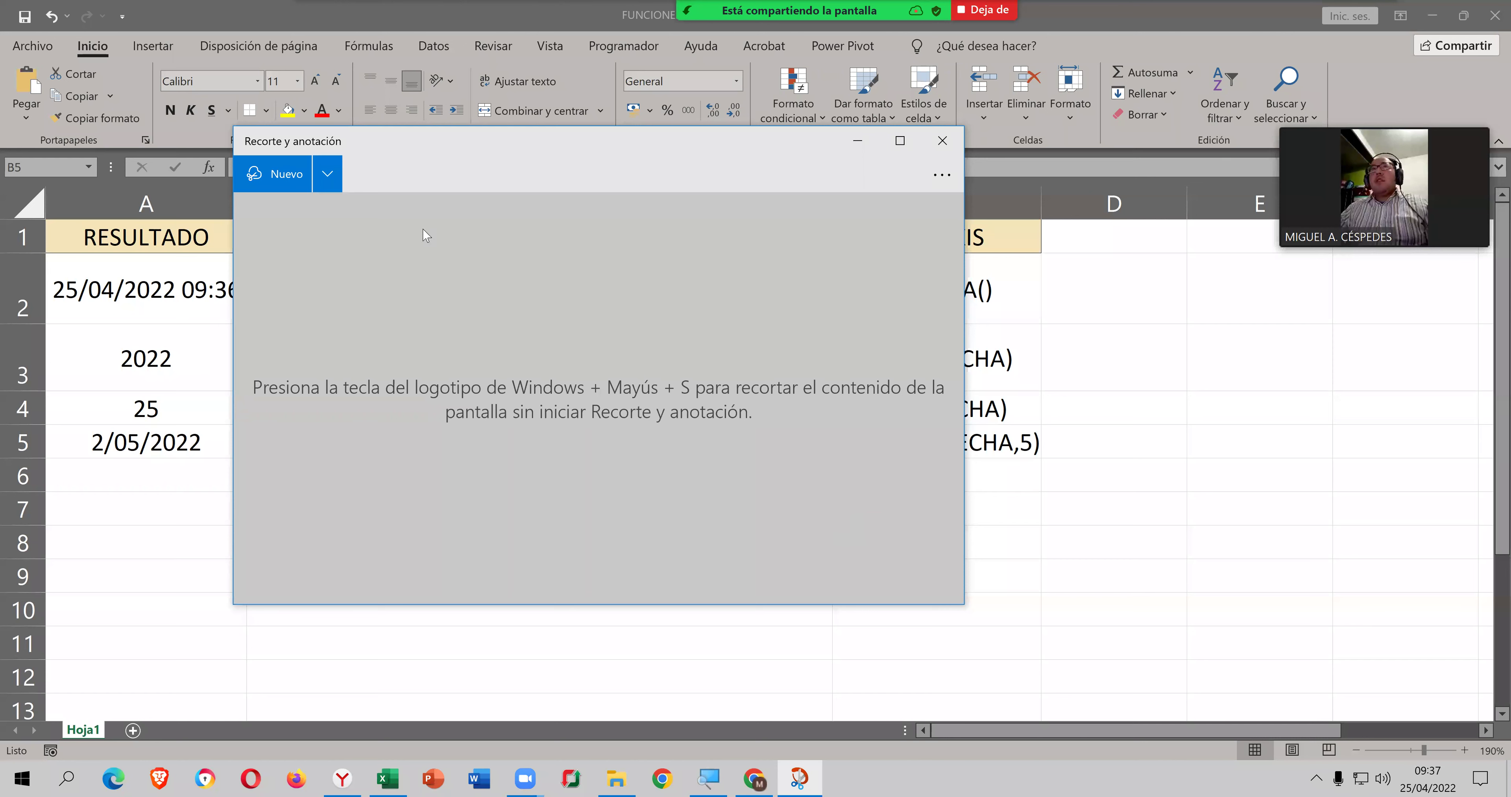
{"action": "left_click", "coordinate": [327, 174]}
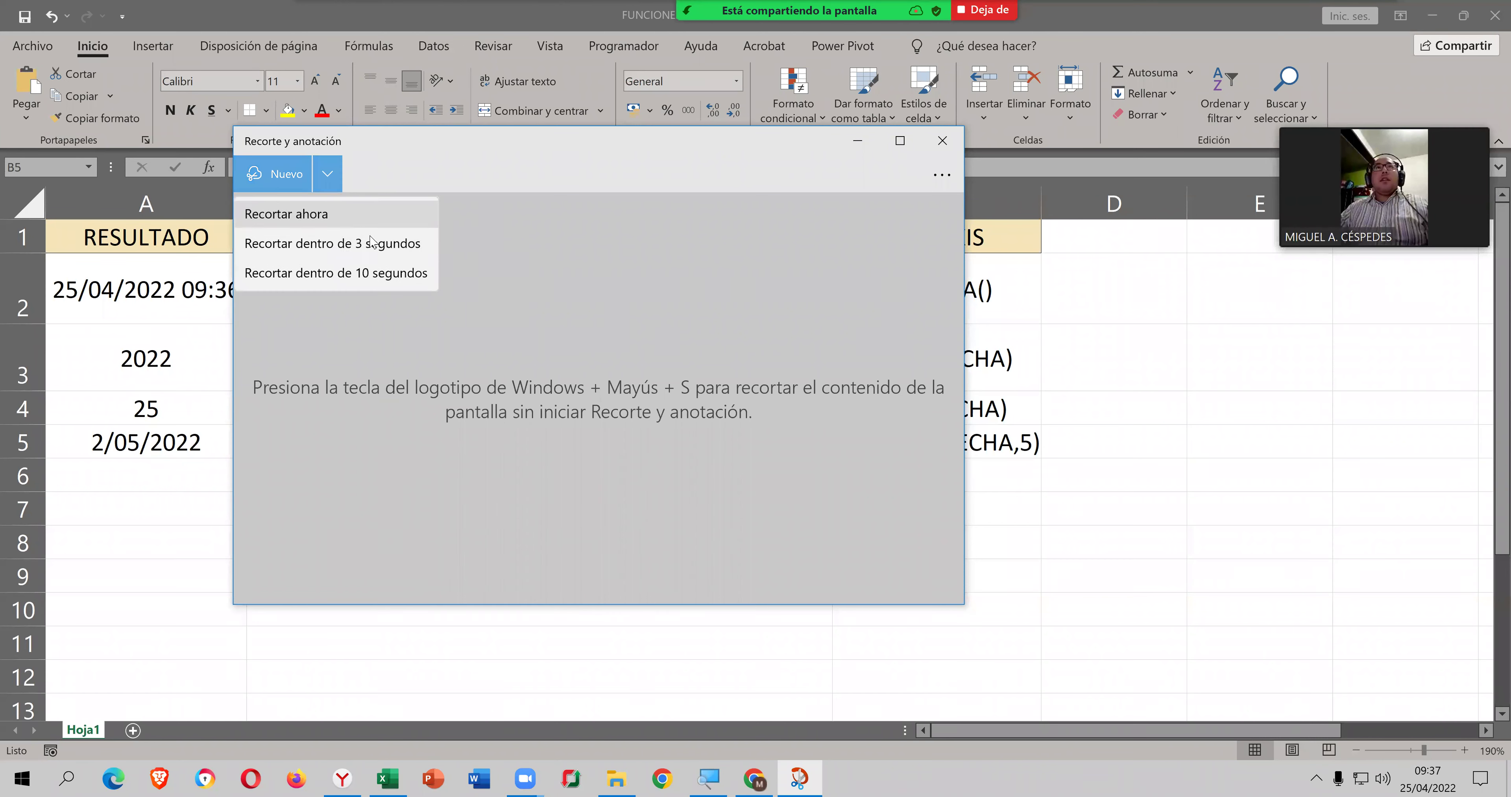
{"action": "left_click", "coordinate": [348, 210]}
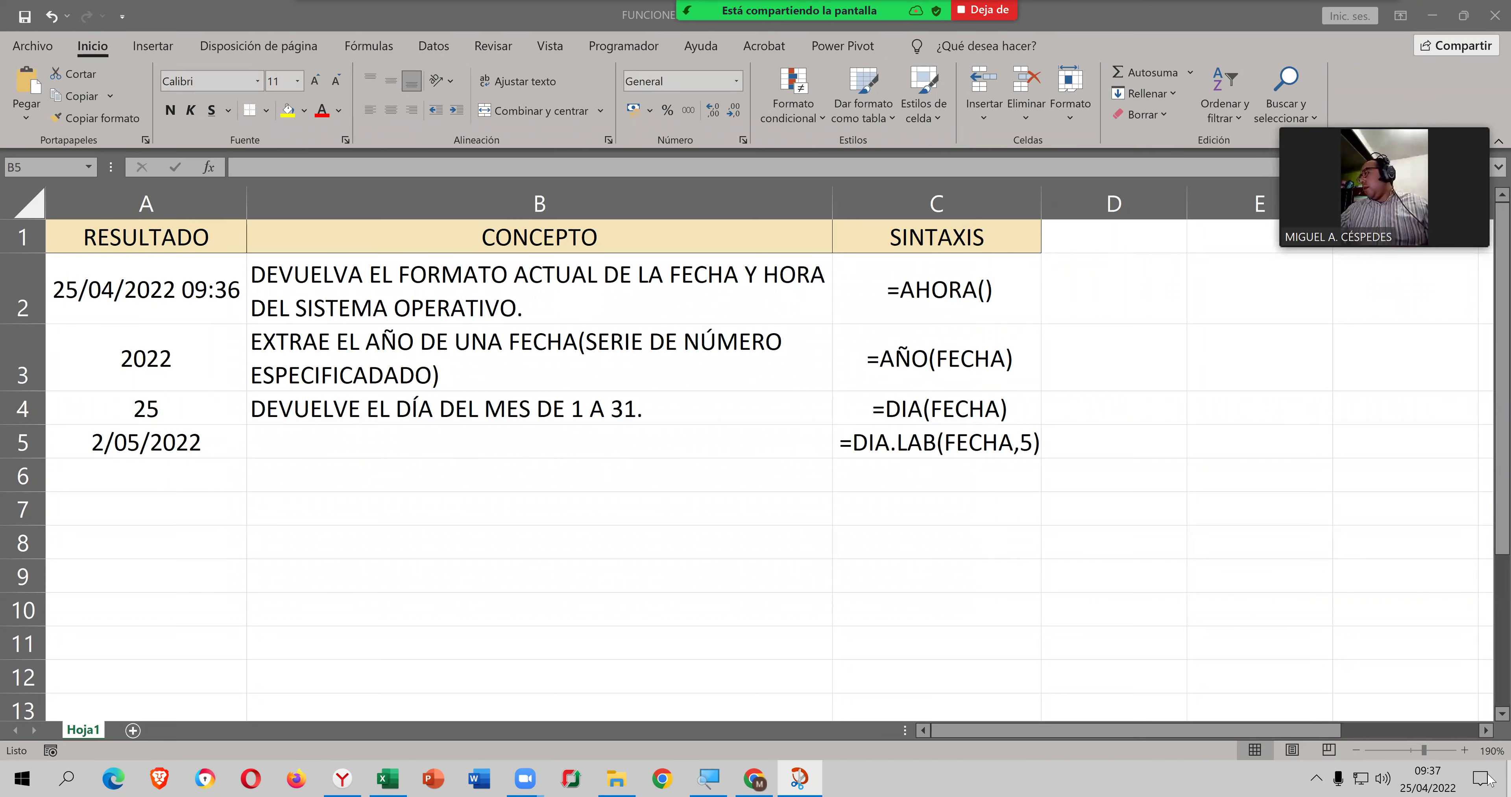
{"action": "key", "text": "Escape"}
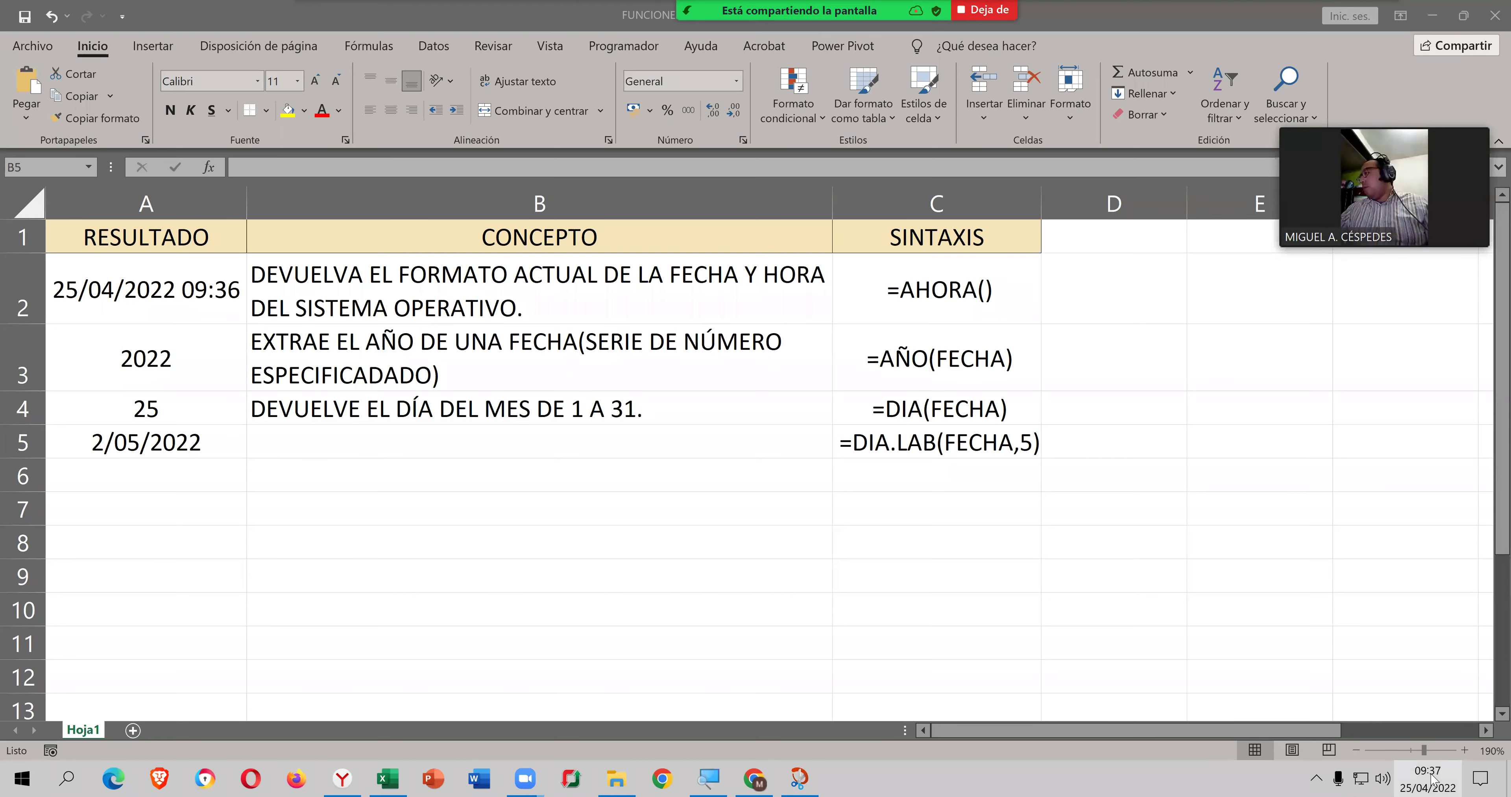
Step: Capture the clock and calendar flyout with a 3-second delayed snip and return to D2
{"action": "left_click", "coordinate": [1431, 780]}
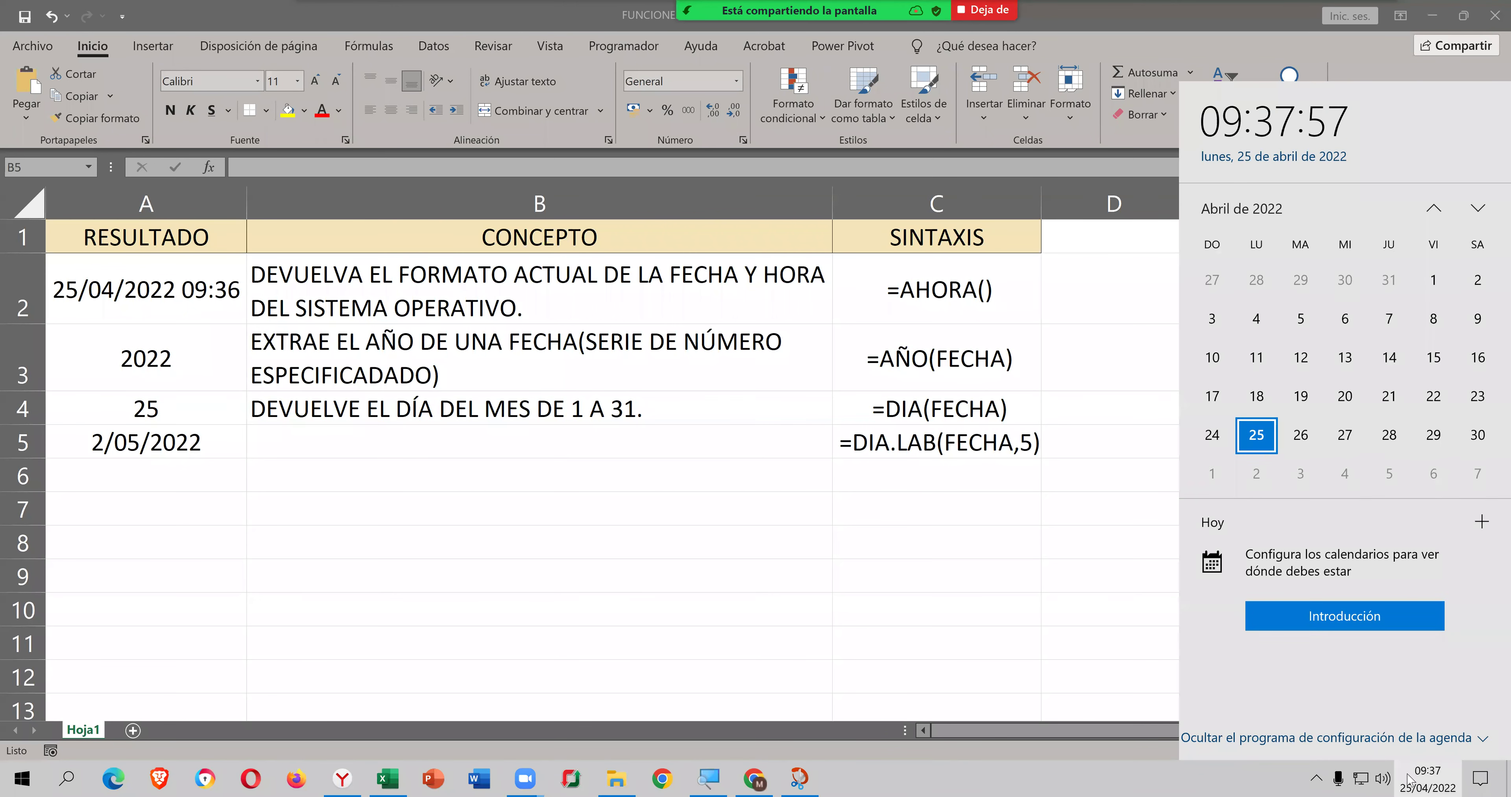
{"action": "key", "text": "super"}
{"action": "left_click", "coordinate": [799, 778]}
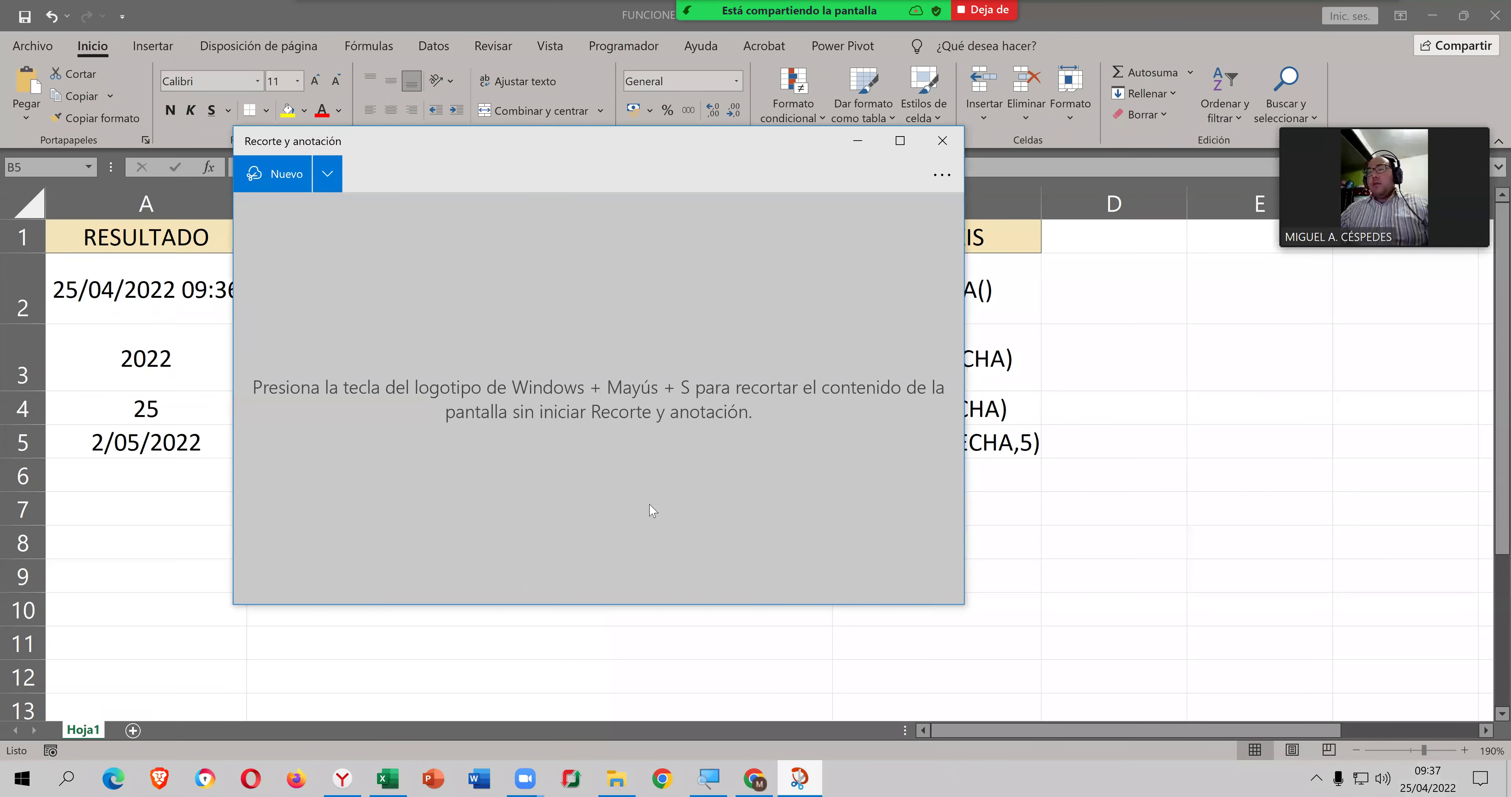
{"action": "left_click", "coordinate": [327, 173]}
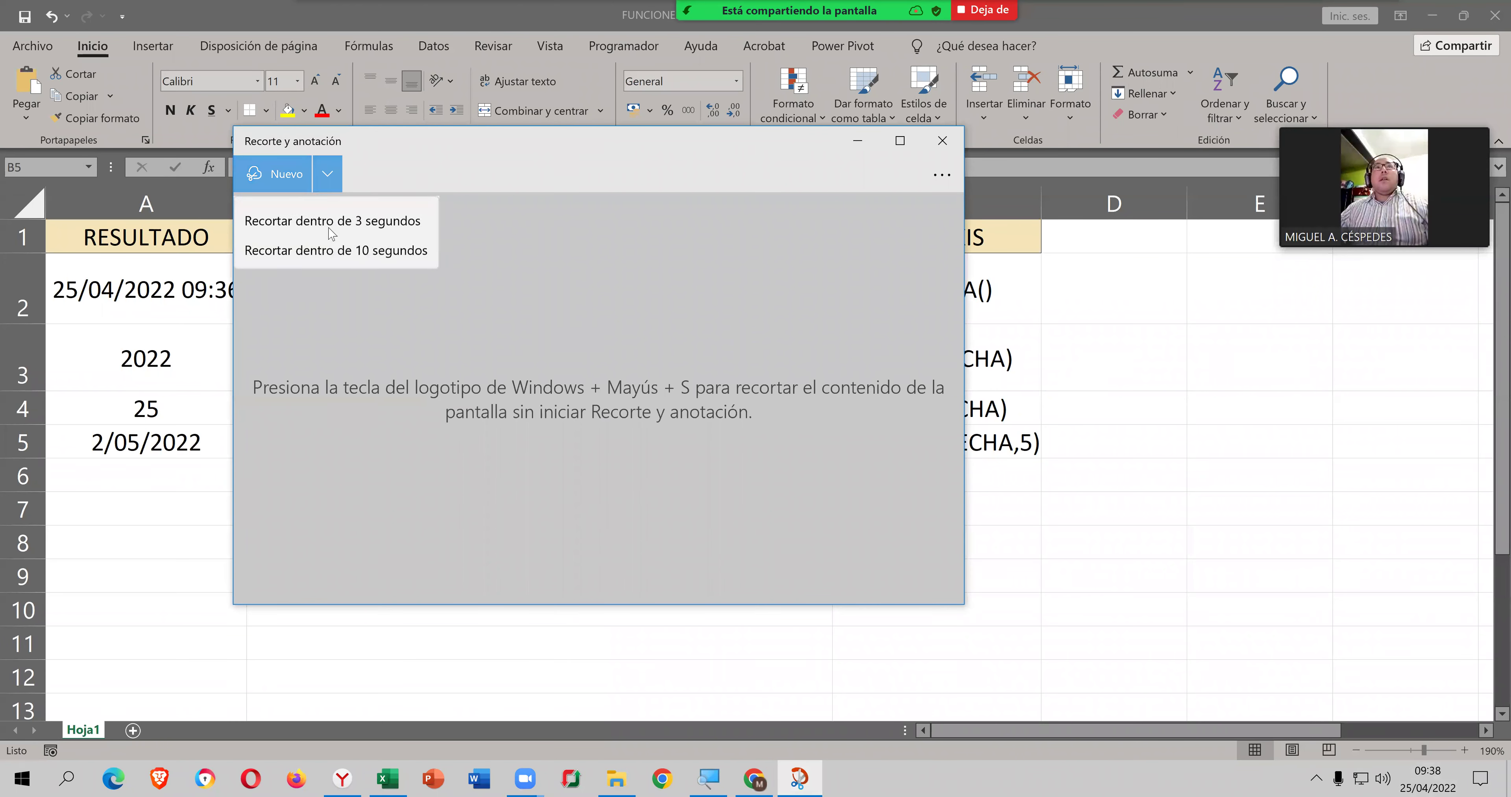
{"action": "left_click", "coordinate": [305, 242]}
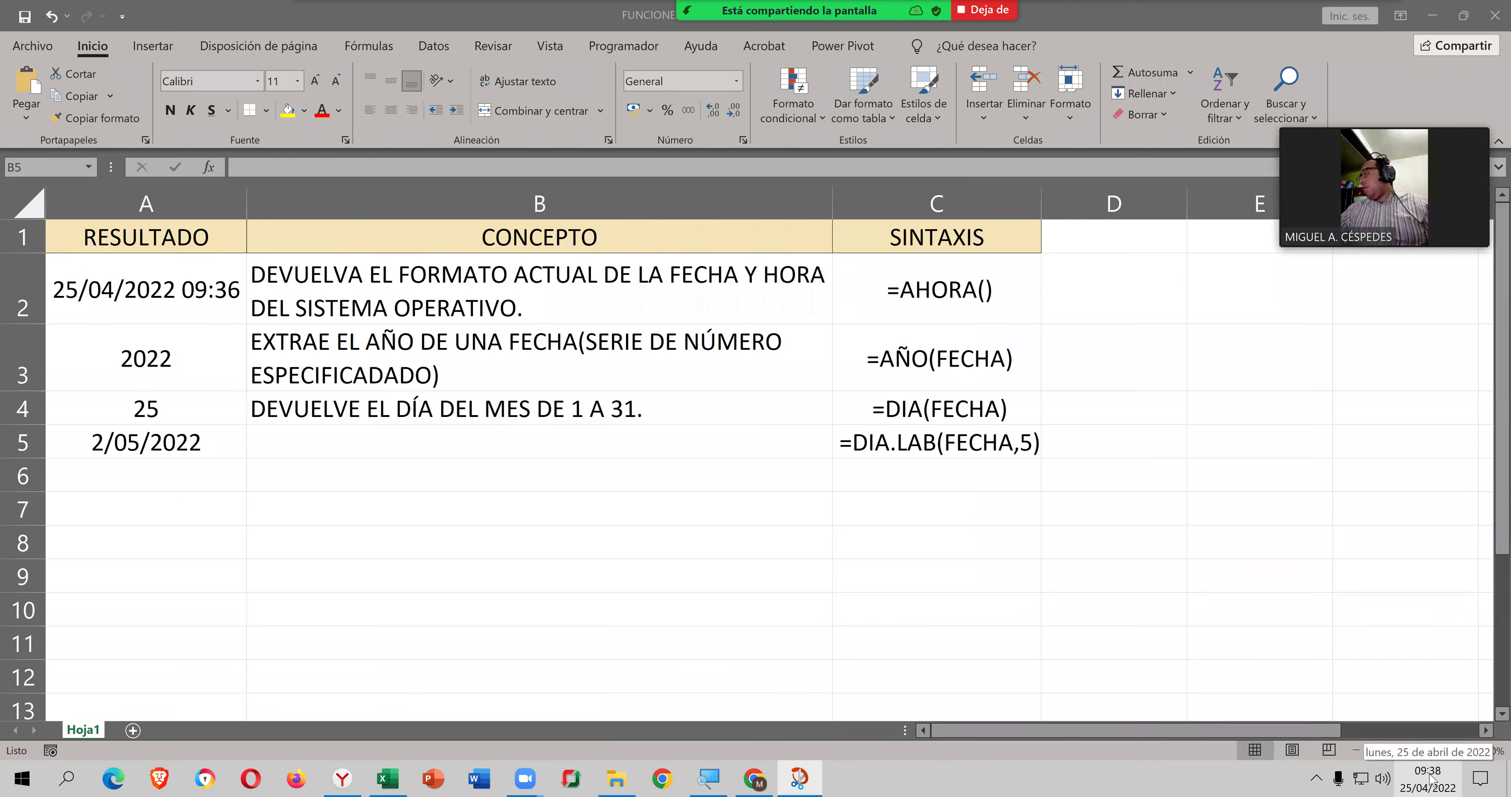
{"action": "left_click", "coordinate": [1429, 780]}
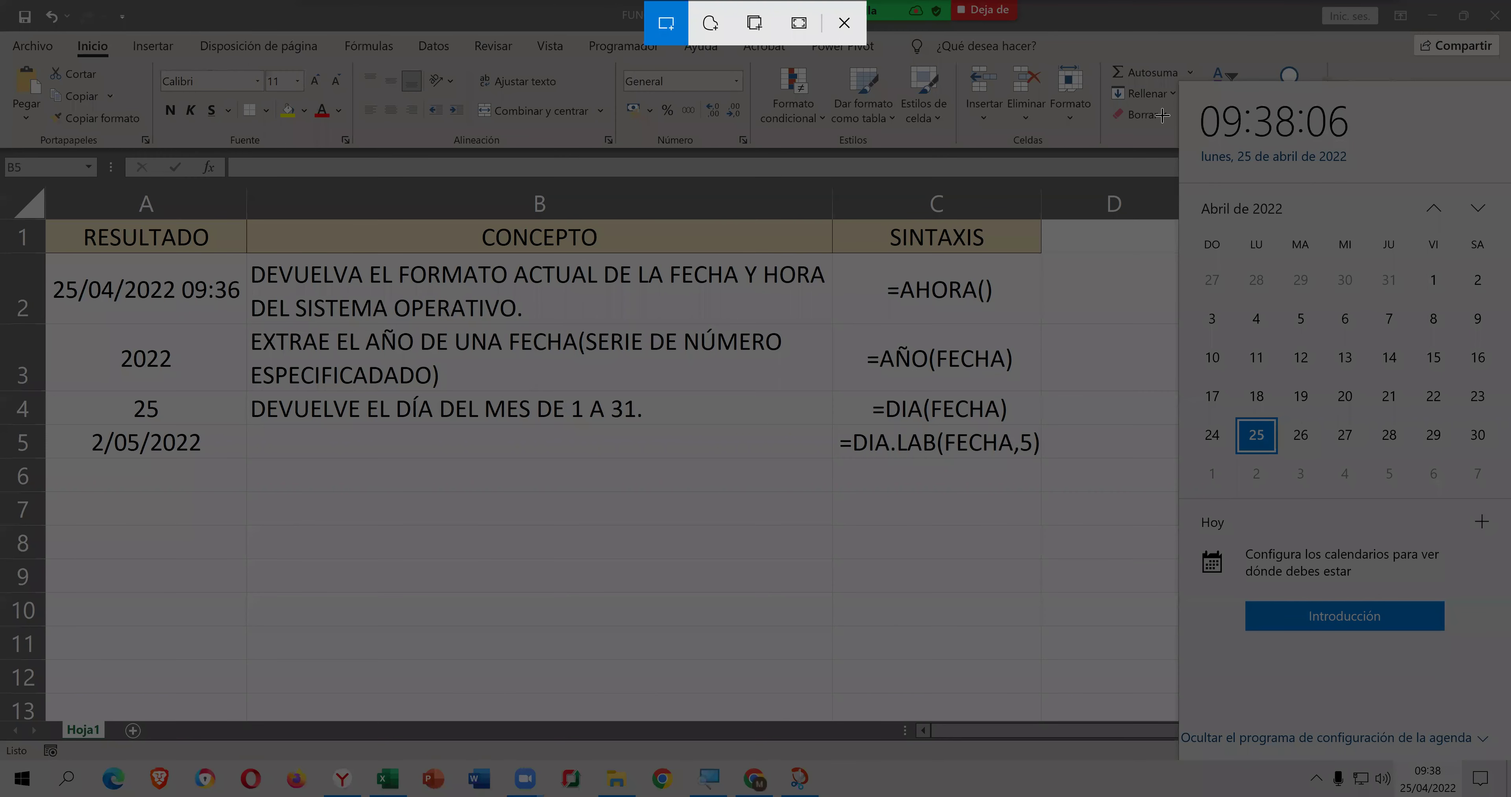
{"action": "left_click_drag", "start_coordinate": [1177, 83], "coordinate": [1501, 795]}
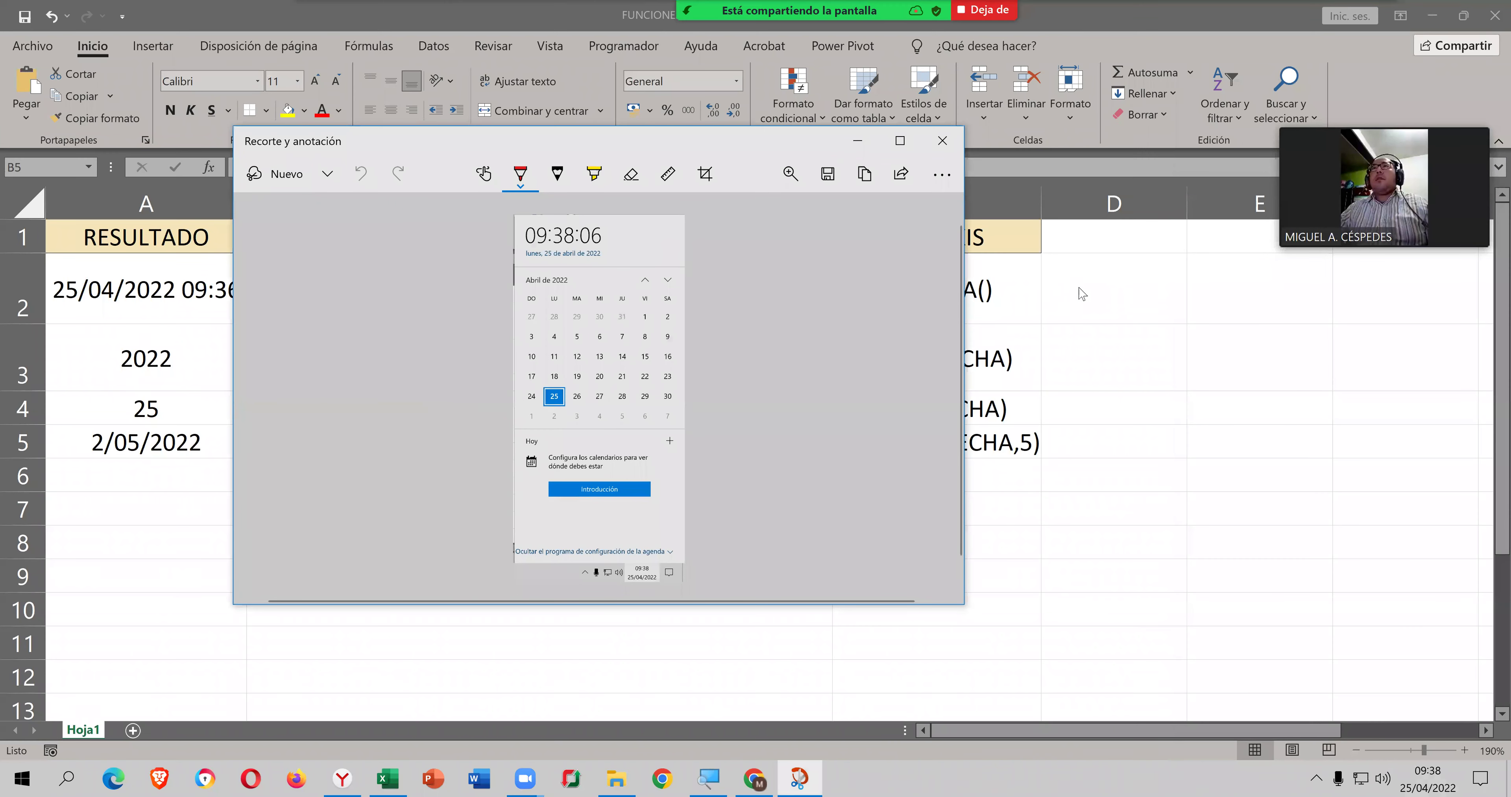
{"action": "left_click", "coordinate": [1066, 287]}
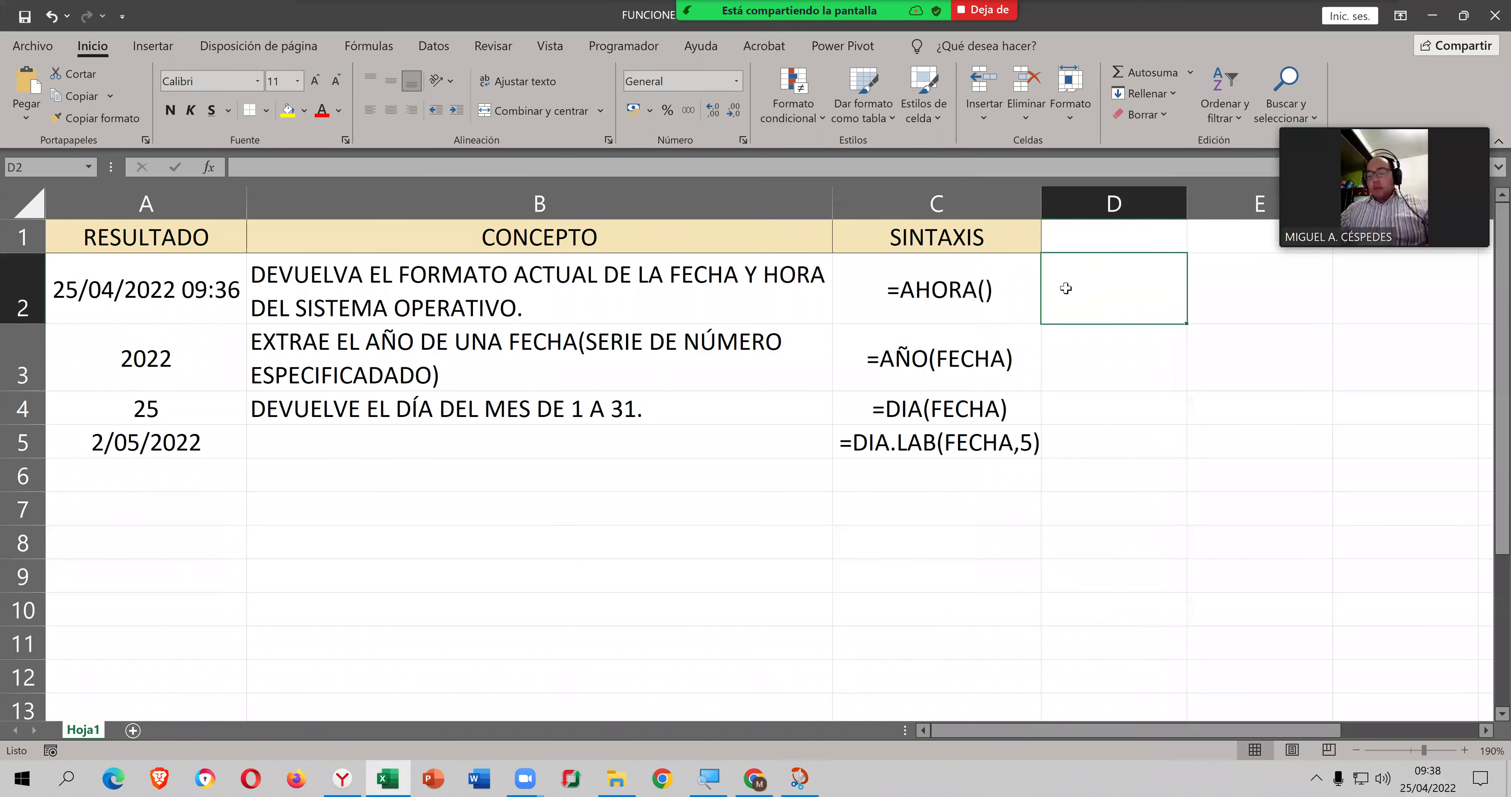
Step: Paste the calendar snip at D2 and set its height to 10.56 cm
{"action": "key", "text": "ctrl+v"}
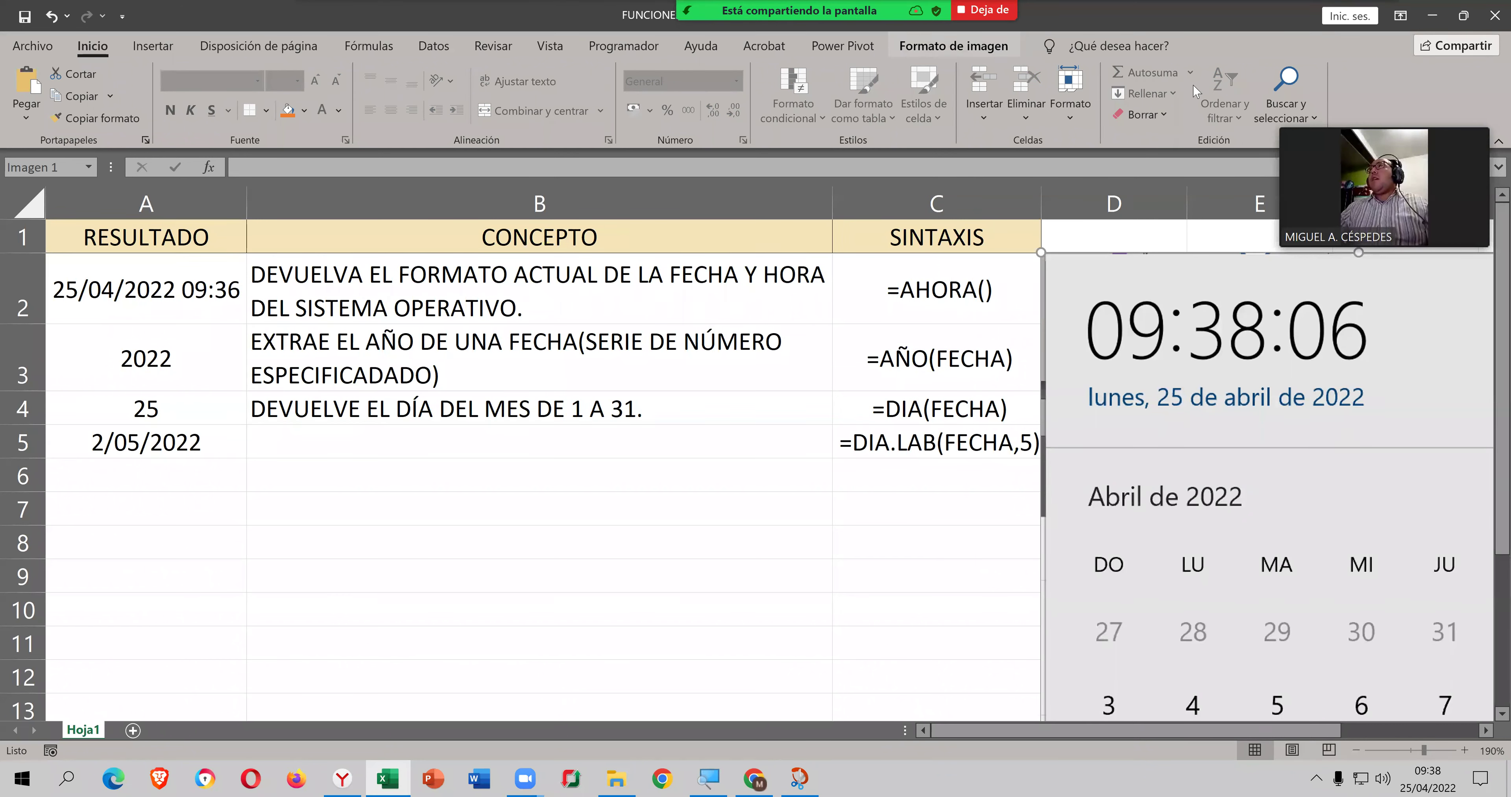
{"action": "left_click", "coordinate": [1400, 81]}
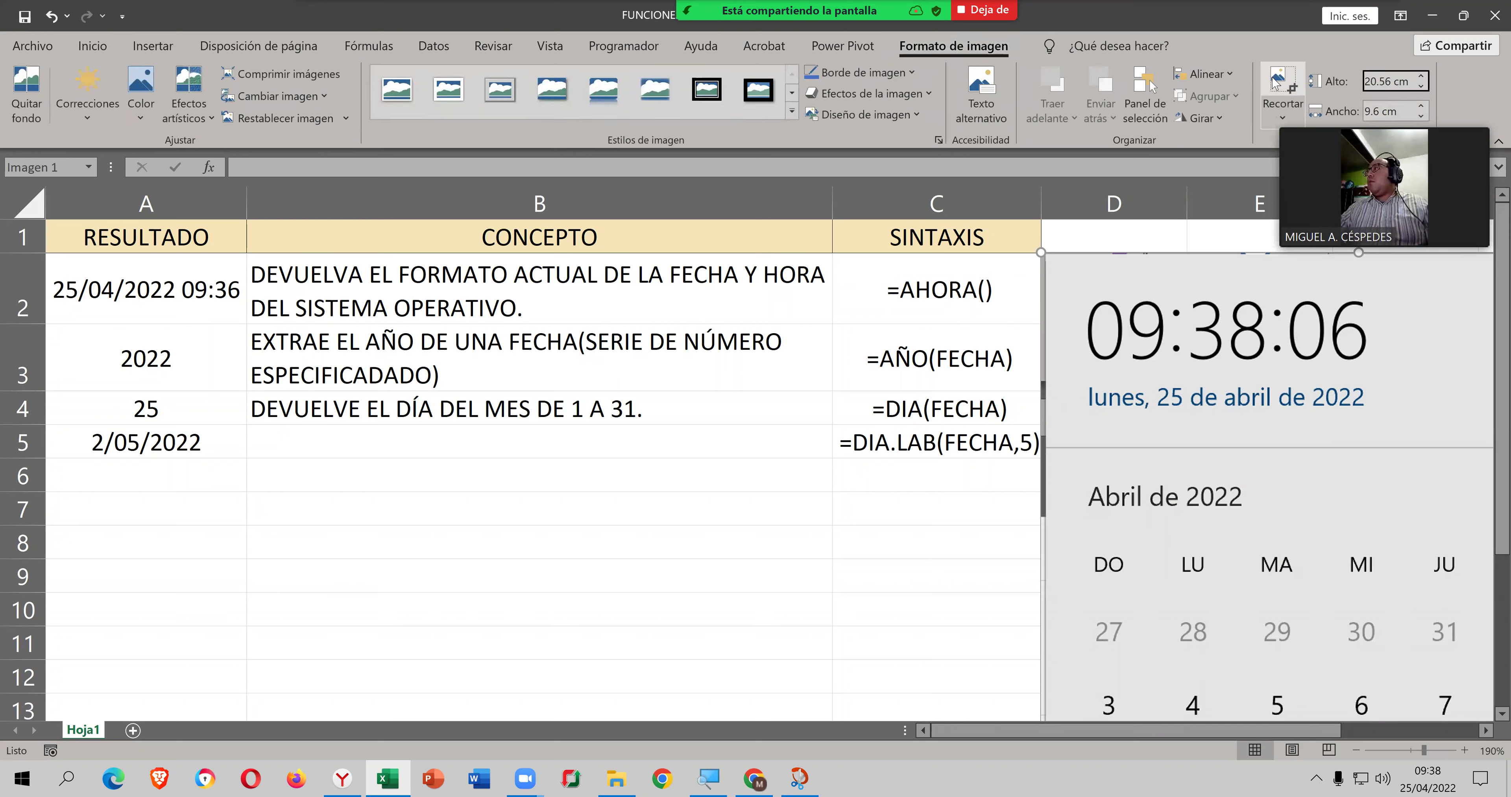
{"action": "key", "text": "Delete"}
{"action": "type", "text": "1"}
{"action": "key", "text": "Return"}
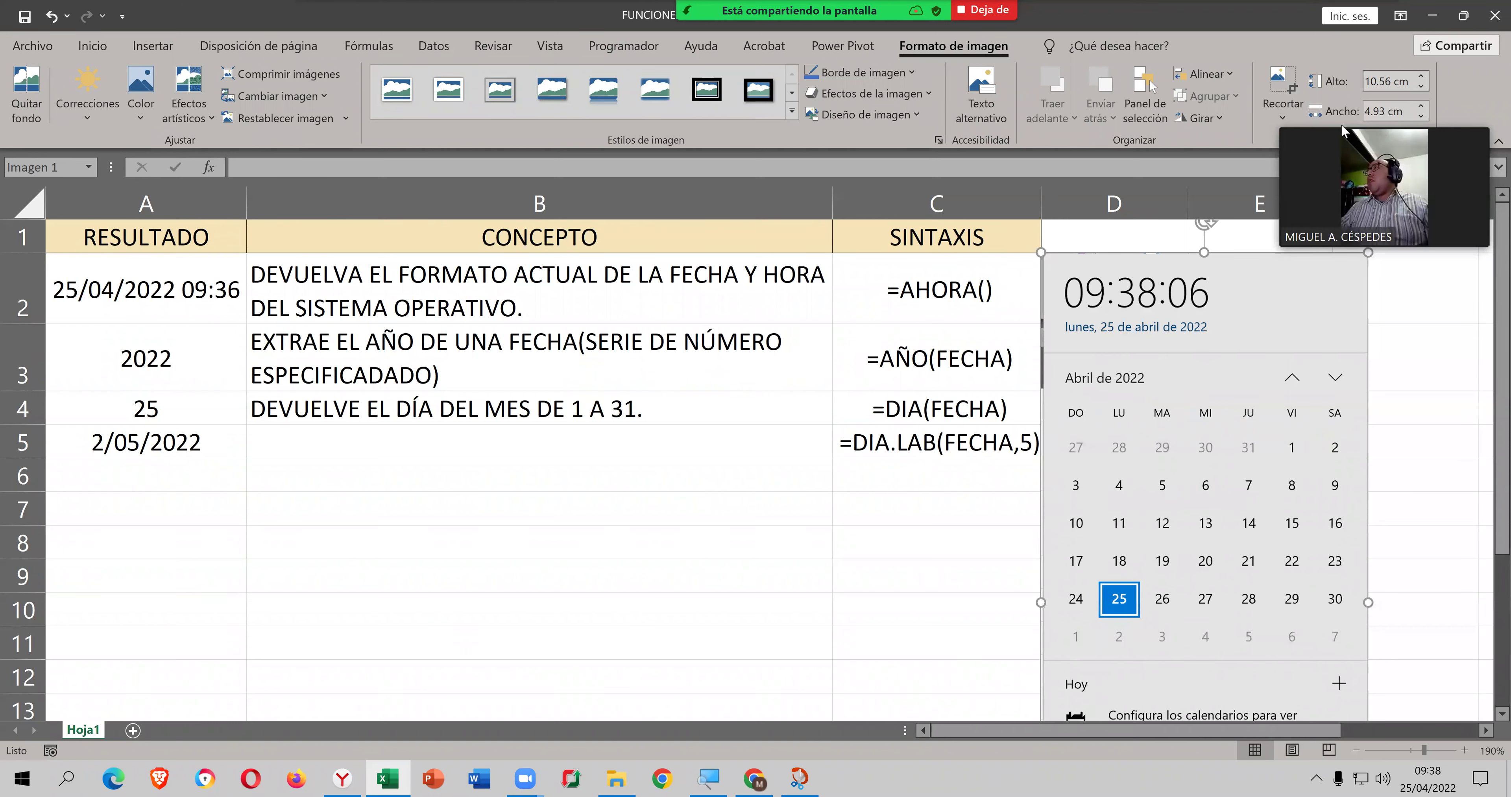
{"action": "left_click_drag", "start_coordinate": [1223, 313], "coordinate": [1223, 315]}
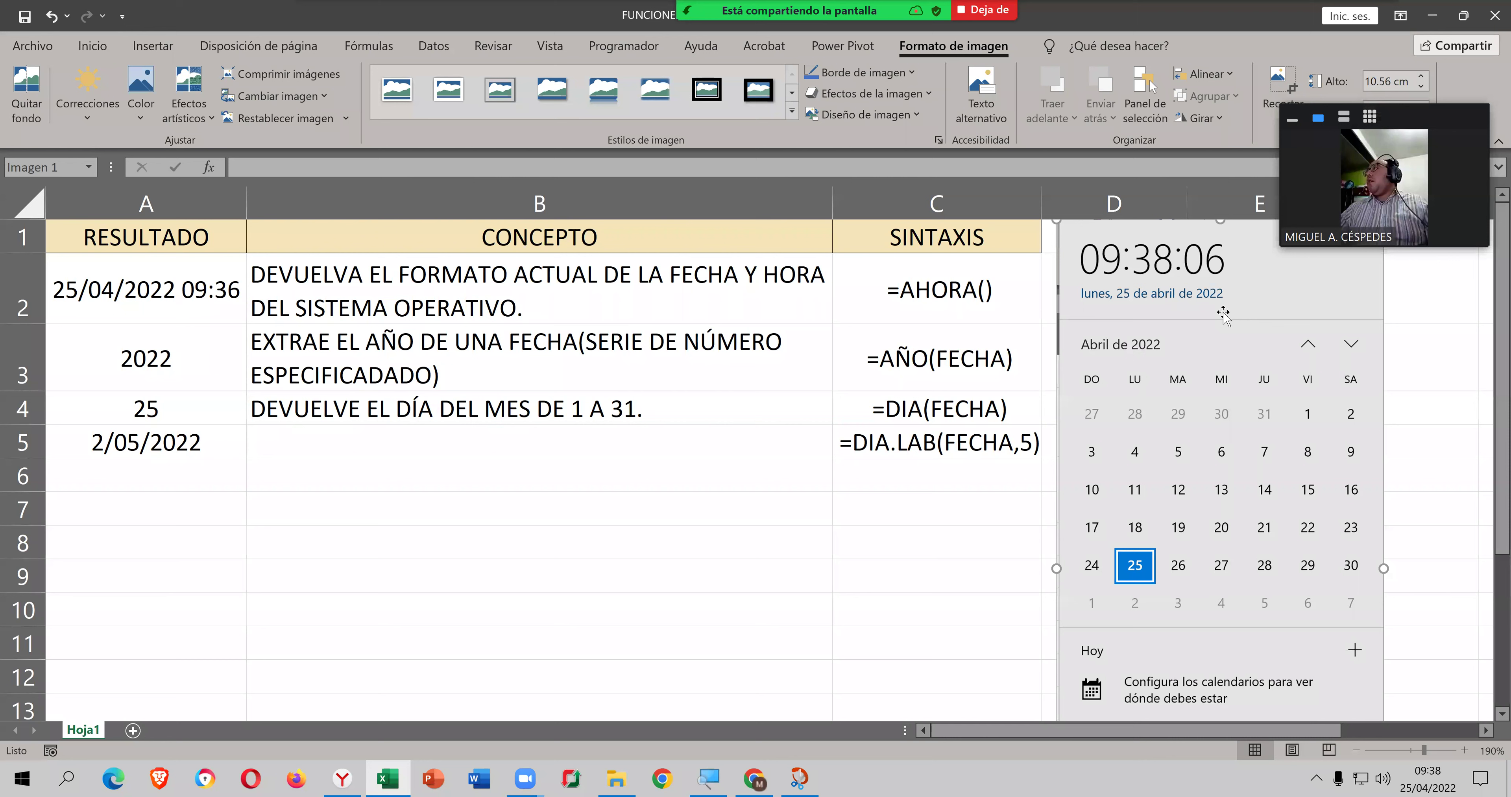
Step: Crop the clock off the picture's top and place it beside the table
{"action": "left_click", "coordinate": [1283, 82]}
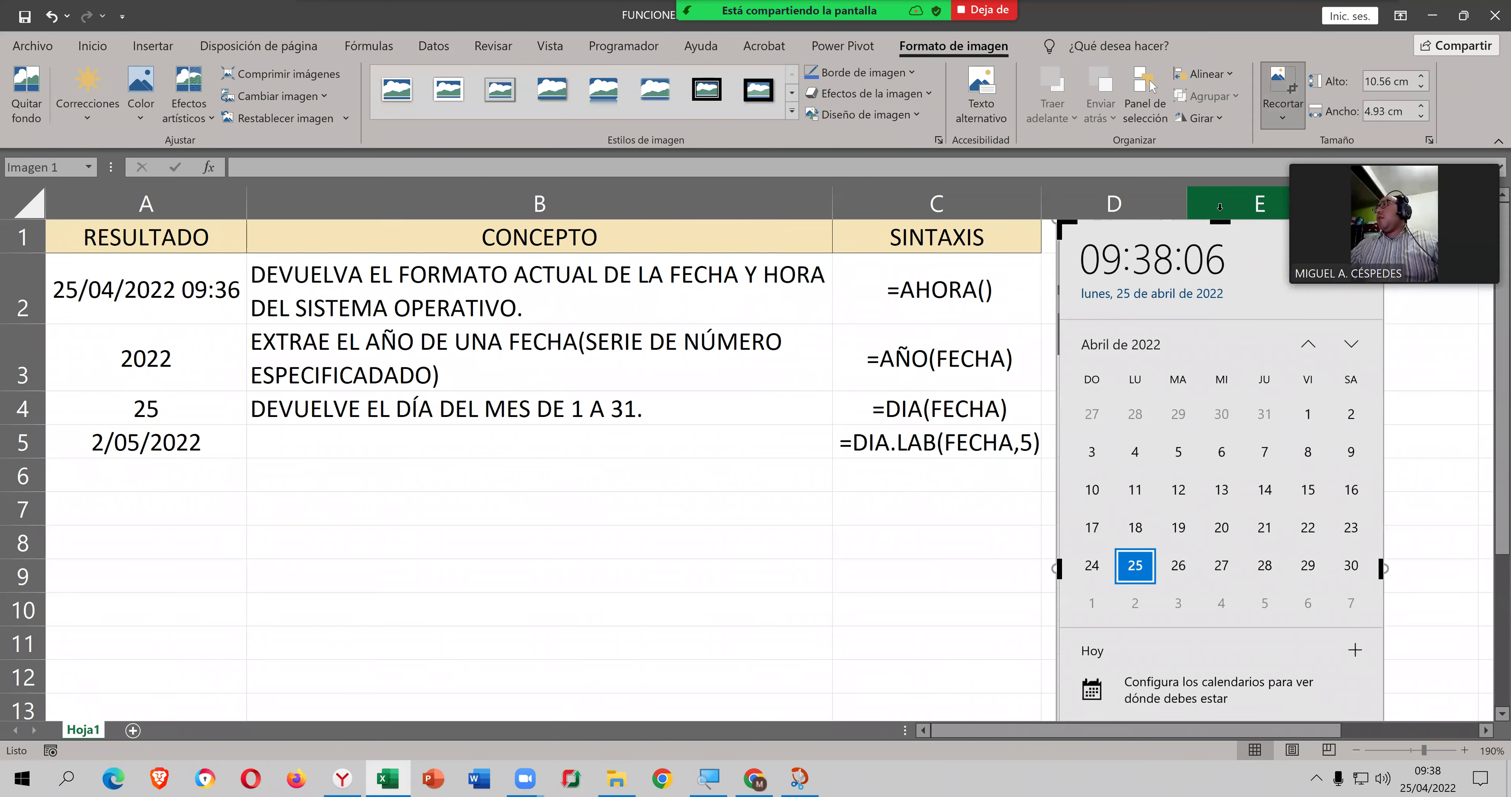
{"action": "left_click_drag", "start_coordinate": [1229, 237], "coordinate": [1233, 320]}
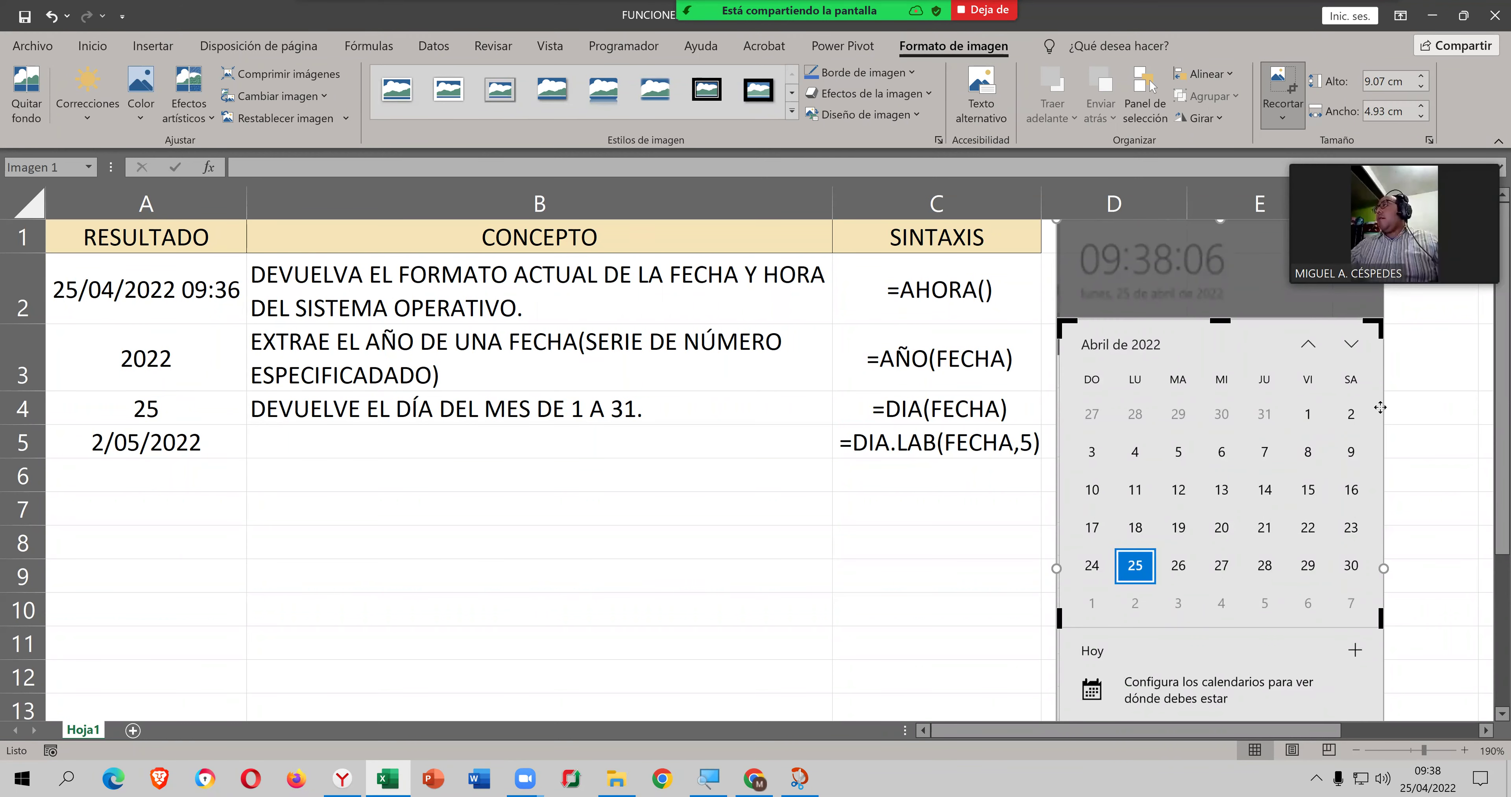
{"action": "left_click", "coordinate": [1421, 408]}
{"action": "left_click_drag", "start_coordinate": [1177, 415], "coordinate": [1123, 232]}
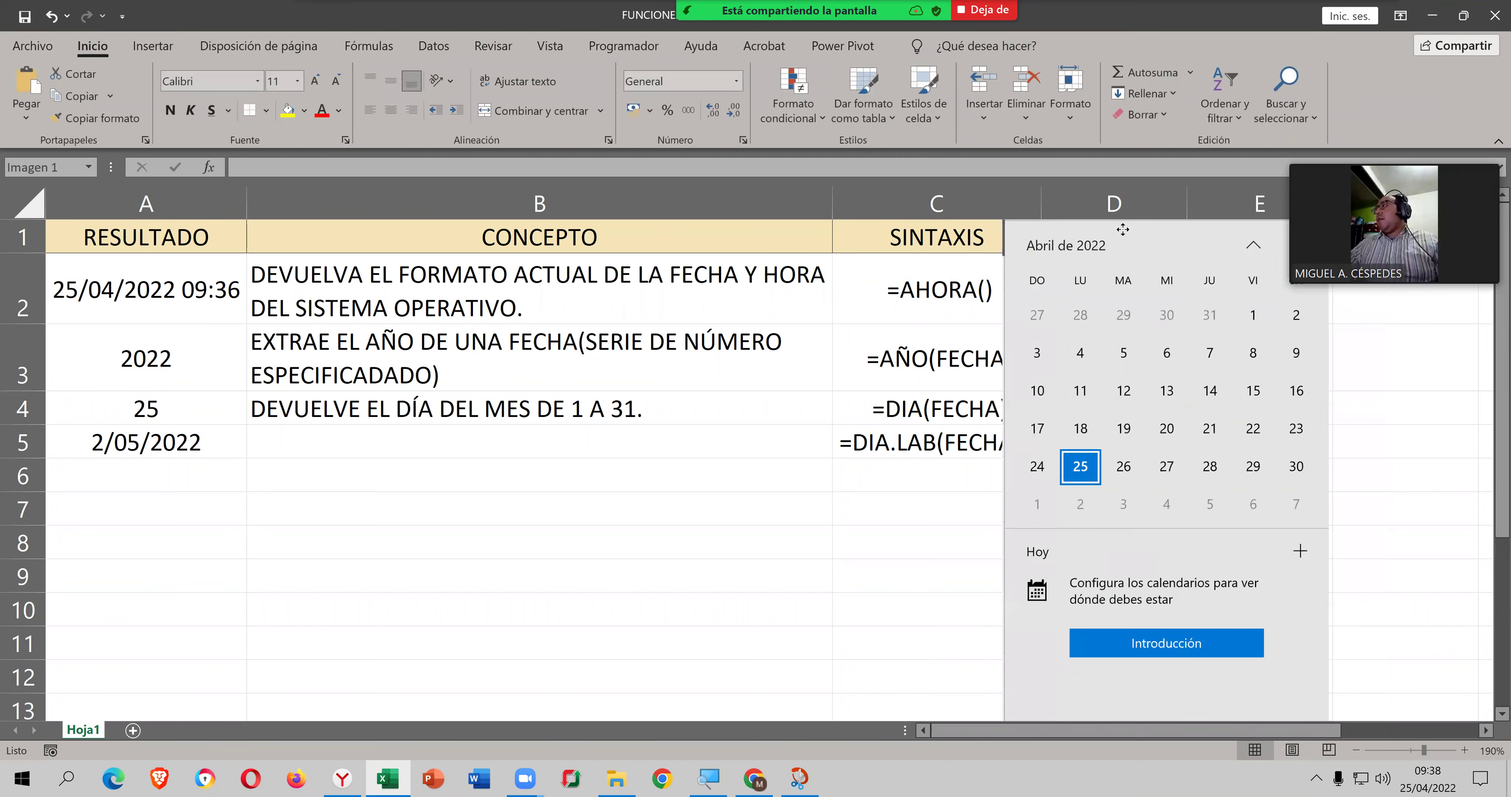
{"action": "left_click_drag", "start_coordinate": [1060, 361], "coordinate": [1113, 370]}
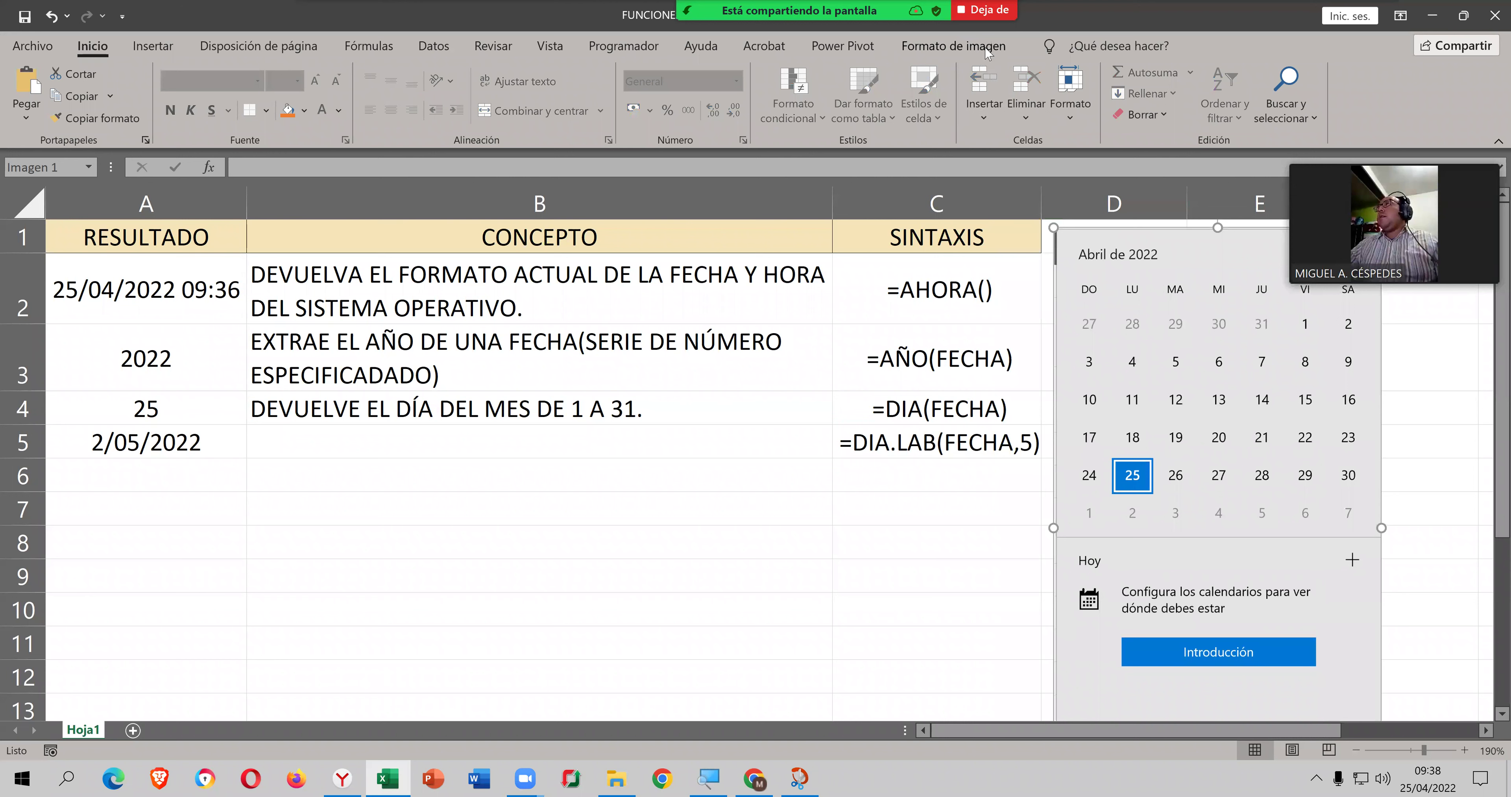
Step: Re-enter crop mode and shift the calendar so the clock and date show inside the frame
{"action": "left_click", "coordinate": [953, 46]}
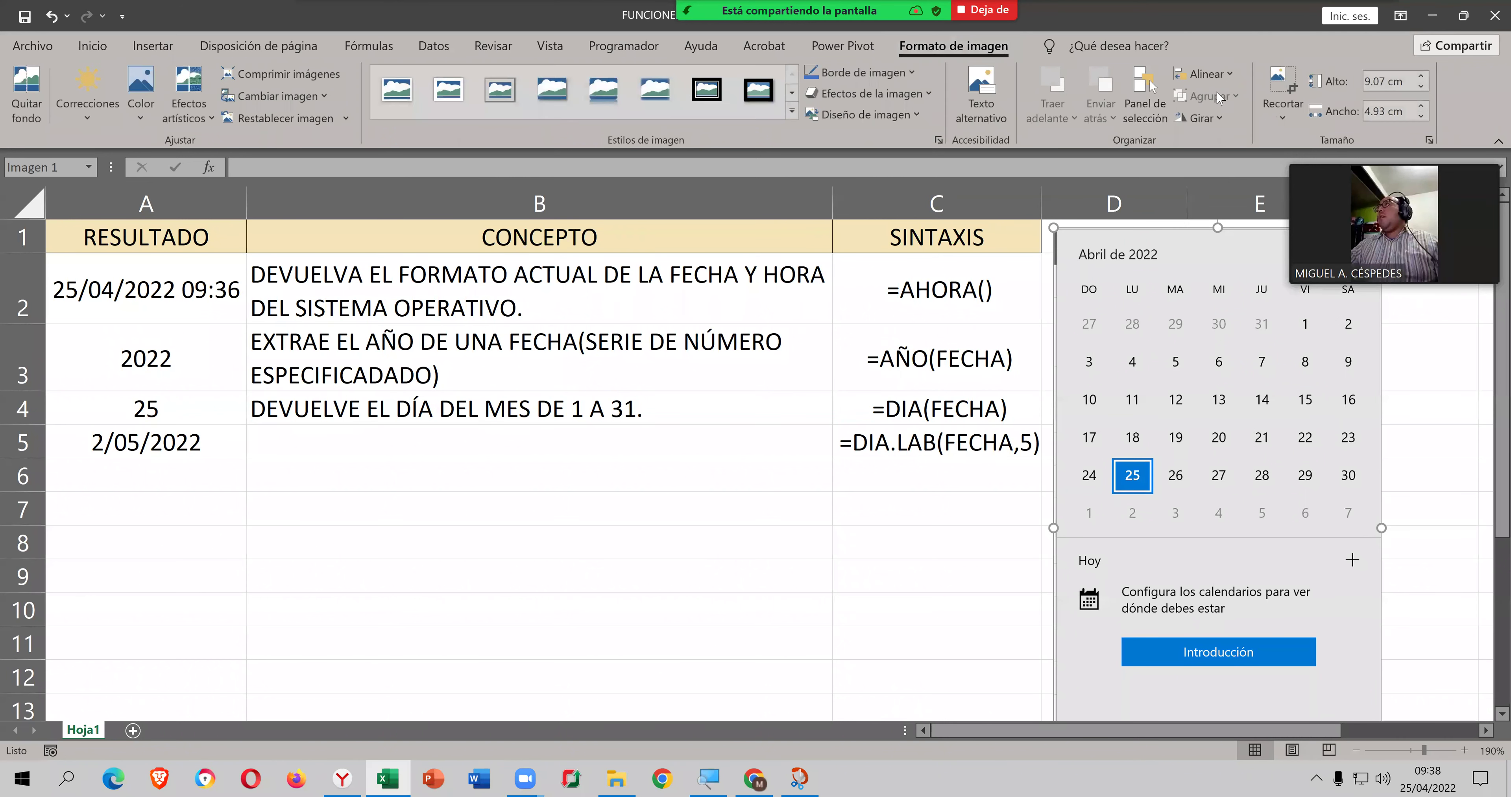
{"action": "left_click", "coordinate": [1285, 120]}
{"action": "left_click", "coordinate": [1294, 143]}
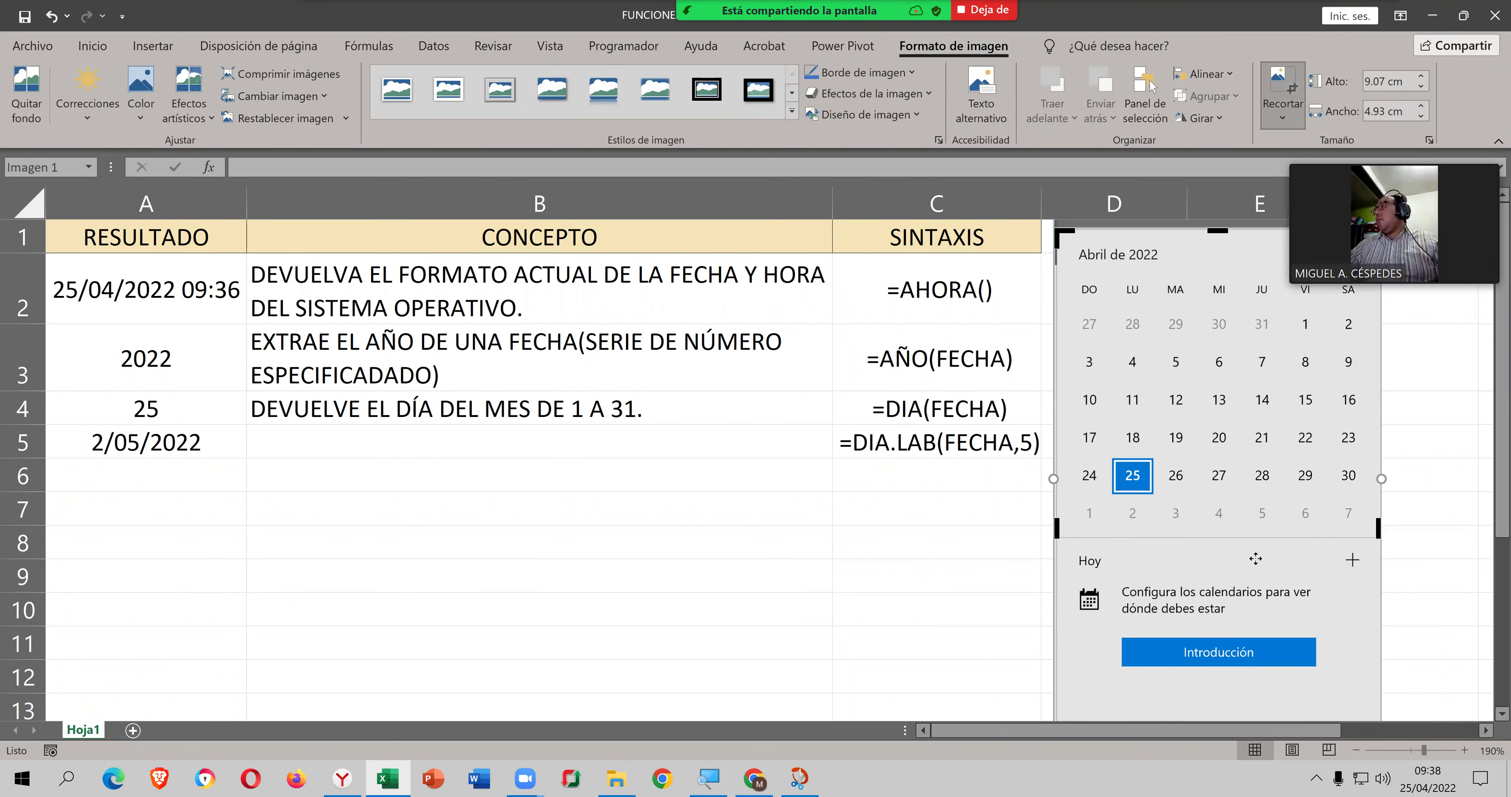
{"action": "left_click_drag", "start_coordinate": [1252, 555], "coordinate": [1248, 531]}
{"action": "mouse_move", "coordinate": [1210, 474]}
{"action": "left_mouse_down"}
{"action": "mouse_move", "coordinate": [1213, 410]}
{"action": "mouse_move", "coordinate": [1249, 437]}
{"action": "left_mouse_up"}
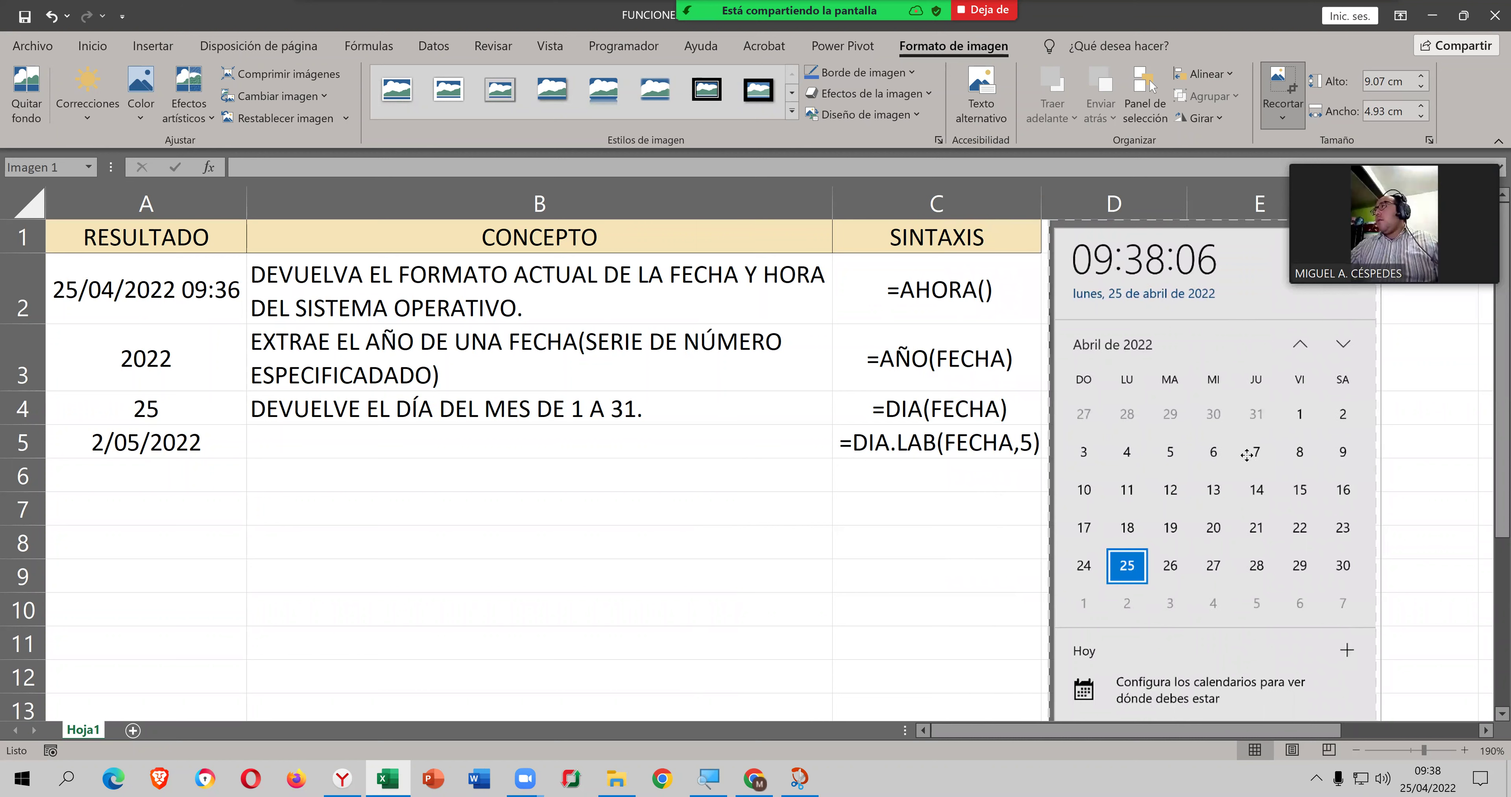
{"action": "left_click_drag", "start_coordinate": [1246, 451], "coordinate": [1248, 484]}
Step: Drag the bottom crop edge up to cut away the agenda section and apply the crop
{"action": "left_click_drag", "start_coordinate": [1488, 453], "coordinate": [1488, 534]}
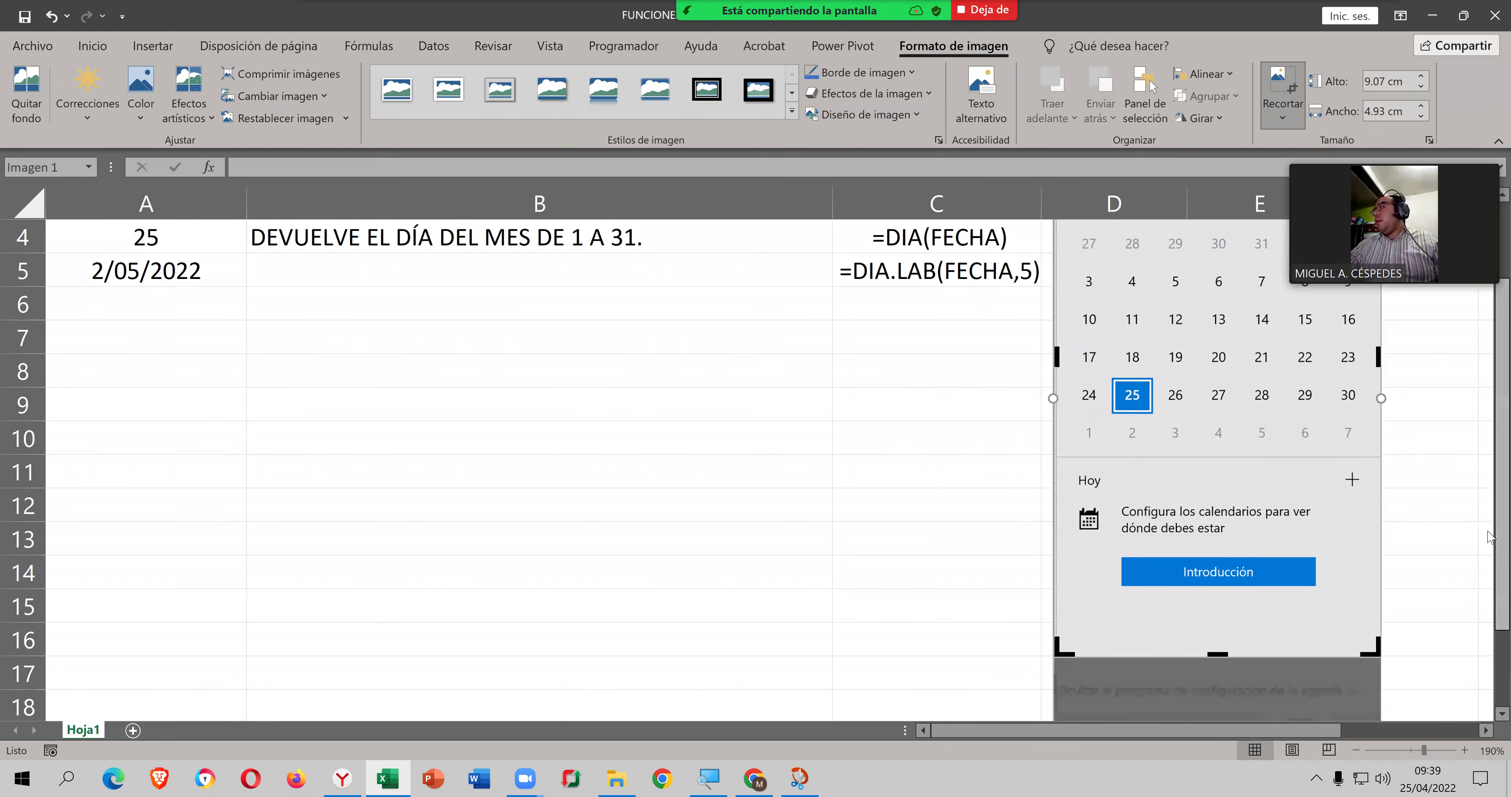
{"action": "left_click_drag", "start_coordinate": [1488, 535], "coordinate": [1491, 616]}
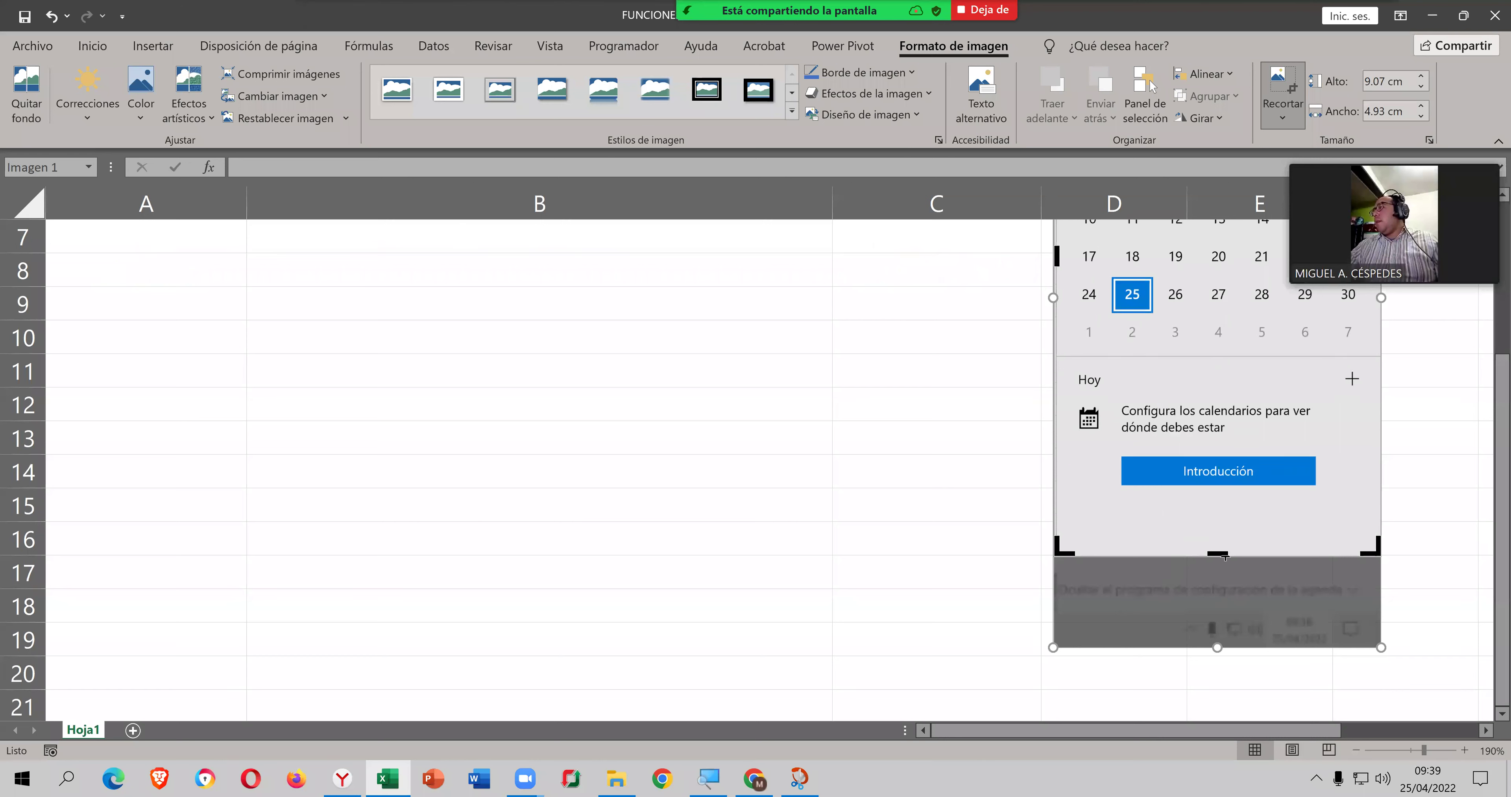
{"action": "left_click_drag", "start_coordinate": [1227, 554], "coordinate": [1237, 359]}
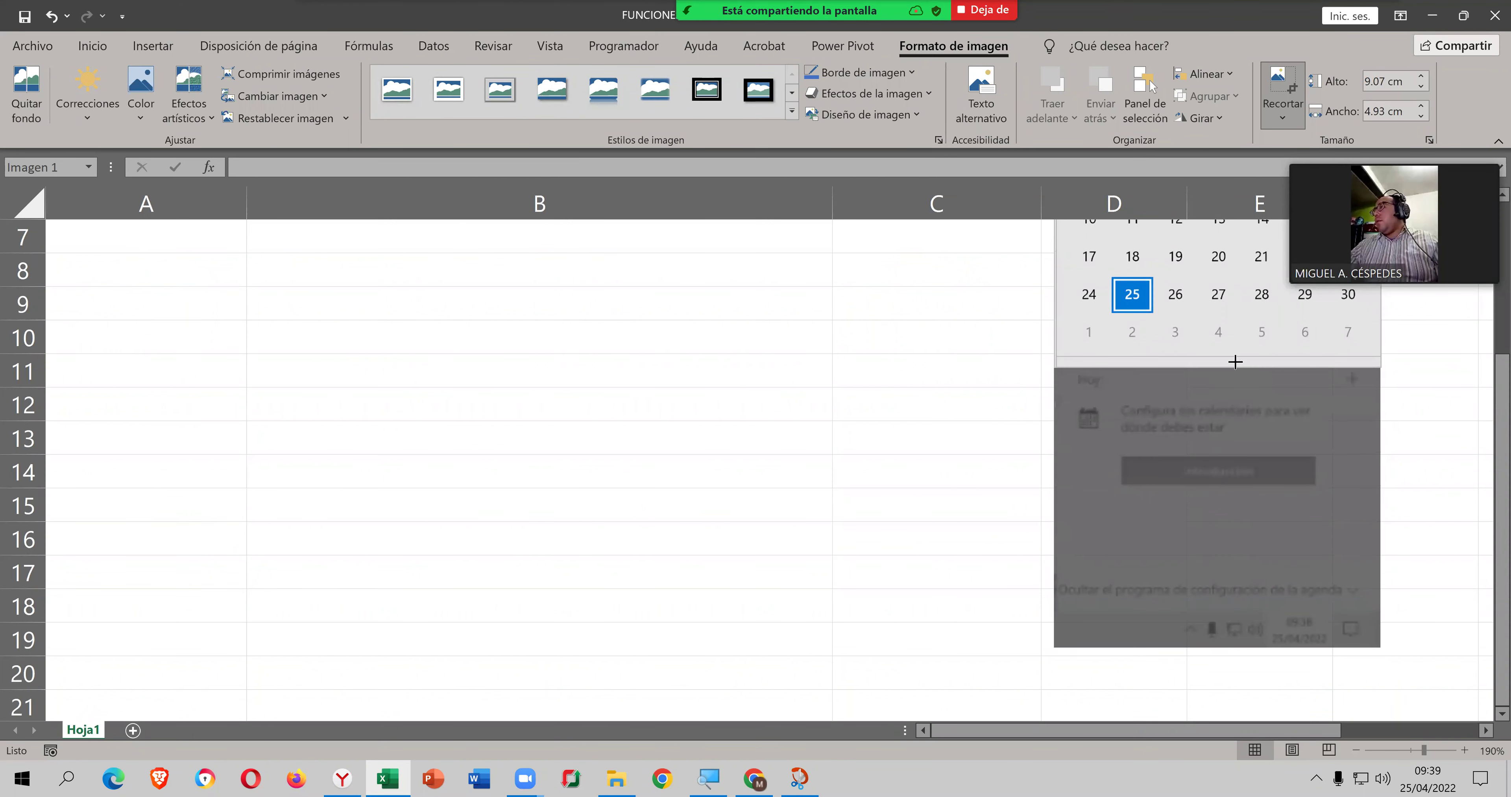
{"action": "left_click", "coordinate": [894, 350]}
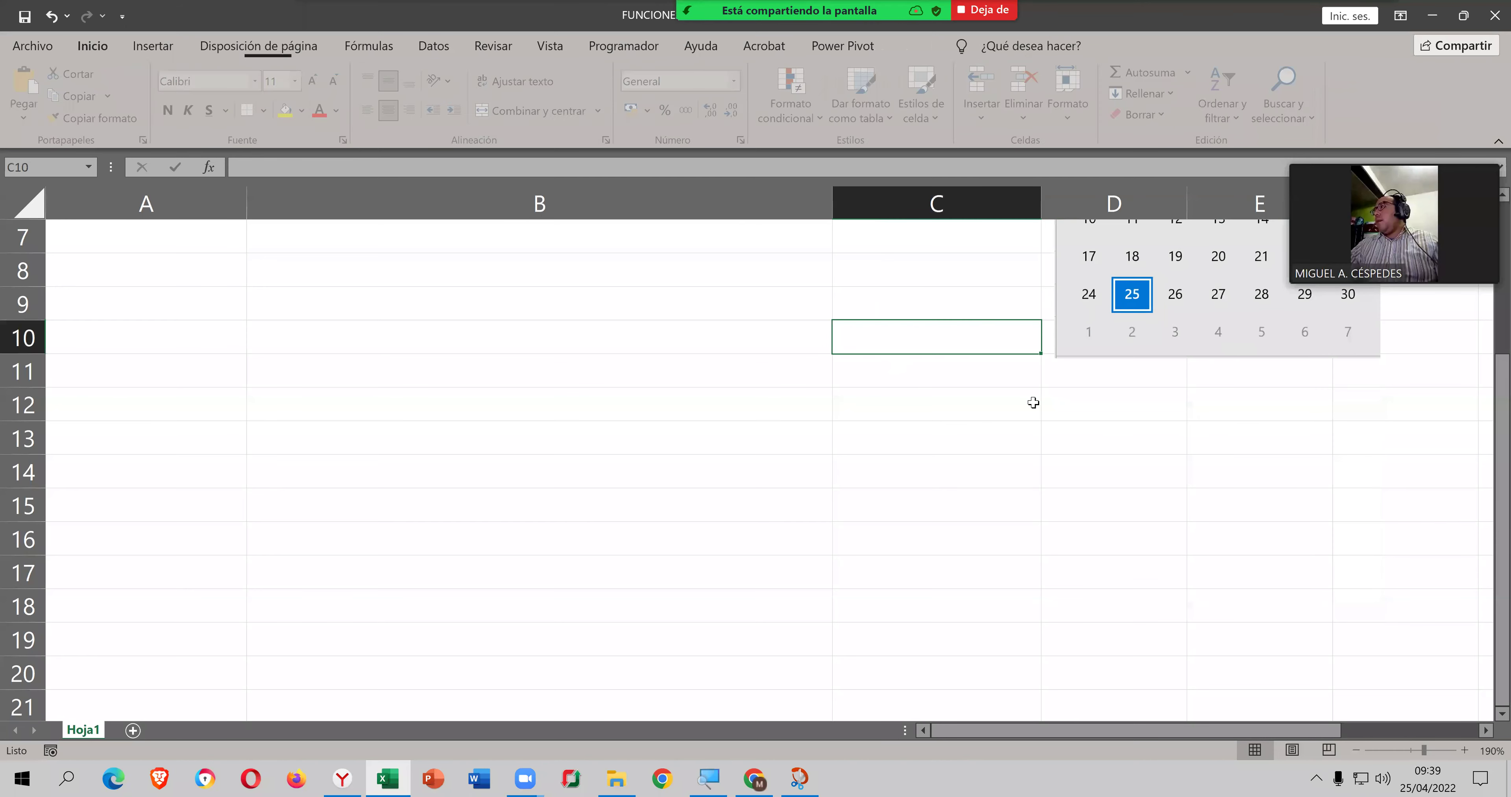
{"action": "scroll", "coordinate": [1331, 441], "scroll_direction": "up", "scroll_amount": 2}
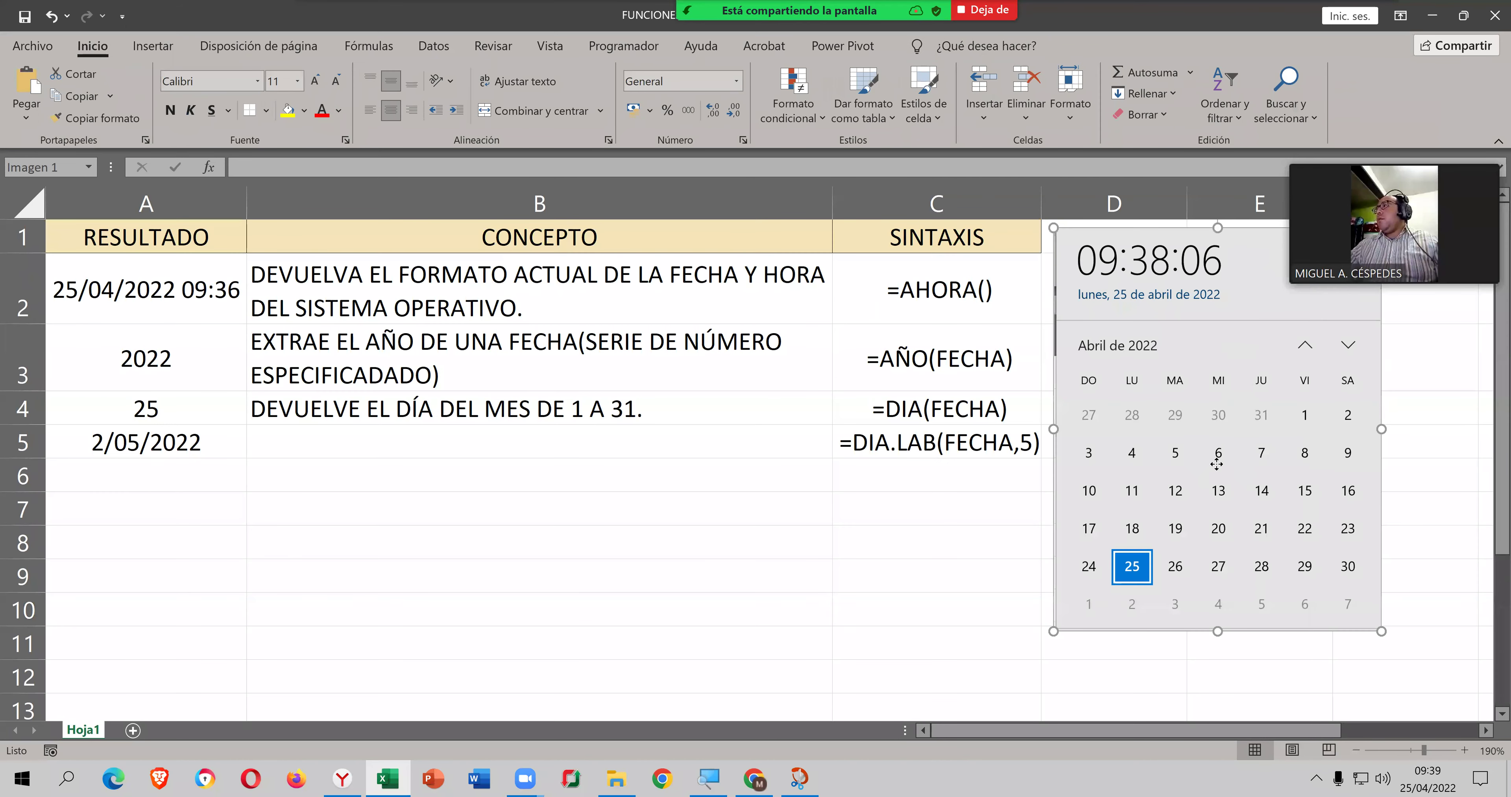
Step: Draw a rounded rectangle with no fill and an orange outline
{"action": "left_click_drag", "start_coordinate": [1195, 463], "coordinate": [1220, 466]}
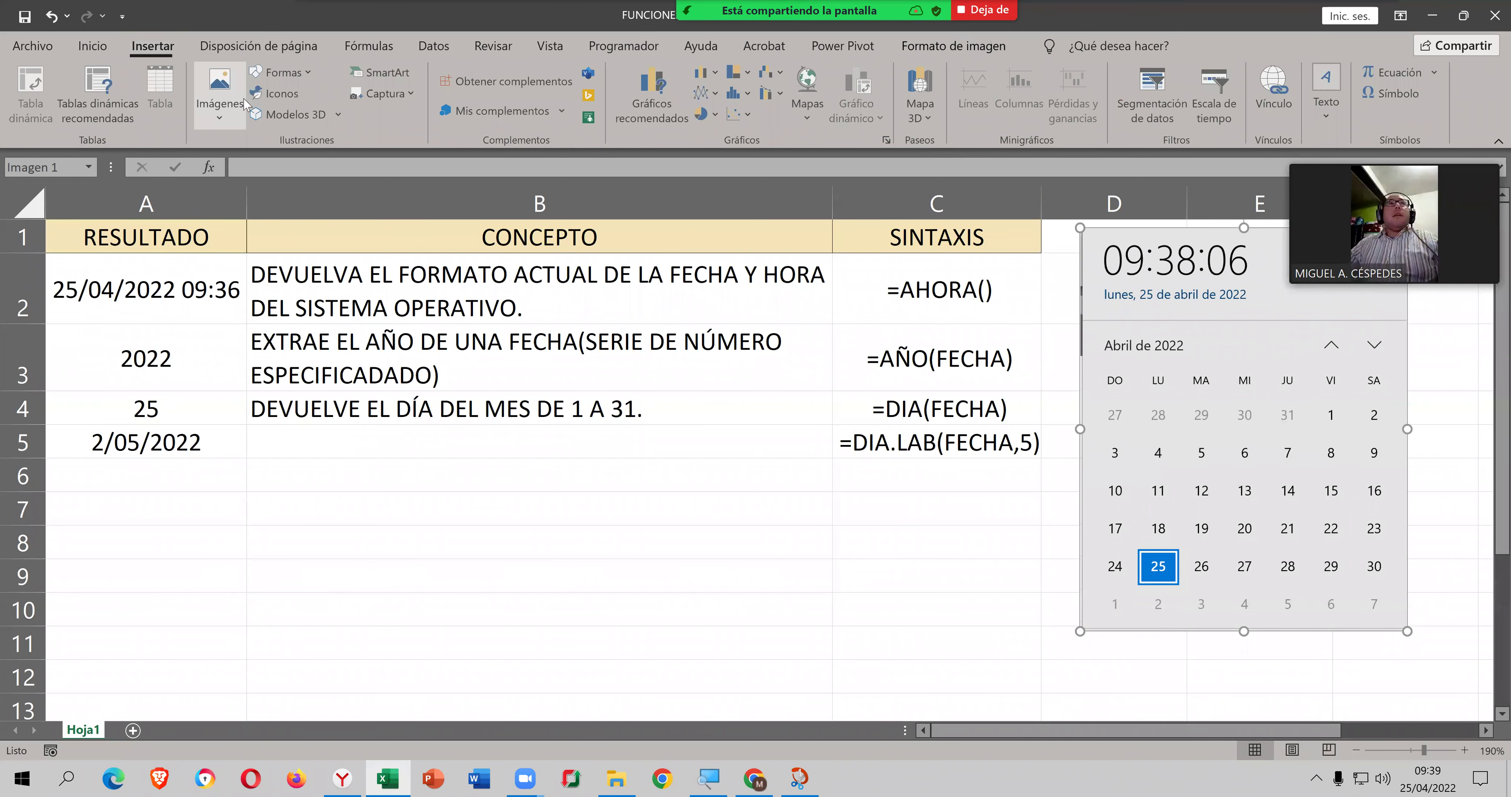
{"action": "left_click", "coordinate": [309, 75]}
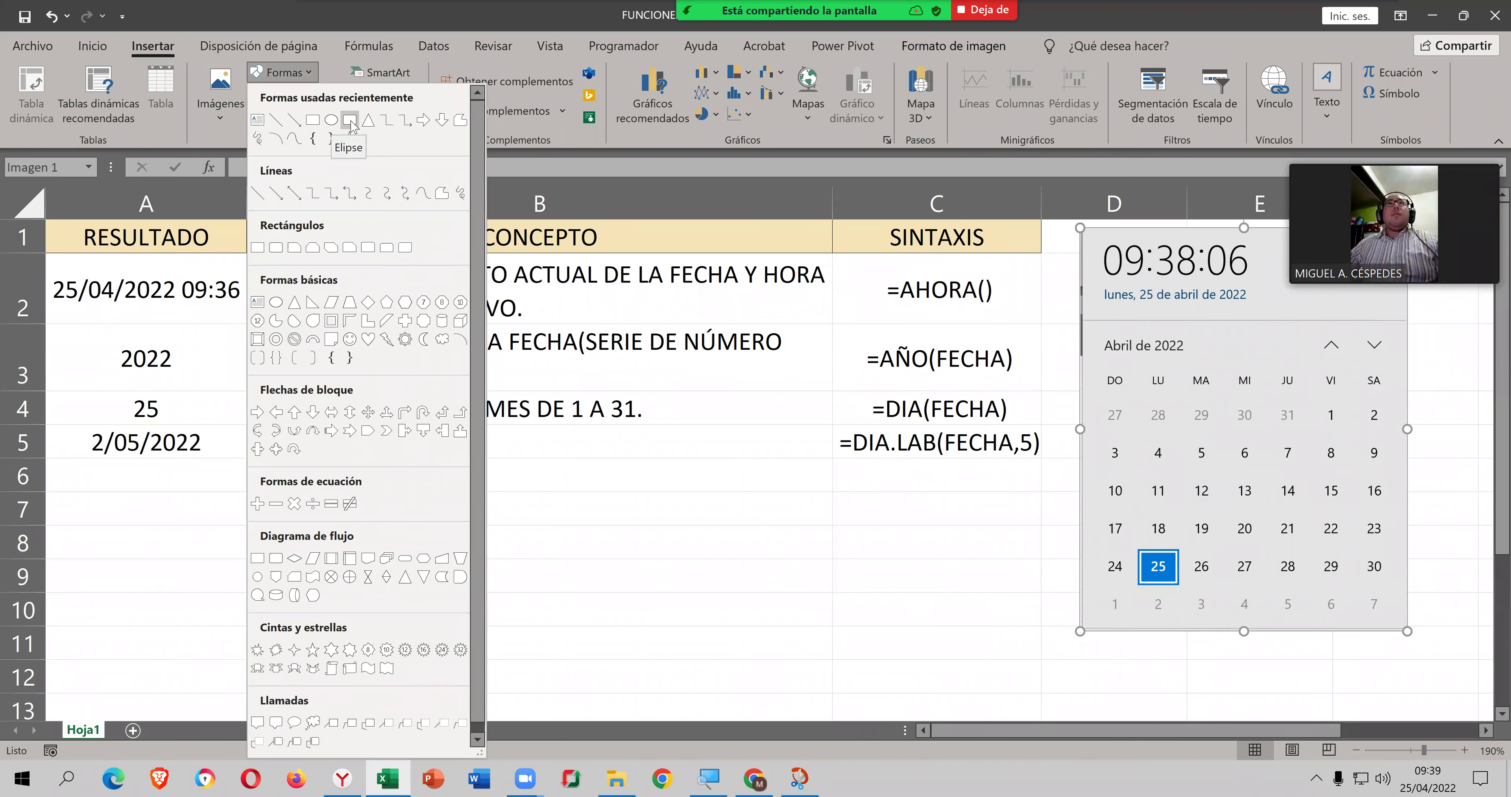
{"action": "left_click", "coordinate": [332, 121]}
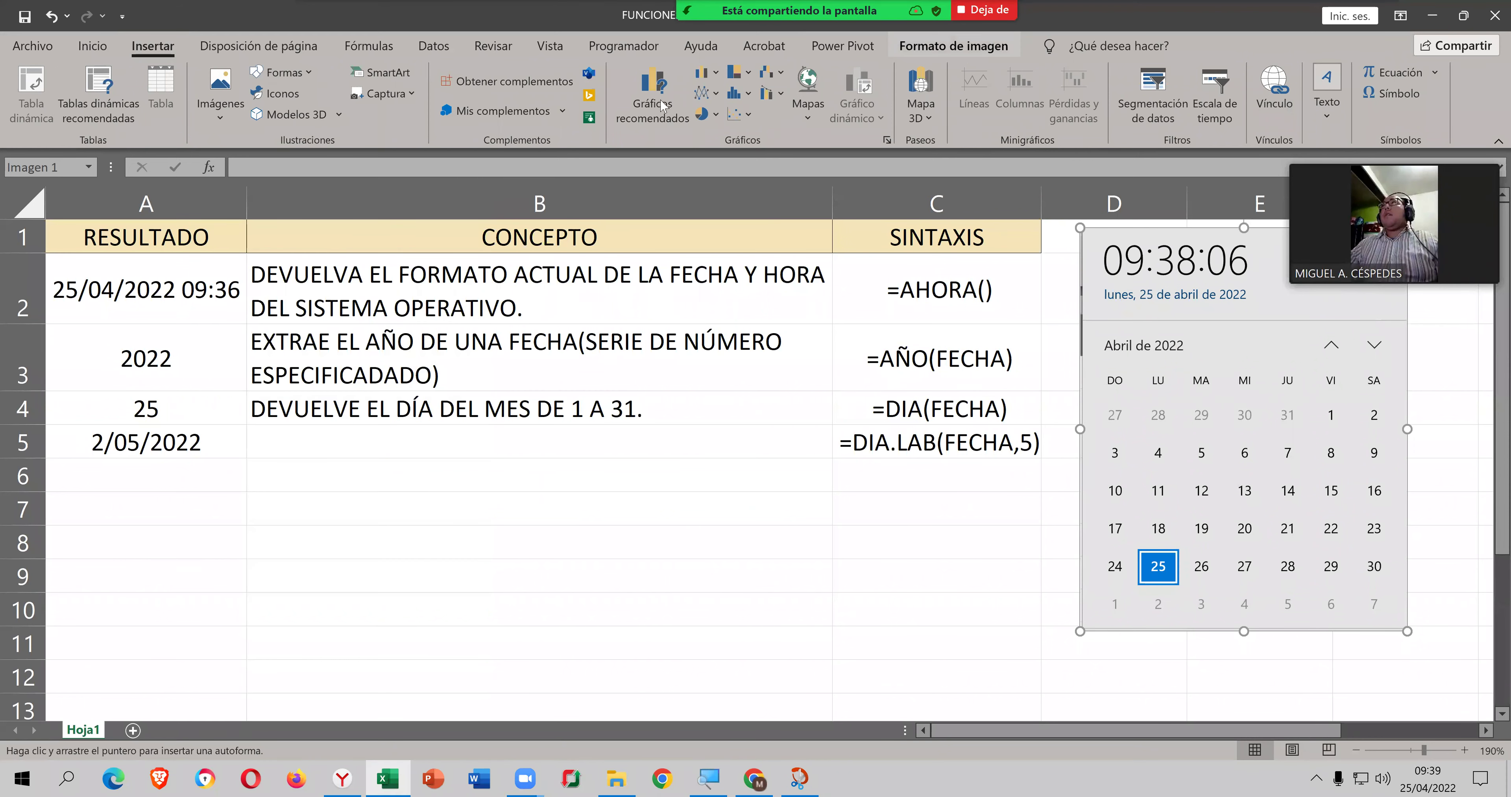
{"action": "left_click", "coordinate": [953, 46]}
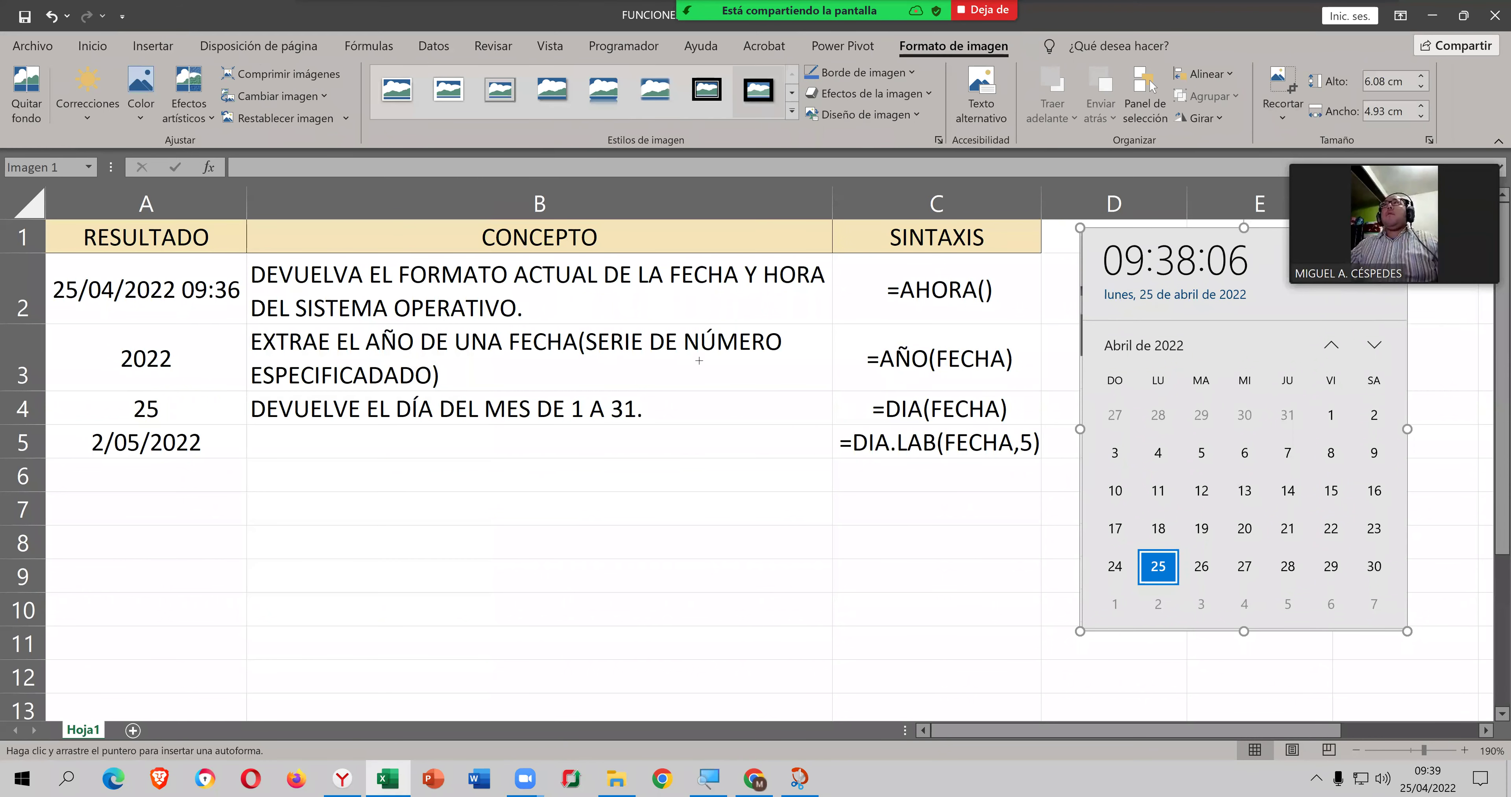
{"action": "left_click_drag", "start_coordinate": [489, 486], "coordinate": [725, 586]}
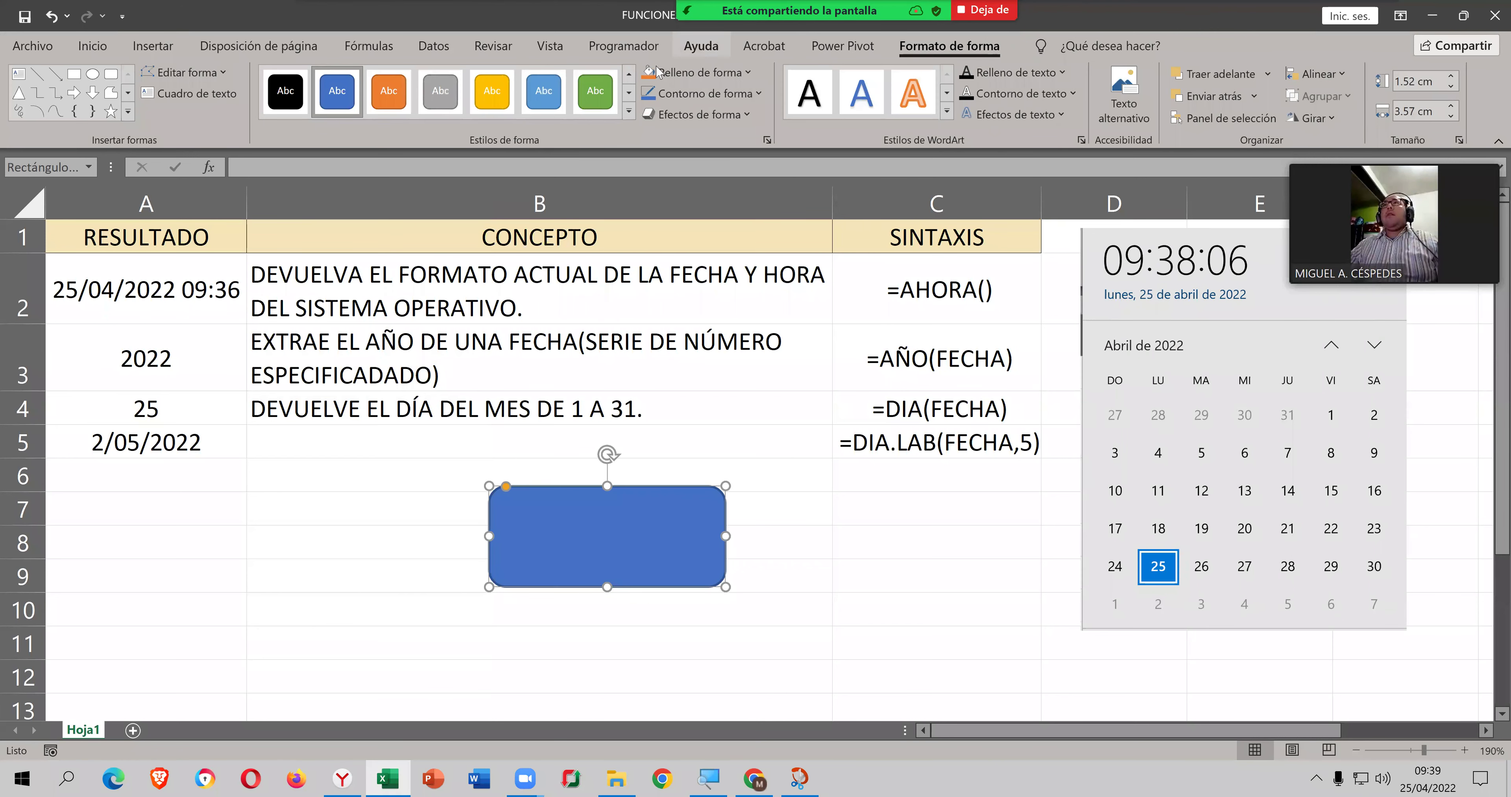
{"action": "left_click", "coordinate": [698, 72]}
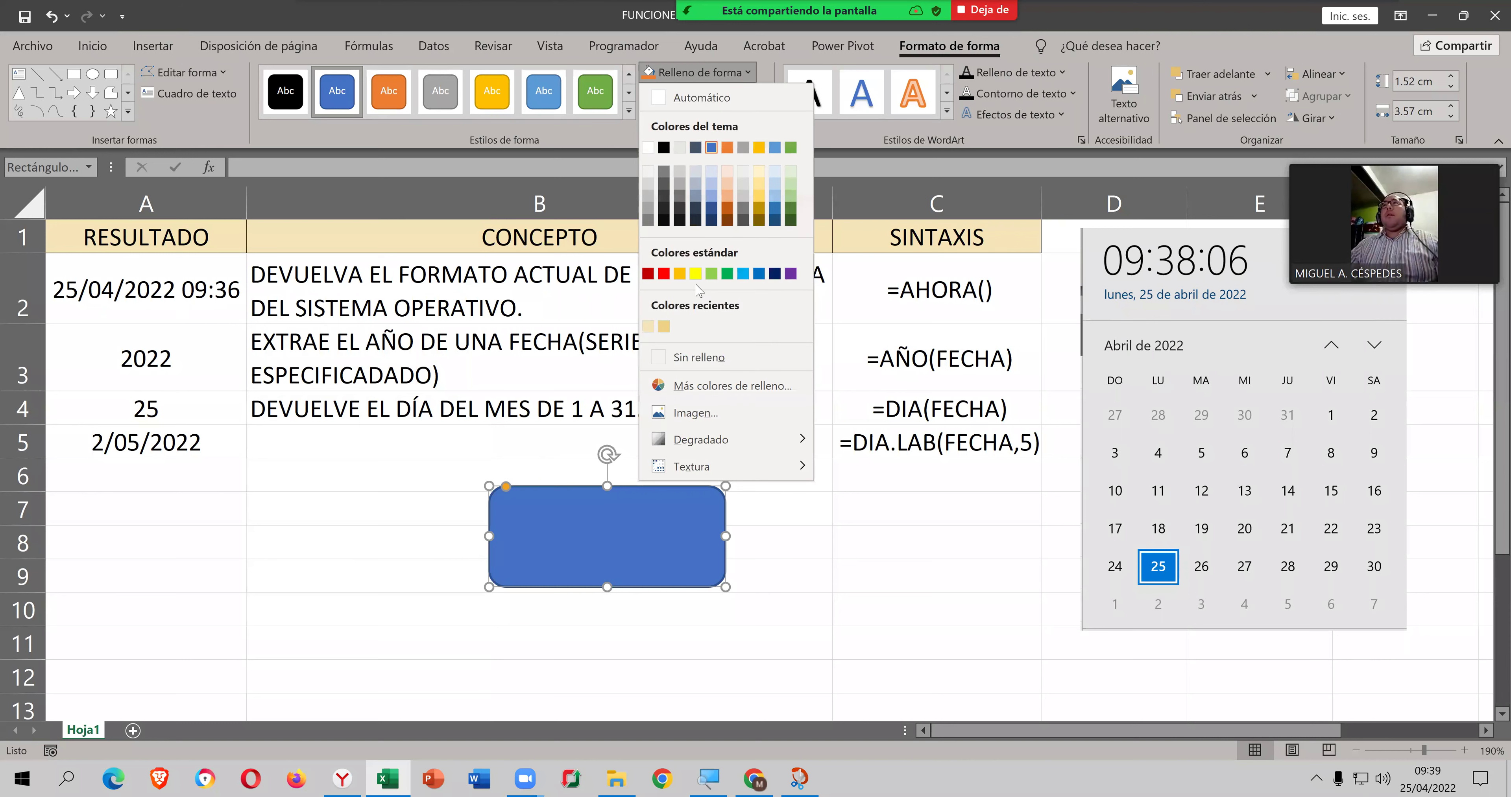
{"action": "left_click", "coordinate": [698, 355]}
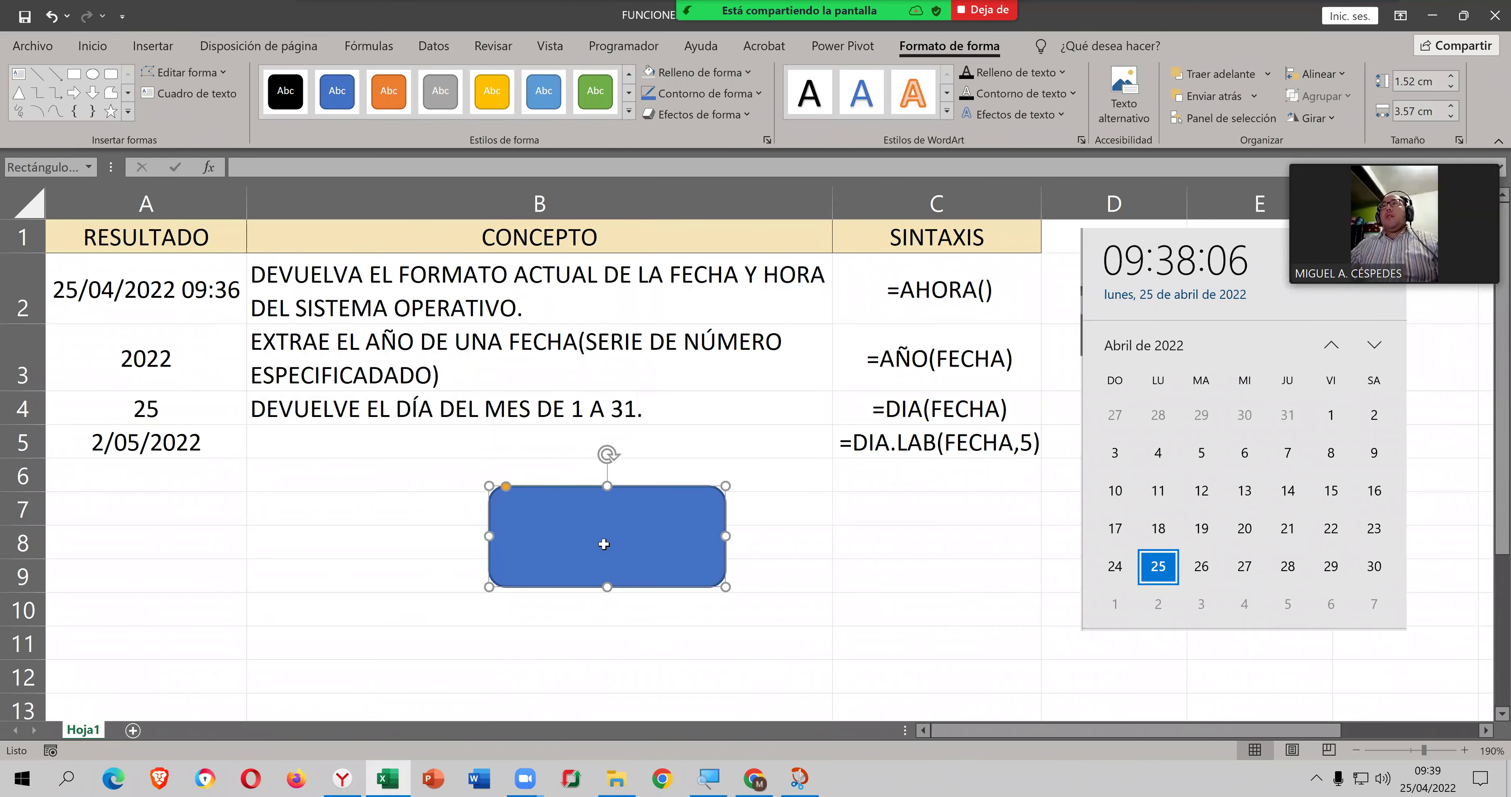
{"action": "left_click", "coordinate": [745, 94]}
{"action": "left_click", "coordinate": [727, 168]}
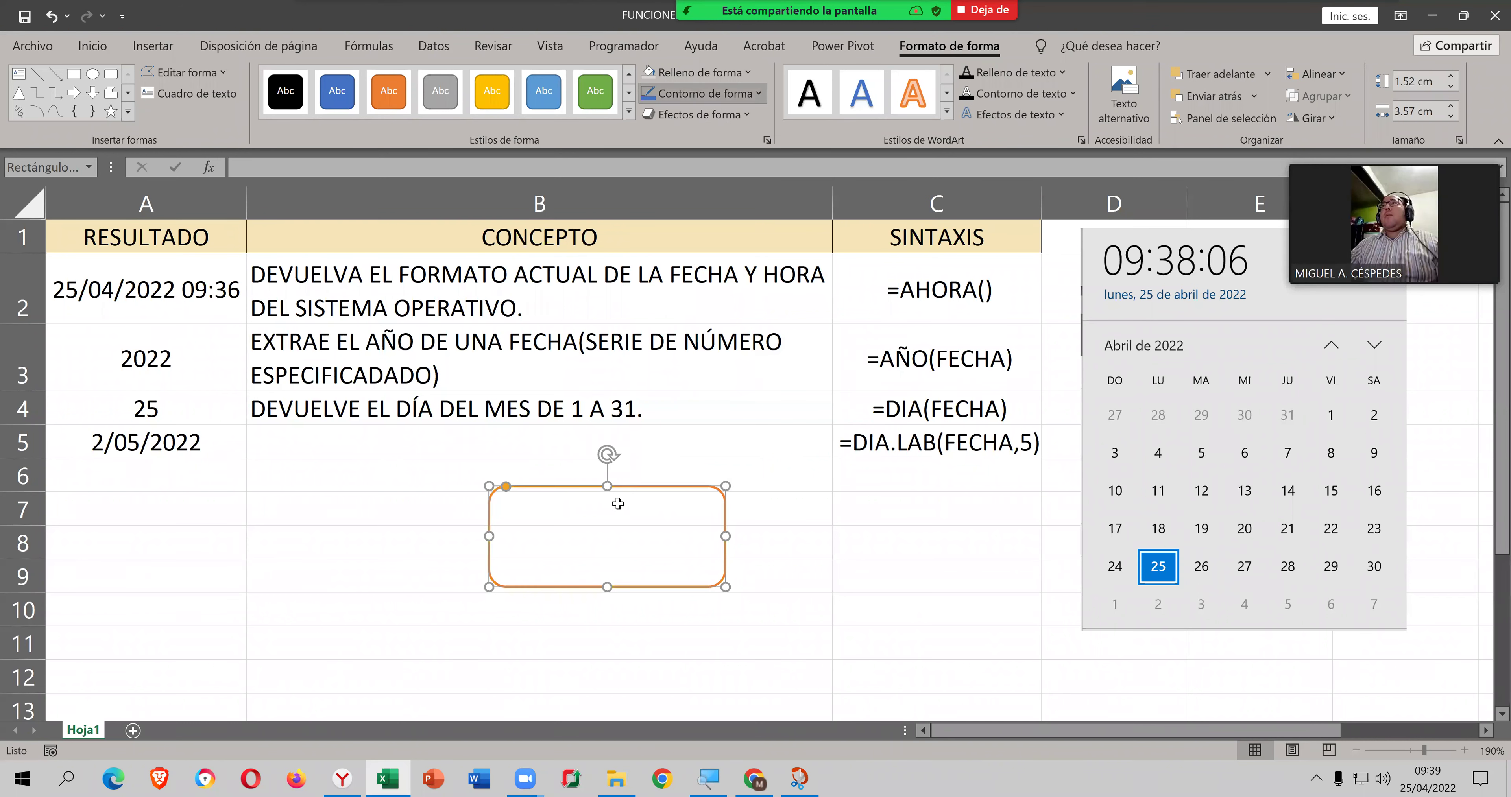
Step: Move and resize the orange rectangle to enclose calendar dates 25–29
{"action": "left_click_drag", "start_coordinate": [695, 511], "coordinate": [1265, 547]}
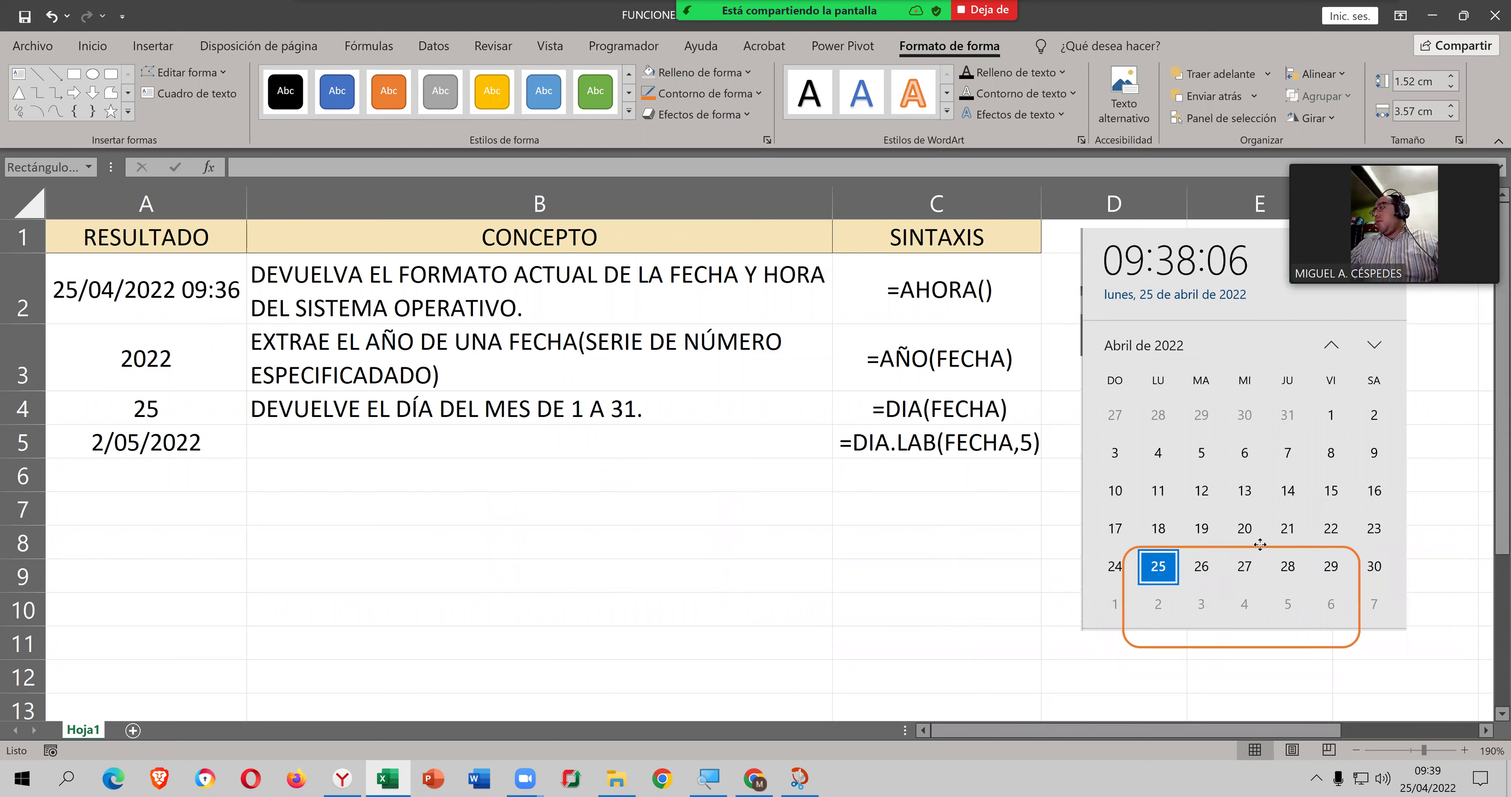
{"action": "left_click_drag", "start_coordinate": [1265, 547], "coordinate": [1246, 544]}
{"action": "left_click_drag", "start_coordinate": [1247, 648], "coordinate": [1243, 586]}
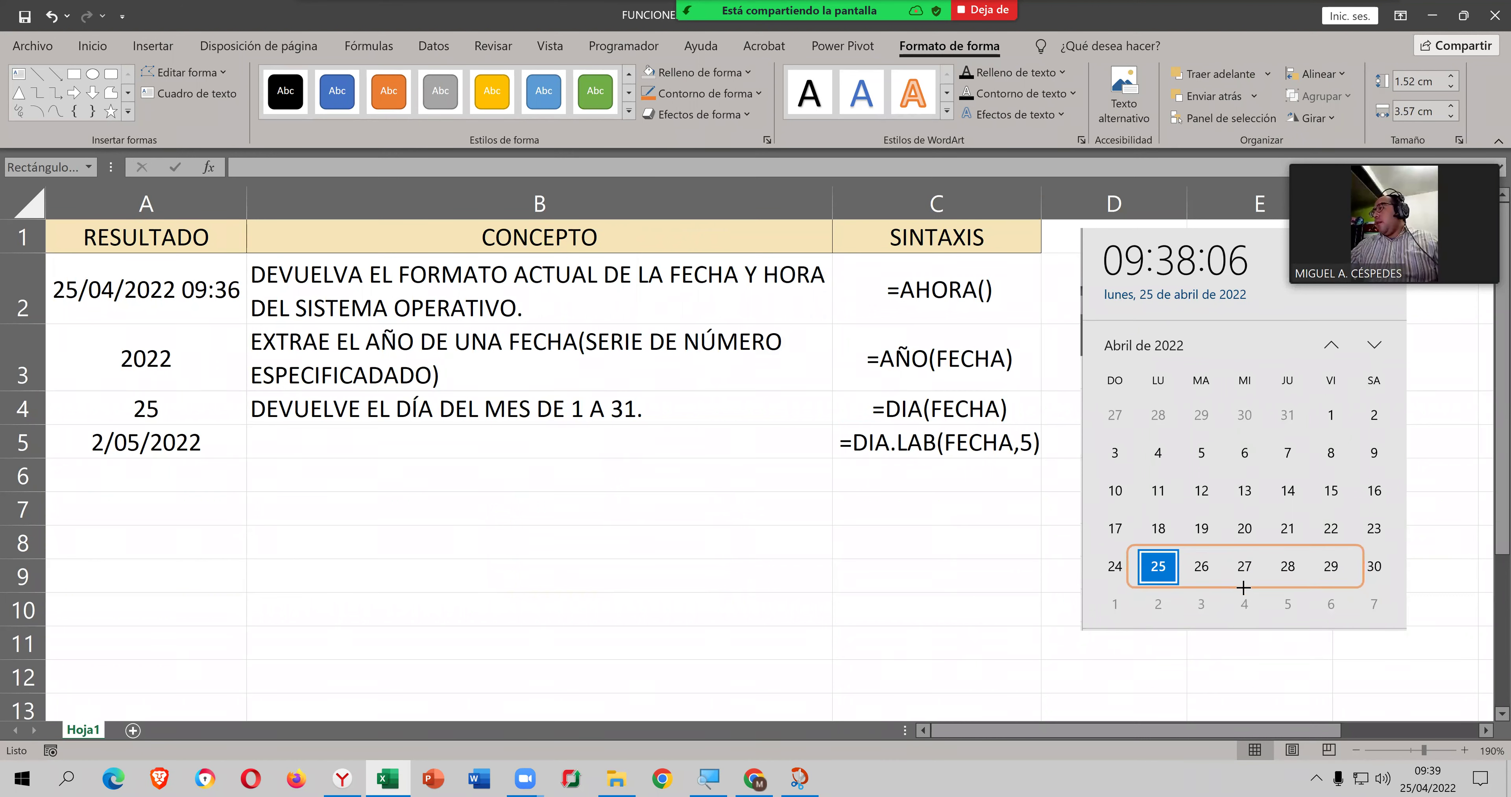
{"action": "left_click", "coordinate": [1337, 566]}
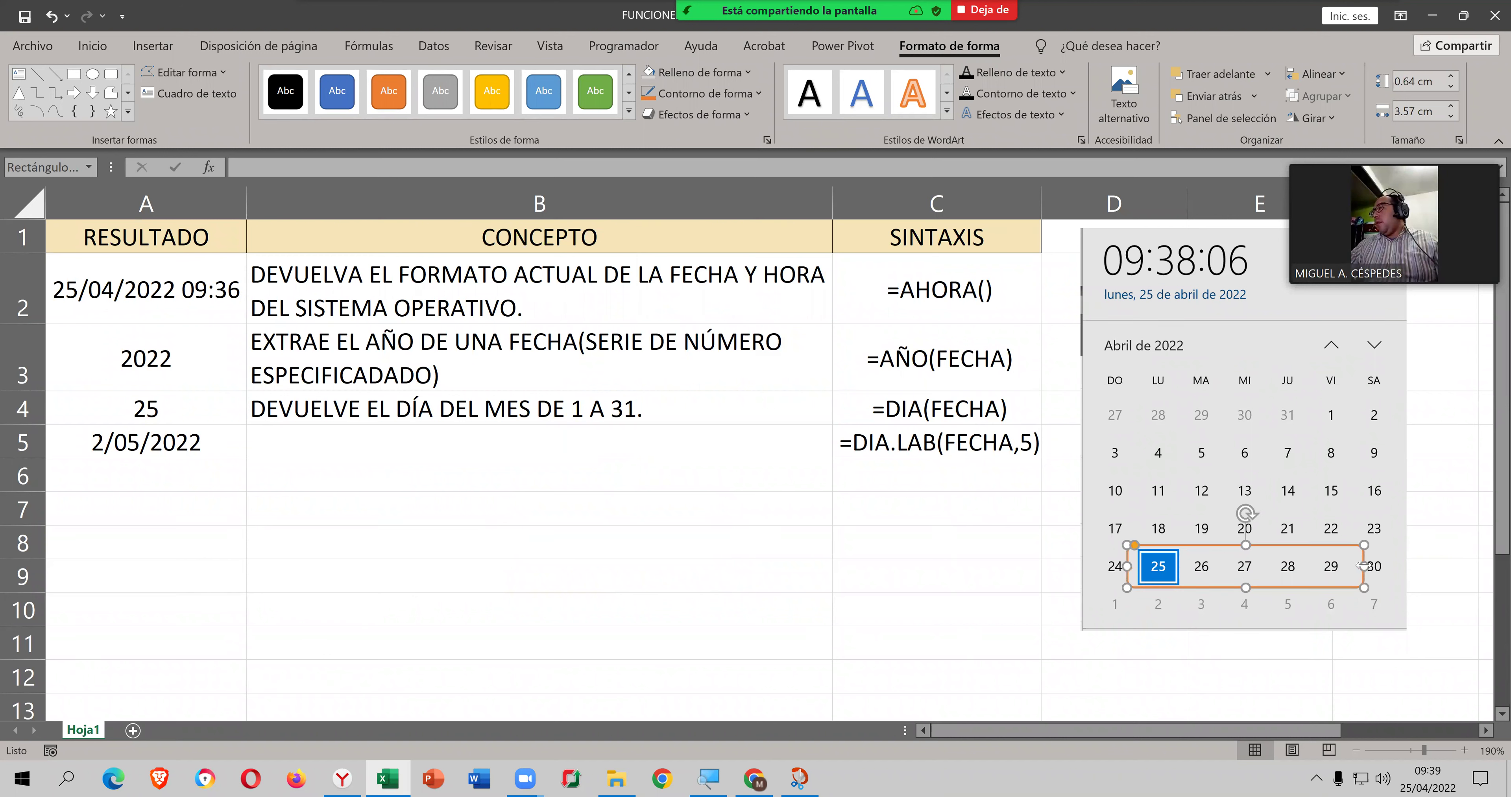
{"action": "left_click_drag", "start_coordinate": [1364, 567], "coordinate": [1348, 567]}
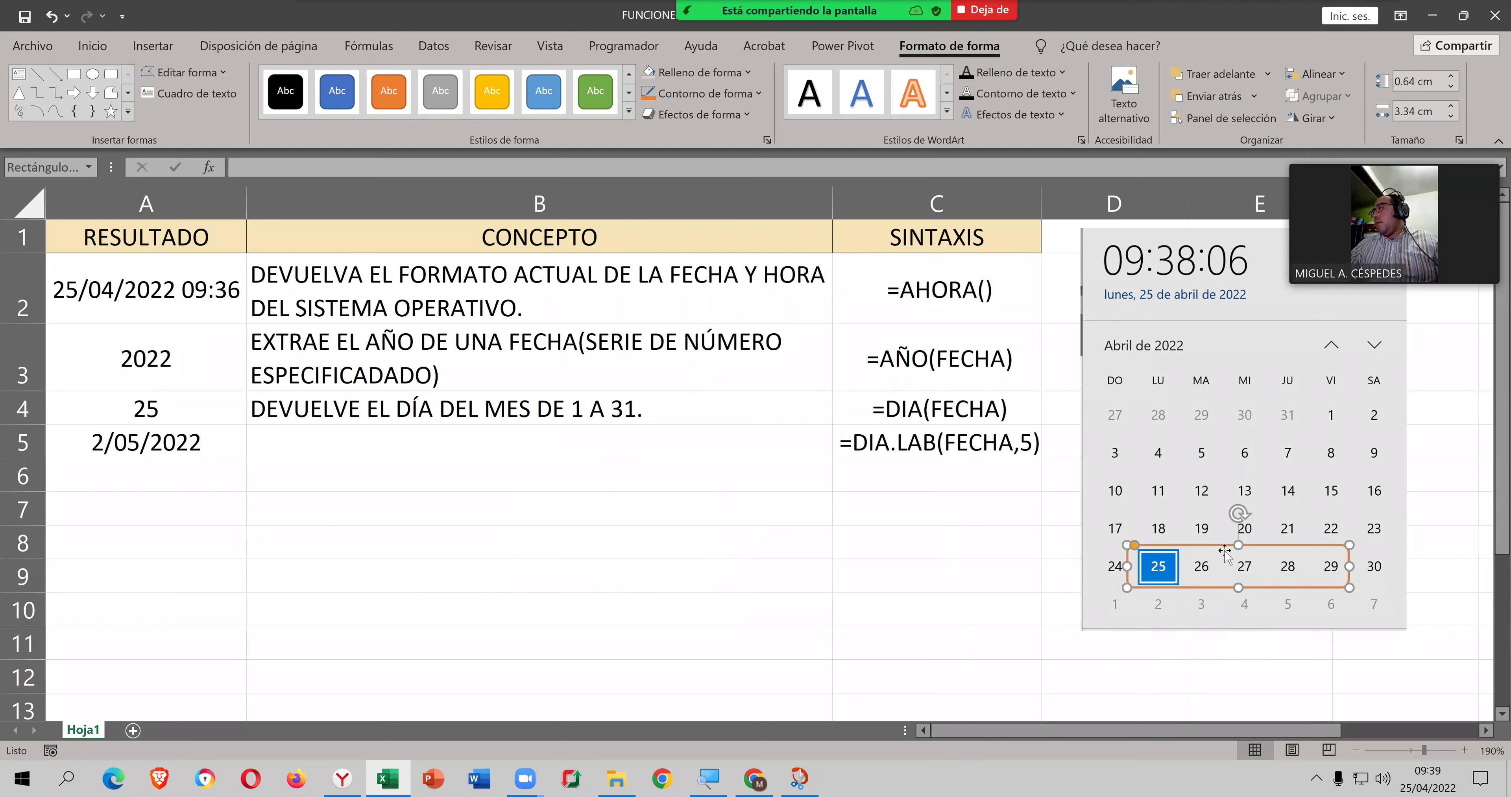
{"action": "left_click_drag", "start_coordinate": [1237, 549], "coordinate": [1238, 554]}
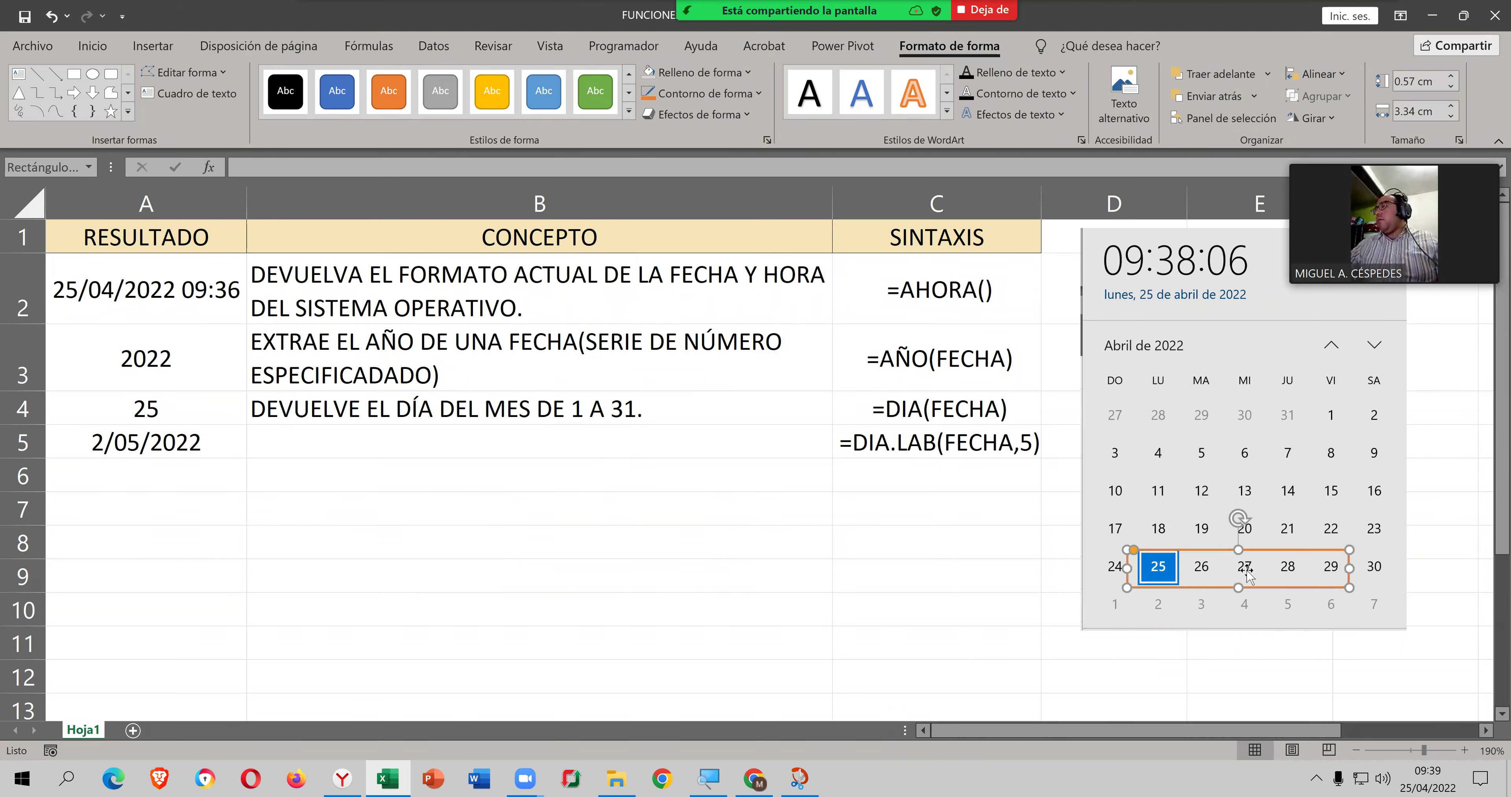
{"action": "key", "text": "Right"}
{"action": "key", "text": "Right"}
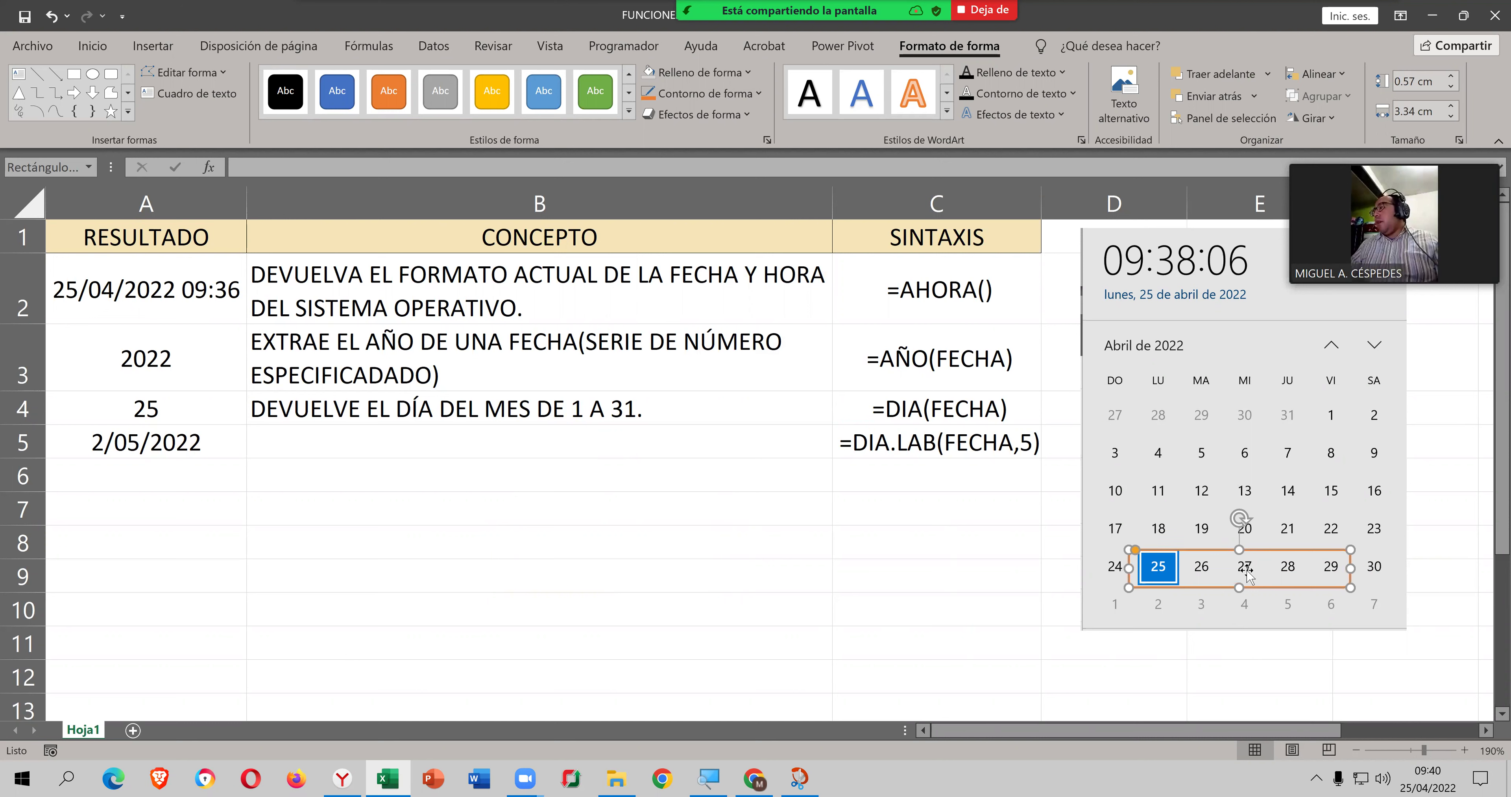
{"action": "key", "text": "Right"}
{"action": "key", "text": "Right"}
{"action": "key", "text": "Right"}
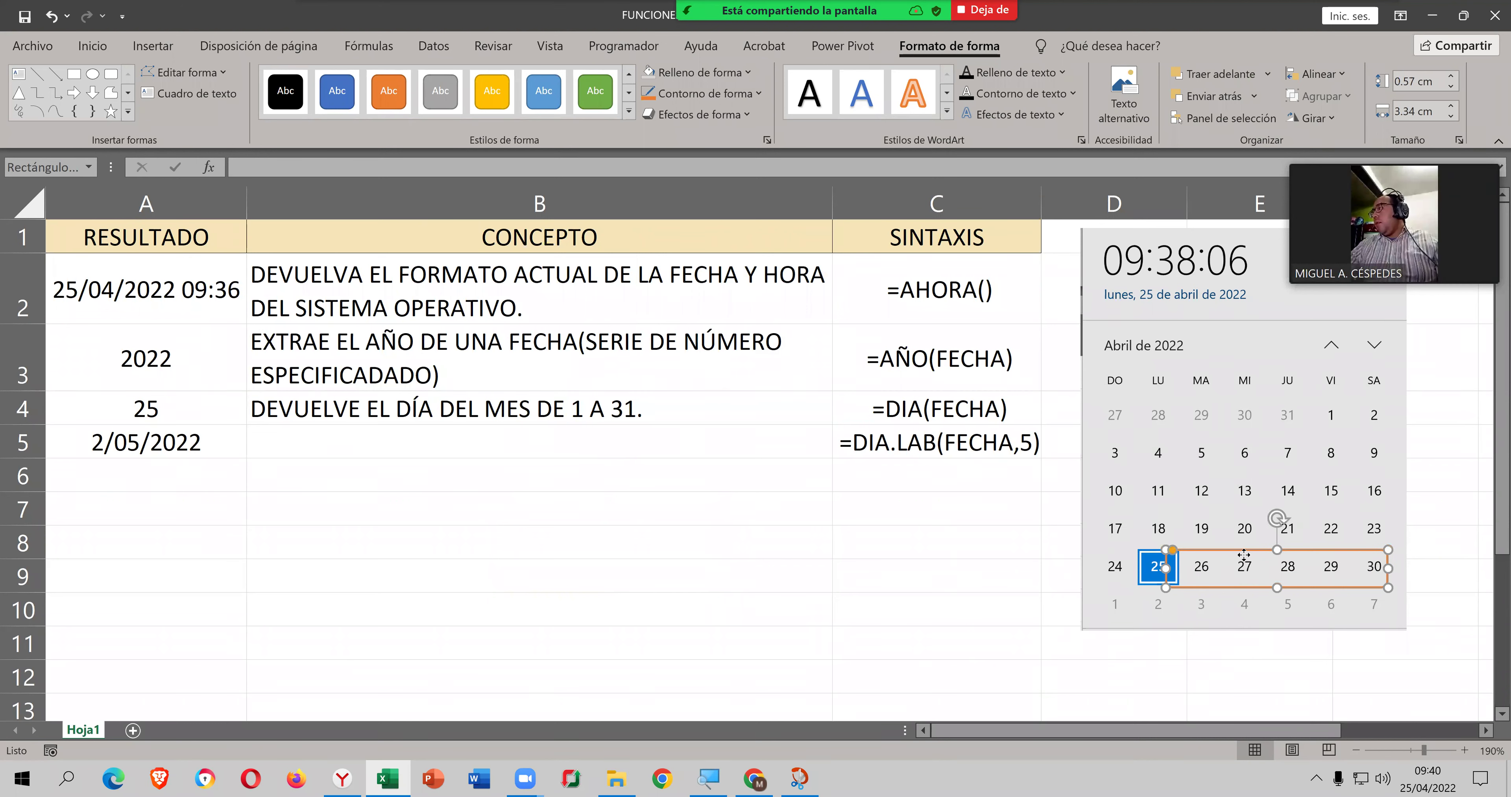
Step: Nudge the calendar picture with arrow keys so the outline frames 25–29 exactly
{"action": "left_click", "coordinate": [1244, 556]}
{"action": "key", "text": "Left"}
{"action": "key", "text": "Left"}
{"action": "key", "text": "Left"}
{"action": "key", "text": "Up"}
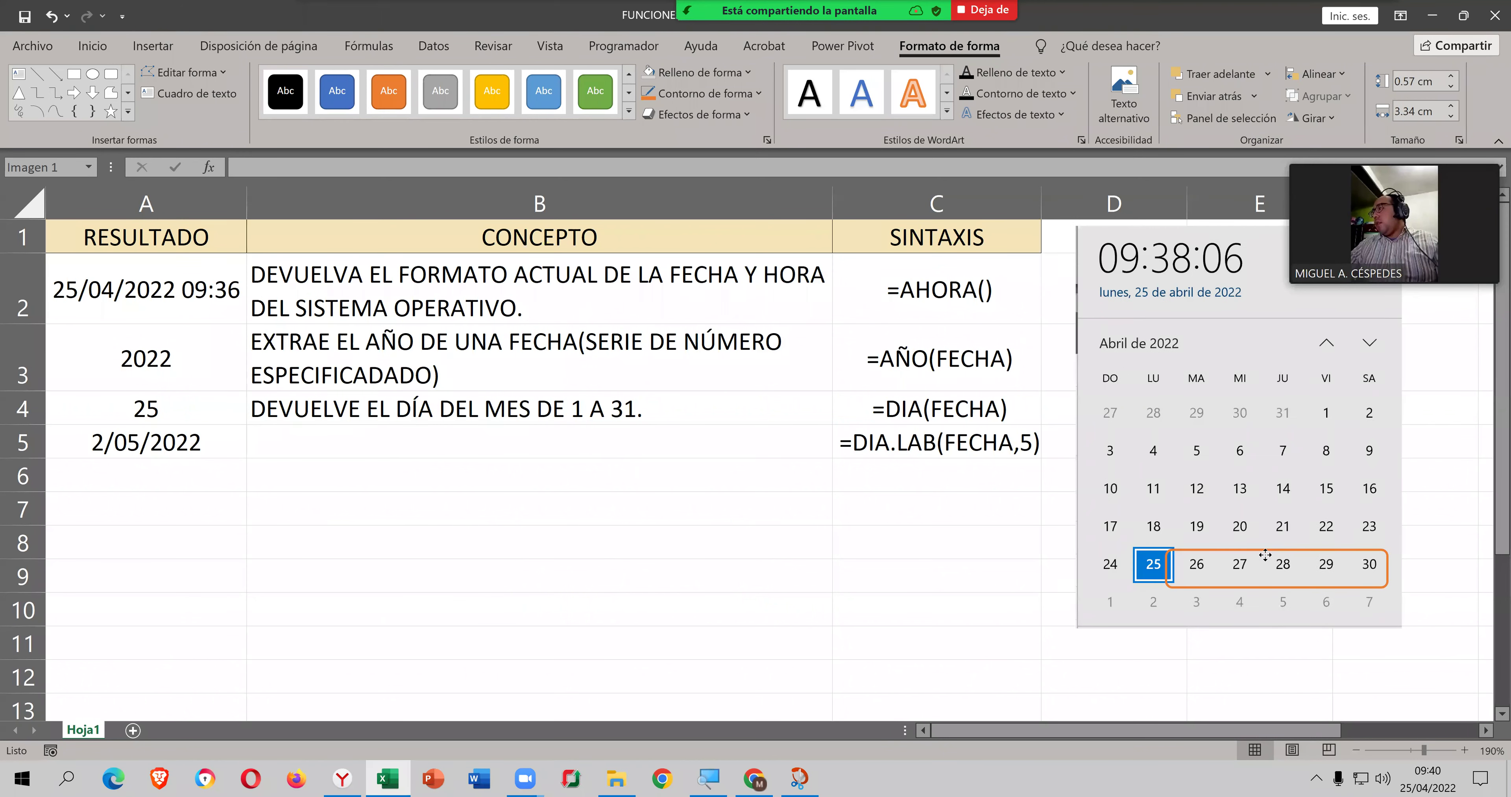
{"action": "key", "text": "Right"}
{"action": "key", "text": "Right"}
{"action": "key", "text": "Right"}
{"action": "key", "text": "Right"}
{"action": "key", "text": "Down"}
{"action": "left_click_drag", "start_coordinate": [1275, 557], "coordinate": [1275, 554]}
{"action": "left_click", "coordinate": [1434, 580]}
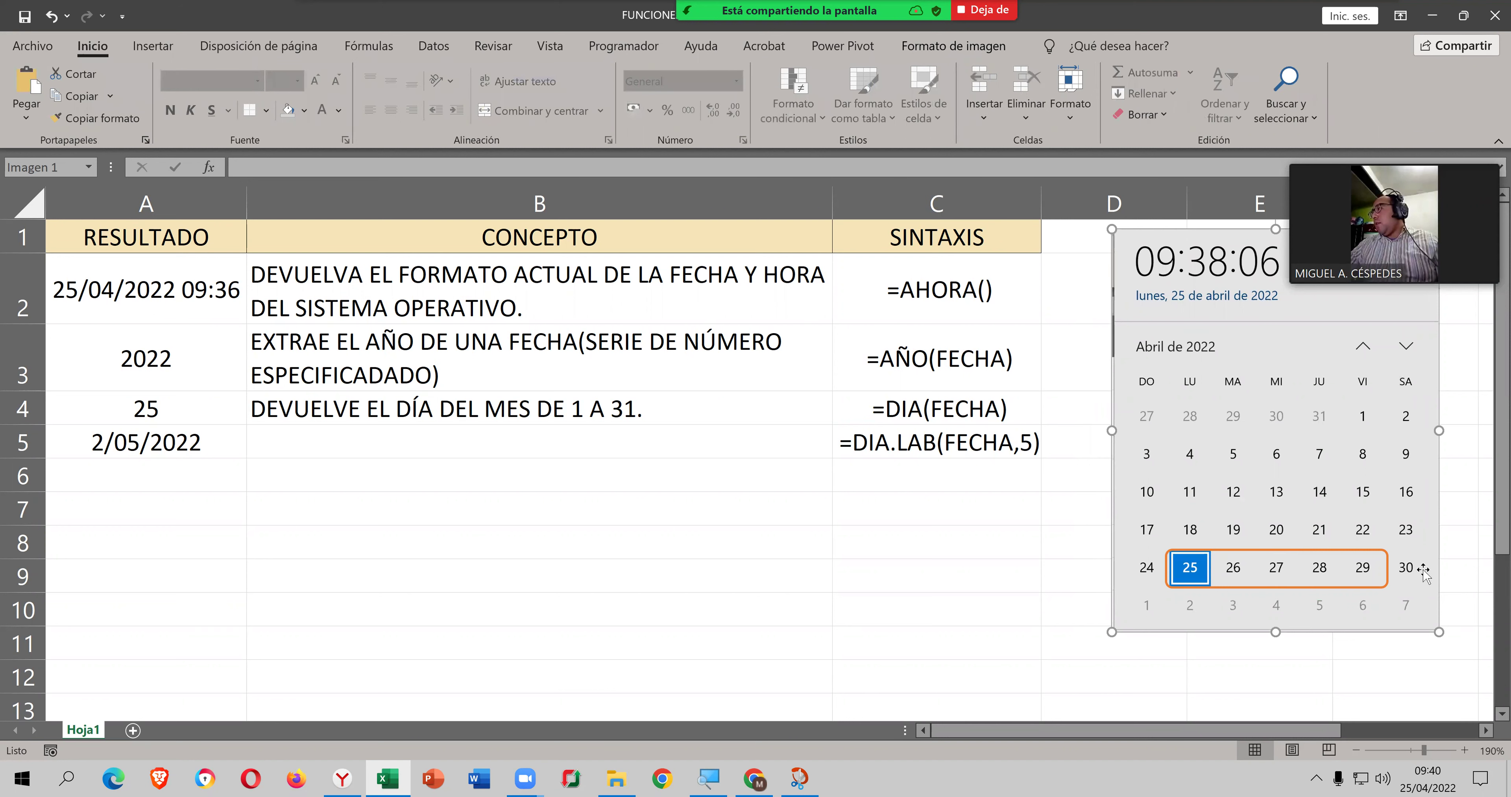
{"action": "left_click", "coordinate": [1376, 551]}
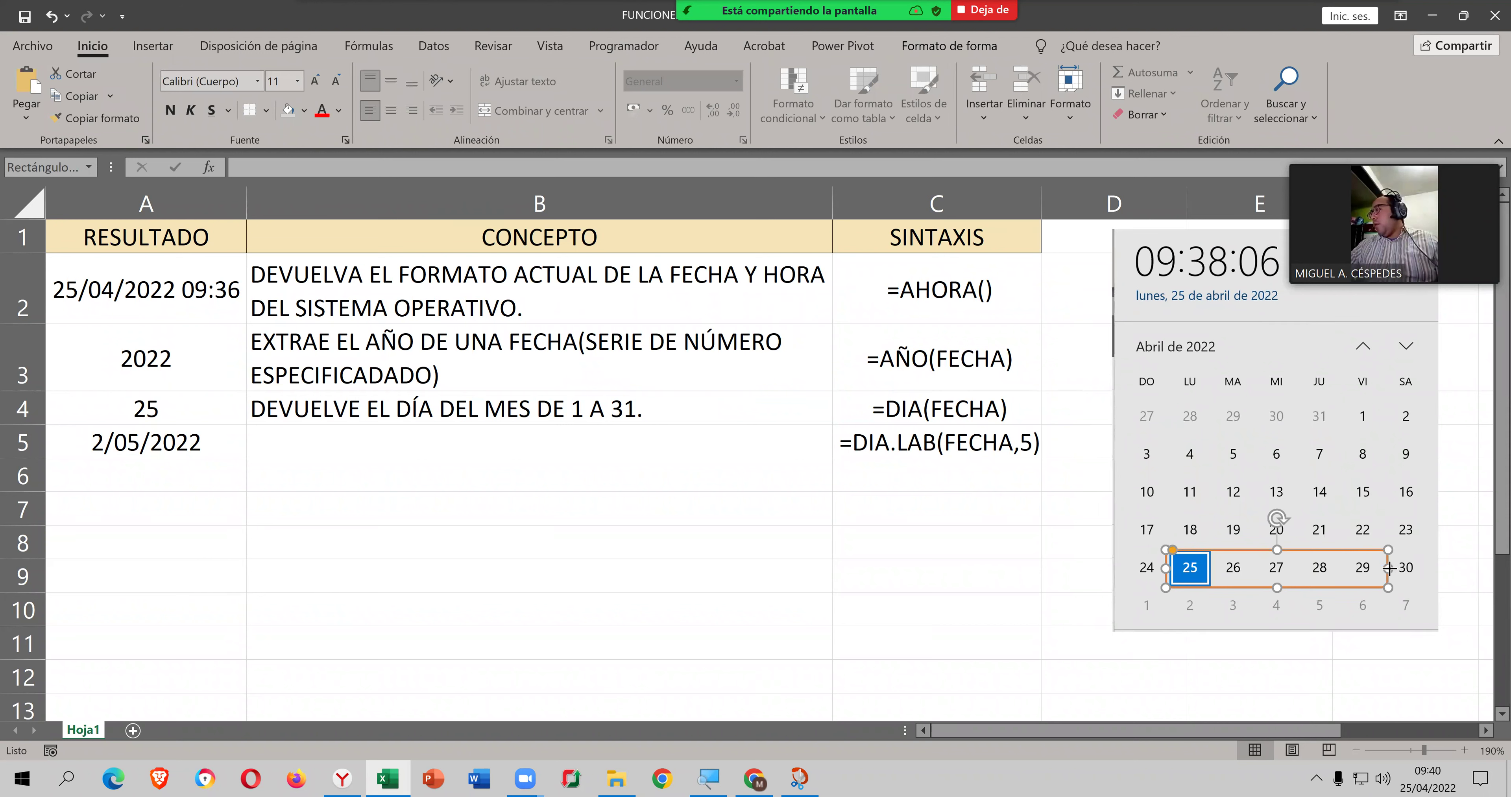
Step: End the outline's right edge at 29 and open the DIA.LAB arguments for A5
{"action": "left_click_drag", "start_coordinate": [1389, 567], "coordinate": [1378, 567]}
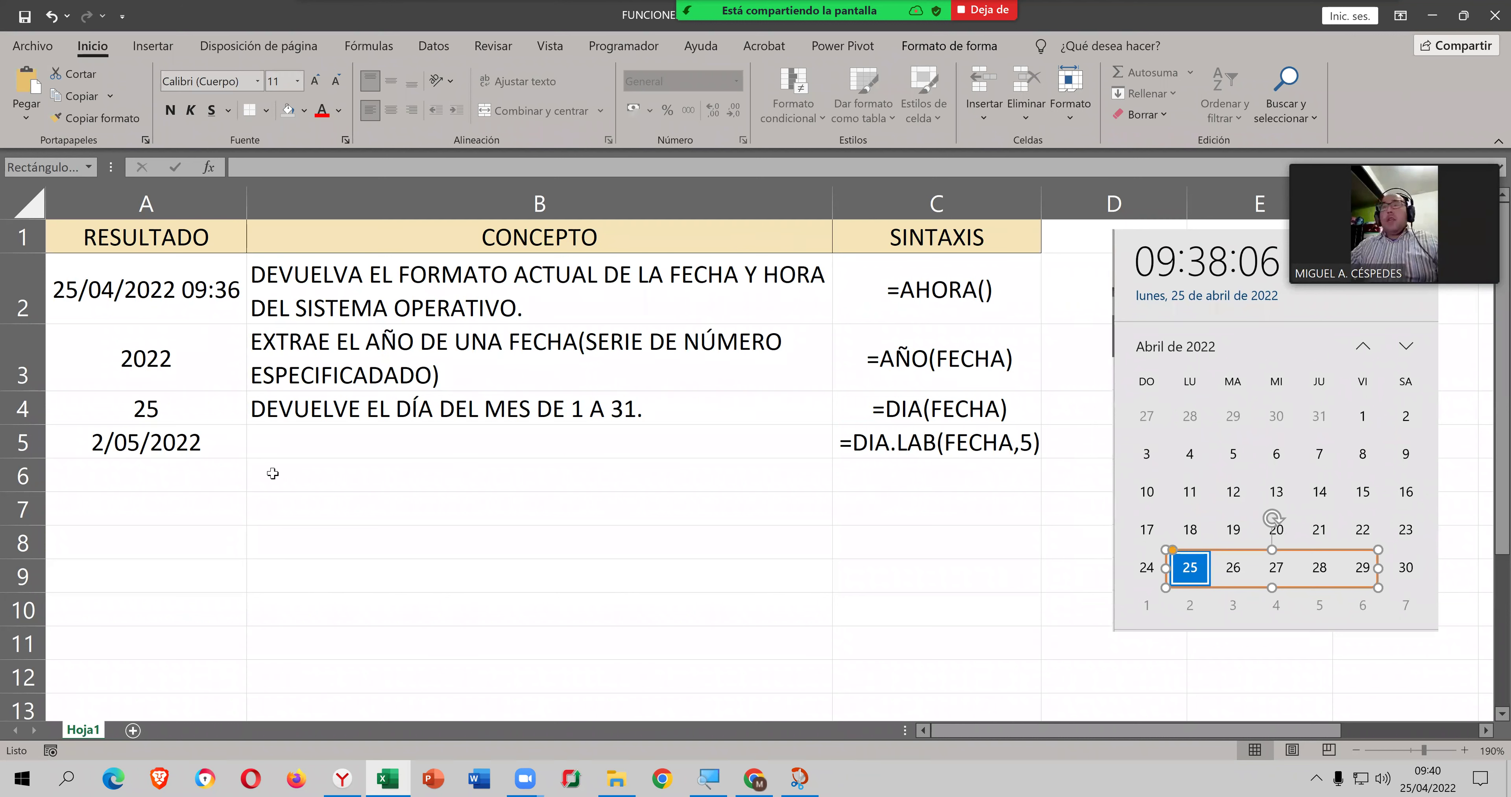
{"action": "left_click", "coordinate": [162, 440]}
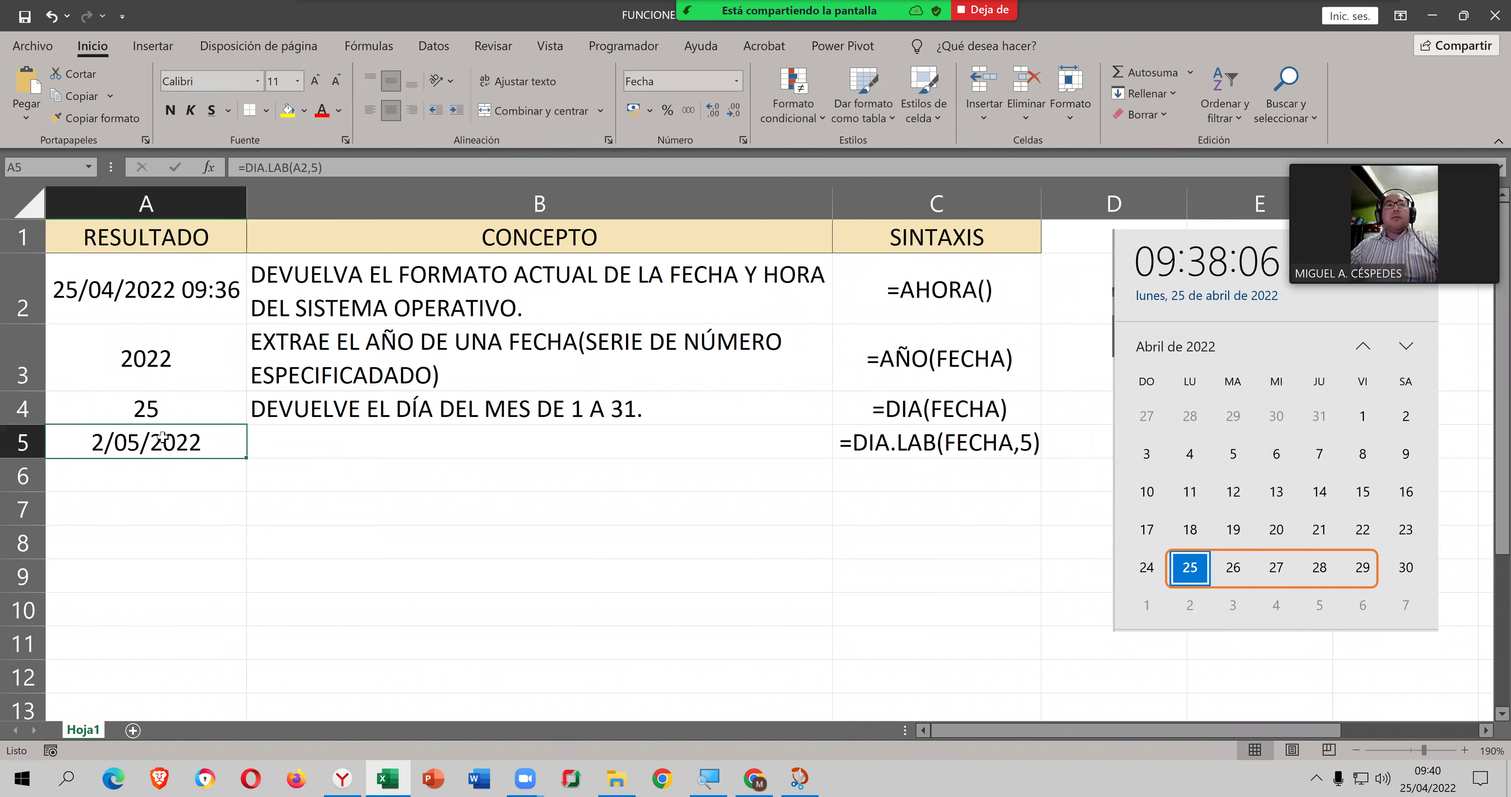
{"action": "double_click", "coordinate": [163, 438]}
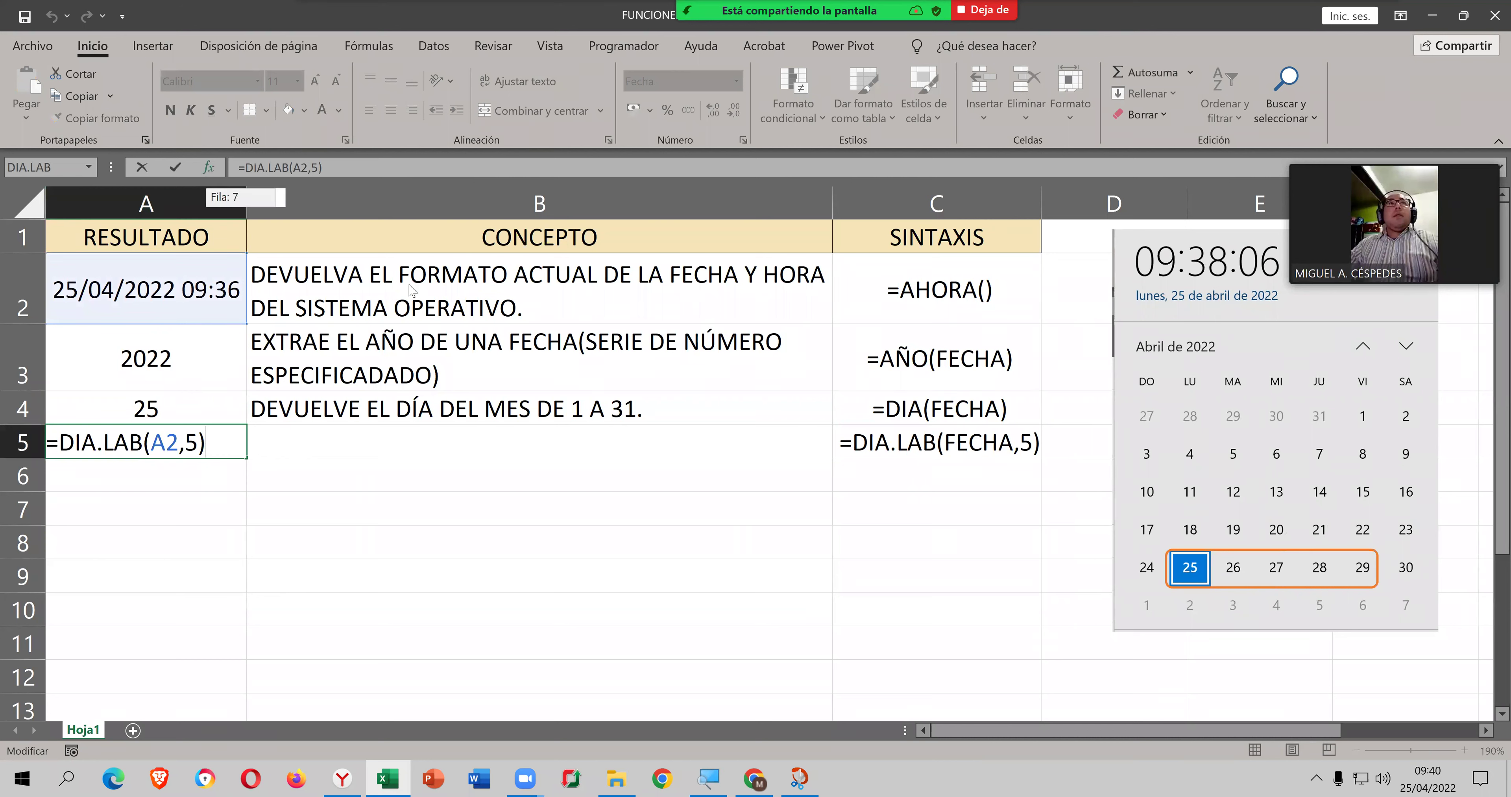
{"action": "key", "text": "shift+F3"}
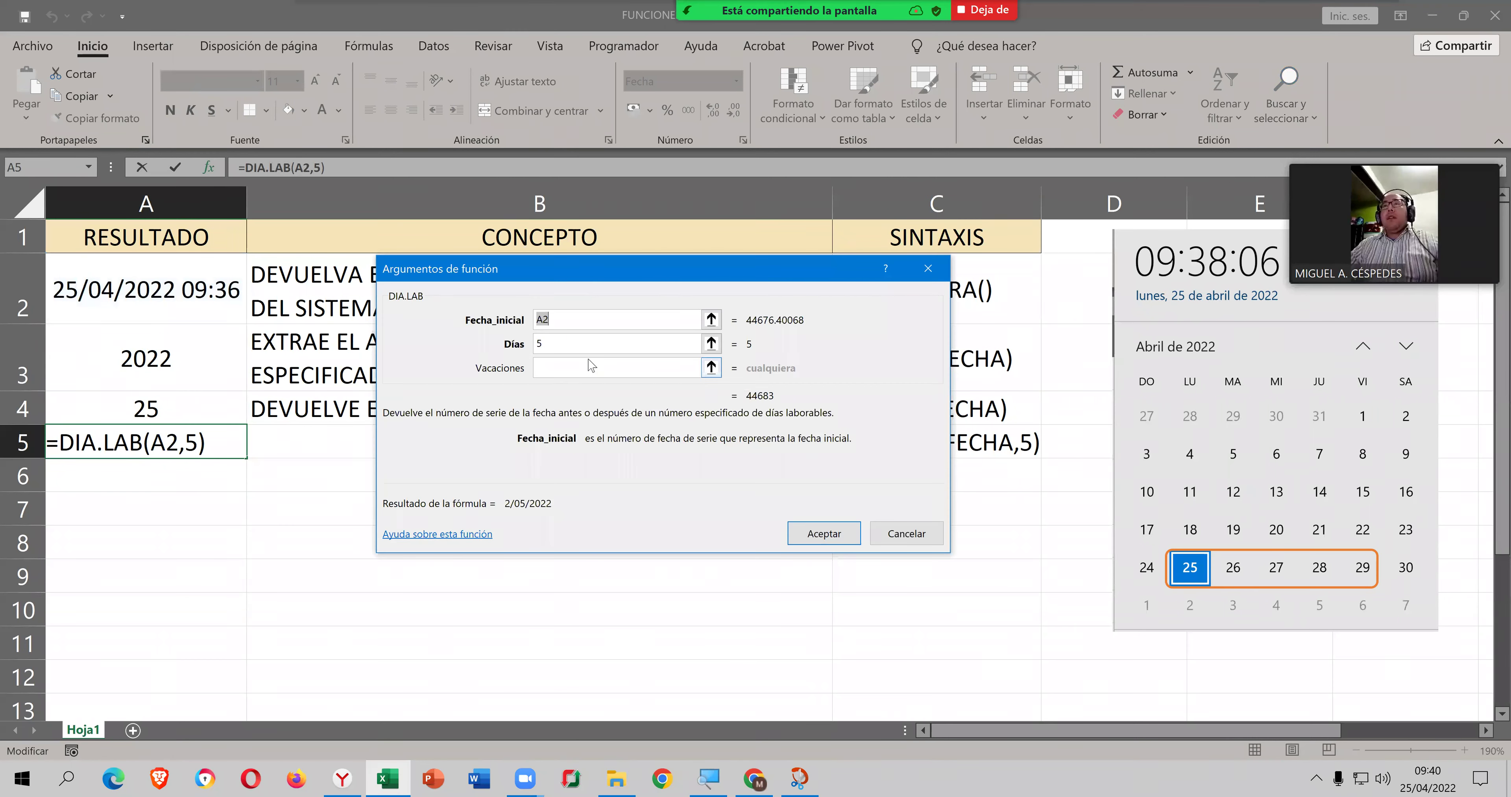
{"action": "left_click", "coordinate": [578, 368]}
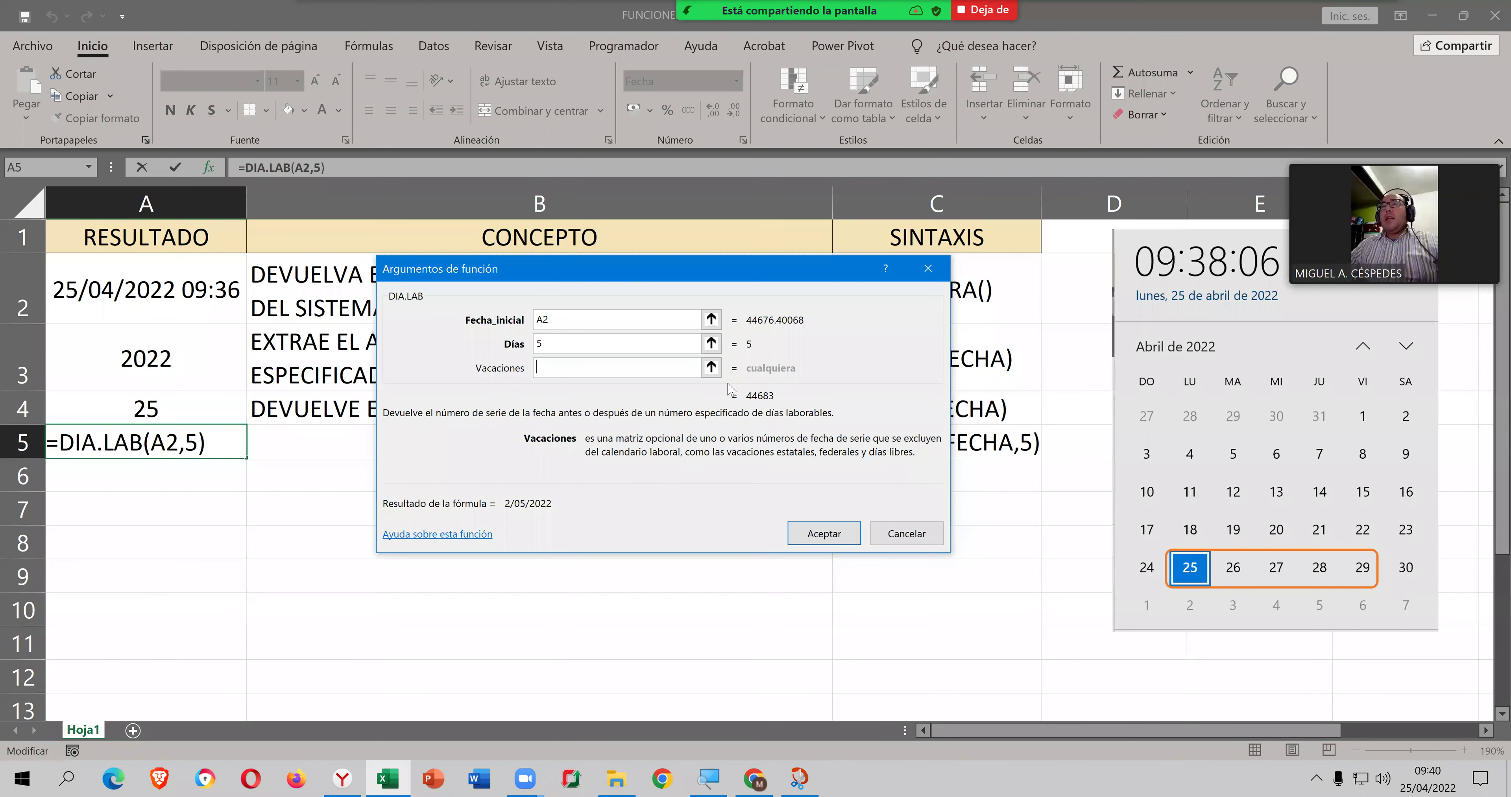
{"action": "left_click", "coordinate": [703, 369]}
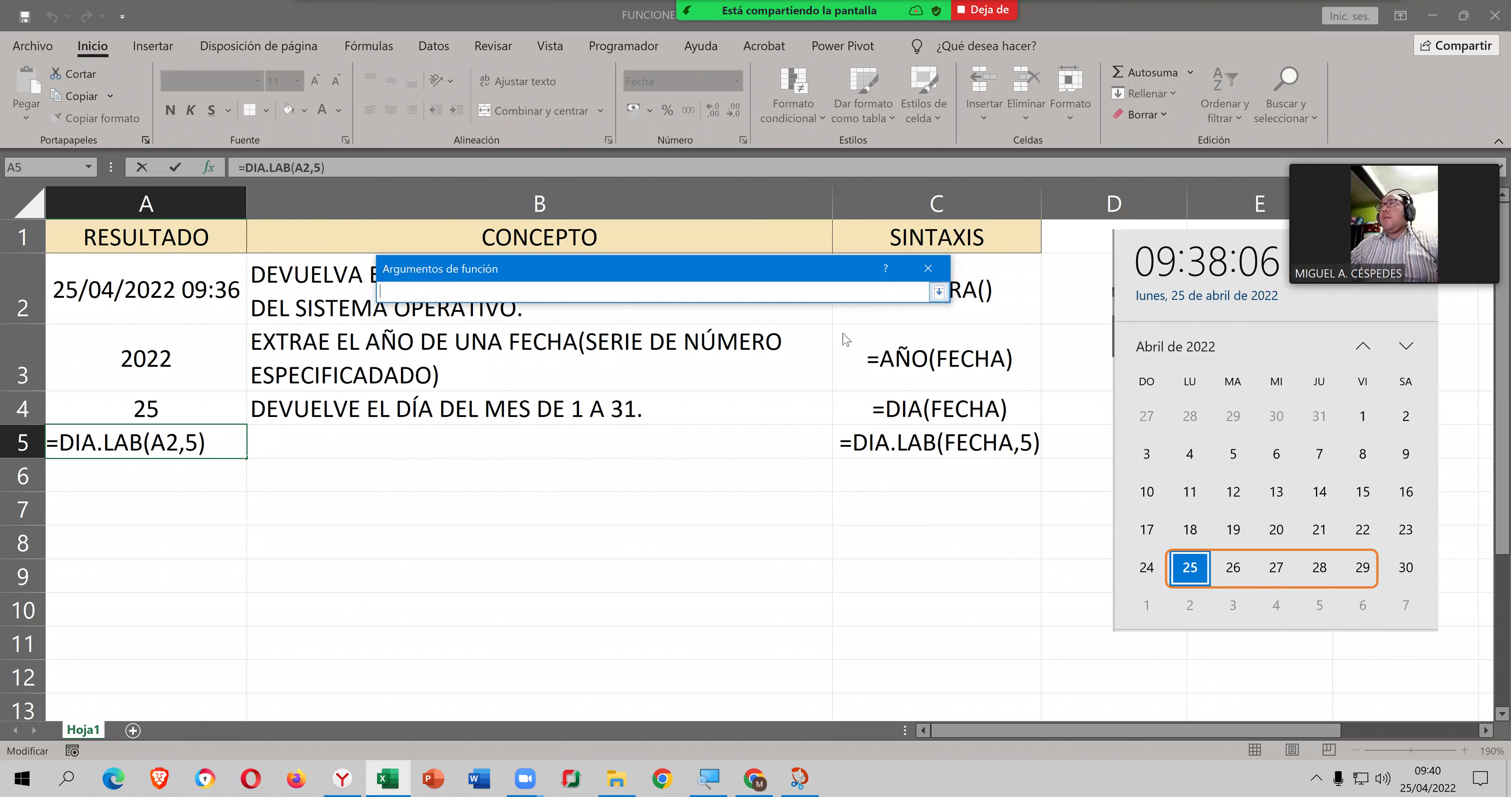
{"action": "left_click", "coordinate": [939, 292]}
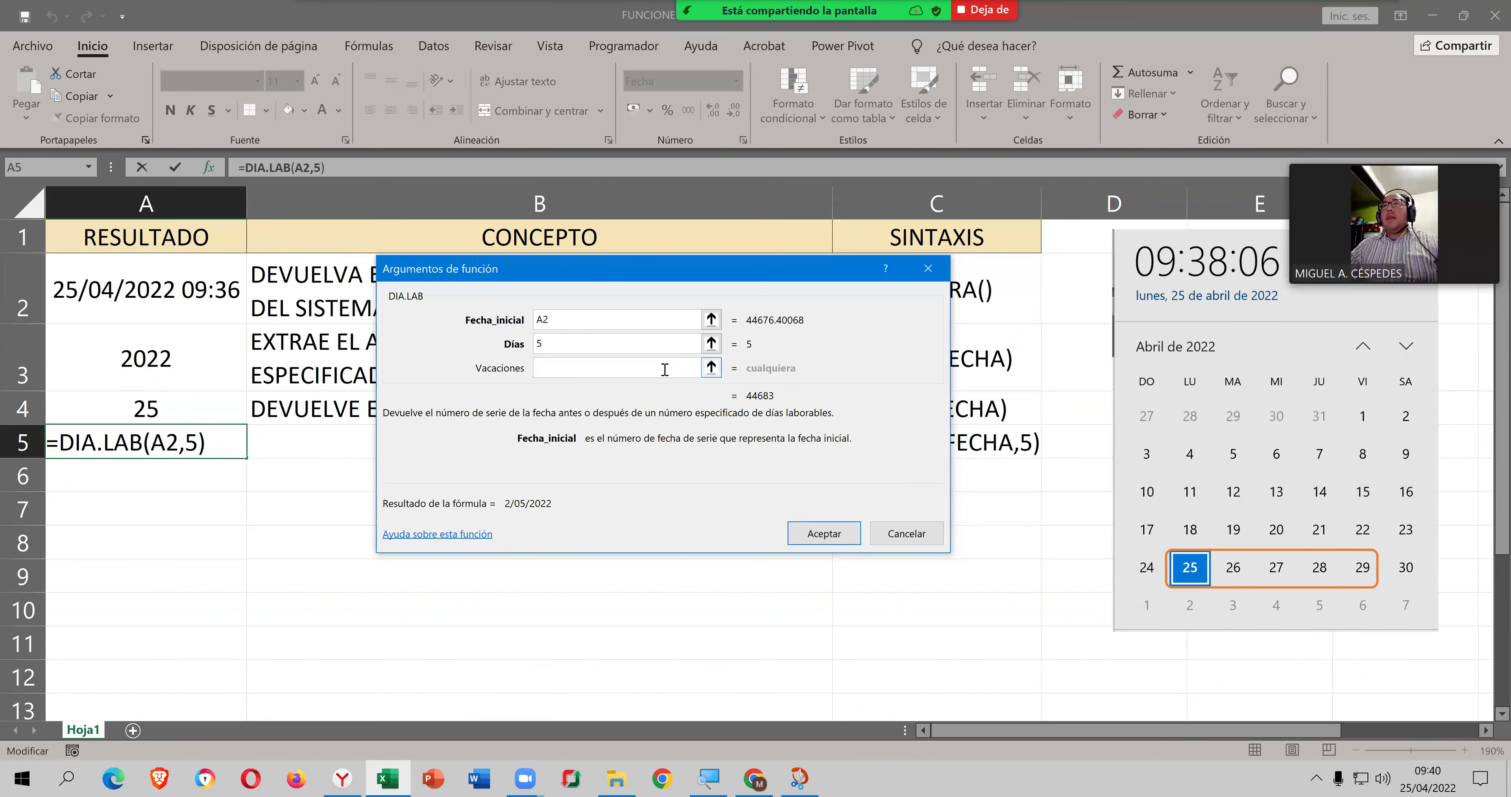
{"action": "type", "text": "1"}
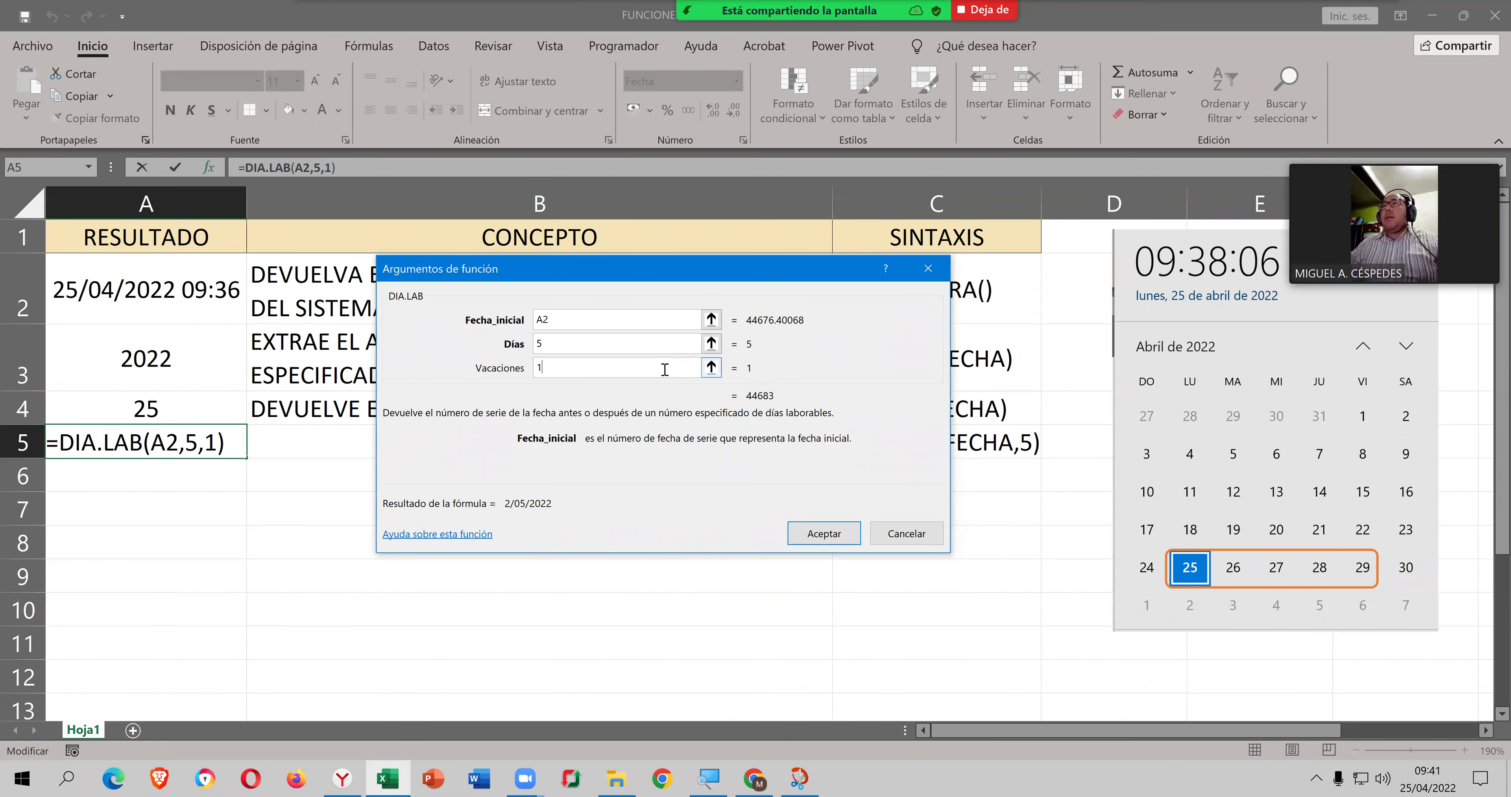
{"action": "left_click", "coordinate": [649, 343]}
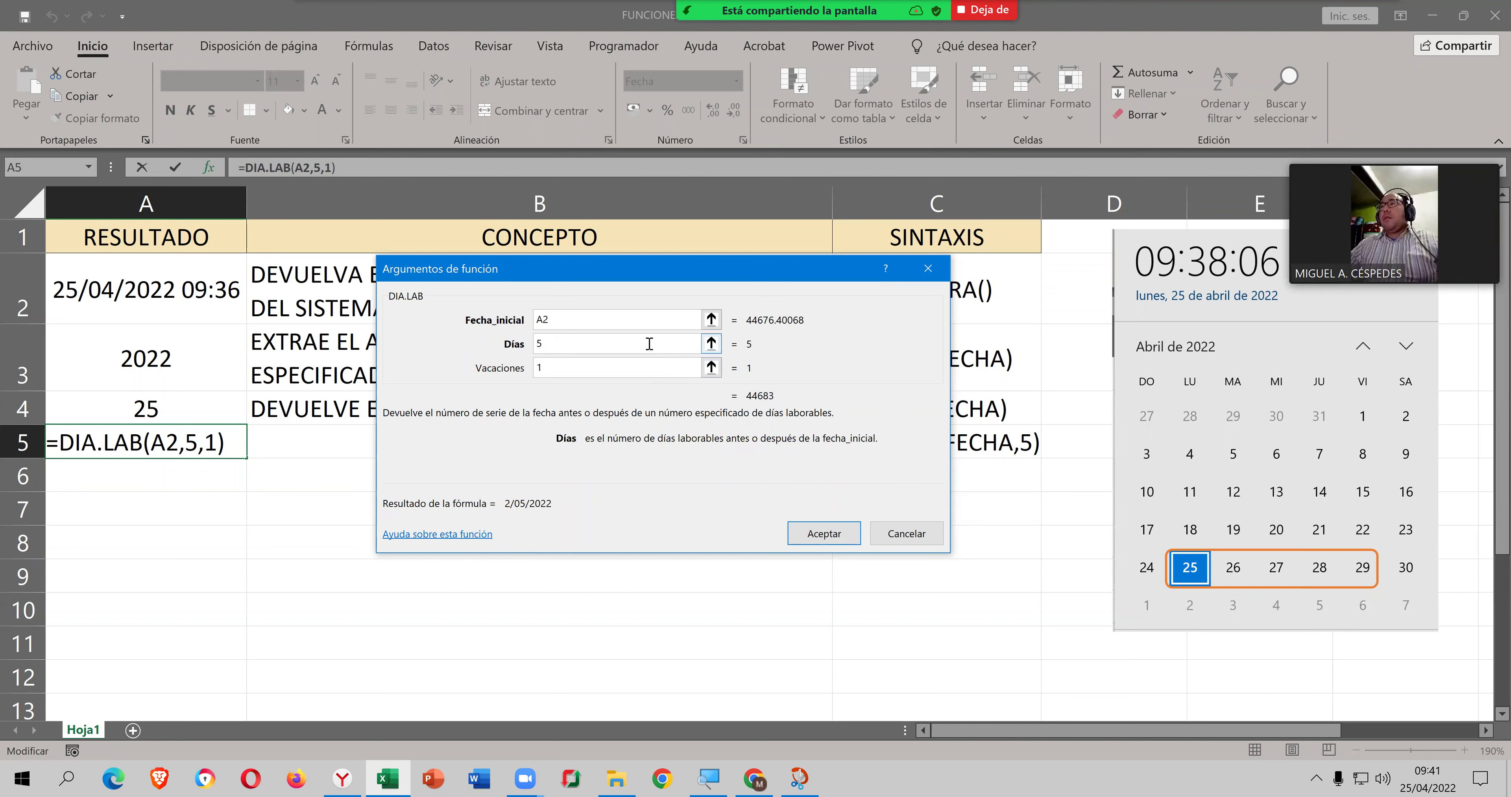
{"action": "left_click", "coordinate": [637, 366]}
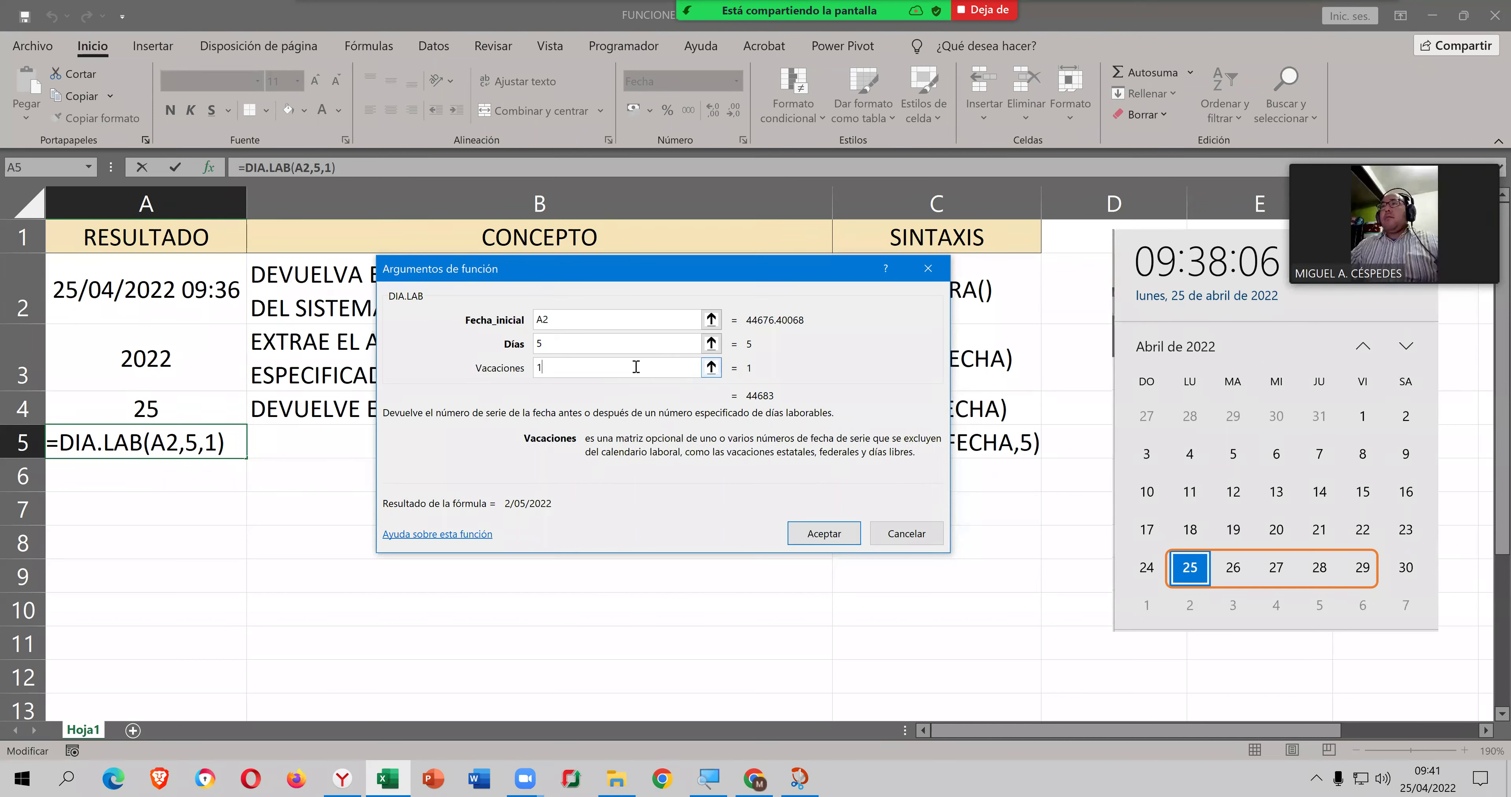
{"action": "key", "text": "BackSpace"}
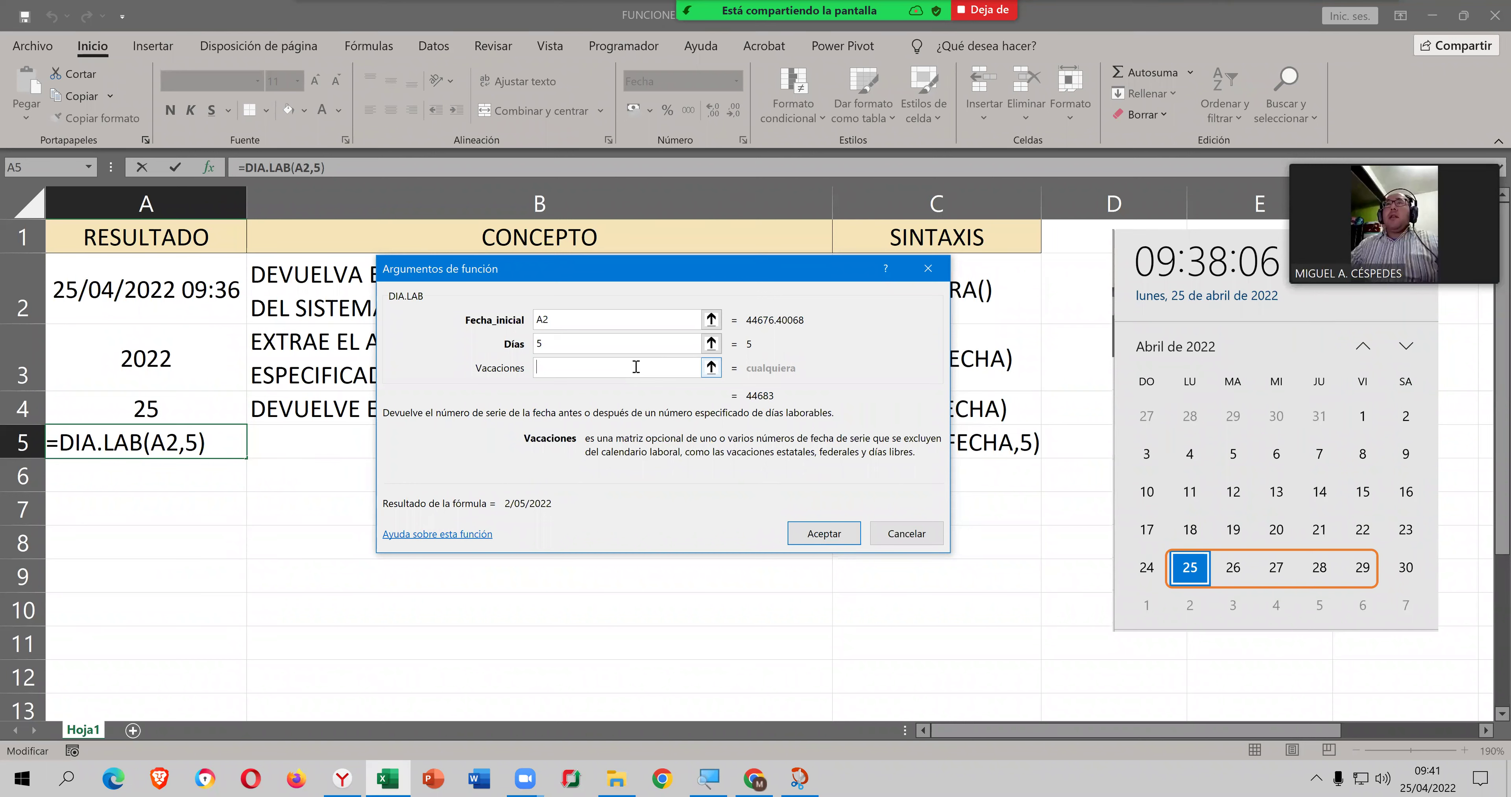
{"action": "type", "text": "2"}
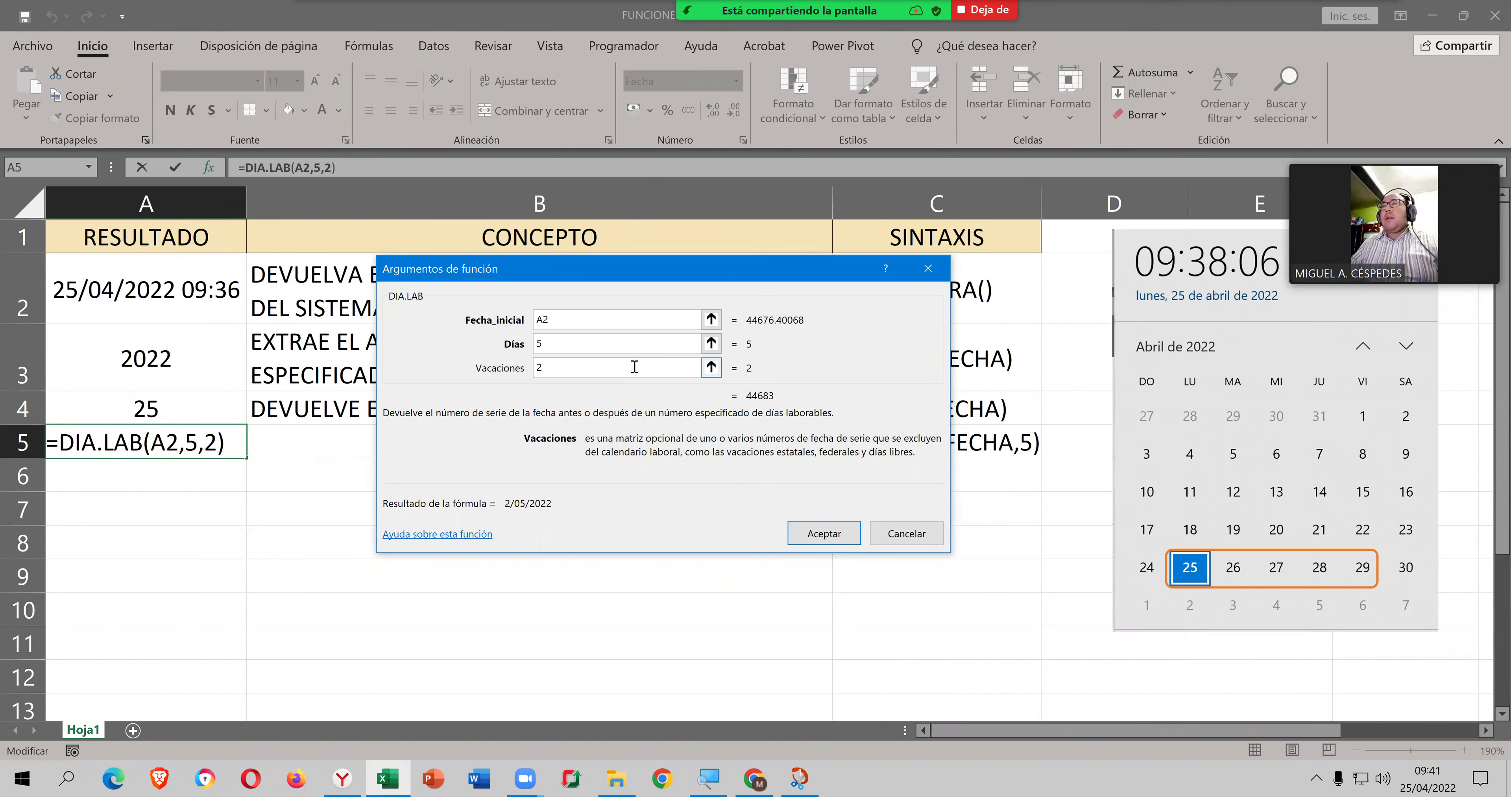
{"action": "left_click", "coordinate": [636, 349]}
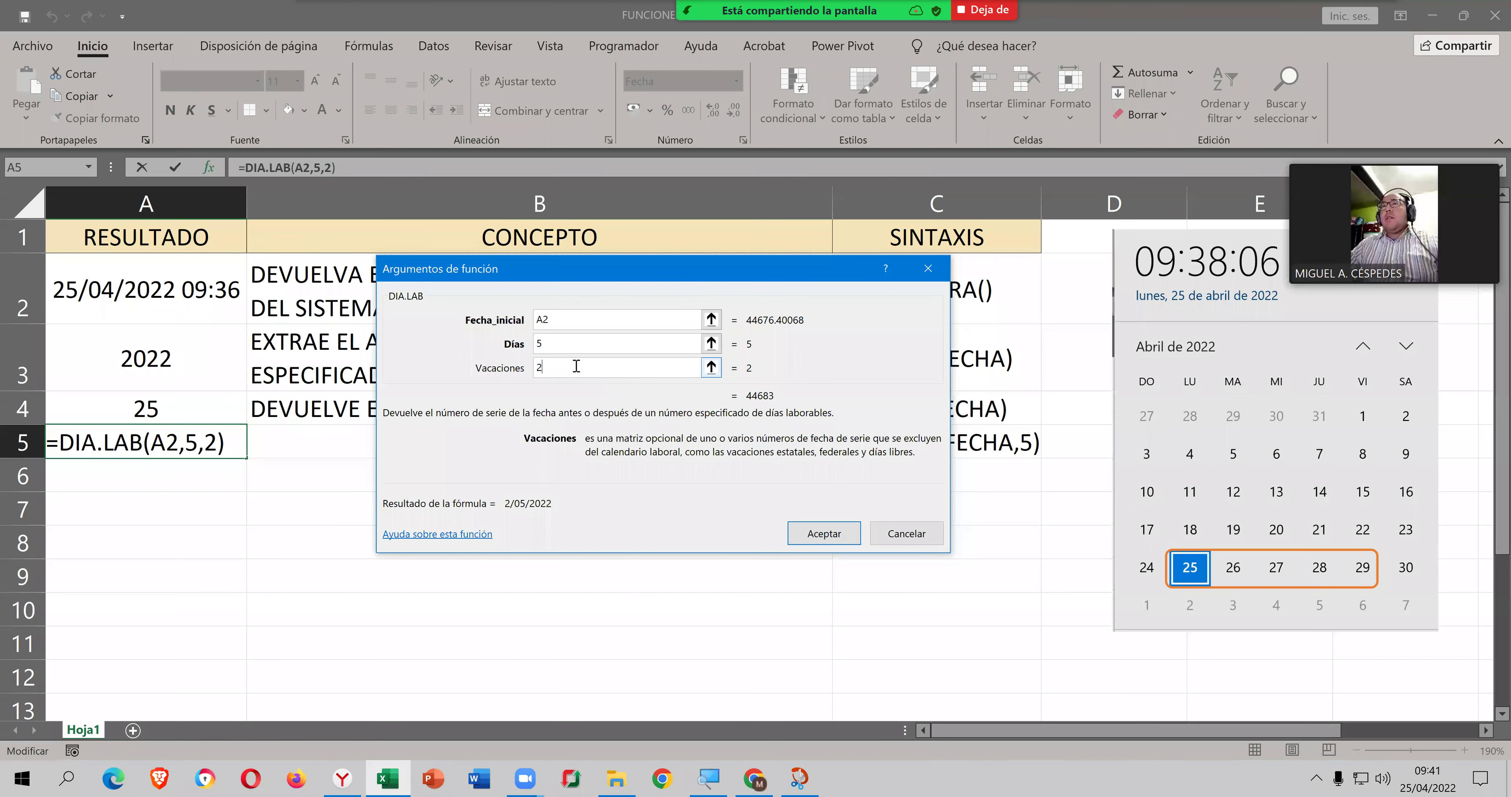
{"action": "left_click", "coordinate": [521, 368]}
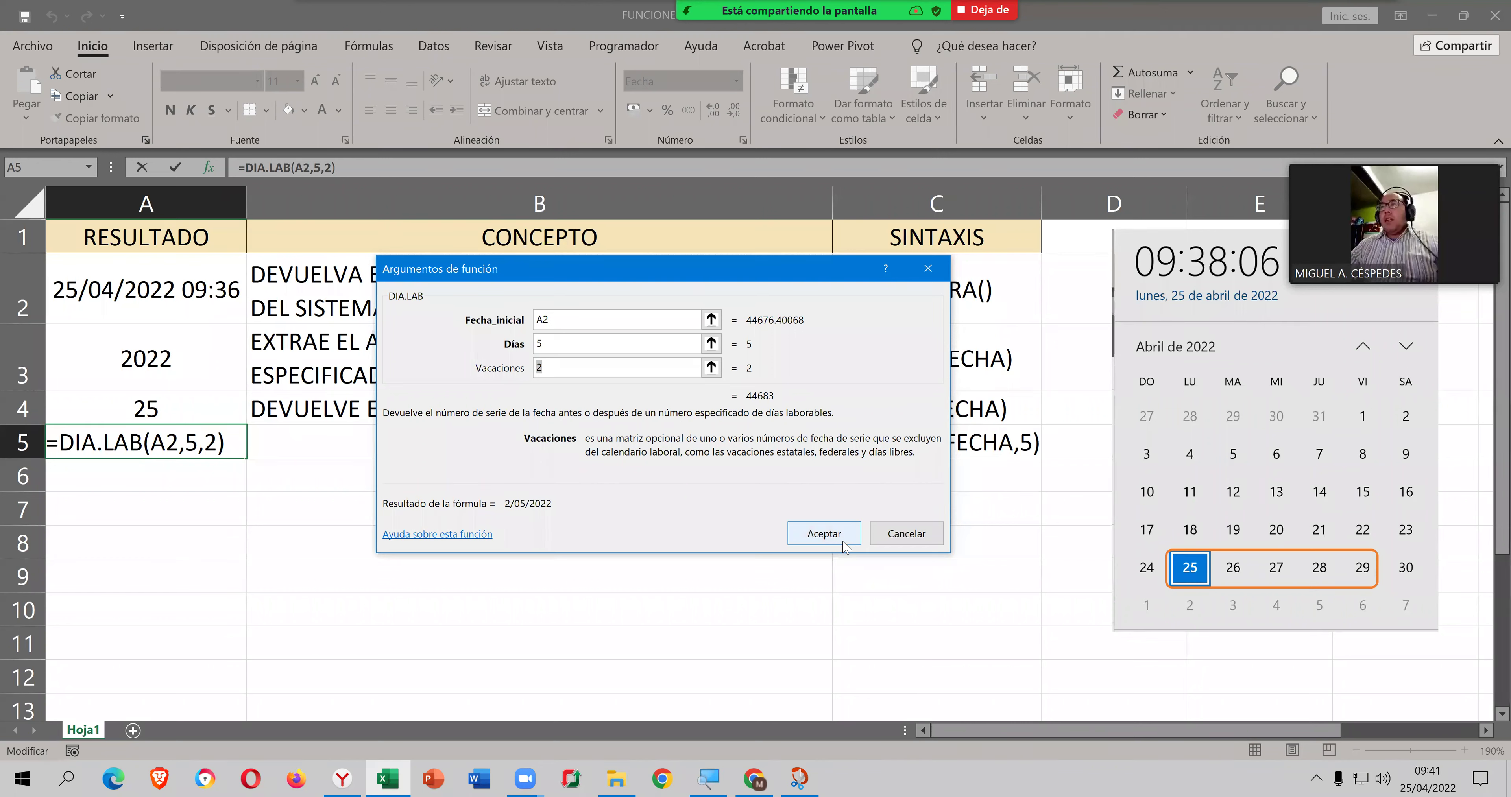
{"action": "left_click", "coordinate": [824, 533]}
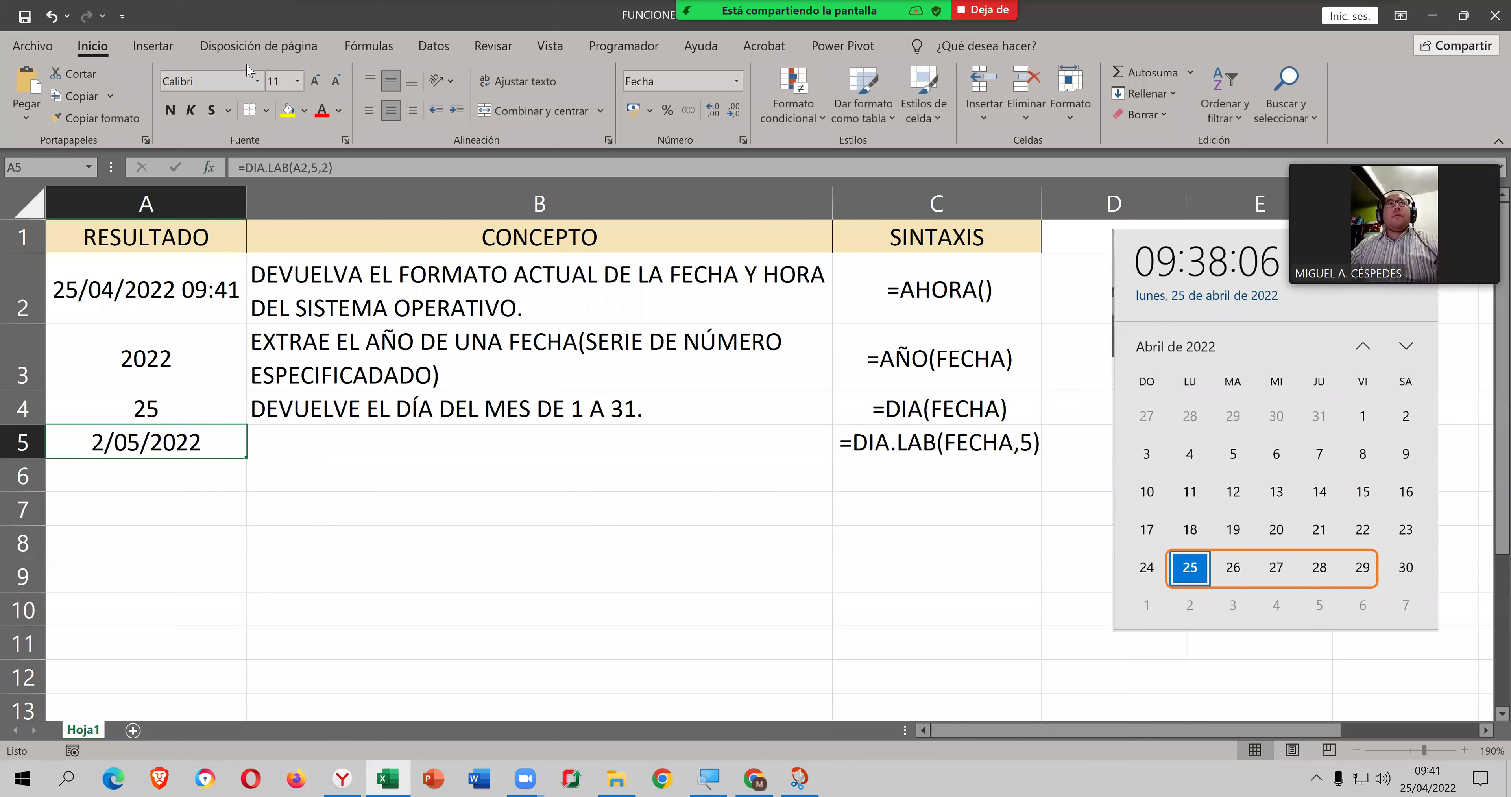
{"action": "left_click", "coordinate": [209, 167]}
{"action": "left_click", "coordinate": [616, 370]}
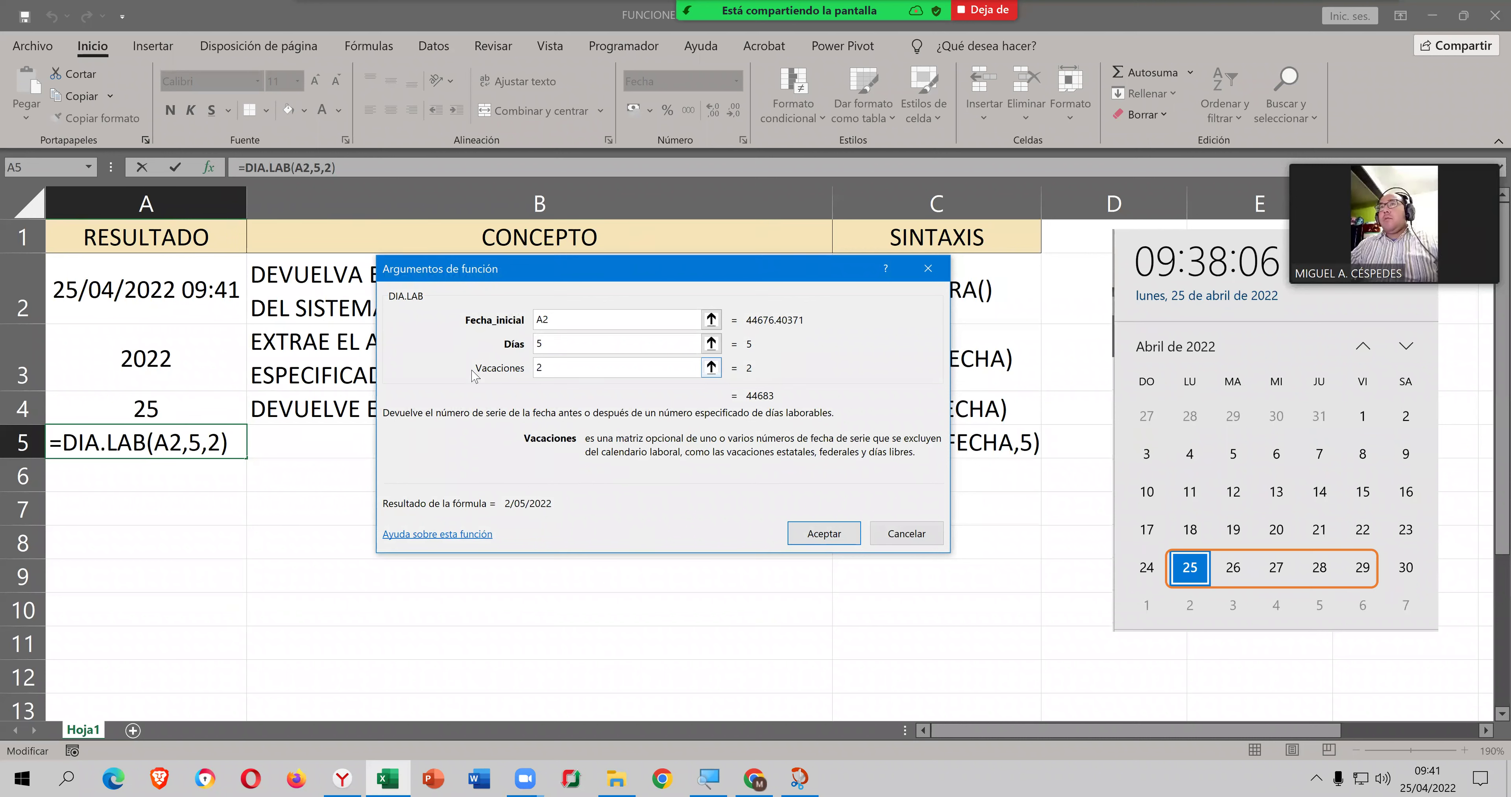
{"action": "key", "text": "BackSpace"}
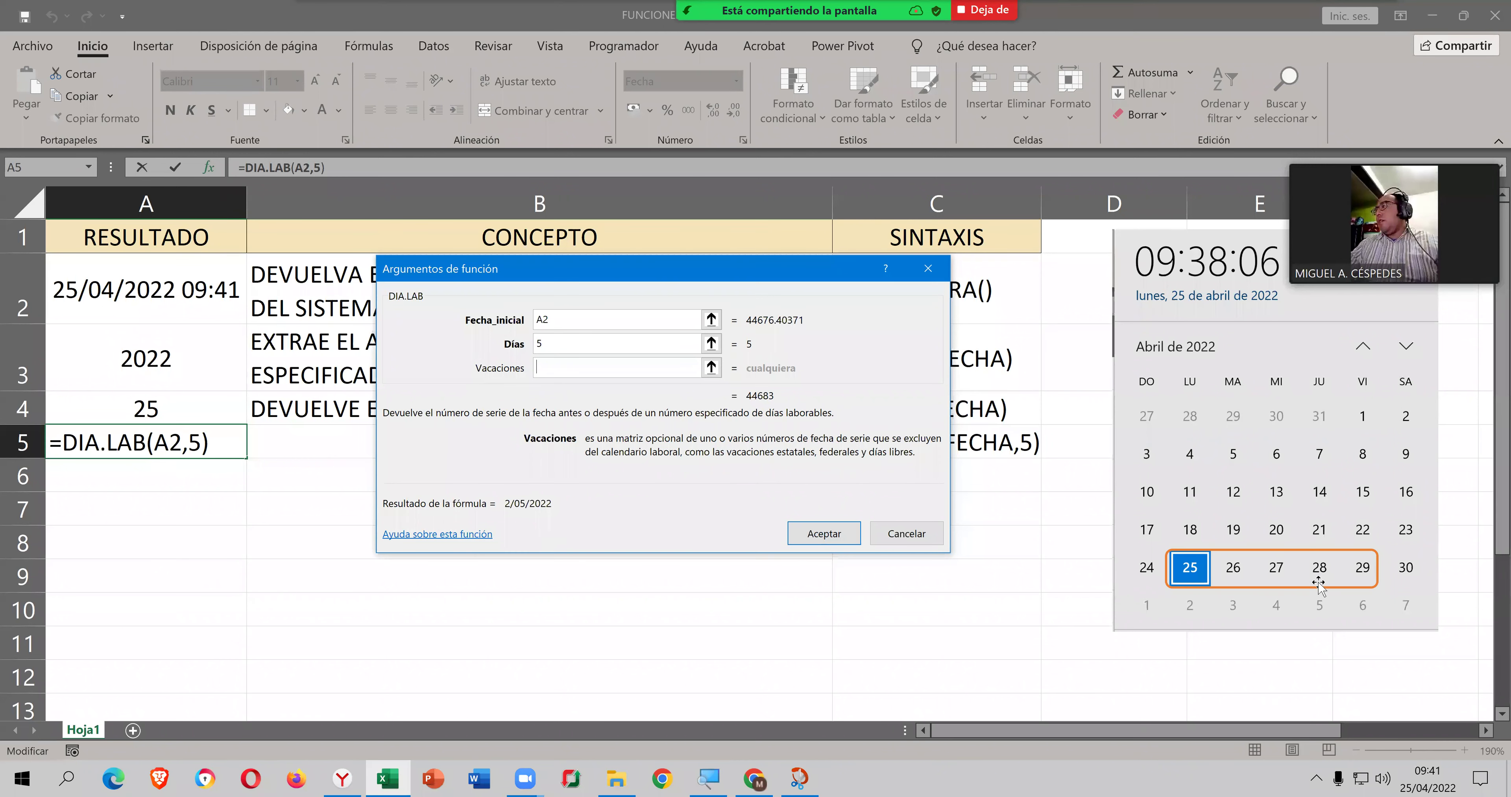
Step: Open the online DIA.LAB help and scroll to the example where holidays A4:A6 give 5/5/2009
{"action": "left_click", "coordinate": [482, 534]}
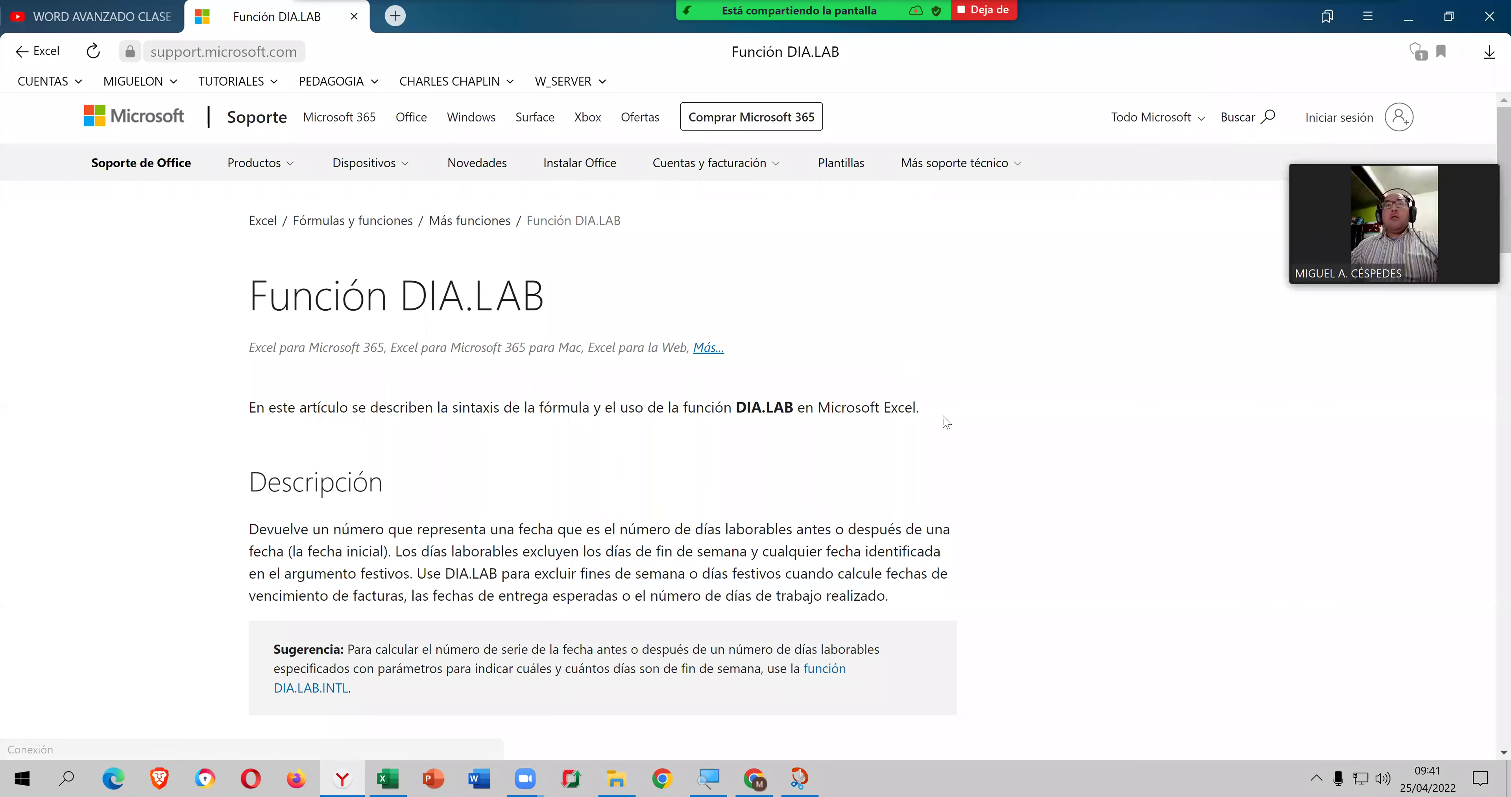
{"action": "scroll", "coordinate": [947, 433], "scroll_direction": "down", "scroll_amount": 3}
{"action": "scroll", "coordinate": [946, 432], "scroll_direction": "down", "scroll_amount": 1}
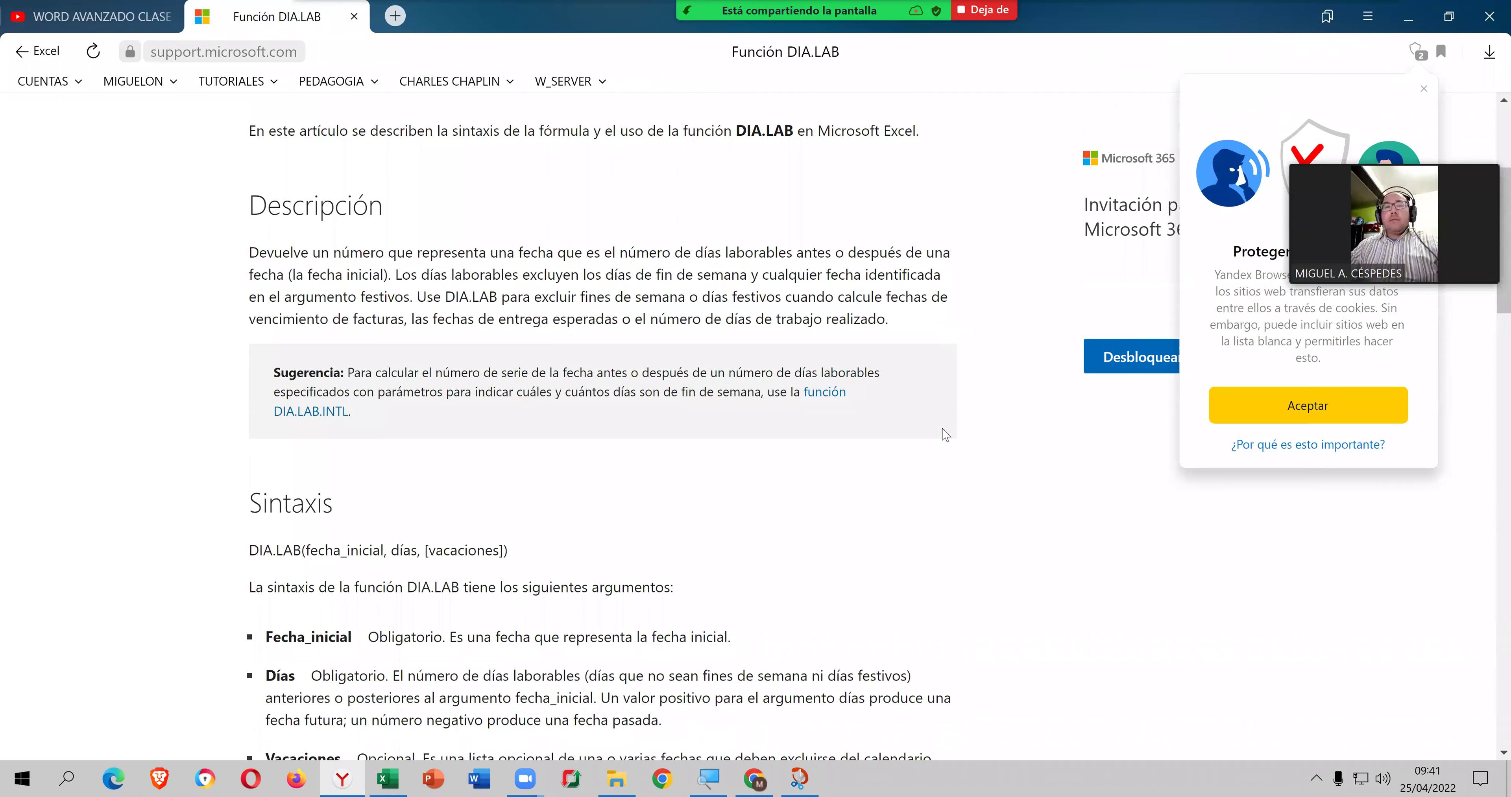
{"action": "scroll", "coordinate": [945, 430], "scroll_direction": "down", "scroll_amount": 3}
{"action": "scroll", "coordinate": [940, 434], "scroll_direction": "down", "scroll_amount": 2}
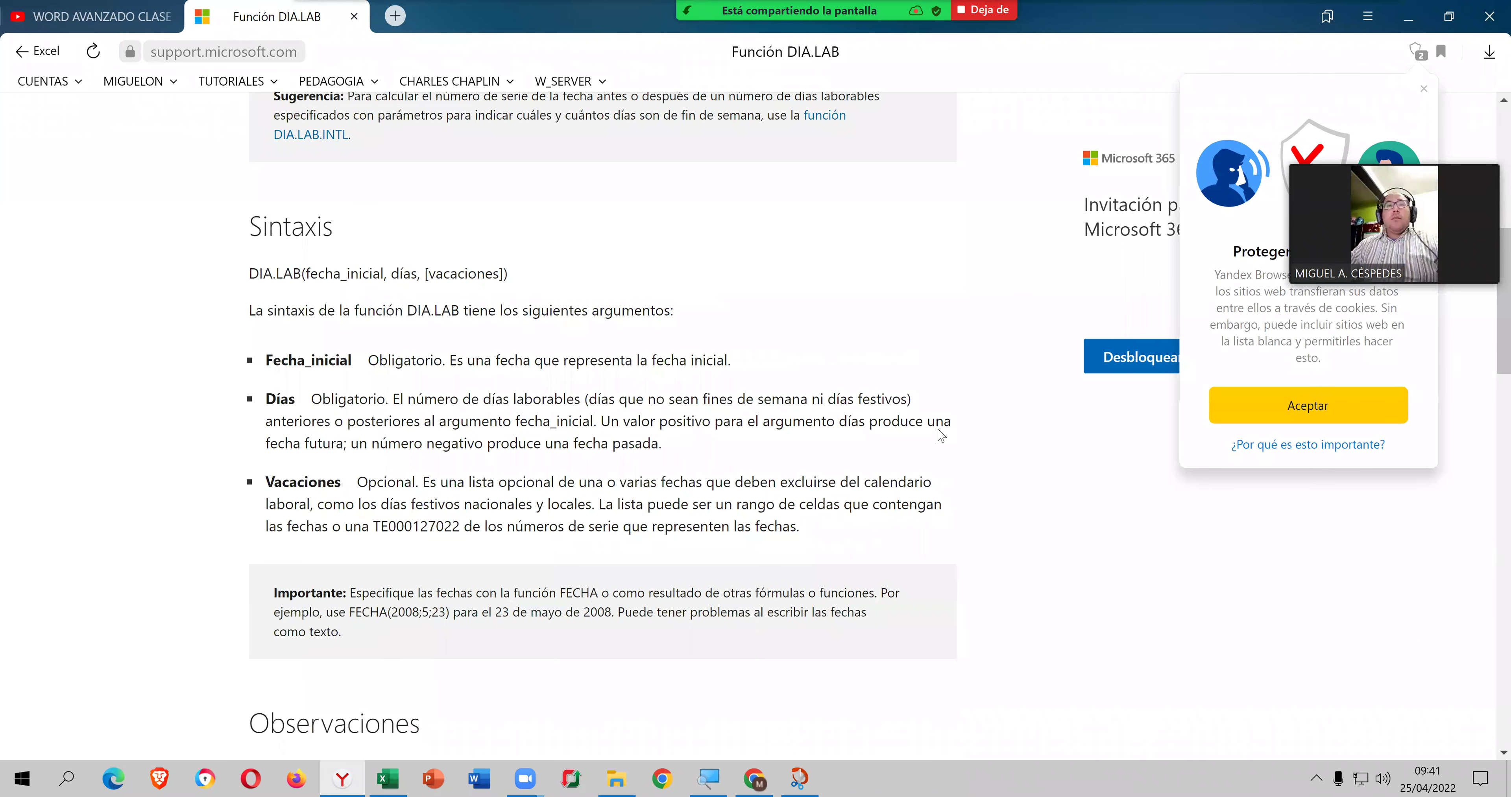
{"action": "scroll", "coordinate": [934, 437], "scroll_direction": "down", "scroll_amount": 2}
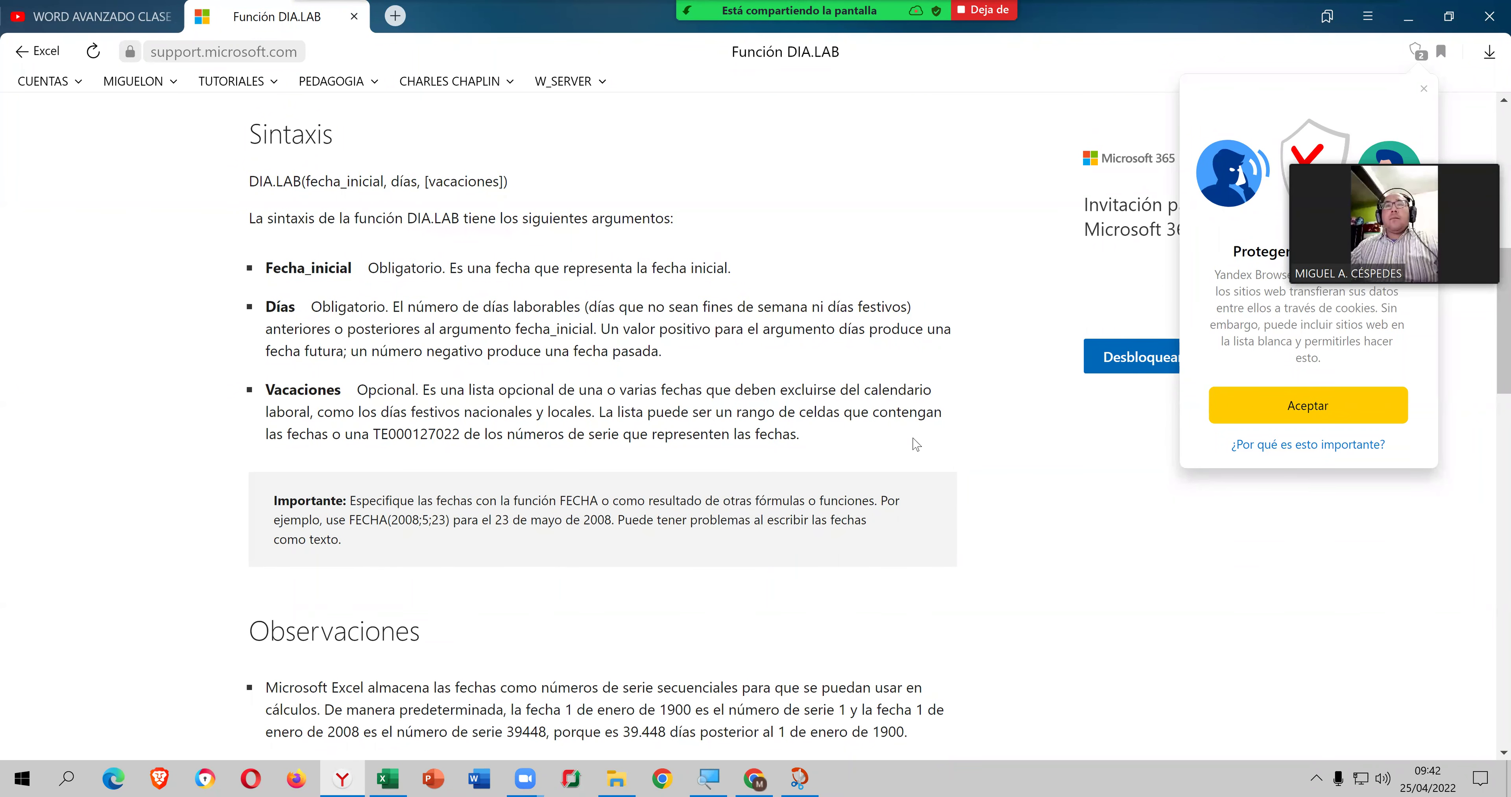
{"action": "scroll", "coordinate": [914, 441], "scroll_direction": "down", "scroll_amount": 2}
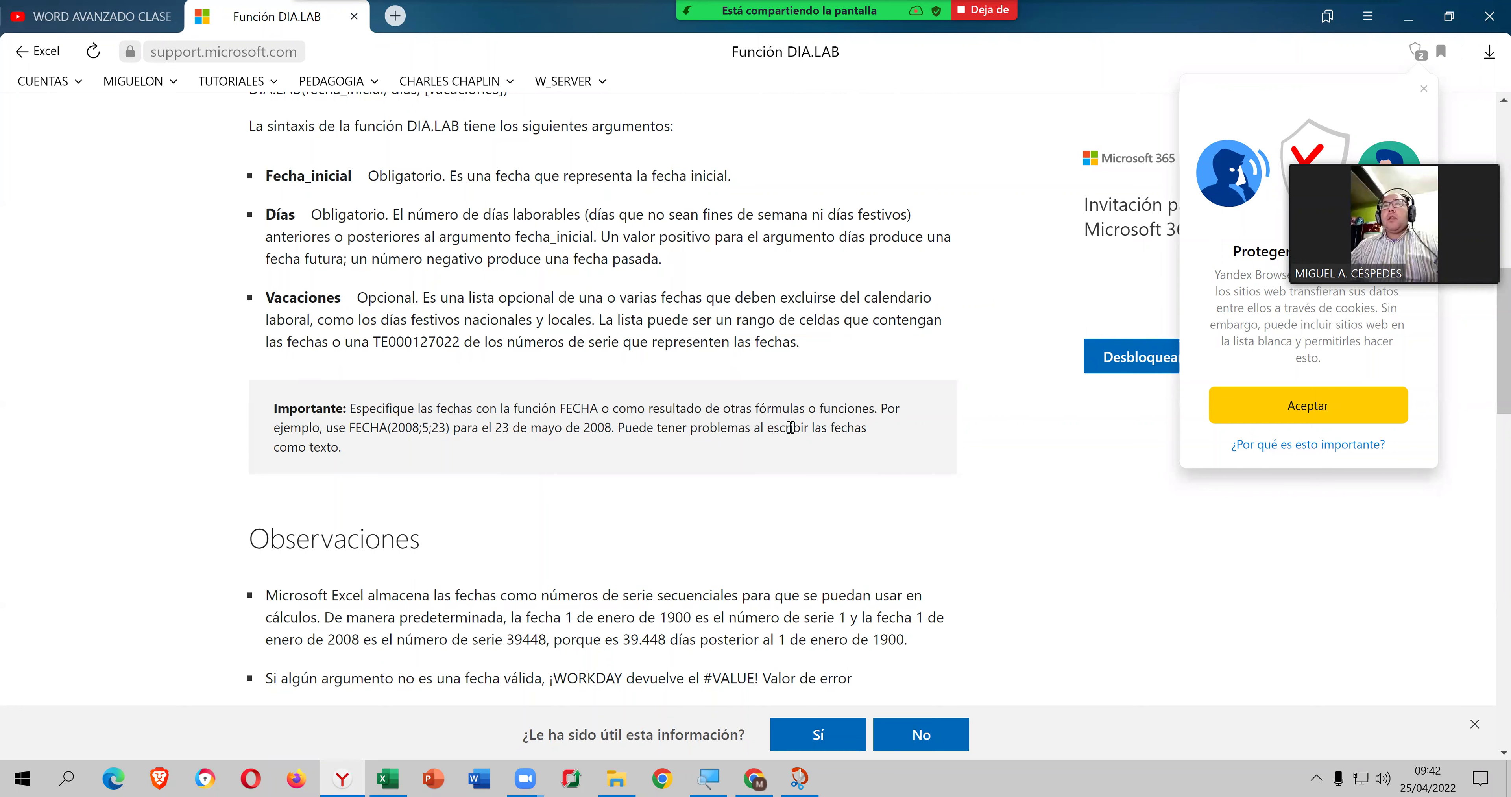
{"action": "scroll", "coordinate": [503, 440], "scroll_direction": "down", "scroll_amount": 1}
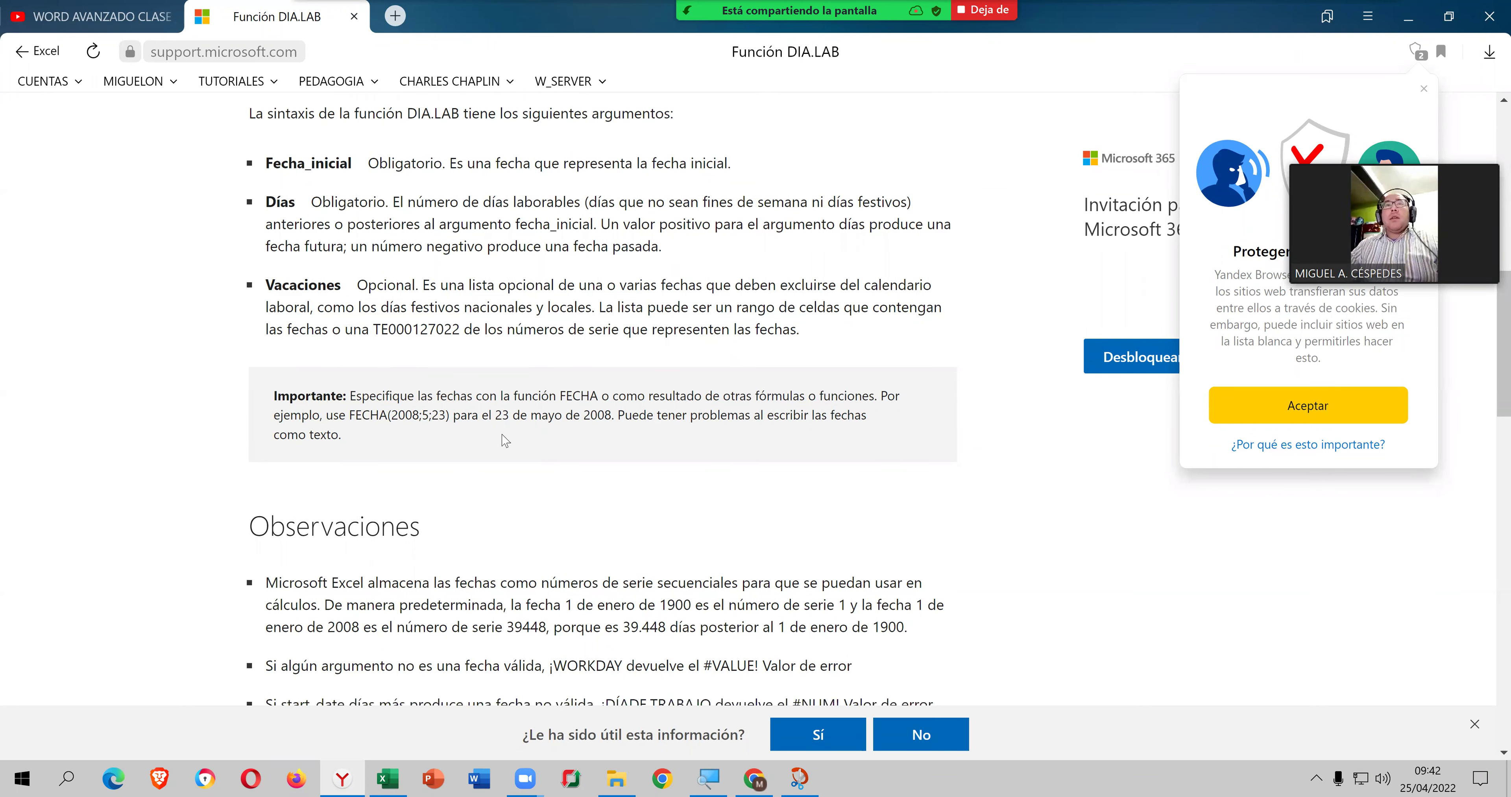
{"action": "scroll", "coordinate": [504, 438], "scroll_direction": "down", "scroll_amount": 1}
{"action": "scroll", "coordinate": [507, 442], "scroll_direction": "down", "scroll_amount": 2}
{"action": "scroll", "coordinate": [506, 433], "scroll_direction": "down", "scroll_amount": 3}
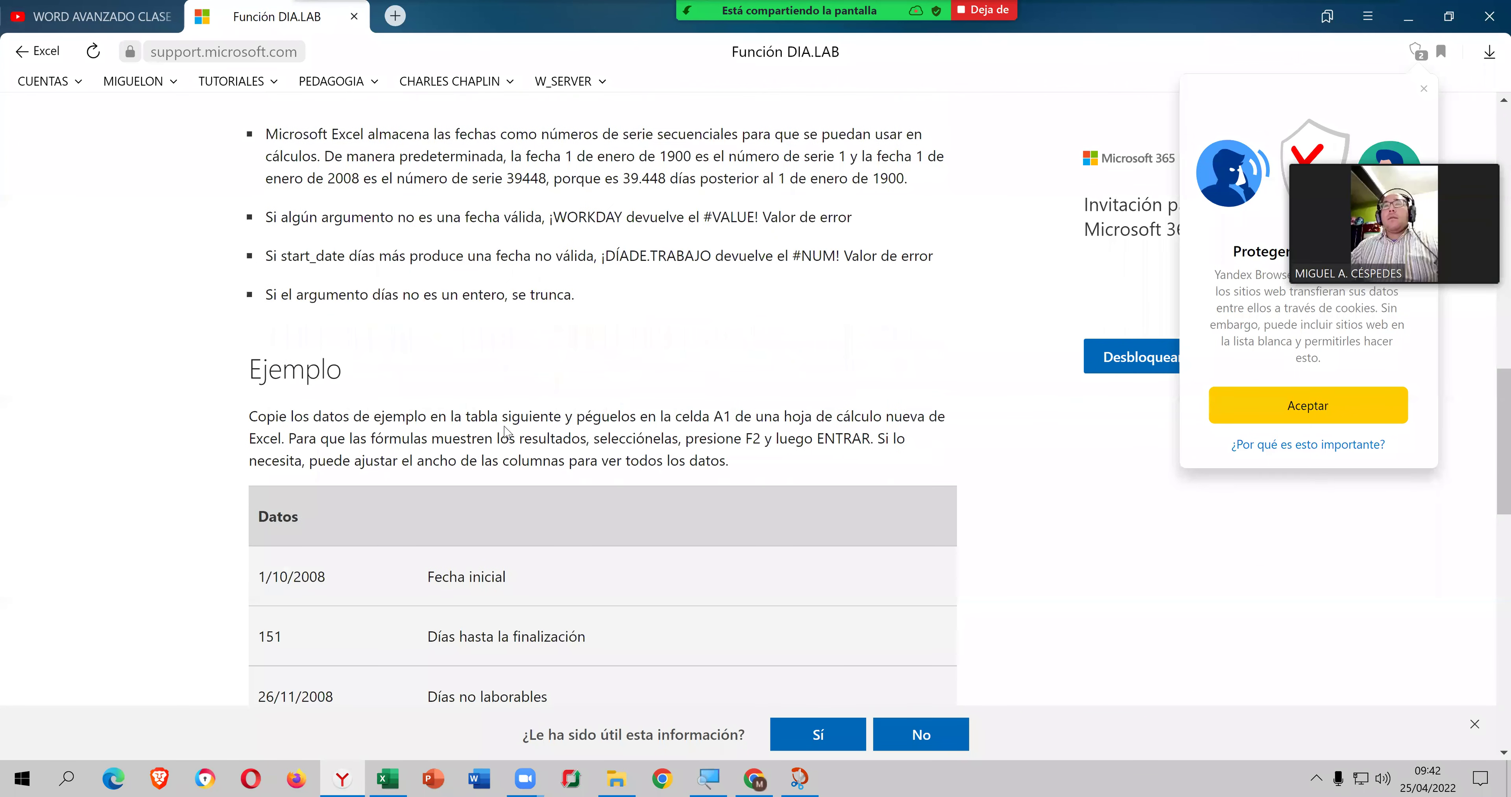
{"action": "scroll", "coordinate": [506, 419], "scroll_direction": "down", "scroll_amount": 2}
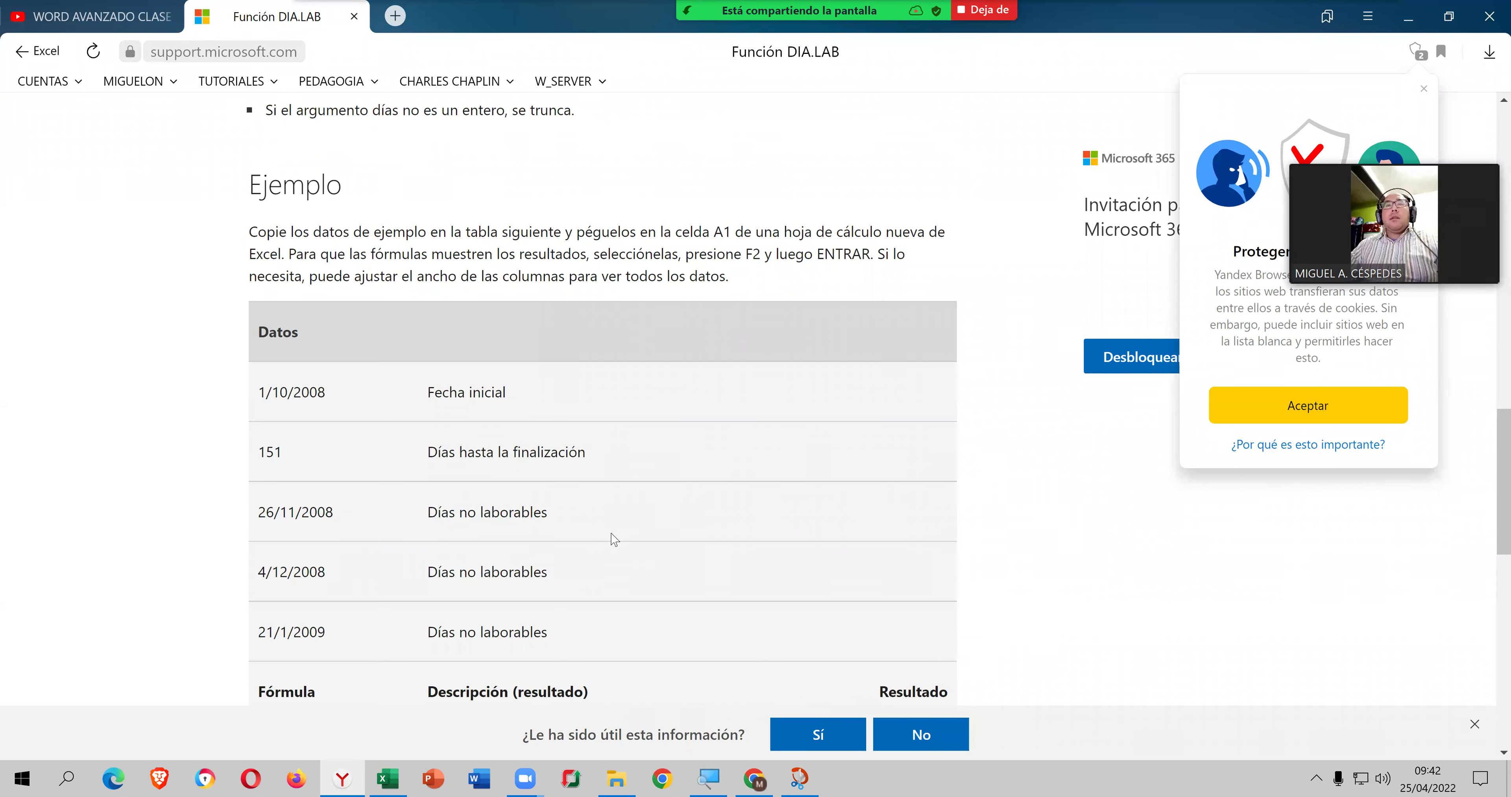
{"action": "scroll", "coordinate": [614, 539], "scroll_direction": "down", "scroll_amount": 1}
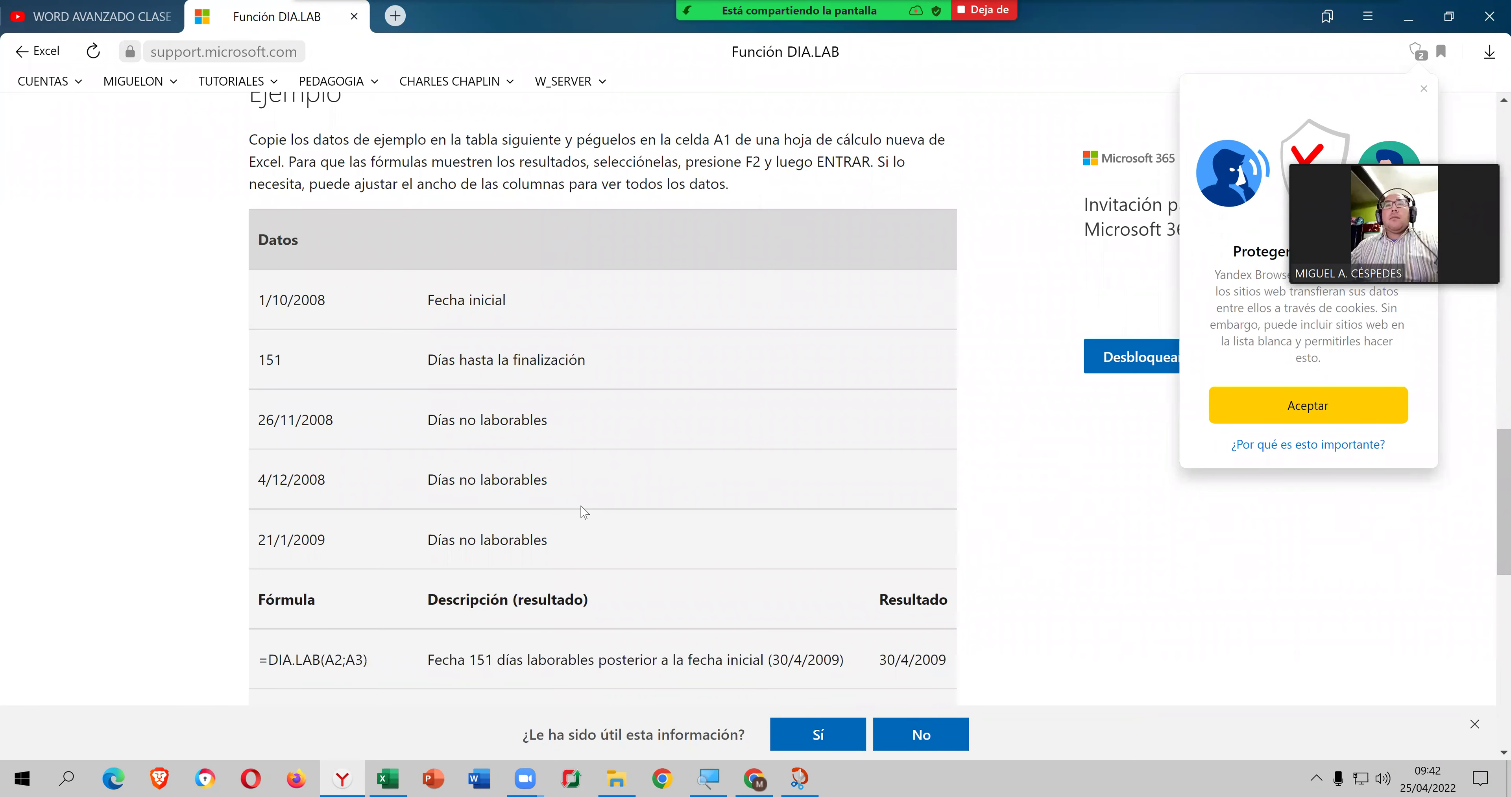
{"action": "scroll", "coordinate": [583, 512], "scroll_direction": "down", "scroll_amount": 1}
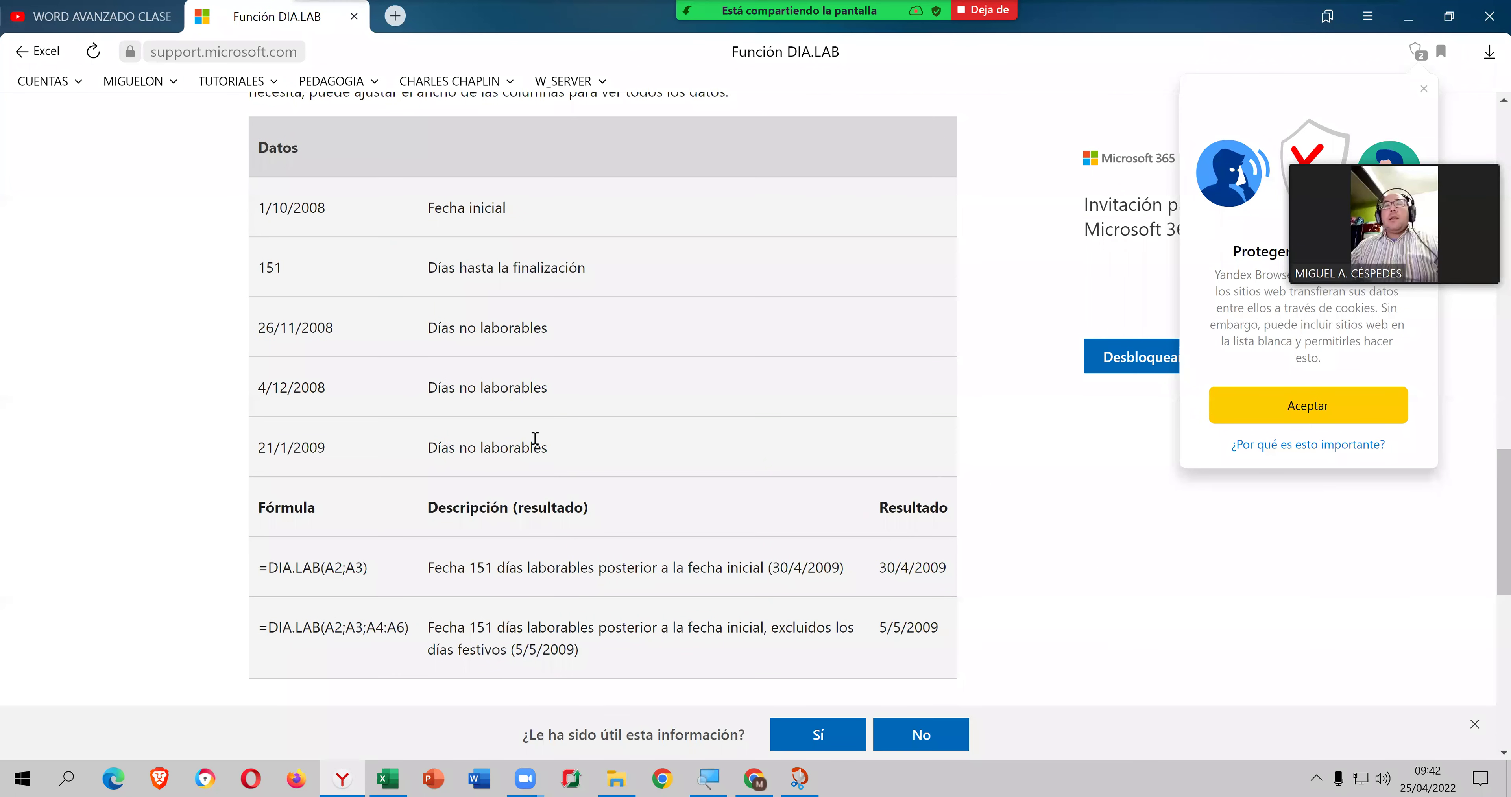
{"action": "scroll", "coordinate": [537, 455], "scroll_direction": "down", "scroll_amount": 1}
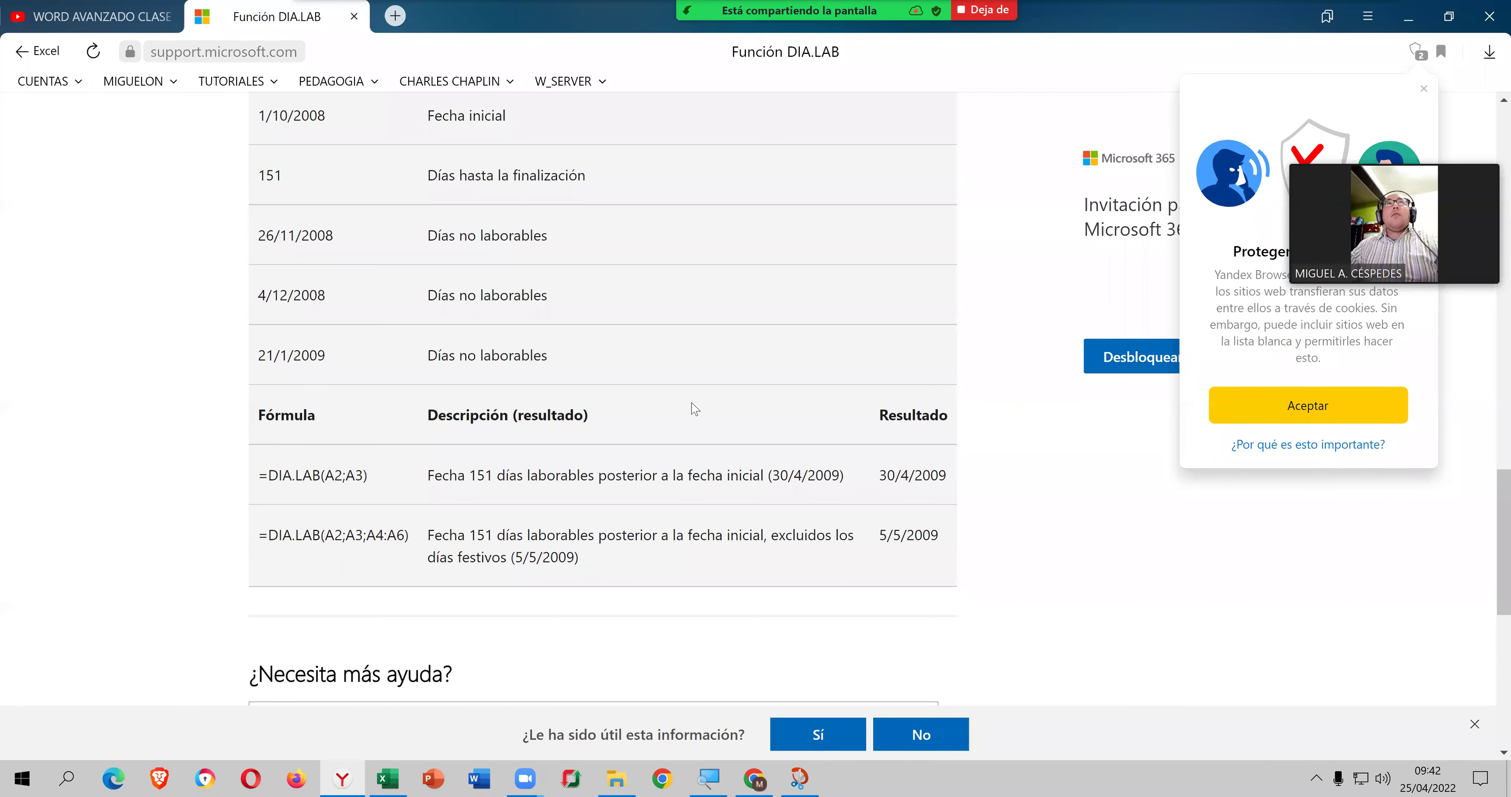
Step: Enter 22/4/22 as the DIA.LAB holidays argument and confirm the formula
{"action": "key", "text": "alt+Tab"}
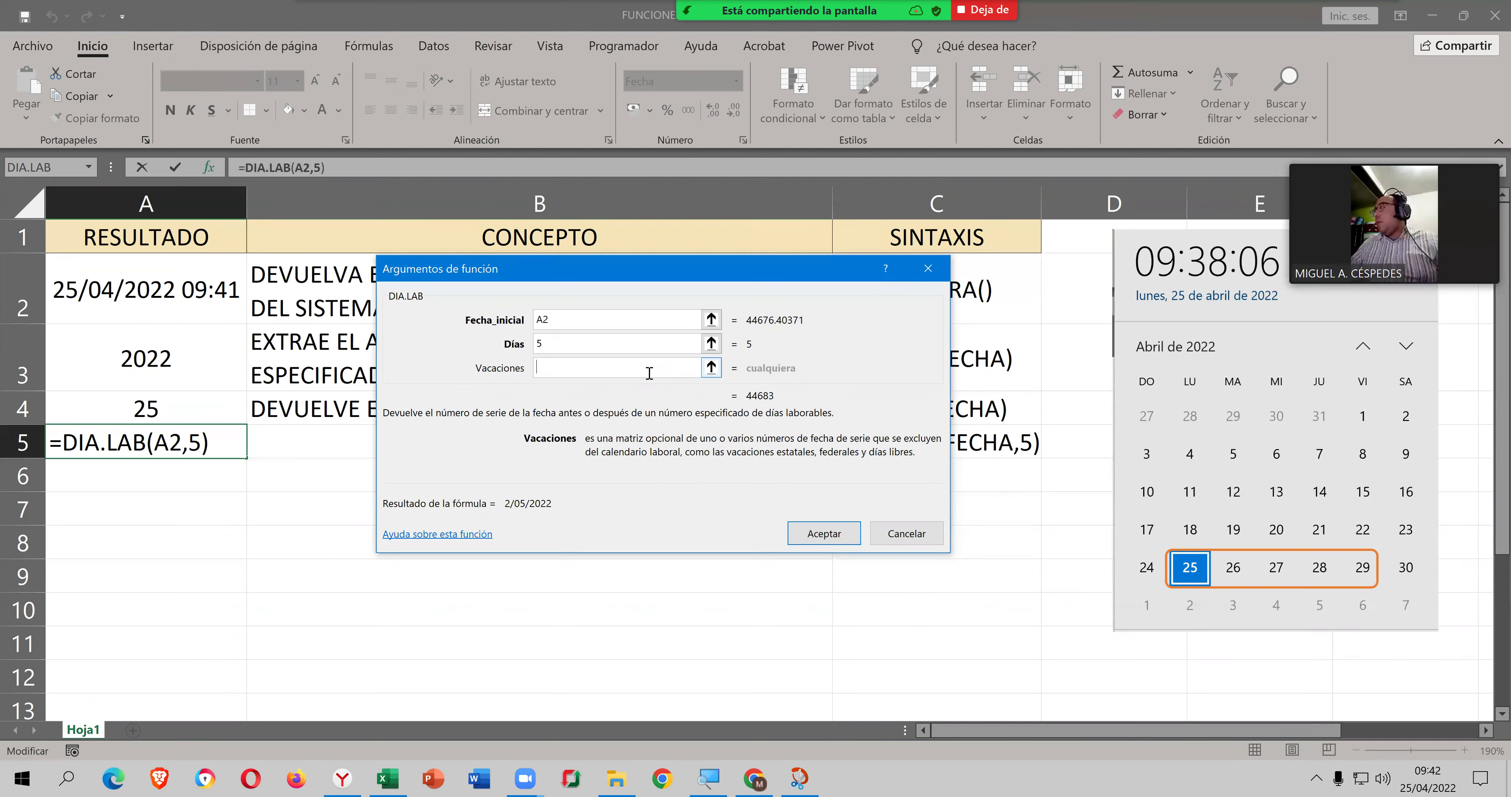
{"action": "type", "text": "22/"}
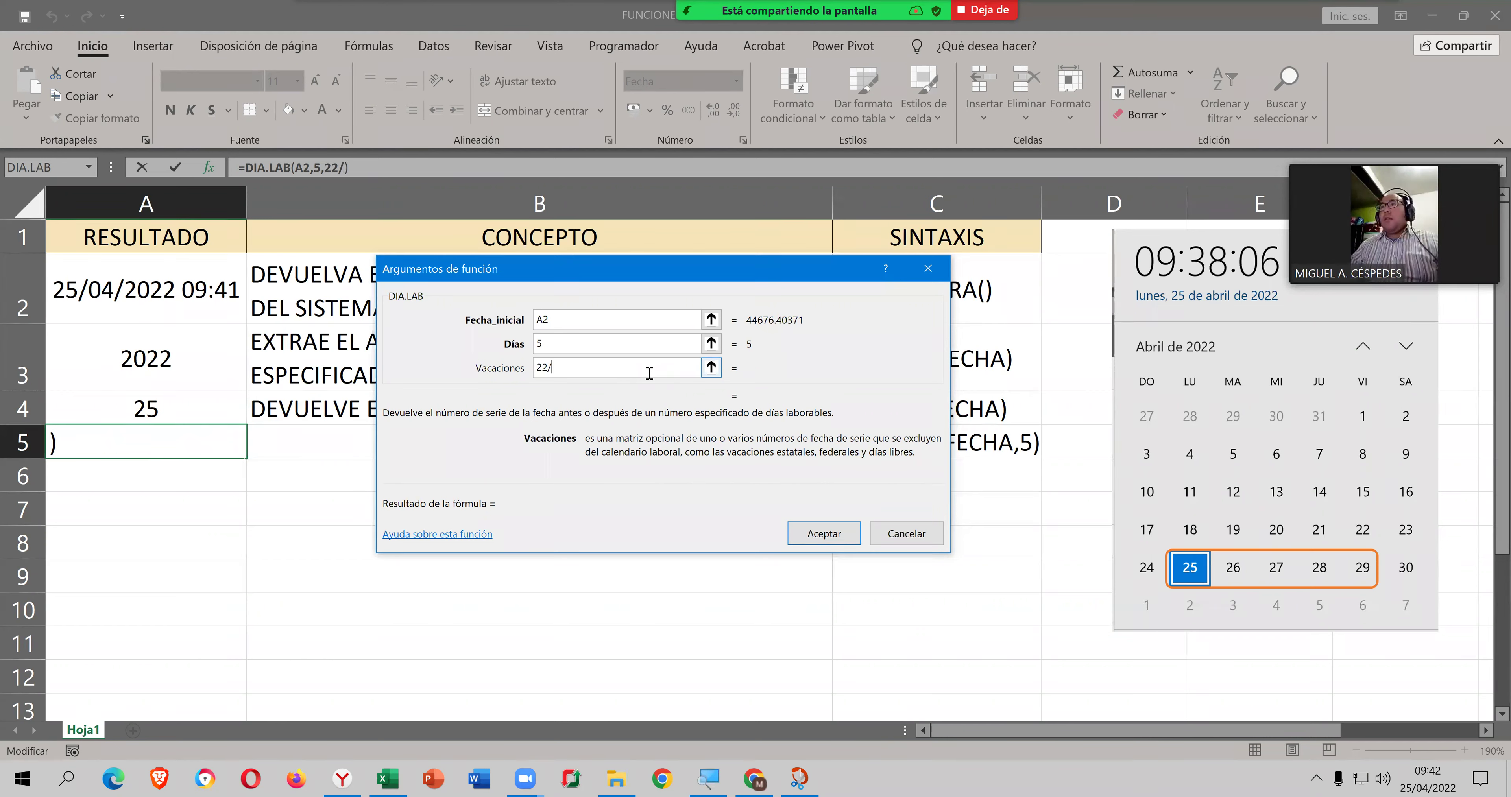
{"action": "type", "text": "4/22"}
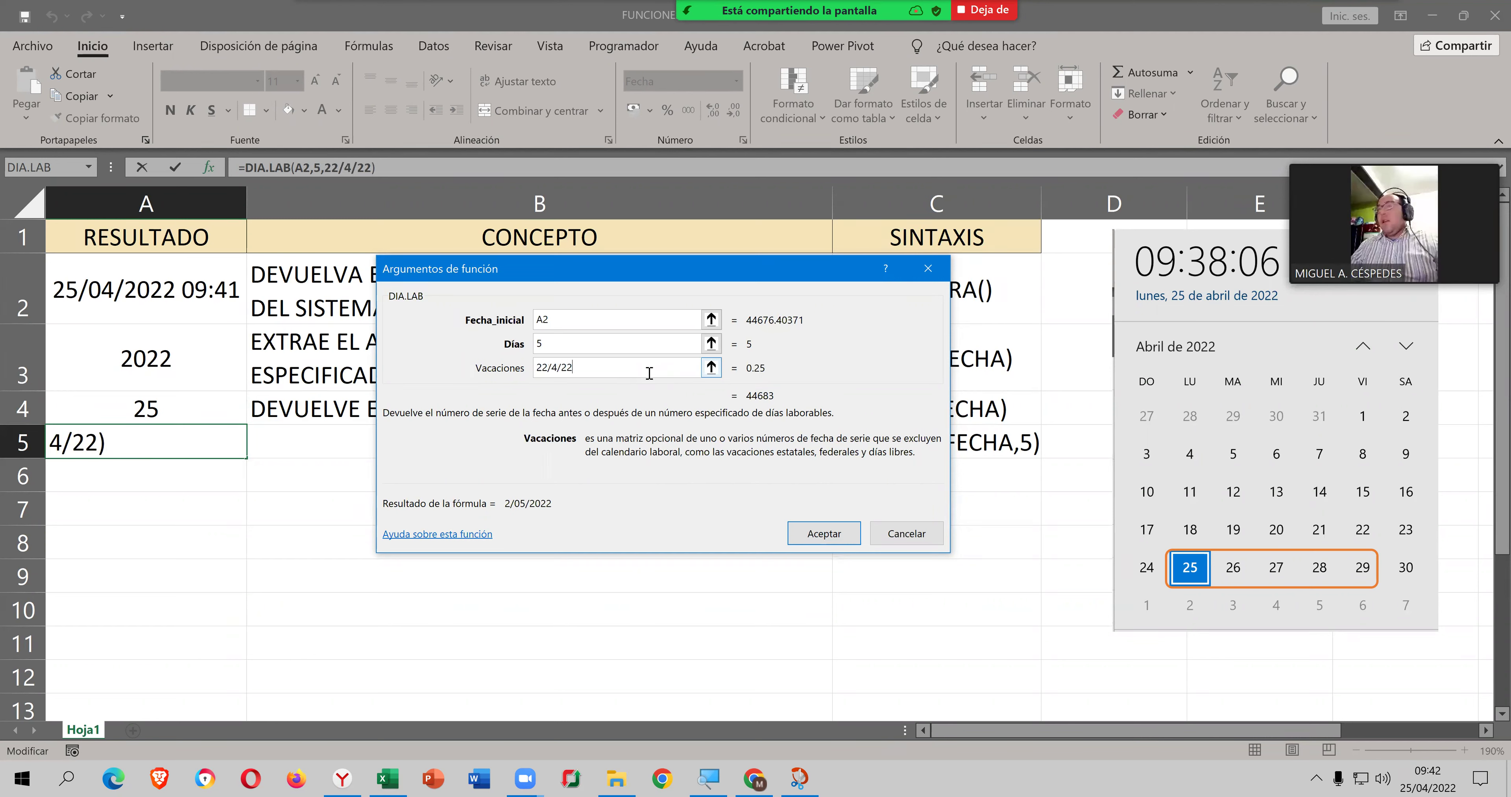
{"action": "left_click", "coordinate": [653, 344]}
{"action": "left_click", "coordinate": [648, 367]}
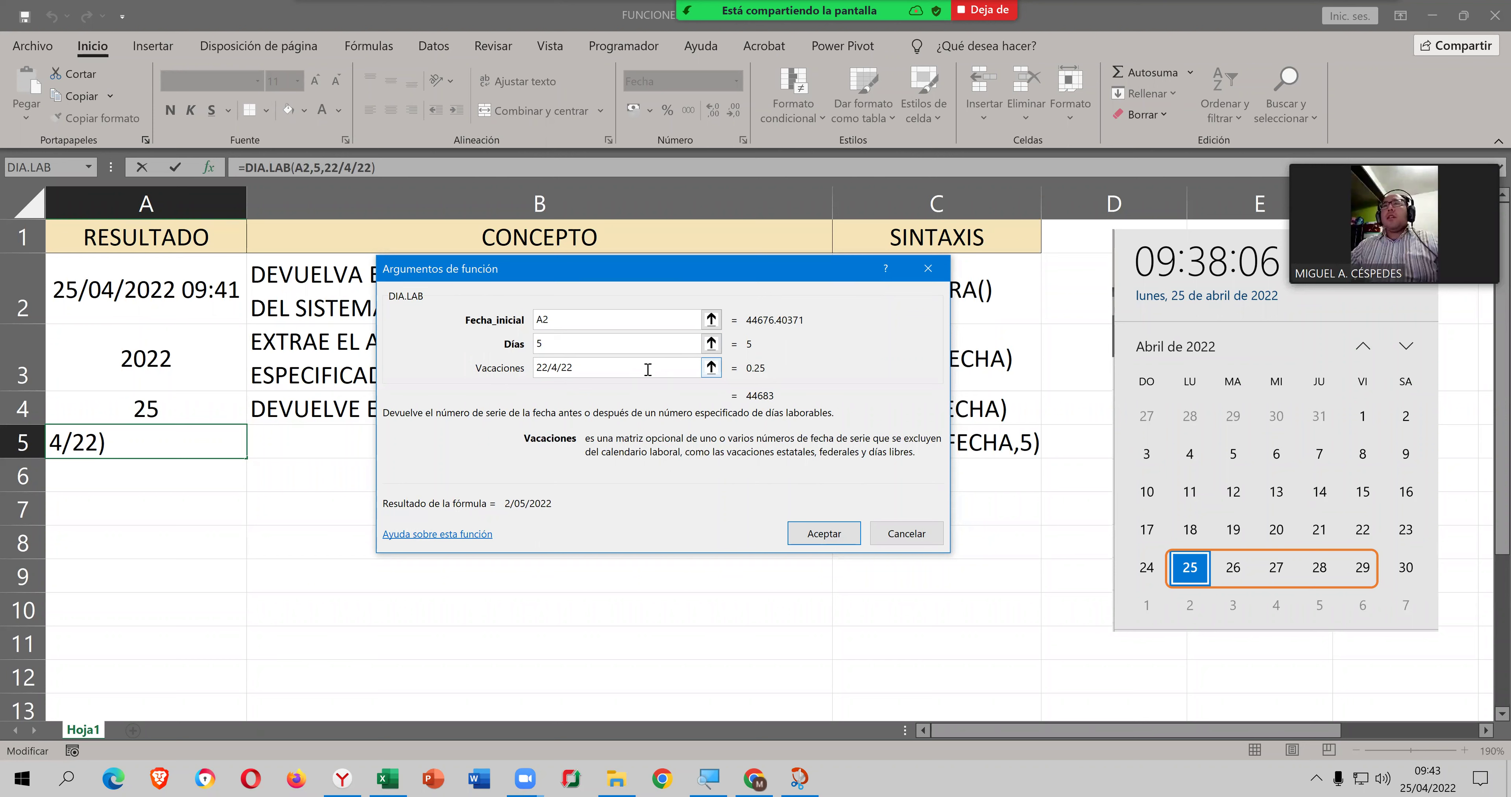
{"action": "left_click", "coordinate": [824, 534]}
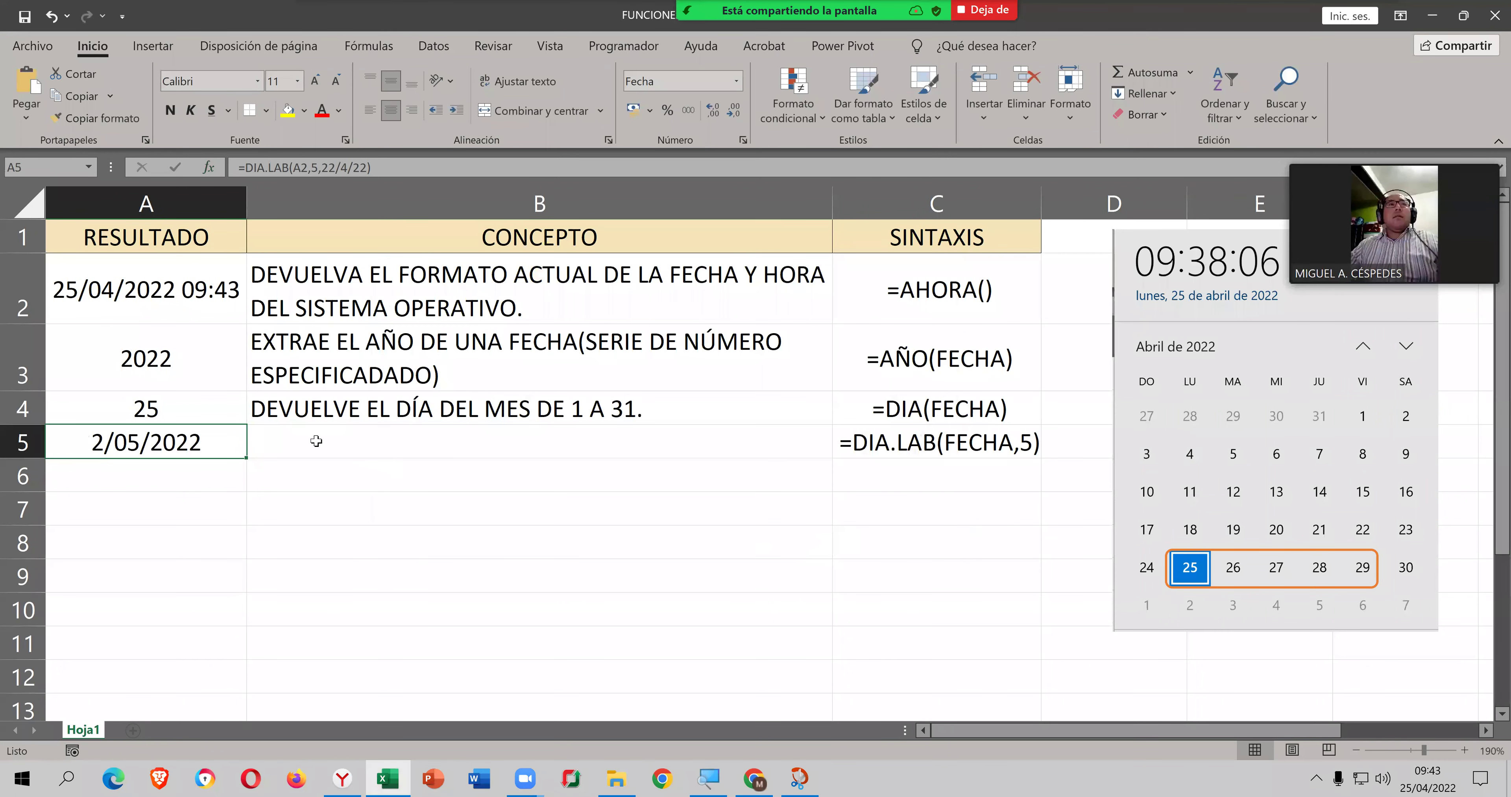
Step: Reopen A5's DIA.LAB arguments and set Vacaciones to cell A2, giving =DIA.LAB(A2,5,A2)
{"action": "double_click", "coordinate": [239, 437]}
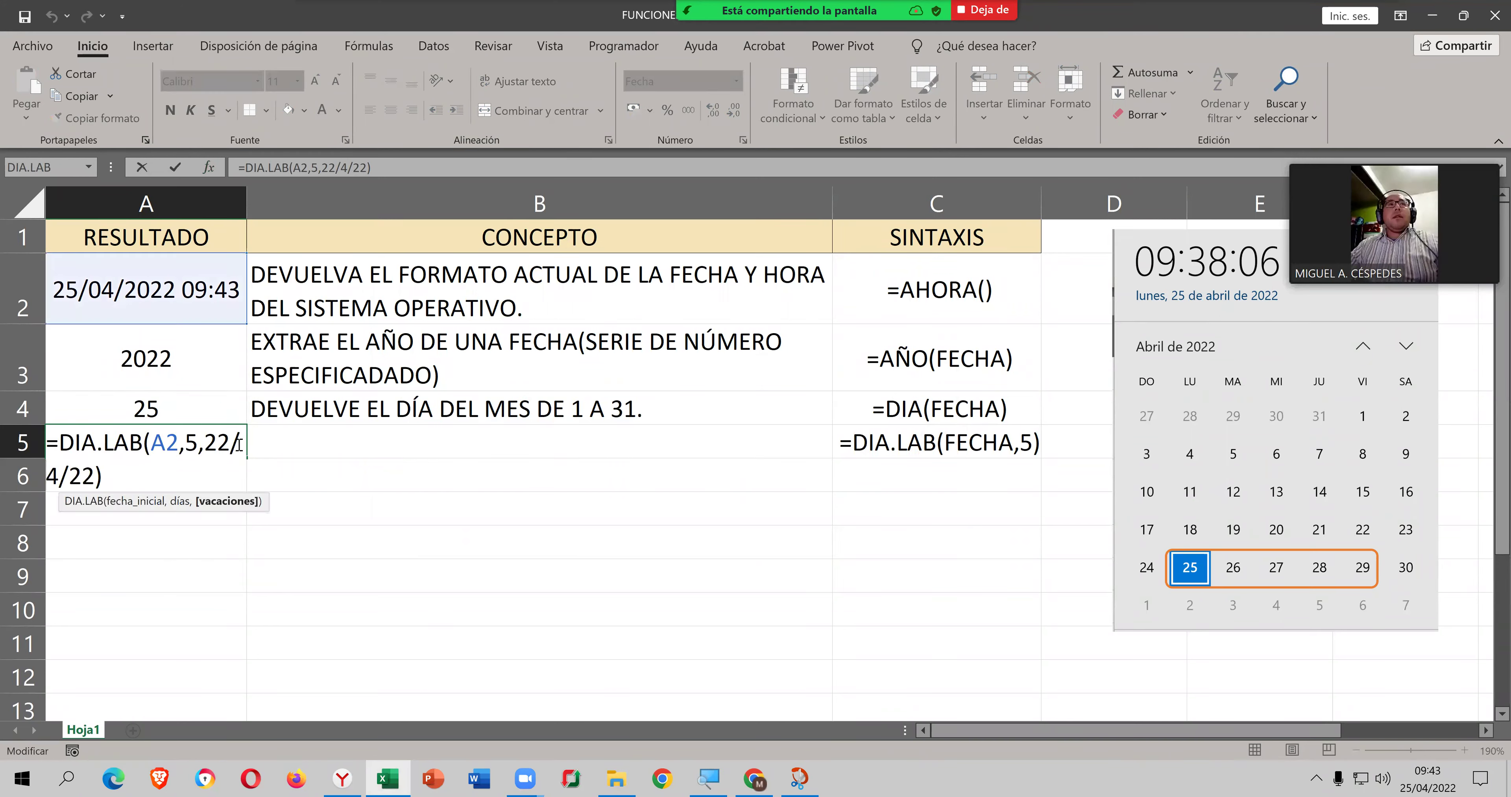
{"action": "left_click", "coordinate": [214, 463]}
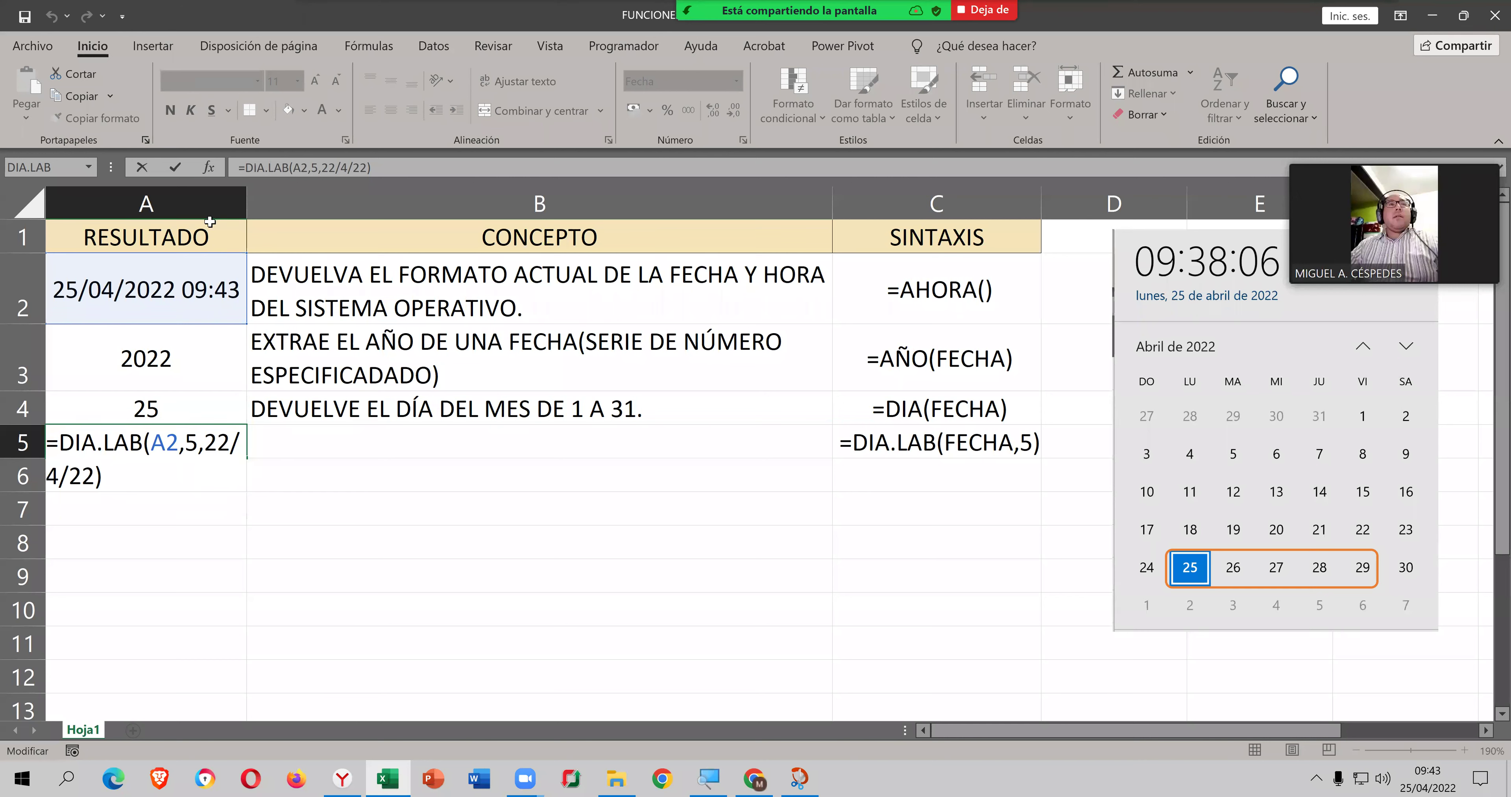
{"action": "left_click", "coordinate": [210, 170]}
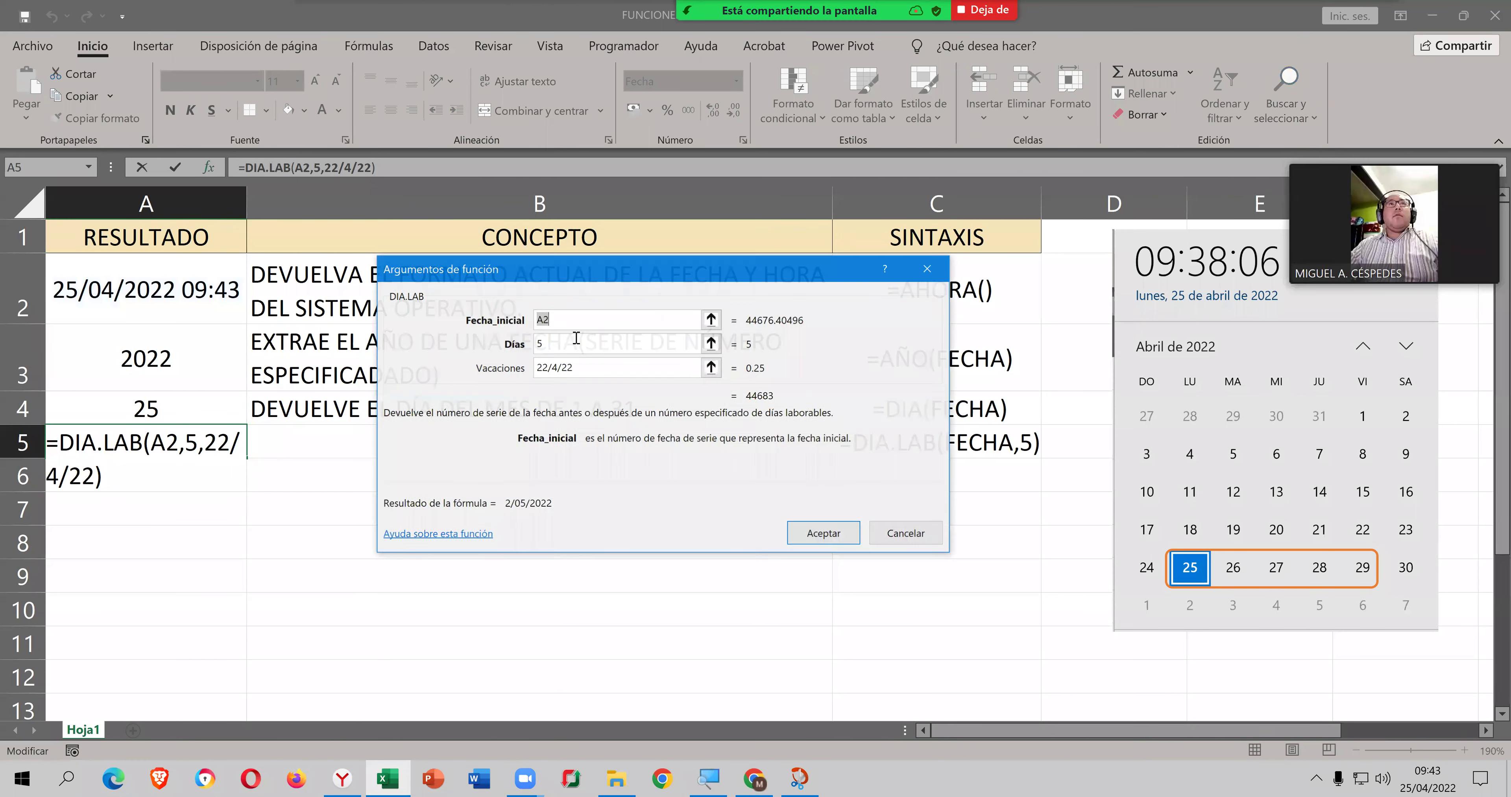
{"action": "left_click", "coordinate": [575, 369]}
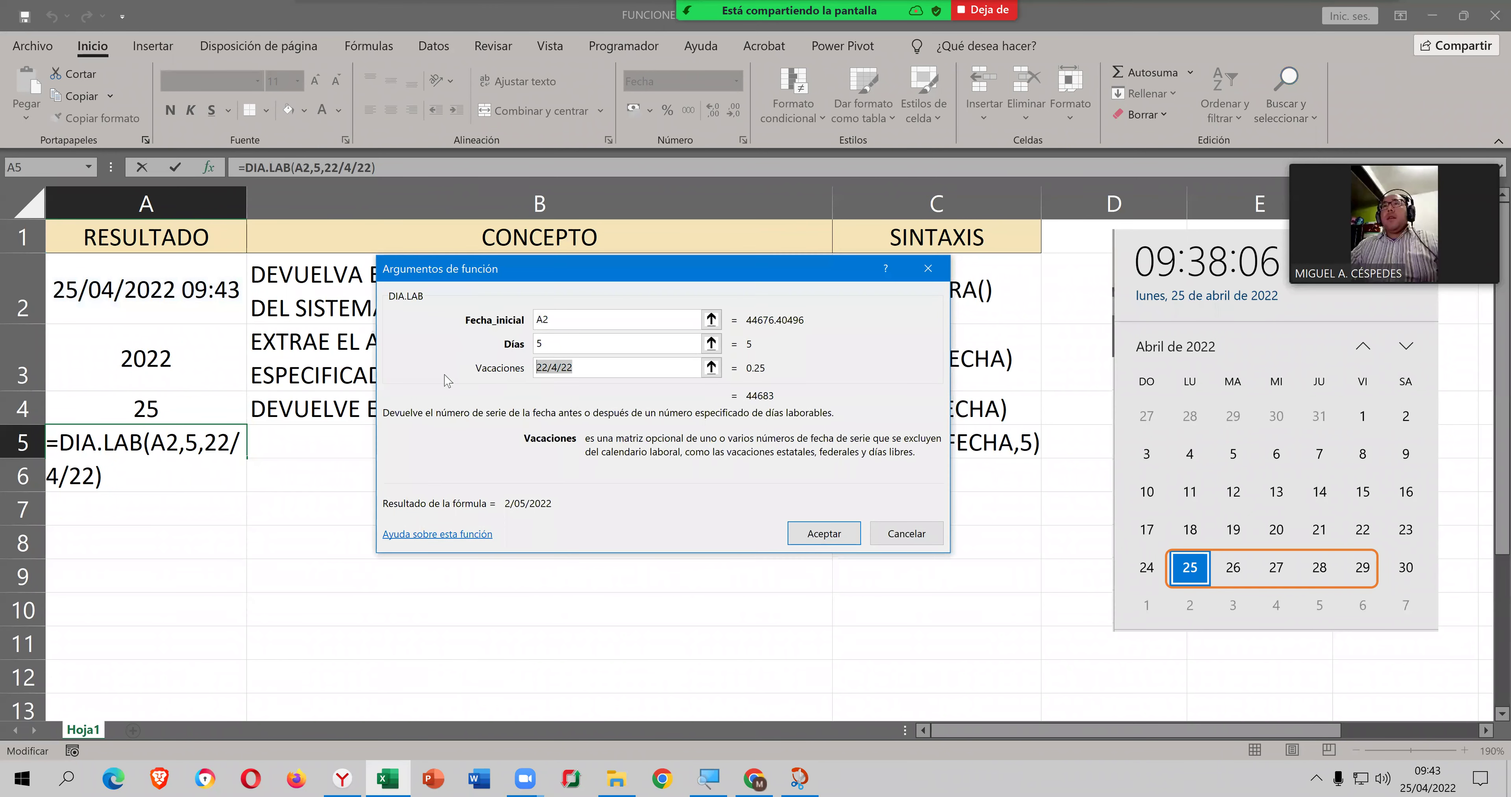
{"action": "left_click", "coordinate": [217, 295]}
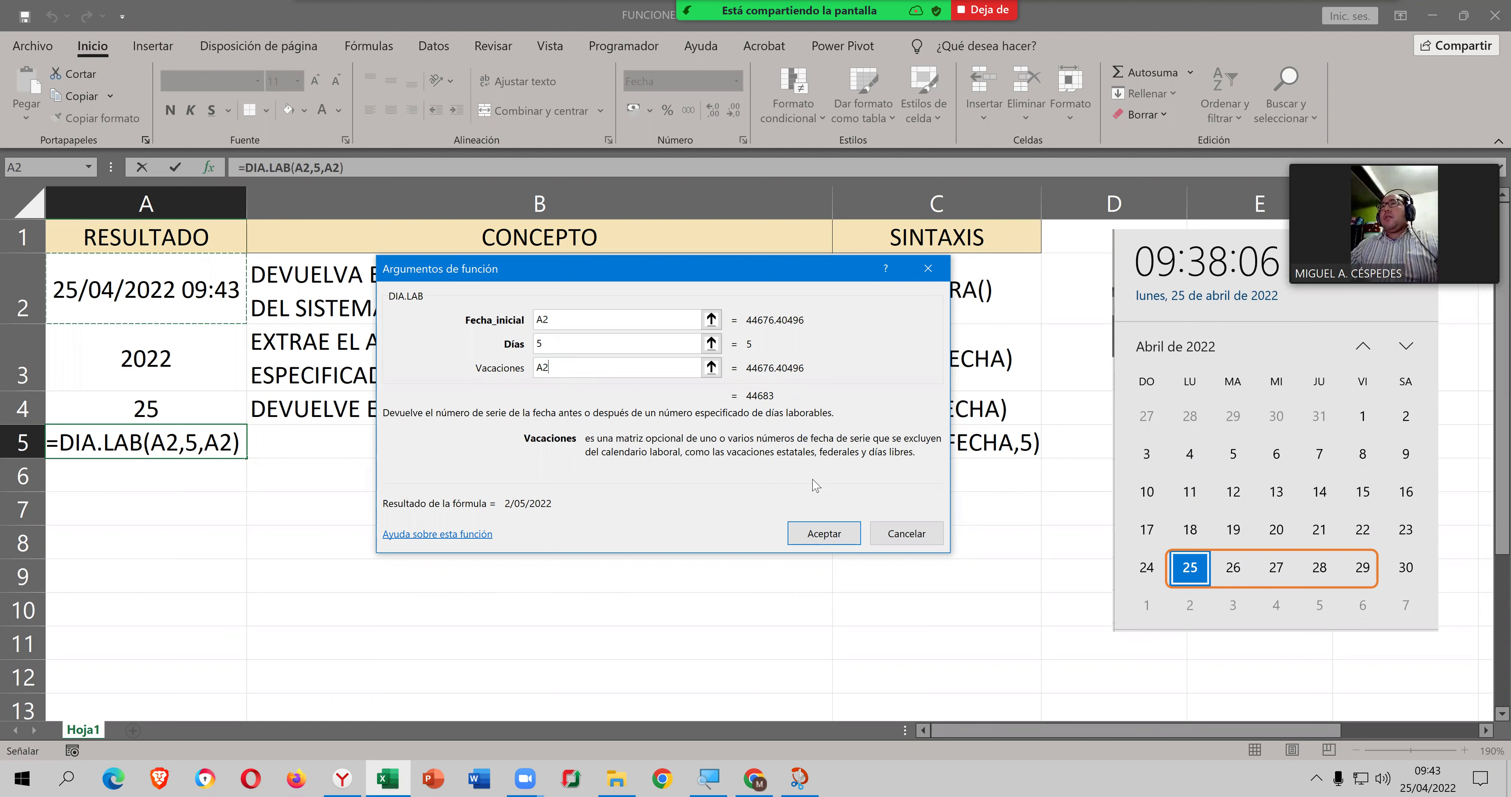
{"action": "left_click", "coordinate": [840, 533]}
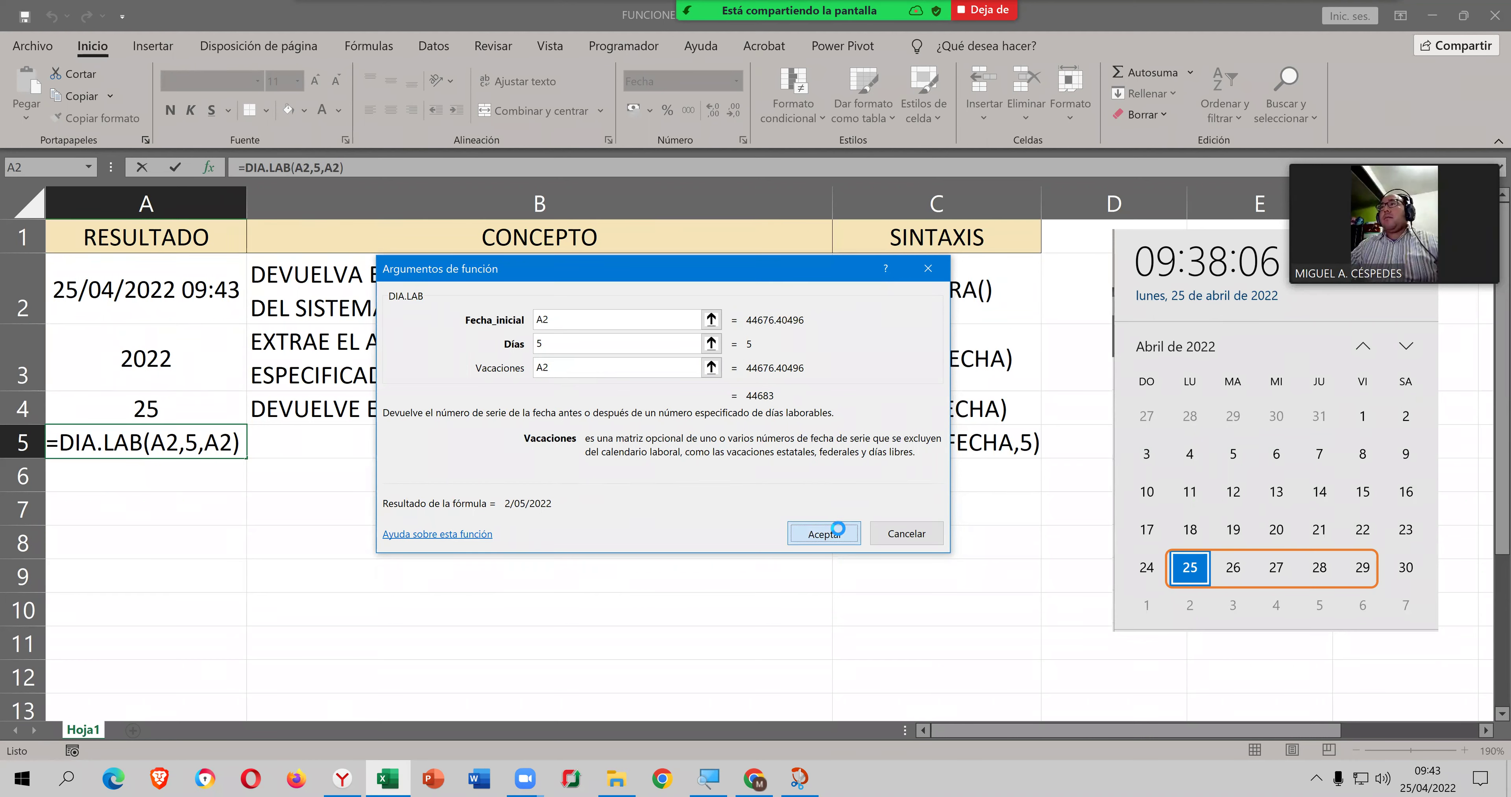
Step: Point A5's DIA.LAB holidays argument at A7:A8 through the Function Arguments dialog
{"action": "double_click", "coordinate": [218, 445]}
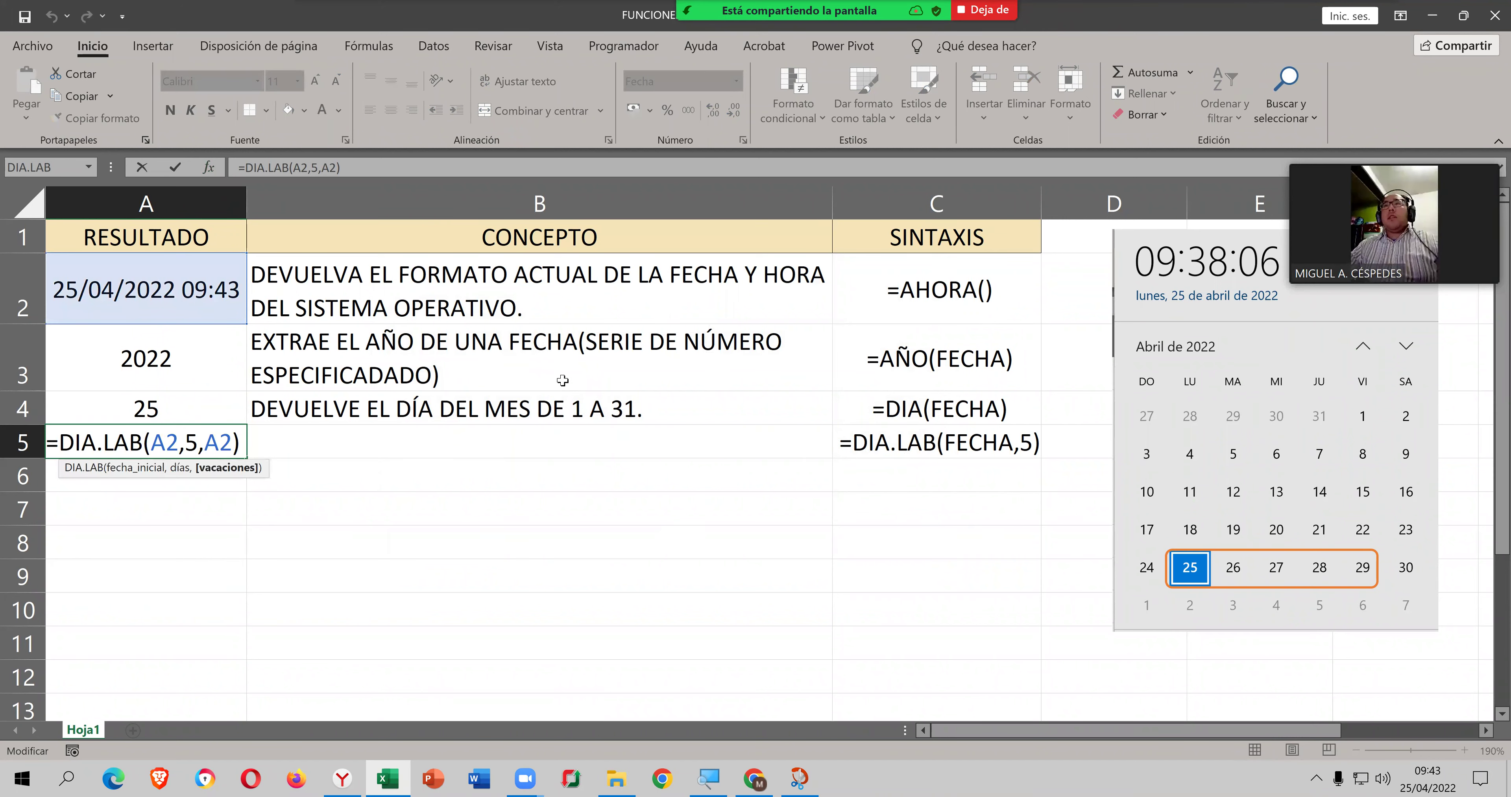
{"action": "key", "text": "Escape"}
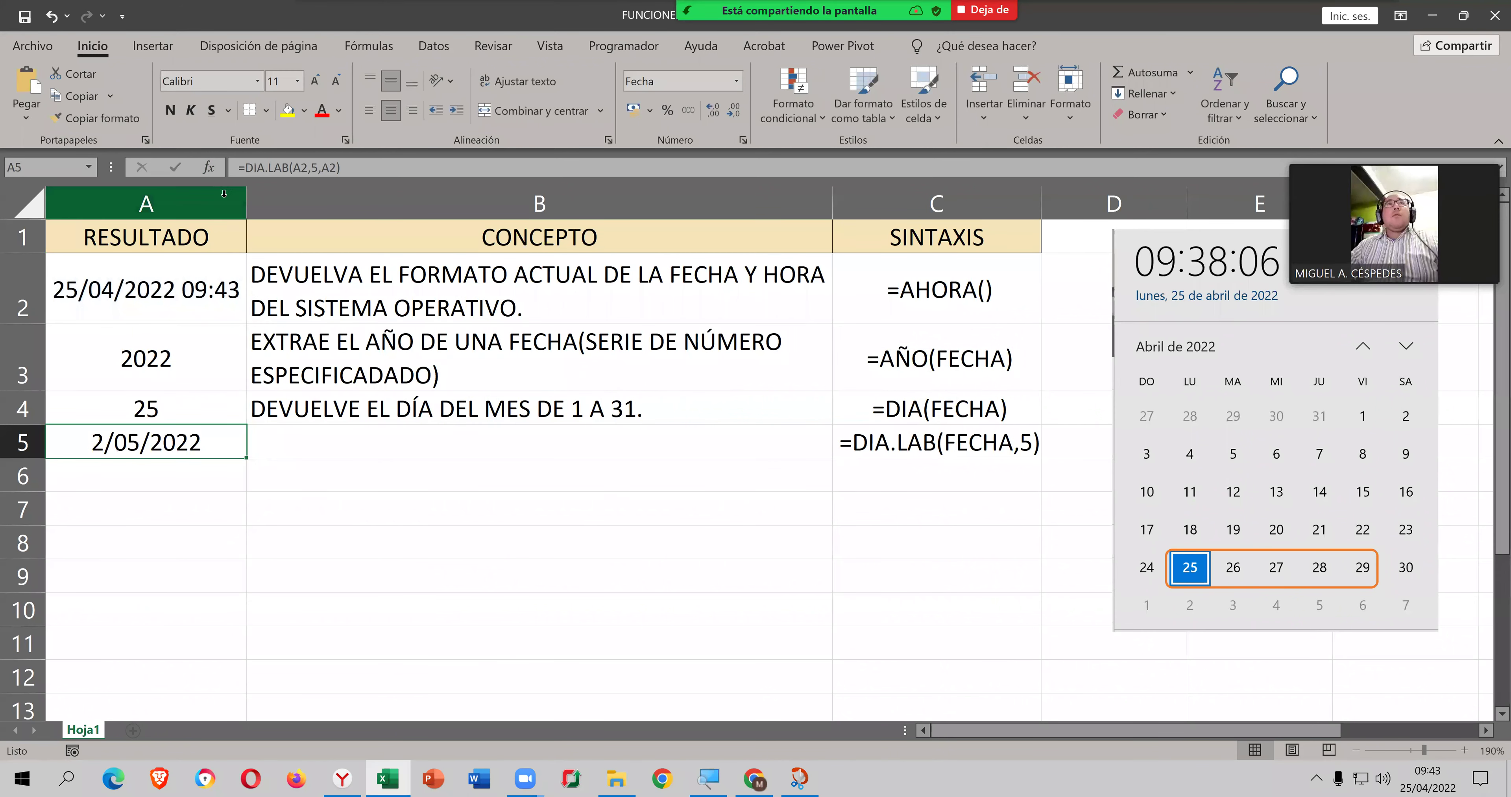
{"action": "key", "text": "F2"}
{"action": "key", "text": "shift+F3"}
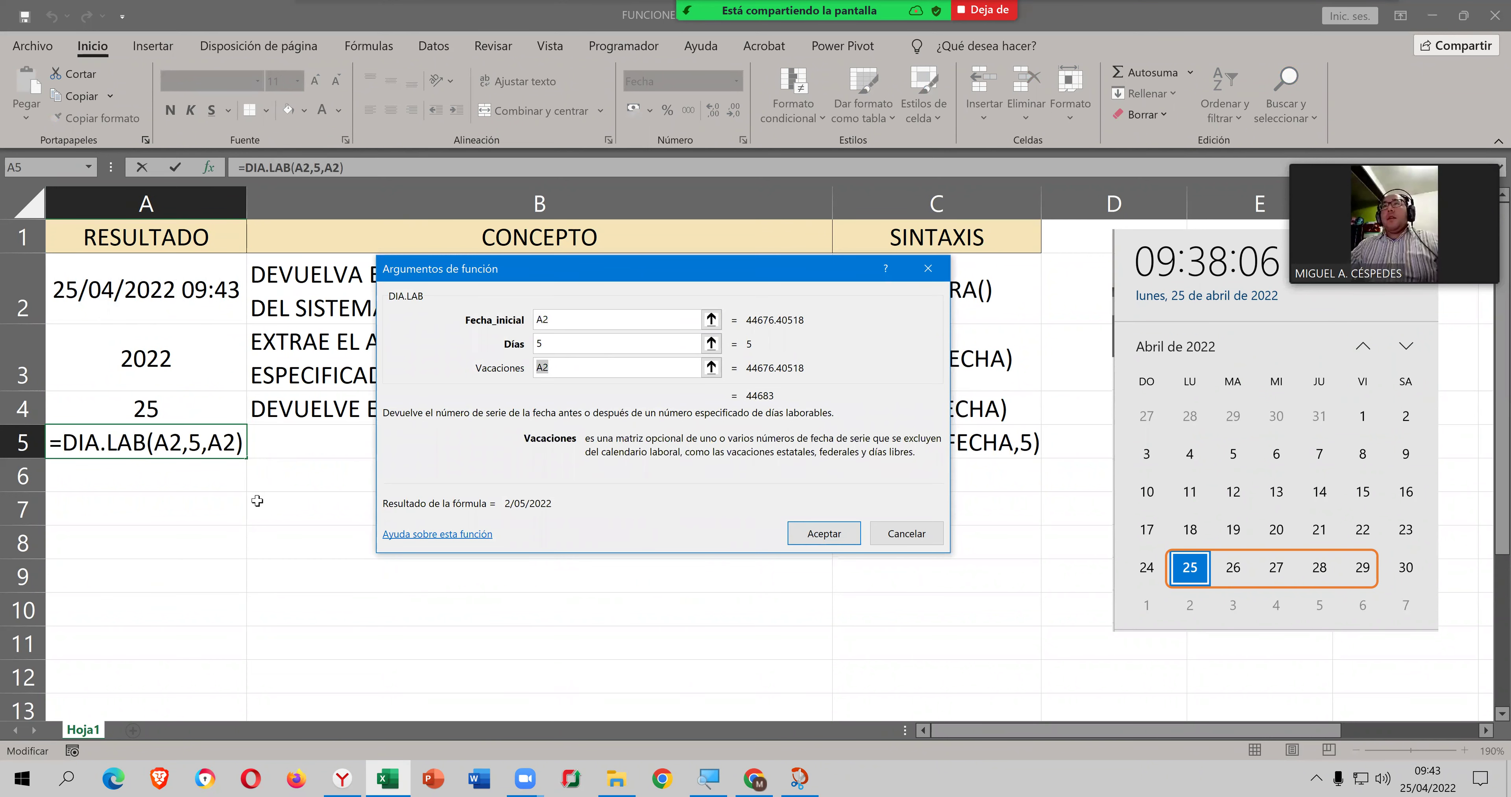
{"action": "left_click", "coordinate": [231, 504]}
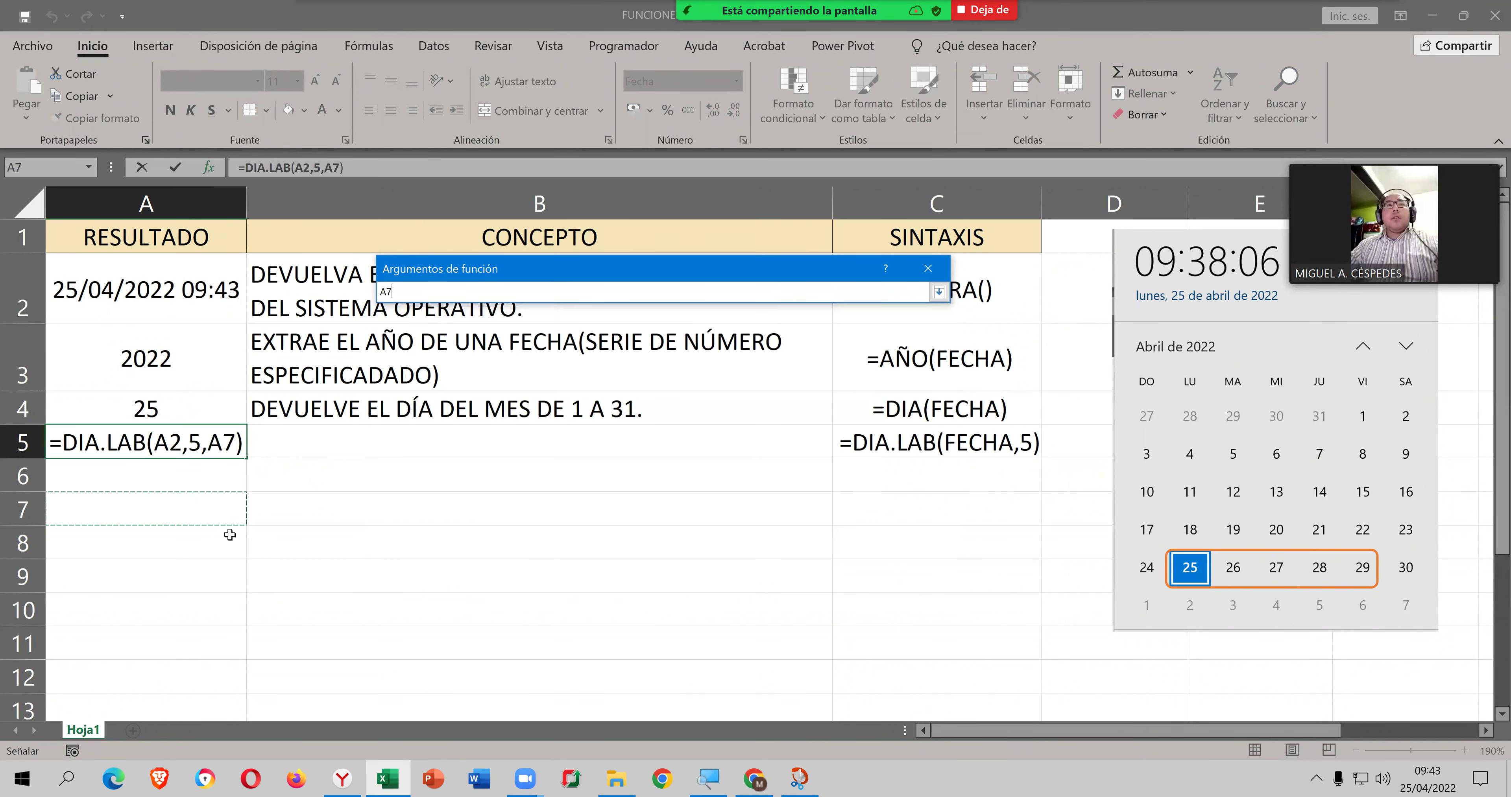
{"action": "left_click_drag", "start_coordinate": [229, 529], "coordinate": [255, 533]}
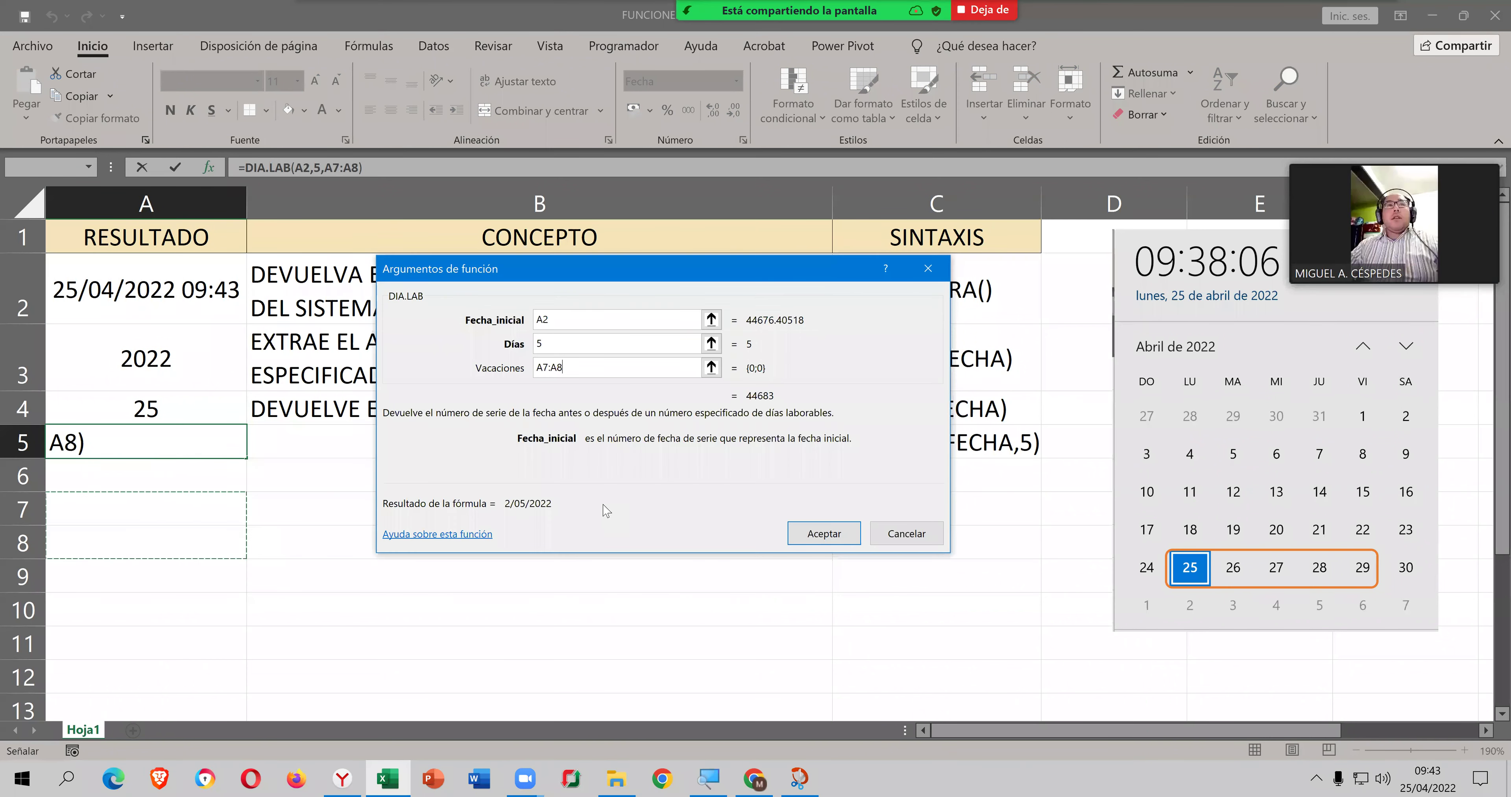
{"action": "left_click", "coordinate": [834, 534]}
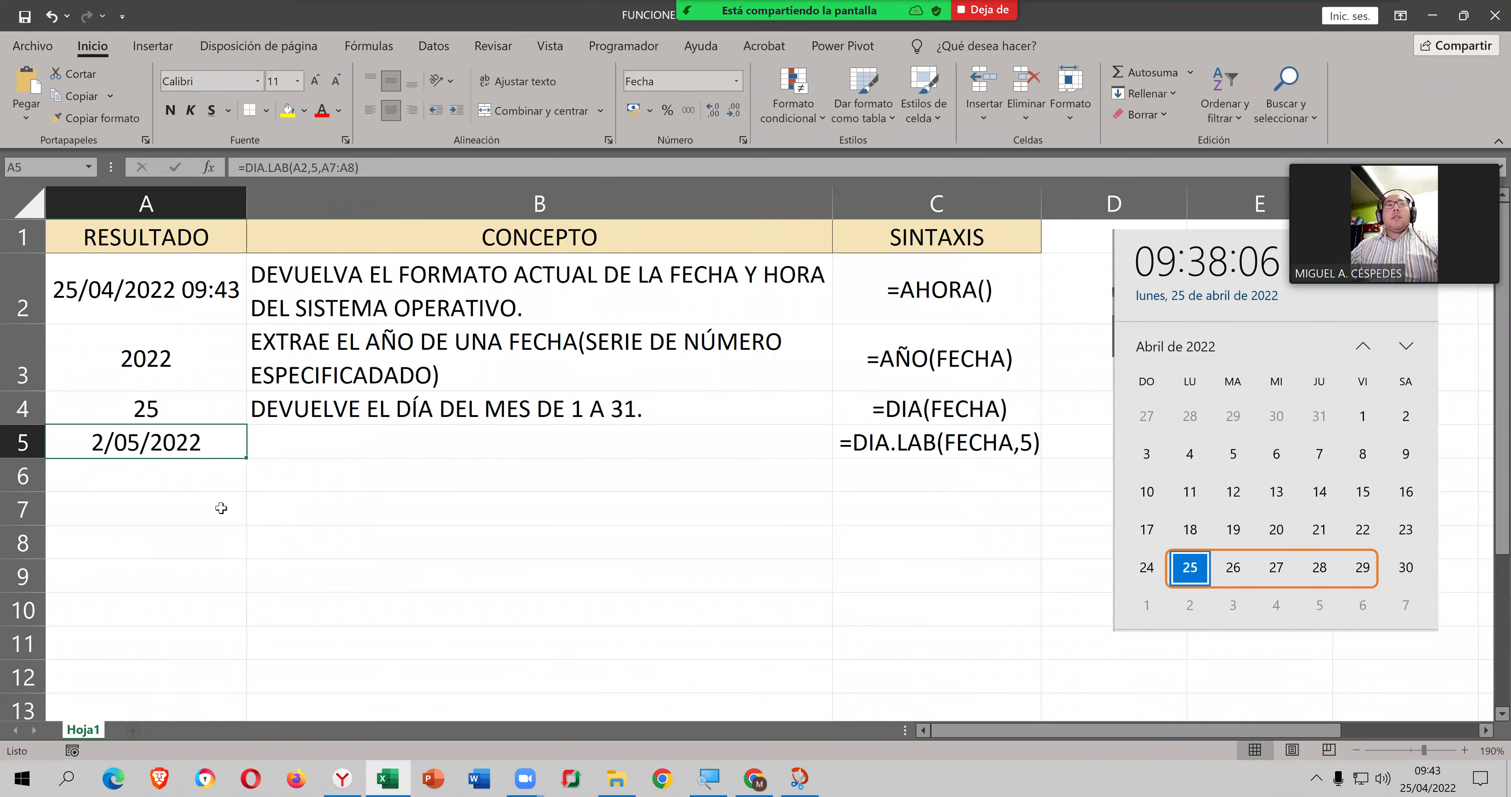
{"action": "left_click", "coordinate": [220, 508]}
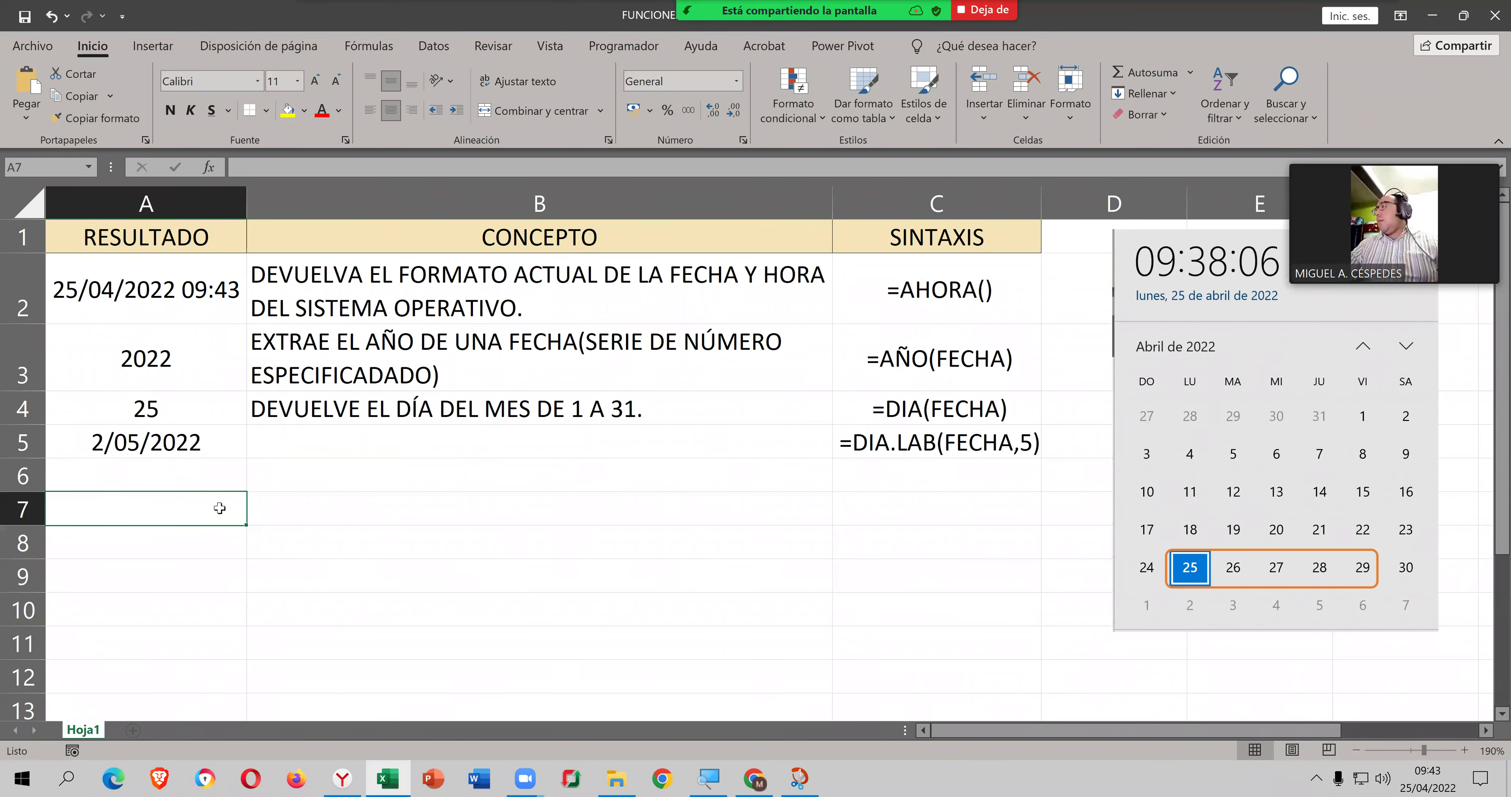
Step: Enter holiday dates 28/04/2022 in A7 and 29/04/2022 in A8
{"action": "type", "text": "28/"}
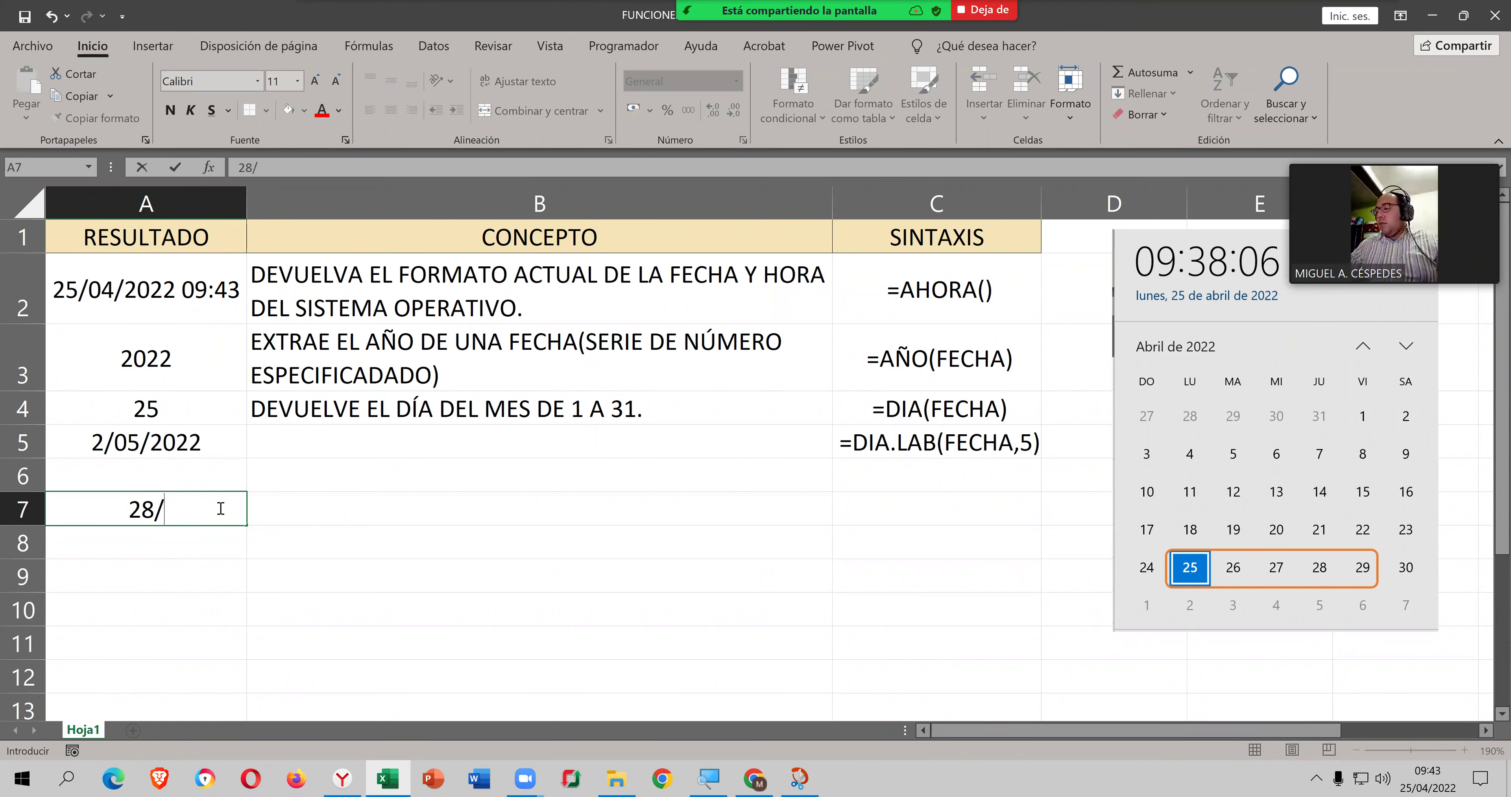
{"action": "type", "text": "4/22"}
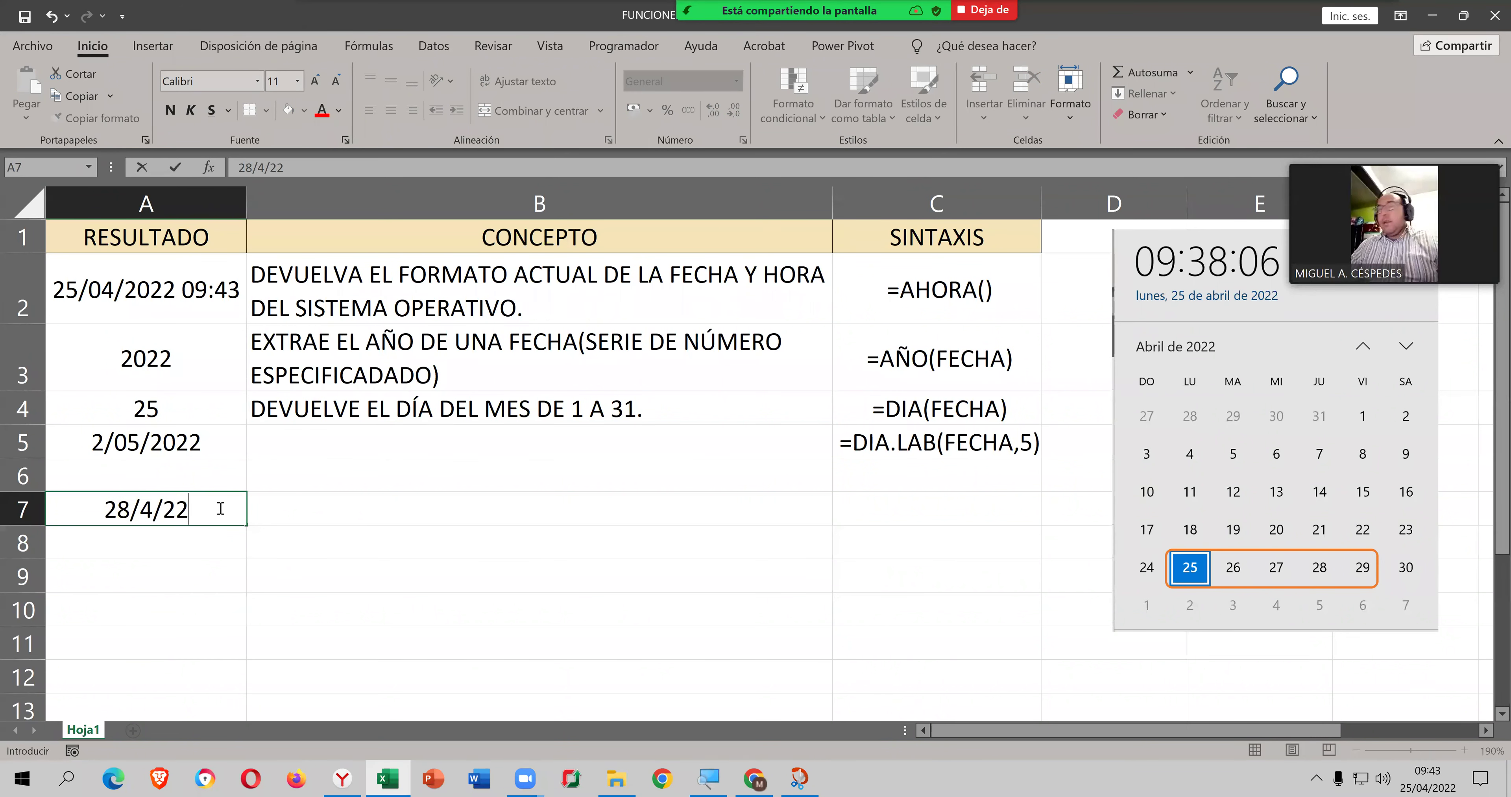
{"action": "key", "text": "Return"}
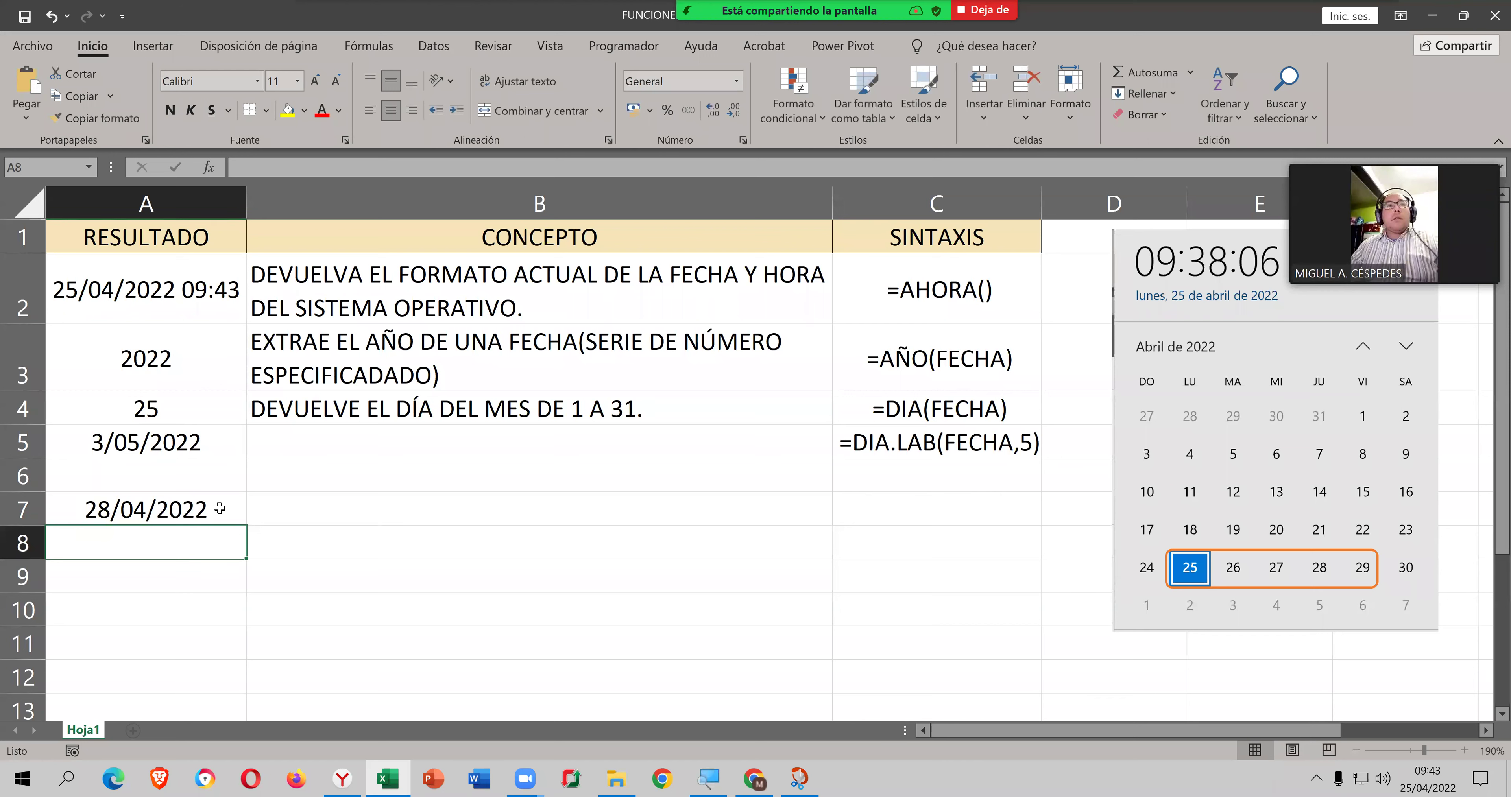
{"action": "left_click", "coordinate": [220, 508]}
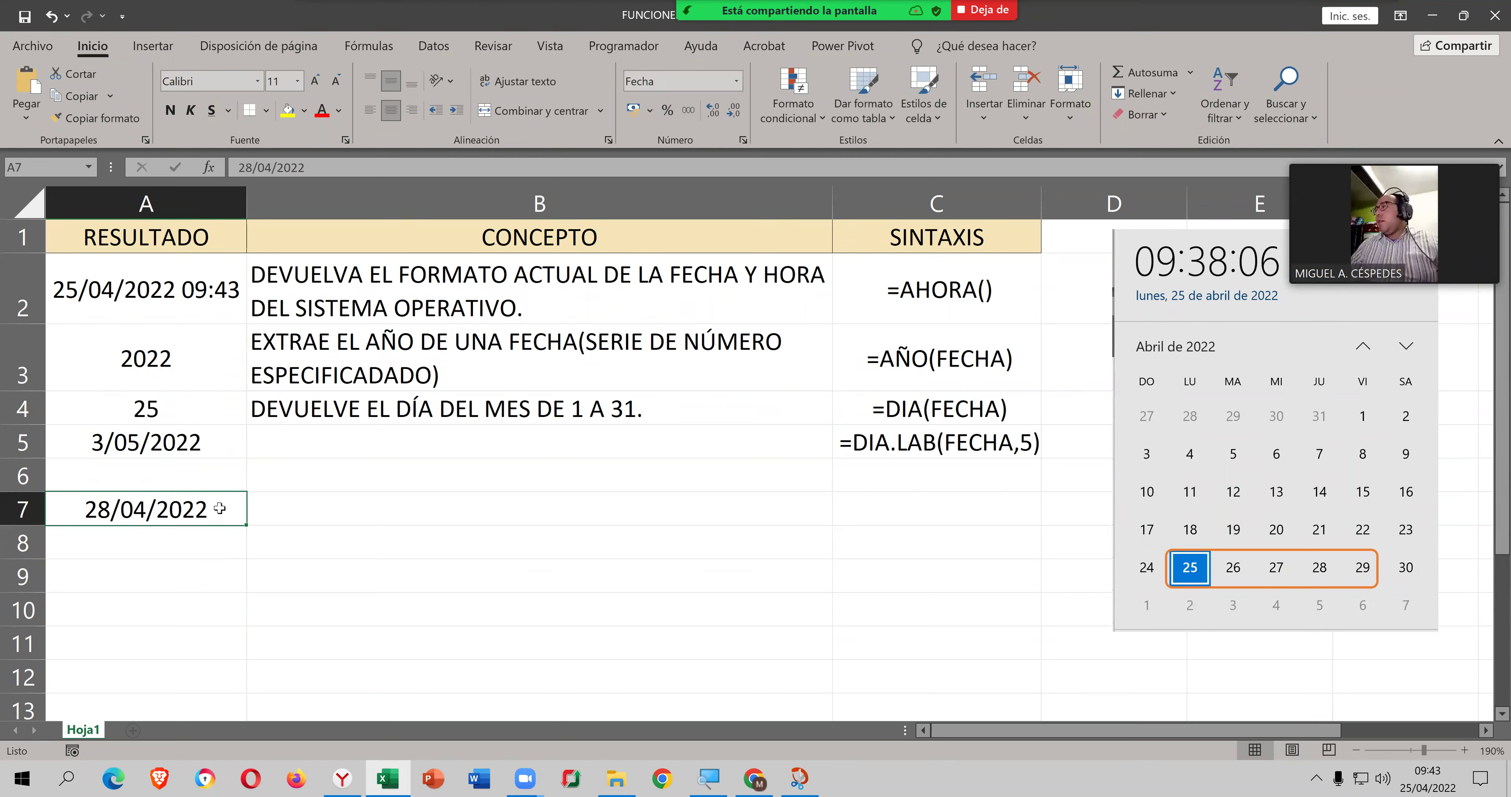
{"action": "type", "text": "27/"}
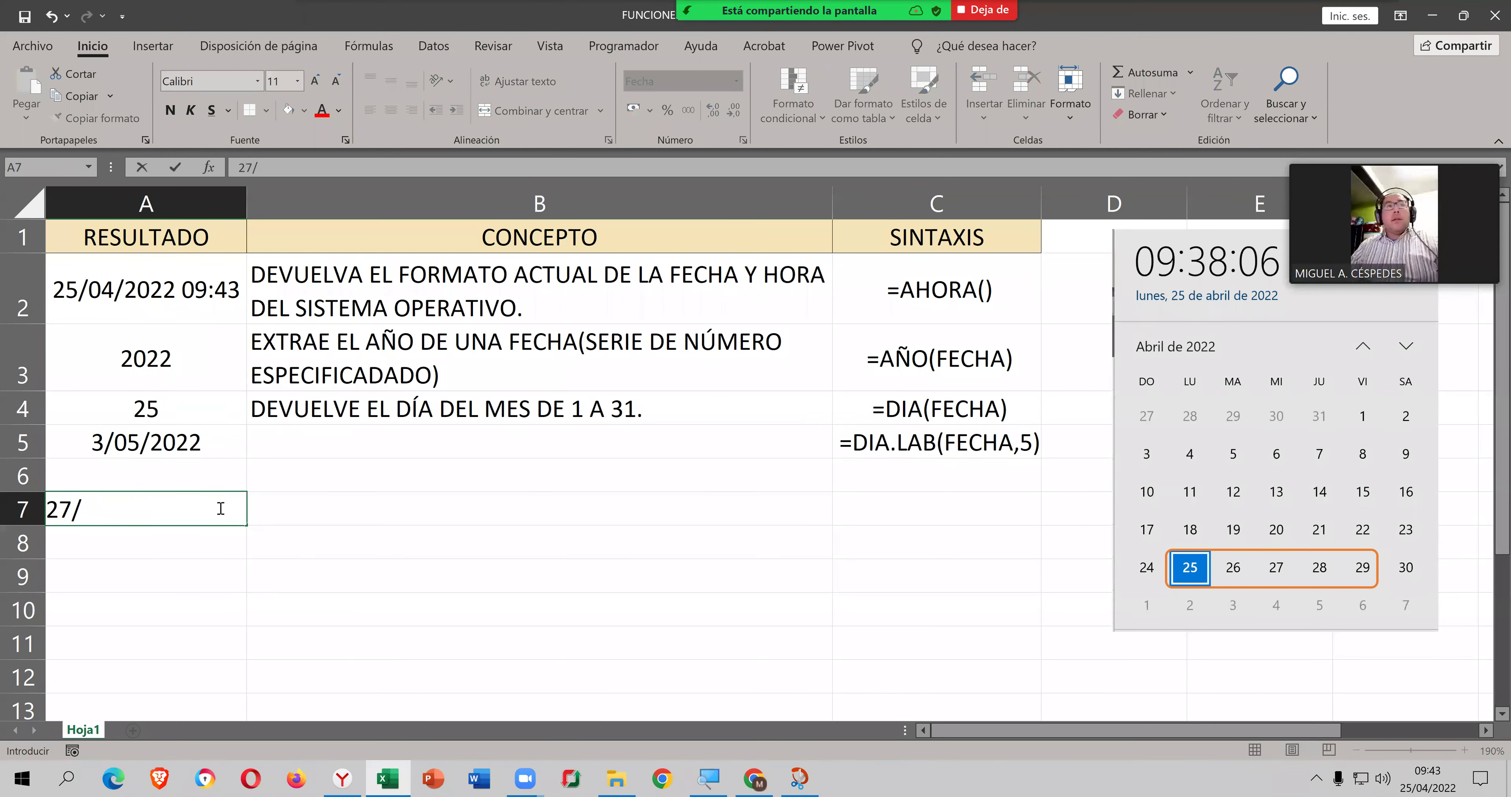
{"action": "key", "text": "Escape"}
{"action": "key", "text": "Return"}
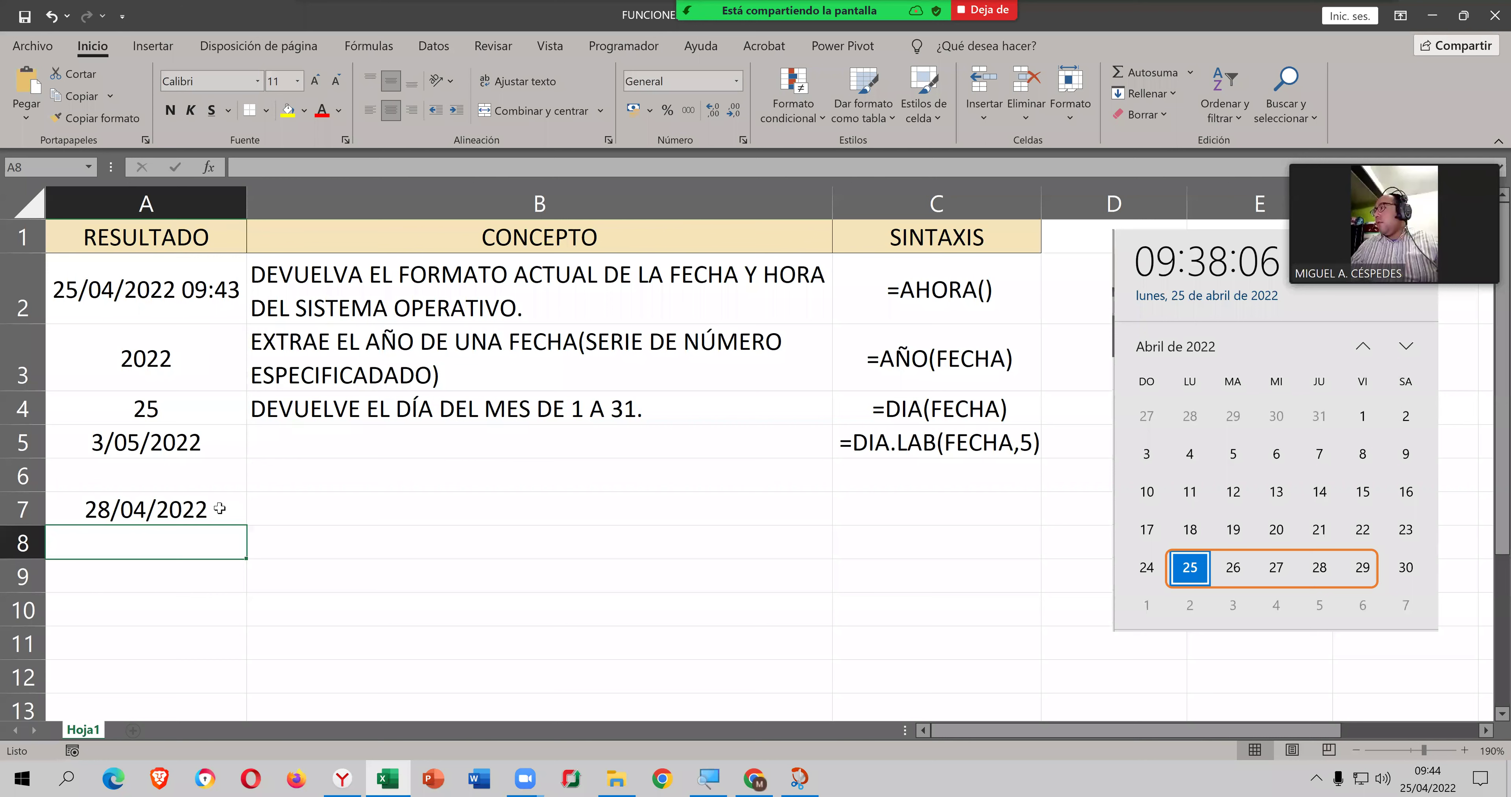
{"action": "type", "text": "29/04/202"}
{"action": "key", "text": "Return"}
Step: Return to A5 and open its =DIA.LAB(A2,5,A7:A8) formula for editing
{"action": "key", "text": "Right"}
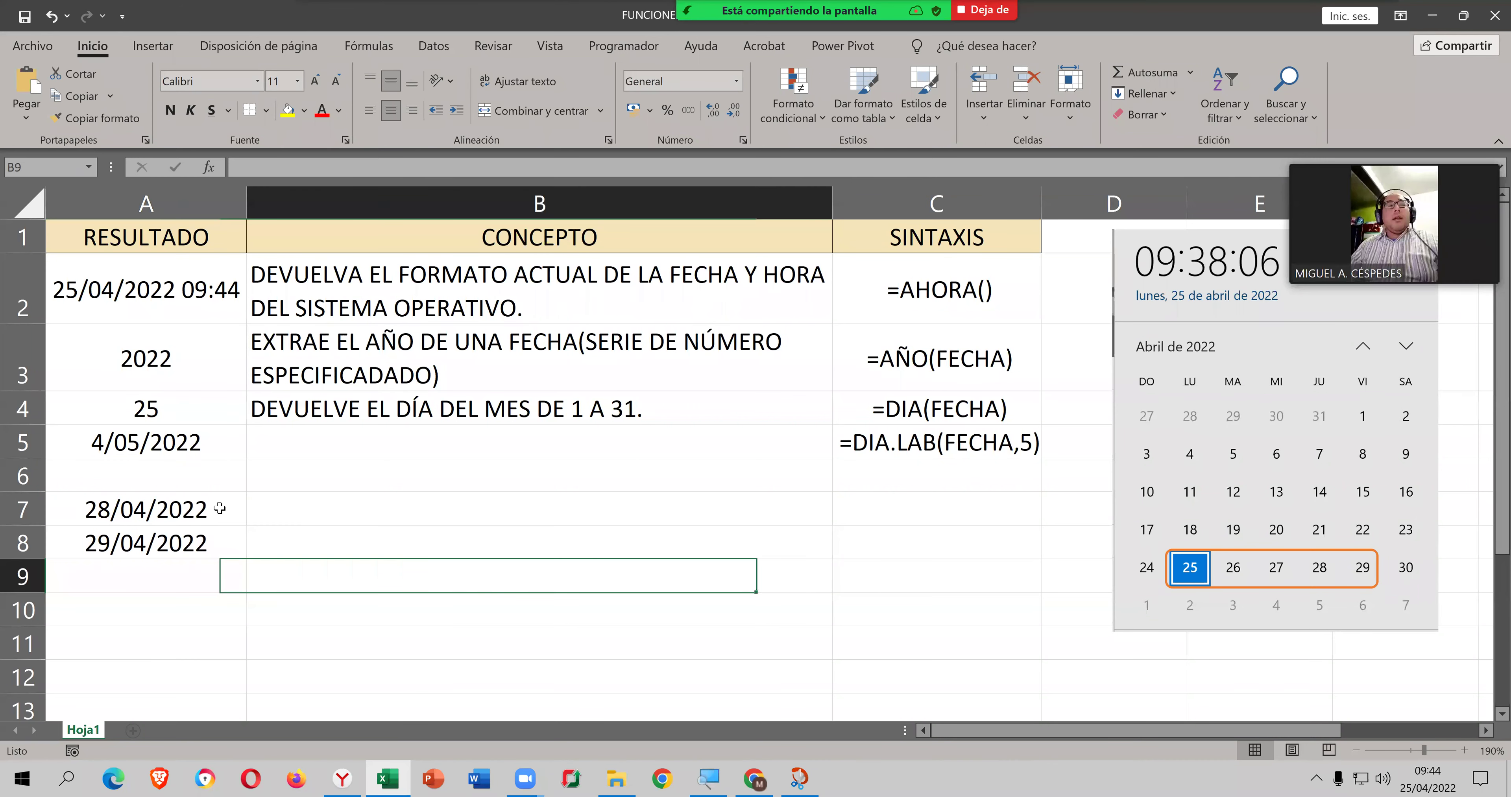
{"action": "key", "text": "Up"}
{"action": "key", "text": "Up"}
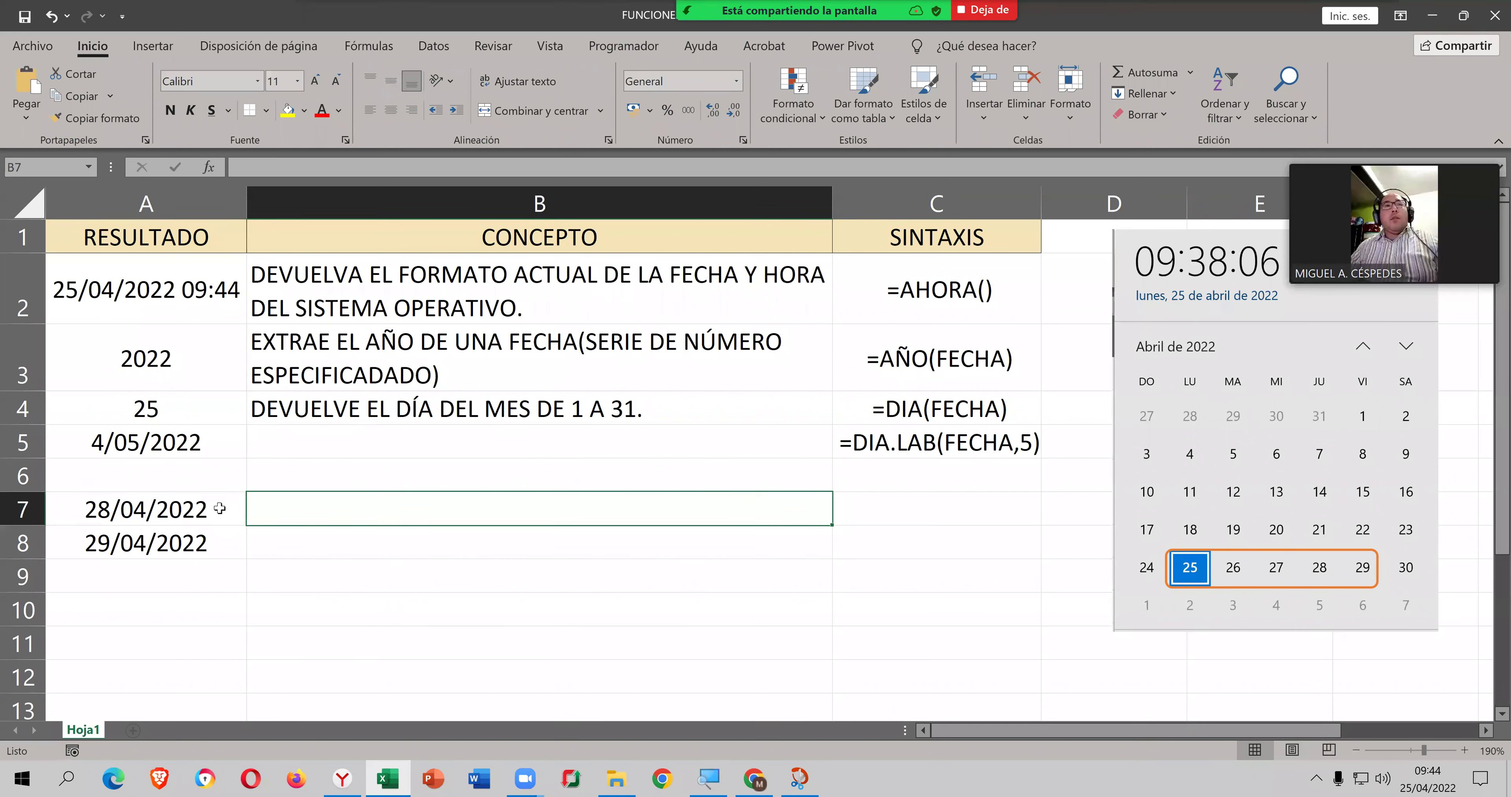
{"action": "key", "text": "Left"}
{"action": "key", "text": "Up"}
{"action": "key", "text": "Up"}
{"action": "key", "text": "F2"}
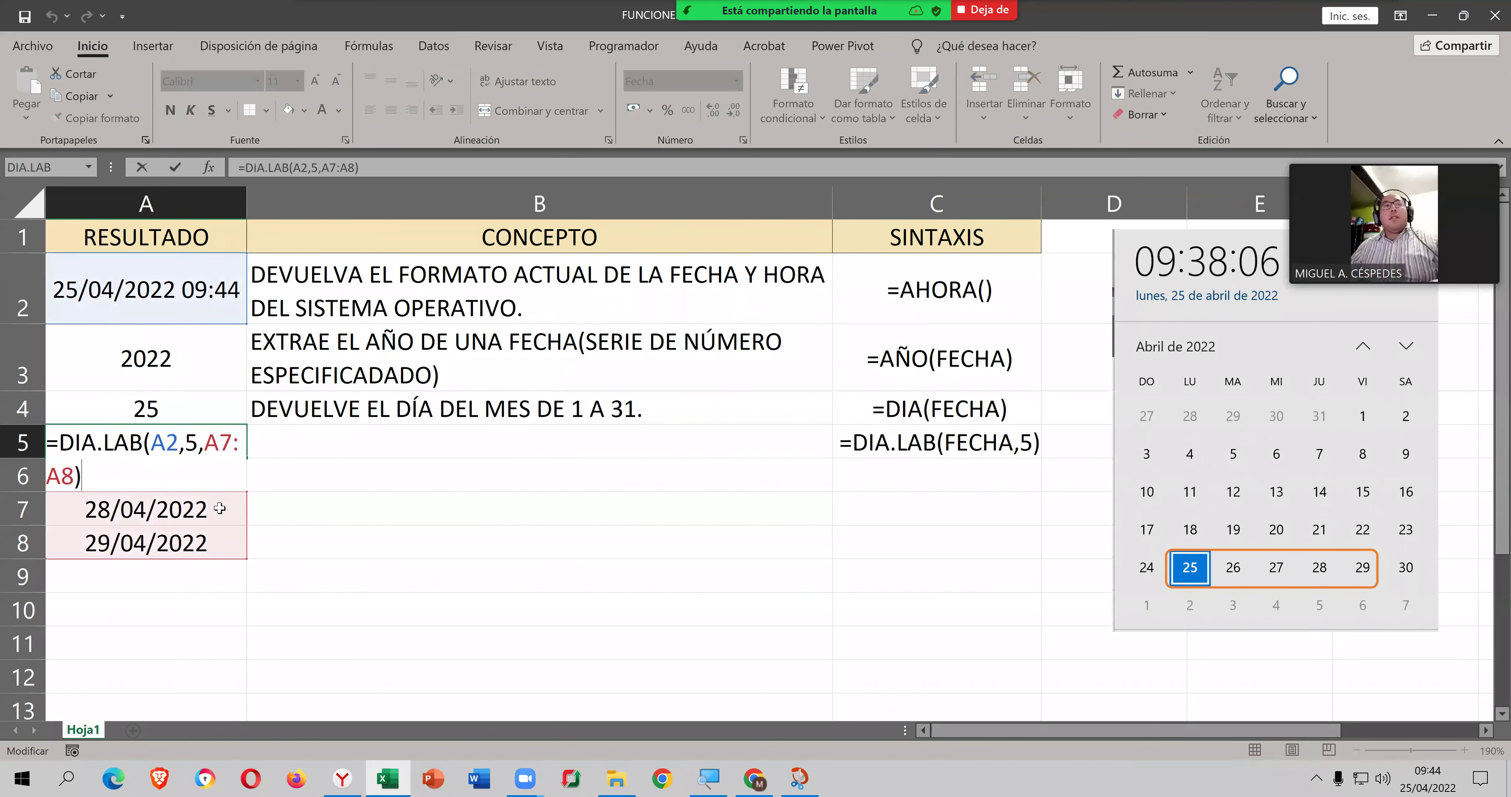
Step: Review DIA.LAB's arguments and confirm, keeping A5's result of 4/05/2022
{"action": "key", "text": "shift+F3"}
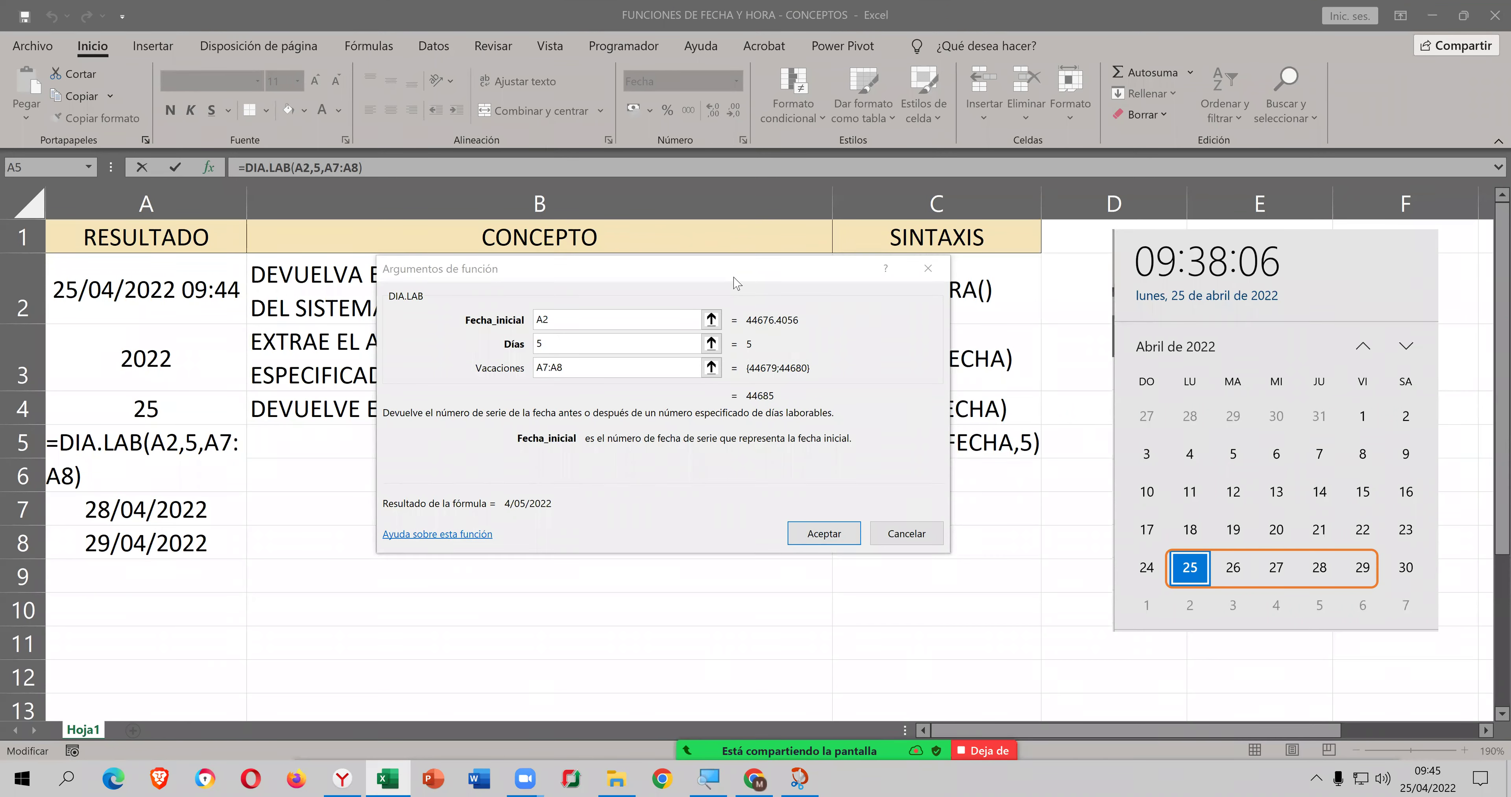
{"action": "left_click_drag", "start_coordinate": [737, 283], "coordinate": [613, 284]}
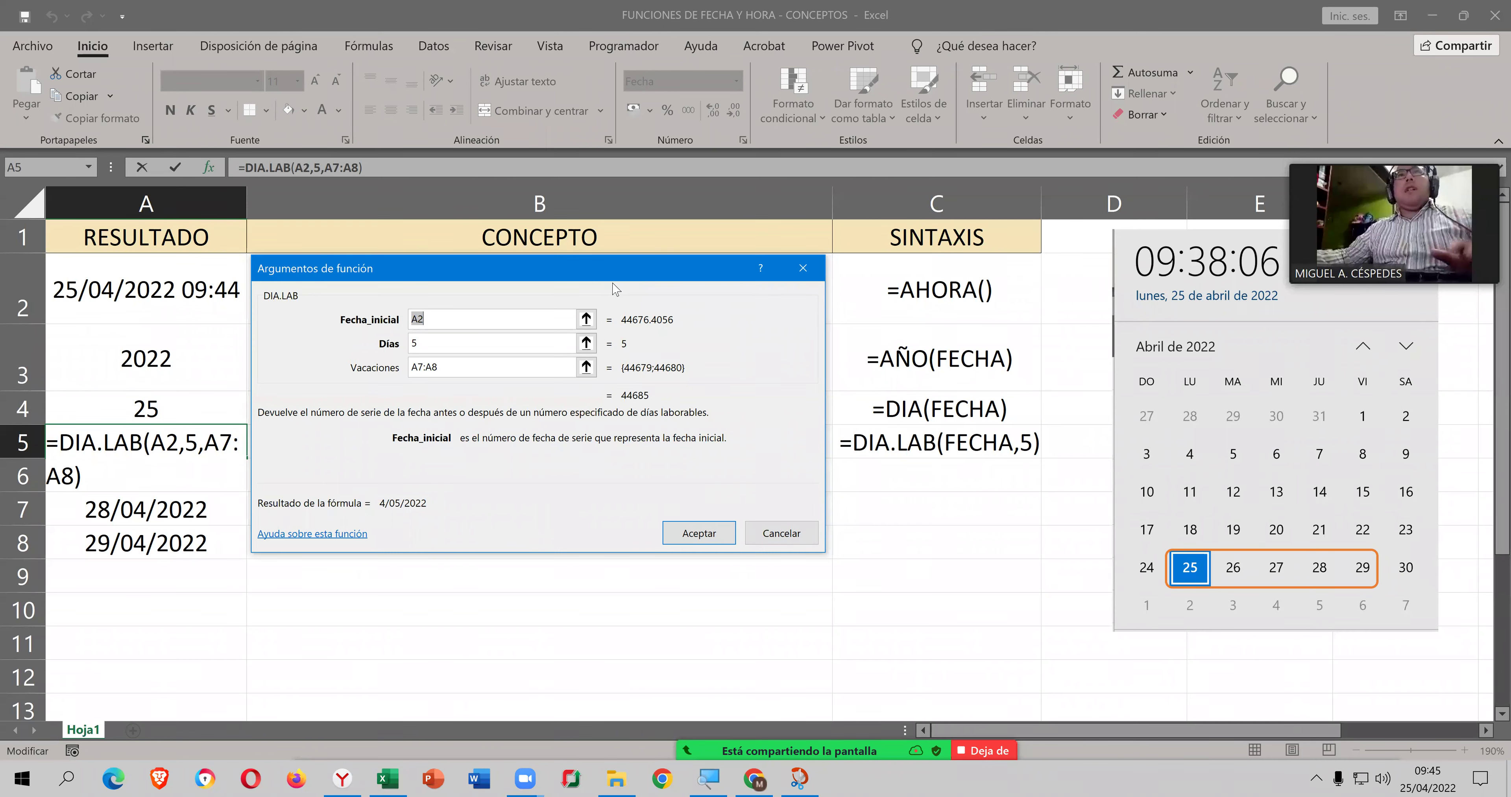
{"action": "key", "text": "Return"}
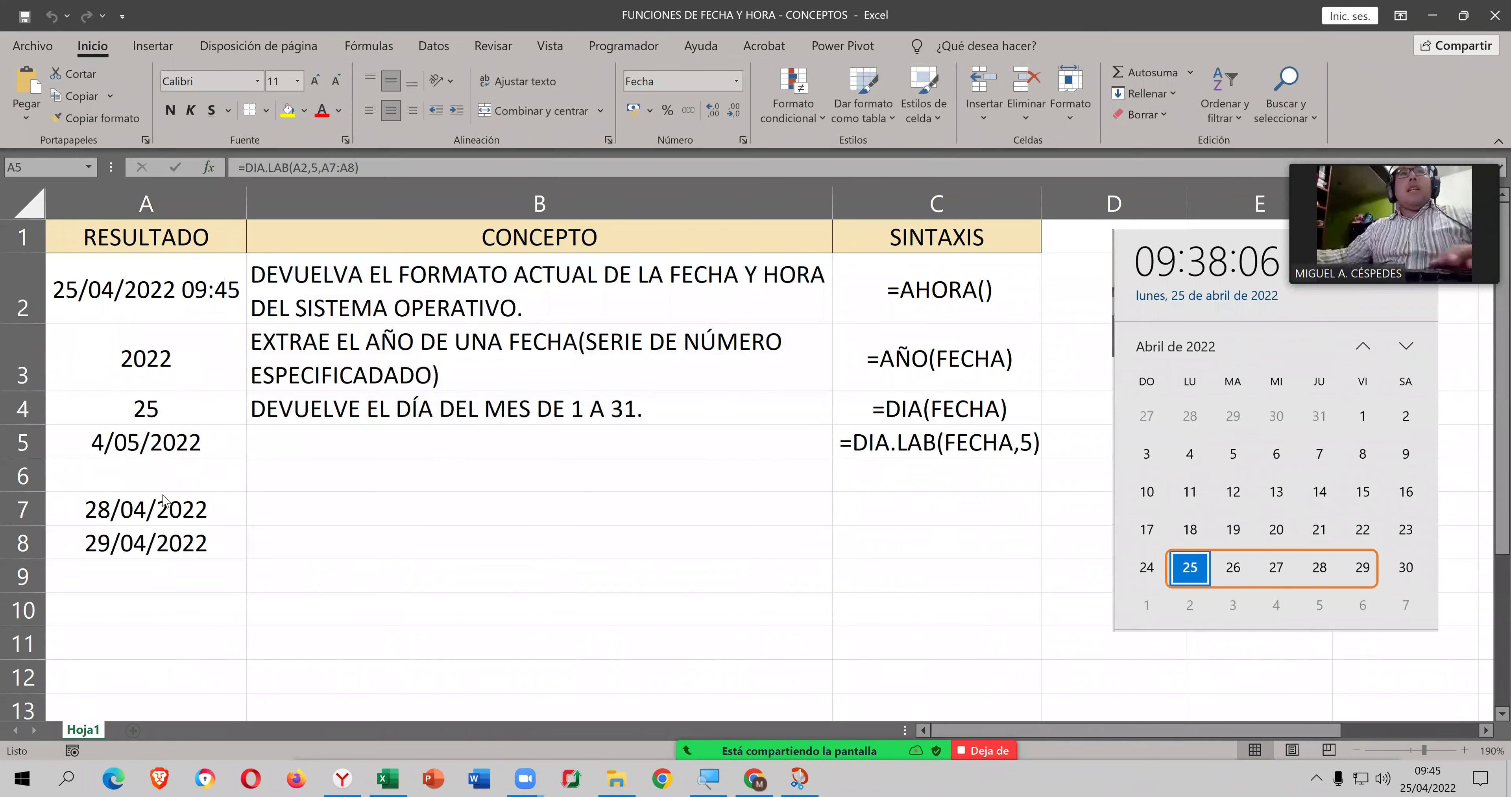
Step: Add a new sheet Hoja2 and copy the calendar picture from Hoja1
{"action": "left_click", "coordinate": [133, 730]}
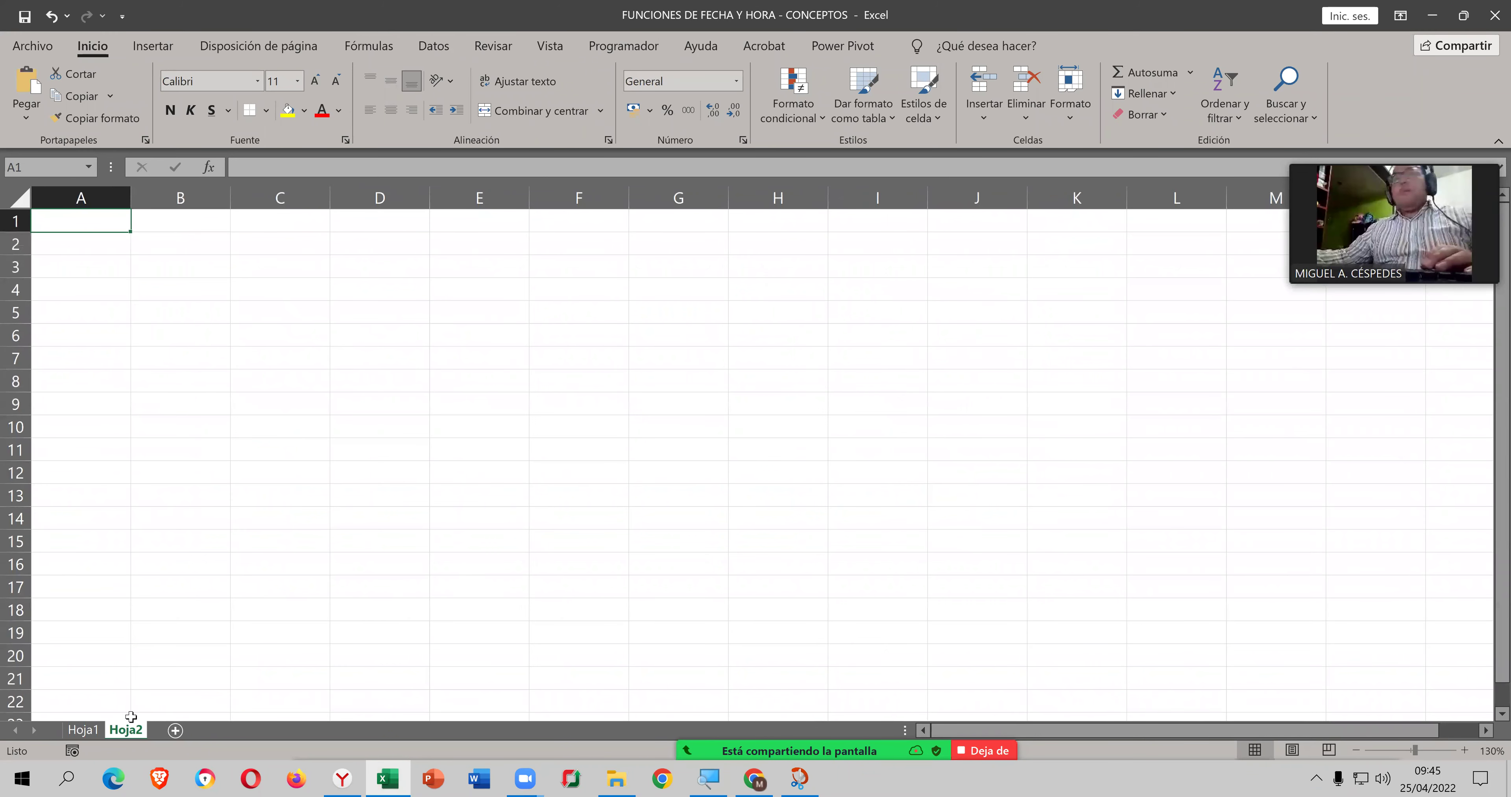
{"action": "left_click", "coordinate": [85, 732]}
{"action": "left_click", "coordinate": [1244, 439]}
{"action": "right_click", "coordinate": [1244, 439]}
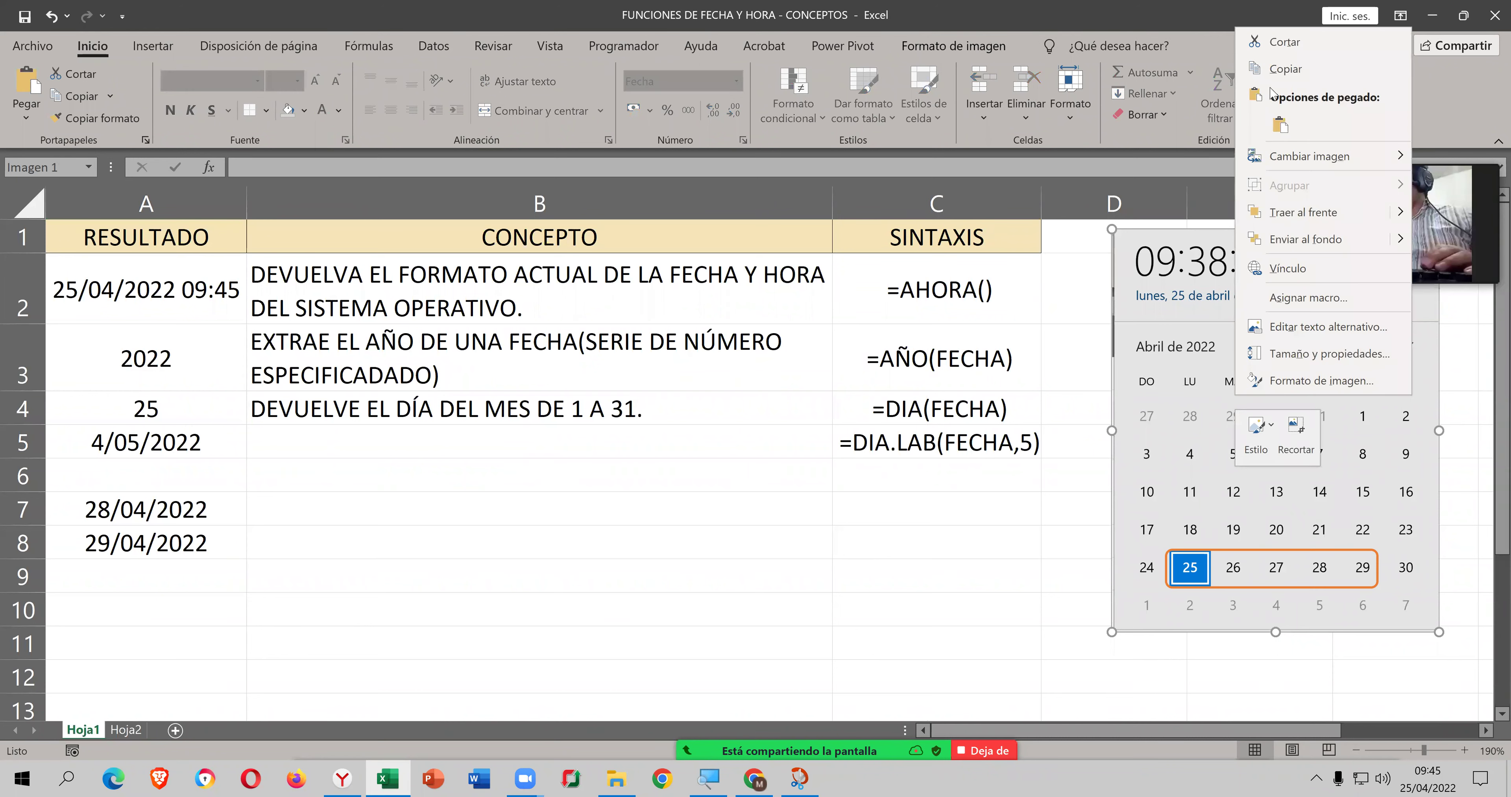
{"action": "key", "text": "Escape"}
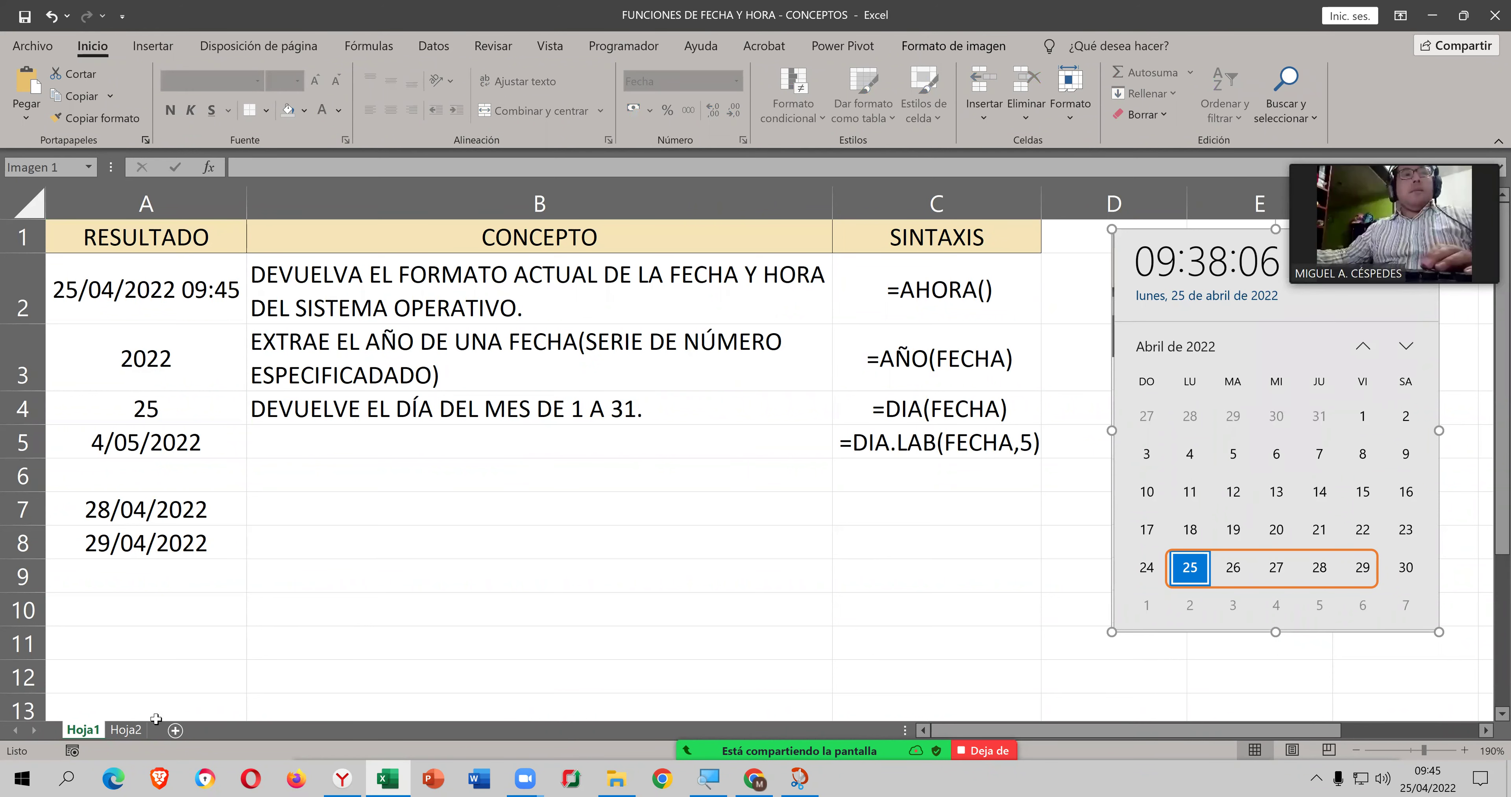
Step: Paste the calendar picture near cell G2 on Hoja2
{"action": "left_click", "coordinate": [125, 730]}
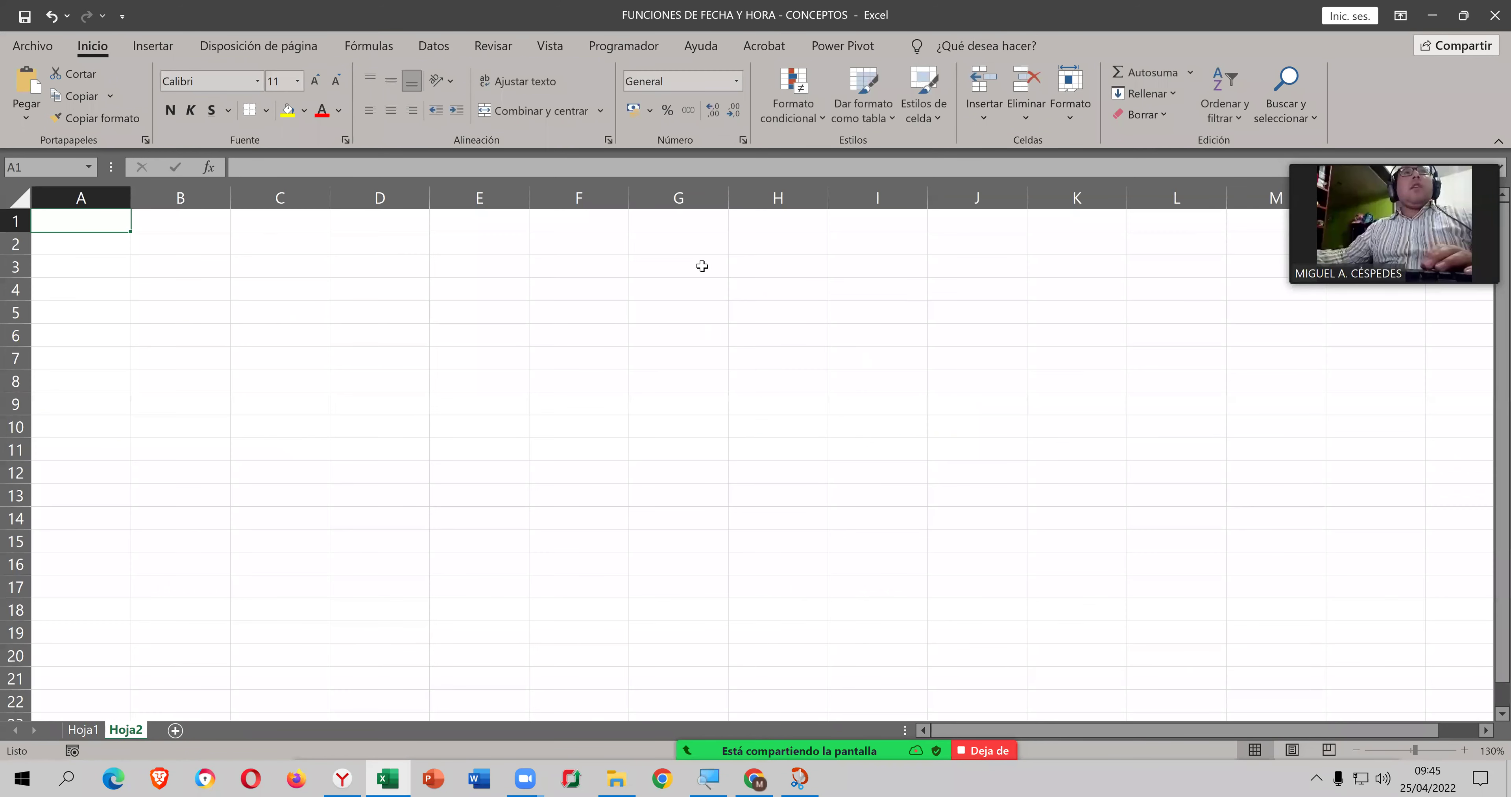
{"action": "left_click", "coordinate": [709, 245]}
{"action": "key", "text": "ctrl+v"}
{"action": "left_click_drag", "start_coordinate": [714, 279], "coordinate": [698, 276]}
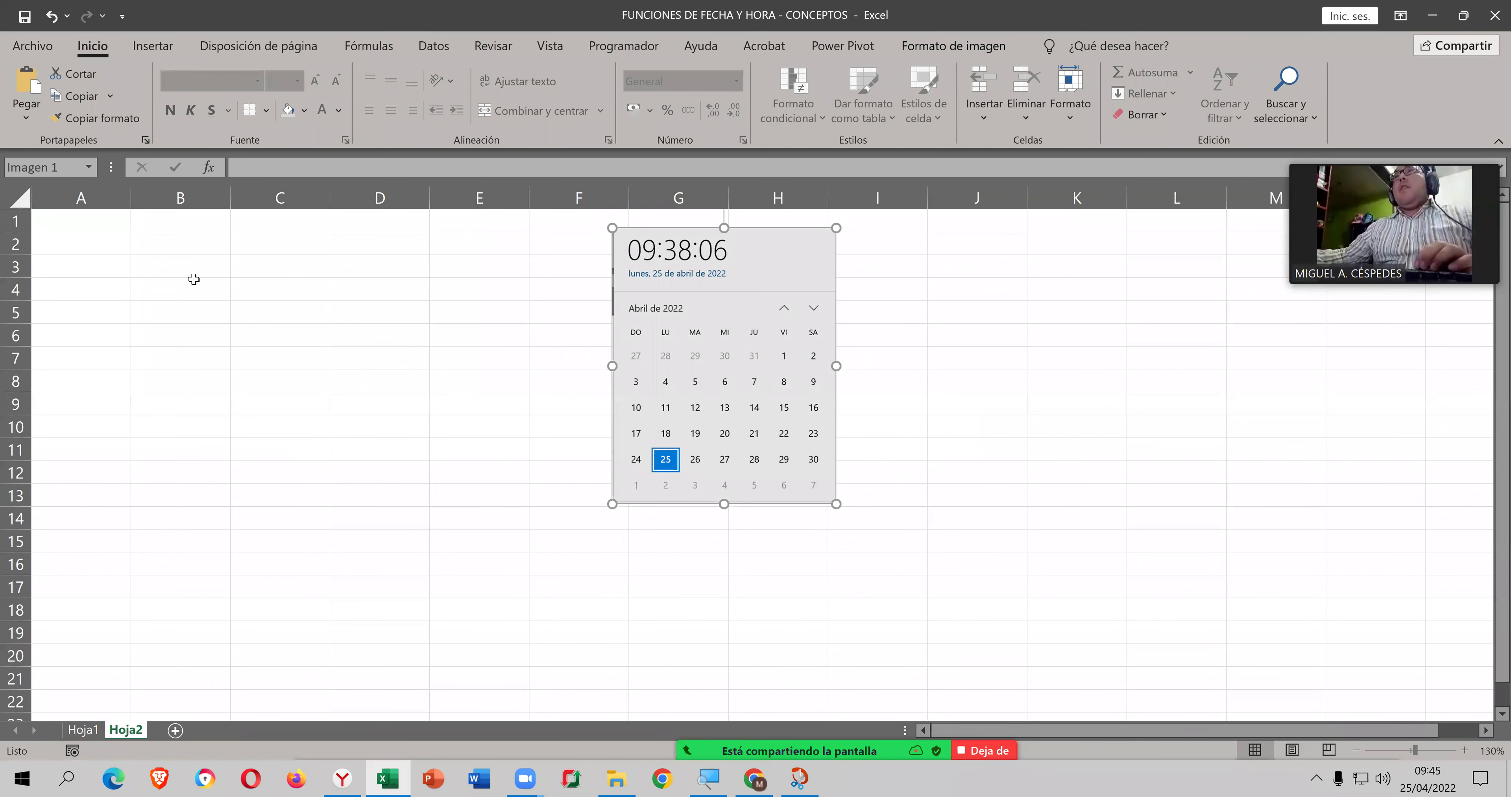
{"action": "left_click", "coordinate": [92, 228]}
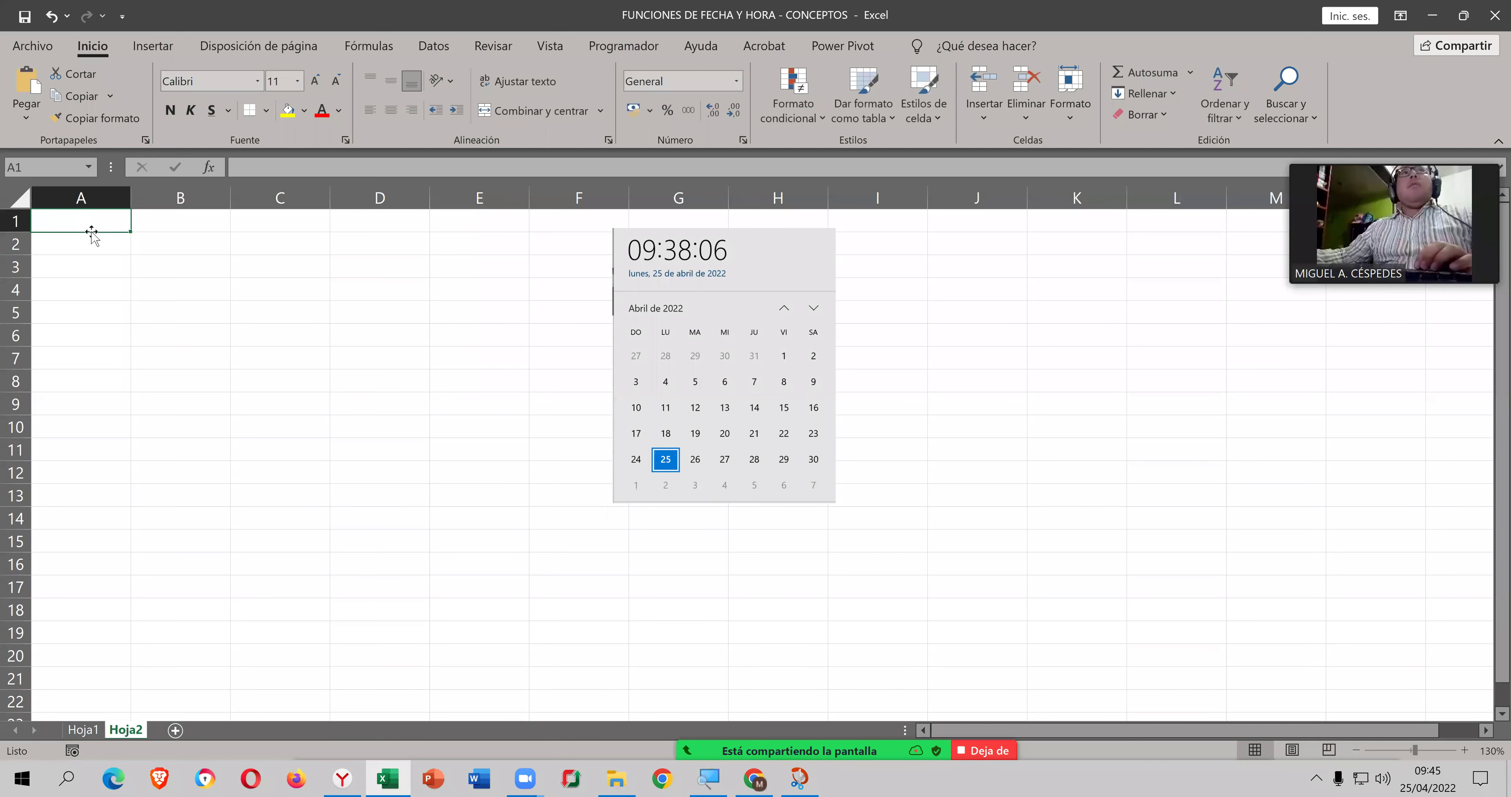
Step: Enter INICIO with 4/04/2022 in row 1 and FINALIZA with 29/04/2022 in row 2
{"action": "type", "text": "INICIO"}
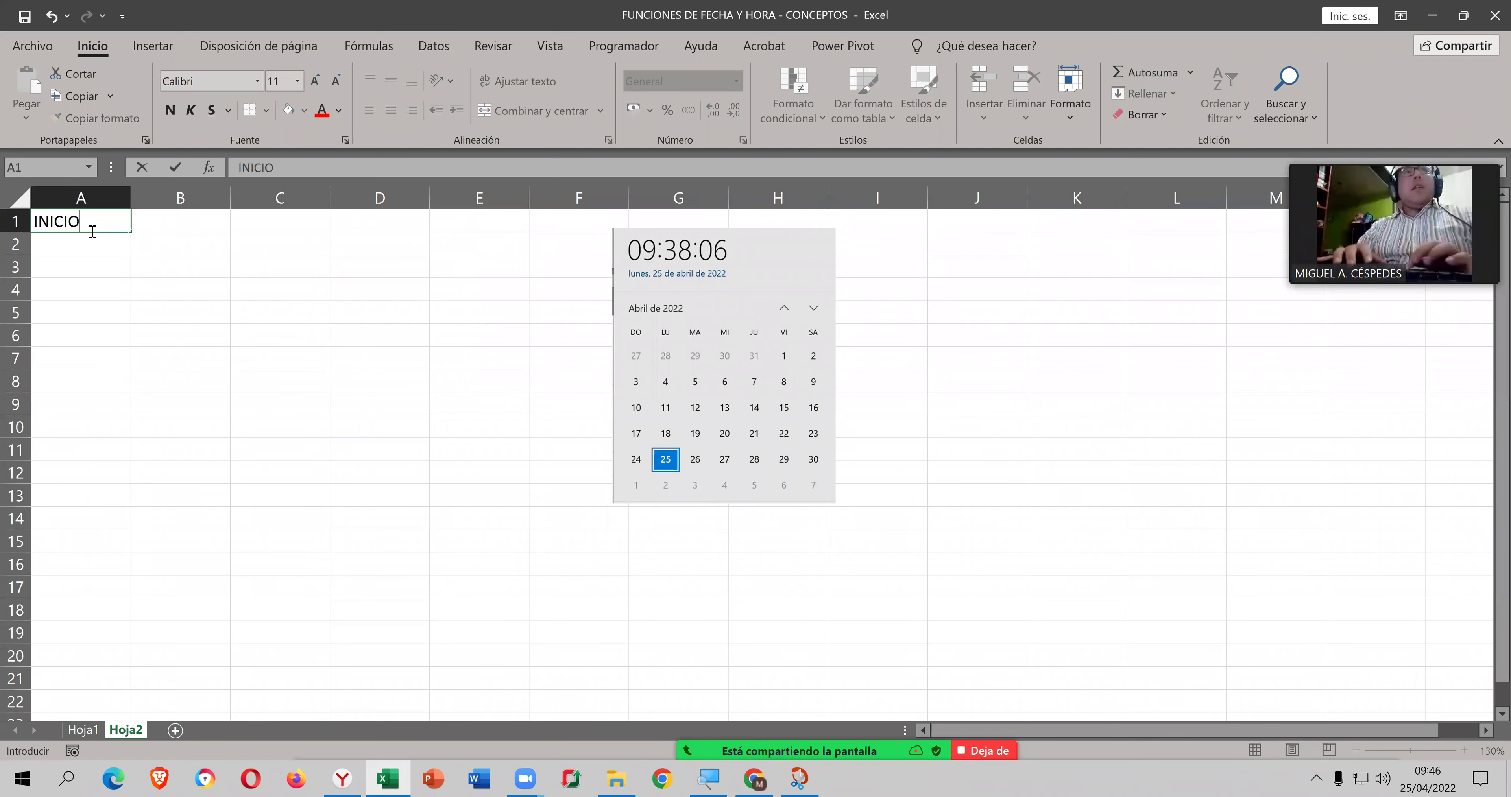
{"action": "key", "text": "Tab"}
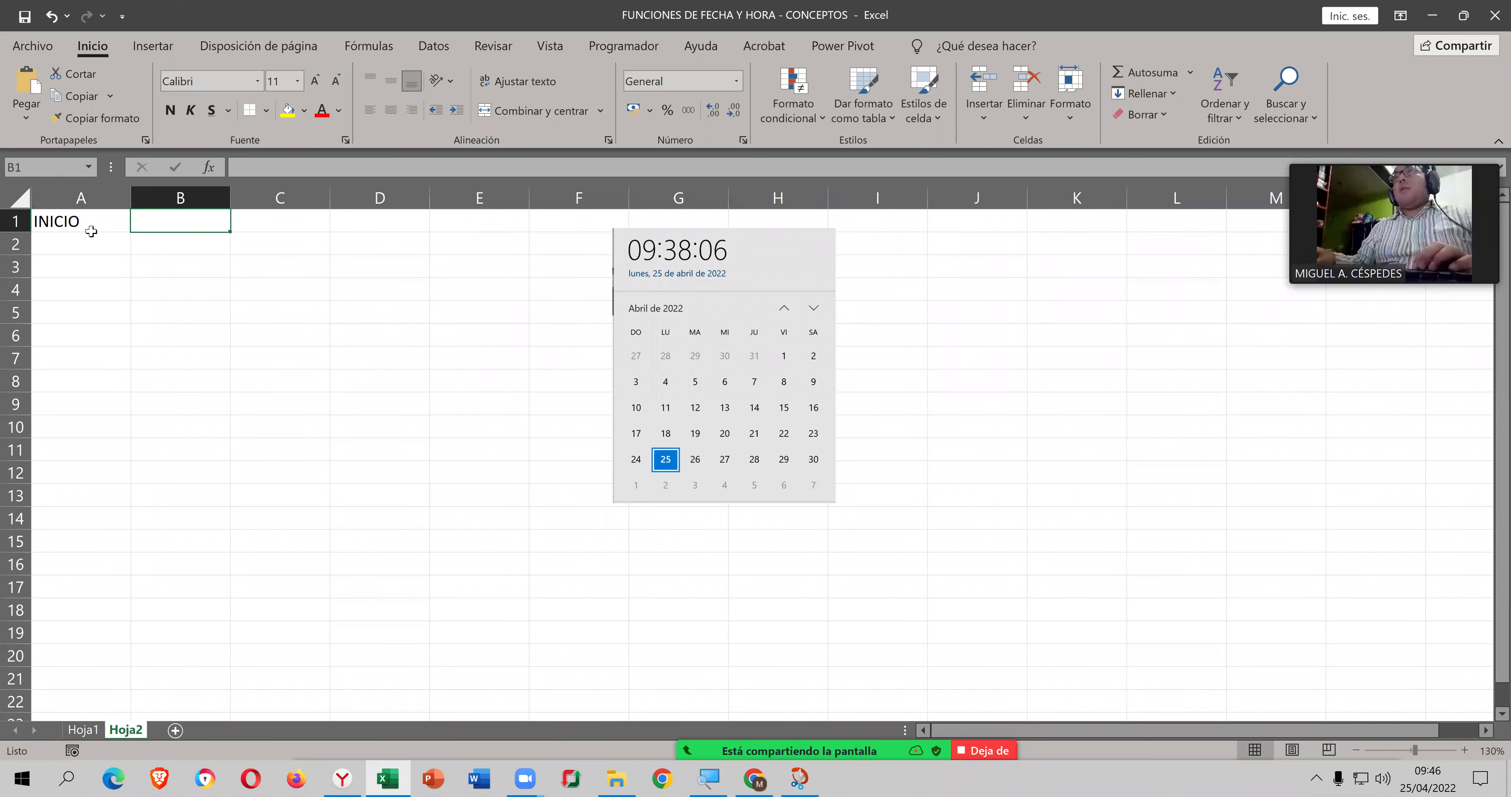
{"action": "type", "text": "4/"}
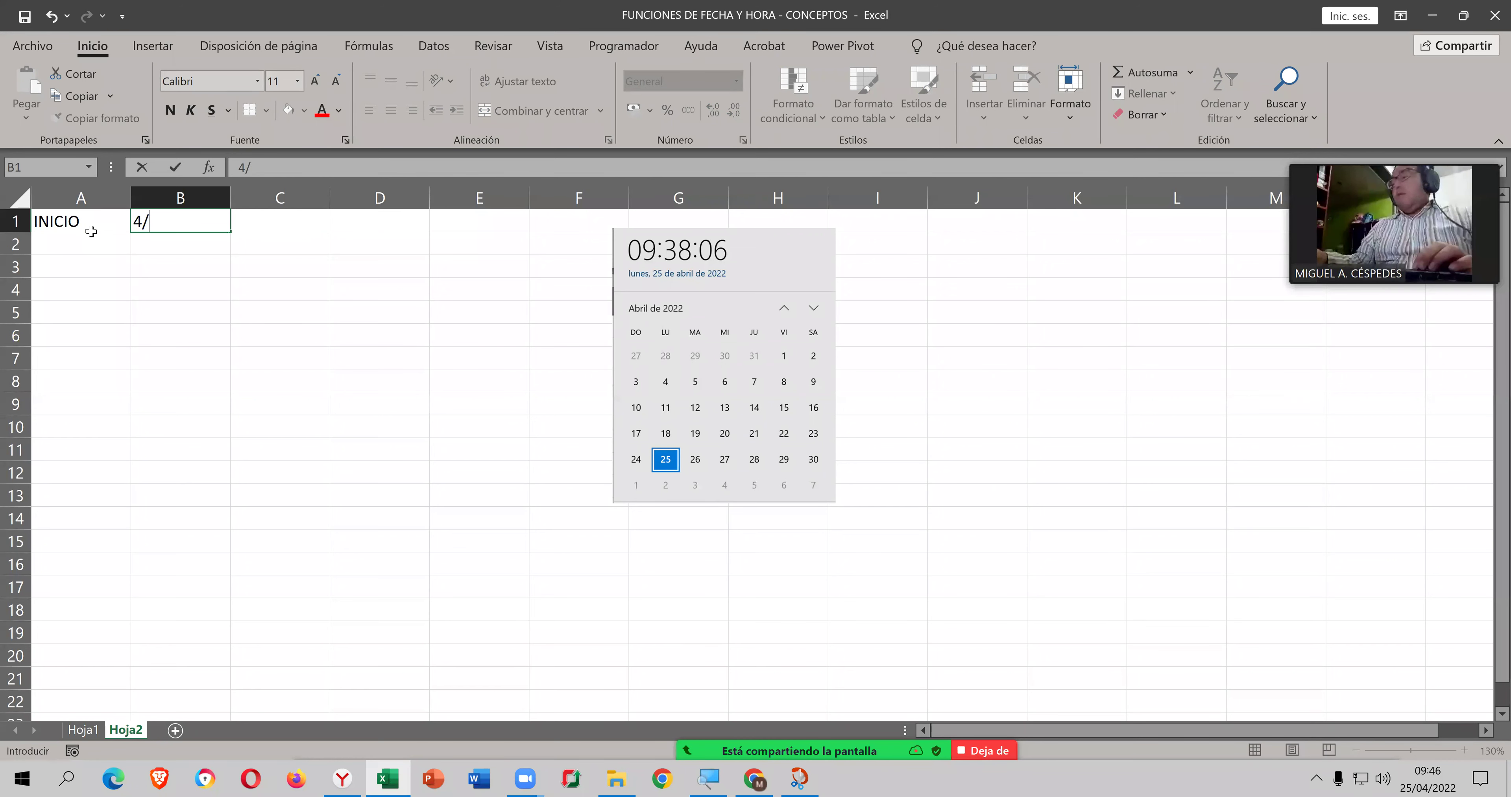
{"action": "type", "text": "04/202"}
{"action": "key", "text": "Return"}
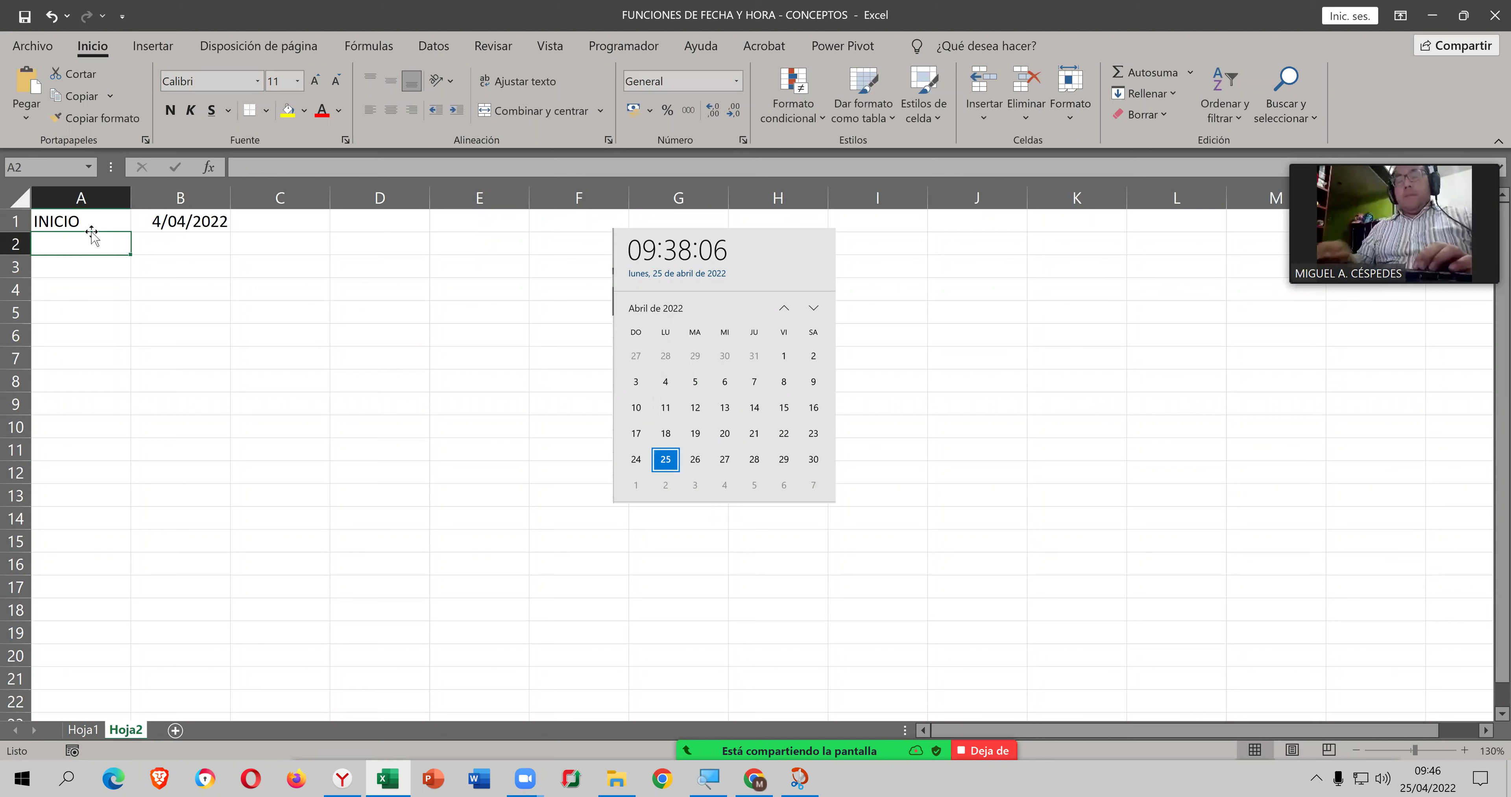
{"action": "type", "text": "FINALIZA"}
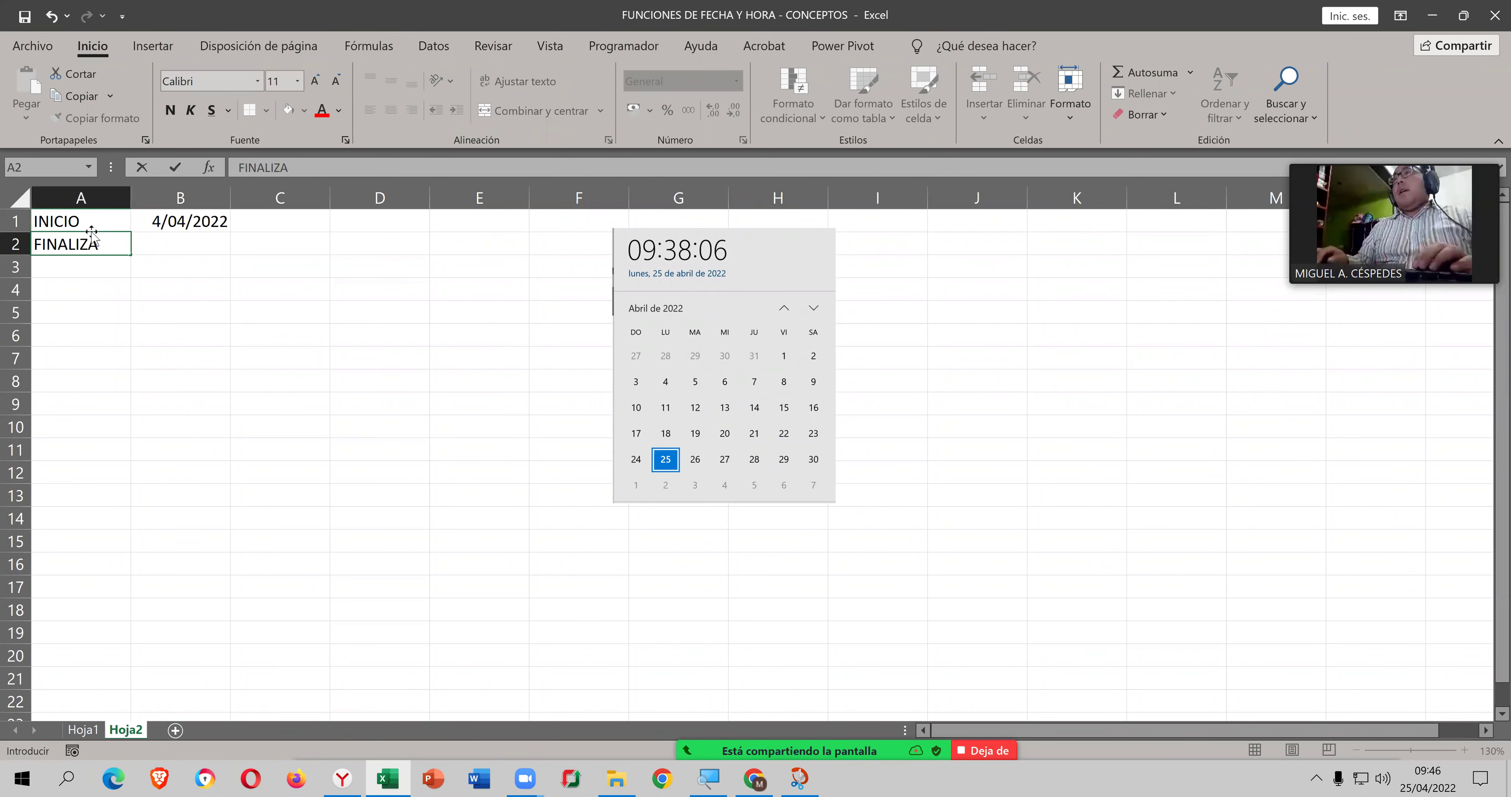
{"action": "key", "text": "Tab"}
{"action": "type", "text": "29/0"}
{"action": "type", "text": "4/"}
{"action": "type", "text": "2"}
{"action": "type", "text": "022"}
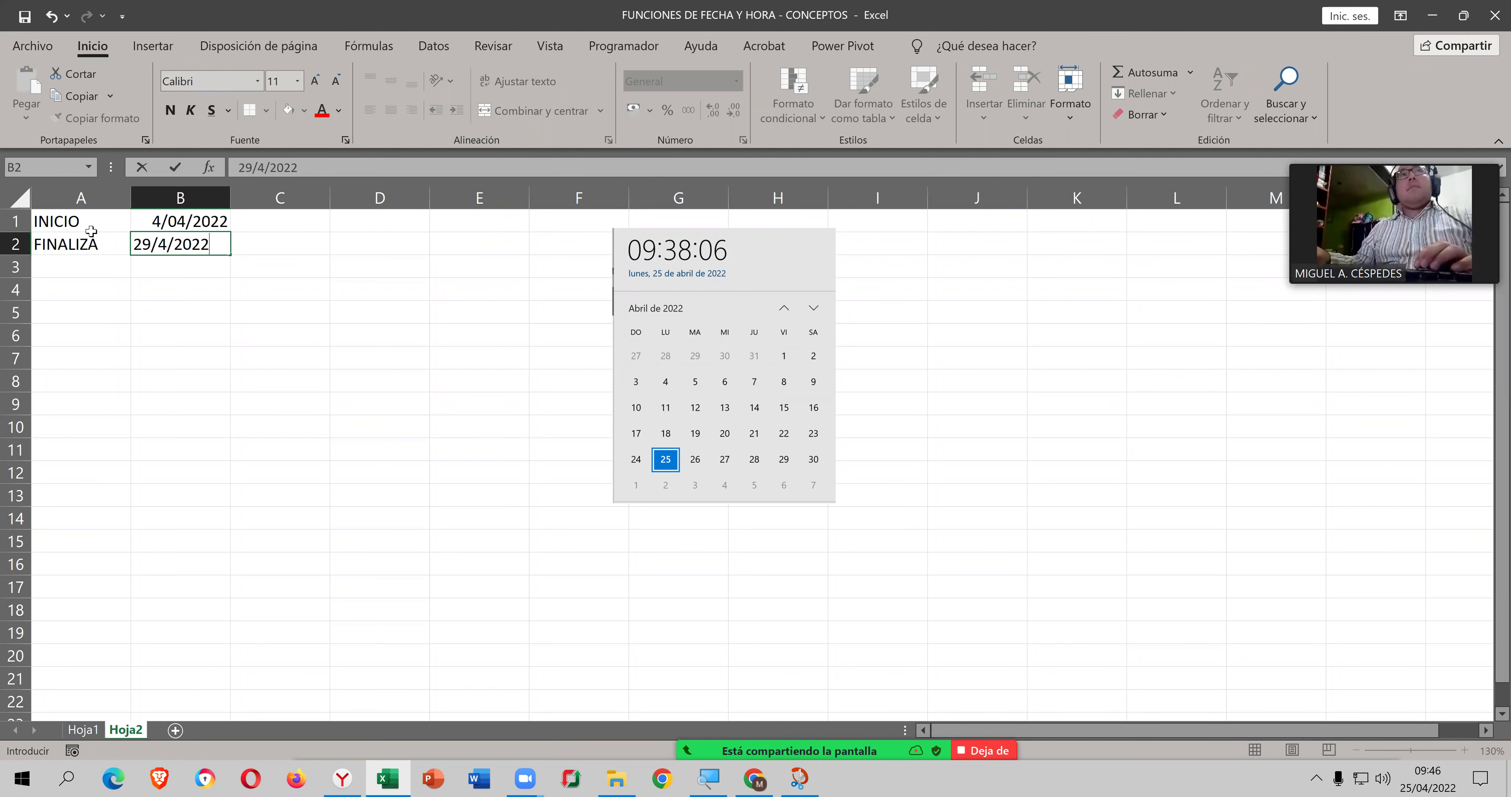
{"action": "key", "text": "Return"}
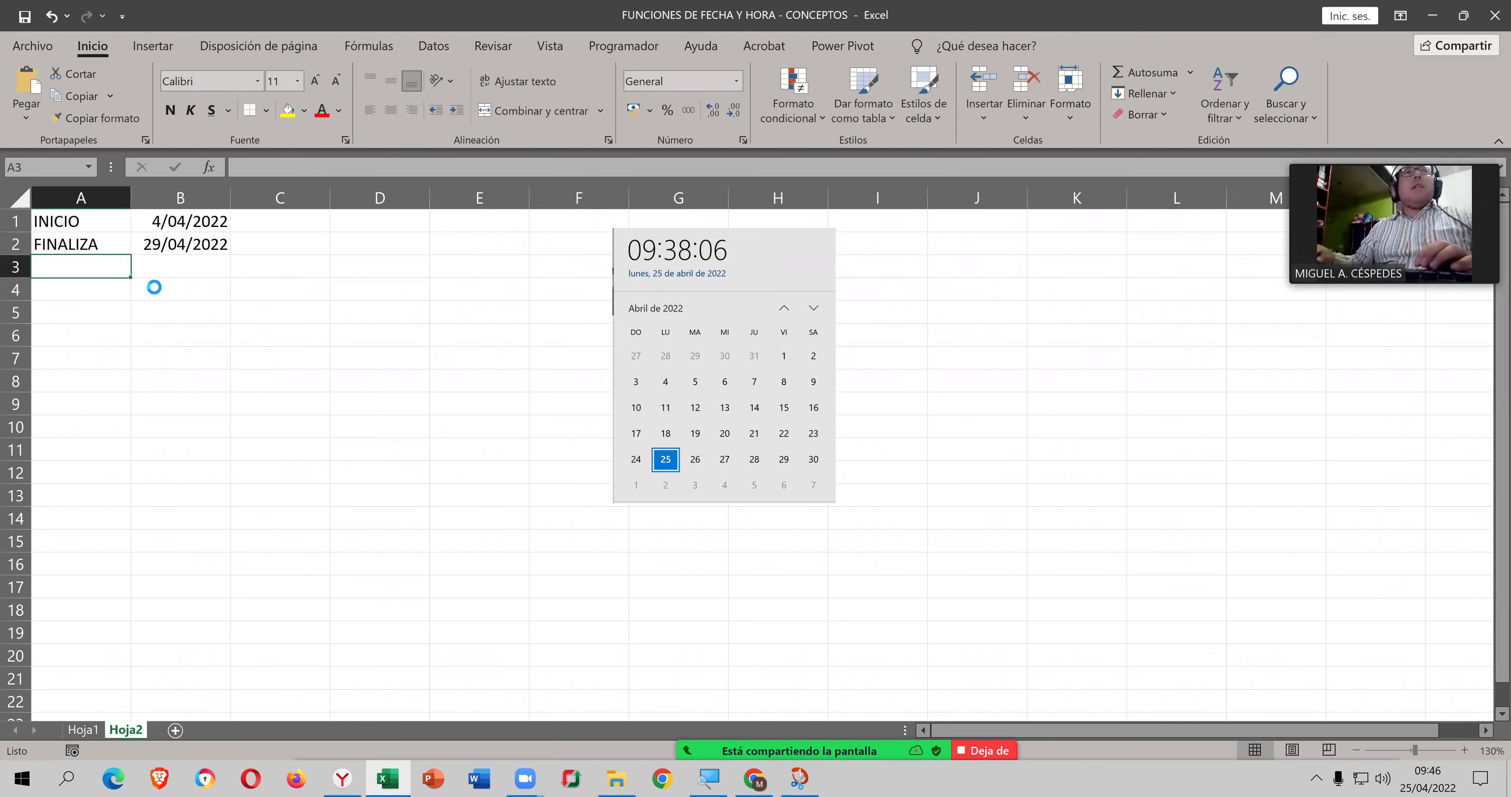
Step: Enter =DIA.LAB(B1,20) in A4 to count 20 workdays from INICIO
{"action": "scroll", "coordinate": [659, 311], "scroll_direction": "up", "scroll_amount": 6, "text": "ctrl"}
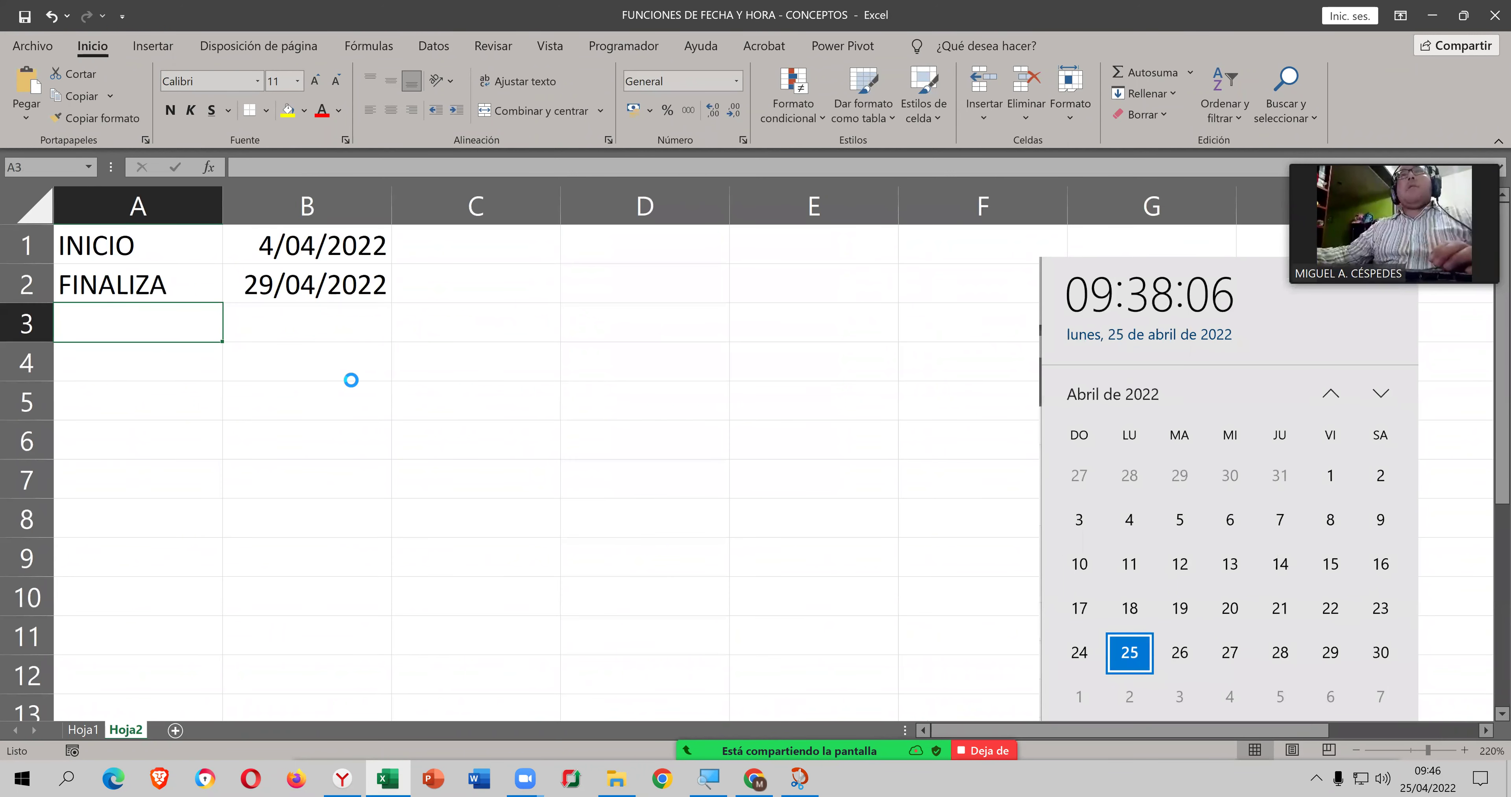
{"action": "scroll", "coordinate": [347, 397], "scroll_direction": "up", "scroll_amount": 3, "text": "ctrl"}
{"action": "scroll", "coordinate": [283, 427], "scroll_direction": "up", "scroll_amount": 2, "text": "ctrl"}
{"action": "left_click", "coordinate": [270, 427]}
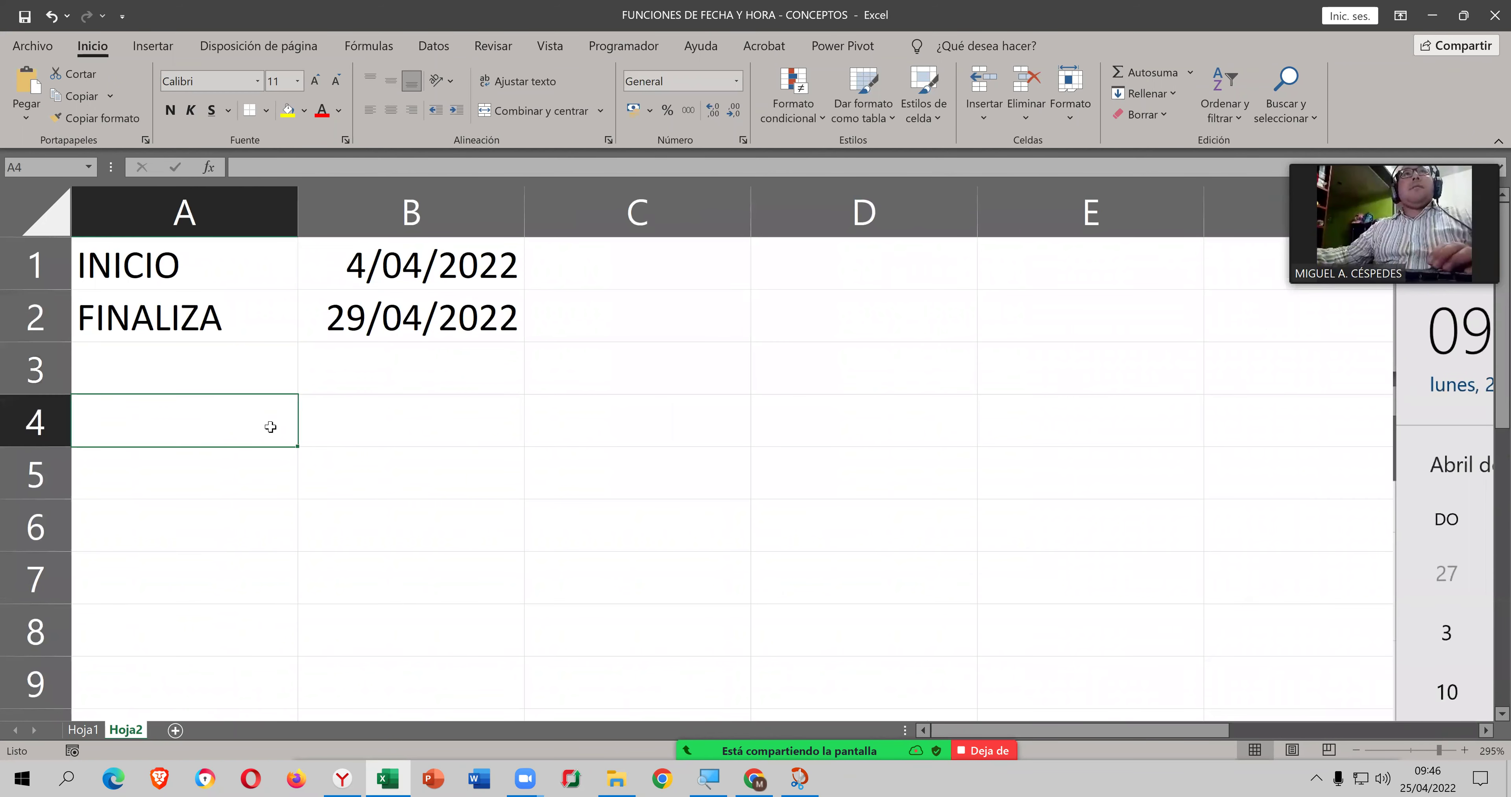
{"action": "type", "text": "=DIA"}
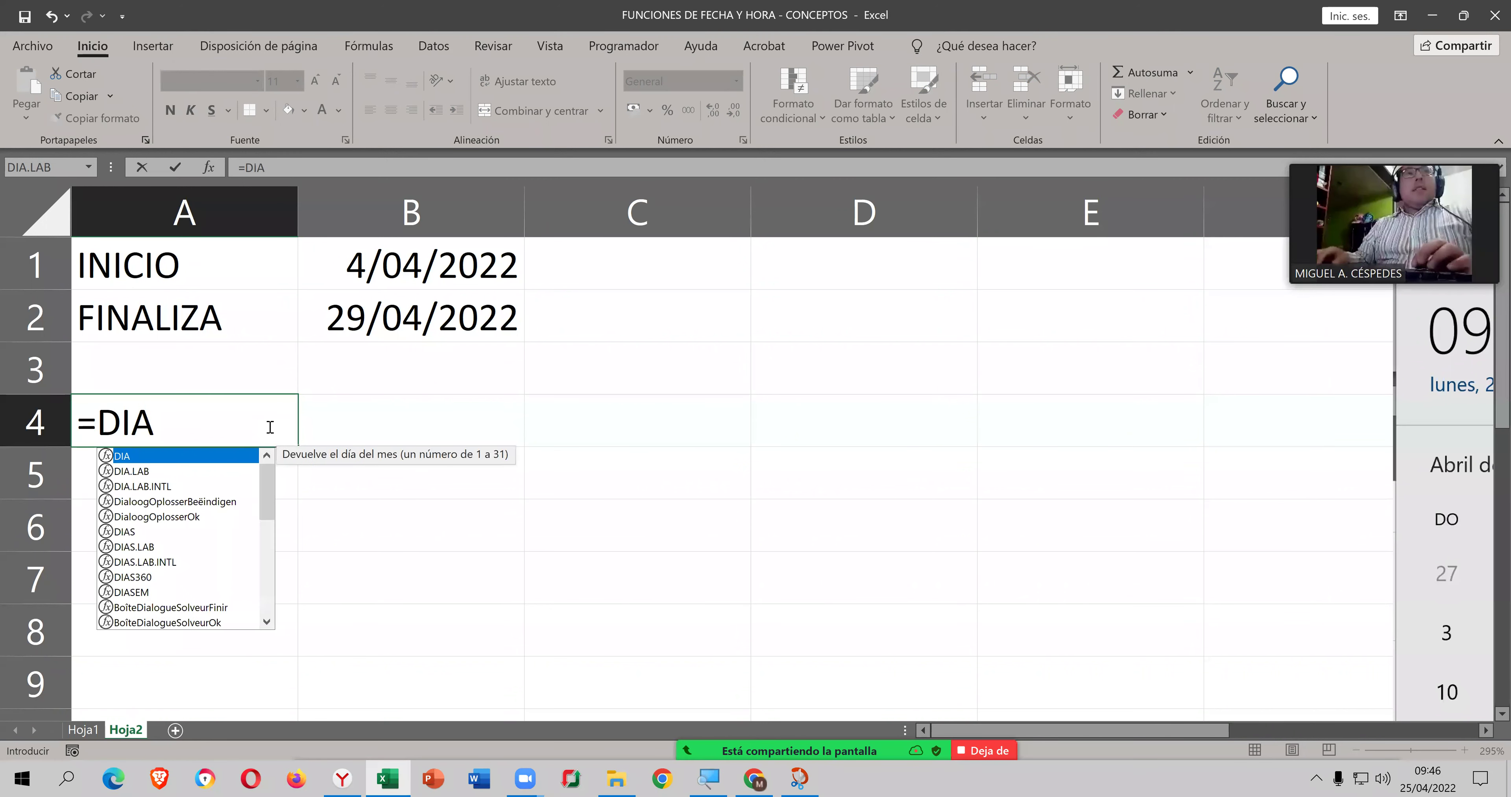
{"action": "key", "text": "Down"}
{"action": "key", "text": "Tab"}
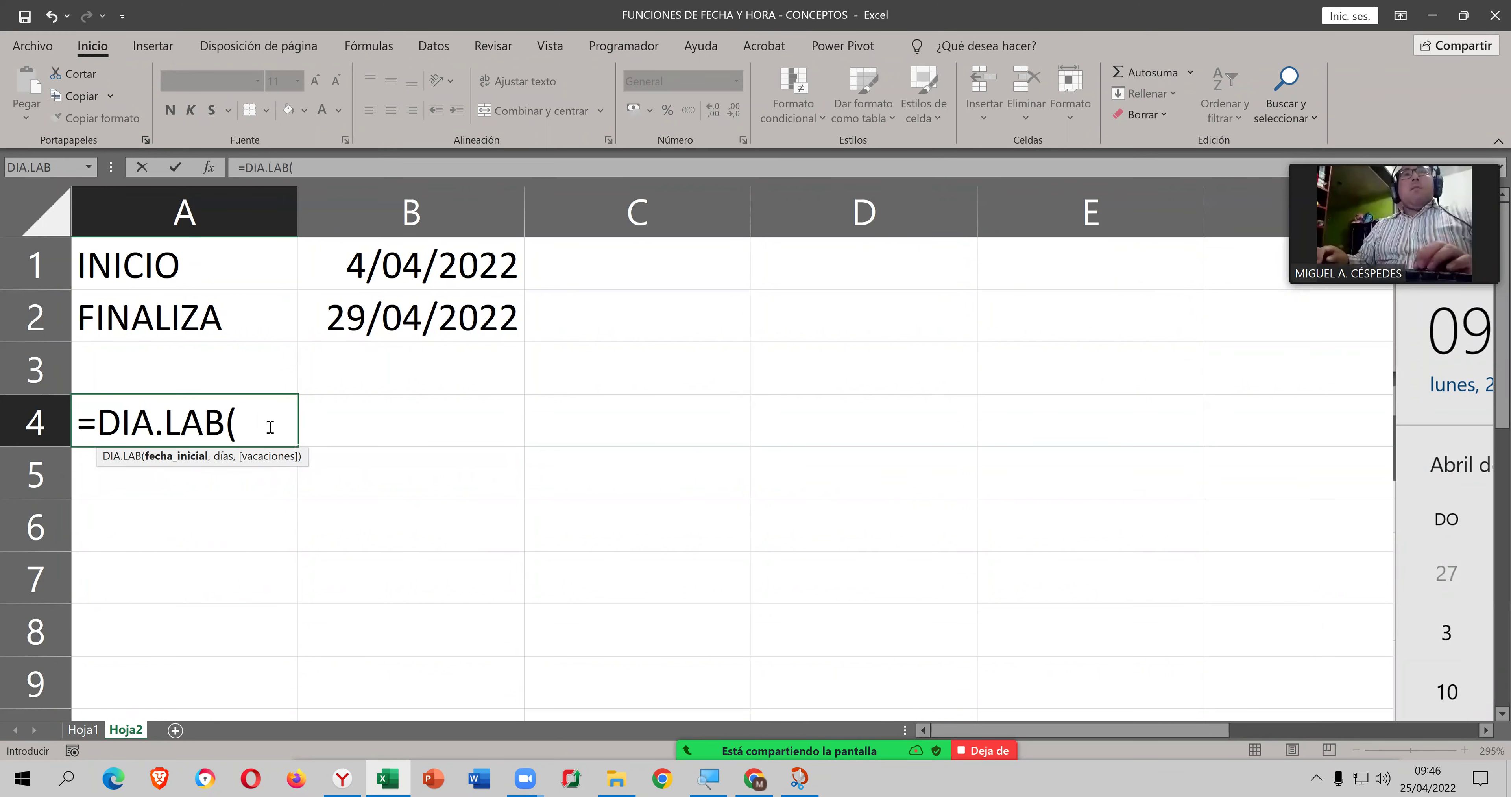
{"action": "left_click", "coordinate": [457, 278]}
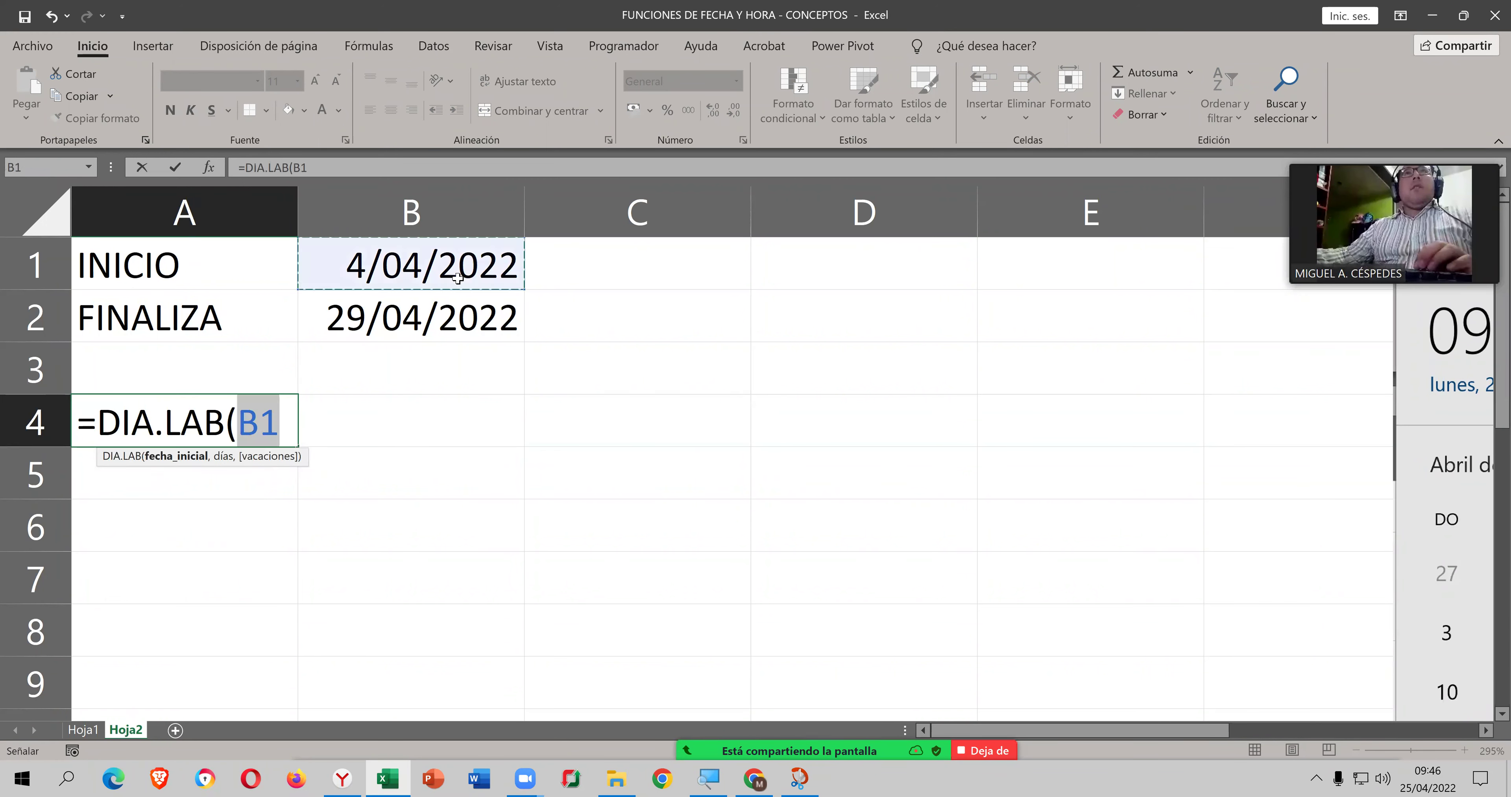
{"action": "type", "text": ","}
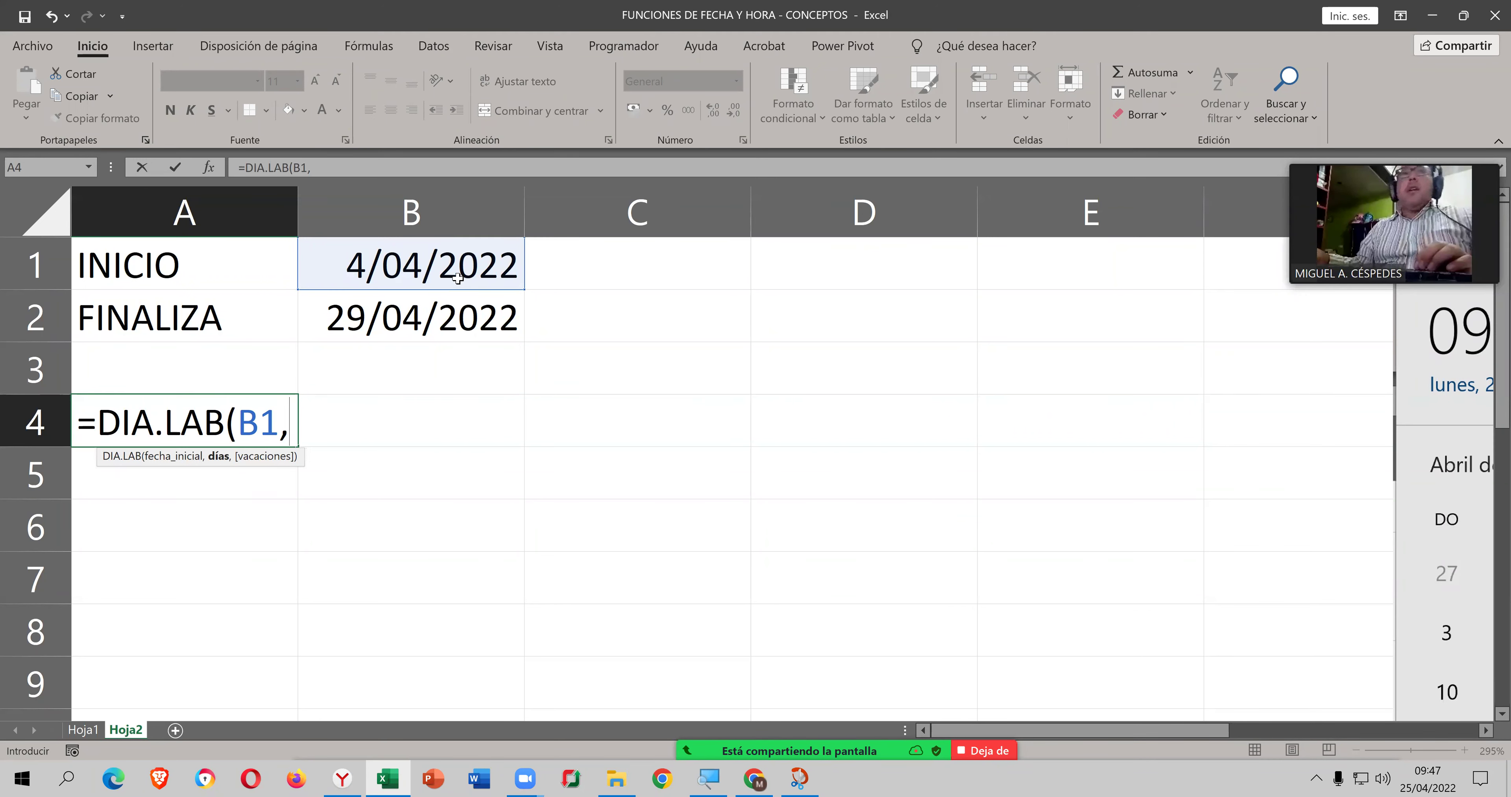
{"action": "type", "text": "20"}
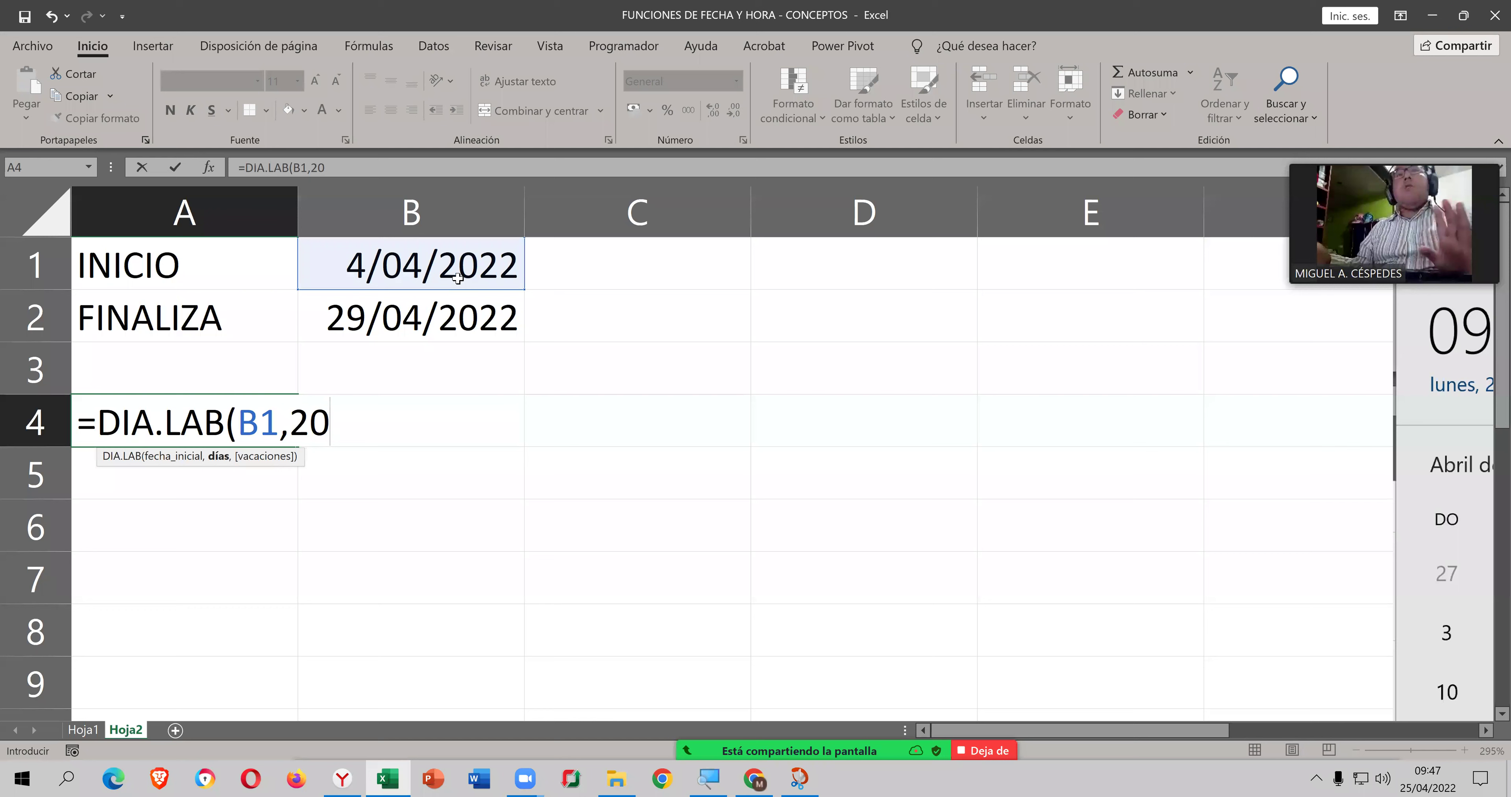
{"action": "key", "text": "Return"}
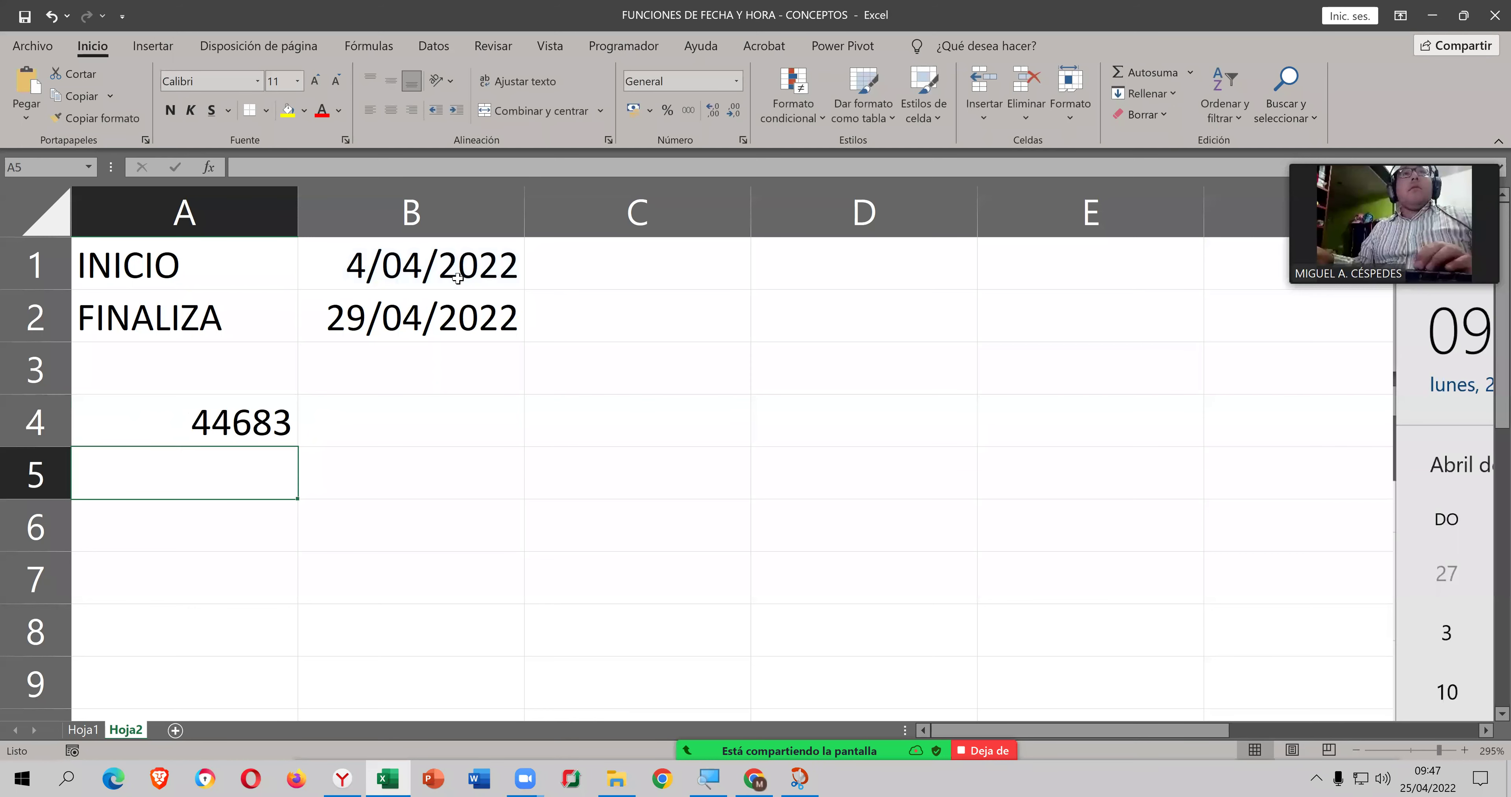
Step: Format A4 as Fecha corta so it shows 2/05/2022
{"action": "key", "text": "Up"}
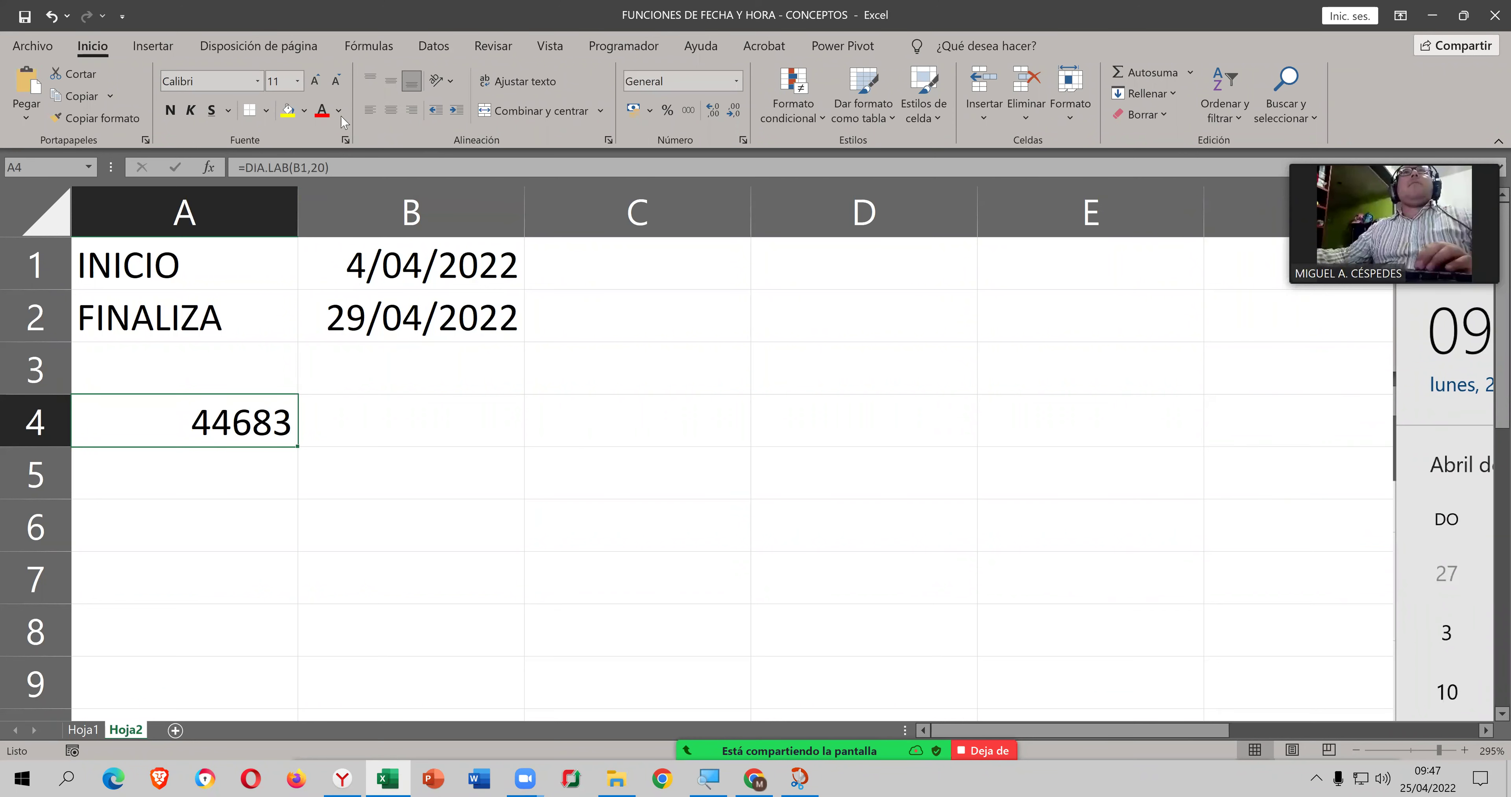
{"action": "left_click", "coordinate": [736, 83]}
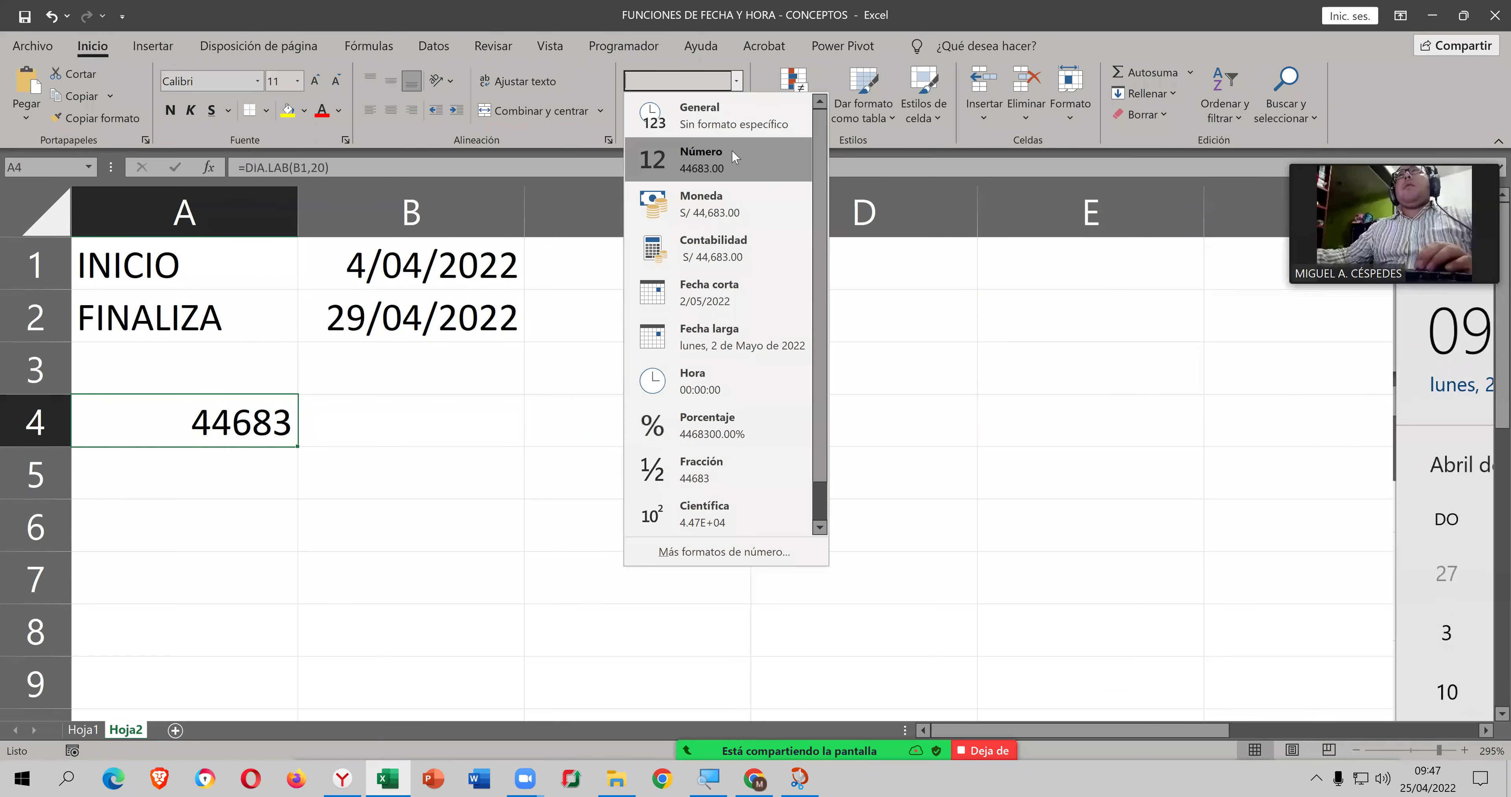
{"action": "left_click", "coordinate": [759, 293]}
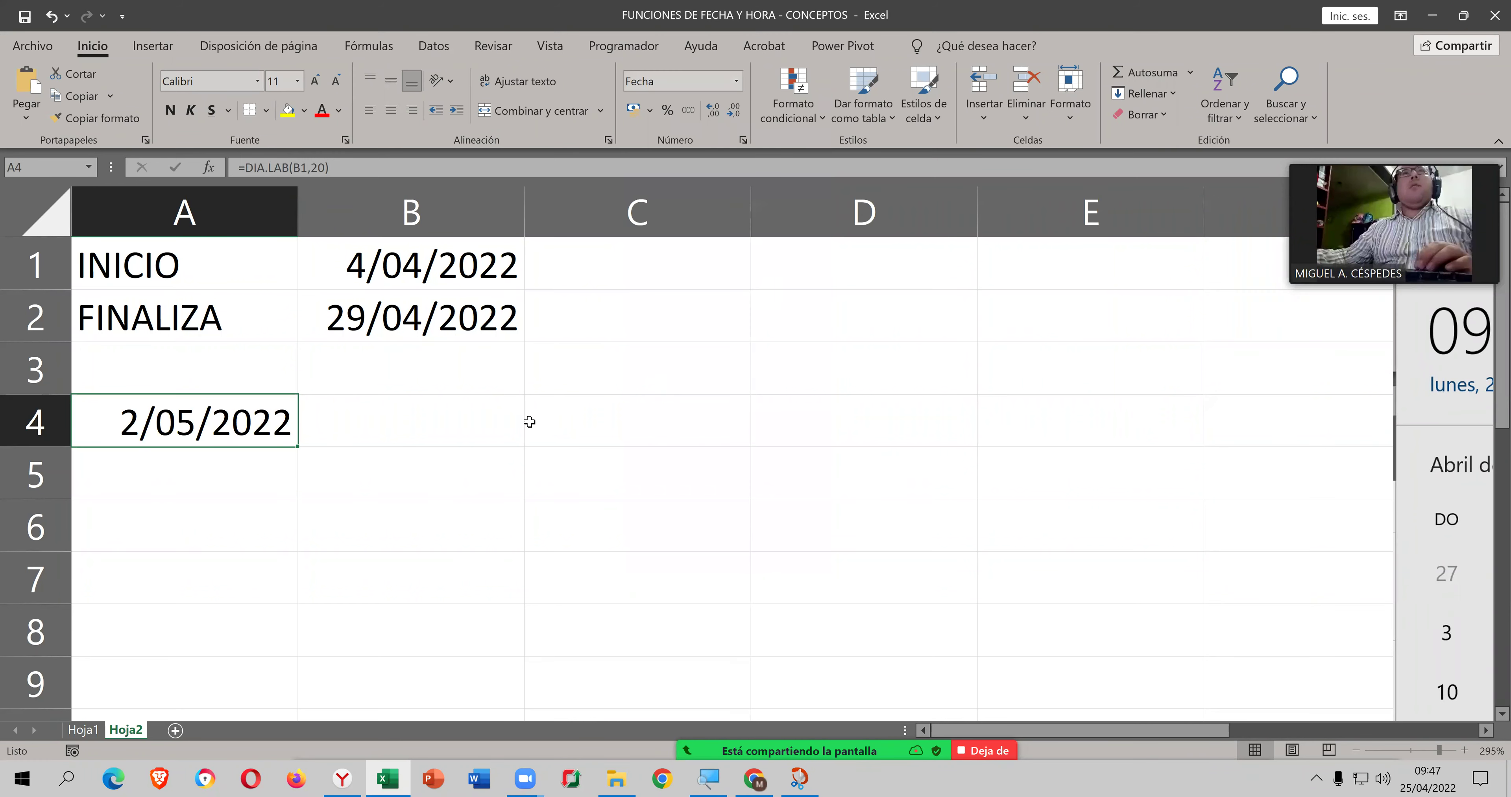
{"action": "left_click", "coordinate": [506, 426]}
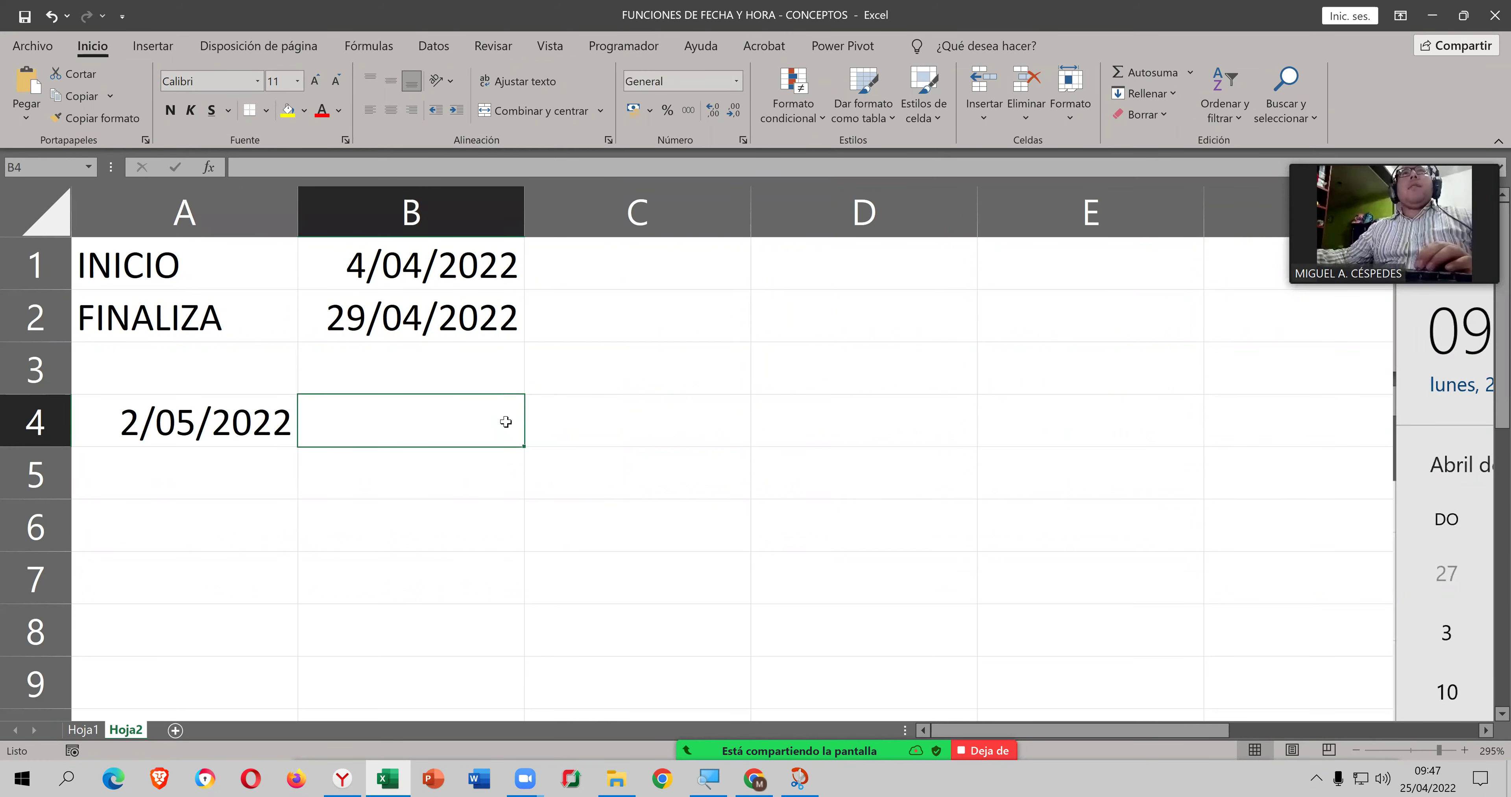
{"action": "left_click", "coordinate": [425, 282]}
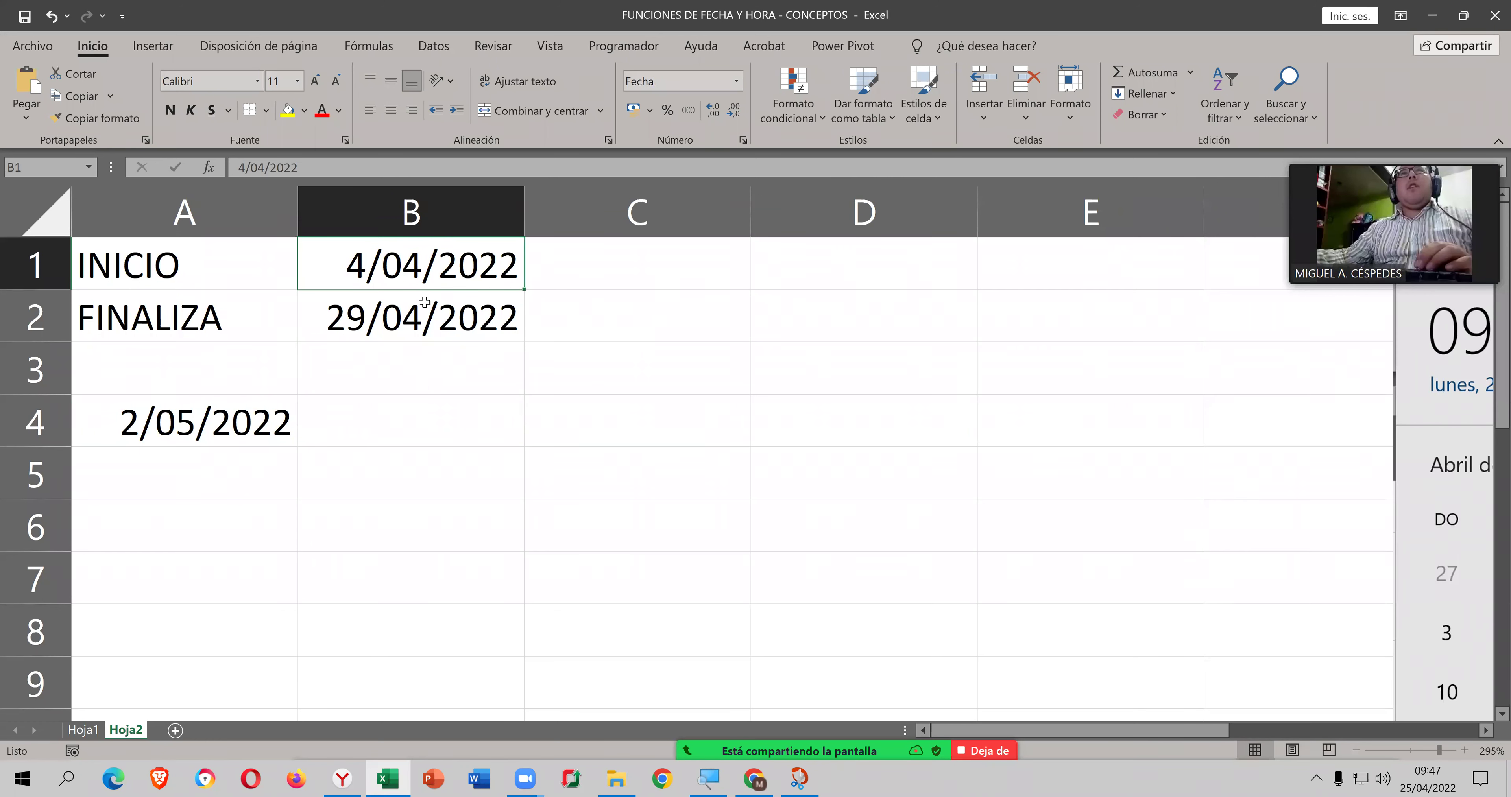
{"action": "left_click", "coordinate": [172, 435]}
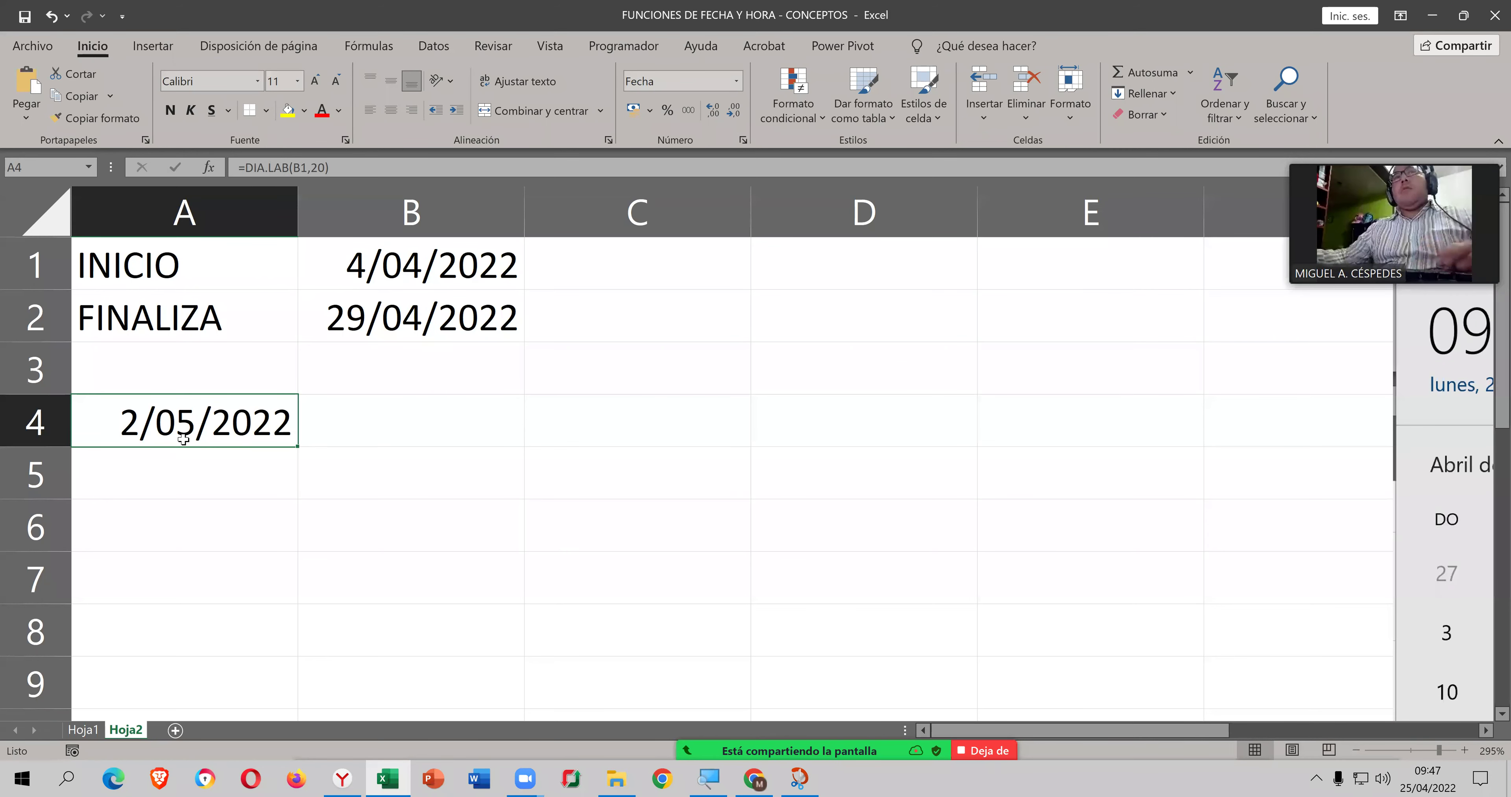
{"action": "scroll", "coordinate": [183, 439], "scroll_direction": "down", "scroll_amount": 2, "text": "ctrl"}
{"action": "scroll", "coordinate": [184, 439], "scroll_direction": "down", "scroll_amount": 2, "text": "ctrl"}
{"action": "scroll", "coordinate": [183, 439], "scroll_direction": "down", "scroll_amount": 1, "text": "ctrl"}
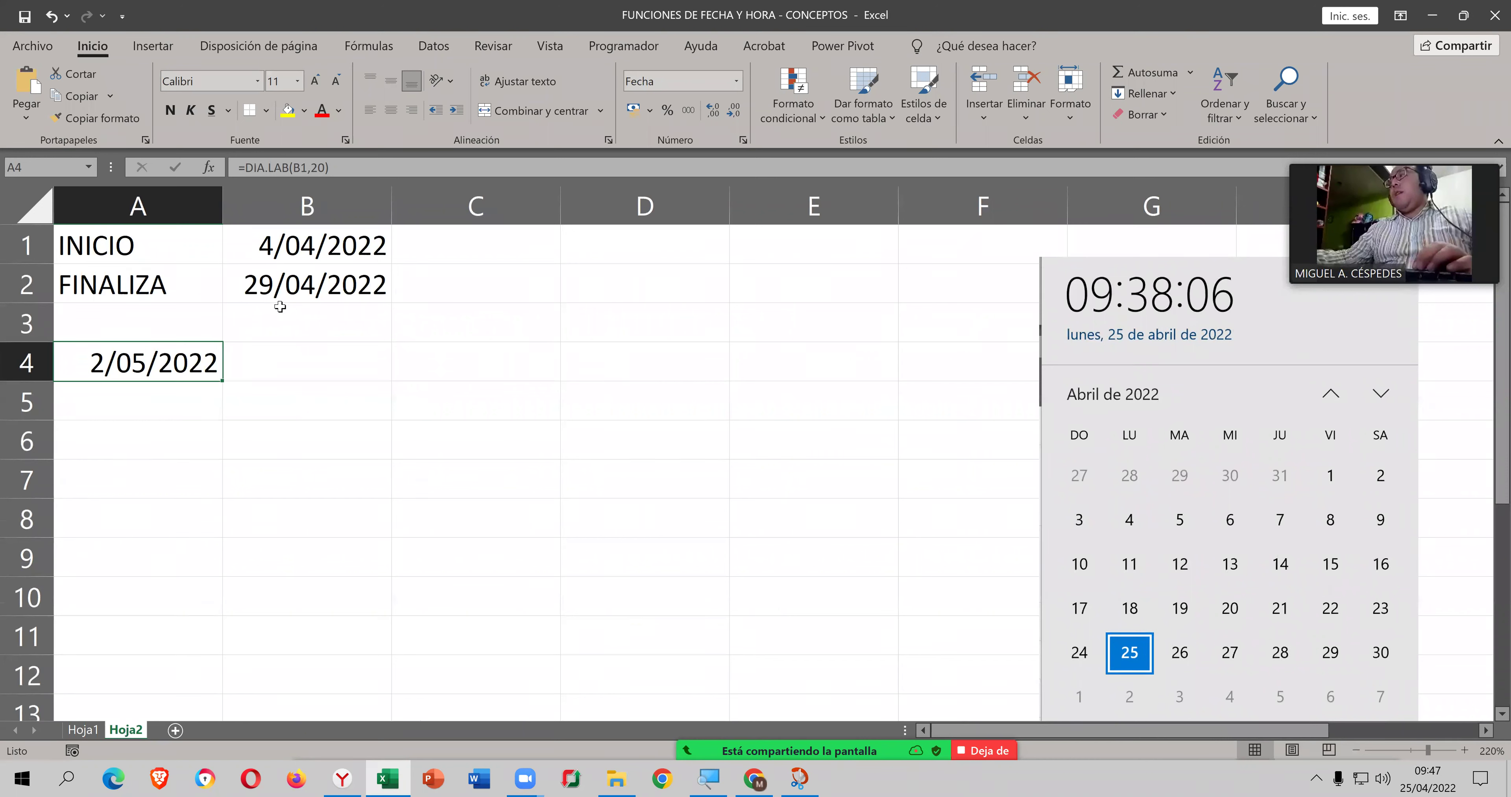
{"action": "left_click", "coordinate": [418, 265]}
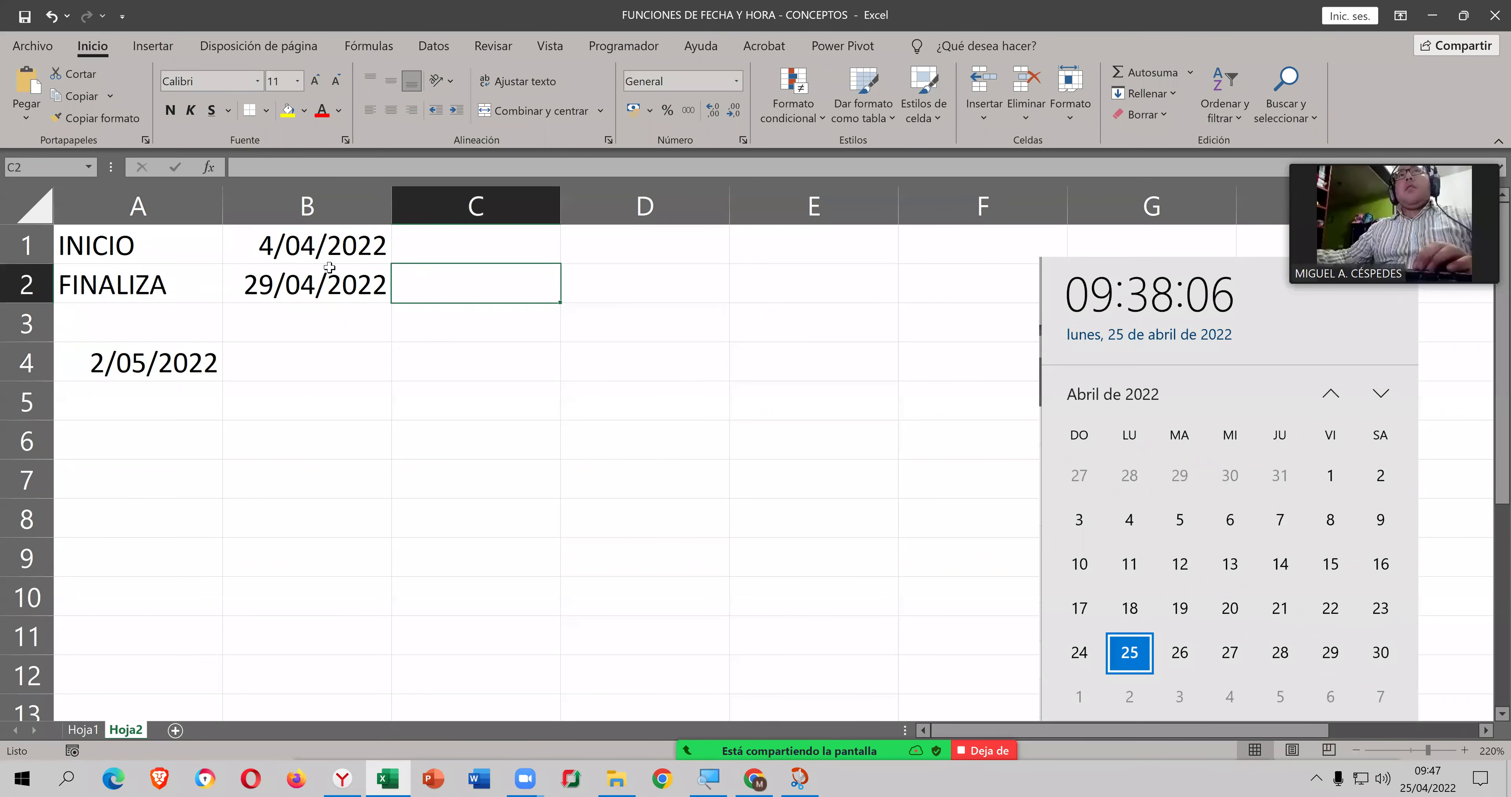
{"action": "left_click", "coordinate": [329, 267]}
{"action": "left_click", "coordinate": [189, 356]}
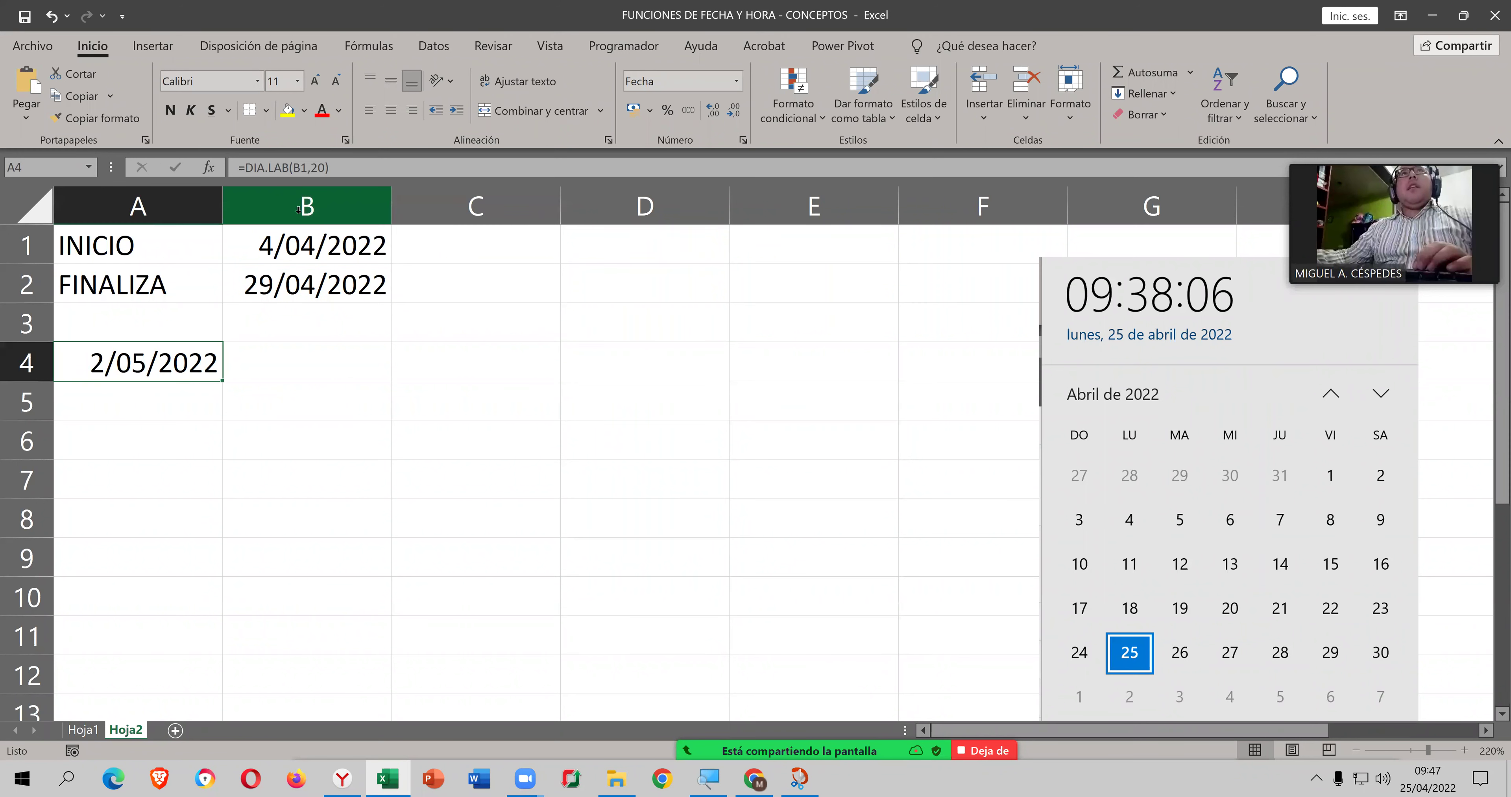
{"action": "left_click", "coordinate": [325, 167]}
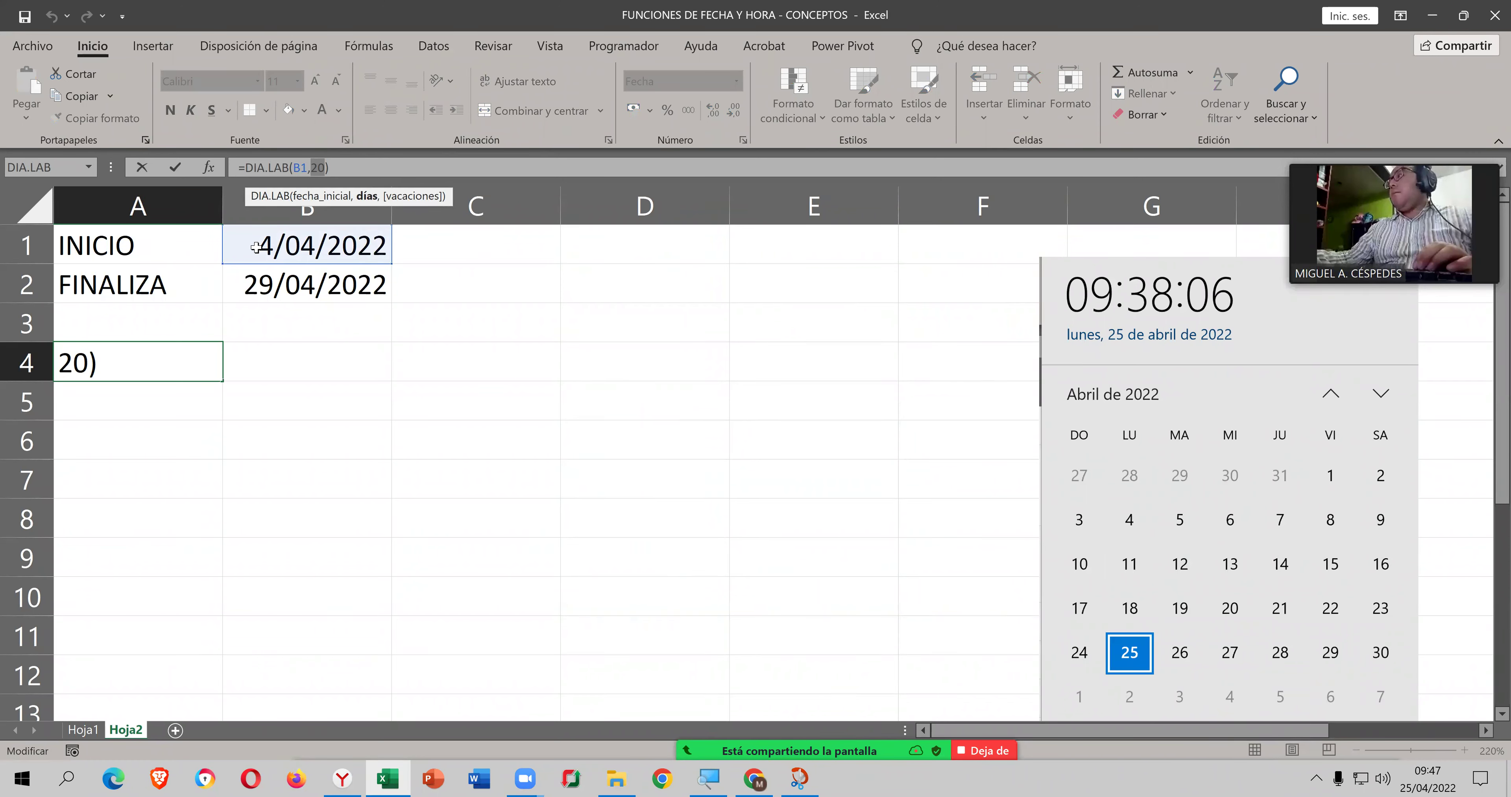
{"action": "key", "text": "Return"}
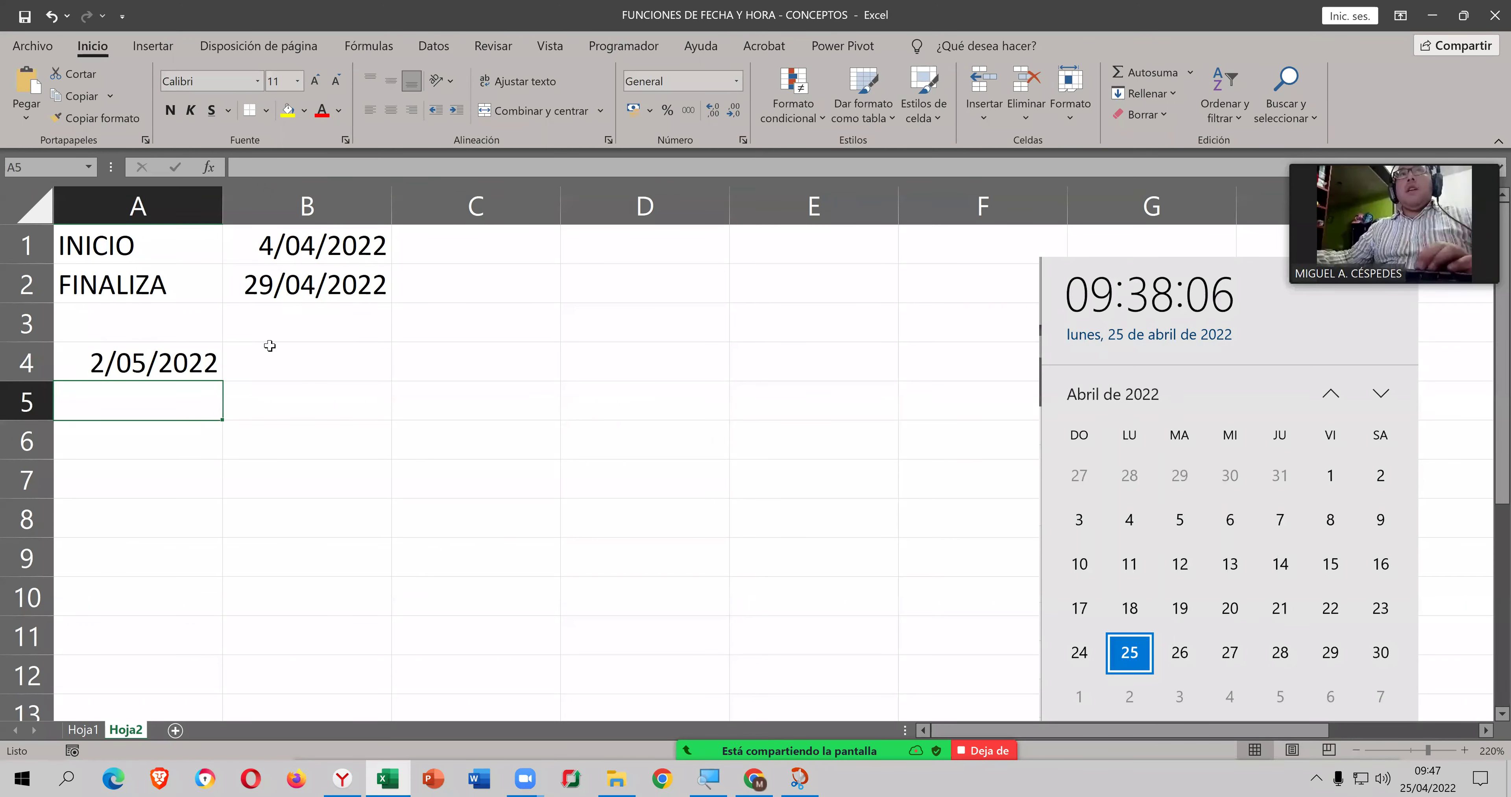
{"action": "left_click", "coordinate": [201, 365]}
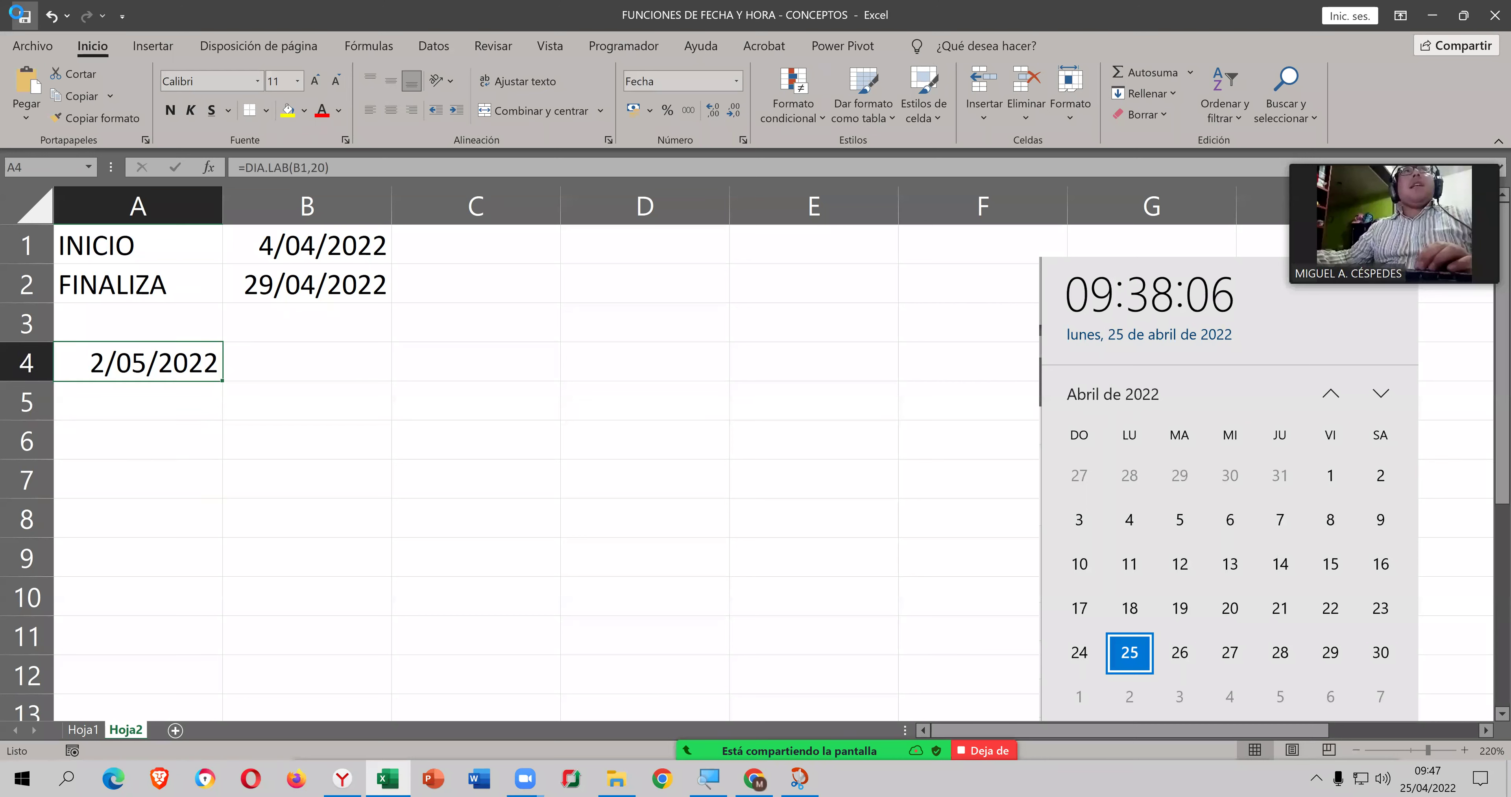
{"action": "left_click", "coordinate": [356, 237]}
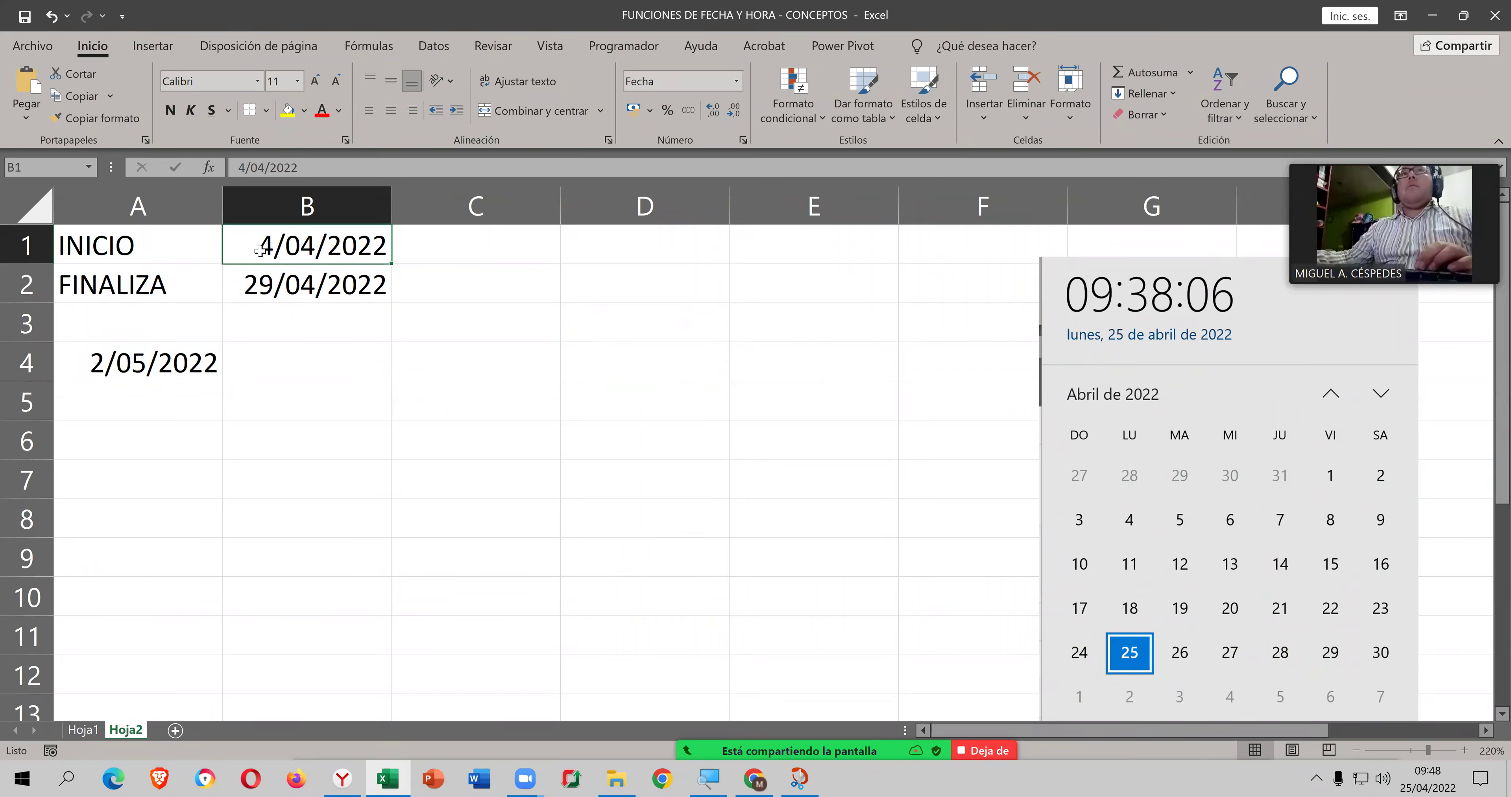
Step: Change the INICIO date in B1 to 1/04/2022 and check A4's result
{"action": "double_click", "coordinate": [259, 251]}
{"action": "double_click", "coordinate": [269, 250]}
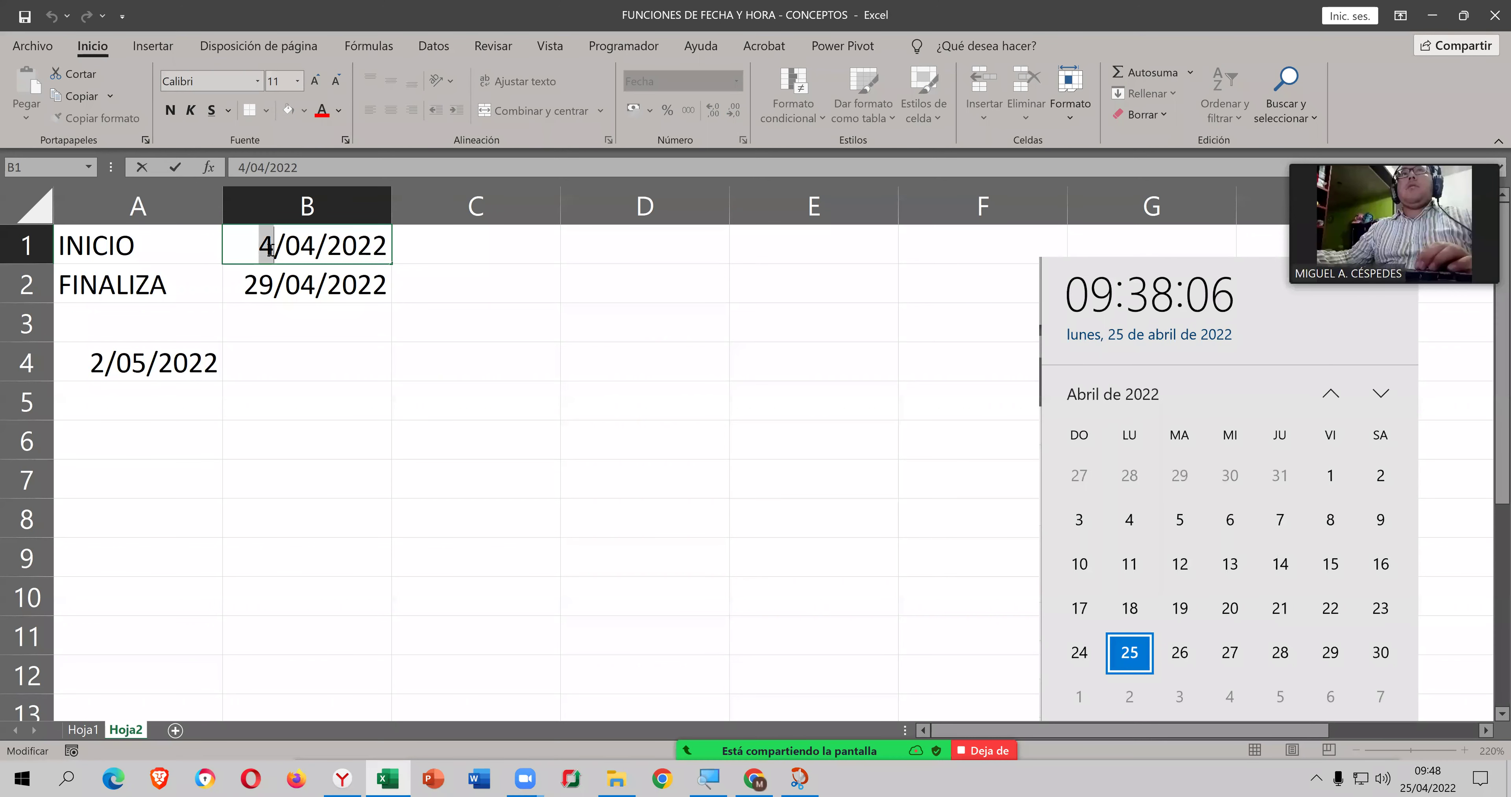
{"action": "type", "text": "1"}
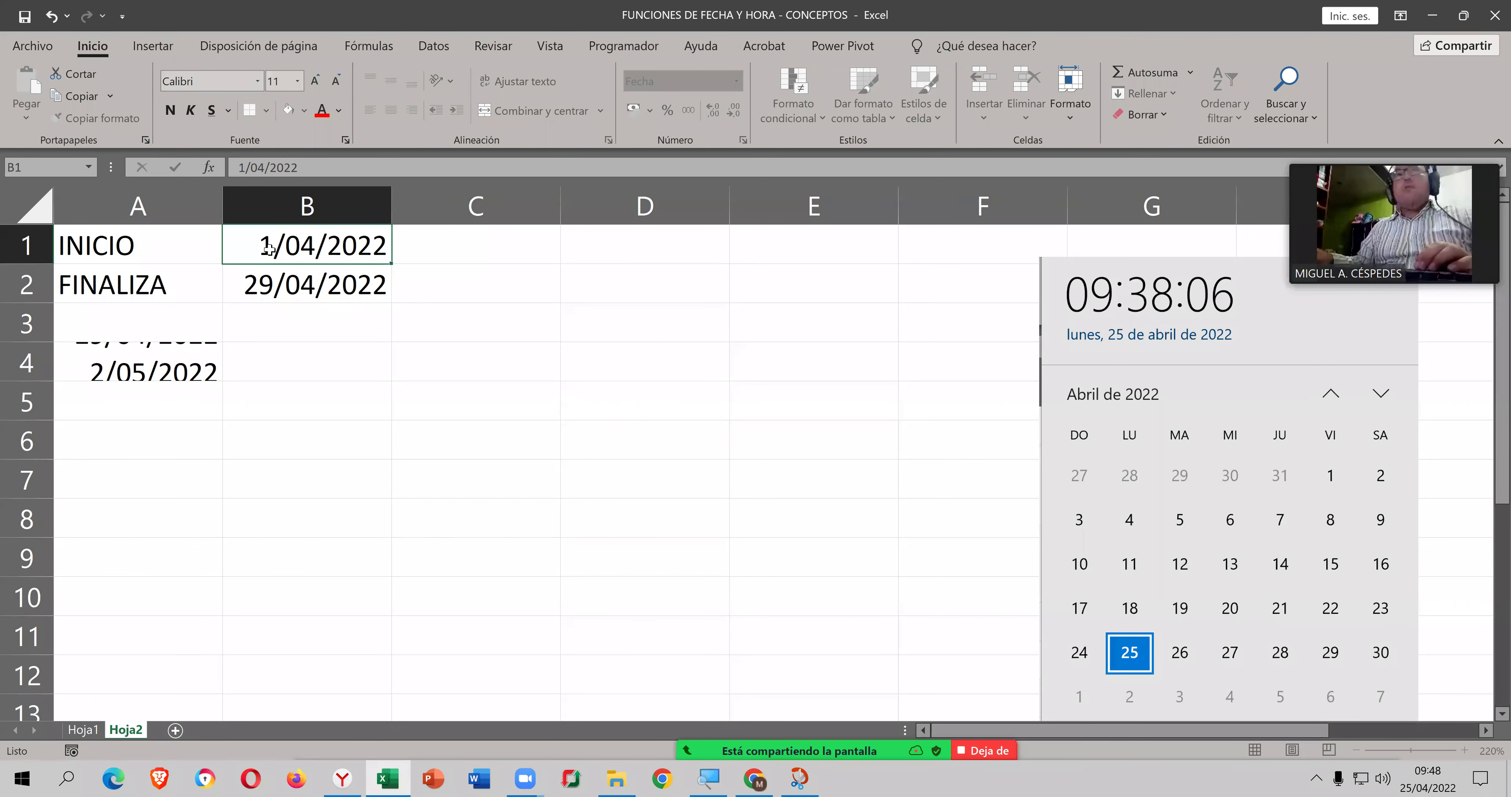
{"action": "key", "text": "Return"}
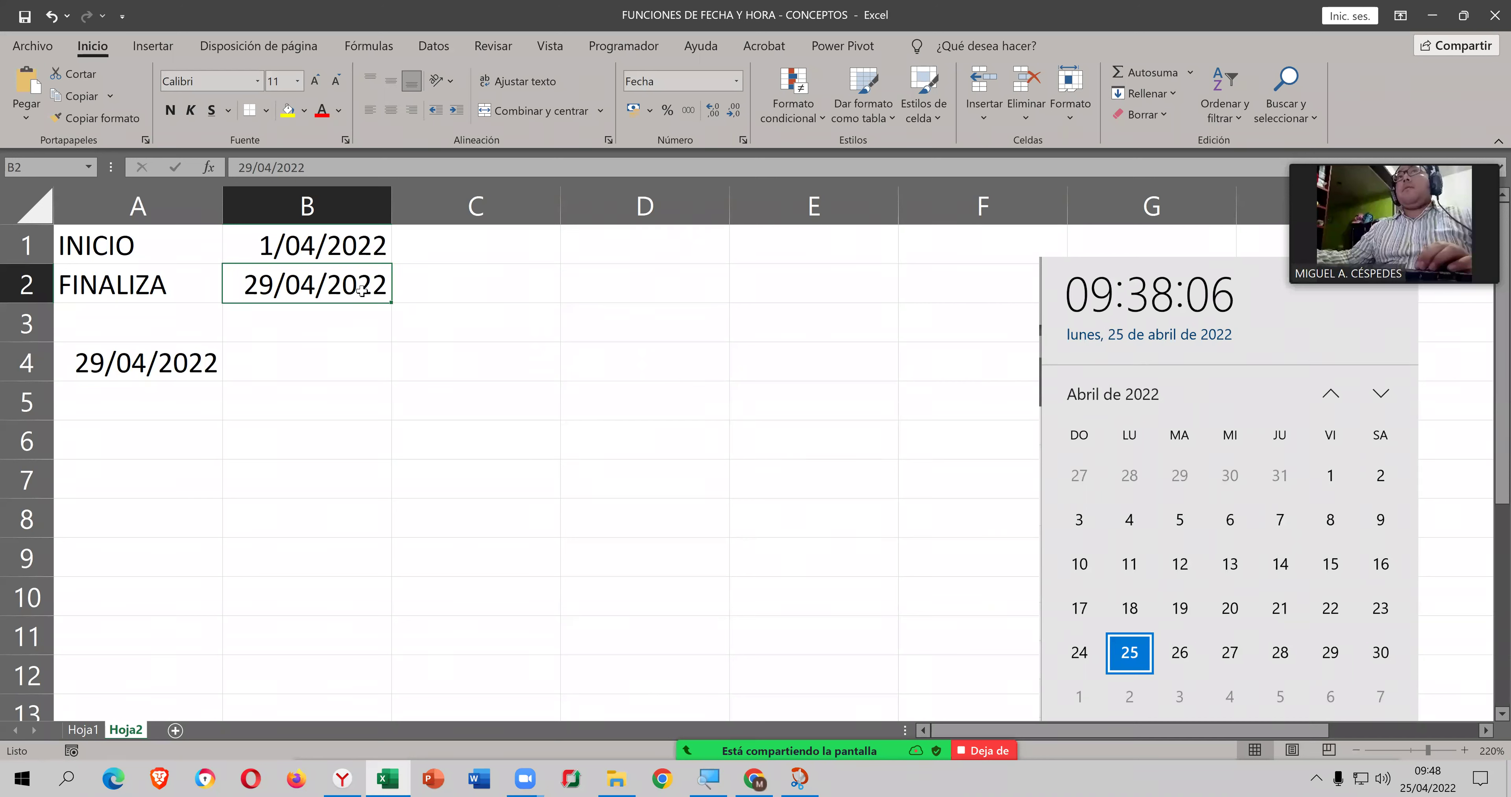
{"action": "left_click", "coordinate": [196, 356]}
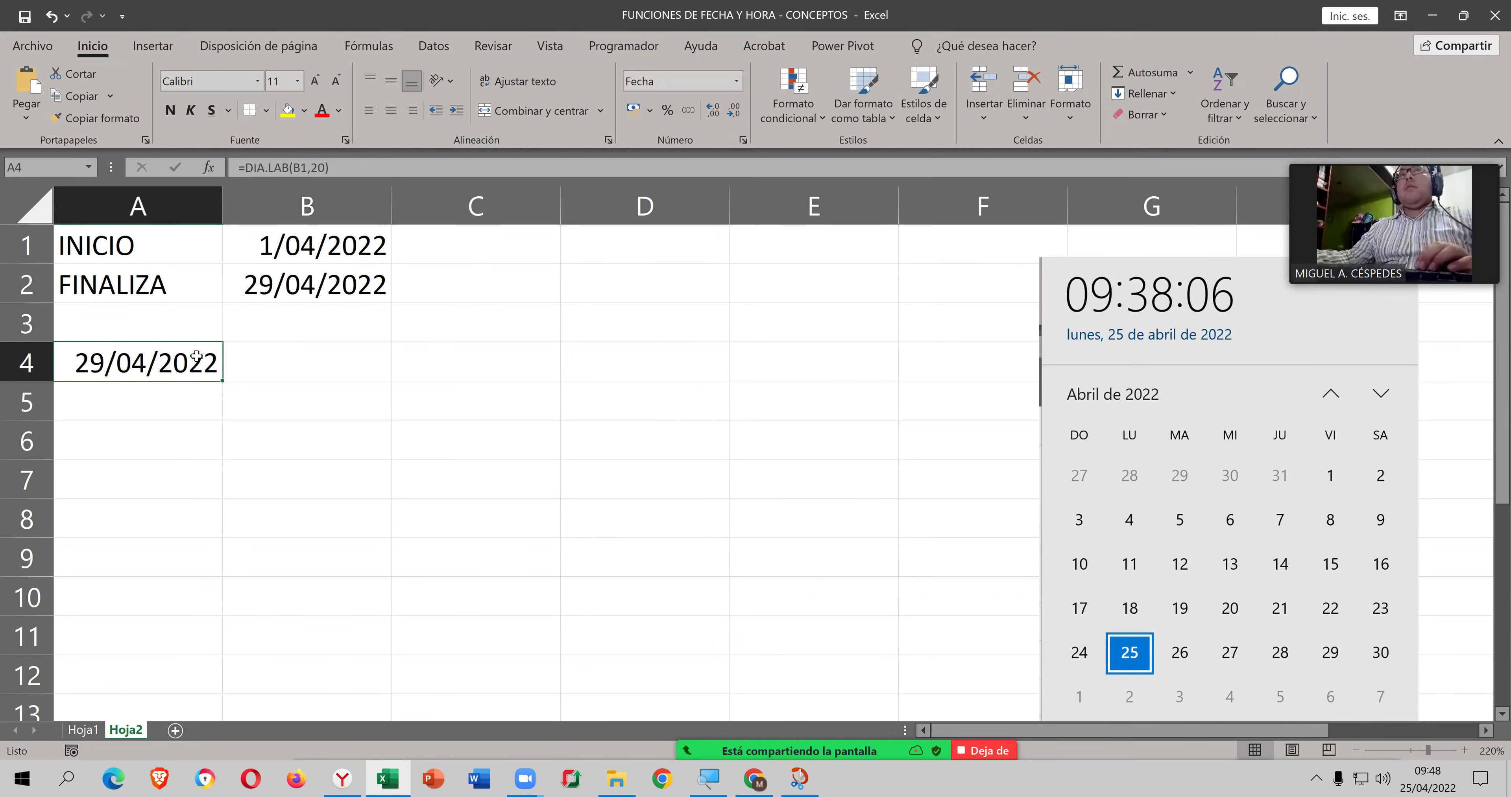
Step: Clear A4's workday formula and restore INICIO in B1 to 4/04/2022
{"action": "left_click", "coordinate": [281, 258]}
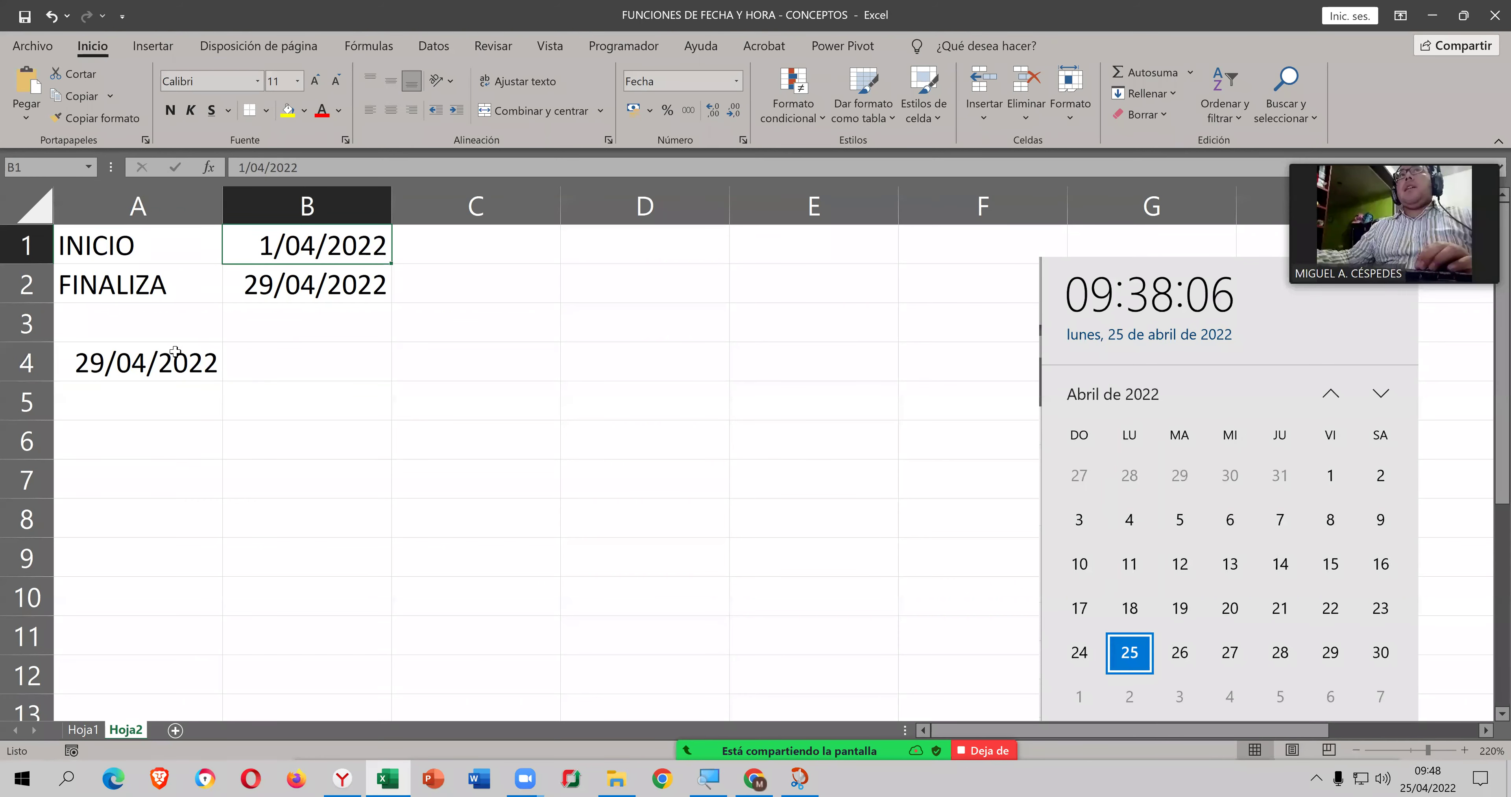
{"action": "left_click", "coordinate": [175, 350]}
{"action": "key", "text": "Delete"}
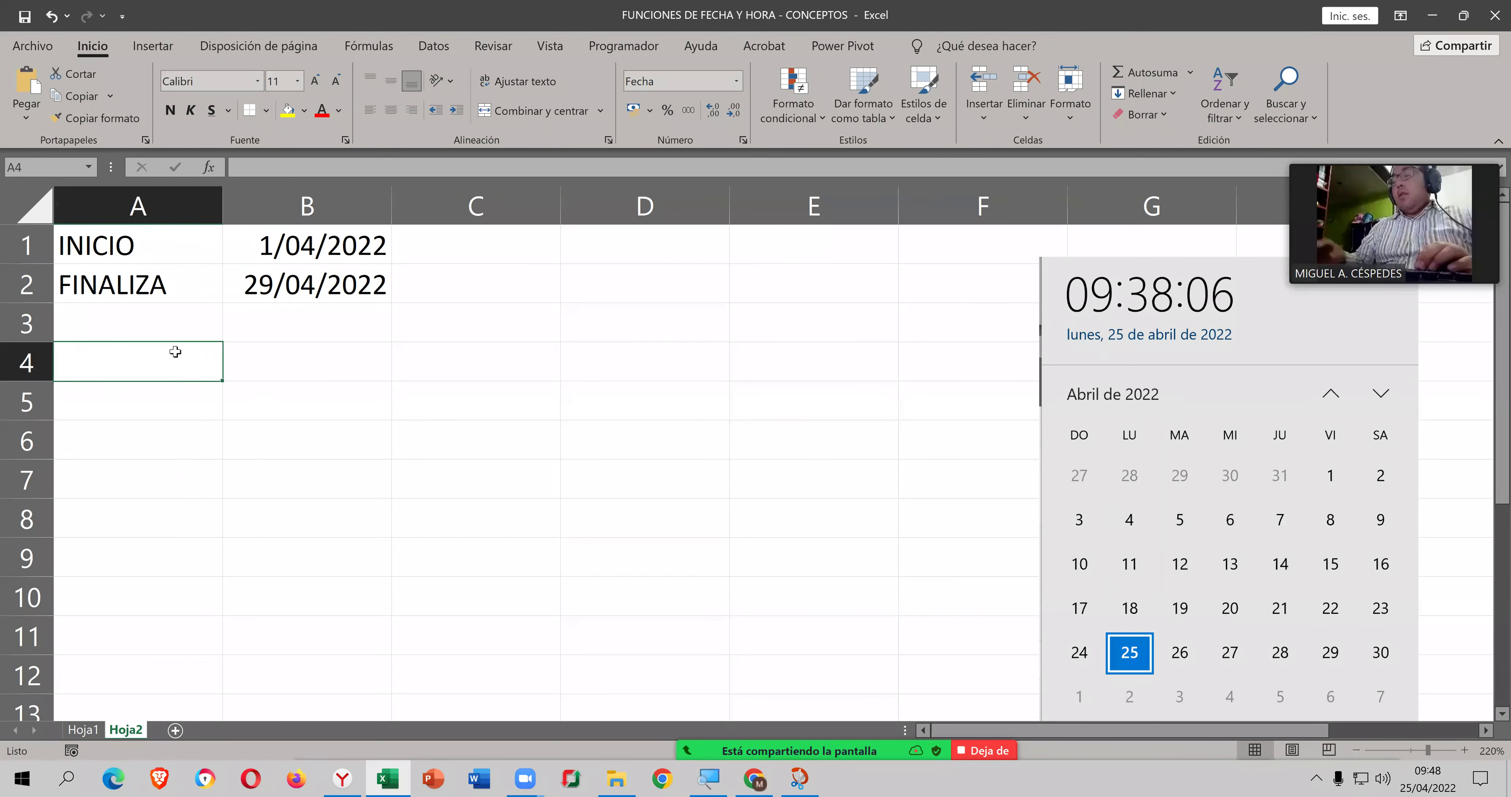
{"action": "key", "text": "Right"}
{"action": "key", "text": "Up"}
{"action": "key", "text": "Up"}
{"action": "key", "text": "Up"}
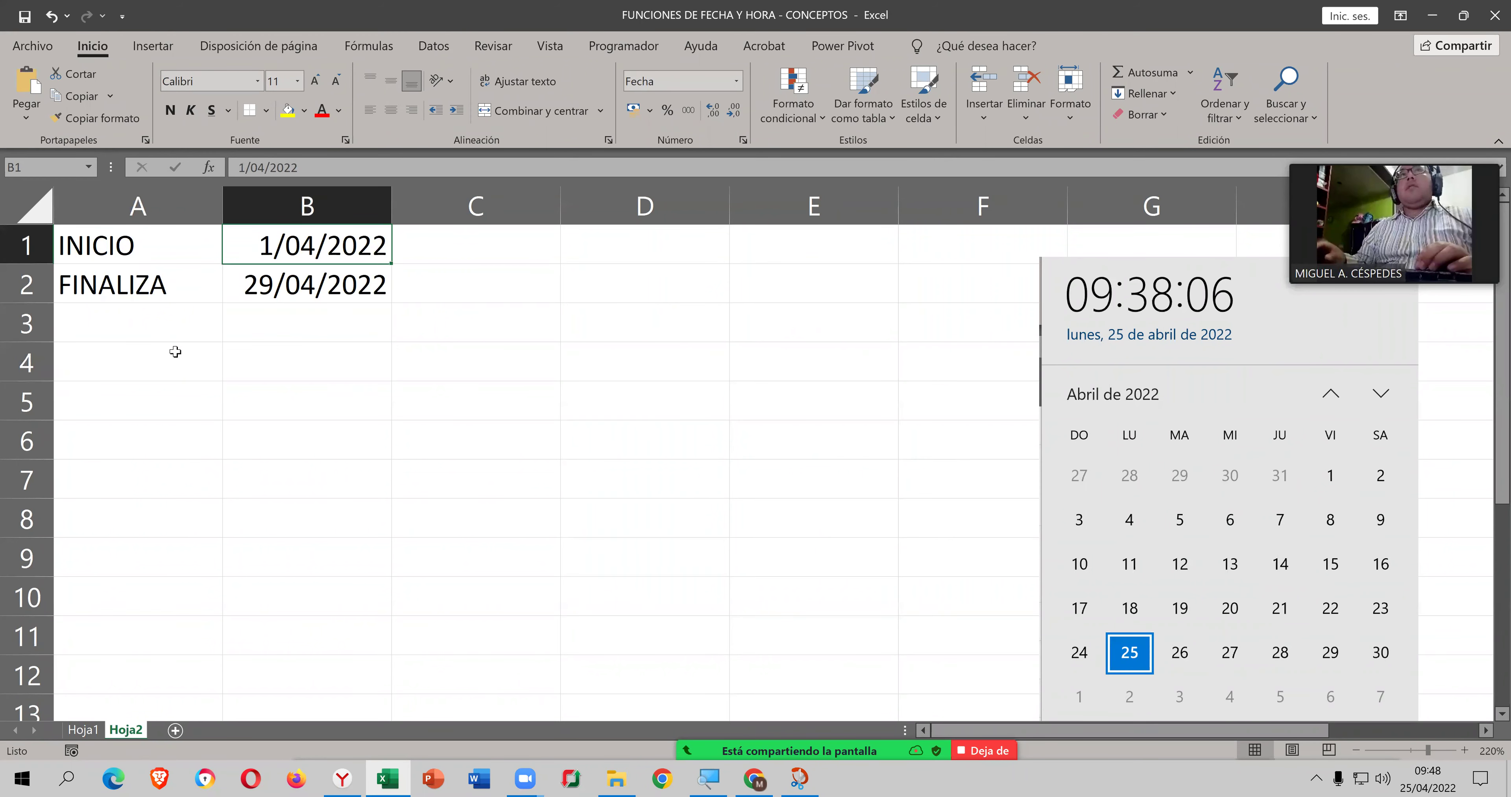
{"action": "type", "text": "4/"}
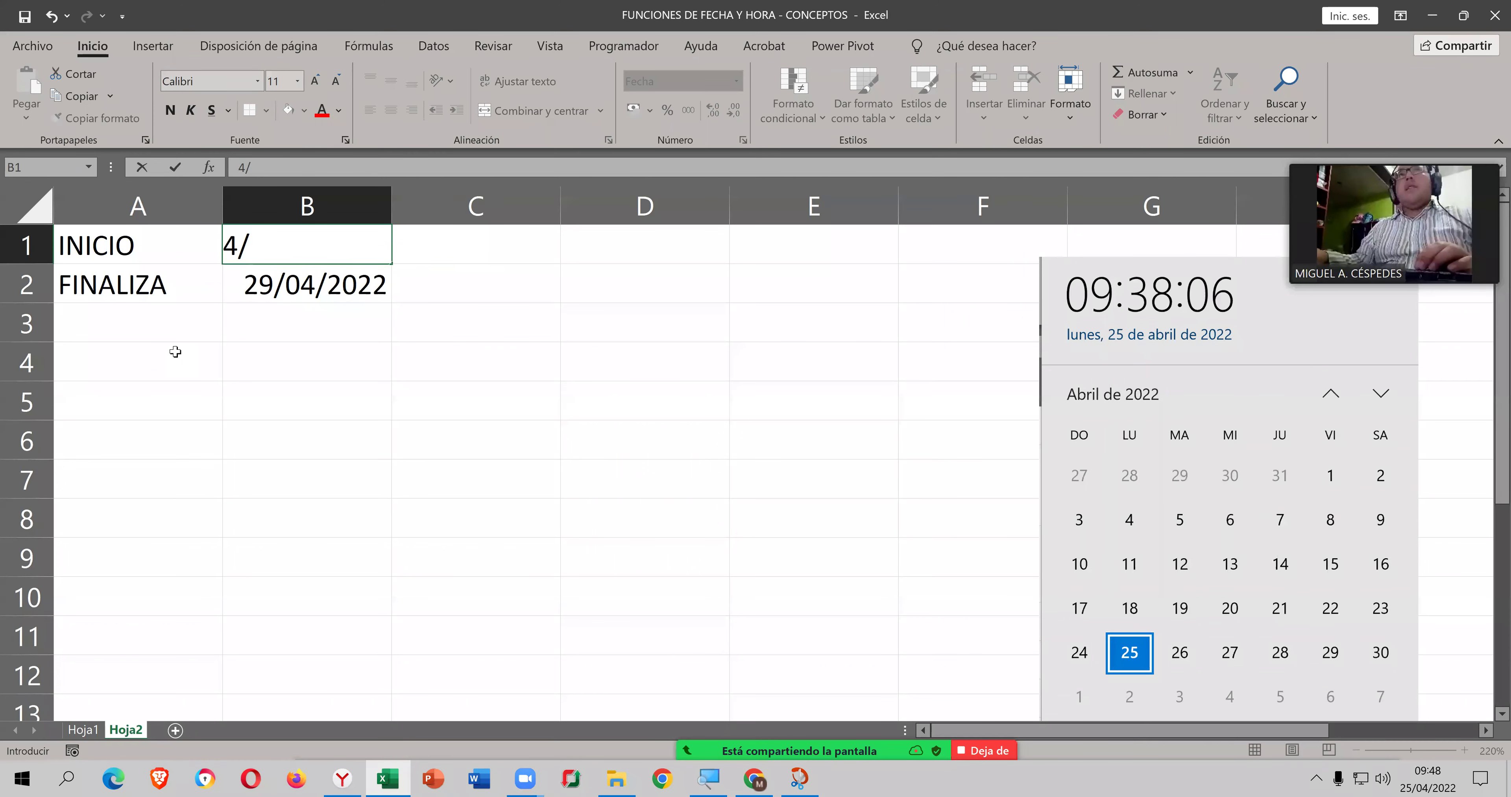
{"action": "type", "text": "/"}
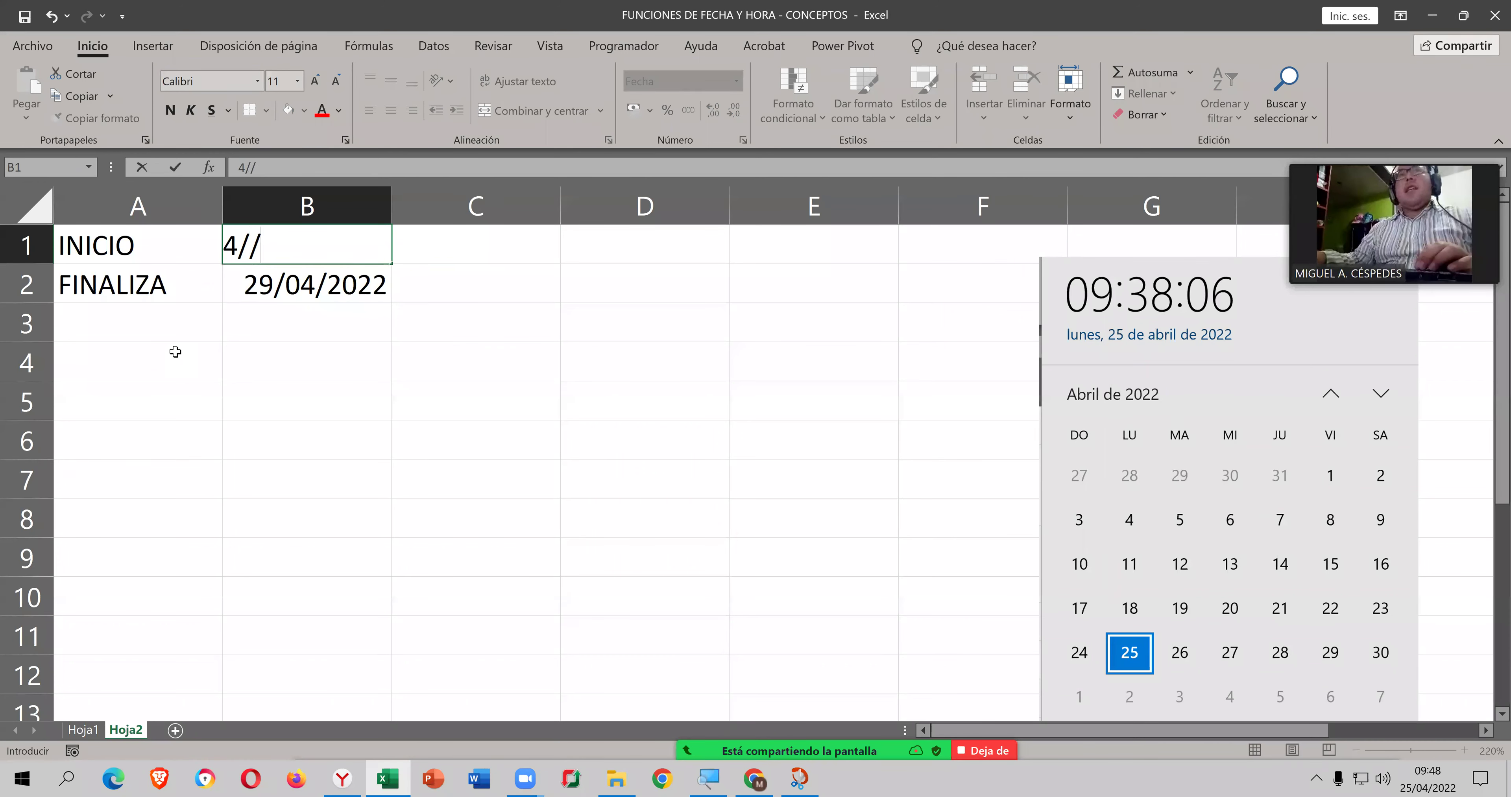
{"action": "key", "text": "BackSpace"}
{"action": "type", "text": "4/"}
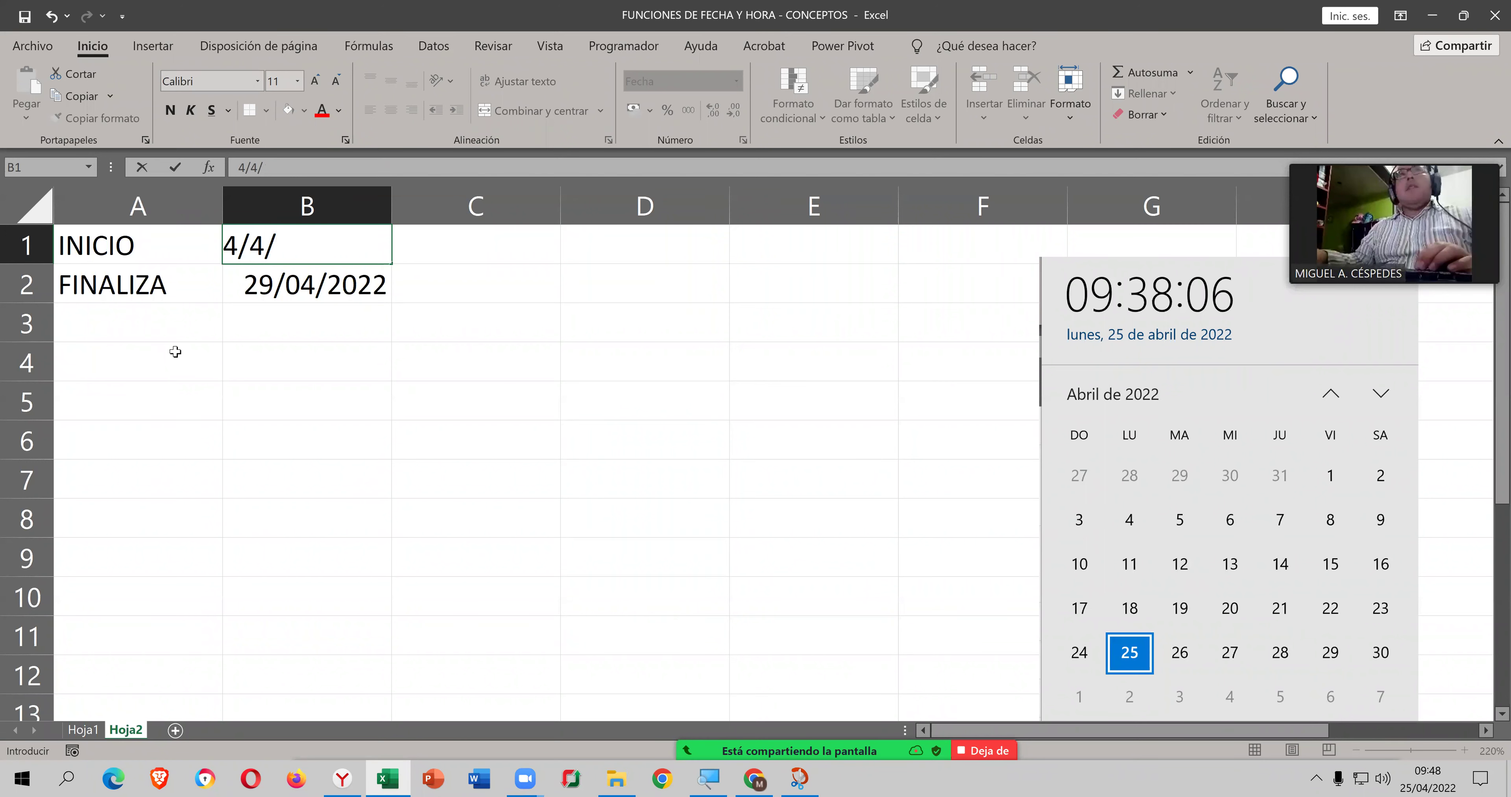
{"action": "type", "text": "202"}
{"action": "key", "text": "Return"}
Step: Move to B4 and begin a new DIA formula
{"action": "key", "text": "Down"}
{"action": "key", "text": "Up"}
{"action": "key", "text": "Down"}
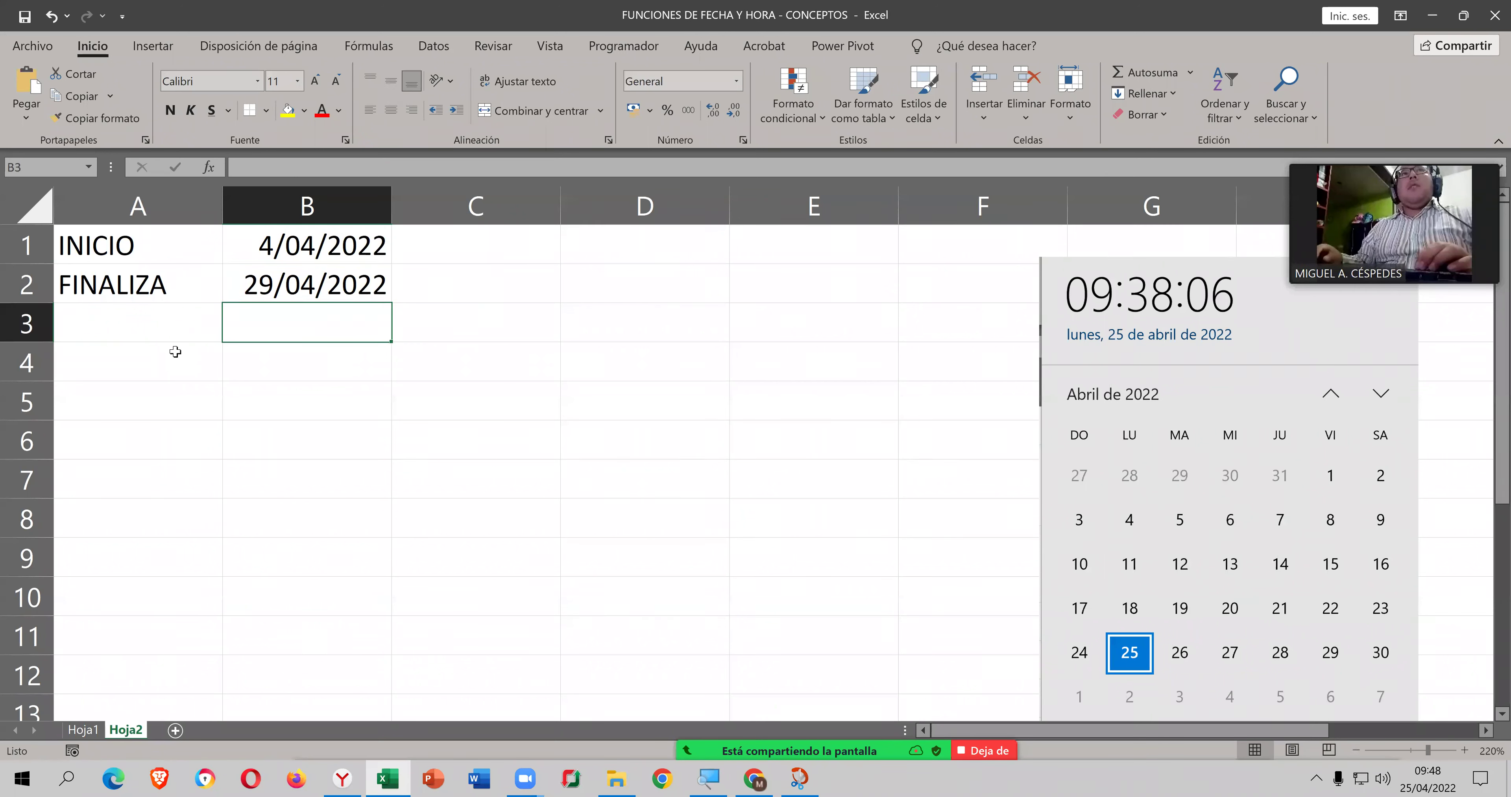
{"action": "key", "text": "Down"}
{"action": "type", "text": "="}
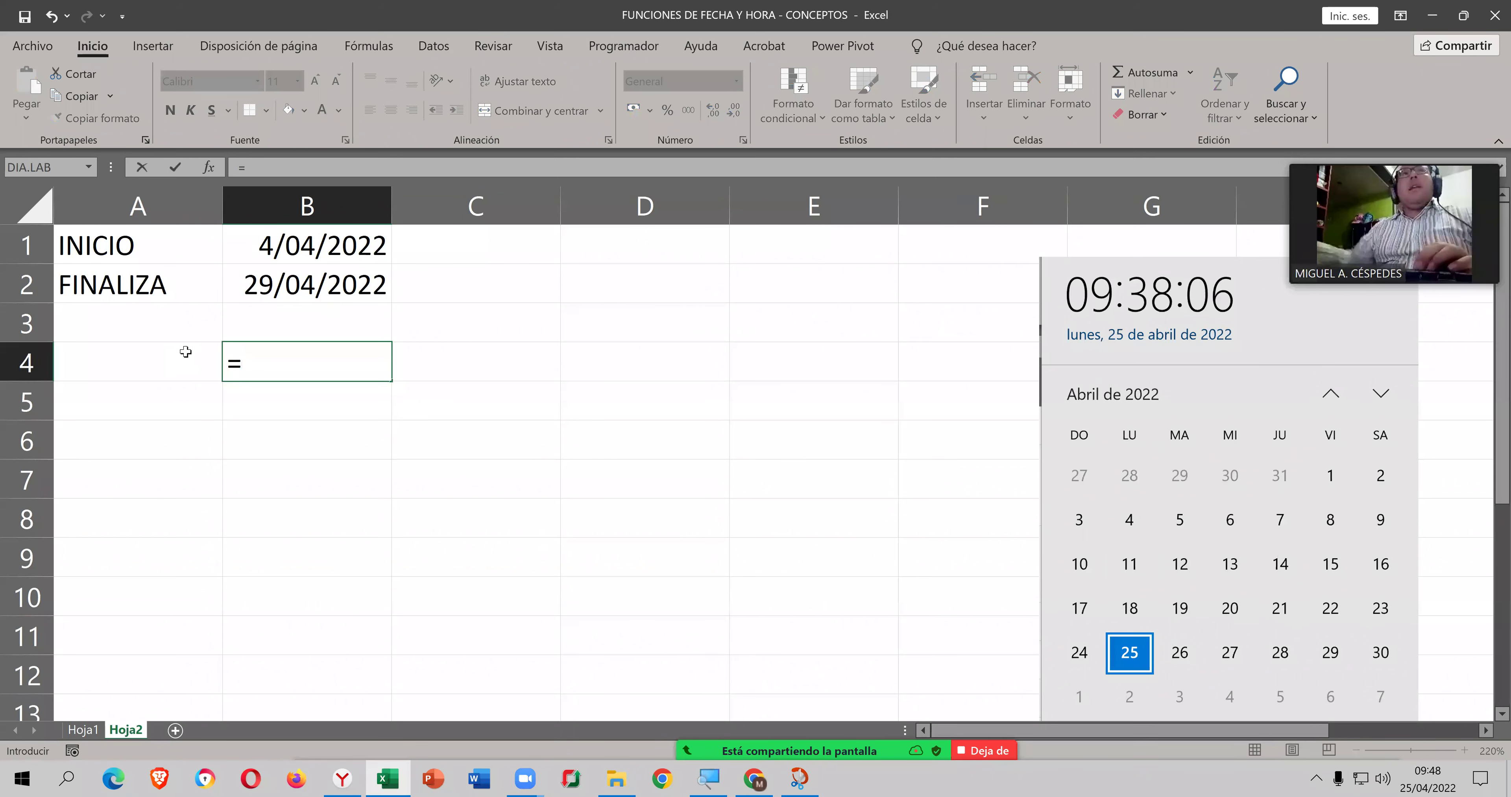
{"action": "type", "text": "D"}
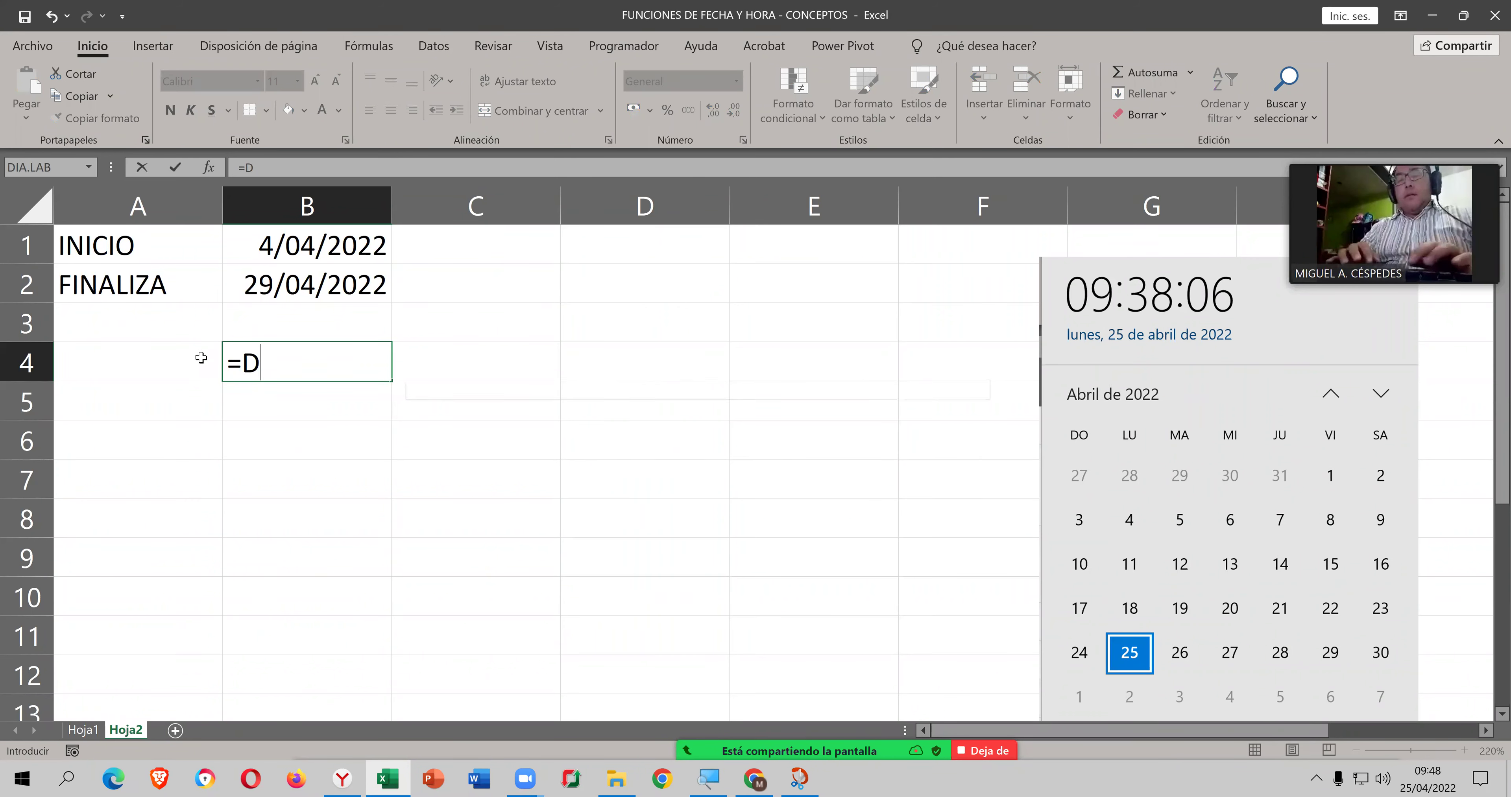
{"action": "type", "text": "I"}
Step: Complete =DIA.LAB(B1,19) in B4 and enter it
{"action": "key", "text": "Down"}
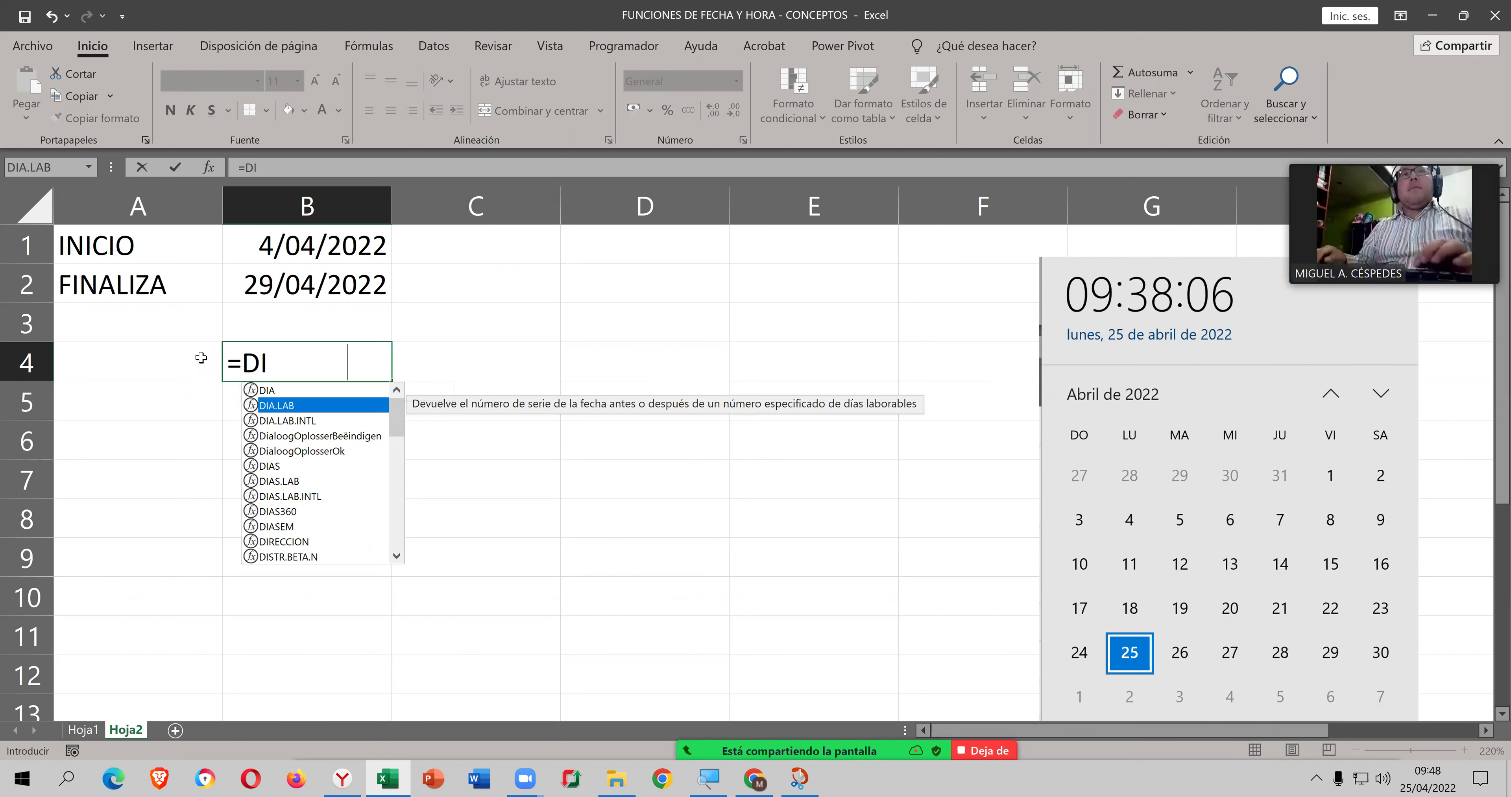
{"action": "key", "text": "Tab"}
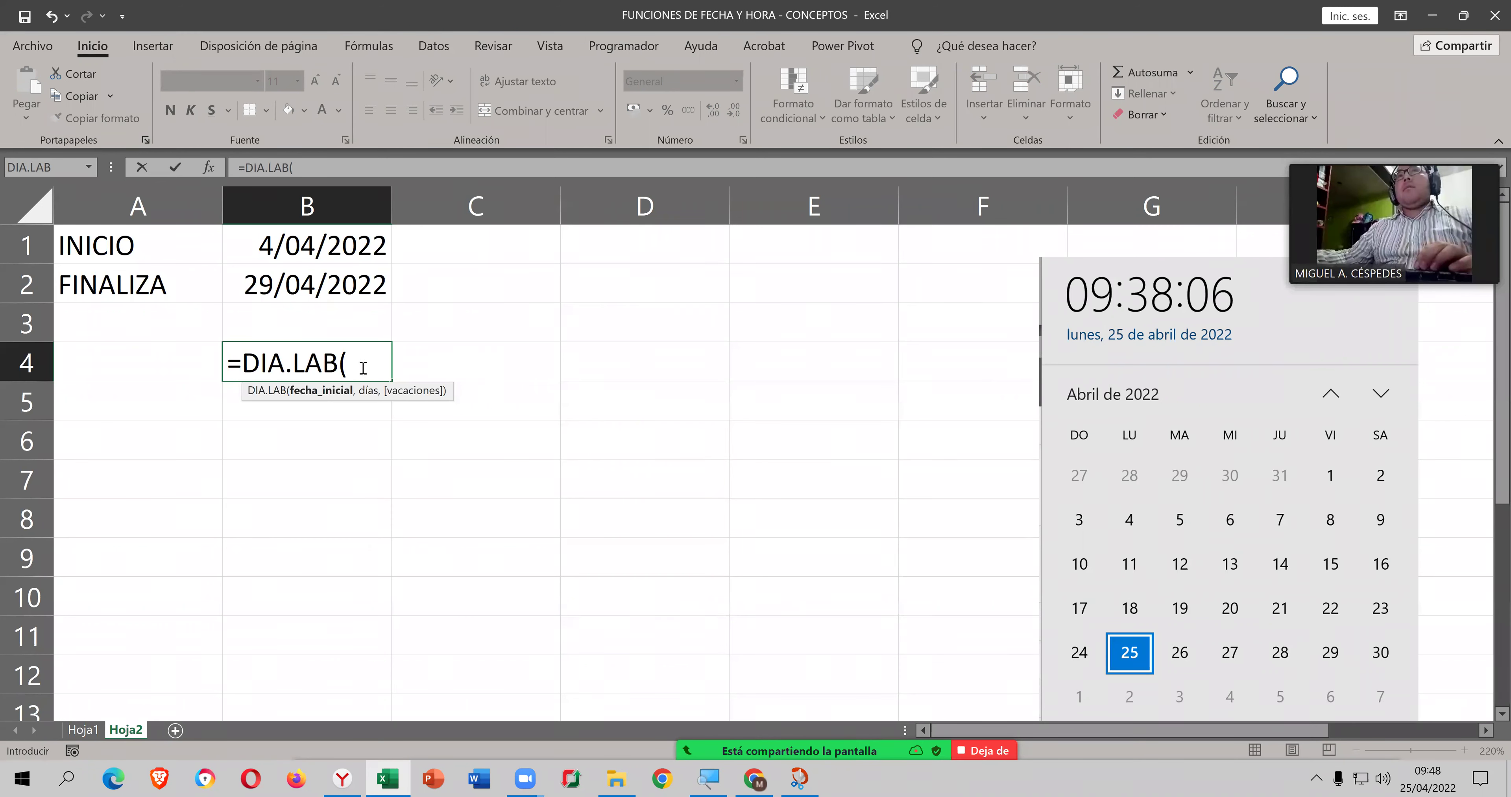
{"action": "left_click", "coordinate": [360, 251]}
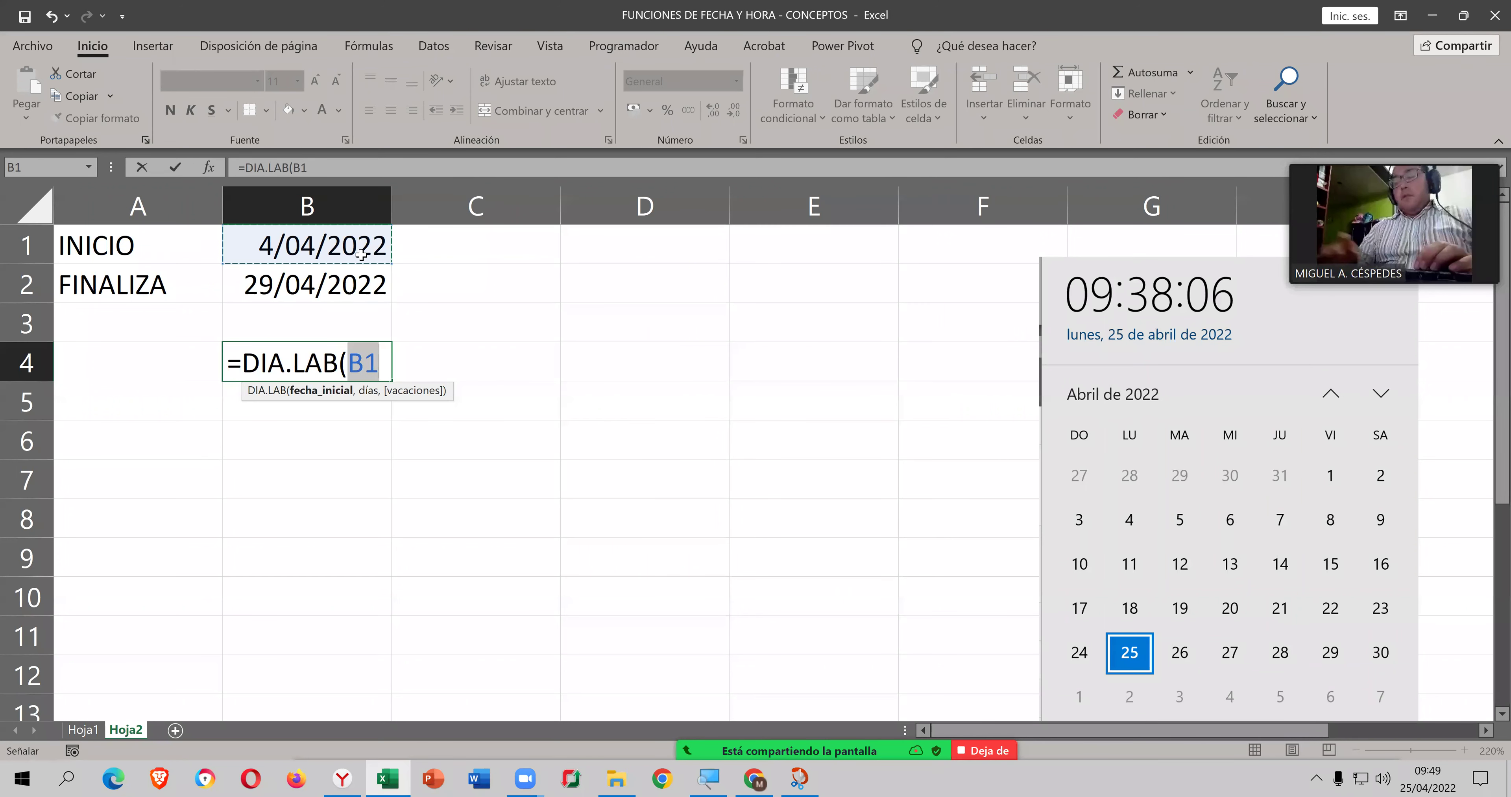
{"action": "type", "text": ",19"}
{"action": "key", "text": "Return"}
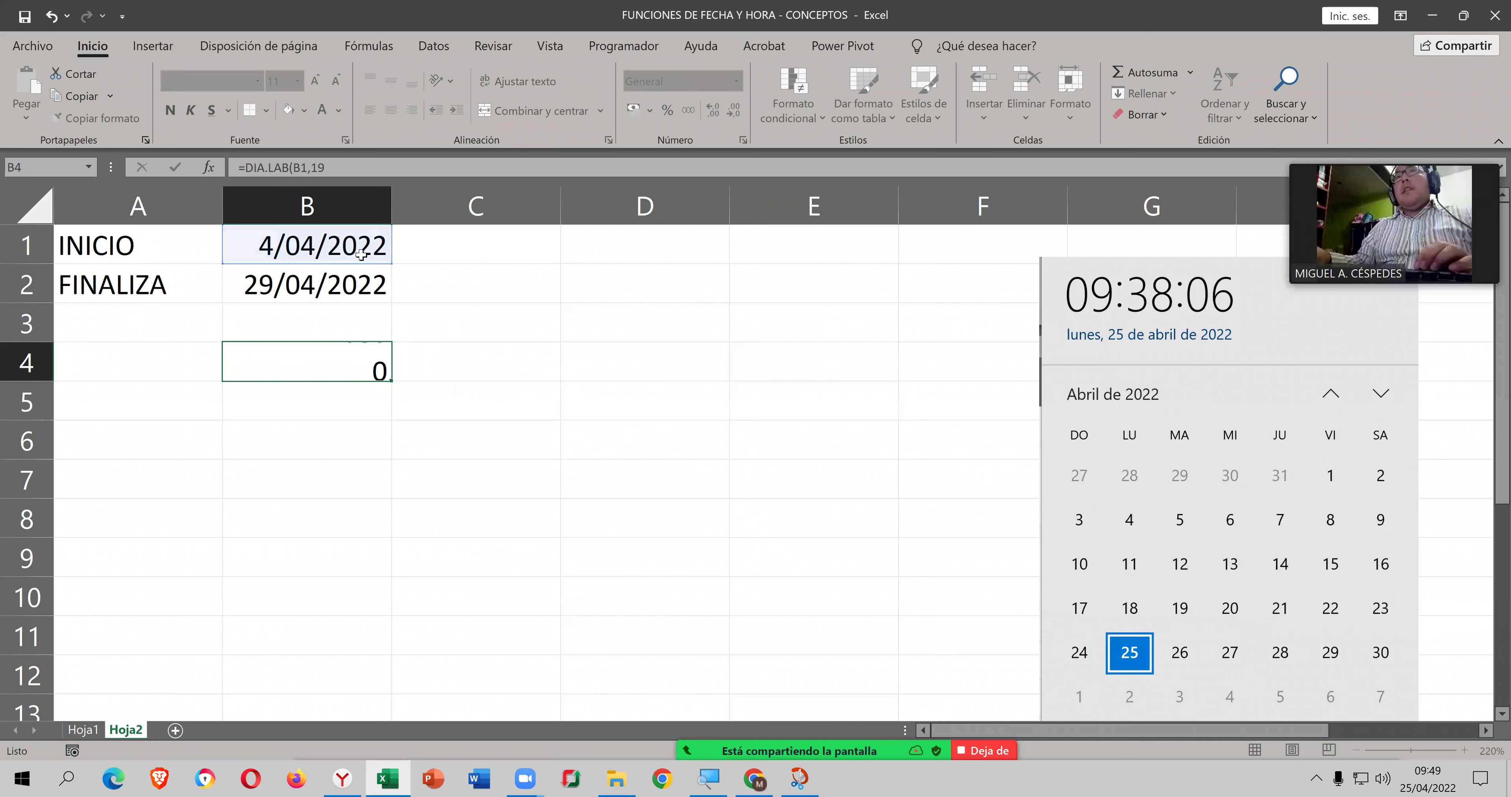
Step: Format B4 as Fecha corta and reopen its formula for editing
{"action": "key", "text": "Up"}
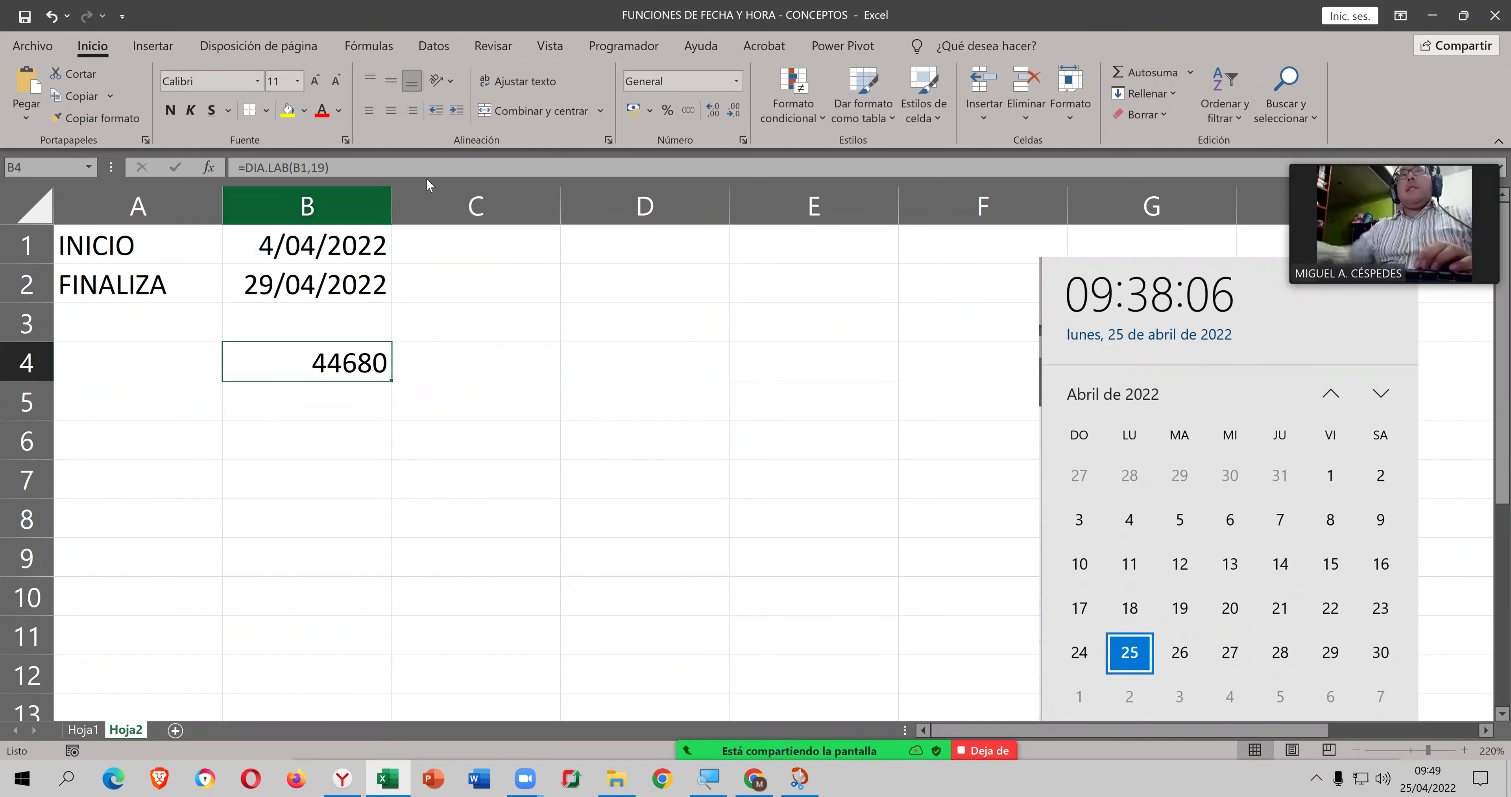
{"action": "left_click", "coordinate": [735, 82]}
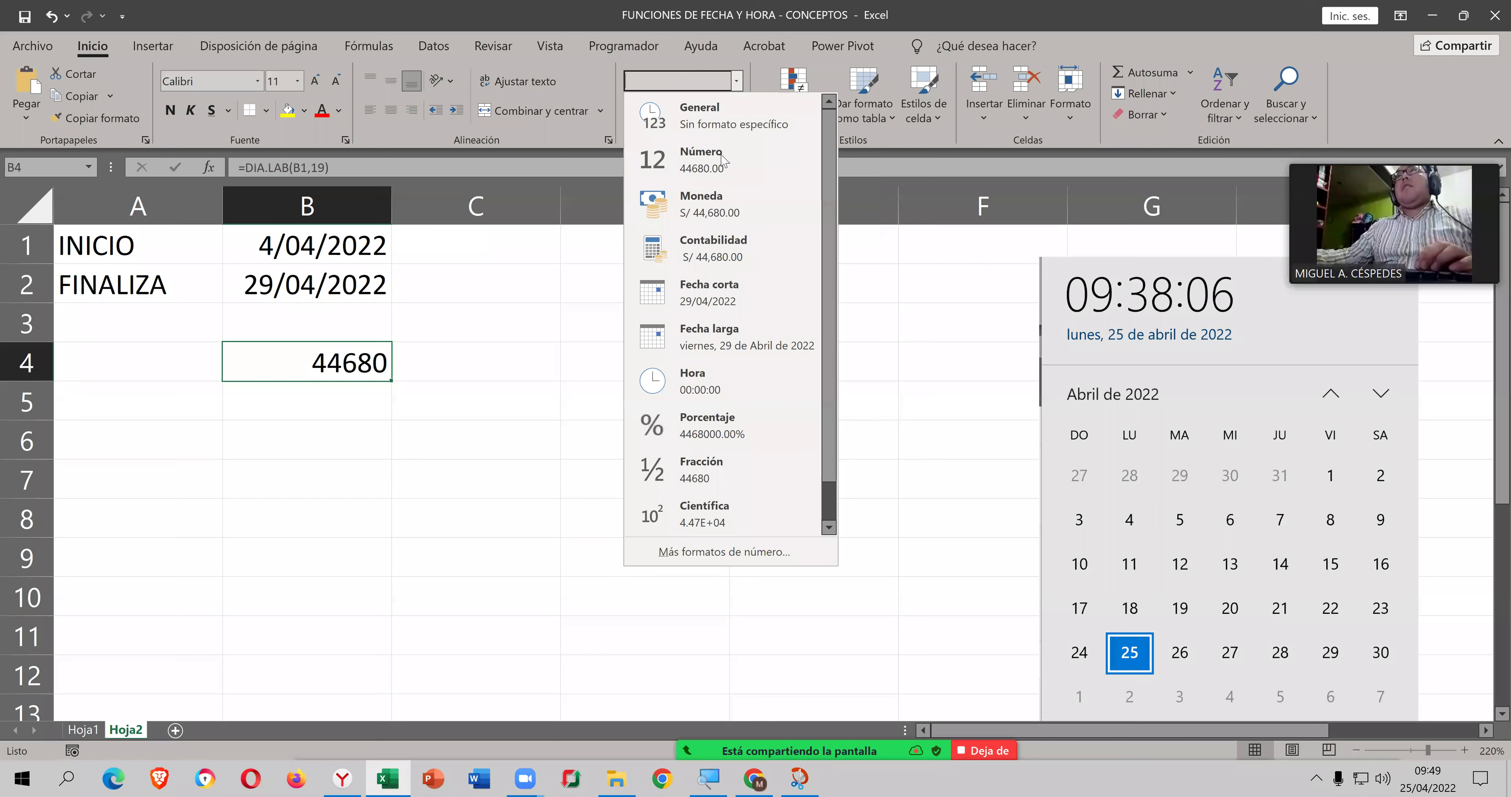
{"action": "left_click", "coordinate": [737, 291]}
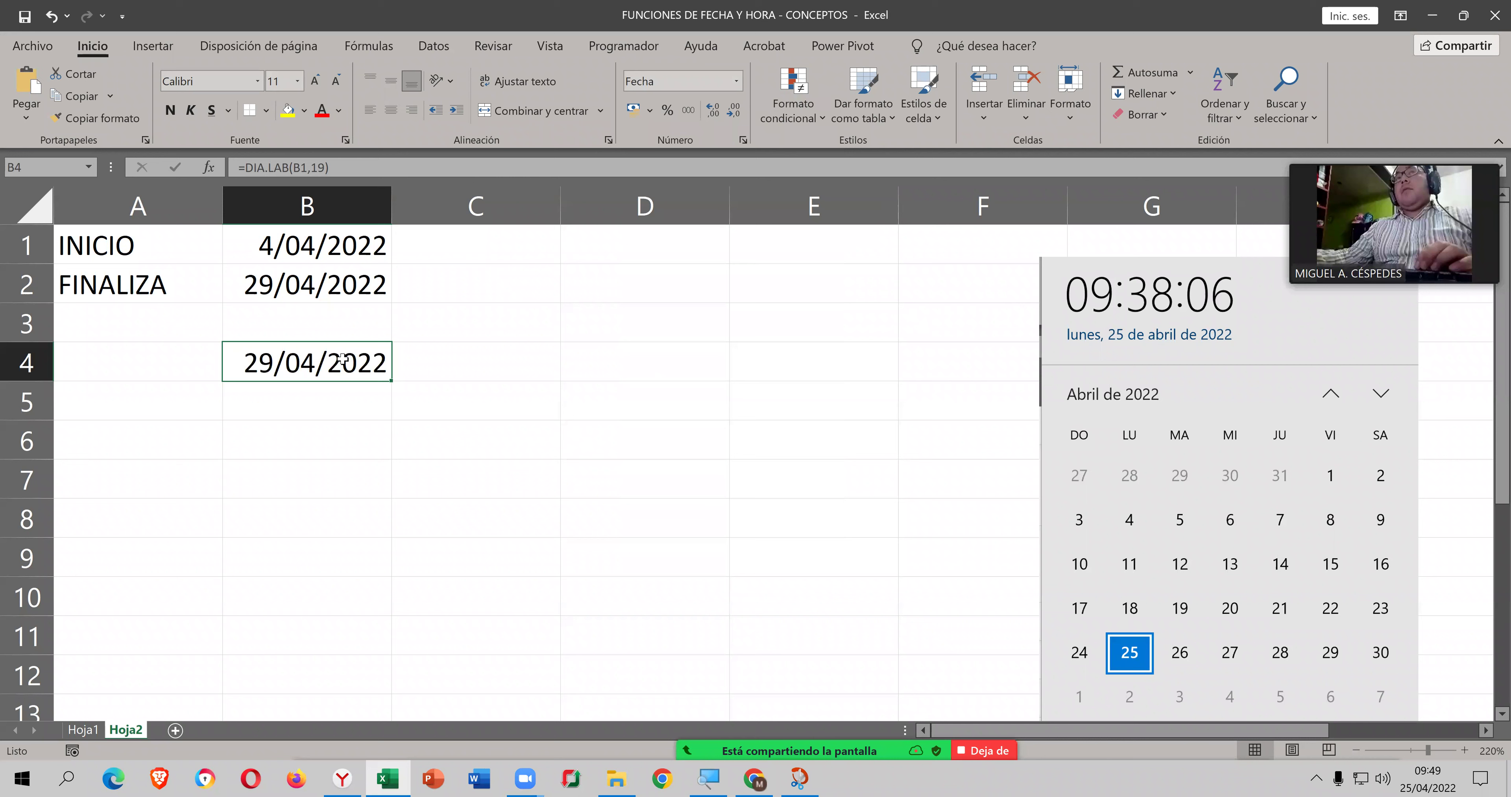
{"action": "double_click", "coordinate": [308, 363]}
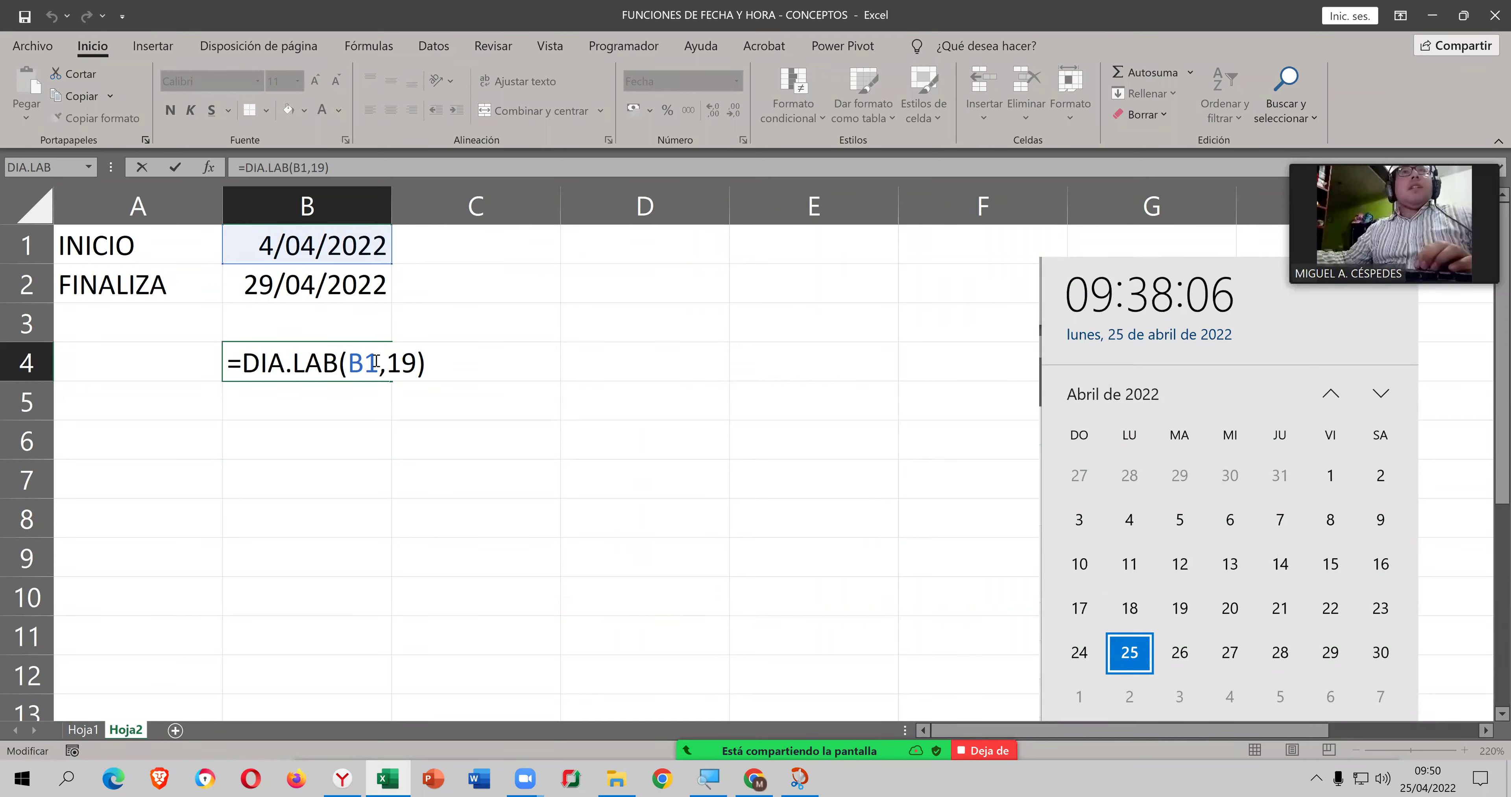
Step: Recommit =DIA.LAB(B1,19) in B4 to confirm 29/04/2022, then select B4
{"action": "double_click", "coordinate": [357, 362]}
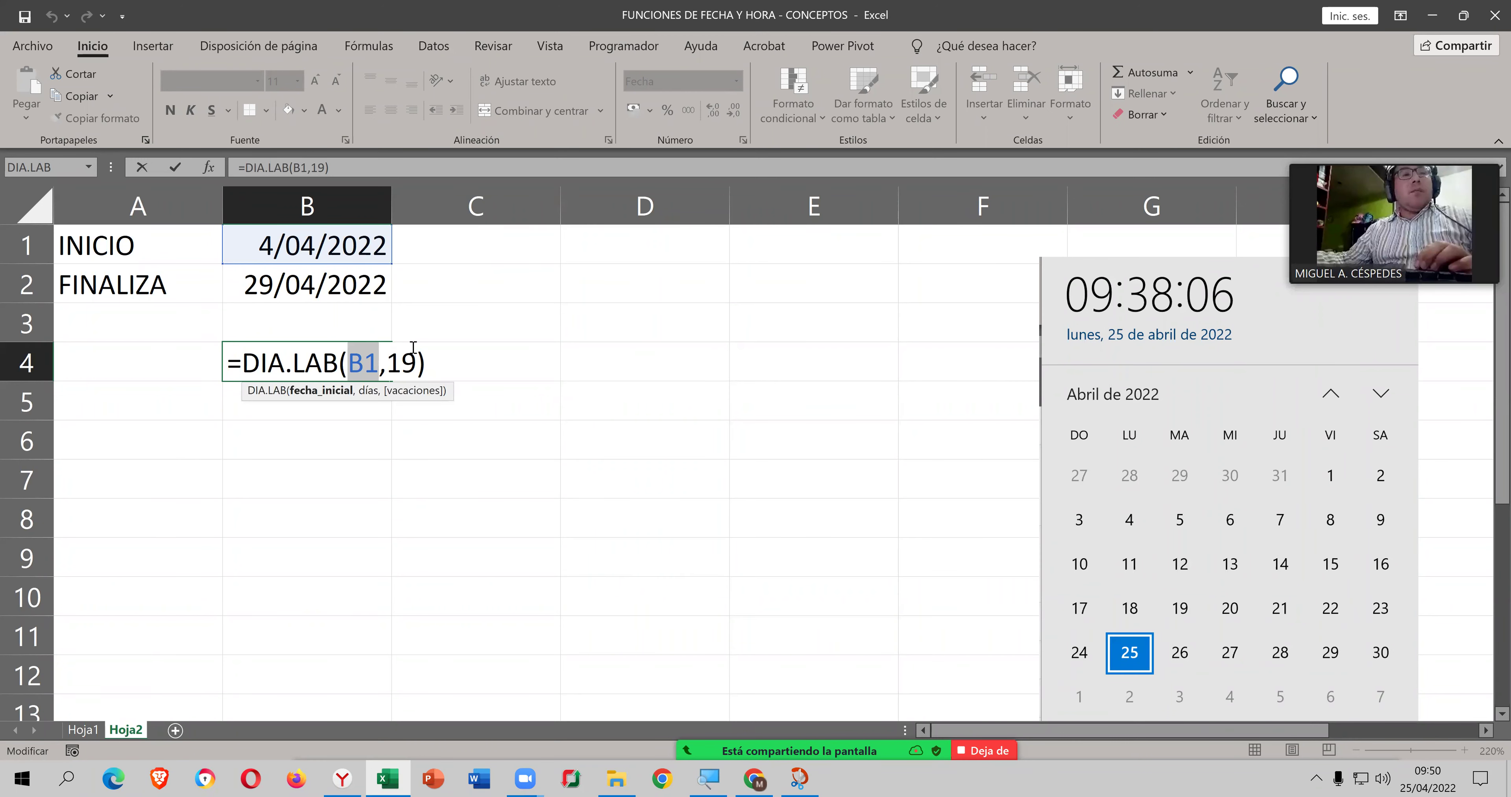
{"action": "left_click", "coordinate": [446, 369]}
{"action": "key", "text": "Return"}
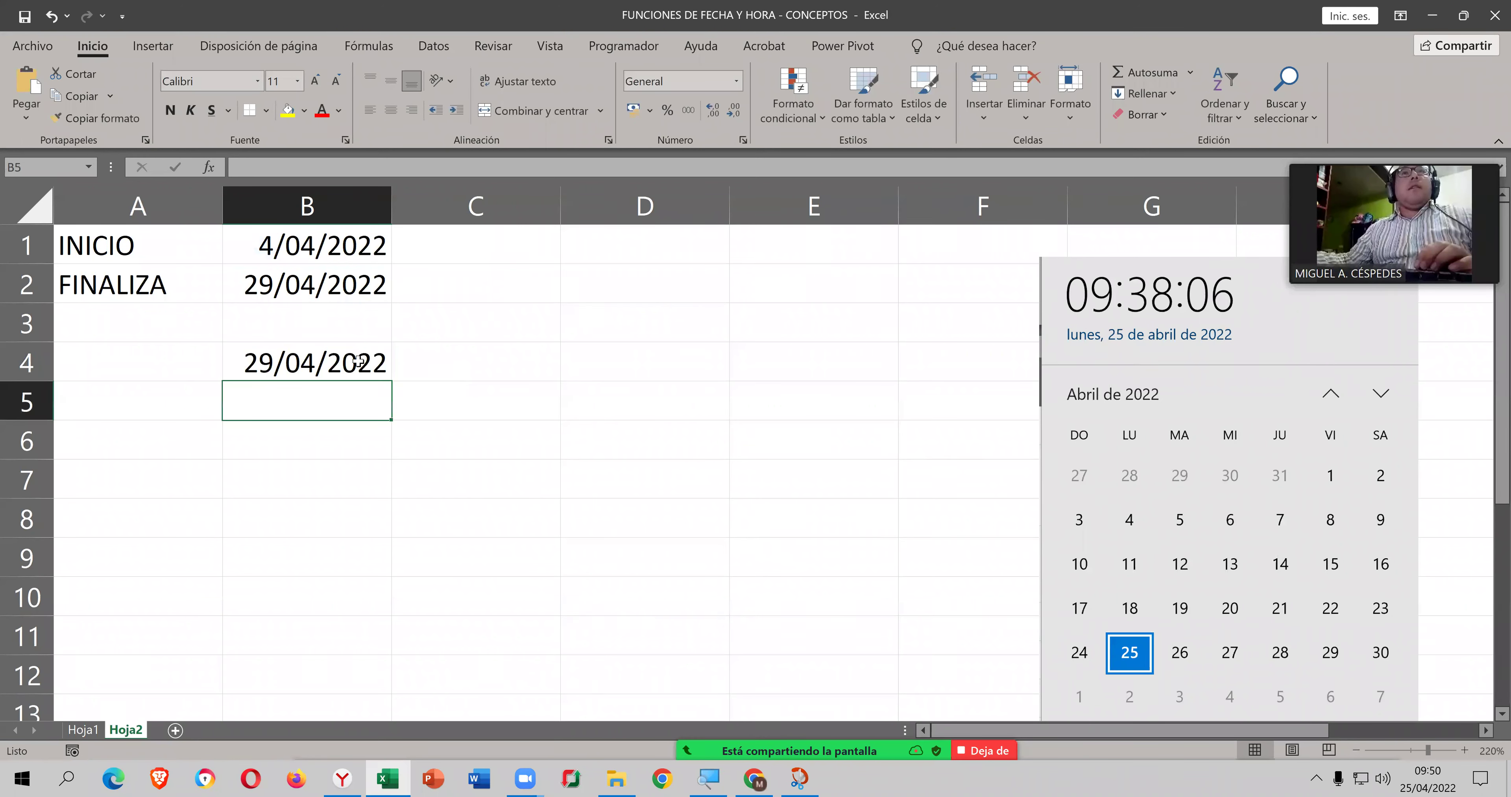
{"action": "left_click", "coordinate": [355, 361]}
Step: Clear B4 and replace FINALIZA in B2 with =DIA.LAB(B1,19)
{"action": "key", "text": "Delete"}
{"action": "key", "text": "Up"}
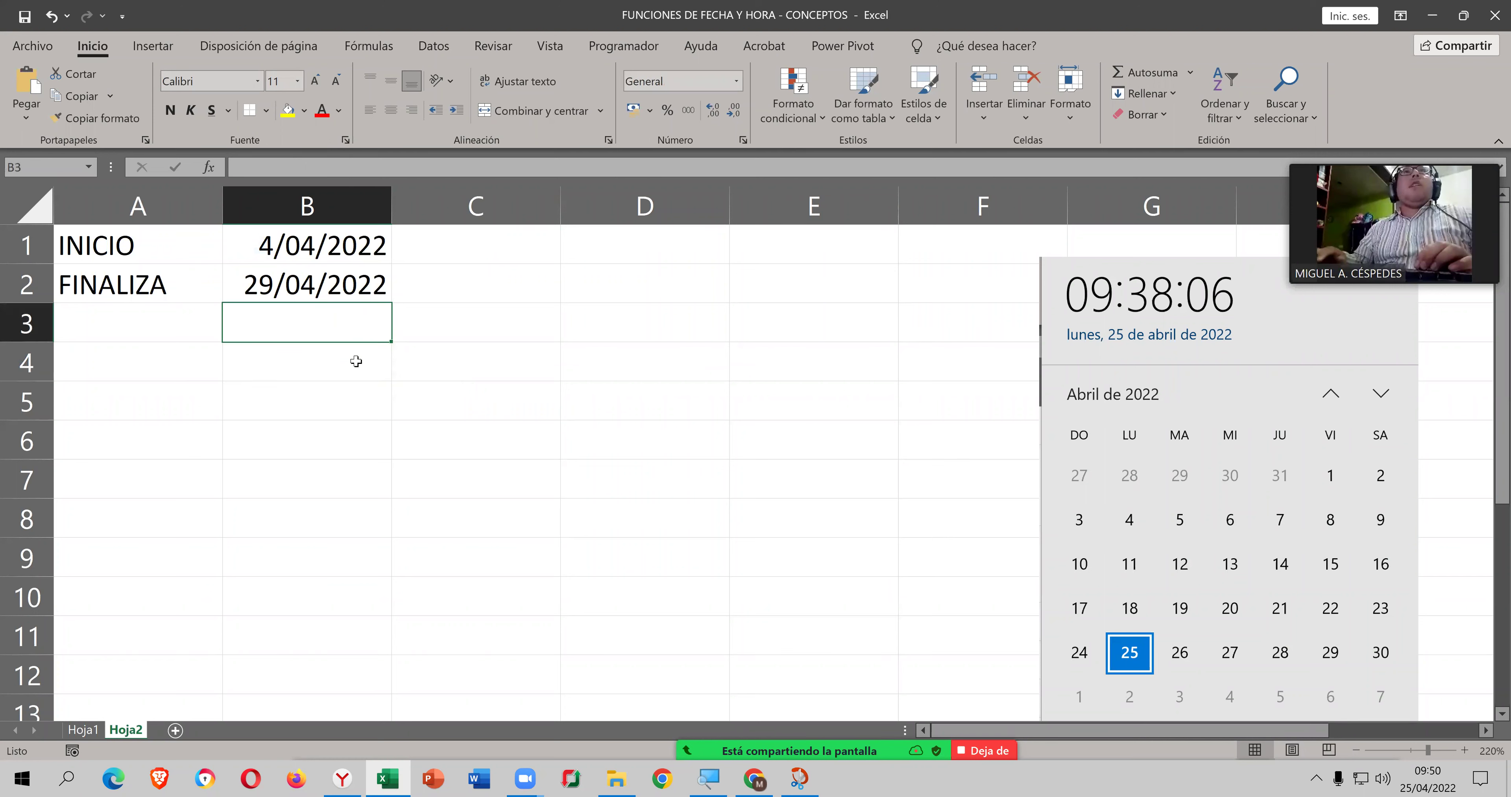
{"action": "key", "text": "Up"}
{"action": "key", "text": "Delete"}
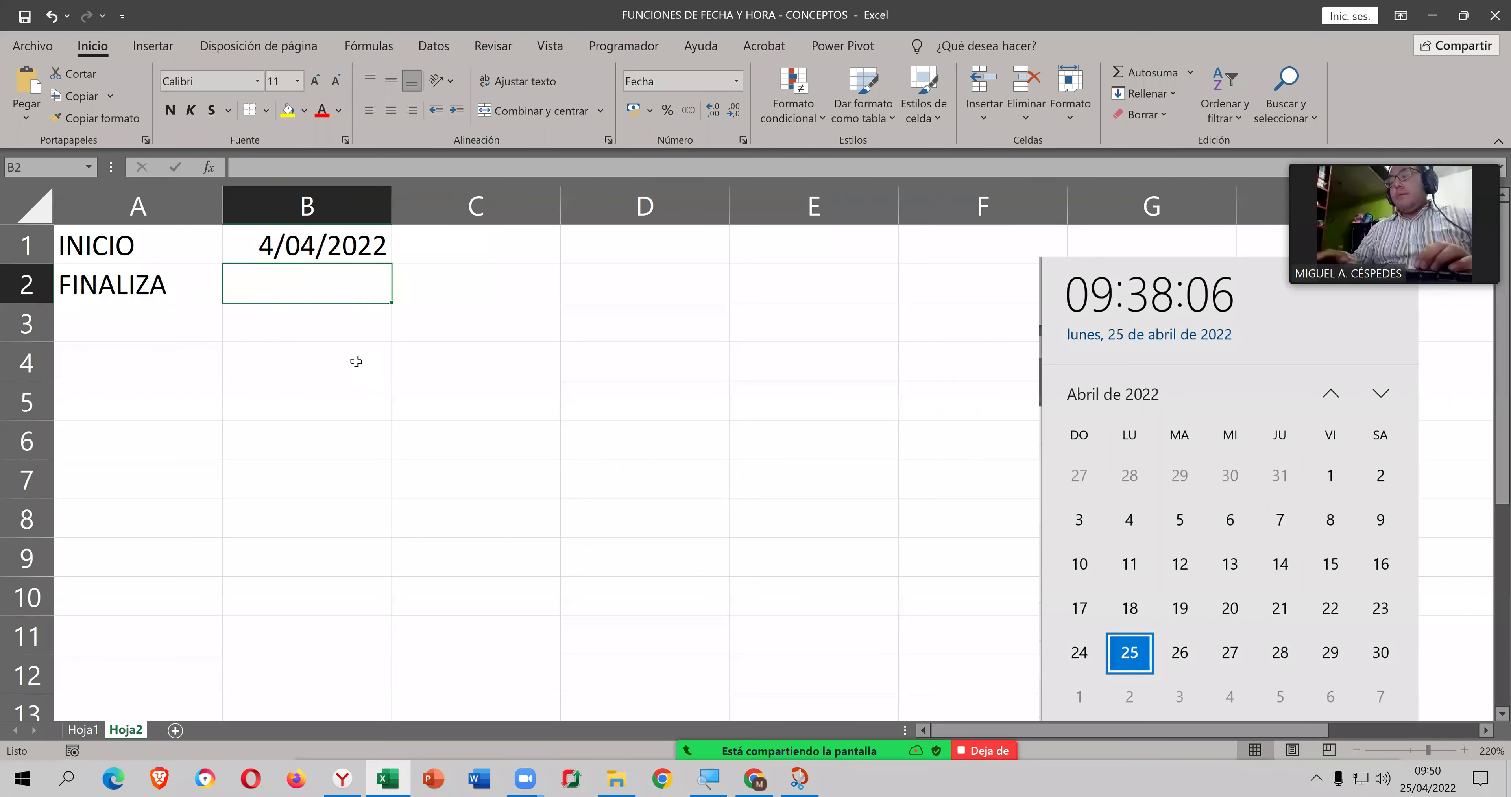
{"action": "type", "text": "=DI"}
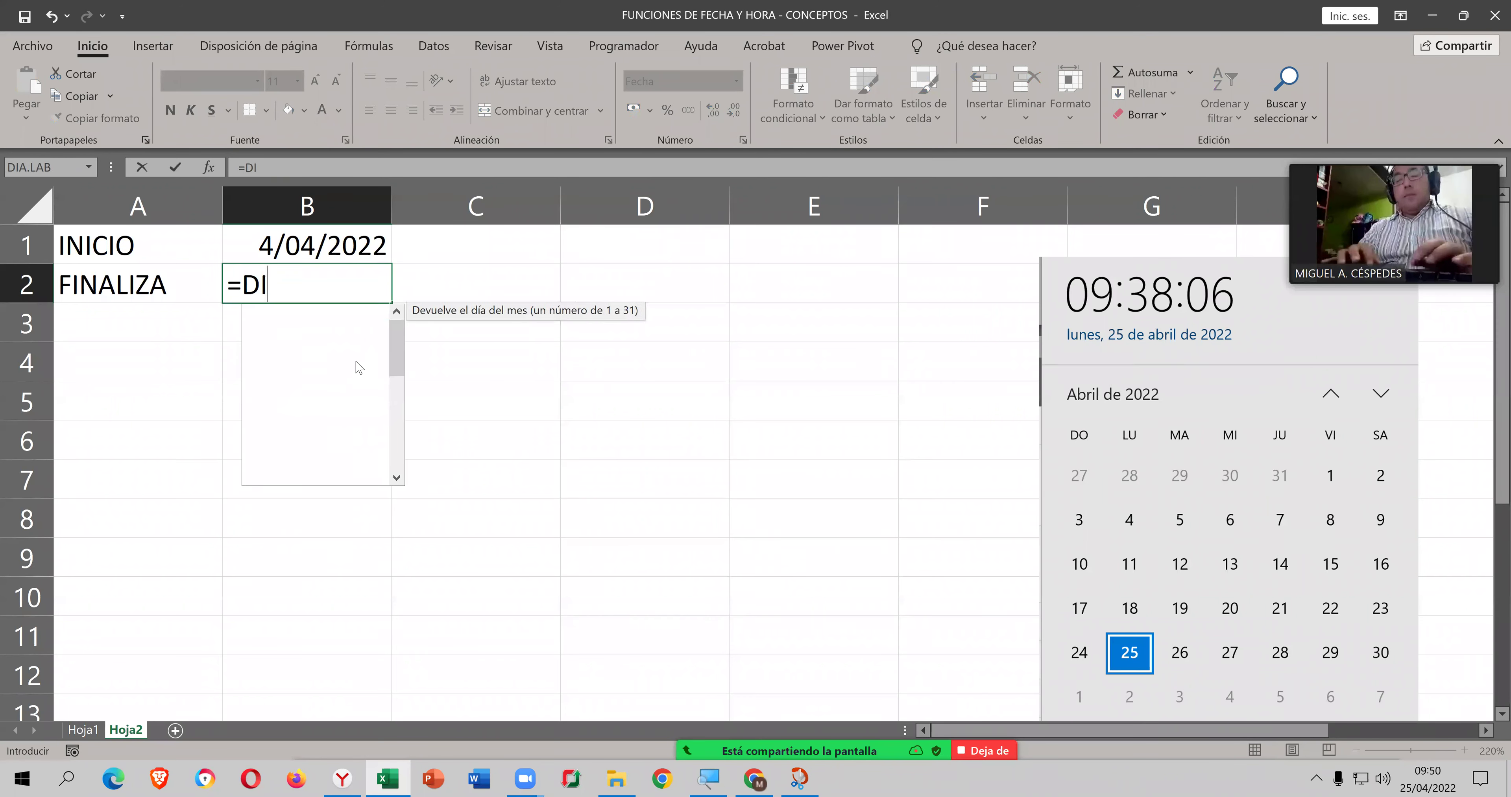
{"action": "type", "text": "A"}
{"action": "key", "text": "Down"}
{"action": "key", "text": "Tab"}
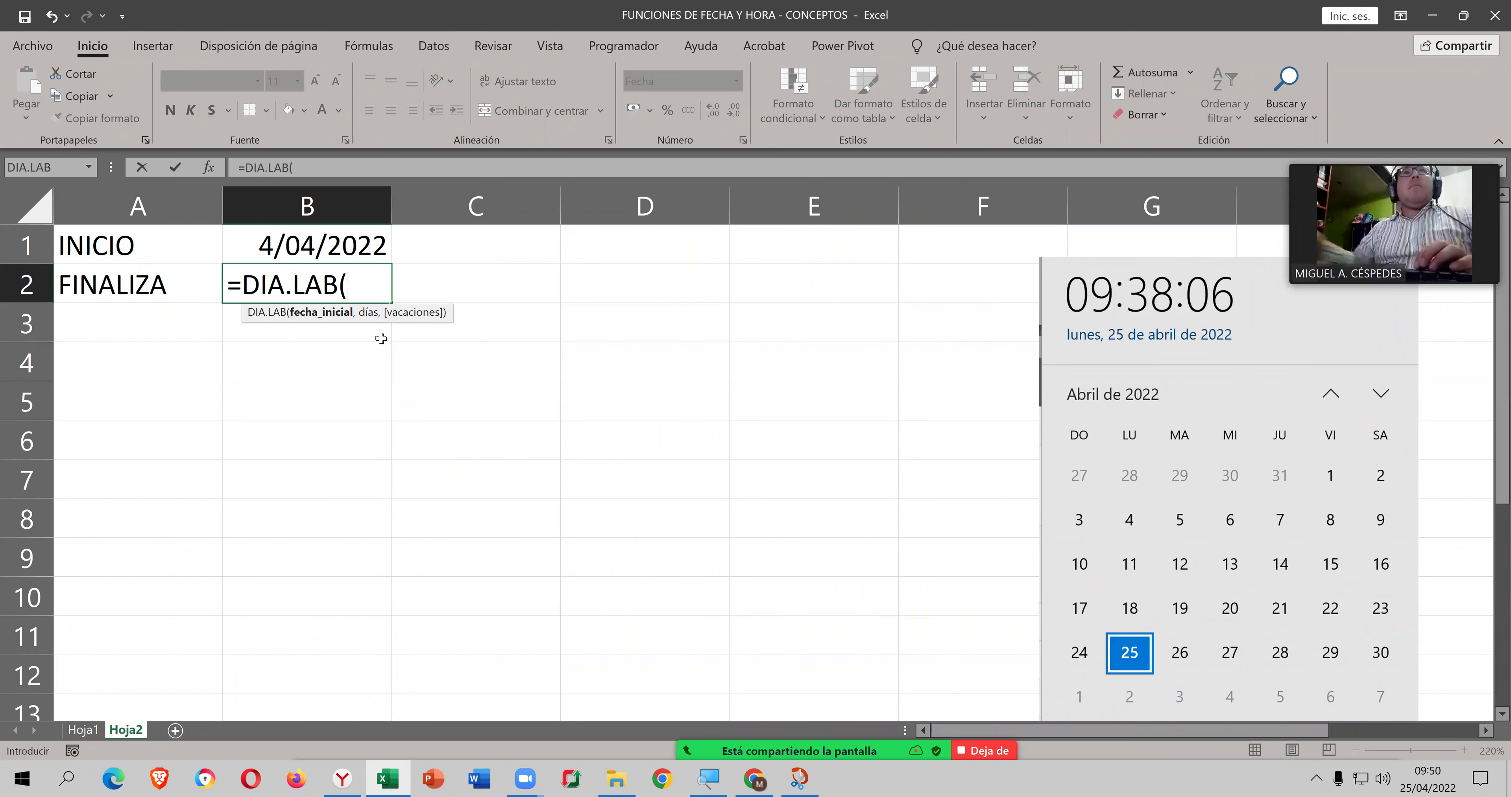
{"action": "left_click", "coordinate": [383, 246]}
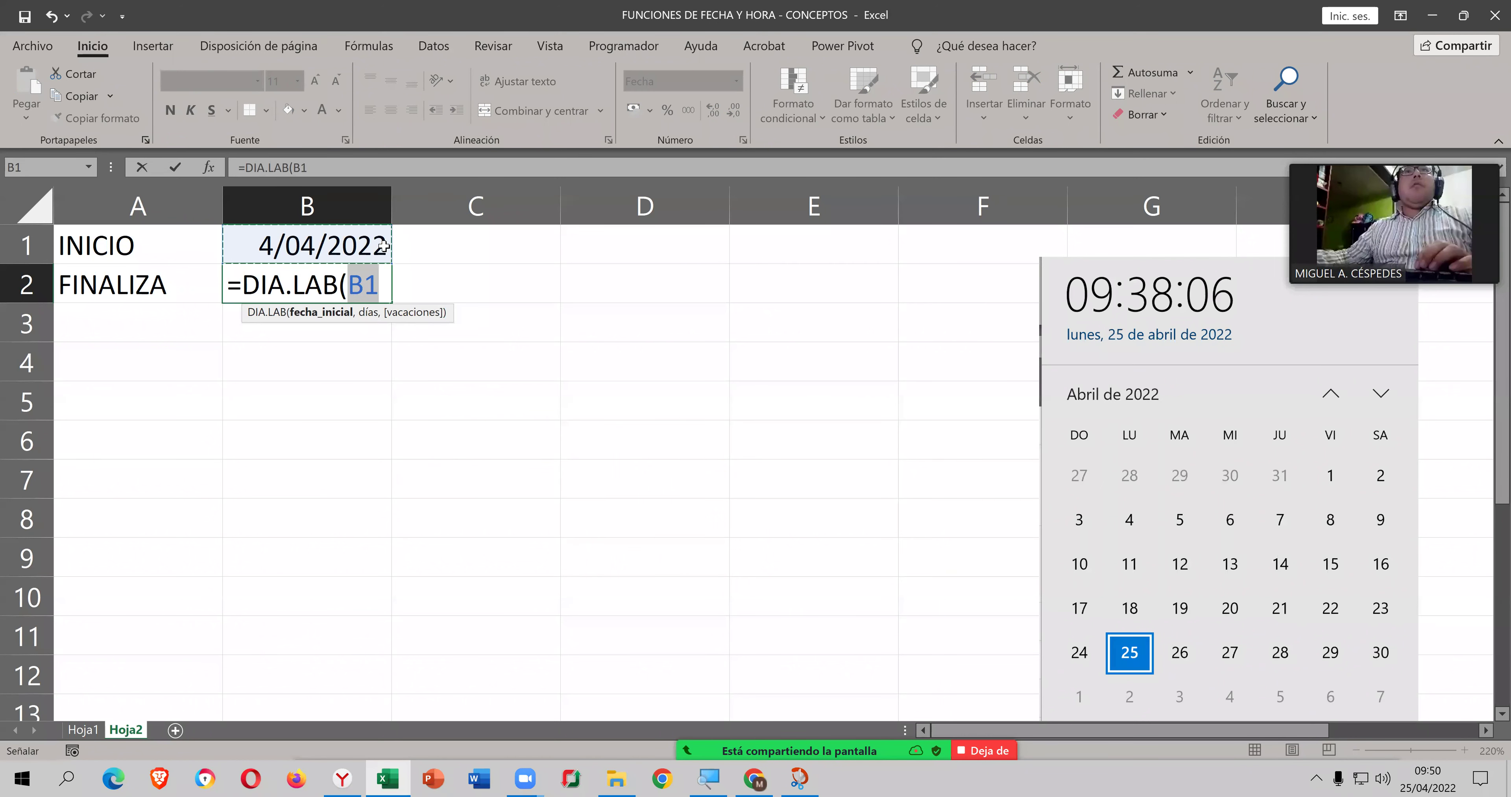
{"action": "type", "text": ","}
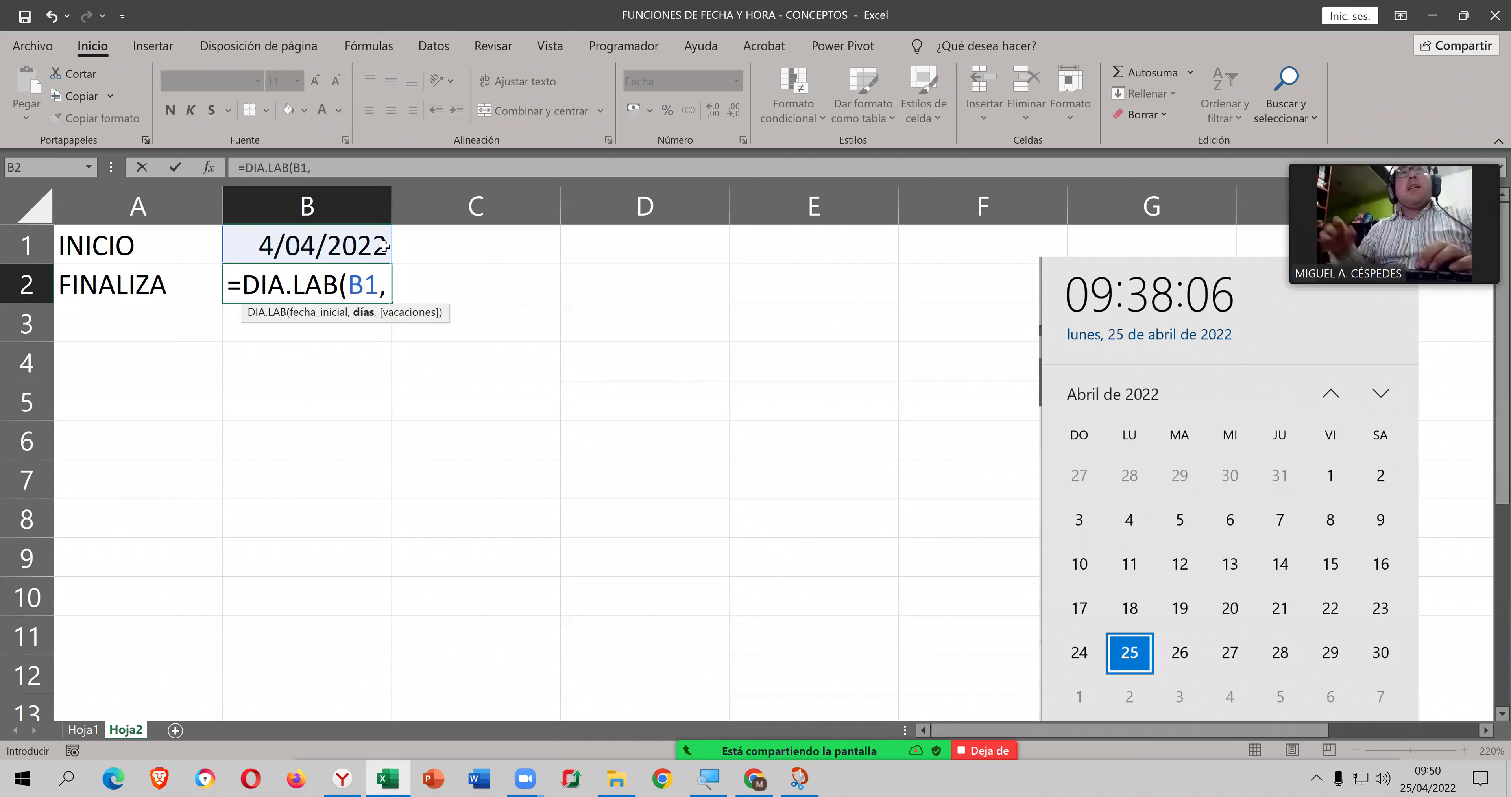
{"action": "type", "text": "19"}
{"action": "key", "text": "Return"}
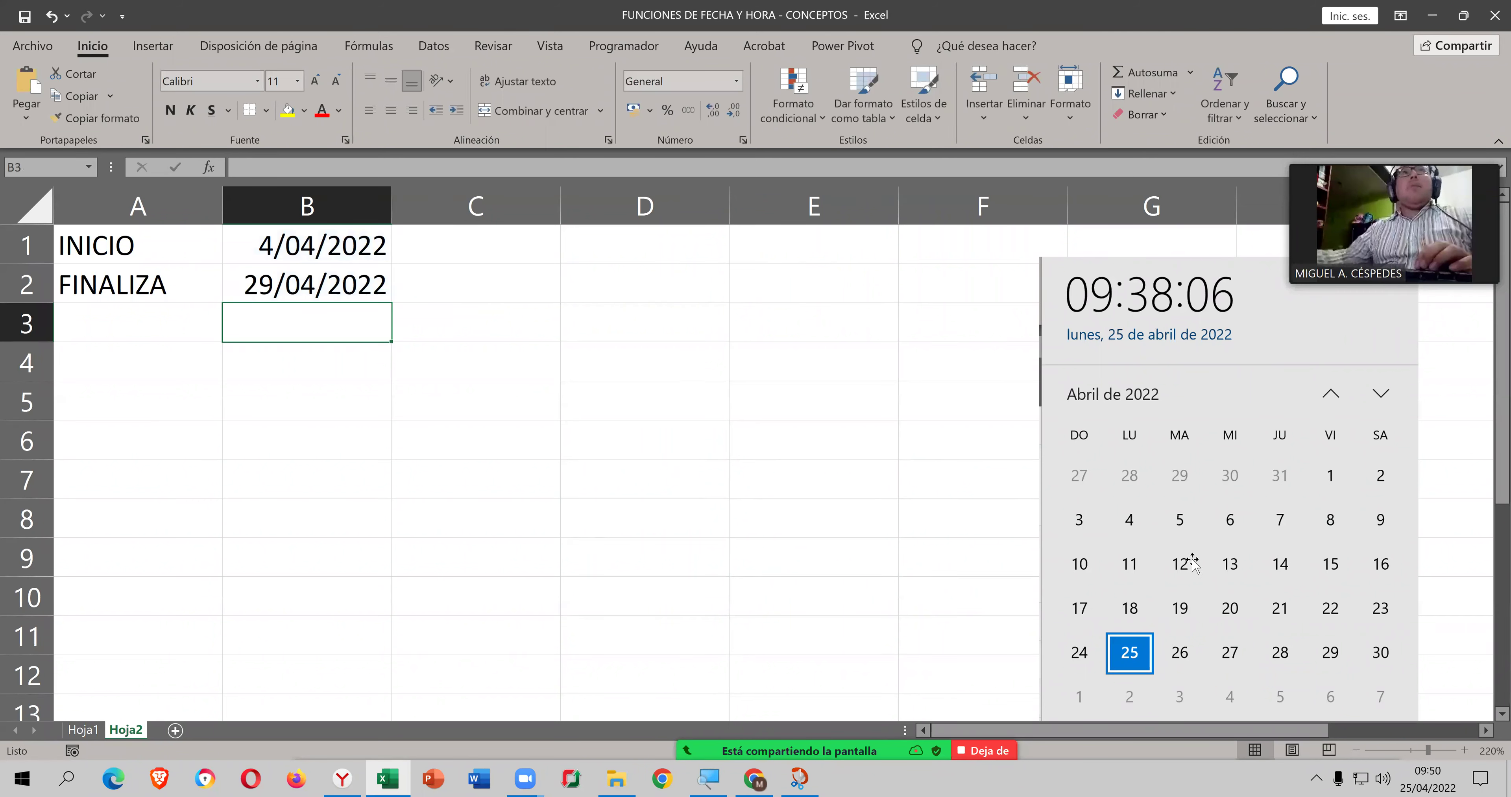
Step: Select the INICIO and FINALIZA dates in B1:B2
{"action": "left_click", "coordinate": [562, 352]}
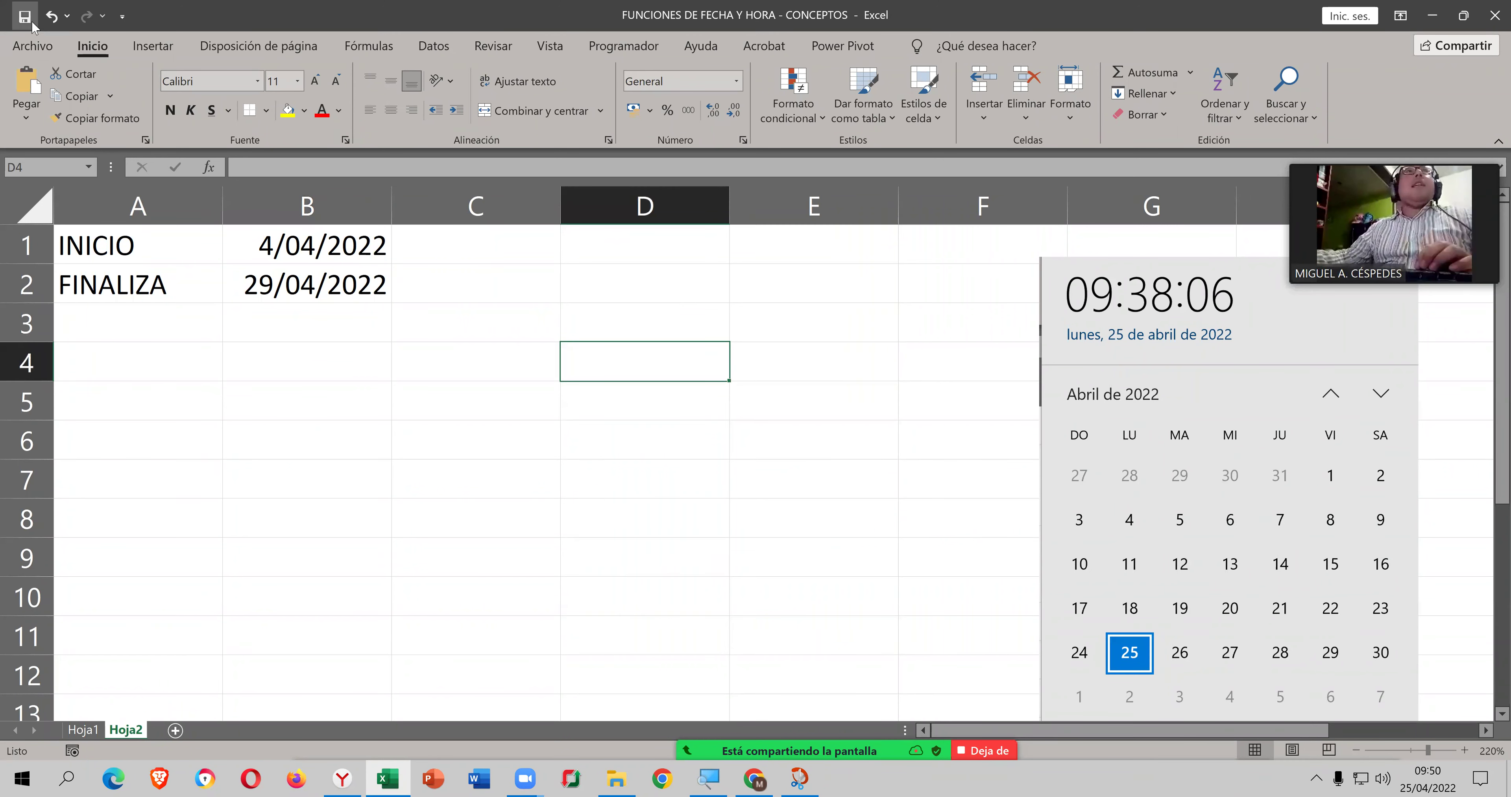
{"action": "left_click", "coordinate": [317, 252]}
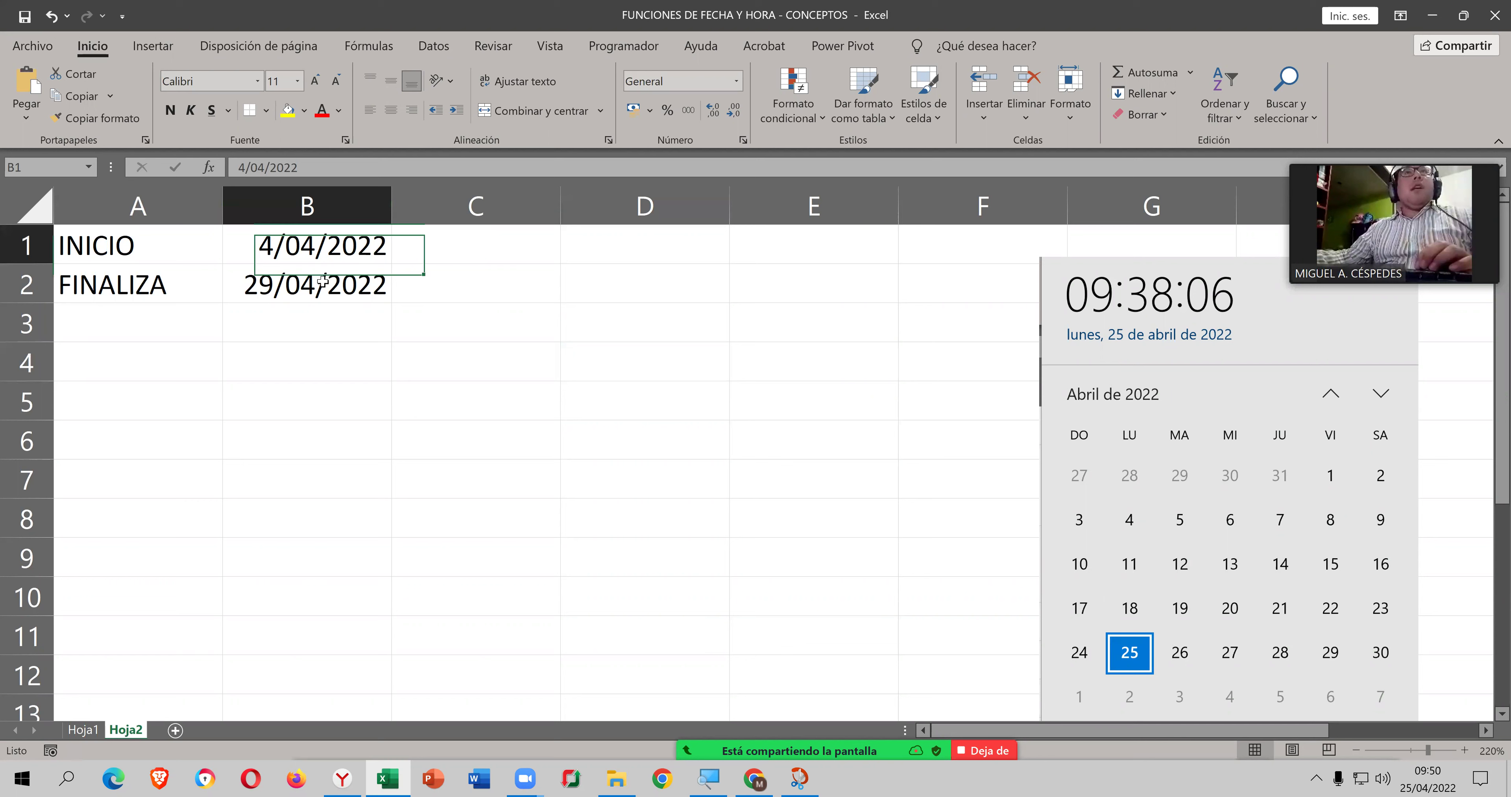
{"action": "key", "text": "shift+Down"}
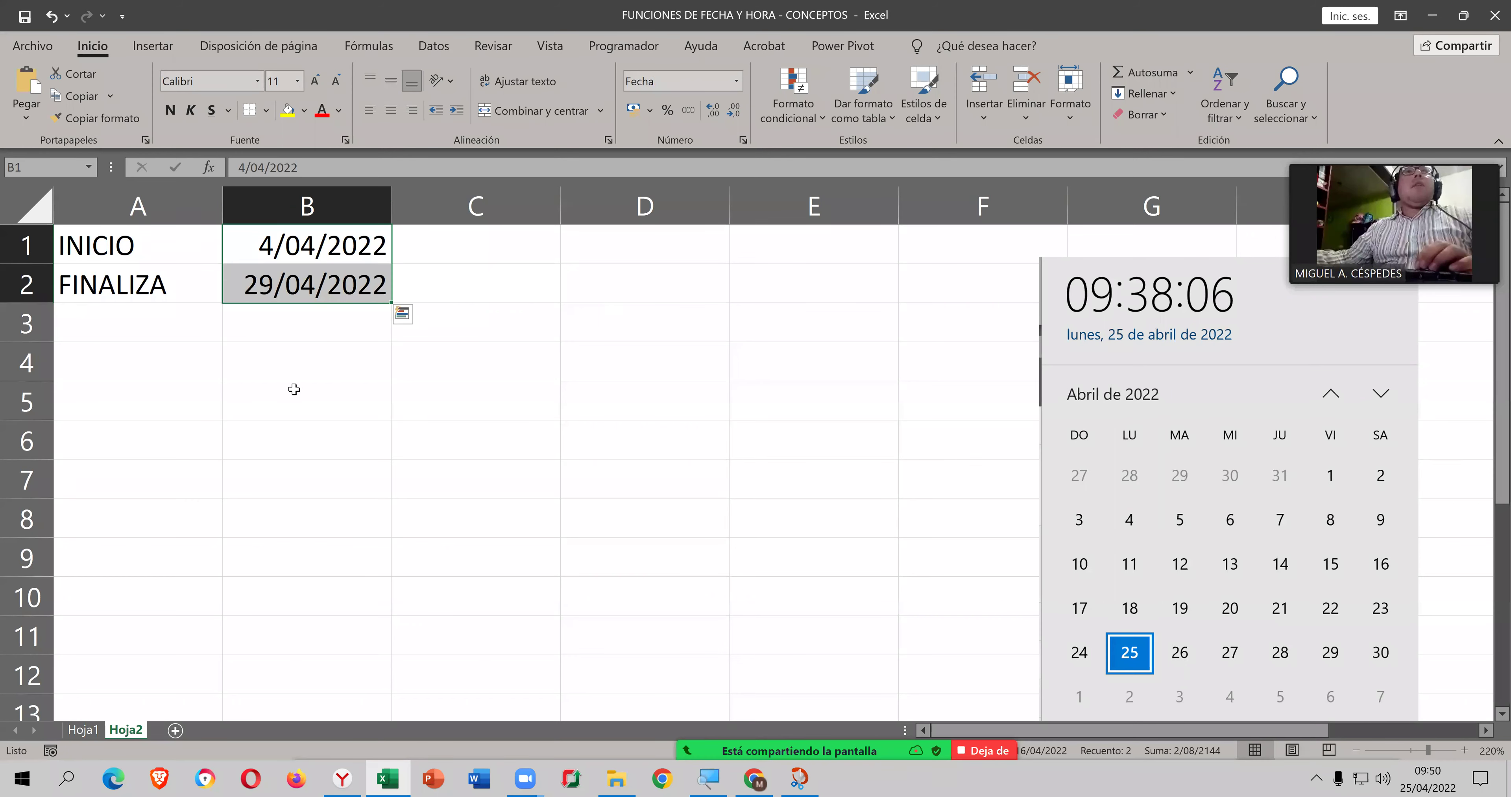
Step: Enter the heading VACACIONES in cell A4
{"action": "left_click", "coordinate": [258, 382]}
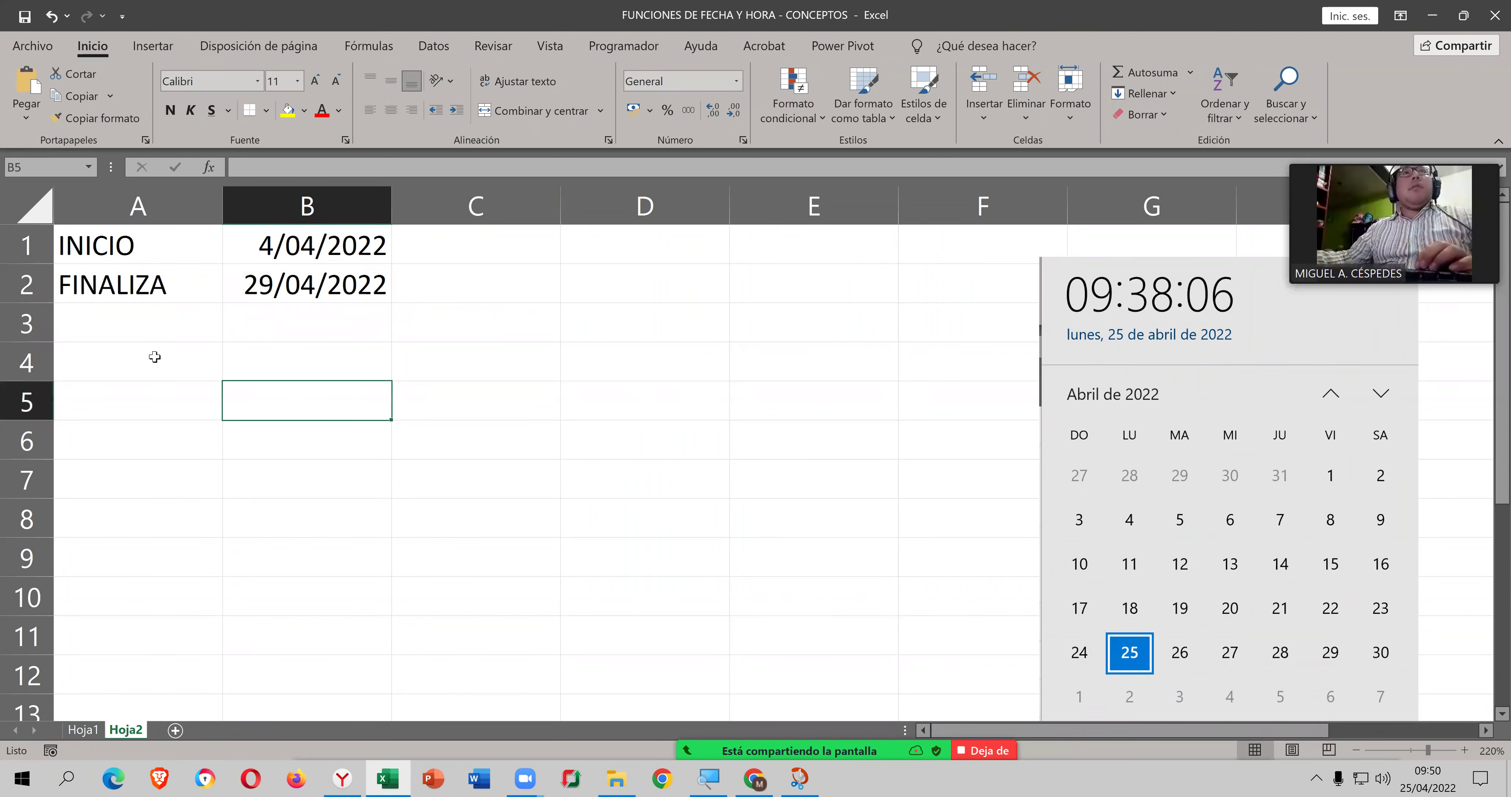
{"action": "left_click", "coordinate": [155, 357]}
{"action": "type", "text": "V"}
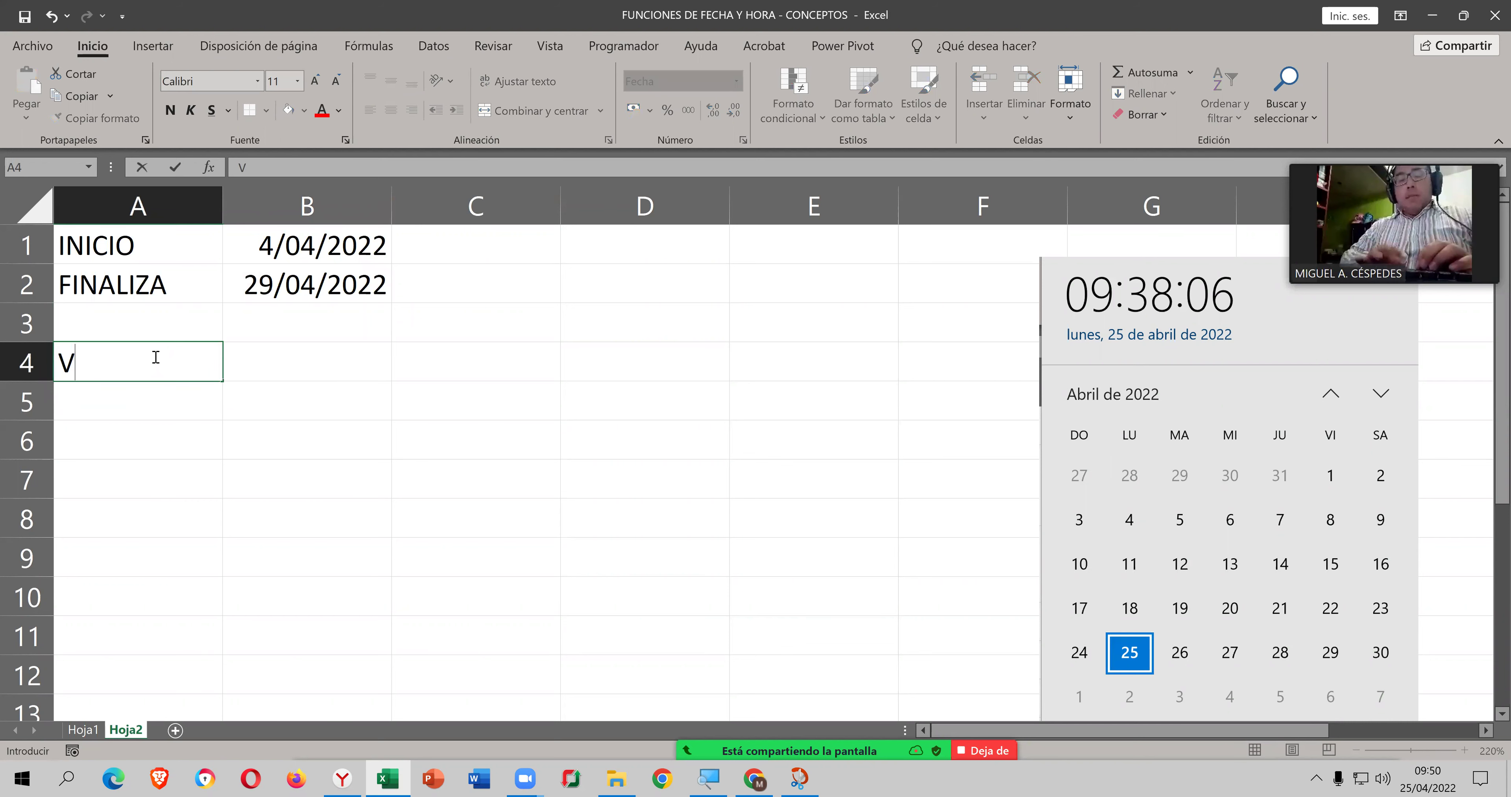
{"action": "type", "text": "ACACIONES"}
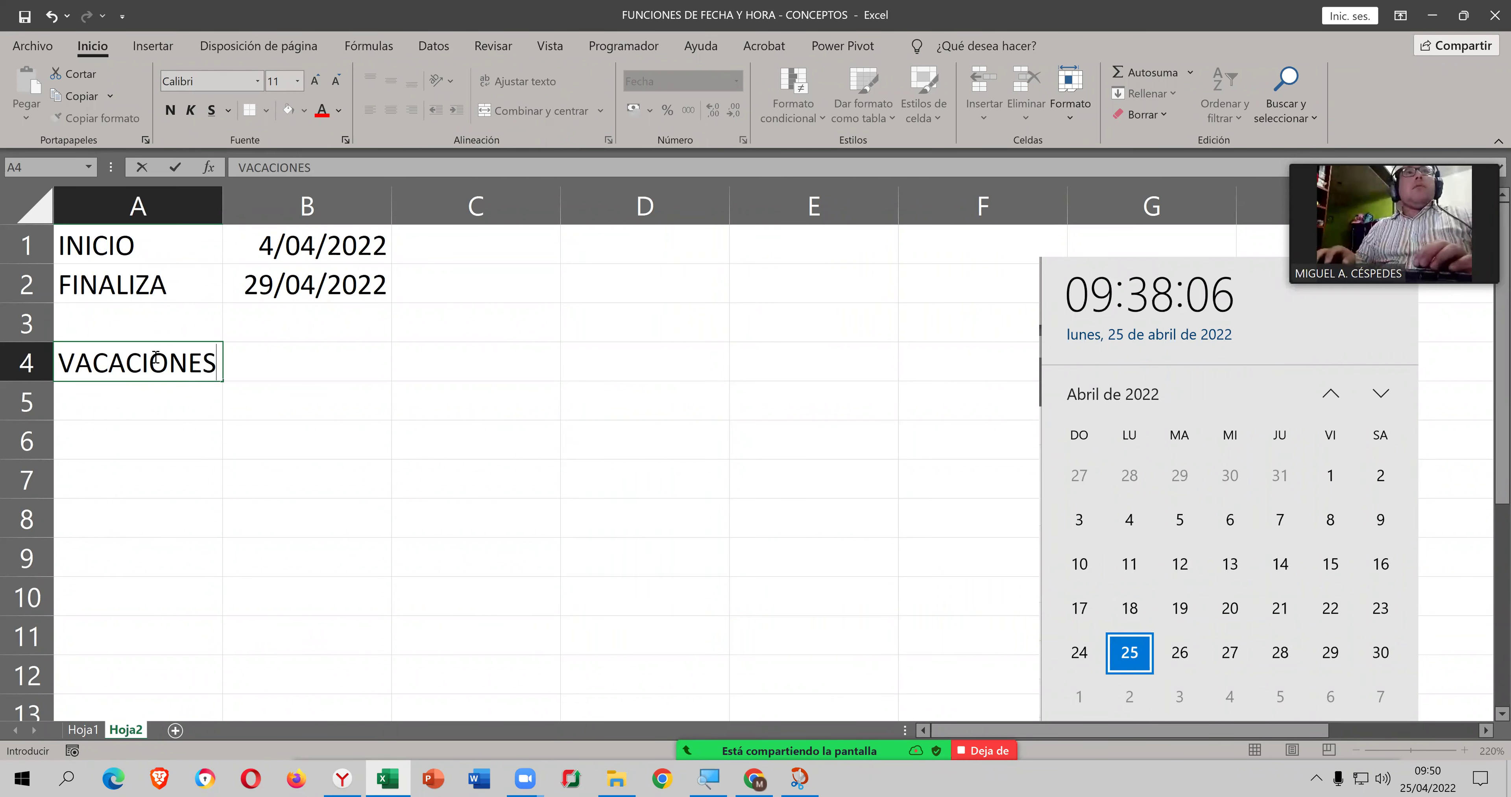
{"action": "key", "text": "Return"}
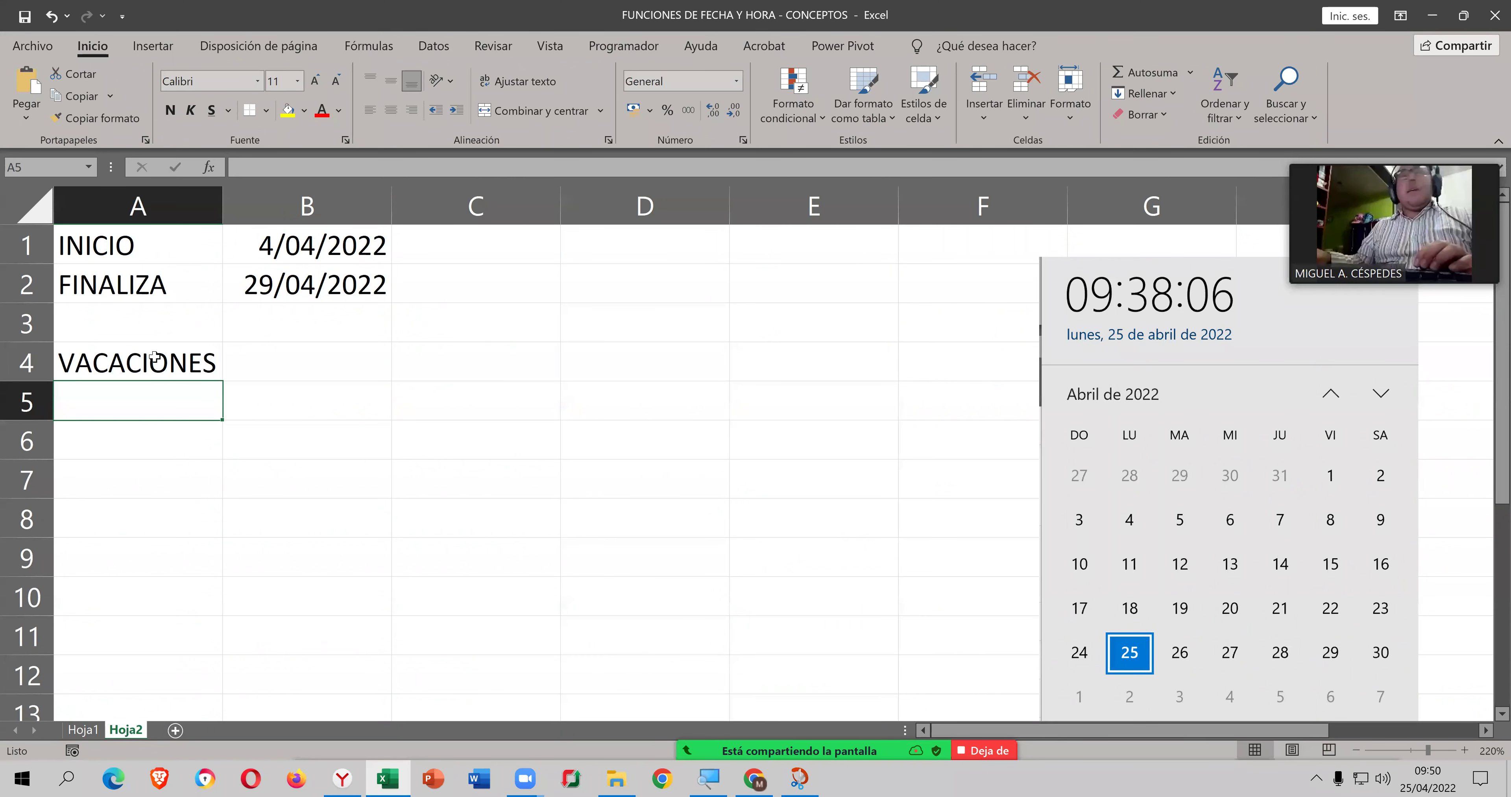
Step: List the holiday dates 13/04/2022, 21/04/2022 and 26/04/2022 in A5:A7
{"action": "type", "text": "="}
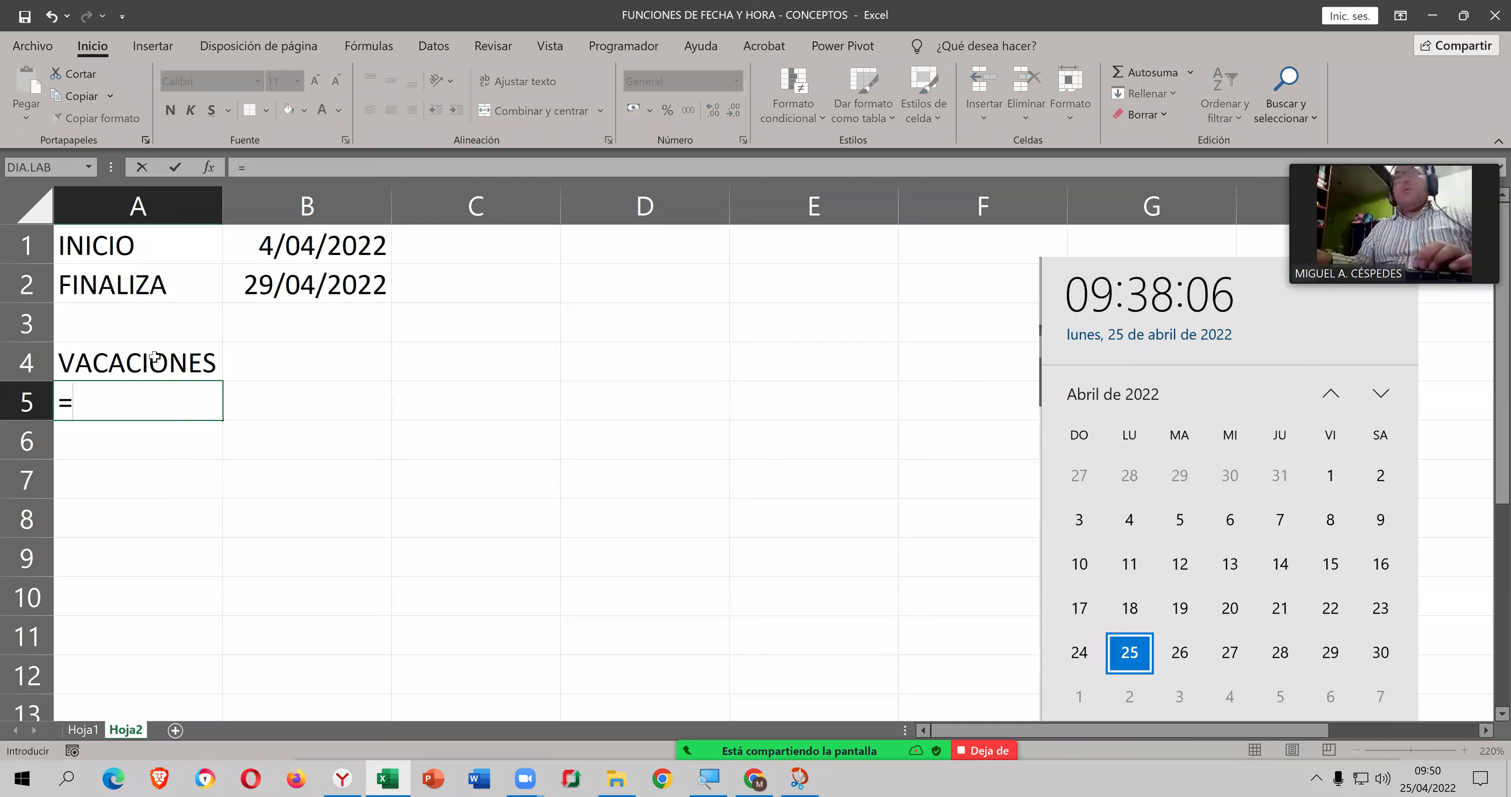
{"action": "key", "text": "BackSpace"}
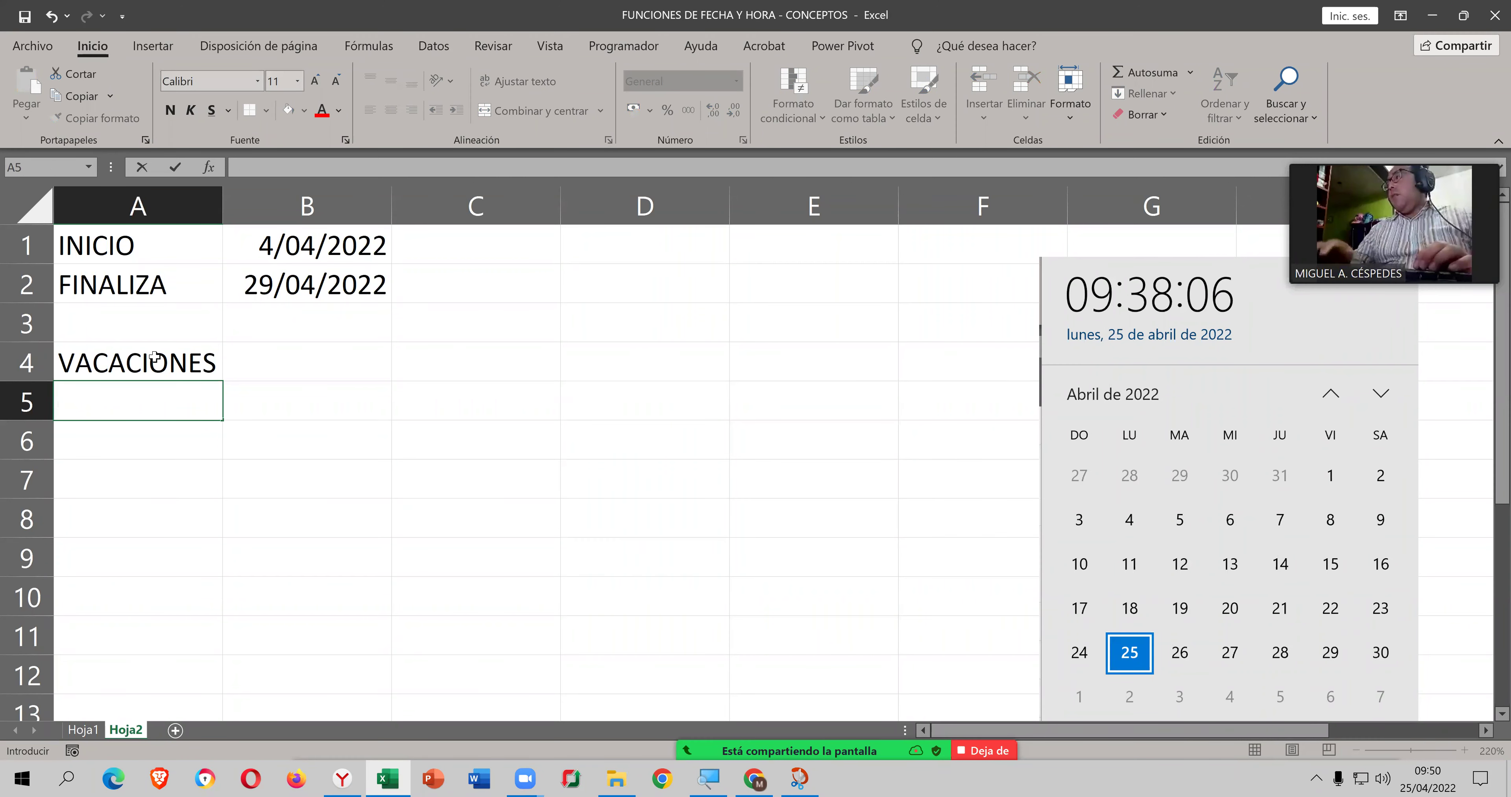
{"action": "type", "text": "13/04/"}
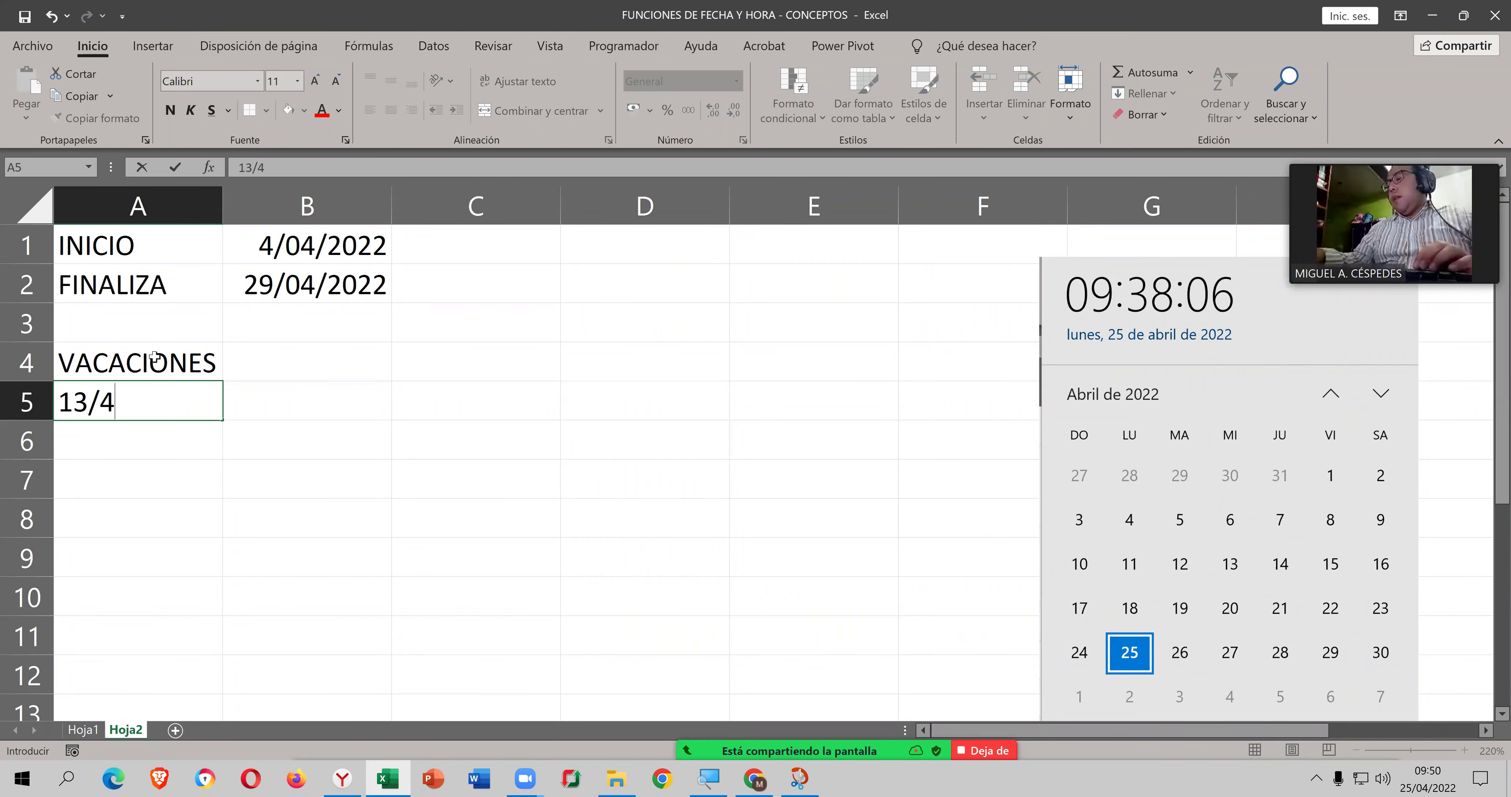
{"action": "type", "text": "202"}
{"action": "key", "text": "Return"}
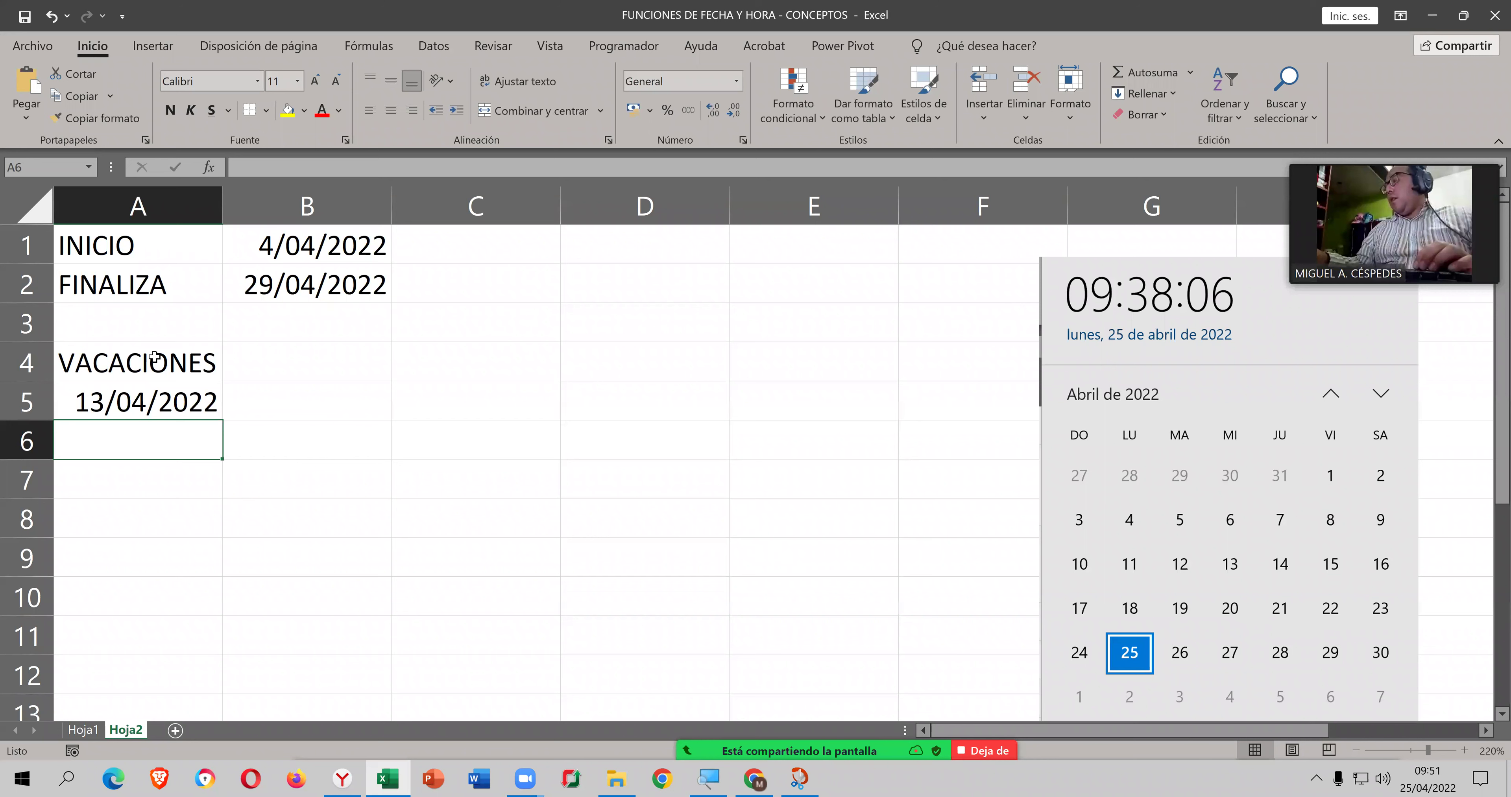
{"action": "type", "text": "21/04/202"}
{"action": "key", "text": "Return"}
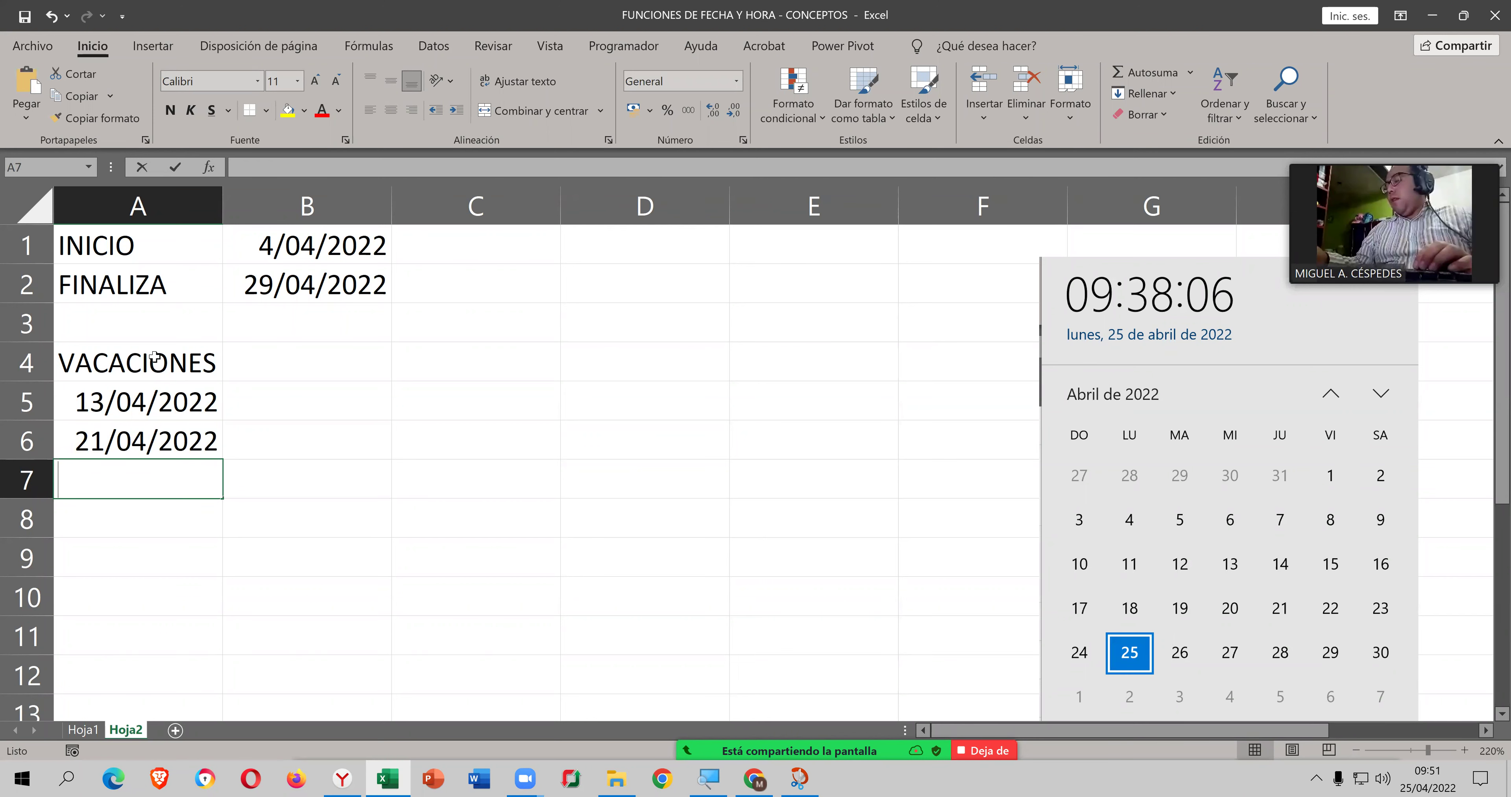
{"action": "type", "text": "26/0"}
{"action": "type", "text": "4/"}
{"action": "type", "text": "202"}
{"action": "key", "text": "Return"}
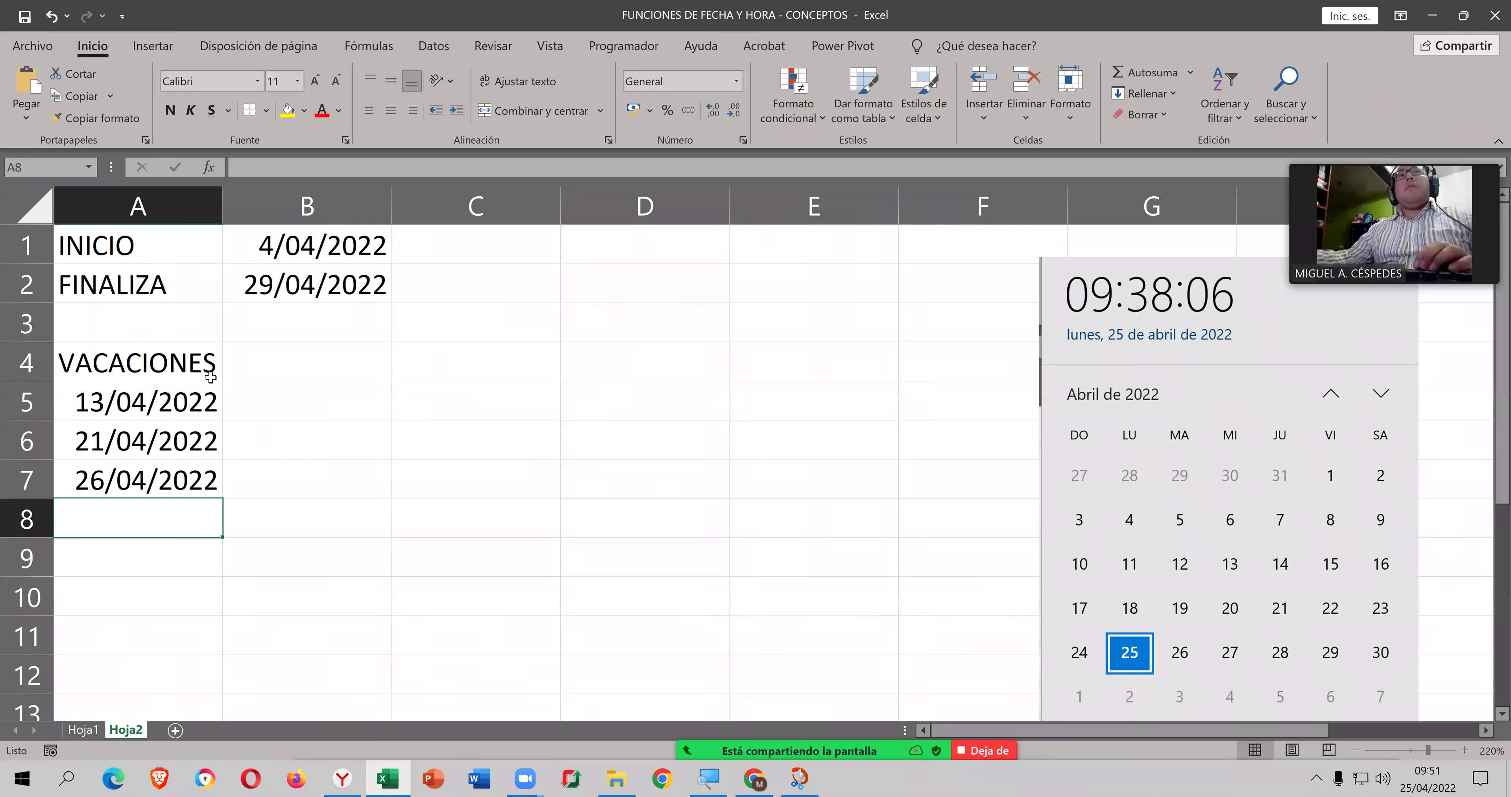
Step: Set A5:A7 as the Vacaciones argument of B2's DIA.LAB formula, giving 4/05/2022
{"action": "left_click_drag", "start_coordinate": [210, 378], "coordinate": [194, 464]}
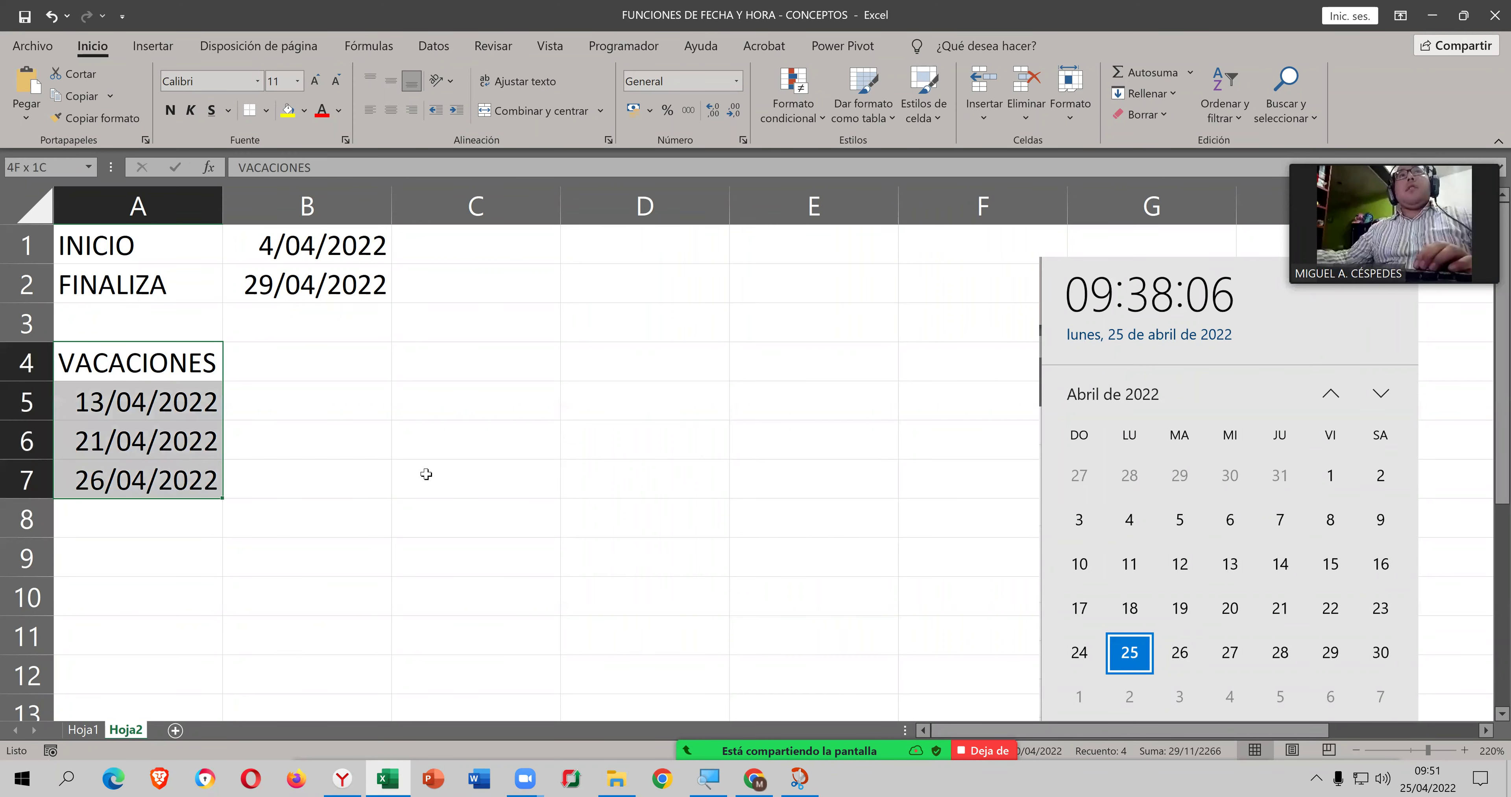
{"action": "left_click", "coordinate": [339, 290]}
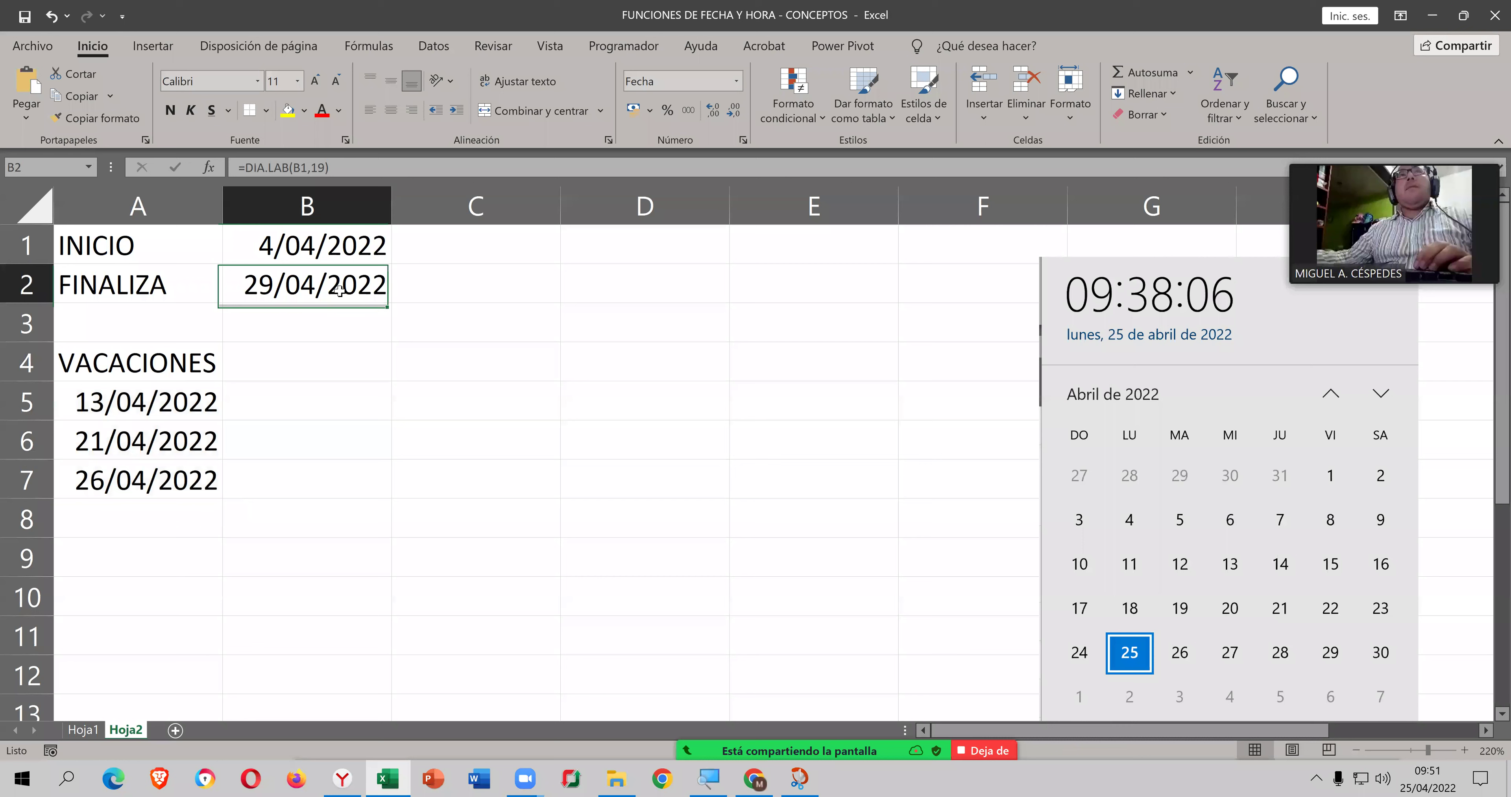
{"action": "left_click", "coordinate": [210, 167]}
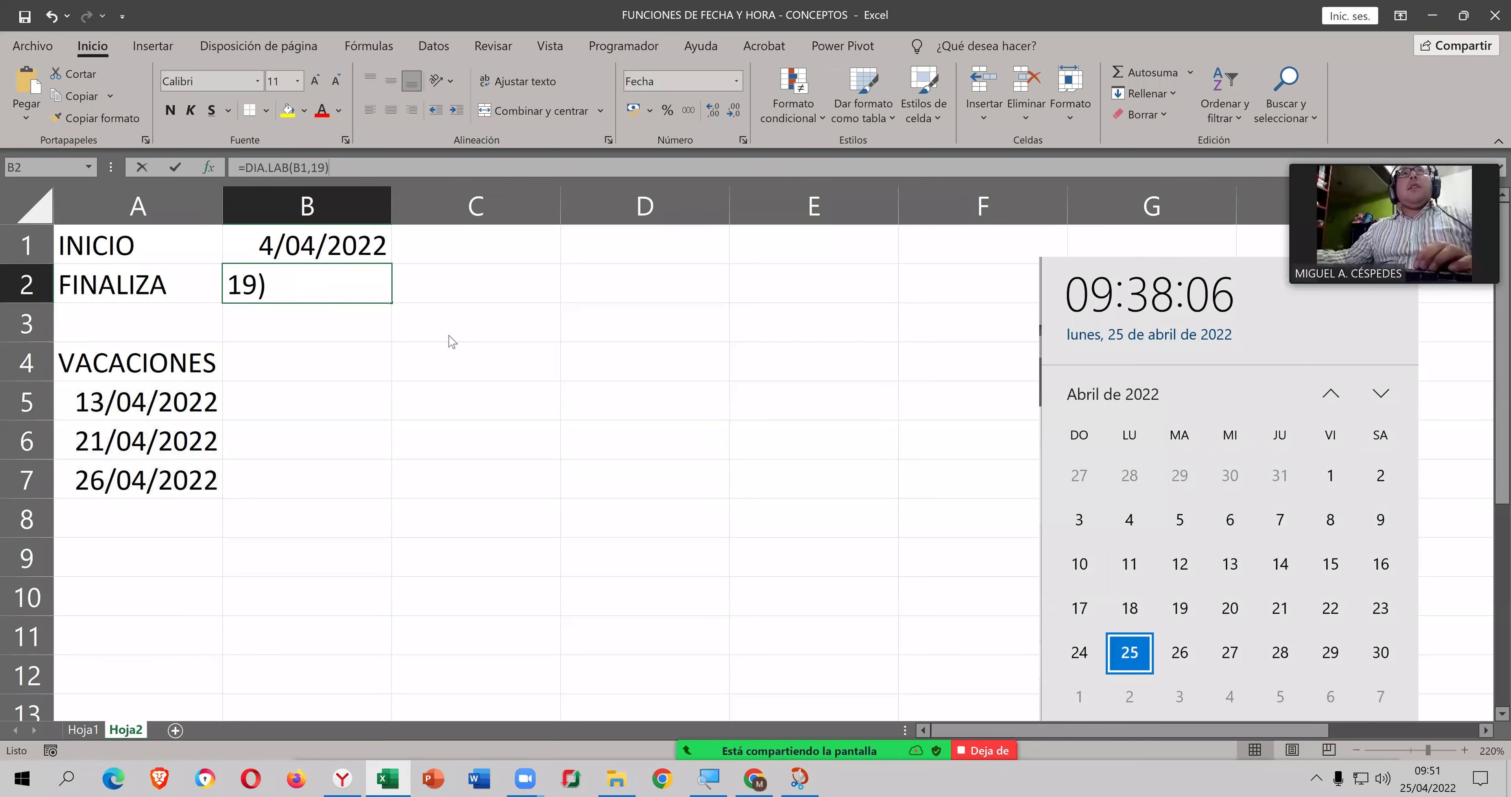
{"action": "left_click", "coordinate": [454, 369]}
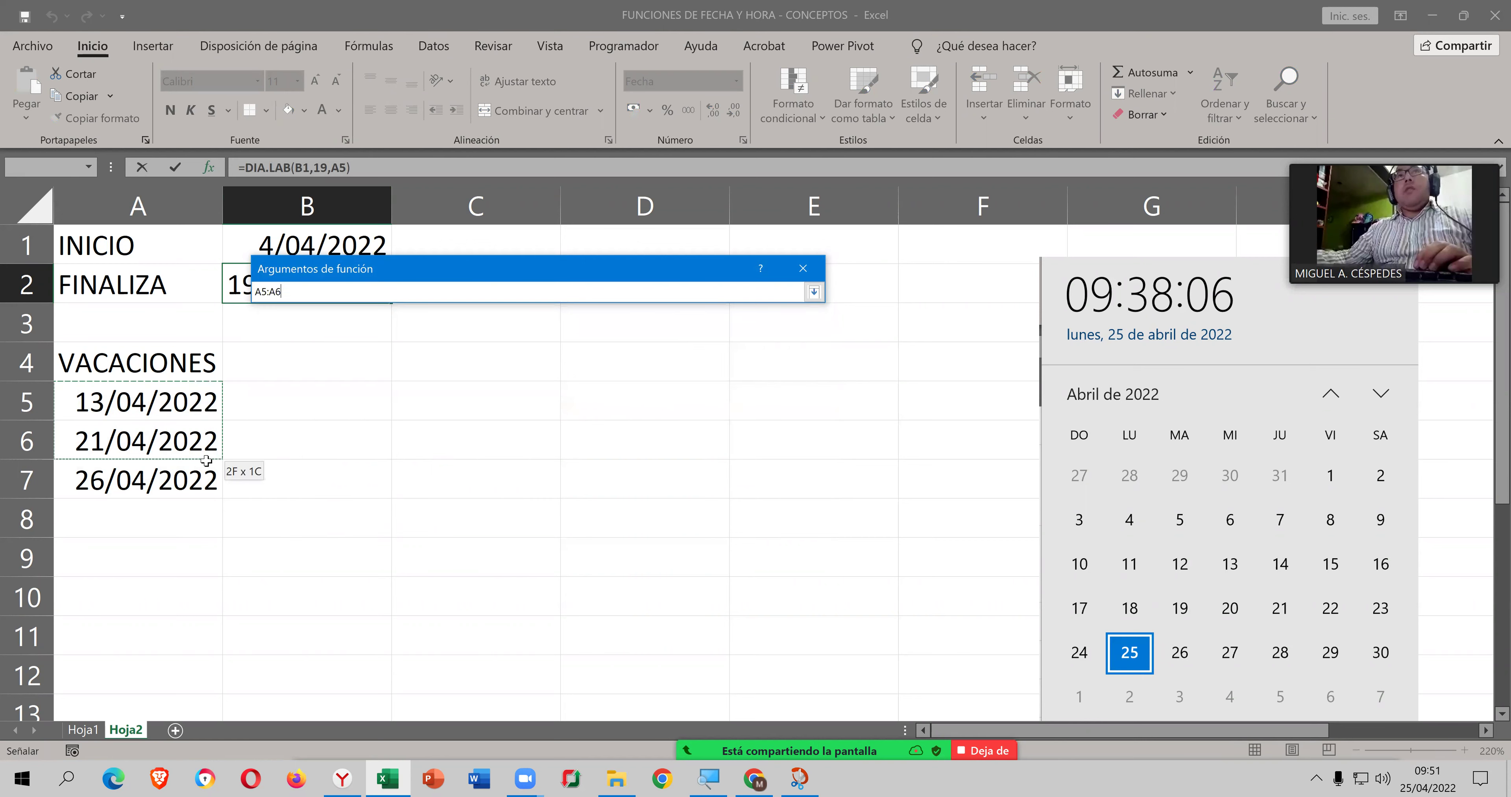
{"action": "left_click_drag", "start_coordinate": [206, 404], "coordinate": [204, 469]}
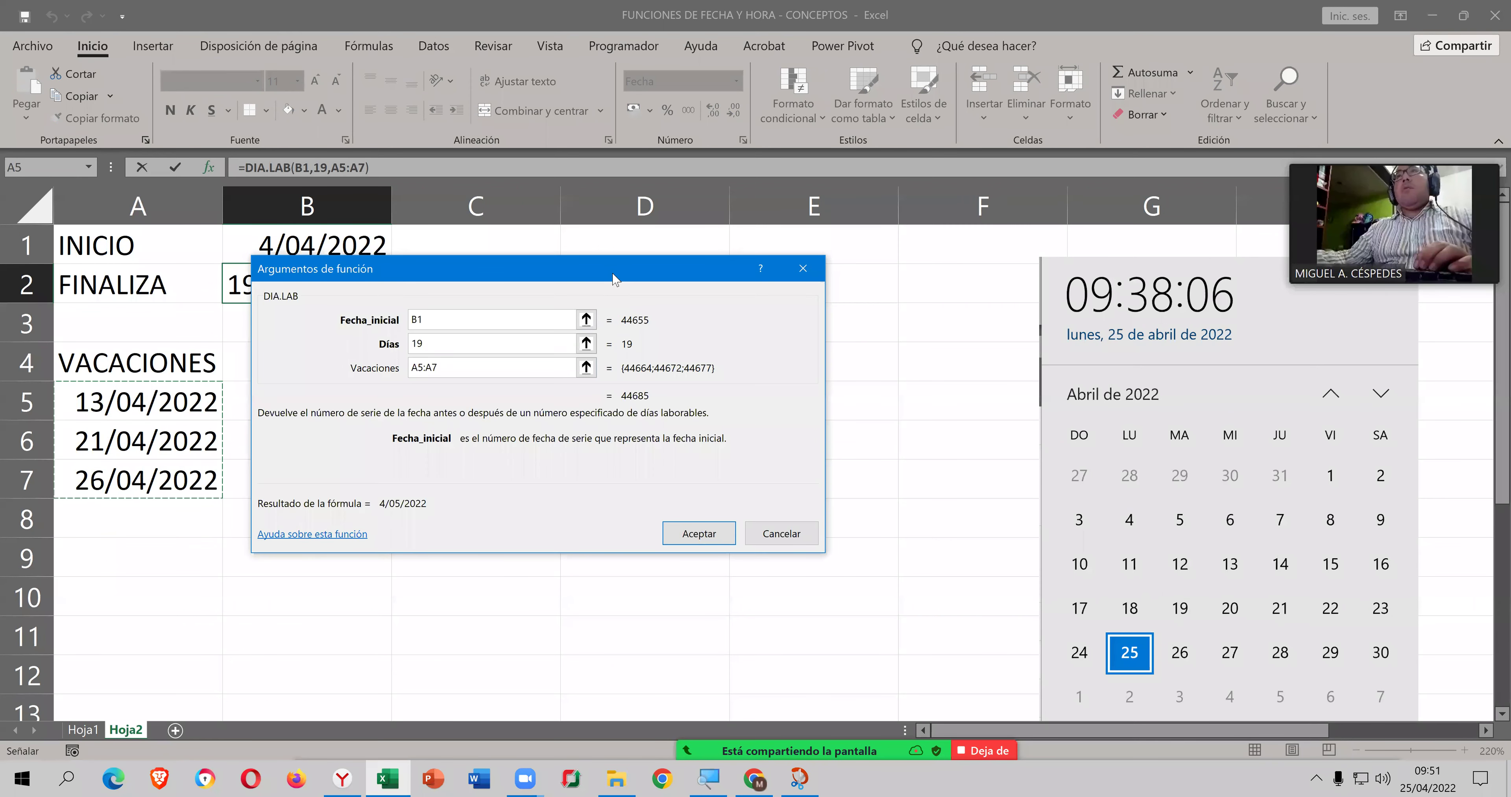
{"action": "left_click_drag", "start_coordinate": [698, 275], "coordinate": [782, 275]}
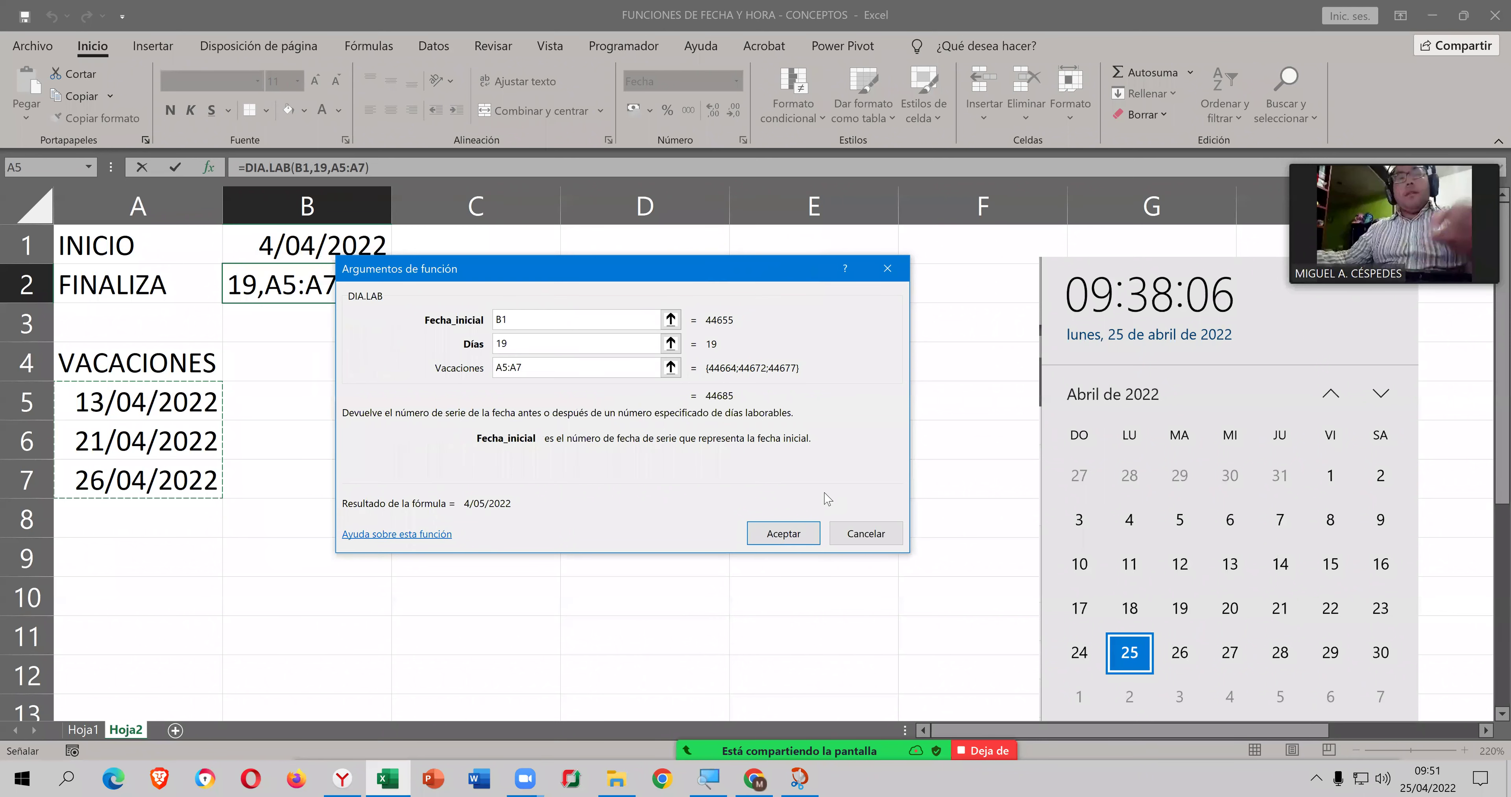
{"action": "left_click", "coordinate": [783, 534]}
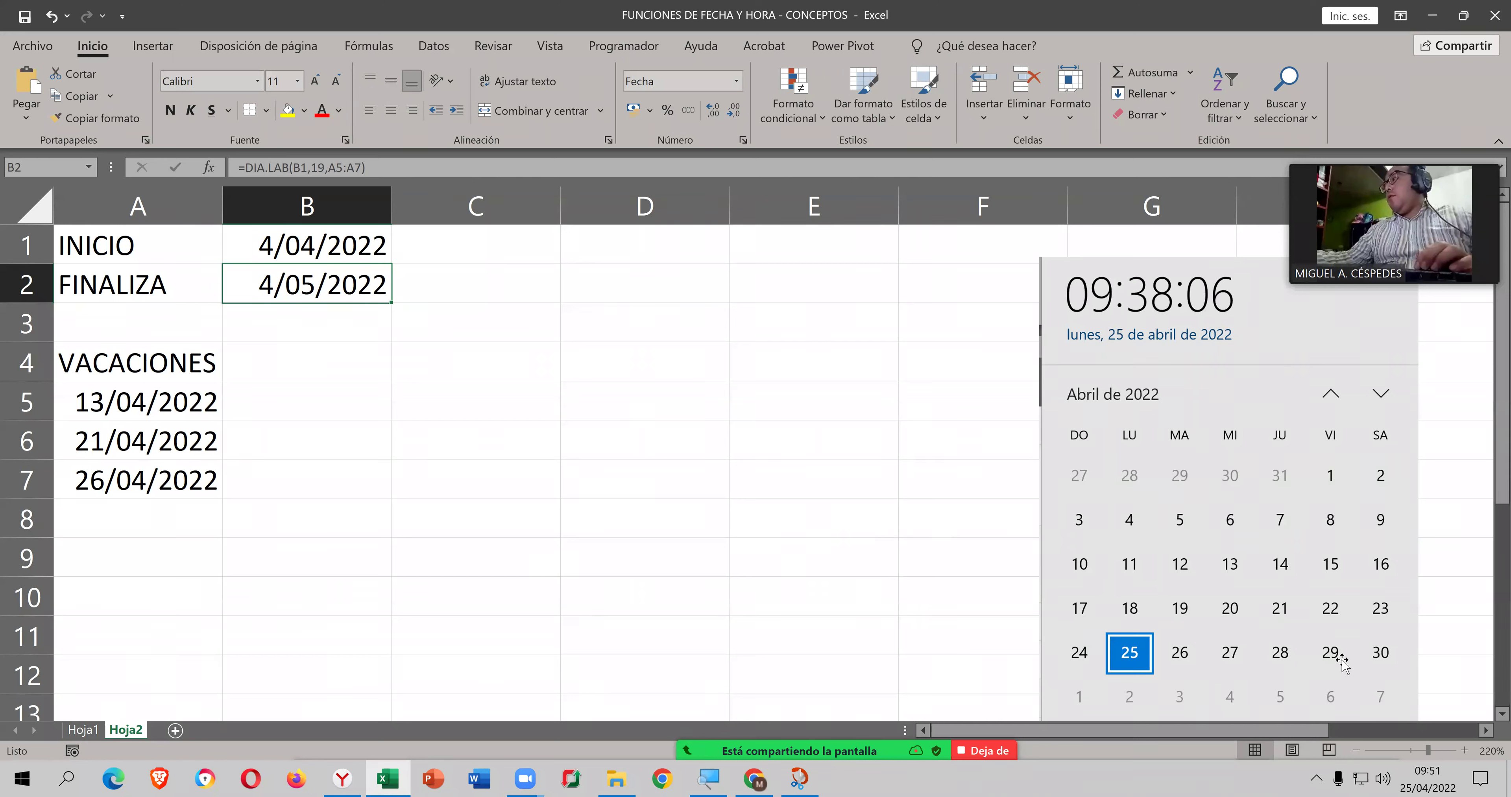
{"action": "left_click", "coordinate": [153, 46]}
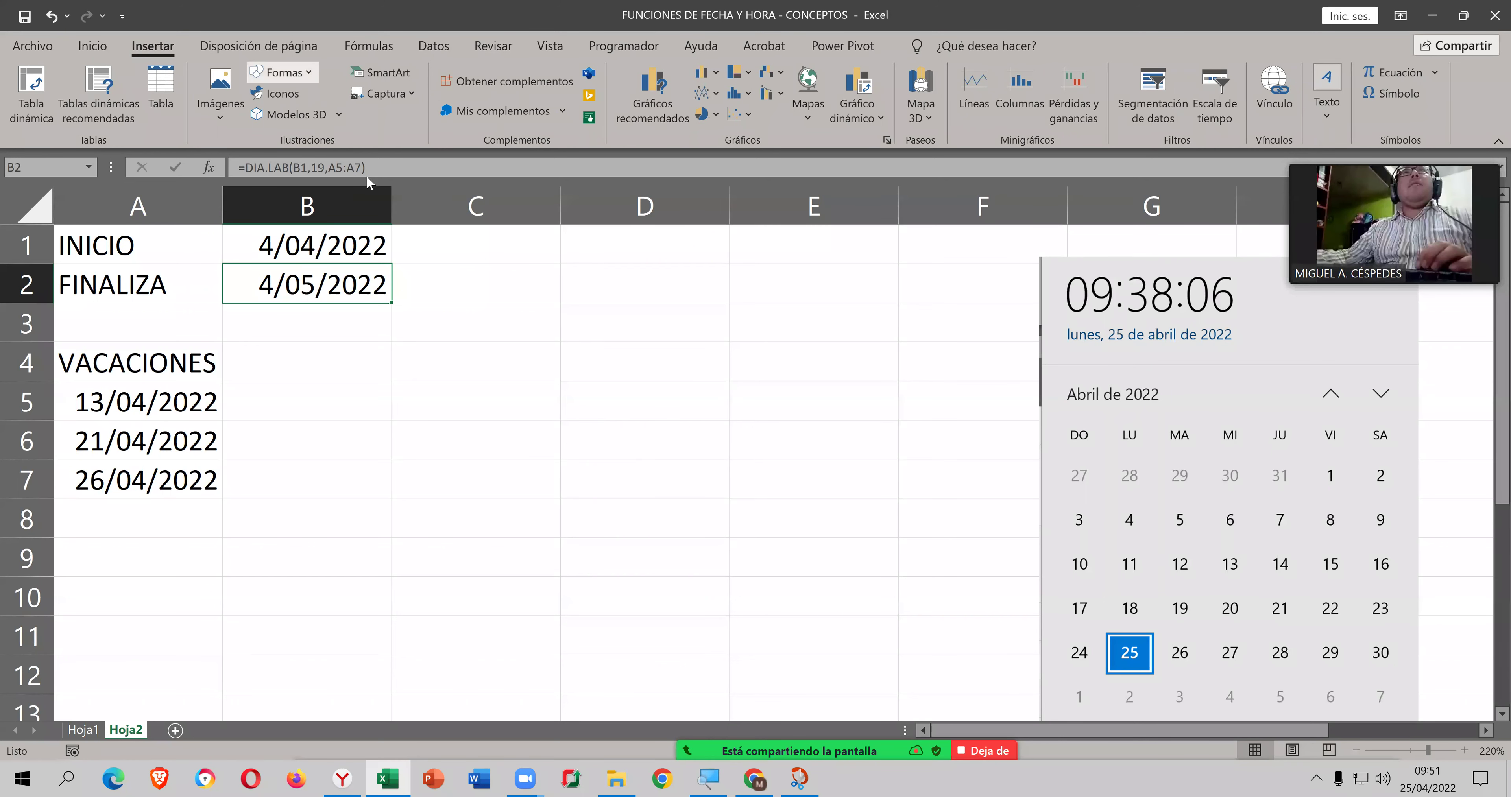
Step: Draw an oval near cell C3 and set its fill to Sin relleno
{"action": "left_click", "coordinate": [285, 72]}
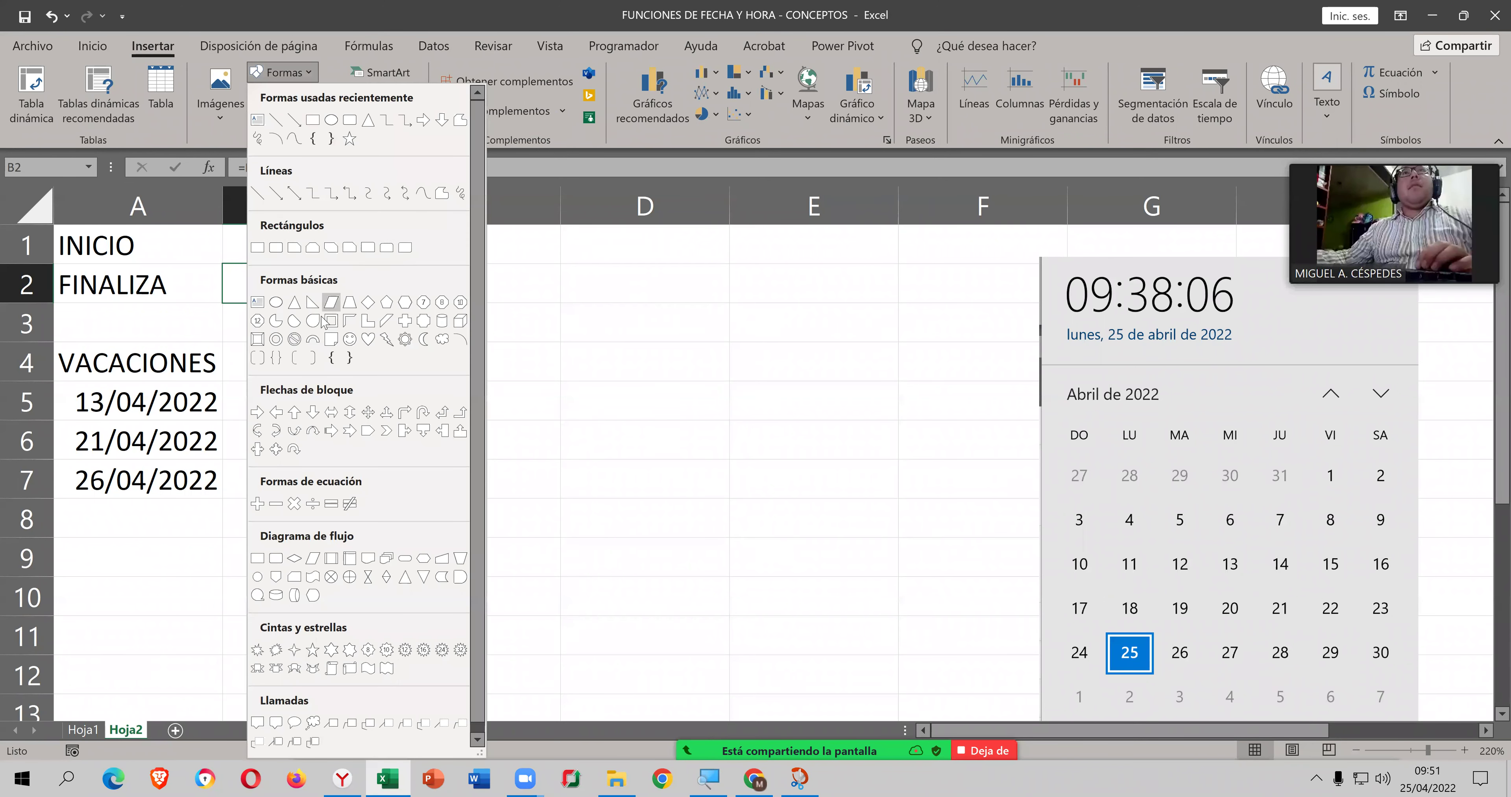
{"action": "mouse_move", "coordinate": [381, 320]}
{"action": "left_mouse_down"}
{"action": "mouse_move", "coordinate": [458, 359]}
{"action": "mouse_move", "coordinate": [446, 353]}
{"action": "left_mouse_up"}
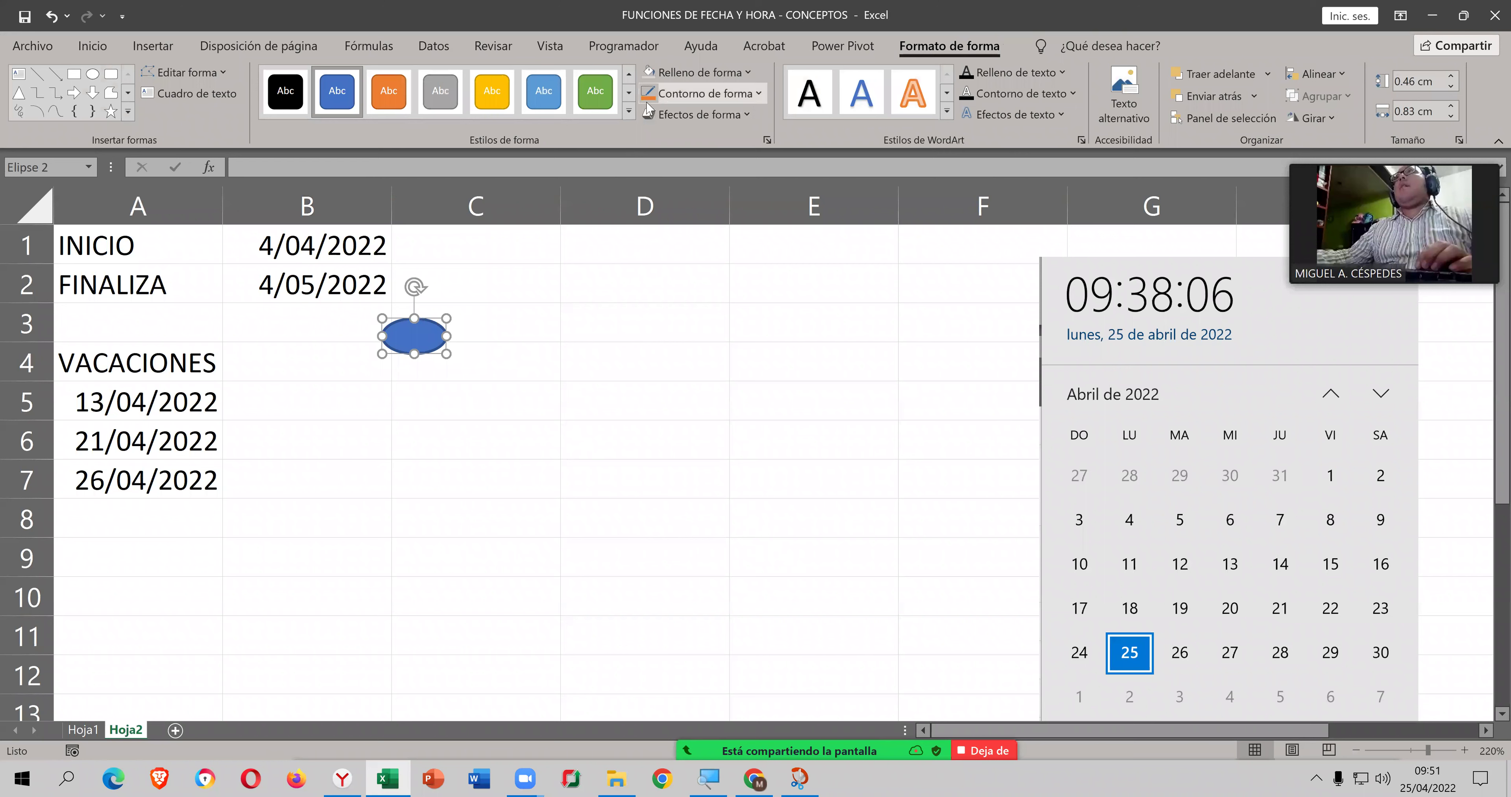
{"action": "left_click", "coordinate": [699, 72]}
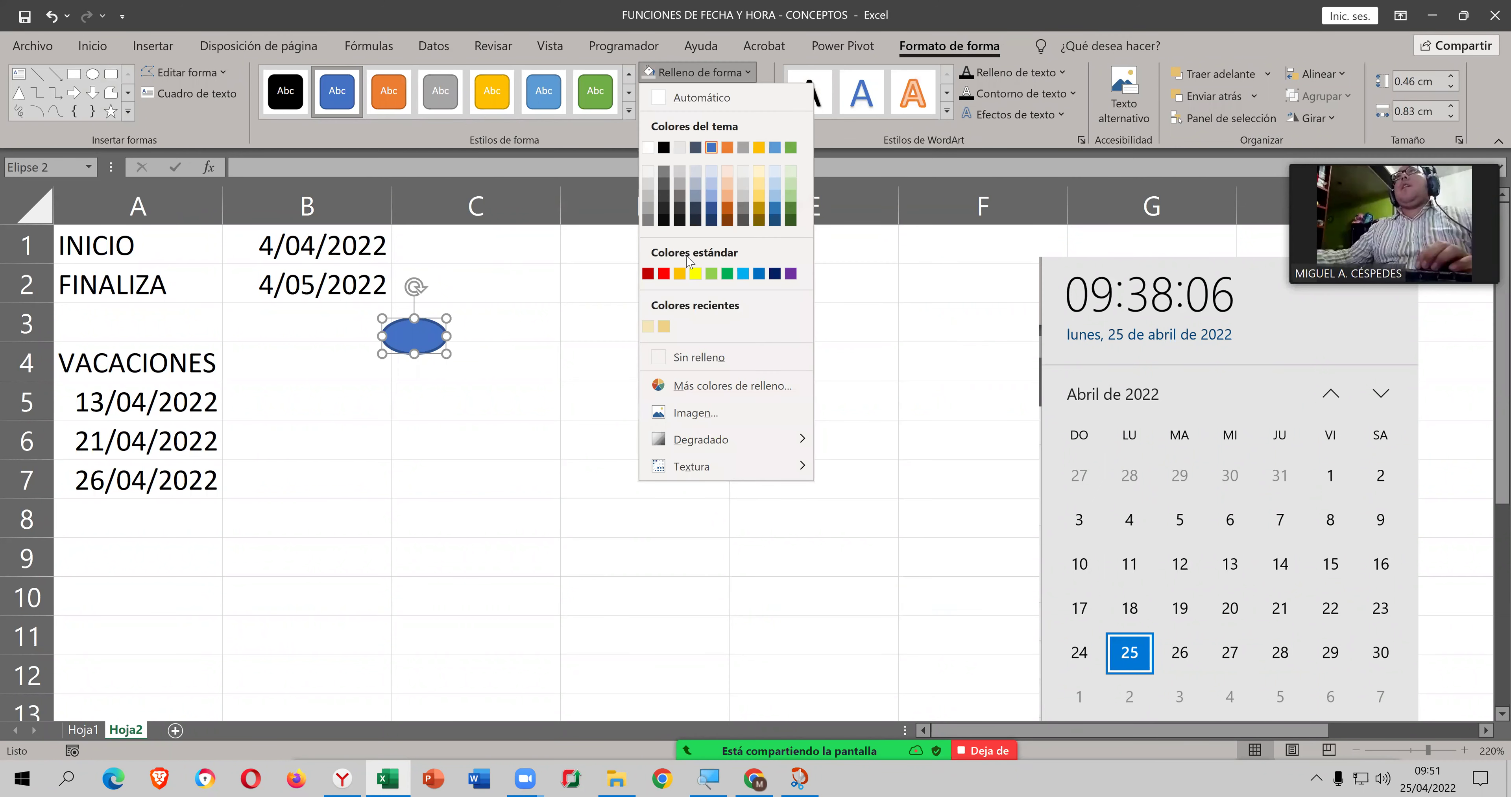
{"action": "left_click", "coordinate": [675, 358]}
Step: Thicken the oval's outline, shrink it, and move the calendar picture into columns C–E
{"action": "left_click", "coordinate": [699, 93]}
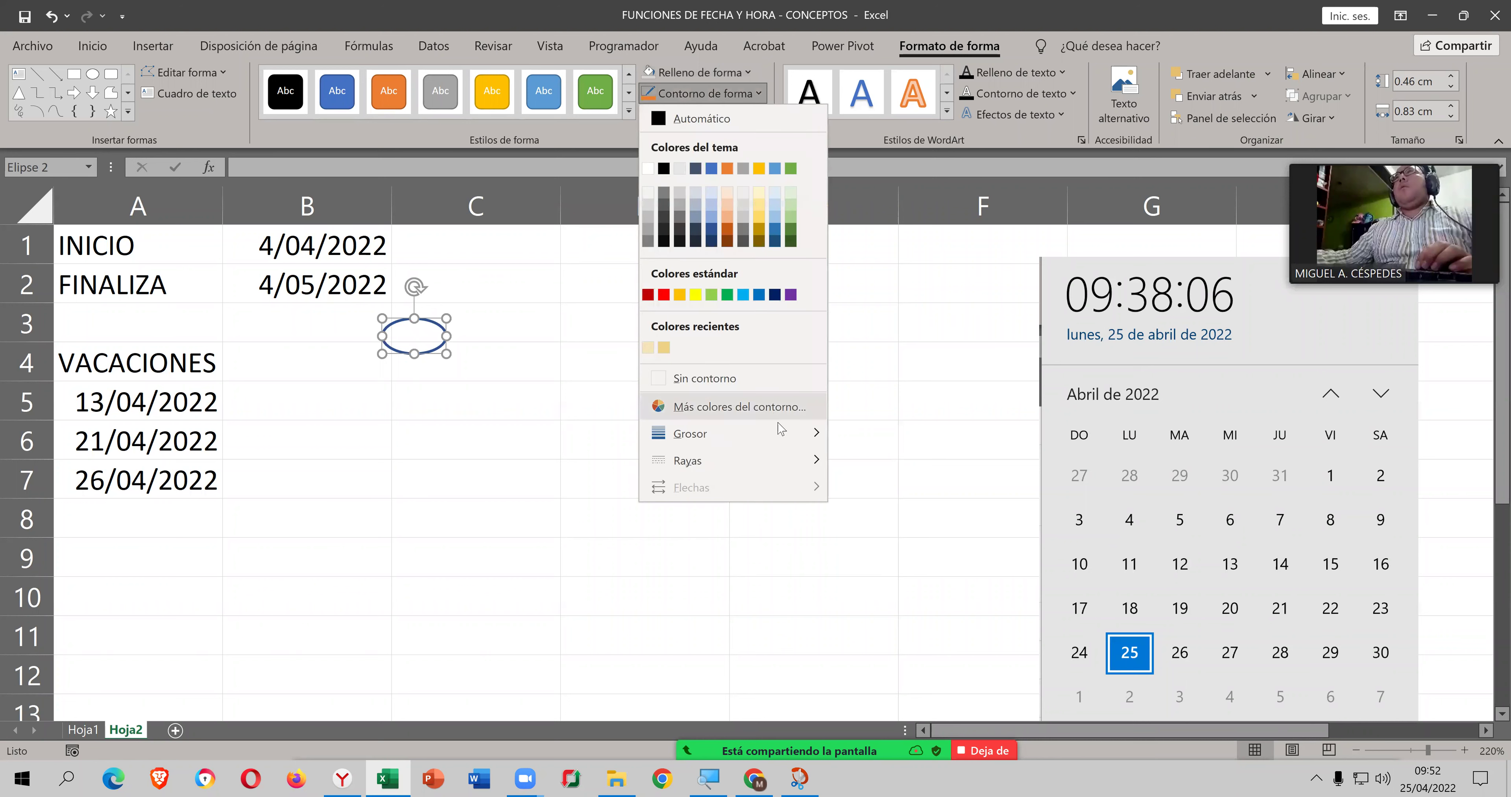
{"action": "mouse_move", "coordinate": [732, 433]}
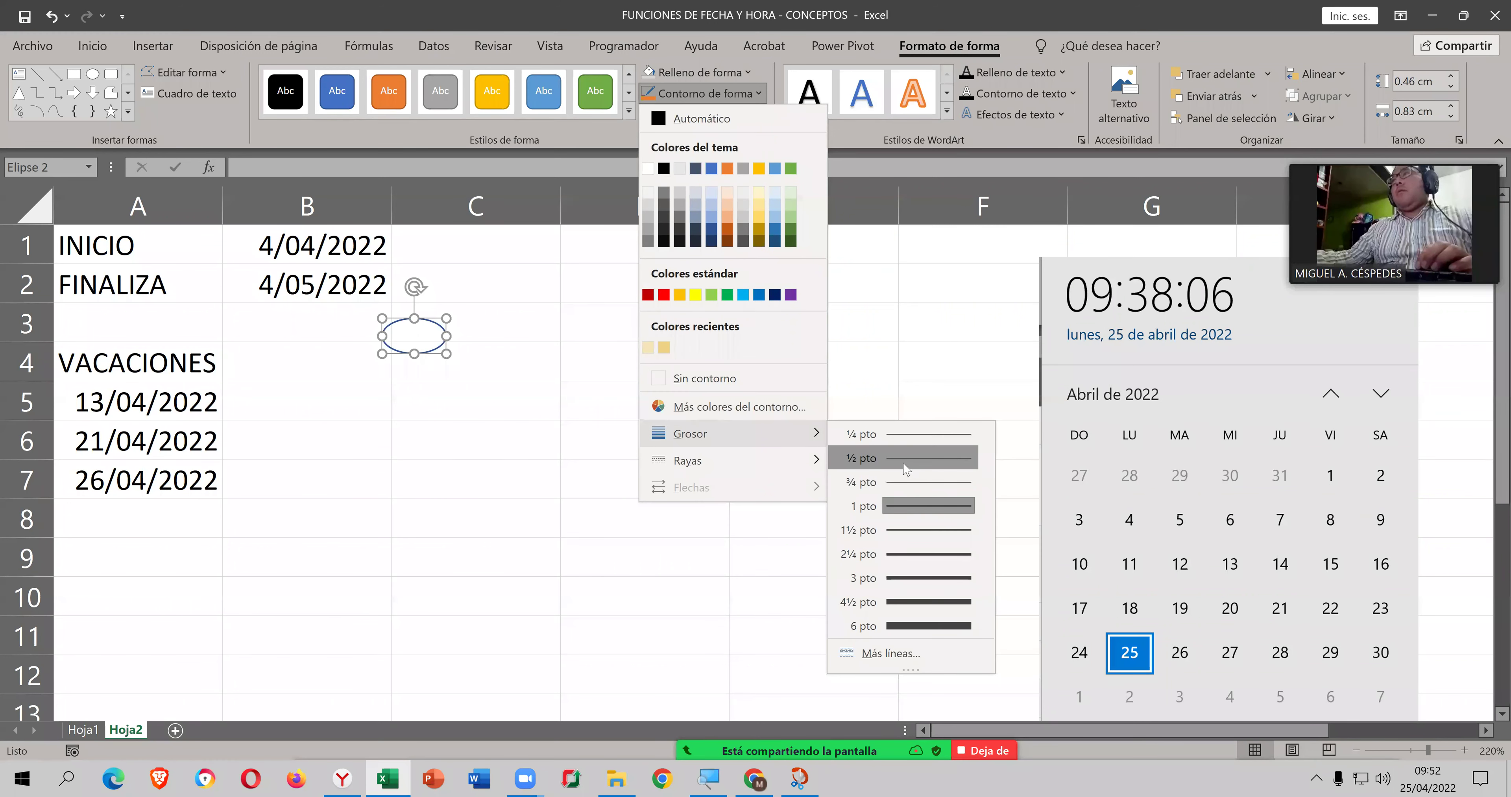
{"action": "left_click", "coordinate": [907, 465]}
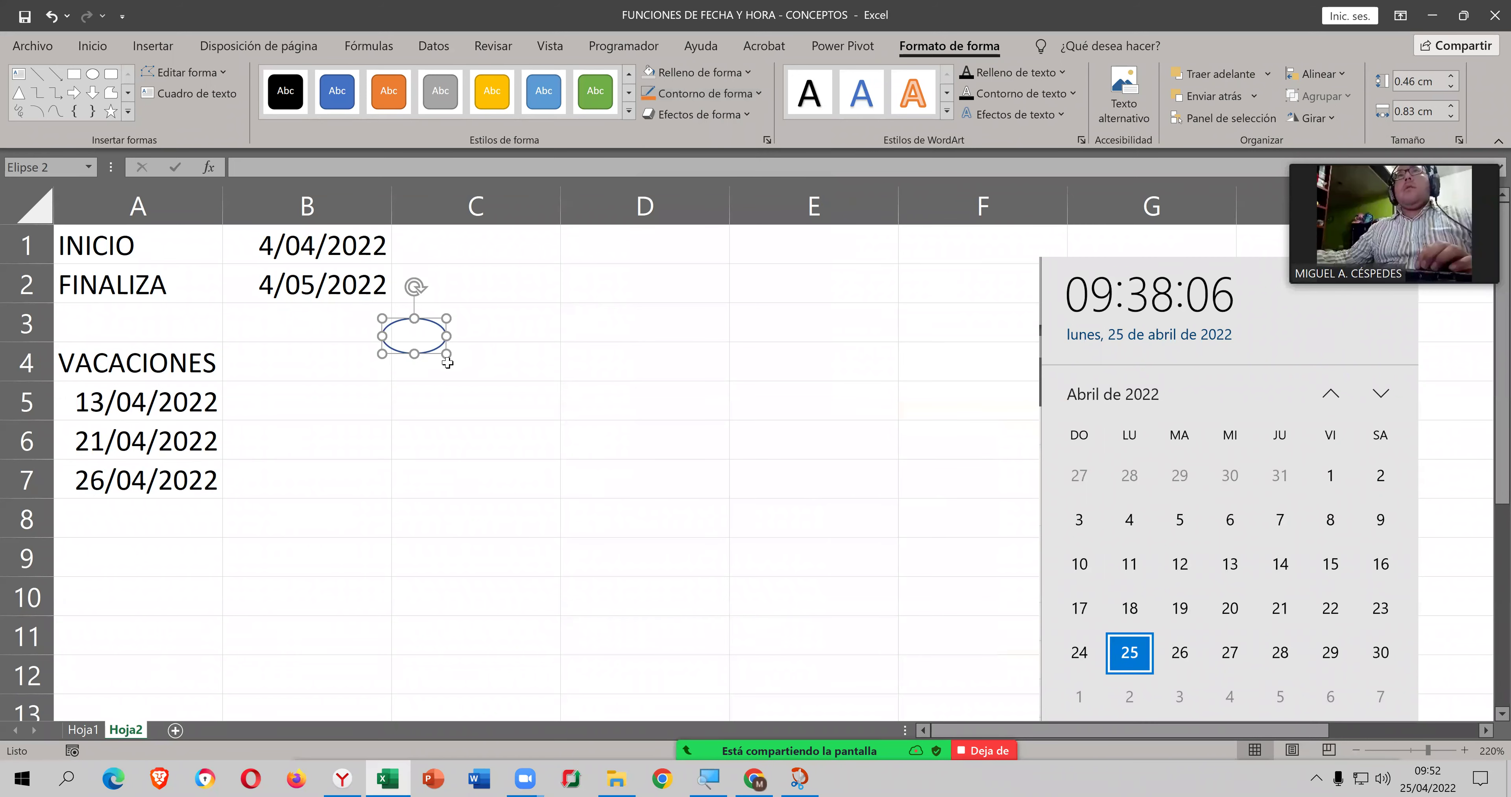
{"action": "left_click_drag", "start_coordinate": [445, 355], "coordinate": [423, 346]}
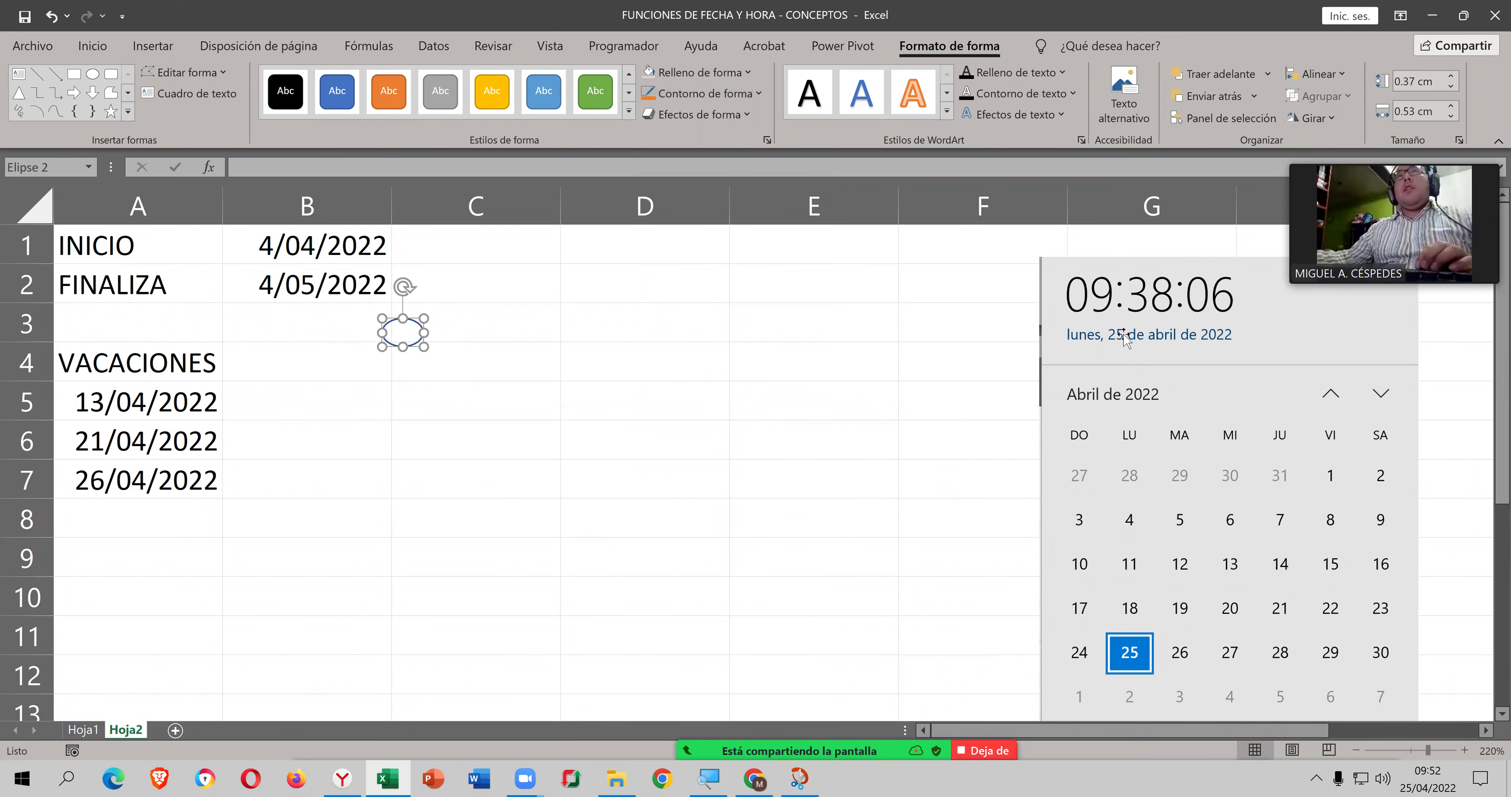
{"action": "left_click_drag", "start_coordinate": [1197, 300], "coordinate": [602, 267]}
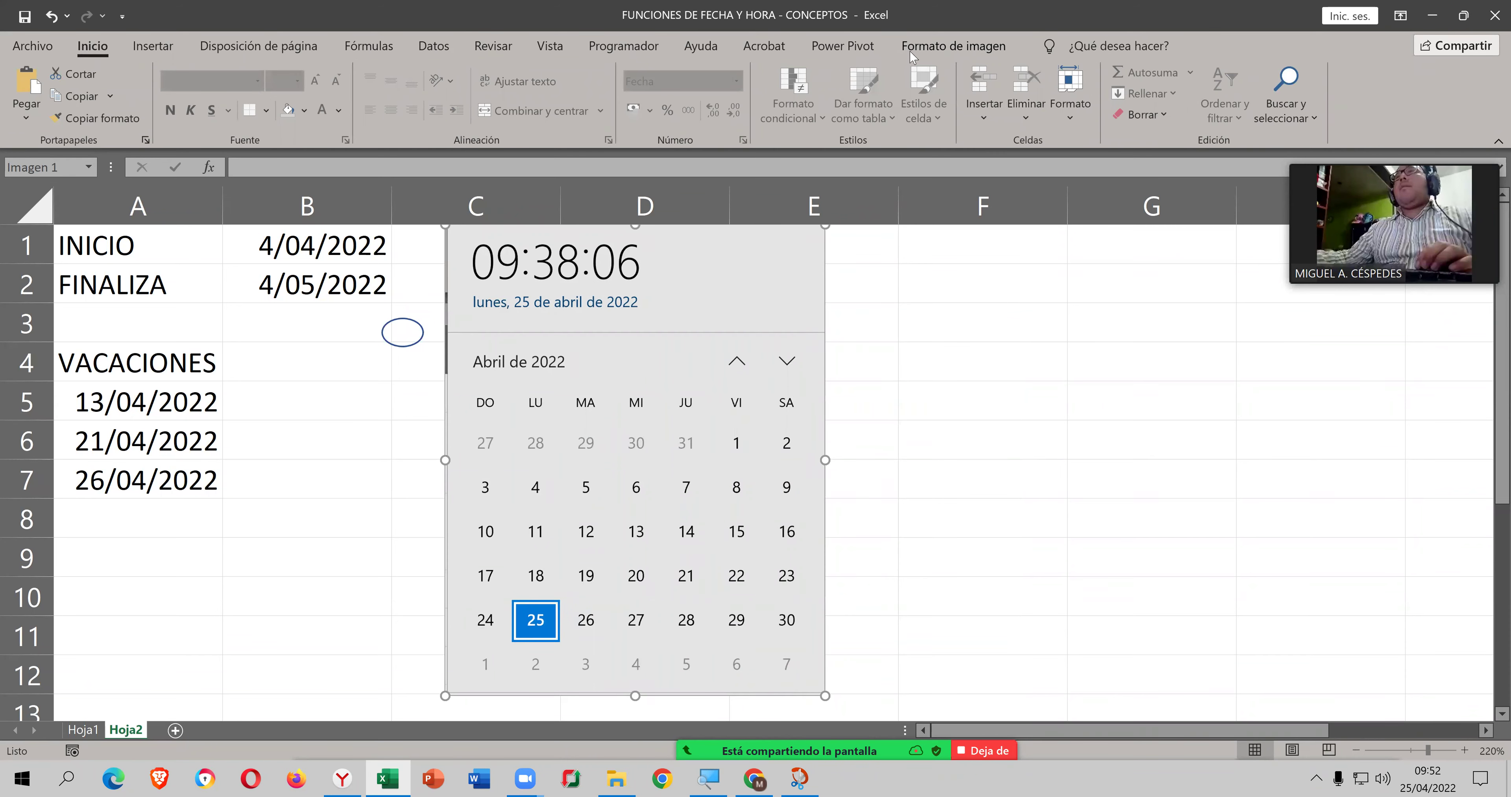
Step: Crop the clock off the calendar, move it up to row 1, and circle 29 with the oval
{"action": "left_click", "coordinate": [936, 46]}
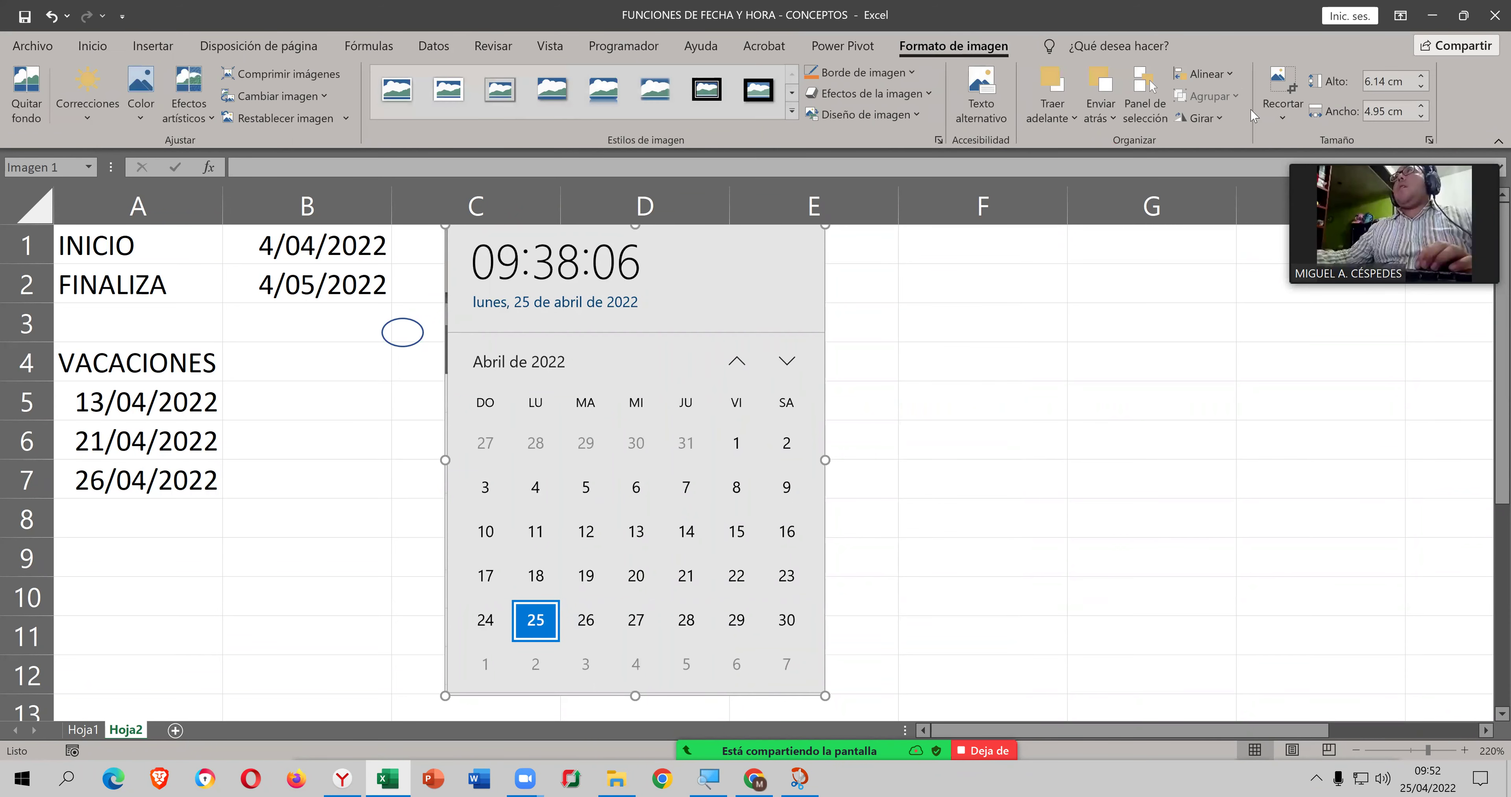
{"action": "left_click", "coordinate": [1282, 88]}
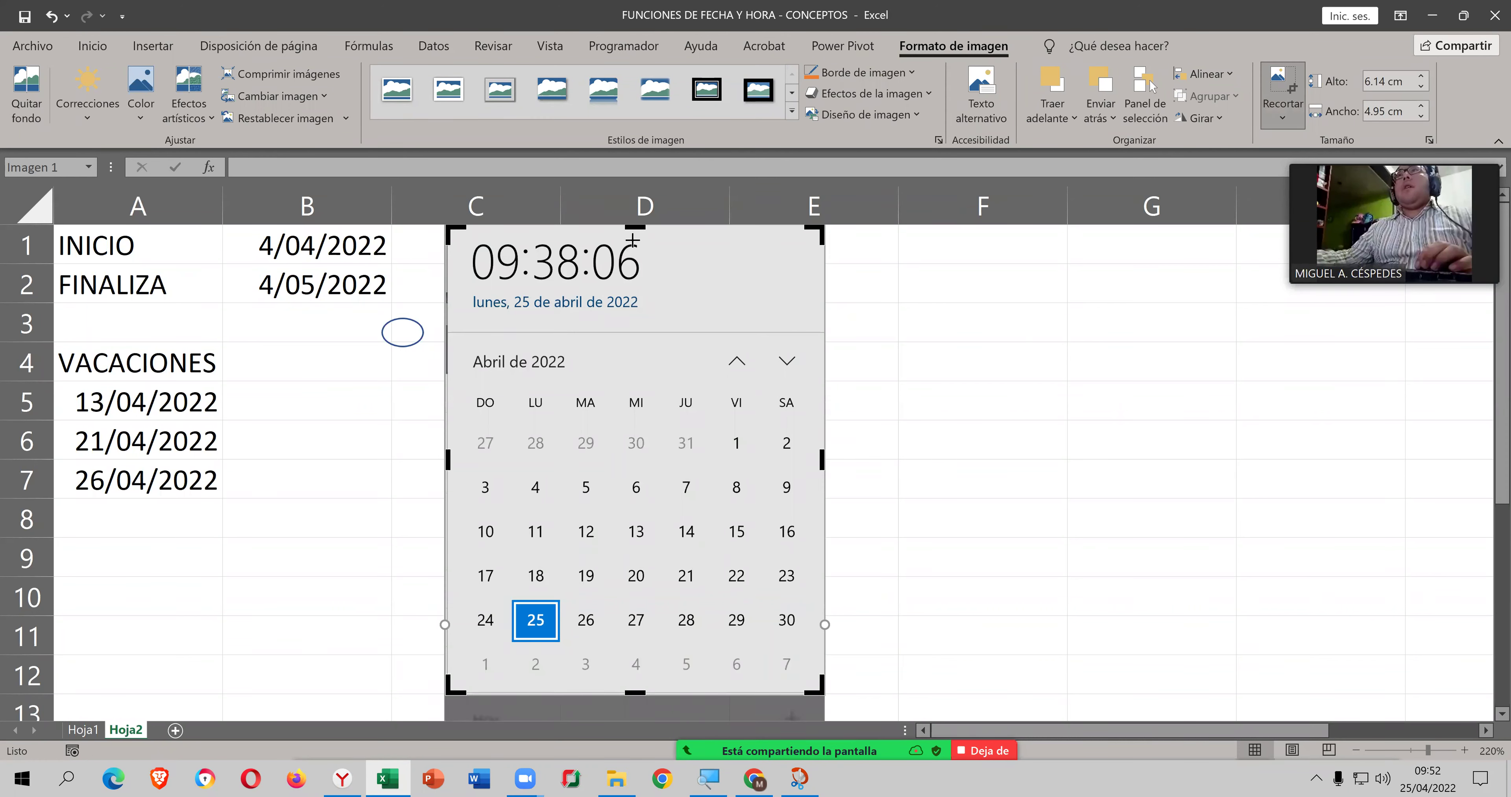
{"action": "left_click_drag", "start_coordinate": [633, 240], "coordinate": [634, 333]}
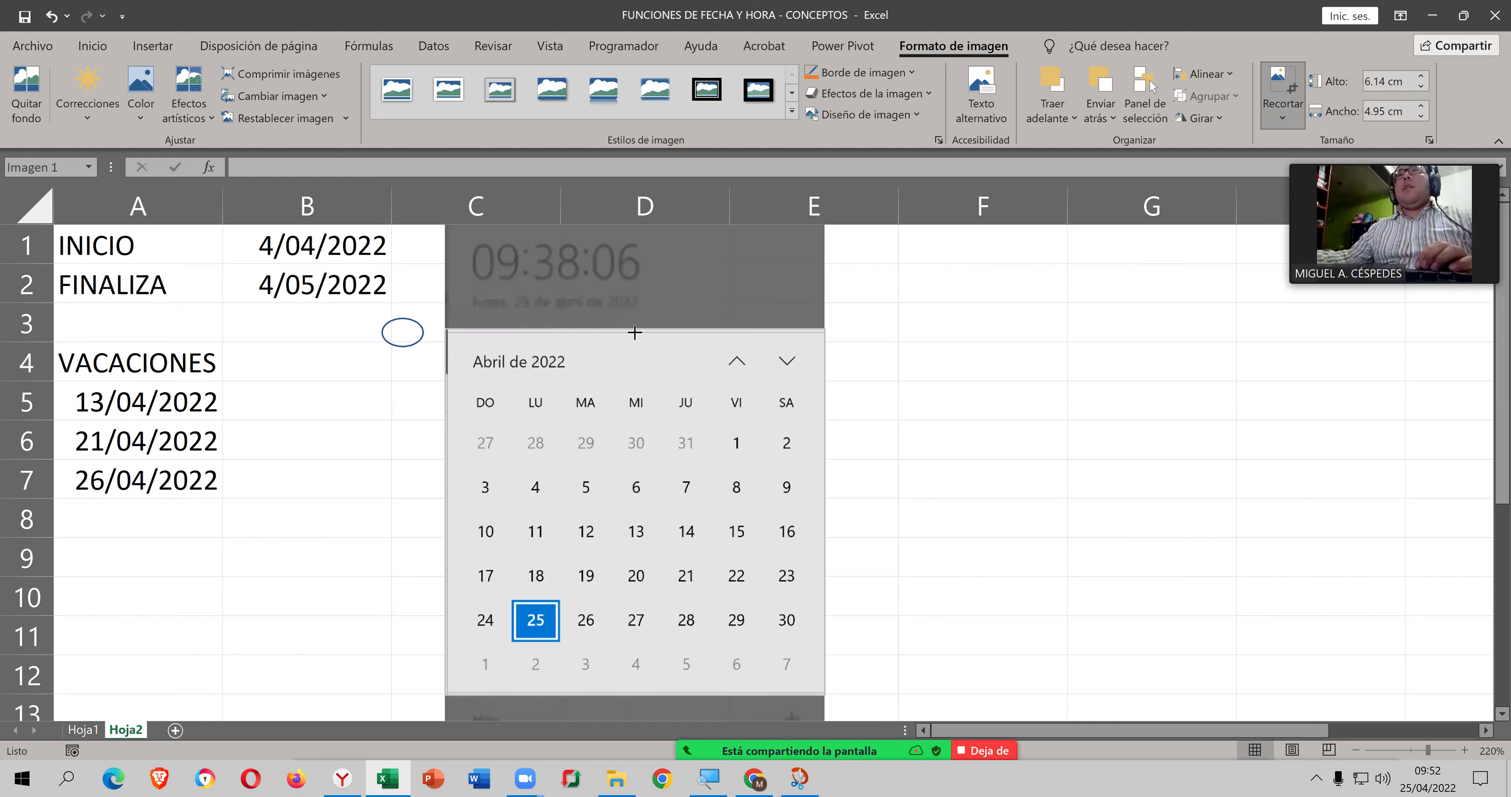
{"action": "left_click", "coordinate": [860, 345]}
{"action": "left_click_drag", "start_coordinate": [701, 400], "coordinate": [700, 301]}
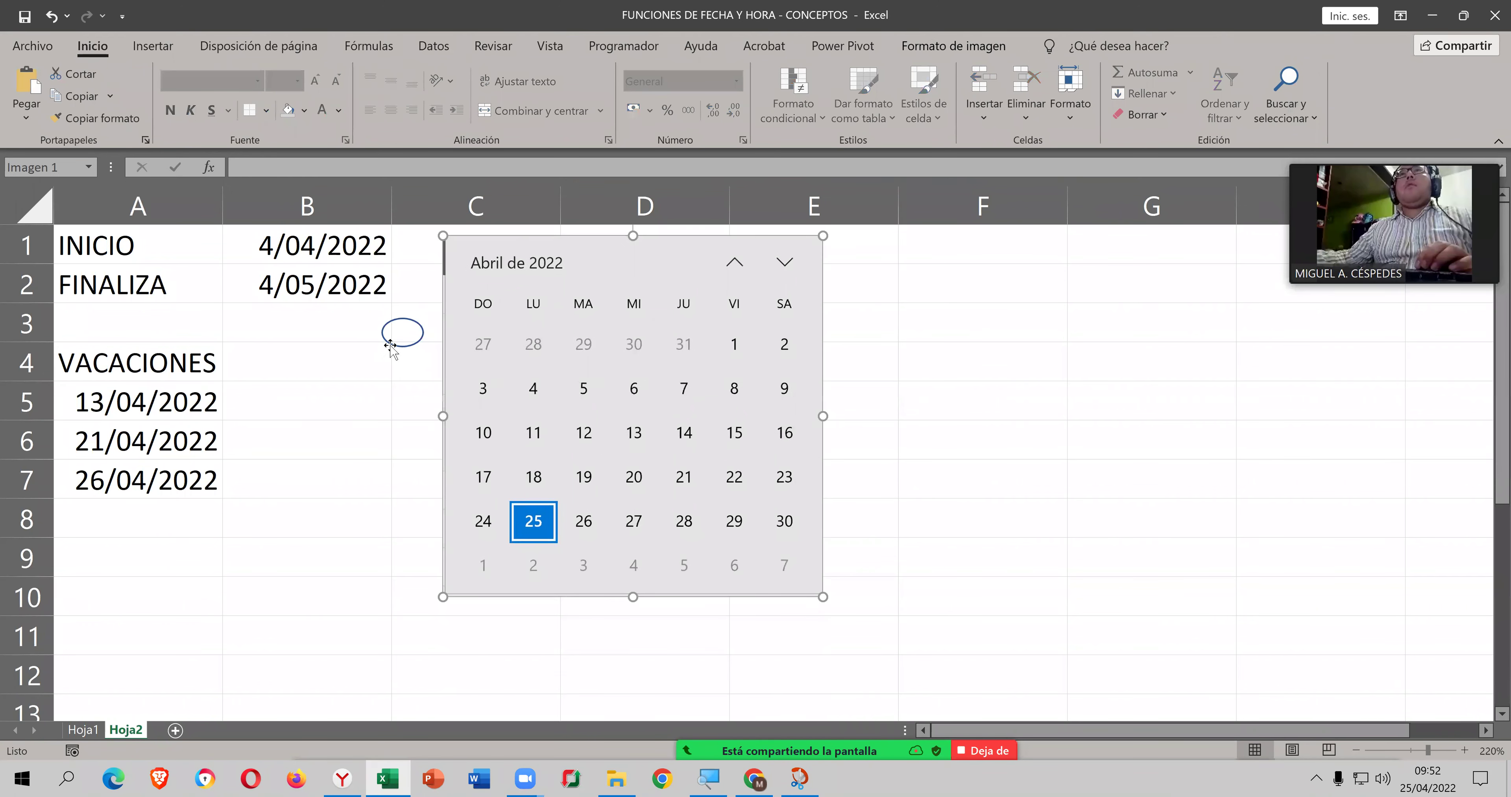
{"action": "left_click_drag", "start_coordinate": [392, 345], "coordinate": [719, 534]}
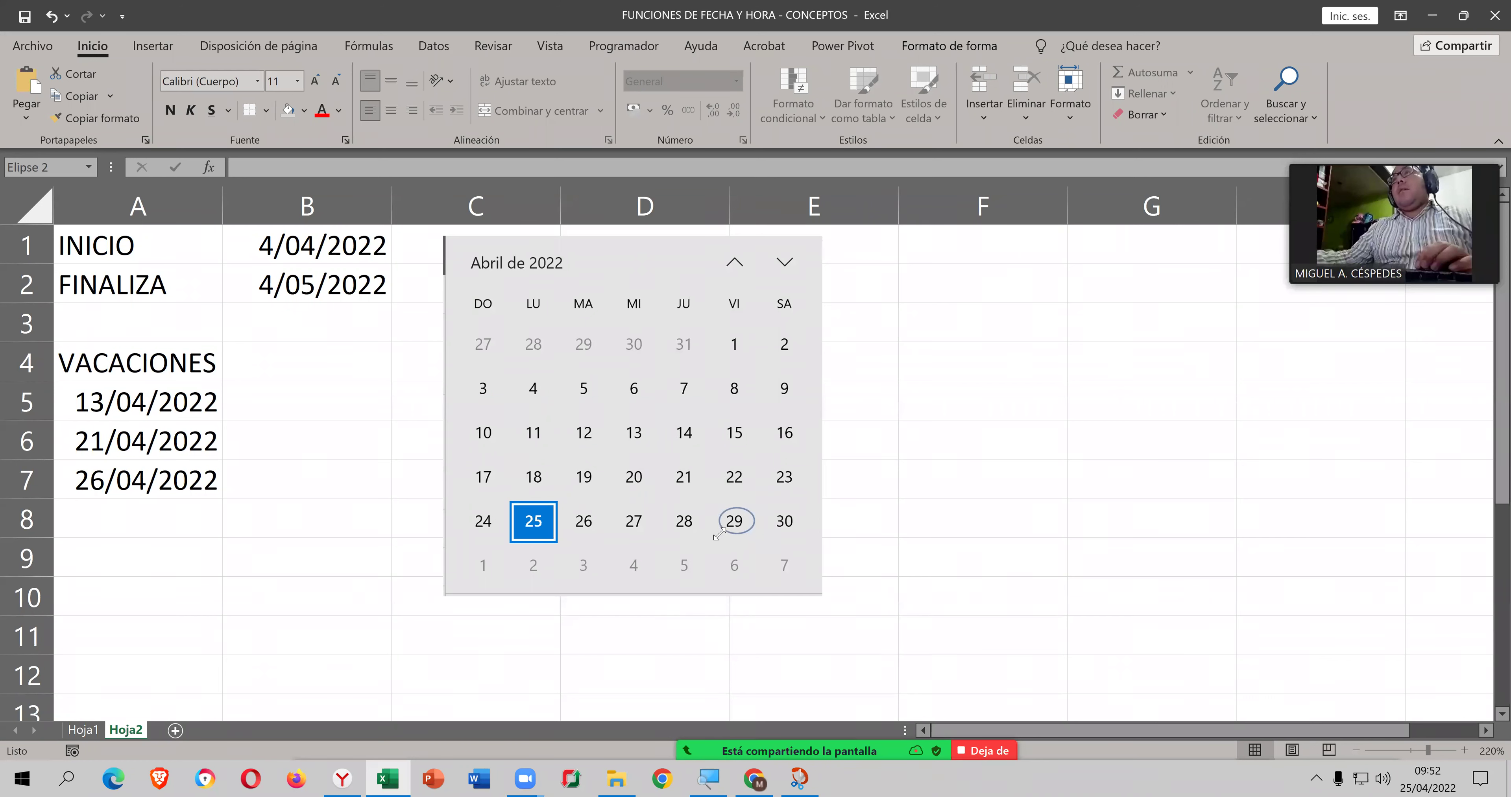
Step: Centre the oval on 29 and give it a purple outline
{"action": "key", "text": "Left"}
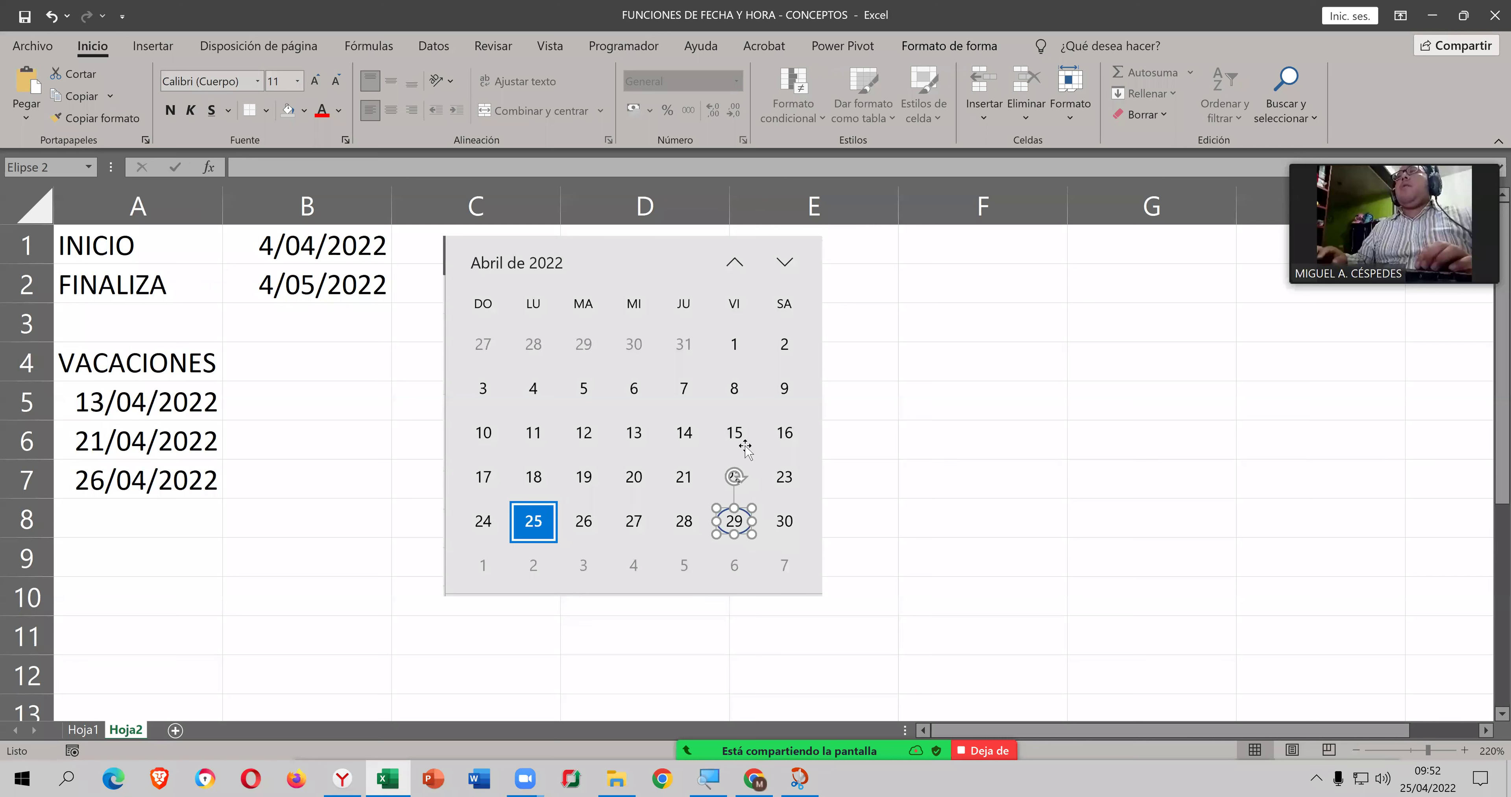
{"action": "left_click", "coordinate": [948, 46]}
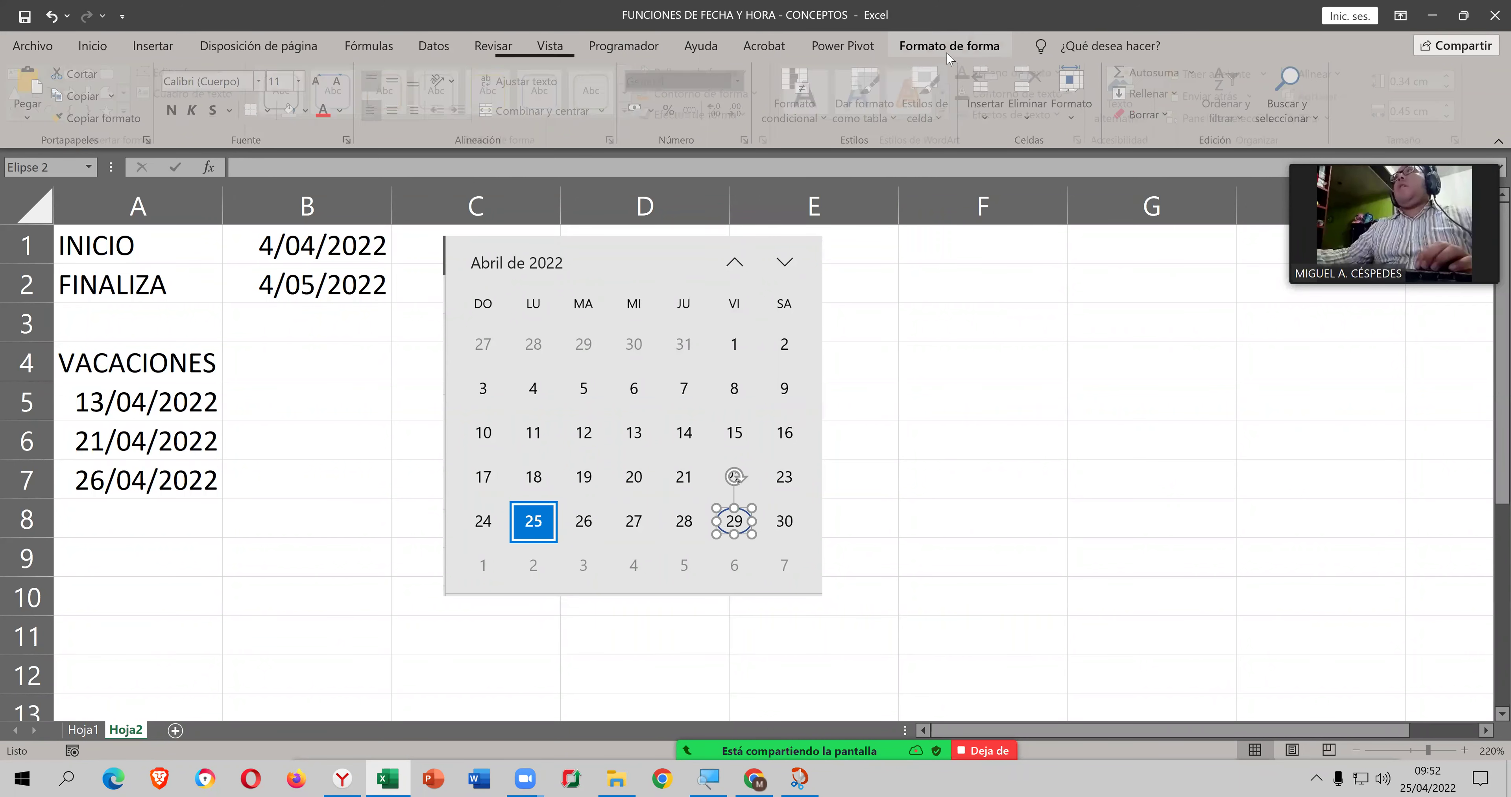
{"action": "left_click", "coordinate": [759, 95]}
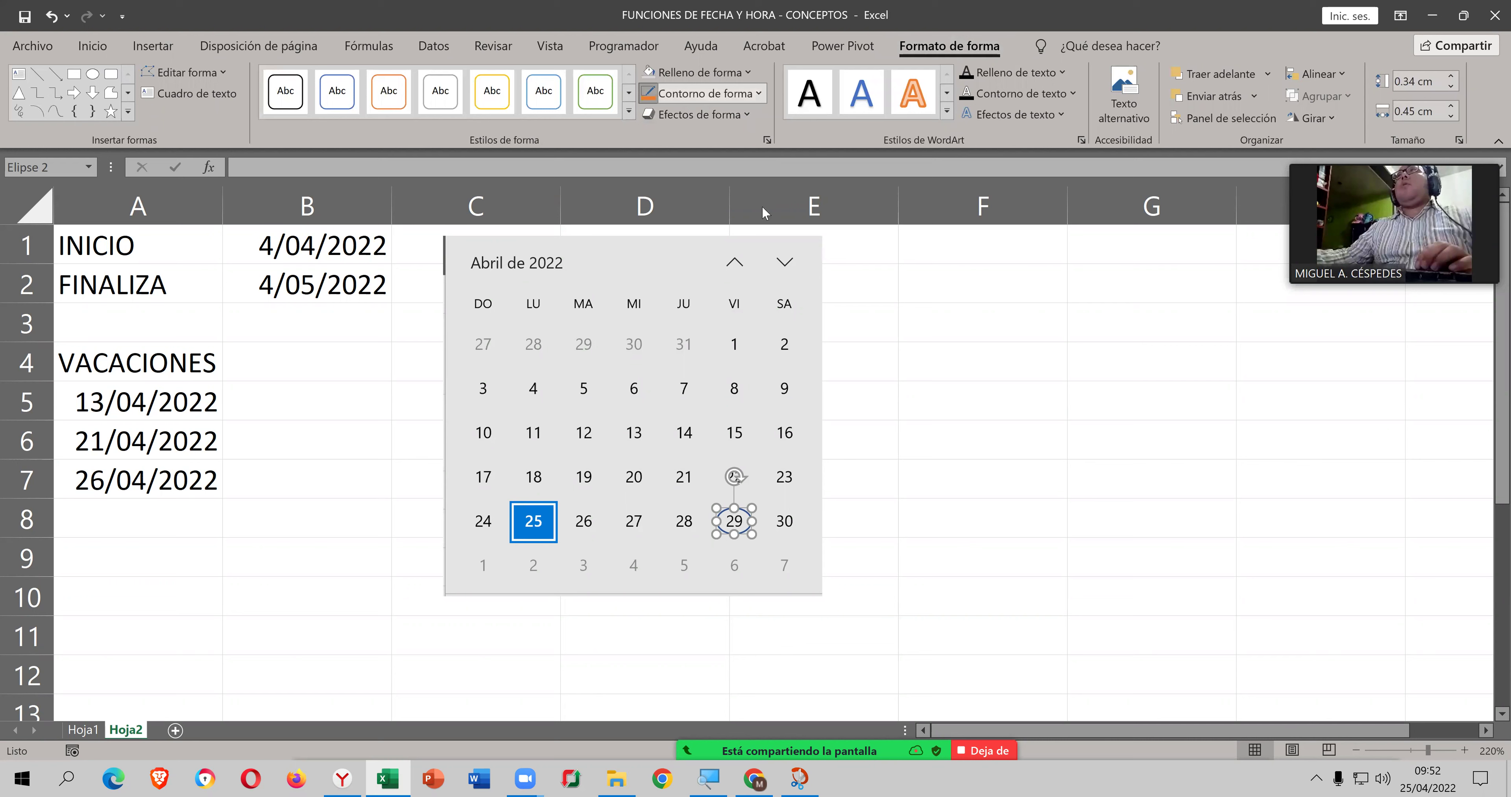
{"action": "left_click", "coordinate": [791, 294]}
Step: Shift the calendar picture left, away from the purple oval
{"action": "left_click", "coordinate": [756, 515]}
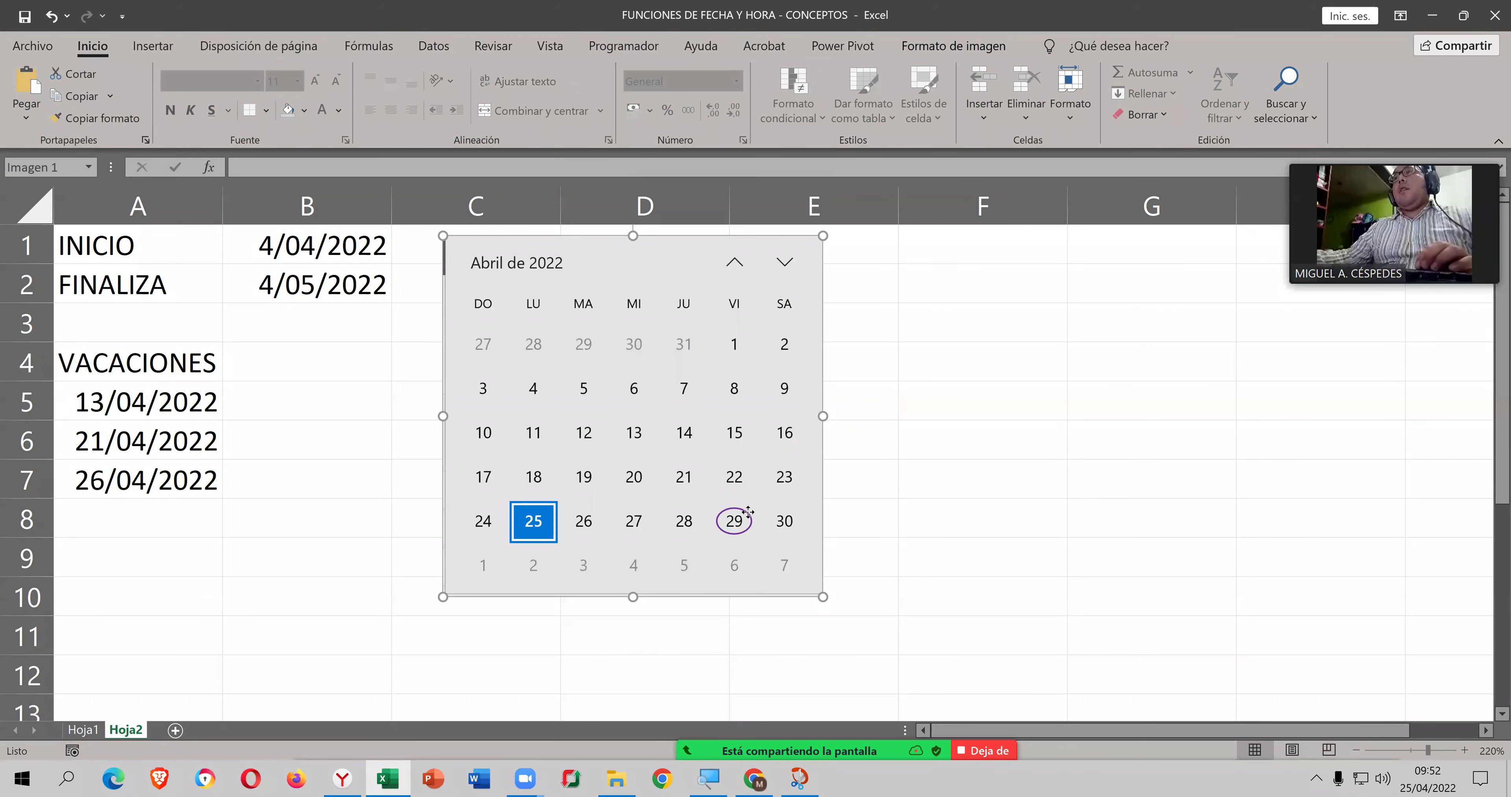
{"action": "left_click_drag", "start_coordinate": [705, 532], "coordinate": [745, 511]}
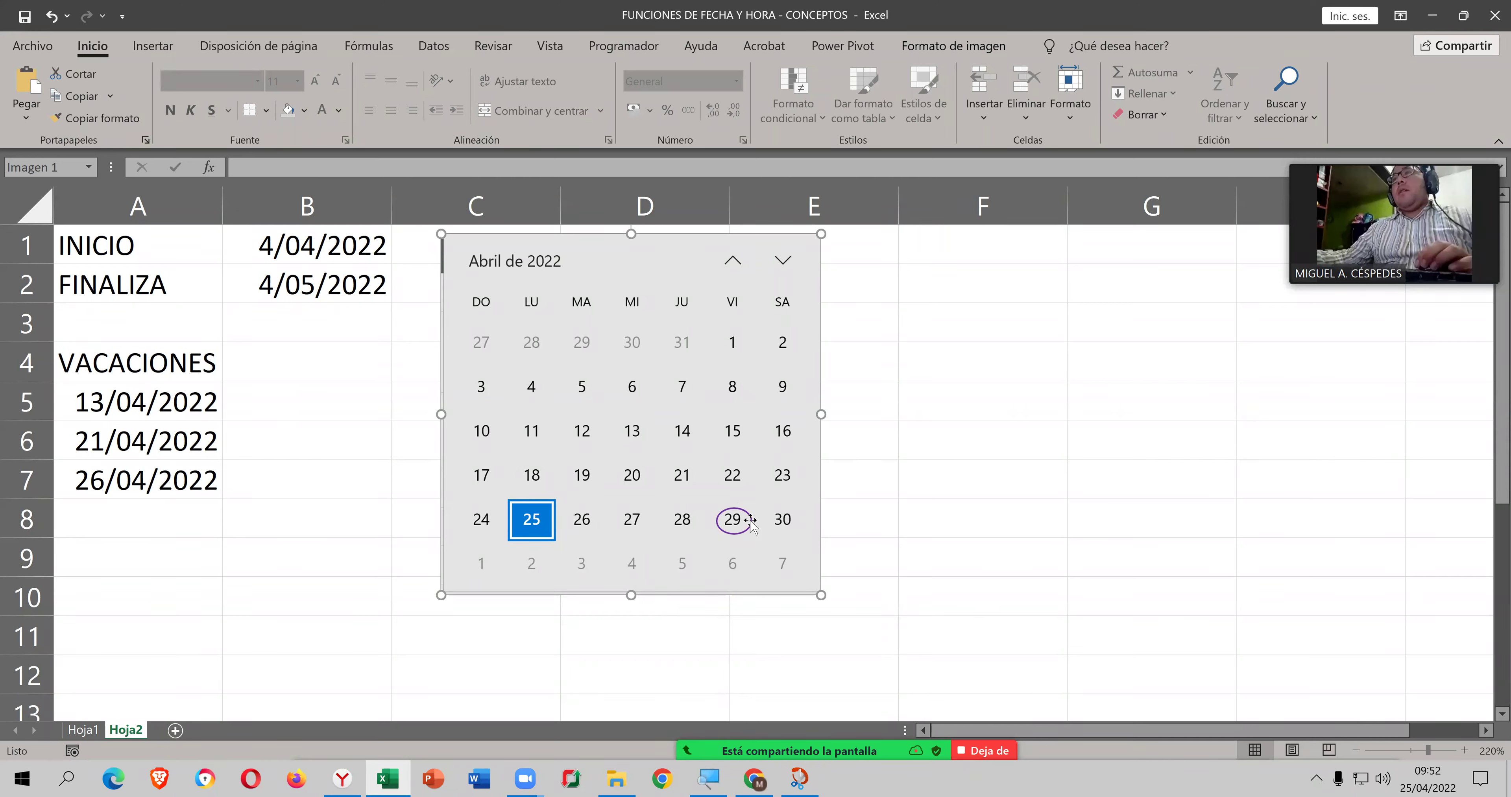
{"action": "left_click", "coordinate": [827, 506]}
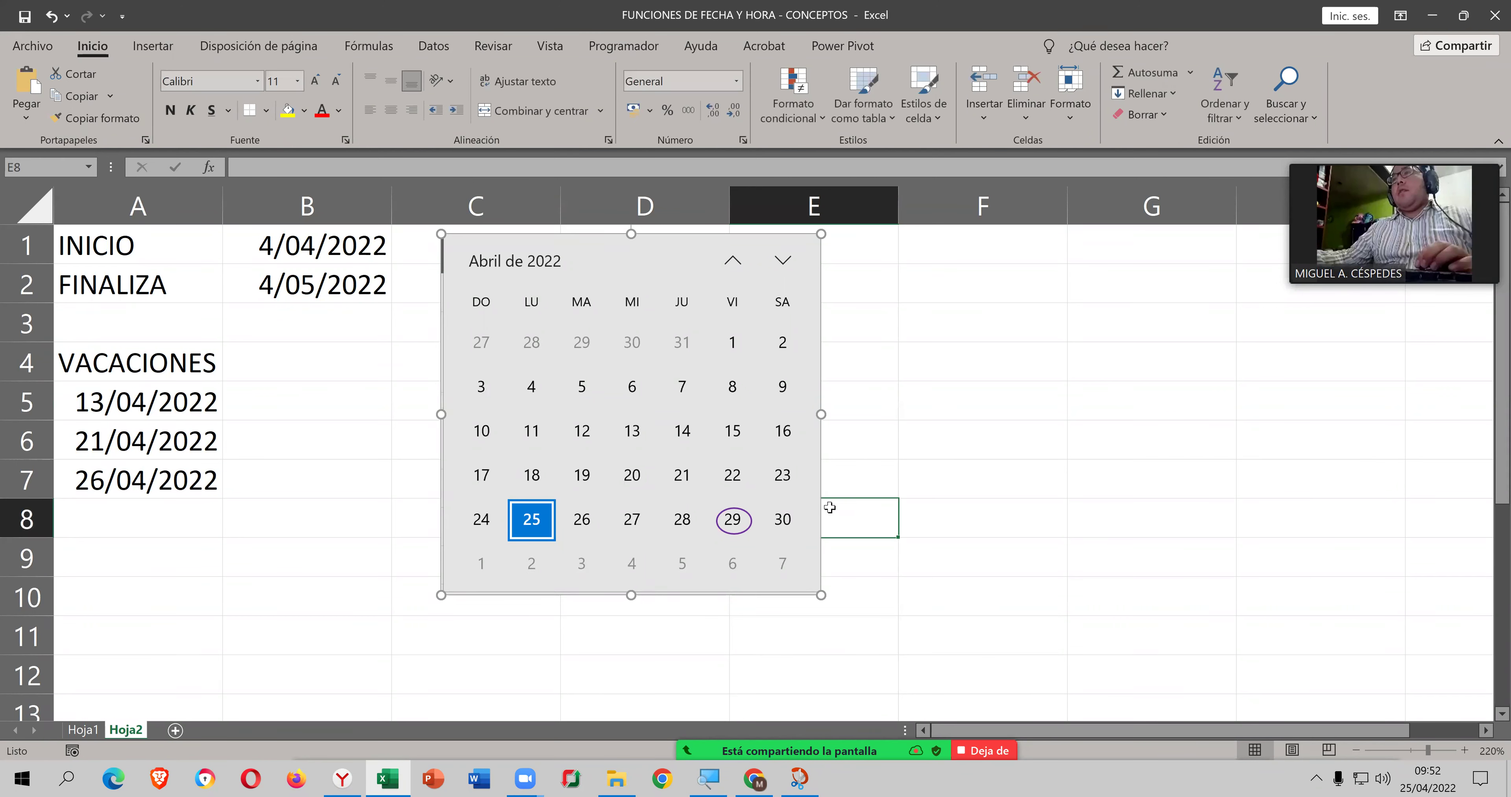
{"action": "left_click", "coordinate": [749, 517]}
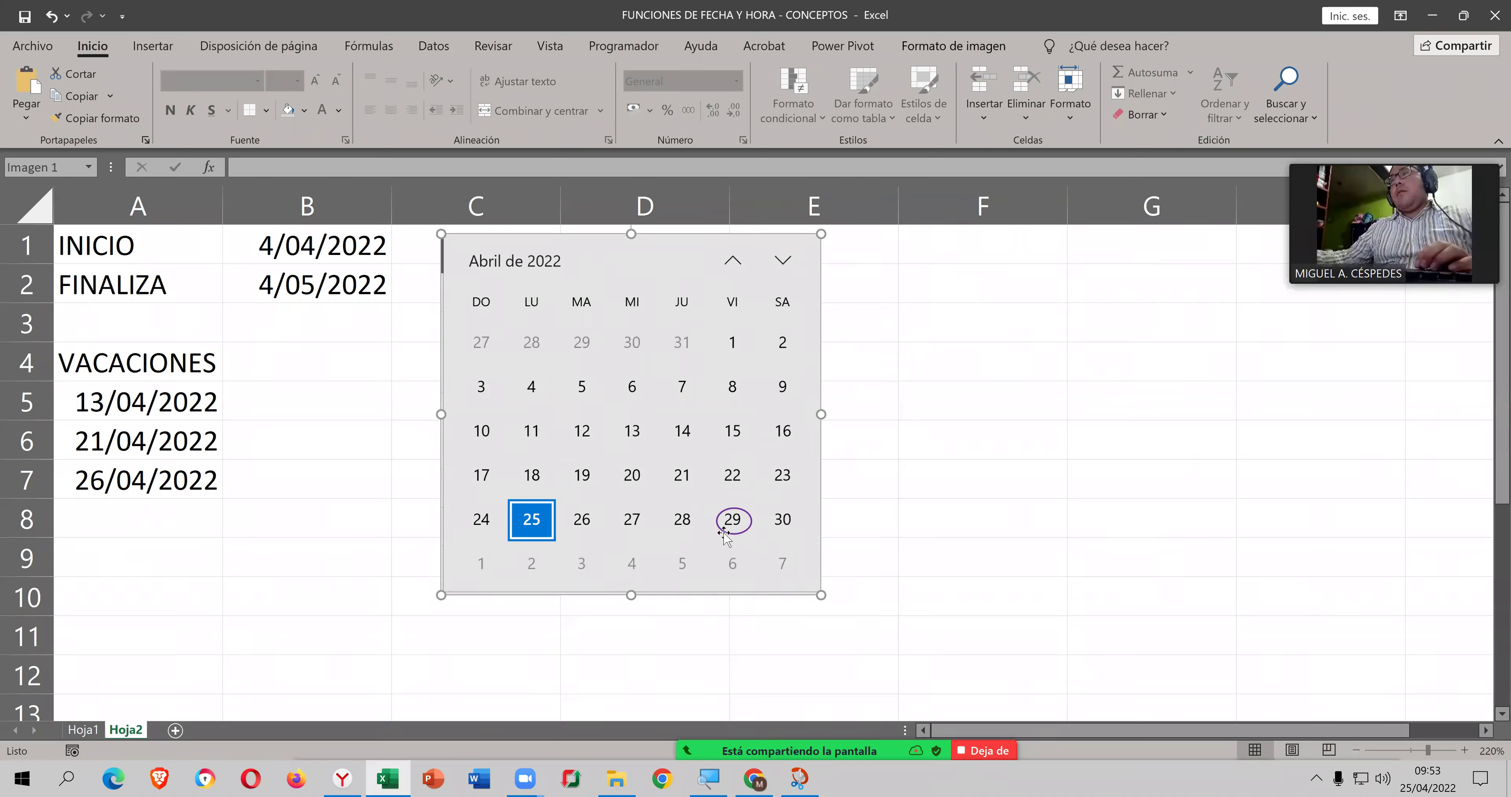
{"action": "left_click_drag", "start_coordinate": [726, 530], "coordinate": [546, 521]}
Step: Duplicate the purple oval and move the calendar back under the first oval
{"action": "left_click", "coordinate": [731, 515]}
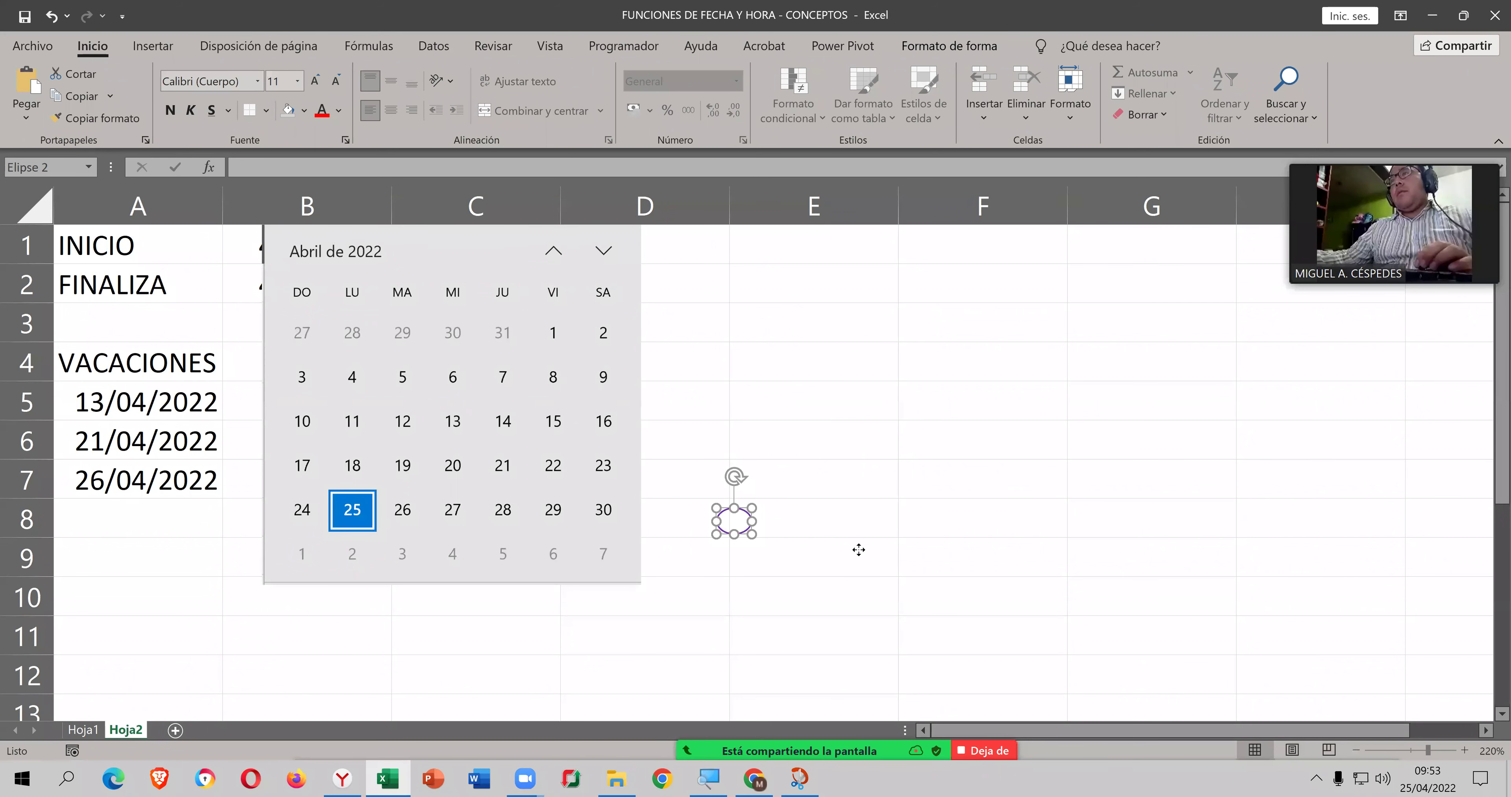
{"action": "left_click_drag", "start_coordinate": [858, 549], "coordinate": [916, 569]}
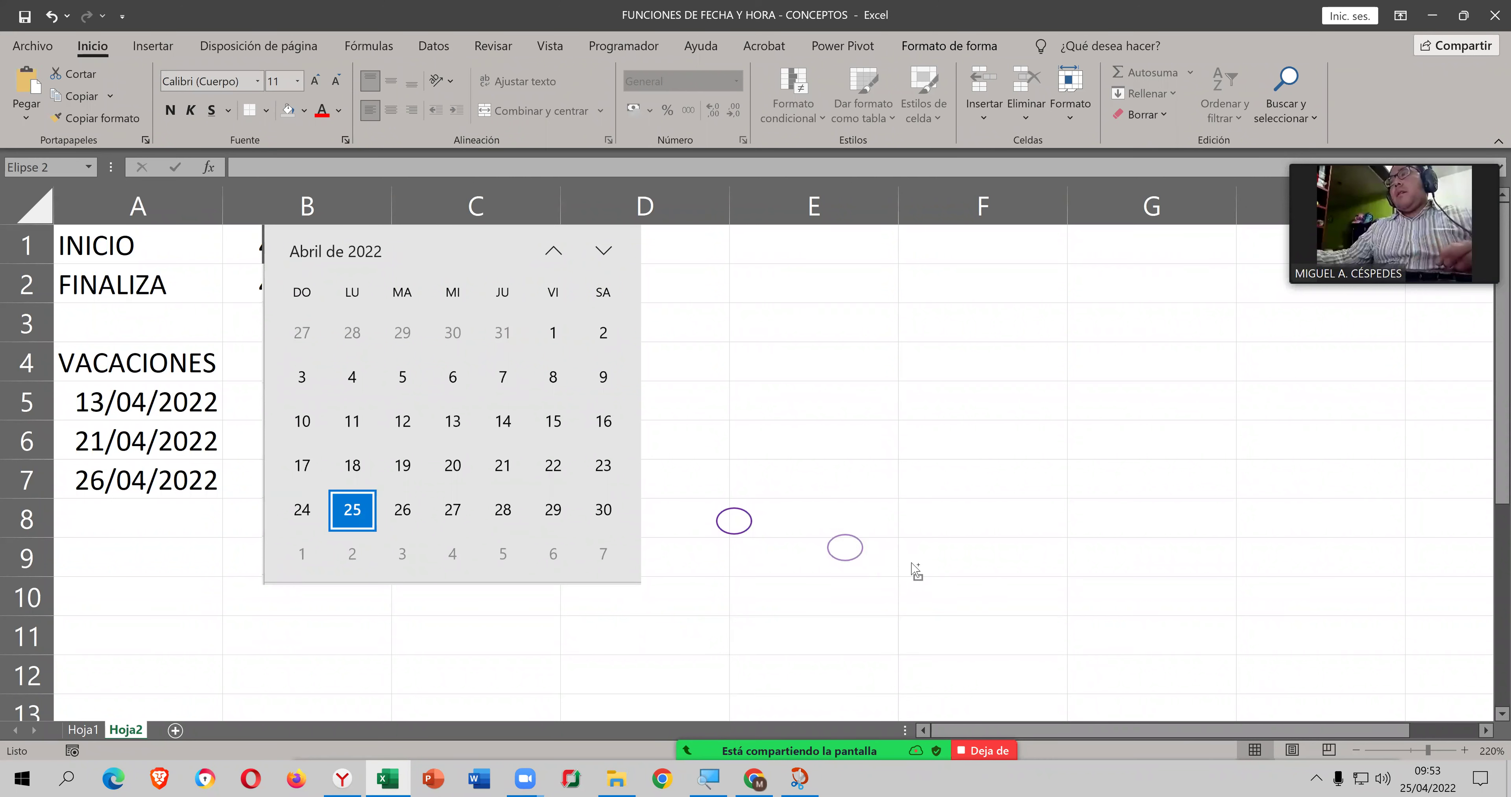
{"action": "left_click_drag", "start_coordinate": [916, 570], "coordinate": [976, 598]}
{"action": "mouse_move", "coordinate": [478, 410]}
{"action": "left_mouse_down"}
{"action": "mouse_move", "coordinate": [669, 423]}
{"action": "mouse_move", "coordinate": [656, 418]}
{"action": "left_mouse_up"}
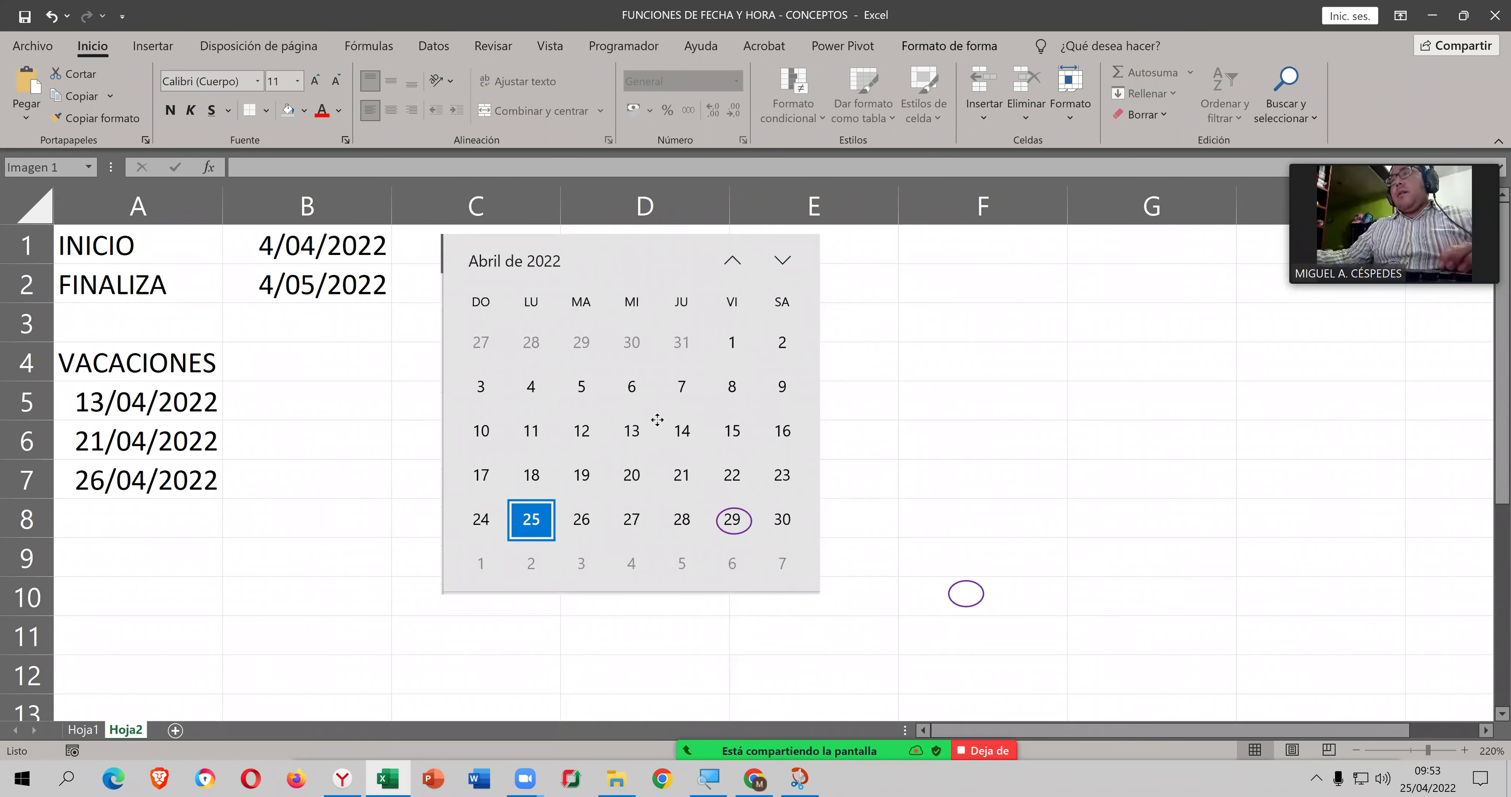
Step: Place the copied oval around the grey 4 in the calendar's last row
{"action": "right_click", "coordinate": [668, 360]}
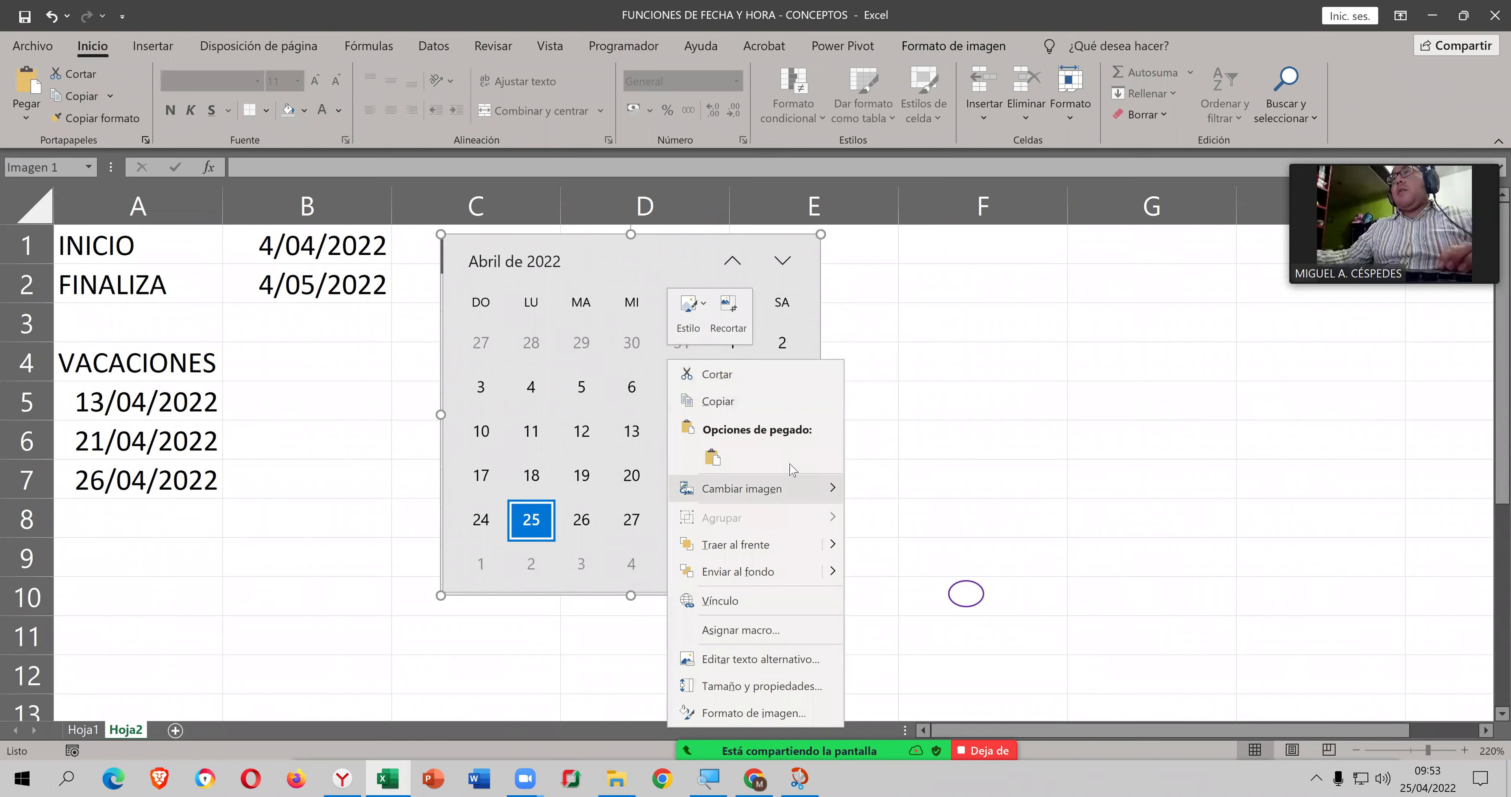
{"action": "left_click", "coordinate": [965, 579]}
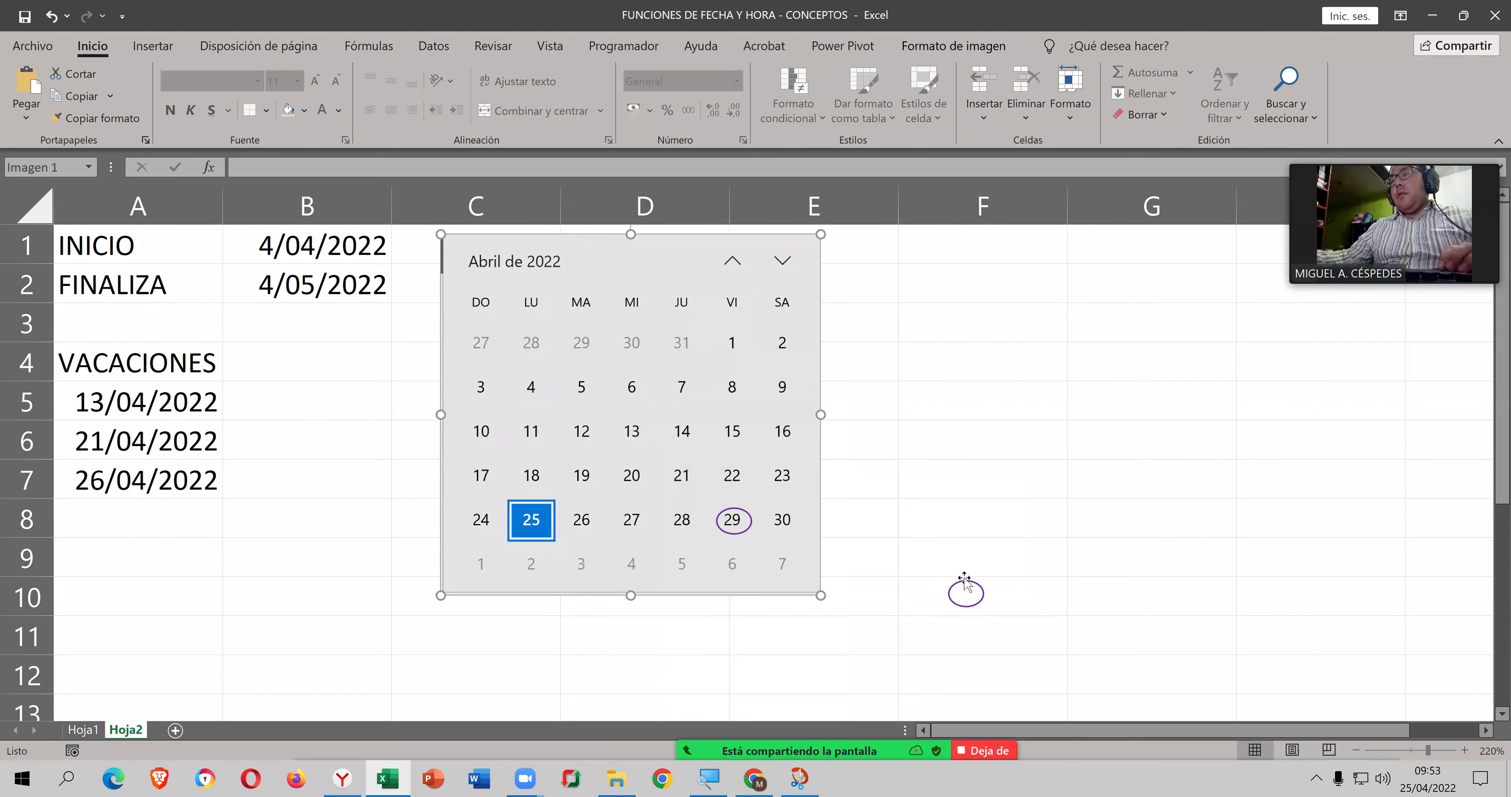
{"action": "left_click", "coordinate": [967, 581]}
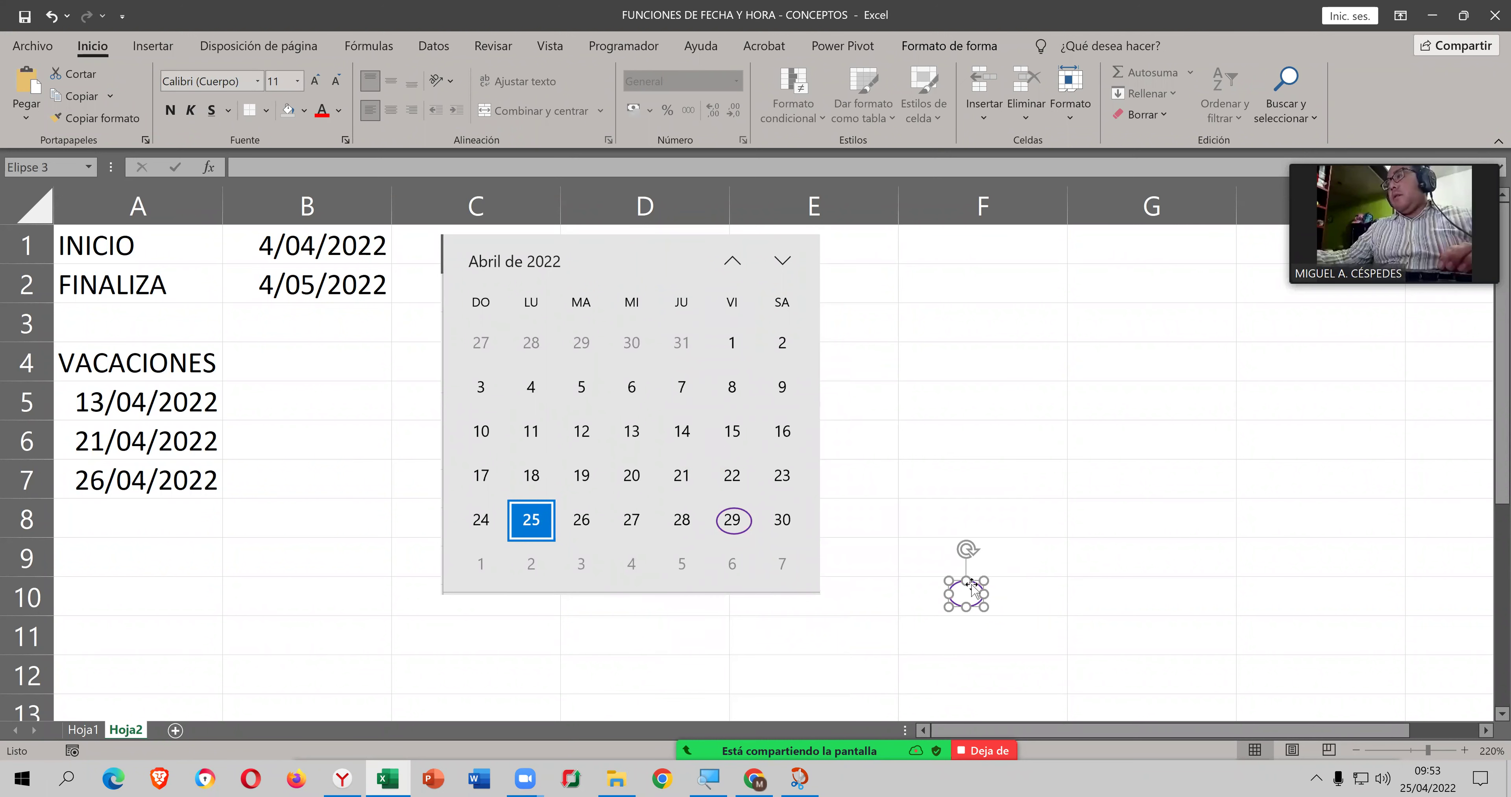
{"action": "left_click_drag", "start_coordinate": [974, 583], "coordinate": [645, 557]}
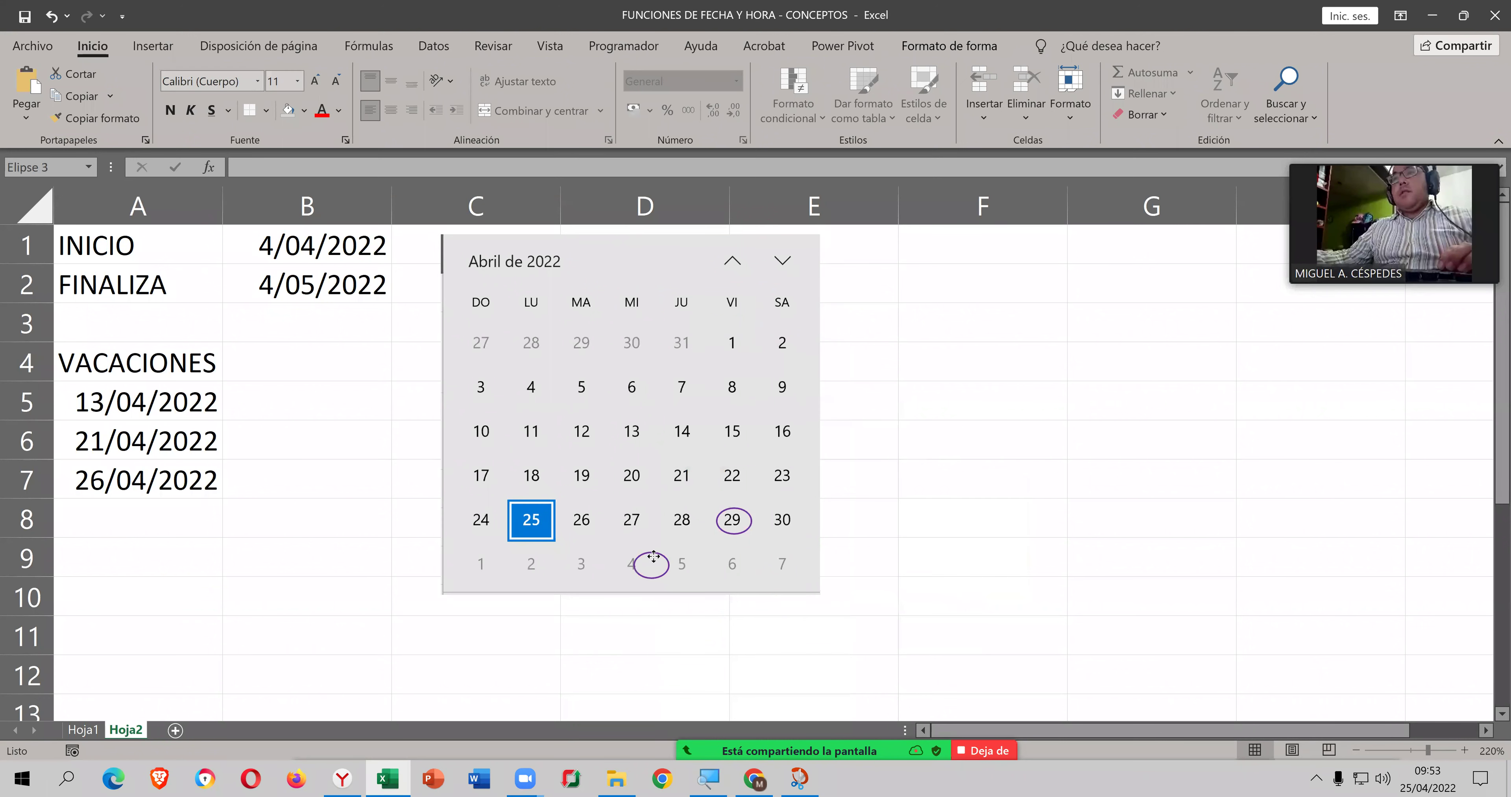
{"action": "left_click_drag", "start_coordinate": [646, 557], "coordinate": [634, 556]}
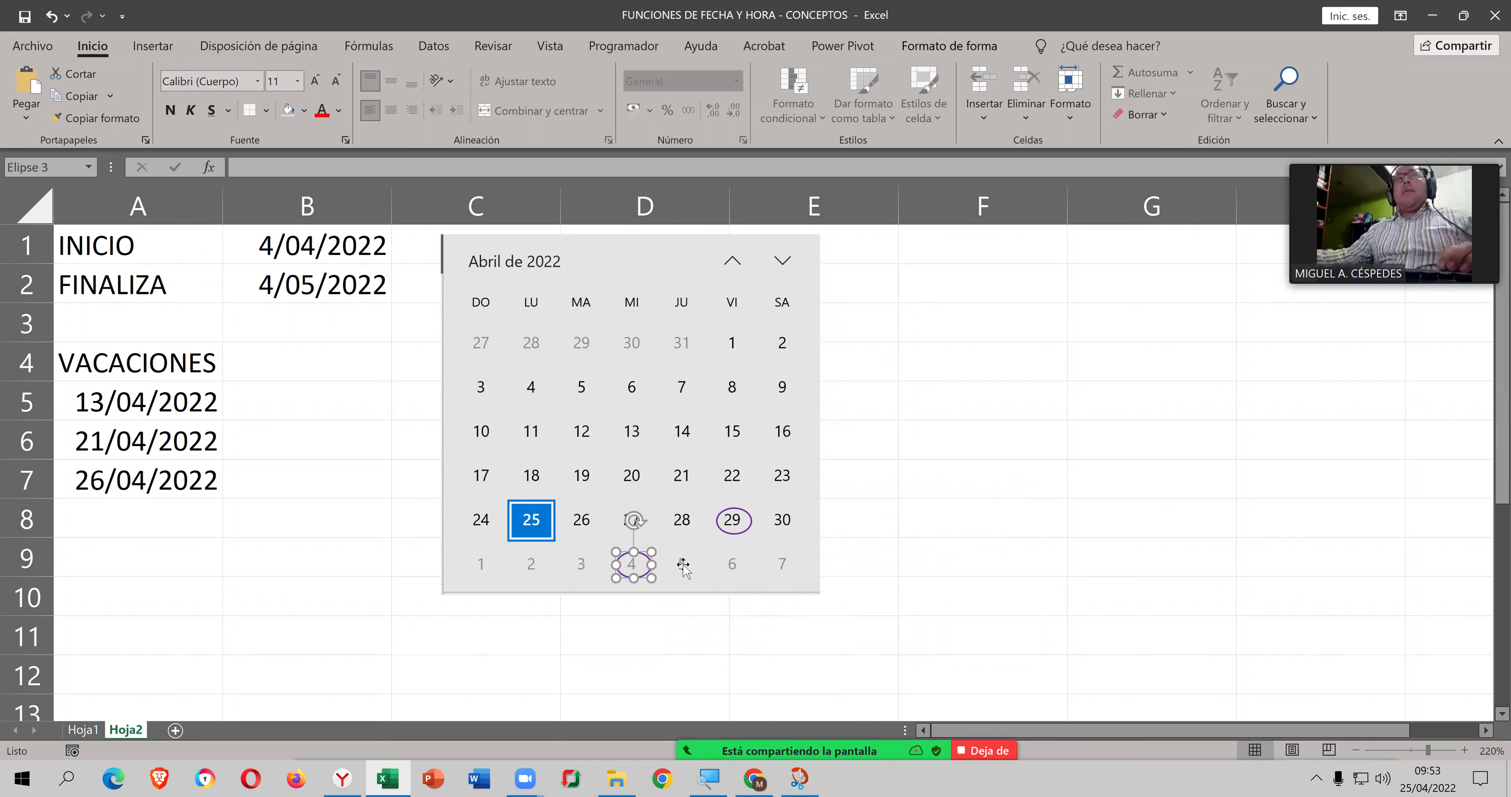
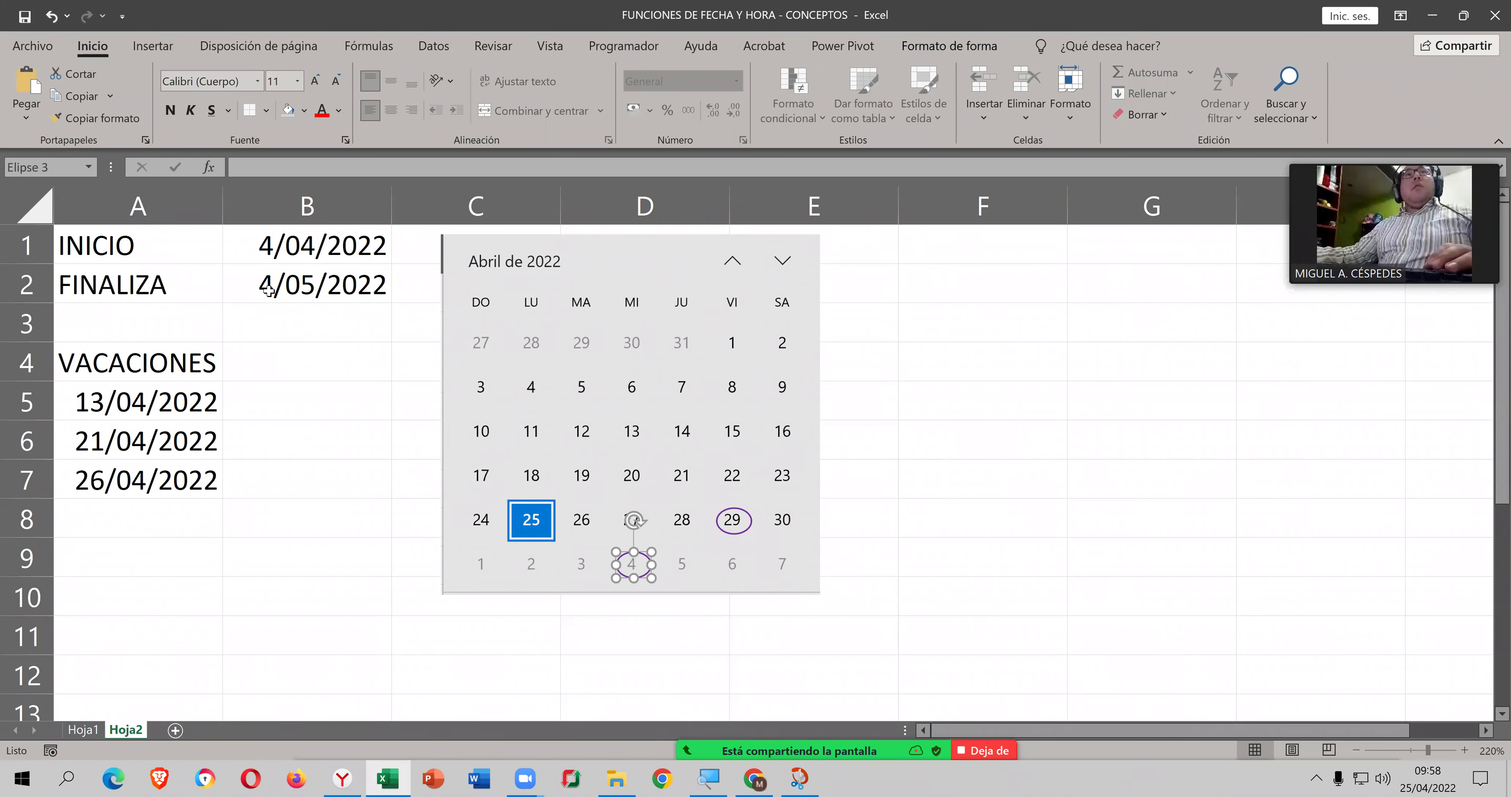
Step: Rename the Hoja2 sheet to DIA.LAB
{"action": "left_click_drag", "start_coordinate": [201, 391], "coordinate": [205, 442]}
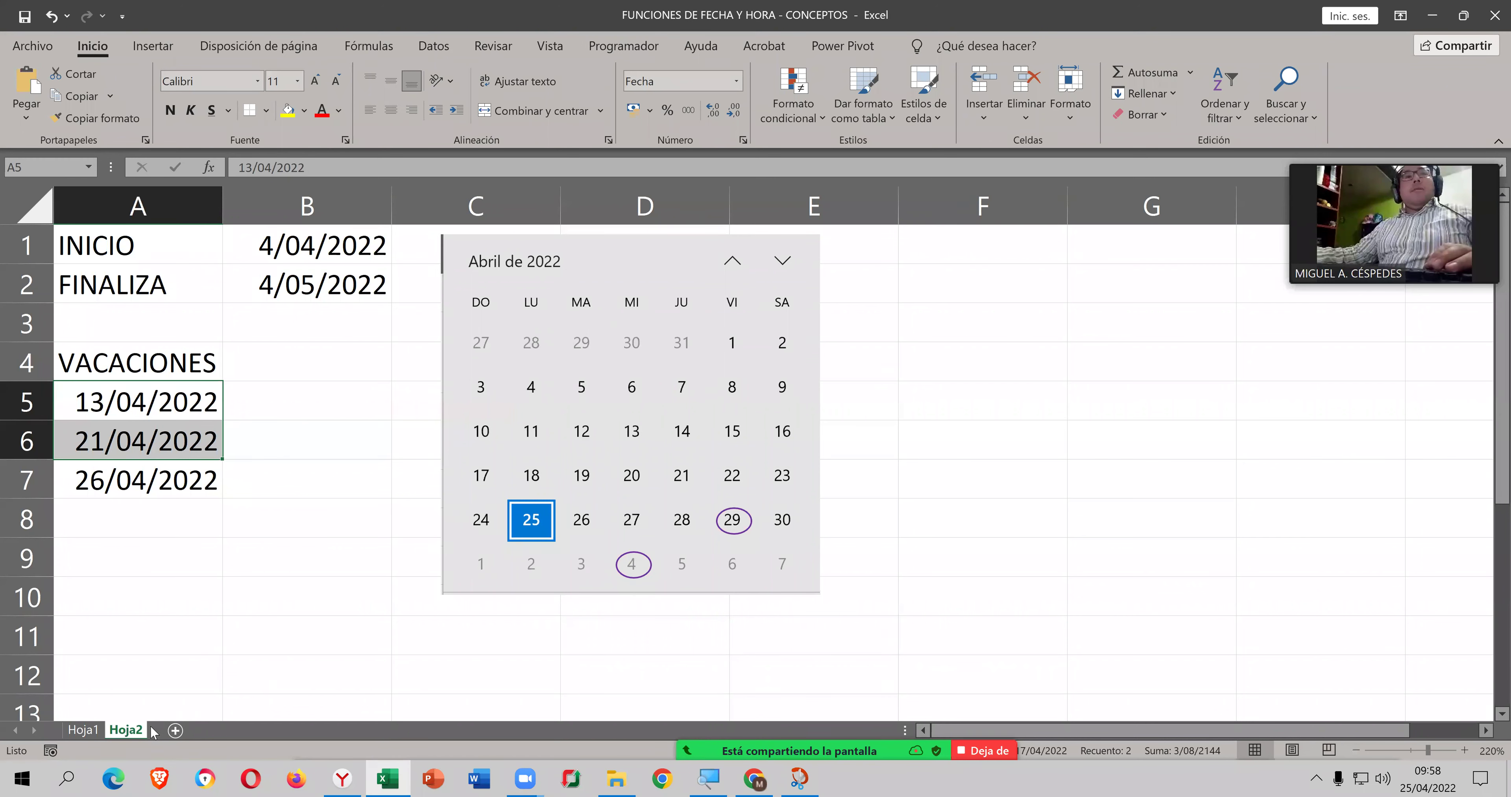
{"action": "right_click", "coordinate": [120, 731]}
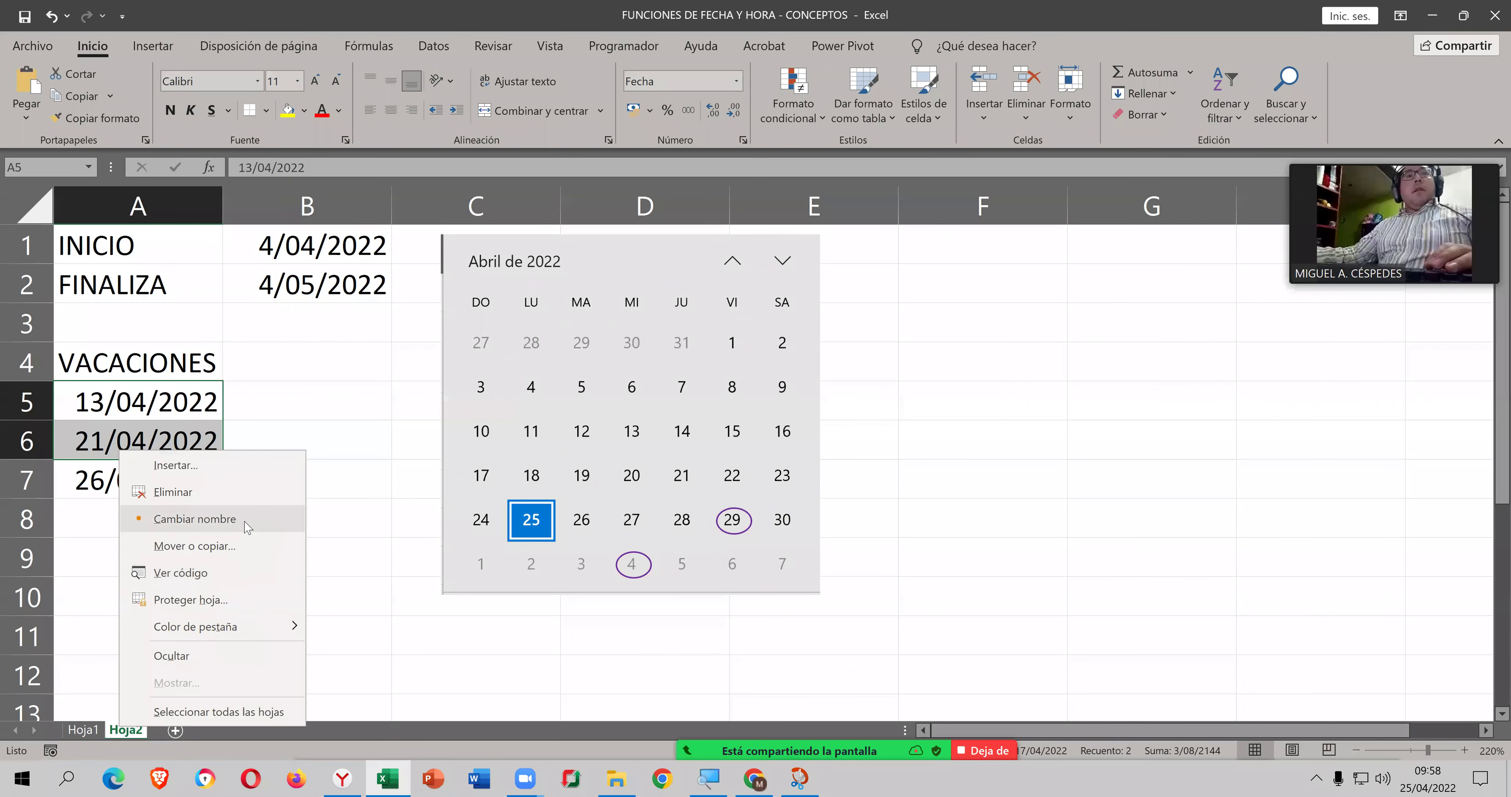
{"action": "left_click", "coordinate": [244, 521]}
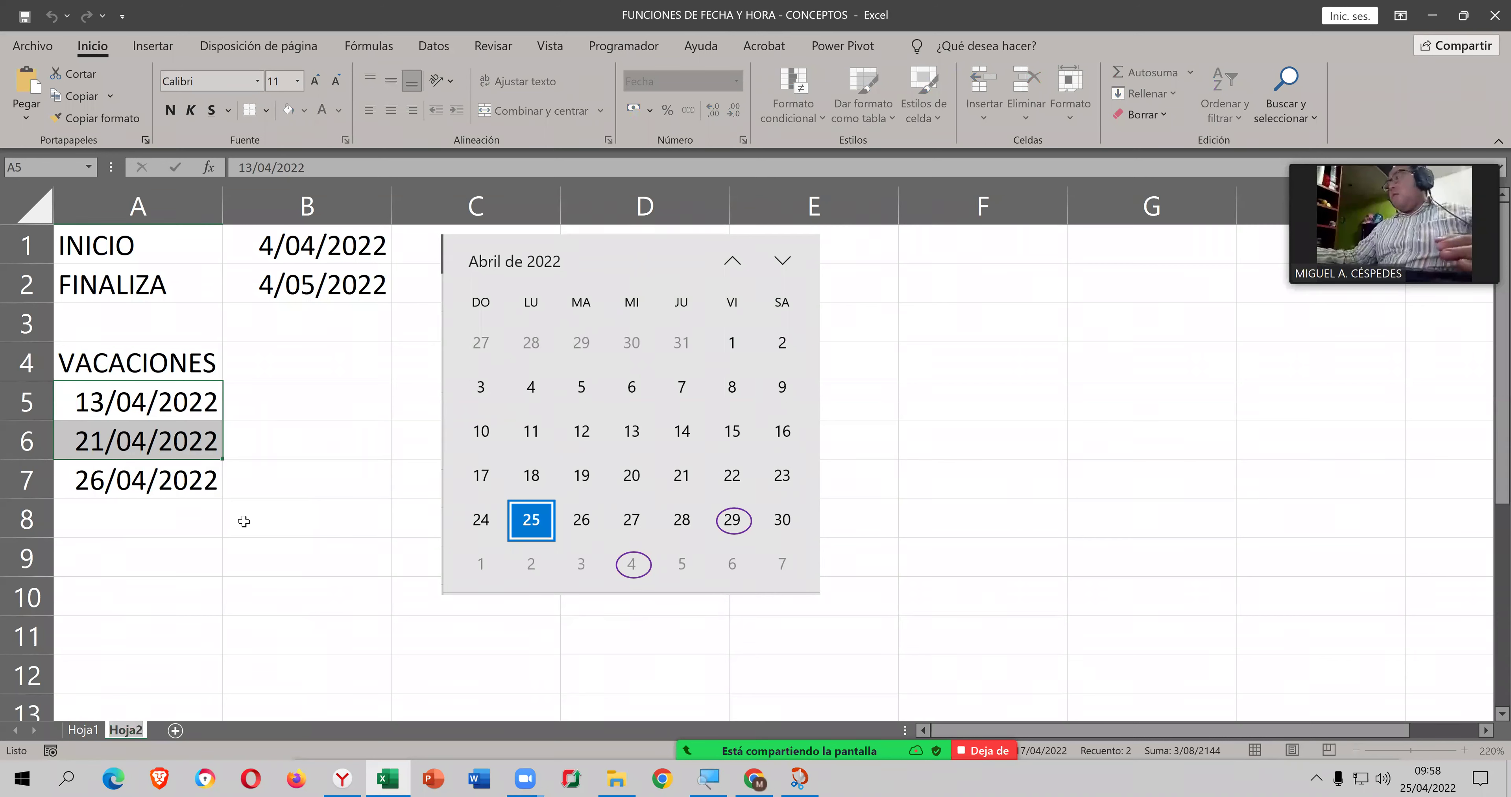
{"action": "key", "text": "BackSpace"}
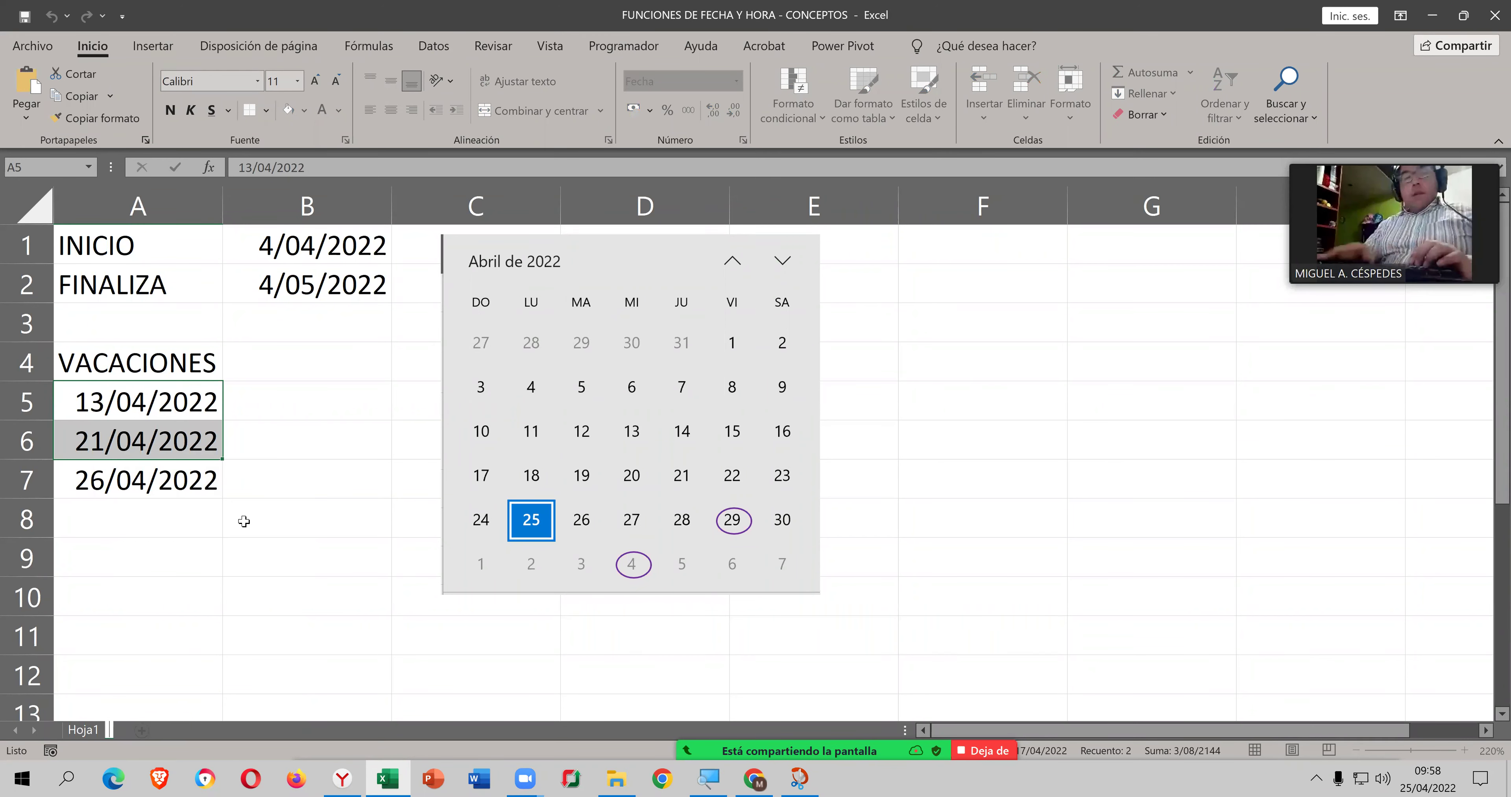
{"action": "type", "text": "DIA.LAB"}
{"action": "left_click", "coordinate": [290, 430]}
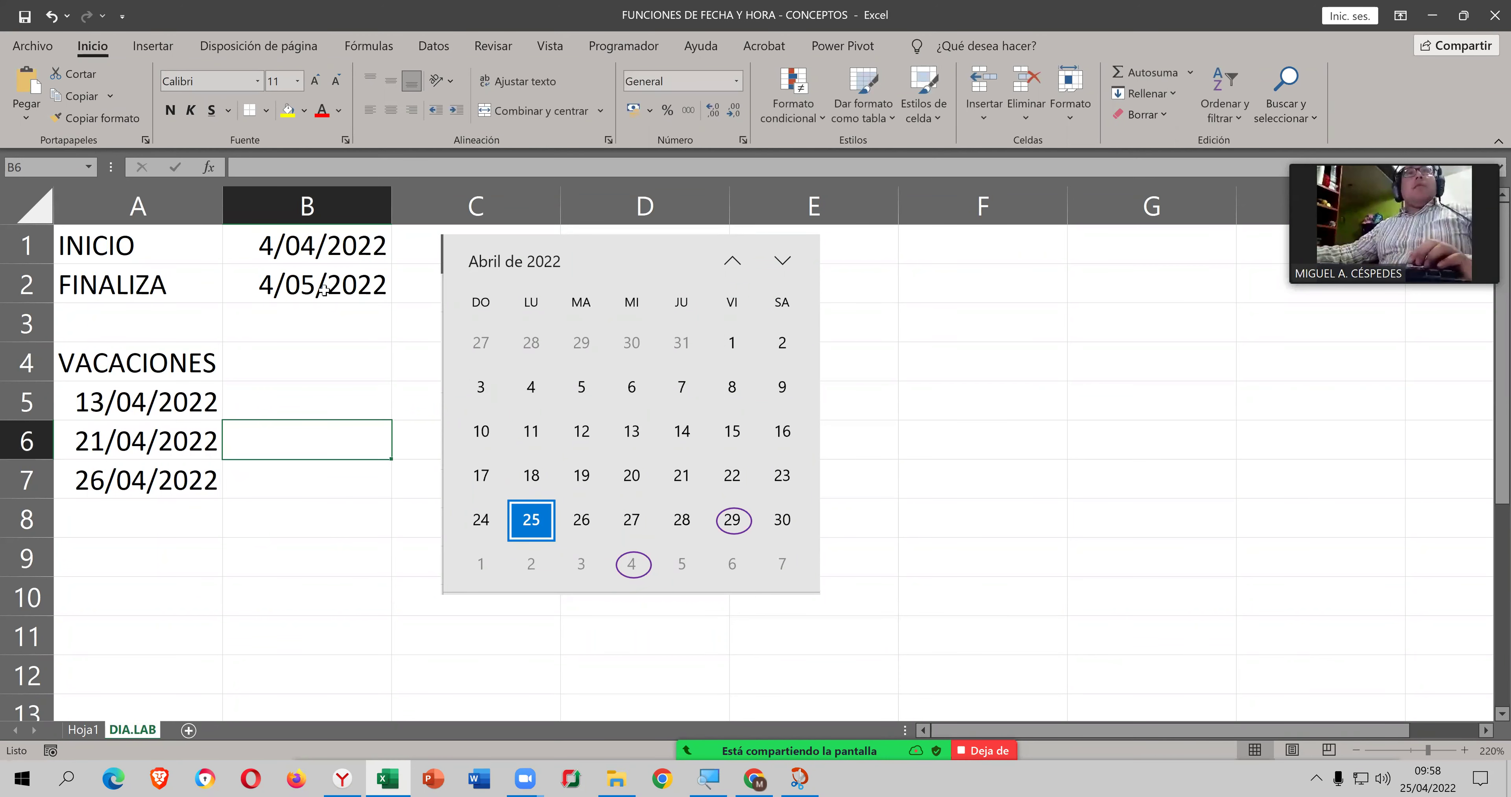
{"action": "left_click", "coordinate": [324, 288]}
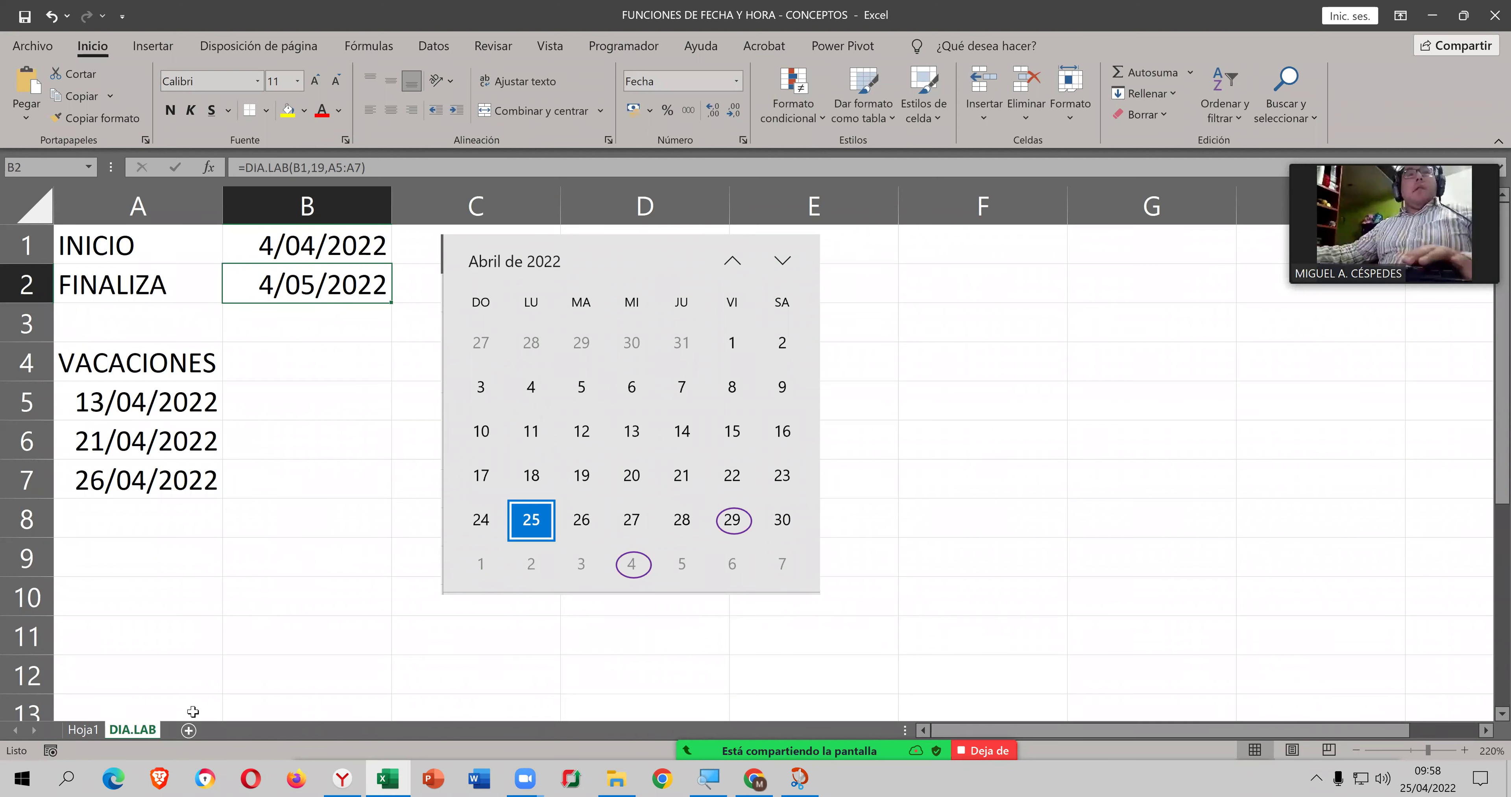
Step: Switch back to the Hoja1 sheet with its date-function table
{"action": "left_click", "coordinate": [97, 731]}
{"action": "right_click", "coordinate": [98, 731]}
{"action": "key", "text": "Escape"}
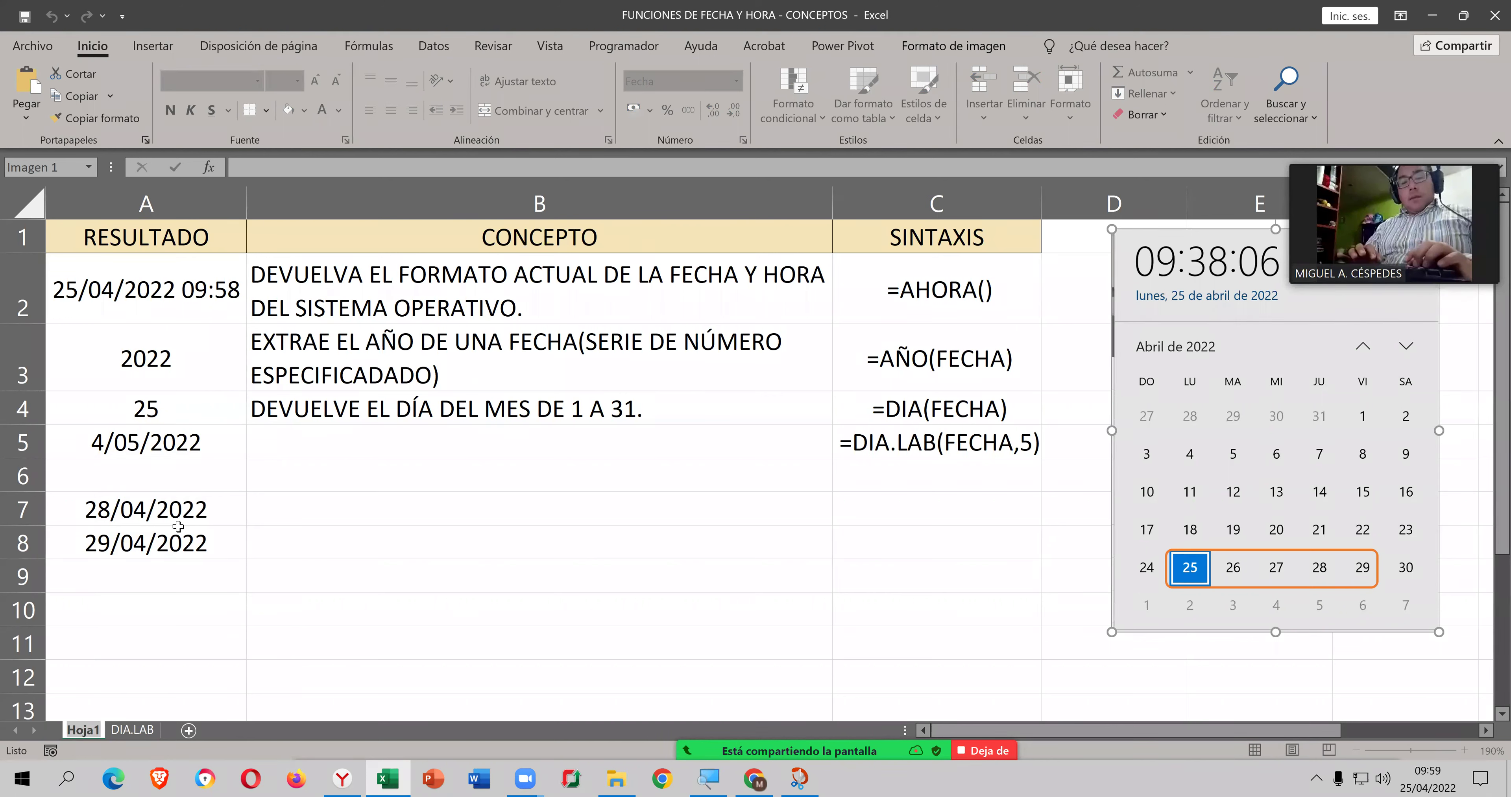
Step: Rename the first sheet to FECHA Y HORA and save the workbook
{"action": "key", "text": "alt+h"}
{"action": "type", "text": "orFECHA "}
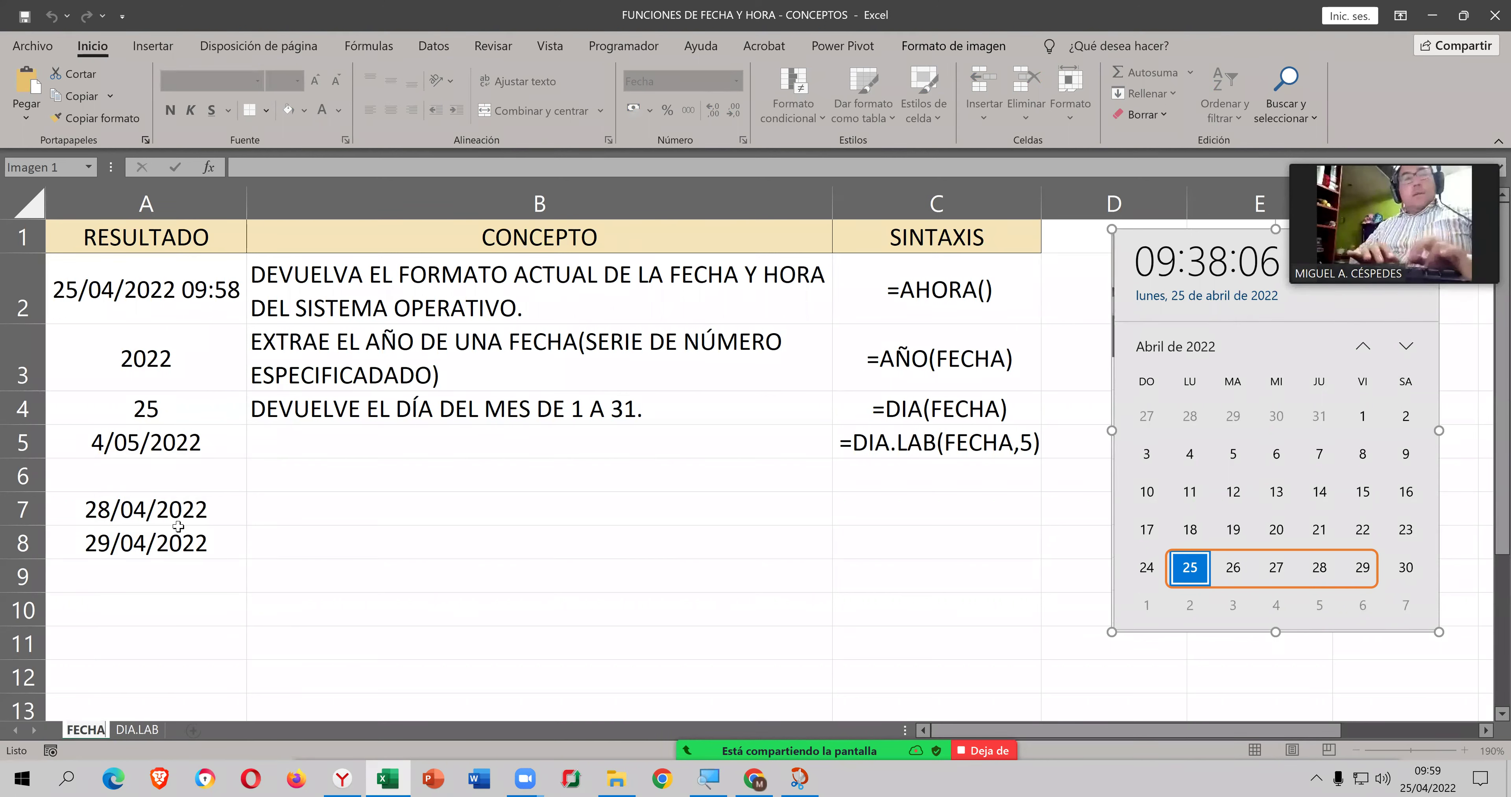
{"action": "type", "text": "Y HORA"}
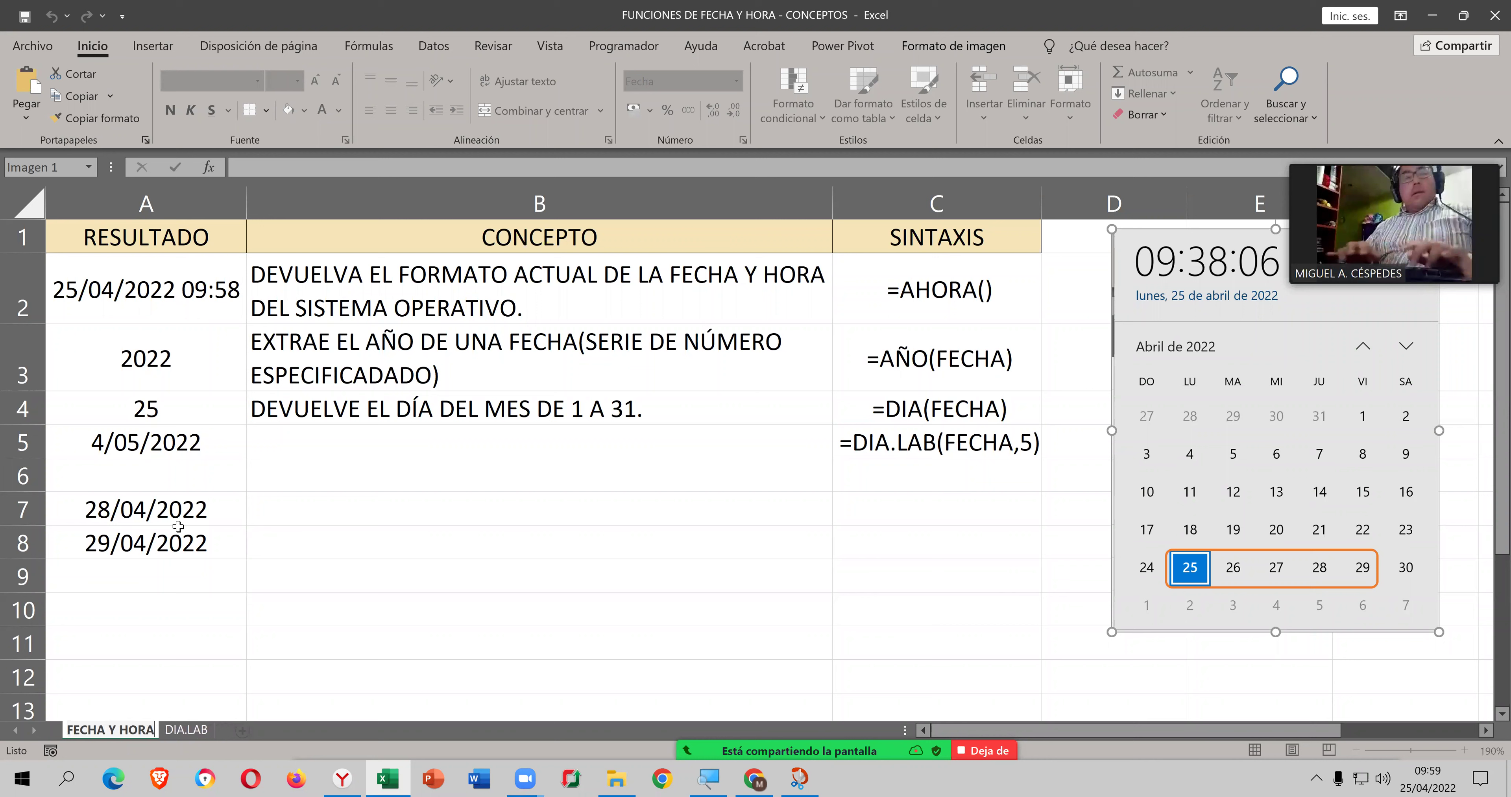
{"action": "left_click", "coordinate": [178, 530]}
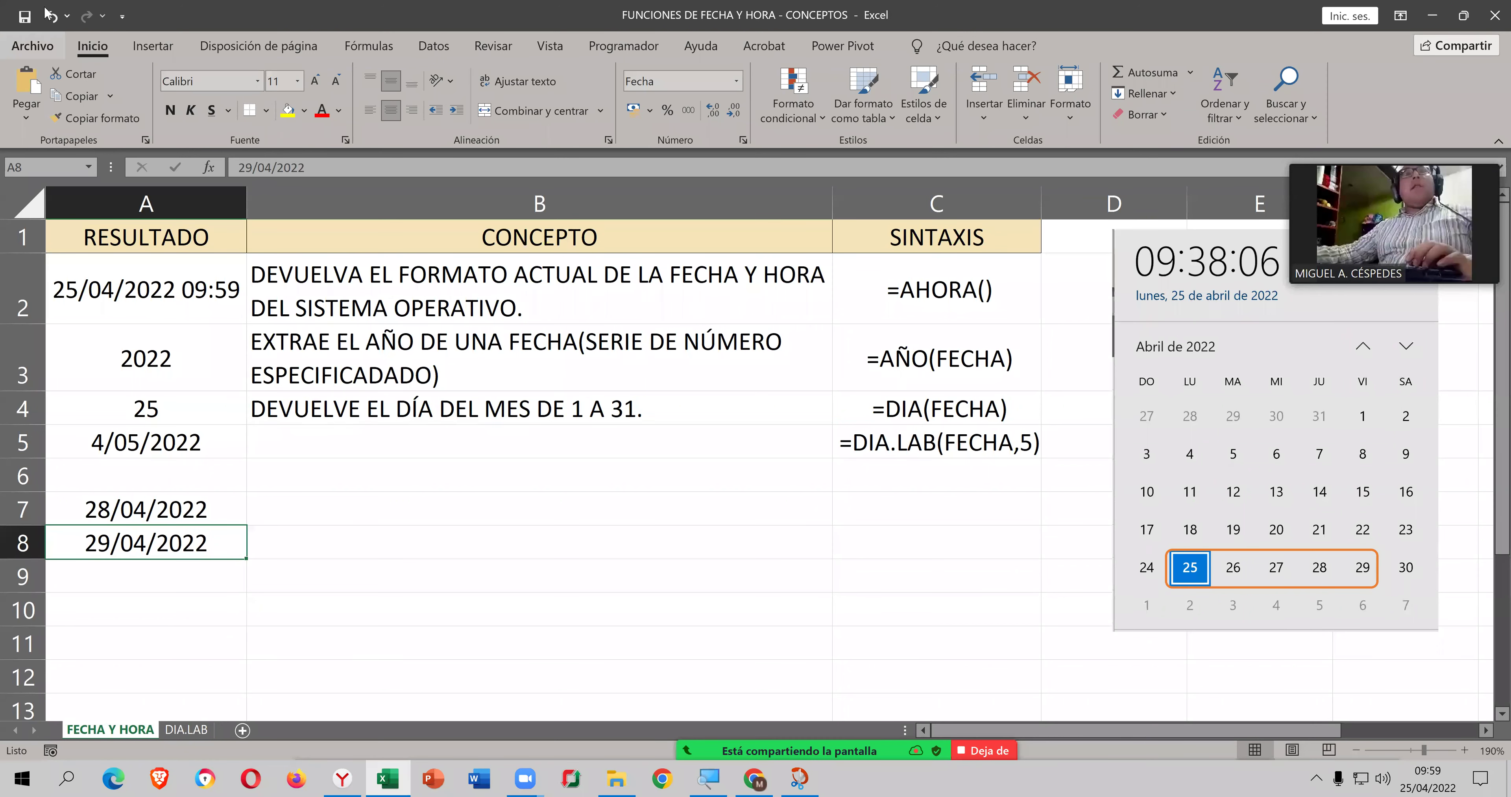
{"action": "left_click", "coordinate": [25, 16]}
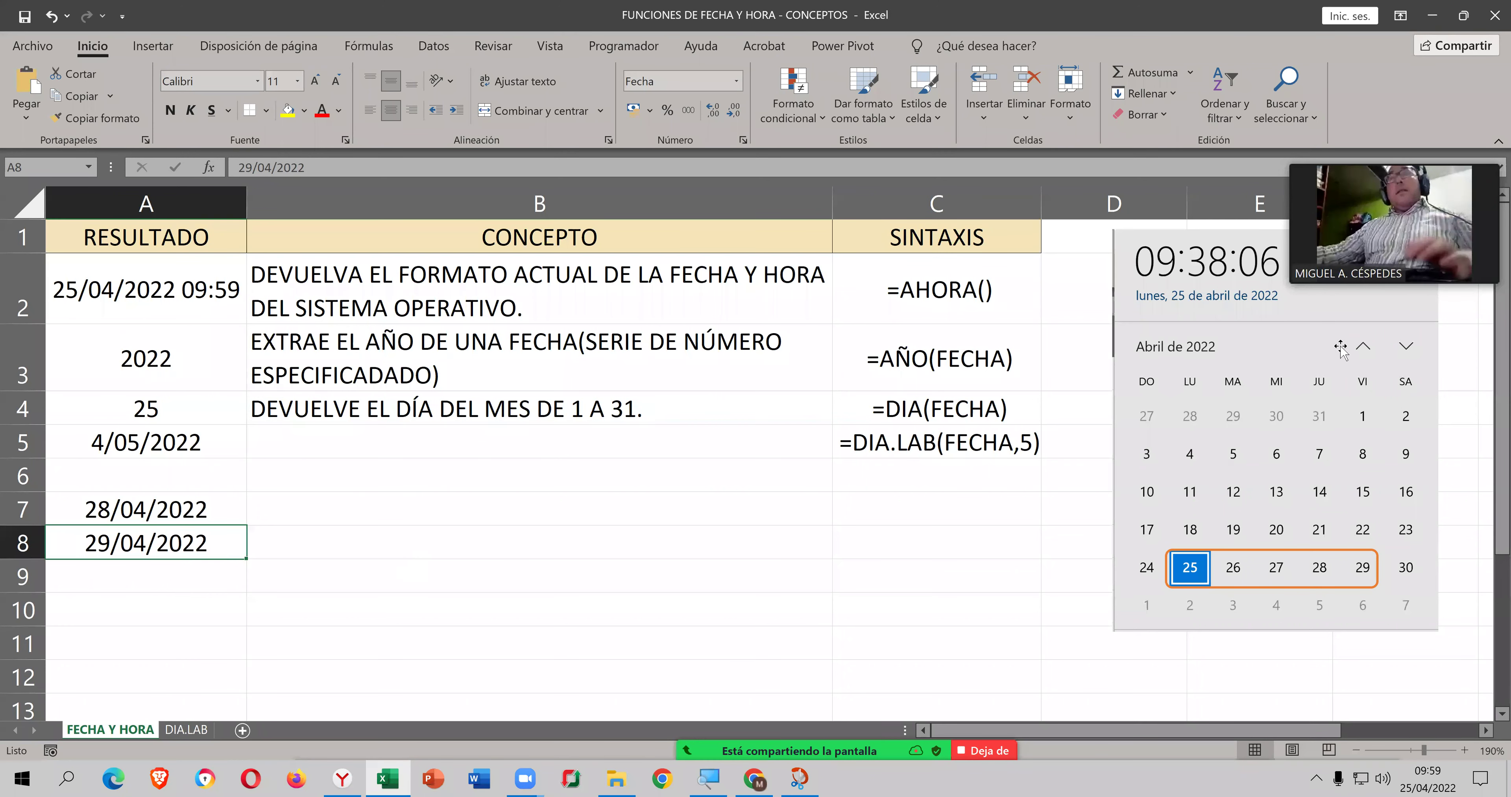
Step: Review A5's DIA.LAB formula and delete the holiday dates in A7:A9
{"action": "left_click", "coordinate": [249, 466]}
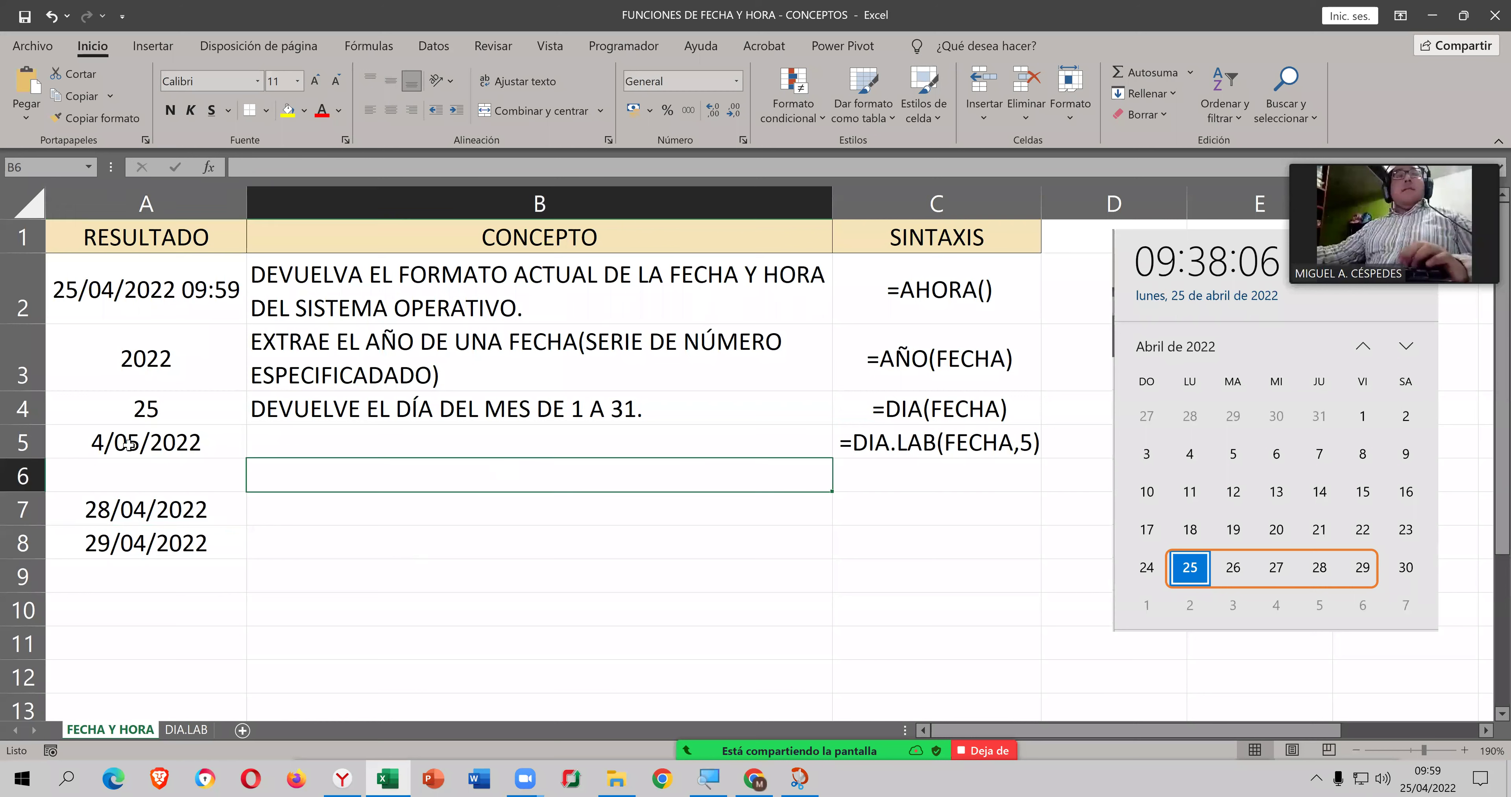
{"action": "left_click", "coordinate": [136, 441]}
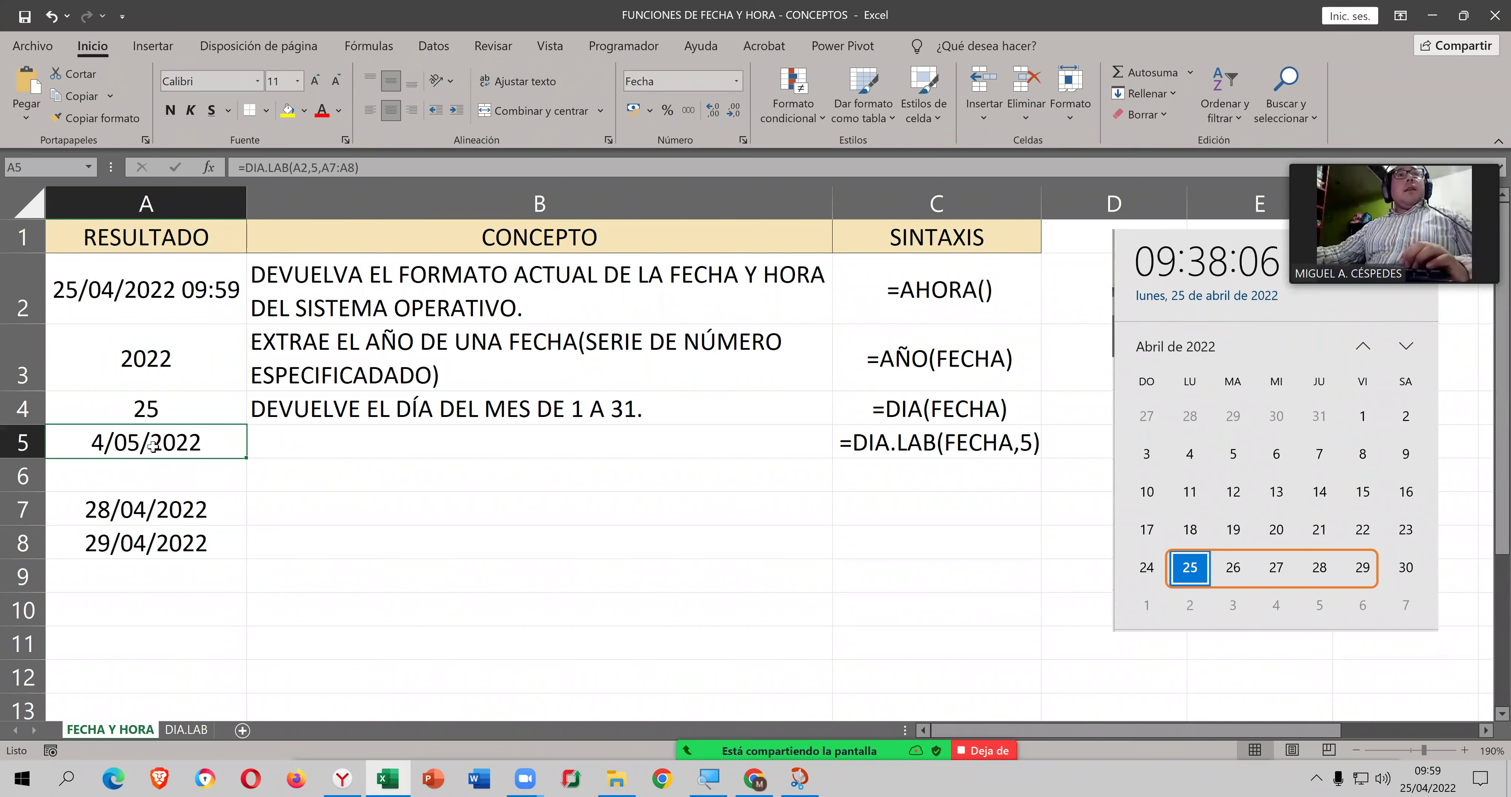
{"action": "key", "text": "F2"}
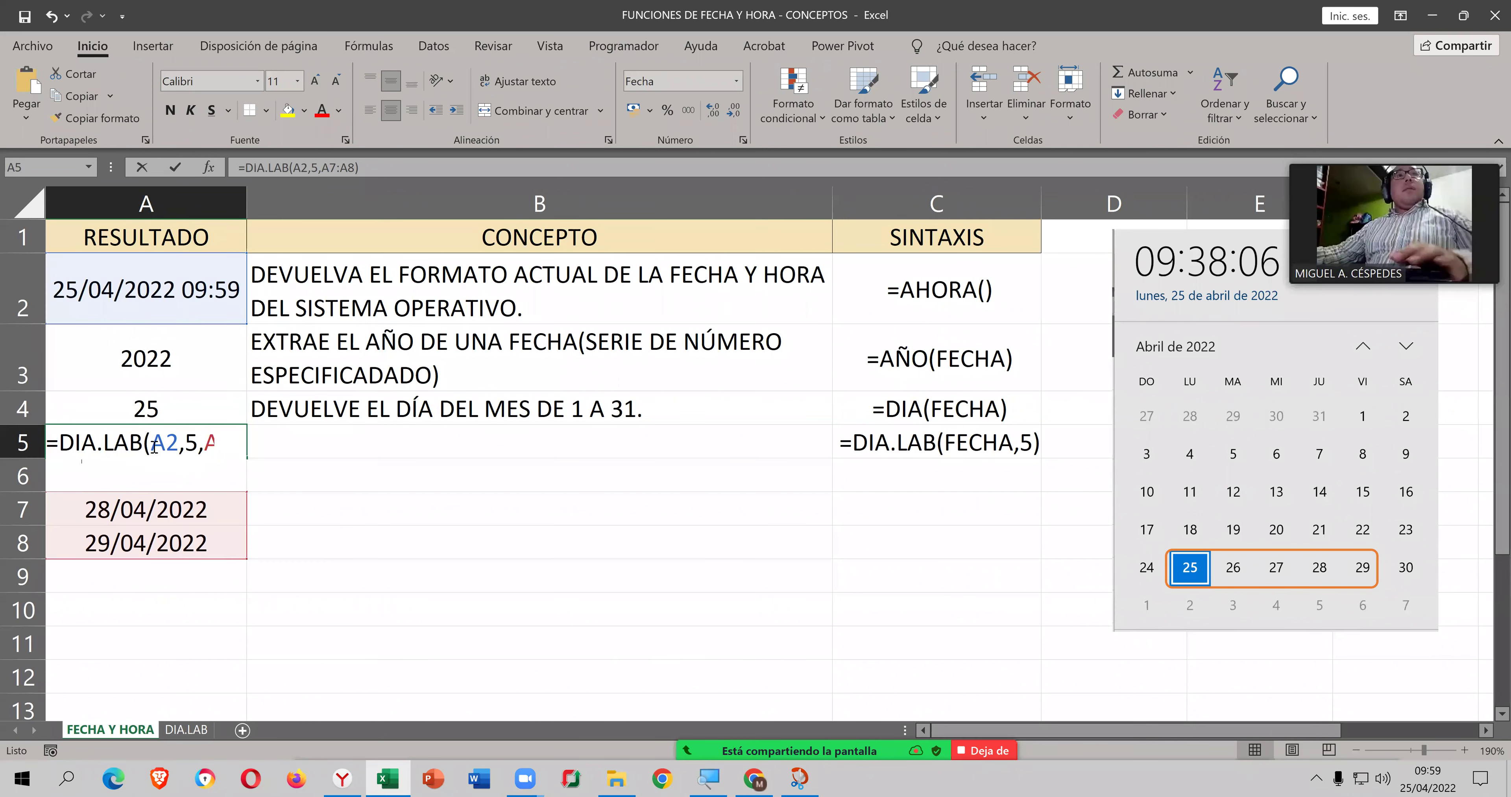
{"action": "key", "text": "Return"}
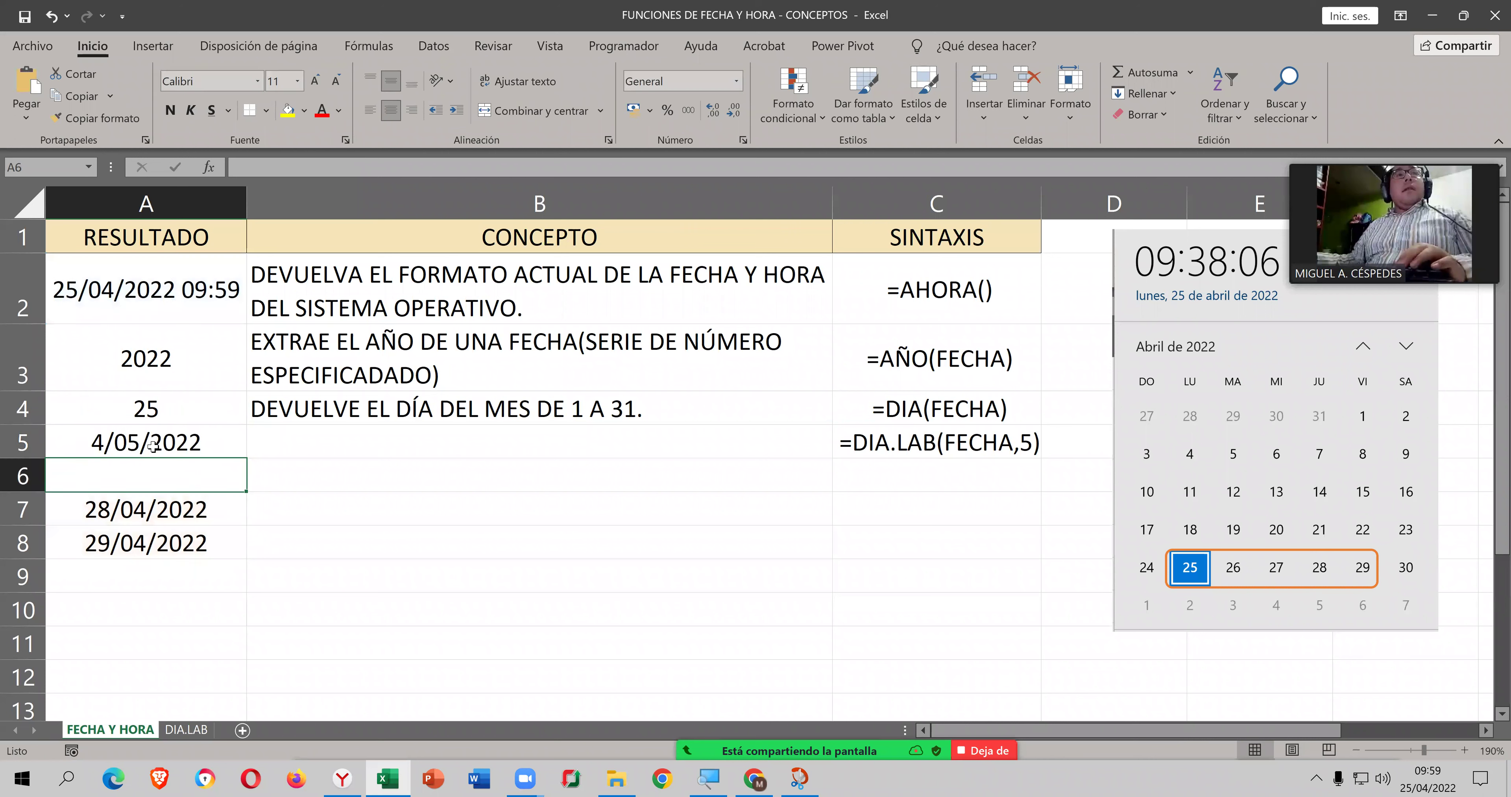
{"action": "left_click", "coordinate": [153, 445]}
{"action": "left_click_drag", "start_coordinate": [202, 519], "coordinate": [207, 542]}
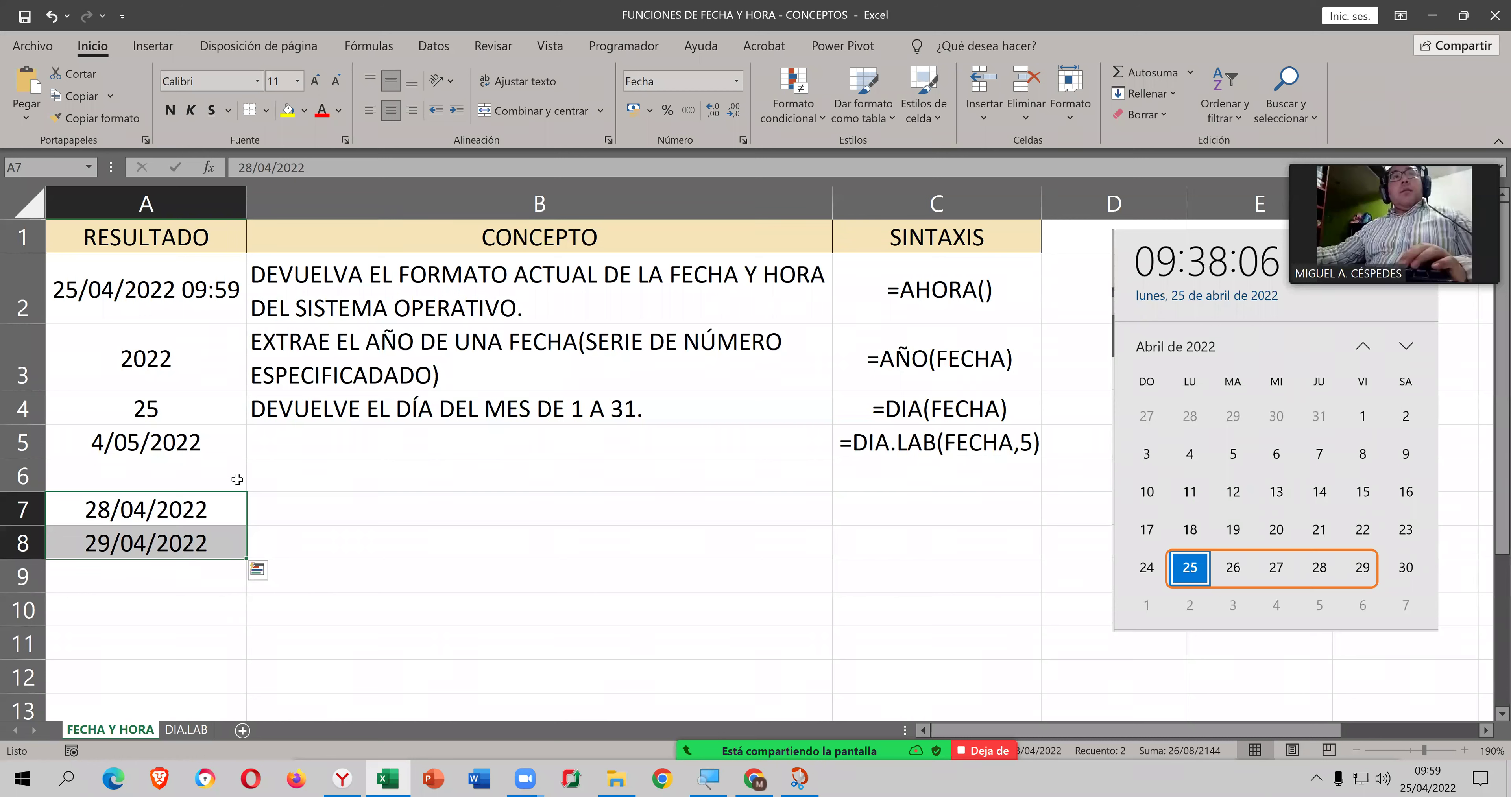
{"action": "left_click", "coordinate": [220, 446]}
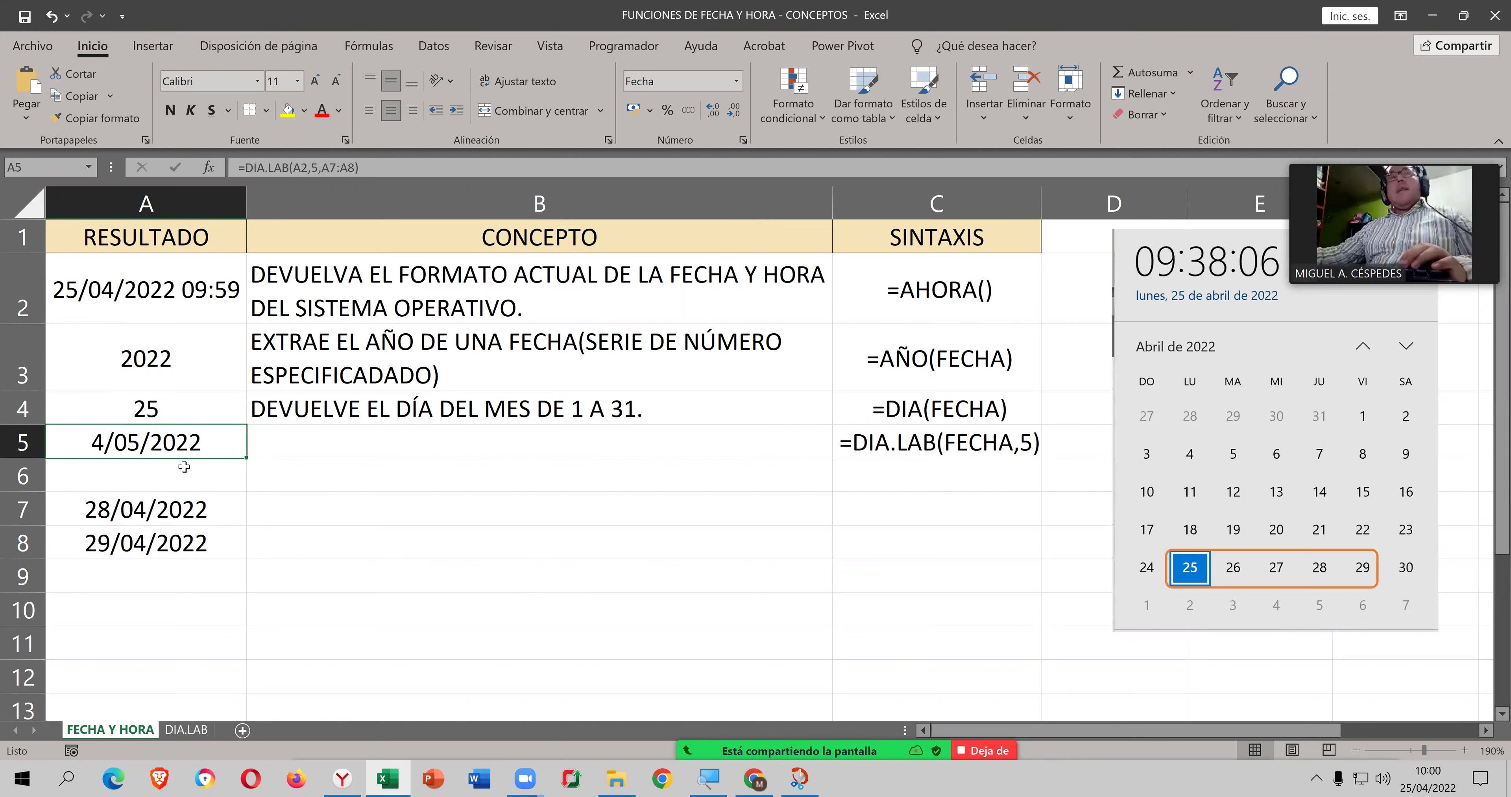
{"action": "left_click_drag", "start_coordinate": [176, 505], "coordinate": [219, 565]}
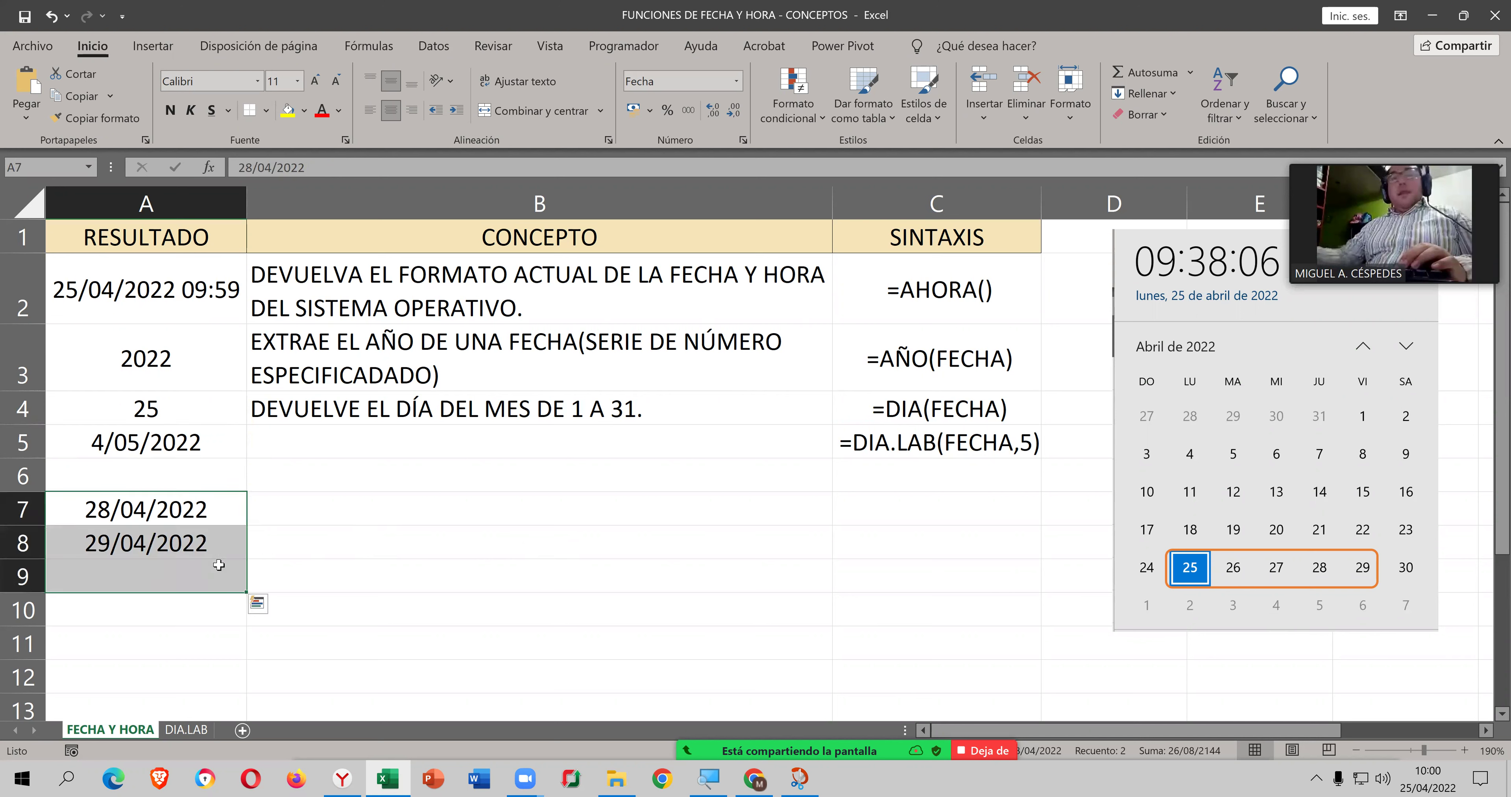
{"action": "key", "text": "Delete"}
{"action": "left_click", "coordinate": [220, 505]}
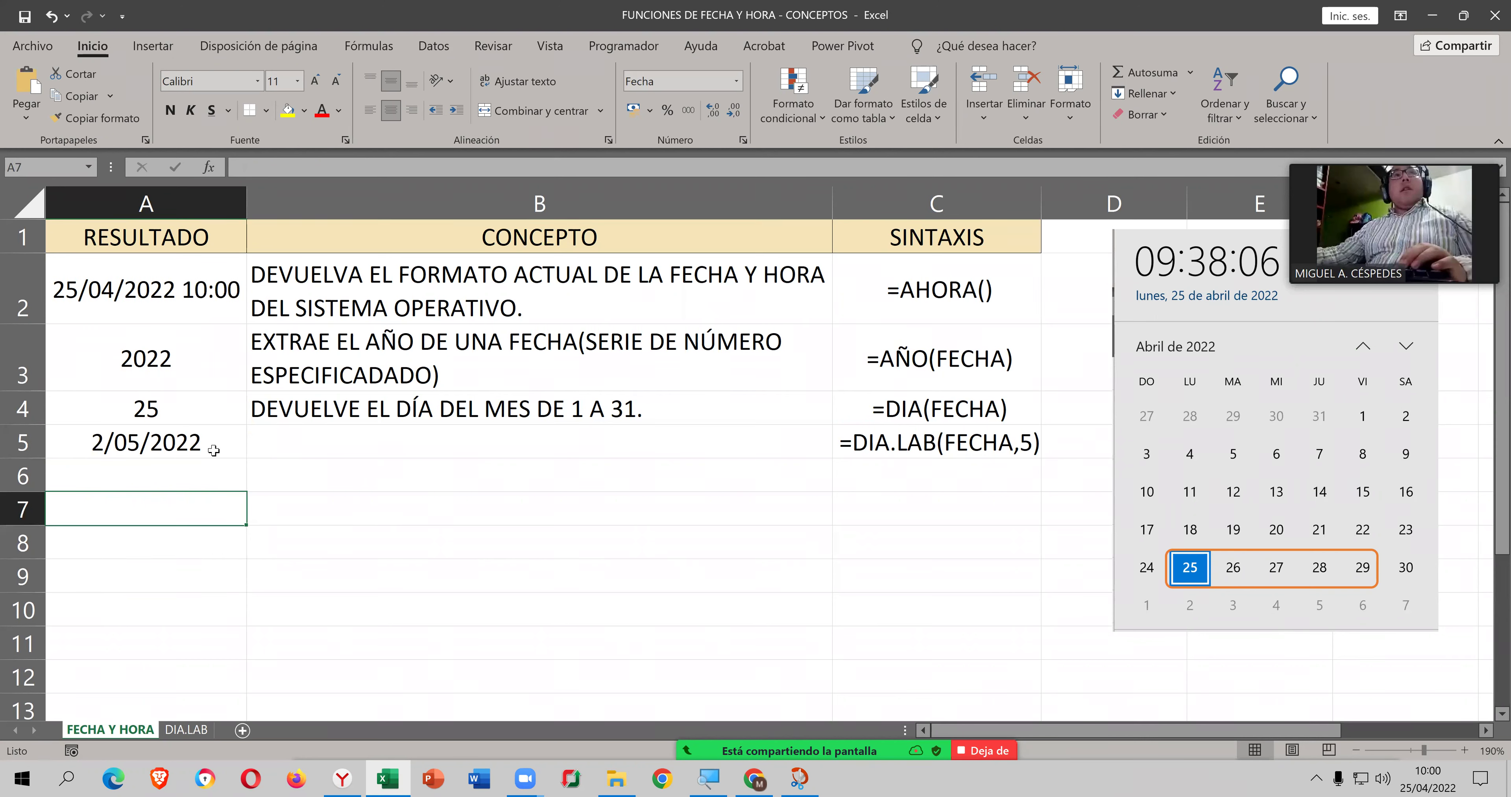
Step: Drop the holiday range from A5's formula, leaving =DIA.LAB(A2,5,) returning 2/05/2022
{"action": "double_click", "coordinate": [213, 450]}
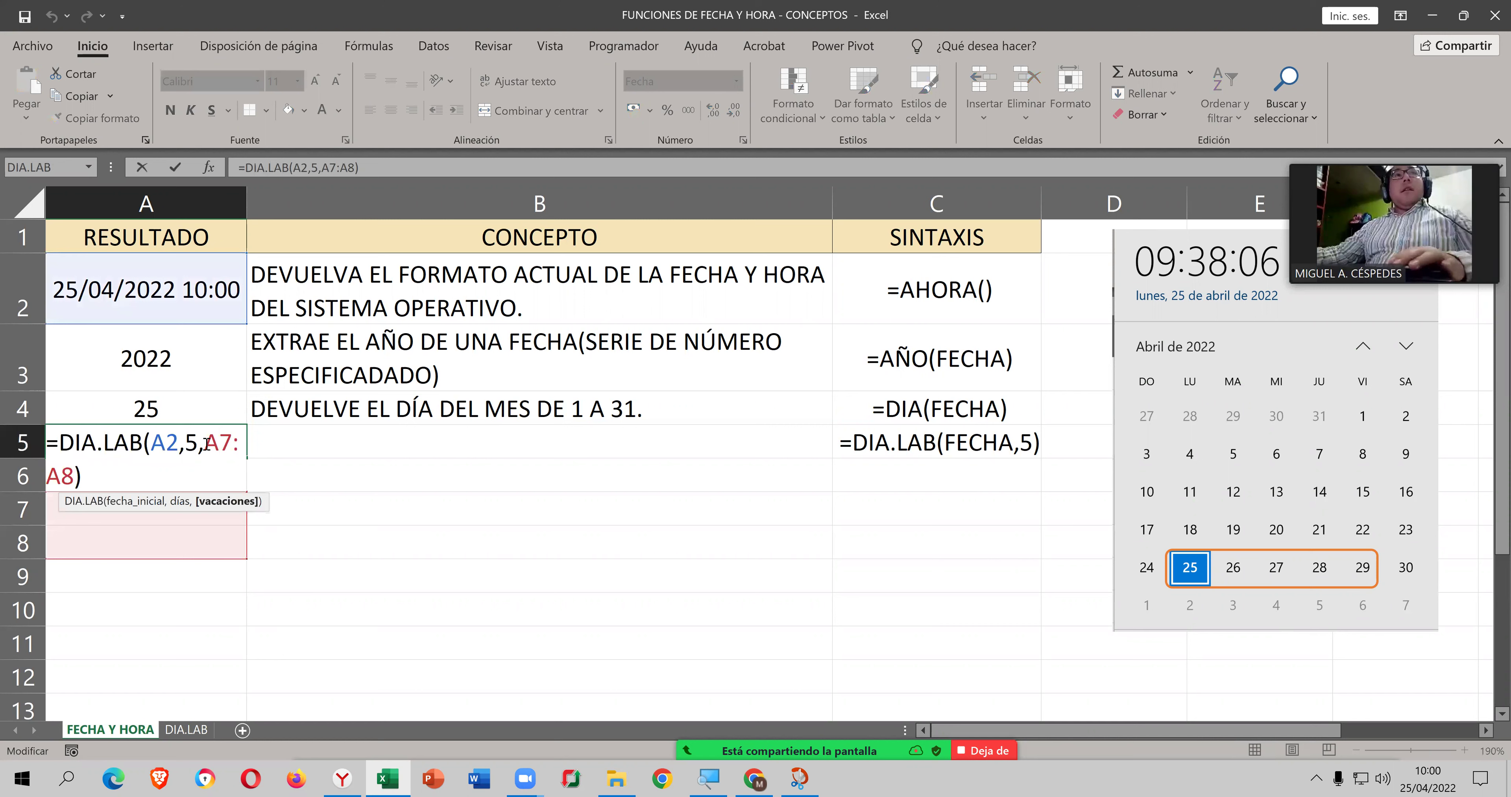
{"action": "left_click_drag", "start_coordinate": [223, 461], "coordinate": [205, 468]}
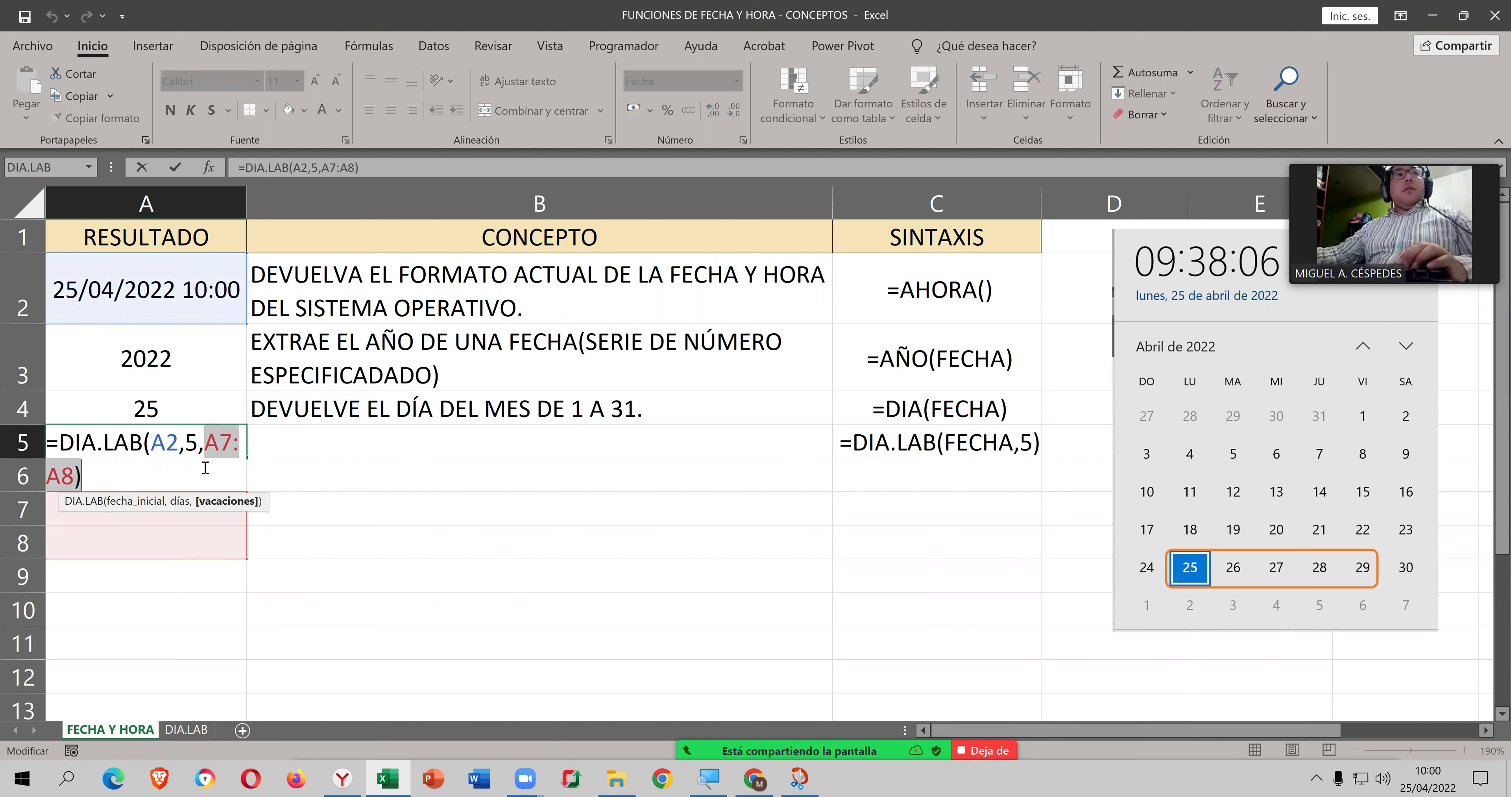
{"action": "key", "text": "BackSpace"}
{"action": "key", "text": "BackSpace"}
{"action": "key", "text": "Return"}
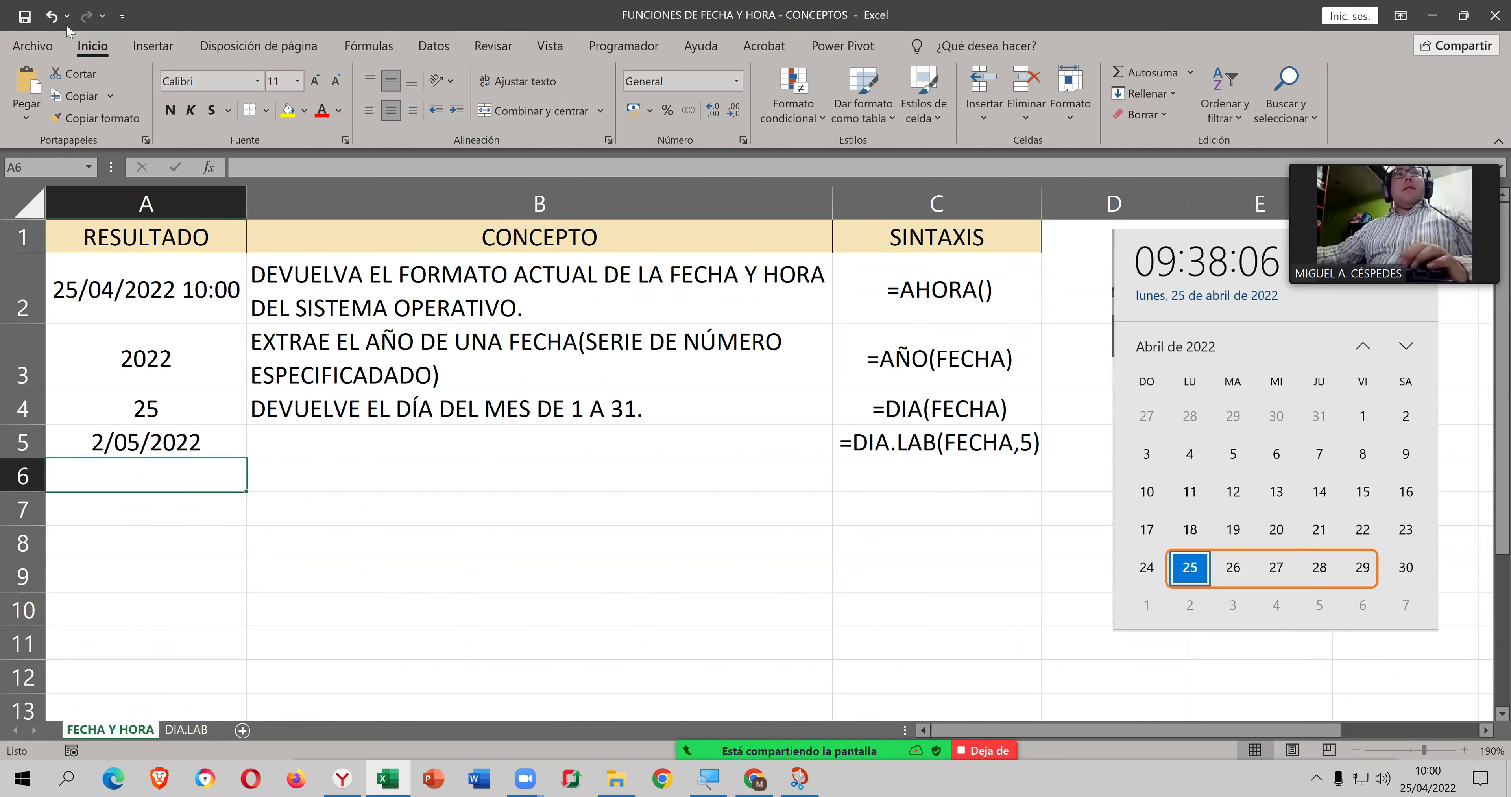
Step: Save, then enter 'CUENTA LOS DIAS LABORABLES (5 DIAS A LA SEMANA)' in B5
{"action": "left_click", "coordinate": [25, 16]}
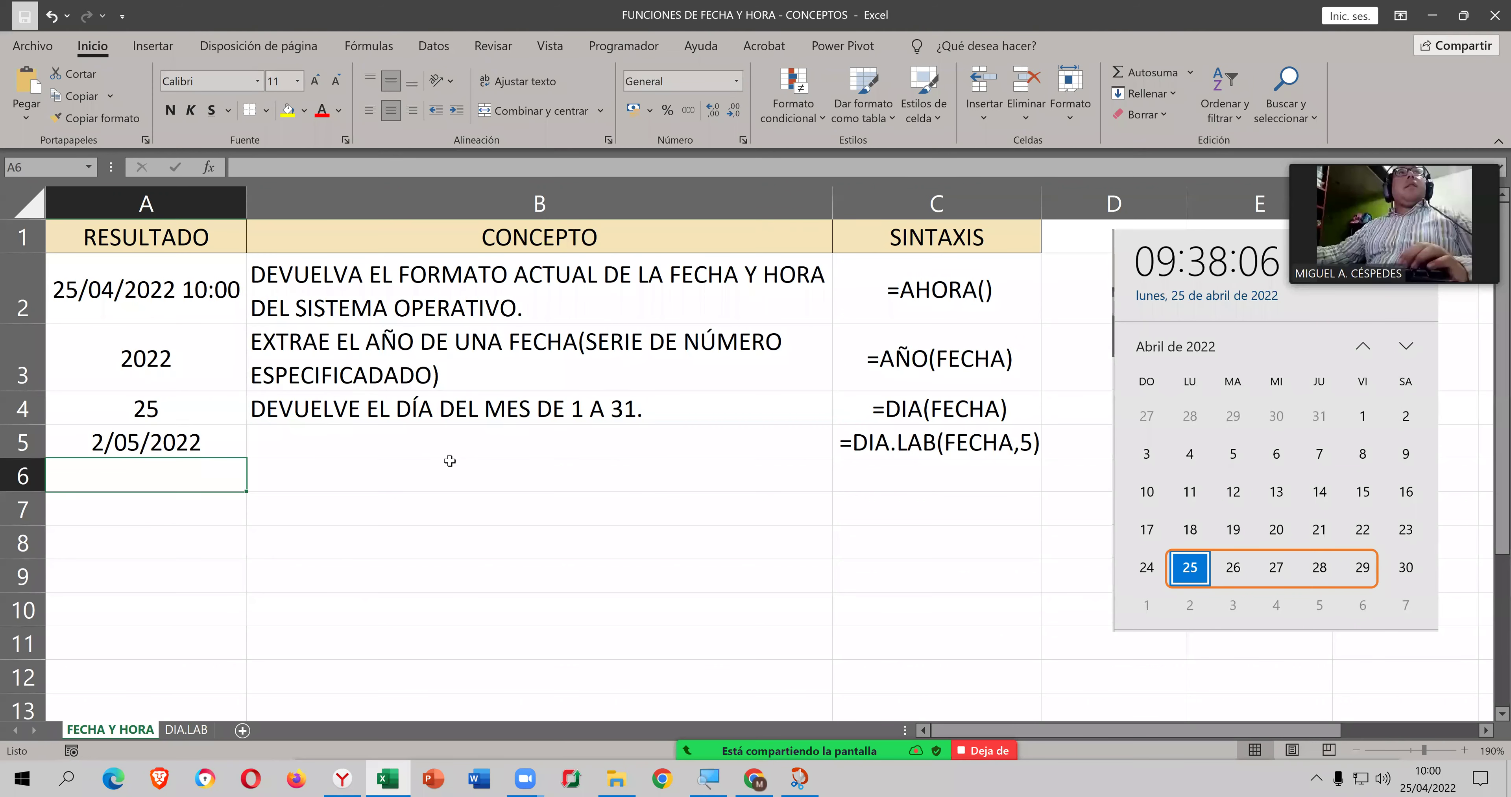
{"action": "left_click", "coordinate": [514, 461]}
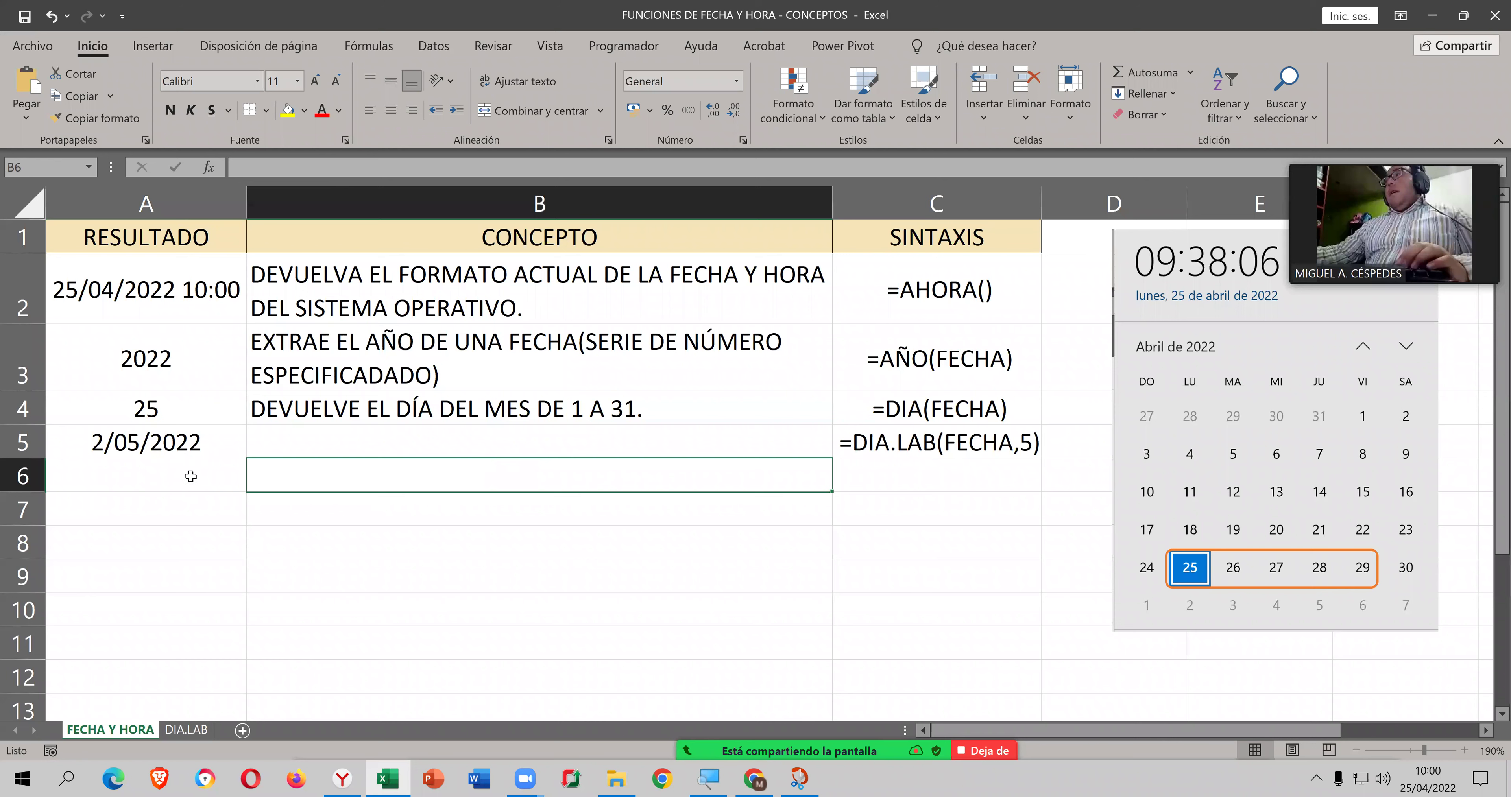
{"action": "left_click", "coordinate": [482, 446]}
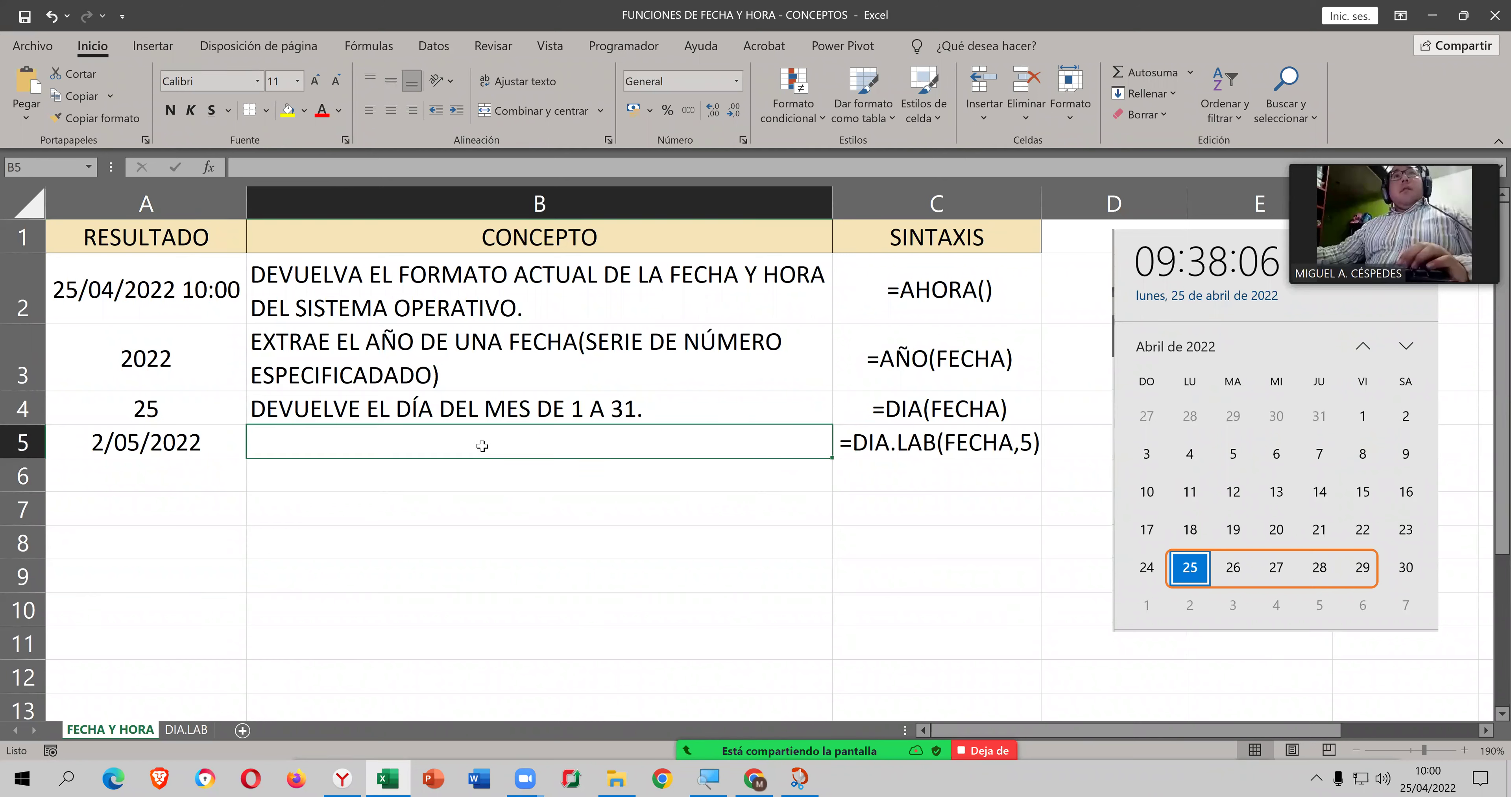
{"action": "type", "text": "CUENT"}
{"action": "type", "text": "A LOS DP"}
{"action": "key", "text": "BackSpace"}
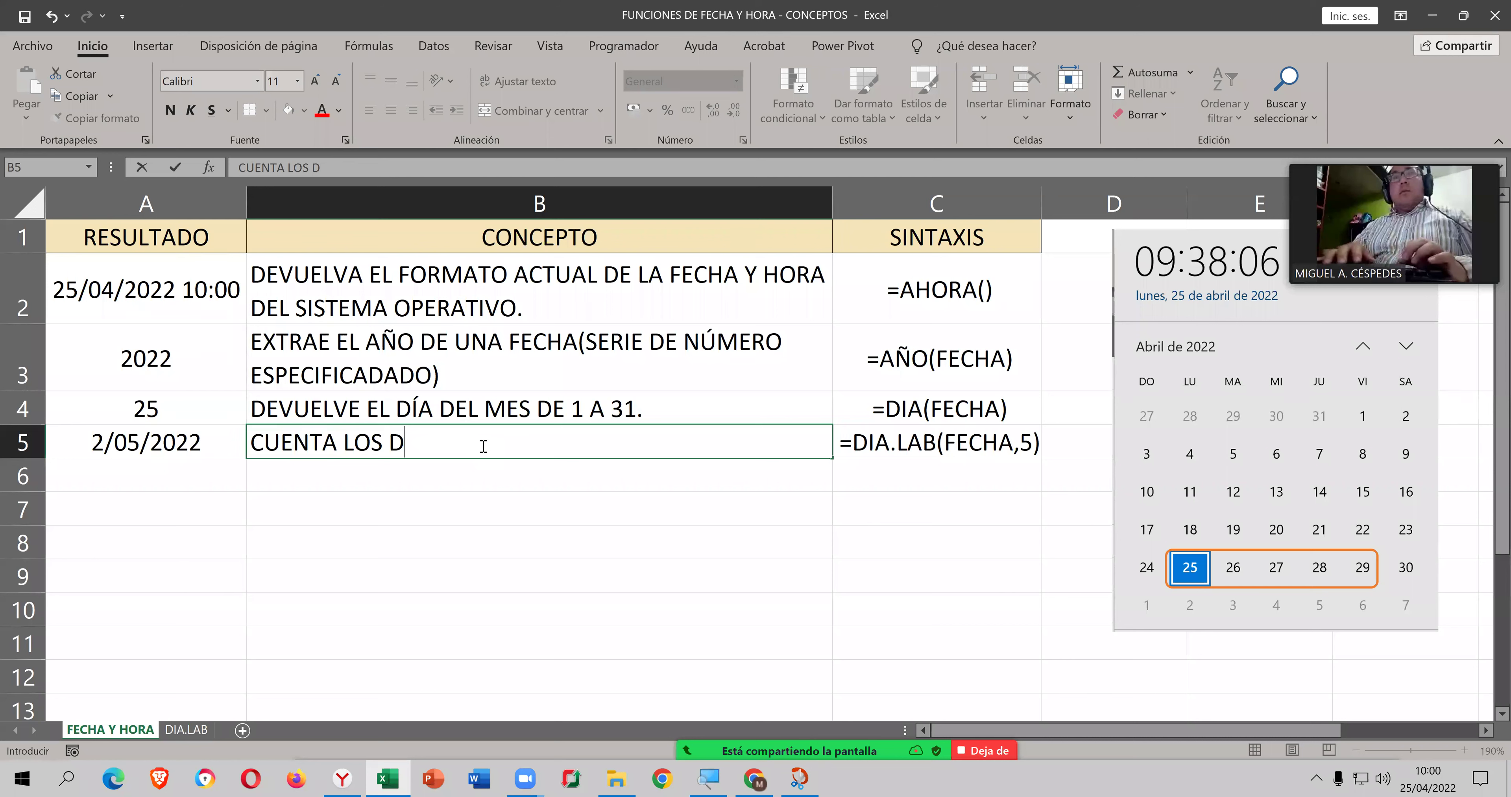
{"action": "key", "text": "BackSpace"}
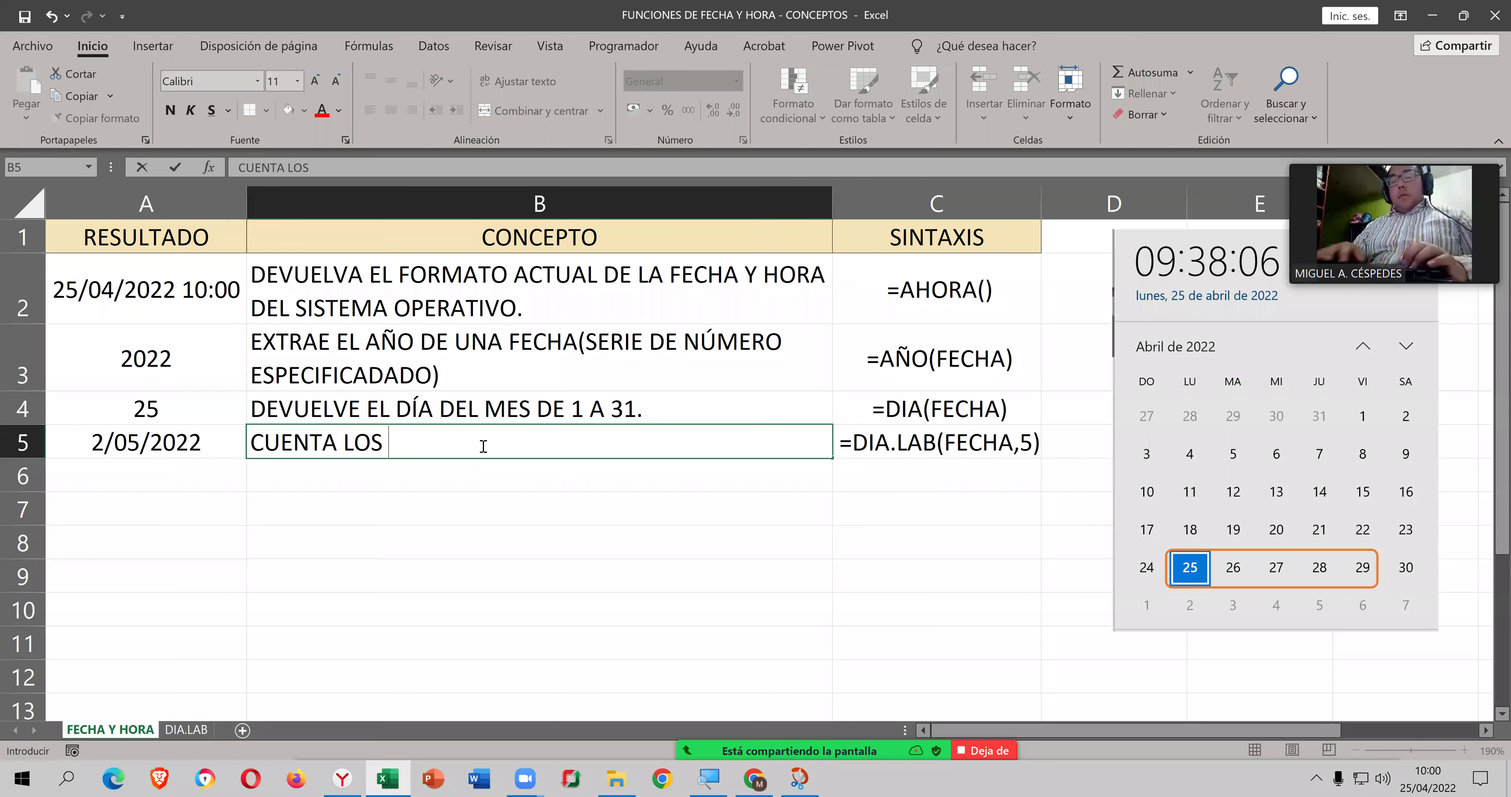
{"action": "type", "text": "DIAS LA"}
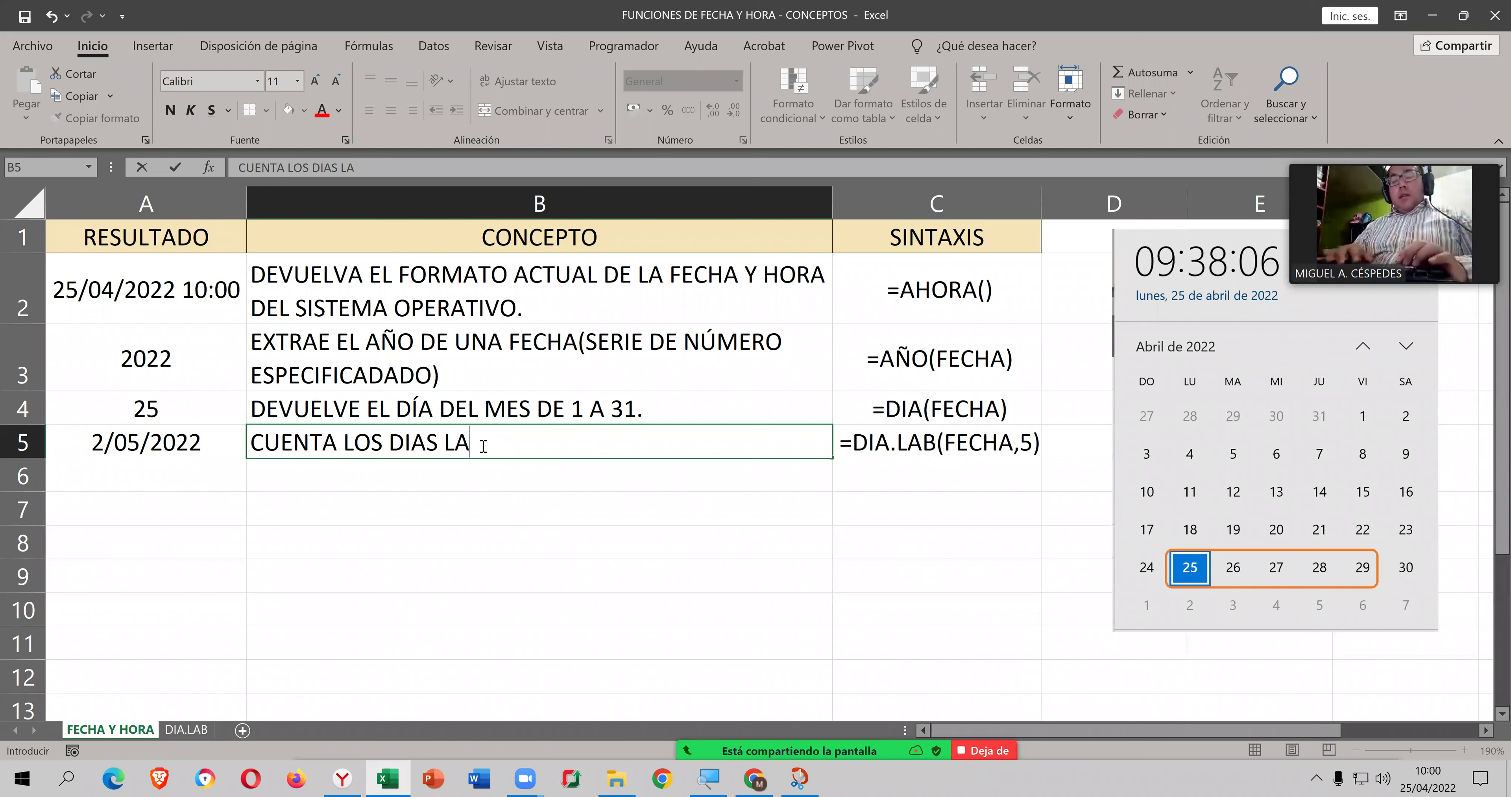
{"action": "type", "text": "BORABLES (5 "}
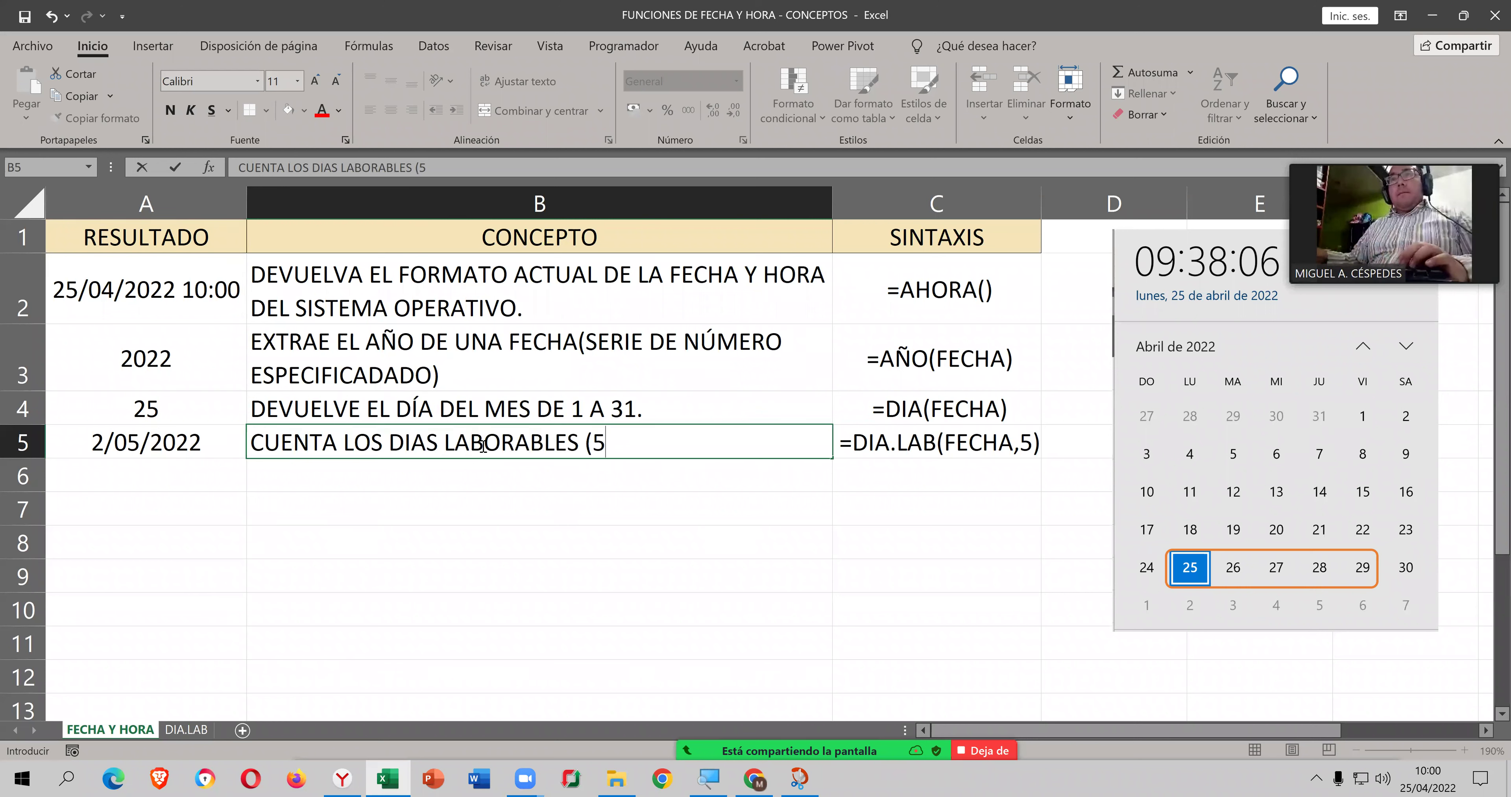
{"action": "type", "text": "DIAS A"}
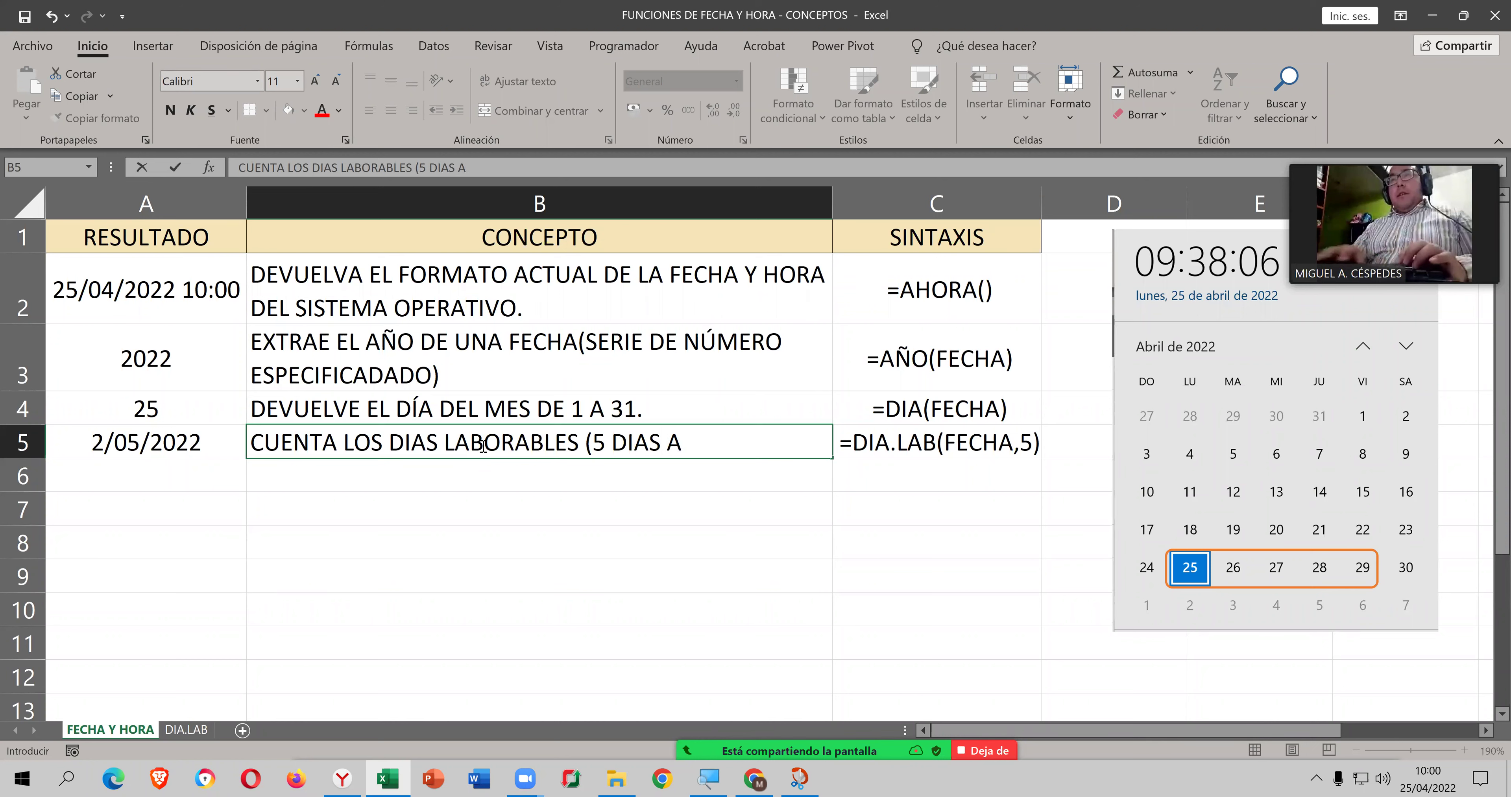
{"action": "type", "text": " LA SEMANA"}
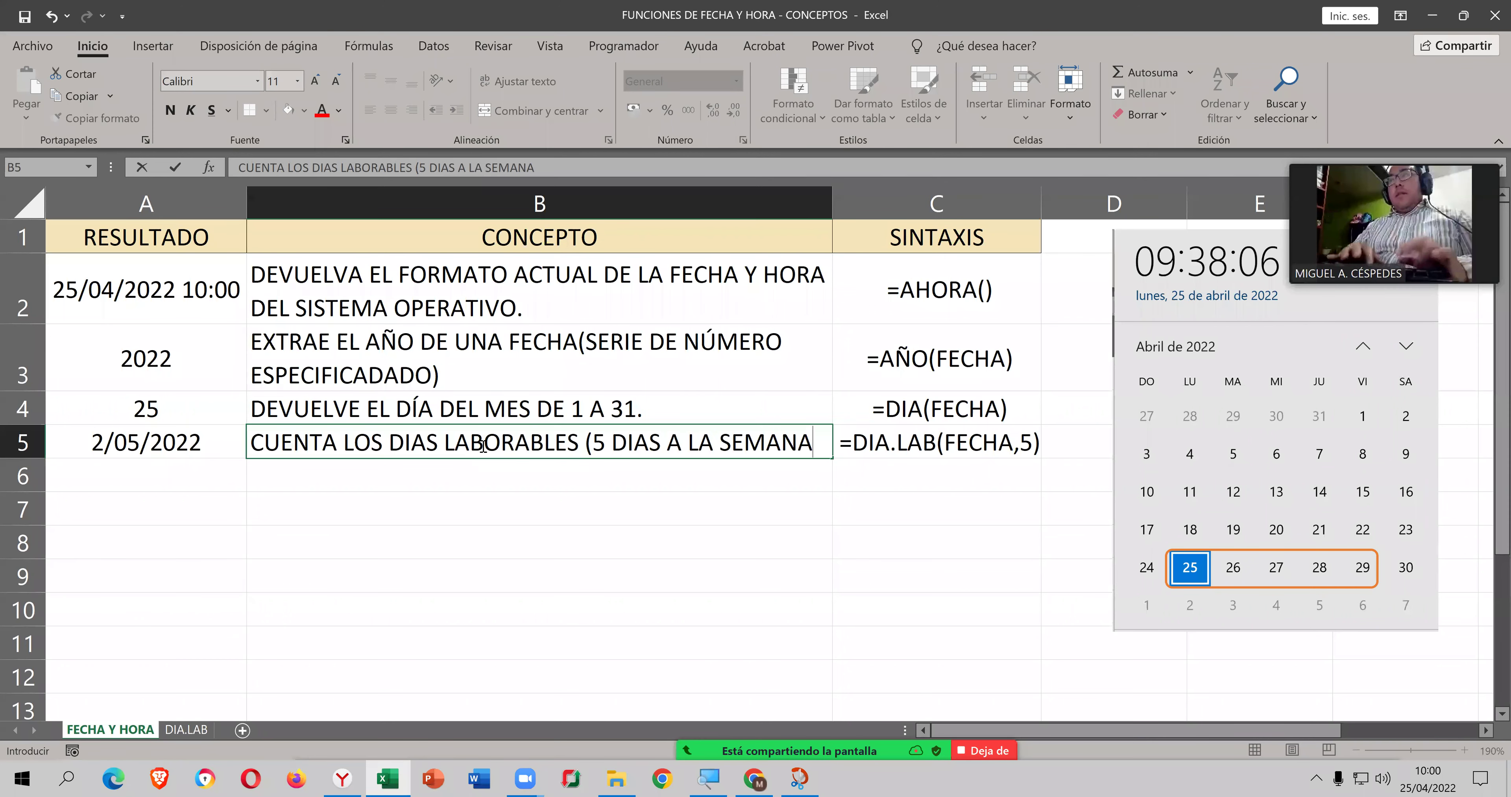
{"action": "type", "text": ")"}
{"action": "key", "text": "Return"}
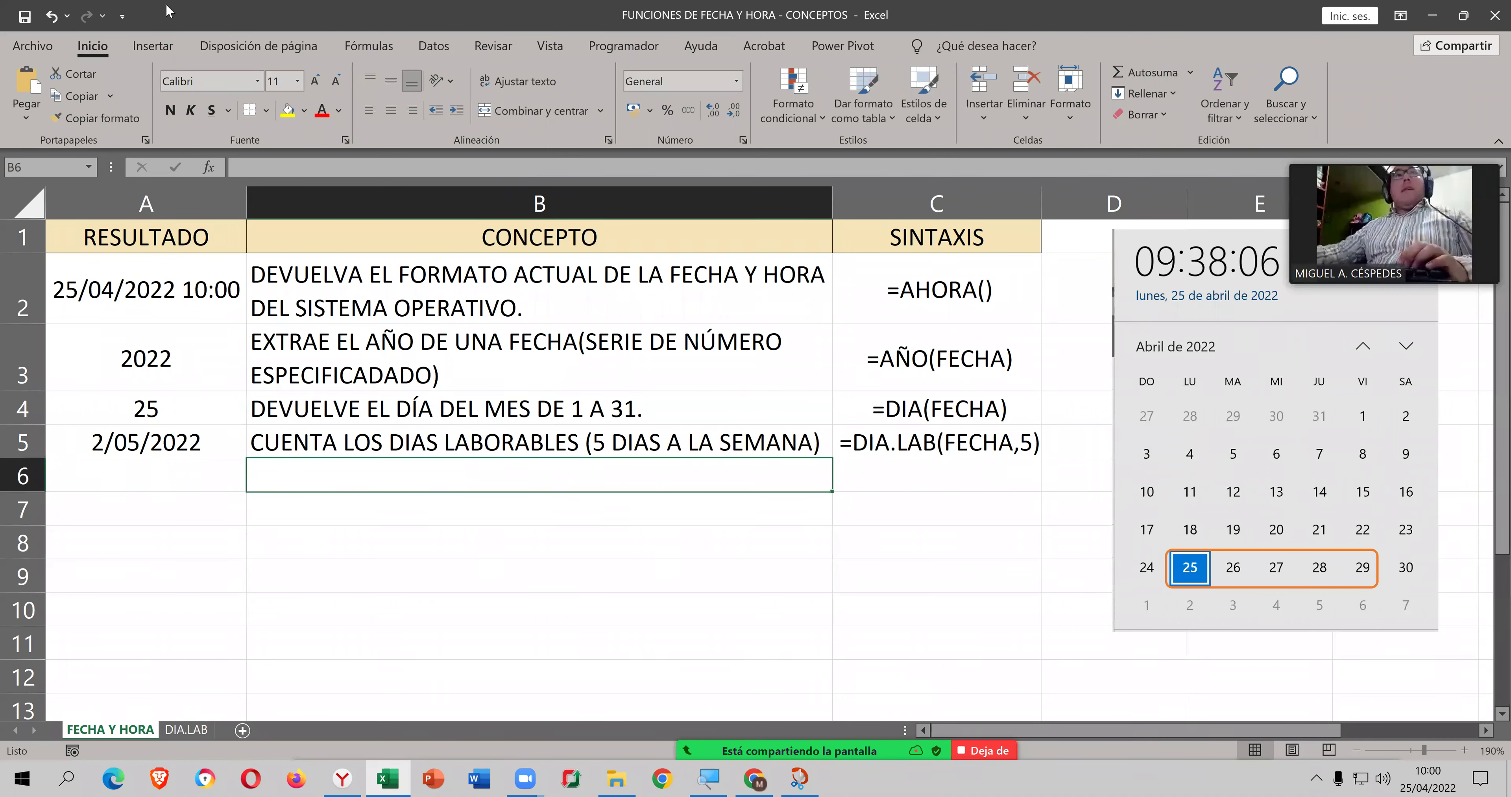
{"action": "left_click", "coordinate": [26, 14]}
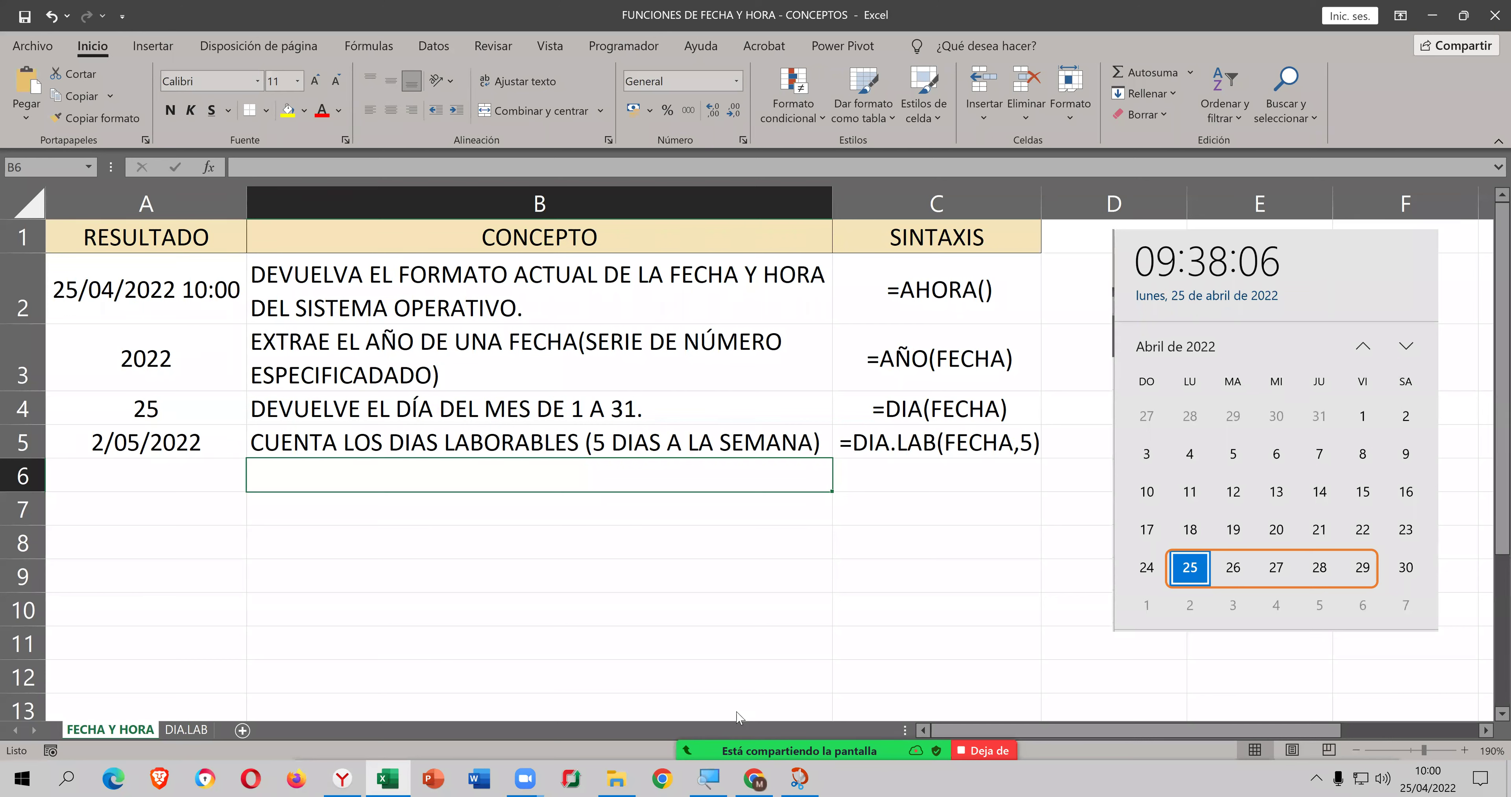
{"action": "mouse_move", "coordinate": [756, 732]}
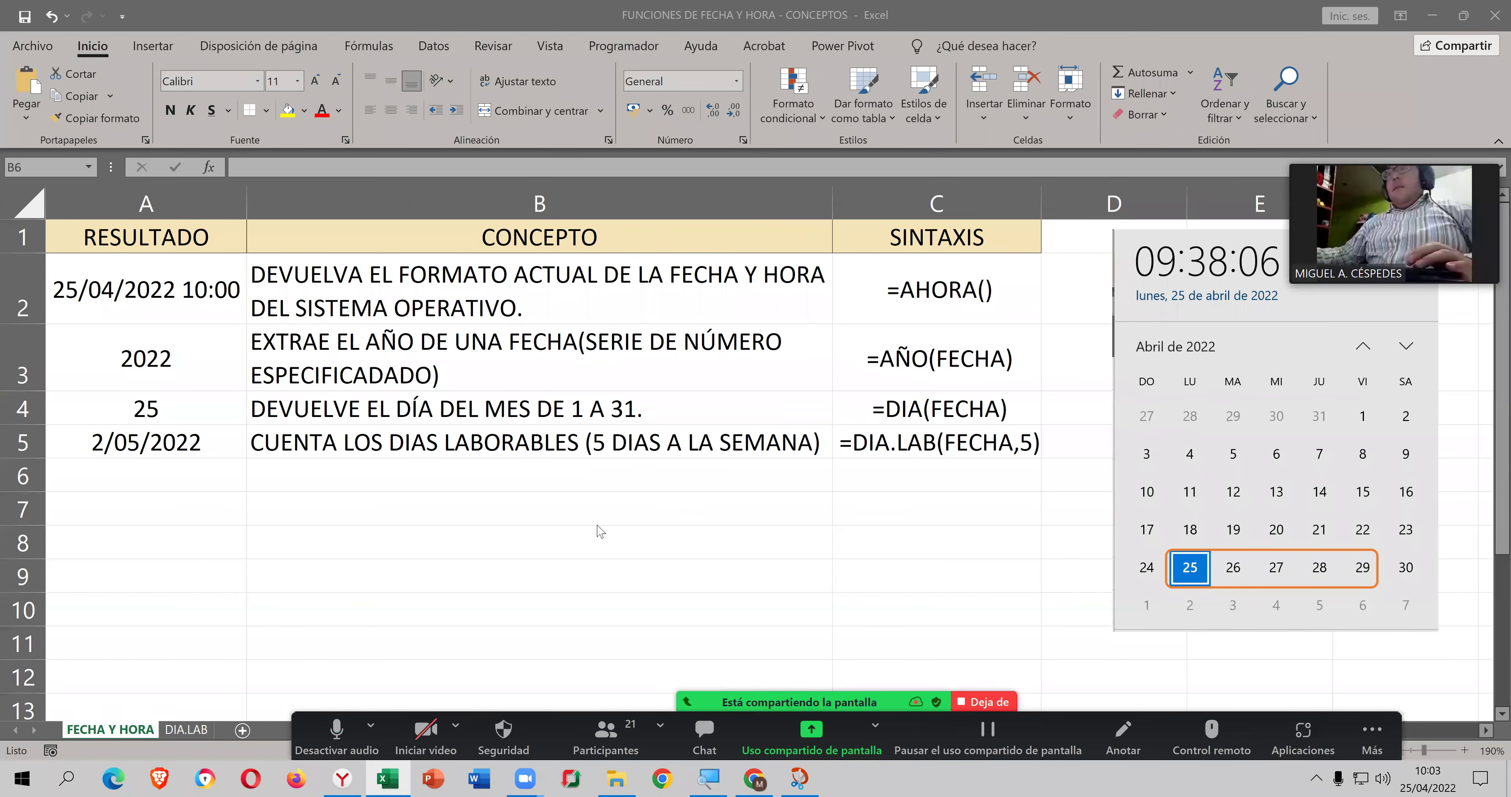
Step: Insert =DIA.LAB.INTL(A2,4) into A6 from the Fecha y hora library, returning 44680
{"action": "left_click", "coordinate": [247, 462]}
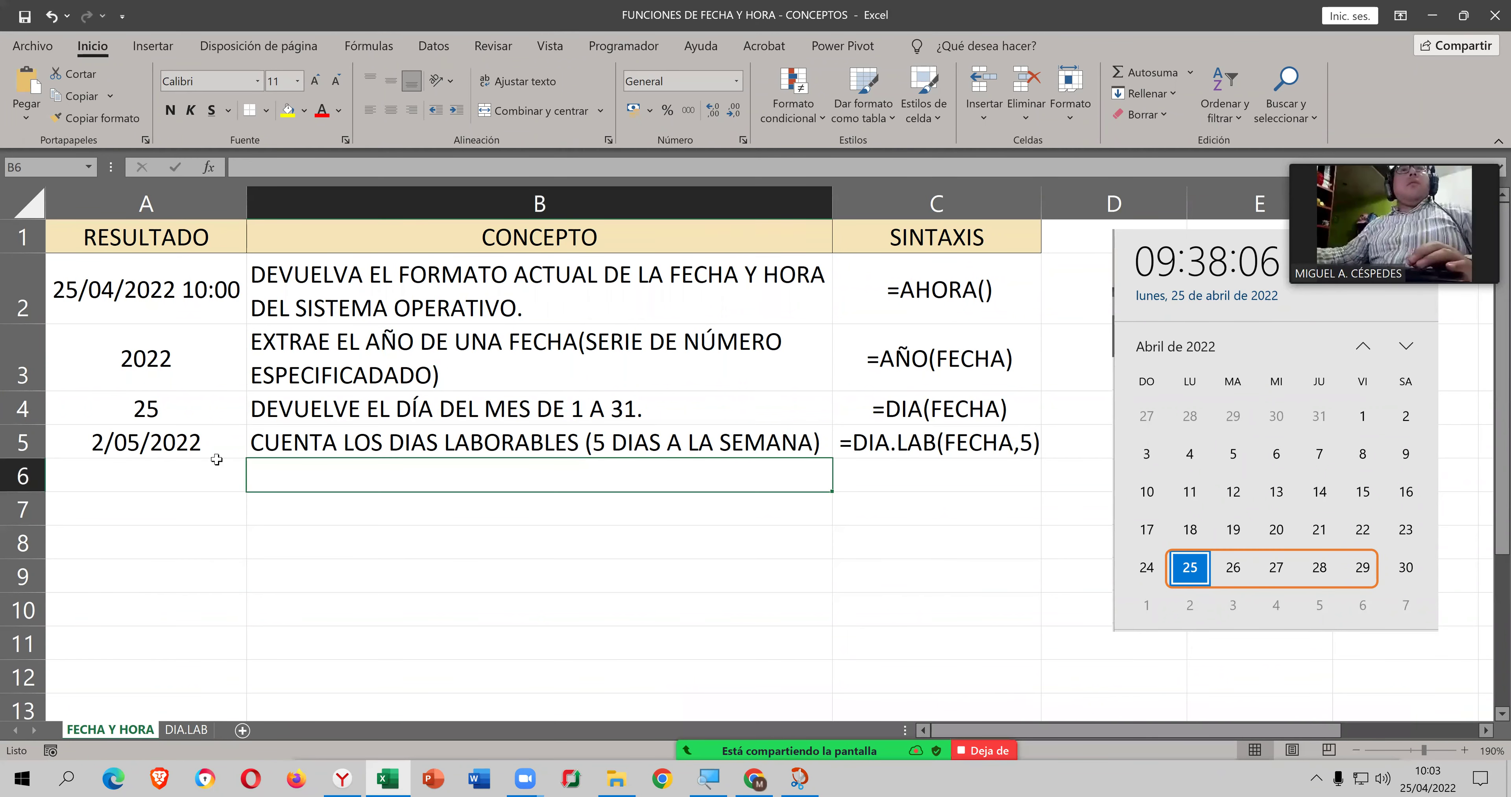
{"action": "left_click", "coordinate": [187, 467]}
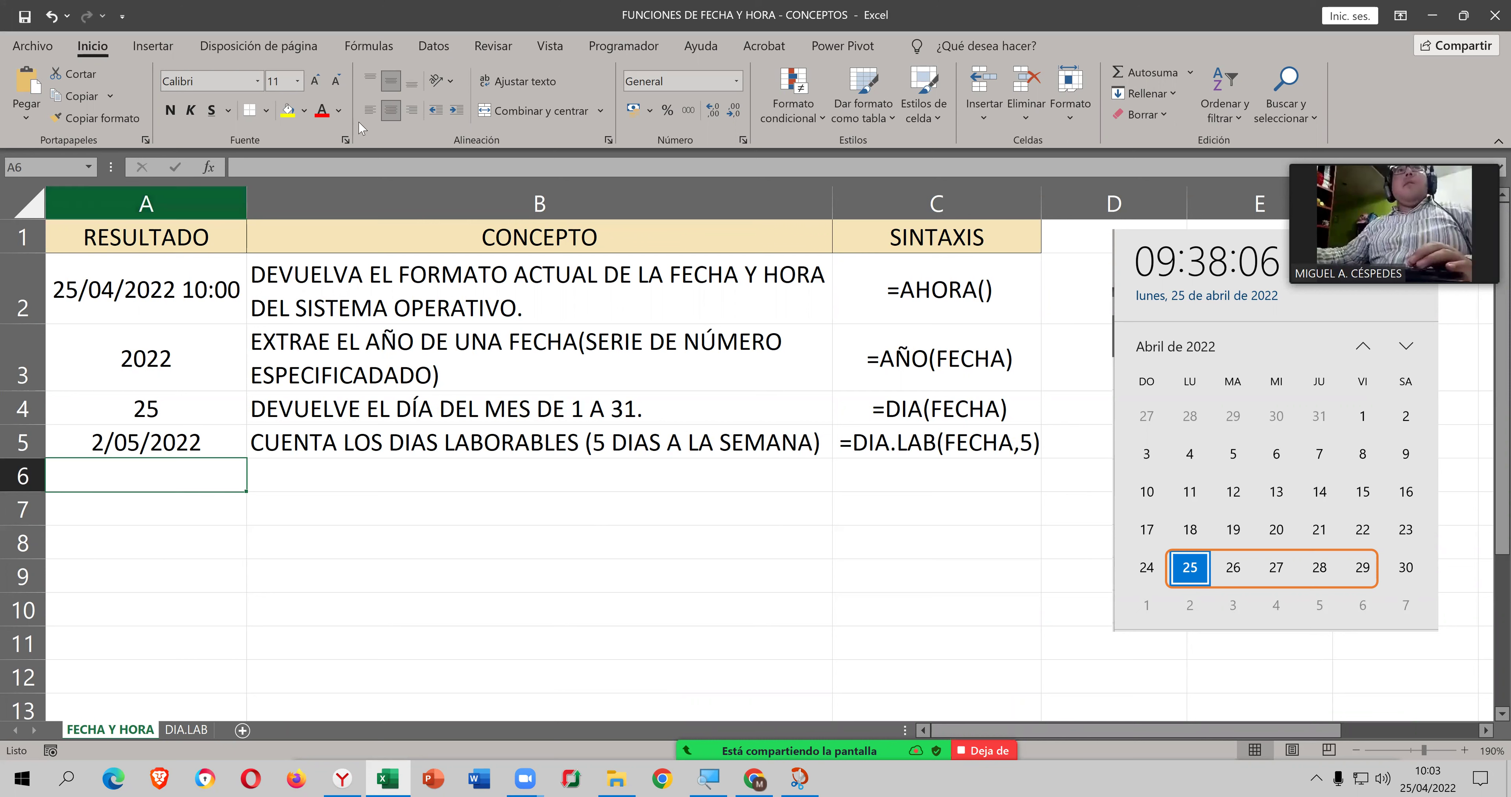
{"action": "left_click", "coordinate": [367, 47]}
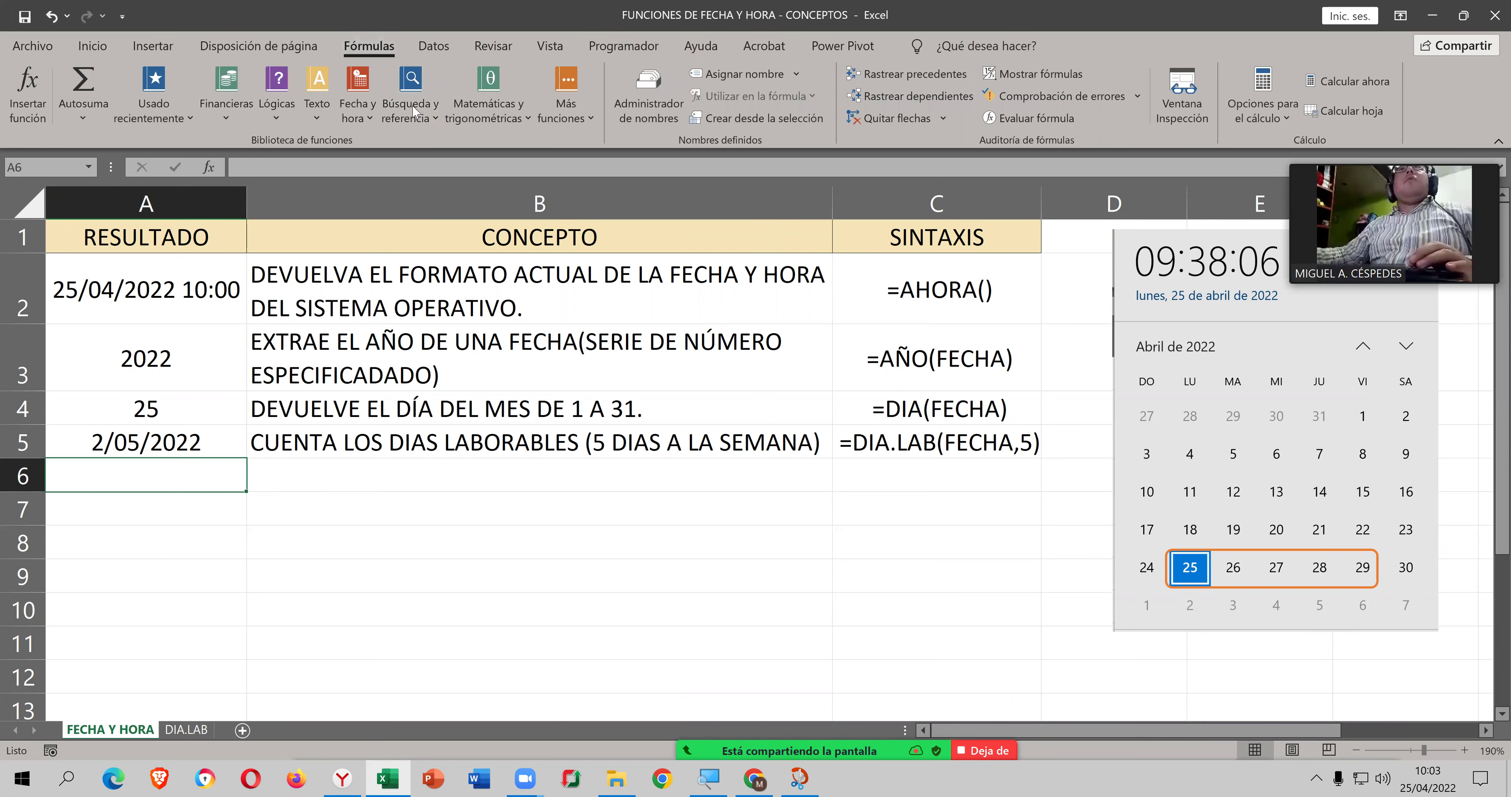
{"action": "left_click", "coordinate": [362, 115]}
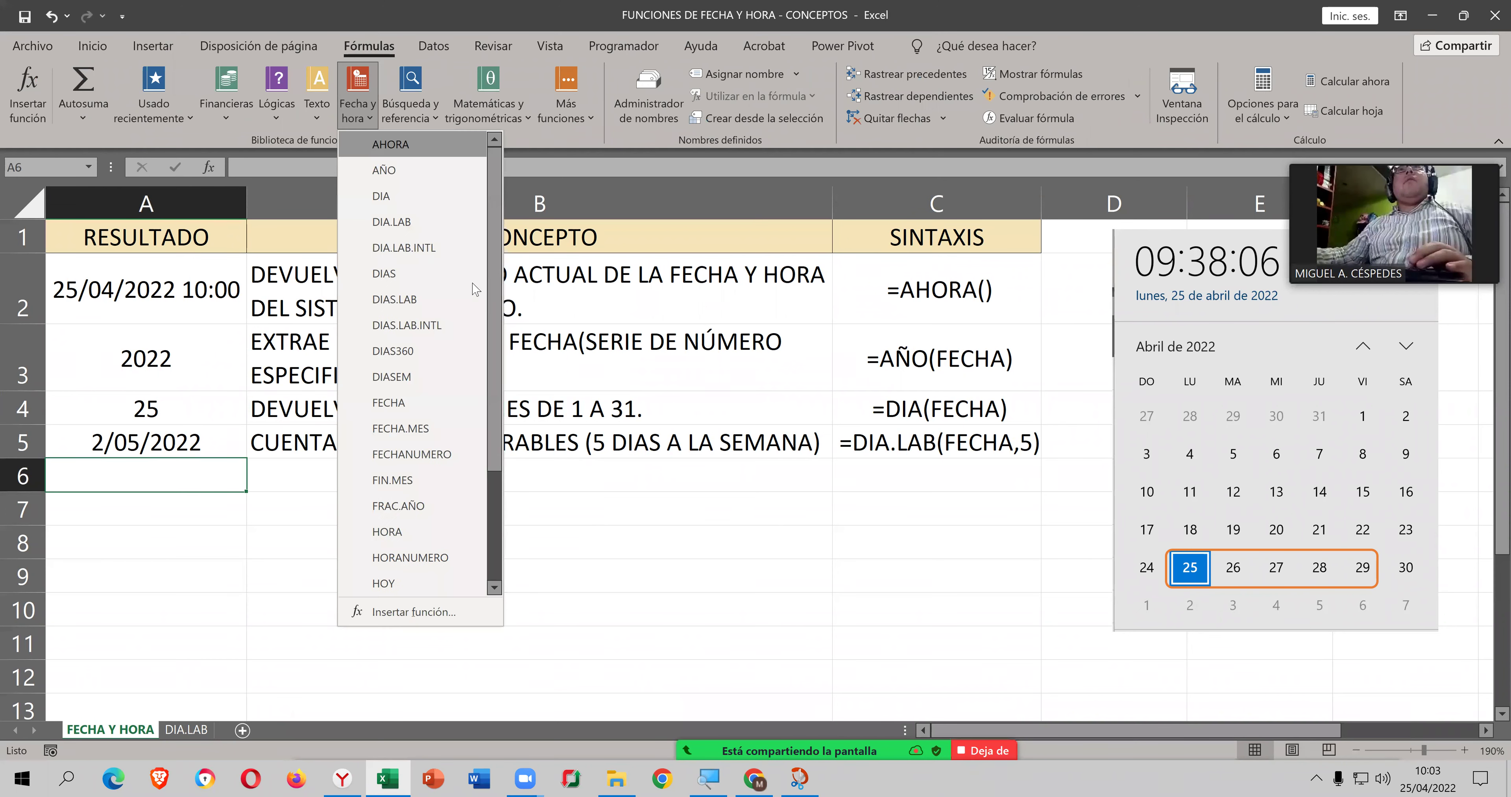
{"action": "left_click", "coordinate": [468, 252]}
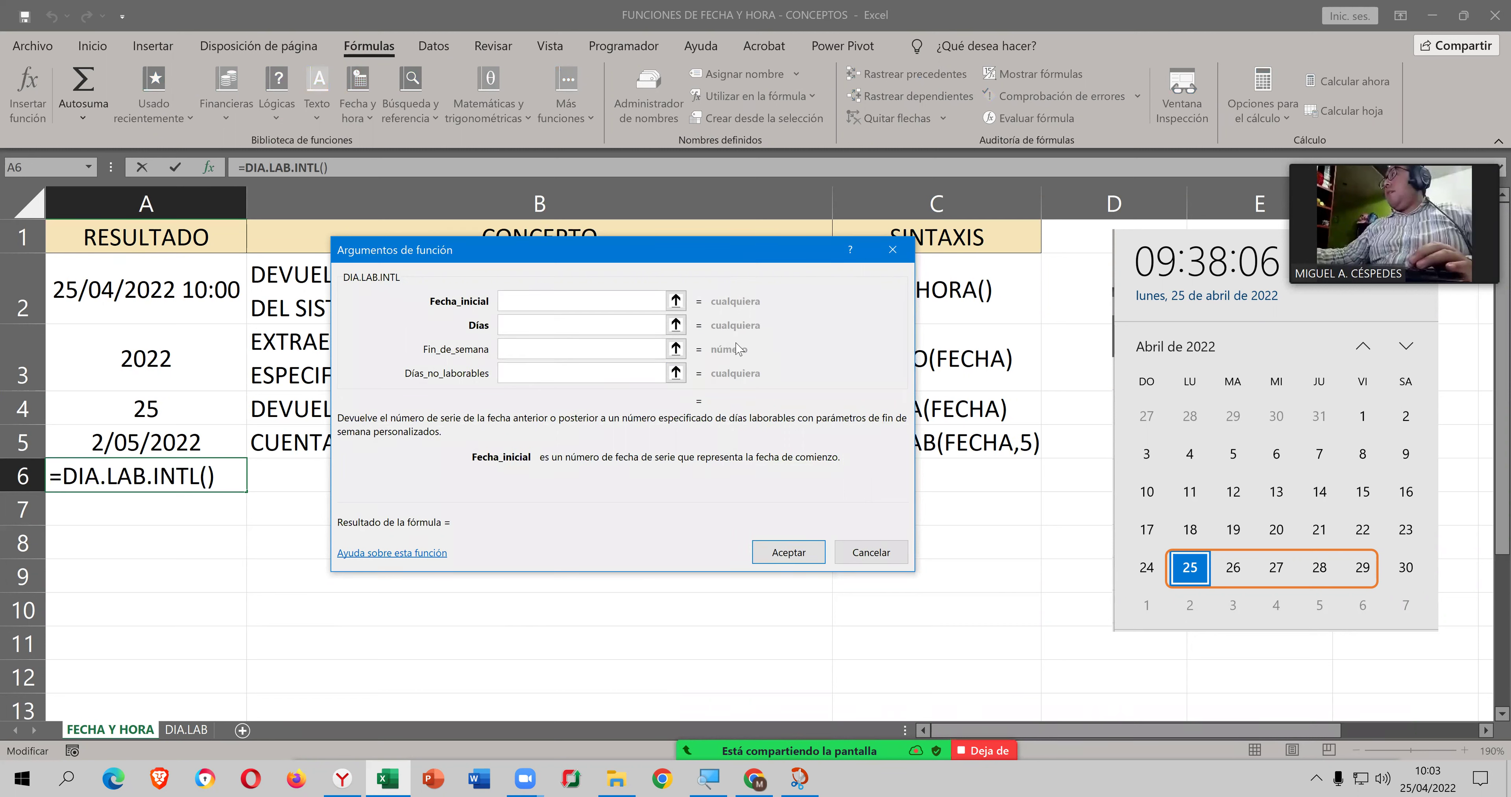
{"action": "left_click", "coordinate": [222, 298]}
{"action": "left_click", "coordinate": [582, 323]}
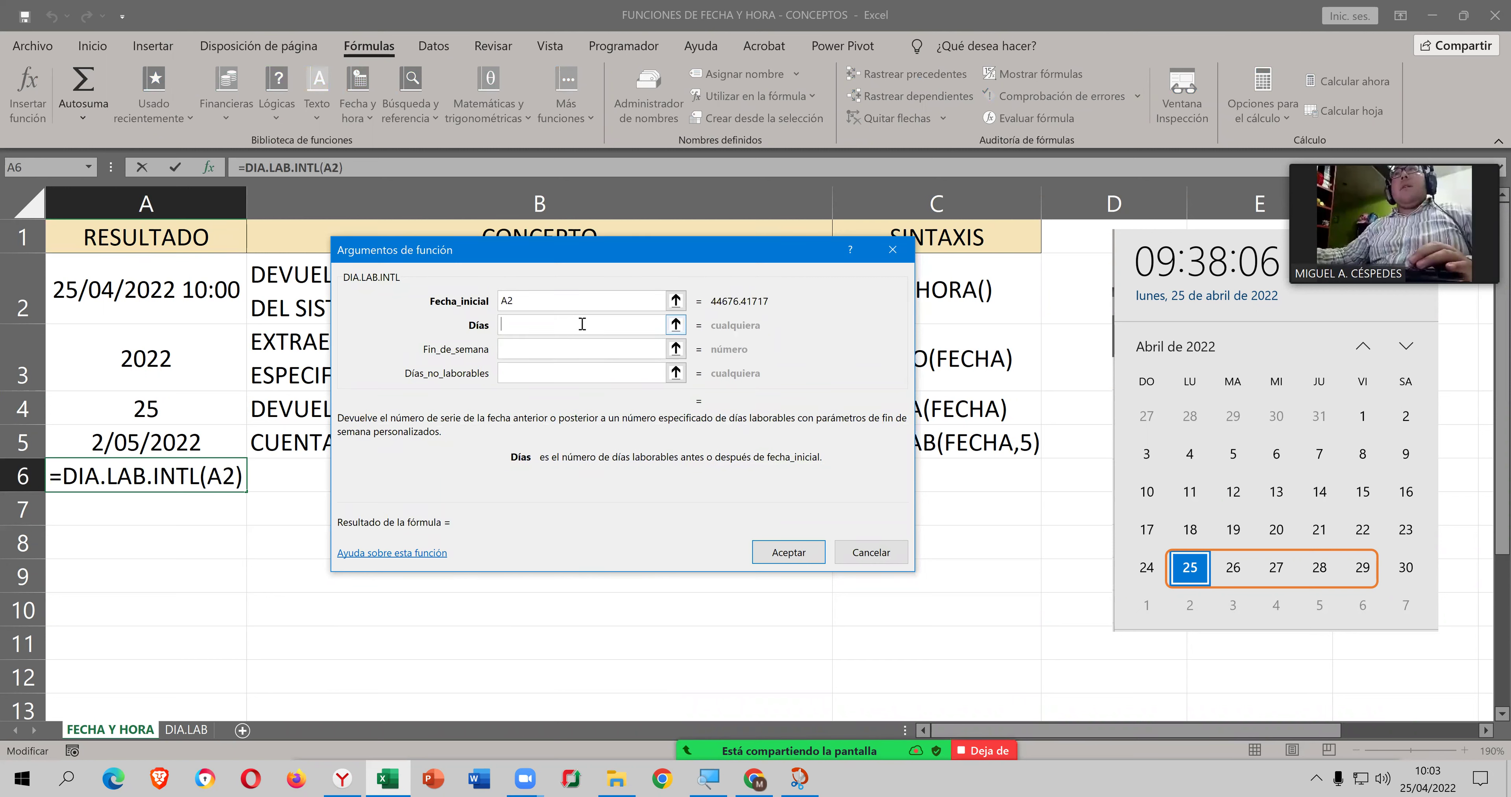
{"action": "type", "text": "4"}
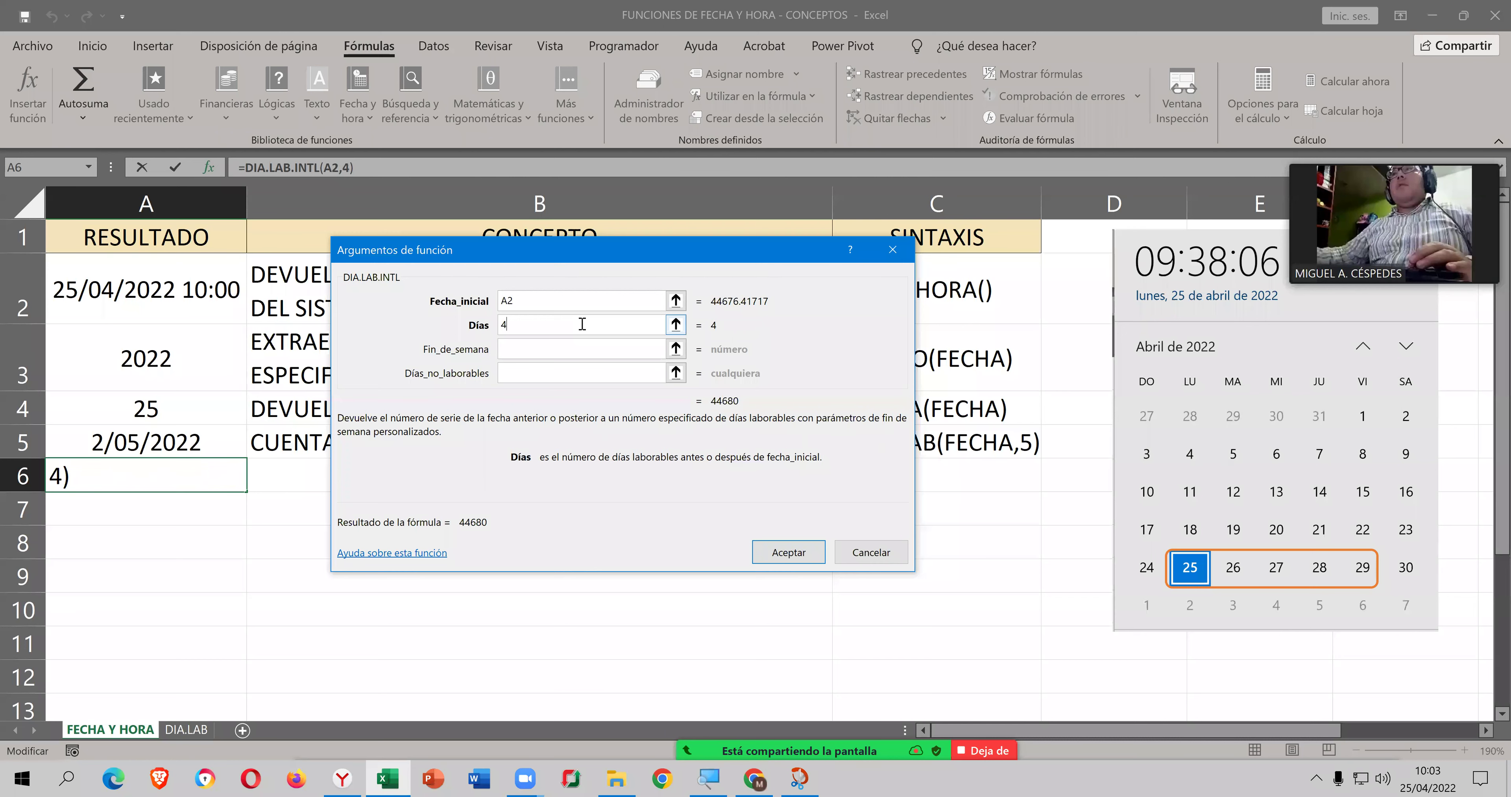
{"action": "left_click", "coordinate": [784, 550]}
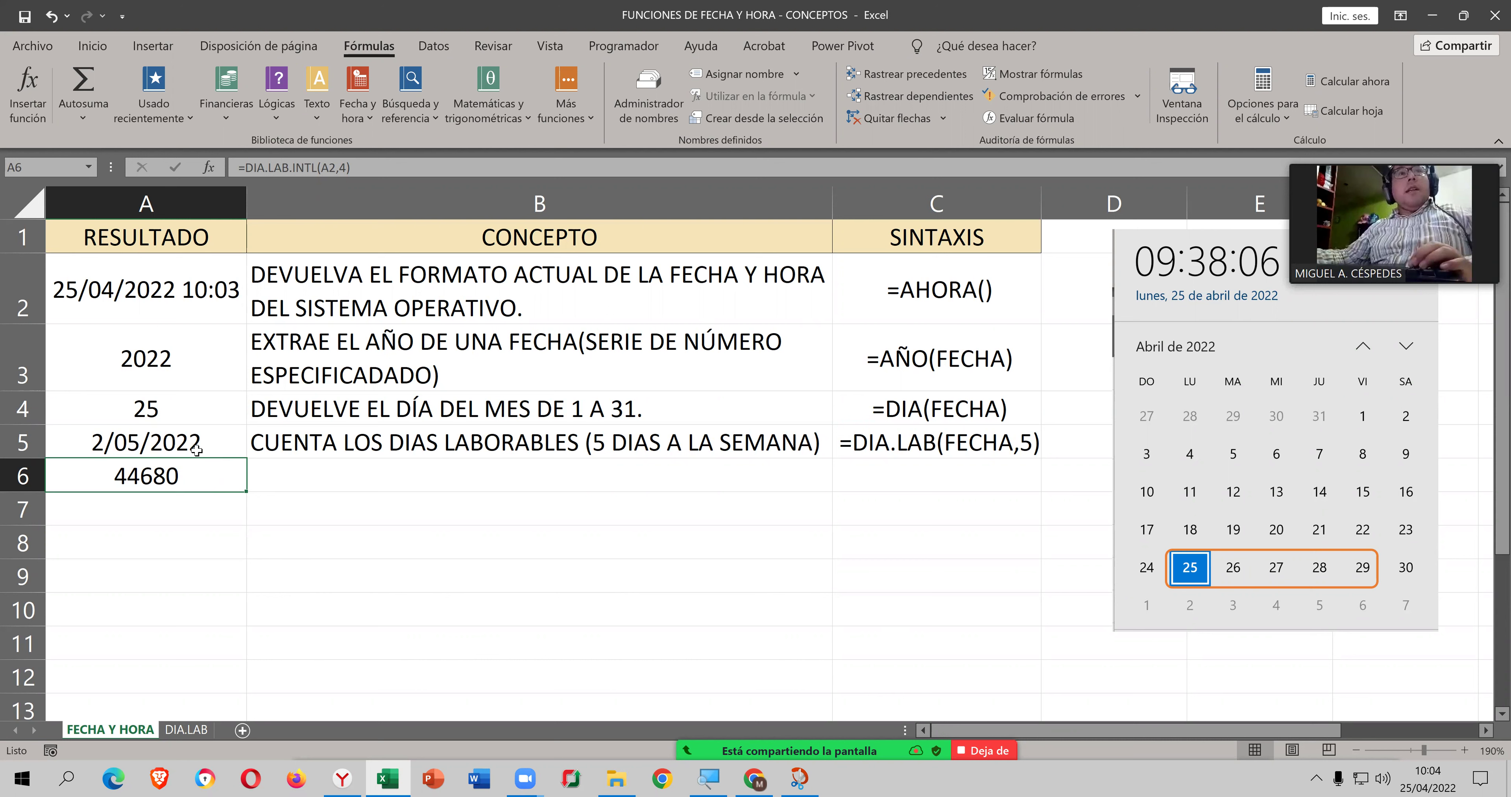
Step: Try copying a date format onto A5:A6 with Copiar formato, then undo it
{"action": "left_click", "coordinate": [227, 443]}
{"action": "left_click", "coordinate": [216, 476]}
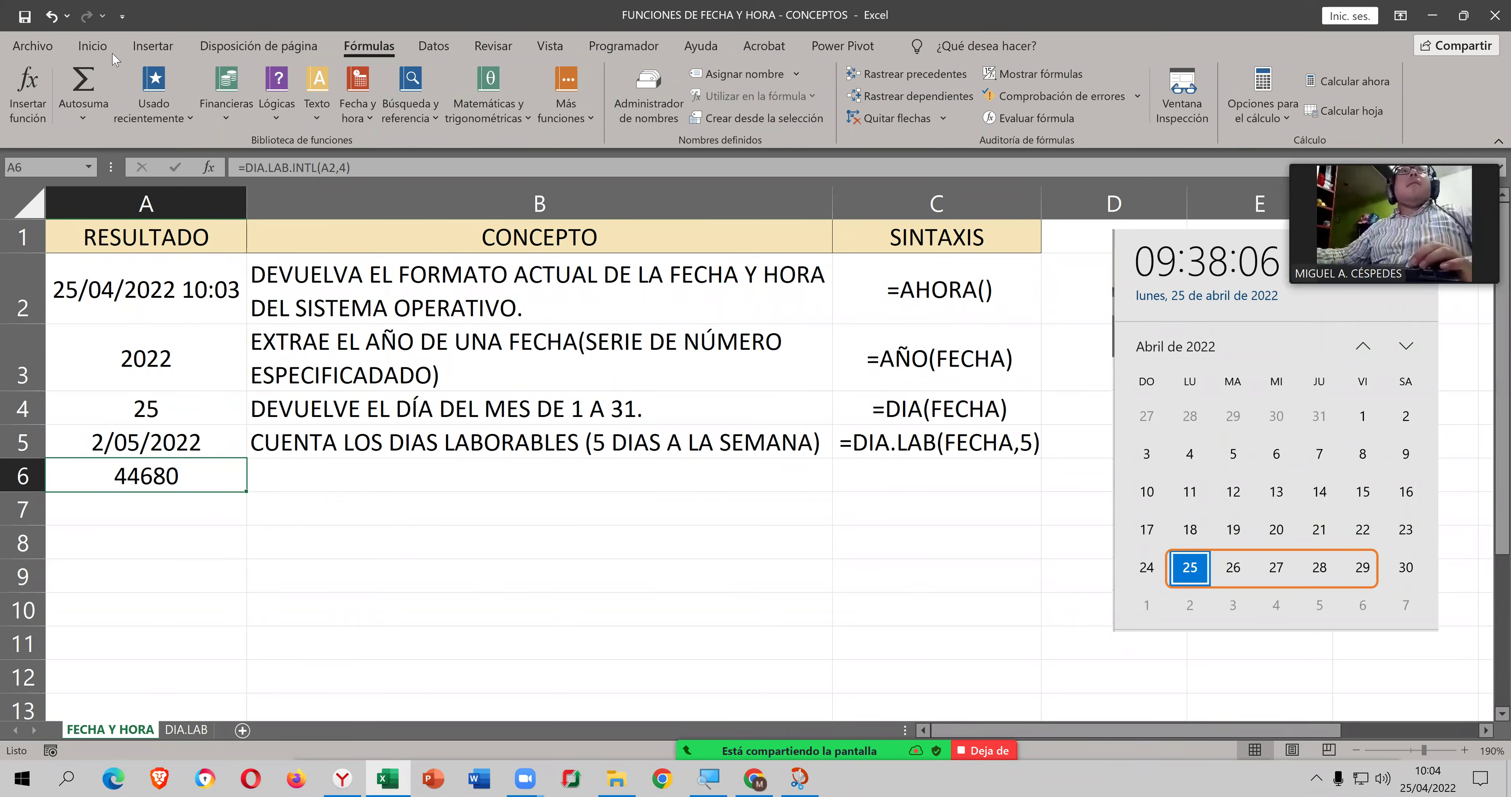
{"action": "left_click", "coordinate": [92, 46]}
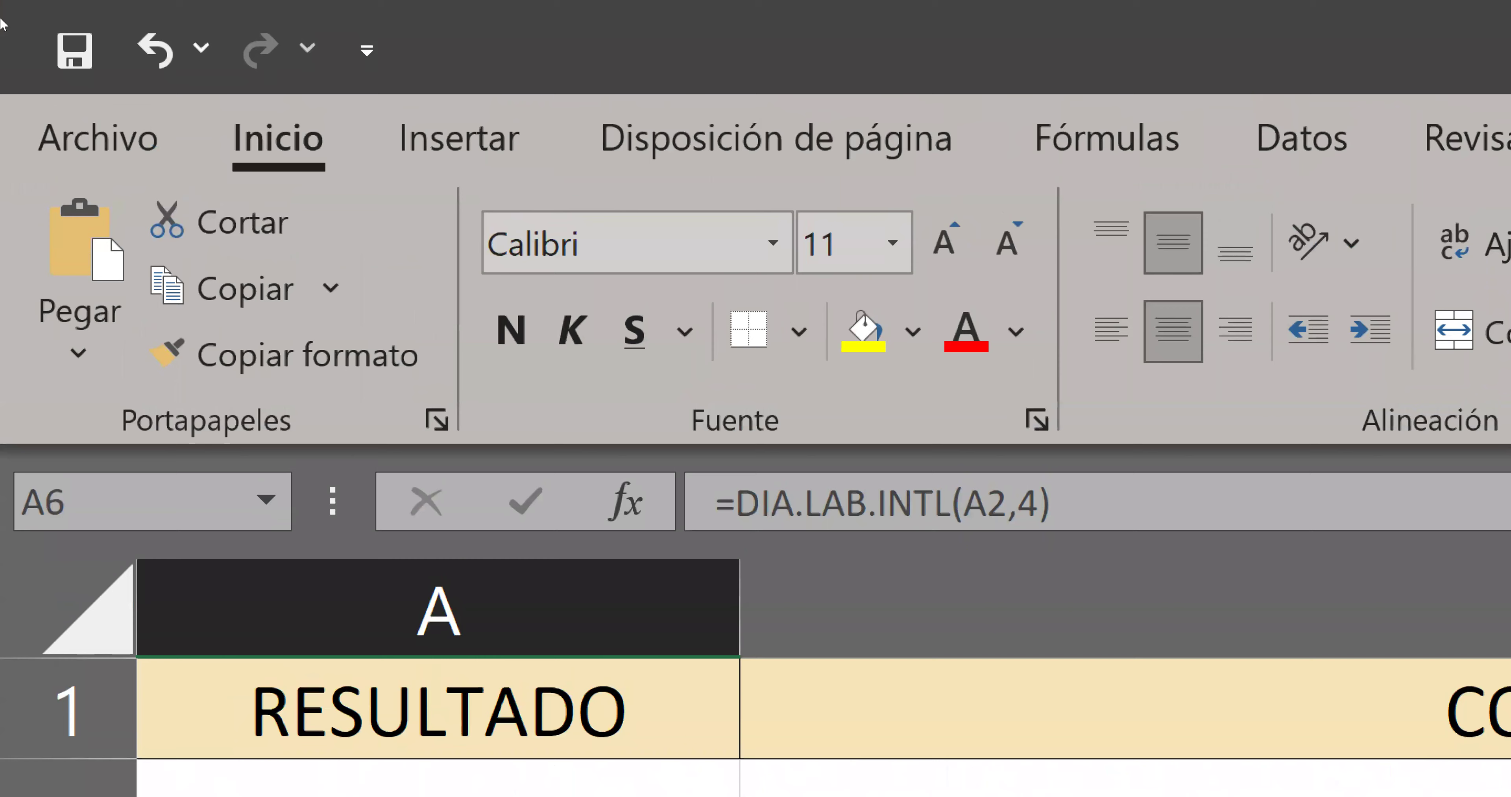
{"action": "left_click", "coordinate": [281, 354]}
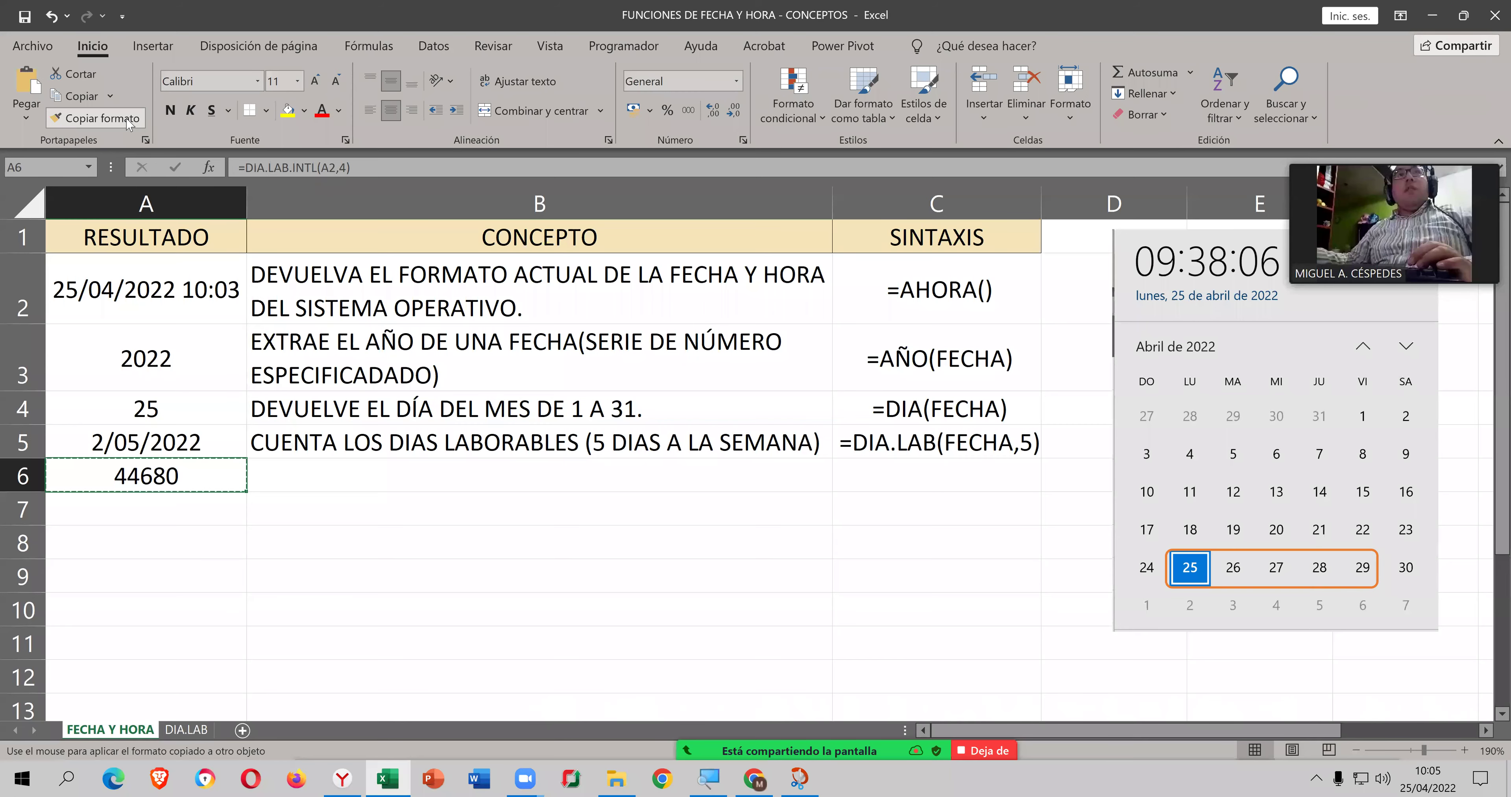
{"action": "left_click", "coordinate": [202, 451]}
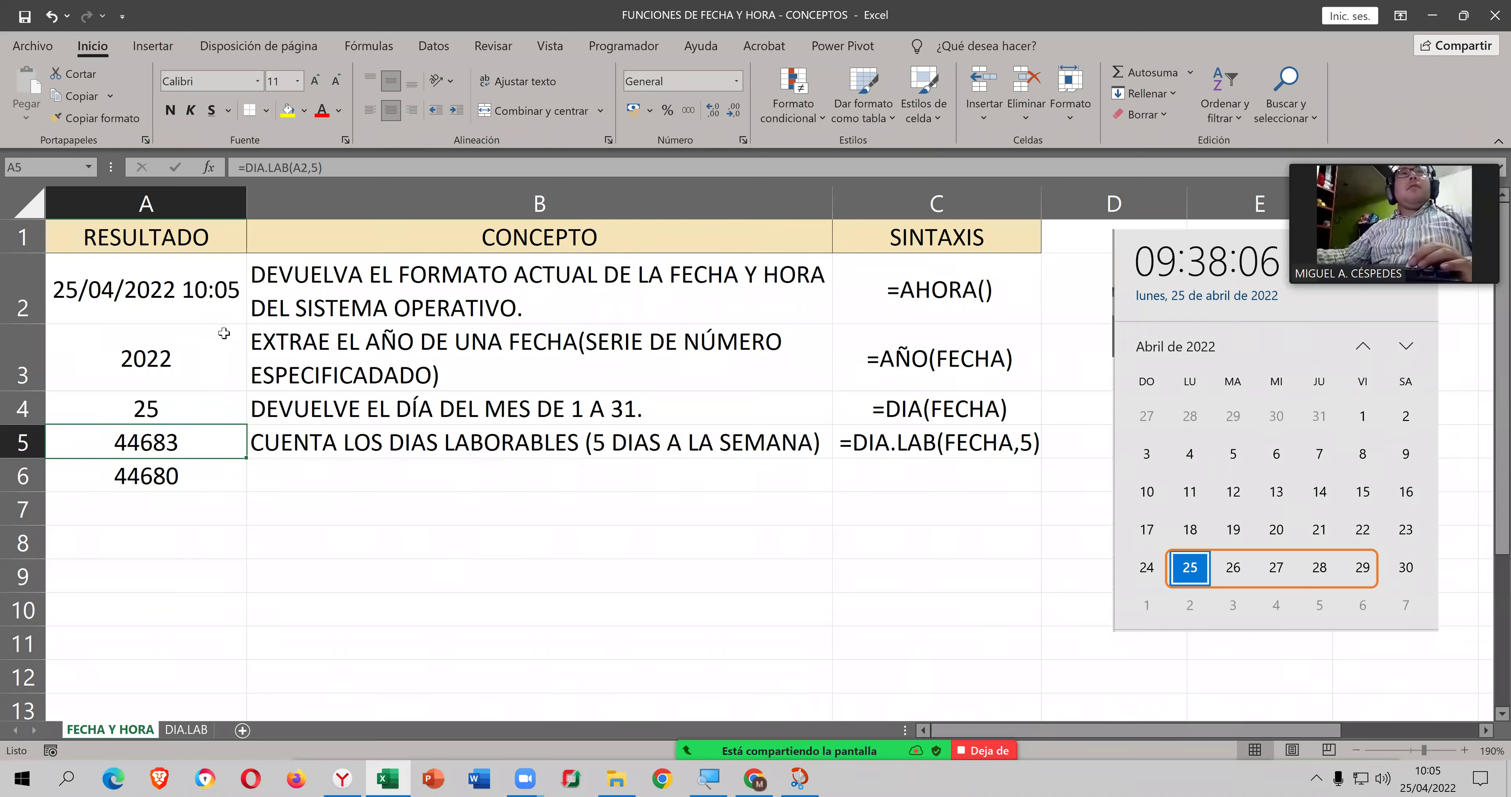
{"action": "left_click", "coordinate": [211, 296]}
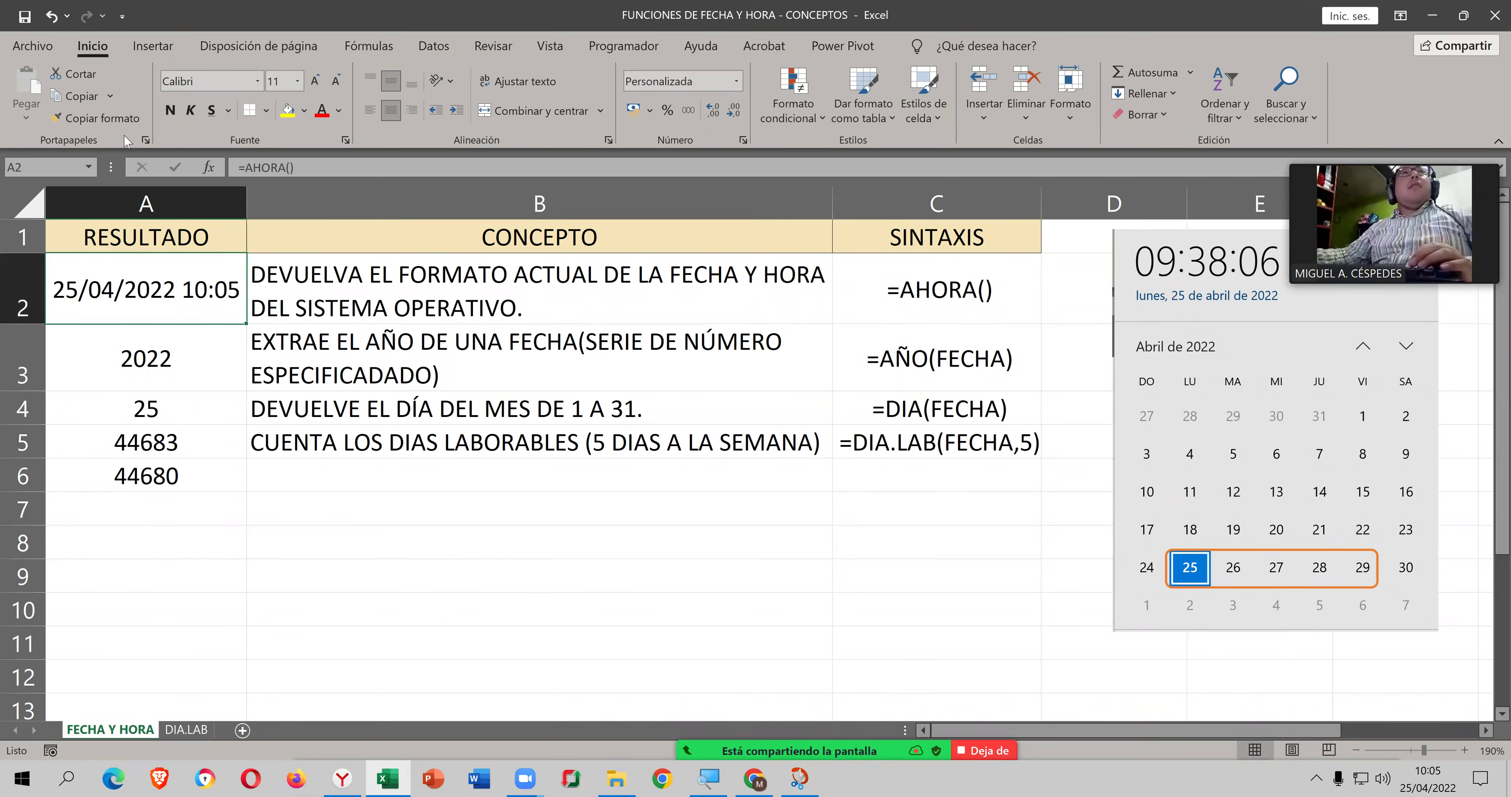
{"action": "left_click", "coordinate": [94, 118]}
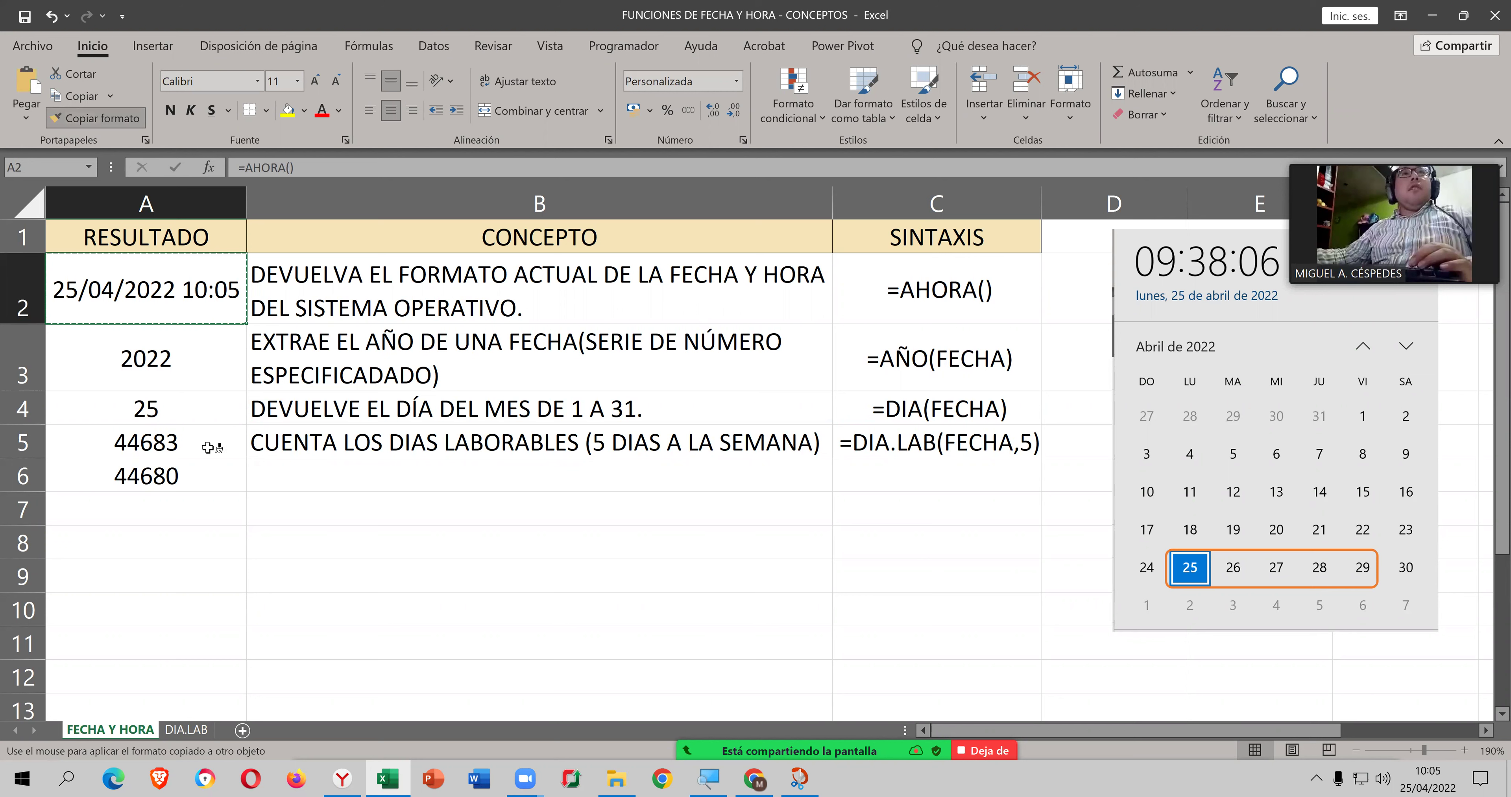
{"action": "left_click_drag", "start_coordinate": [212, 434], "coordinate": [211, 472]}
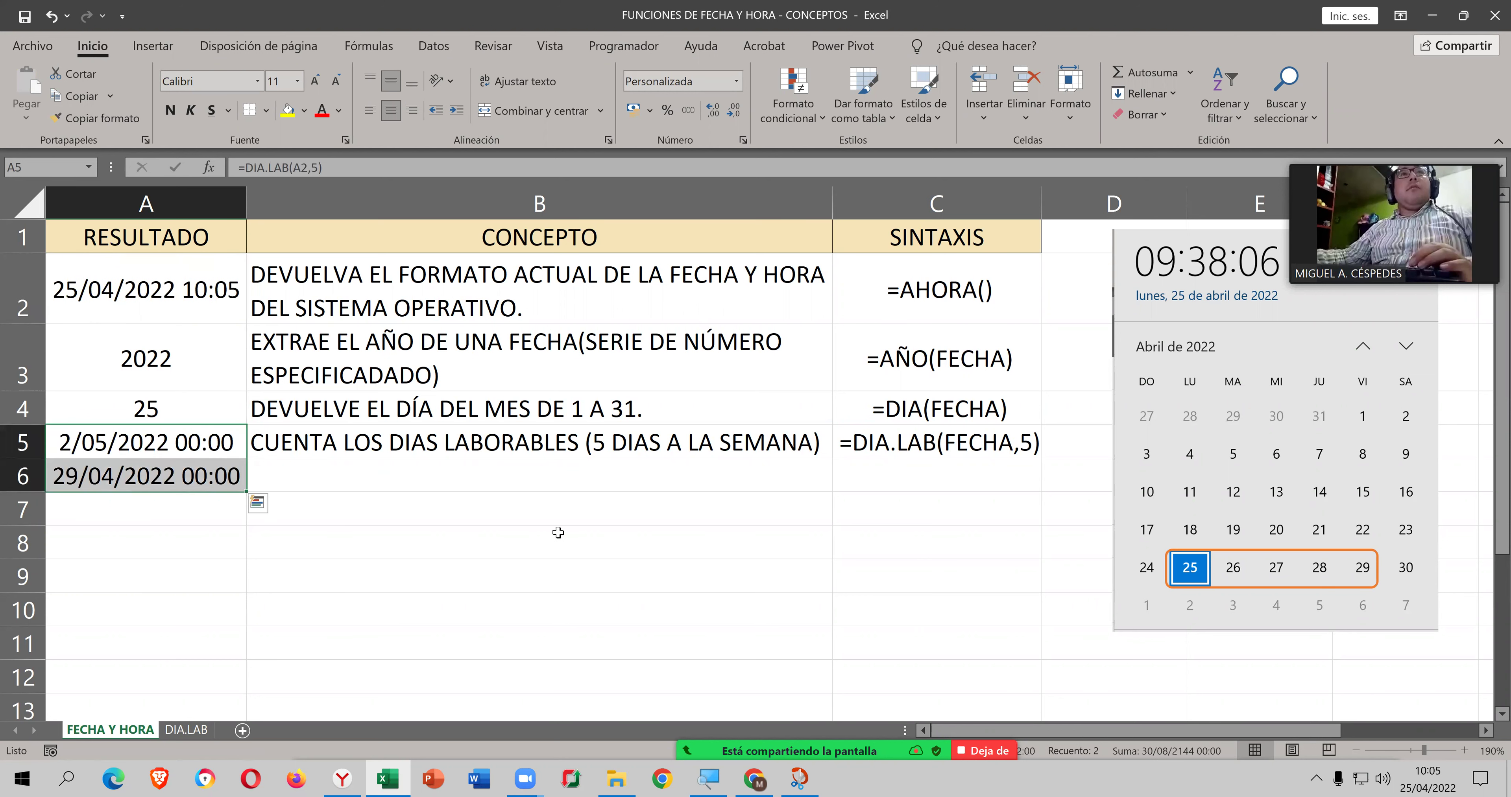
{"action": "left_click", "coordinate": [590, 536]}
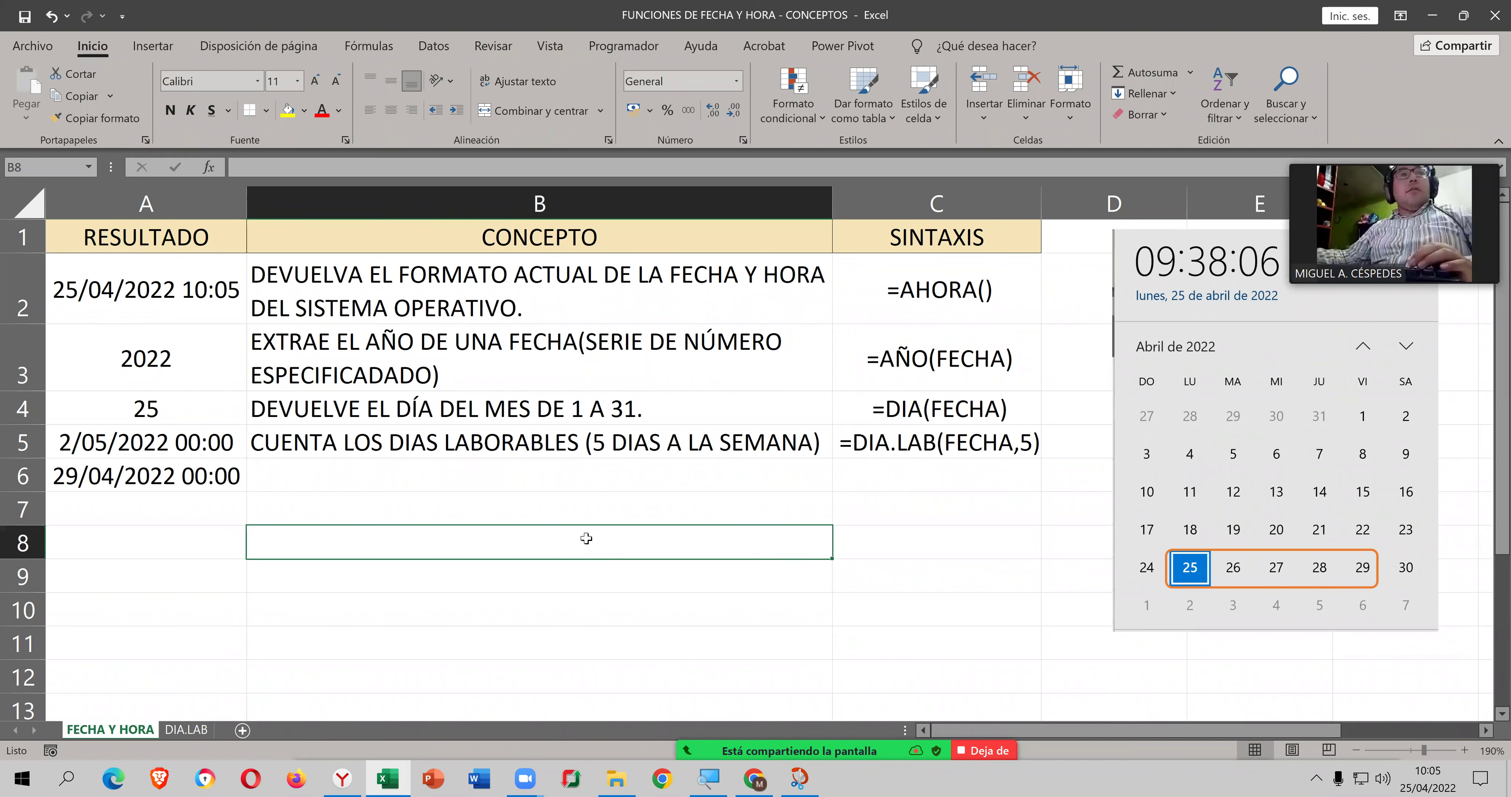
{"action": "key", "text": "ctrl+z"}
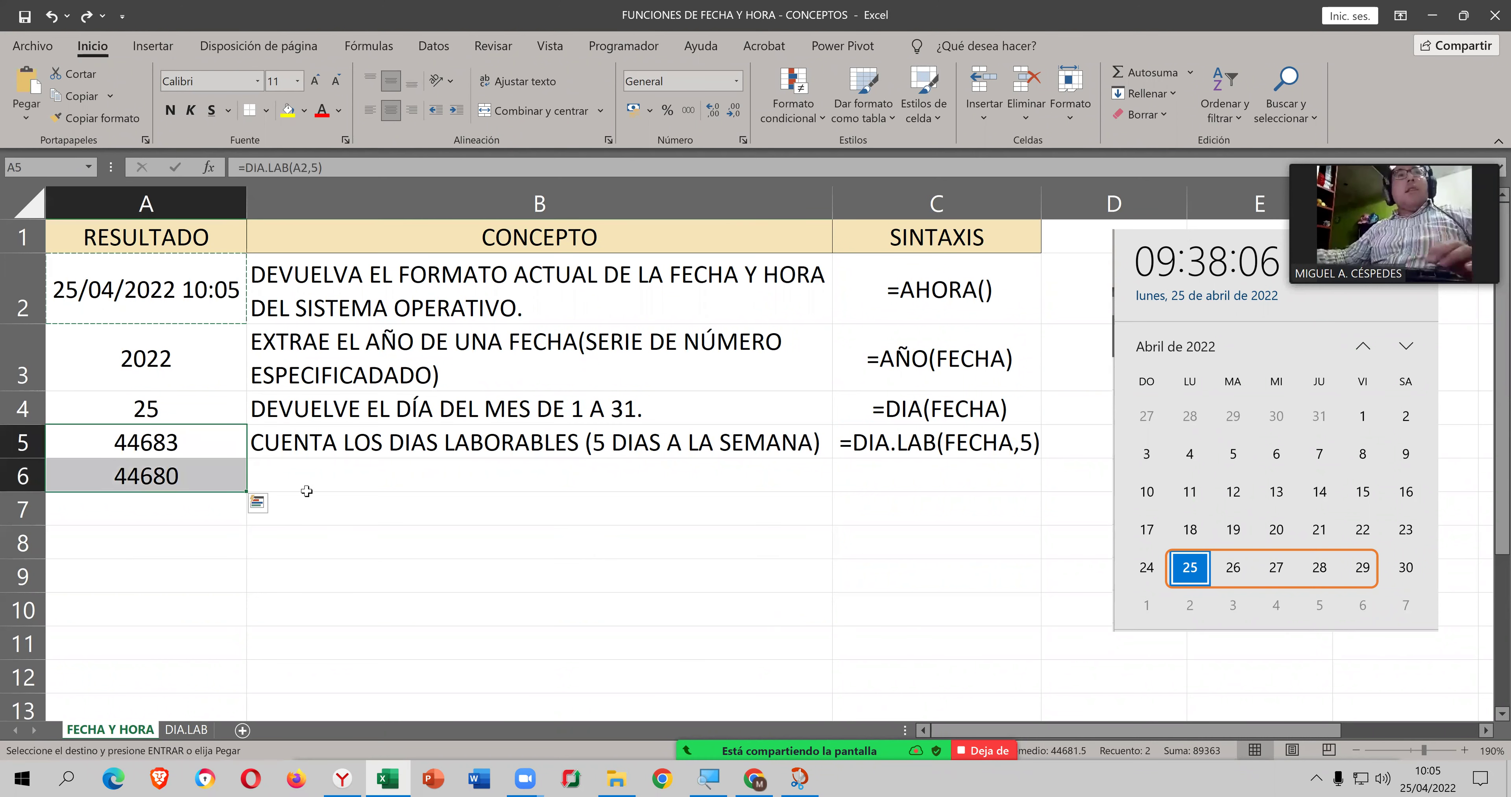
{"action": "key", "text": "ctrl+y"}
{"action": "left_click", "coordinate": [355, 485]}
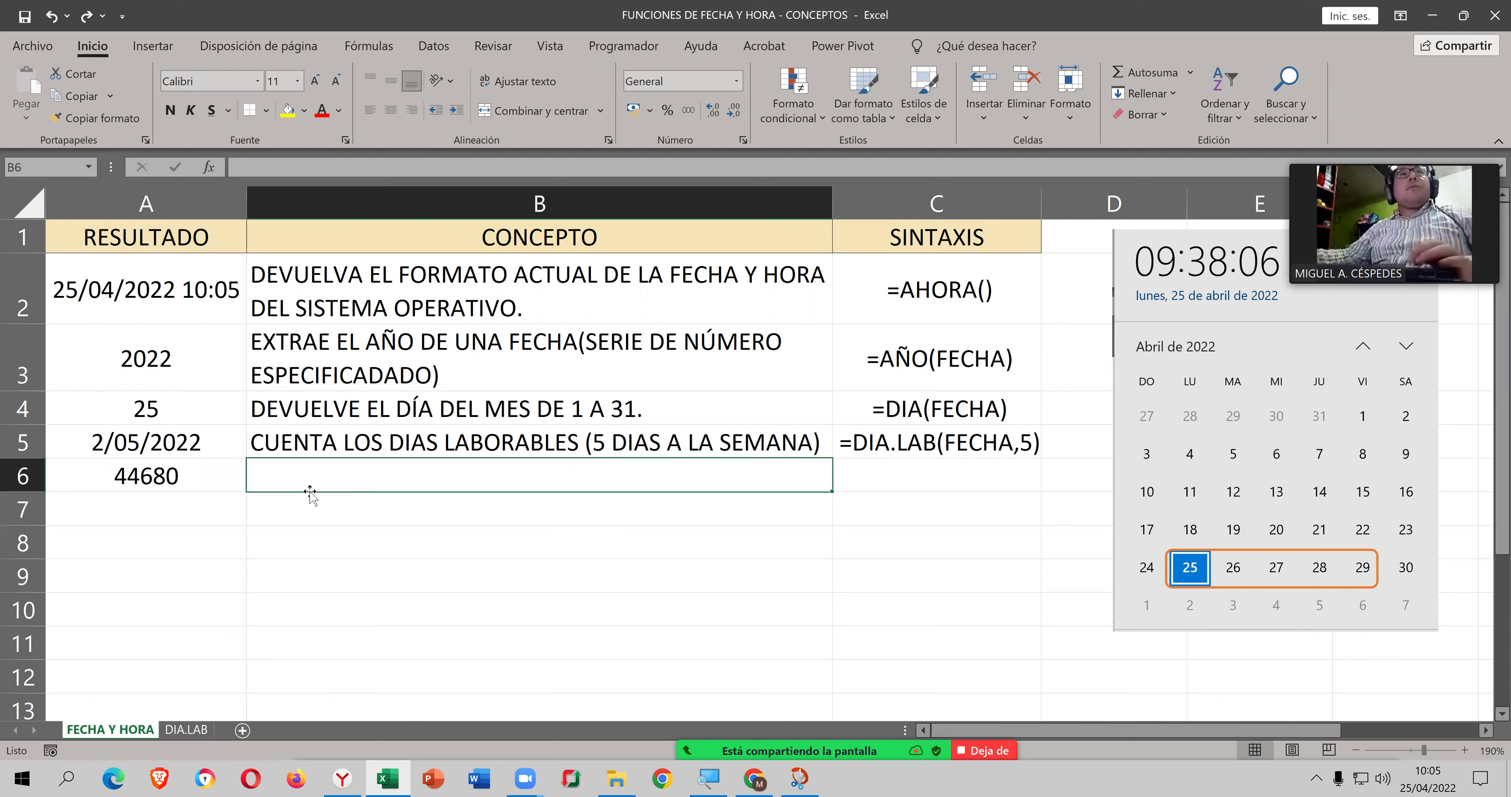
Step: Format A6 as Fecha corta so it shows 29/04/2022
{"action": "left_click", "coordinate": [225, 438]}
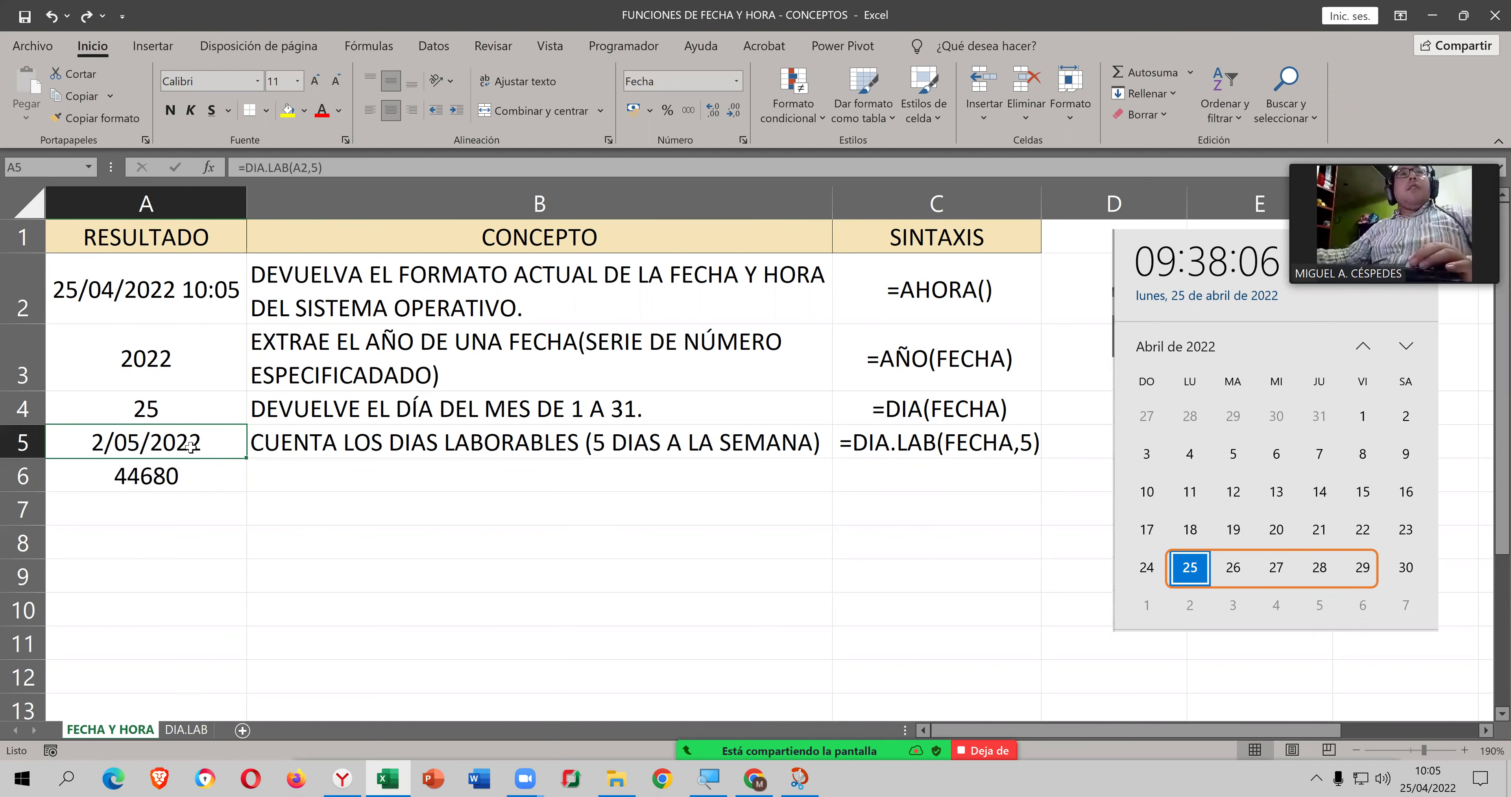
{"action": "left_click", "coordinate": [97, 118]}
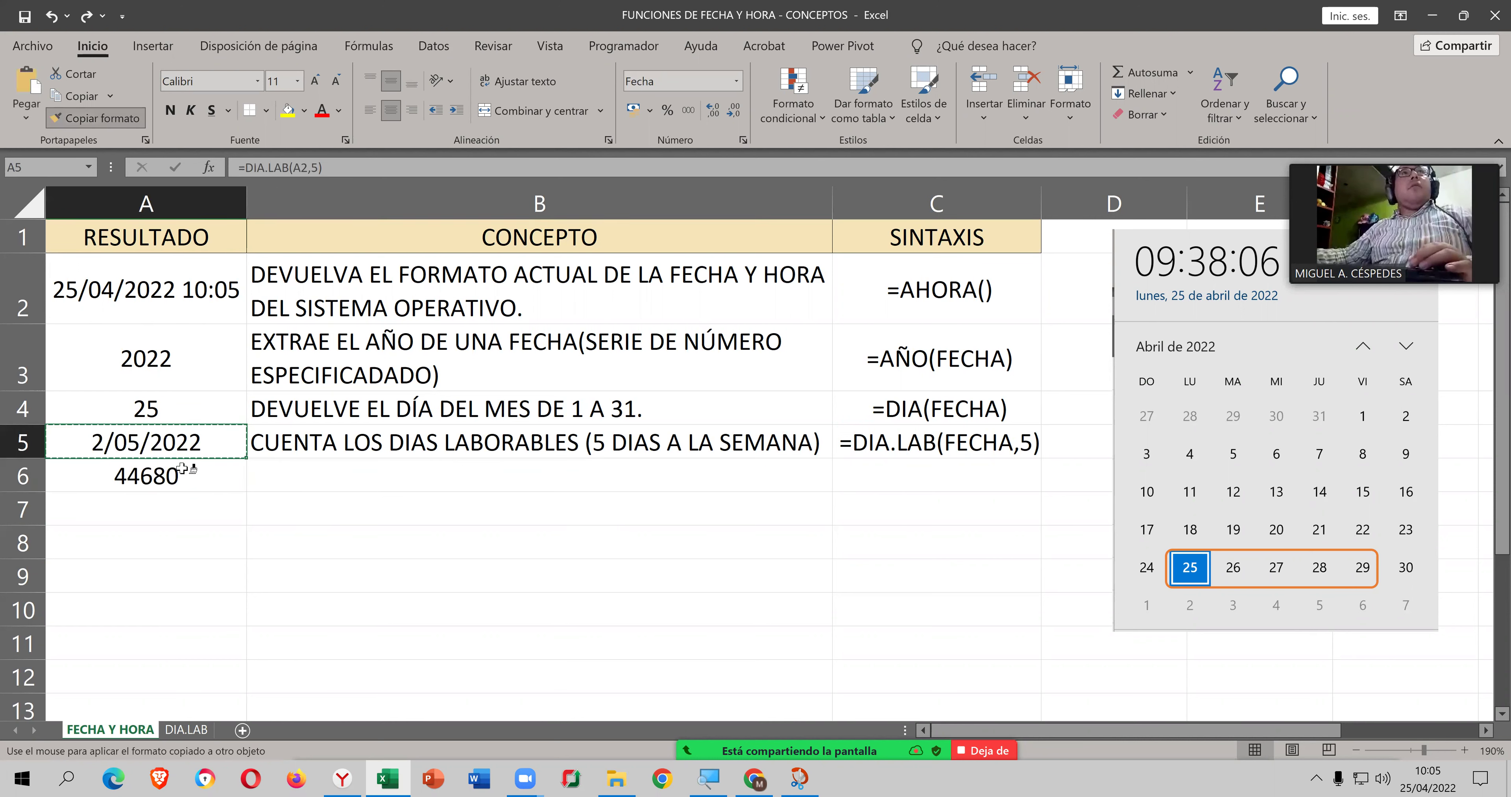
{"action": "left_click", "coordinate": [183, 480]}
{"action": "left_click", "coordinate": [429, 491]}
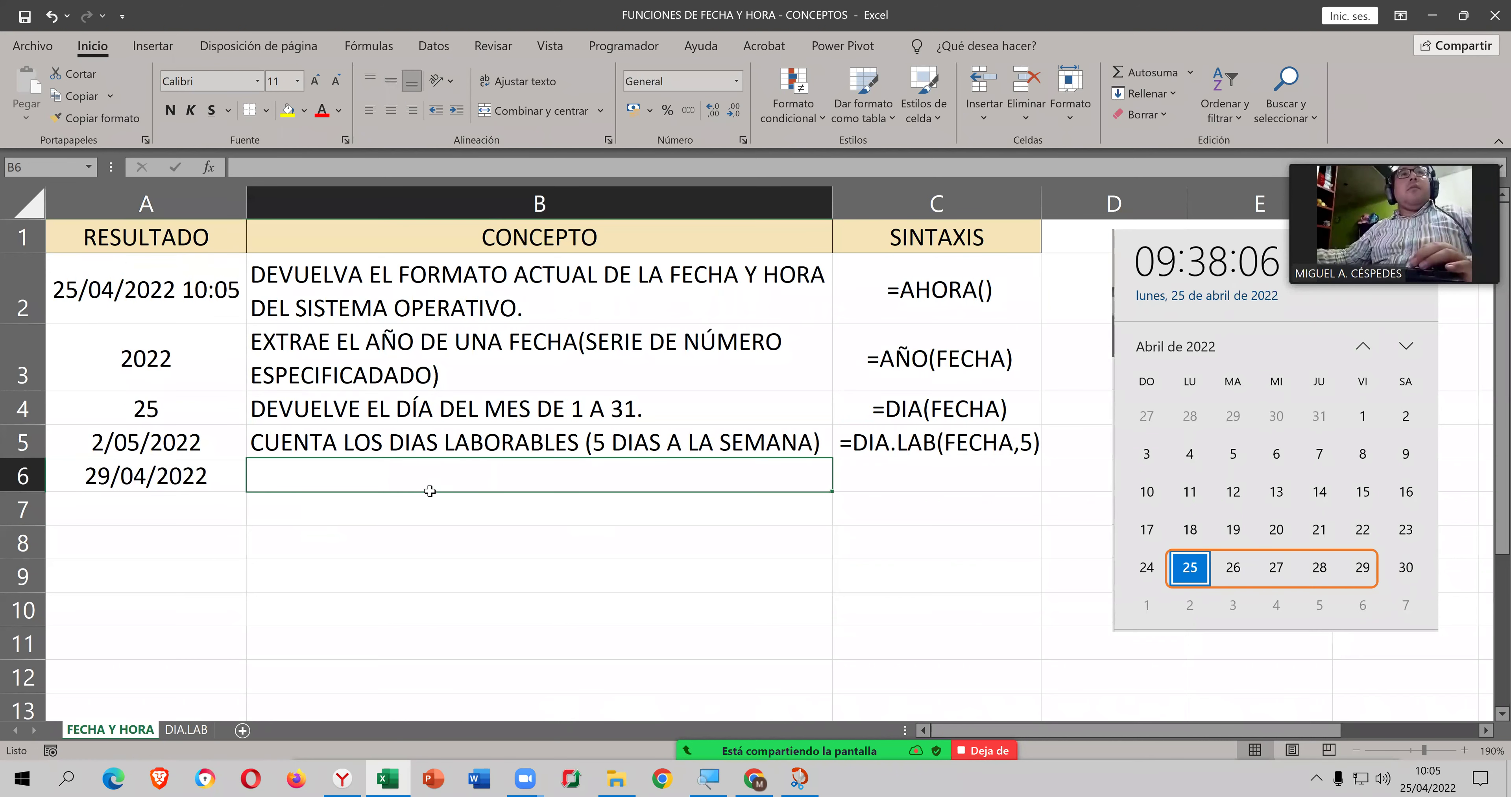
{"action": "key", "text": "ctrl+z"}
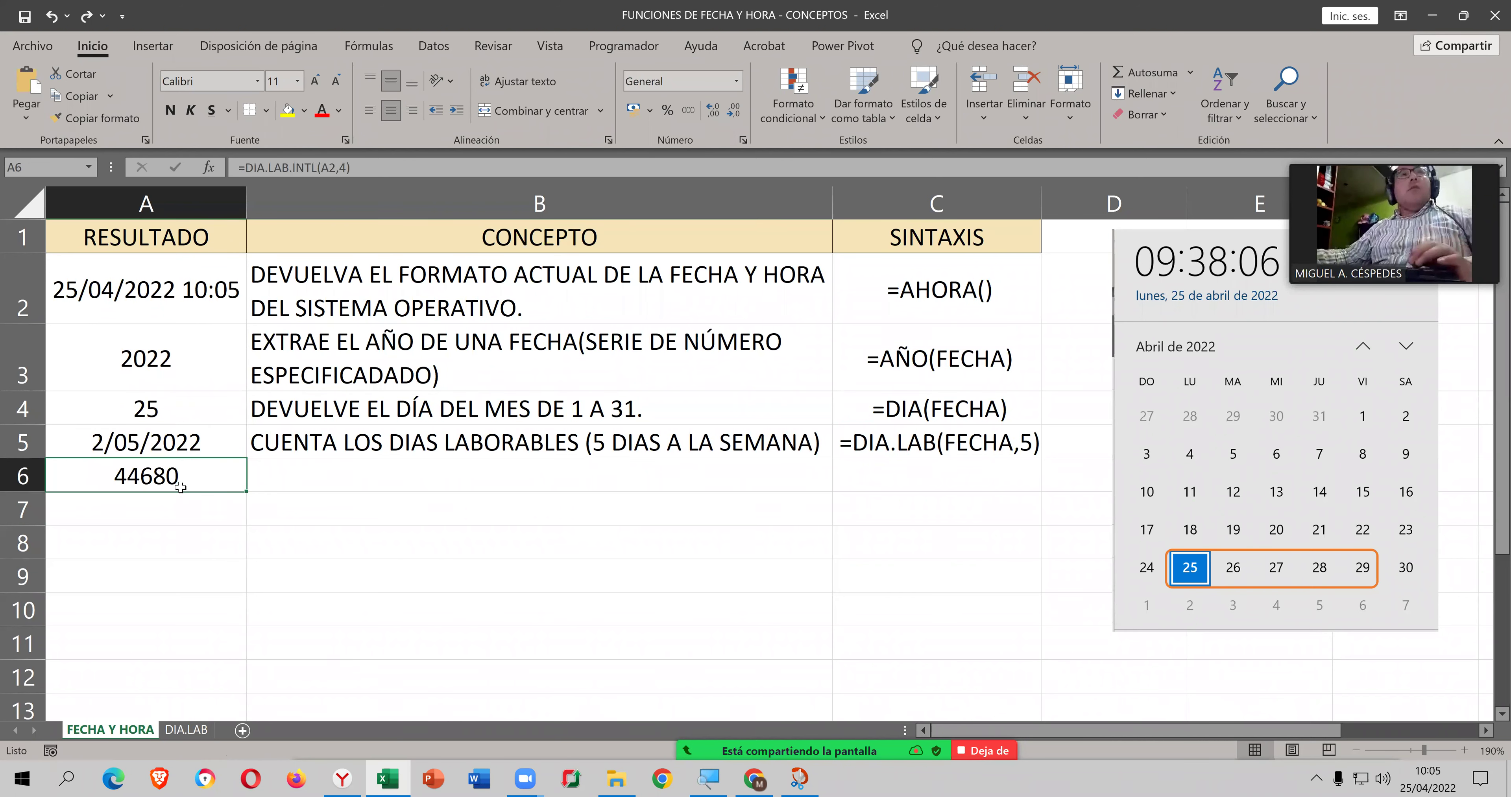
{"action": "left_click", "coordinate": [736, 83]}
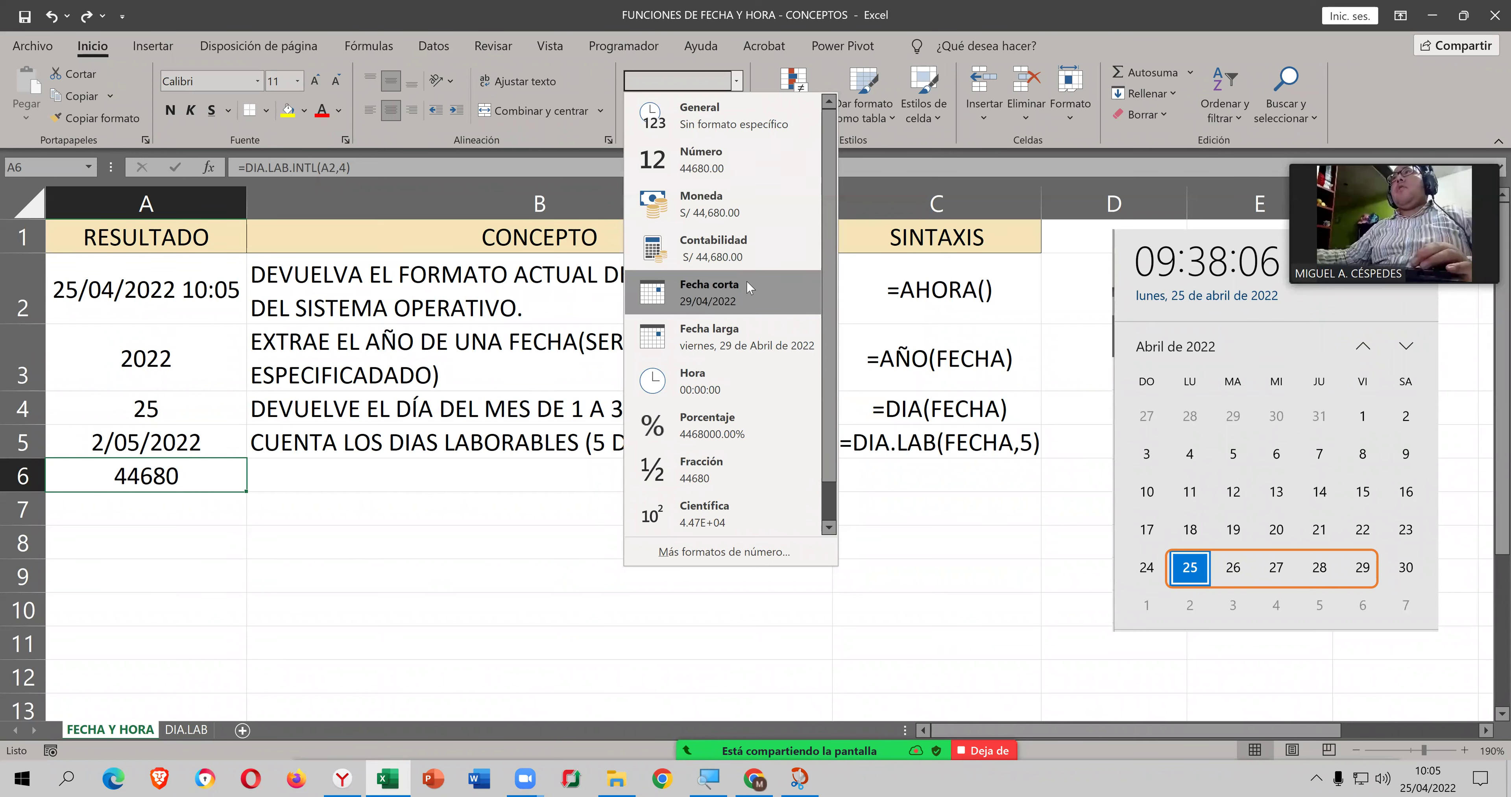
{"action": "left_click", "coordinate": [746, 284]}
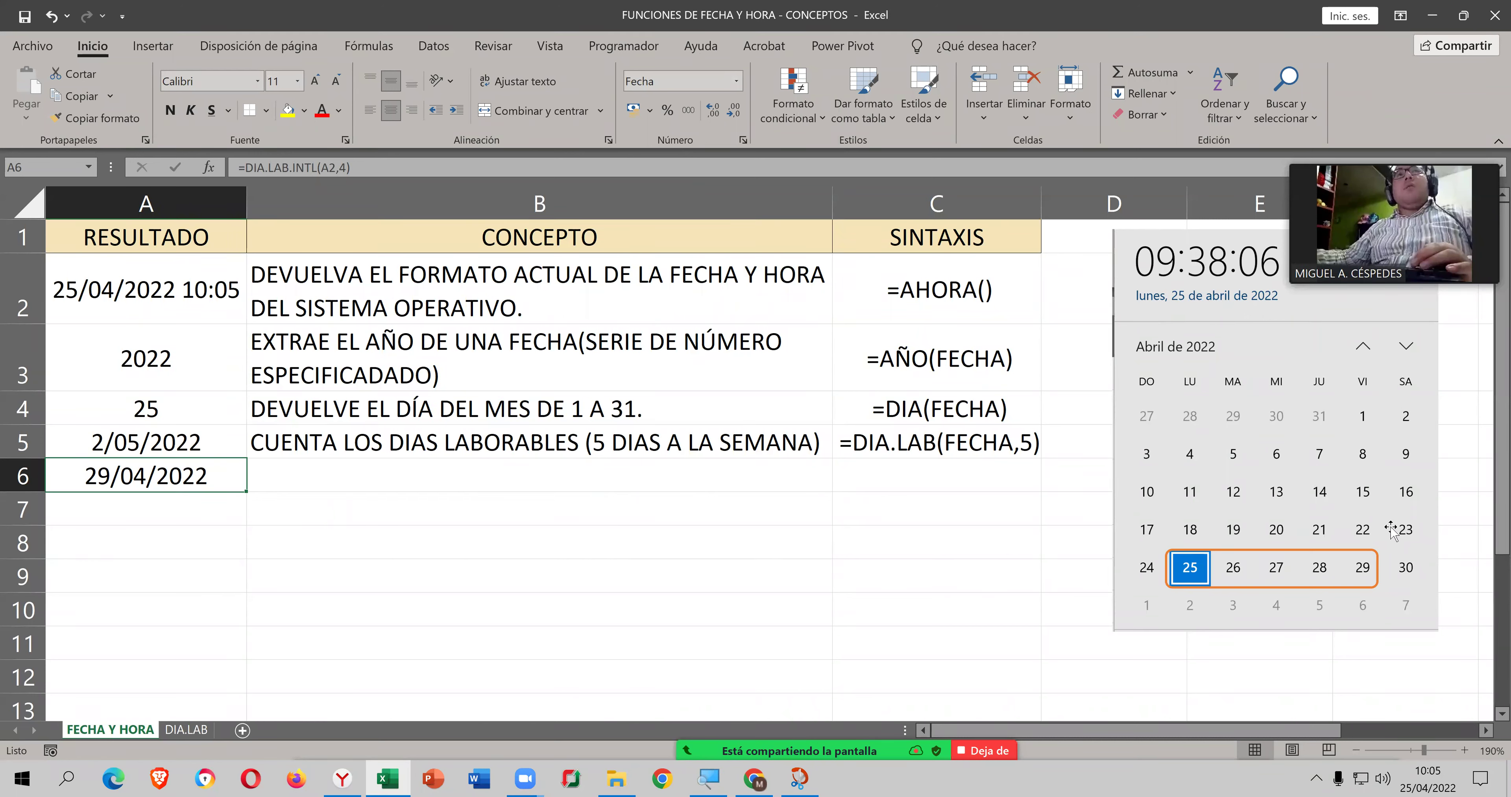
Step: Reopen A6's DIA.LAB.INTL arguments and launch its online help article
{"action": "double_click", "coordinate": [163, 488]}
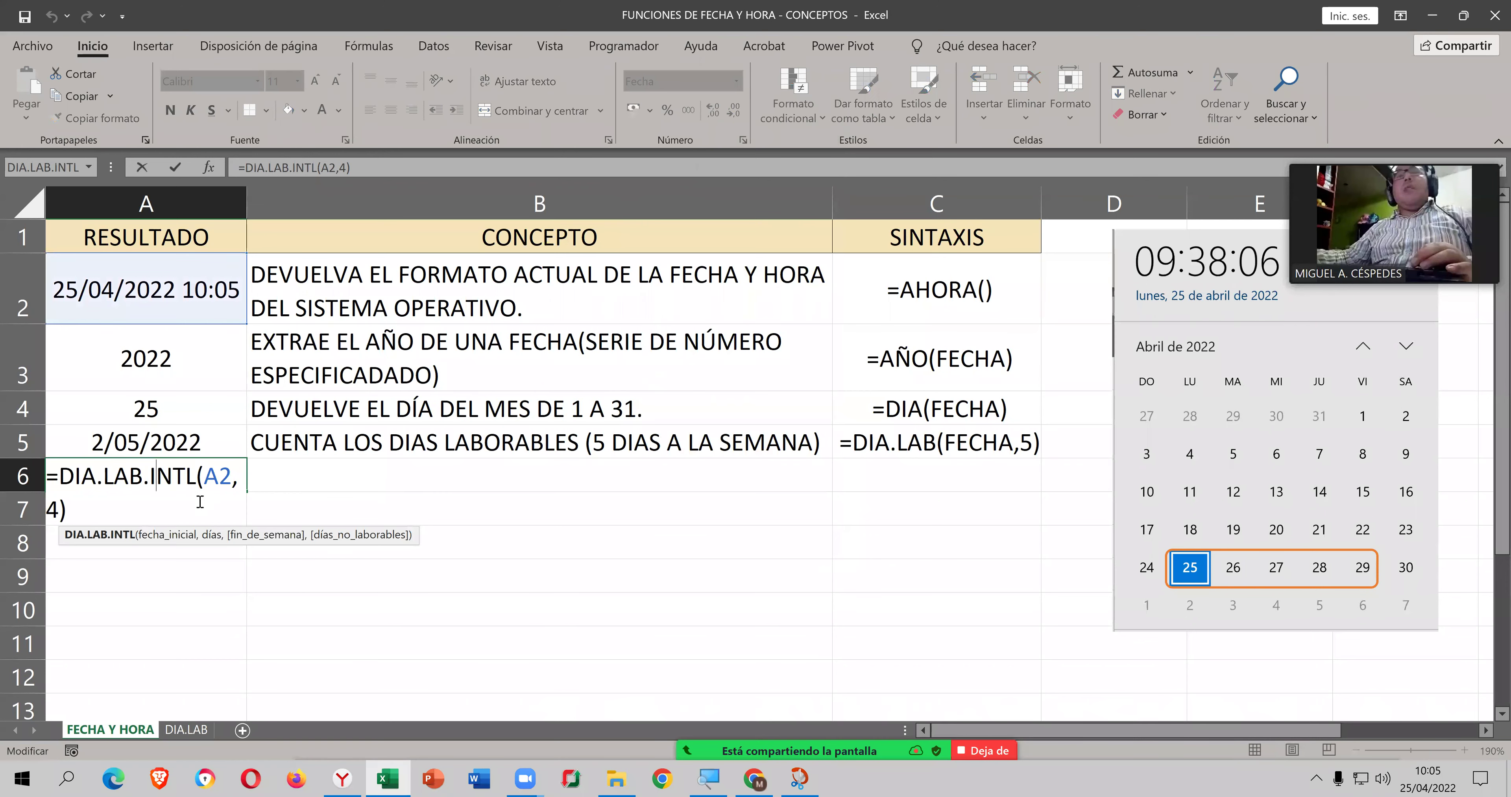
{"action": "key", "text": "Return"}
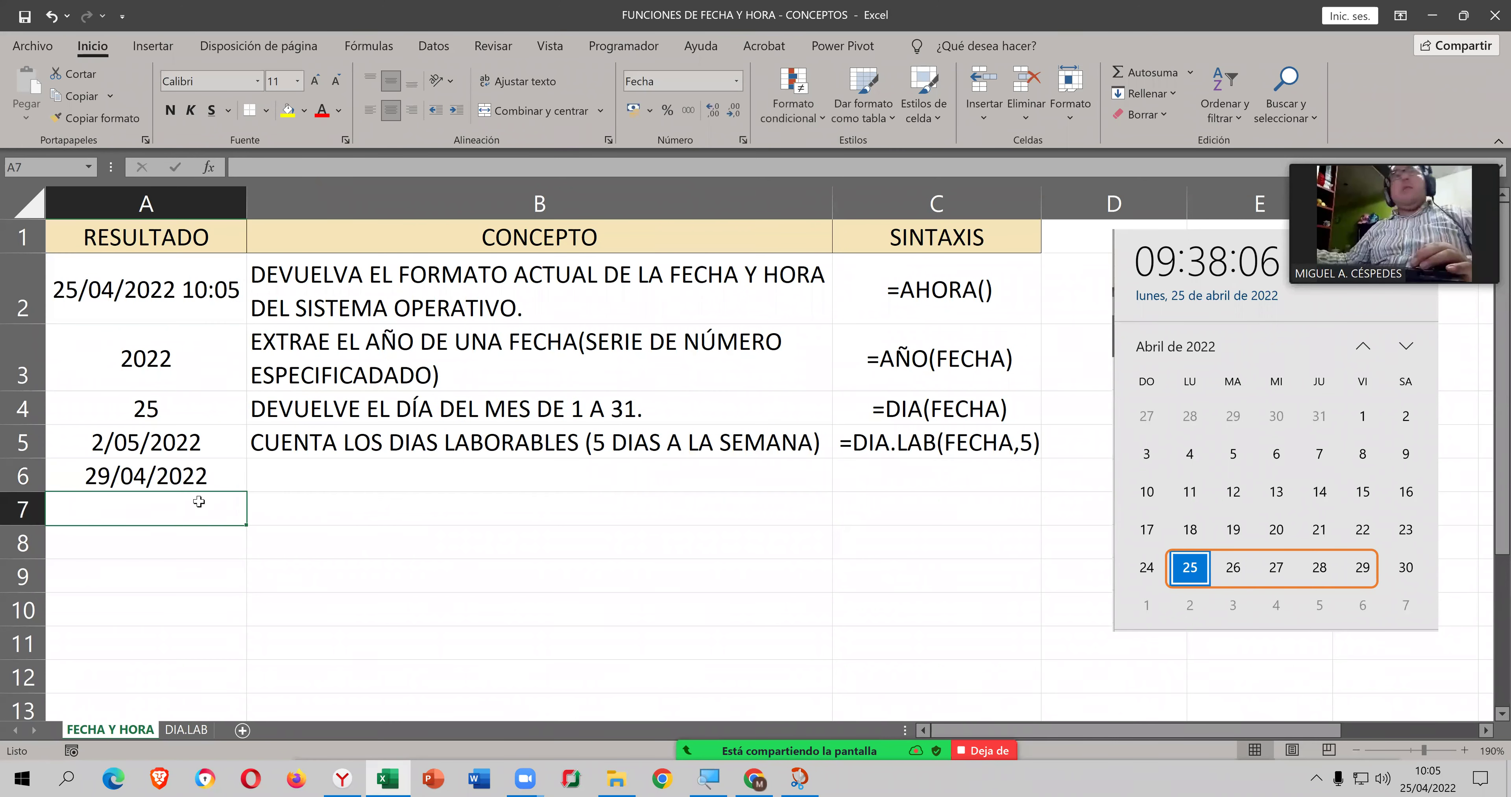
{"action": "left_click", "coordinate": [214, 484]}
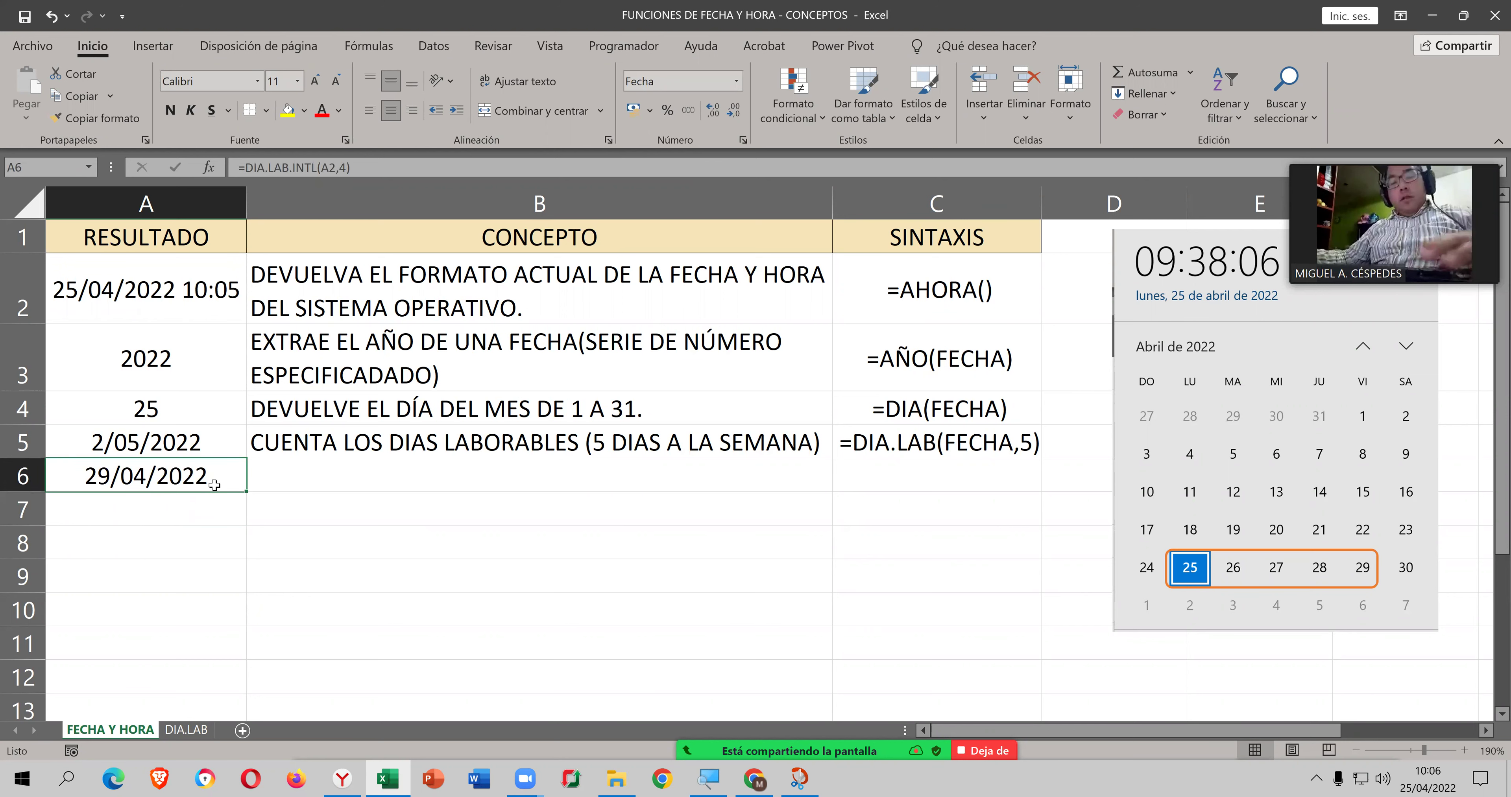
{"action": "key", "text": "shift+F3"}
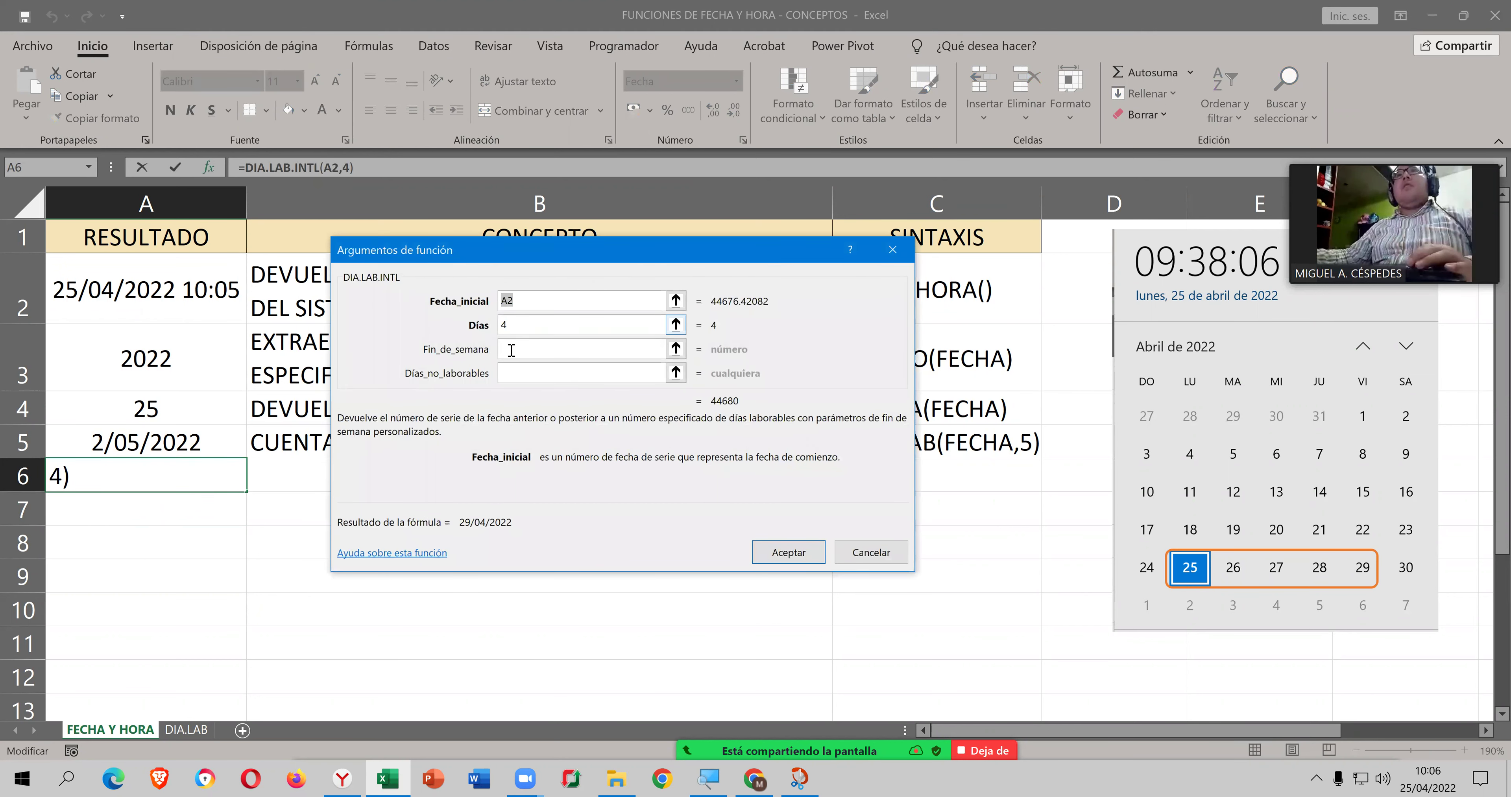
{"action": "left_click", "coordinate": [511, 349]}
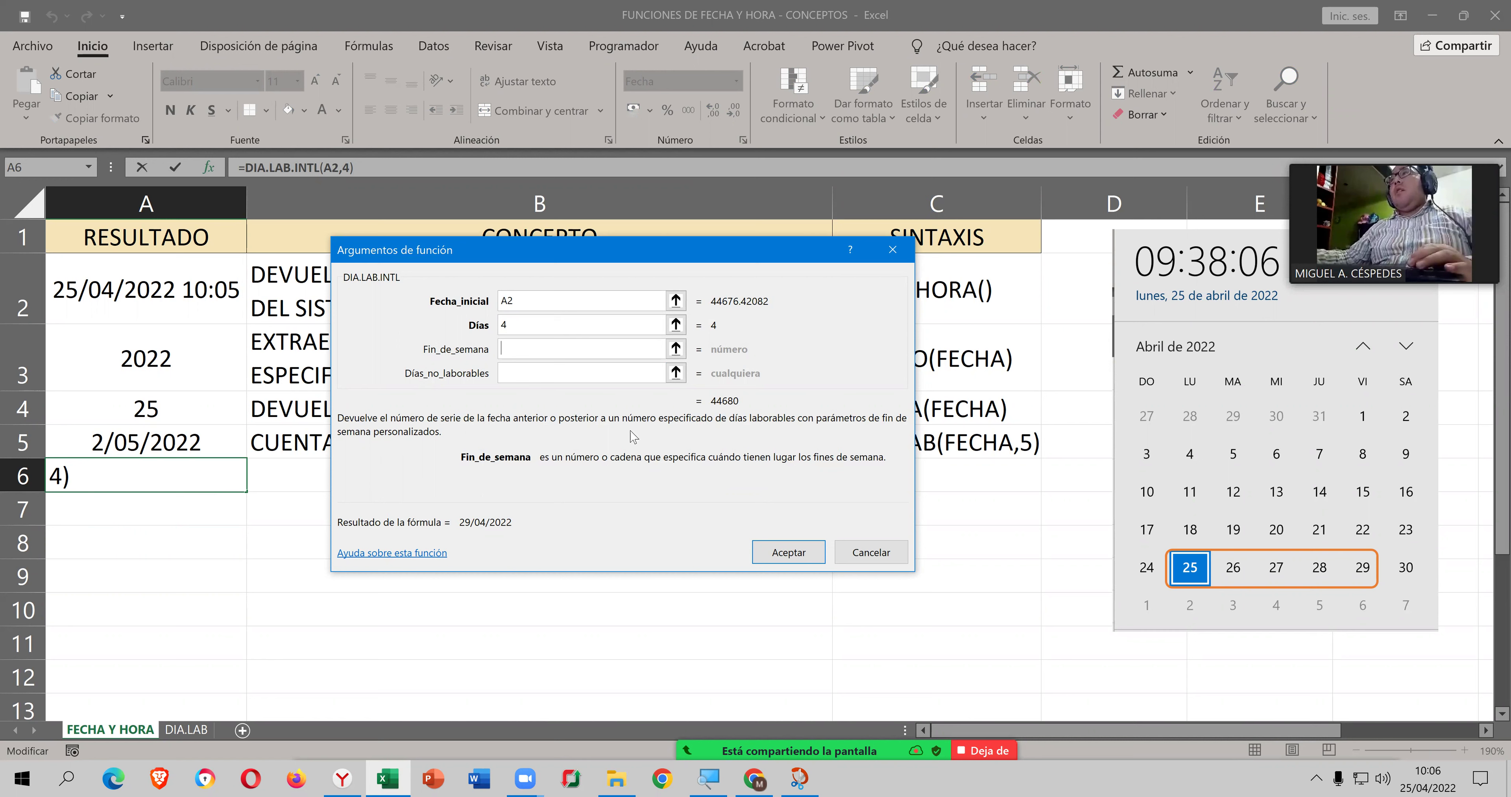
{"action": "left_click", "coordinate": [579, 372]}
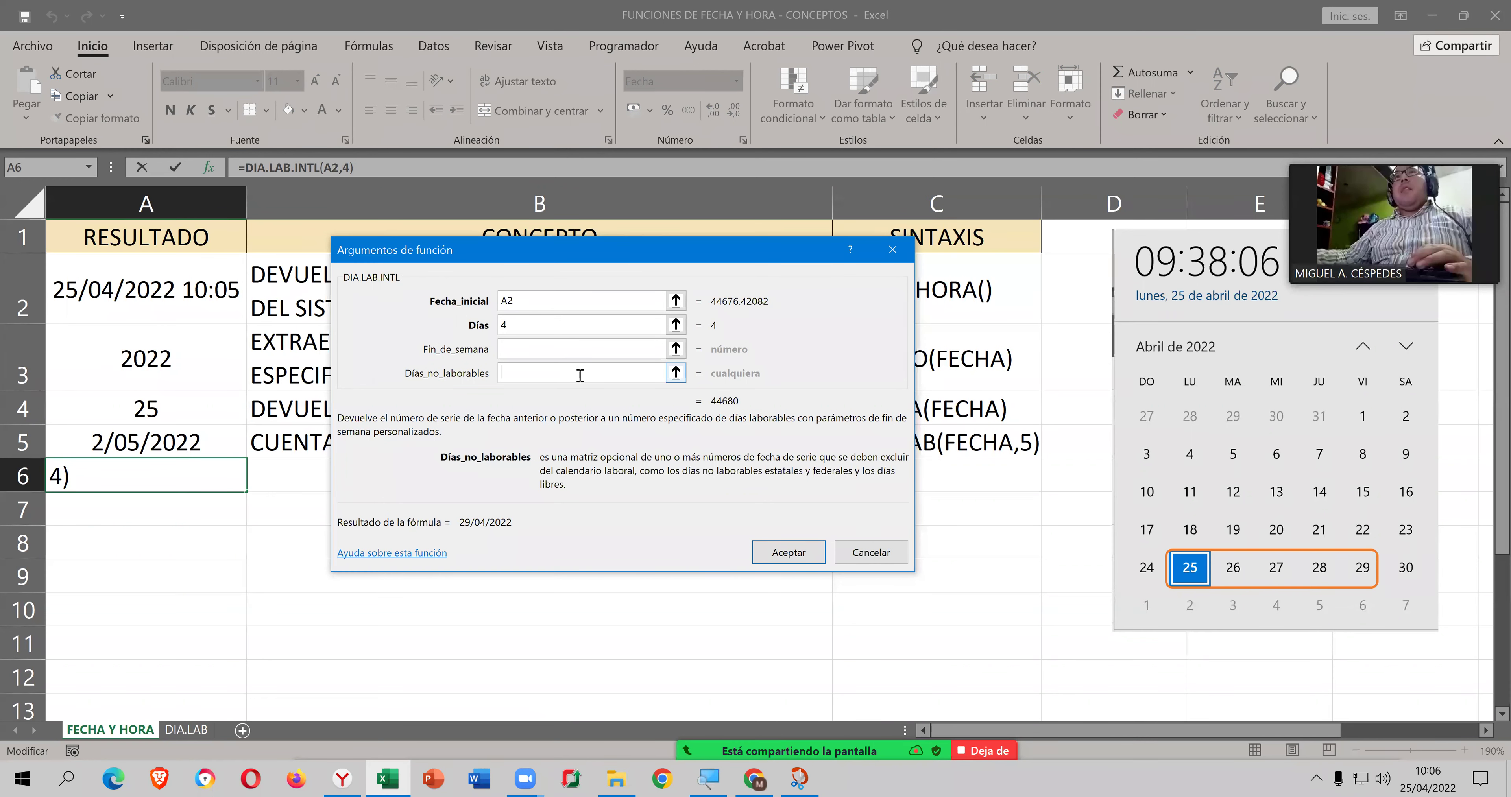
{"action": "left_click", "coordinate": [571, 345]}
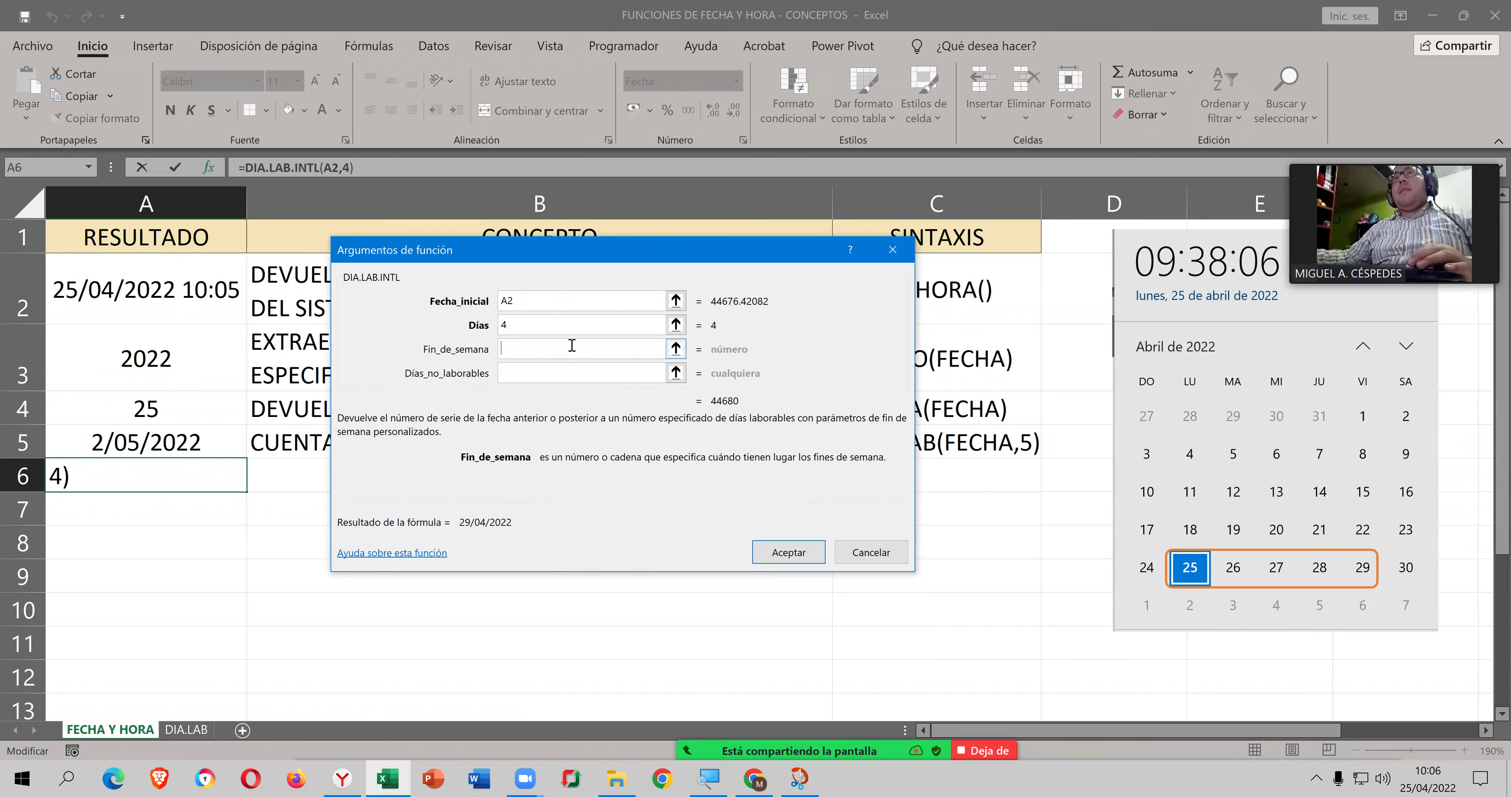
{"action": "left_click", "coordinate": [403, 554]}
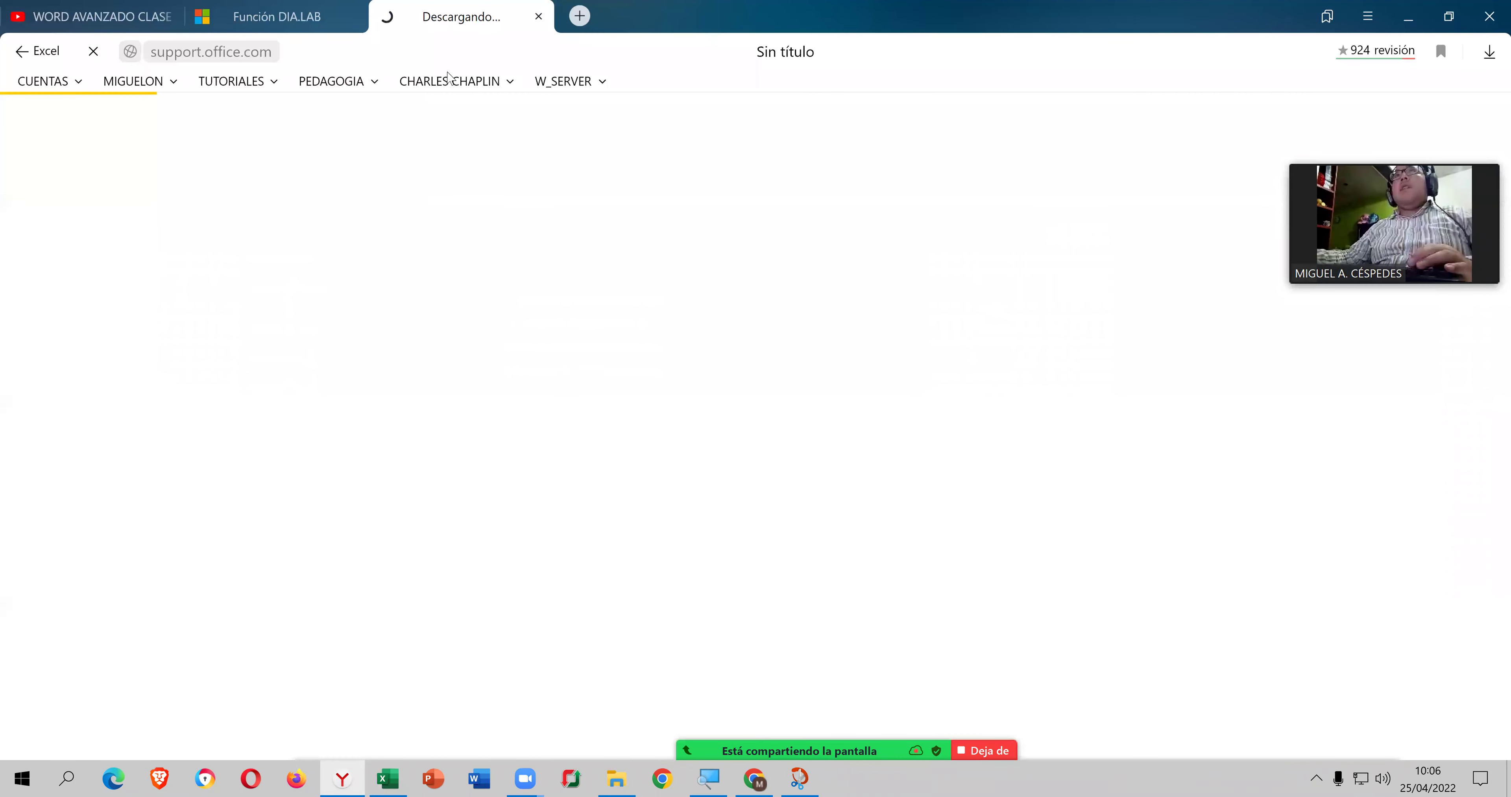
Step: Close the older DIA.LAB article and read the DIA.LAB.INTL weekend-number table
{"action": "left_click", "coordinate": [354, 16]}
{"action": "scroll", "coordinate": [1039, 583], "scroll_direction": "down", "scroll_amount": 1}
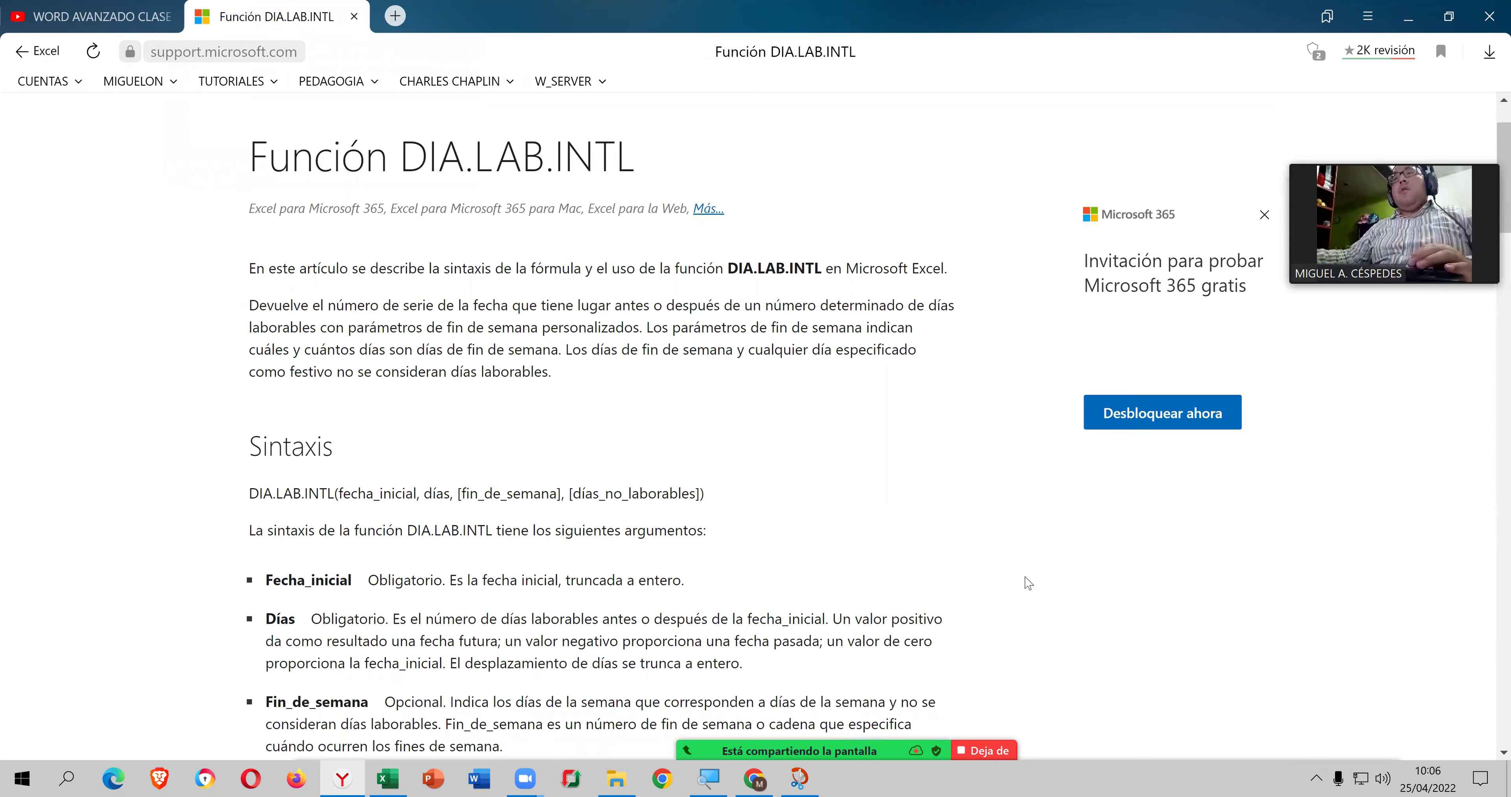
{"action": "scroll", "coordinate": [1021, 584], "scroll_direction": "down", "scroll_amount": 3}
{"action": "scroll", "coordinate": [1016, 587], "scroll_direction": "down", "scroll_amount": 2}
{"action": "scroll", "coordinate": [1014, 586], "scroll_direction": "down", "scroll_amount": 1}
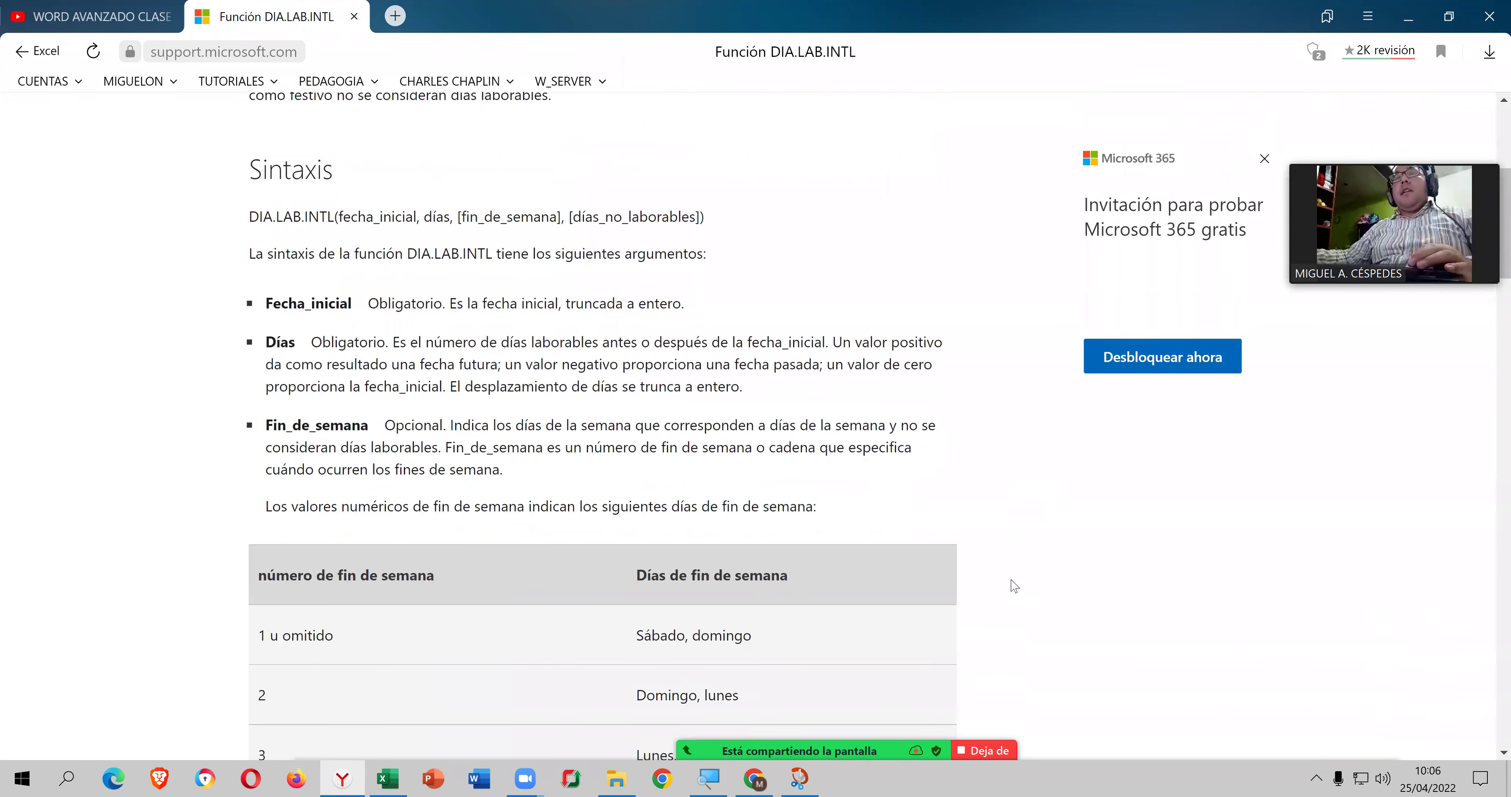
{"action": "scroll", "coordinate": [1013, 586], "scroll_direction": "down", "scroll_amount": 2}
{"action": "scroll", "coordinate": [1012, 586], "scroll_direction": "down", "scroll_amount": 2}
{"action": "scroll", "coordinate": [1008, 586], "scroll_direction": "down", "scroll_amount": 1}
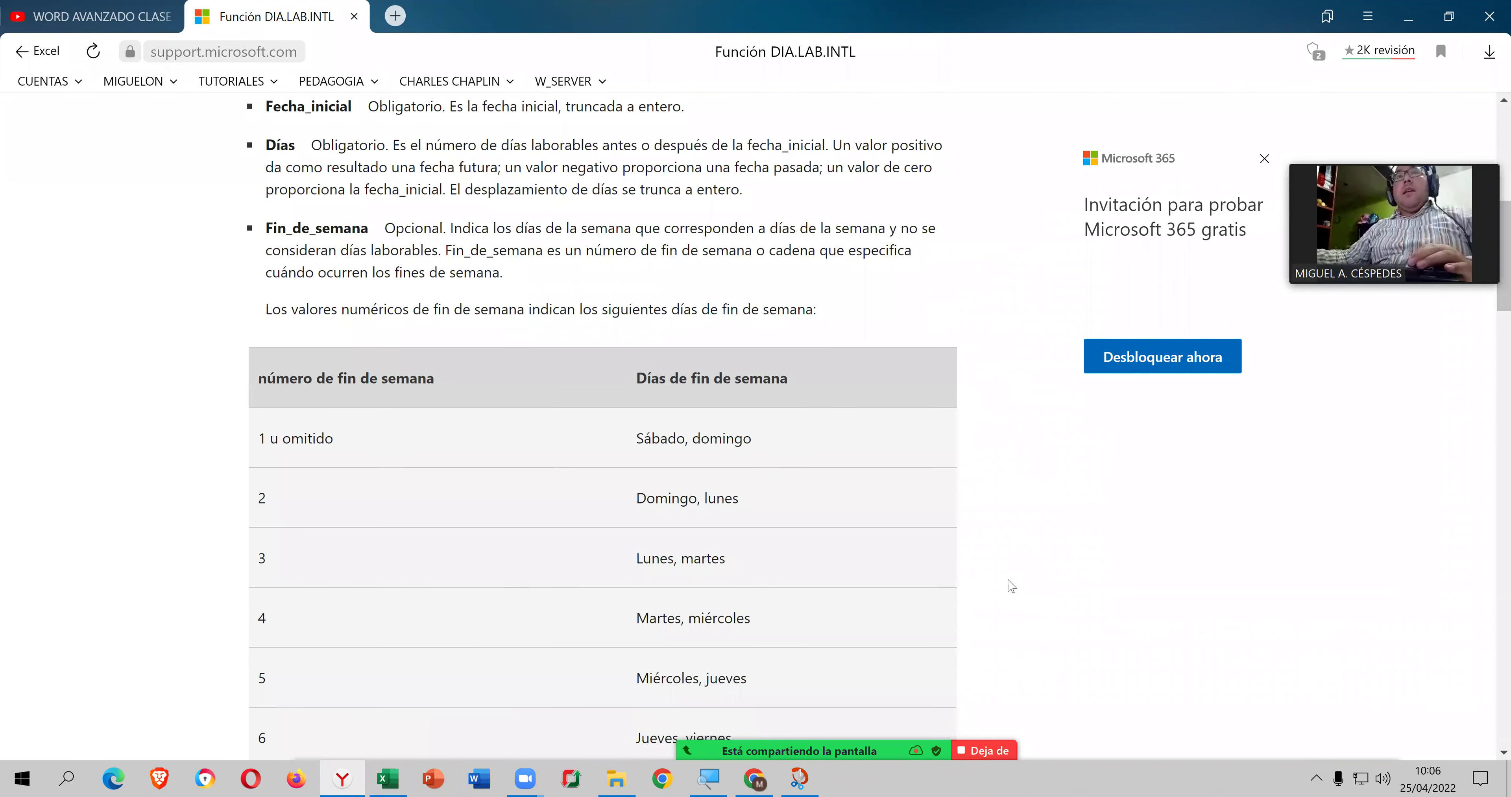
{"action": "scroll", "coordinate": [1009, 586], "scroll_direction": "down", "scroll_amount": 1}
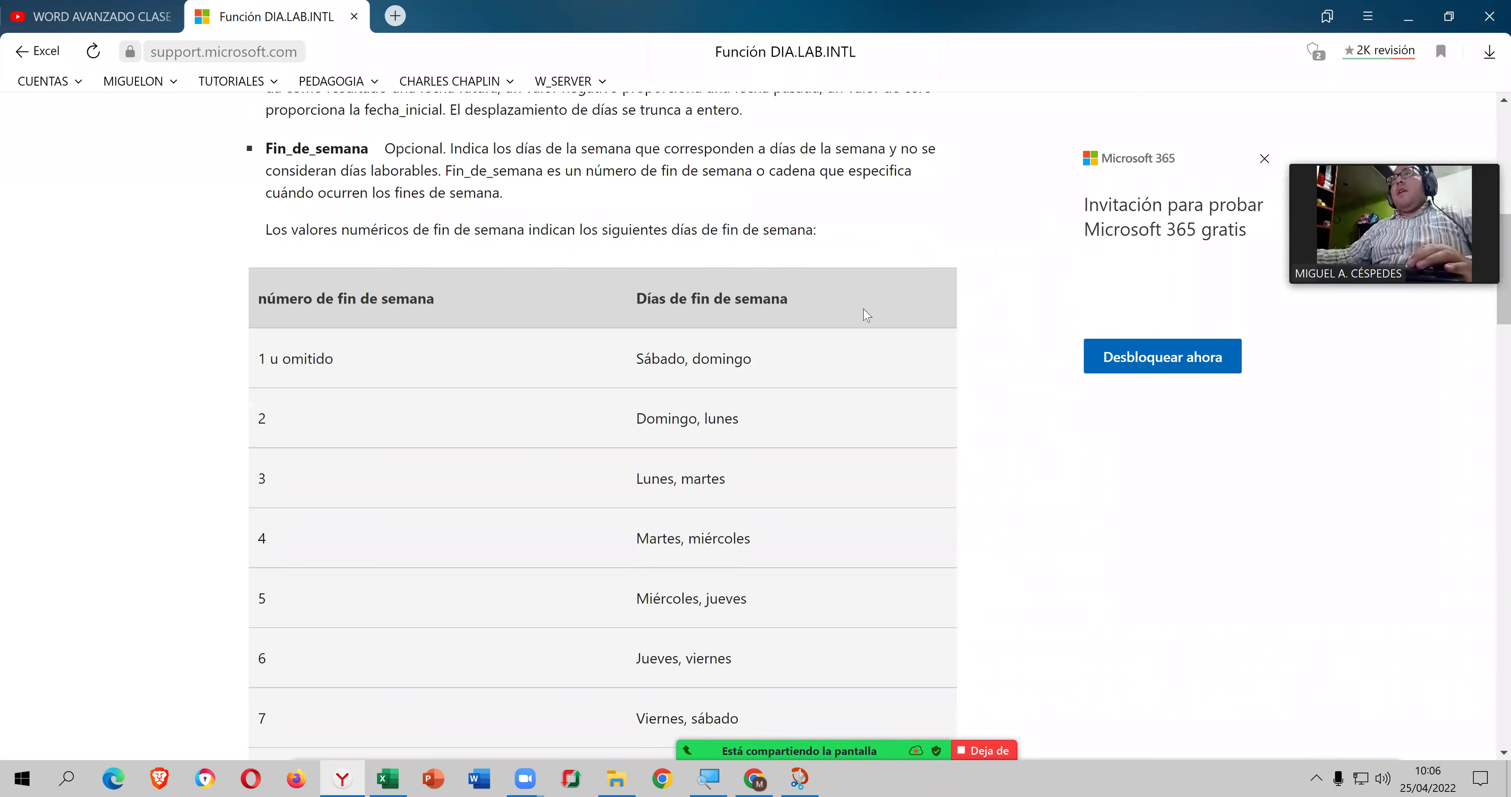
{"action": "scroll", "coordinate": [868, 327], "scroll_direction": "down", "scroll_amount": 1}
{"action": "scroll", "coordinate": [868, 327], "scroll_direction": "down", "scroll_amount": 1}
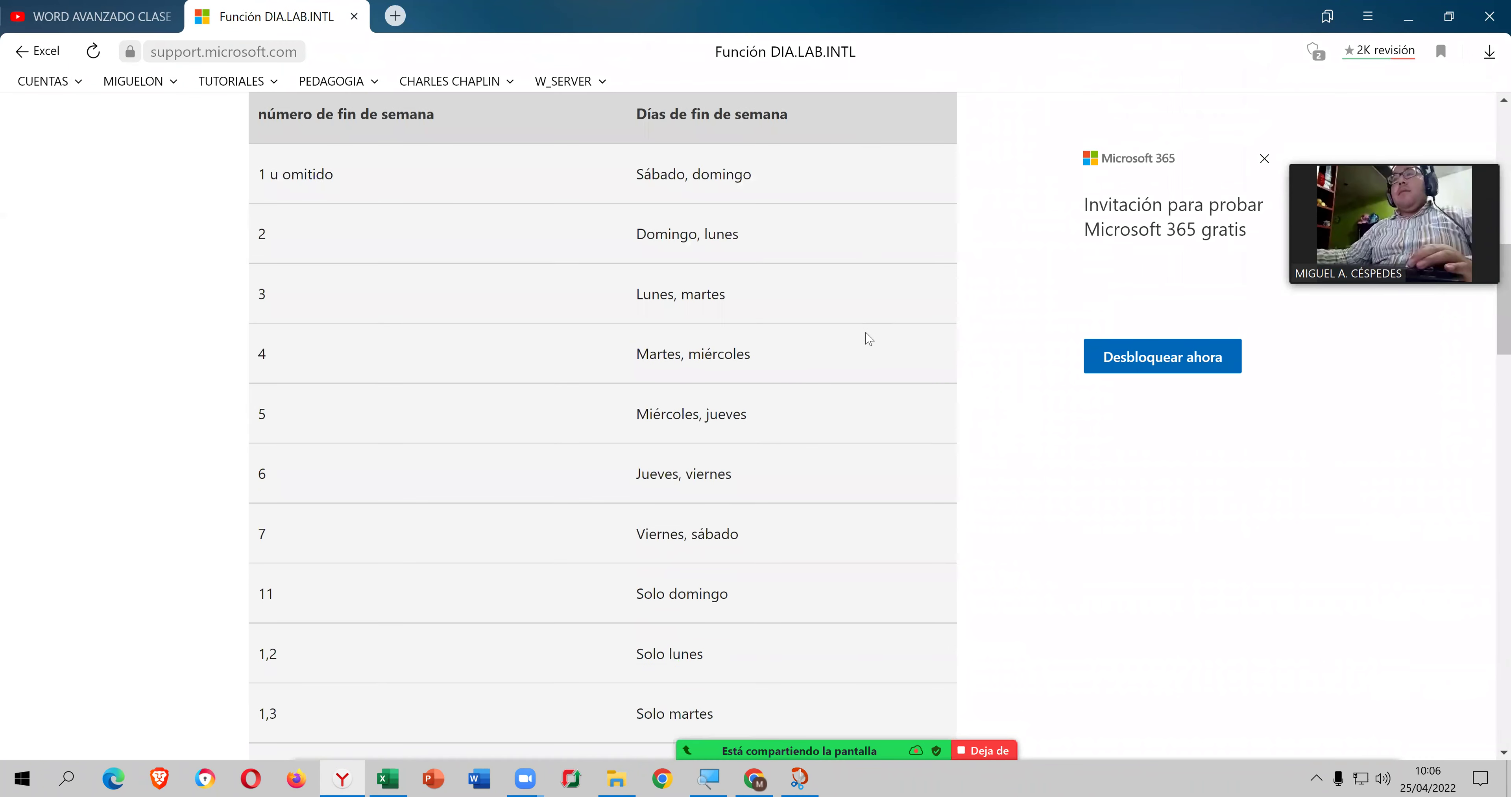
{"action": "scroll", "coordinate": [573, 529], "scroll_direction": "down", "scroll_amount": 1}
{"action": "scroll", "coordinate": [572, 529], "scroll_direction": "down", "scroll_amount": 2}
{"action": "scroll", "coordinate": [572, 529], "scroll_direction": "down", "scroll_amount": 1}
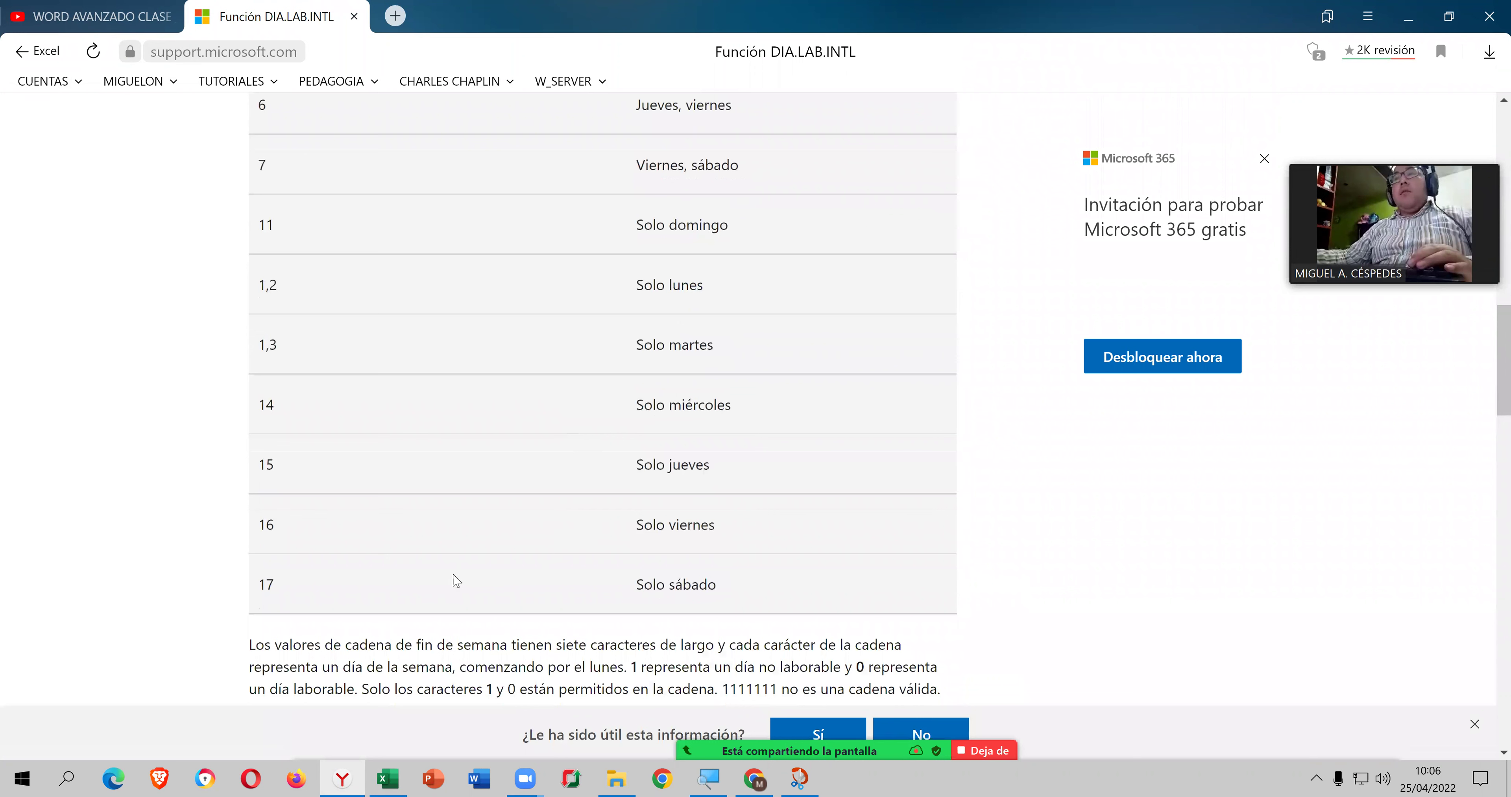
{"action": "scroll", "coordinate": [455, 582], "scroll_direction": "up", "scroll_amount": 3}
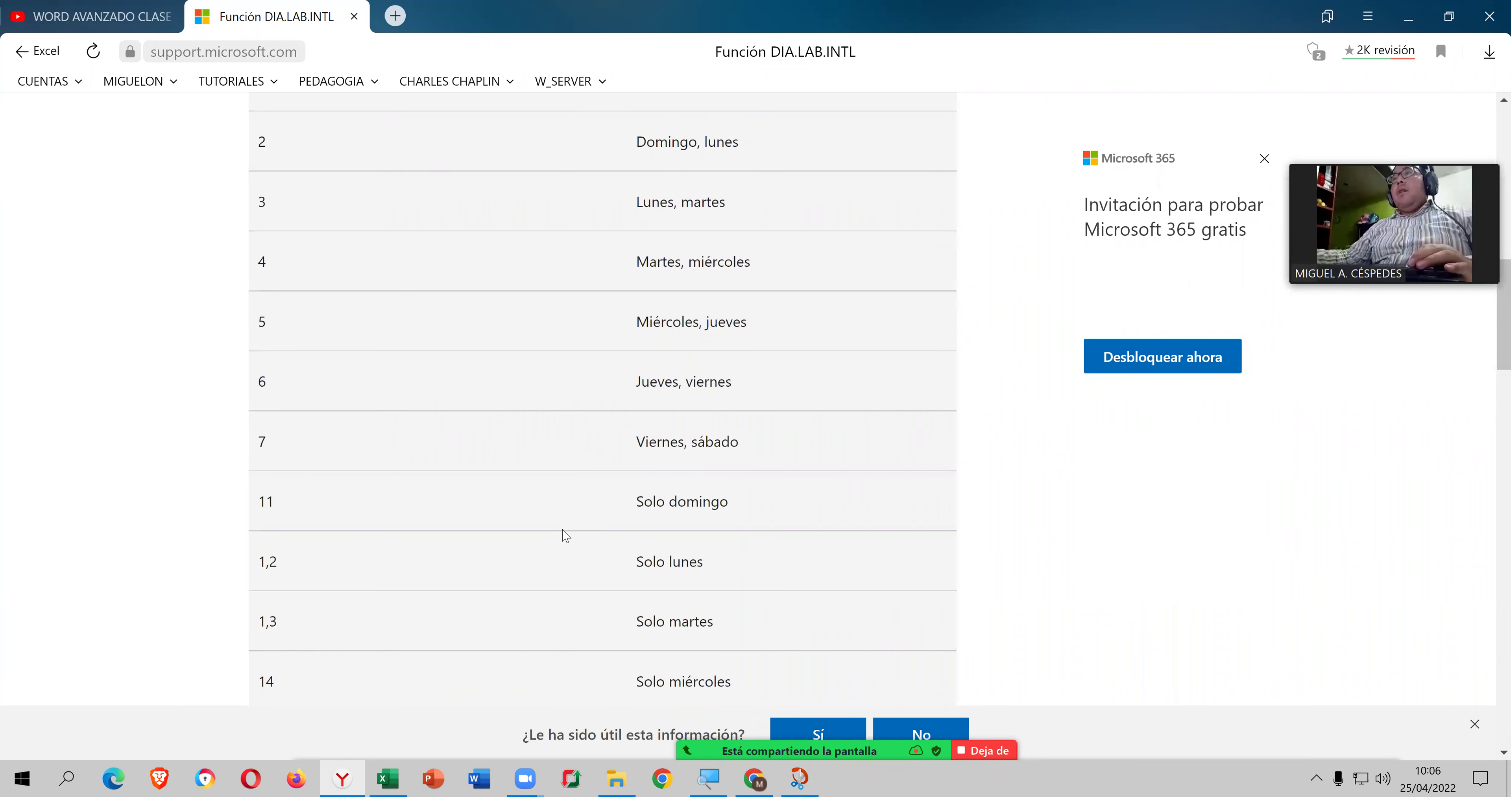
{"action": "scroll", "coordinate": [565, 535], "scroll_direction": "down", "scroll_amount": 1}
{"action": "scroll", "coordinate": [561, 543], "scroll_direction": "down", "scroll_amount": 2}
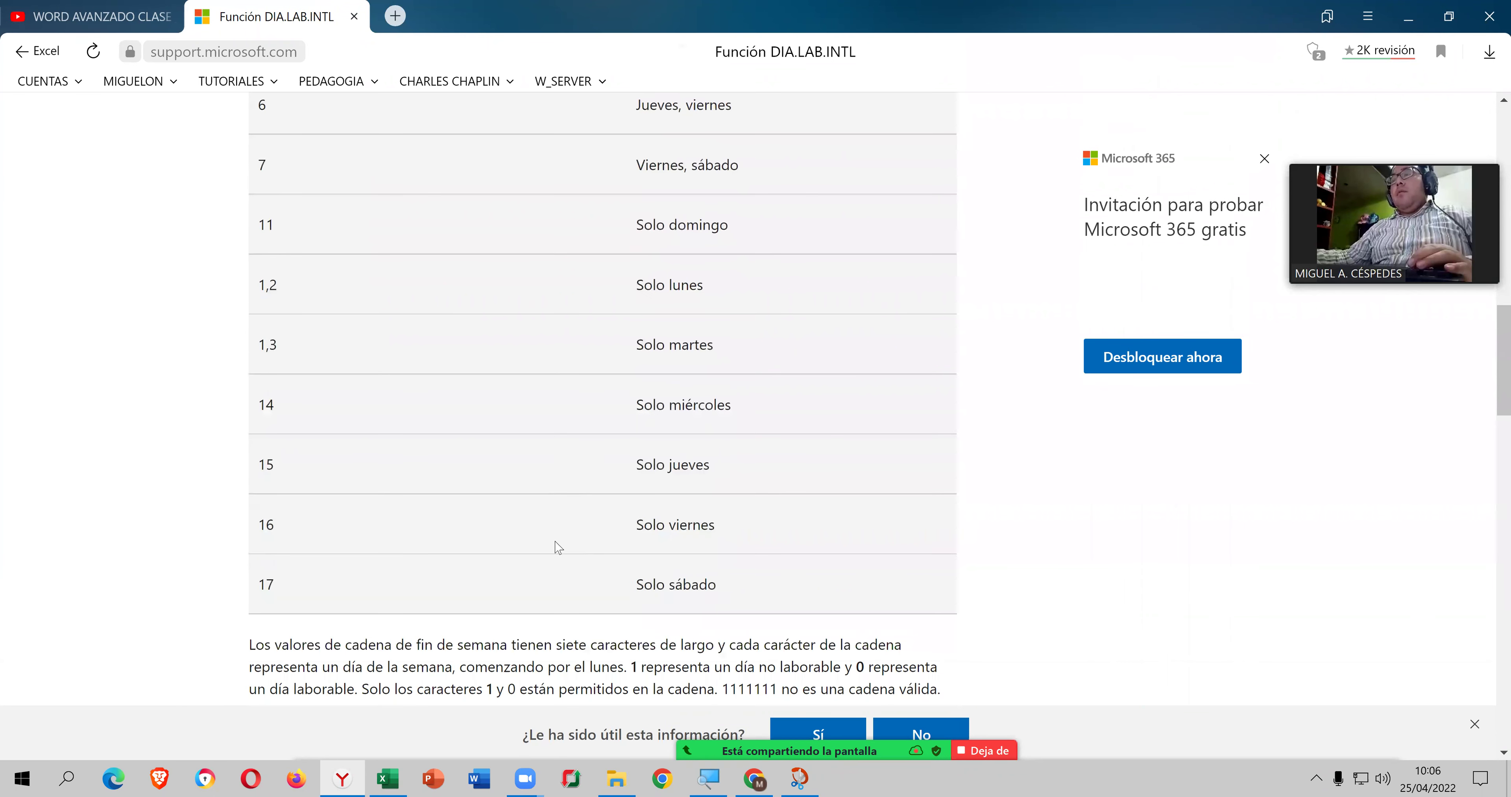
{"action": "scroll", "coordinate": [556, 547], "scroll_direction": "up", "scroll_amount": 1}
{"action": "scroll", "coordinate": [557, 547], "scroll_direction": "up", "scroll_amount": 2}
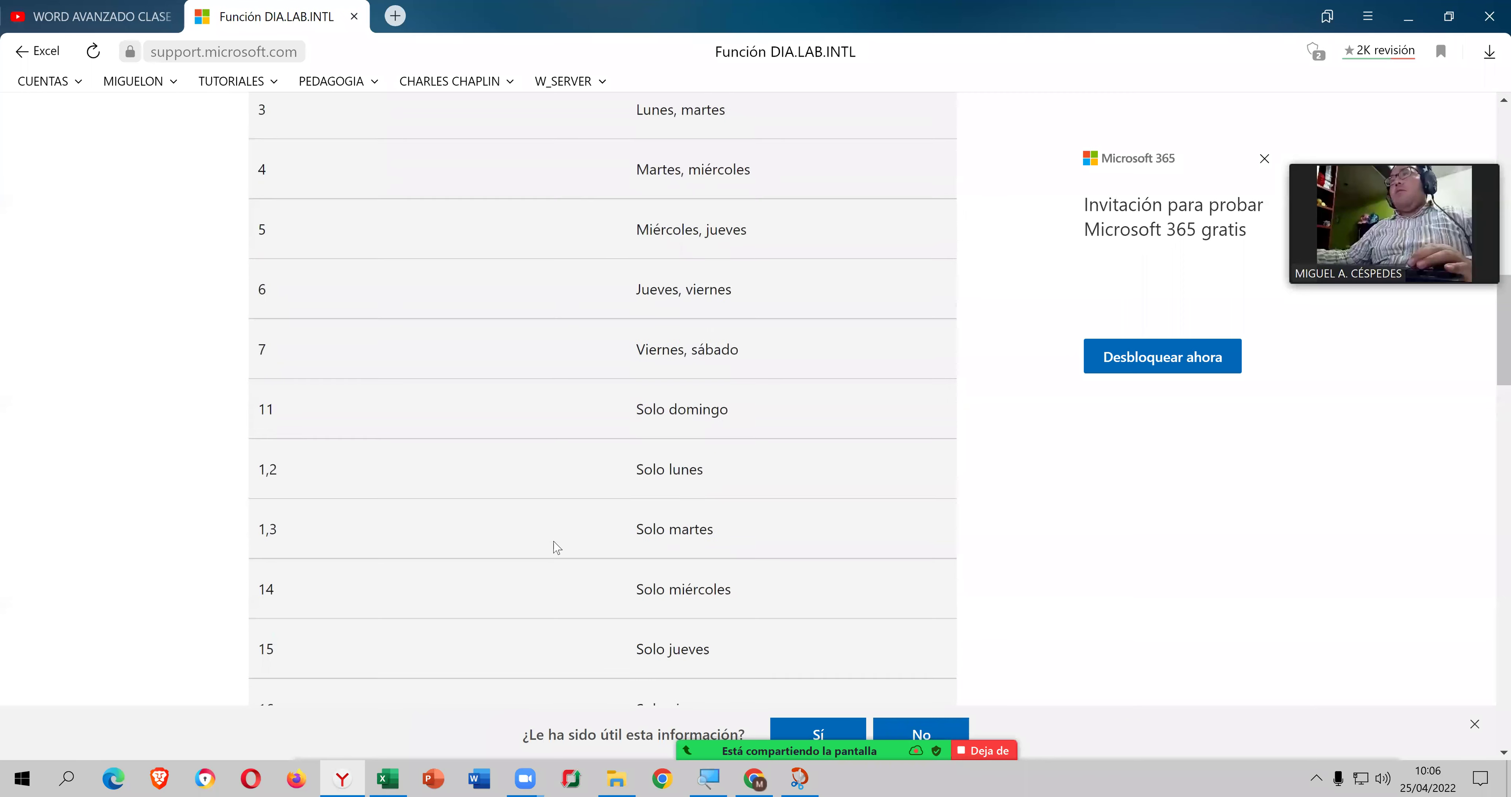
{"action": "scroll", "coordinate": [556, 547], "scroll_direction": "up", "scroll_amount": 1}
{"action": "scroll", "coordinate": [556, 547], "scroll_direction": "up", "scroll_amount": 1}
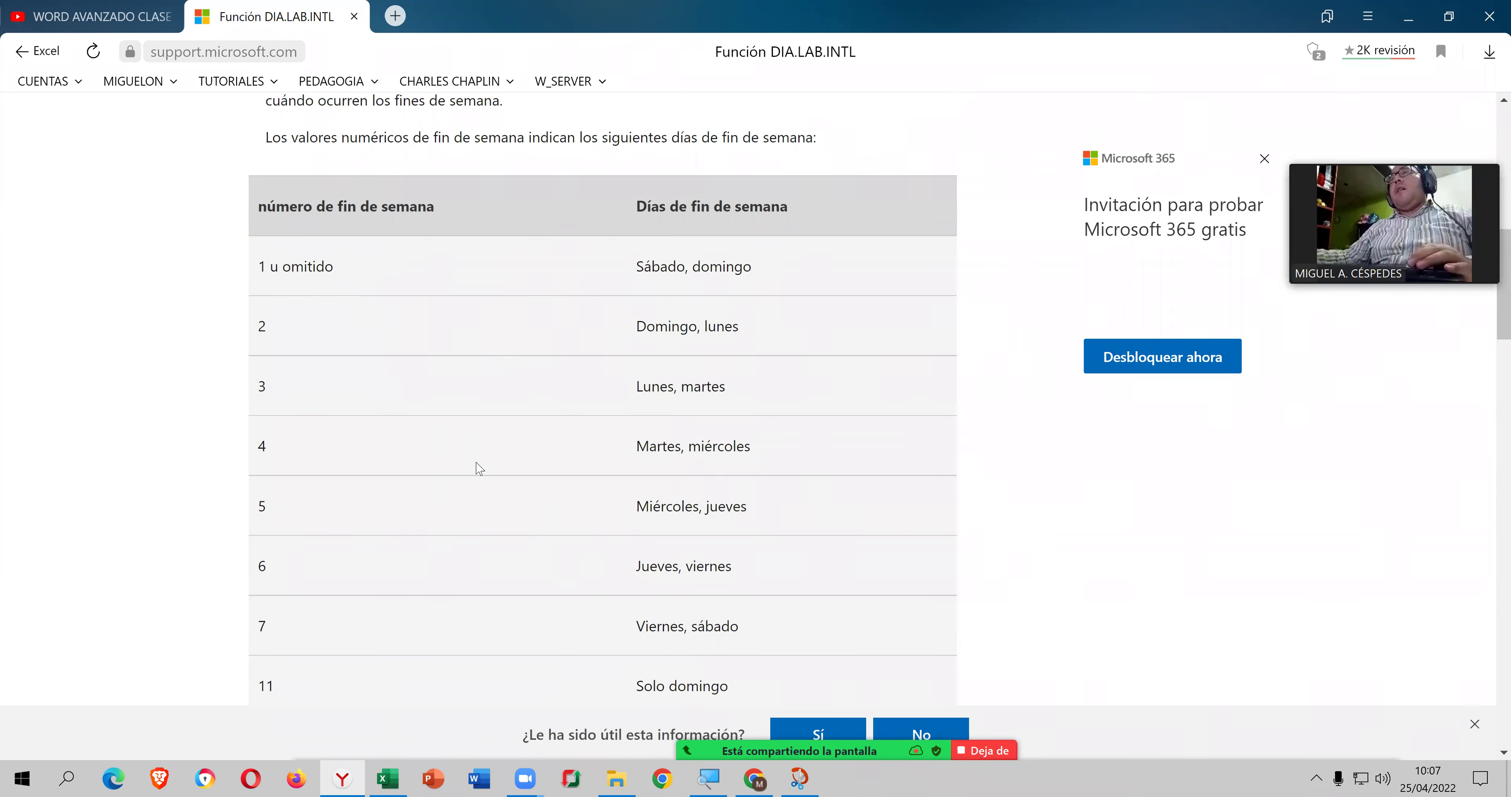
{"action": "scroll", "coordinate": [479, 468], "scroll_direction": "down", "scroll_amount": 1}
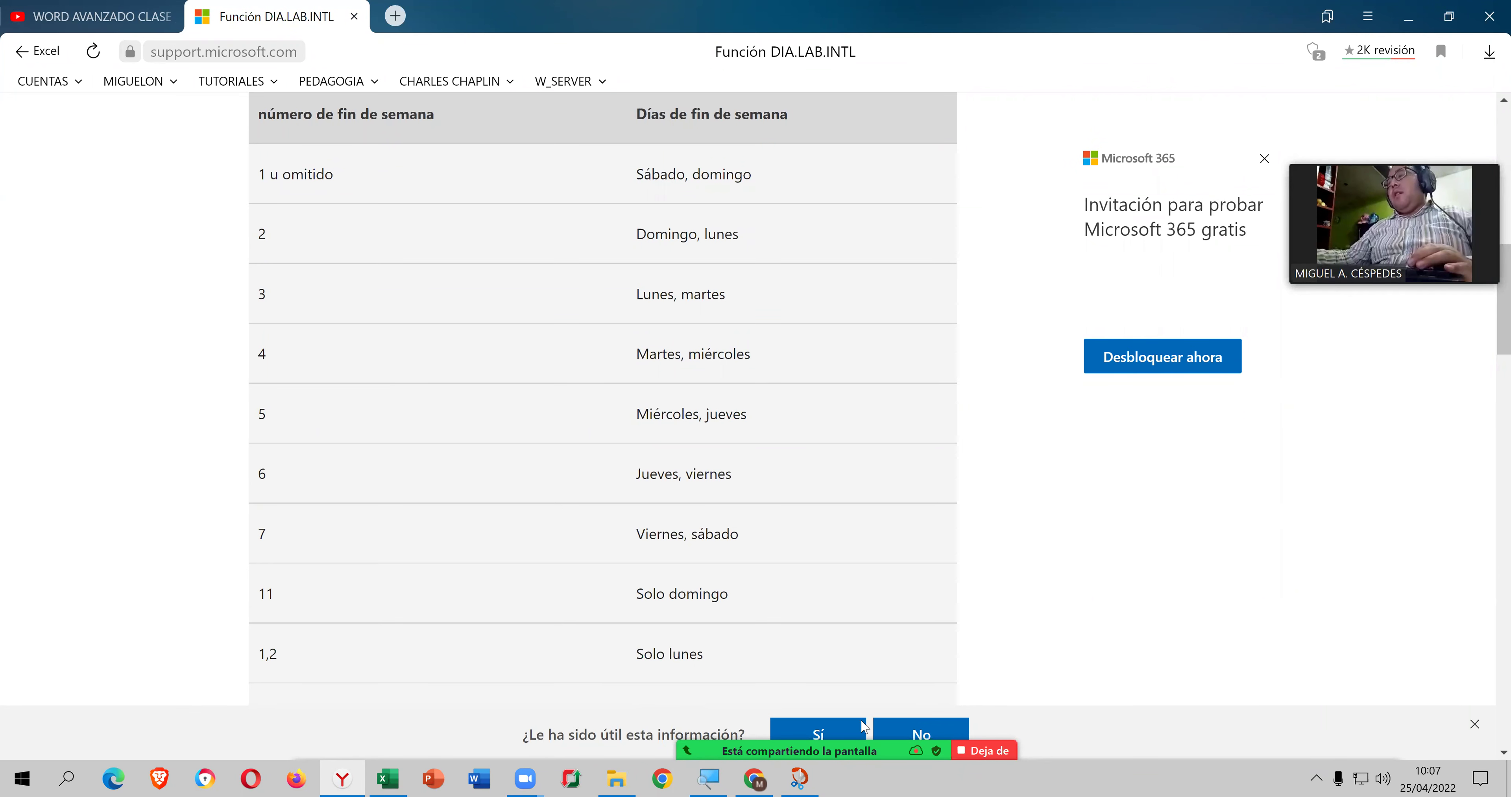
Step: Answer the article's feedback prompt and return to Excel's function arguments
{"action": "left_click", "coordinate": [919, 733]}
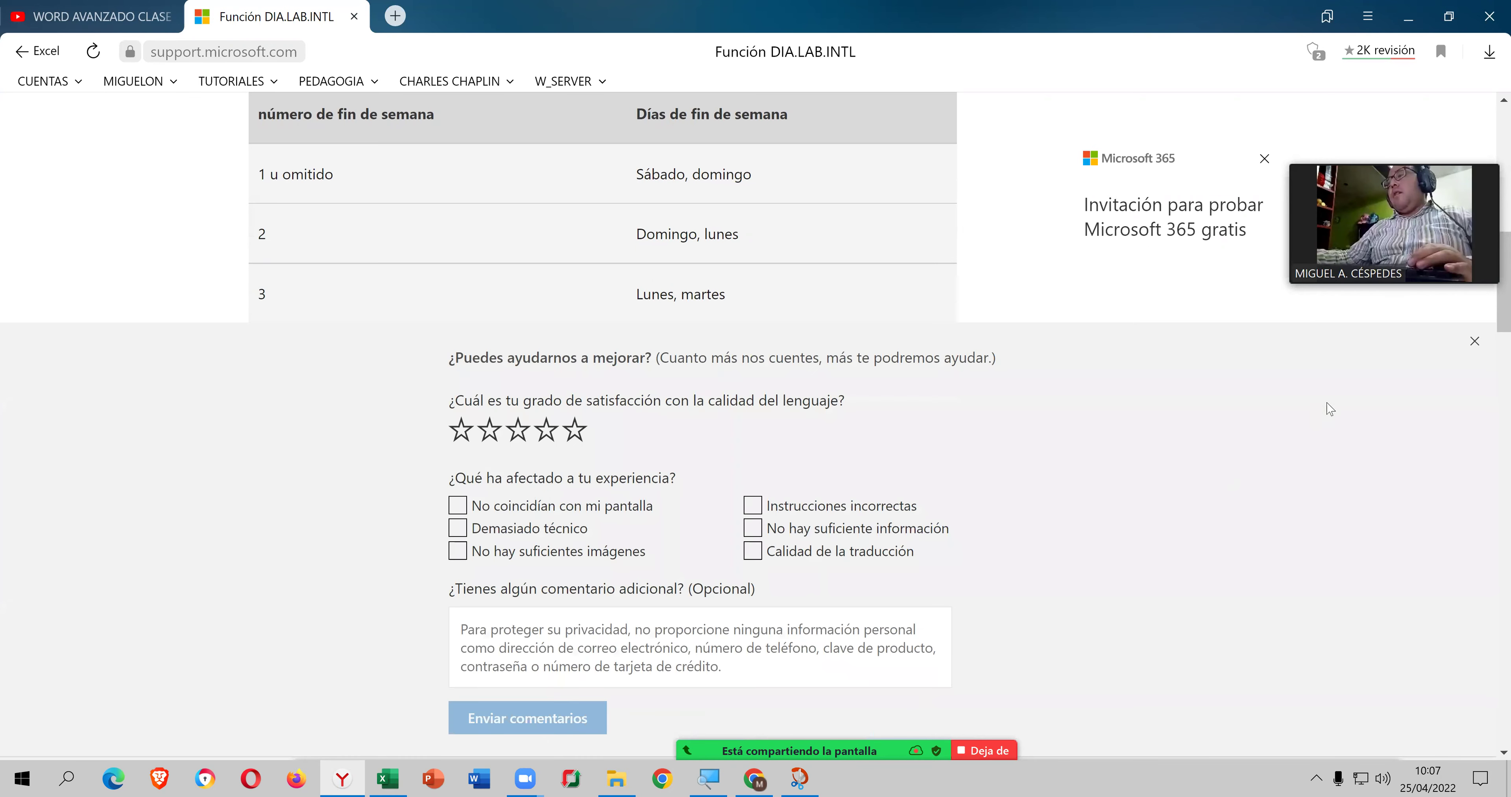
{"action": "left_click", "coordinate": [1474, 341]}
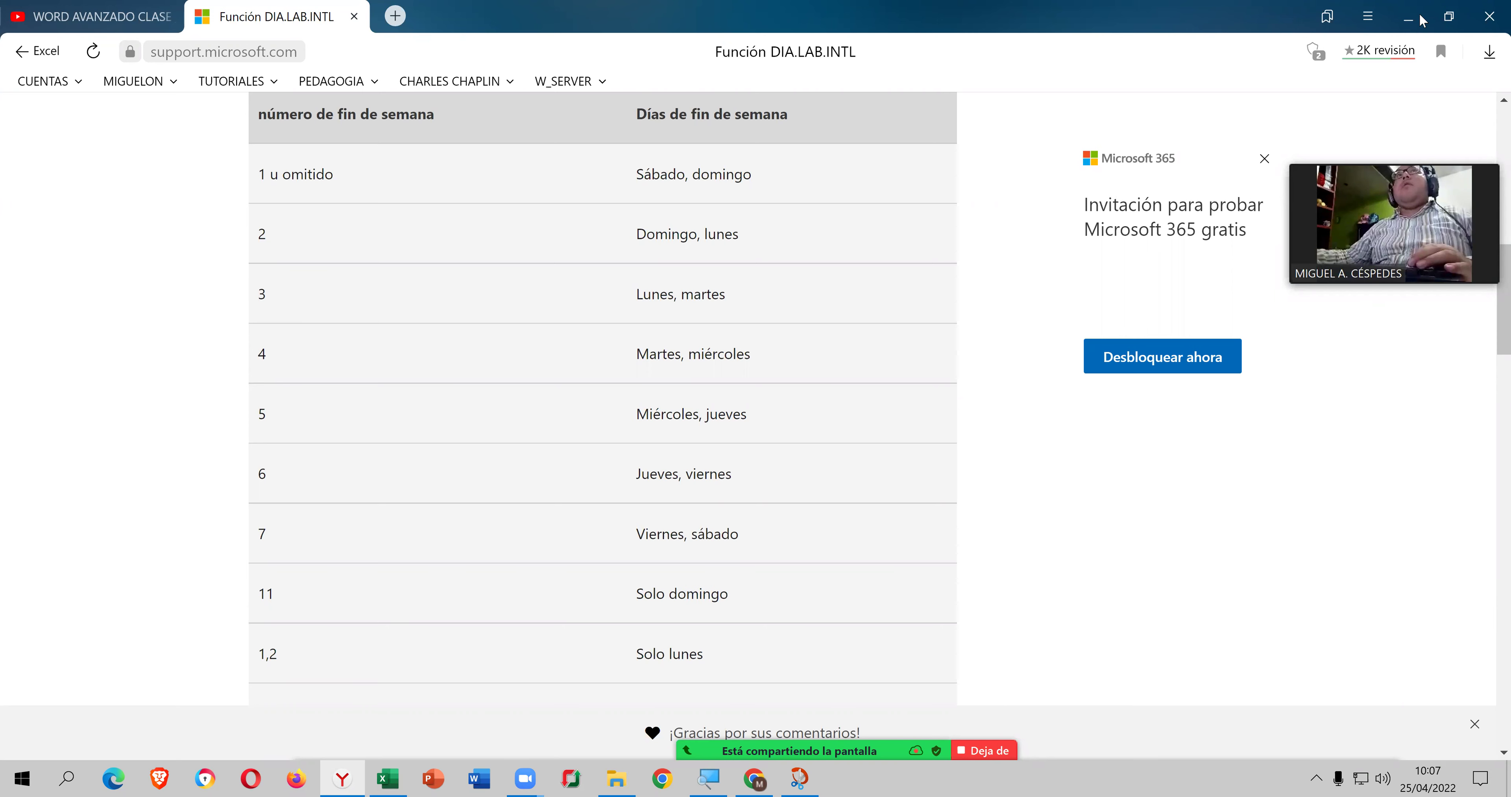
{"action": "key", "text": "alt+Tab"}
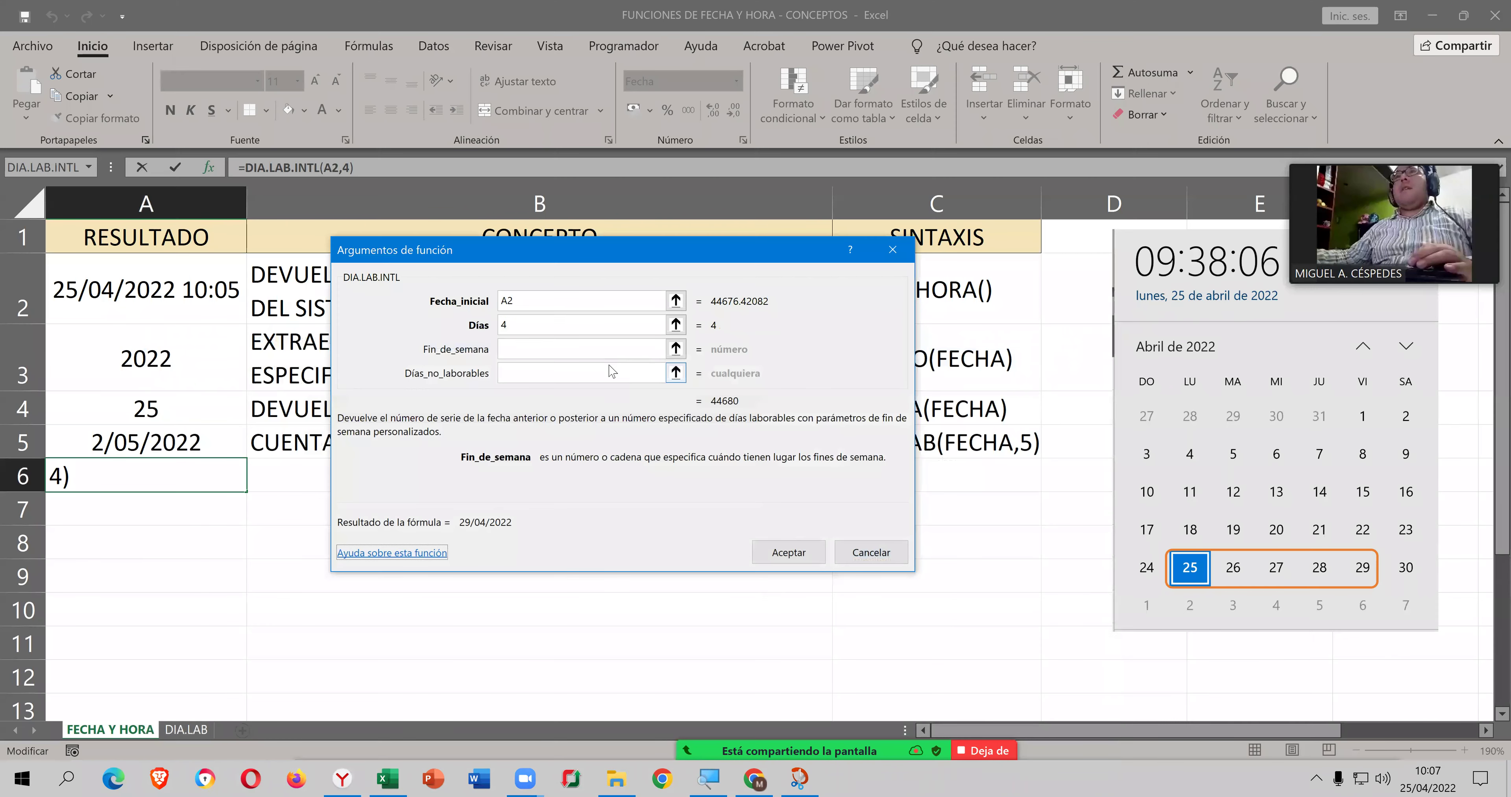
Step: Enter weekend code 11 so A6 holds =DIA.LAB.INTL(A2,4,11)
{"action": "left_click", "coordinate": [594, 354]}
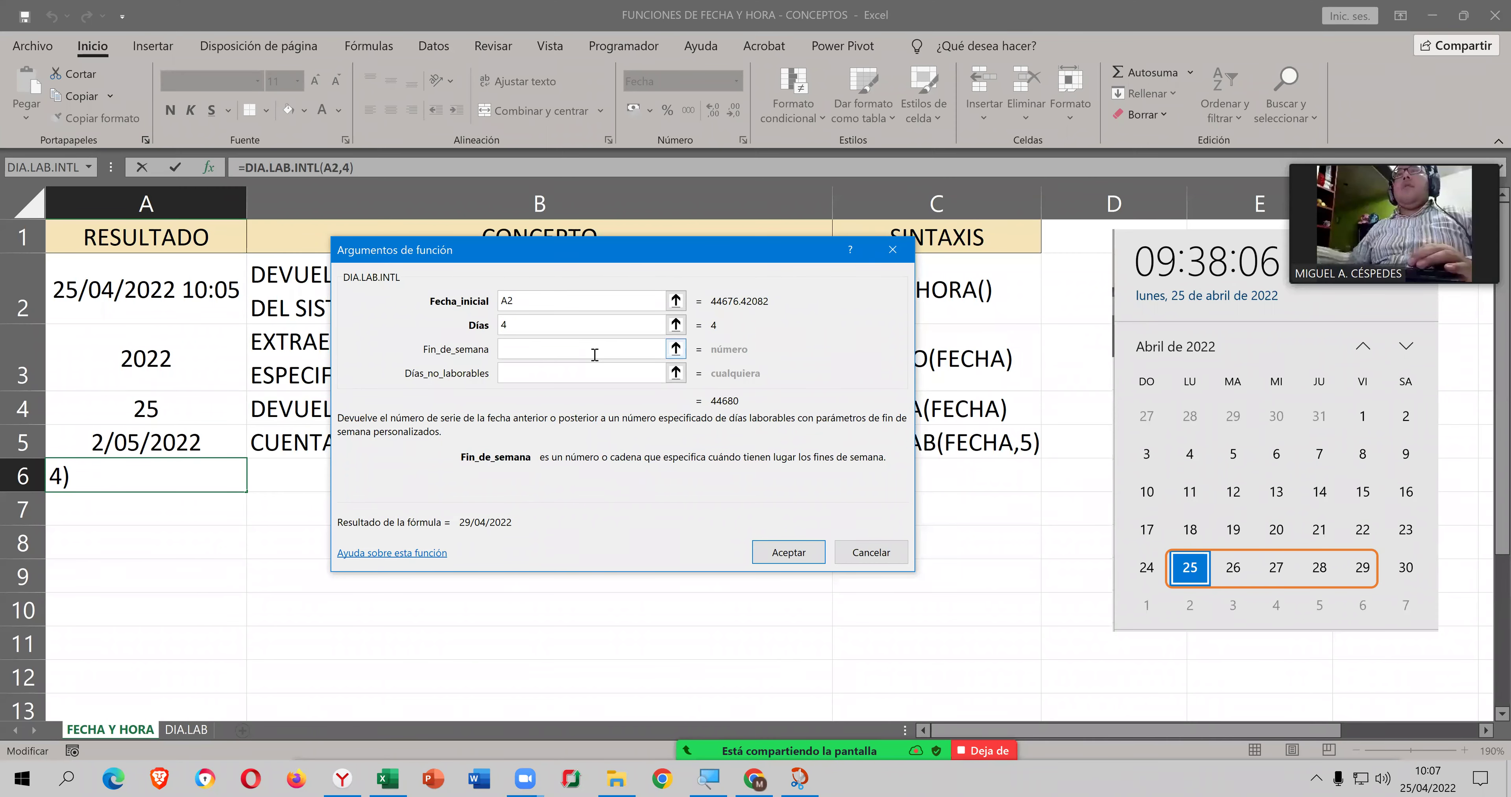
{"action": "type", "text": "11"}
{"action": "left_click", "coordinate": [588, 370]}
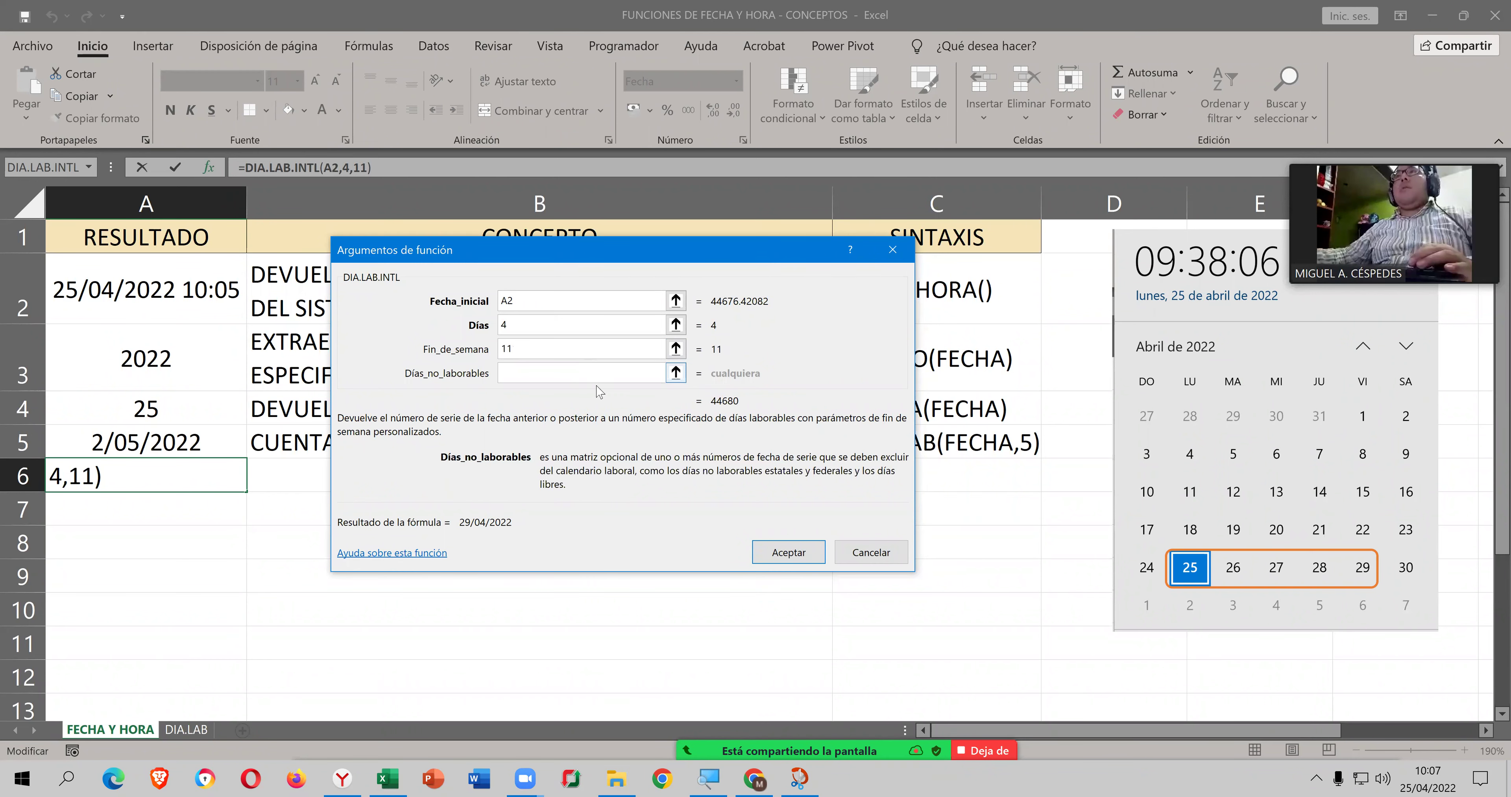
{"action": "left_click", "coordinate": [780, 551]}
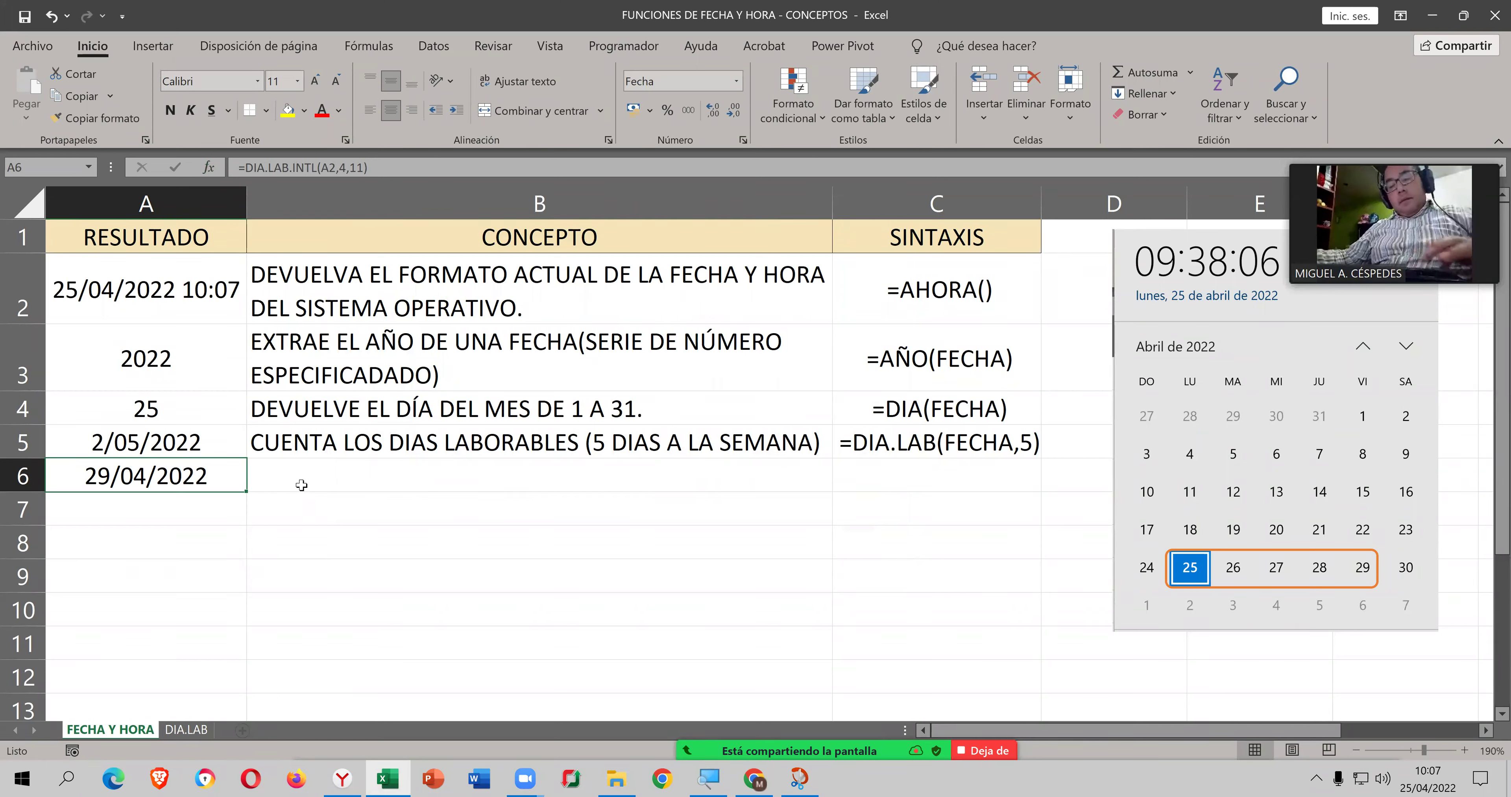
{"action": "left_click", "coordinate": [388, 481]}
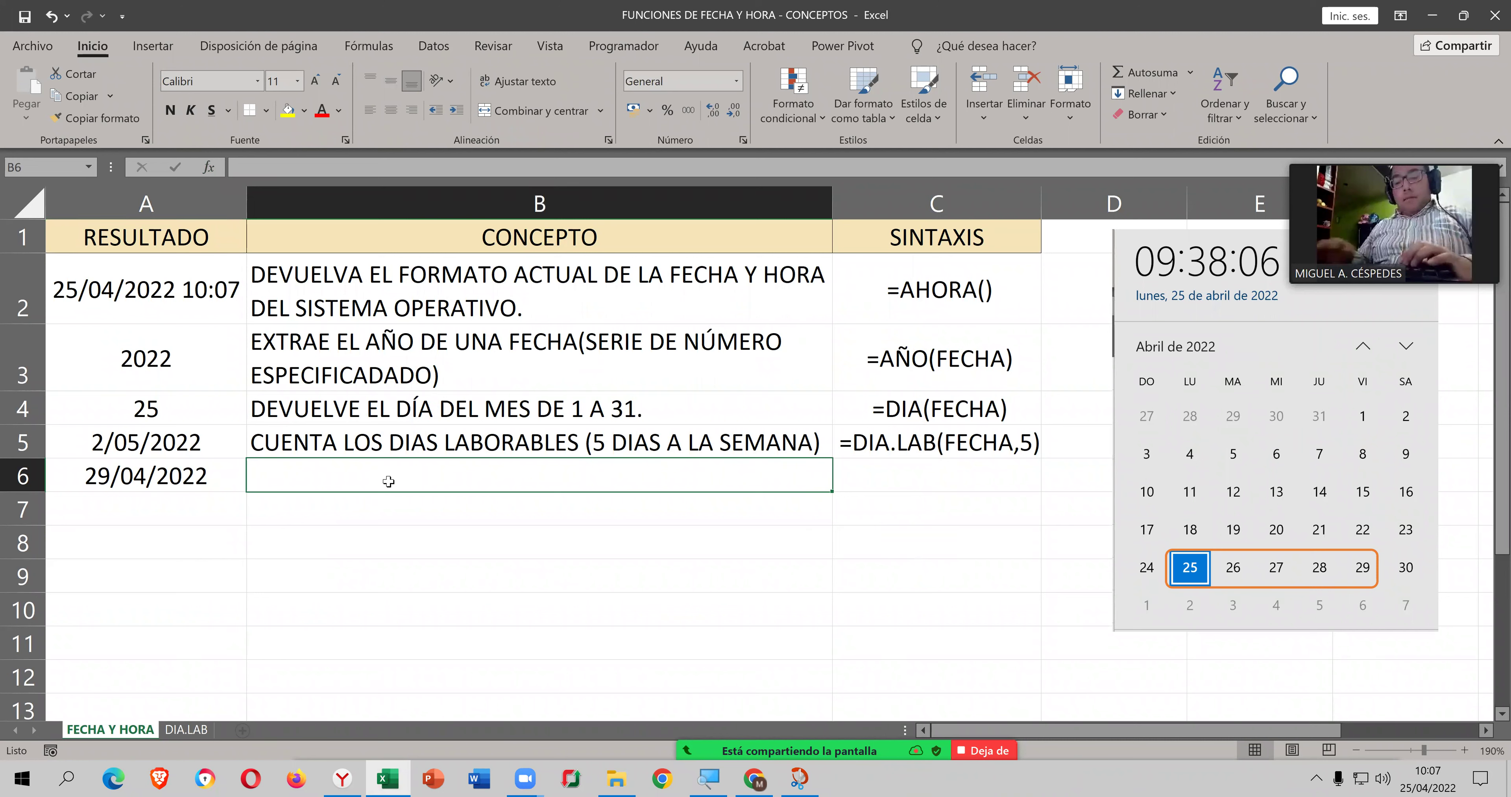
Step: Copy the B5 description down into B6
{"action": "left_click", "coordinate": [698, 455]}
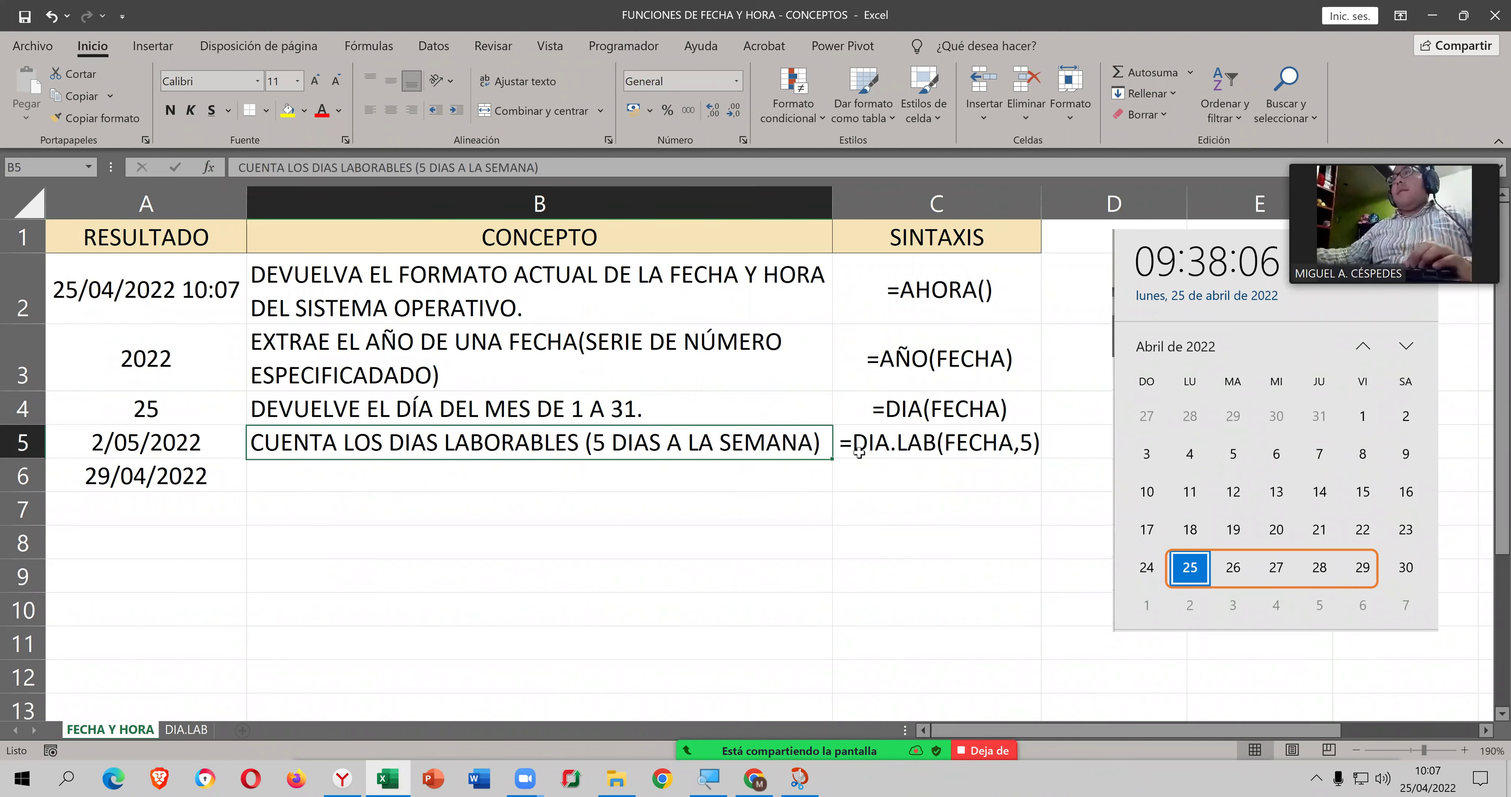
{"action": "left_click_drag", "start_coordinate": [834, 467], "coordinate": [821, 487]}
{"action": "left_click", "coordinate": [820, 479]}
Step: Add a second line to B6 about taking FERIADOS and FINES DE SEMANA into account
{"action": "double_click", "coordinate": [820, 479]}
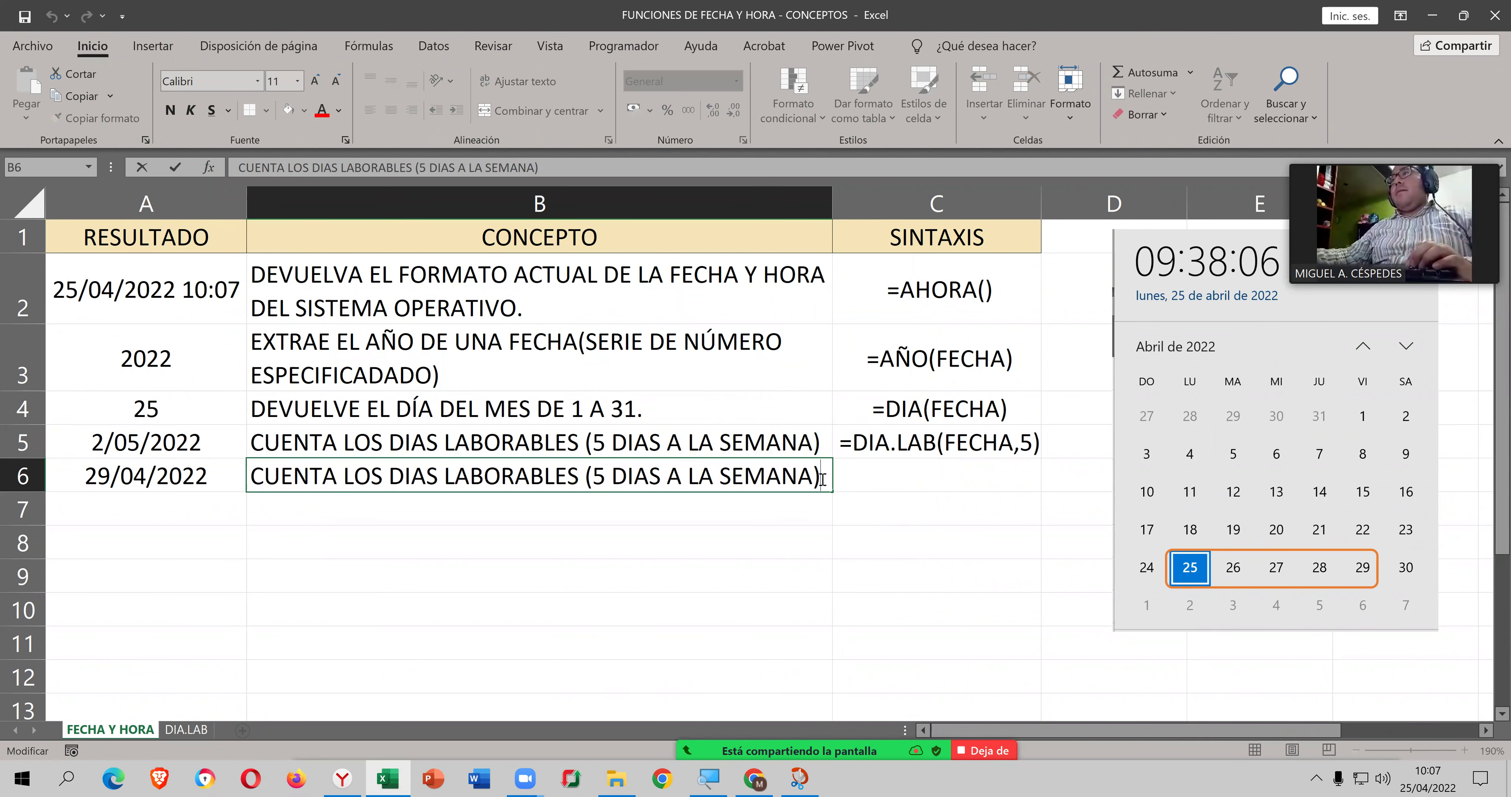
{"action": "key", "text": "alt+Return"}
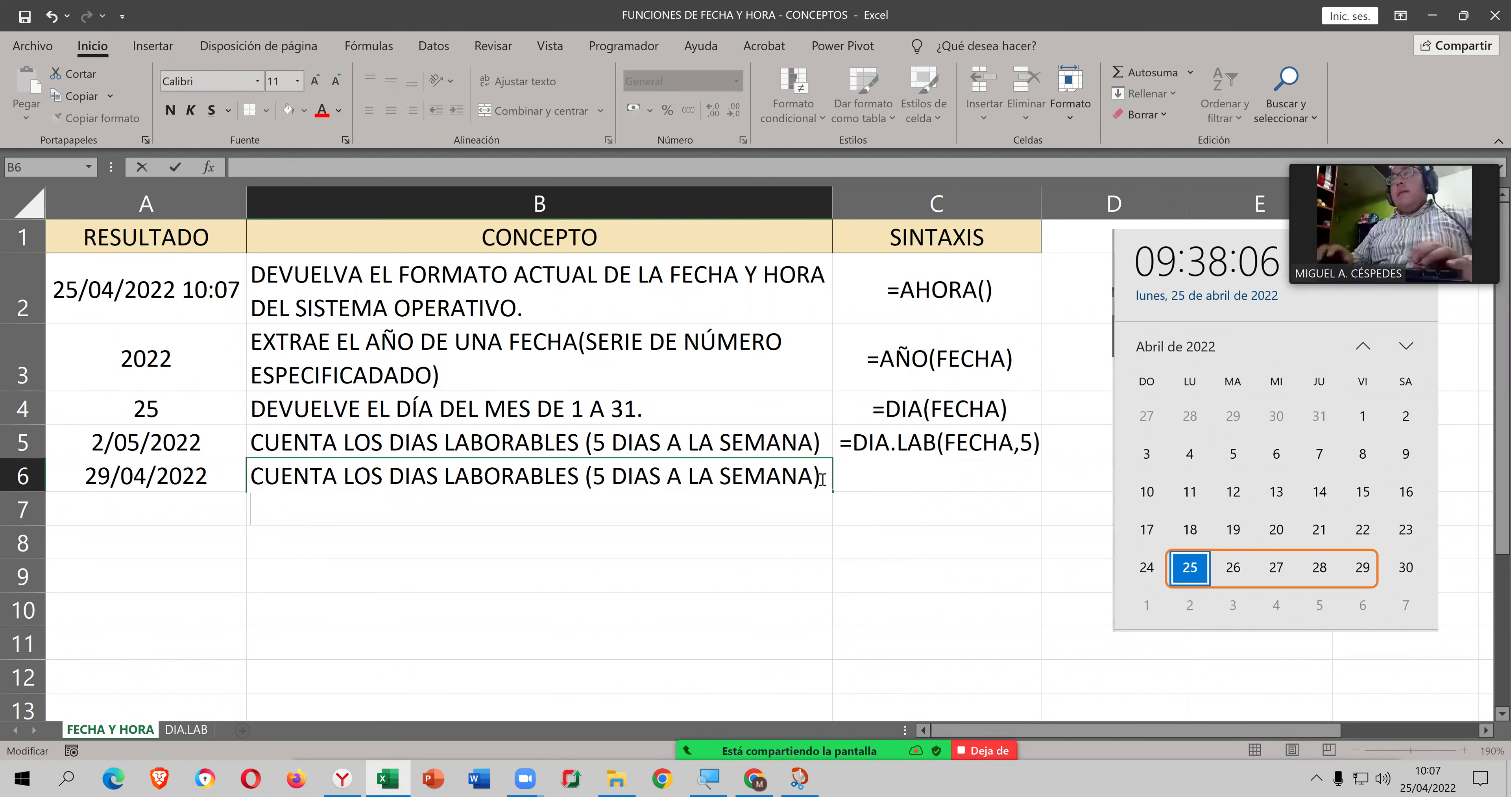
{"action": "type", "text": "I"}
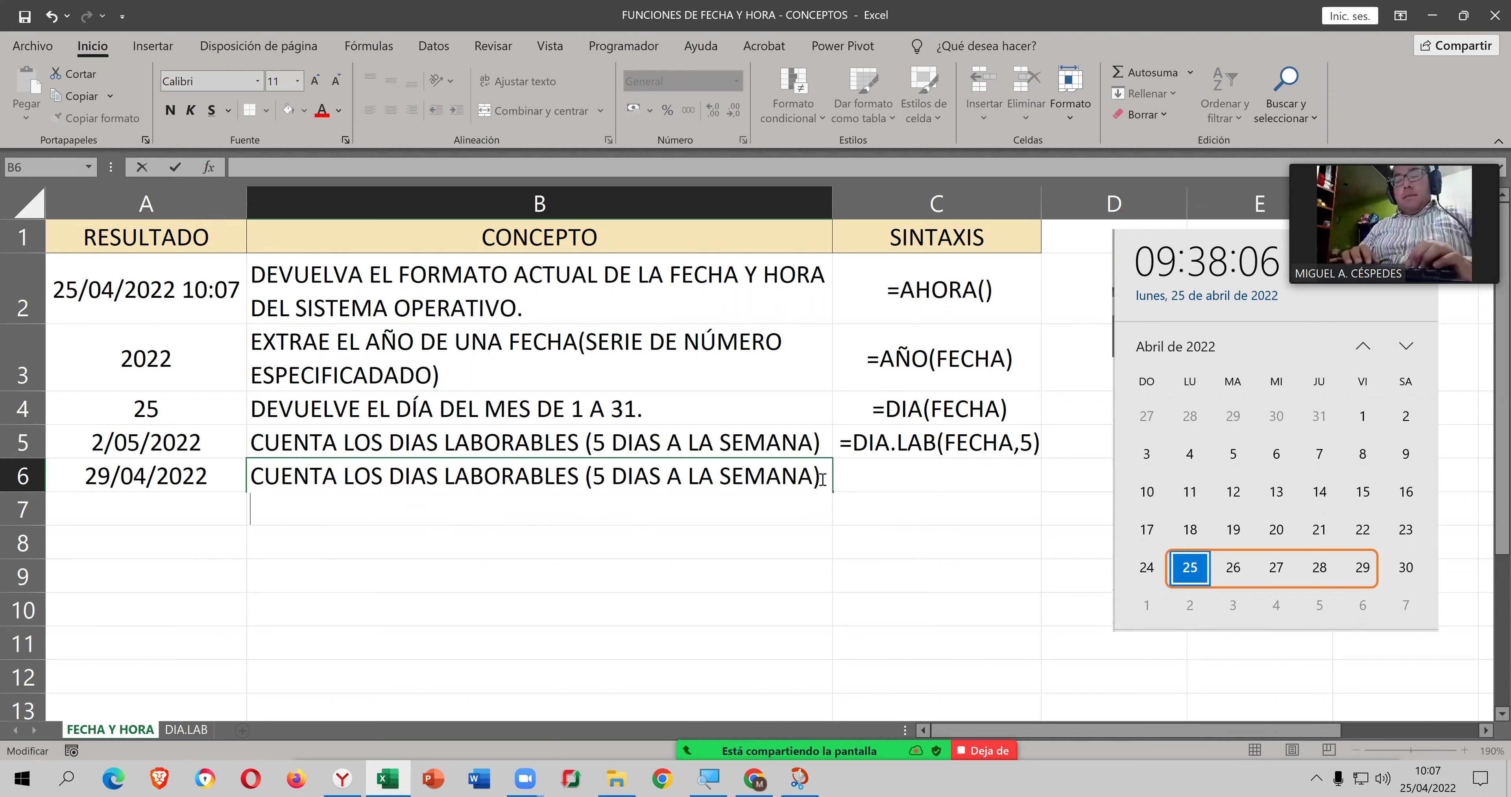
{"action": "type", "text": "TOMA"}
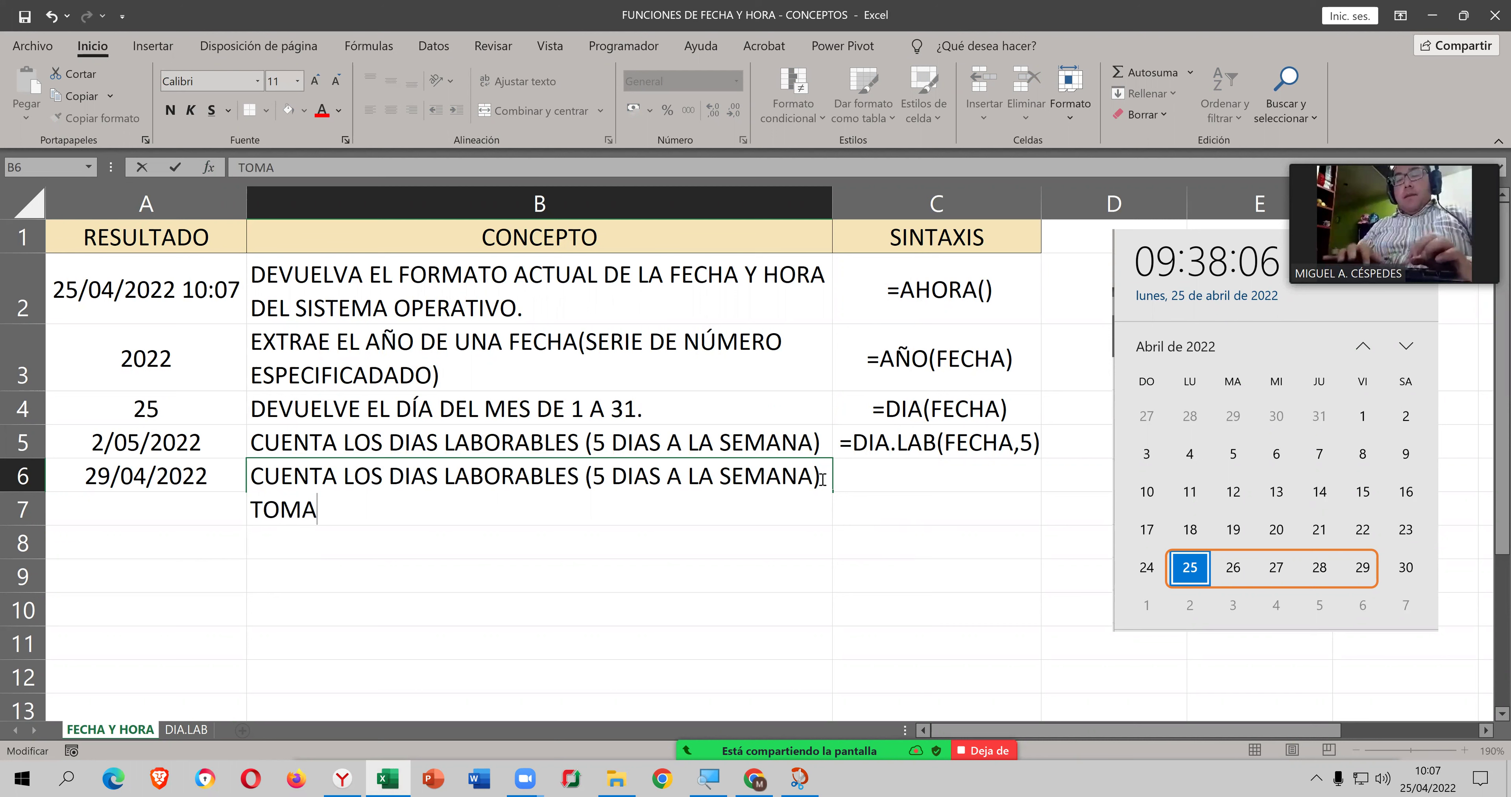
{"action": "type", "text": "D"}
{"action": "key", "text": "BackSpace"}
{"action": "type", "text": "ND"}
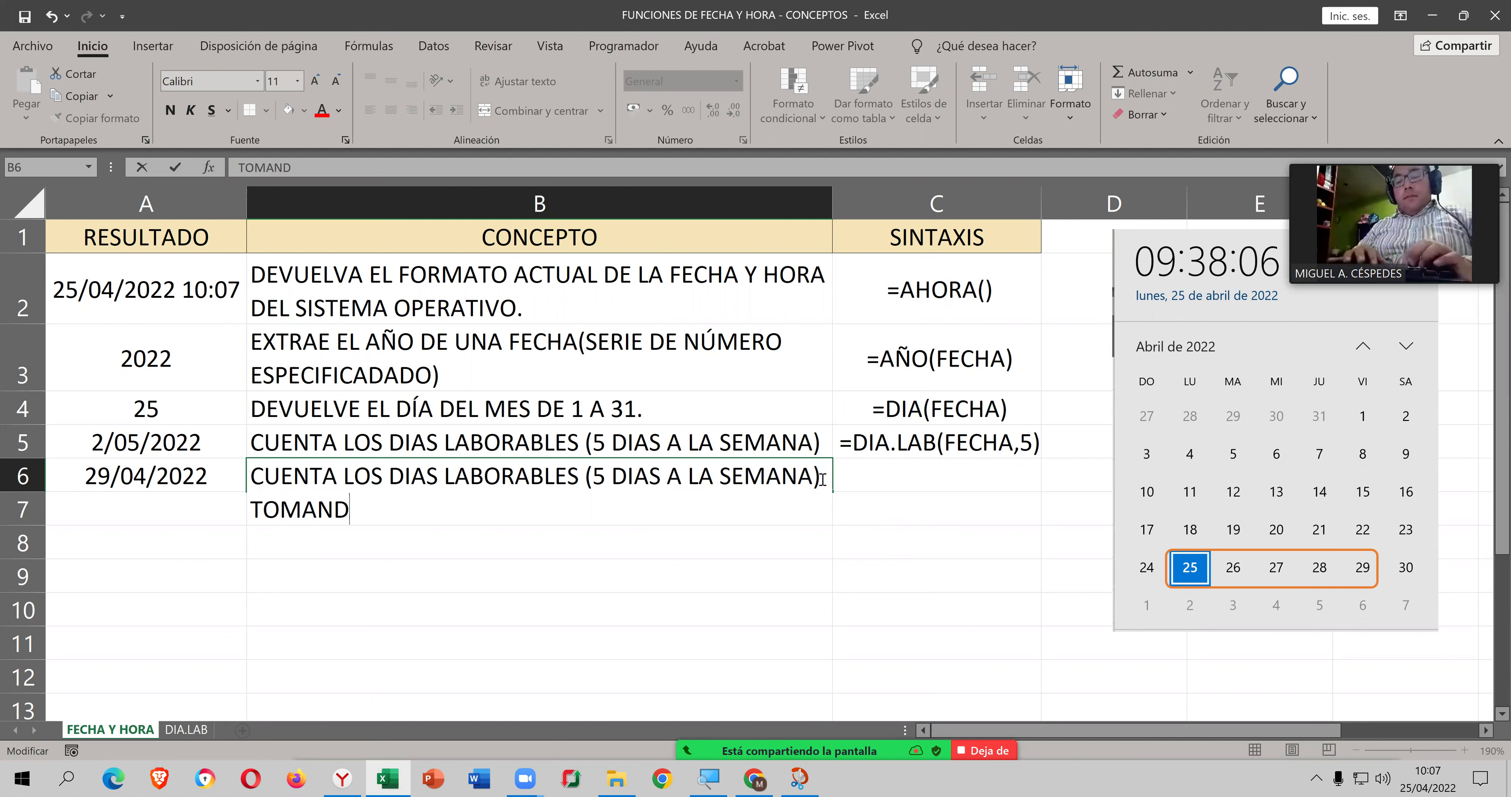
{"action": "type", "text": "O EN C"}
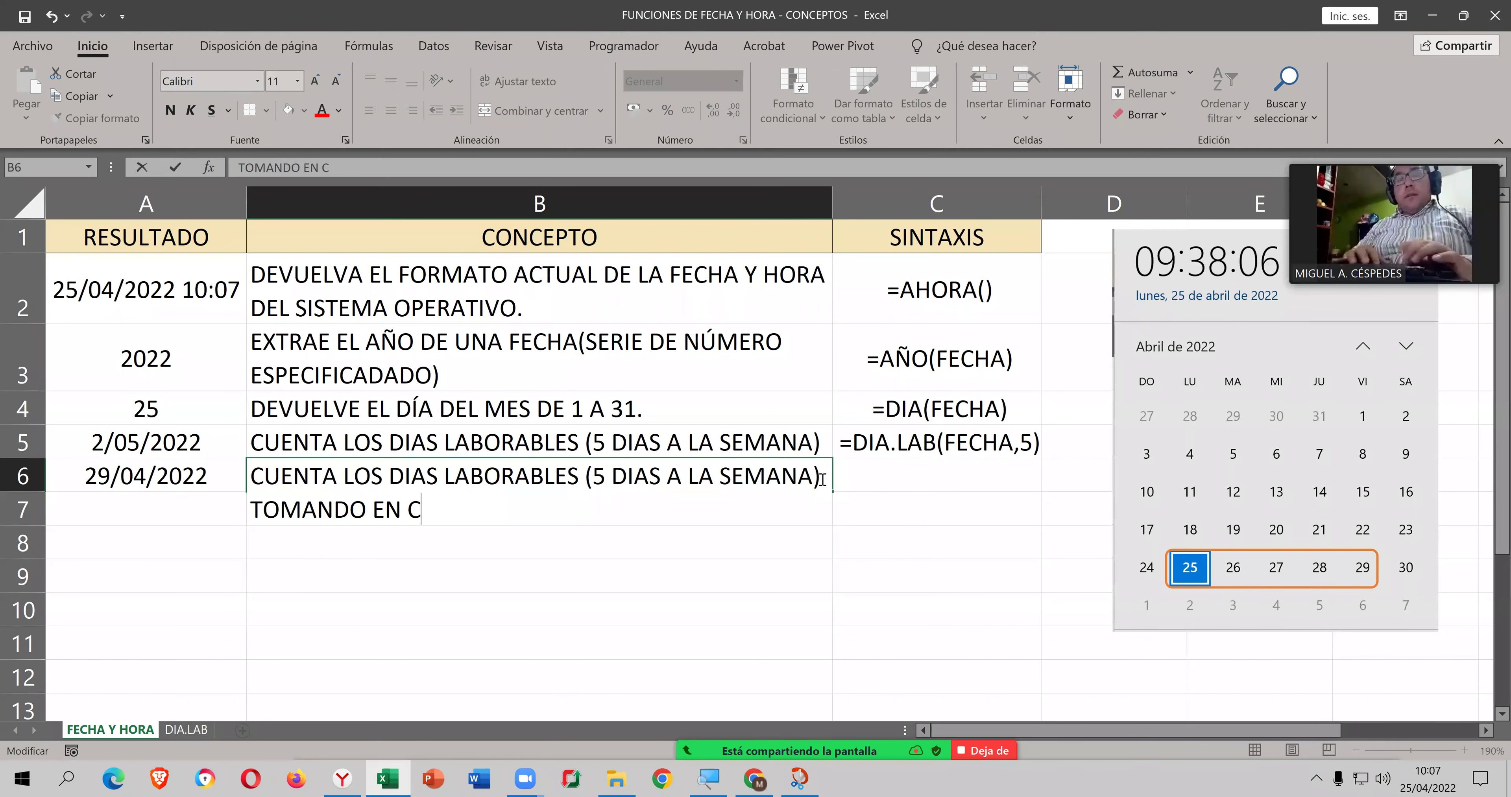
{"action": "type", "text": "UENTA L OS F"}
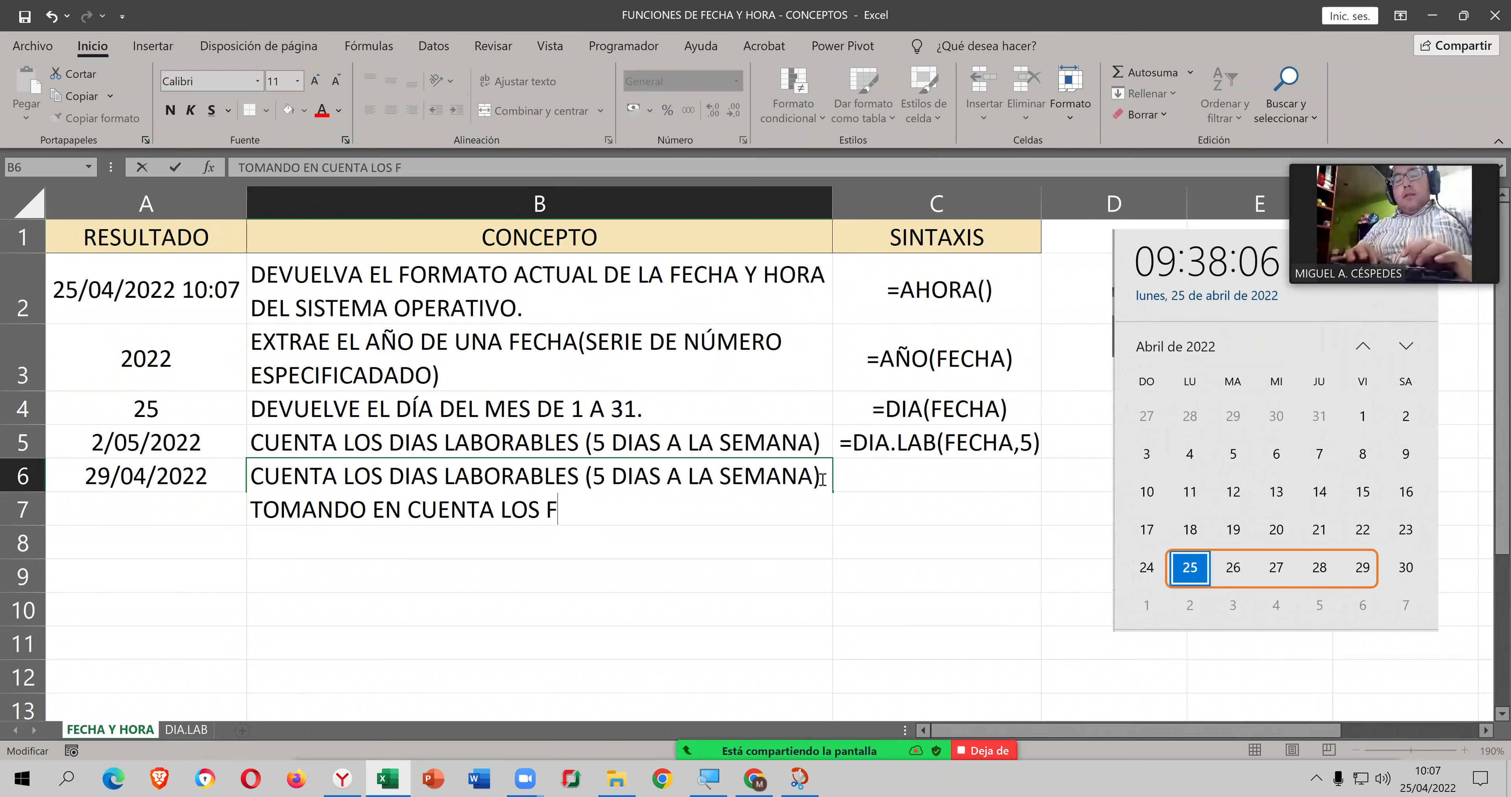
{"action": "type", "text": "ERIADOS Y"}
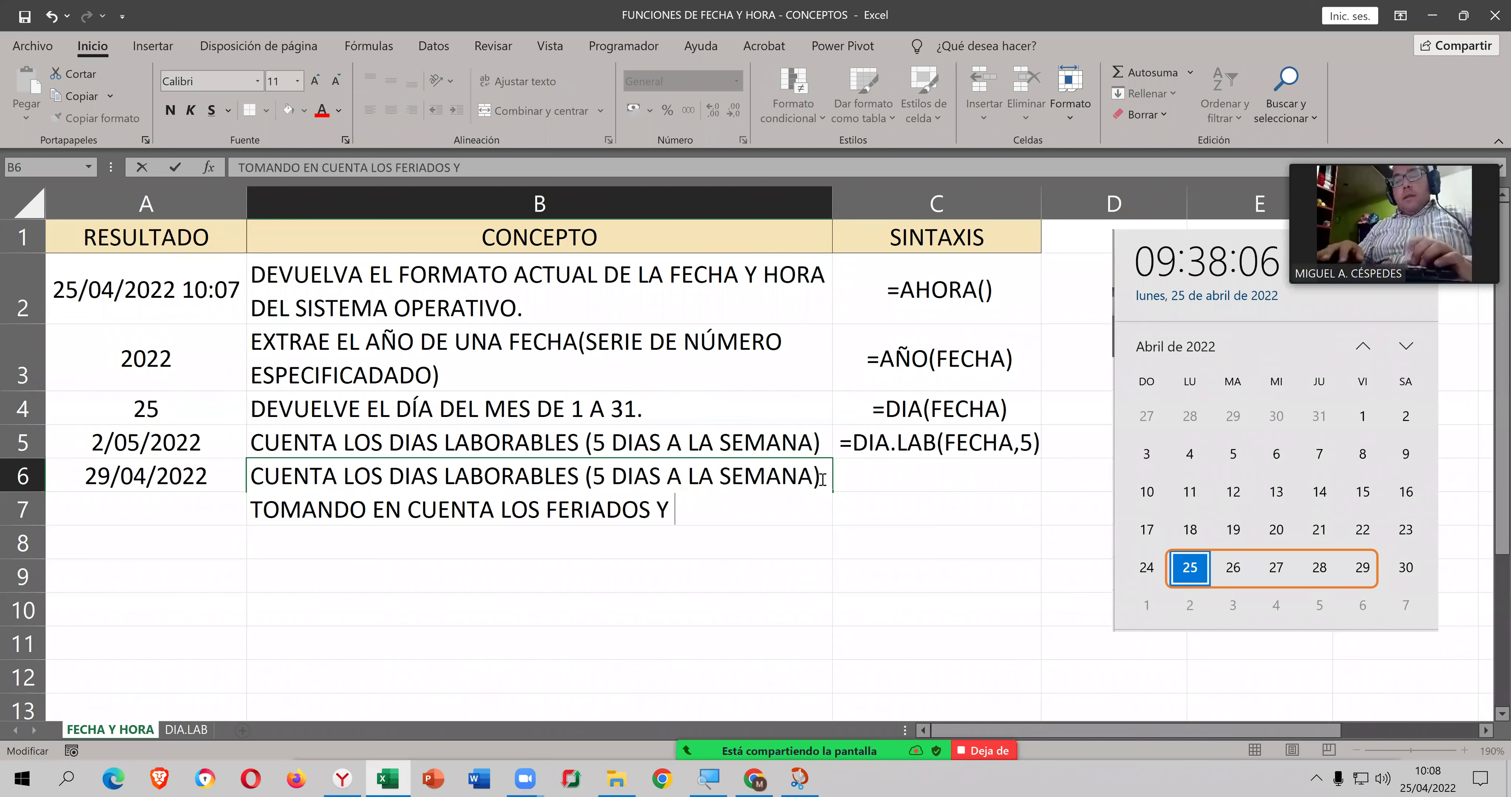
{"action": "type", "text": "FINES DE"}
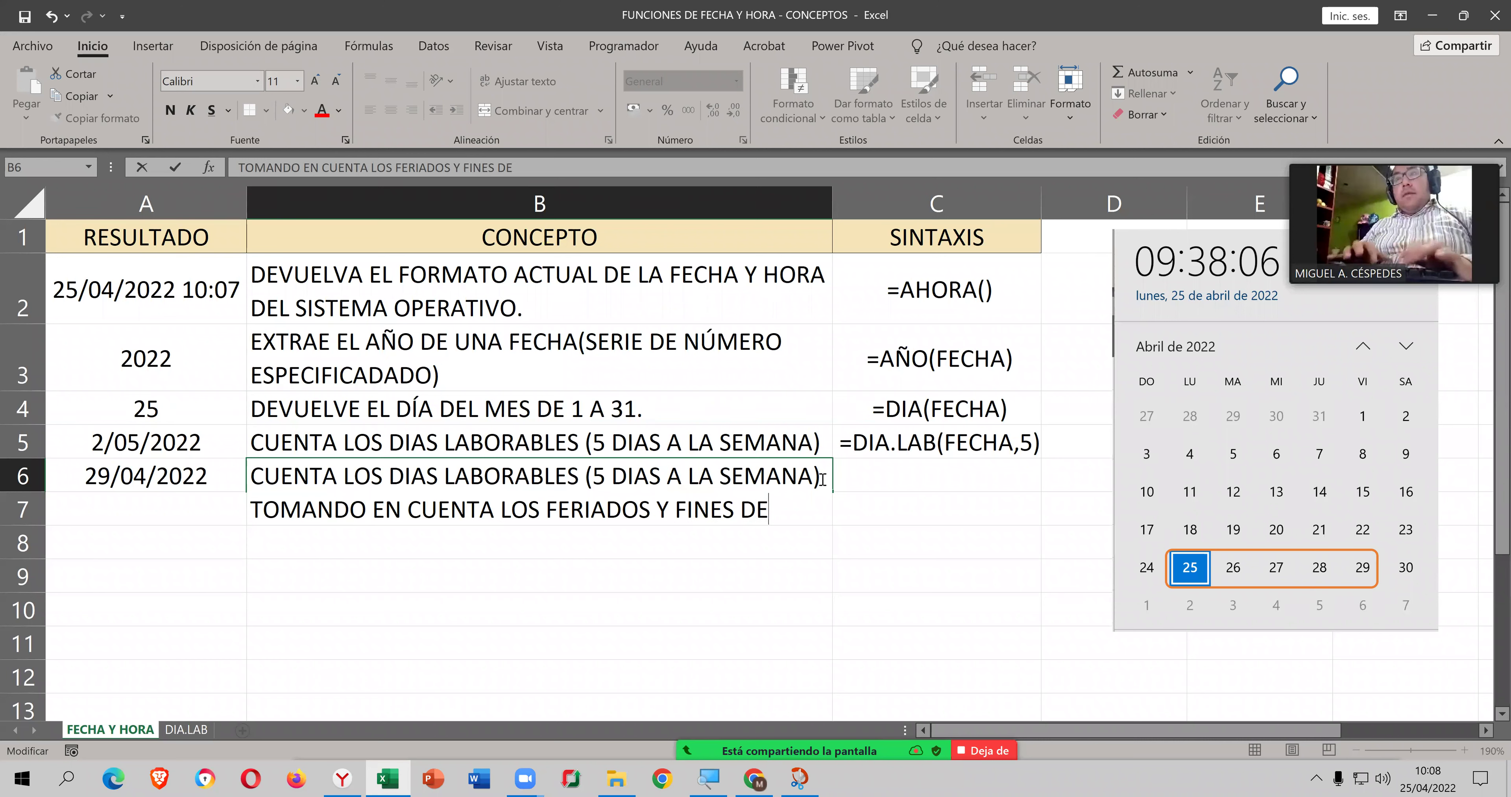
{"action": "type", "text": " SEMANA"}
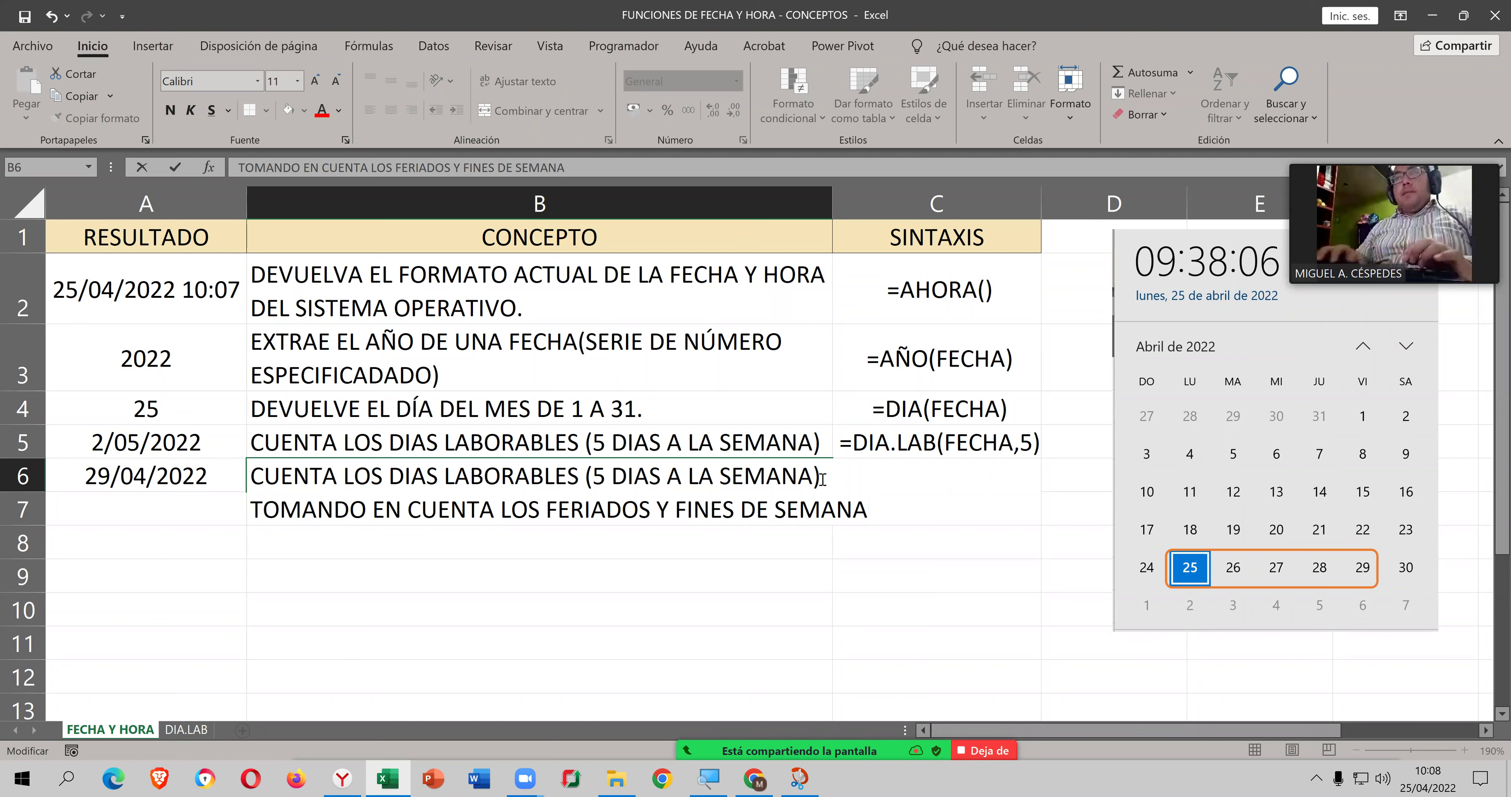
{"action": "type", "text": "."}
{"action": "key", "text": "Return"}
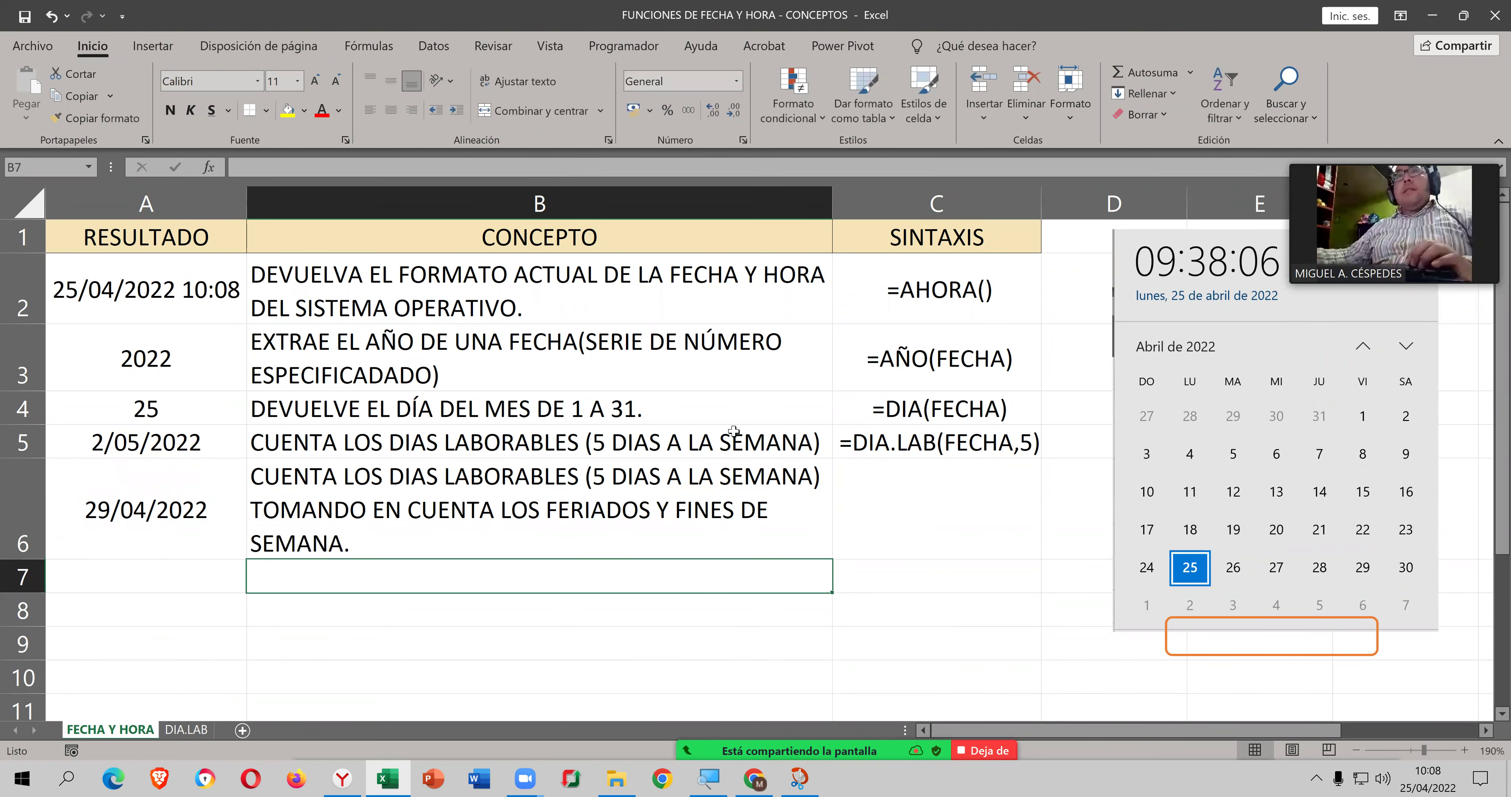
{"action": "key", "text": "Up"}
Step: Append 'Y LAS VACACIONES' to the B5 description and turn on Wrap Text for B5
{"action": "double_click", "coordinate": [733, 430]}
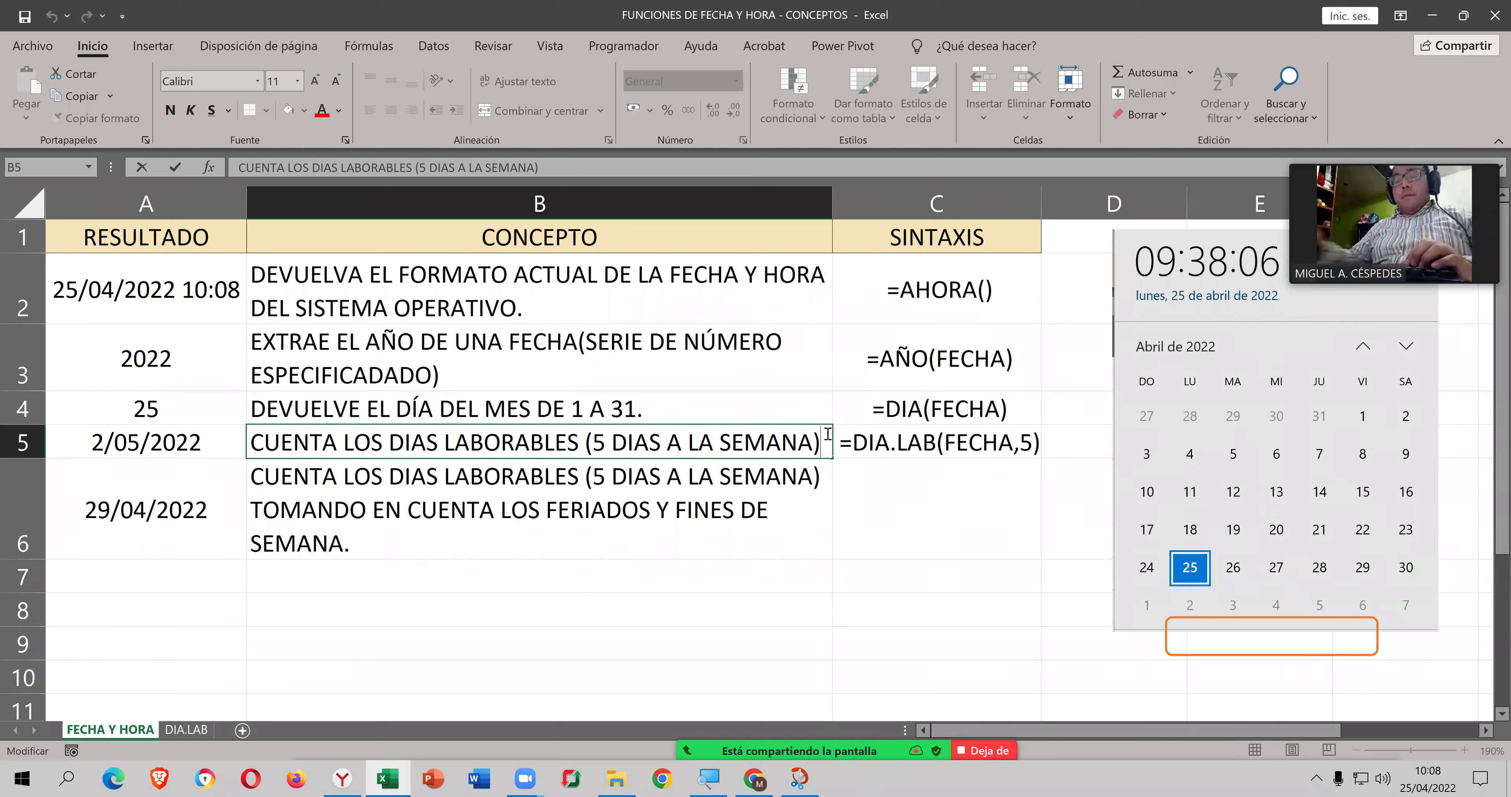
{"action": "type", "text": "Y"}
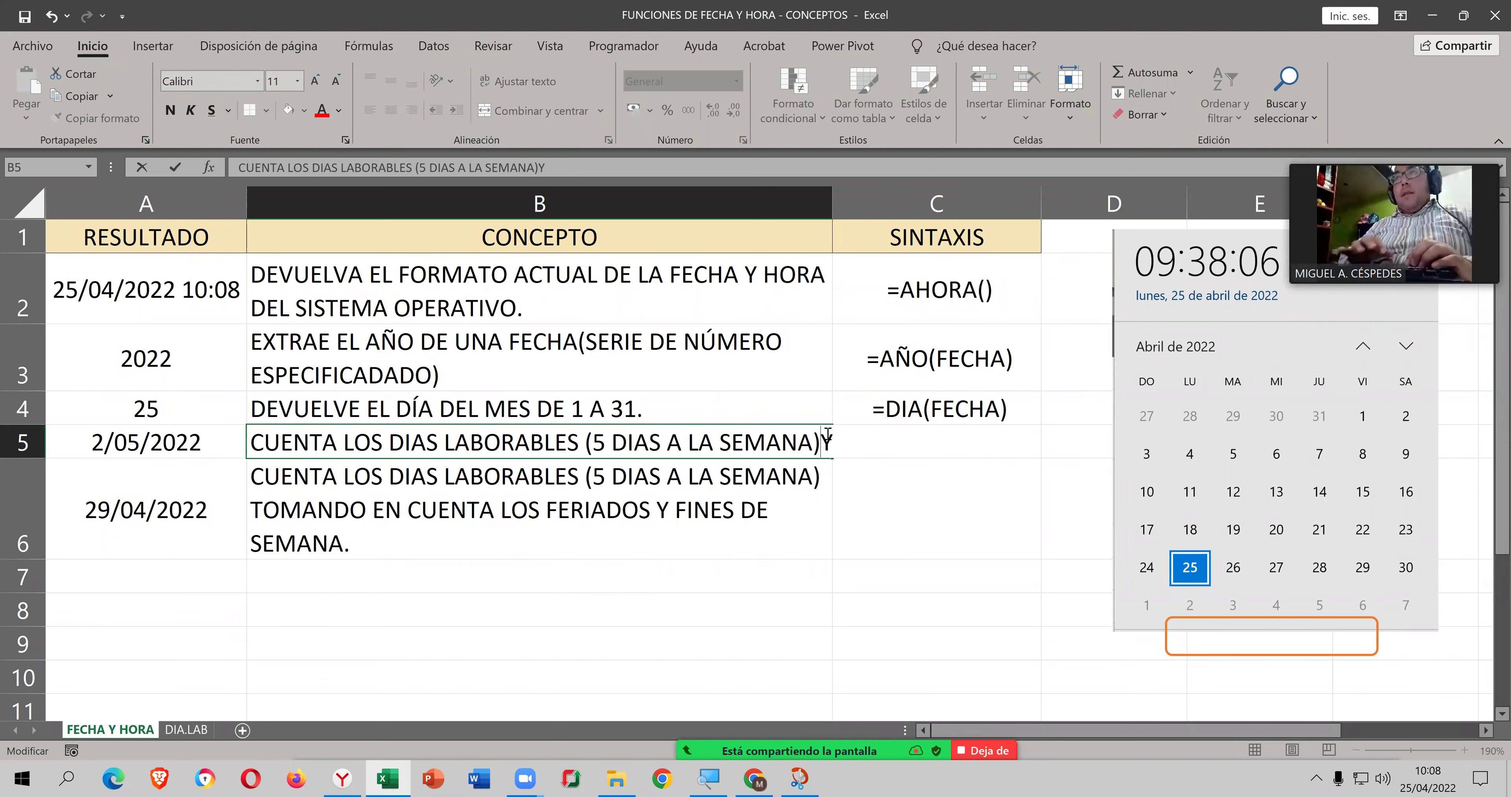
{"action": "type", "text": "Y"}
{"action": "type", "text": "L"}
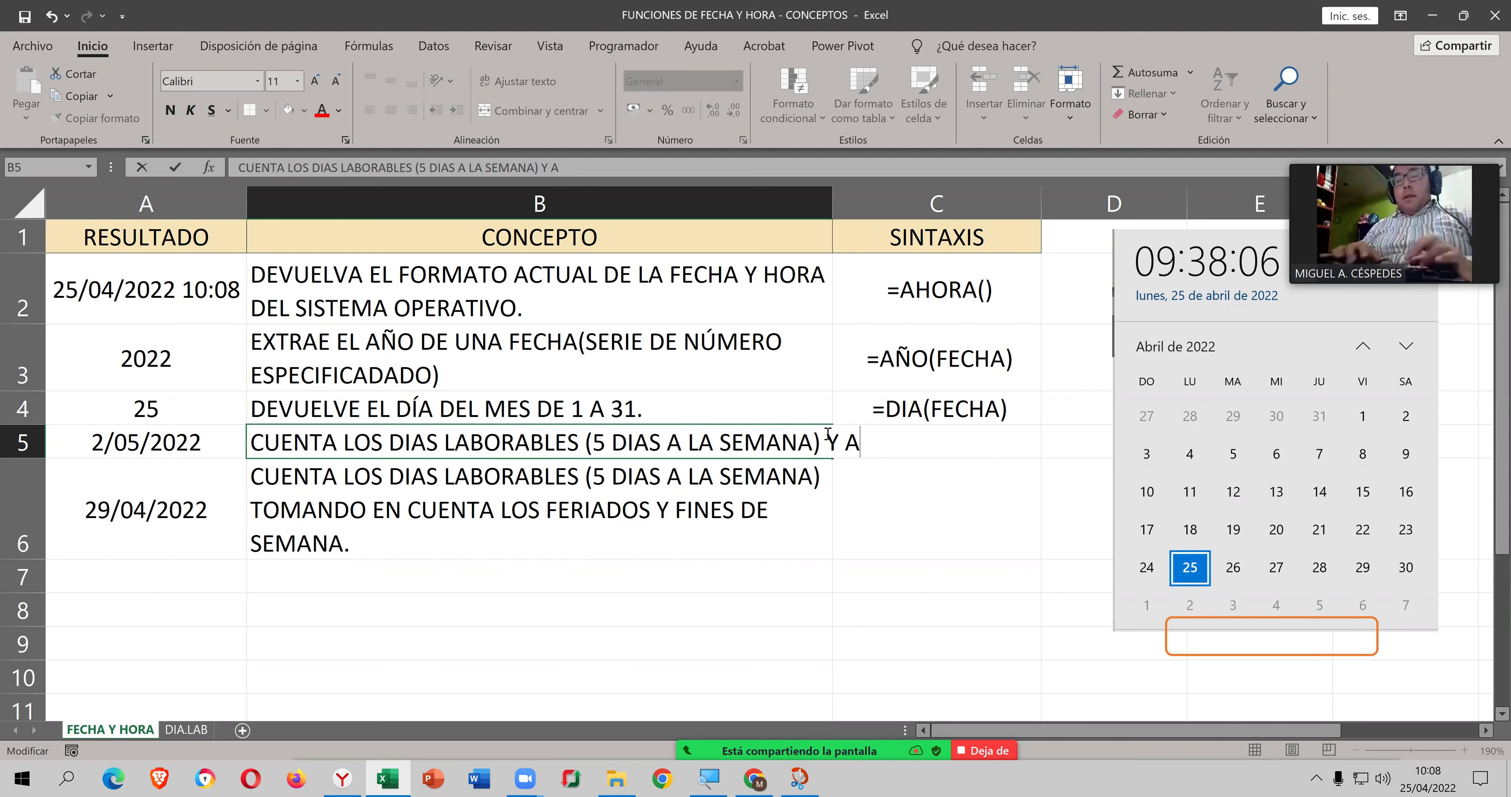
{"action": "type", "text": "AS C"}
{"action": "key", "text": "BackSpace"}
{"action": "type", "text": "VACAI"}
{"action": "key", "text": "BackSpace"}
{"action": "type", "text": "CIONES"}
{"action": "key", "text": "Return"}
{"action": "left_click", "coordinate": [826, 433]}
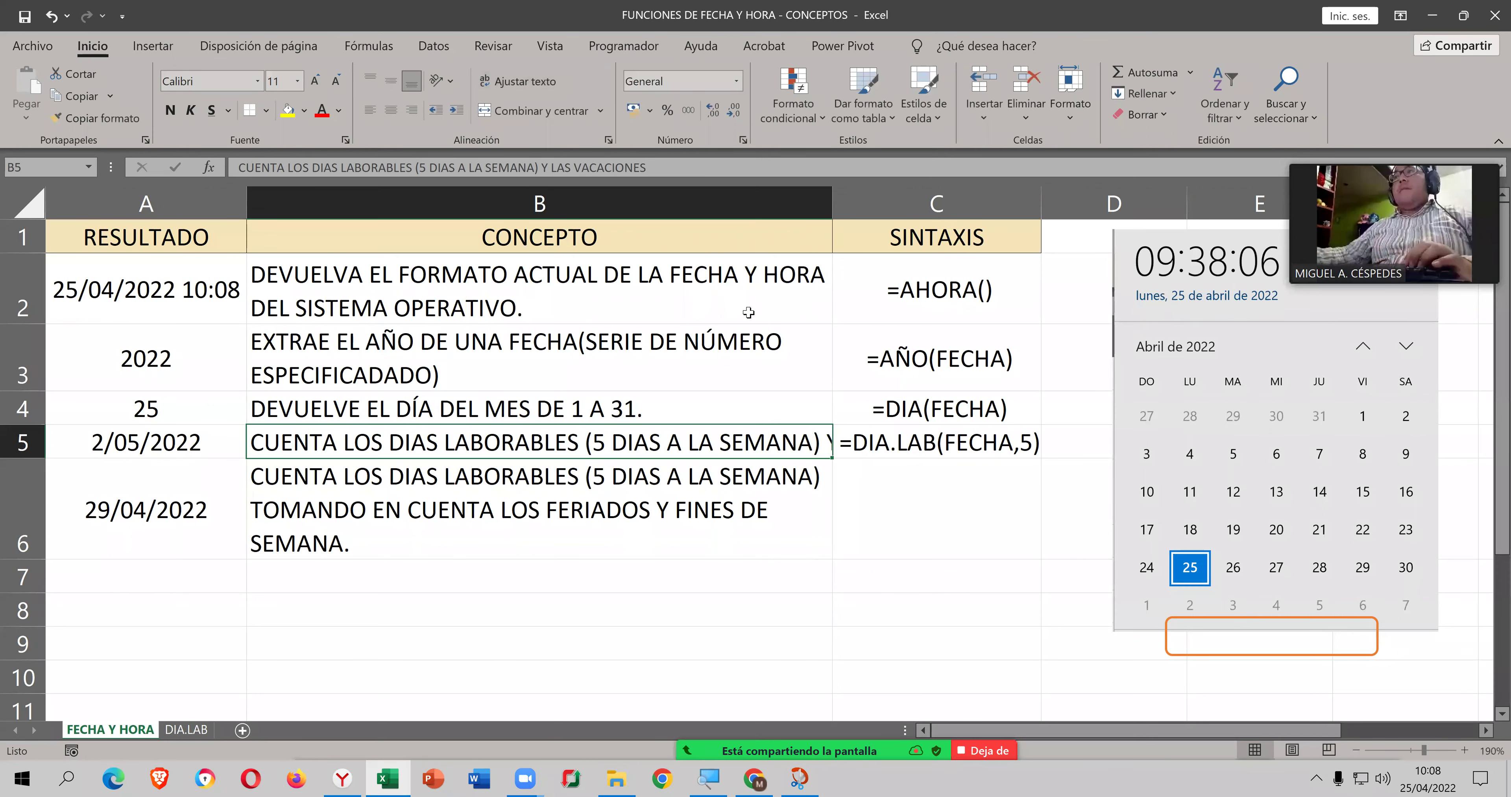
{"action": "left_click", "coordinate": [527, 82]}
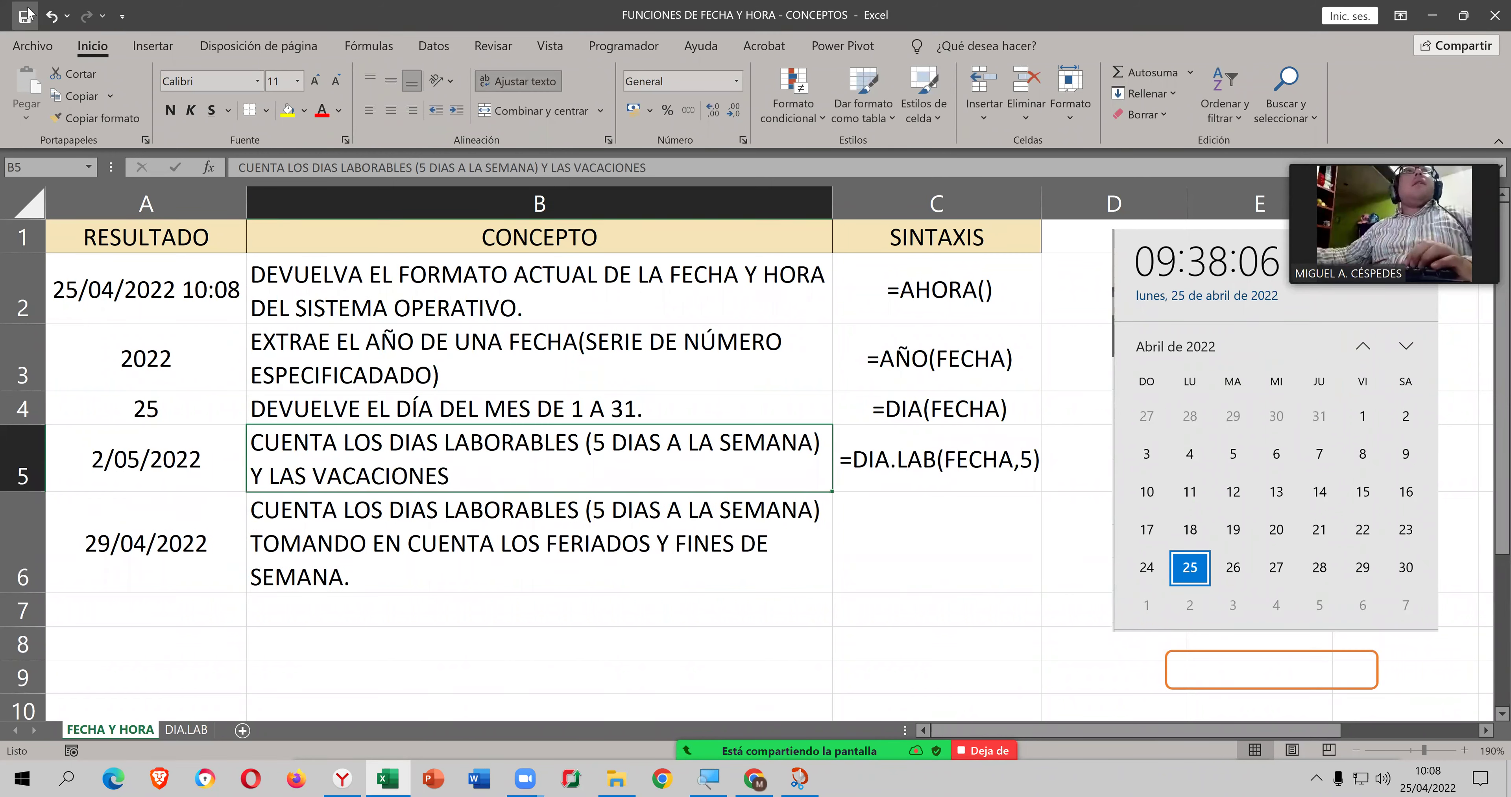
{"action": "left_click", "coordinate": [901, 512]}
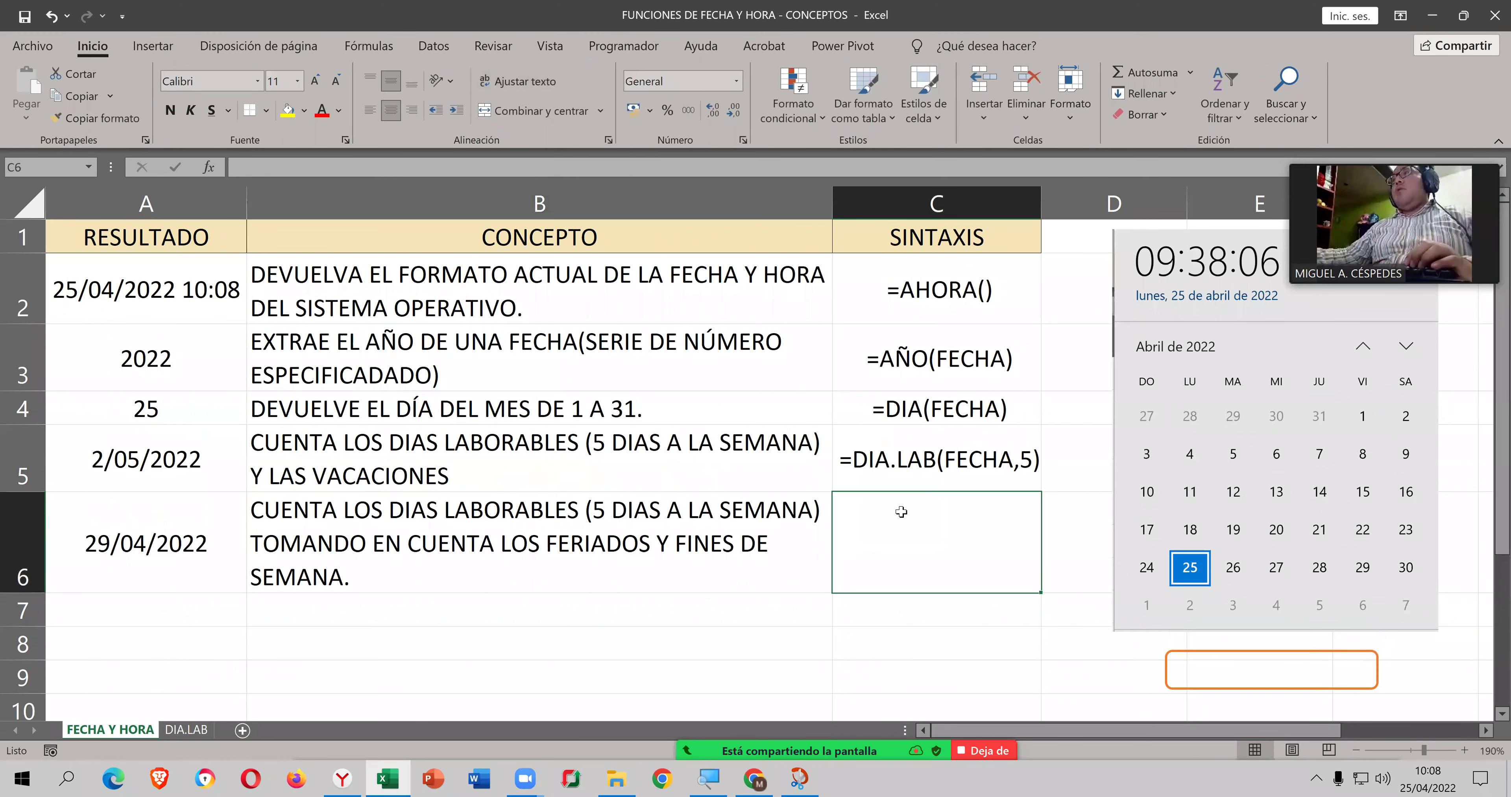
{"action": "left_click", "coordinate": [229, 525]}
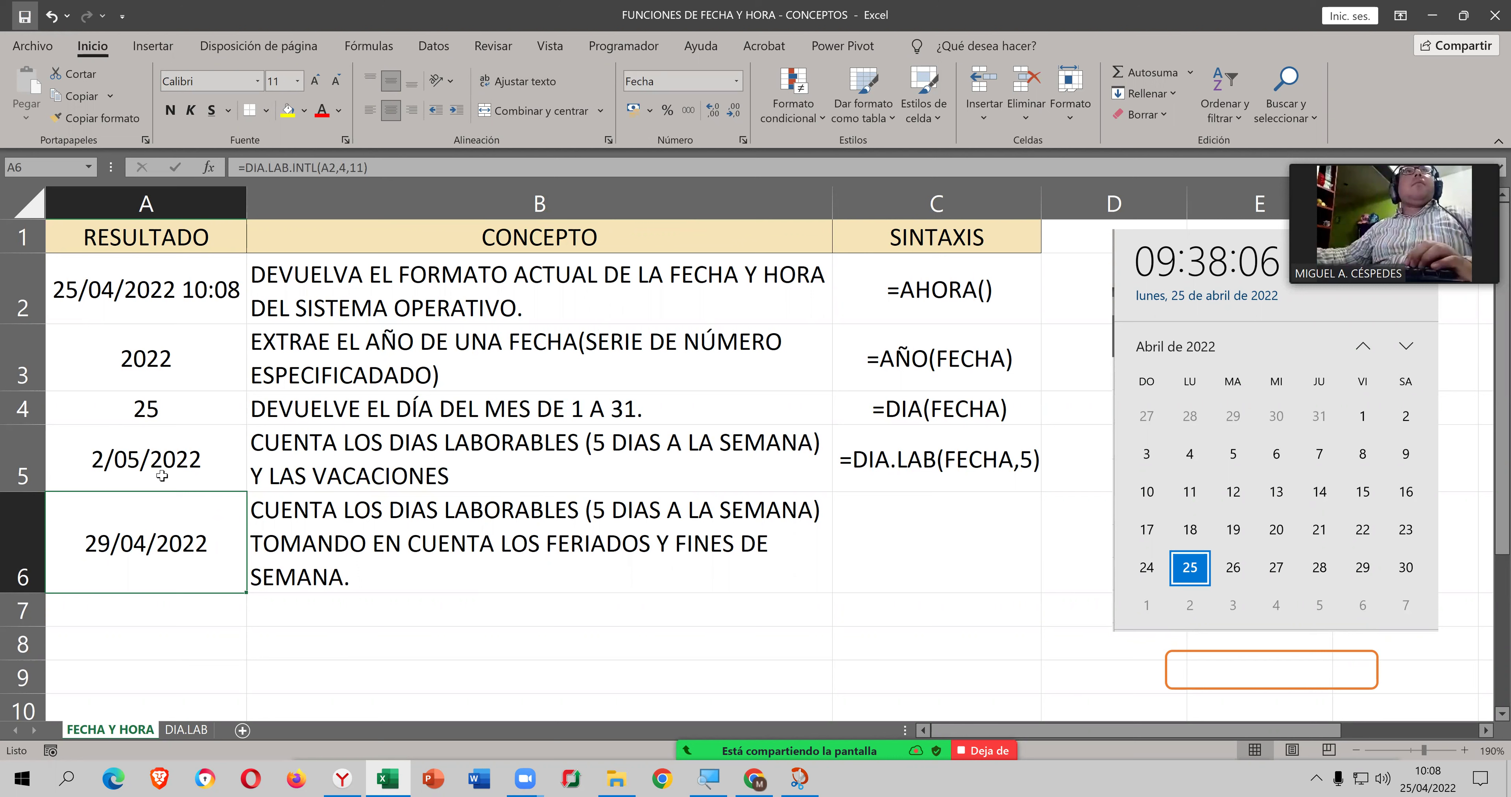
{"action": "double_click", "coordinate": [181, 527]}
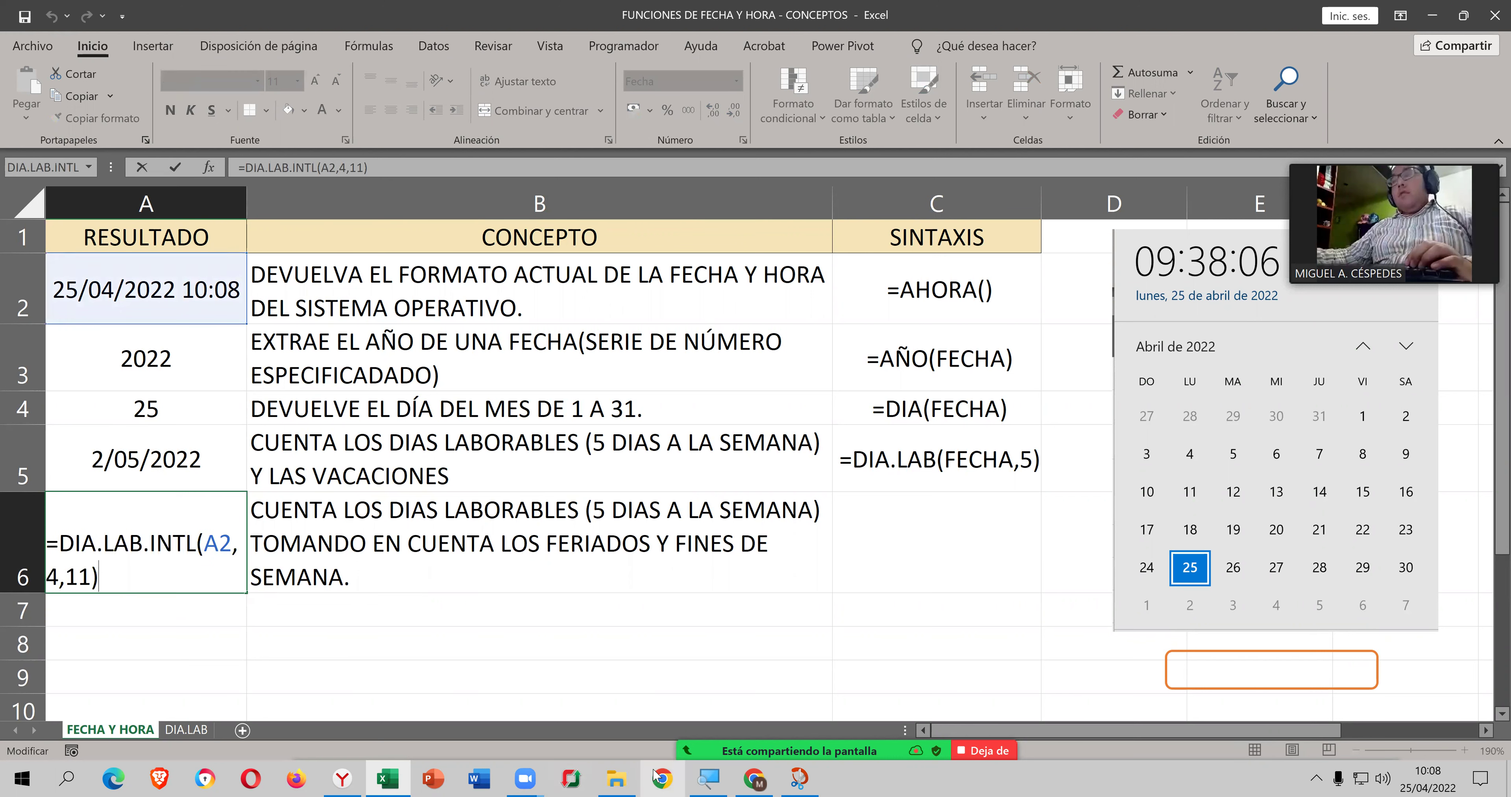
{"action": "right_click", "coordinate": [798, 779]}
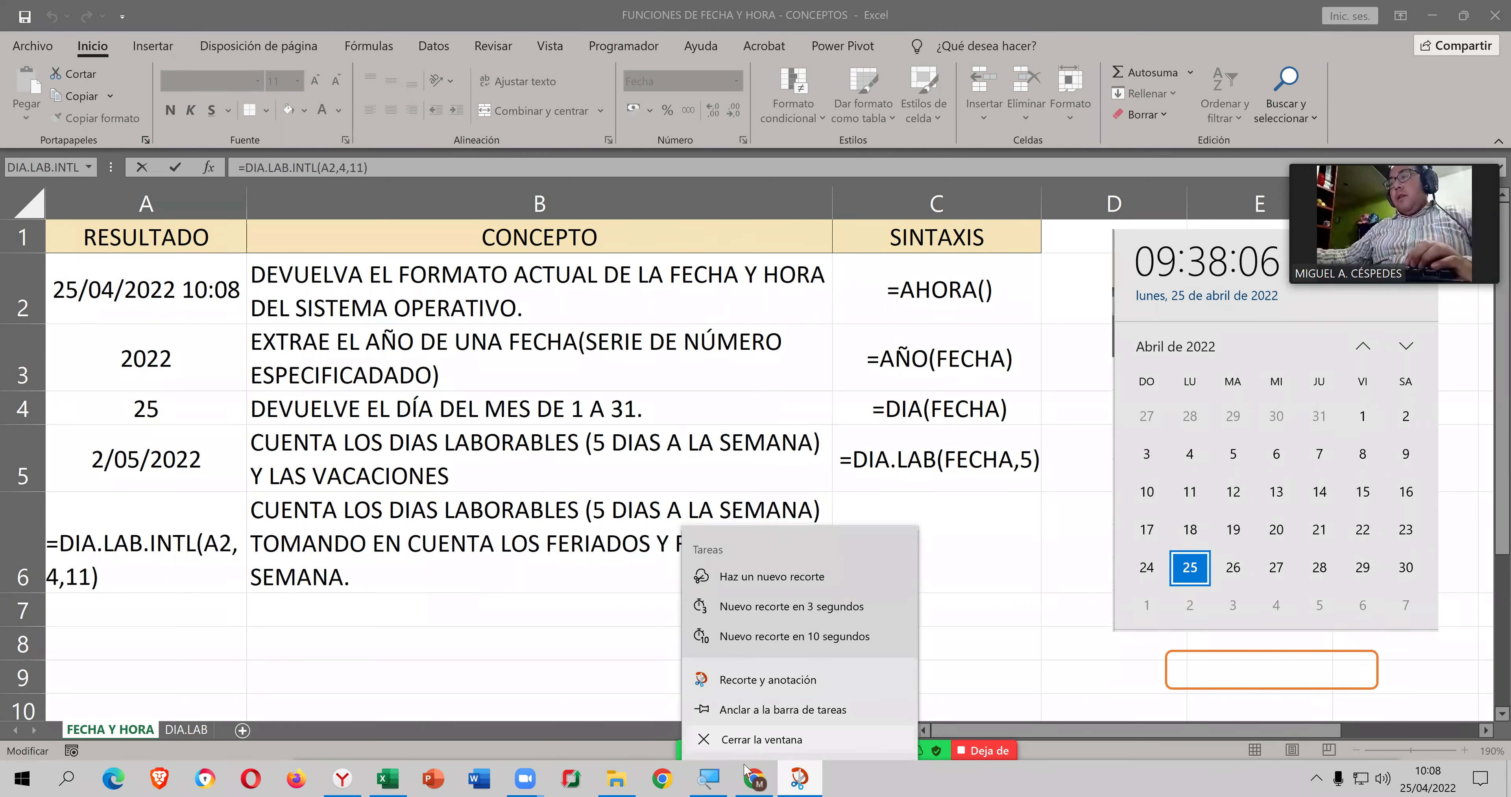
{"action": "left_click", "coordinate": [352, 780]}
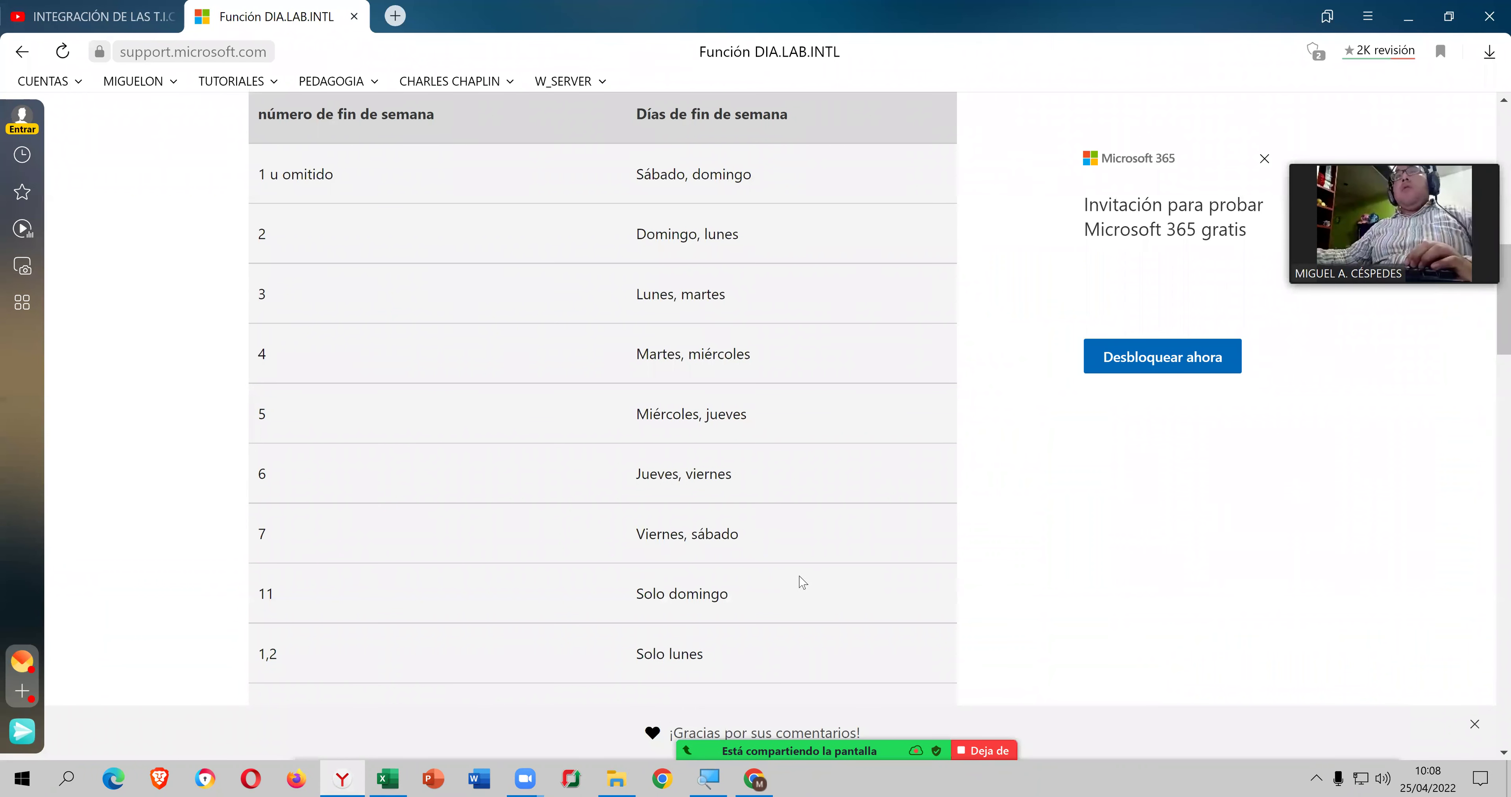
{"action": "left_click", "coordinate": [1409, 17]}
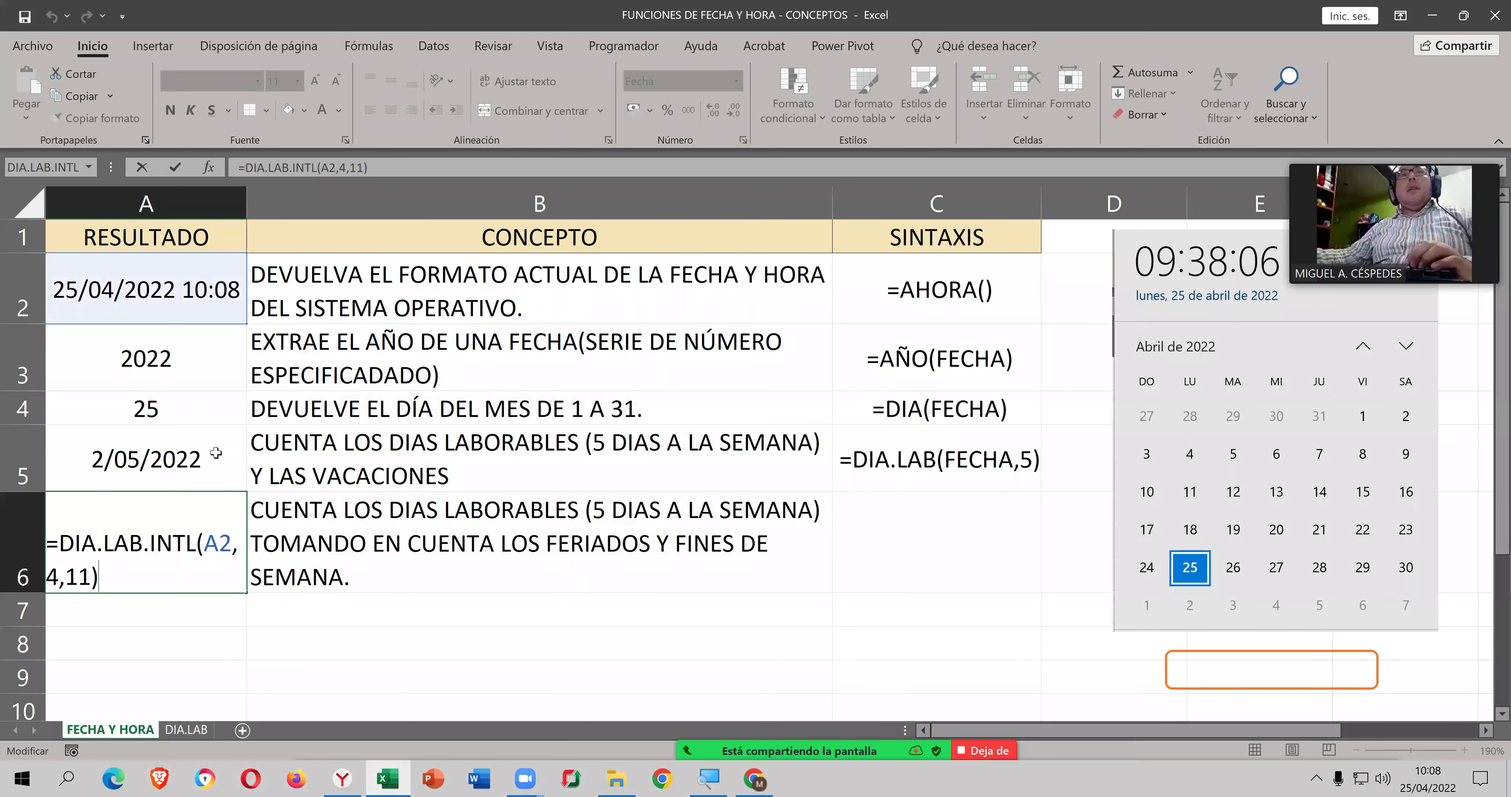
{"action": "key", "text": "Return"}
{"action": "left_click", "coordinate": [182, 542]}
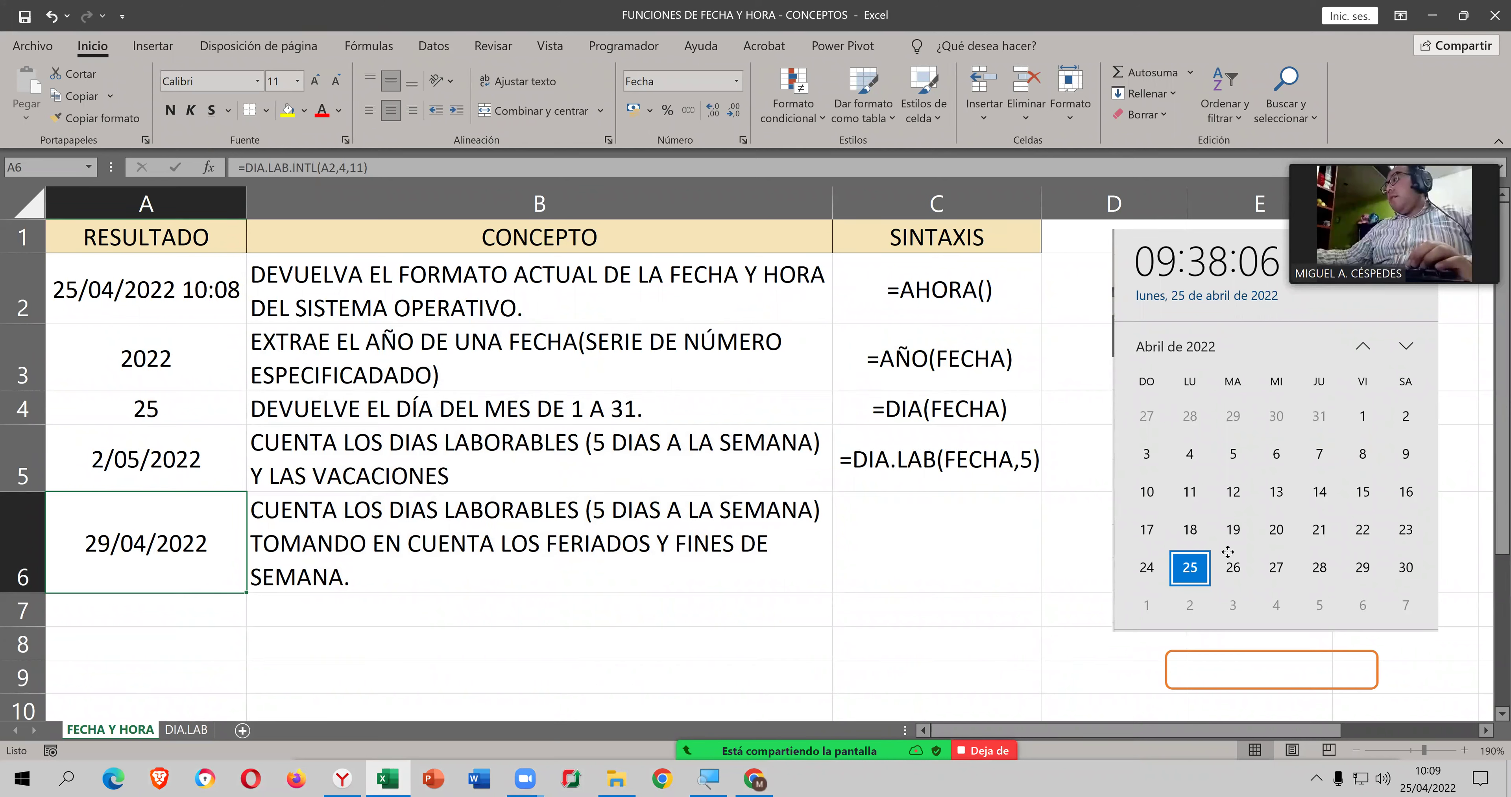
Step: Move the orange rectangle to frame the calendar days 25–29
{"action": "left_click_drag", "start_coordinate": [1226, 548], "coordinate": [1228, 548]}
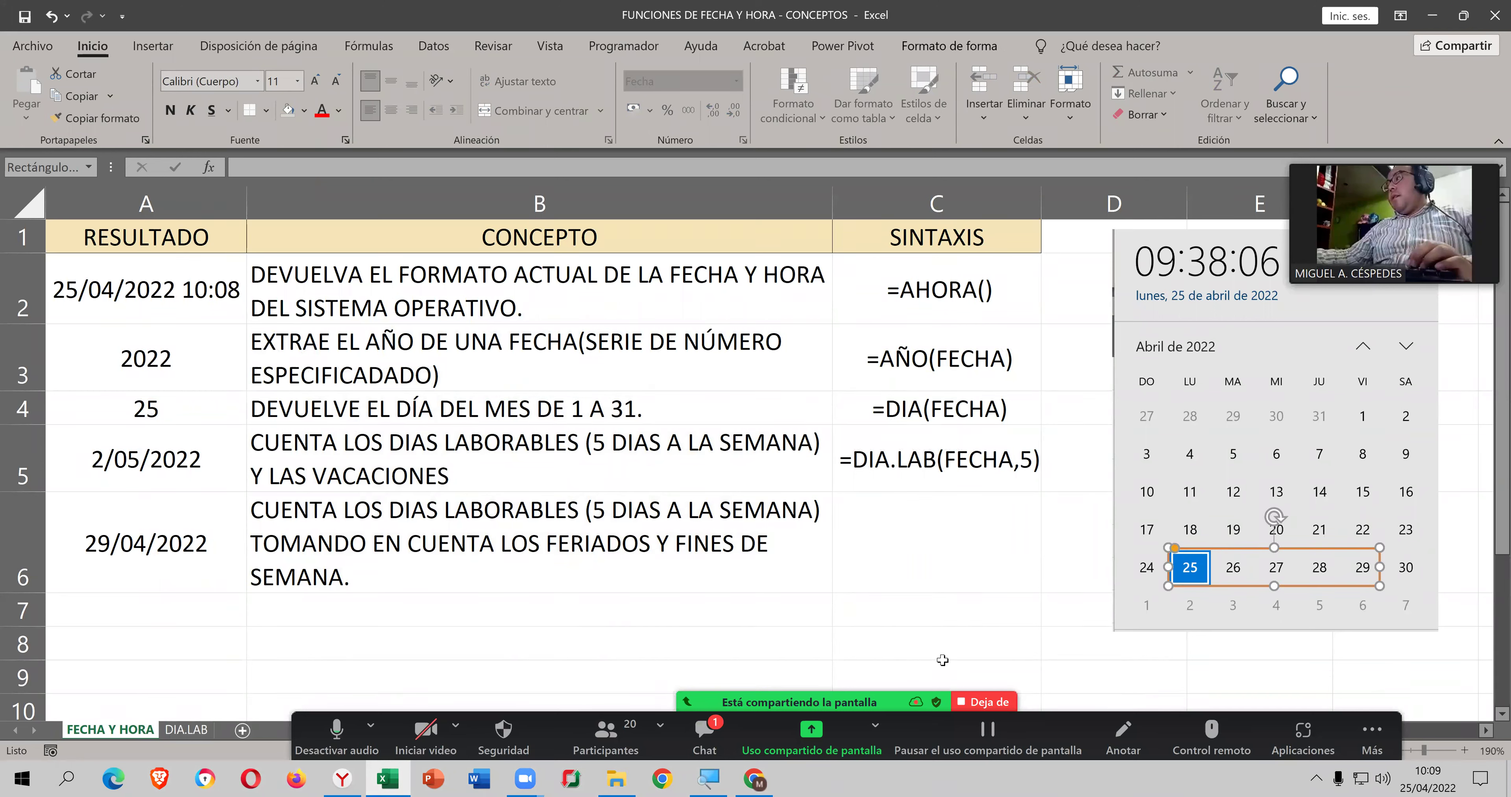
{"action": "key", "text": "alt+h"}
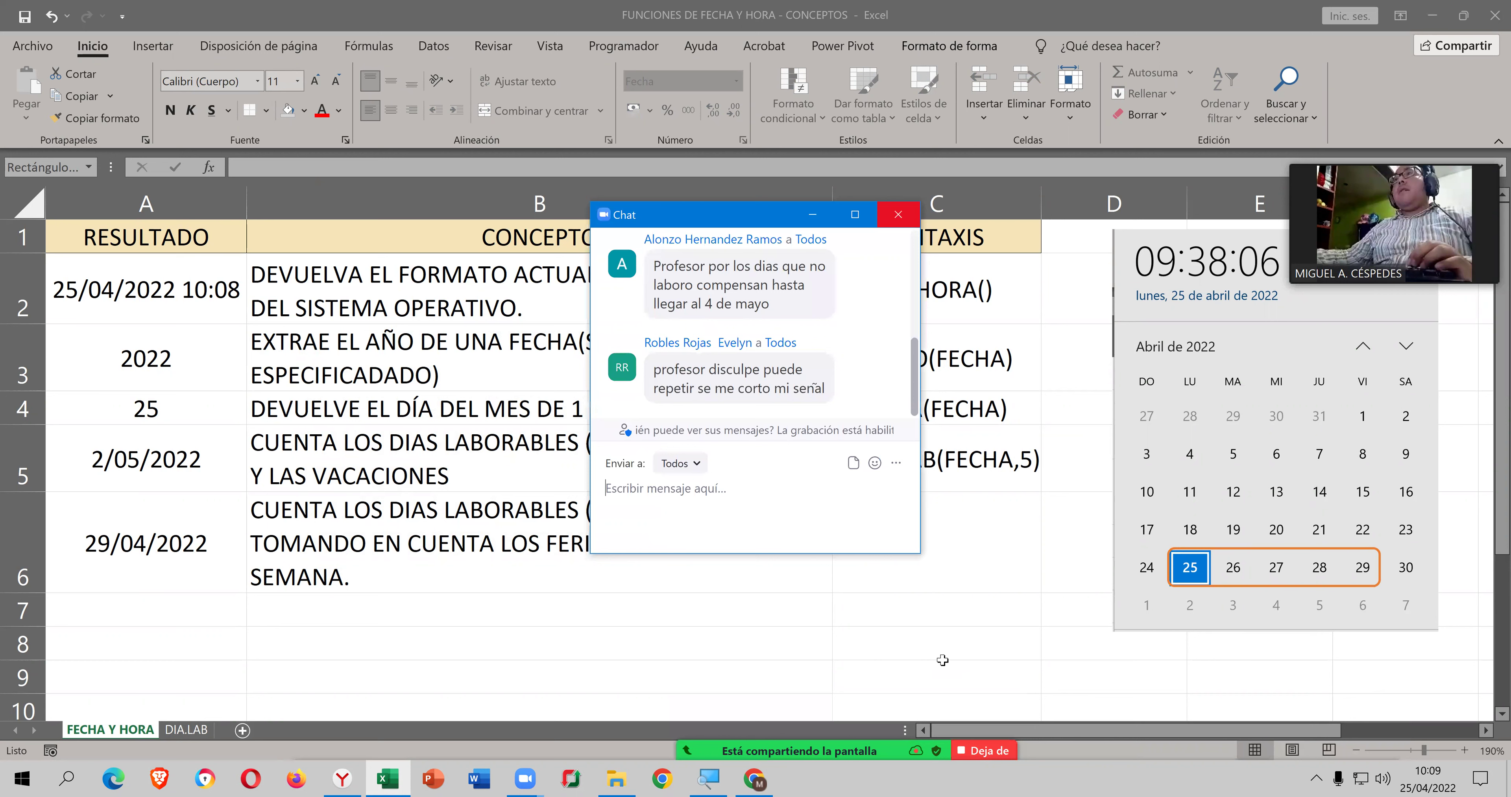
{"action": "key", "text": "alt+h"}
Step: Delete the weekend code 11 so A6 reads =DIA.LAB.INTL(A2,4), then reopen it for editing
{"action": "double_click", "coordinate": [145, 555]}
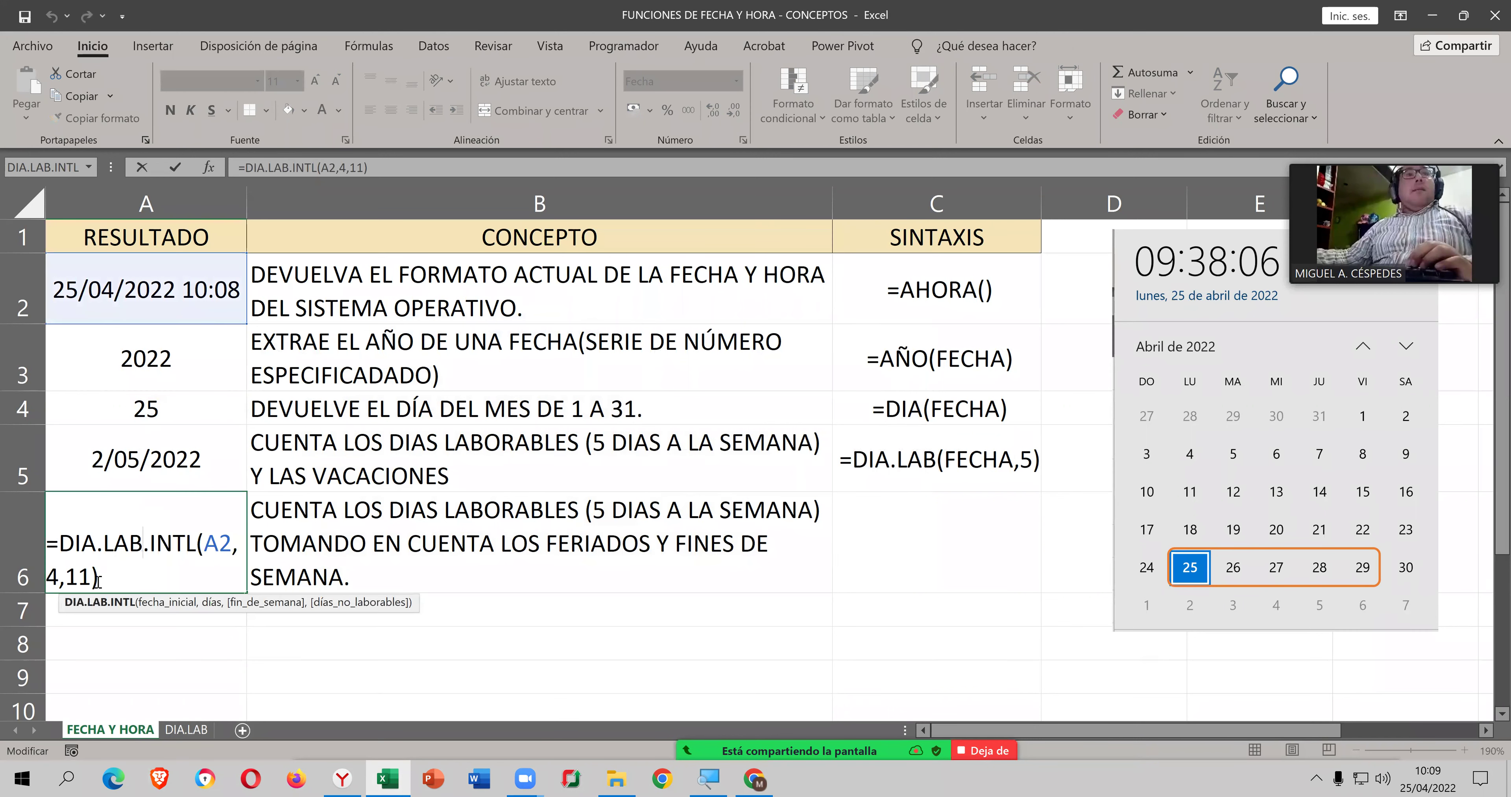
{"action": "double_click", "coordinate": [74, 579]}
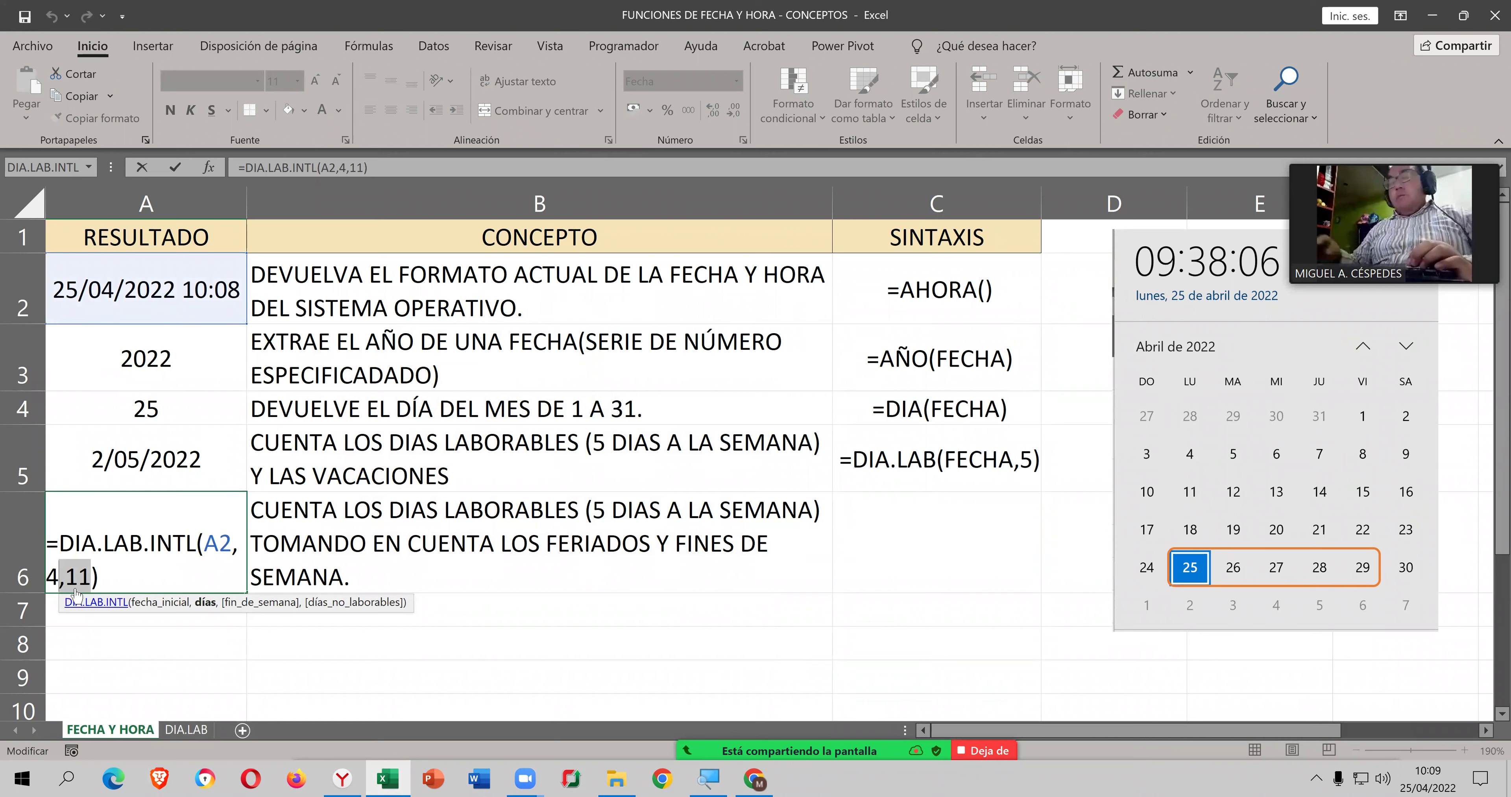
{"action": "key", "text": "BackSpace"}
{"action": "key", "text": "Return"}
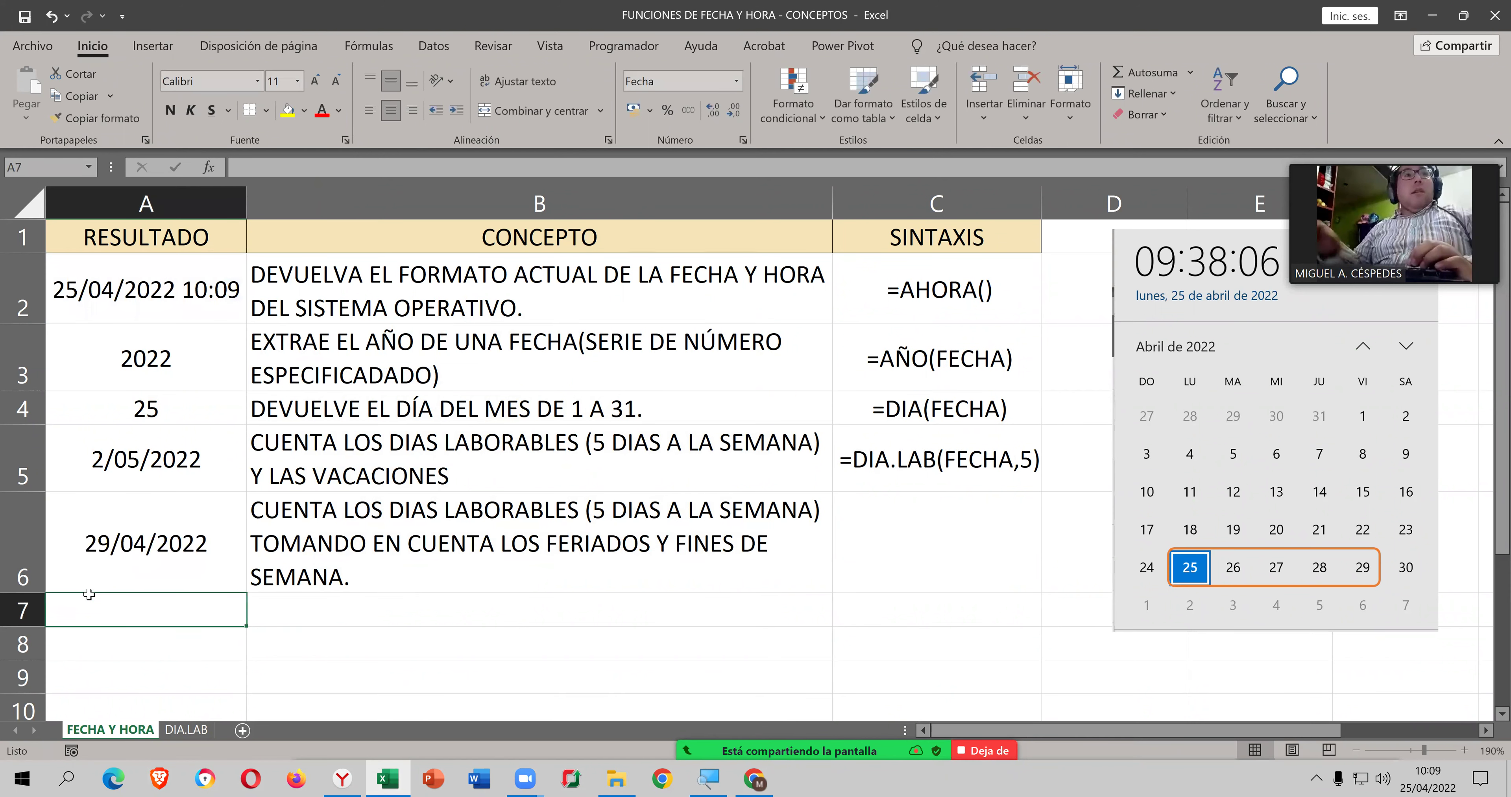
{"action": "left_click", "coordinate": [209, 539]}
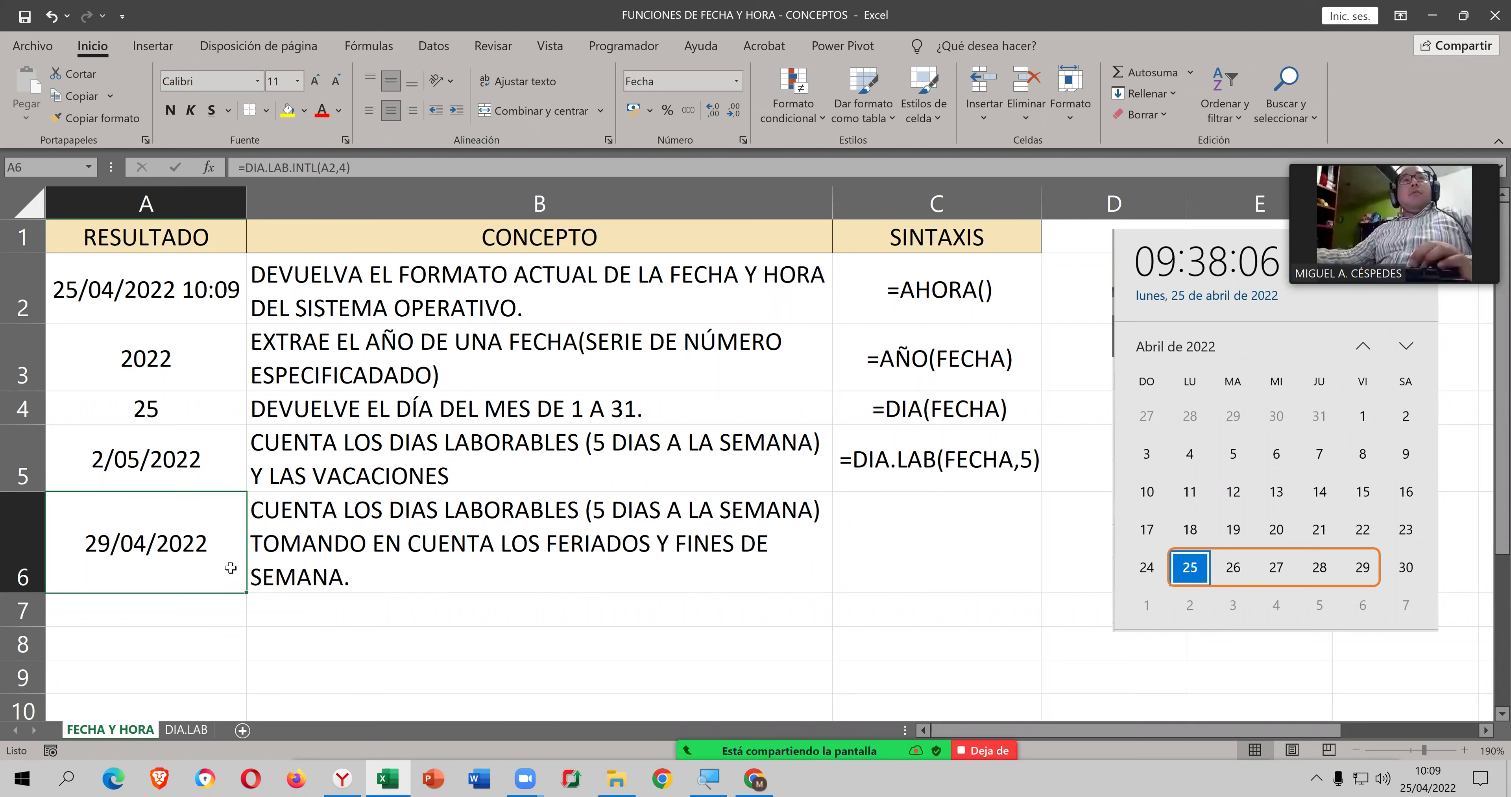
{"action": "double_click", "coordinate": [229, 568]}
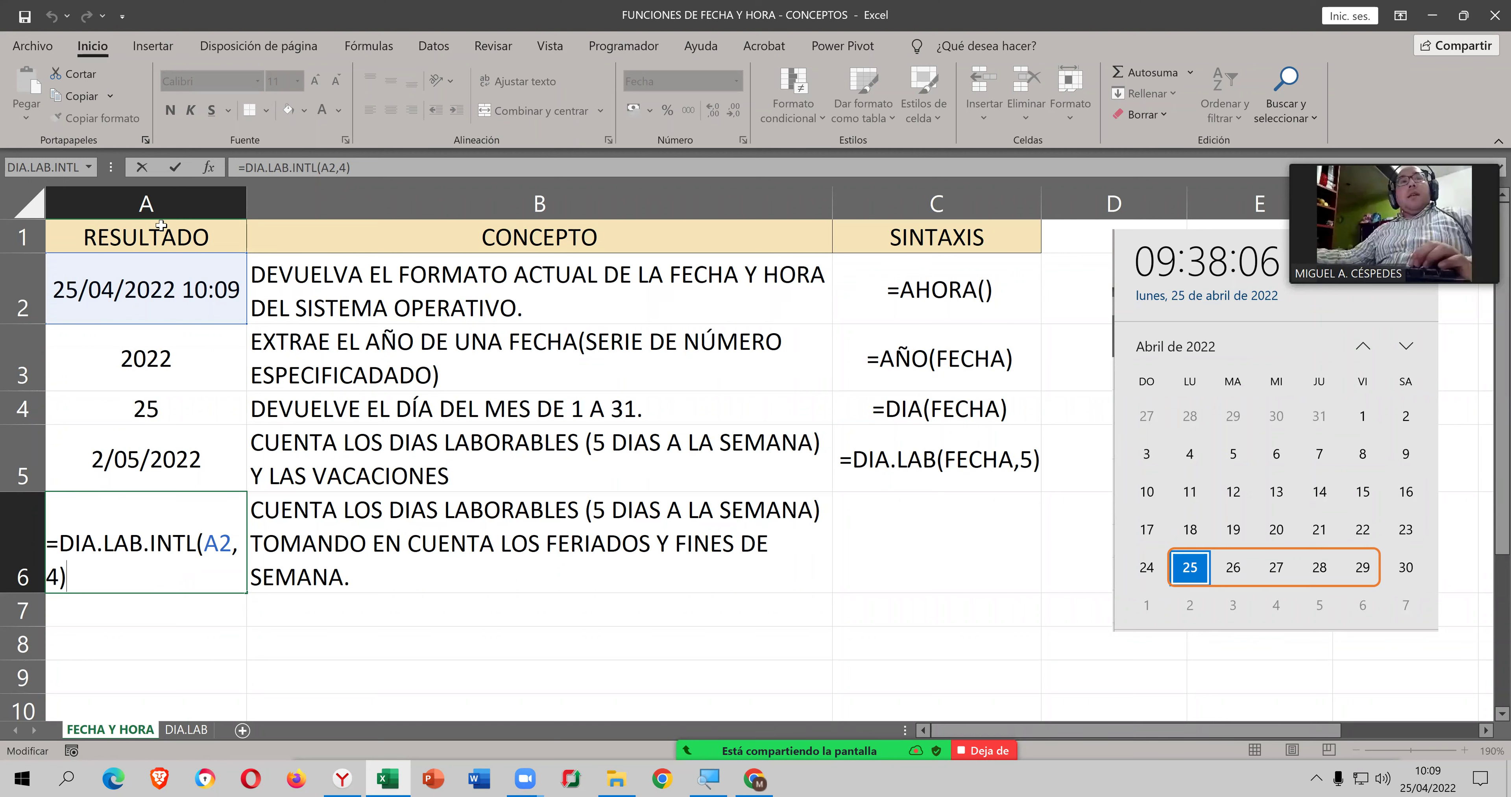
Step: Review A6's start date, weekend and holiday arguments, then return to the DIA.LAB.INTL help page
{"action": "left_click", "coordinate": [209, 170]}
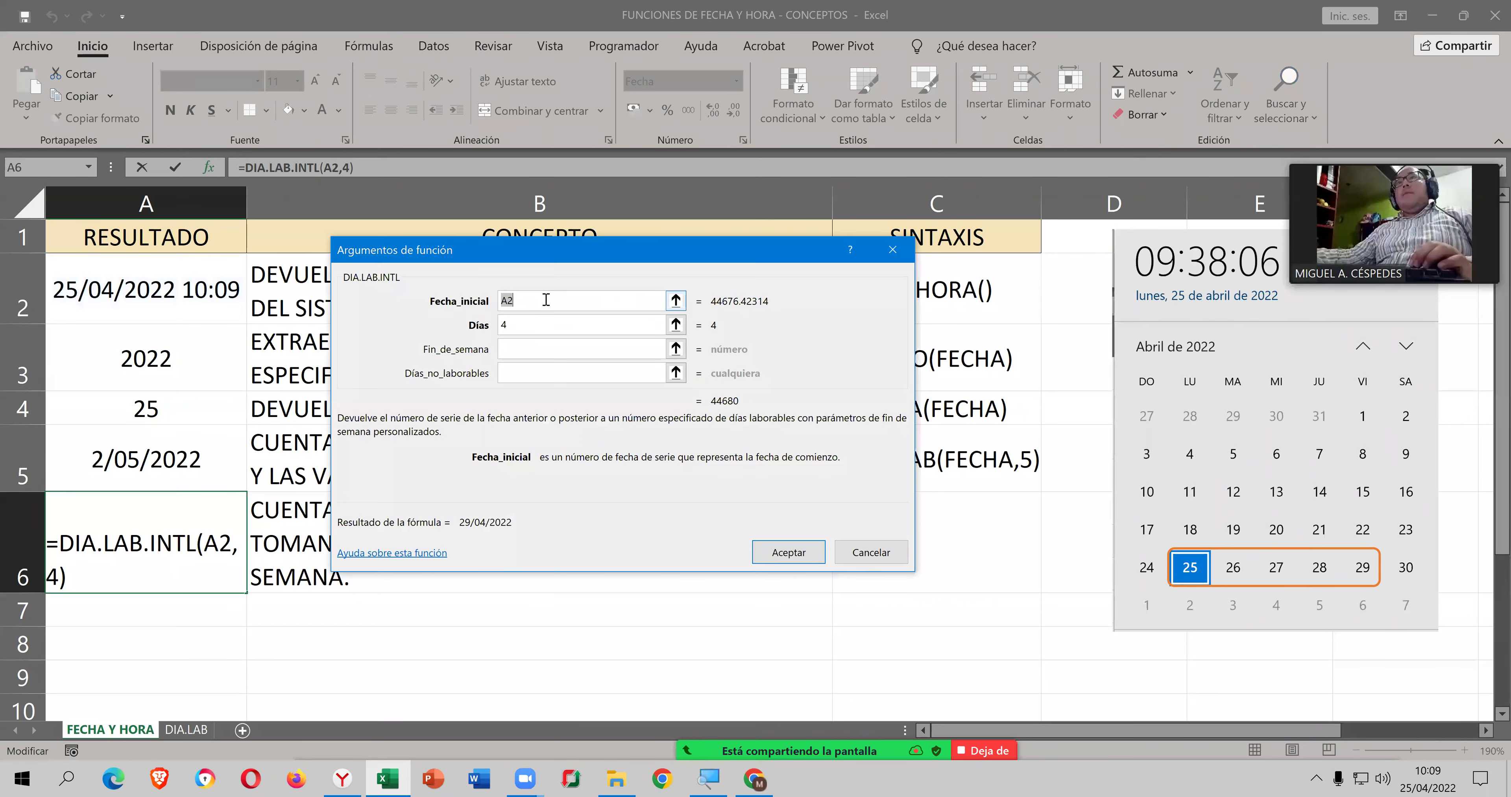
{"action": "left_click", "coordinate": [546, 300]}
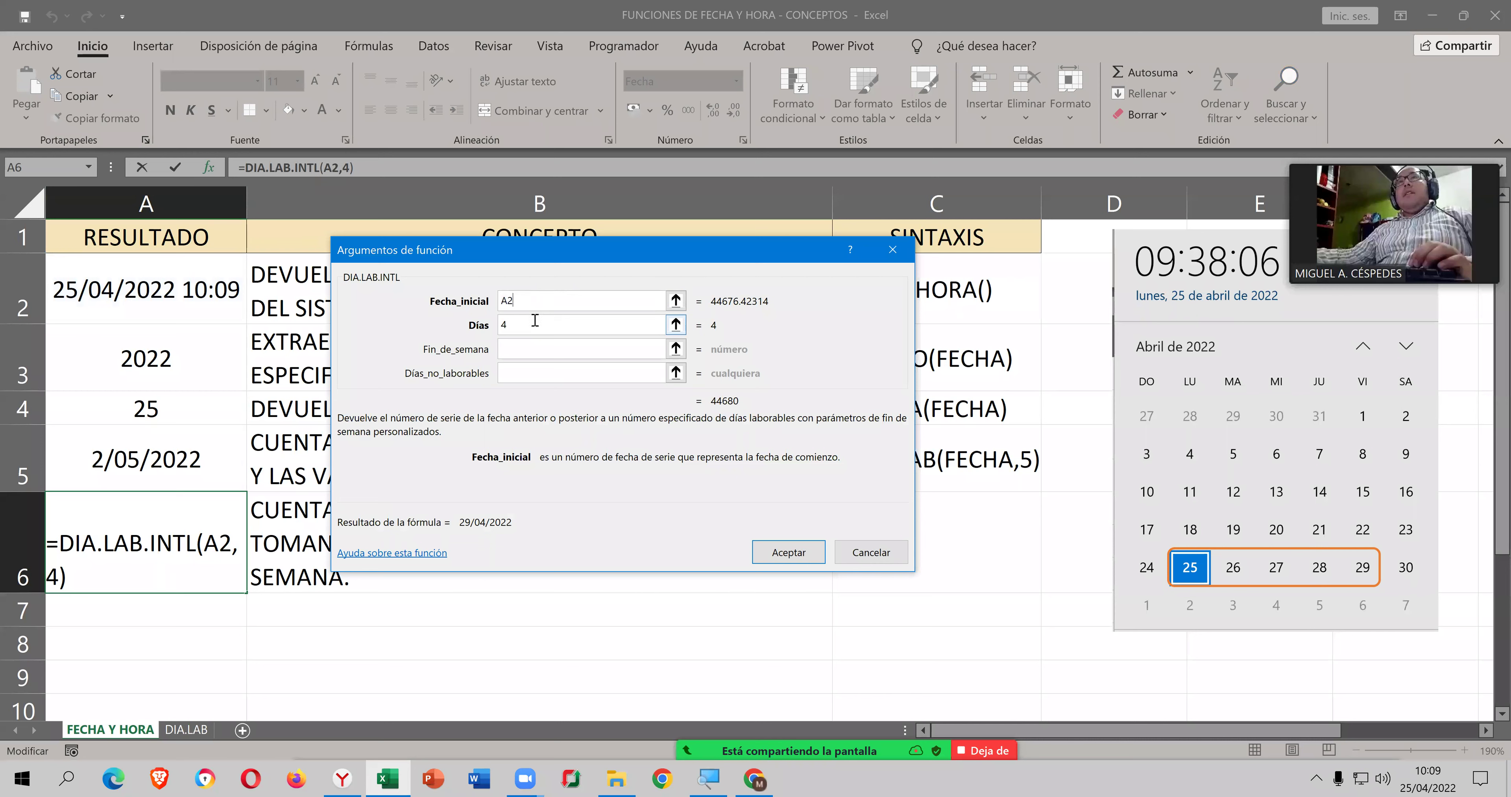
{"action": "left_click", "coordinate": [519, 347]}
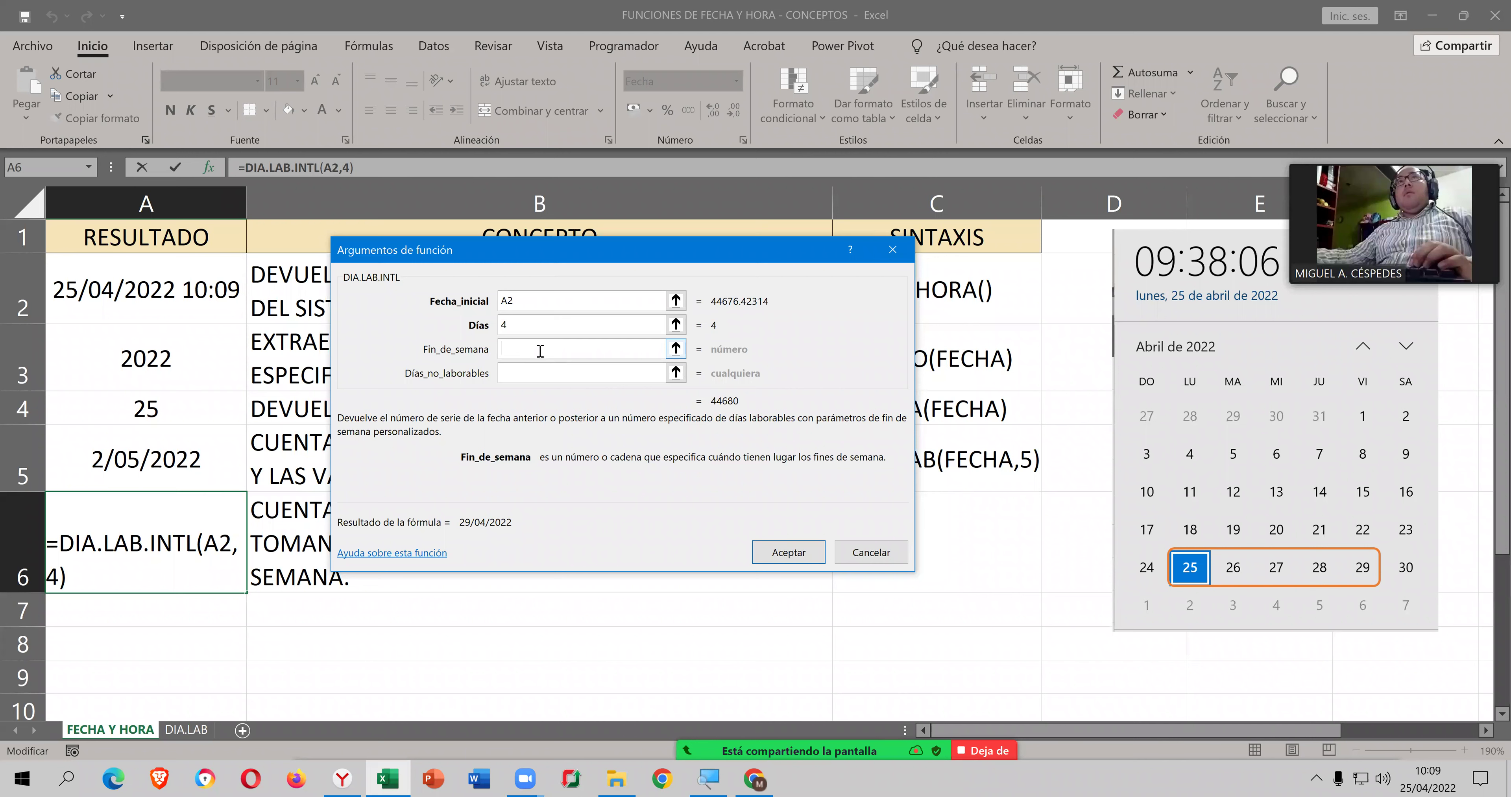
{"action": "left_click", "coordinate": [528, 370]}
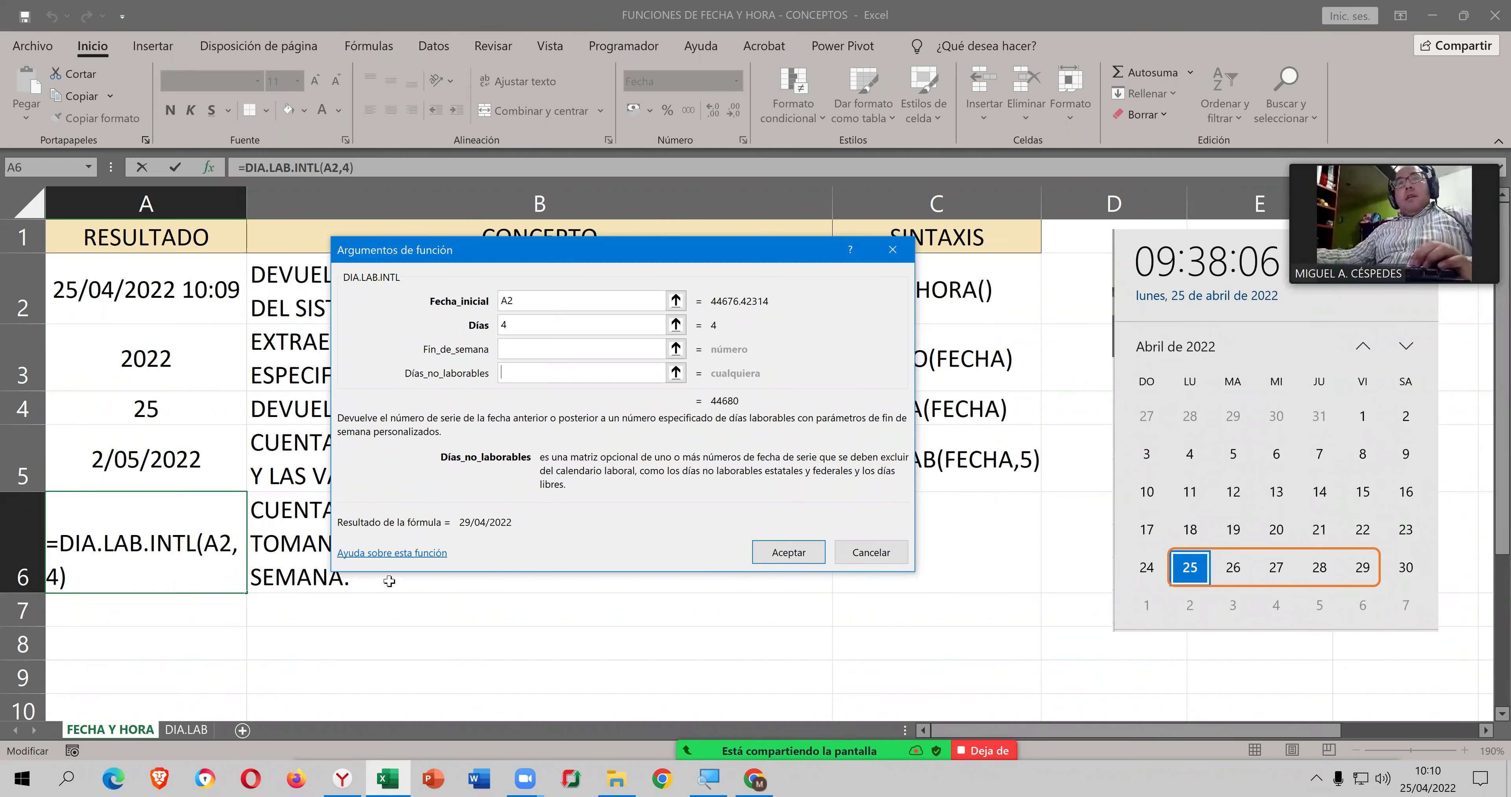
{"action": "left_click", "coordinate": [347, 777]}
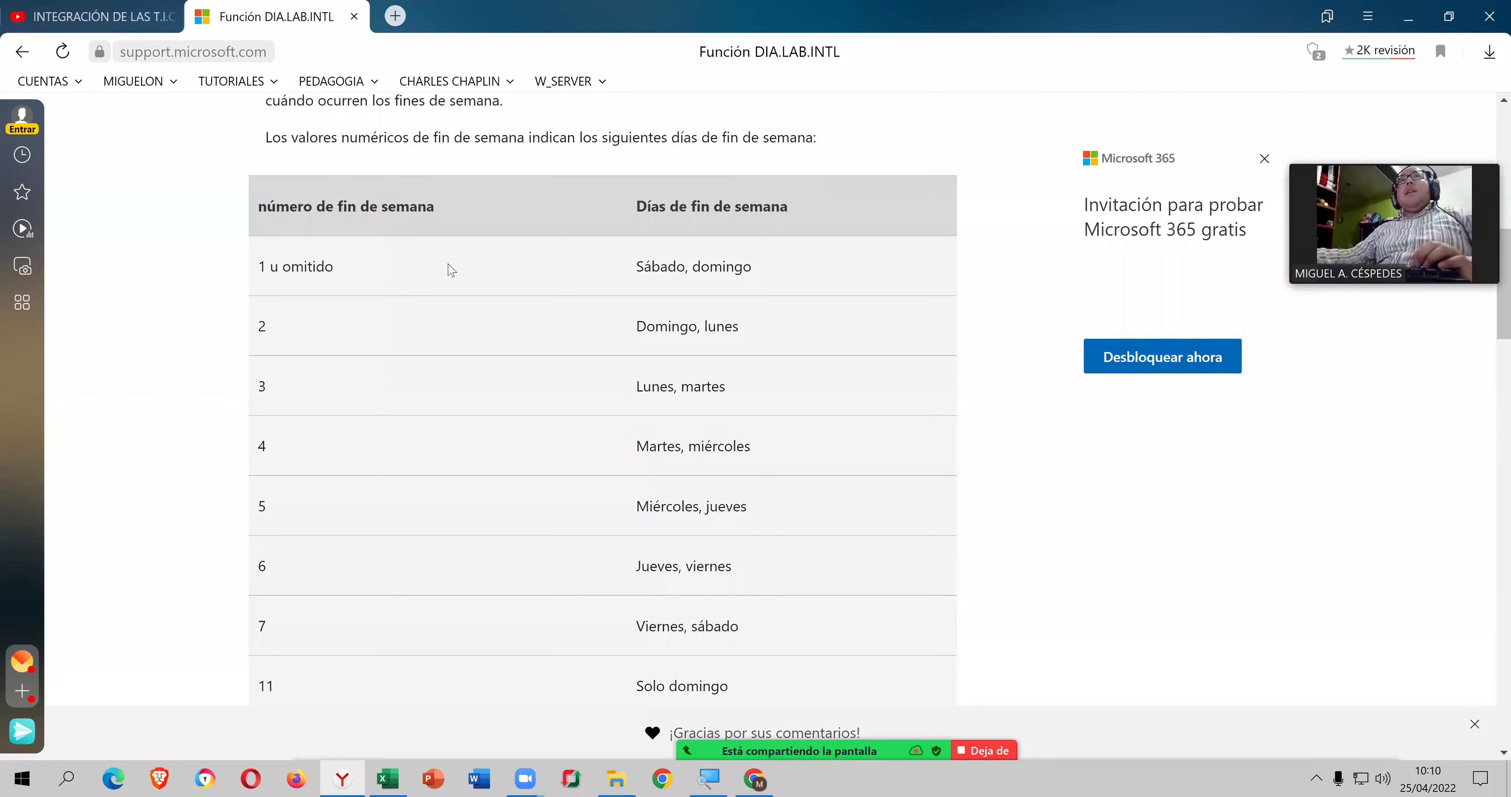
{"action": "scroll", "coordinate": [489, 387], "scroll_direction": "down", "scroll_amount": 1}
{"action": "scroll", "coordinate": [488, 386], "scroll_direction": "down", "scroll_amount": 1}
{"action": "scroll", "coordinate": [489, 386], "scroll_direction": "down", "scroll_amount": 1}
{"action": "scroll", "coordinate": [489, 391], "scroll_direction": "down", "scroll_amount": 2}
{"action": "scroll", "coordinate": [489, 392], "scroll_direction": "down", "scroll_amount": 1}
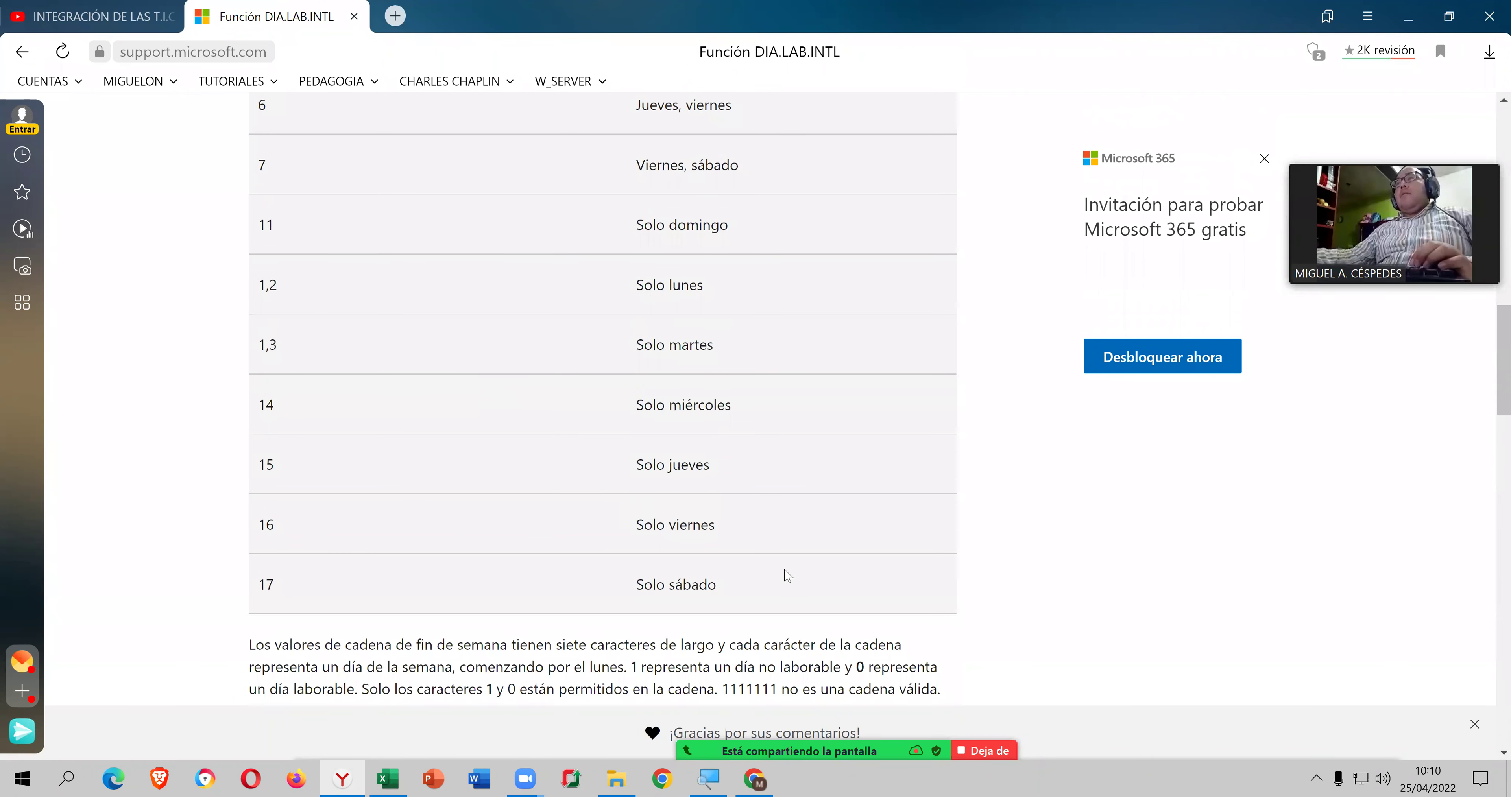
{"action": "scroll", "coordinate": [704, 577], "scroll_direction": "up", "scroll_amount": 1}
{"action": "scroll", "coordinate": [701, 575], "scroll_direction": "up", "scroll_amount": 1}
{"action": "scroll", "coordinate": [701, 522], "scroll_direction": "up", "scroll_amount": 1}
{"action": "scroll", "coordinate": [703, 434], "scroll_direction": "up", "scroll_amount": 1}
{"action": "scroll", "coordinate": [733, 316], "scroll_direction": "up", "scroll_amount": 1}
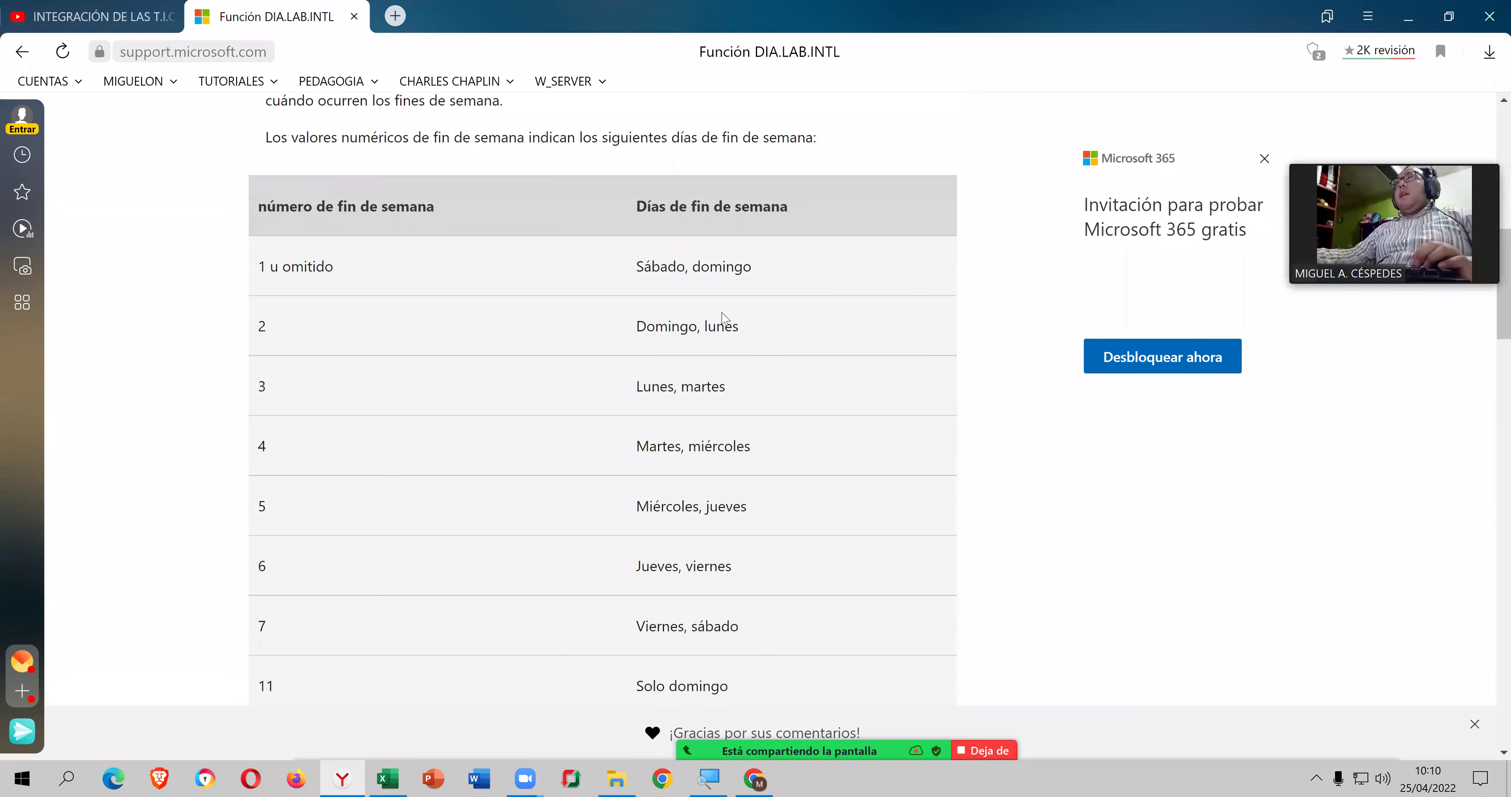
{"action": "scroll", "coordinate": [710, 370], "scroll_direction": "down", "scroll_amount": 1}
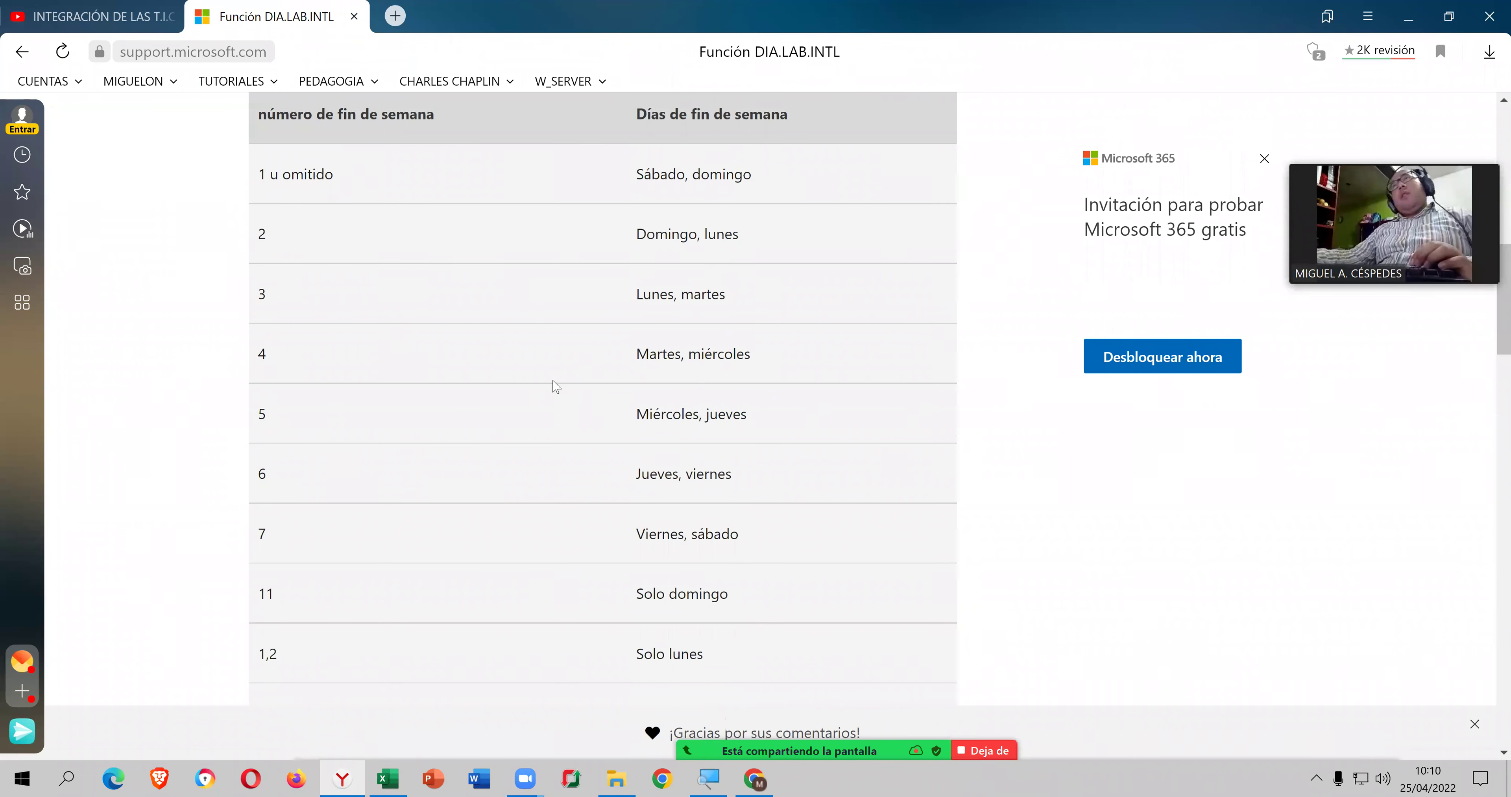
{"action": "scroll", "coordinate": [555, 385], "scroll_direction": "down", "scroll_amount": 1}
{"action": "scroll", "coordinate": [540, 400], "scroll_direction": "down", "scroll_amount": 1}
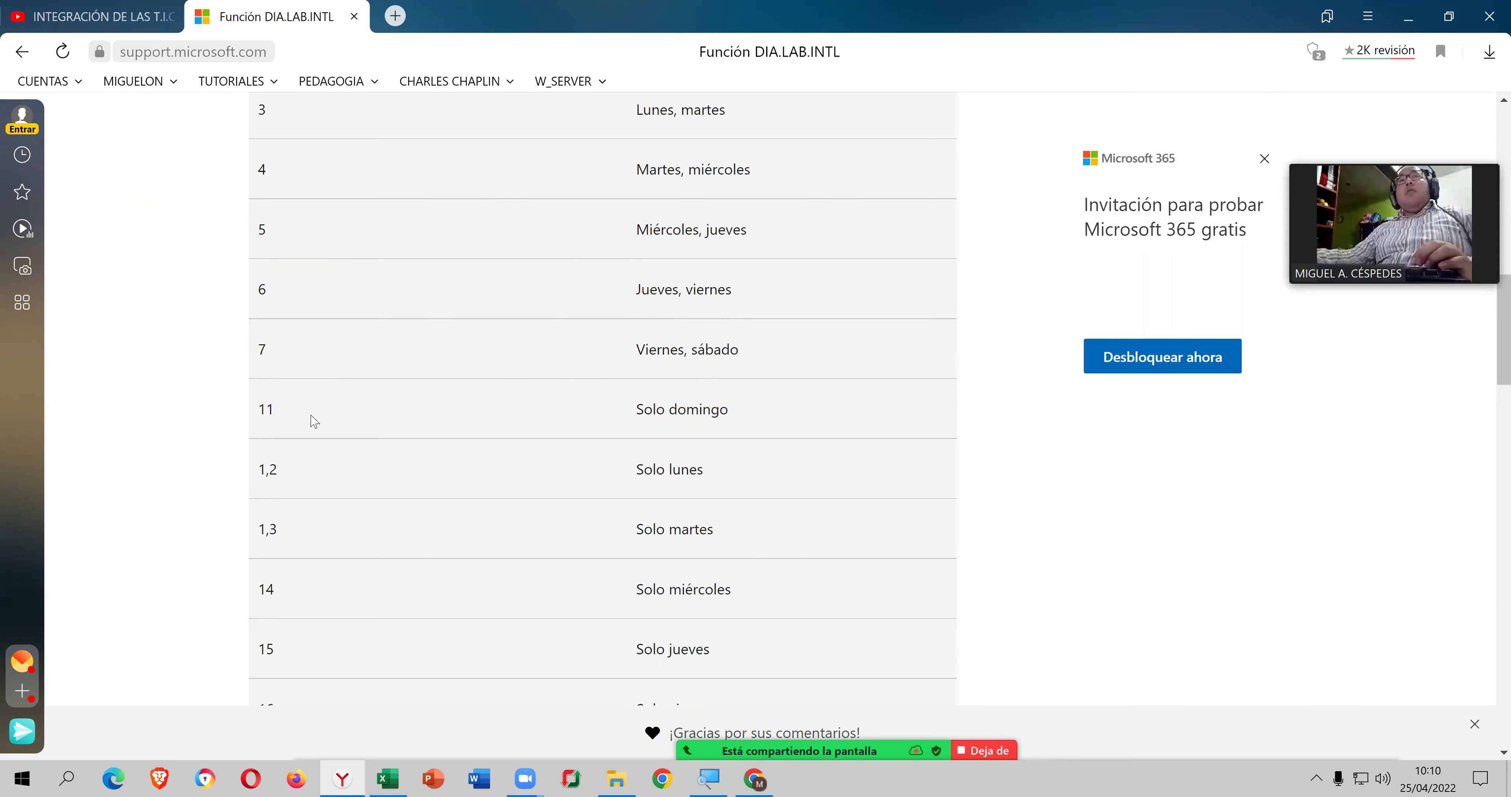
{"action": "scroll", "coordinate": [310, 419], "scroll_direction": "up", "scroll_amount": 3}
{"action": "scroll", "coordinate": [316, 364], "scroll_direction": "up", "scroll_amount": 3}
{"action": "scroll", "coordinate": [321, 304], "scroll_direction": "down", "scroll_amount": 2}
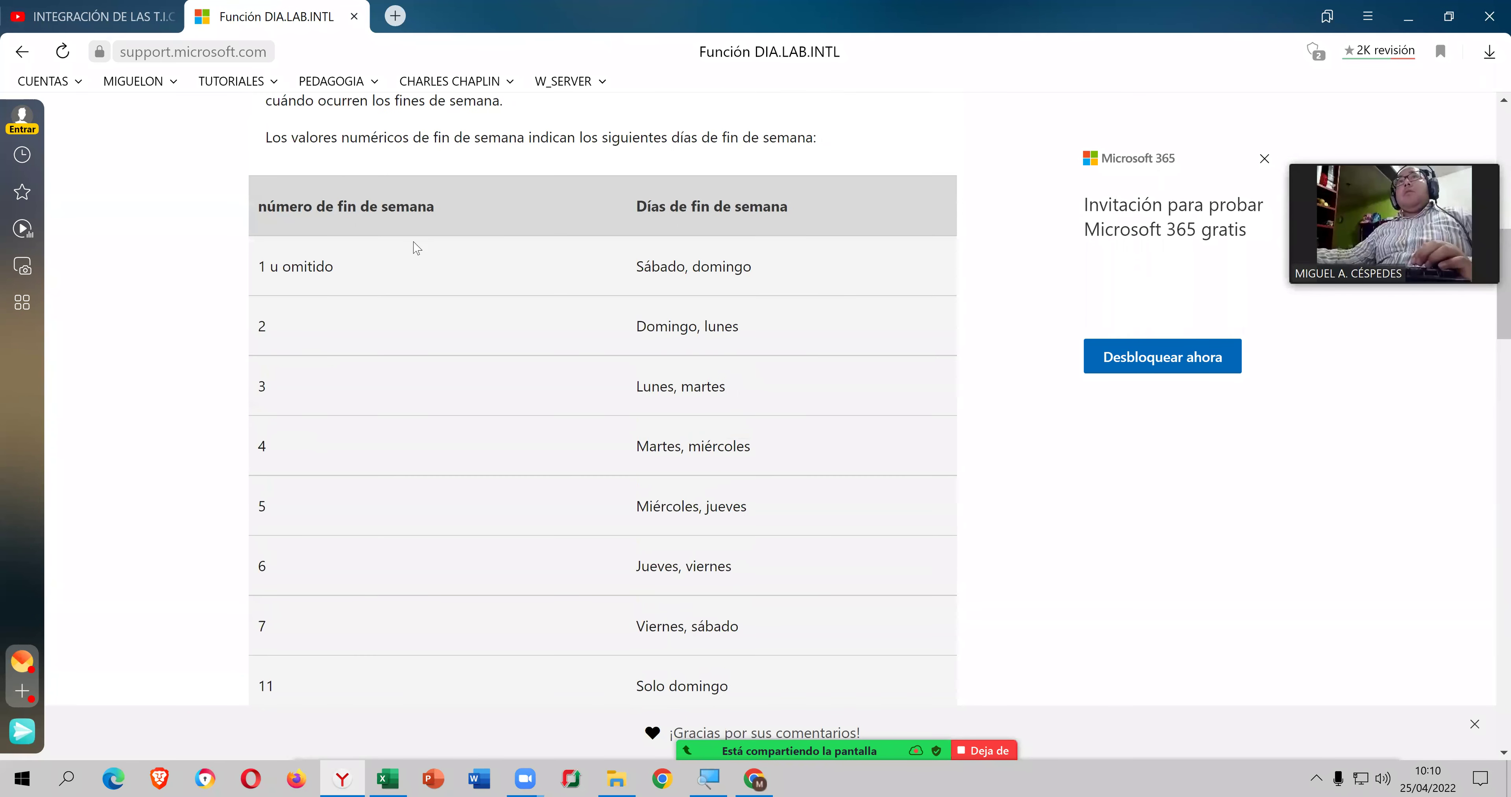
Step: Set Fin_de_semana to 11, leave Dias_no_laborables empty, and accept the arguments
{"action": "left_click", "coordinate": [1408, 16]}
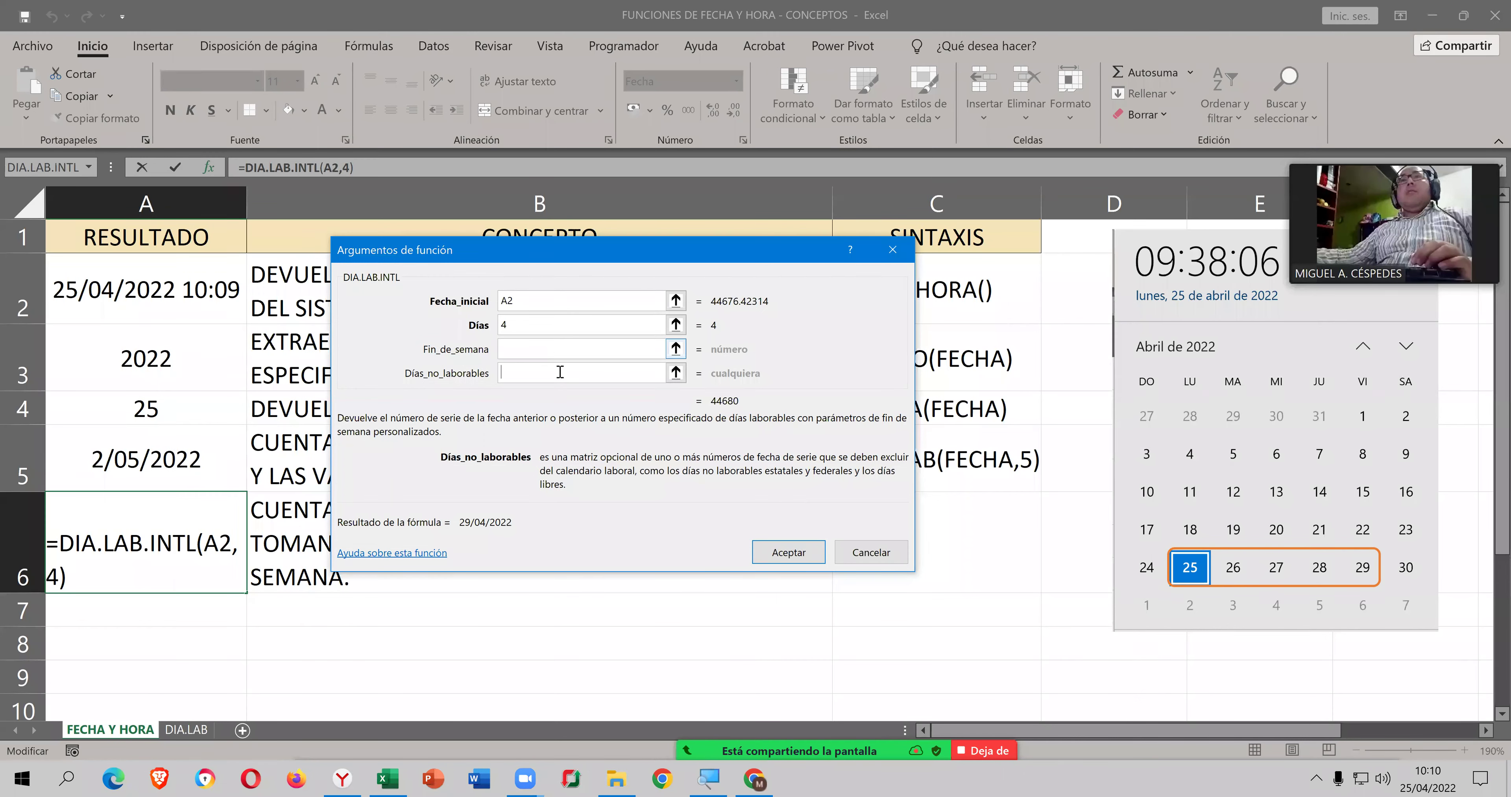
{"action": "left_click", "coordinate": [554, 350]}
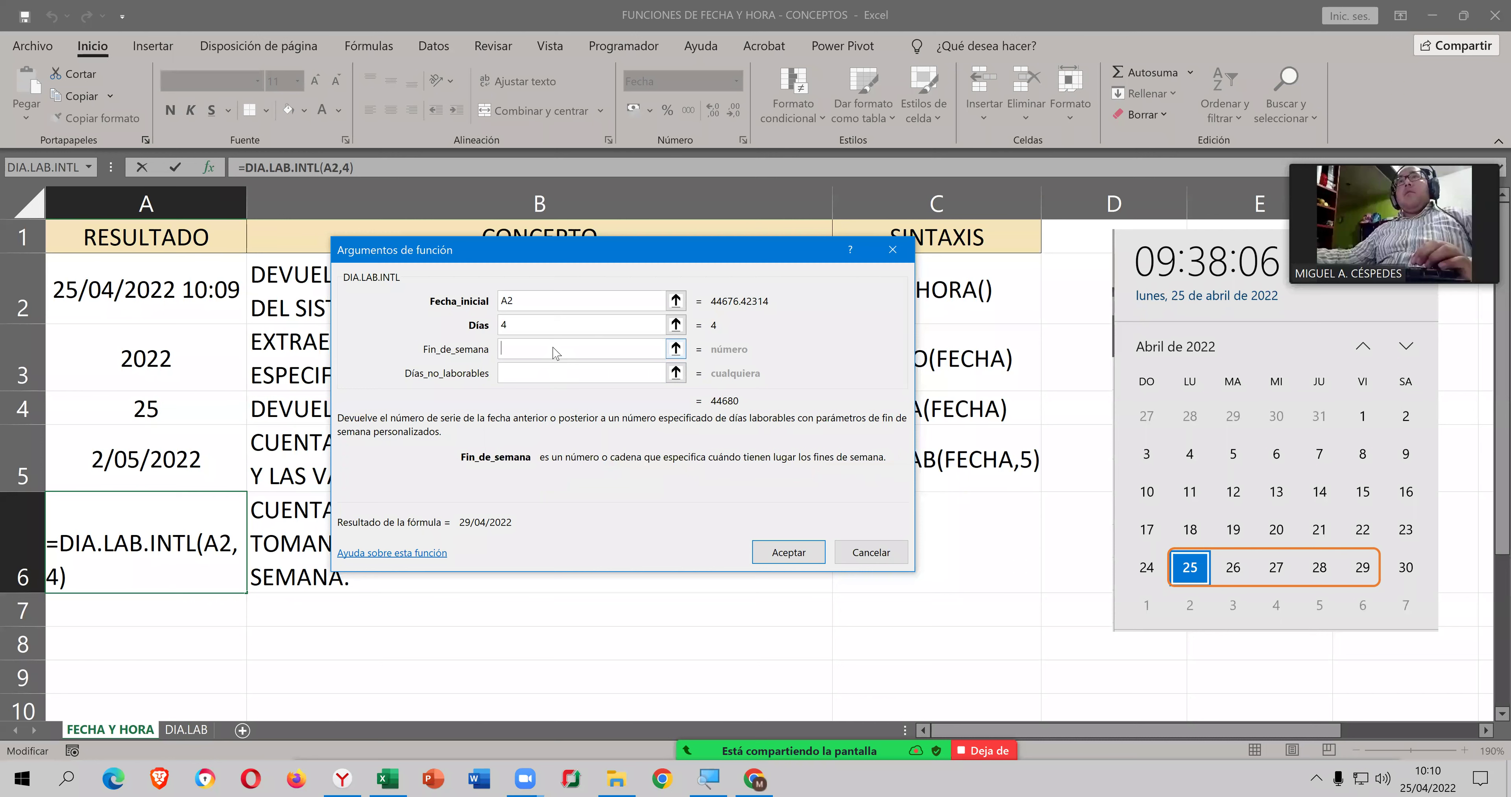
{"action": "type", "text": "11"}
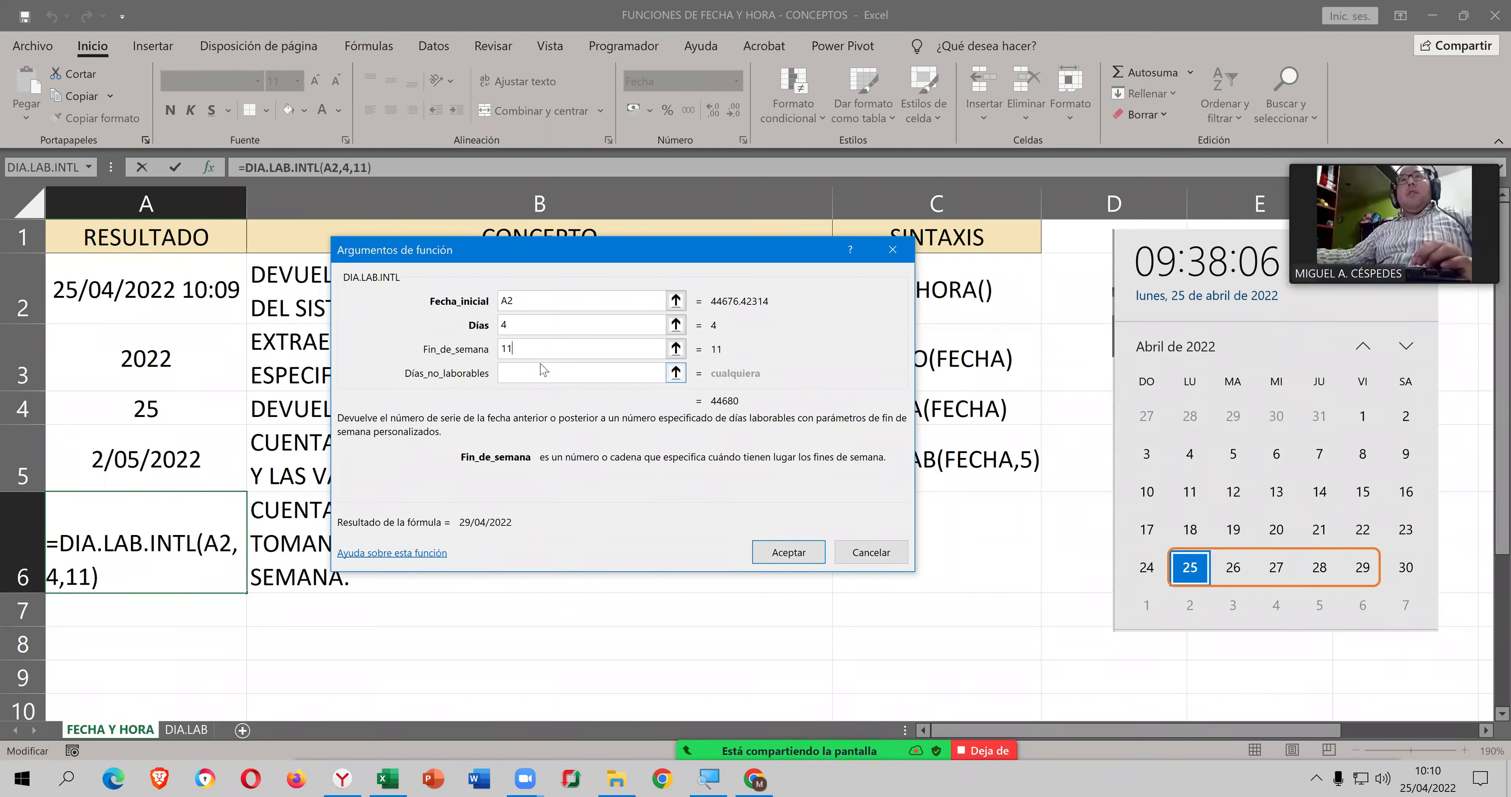
{"action": "left_click_drag", "start_coordinate": [532, 347], "coordinate": [467, 352]}
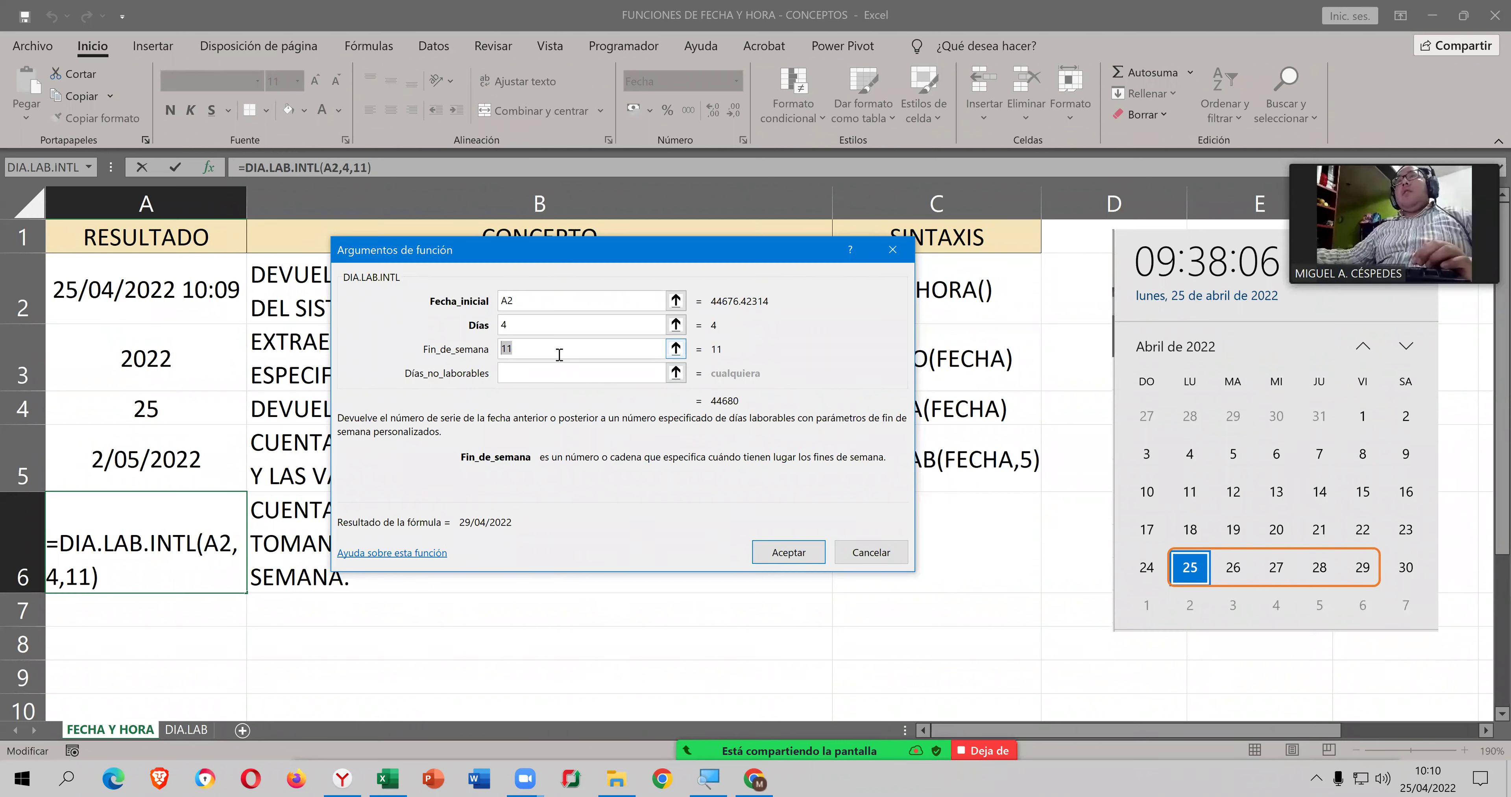
{"action": "left_click", "coordinate": [550, 371]}
{"action": "left_click", "coordinate": [547, 372]}
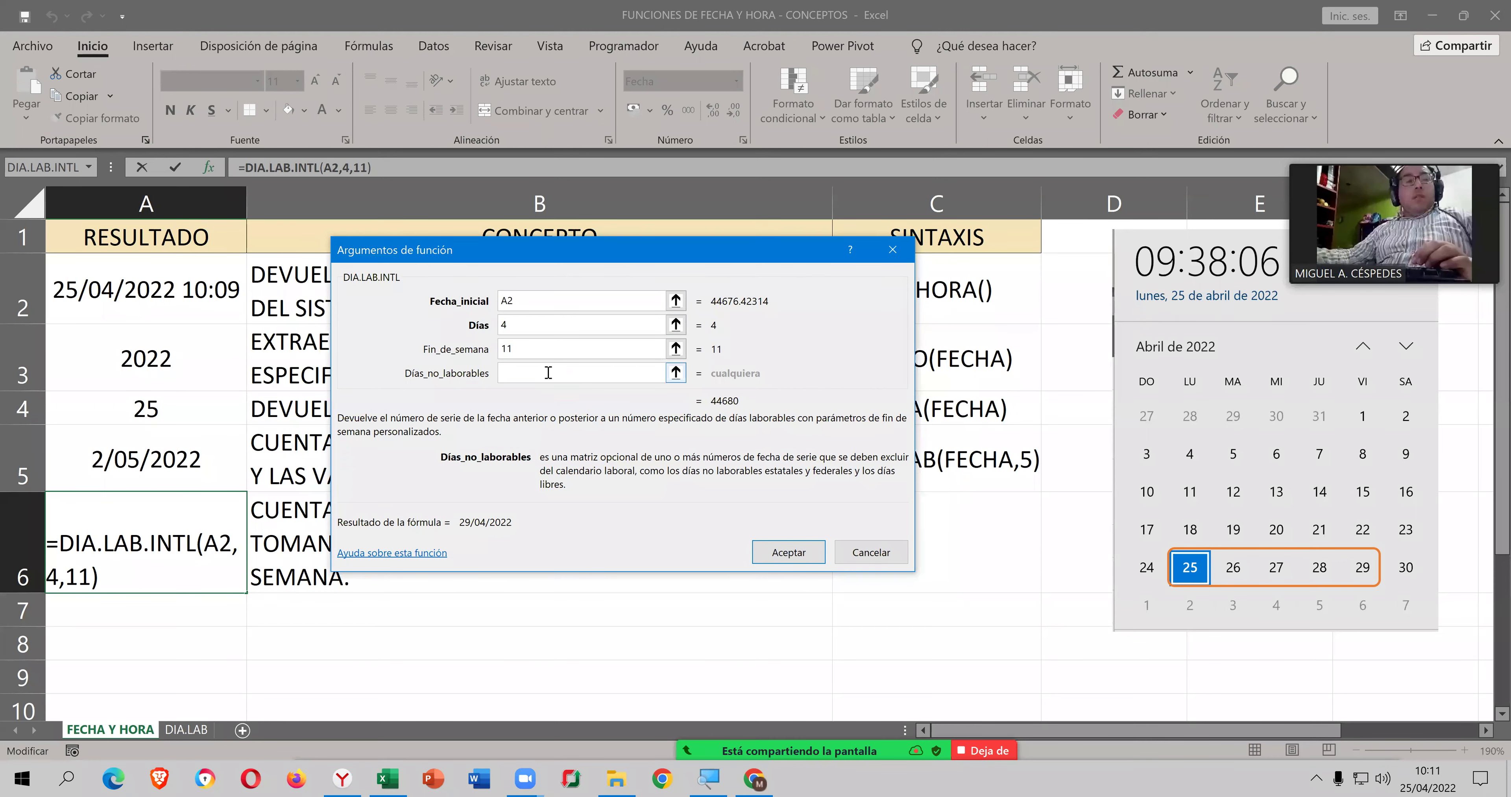
{"action": "left_click", "coordinate": [770, 557]}
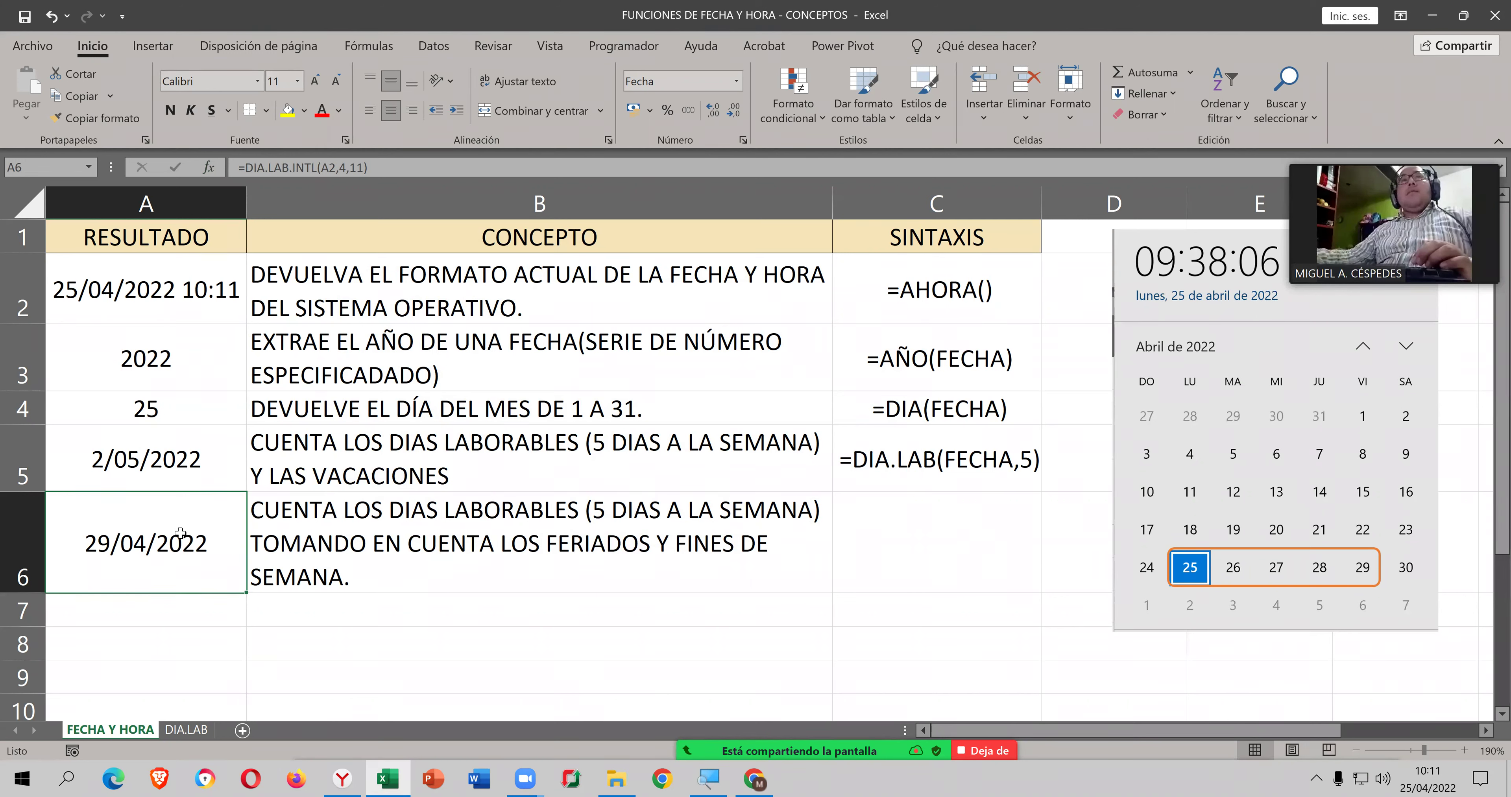
Step: Enter =DIA.LAB.INTL(FECHA,FIN_S,VACACIONES) in C6 using autocomplete suggestions
{"action": "left_click", "coordinate": [958, 561]}
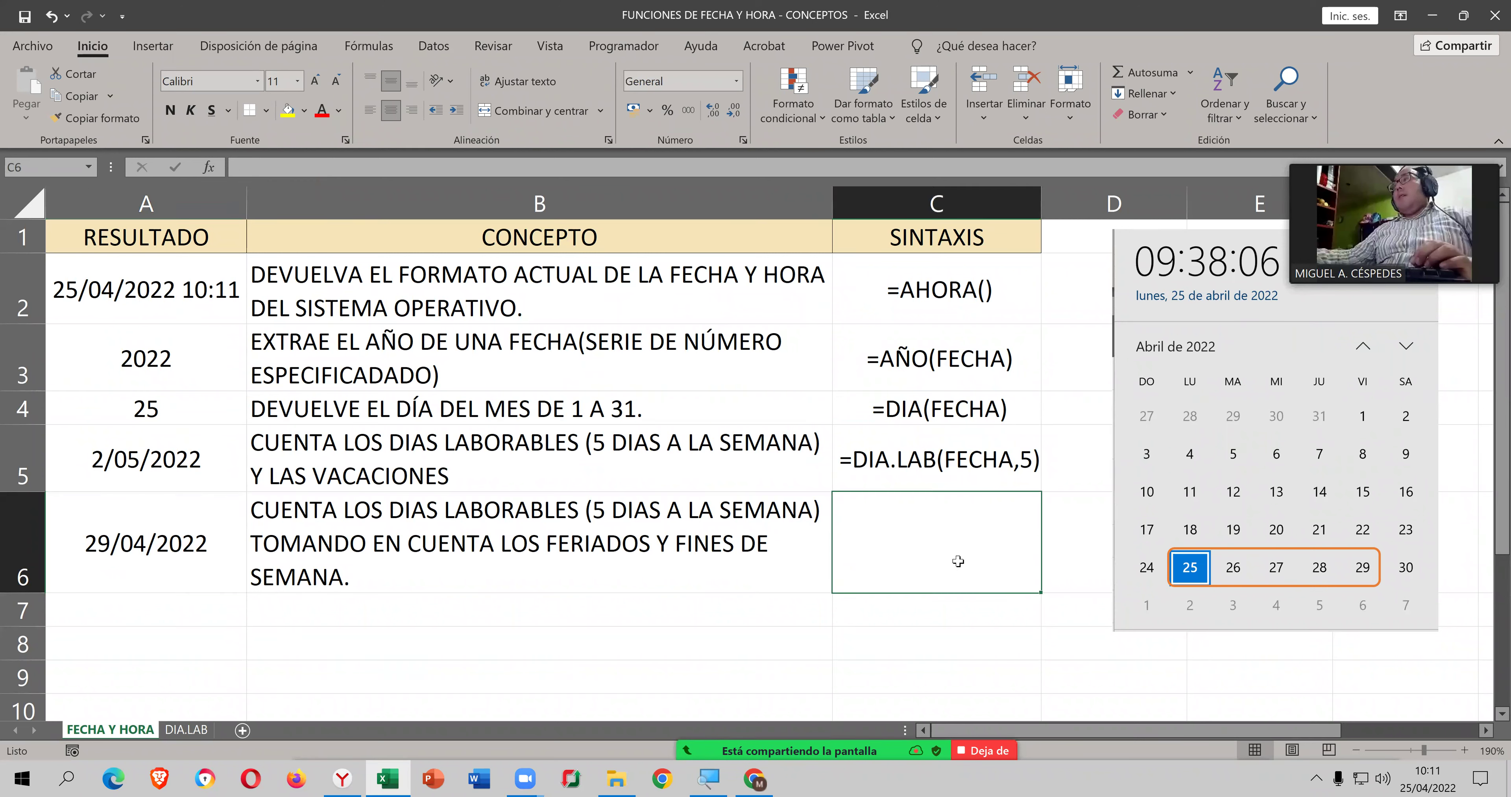
{"action": "type", "text": "=D"}
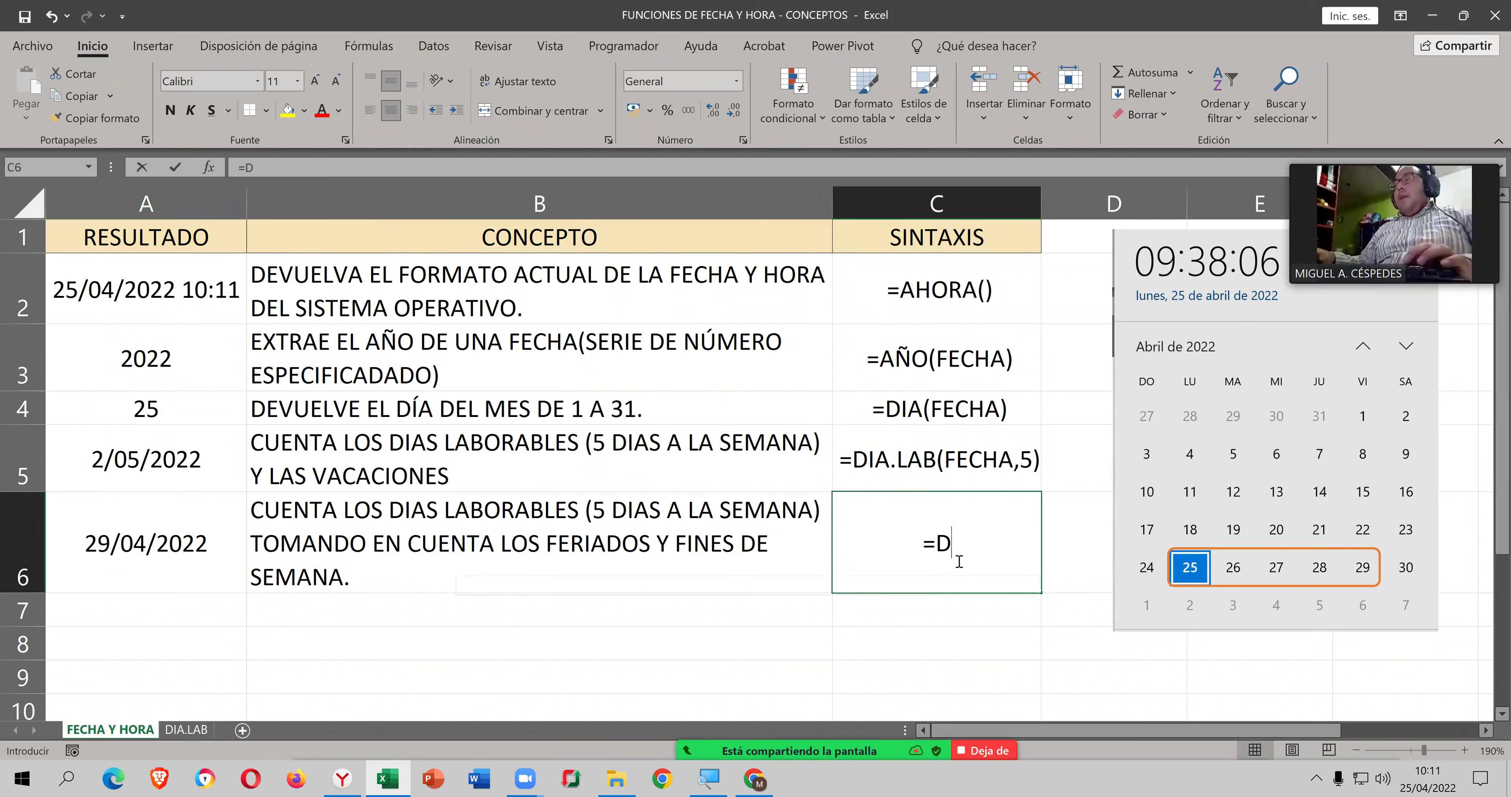
{"action": "type", "text": "I"}
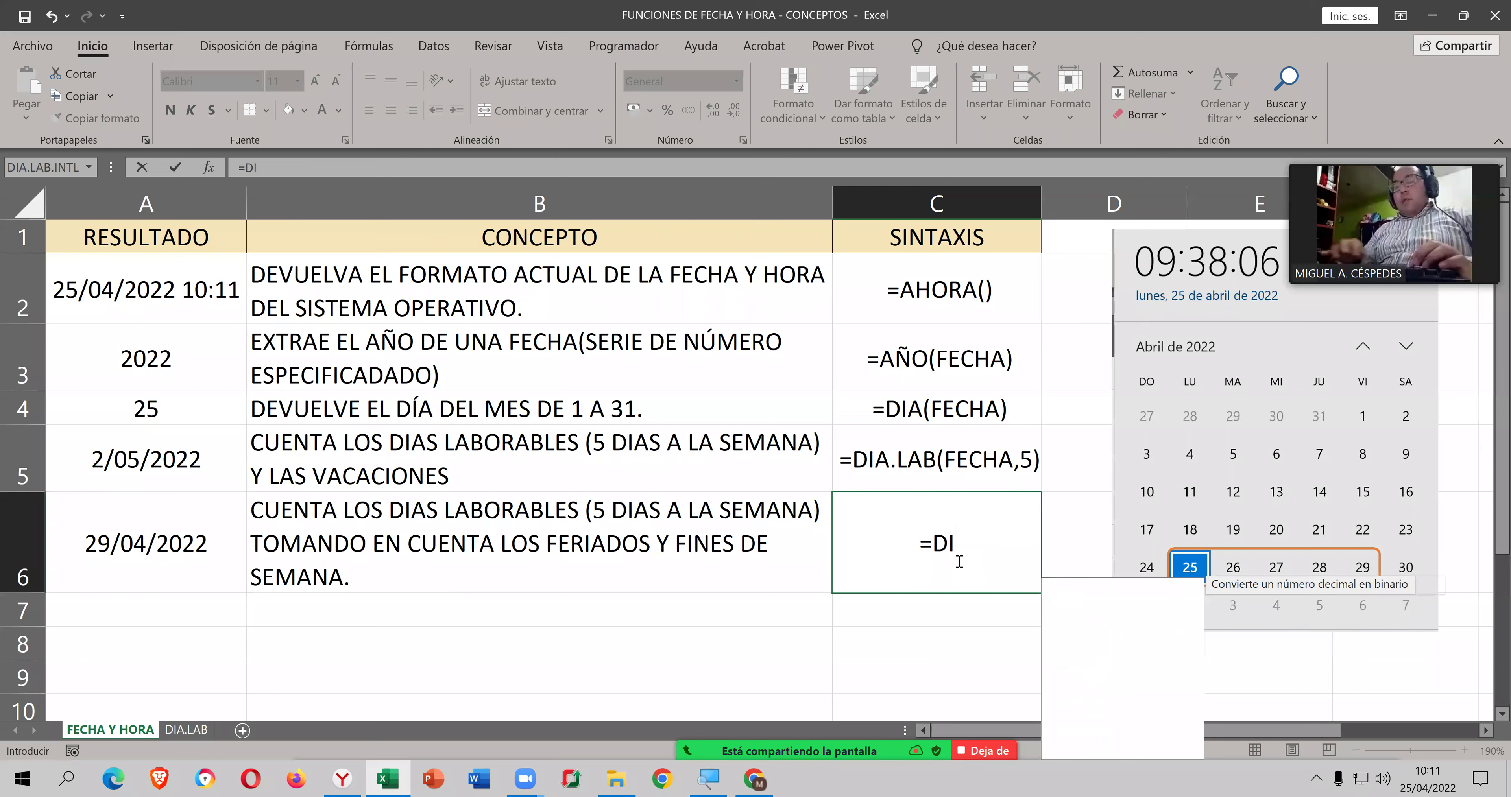
{"action": "type", "text": "A."}
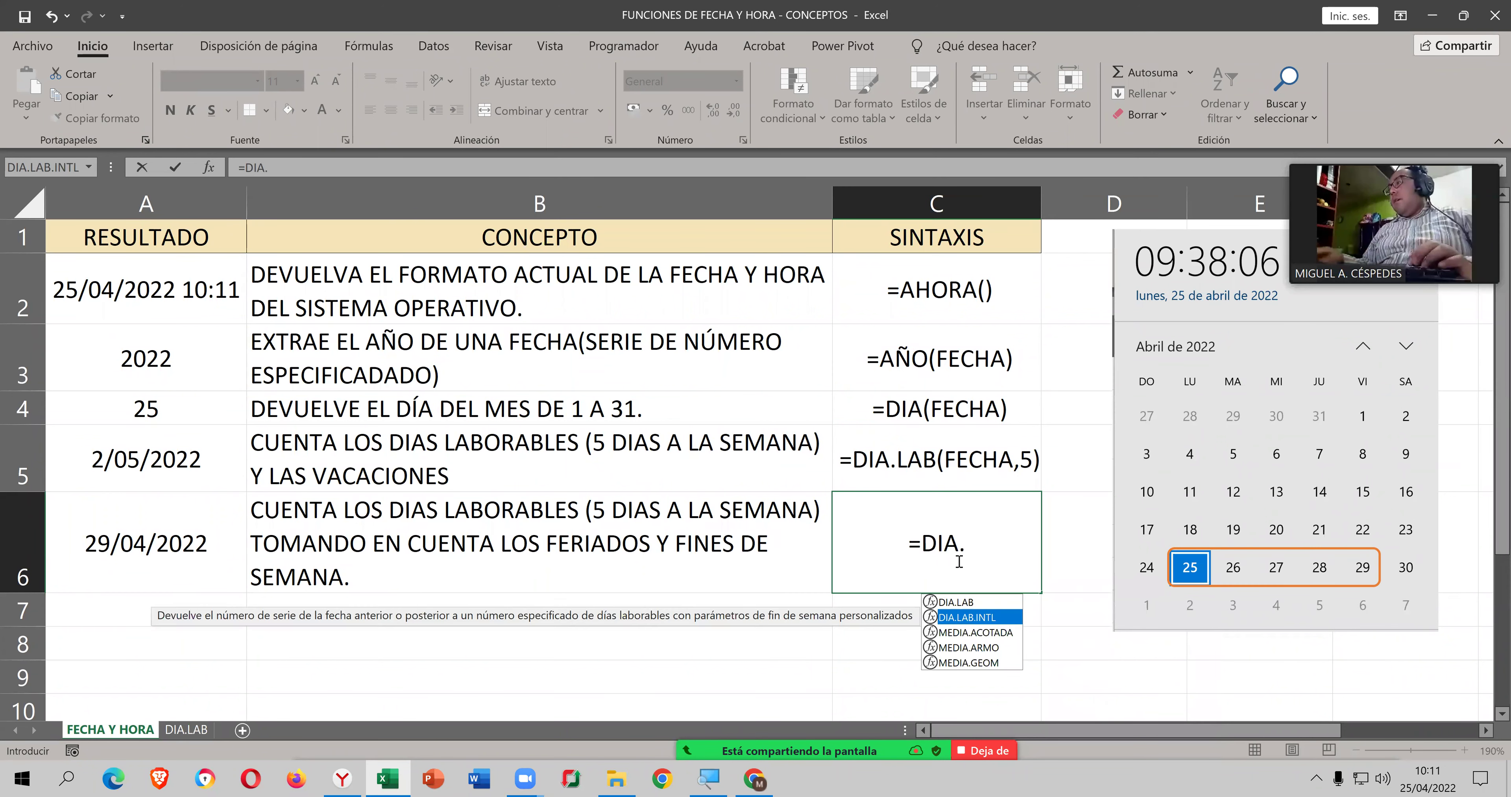
{"action": "key", "text": "Tab"}
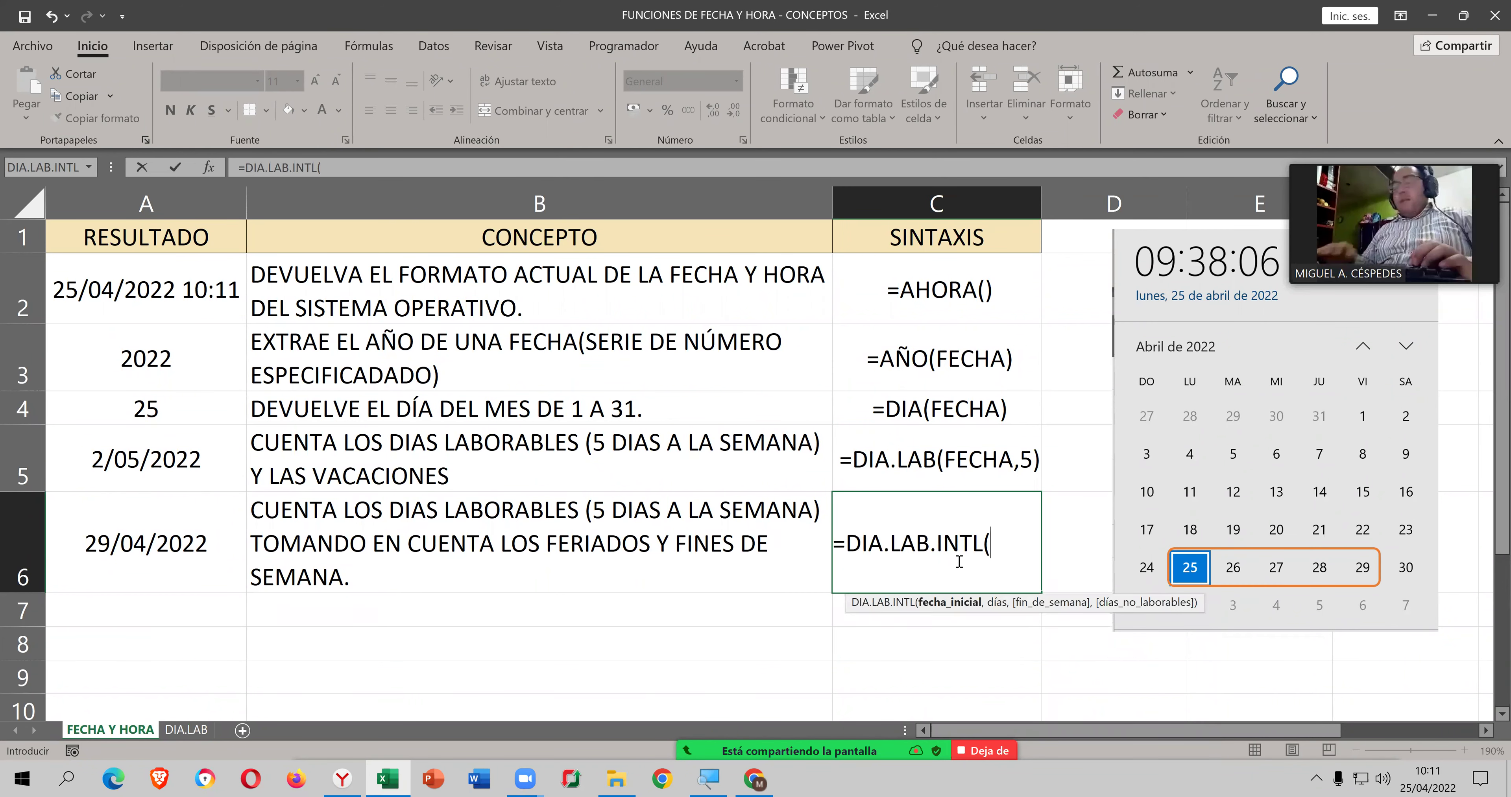
{"action": "type", "text": "FEC"}
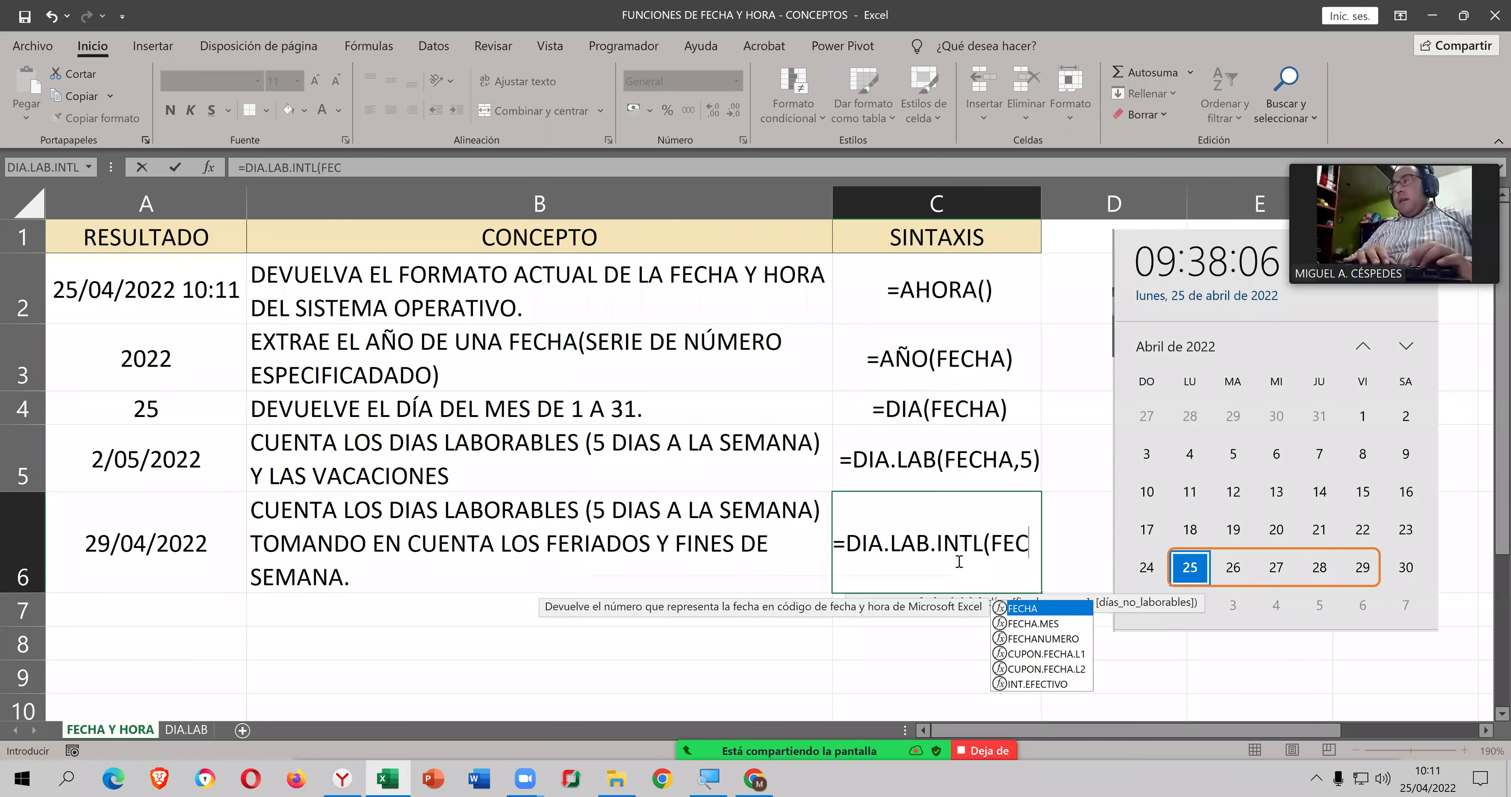
{"action": "key", "text": "Tab"}
{"action": "key", "text": "BackSpace"}
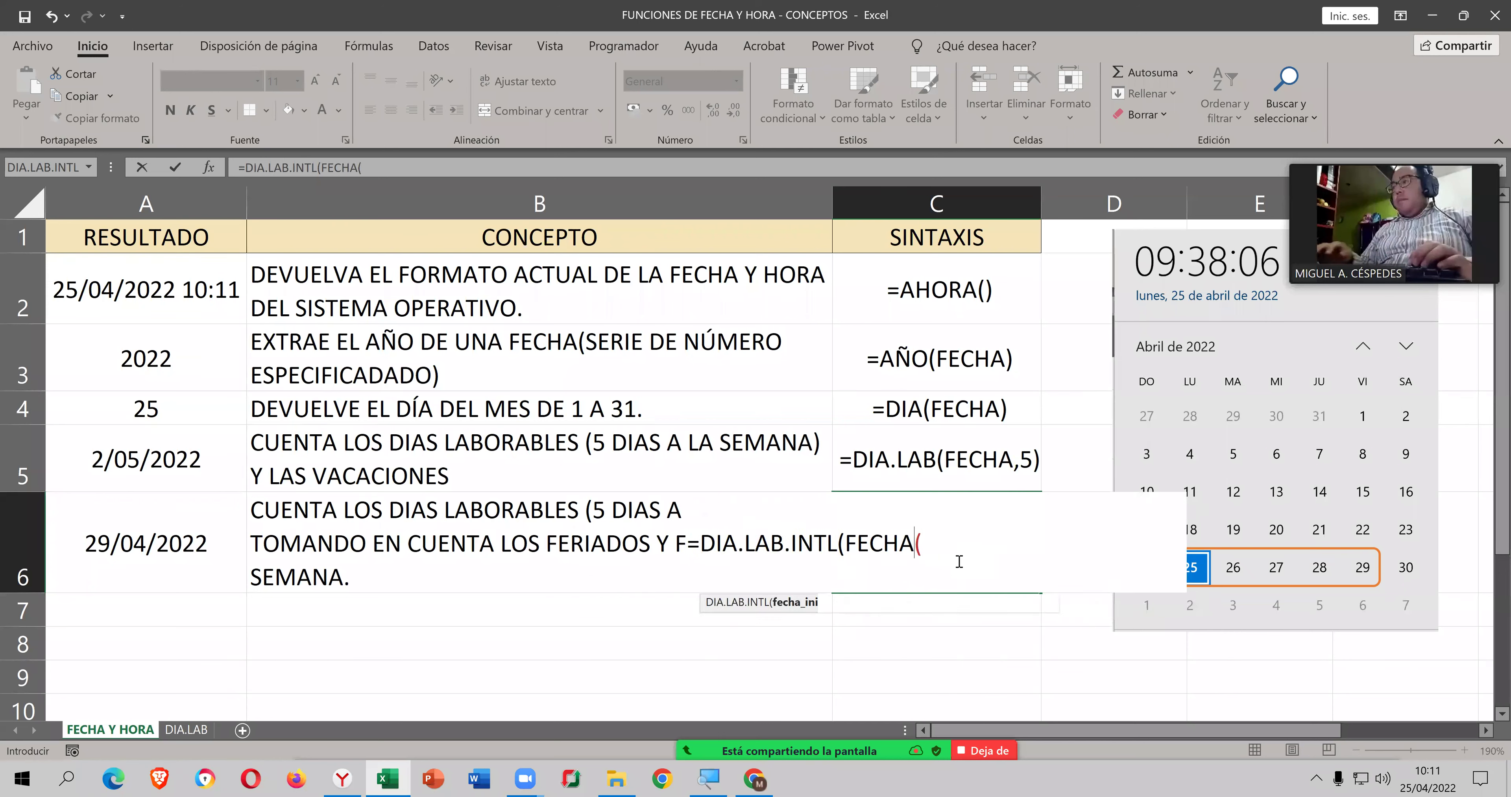
{"action": "type", "text": ","}
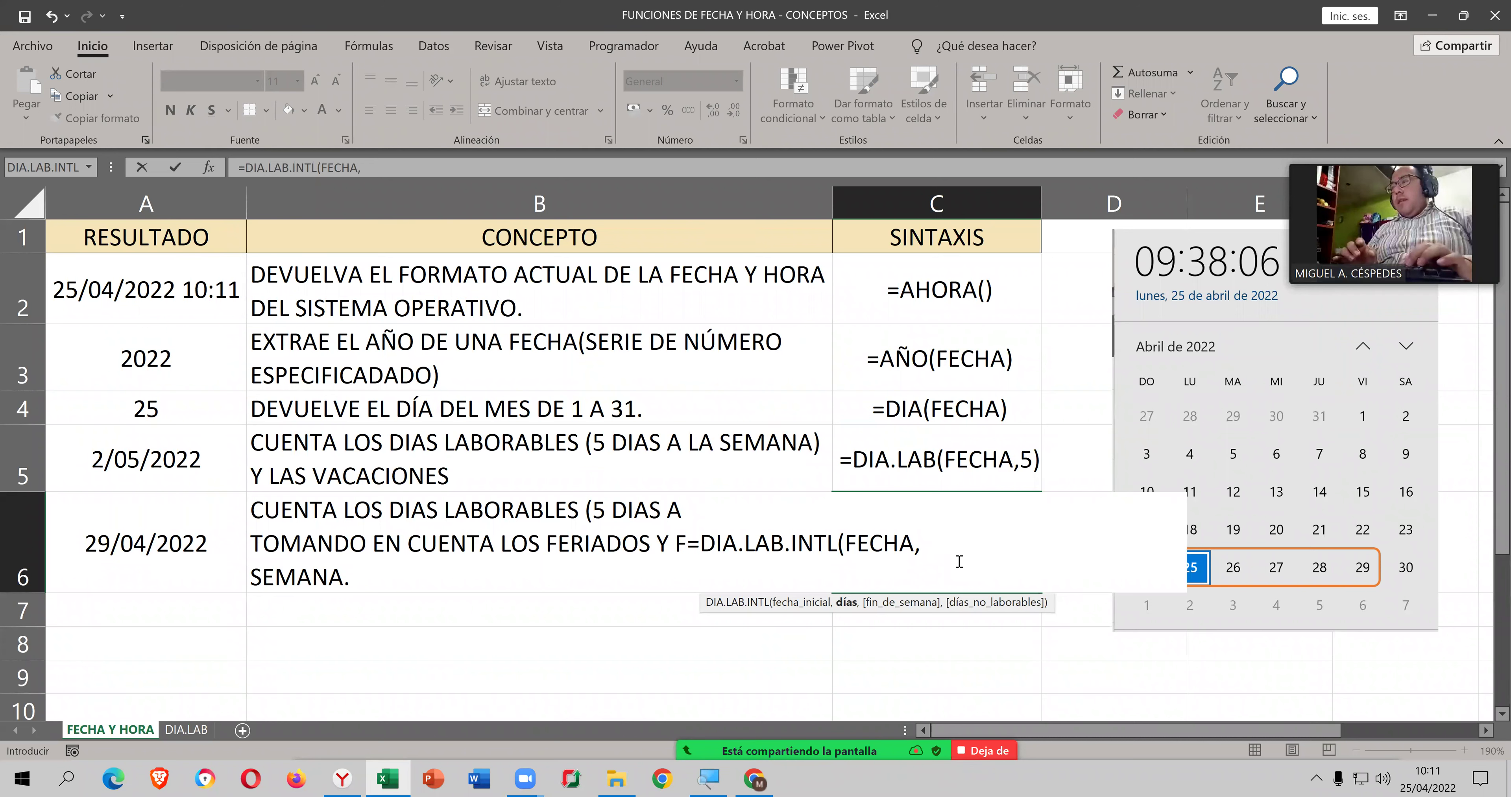
{"action": "type", "text": "FIN_S"}
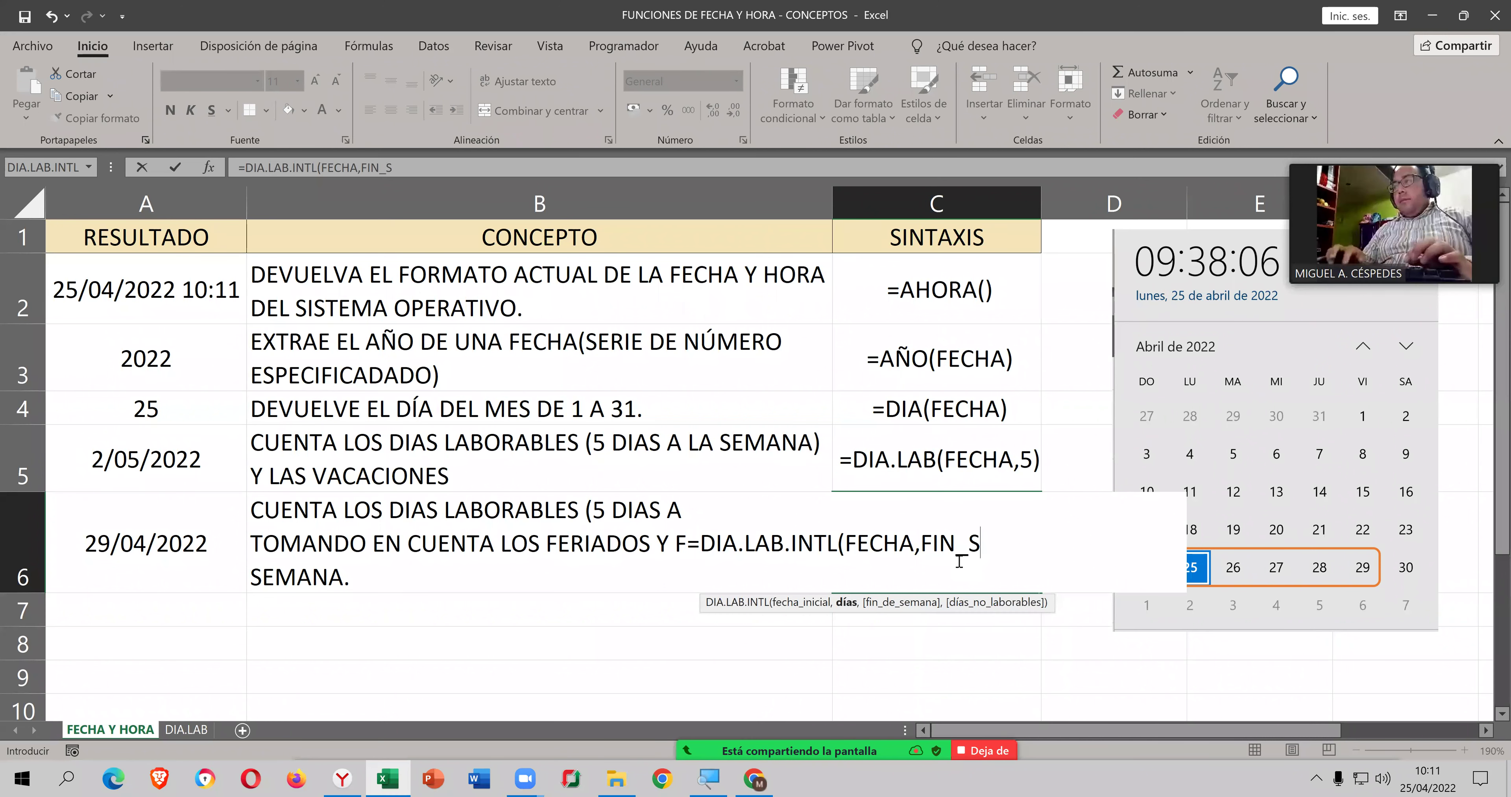
{"action": "type", "text": ","}
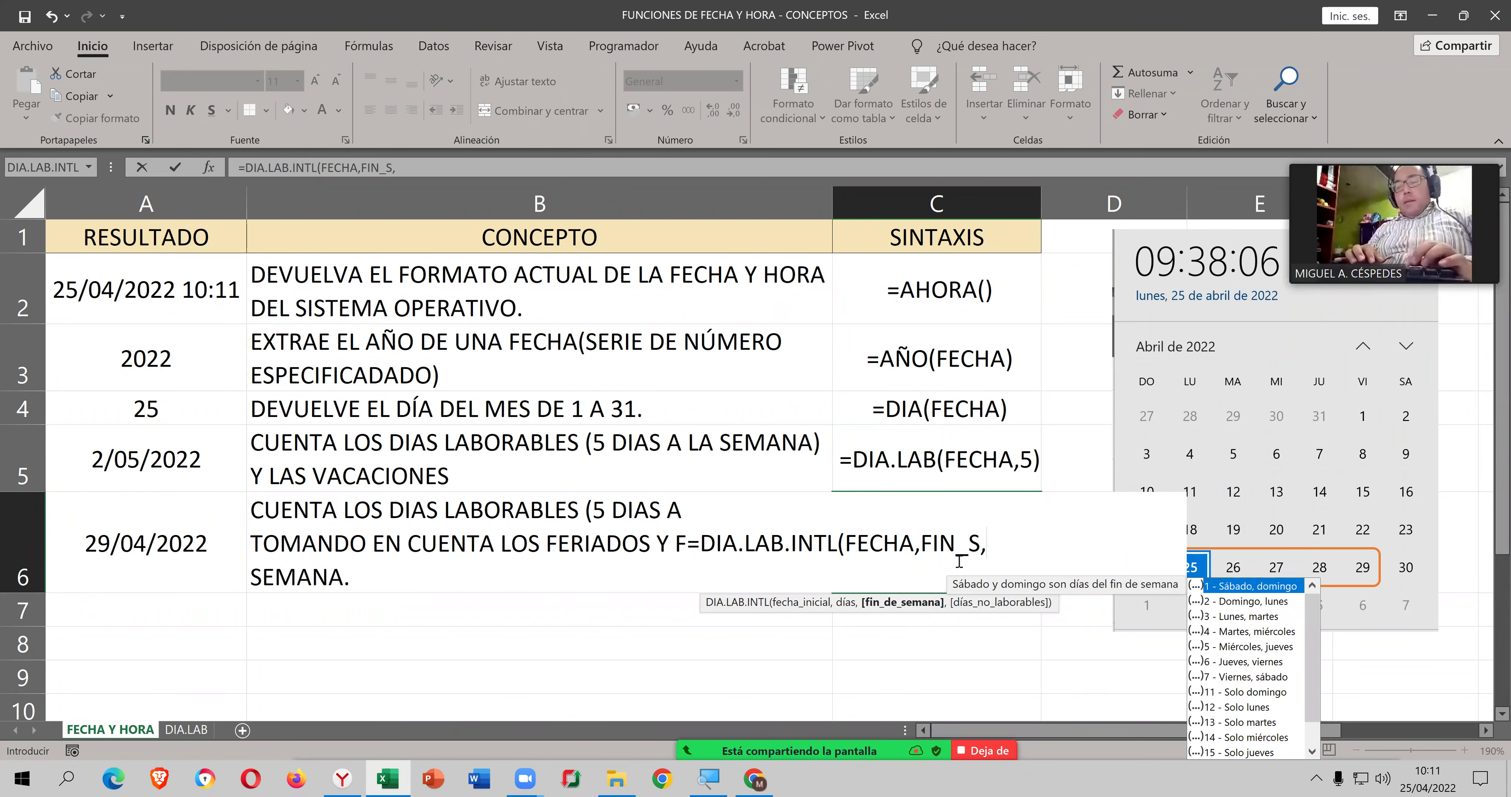
{"action": "type", "text": "VACA"}
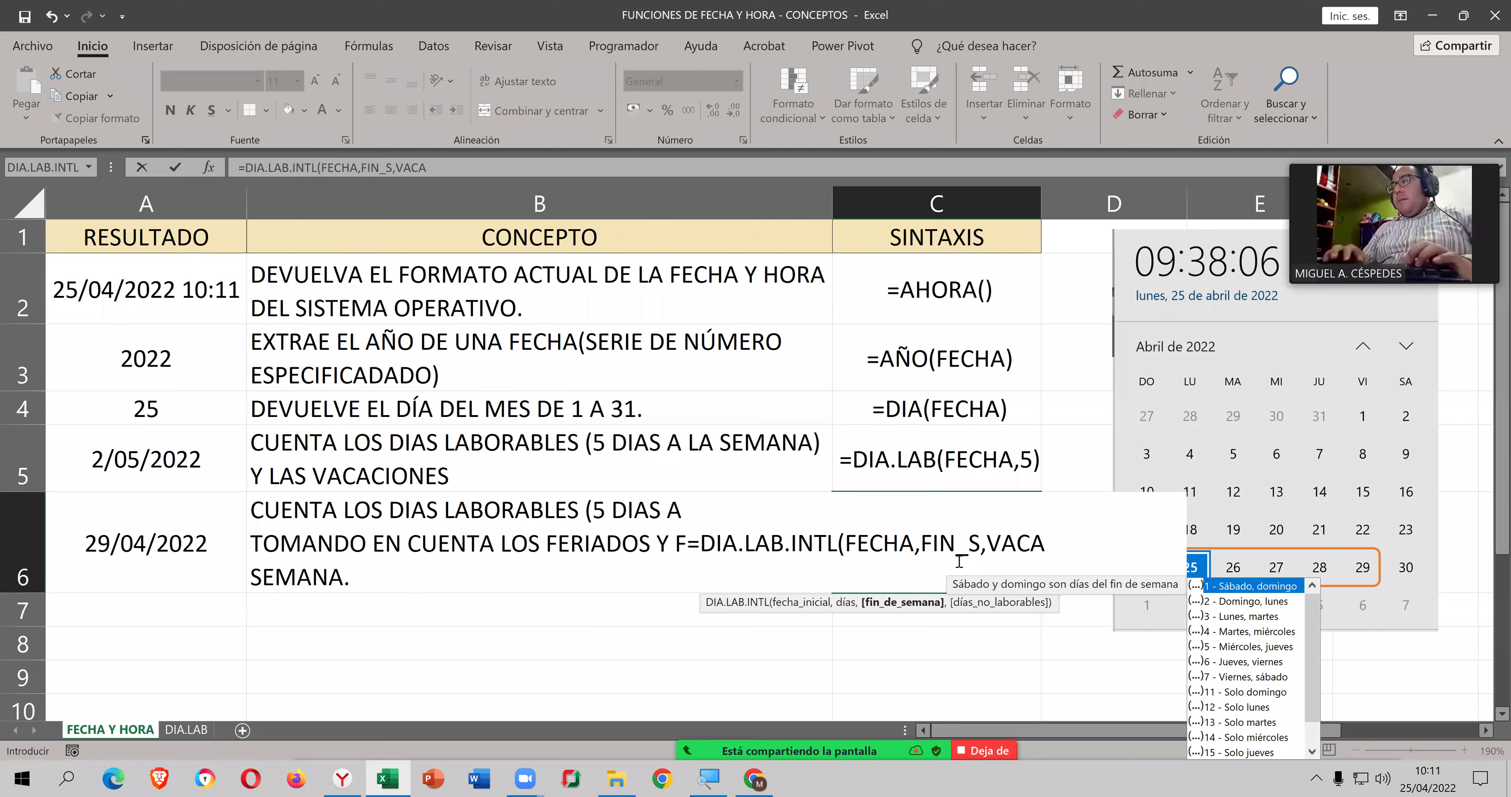
{"action": "type", "text": "CIONES"}
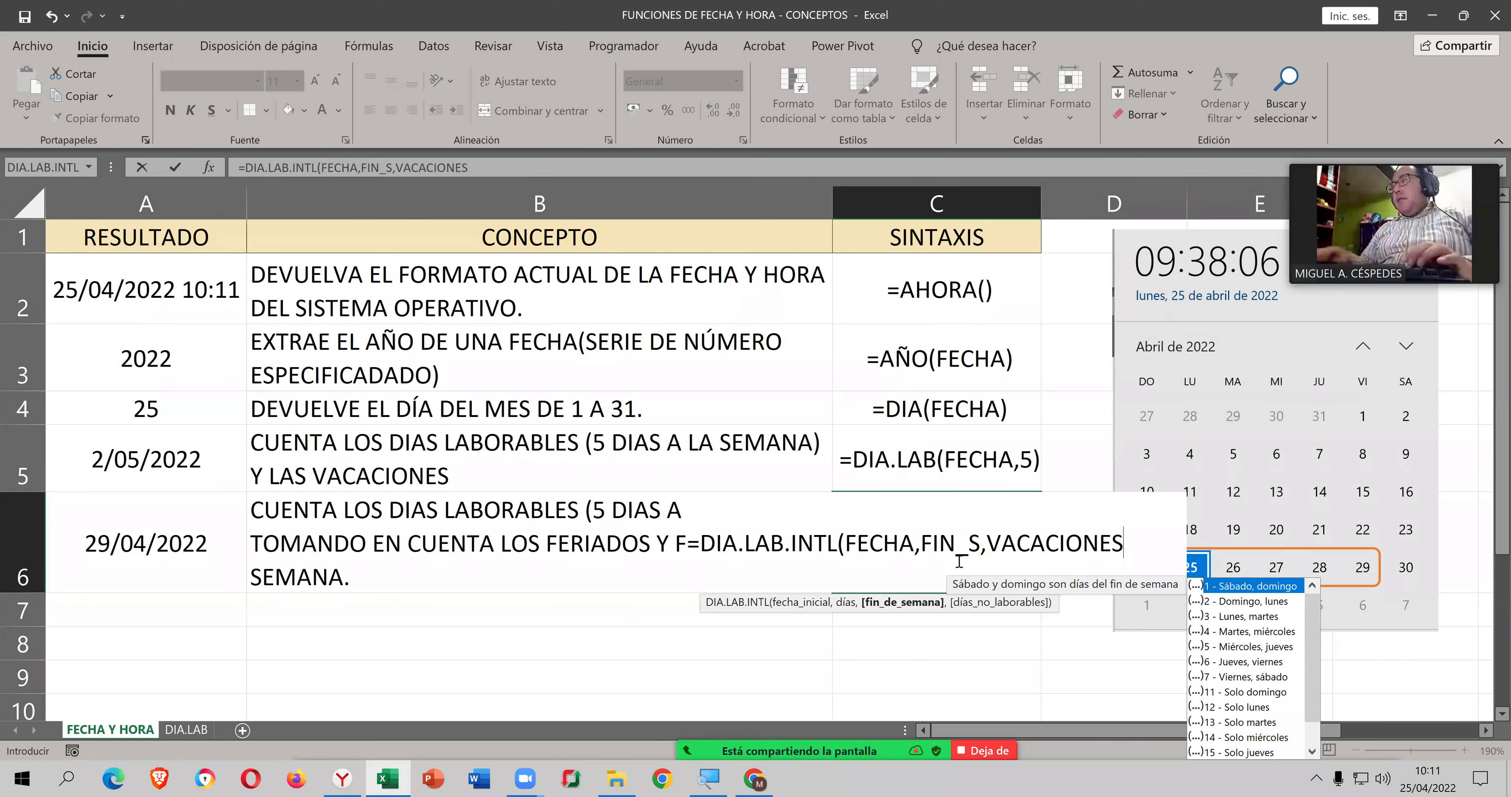
{"action": "type", "text": ")"}
{"action": "key", "text": "Return"}
Step: Reopen C6's #¿NOMBRE? formula and restore the B6 description text
{"action": "left_click", "coordinate": [958, 561]}
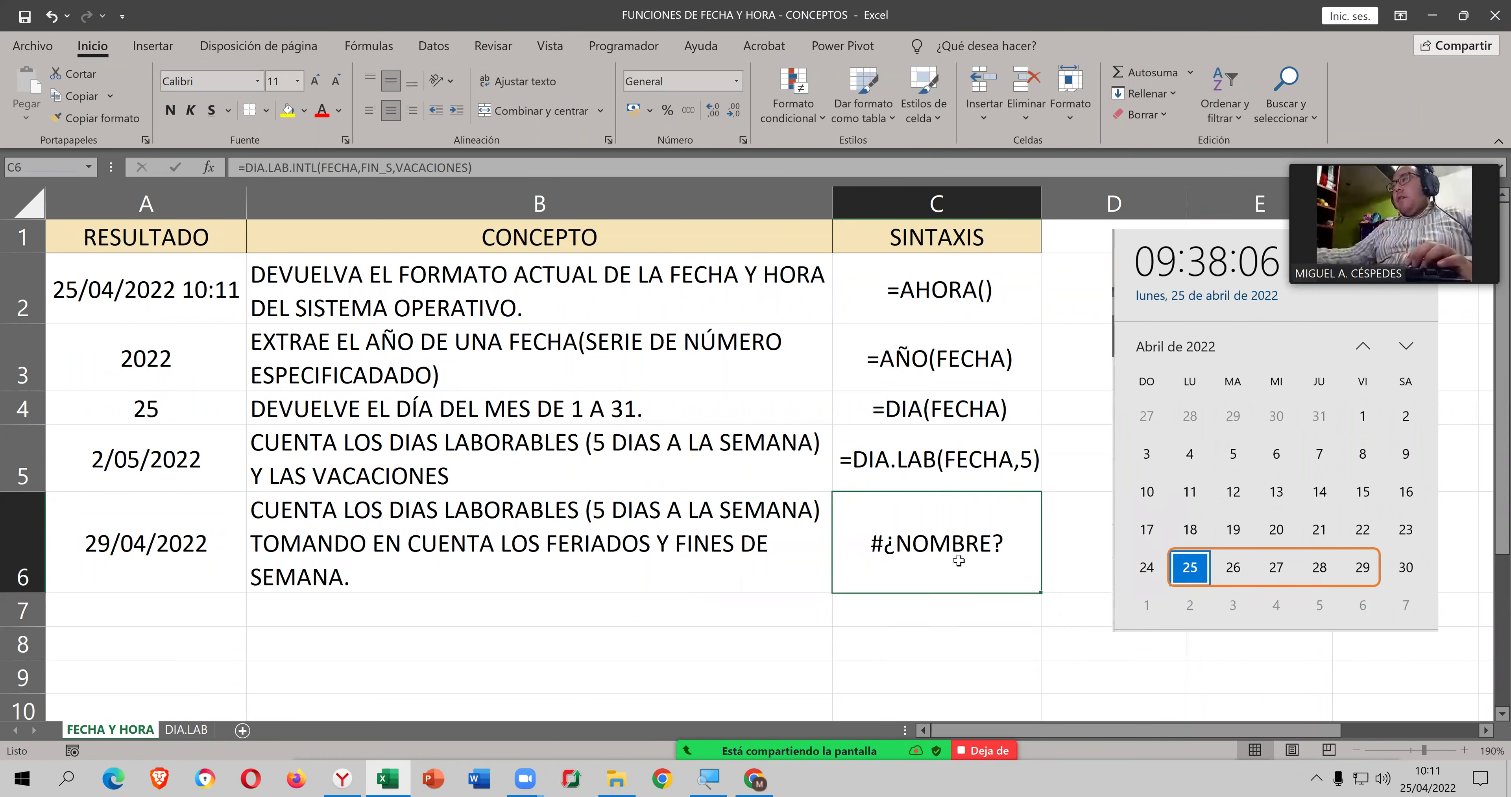
{"action": "double_click", "coordinate": [959, 561]}
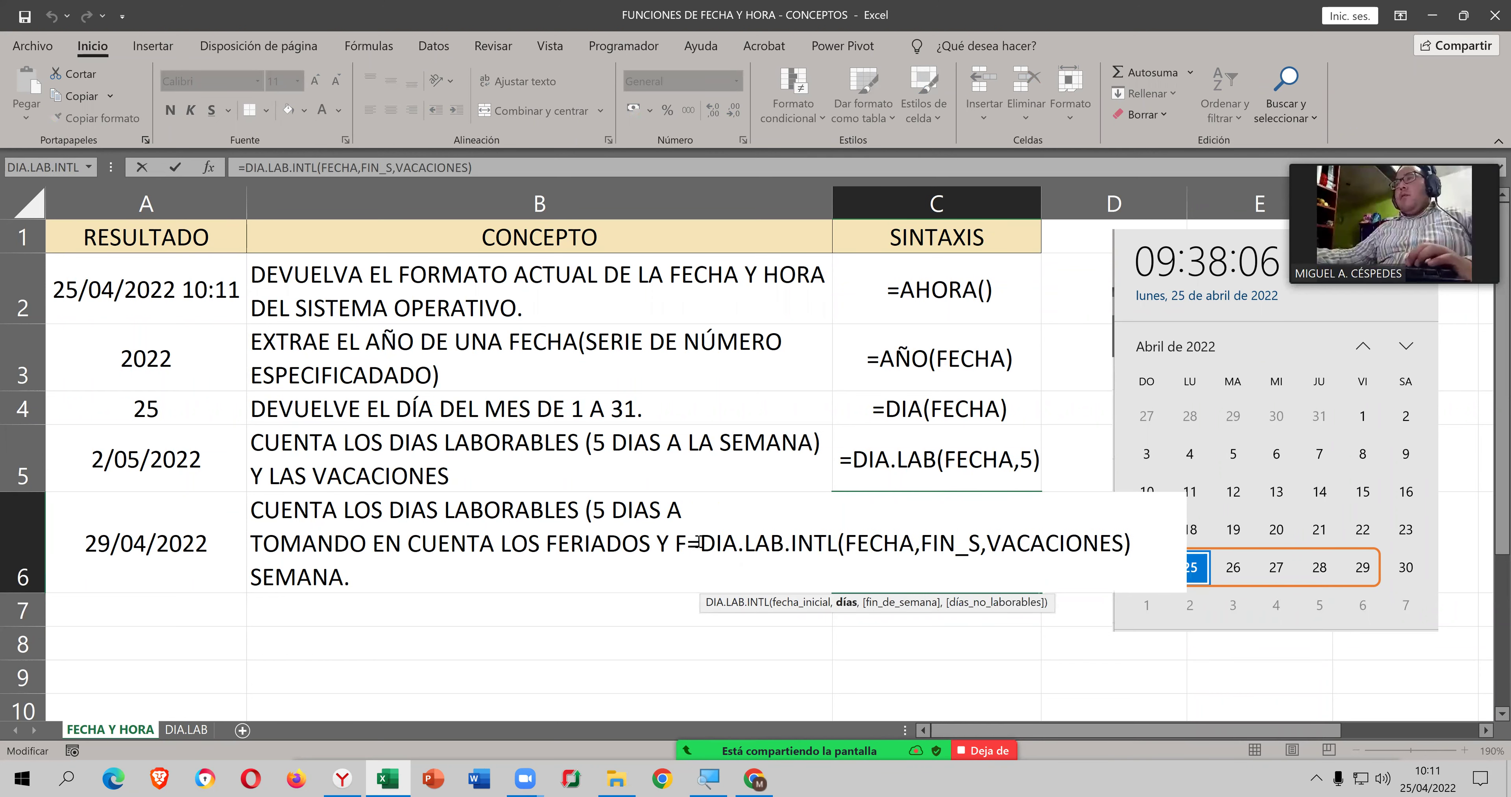
{"action": "left_click", "coordinate": [686, 540]}
{"action": "key", "text": "BackSpace"}
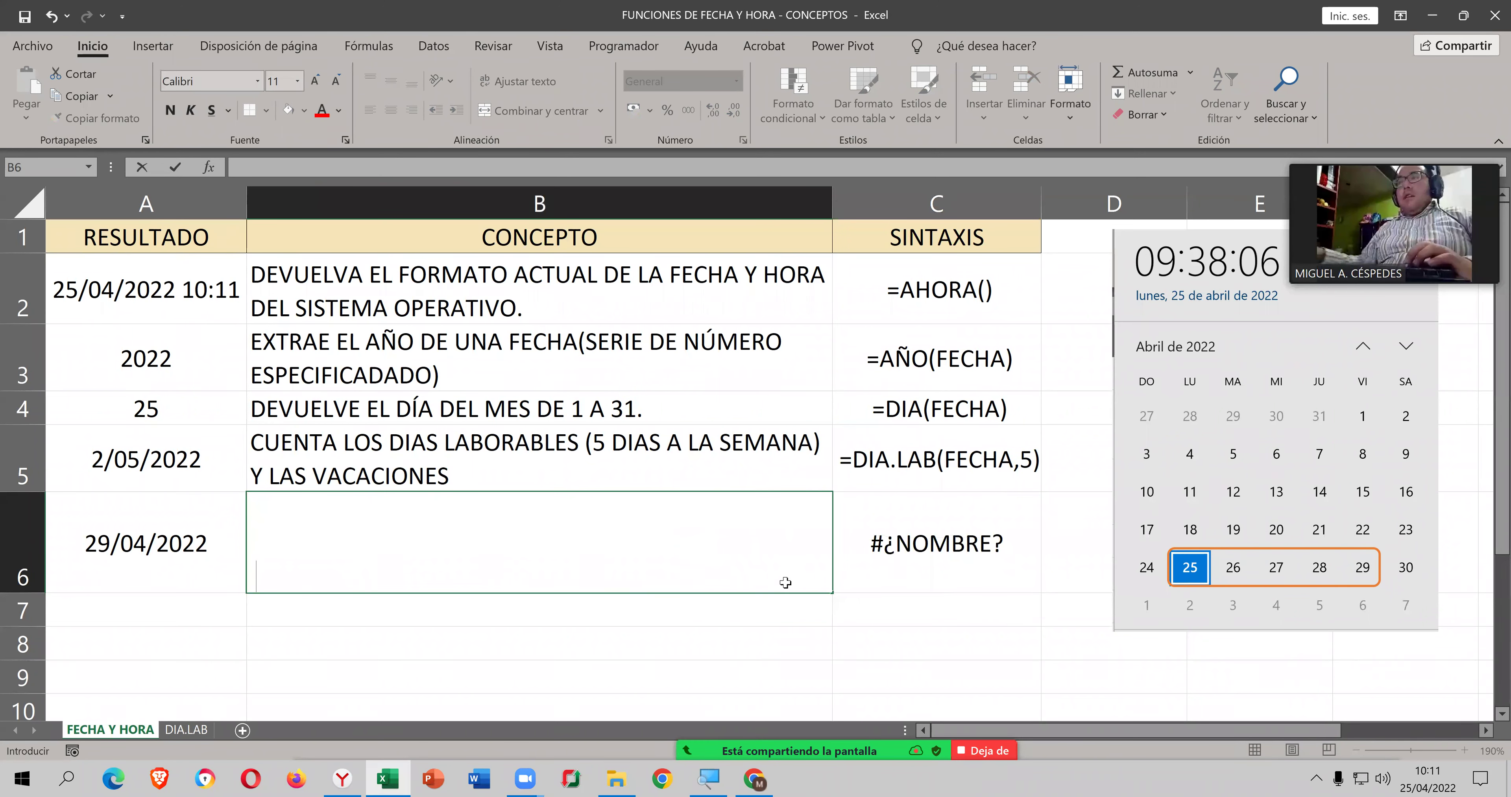
{"action": "key", "text": "ctrl+v"}
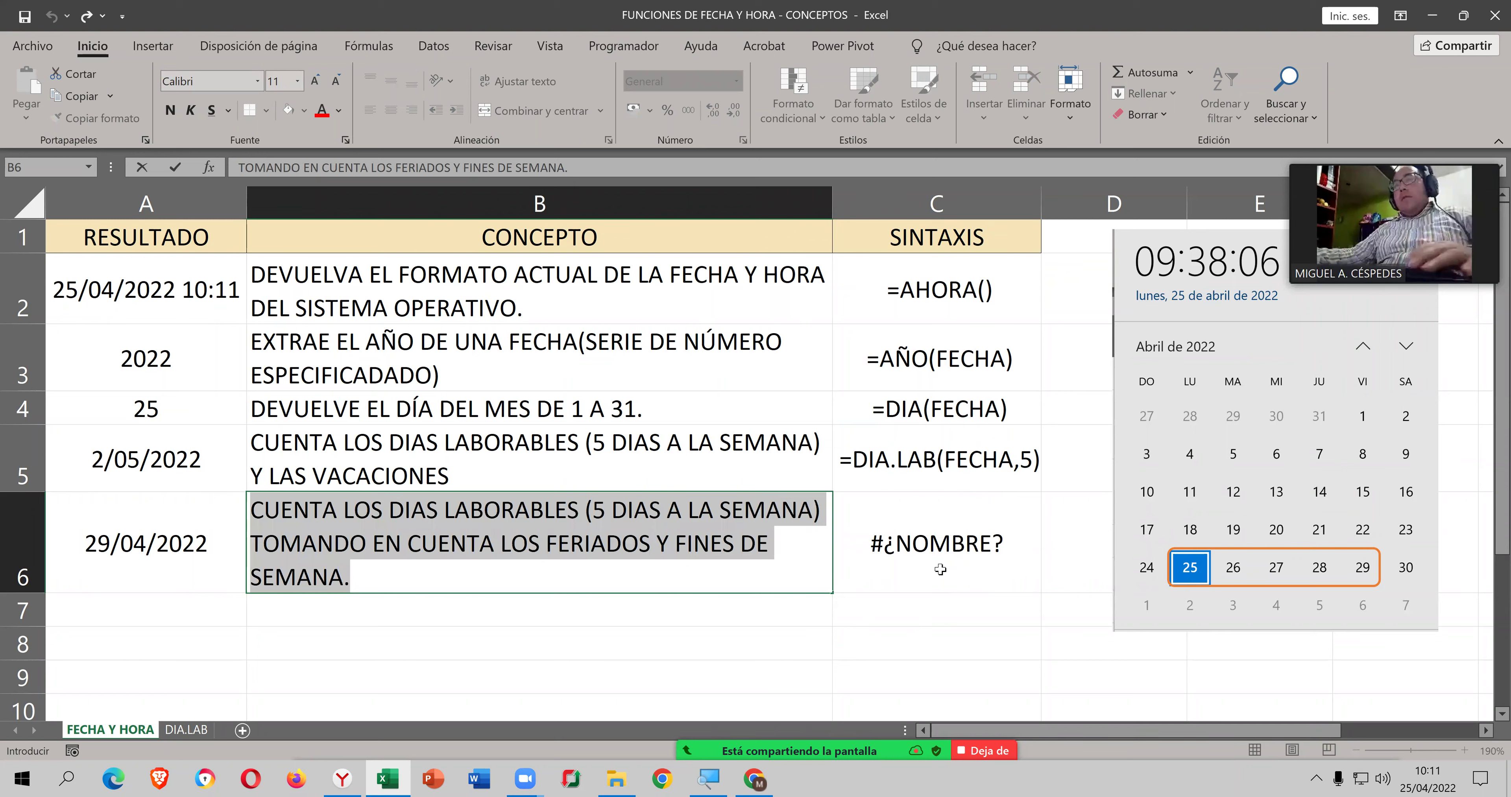
Step: Re-edit C6 with a leading space so the syntax displays as text
{"action": "left_click", "coordinate": [912, 568]}
{"action": "double_click", "coordinate": [912, 568]}
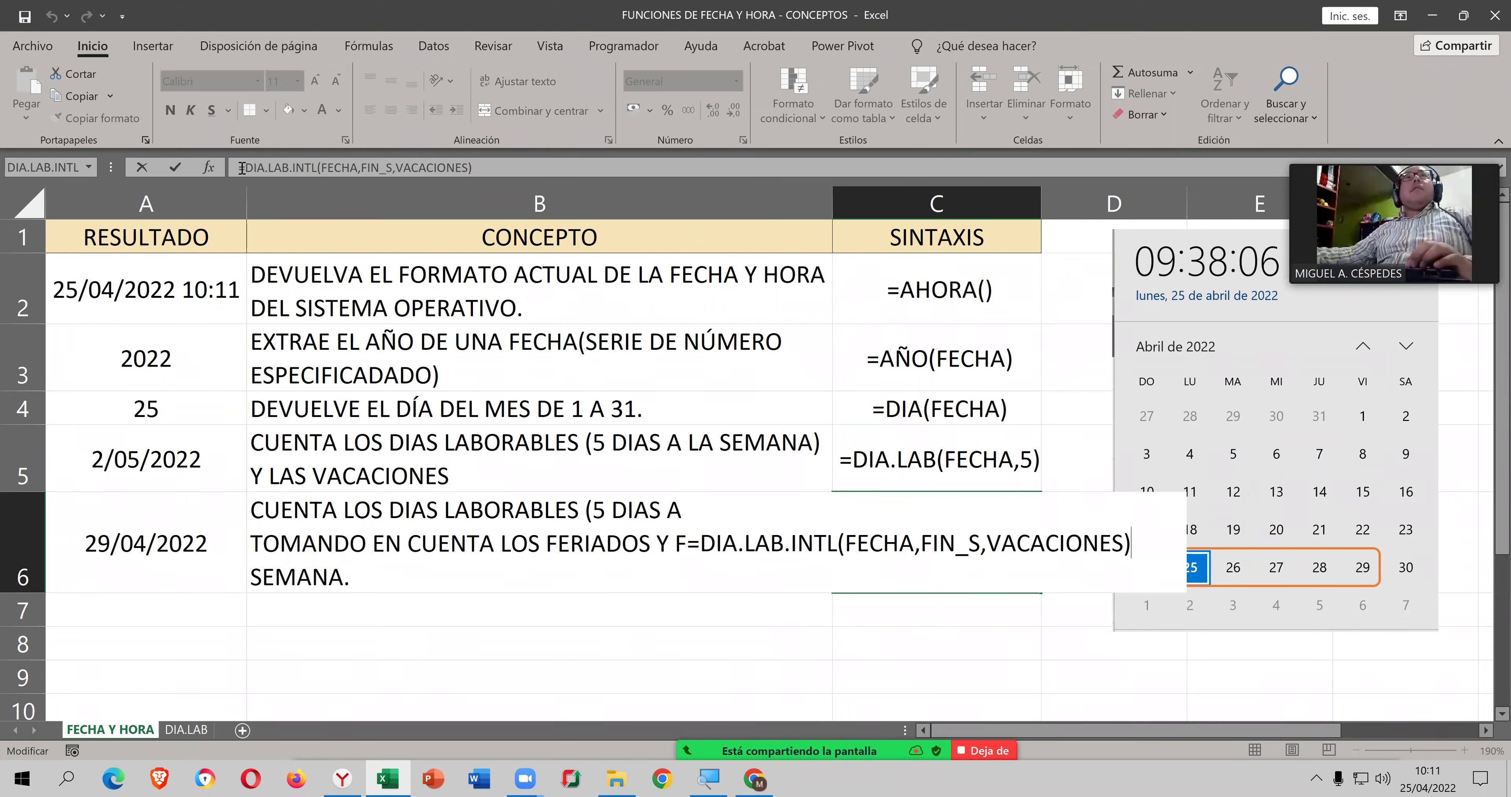
{"action": "left_click", "coordinate": [259, 195]}
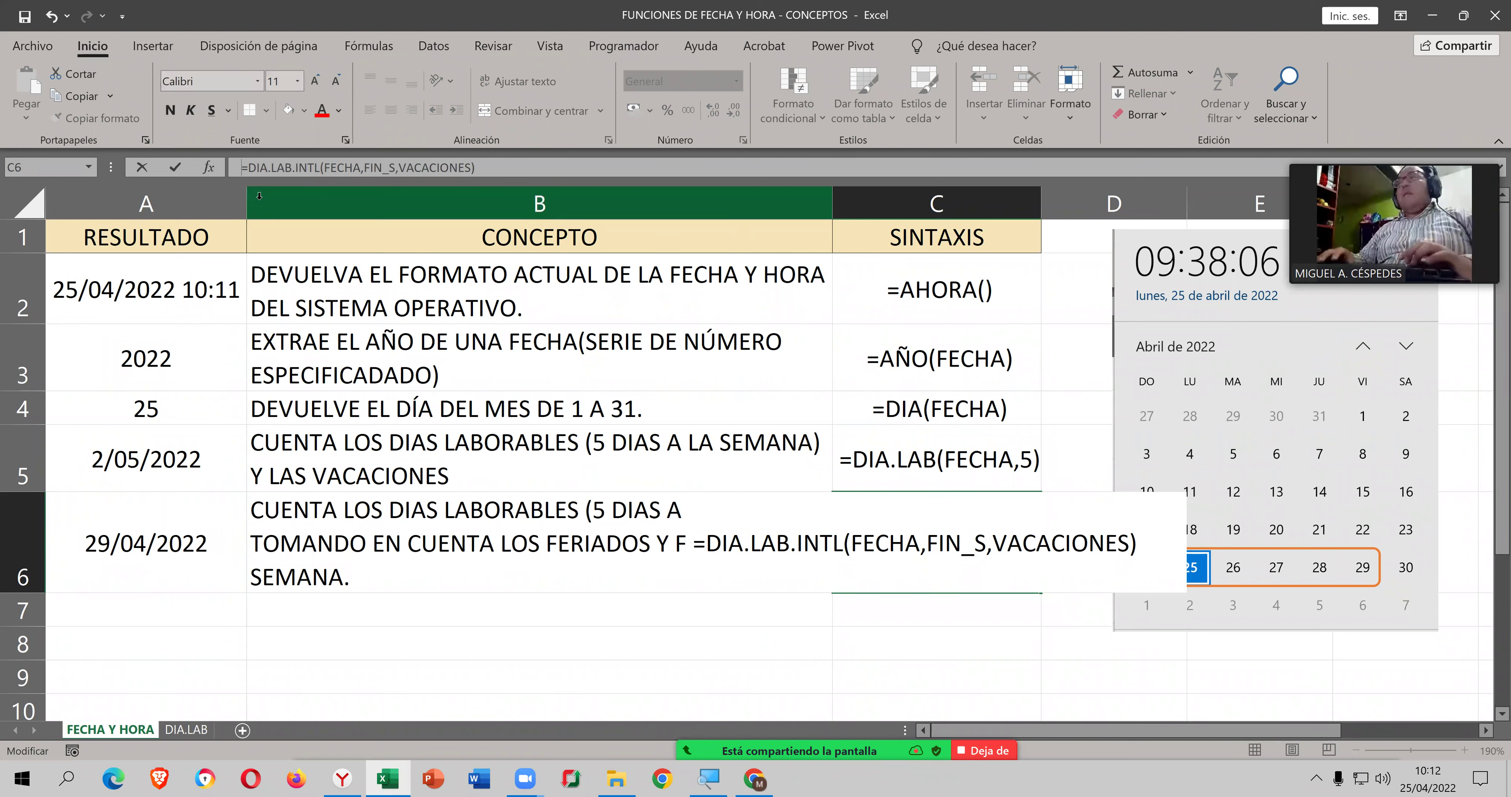
{"action": "key", "text": "Return"}
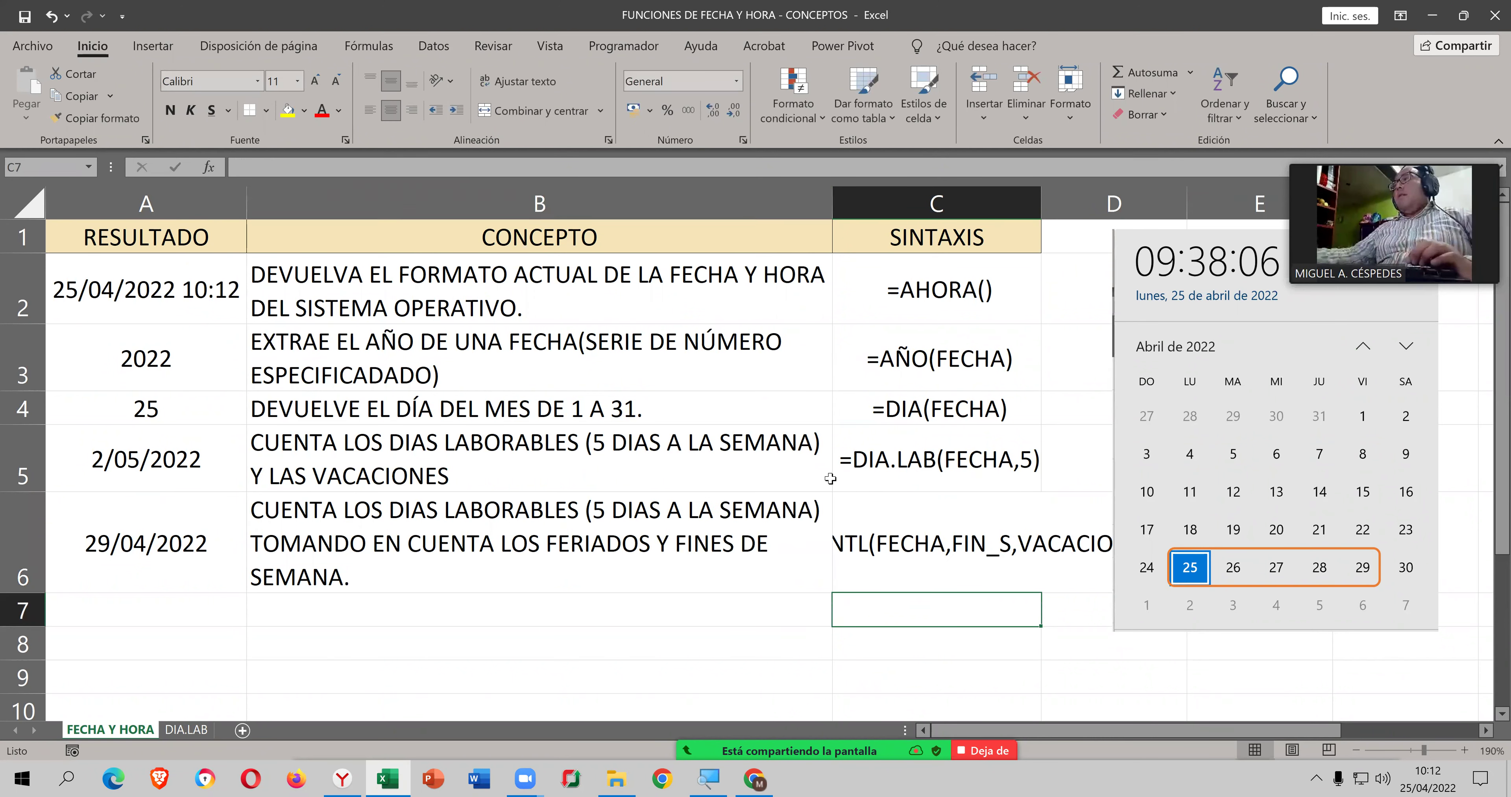
{"action": "left_click", "coordinate": [936, 521]}
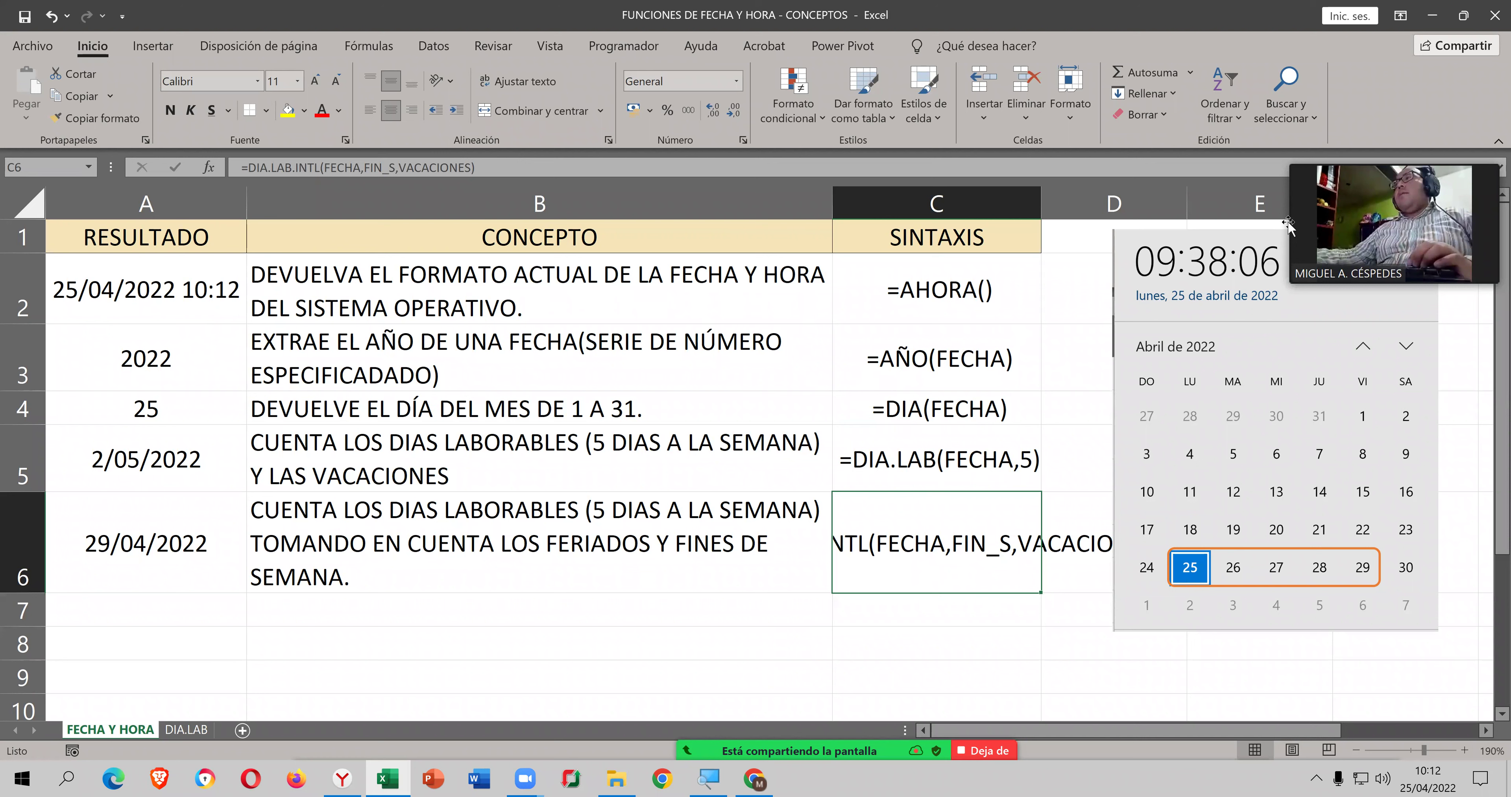
{"action": "left_click", "coordinate": [1190, 359]}
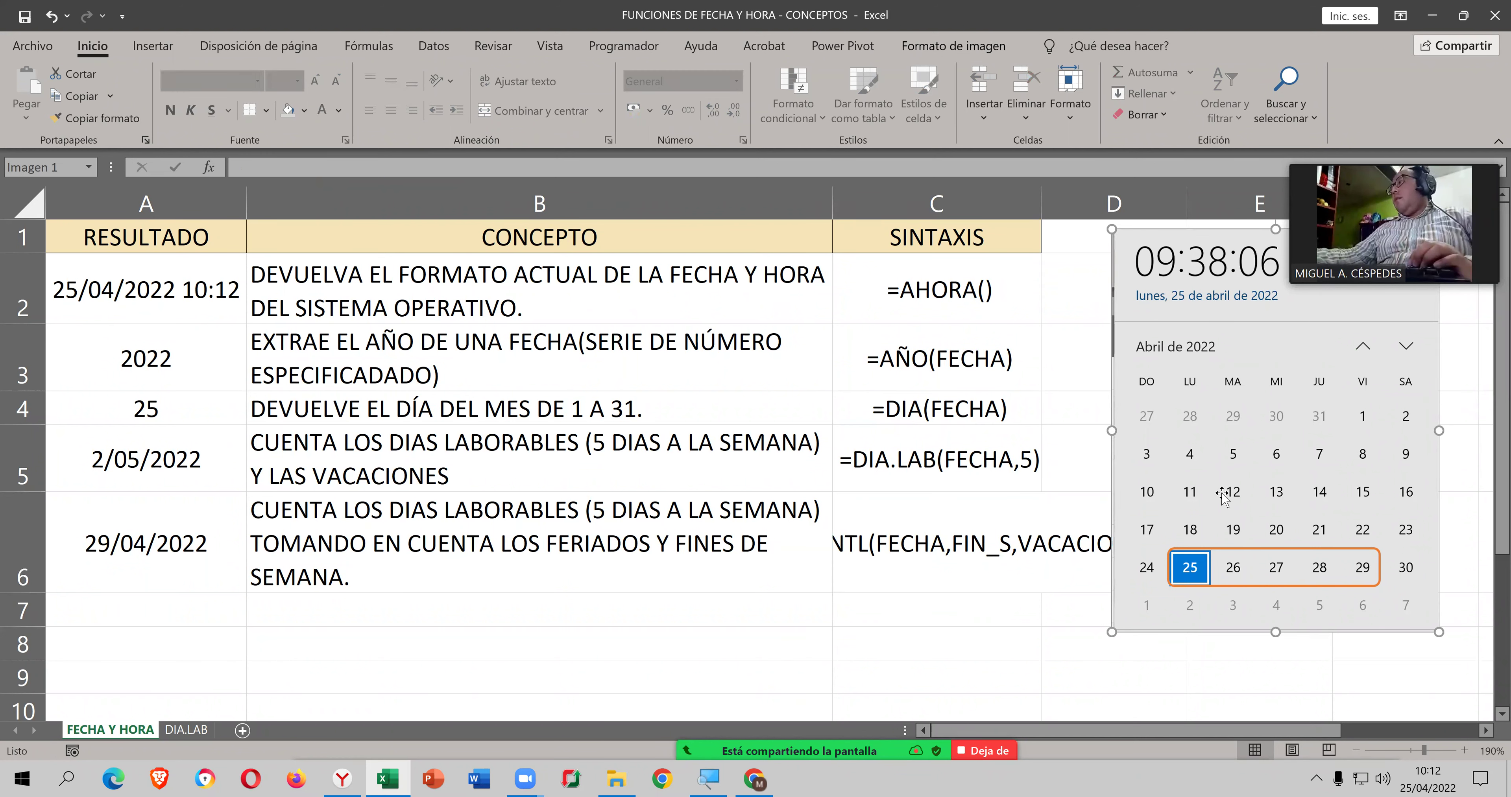
{"action": "left_click", "coordinate": [977, 526]}
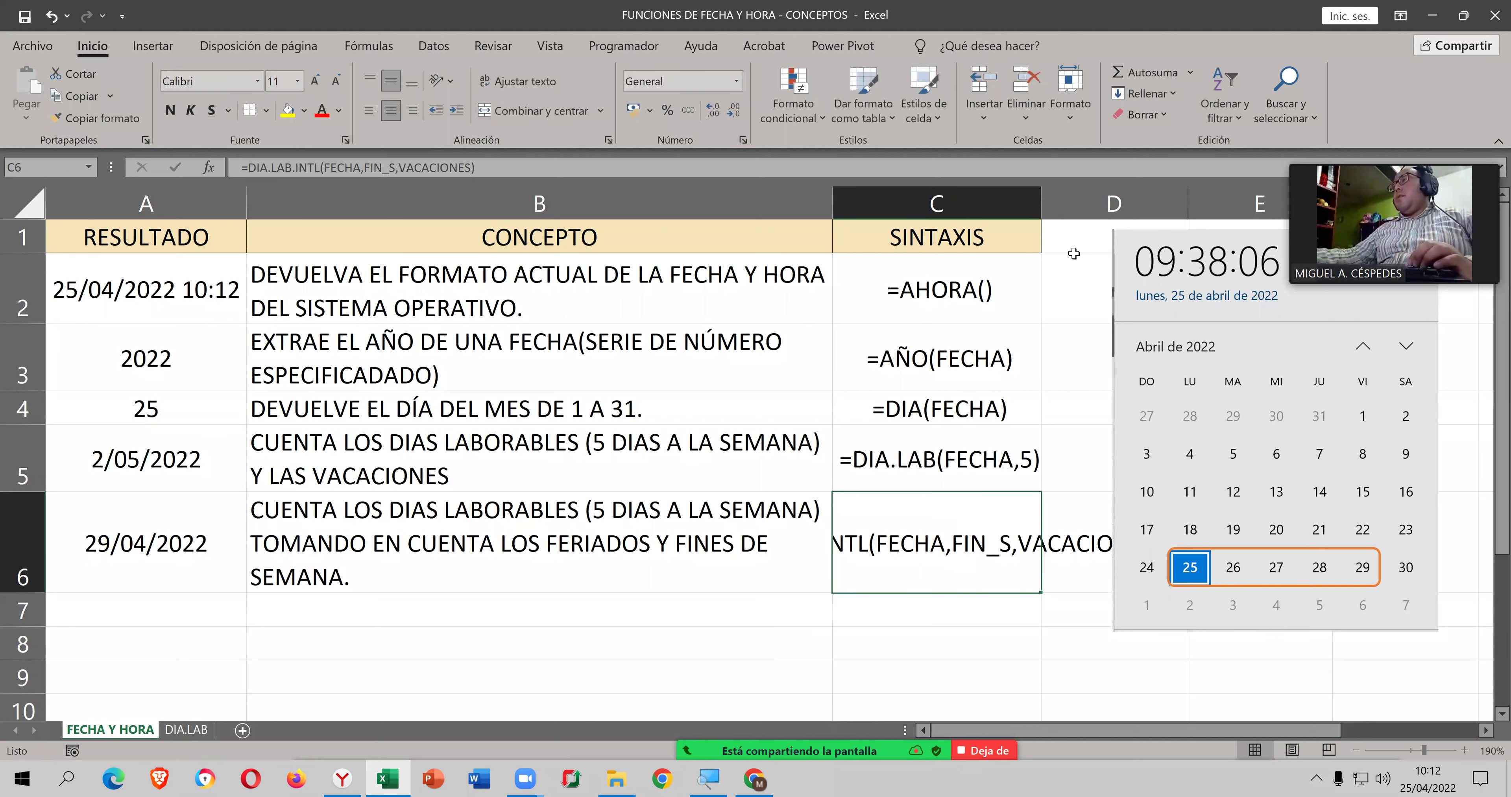
Step: Auto-fit column C to the C6 syntax text, then select A6
{"action": "double_click", "coordinate": [1038, 203]}
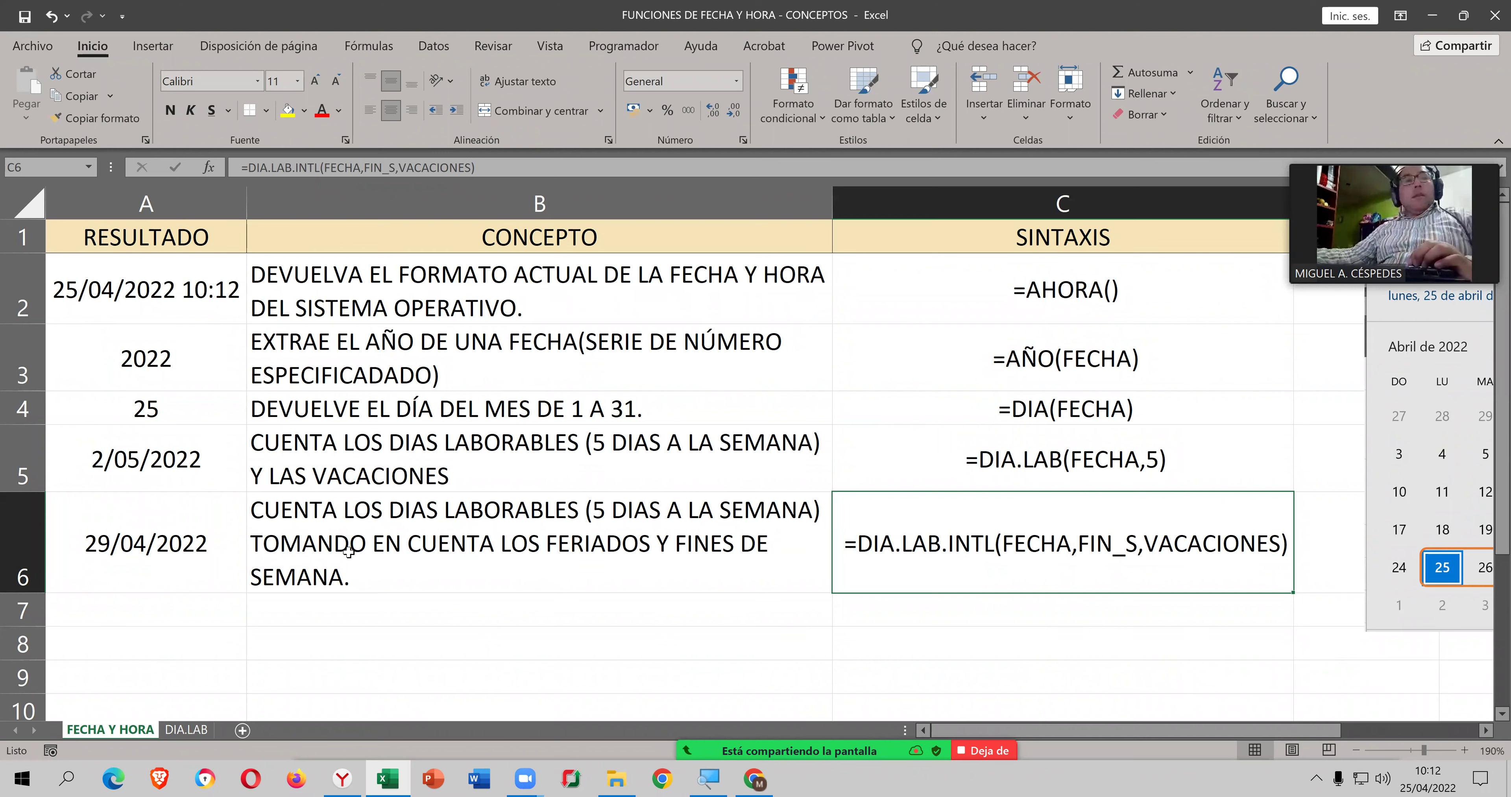
{"action": "left_click", "coordinate": [236, 537]}
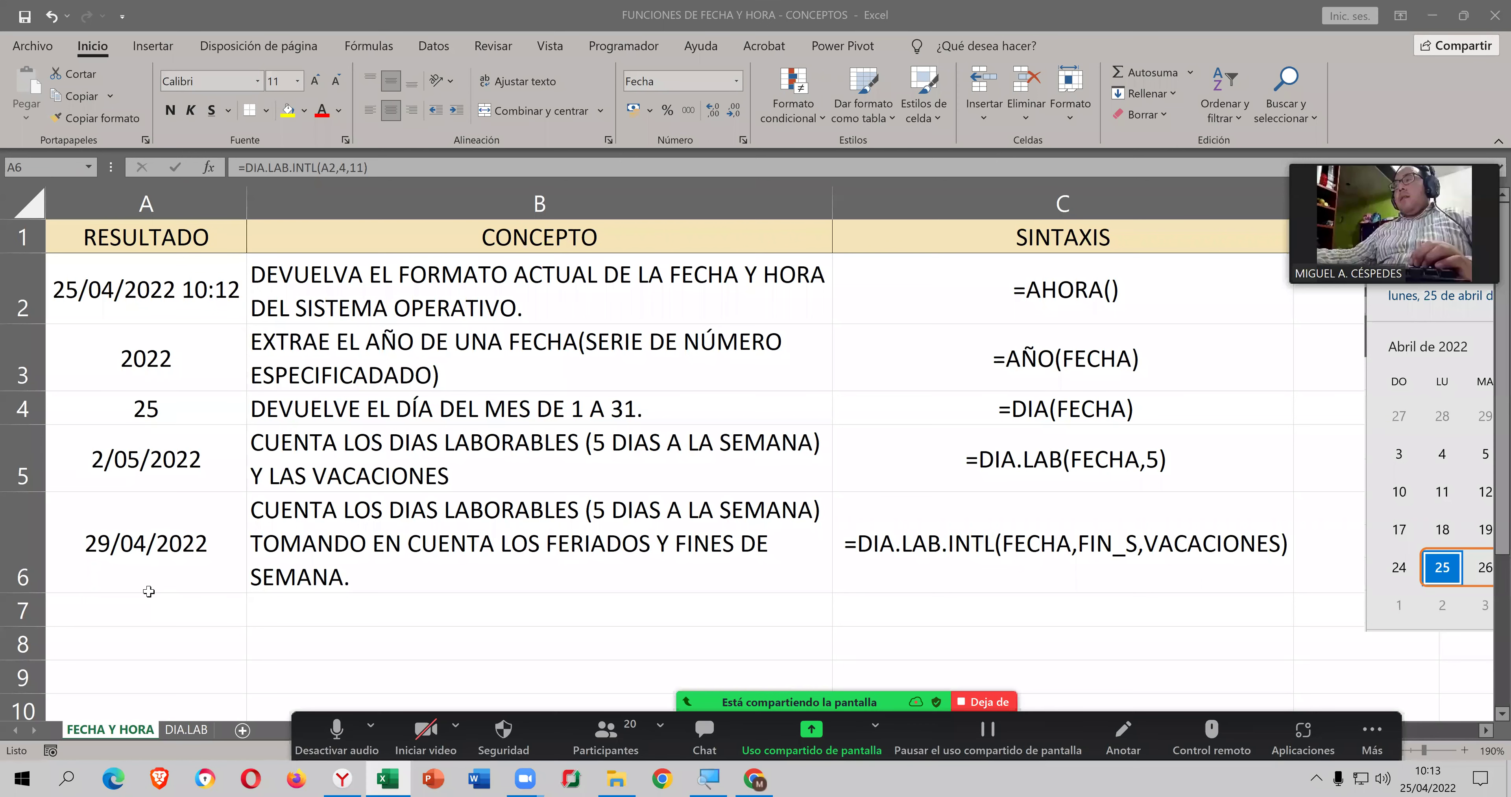
Step: Re-commit A6's =DIA.LAB.INTL(A2,4,11) and scroll to the calendar to compare with 29/04/2022
{"action": "double_click", "coordinate": [148, 591]}
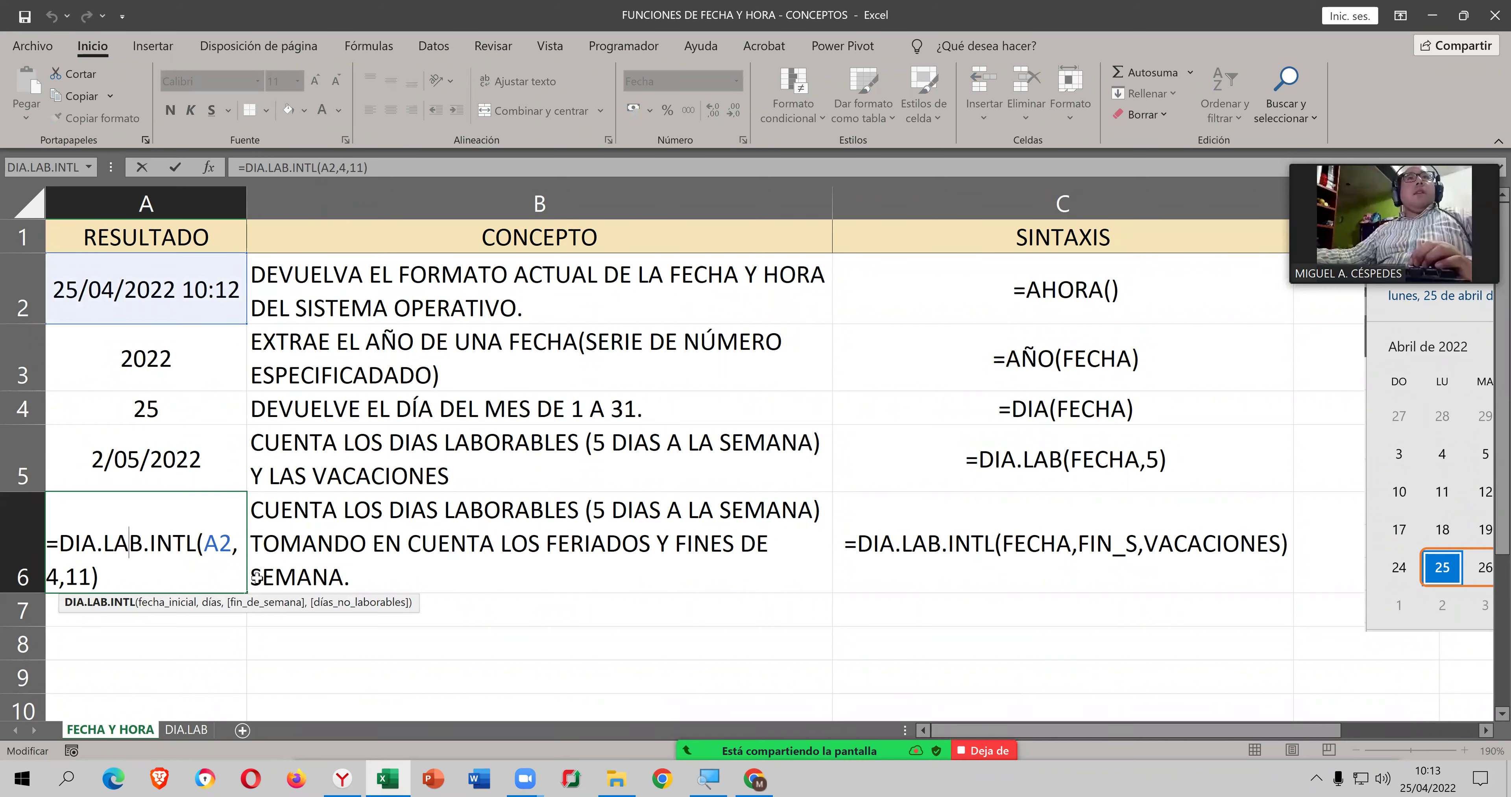
{"action": "key", "text": "Return"}
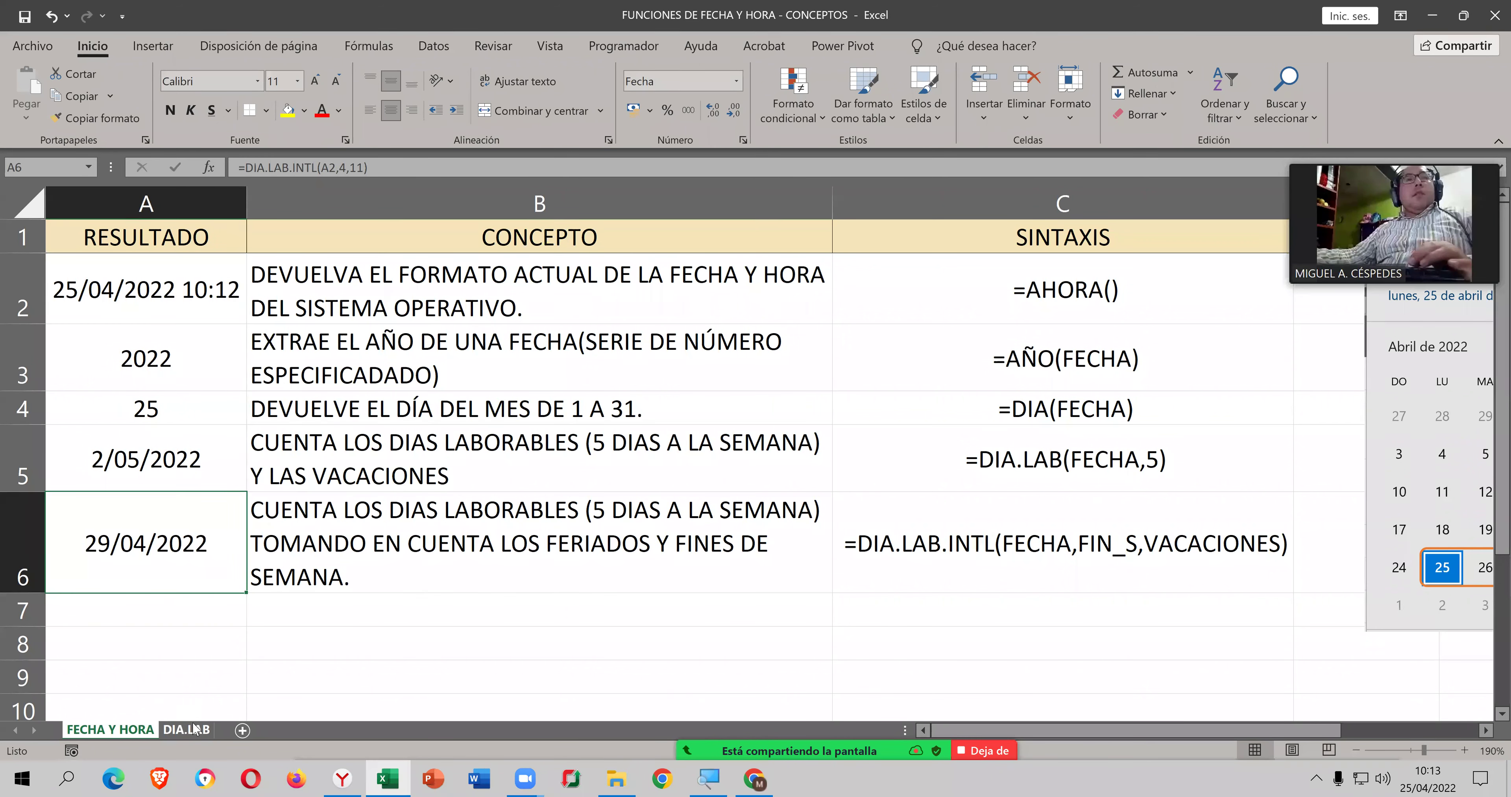
{"action": "left_click", "coordinate": [186, 729]}
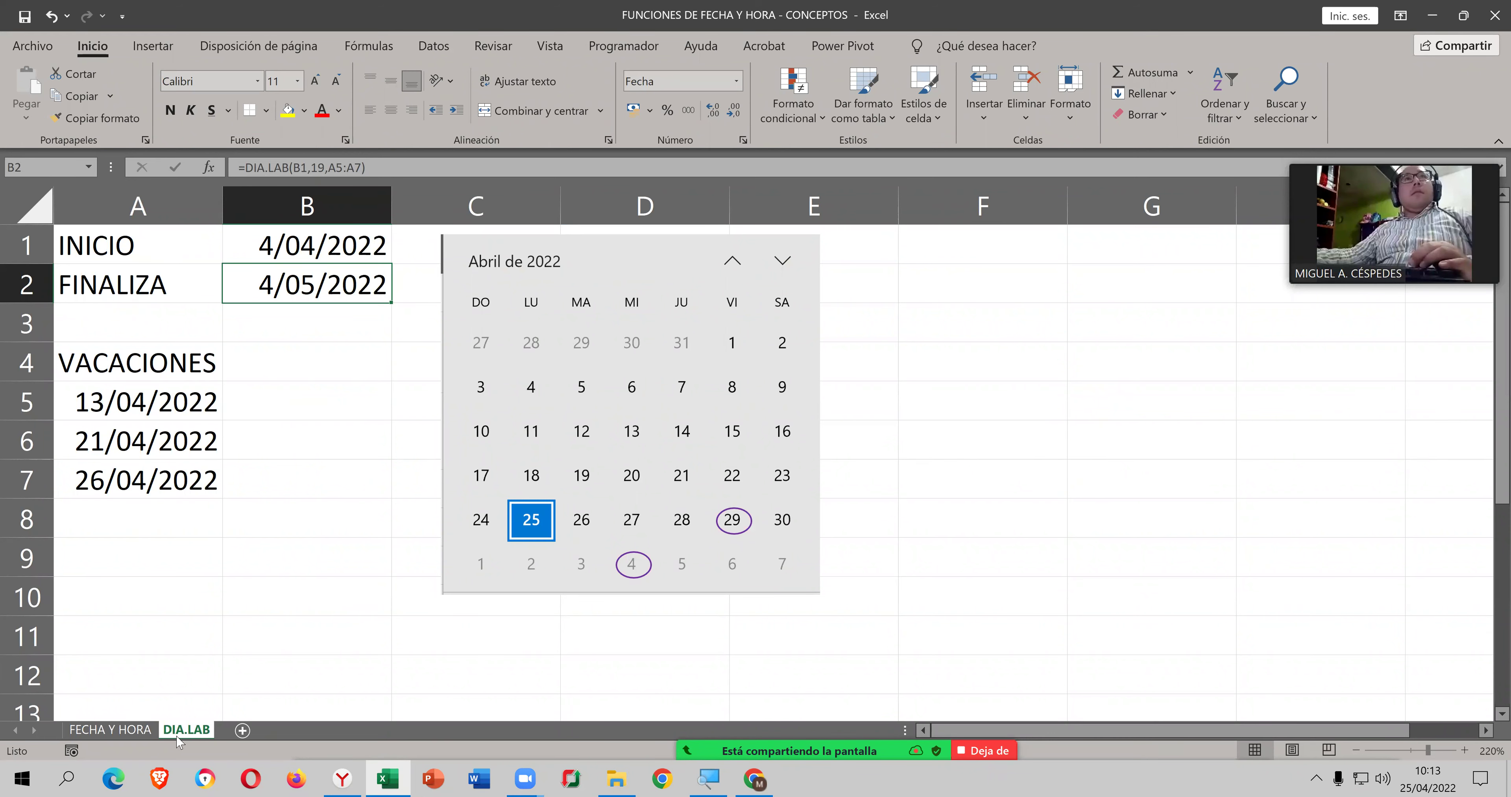
{"action": "left_click", "coordinate": [149, 730]}
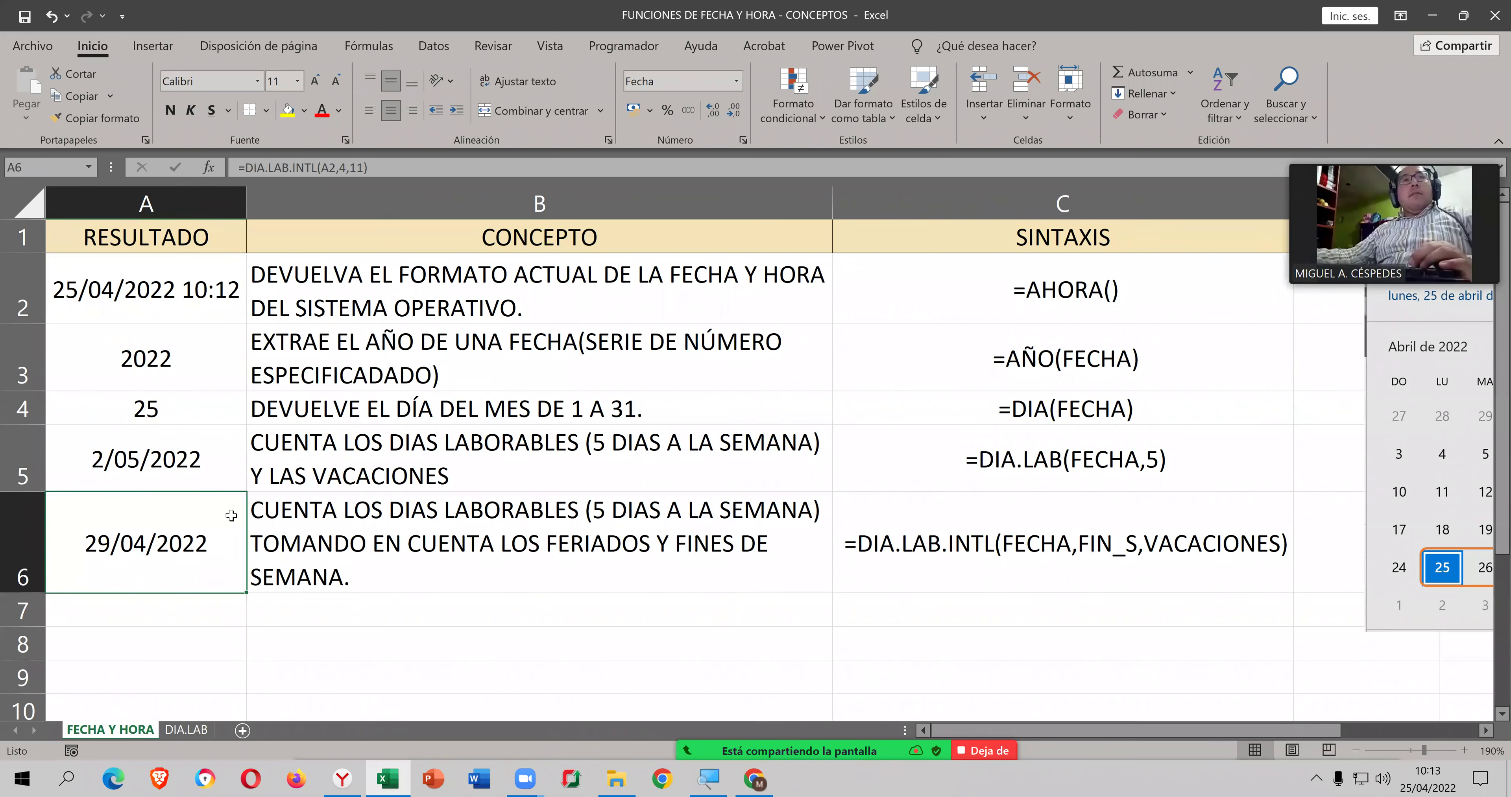
{"action": "double_click", "coordinate": [231, 515]}
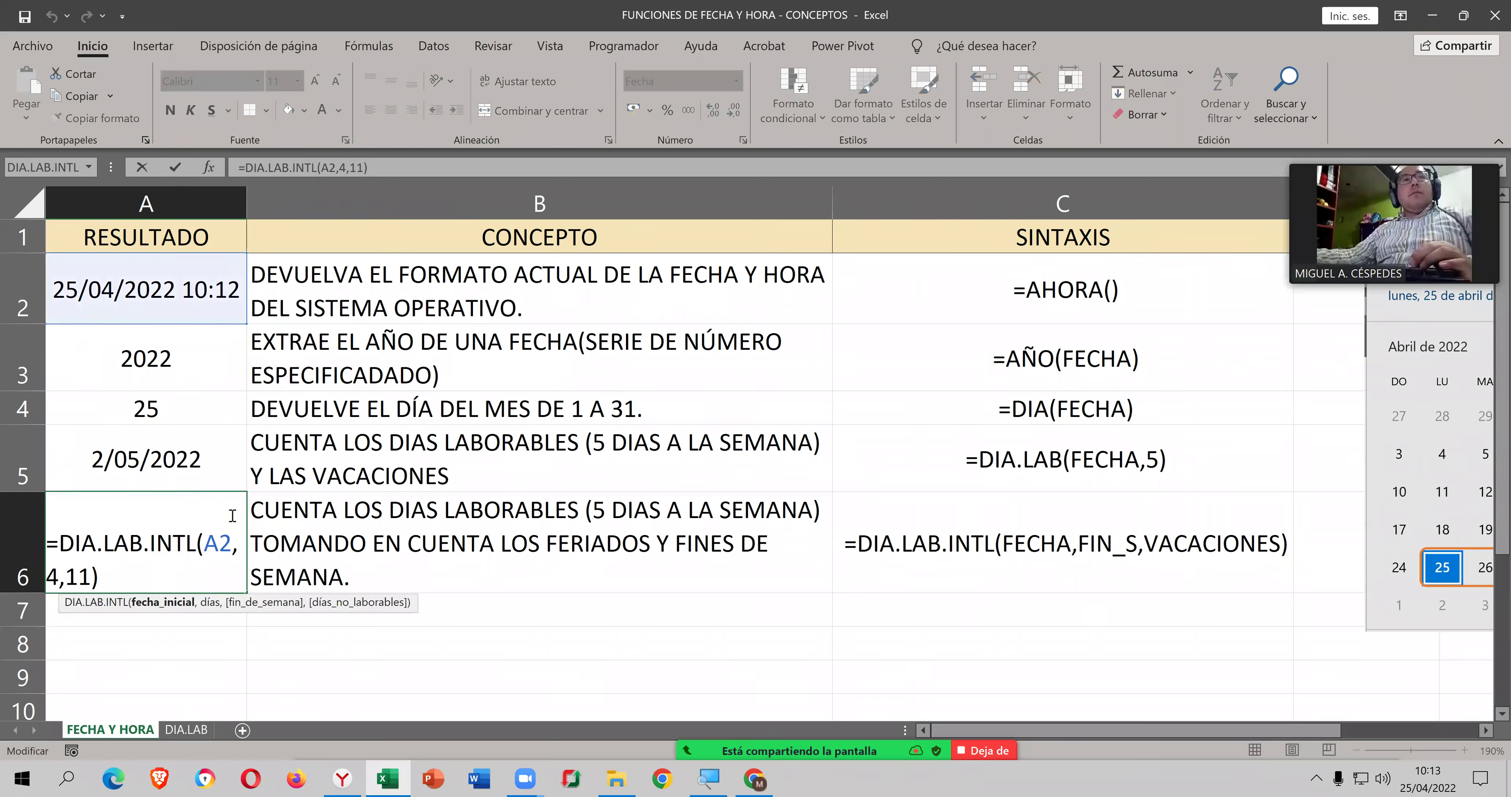
{"action": "key", "text": "Return"}
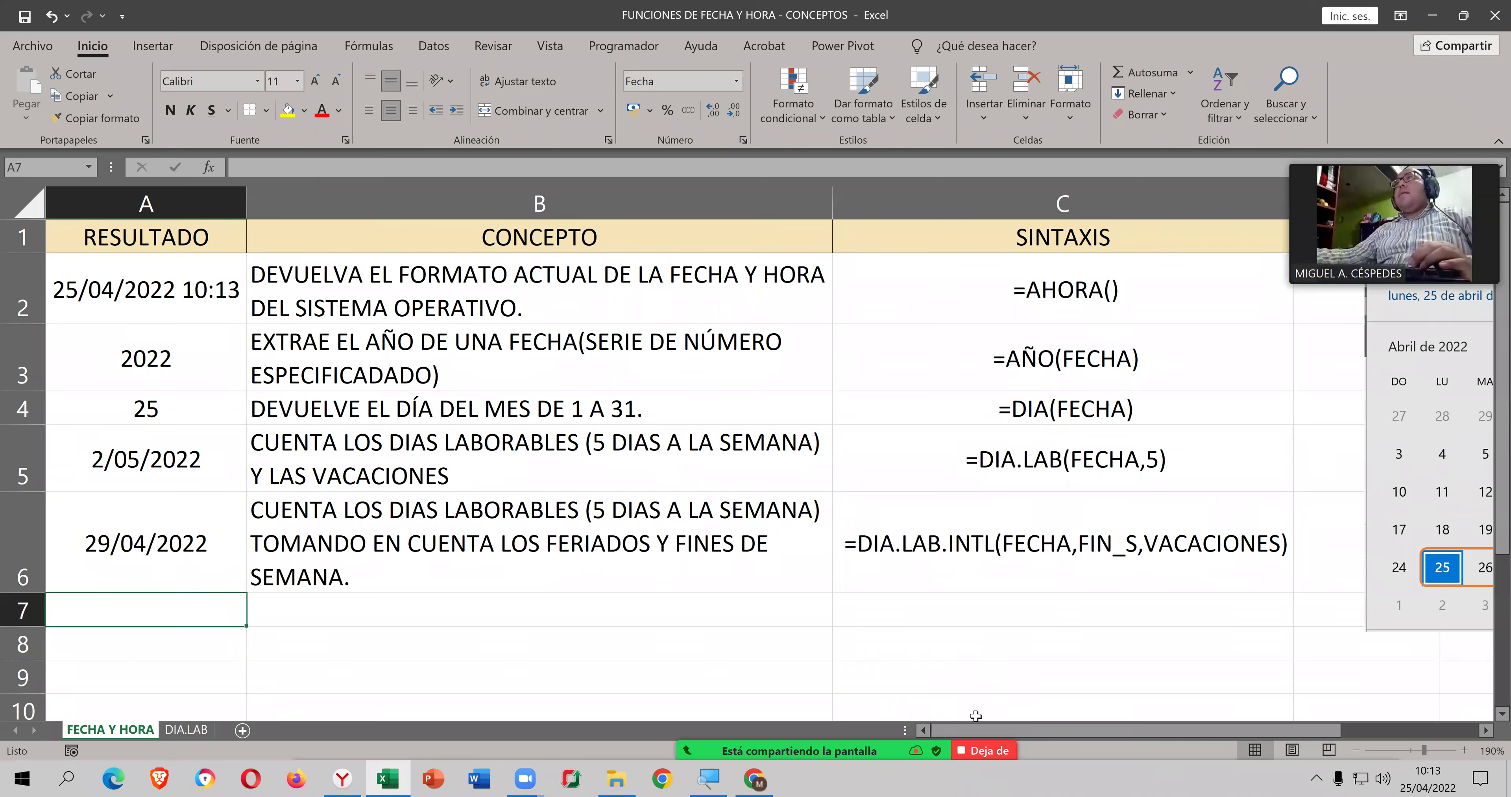
{"action": "left_click_drag", "start_coordinate": [1016, 729], "coordinate": [1139, 729]}
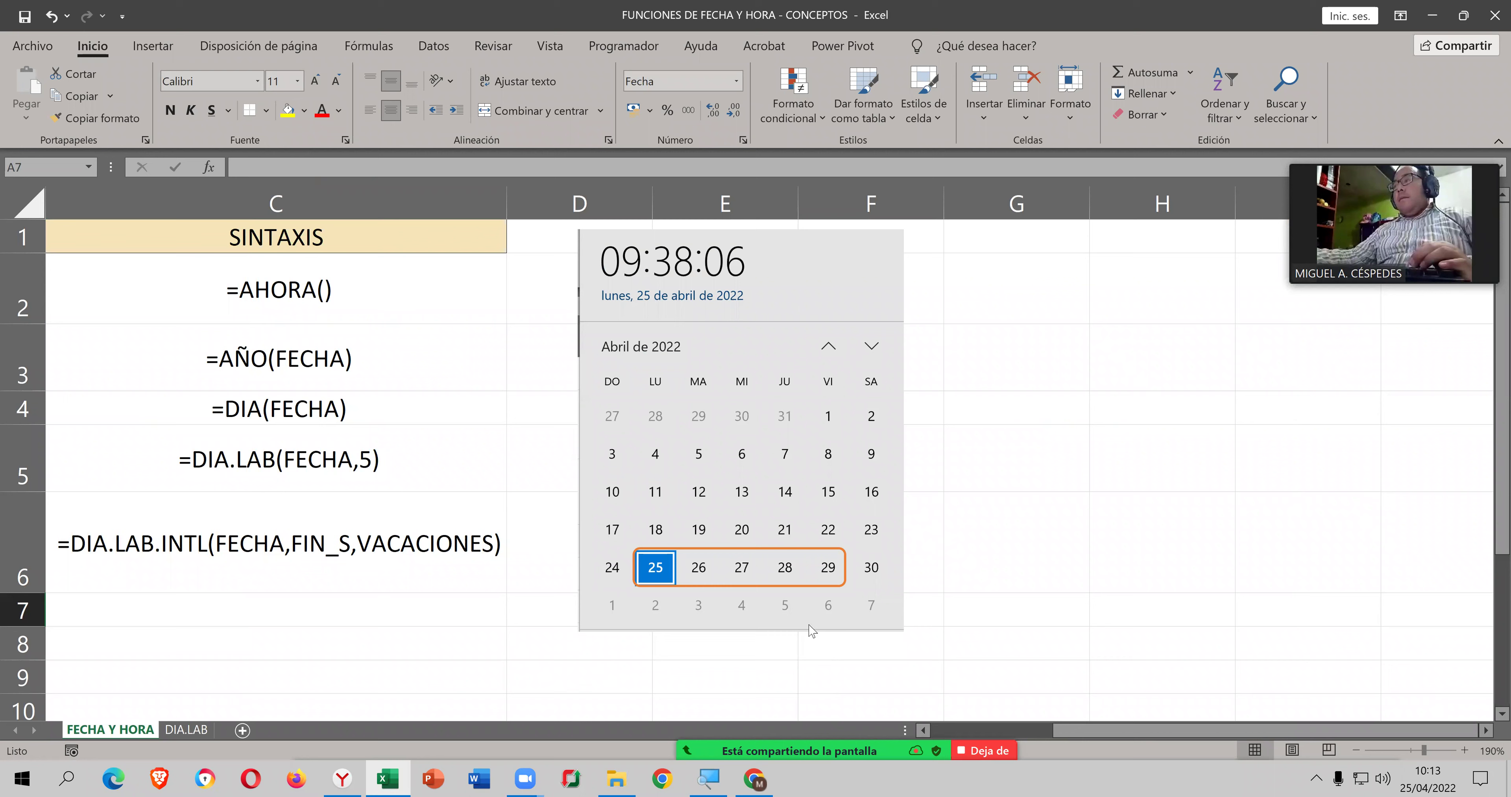
Step: Select A6 and save the workbook
{"action": "left_click", "coordinate": [978, 646]}
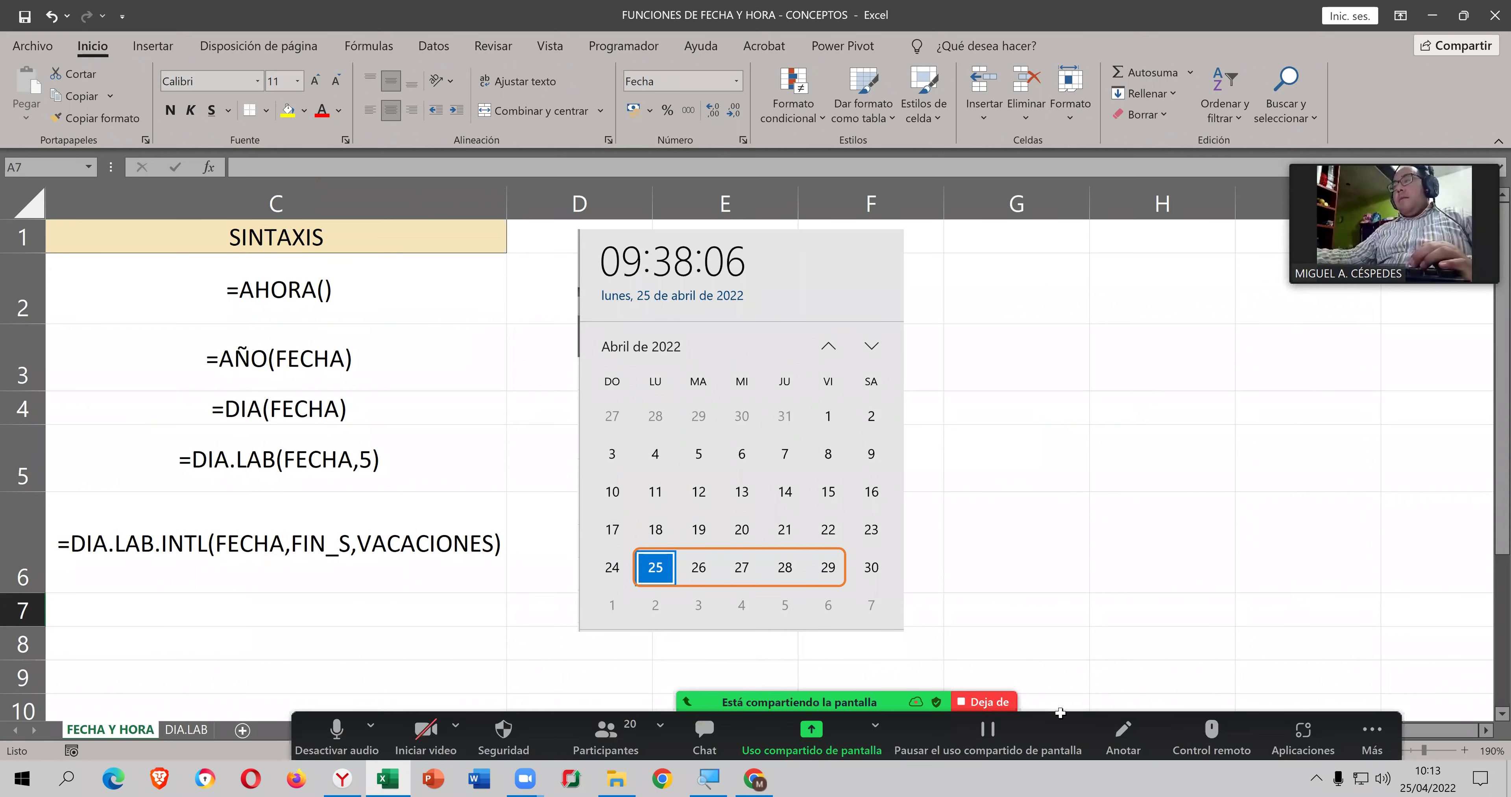
{"action": "left_click_drag", "start_coordinate": [1066, 730], "coordinate": [872, 733]}
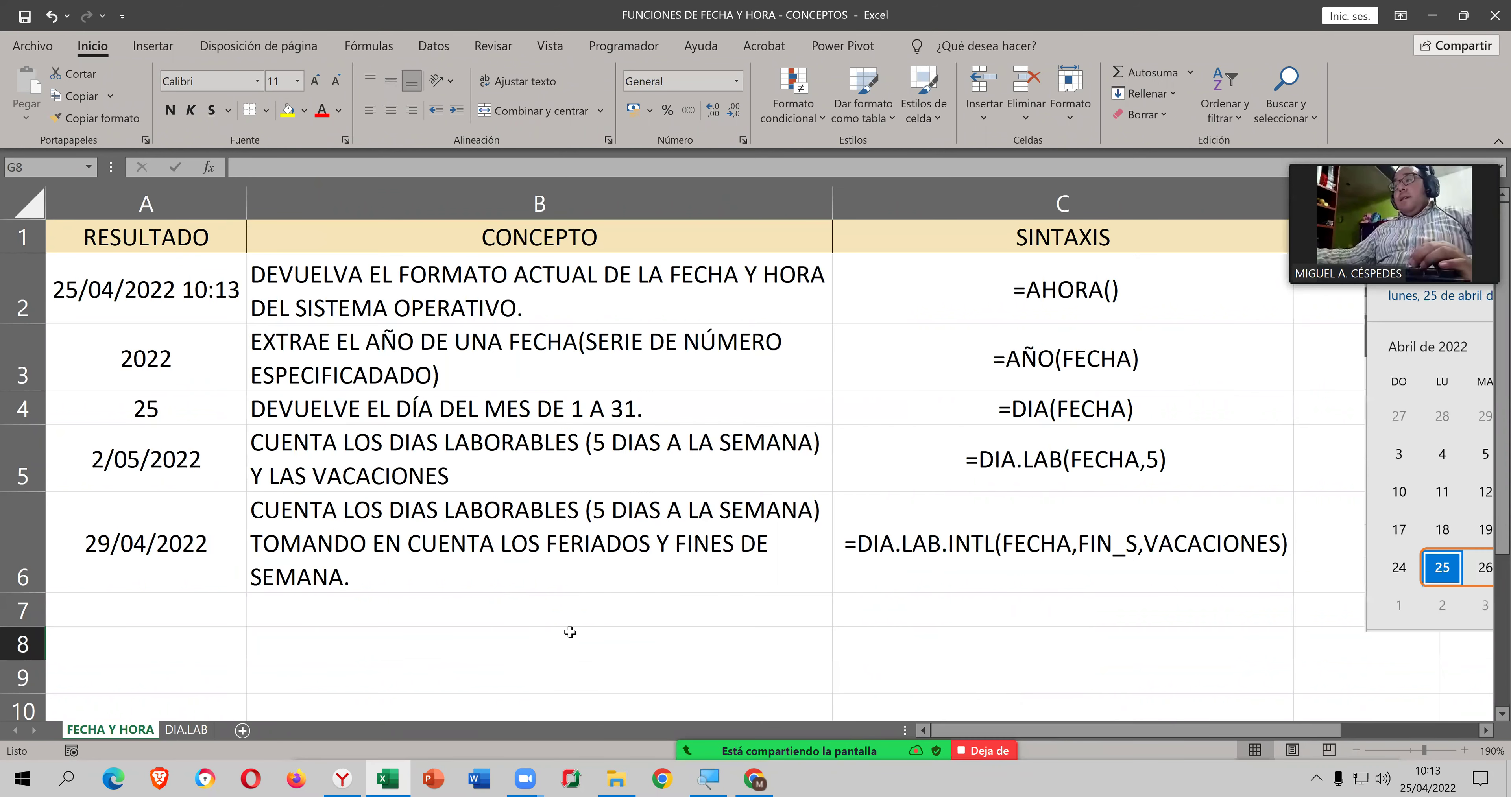
{"action": "left_click", "coordinate": [166, 566]}
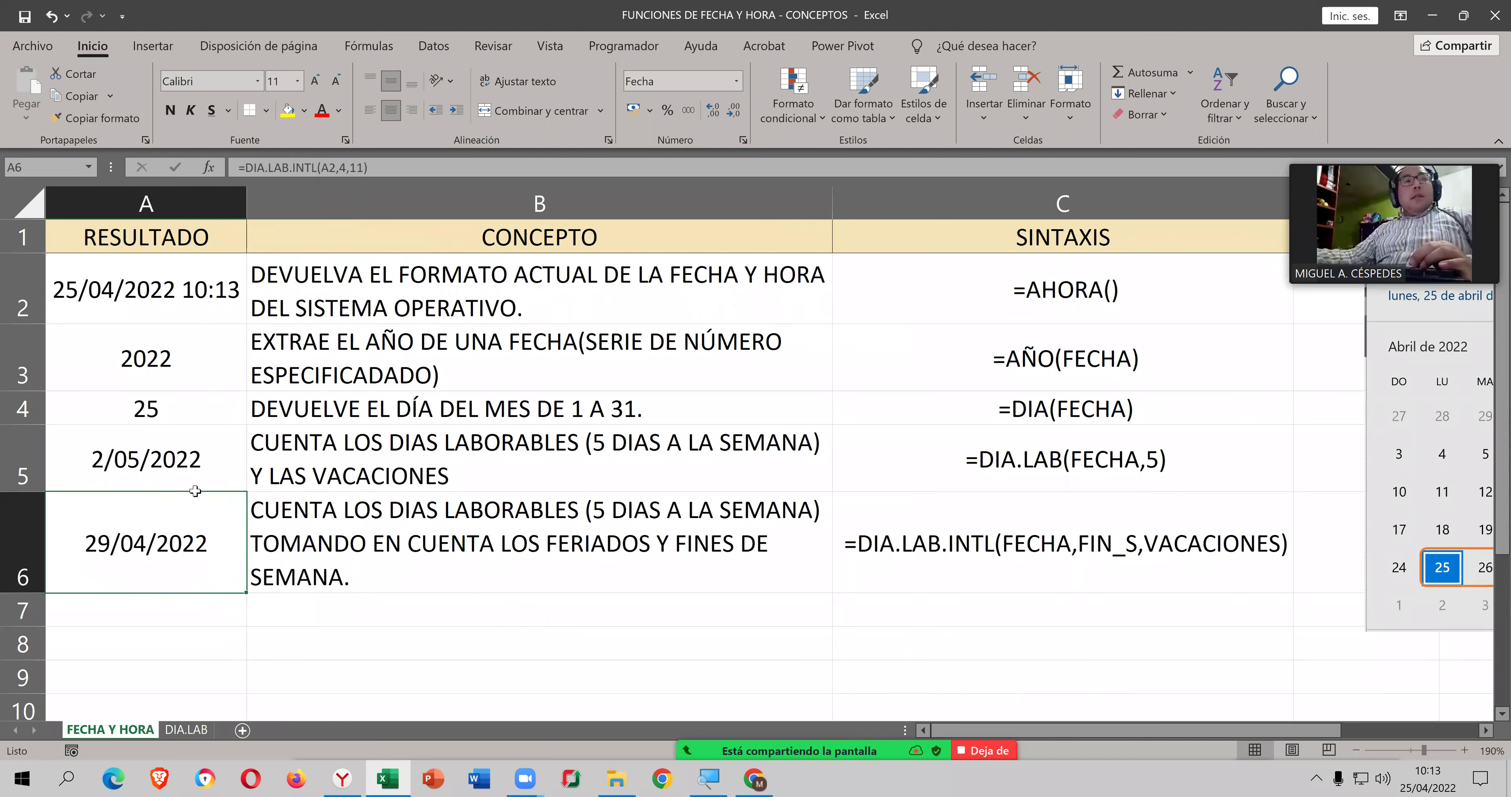
{"action": "left_click", "coordinate": [25, 17]}
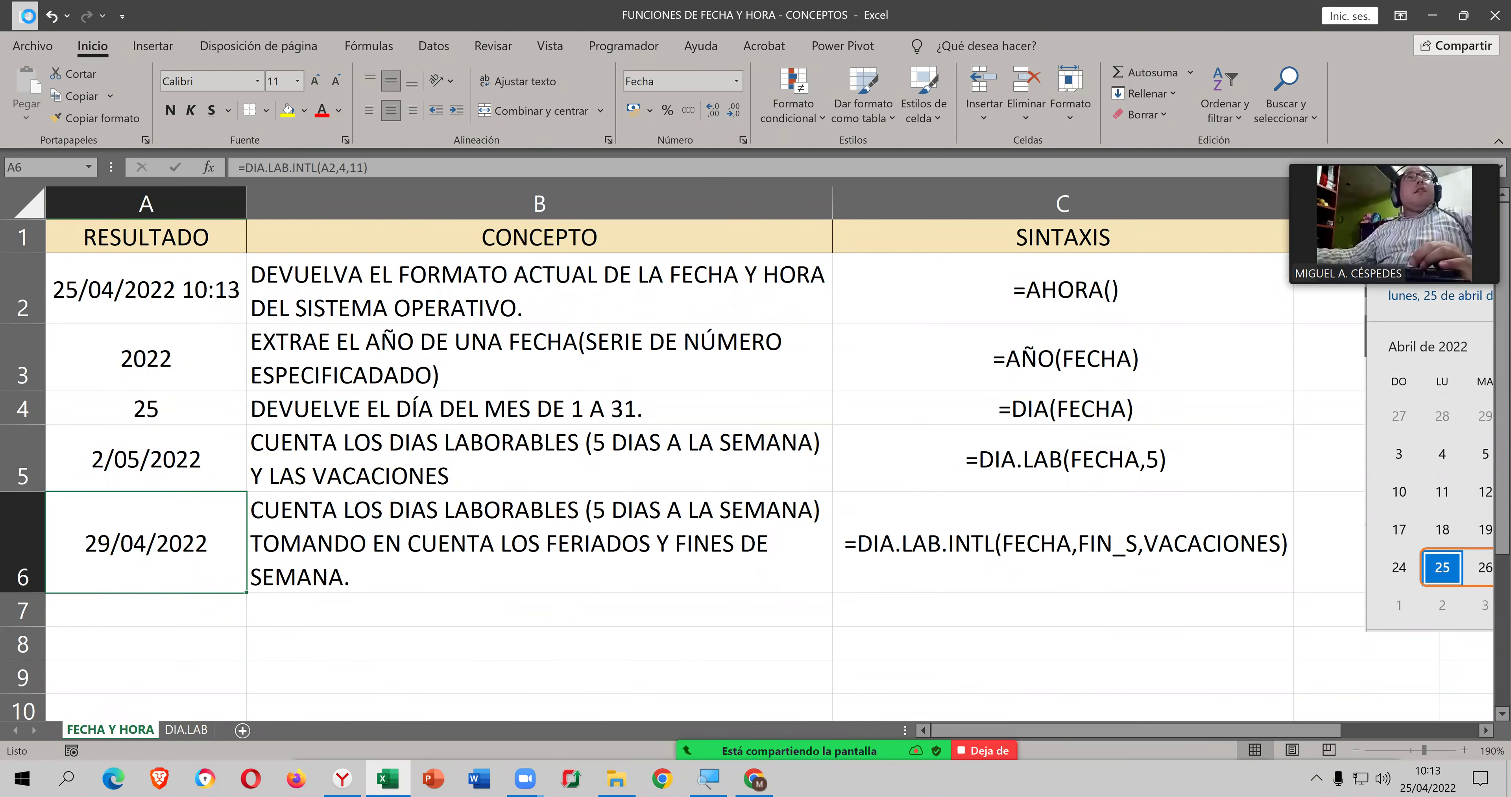
Step: Re-commit A6's formula and scroll to the April calendar to confirm 29/04/2022
{"action": "double_click", "coordinate": [224, 523]}
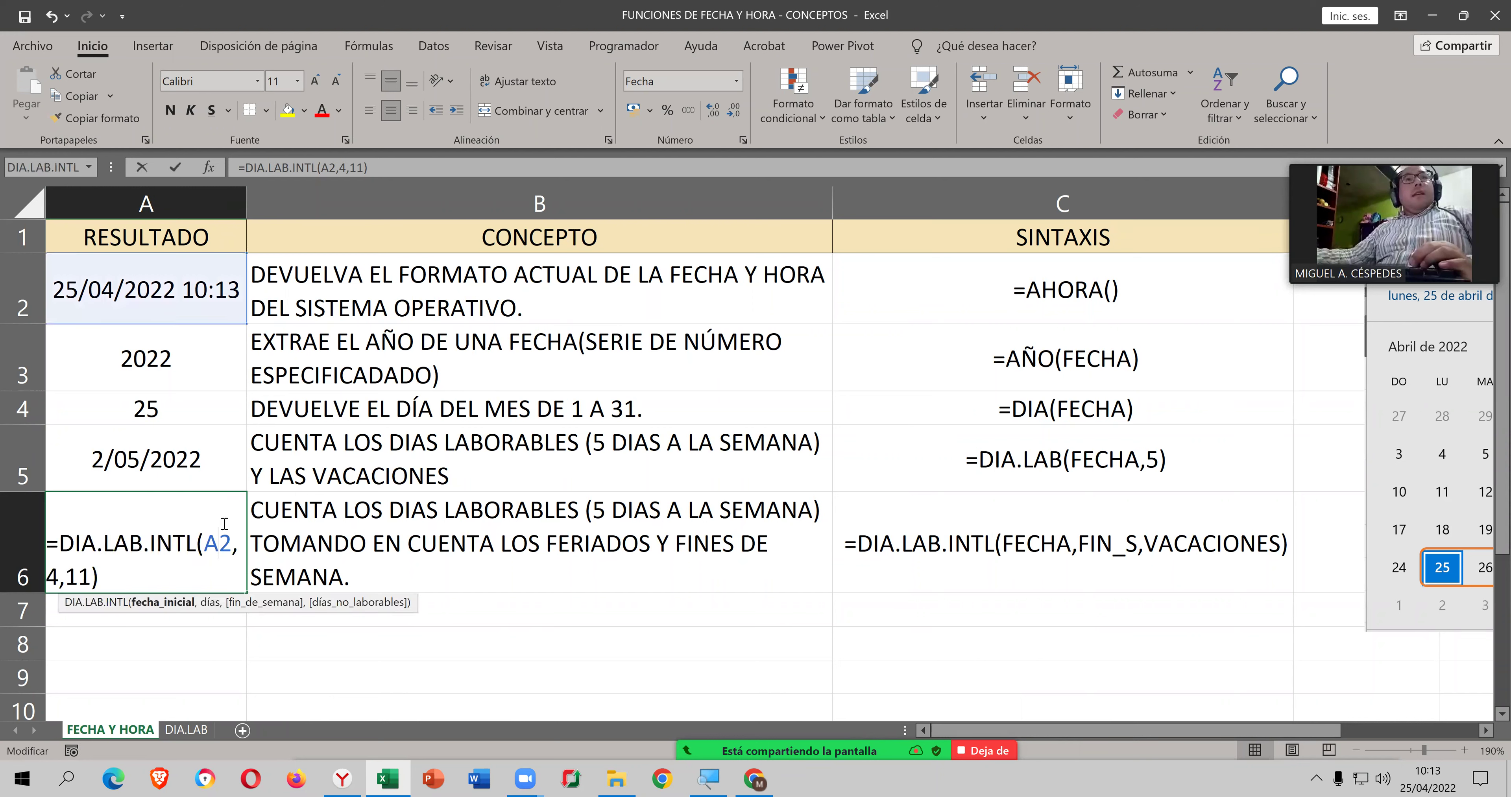
{"action": "left_click", "coordinate": [190, 581]}
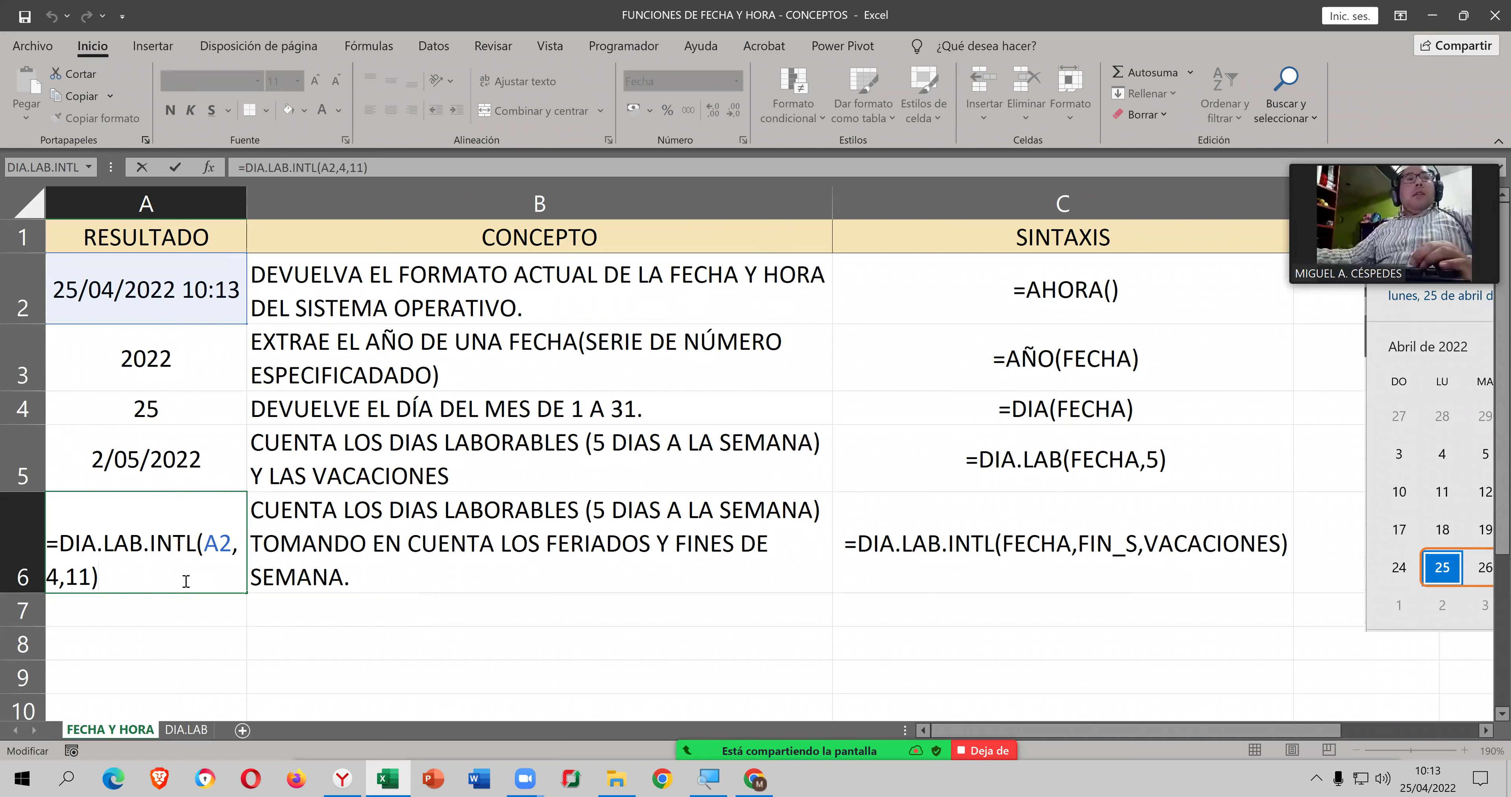
{"action": "key", "text": "Return"}
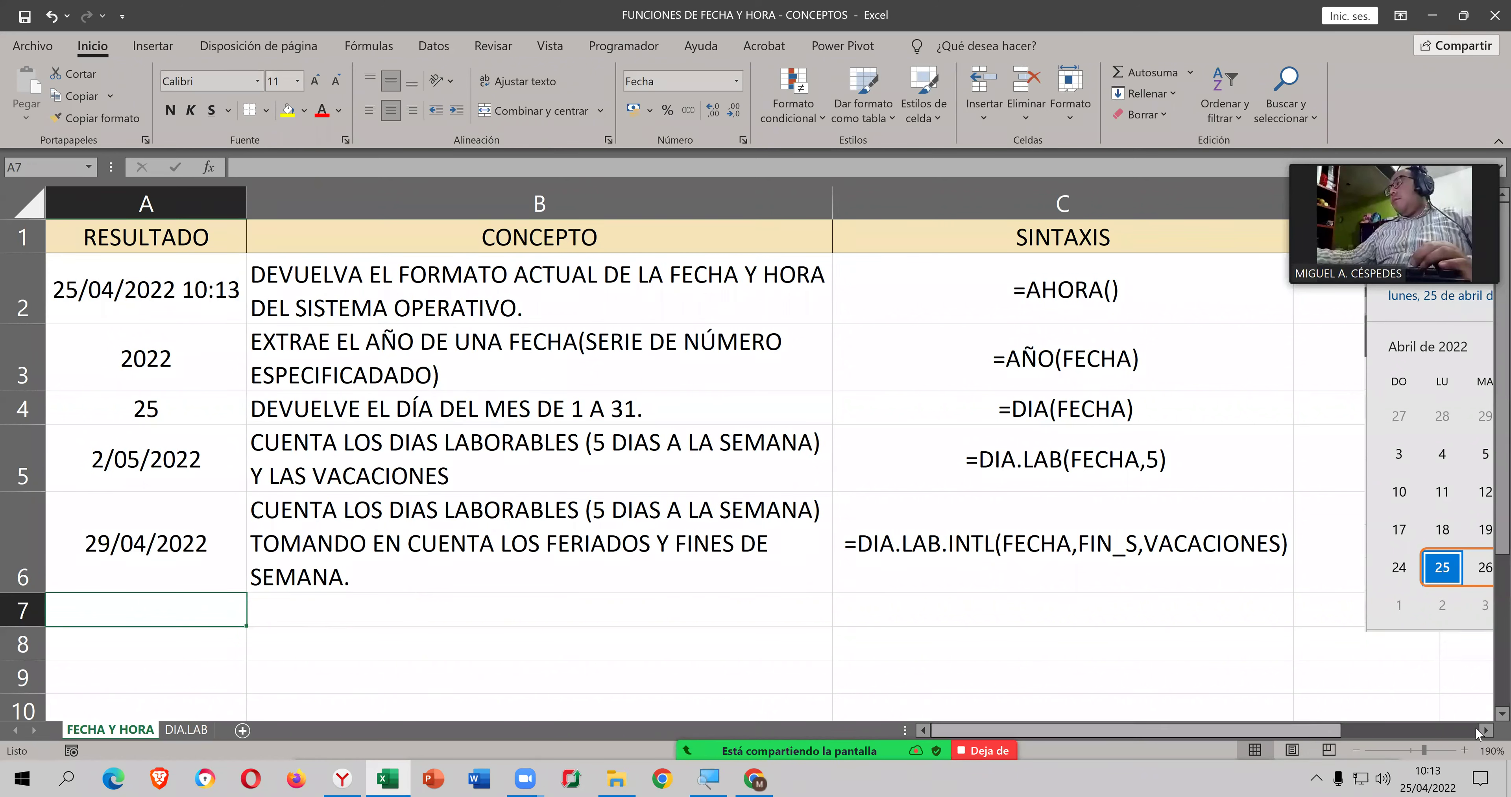
{"action": "left_click", "coordinate": [1478, 732]}
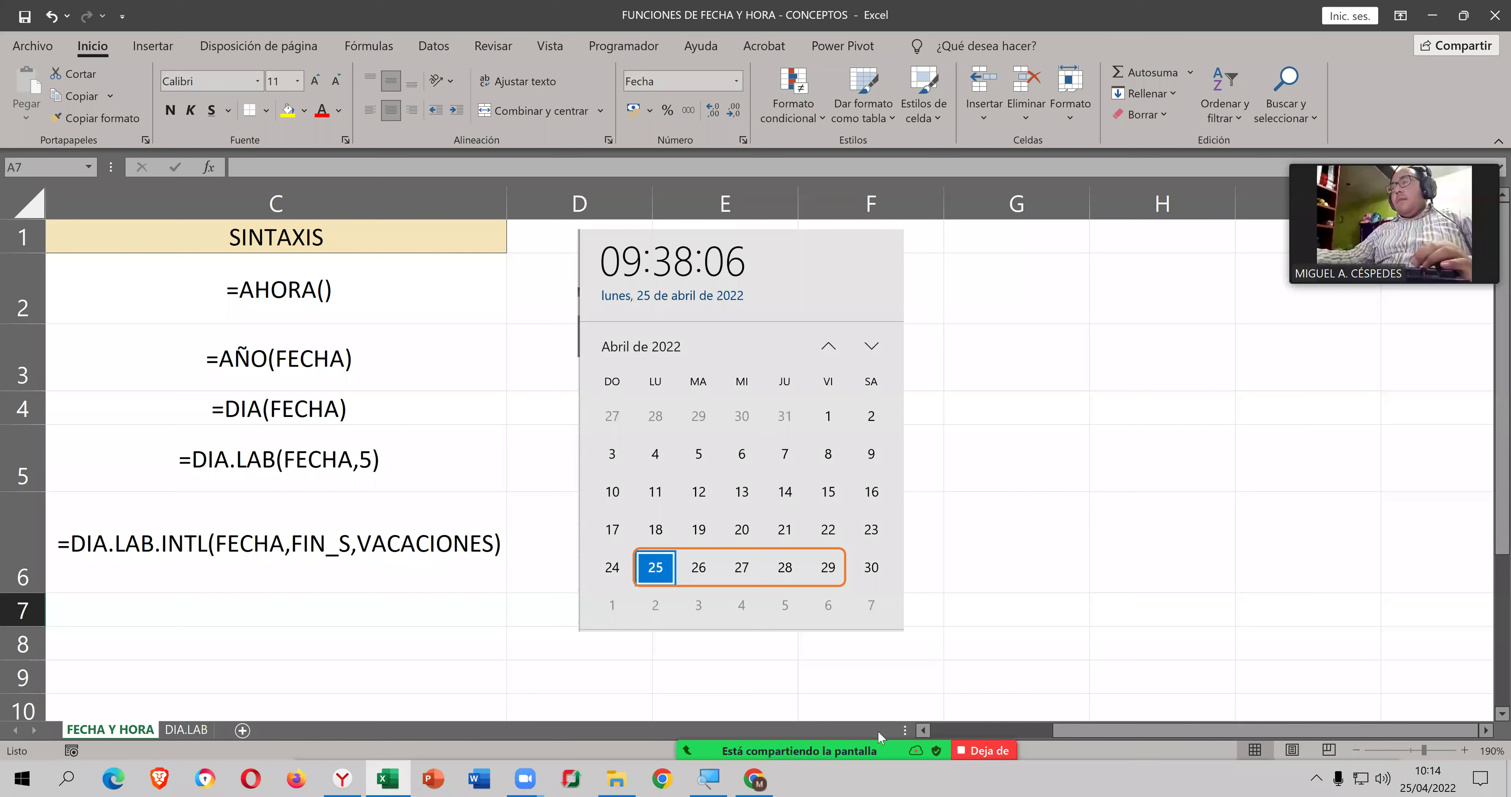
{"action": "left_click_drag", "start_coordinate": [1088, 730], "coordinate": [1077, 737]}
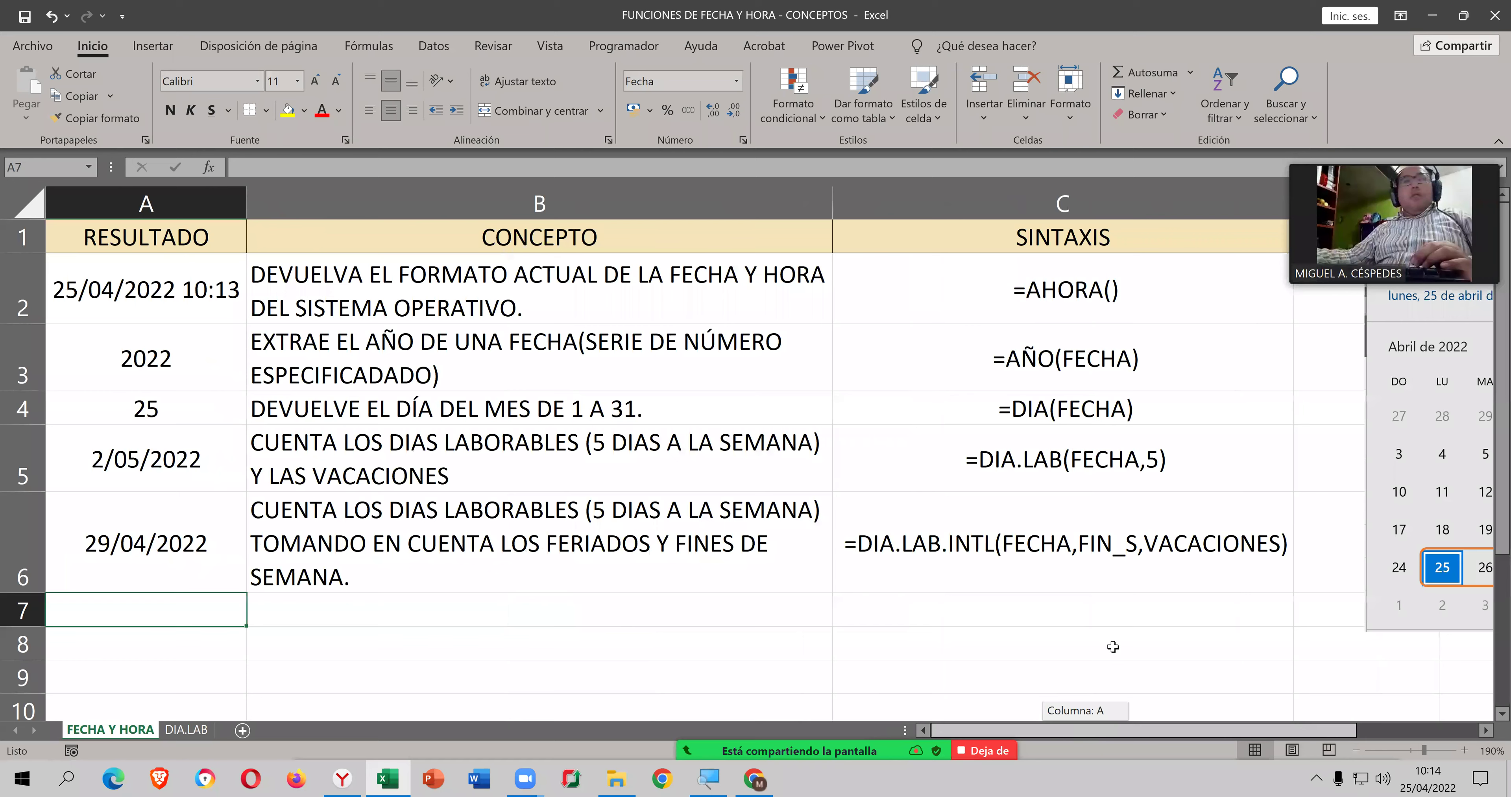
{"action": "key", "text": "Up"}
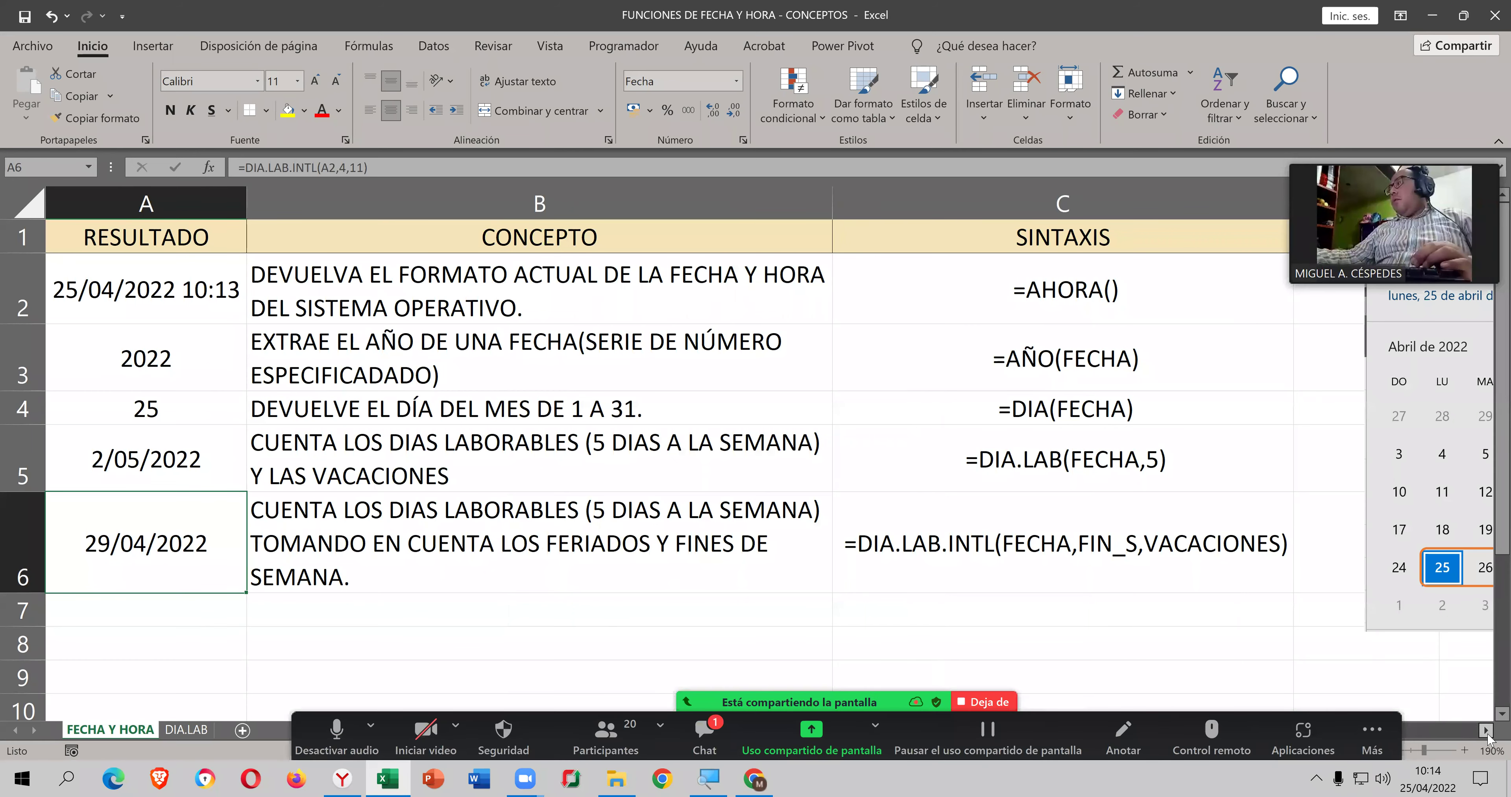
{"action": "left_click", "coordinate": [1485, 730]}
{"action": "left_click", "coordinate": [1485, 730]}
{"action": "left_click", "coordinate": [1486, 730]}
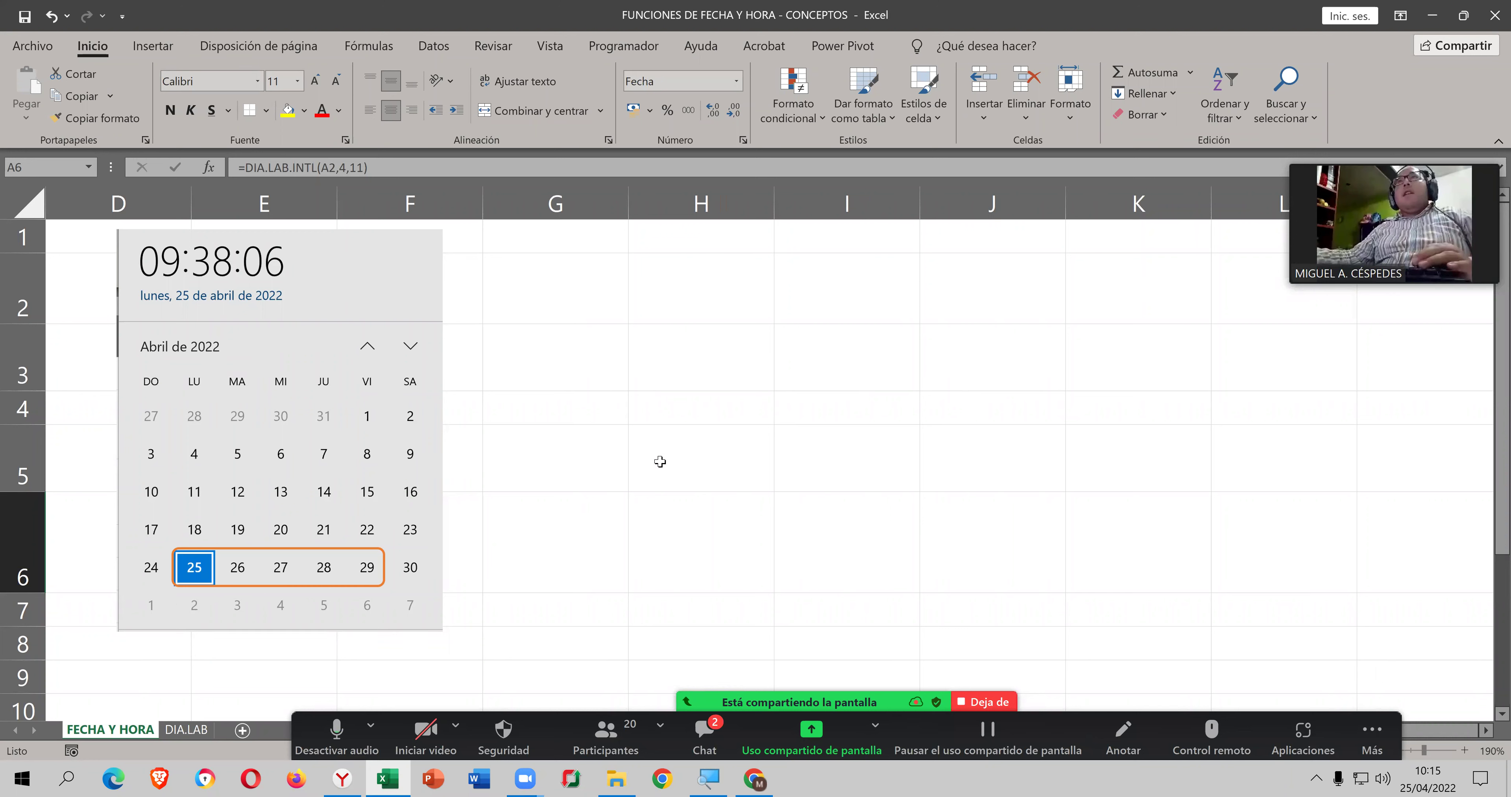
Step: On the DIA.LAB sheet, enter 25/4/22 in A15 and fill the following dates to A19
{"action": "left_click", "coordinate": [205, 739]}
{"action": "scroll", "coordinate": [209, 636], "scroll_direction": "down", "scroll_amount": 1}
{"action": "scroll", "coordinate": [182, 575], "scroll_direction": "down", "scroll_amount": 2}
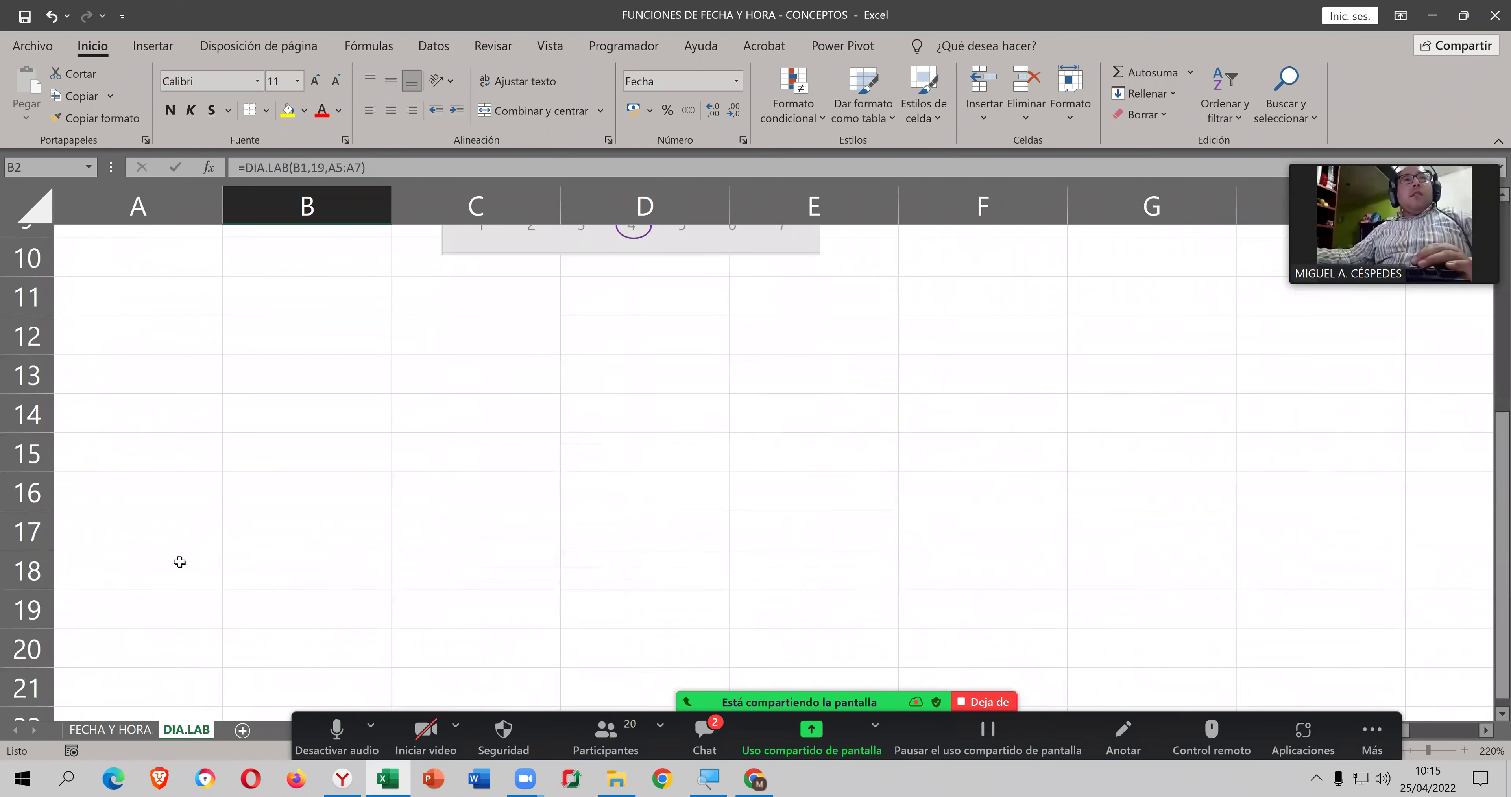
{"action": "left_click", "coordinate": [171, 438]}
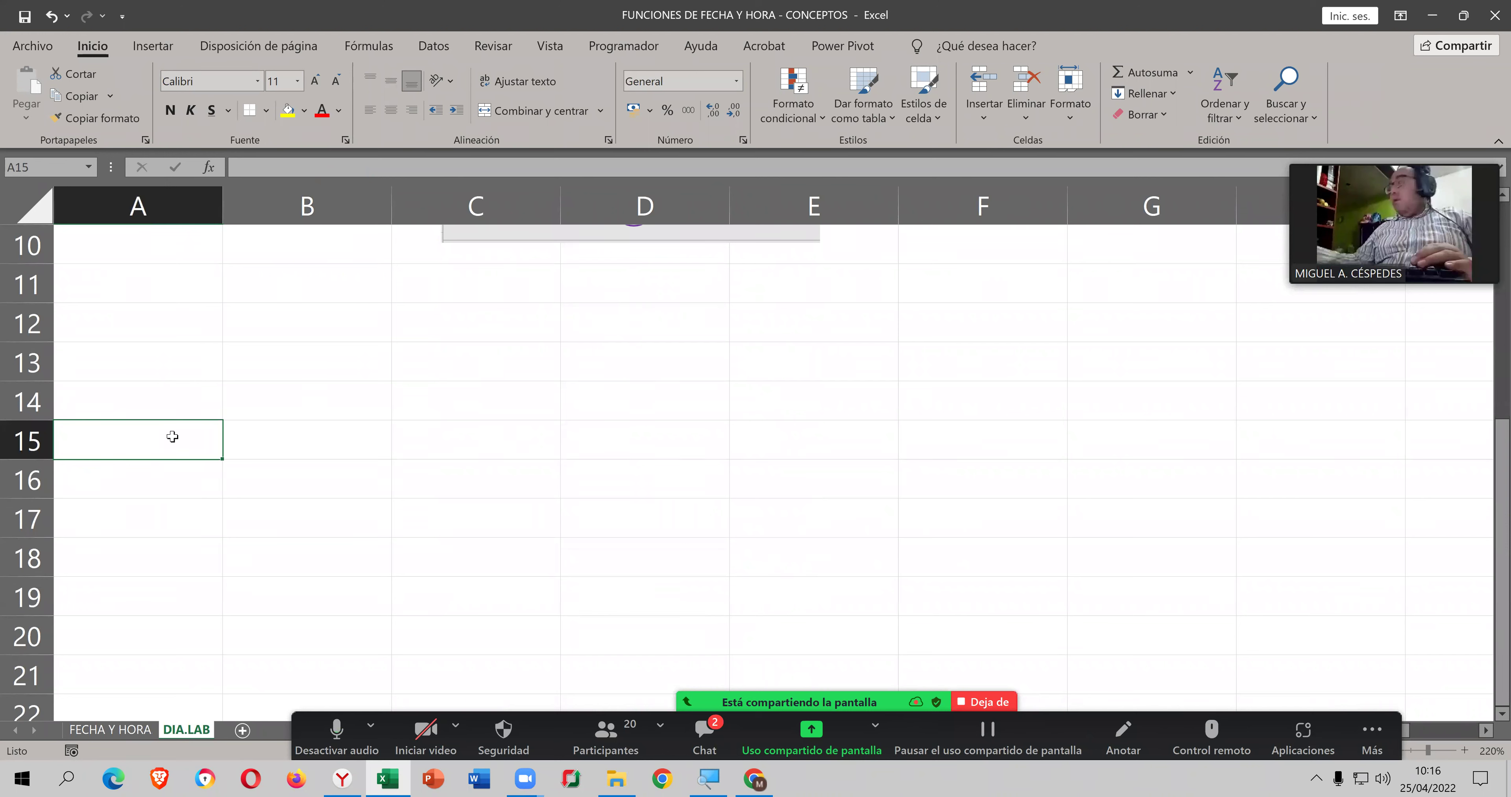
{"action": "type", "text": "25/4/22"}
{"action": "key", "text": "Return"}
{"action": "left_click", "coordinate": [172, 437]}
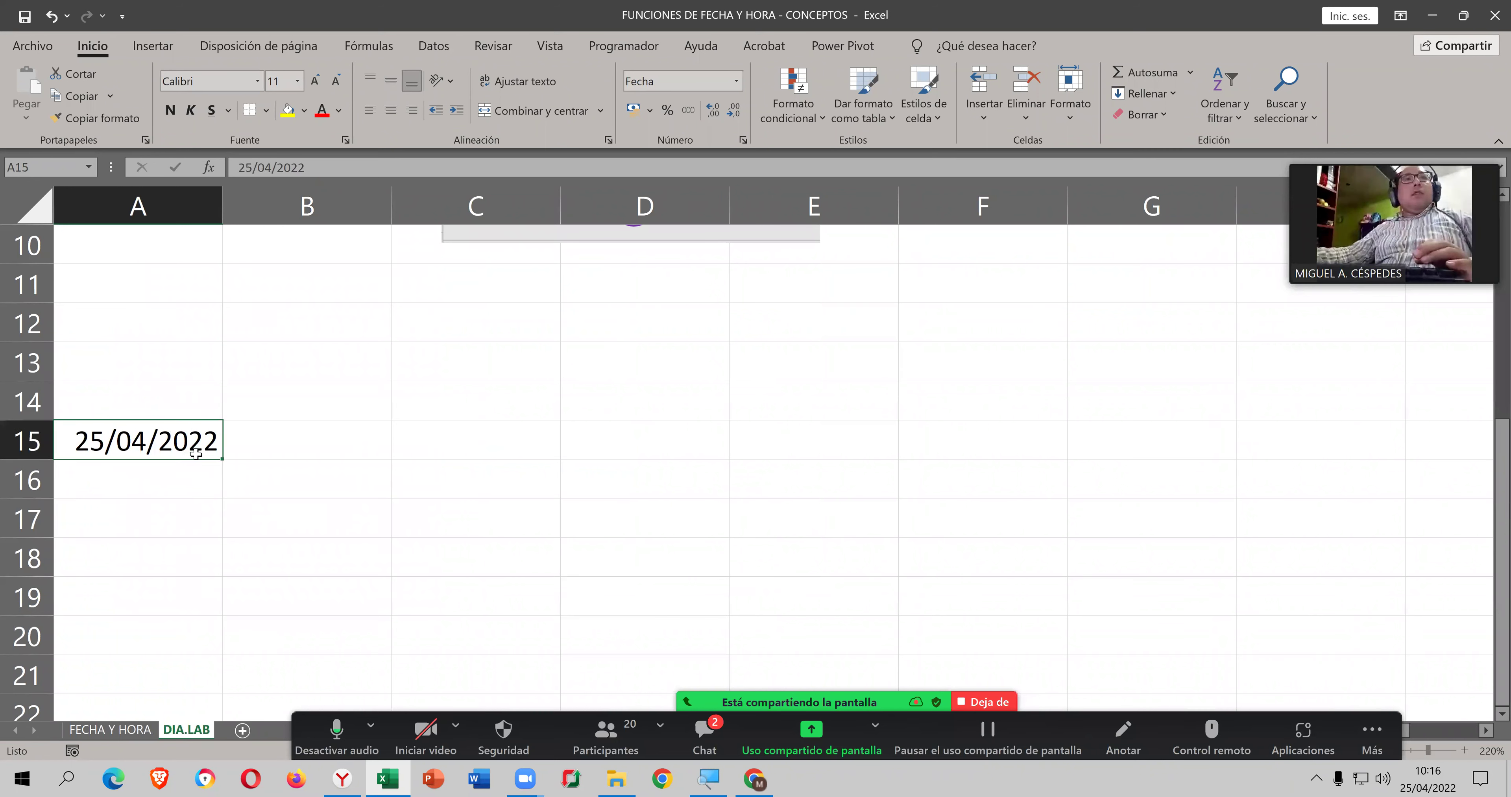
{"action": "left_click_drag", "start_coordinate": [220, 458], "coordinate": [216, 629]}
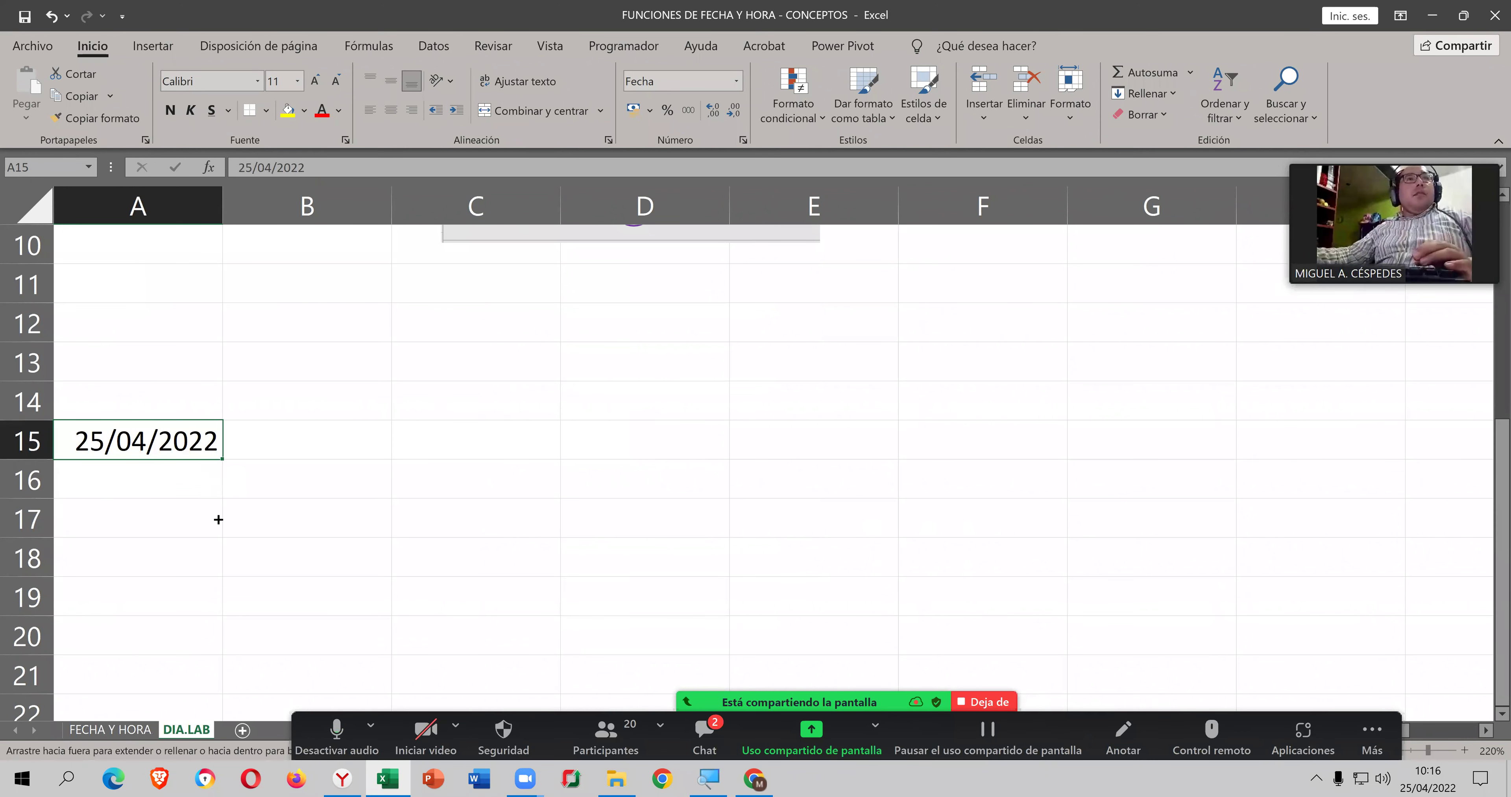
{"action": "left_click_drag", "start_coordinate": [316, 483], "coordinate": [320, 471]}
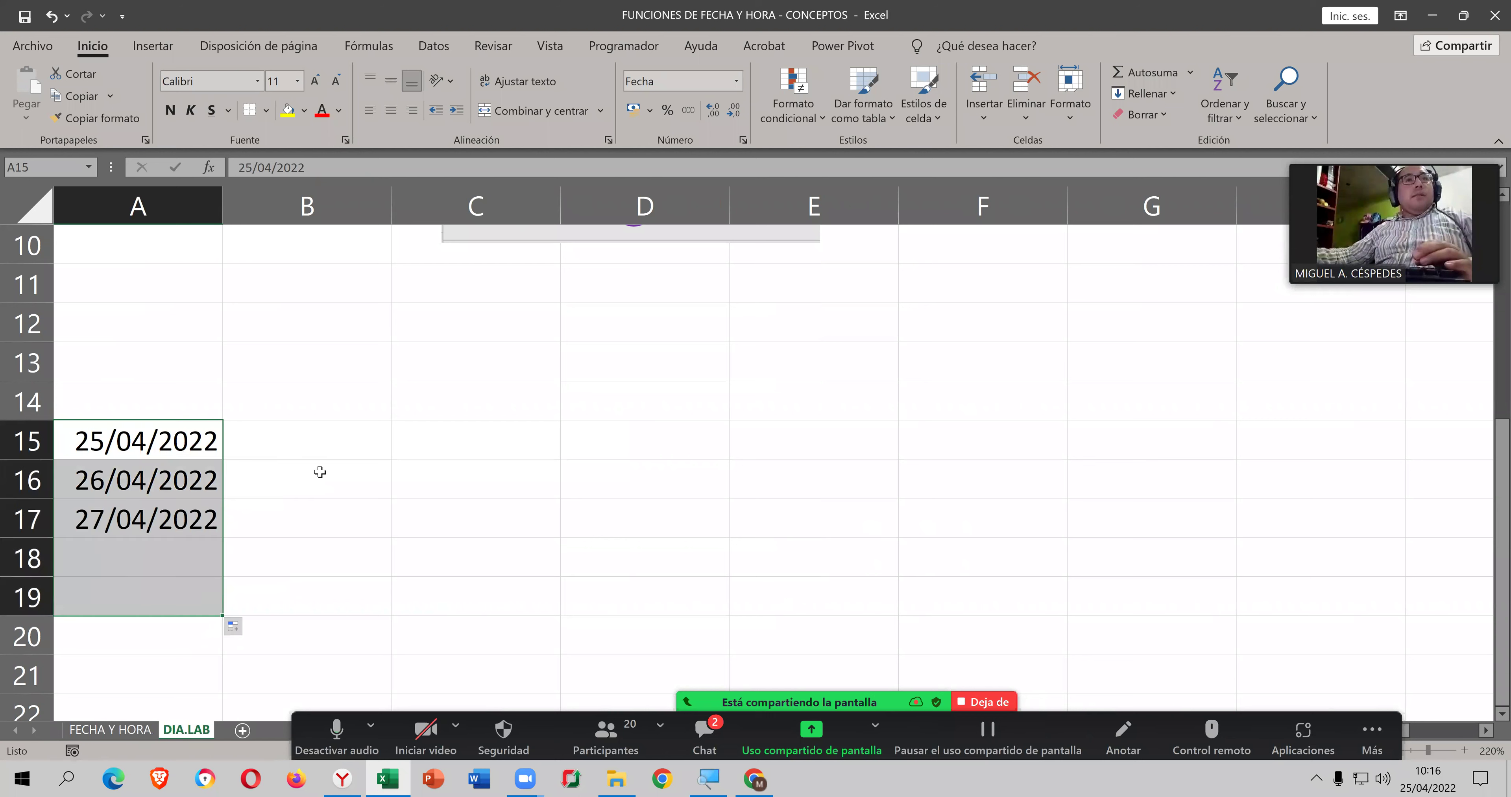
Step: Enter LUNES in B15 and fill B16:B19 with MARTES to VIERNES
{"action": "left_click", "coordinate": [322, 441]}
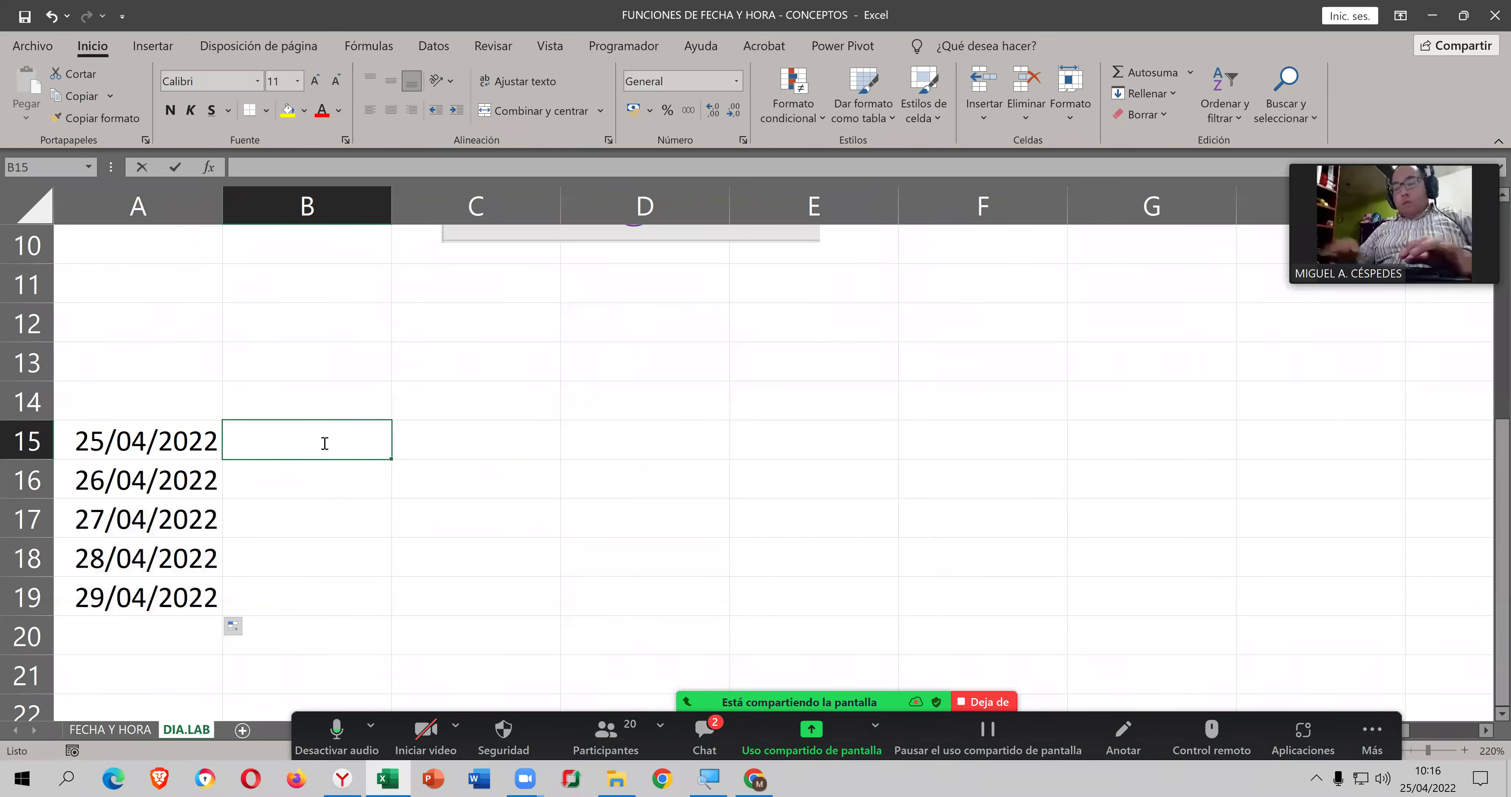
{"action": "type", "text": "LUNES"}
{"action": "key", "text": "Return"}
{"action": "left_click", "coordinate": [323, 443]}
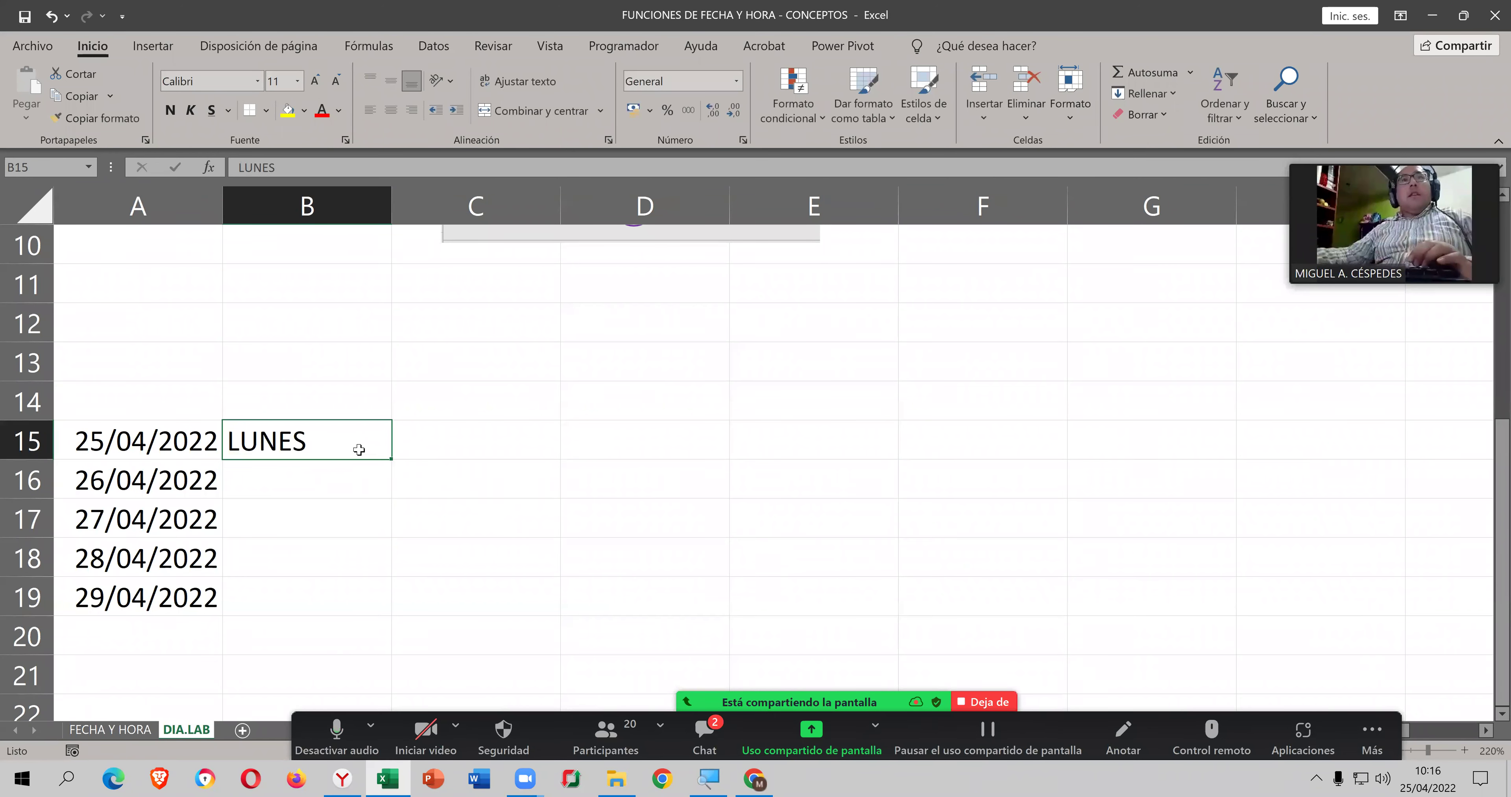
{"action": "left_click_drag", "start_coordinate": [393, 458], "coordinate": [394, 613]}
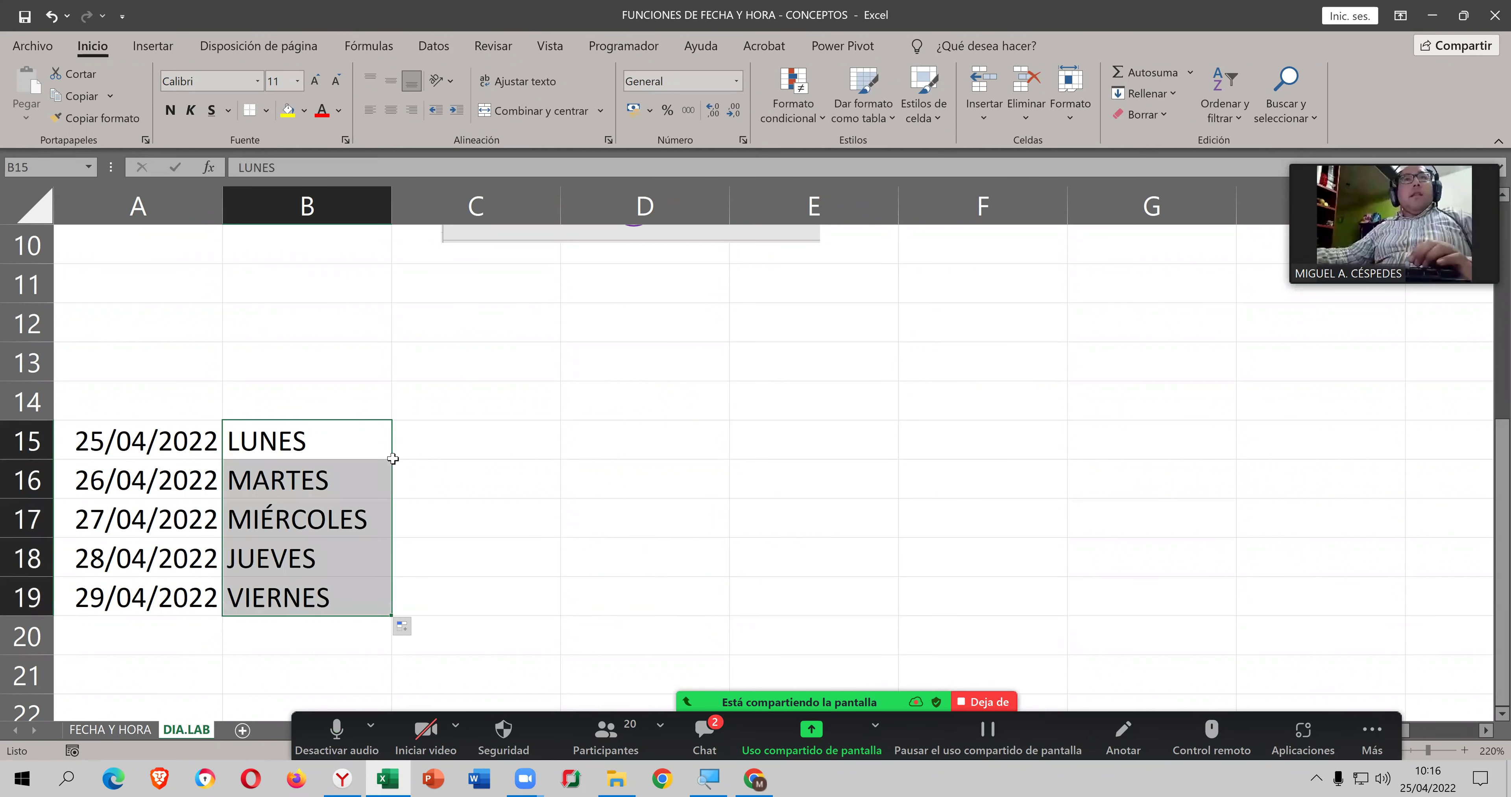
{"action": "left_click", "coordinate": [484, 505]}
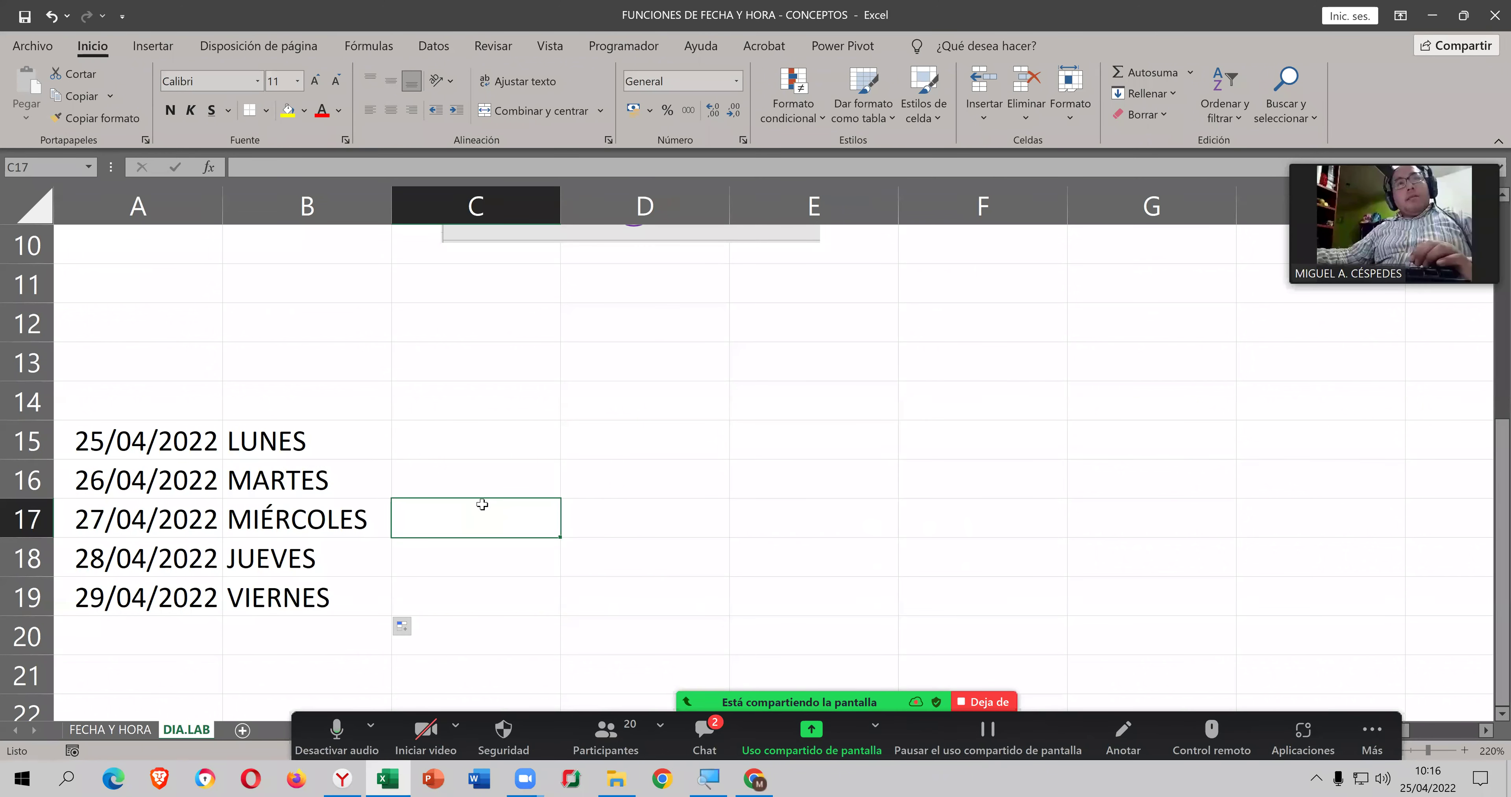
Step: Add the heading DIA_FECHA in C15, correcting the typo
{"action": "left_click", "coordinate": [346, 448]}
{"action": "left_click", "coordinate": [467, 444]}
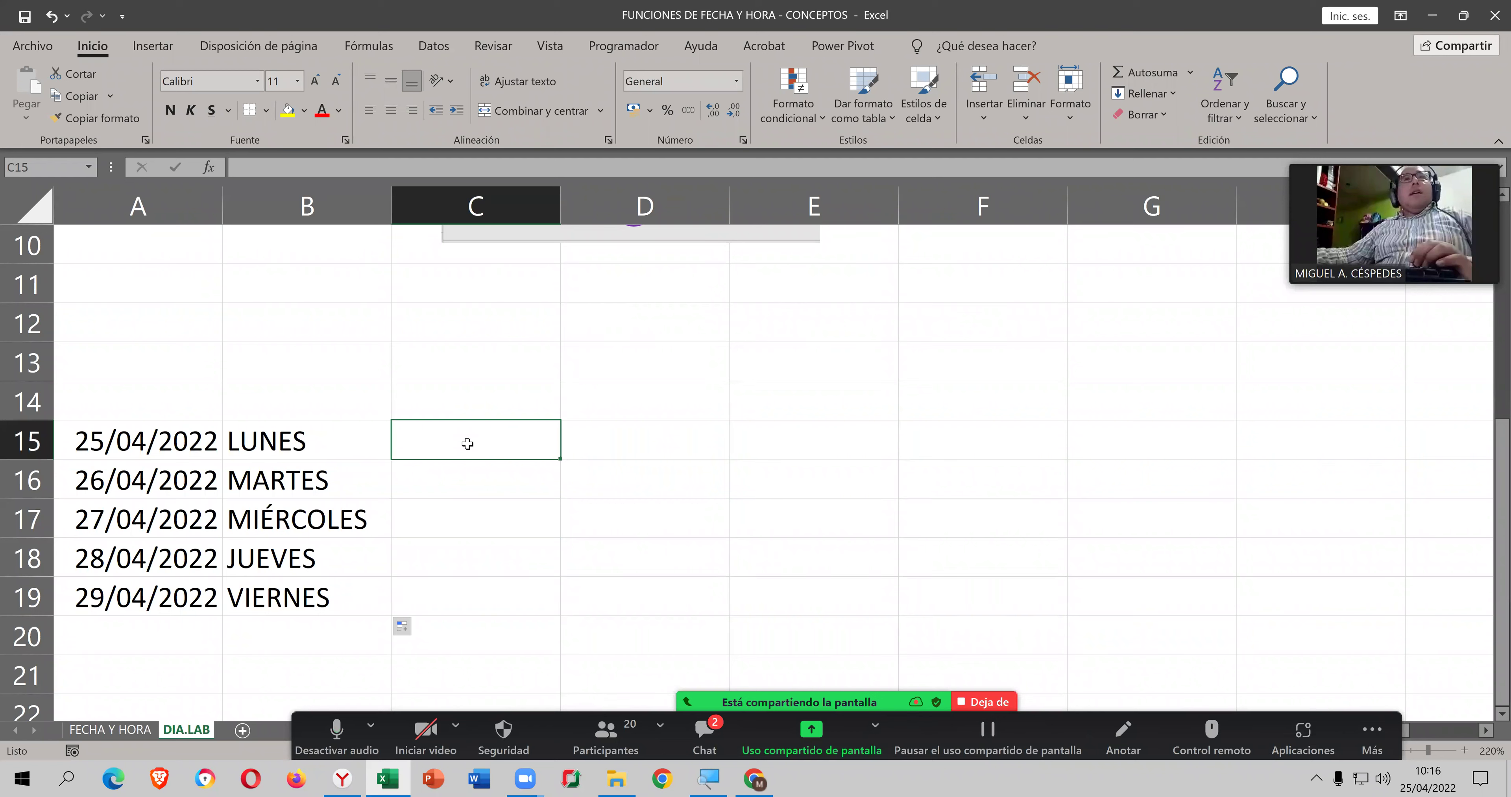
{"action": "type", "text": "DIA"}
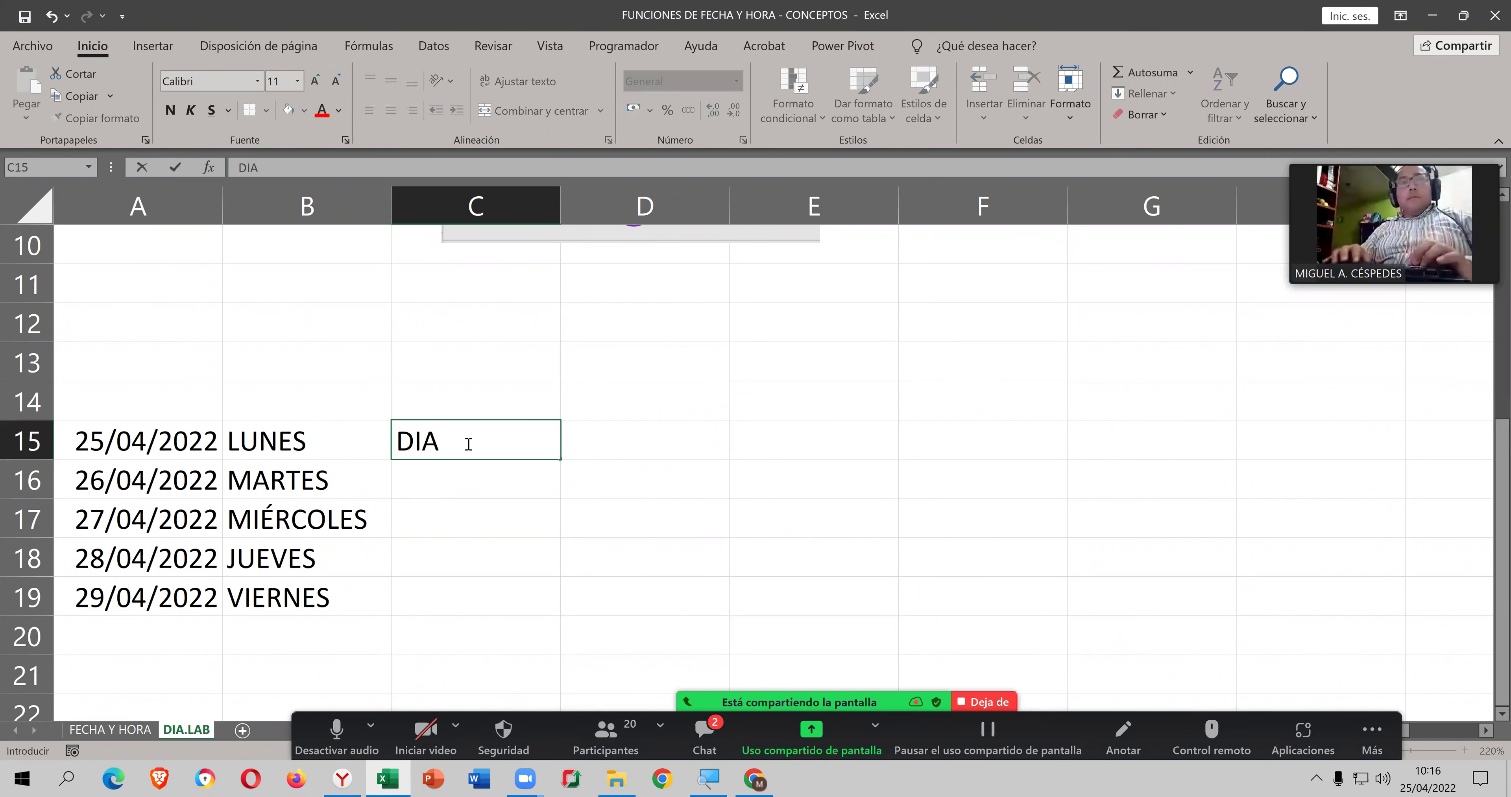
{"action": "type", "text": "_FEHCA"}
{"action": "key", "text": "Return"}
{"action": "left_click", "coordinate": [467, 443]}
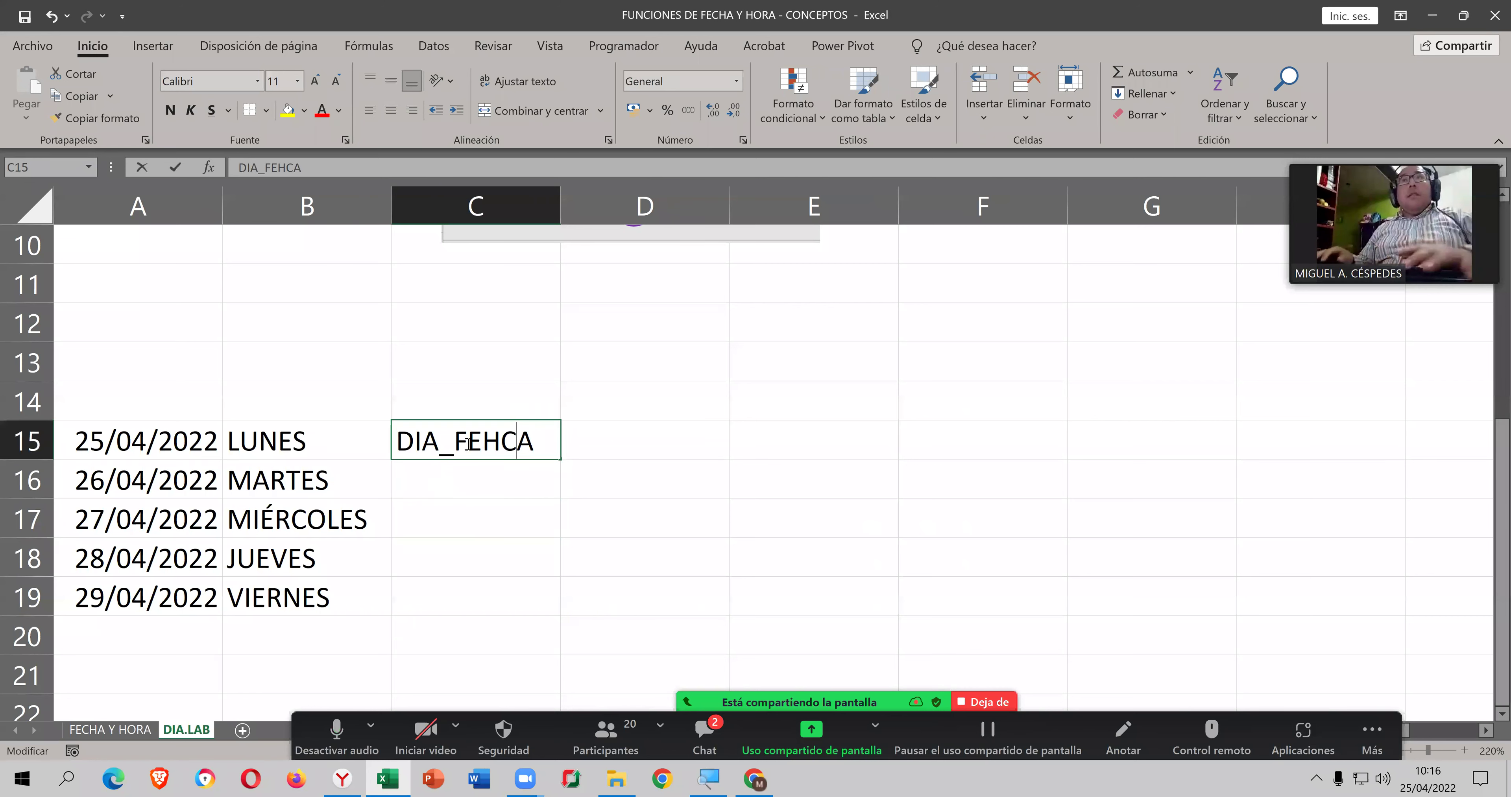
{"action": "double_click", "coordinate": [468, 443]}
{"action": "key", "text": "Delete"}
{"action": "type", "text": "C"}
{"action": "key", "text": "Return"}
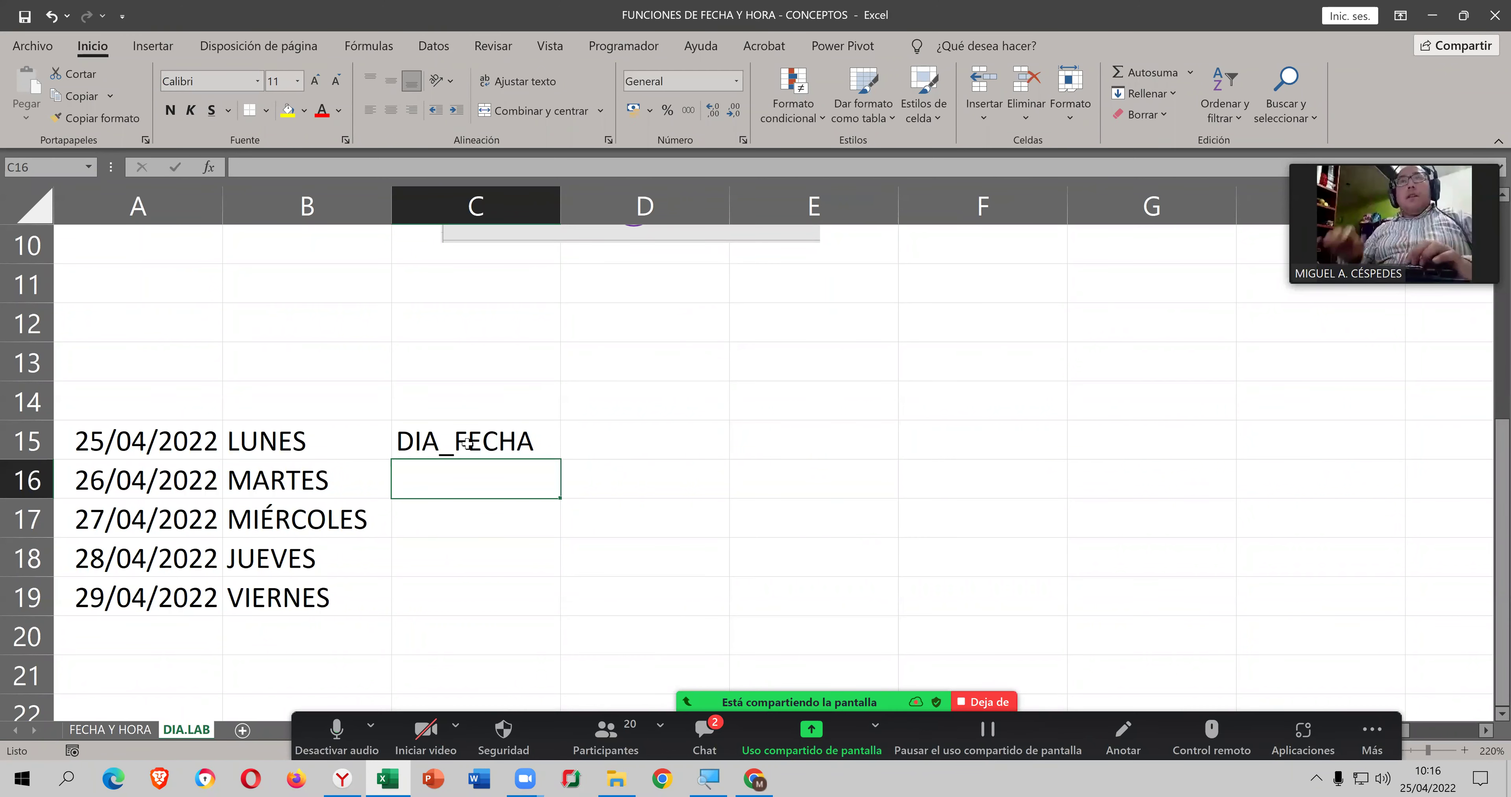
Step: Number C16:C19 with 1, 2, 3 and 4
{"action": "type", "text": "1"}
{"action": "key", "text": "Return"}
{"action": "type", "text": "2"}
{"action": "key", "text": "Return"}
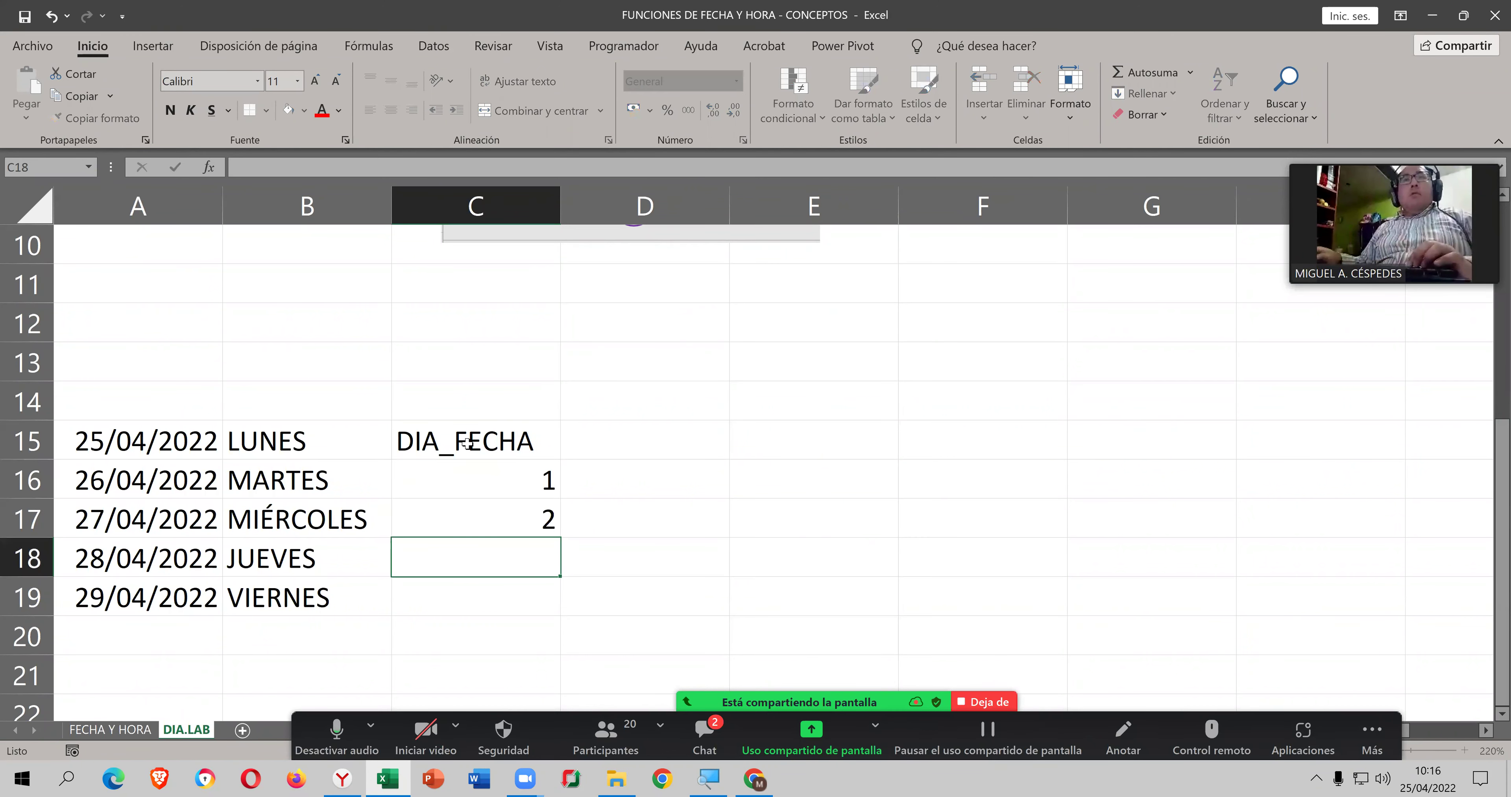
{"action": "key", "text": "Down"}
{"action": "type", "text": "3"}
{"action": "key", "text": "Up"}
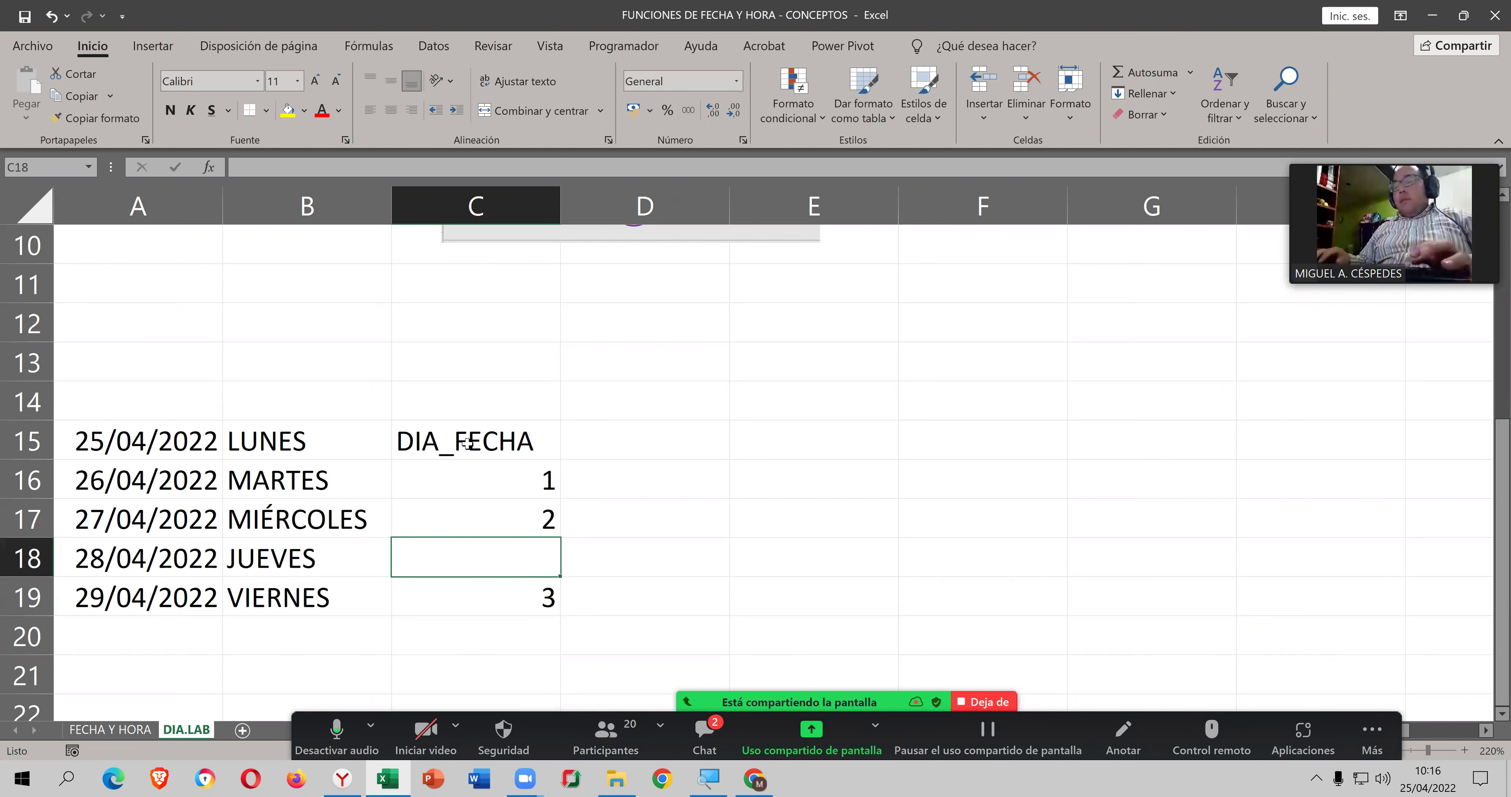
{"action": "type", "text": "3"}
{"action": "key", "text": "Return"}
{"action": "type", "text": "4"}
{"action": "key", "text": "Return"}
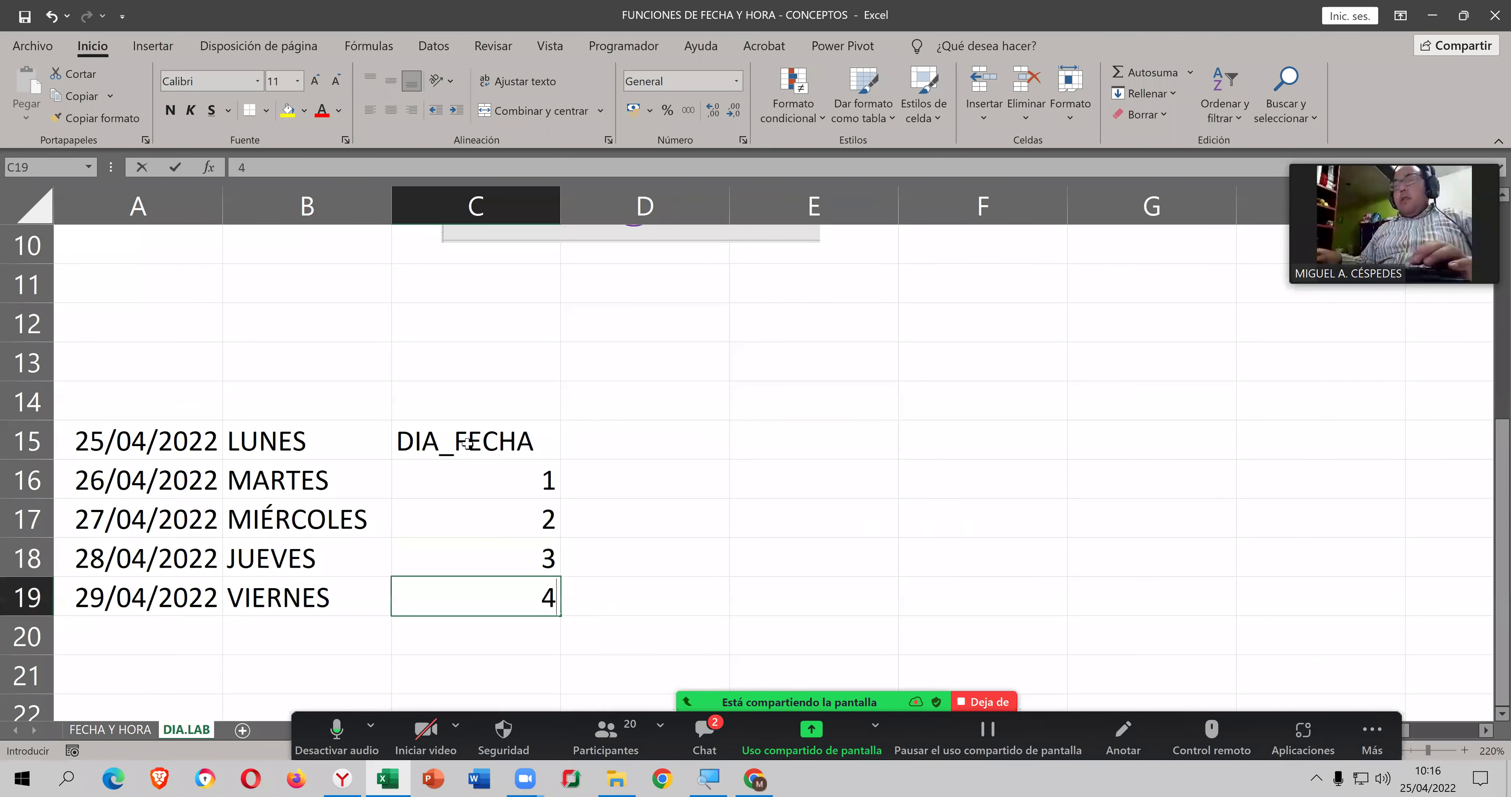
Step: Enter DOMINGO in B21 and X in C21
{"action": "key", "text": "Down"}
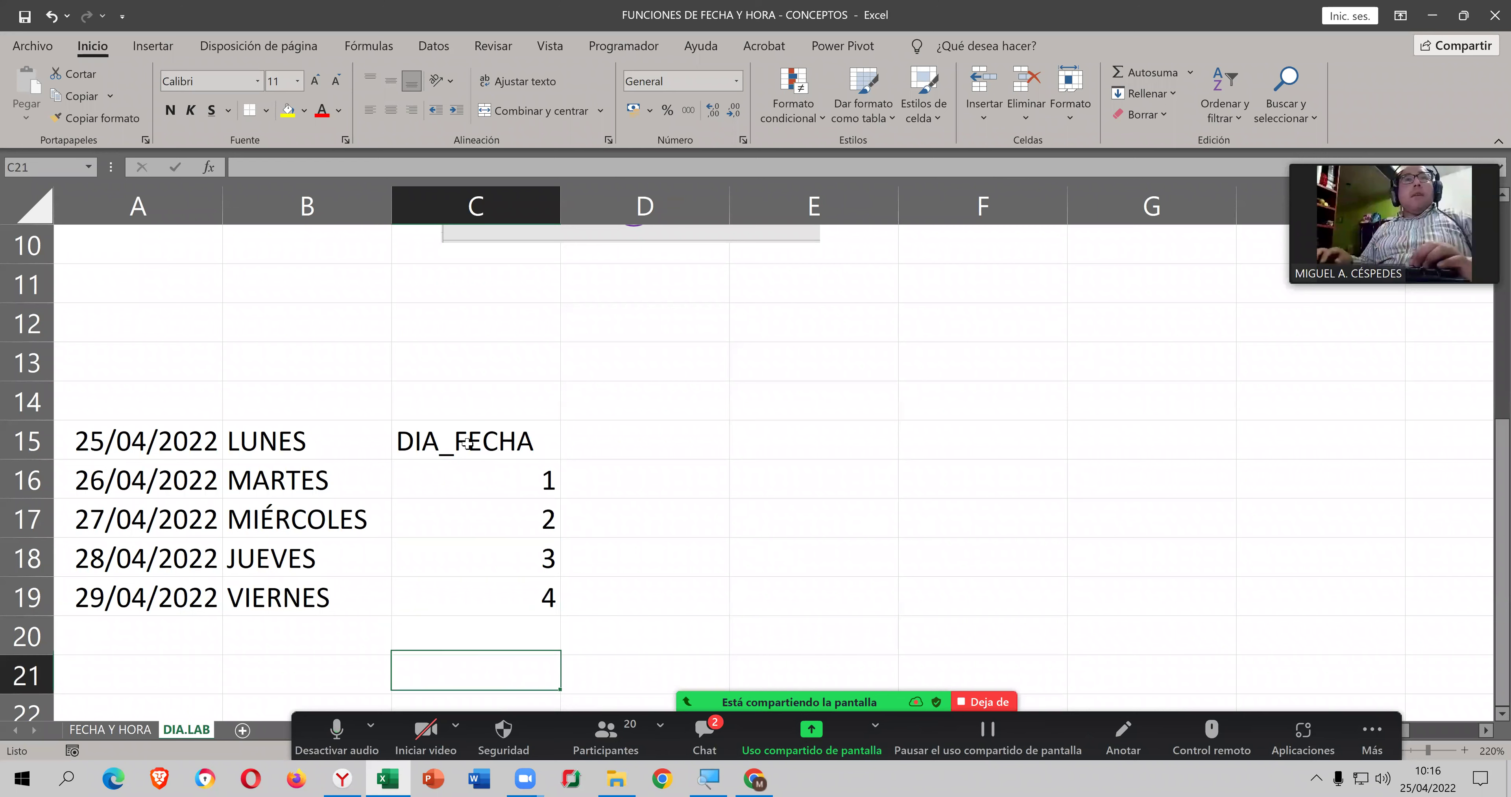
{"action": "key", "text": "Left"}
{"action": "type", "text": "DO"}
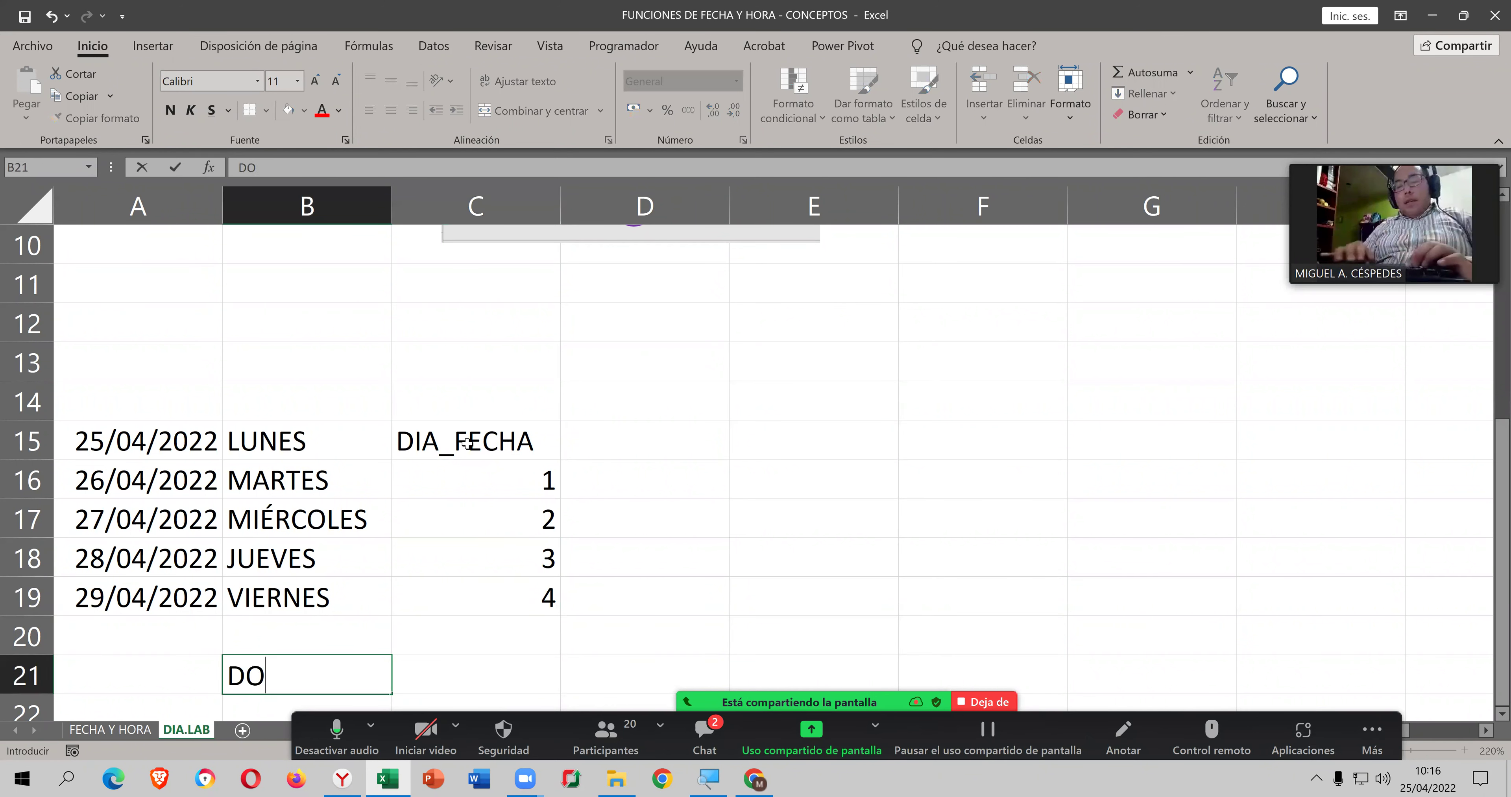
{"action": "type", "text": "MINGO"}
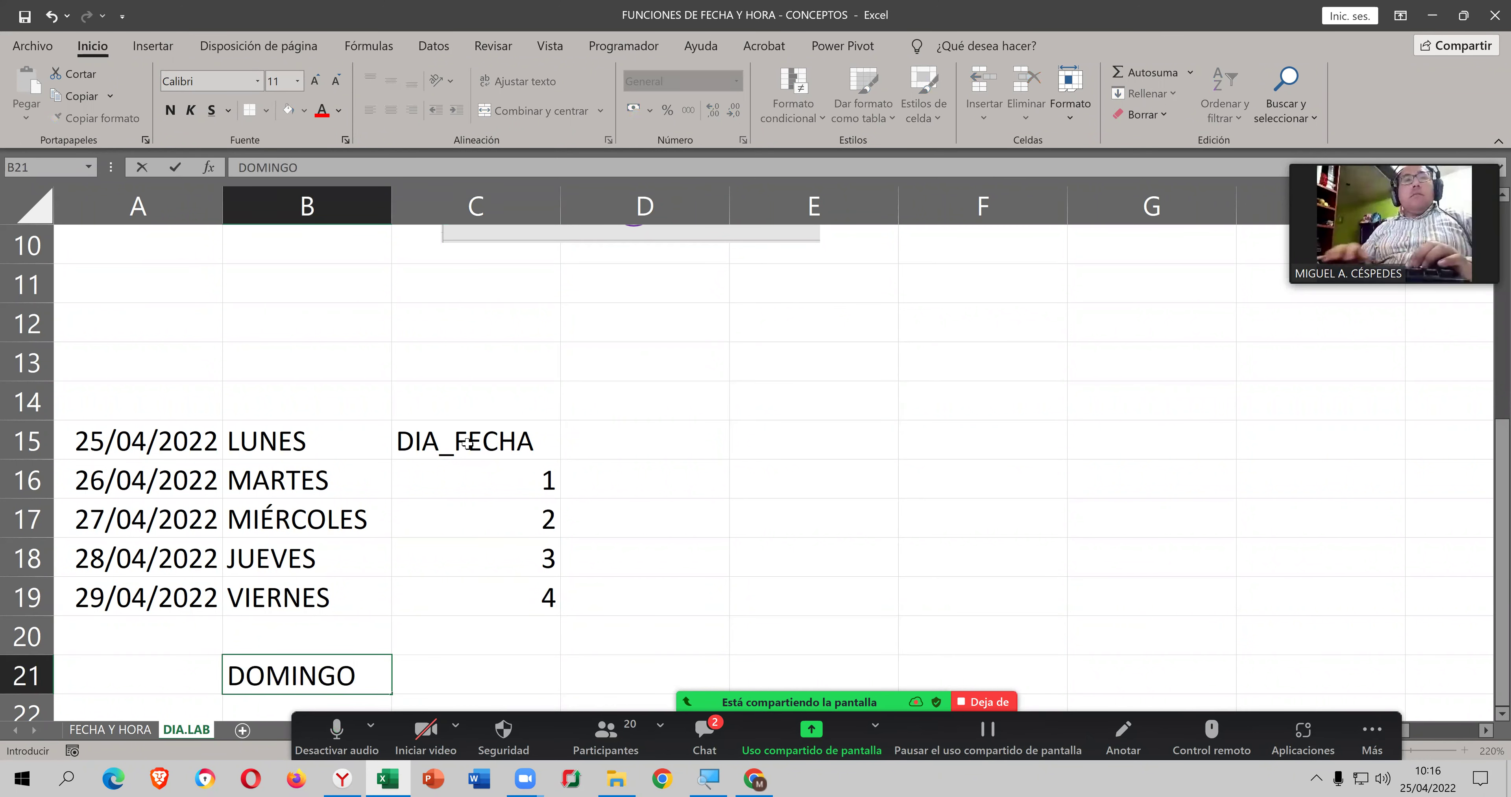
{"action": "key", "text": "Right"}
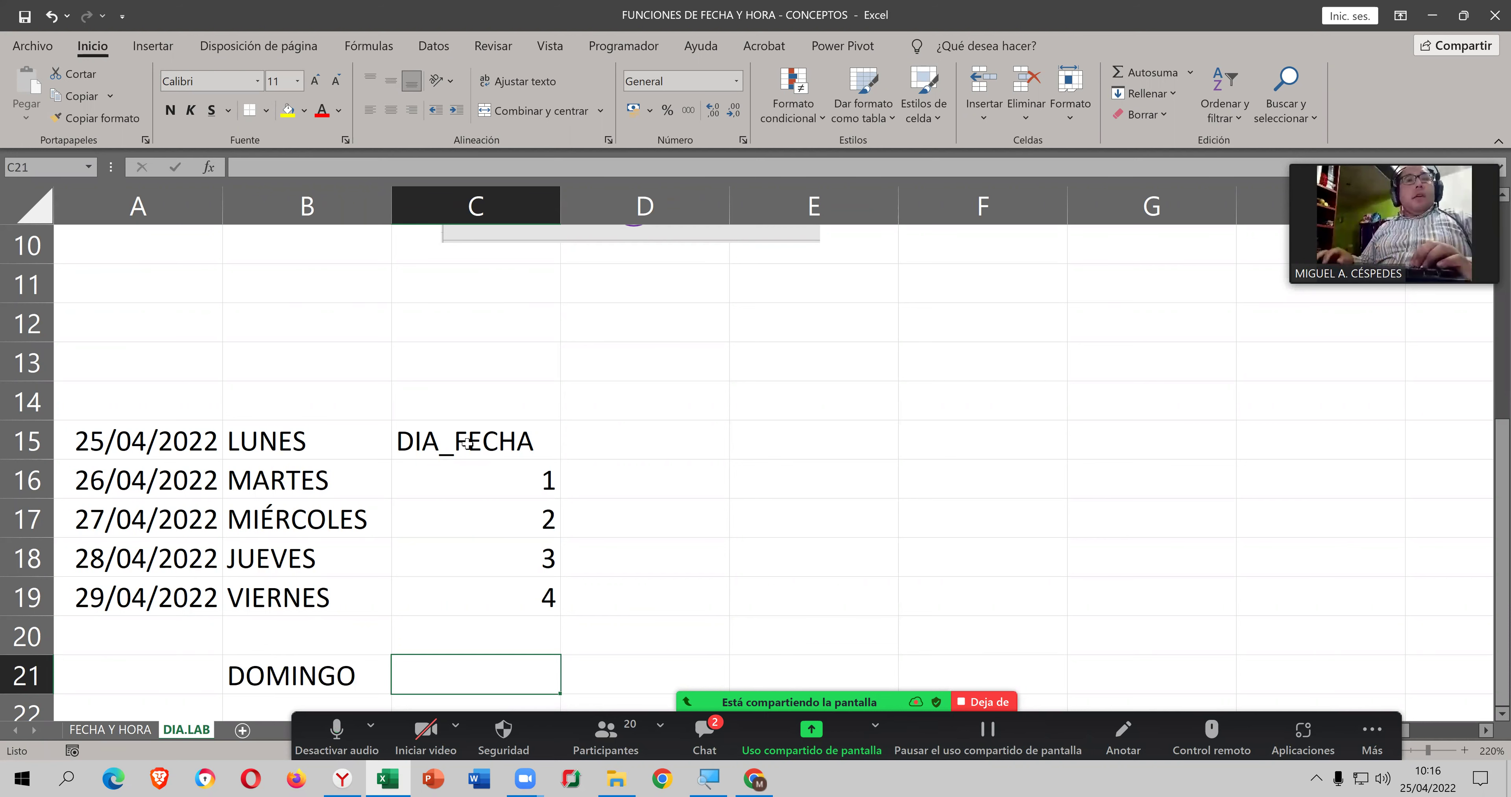
{"action": "type", "text": "X"}
{"action": "key", "text": "Return"}
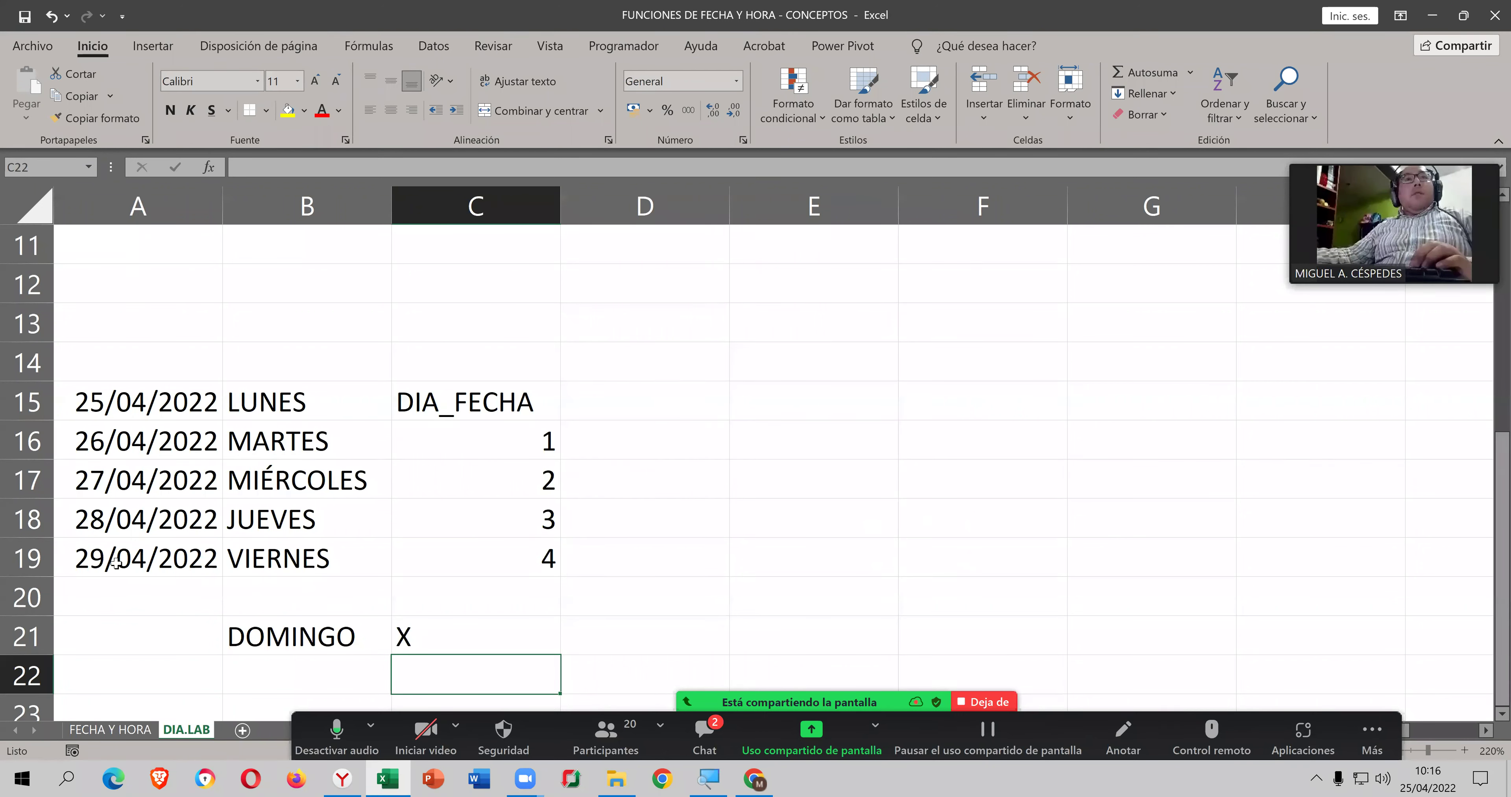
{"action": "left_click", "coordinate": [125, 571]}
{"action": "left_click_drag", "start_coordinate": [492, 405], "coordinate": [496, 554]}
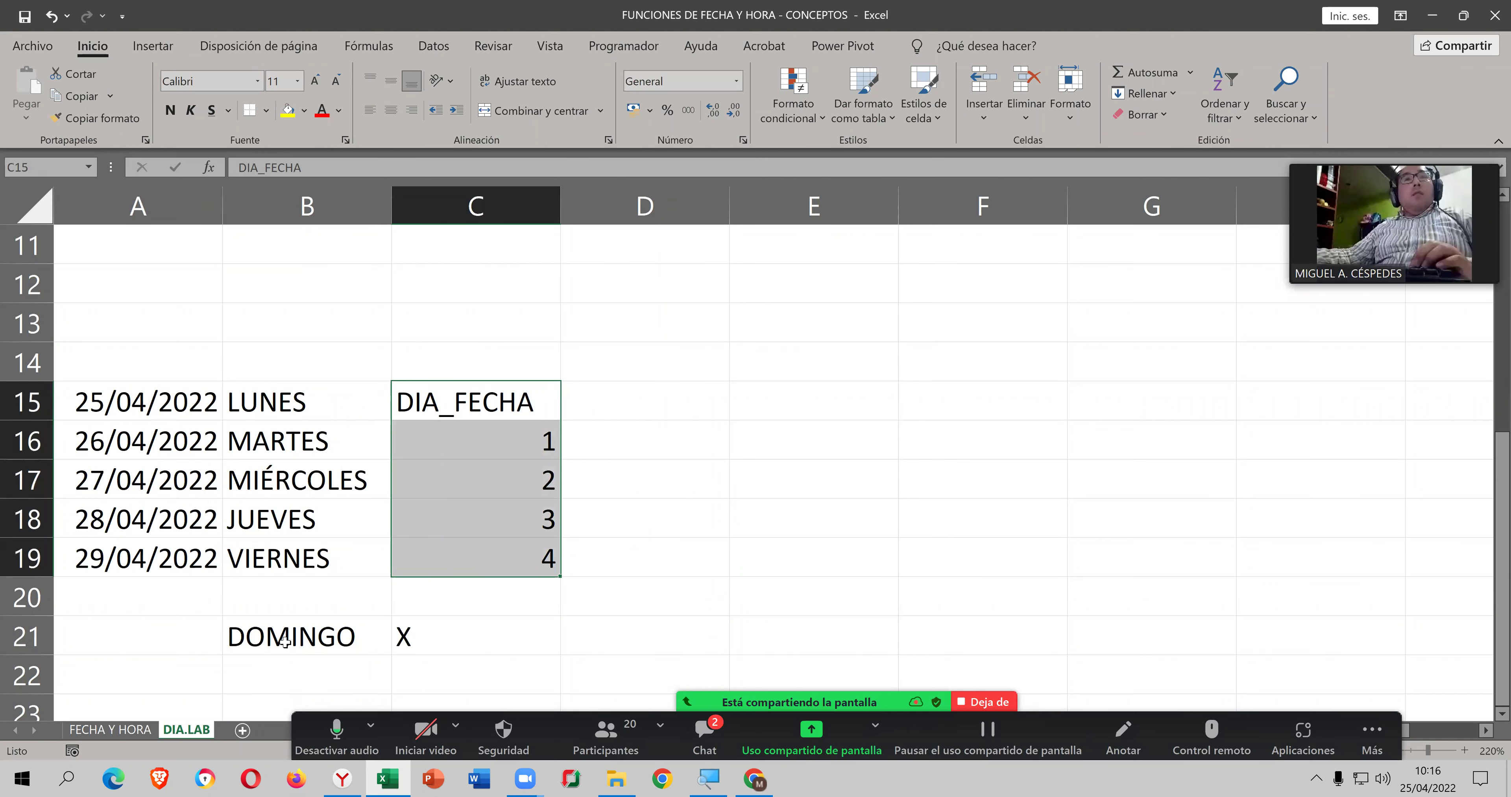
{"action": "left_click_drag", "start_coordinate": [286, 643], "coordinate": [505, 637]}
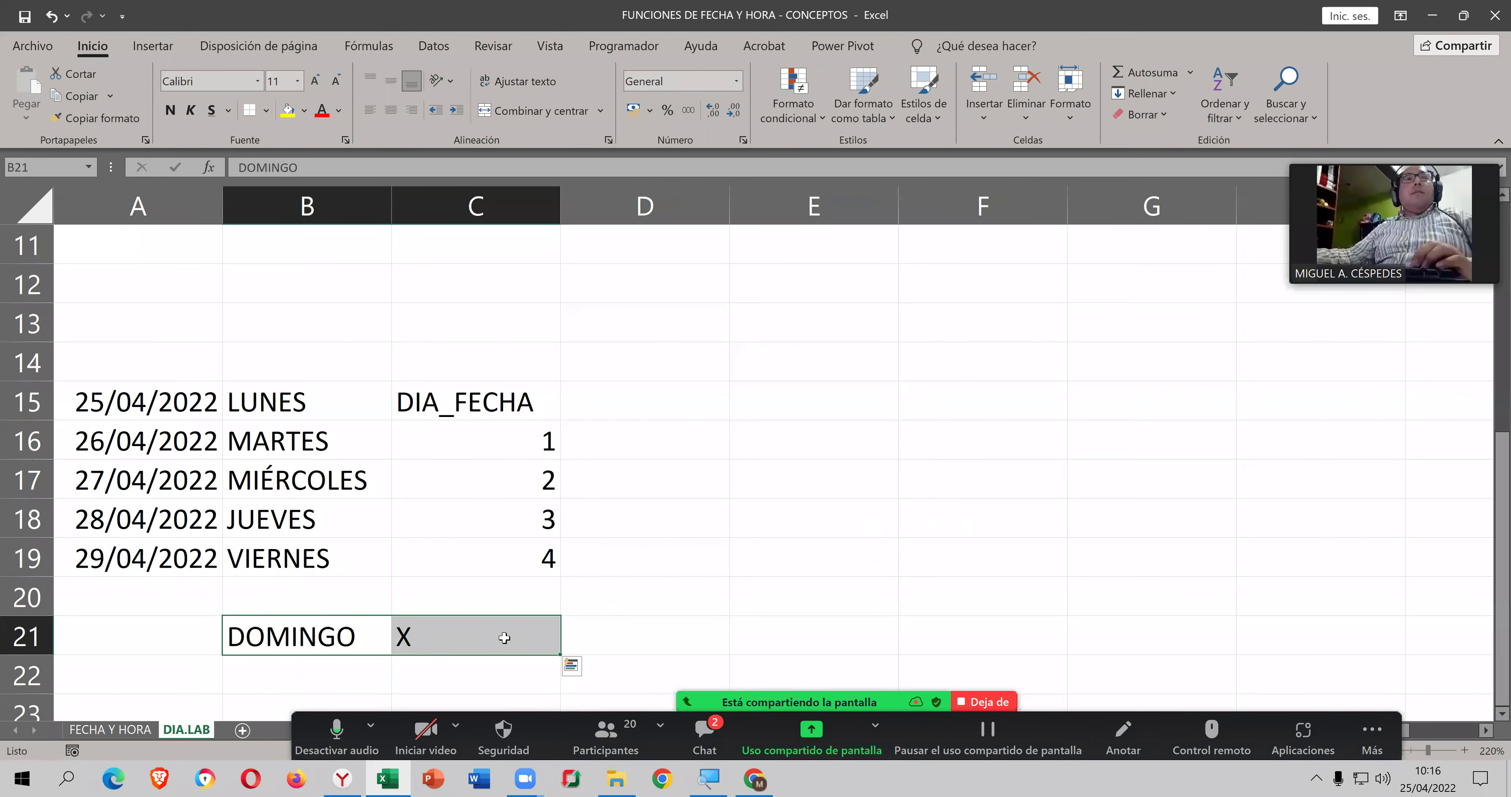
{"action": "left_click", "coordinate": [199, 554]}
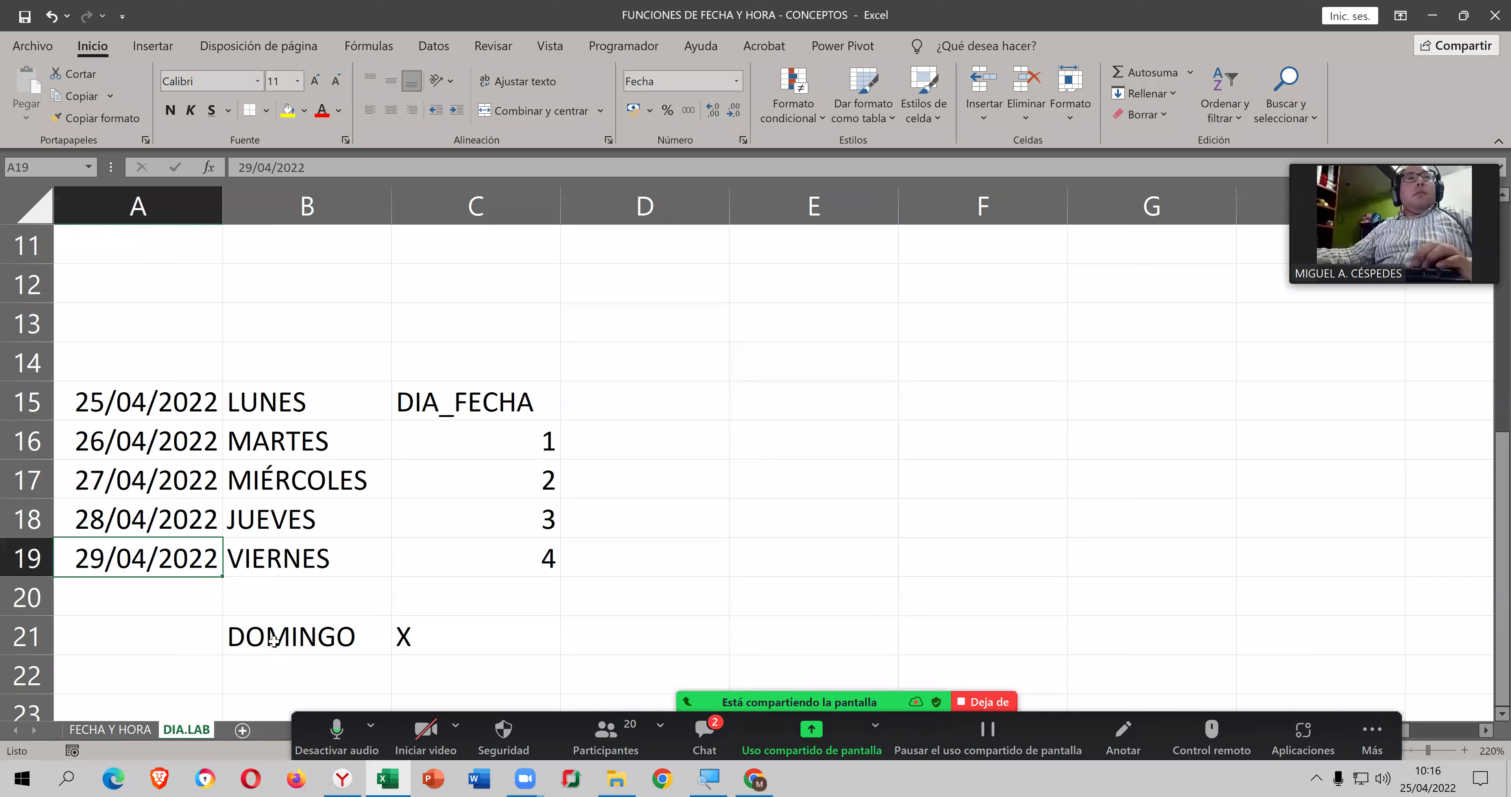
{"action": "left_click_drag", "start_coordinate": [273, 640], "coordinate": [531, 641]}
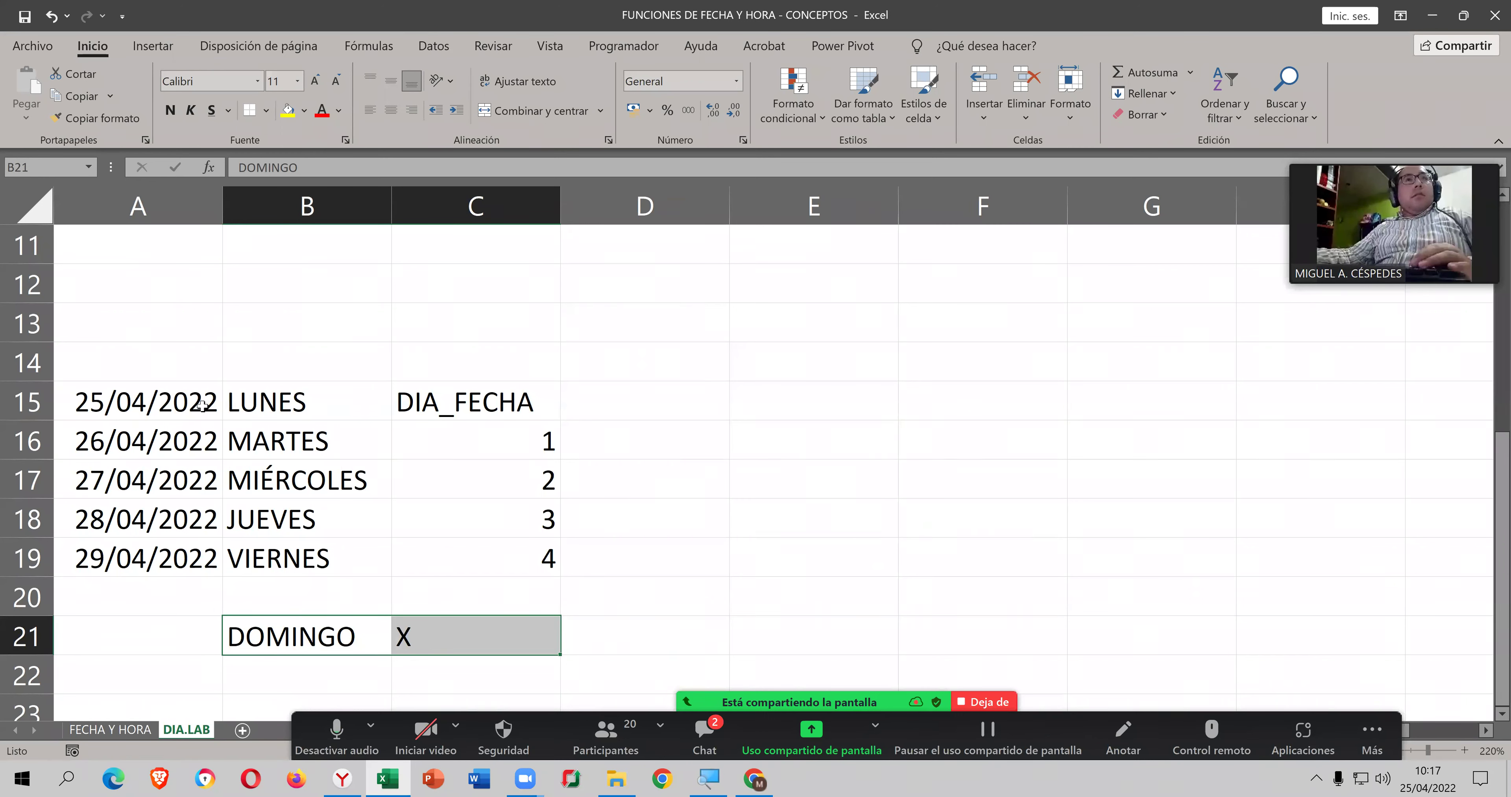
{"action": "left_click_drag", "start_coordinate": [300, 405], "coordinate": [425, 567]}
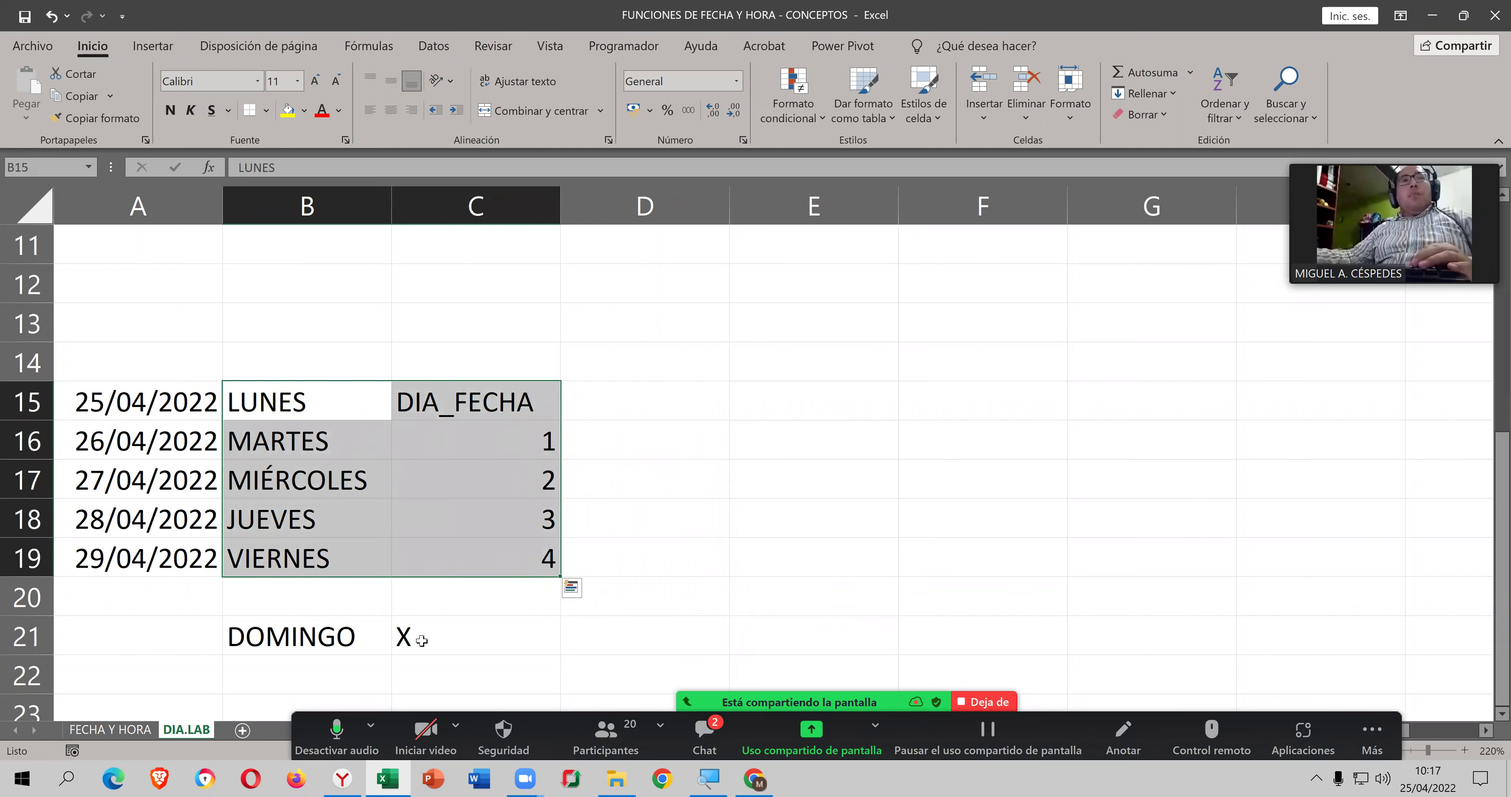
{"action": "left_click_drag", "start_coordinate": [333, 632], "coordinate": [425, 631]}
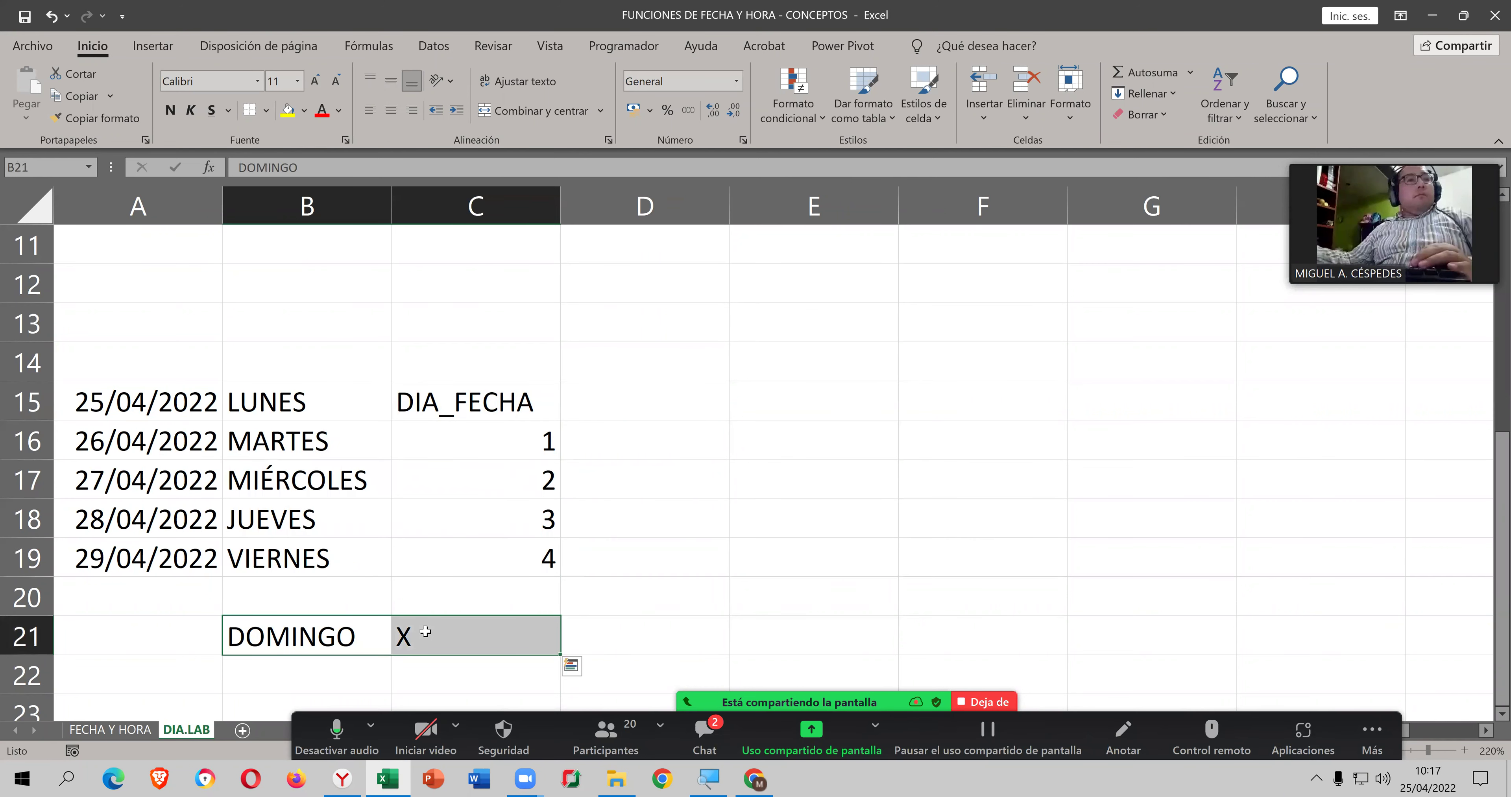
{"action": "left_click", "coordinate": [148, 558]}
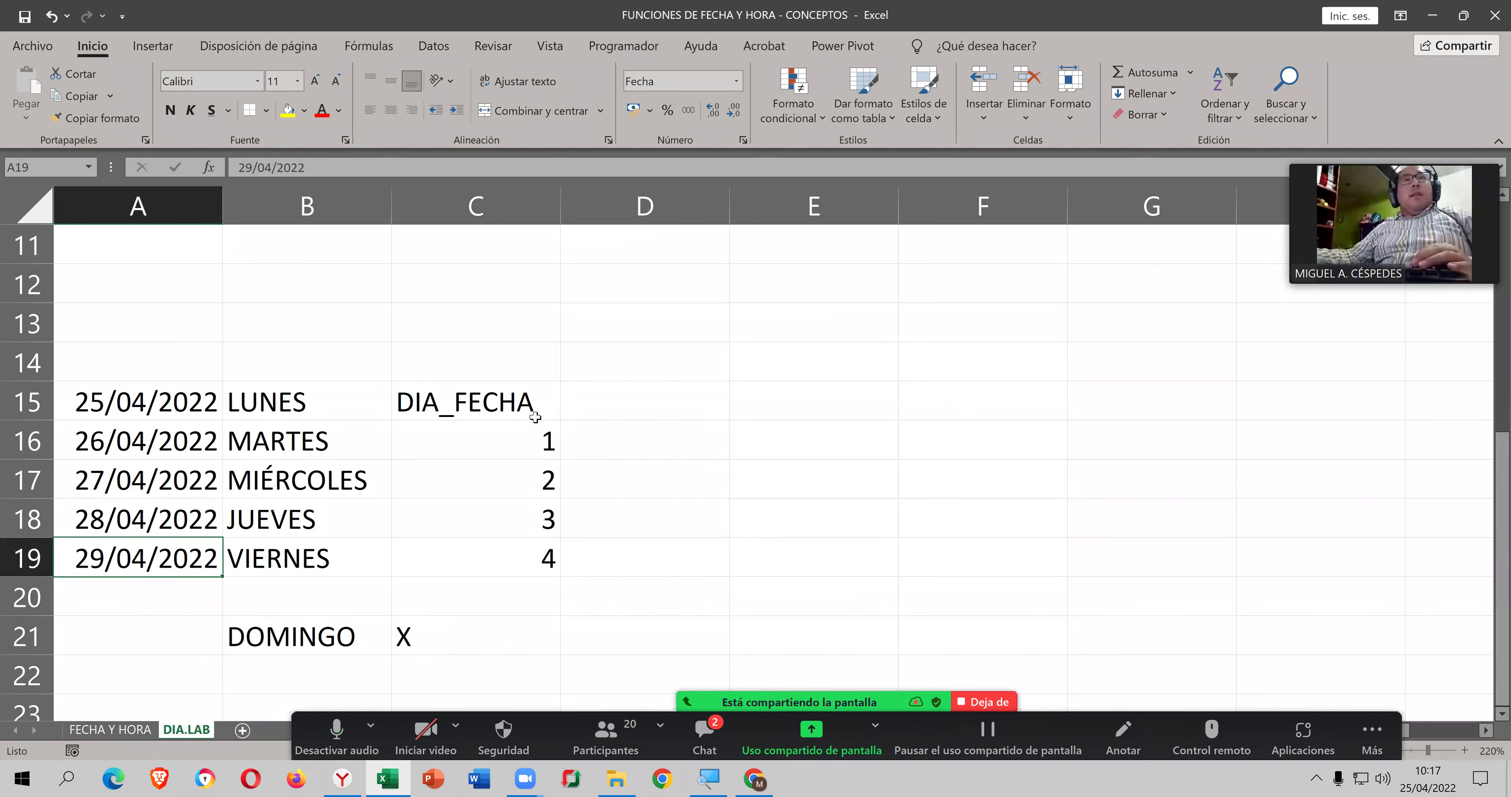
{"action": "left_click", "coordinate": [854, 402]}
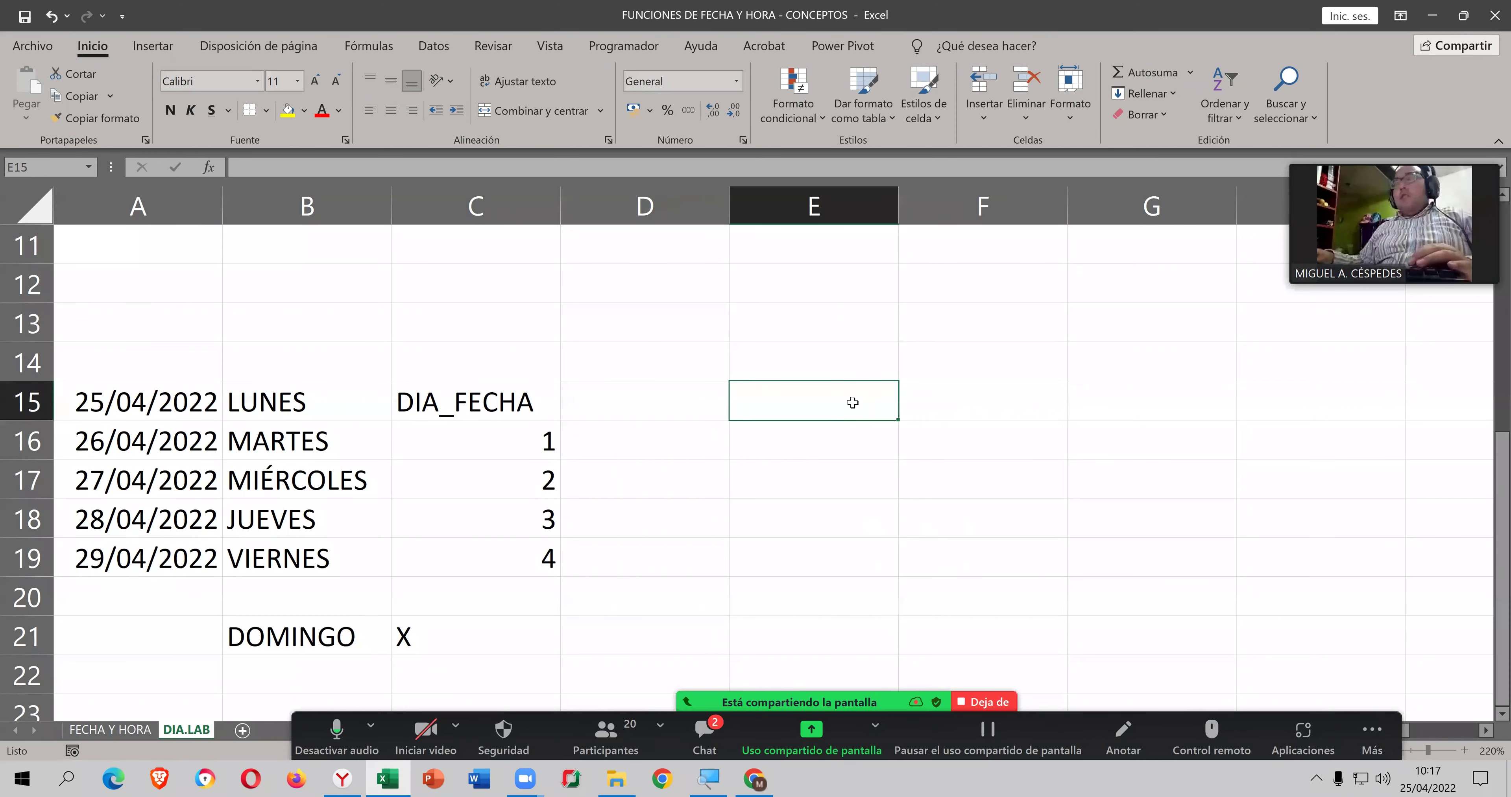
Step: Enter =A15+7 in E15, fill it down to E19, and select the DOMINGO row
{"action": "type", "text": "="}
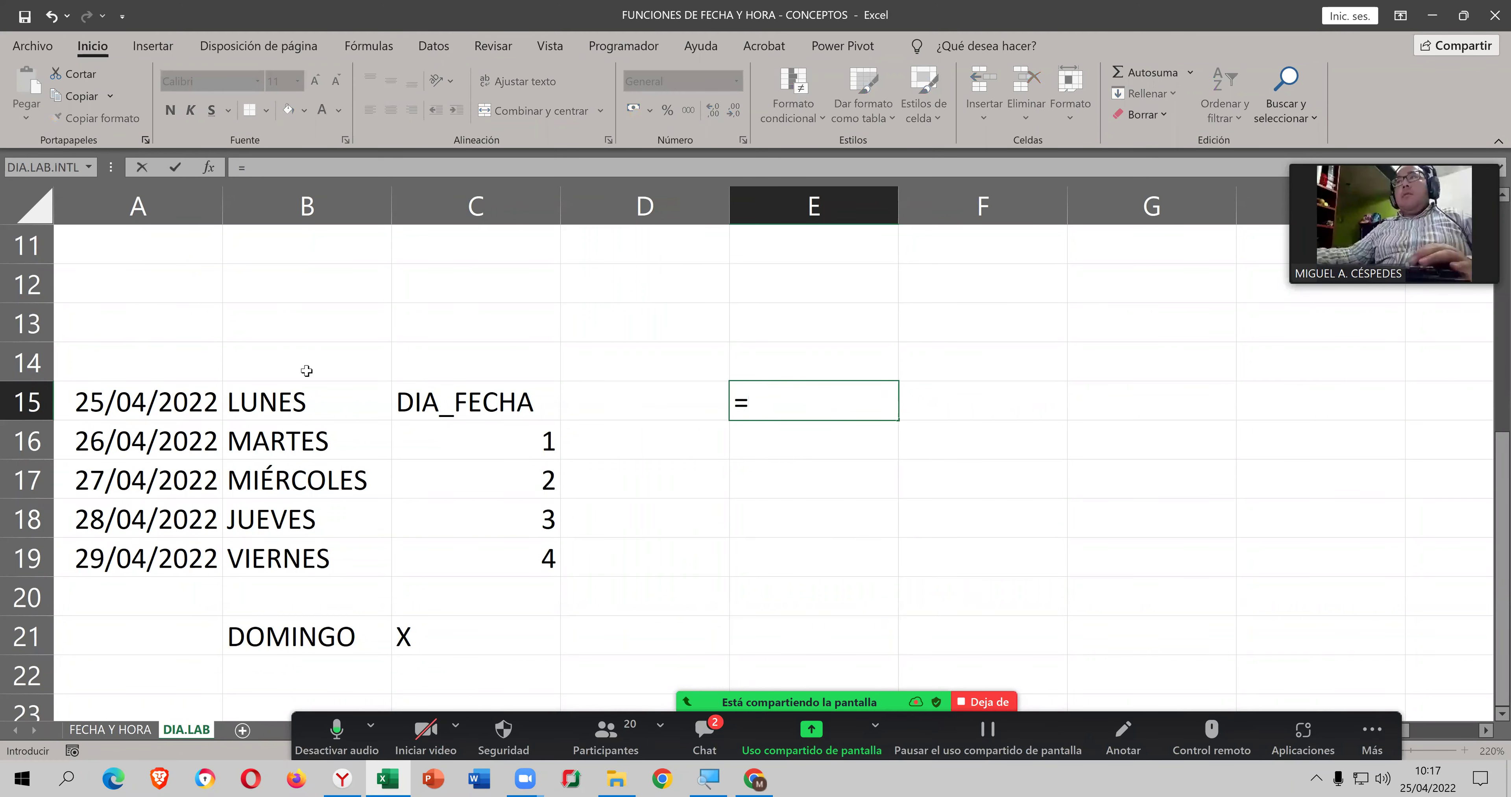
{"action": "left_click", "coordinate": [147, 397]}
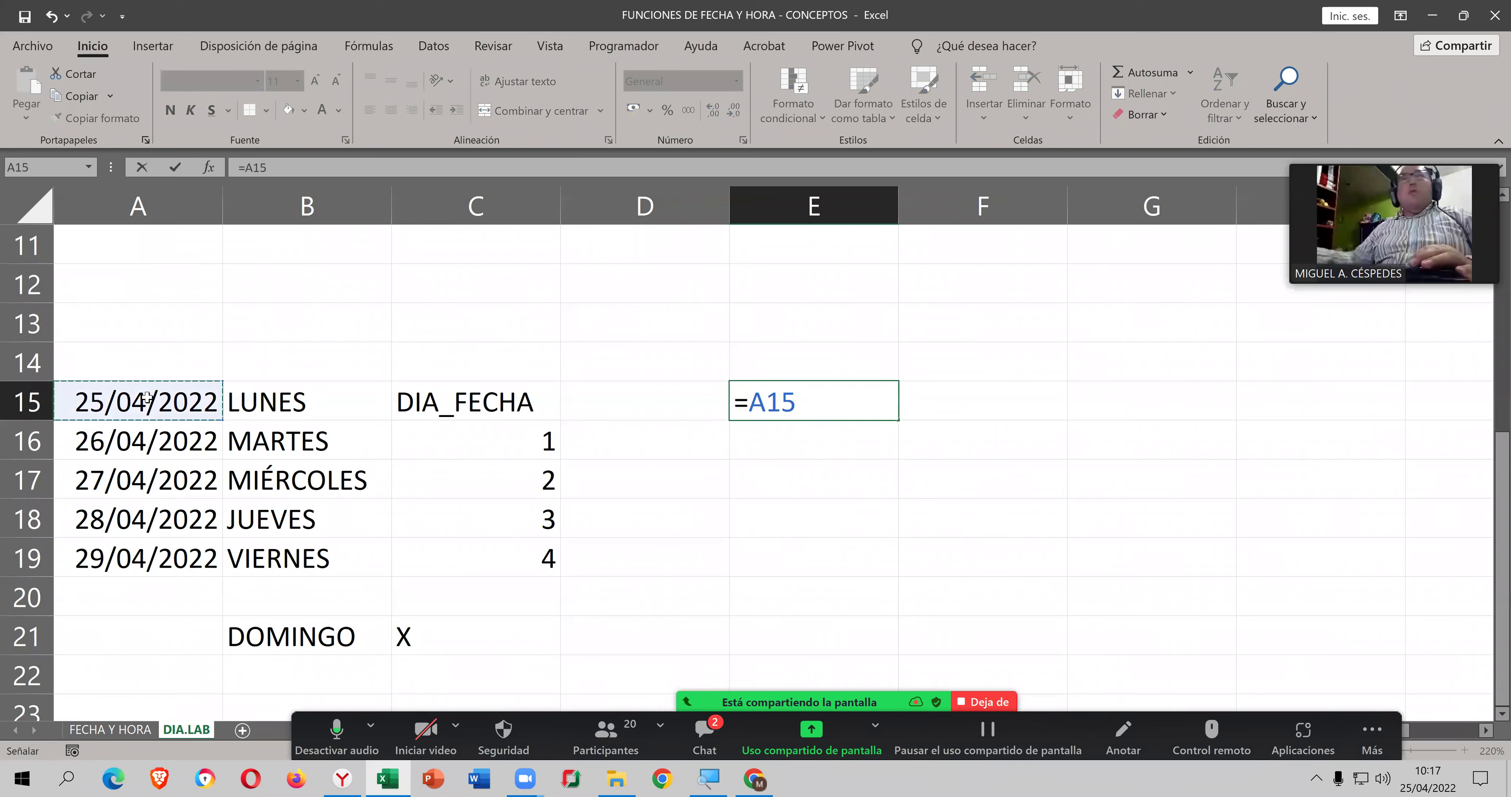
{"action": "type", "text": "+7"}
{"action": "key", "text": "Return"}
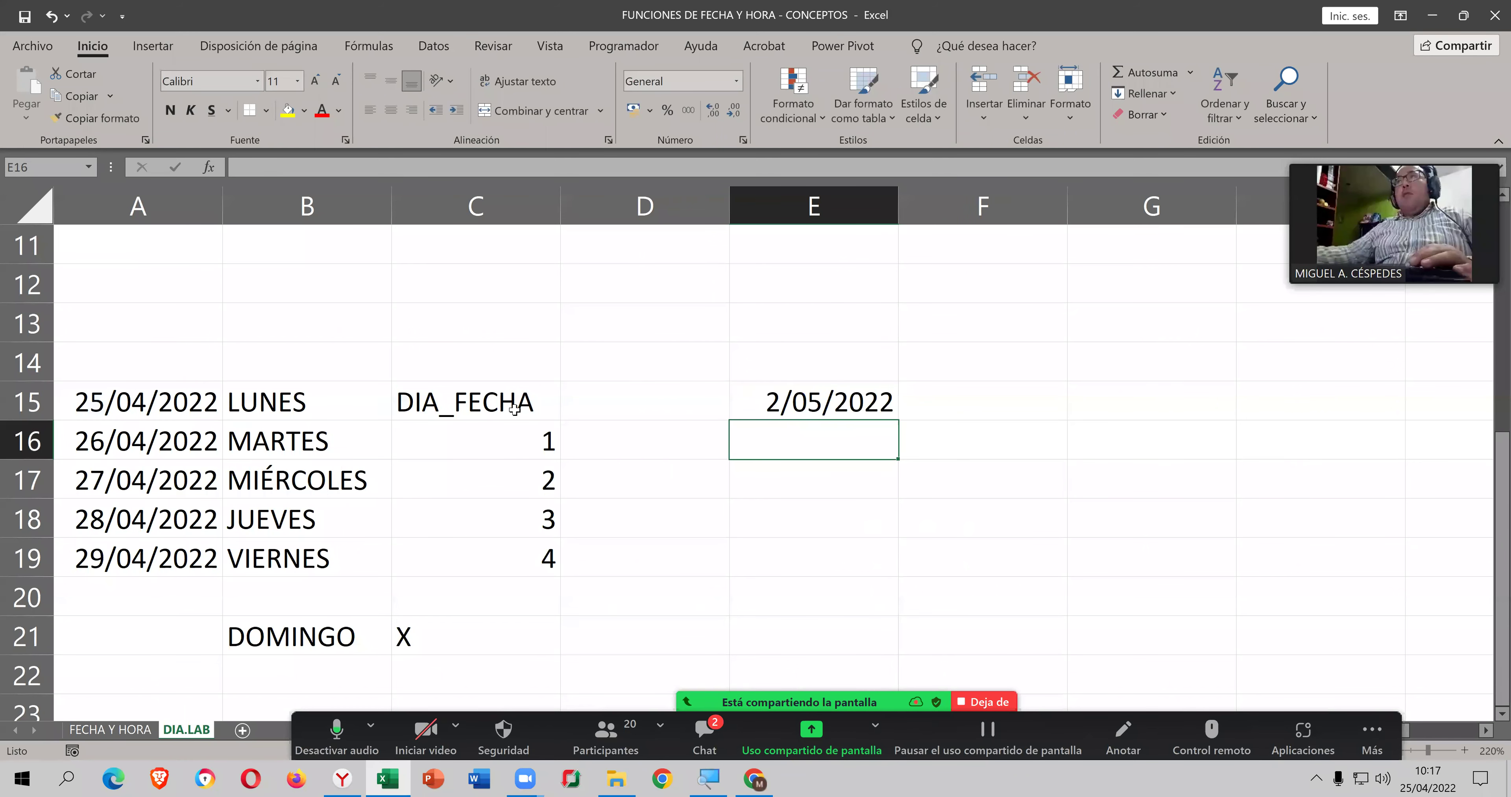
{"action": "left_click", "coordinate": [856, 413]}
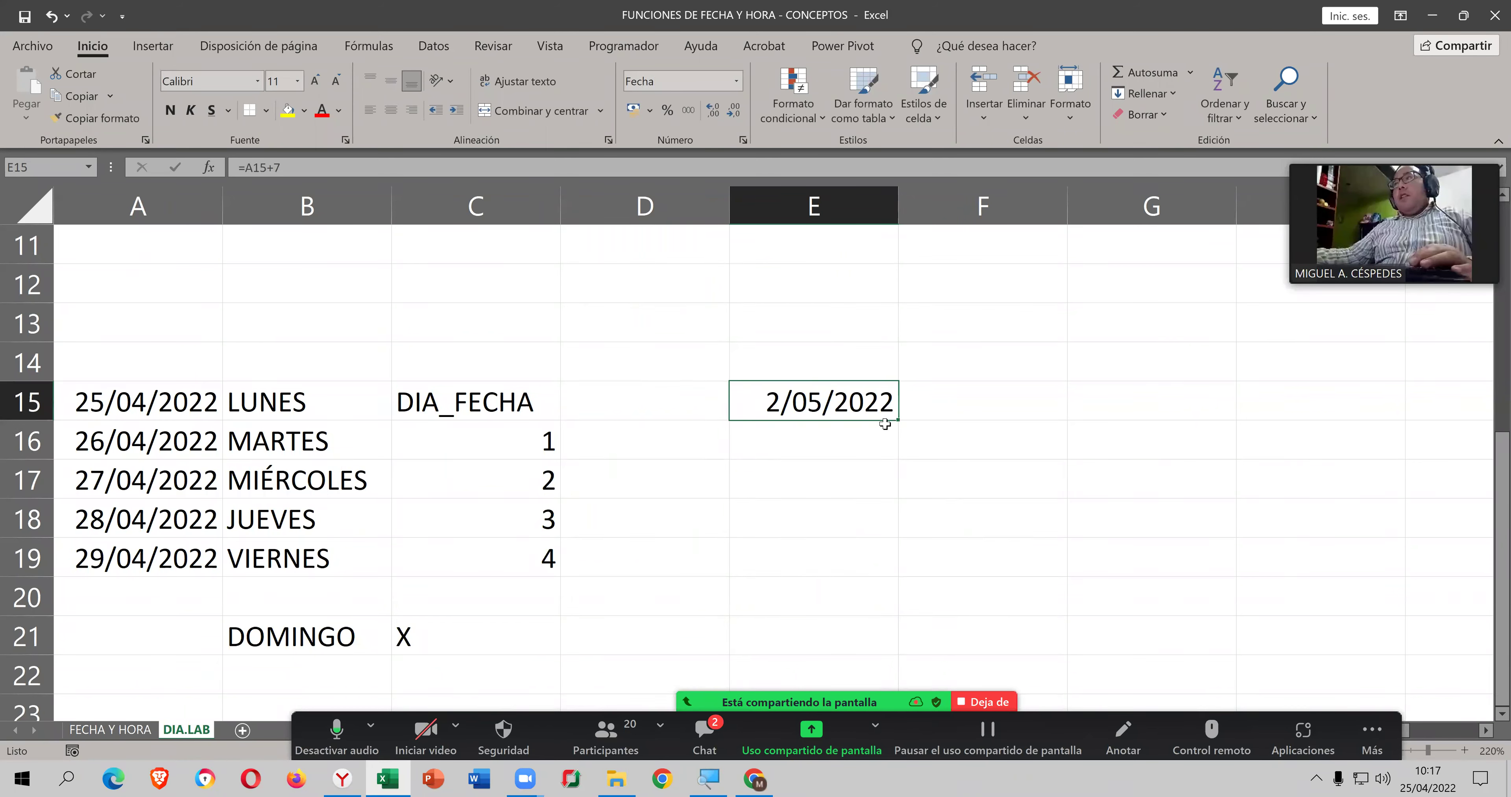
{"action": "left_click_drag", "start_coordinate": [896, 420], "coordinate": [895, 561]}
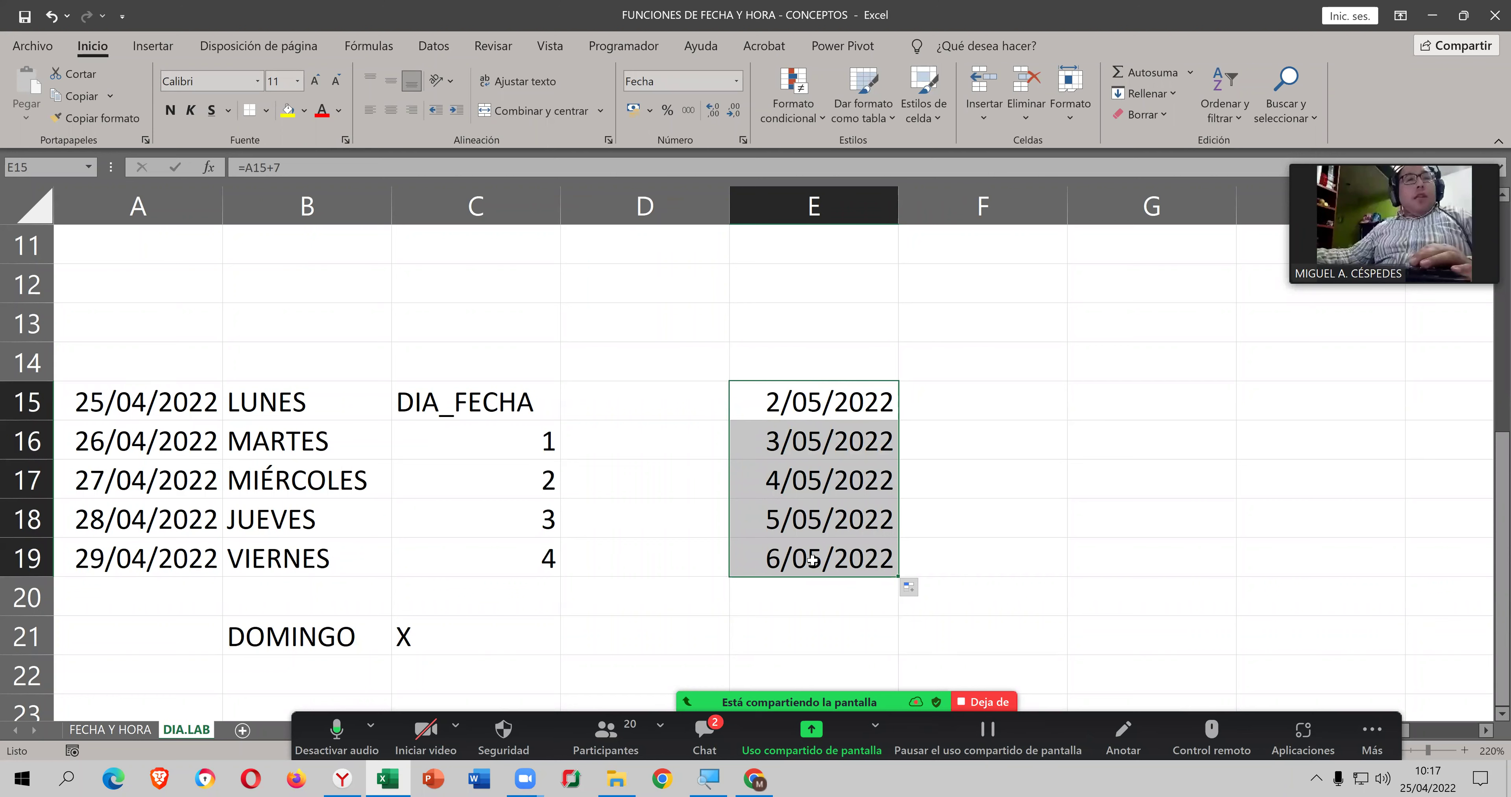
{"action": "left_click", "coordinate": [813, 559]}
{"action": "left_click_drag", "start_coordinate": [359, 637], "coordinate": [449, 635]}
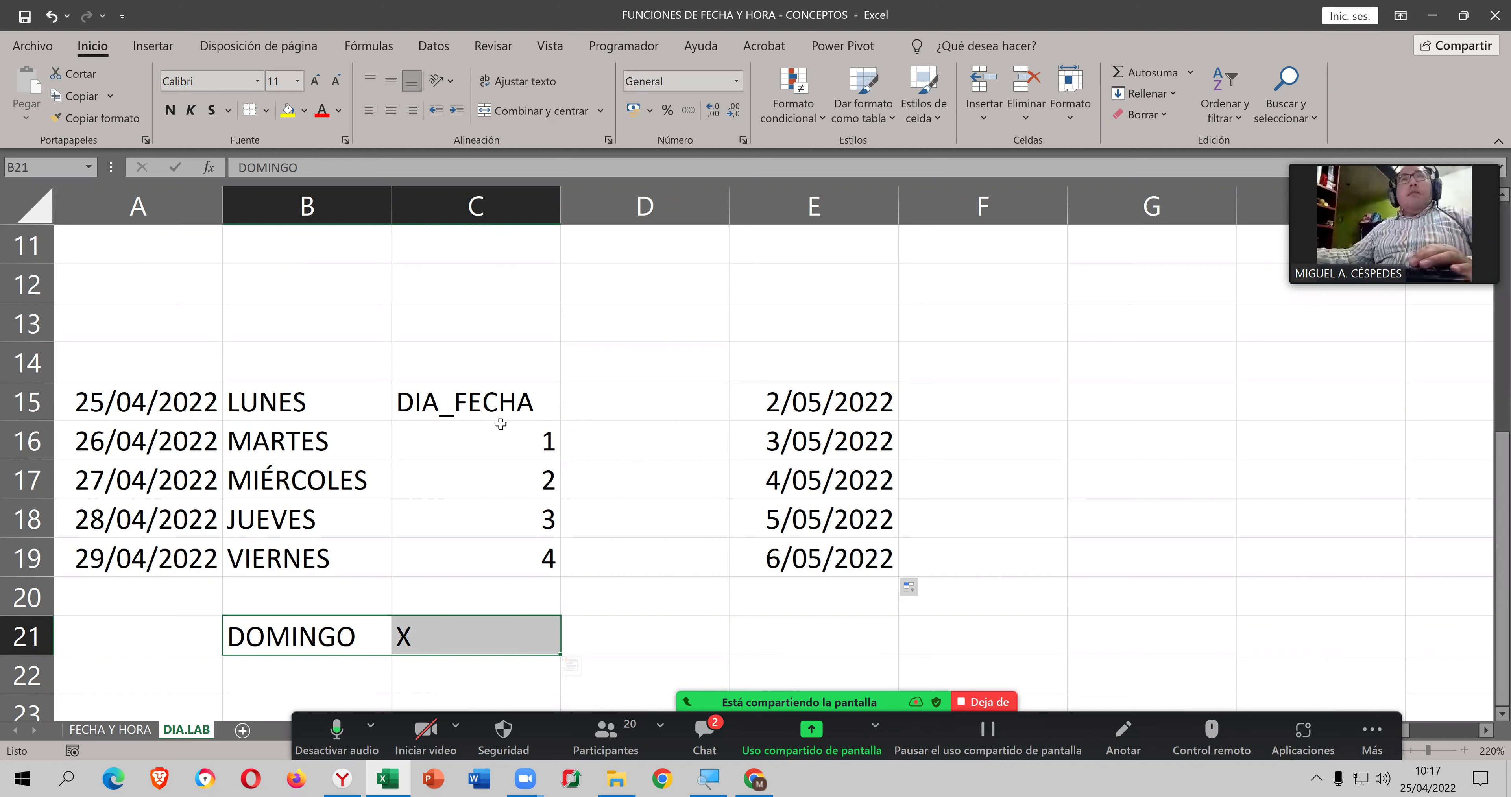
Step: Highlight the DIA_FECHA numbers, the 29/04/2022 date and DOMINGO X row, then return to FECHA Y HORA
{"action": "left_click_drag", "start_coordinate": [499, 402], "coordinate": [474, 554]}
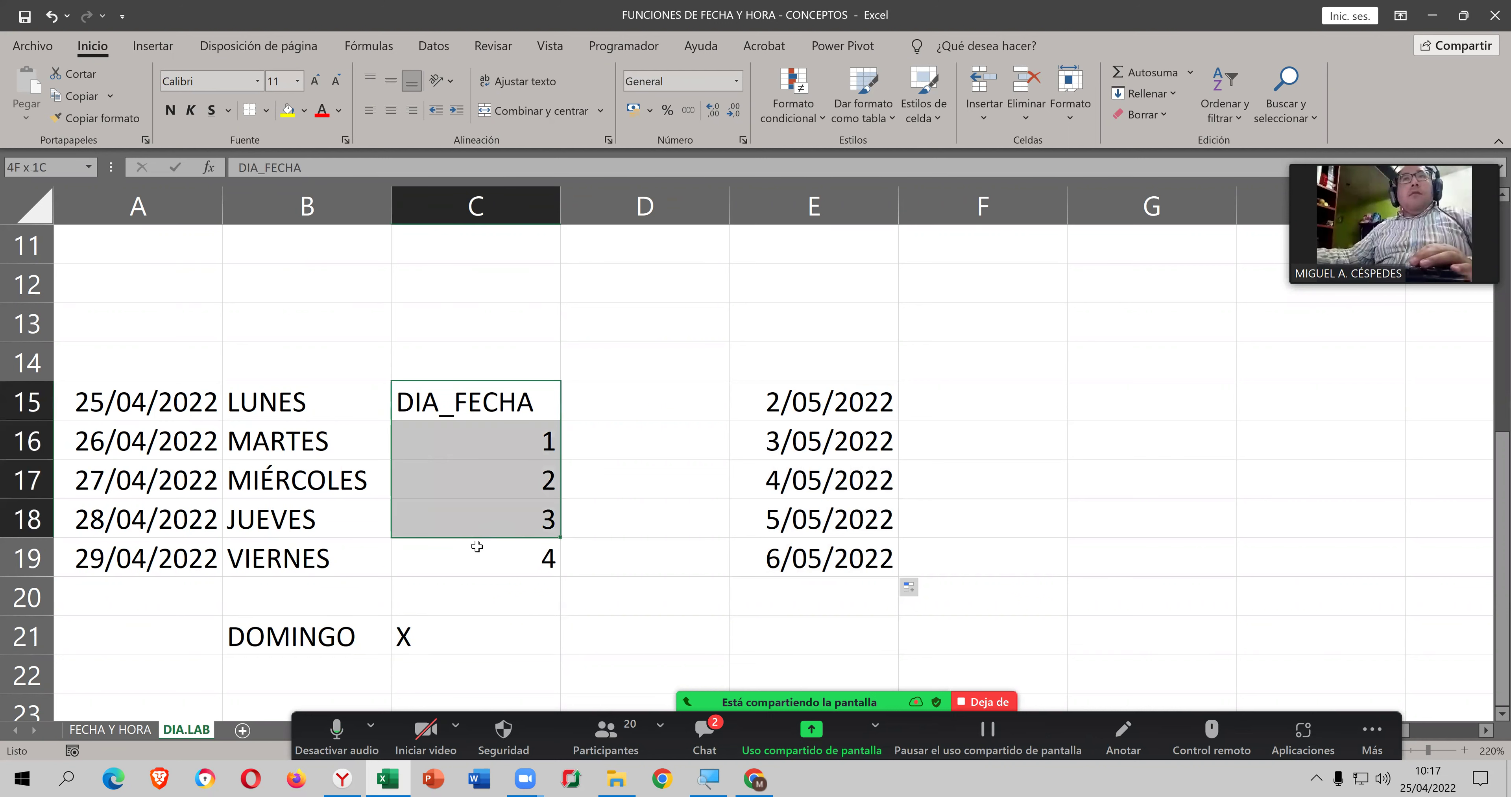
{"action": "left_click_drag", "start_coordinate": [364, 645], "coordinate": [459, 642]}
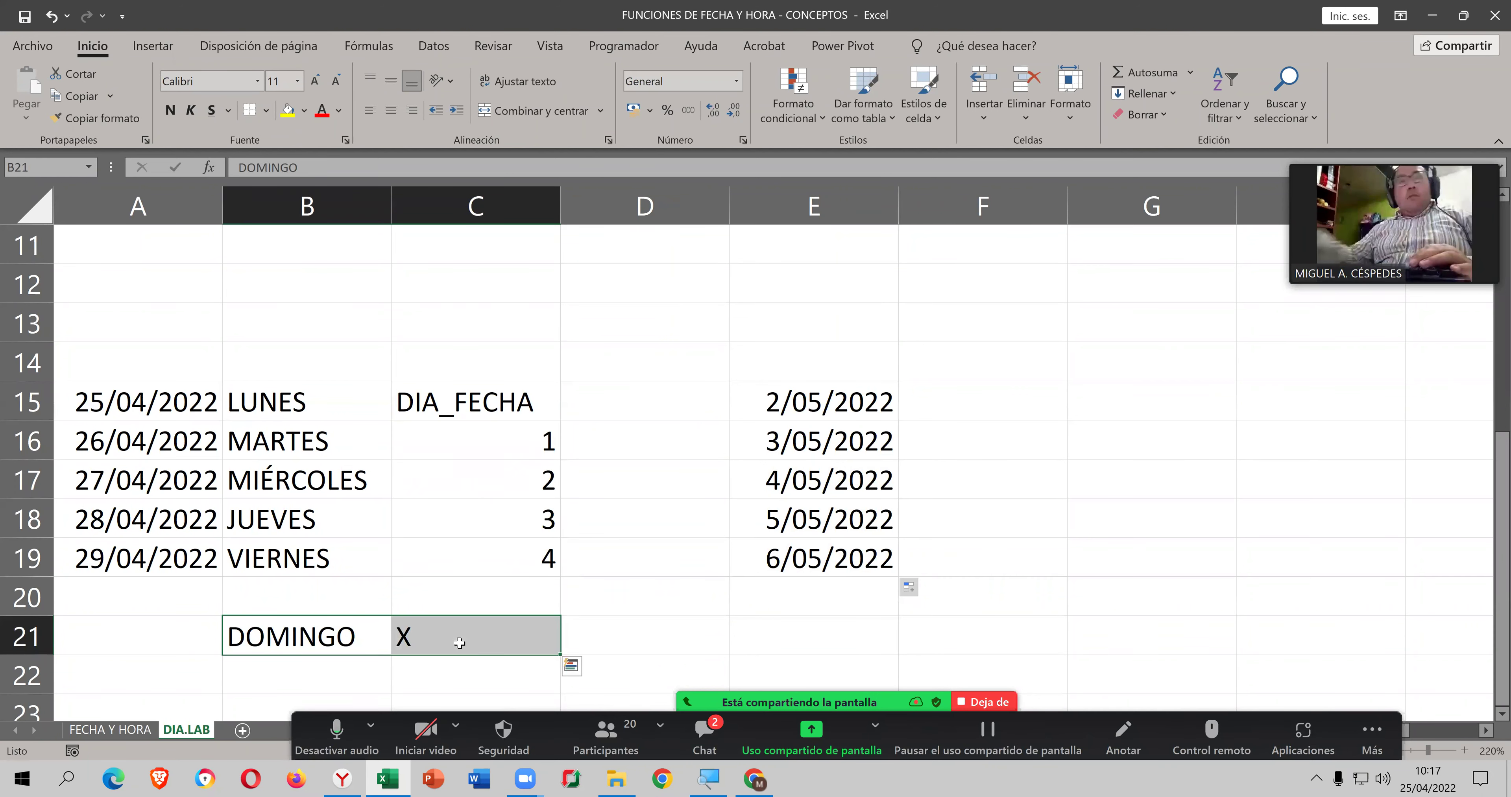
{"action": "left_click", "coordinate": [460, 643]}
{"action": "left_click_drag", "start_coordinate": [281, 641], "coordinate": [482, 632]}
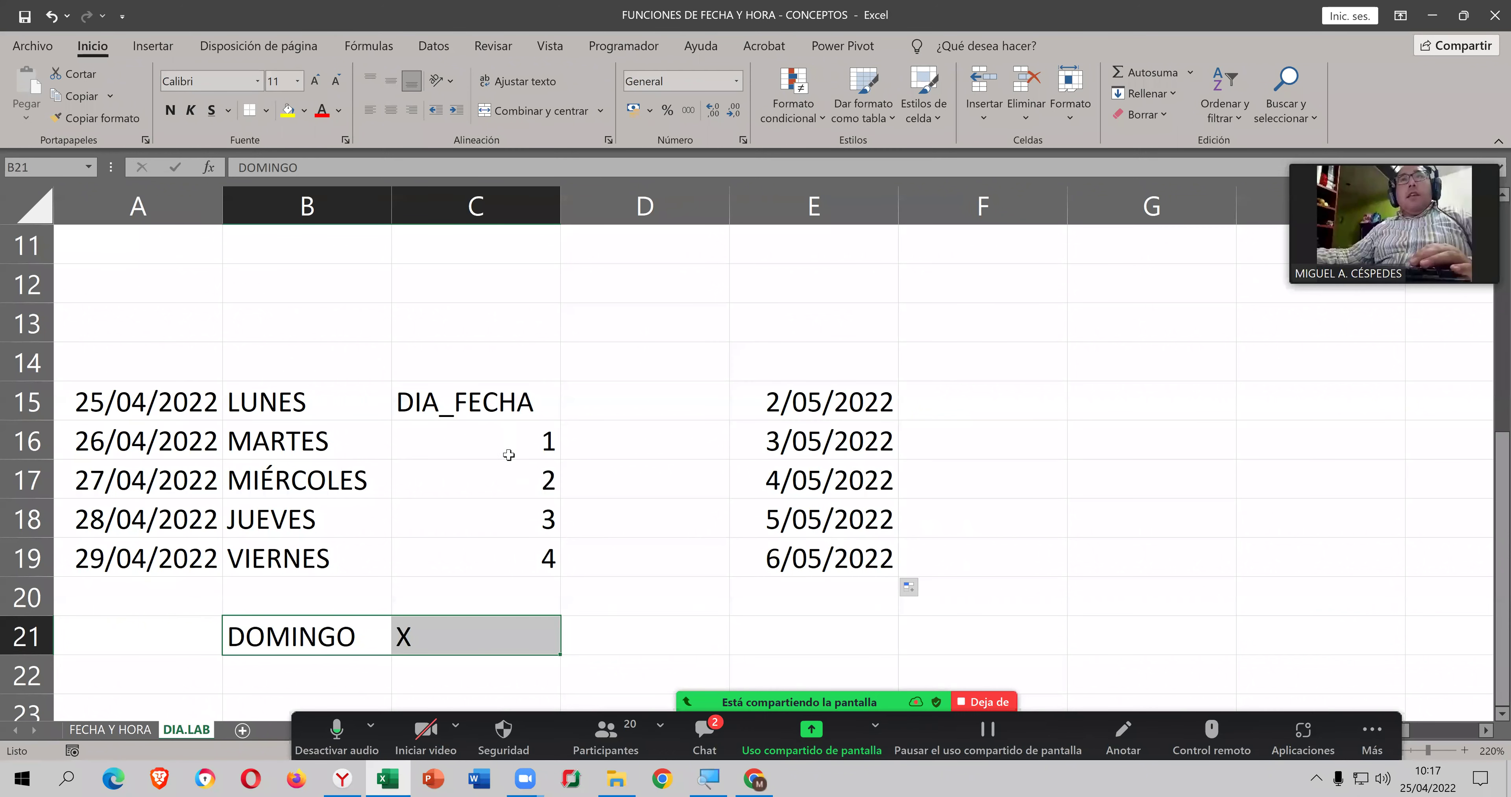
{"action": "left_click_drag", "start_coordinate": [504, 411], "coordinate": [499, 556]}
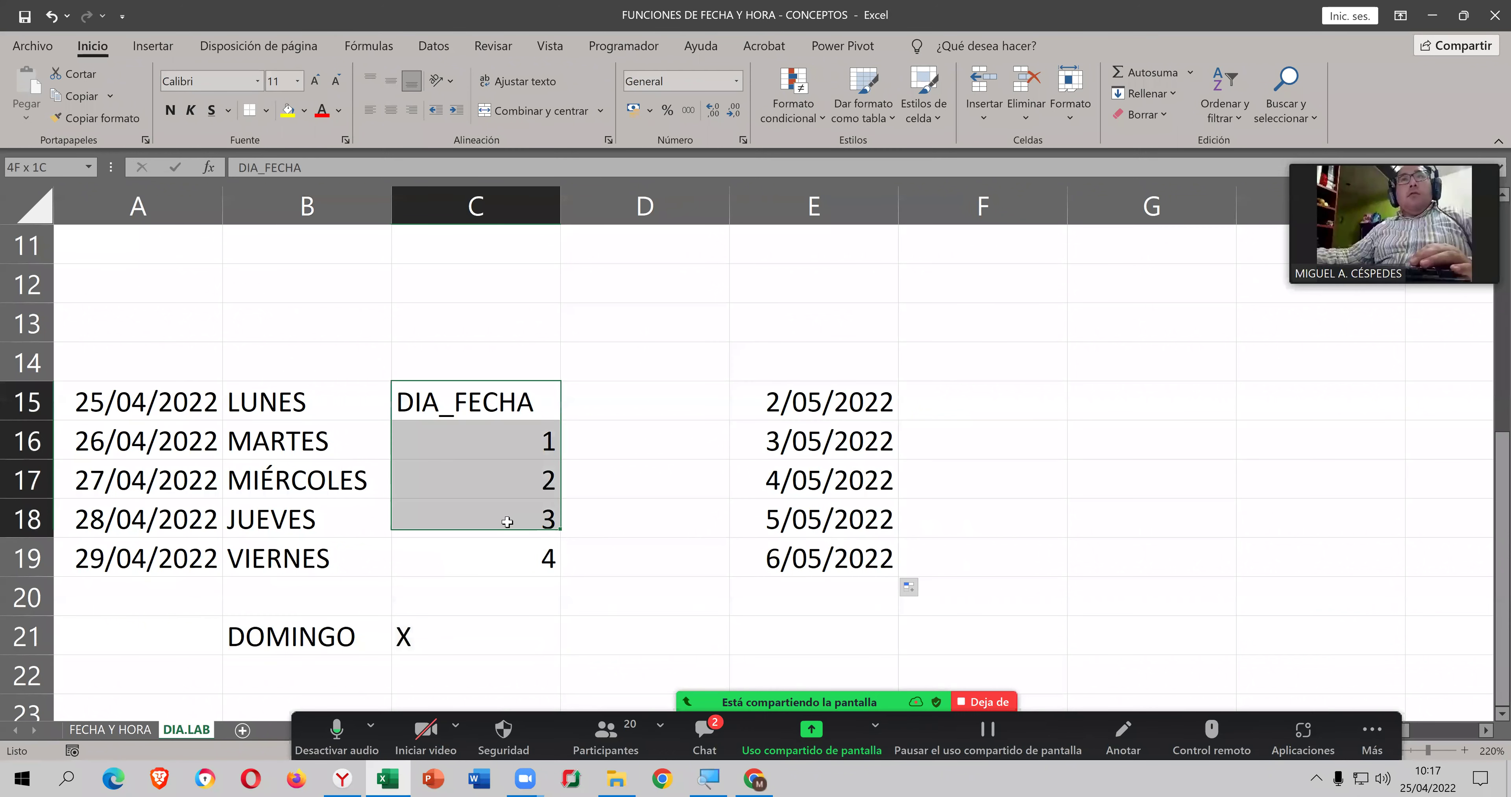
{"action": "left_click", "coordinate": [148, 560]}
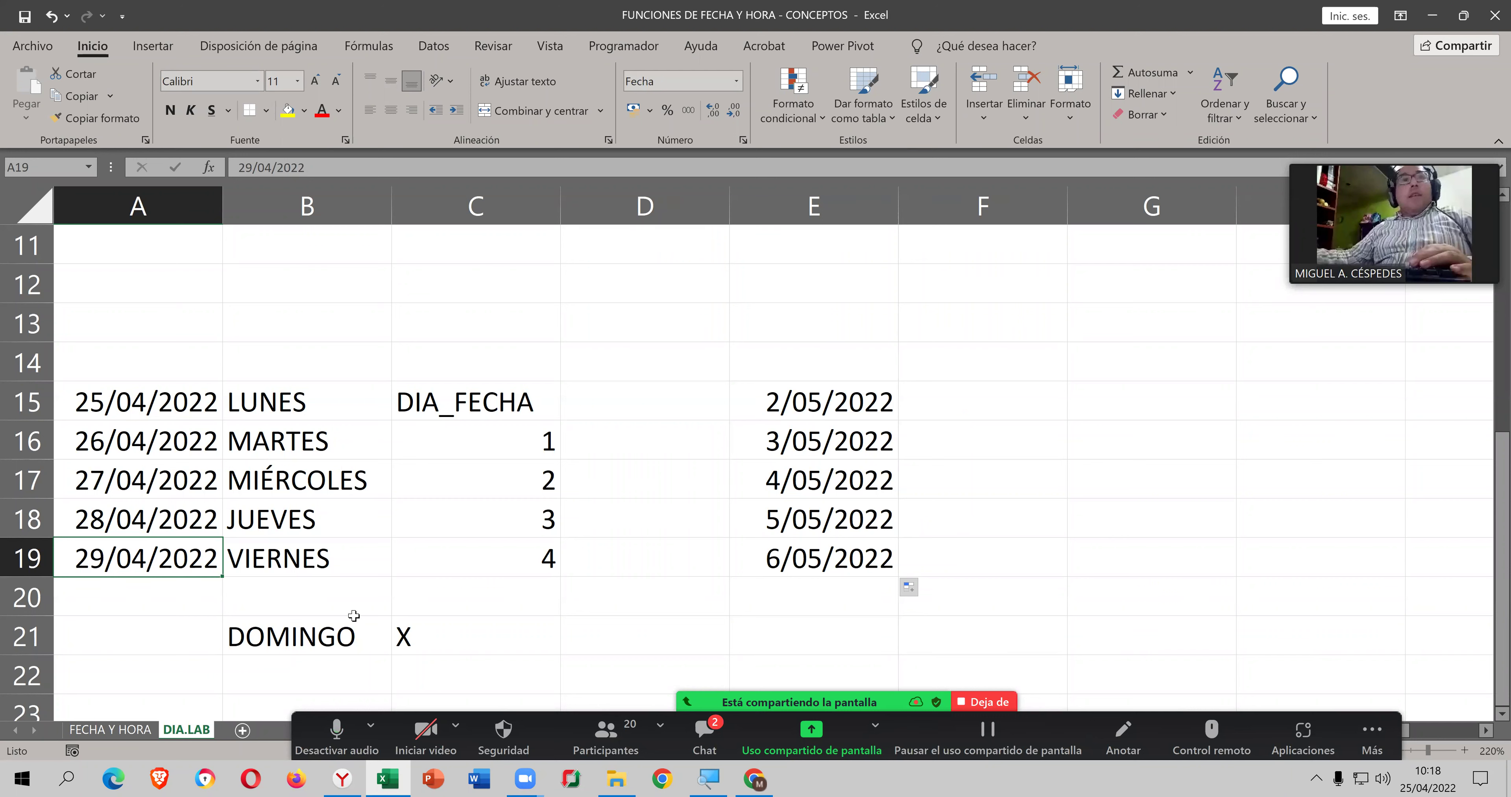
{"action": "left_click_drag", "start_coordinate": [344, 631], "coordinate": [453, 631]}
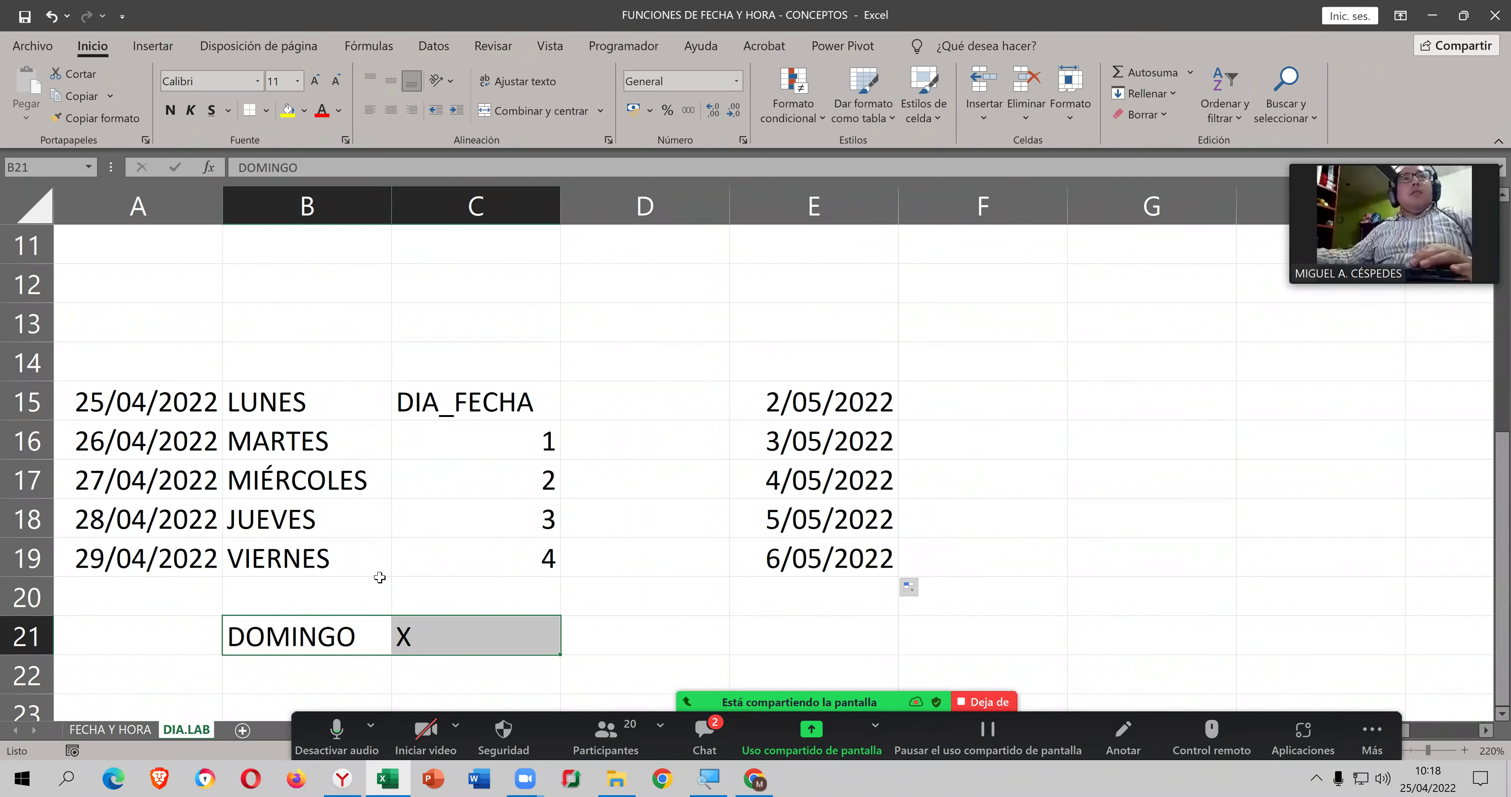
{"action": "left_click", "coordinate": [147, 730]}
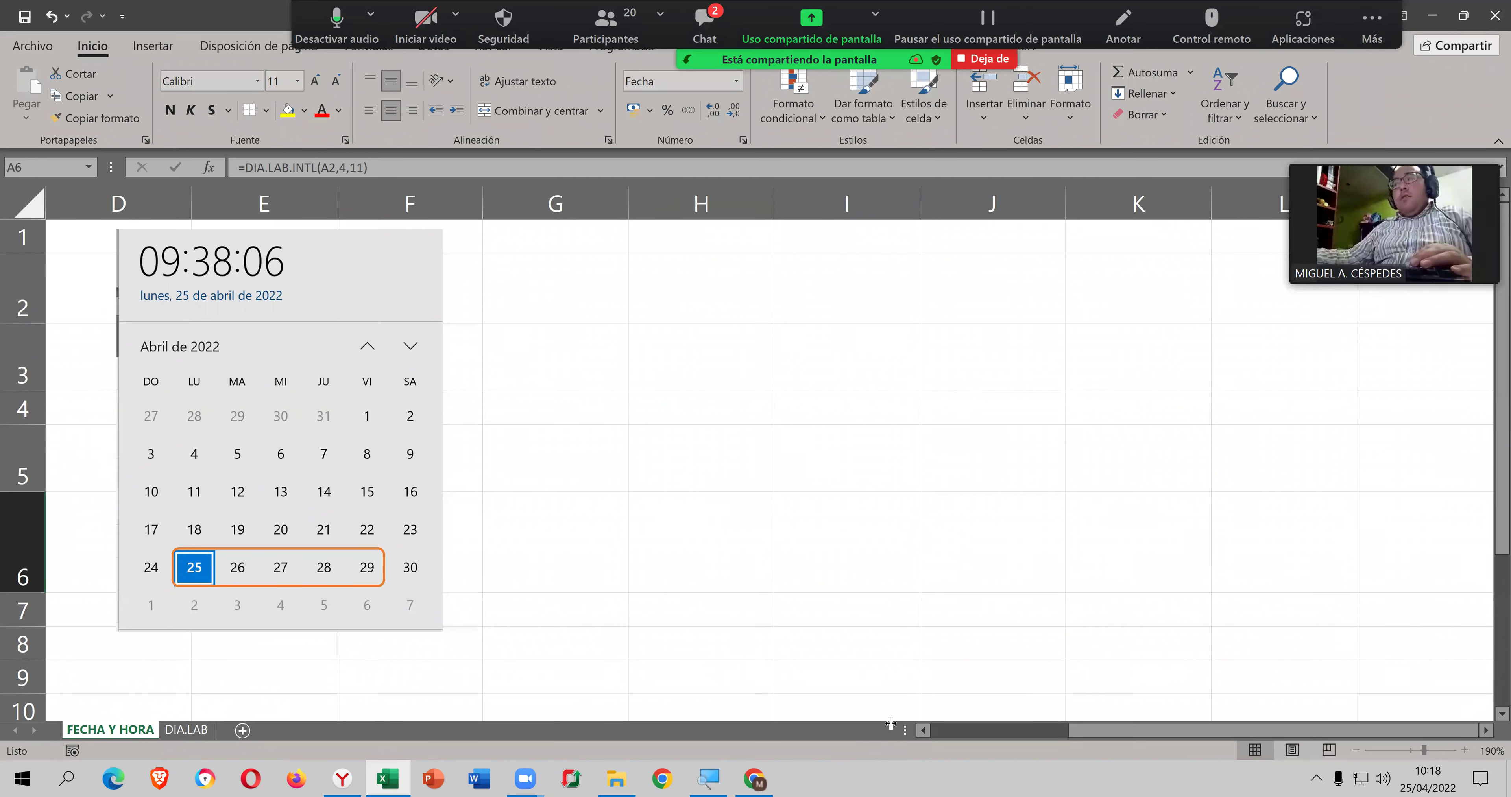
Step: Review and re-enter =DIA.LAB.INTL(A2,4,11) in A6, then select the empty cell A10 below
{"action": "left_click", "coordinate": [987, 726]}
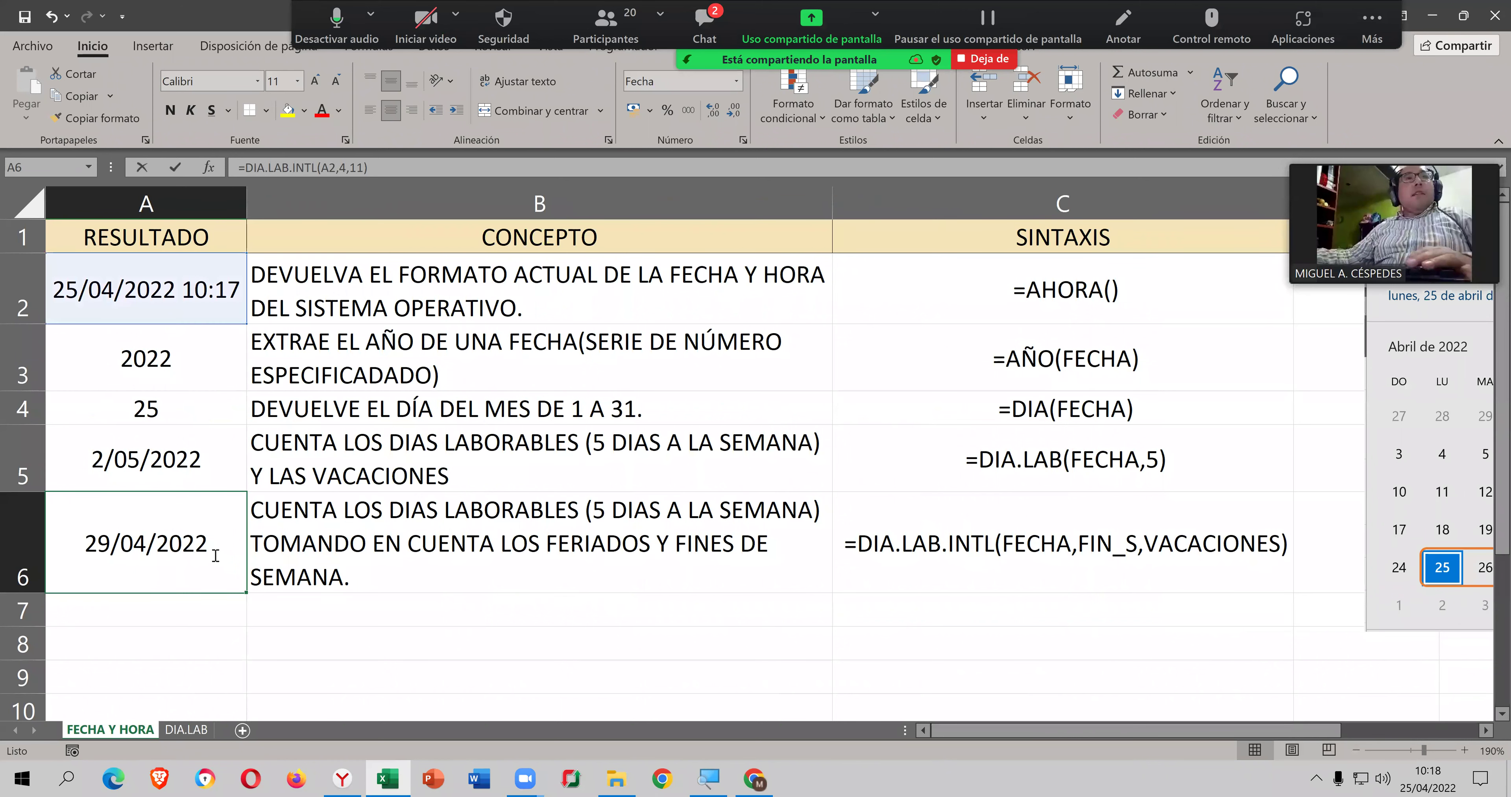
{"action": "double_click", "coordinate": [214, 555]}
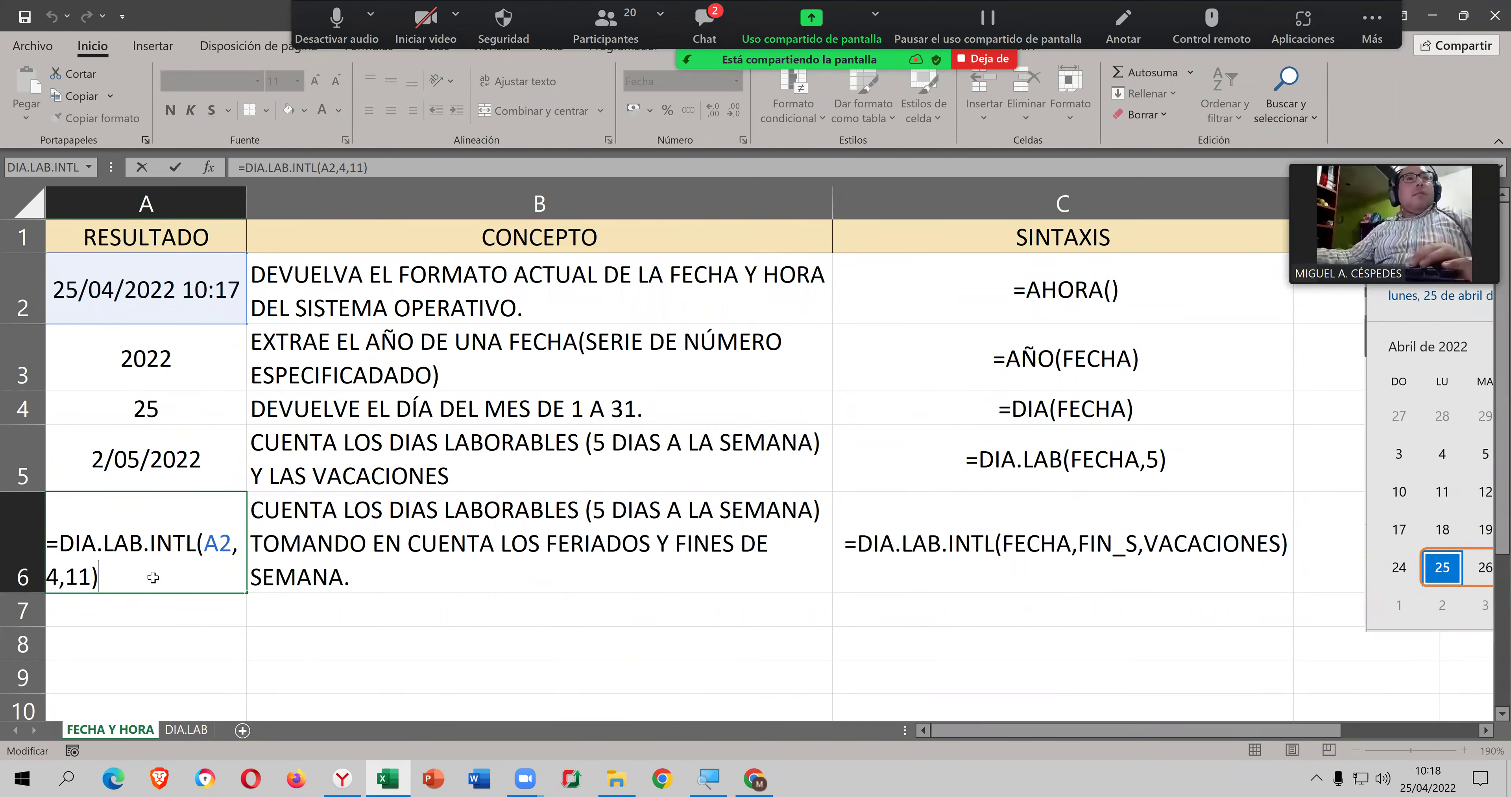
{"action": "key", "text": "Return"}
{"action": "scroll", "coordinate": [154, 576], "scroll_direction": "down", "scroll_amount": 1}
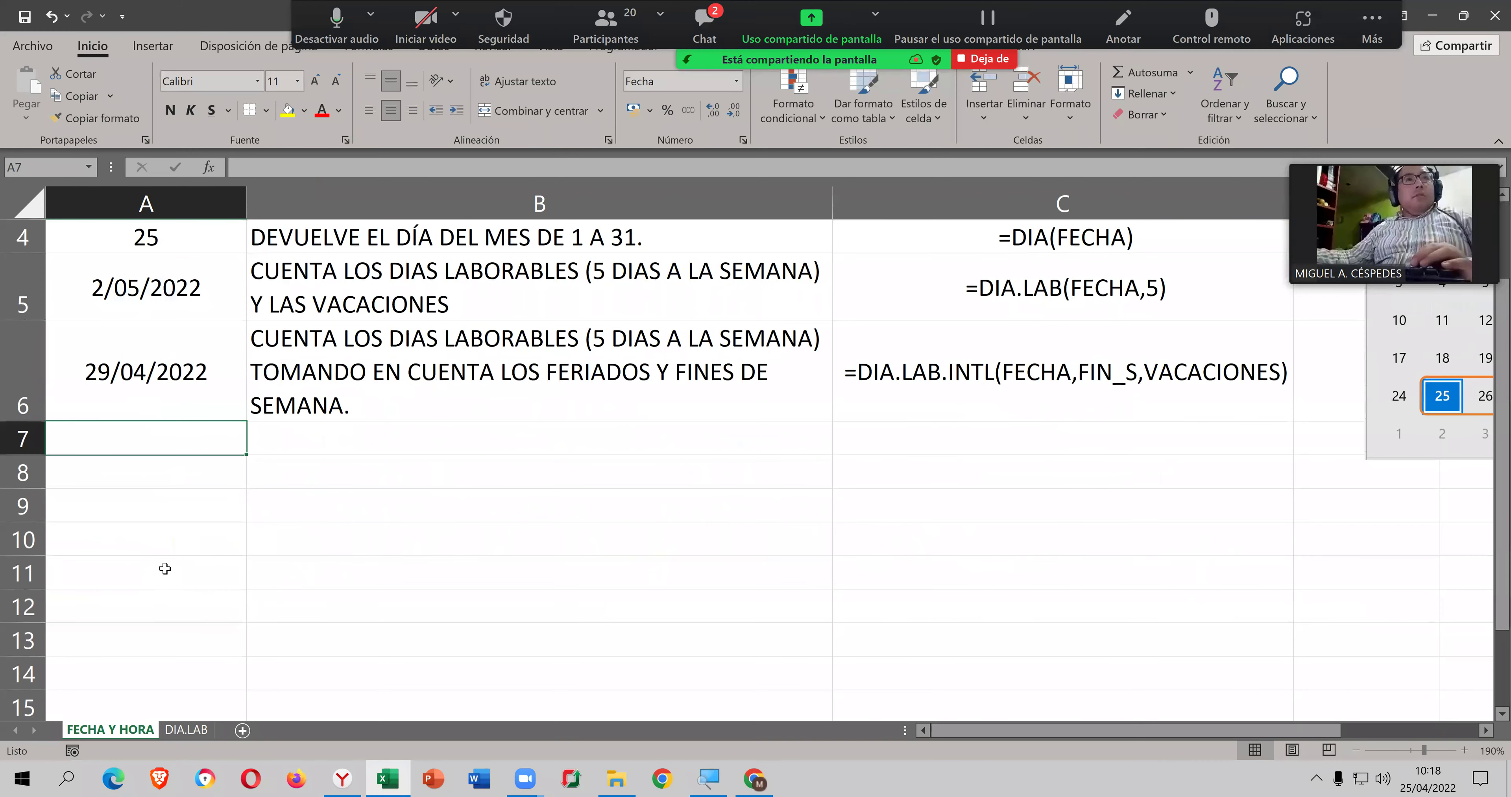
{"action": "left_click", "coordinate": [166, 554]}
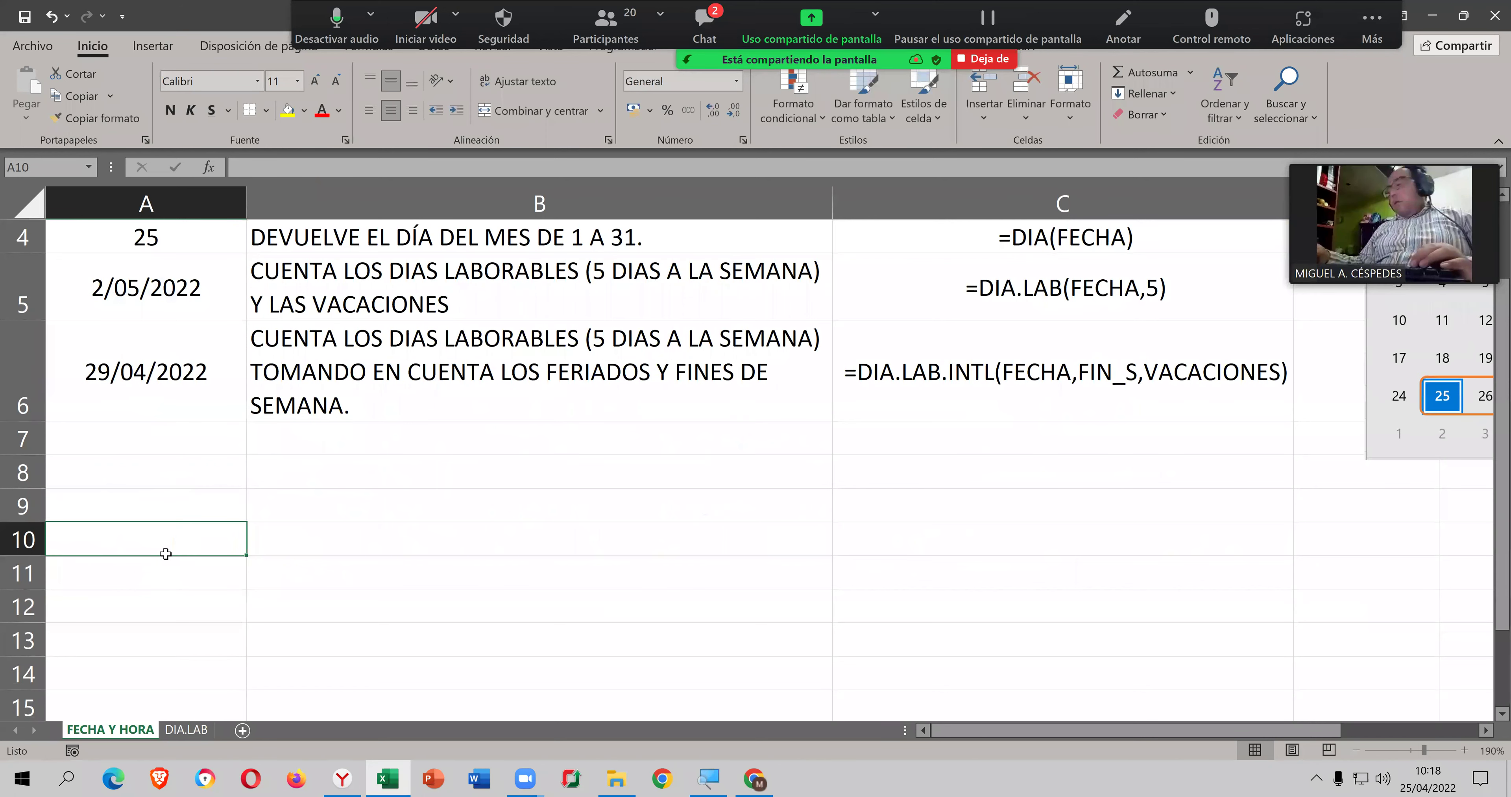
Step: Enter the holiday date 27/4/2022 in A10
{"action": "type", "text": "27/4/"}
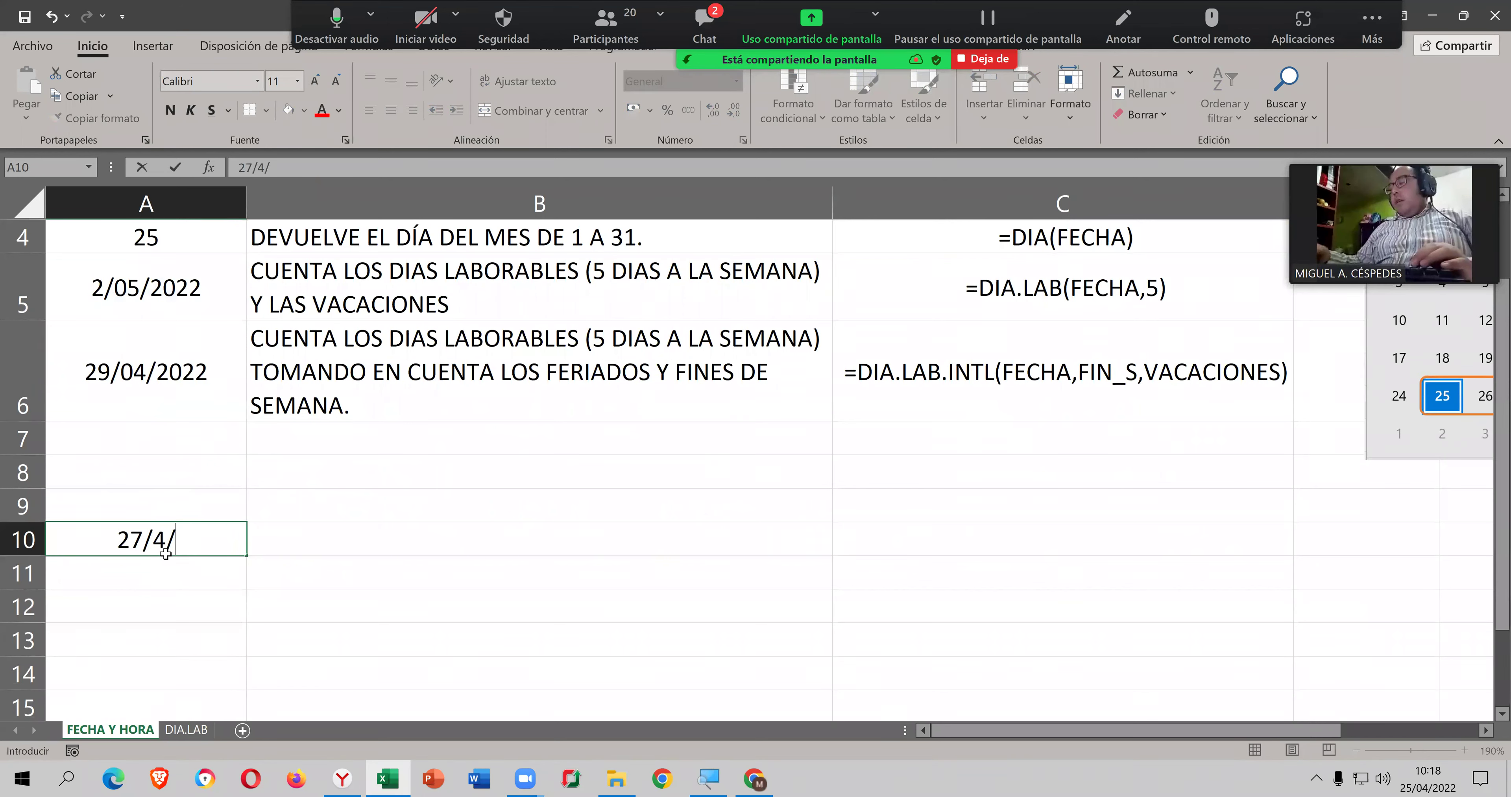
{"action": "key", "text": "BackSpace"}
{"action": "key", "text": "BackSpace"}
{"action": "type", "text": "04/2022"}
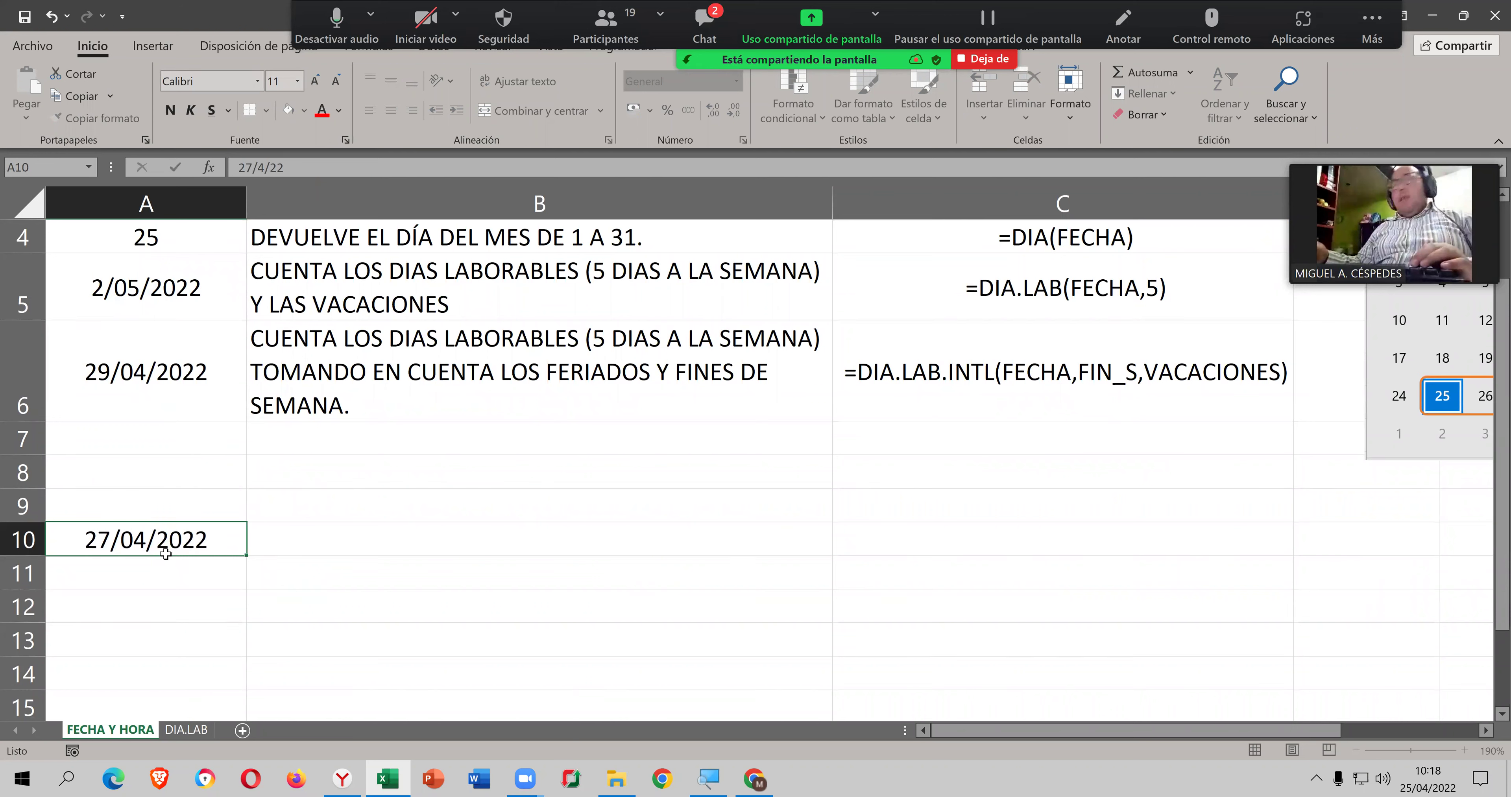
{"action": "key", "text": "Return"}
Step: Set A6's Dias_no_laborables argument to A10, so the formula returns 30/04/2022
{"action": "double_click", "coordinate": [234, 382]}
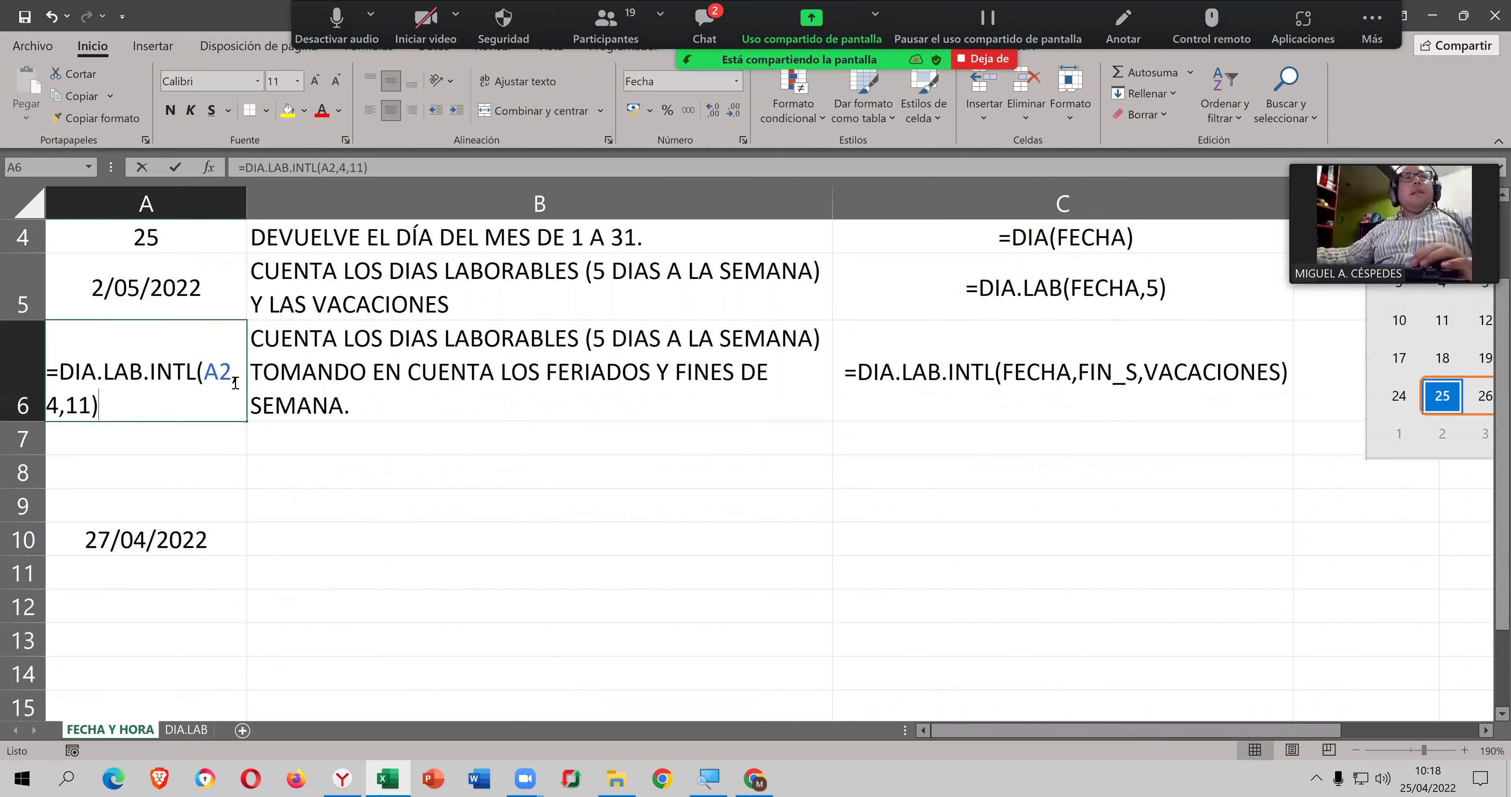
{"action": "left_click", "coordinate": [214, 167]}
{"action": "left_click", "coordinate": [585, 372]}
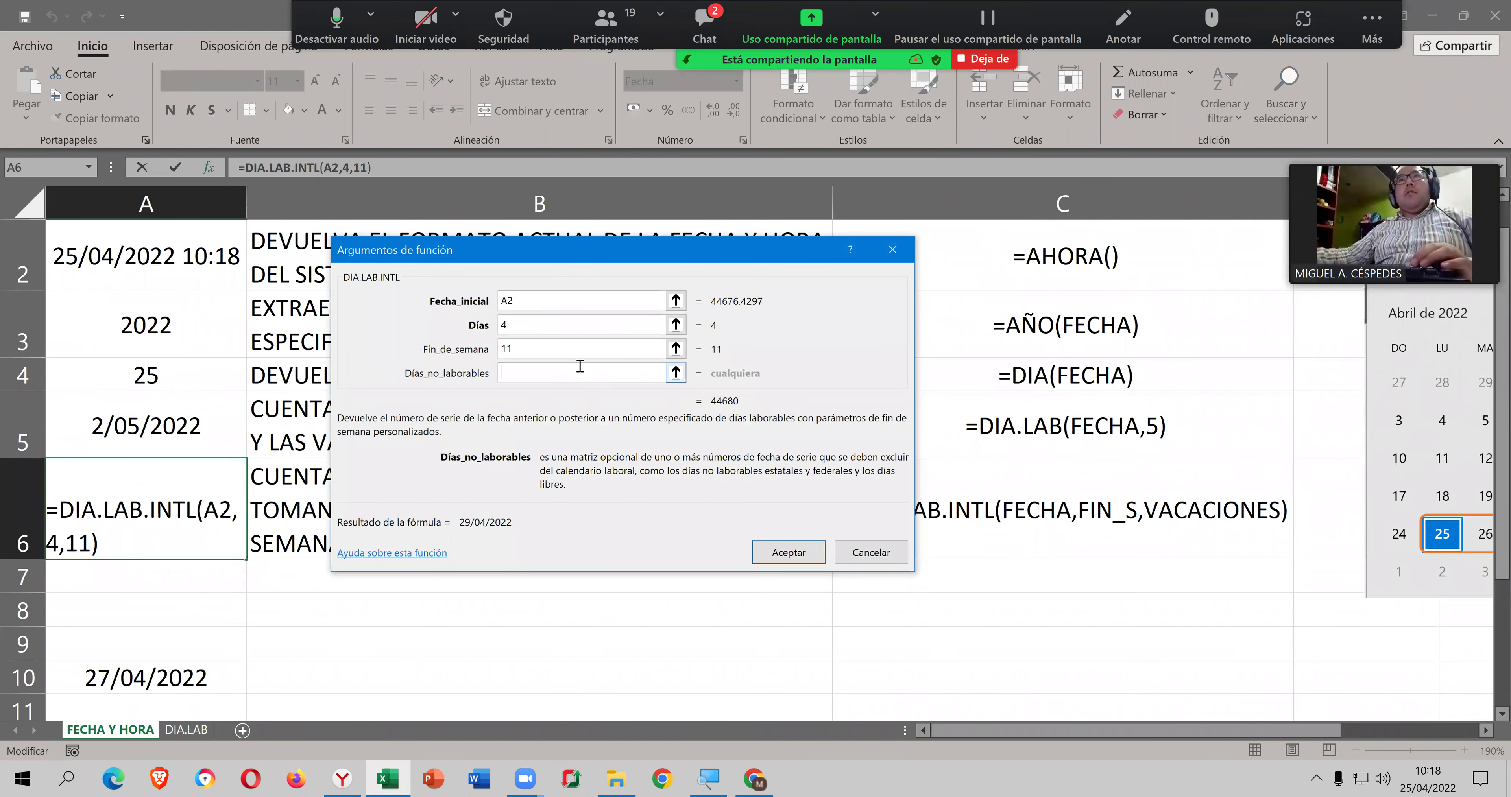
{"action": "left_click", "coordinate": [144, 665]}
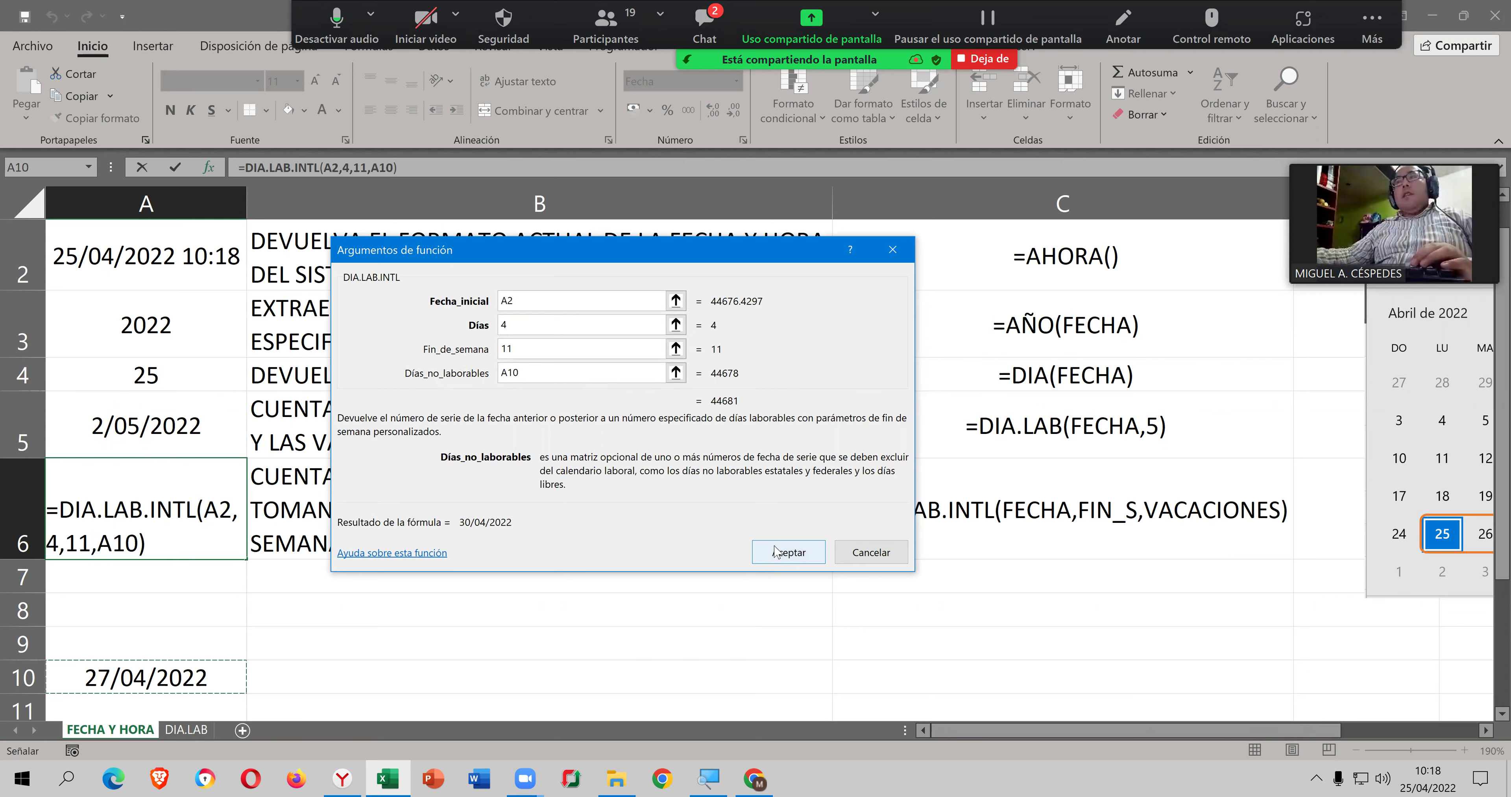
{"action": "left_click", "coordinate": [775, 551]}
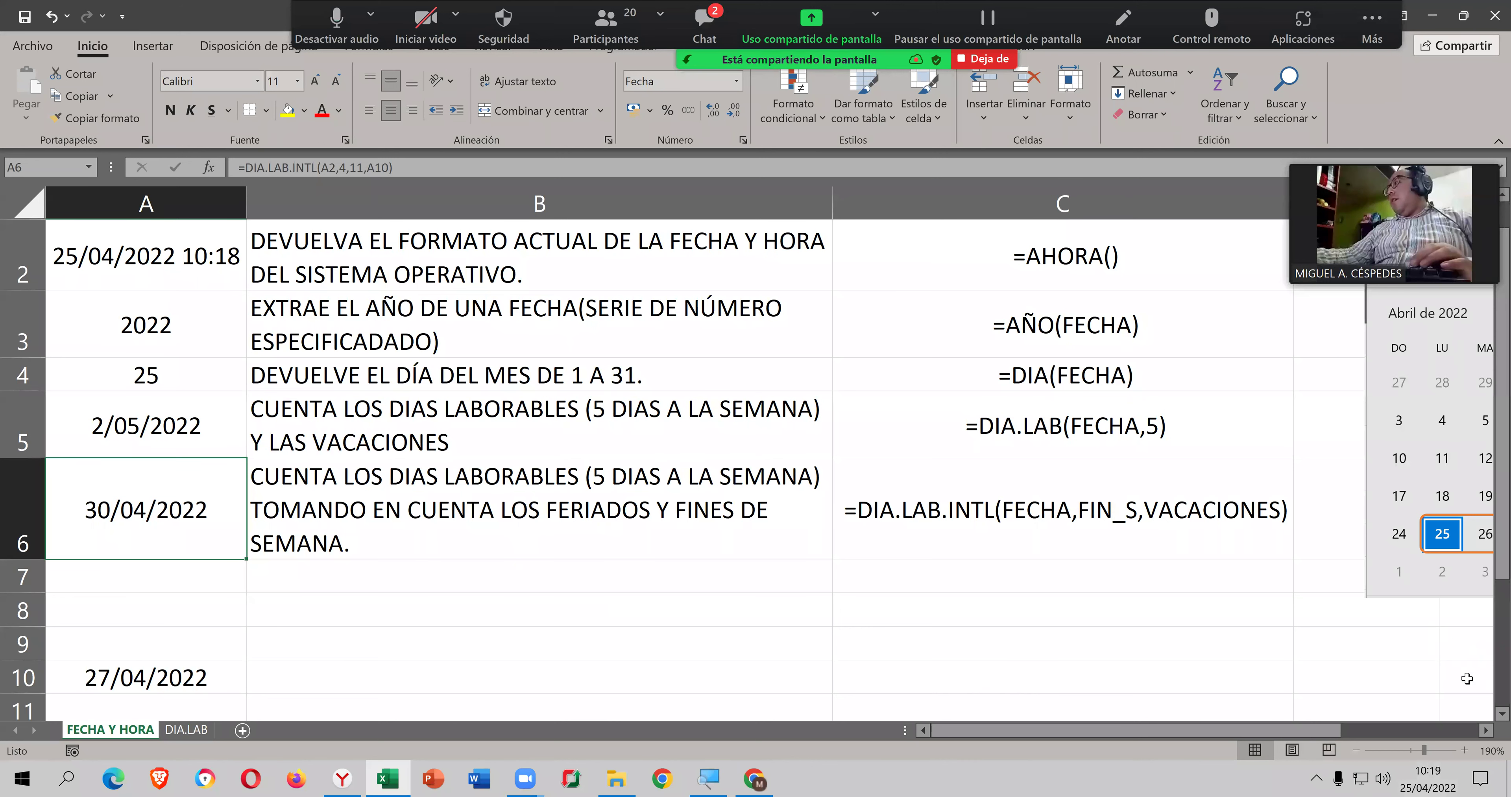
Step: Move the April calendar beside the formulas, fit the orange box over 25–30, and reopen A6's arguments
{"action": "left_click_drag", "start_coordinate": [1440, 396], "coordinate": [748, 451]}
{"action": "left_click_drag", "start_coordinate": [1421, 518], "coordinate": [558, 537]}
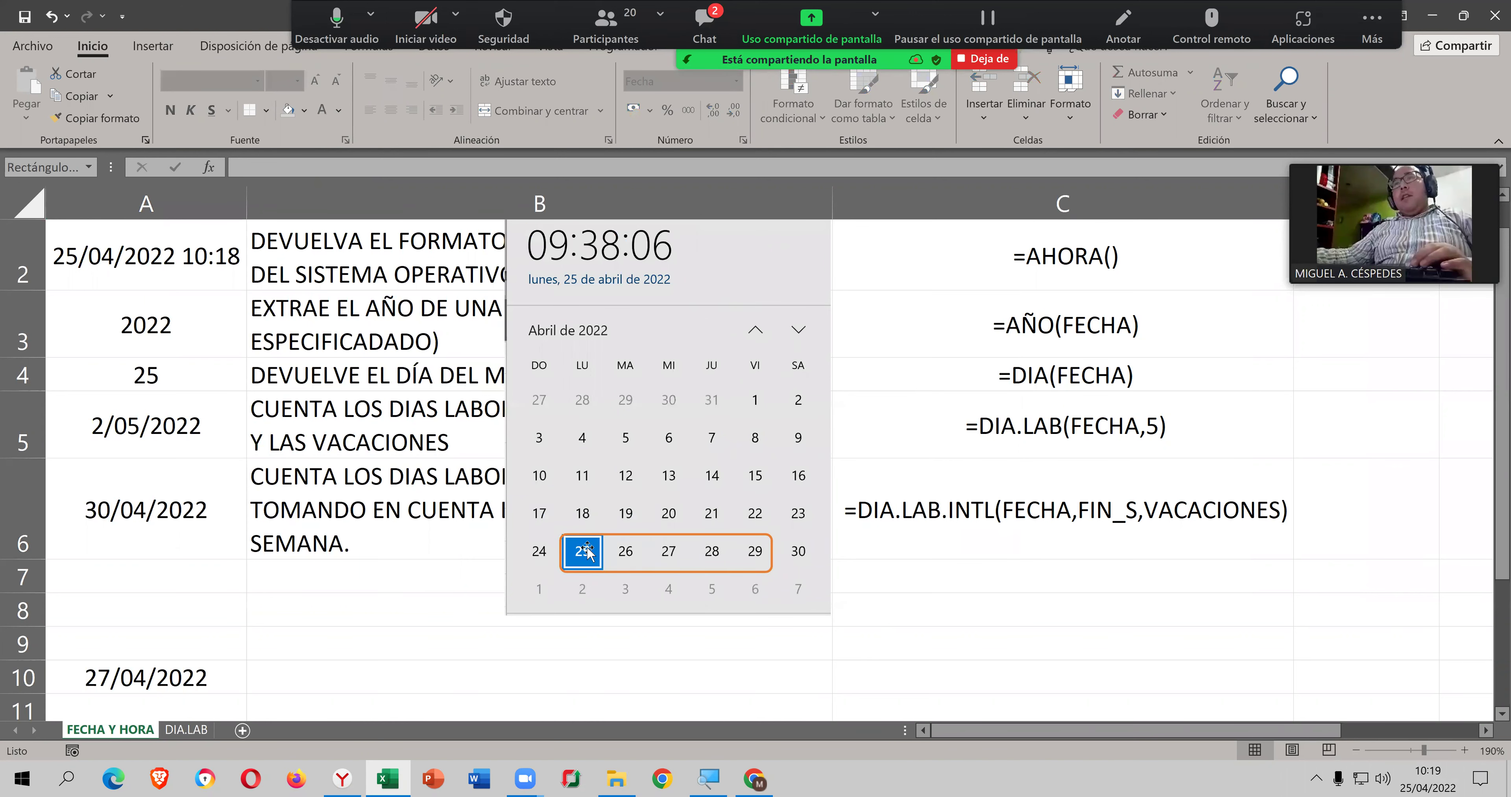
{"action": "left_click_drag", "start_coordinate": [772, 552], "coordinate": [814, 553]}
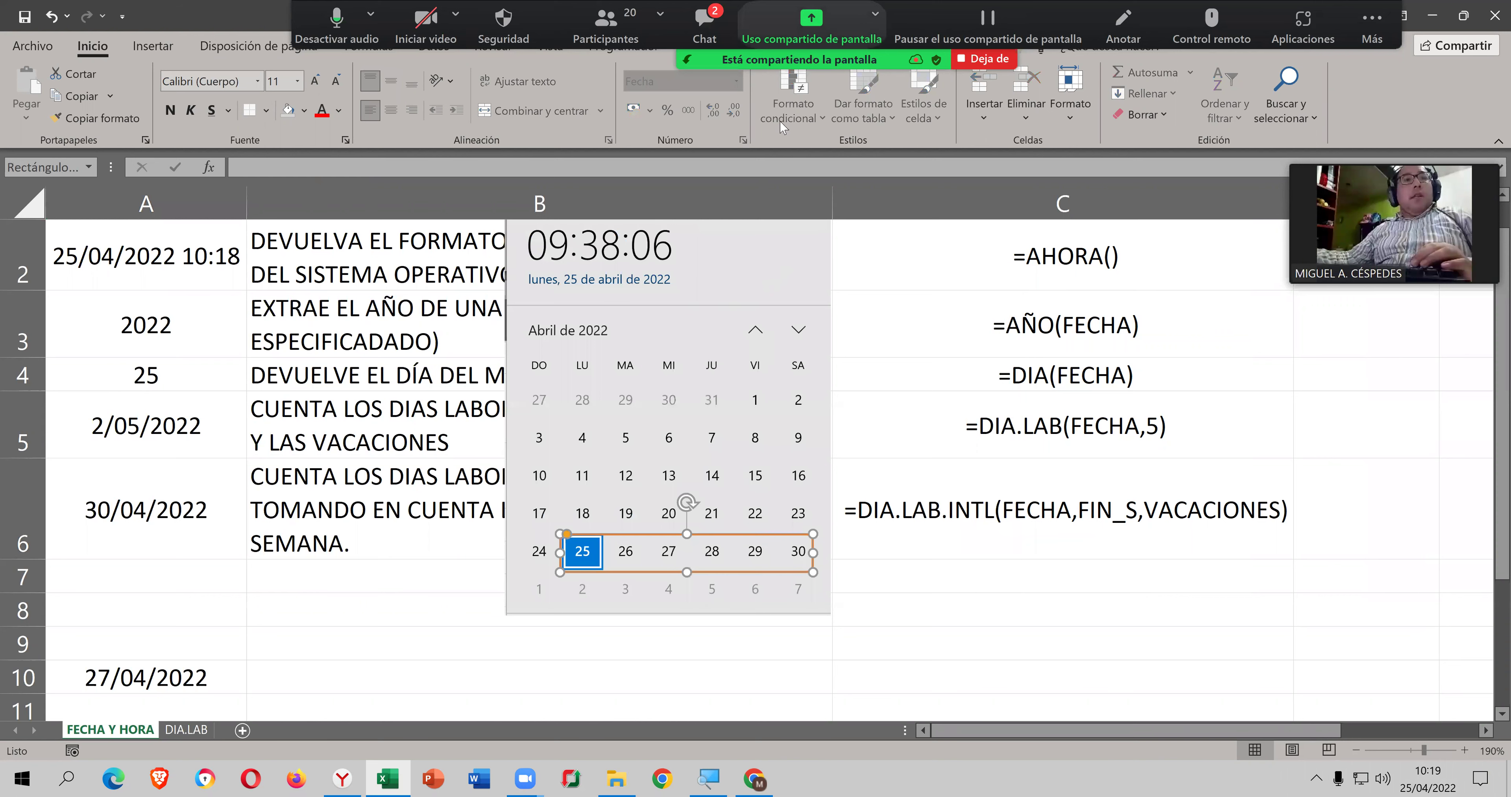
{"action": "left_click", "coordinate": [153, 46]}
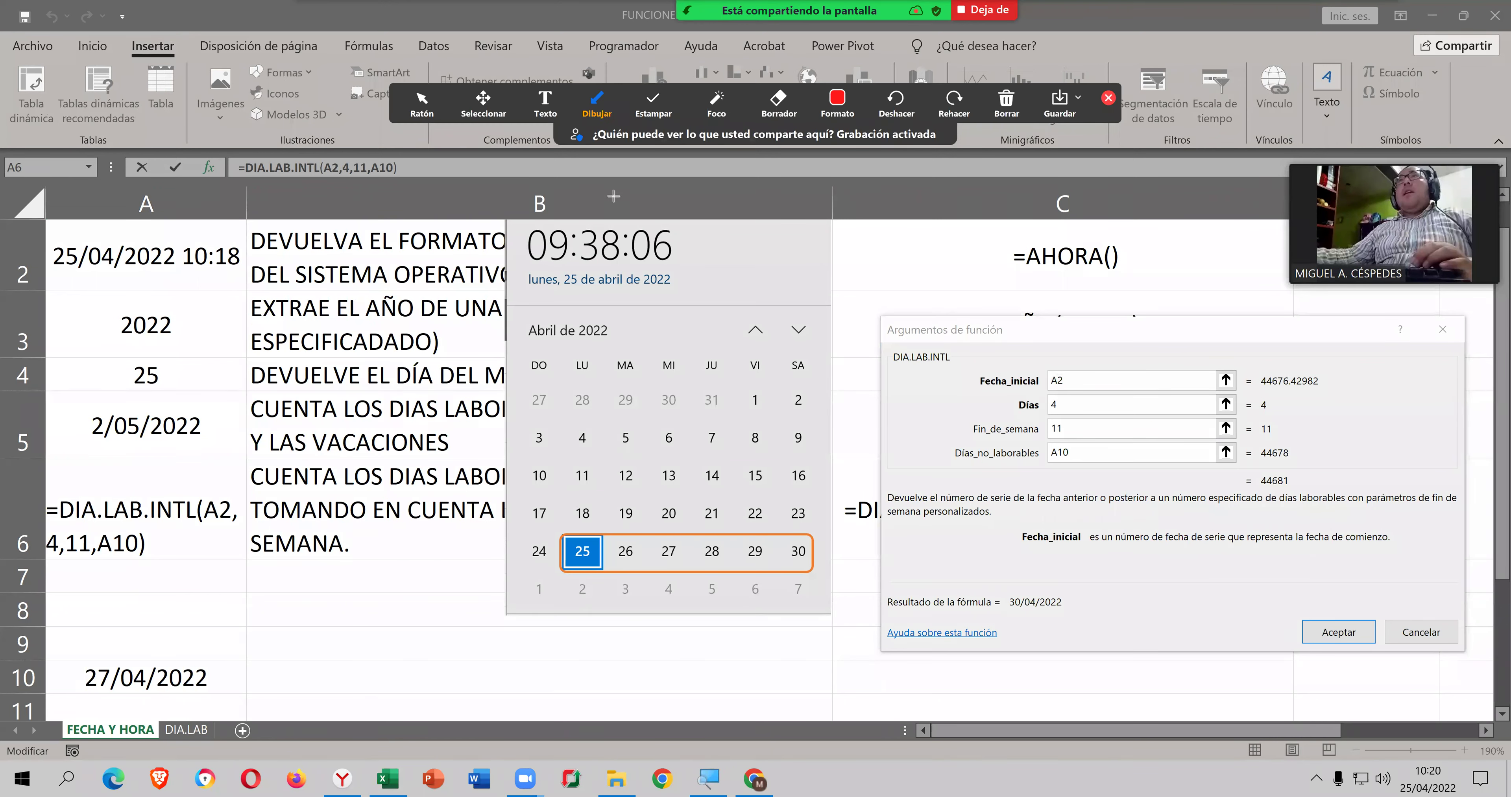
Step: Annotate workdays 1–4 under April 26–29 on the calendar with the pen
{"action": "left_click", "coordinate": [596, 101]}
{"action": "left_click", "coordinate": [594, 176]}
{"action": "left_click_drag", "start_coordinate": [625, 562], "coordinate": [622, 591]}
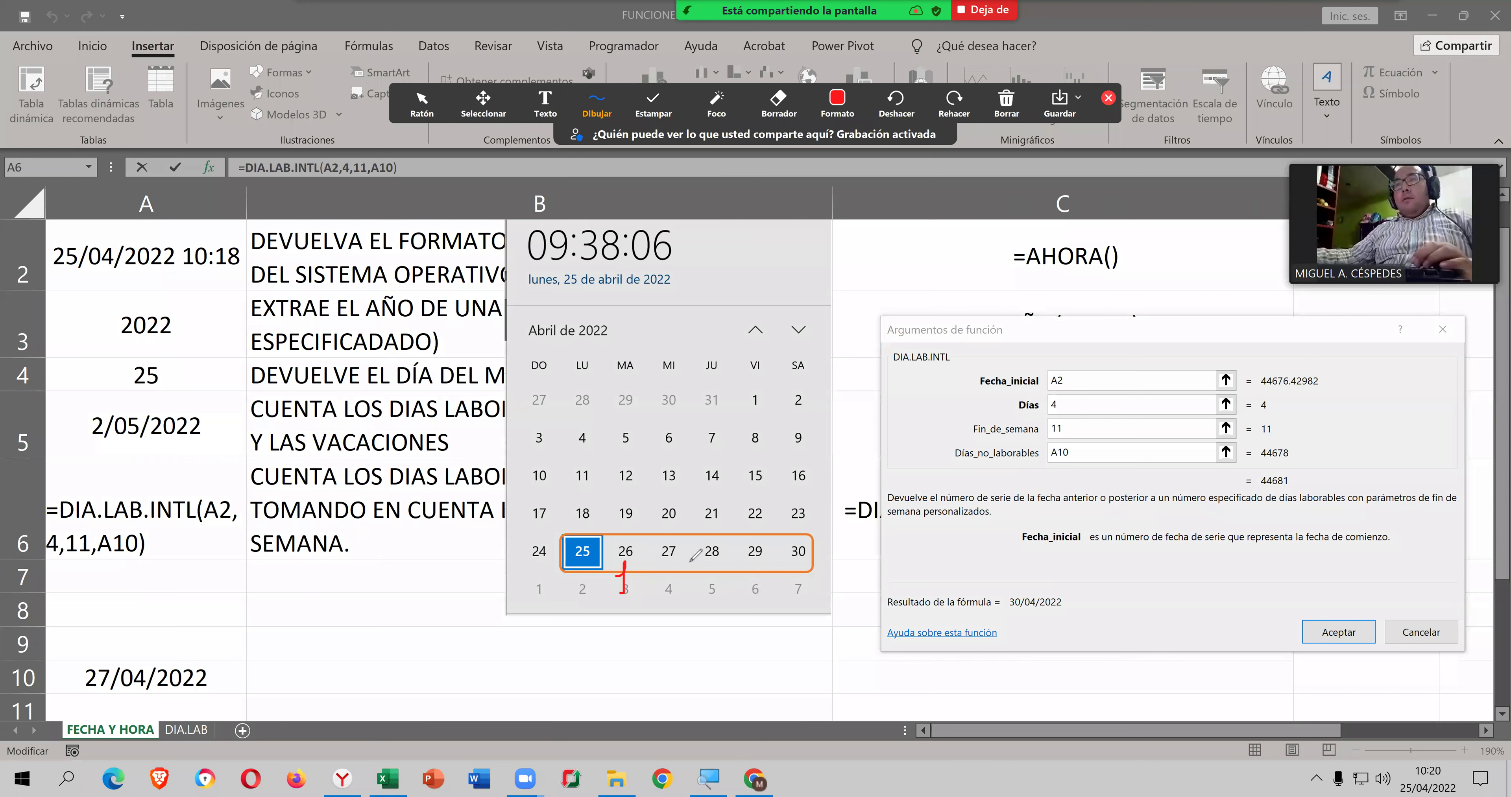
{"action": "left_click", "coordinate": [668, 563]}
{"action": "left_click_drag", "start_coordinate": [672, 582], "coordinate": [690, 584]}
{"action": "left_click_drag", "start_coordinate": [707, 566], "coordinate": [719, 567]}
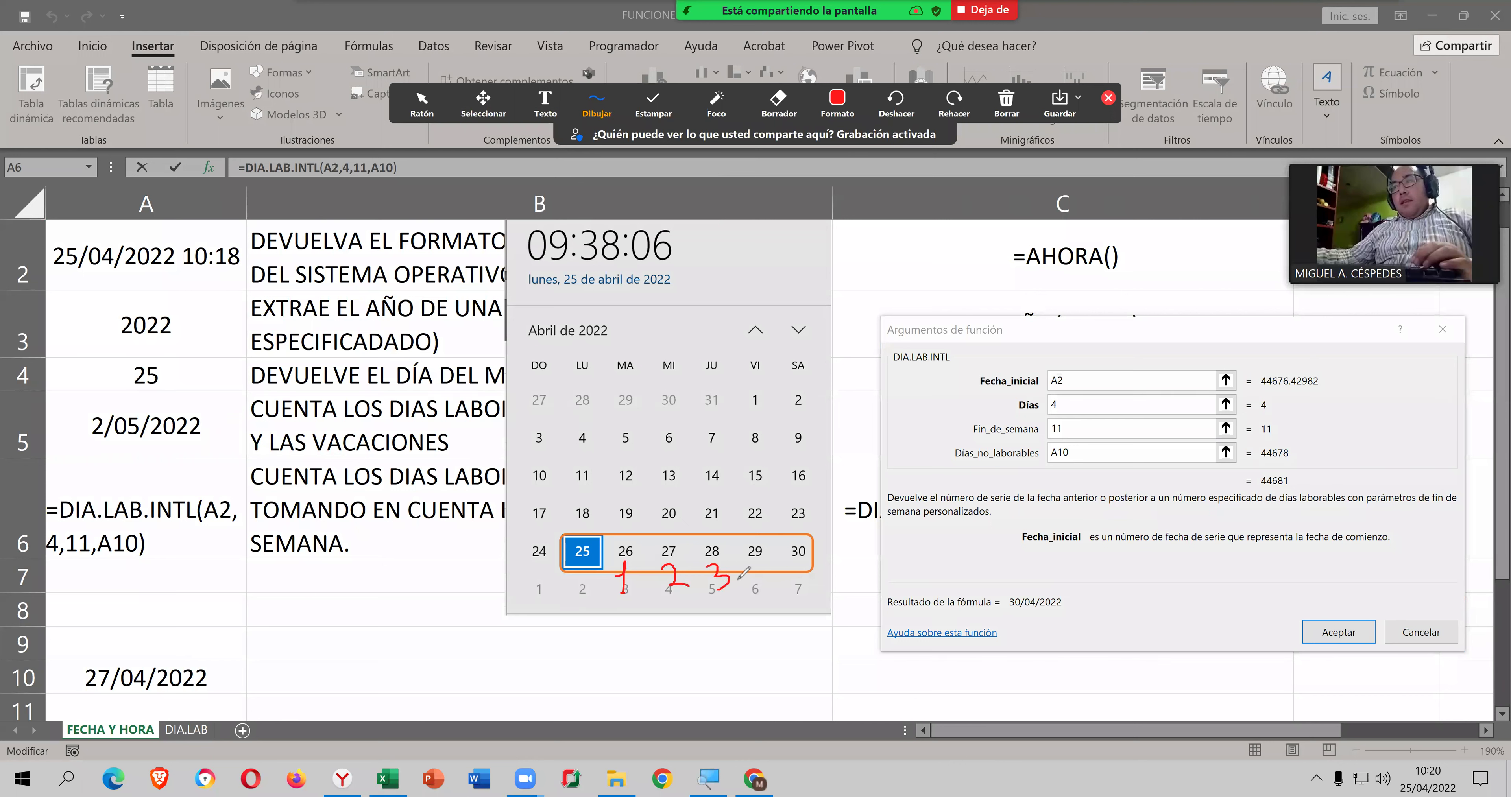
{"action": "mouse_move", "coordinate": [737, 566]}
{"action": "left_mouse_down"}
{"action": "mouse_move", "coordinate": [753, 565]}
{"action": "mouse_move", "coordinate": [755, 592]}
{"action": "left_mouse_up"}
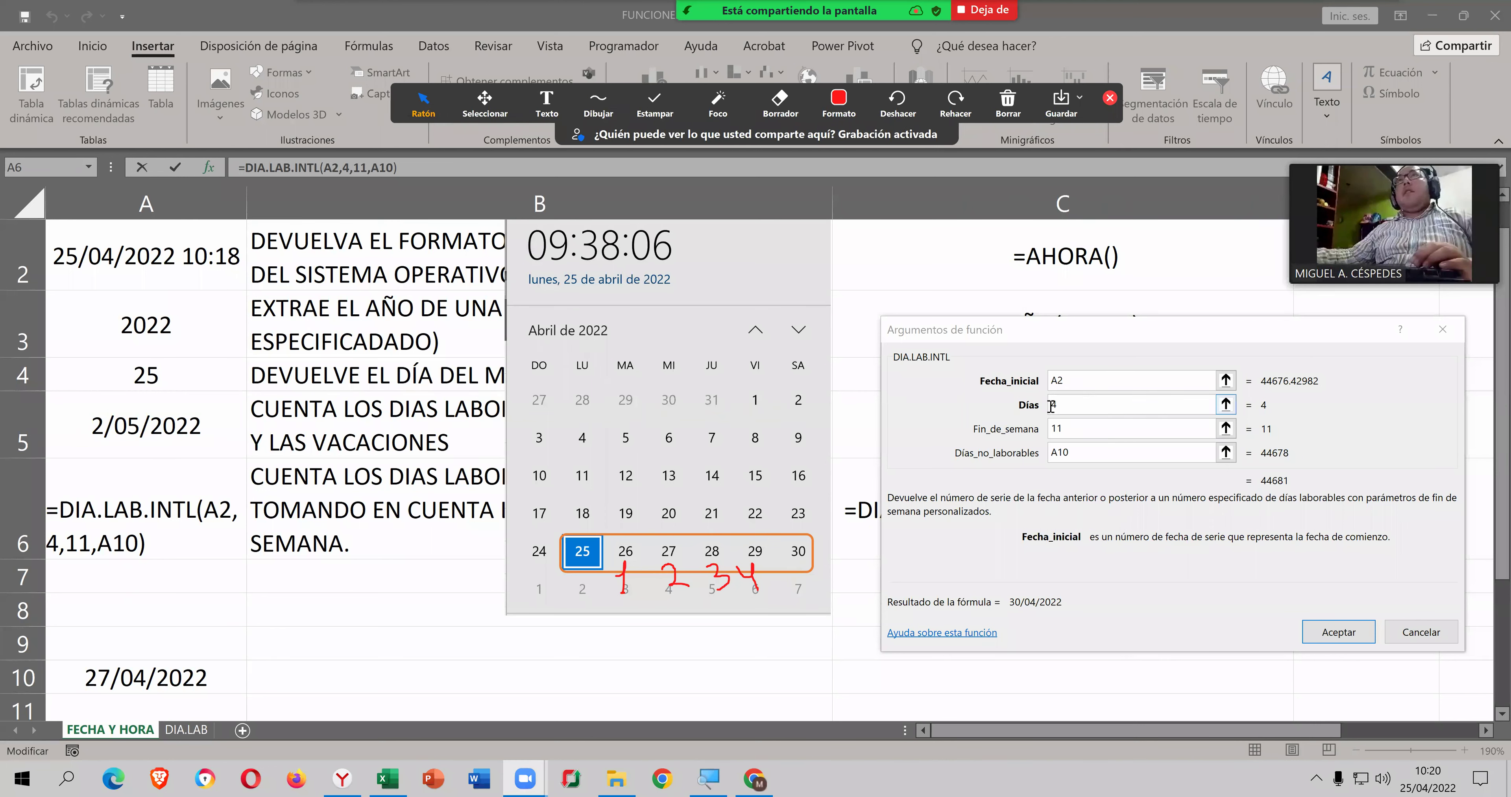
Step: Remove weekend code 11 and the A10 holiday from A6's formula, keeping only start date and 4 days
{"action": "left_click", "coordinate": [1004, 437]}
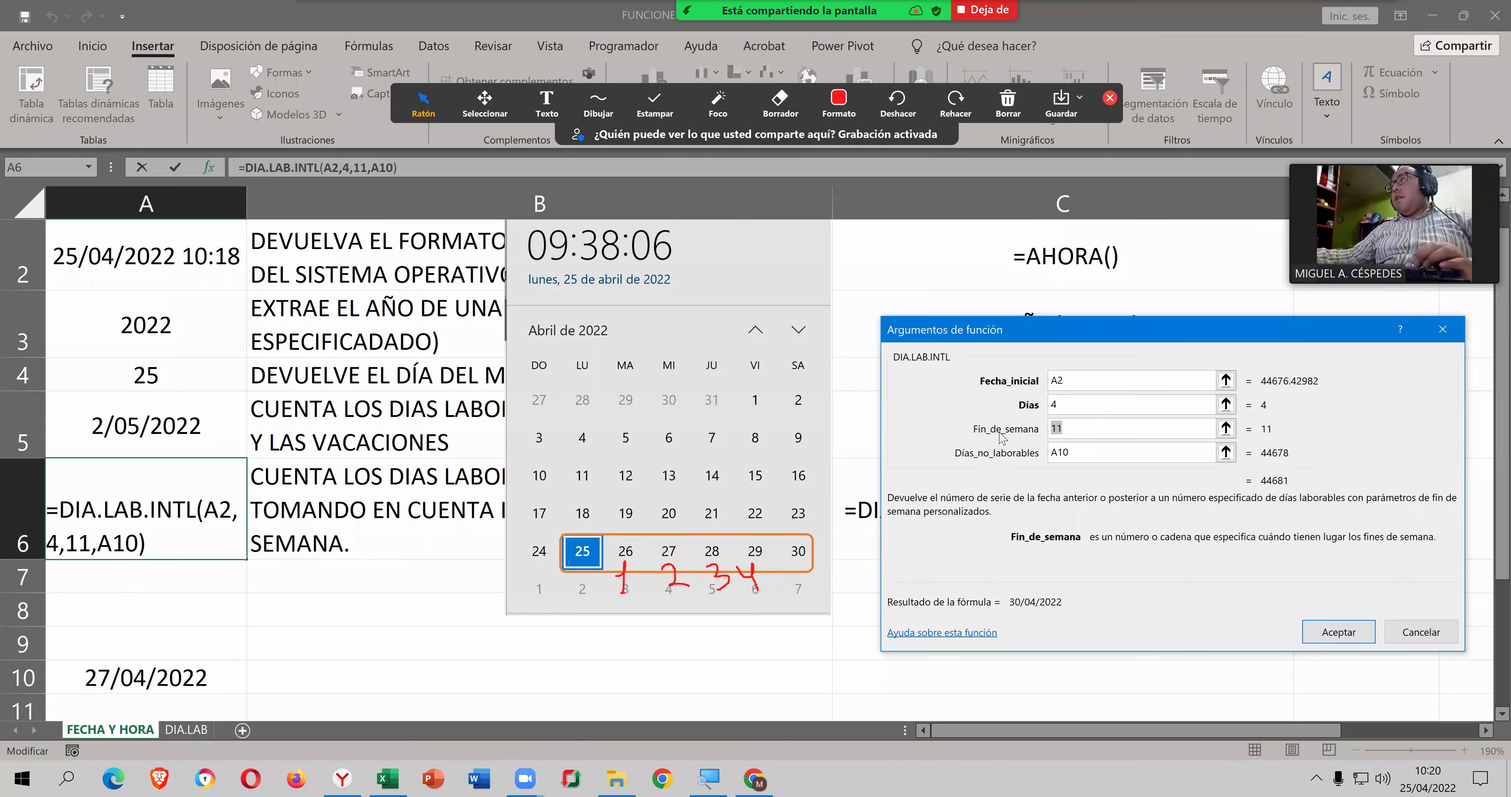
{"action": "key", "text": "BackSpace"}
{"action": "key", "text": "Tab"}
{"action": "key", "text": "BackSpace"}
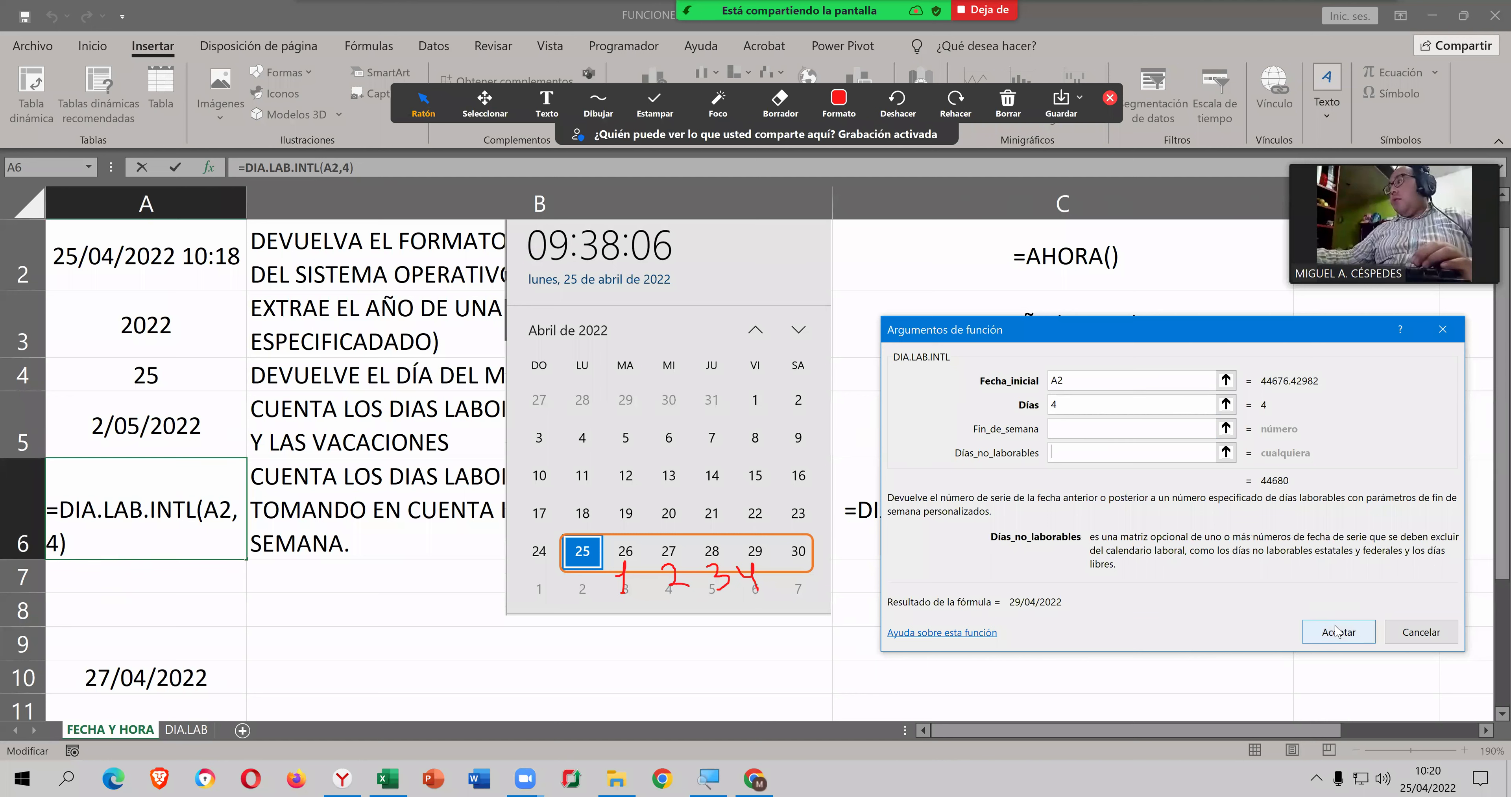
{"action": "key", "text": "Return"}
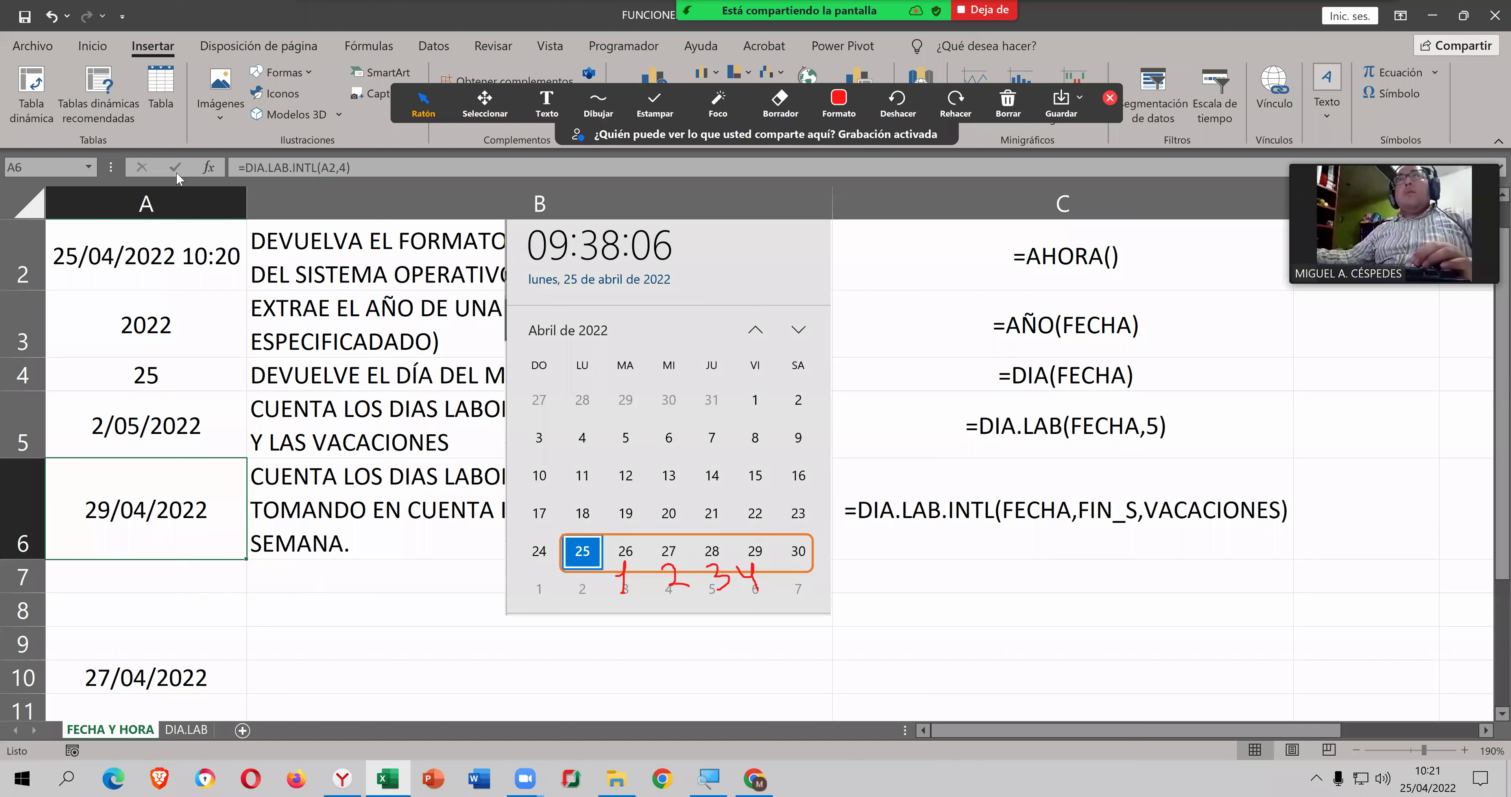
Step: Add A10 back as the holiday with the default weekend, so A6 returns 2/05/2022
{"action": "left_click", "coordinate": [206, 168]}
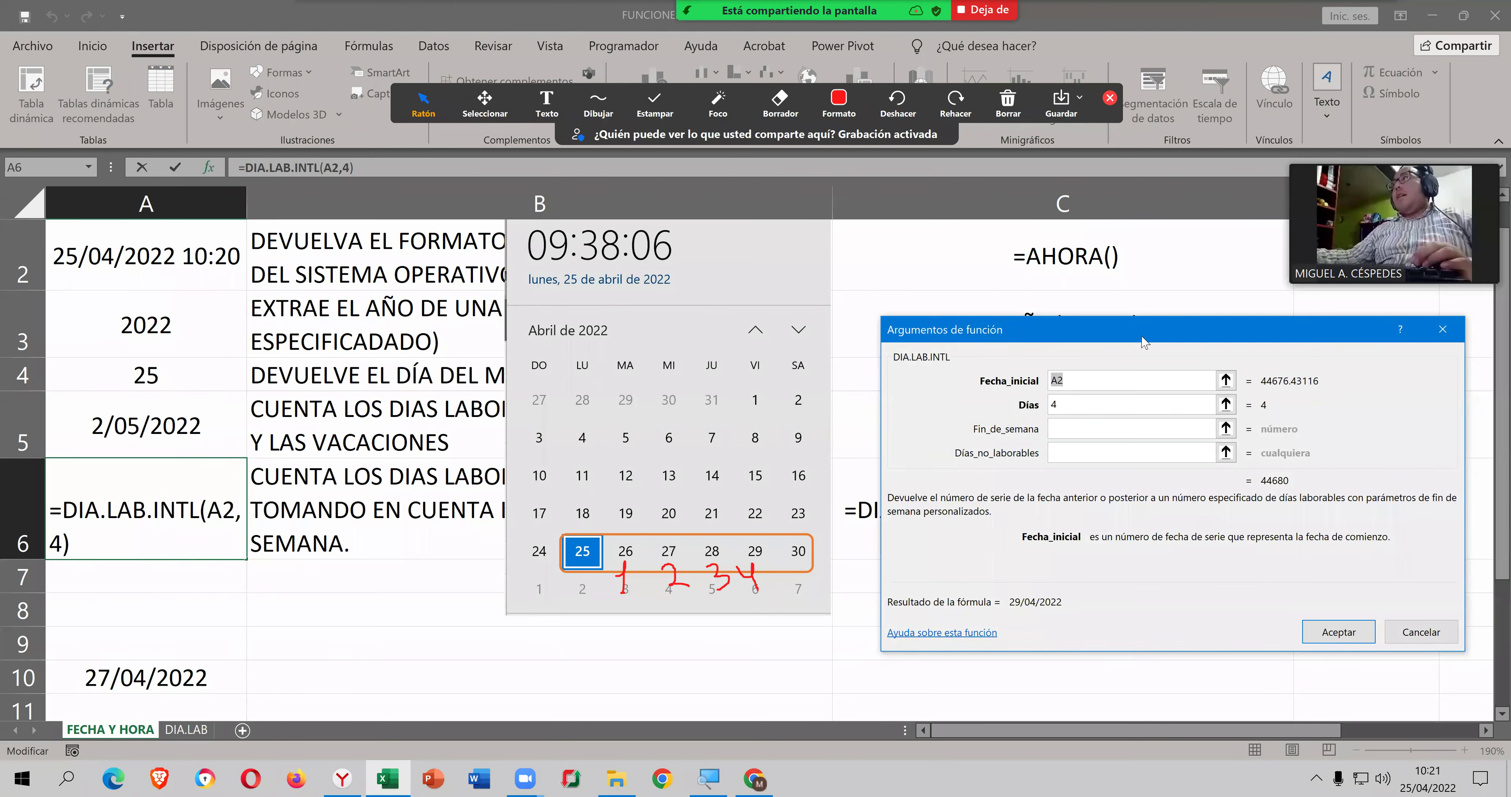
{"action": "left_click_drag", "start_coordinate": [1143, 342], "coordinate": [1127, 320]}
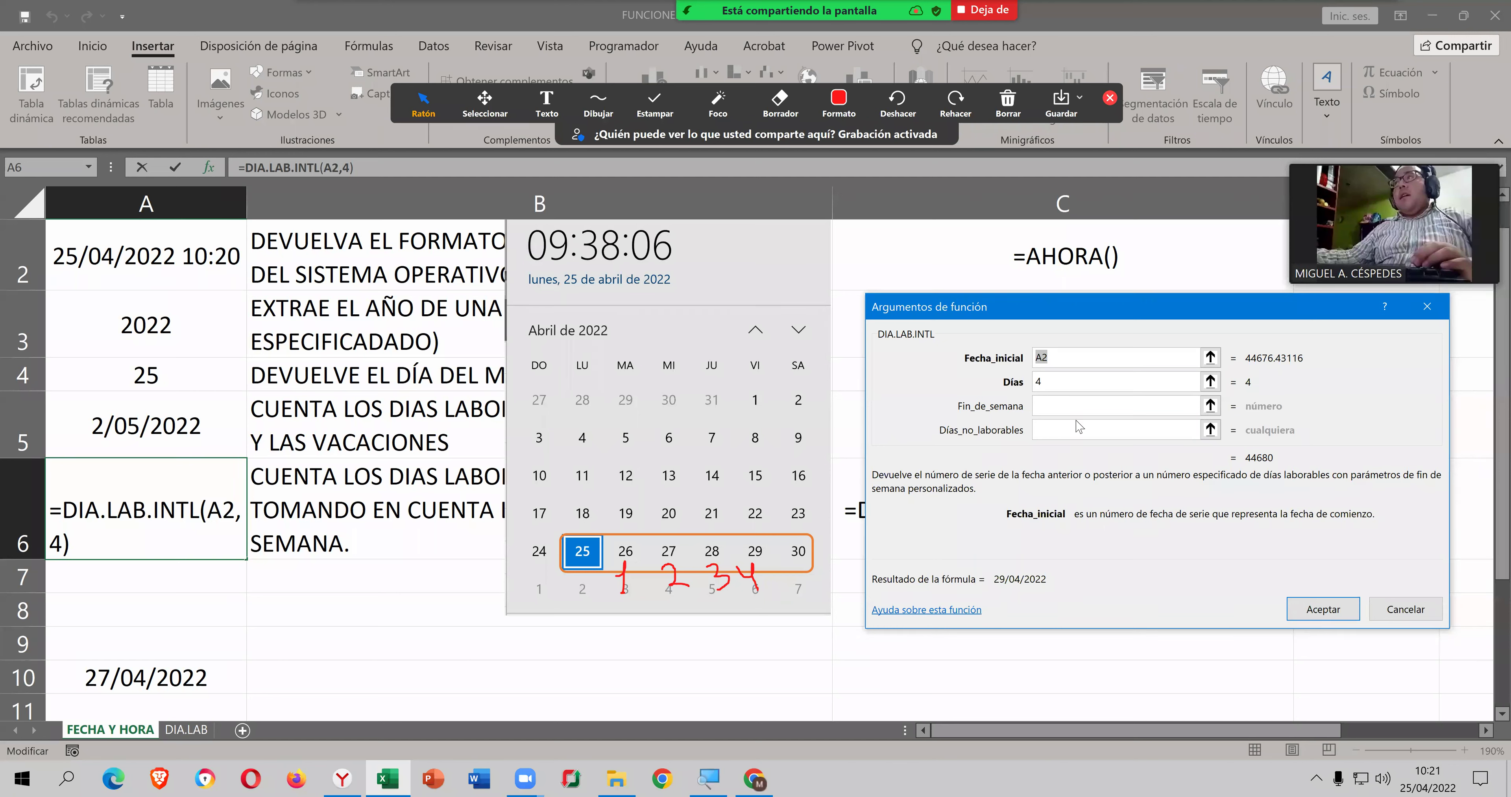
{"action": "left_click", "coordinate": [1068, 432]}
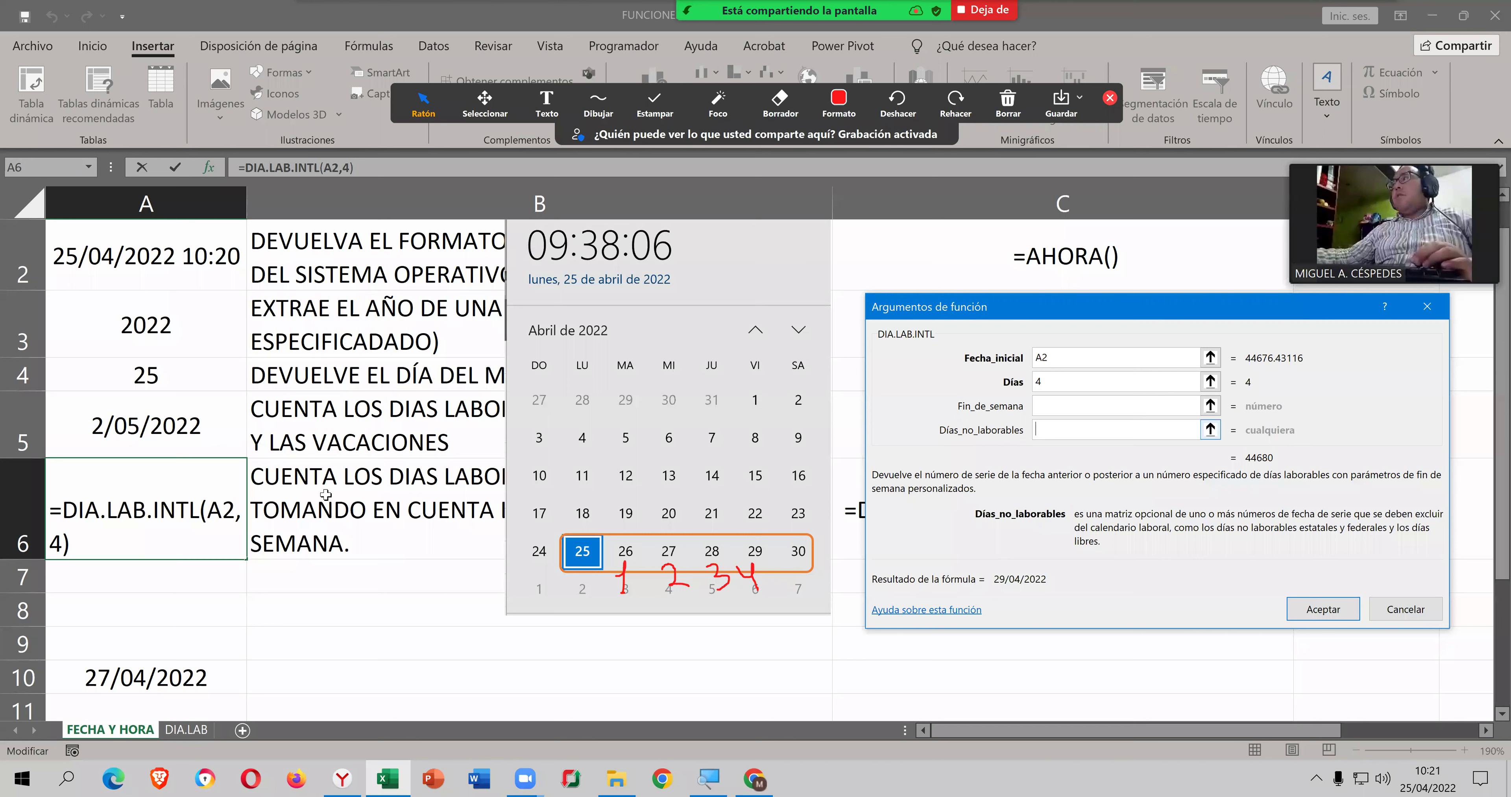
{"action": "left_click", "coordinate": [155, 670]}
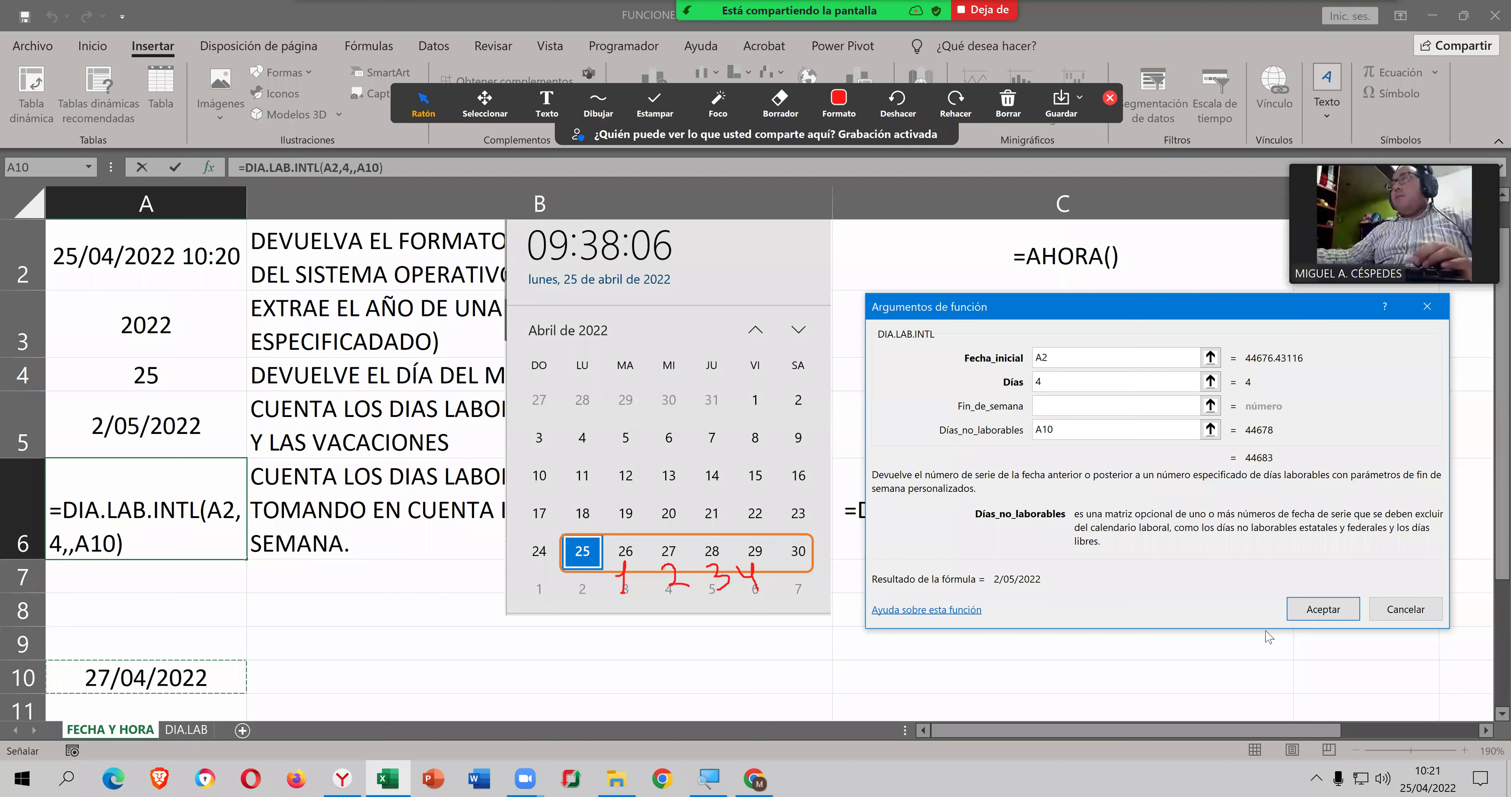
{"action": "left_click", "coordinate": [1324, 609]}
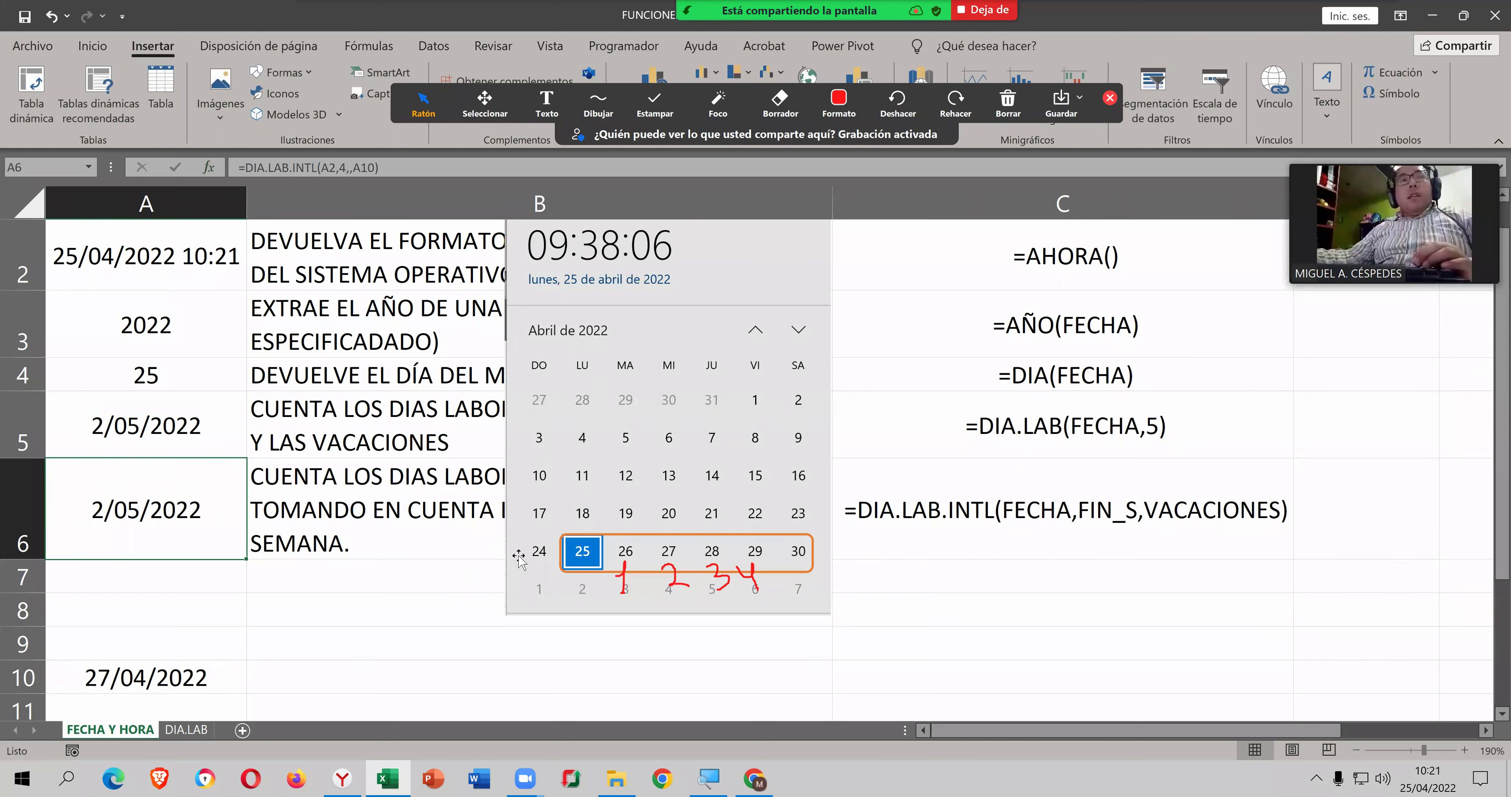
Step: Shift the calendar picture left and right until the orange box frames dates 25–29
{"action": "left_click", "coordinate": [810, 548]}
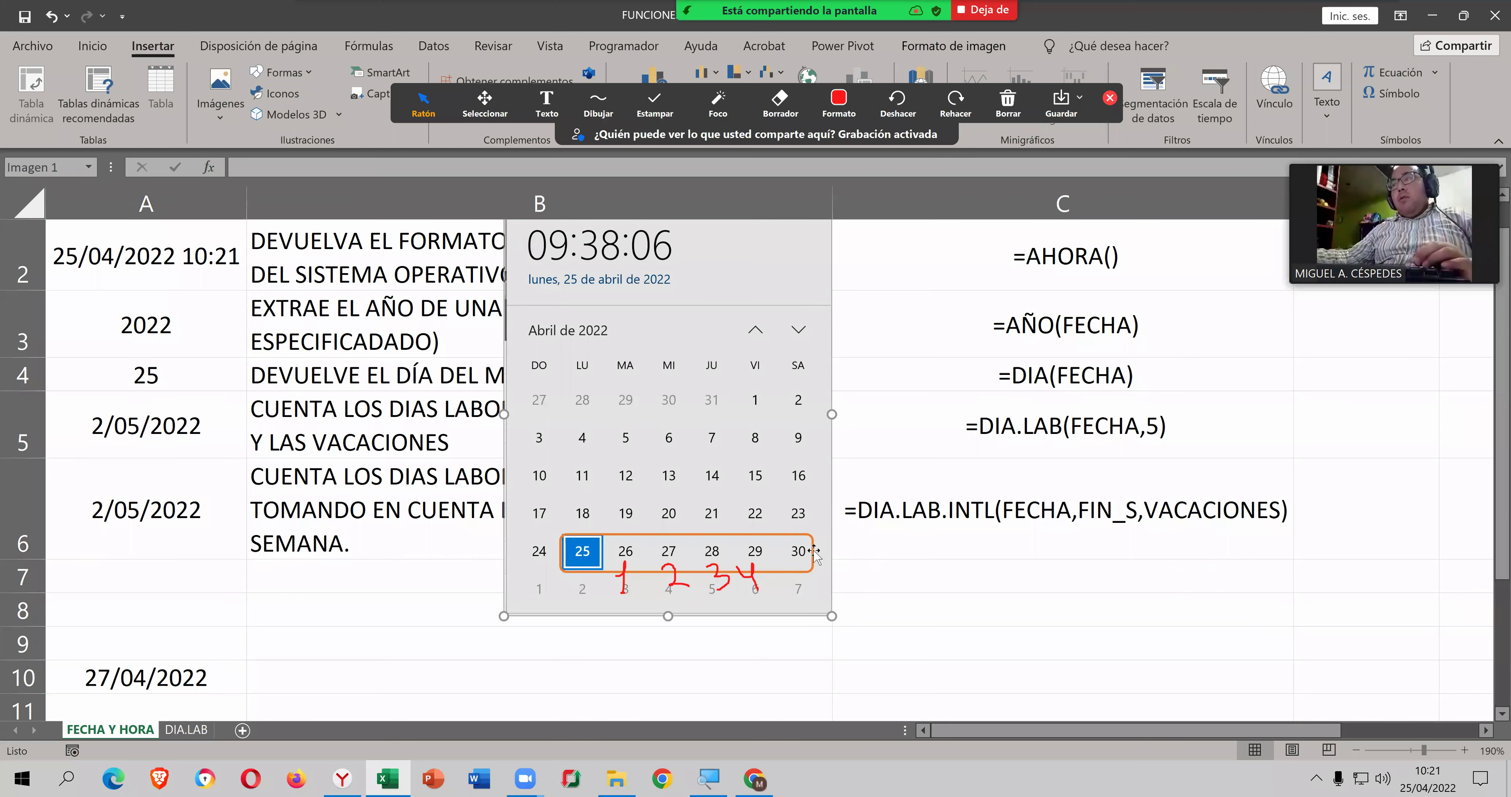
{"action": "mouse_move", "coordinate": [813, 551]}
{"action": "left_mouse_down"}
{"action": "mouse_move", "coordinate": [762, 513]}
{"action": "mouse_move", "coordinate": [777, 553]}
{"action": "left_mouse_up"}
{"action": "left_click", "coordinate": [804, 535]}
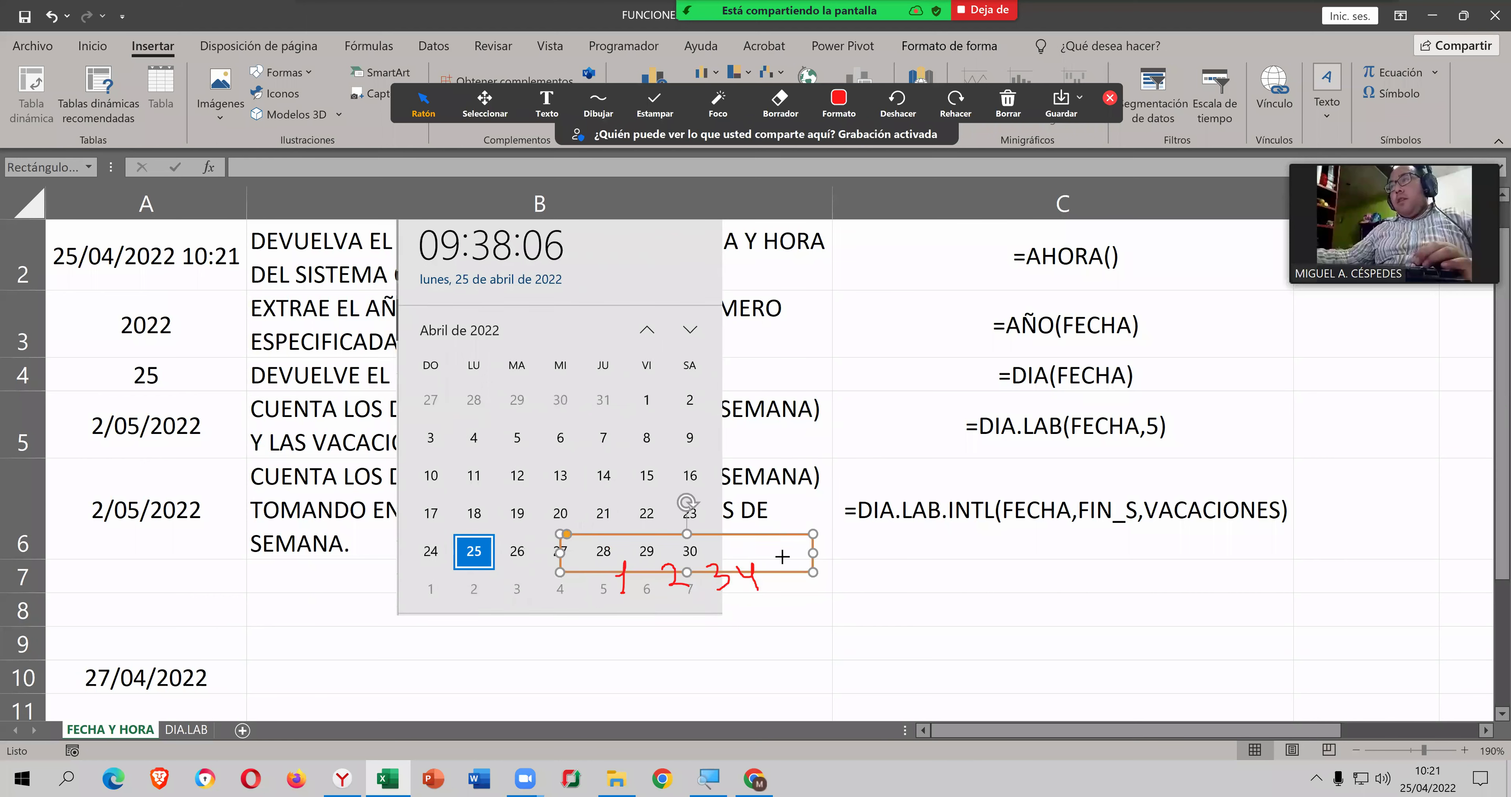
{"action": "left_click_drag", "start_coordinate": [689, 426], "coordinate": [743, 428]}
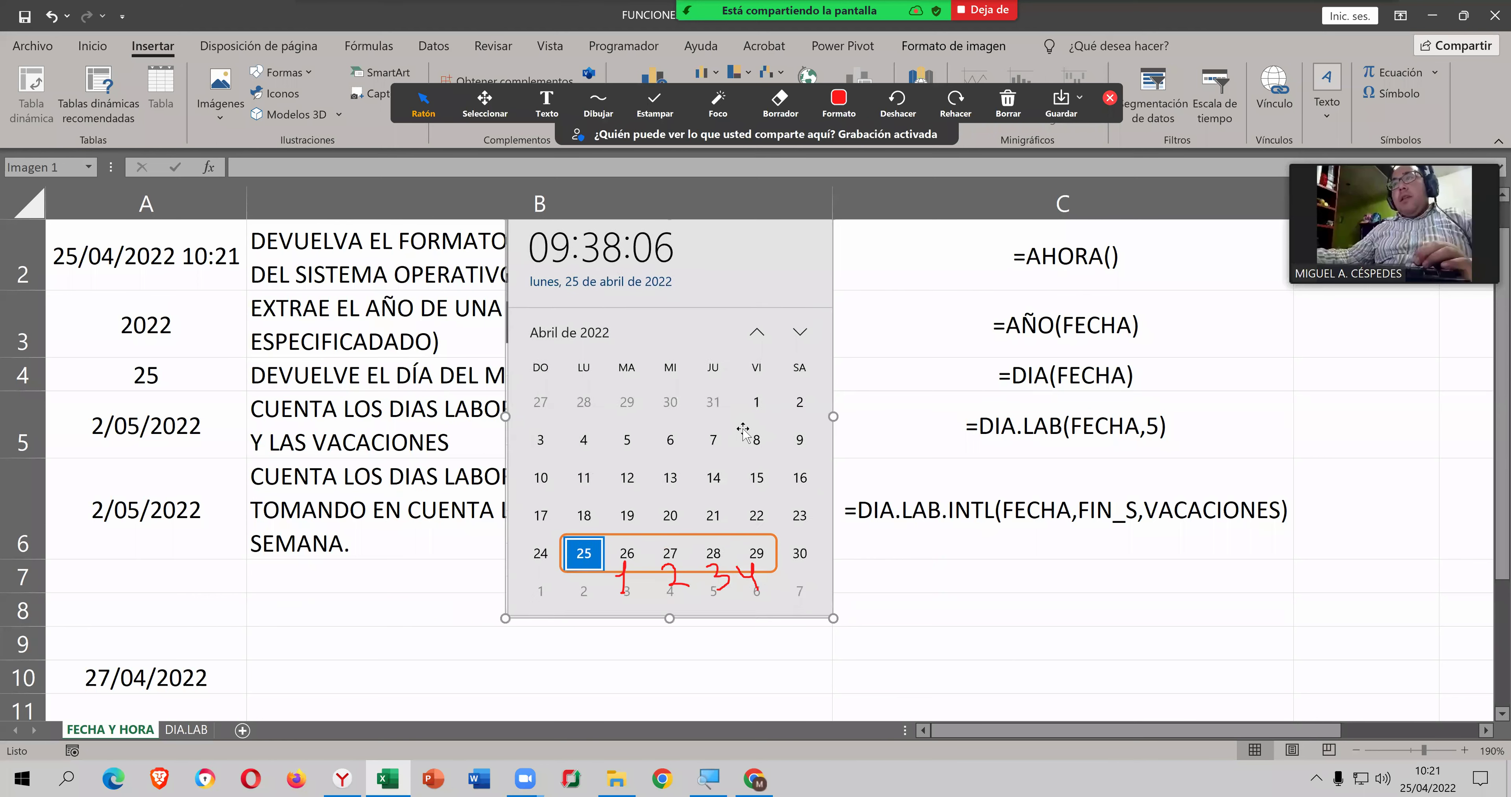
{"action": "left_click_drag", "start_coordinate": [743, 428], "coordinate": [736, 429]}
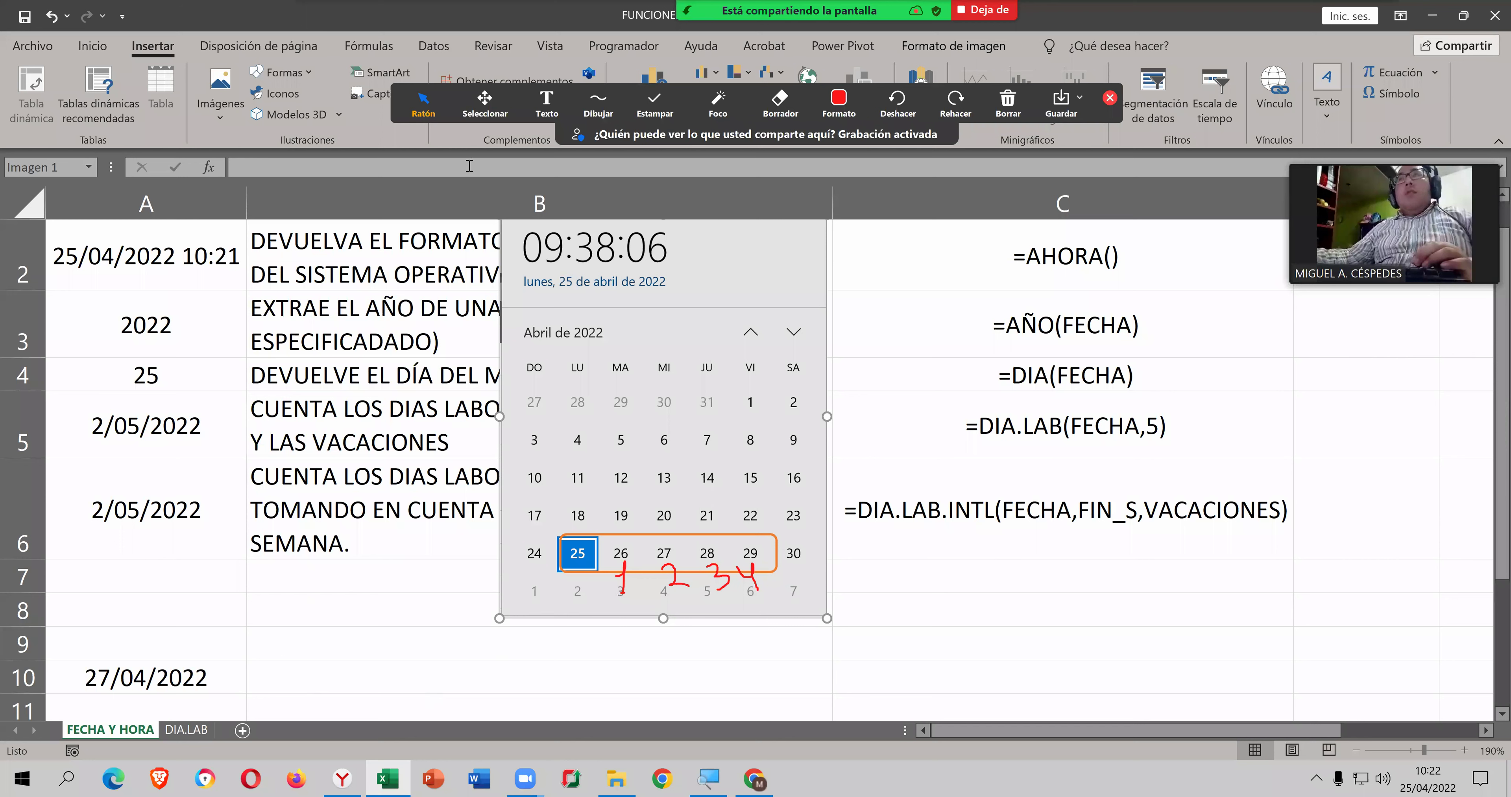
Step: Open the online help for DIA.LAB.INTL from A6's Function Arguments dialog
{"action": "left_click", "coordinate": [150, 497]}
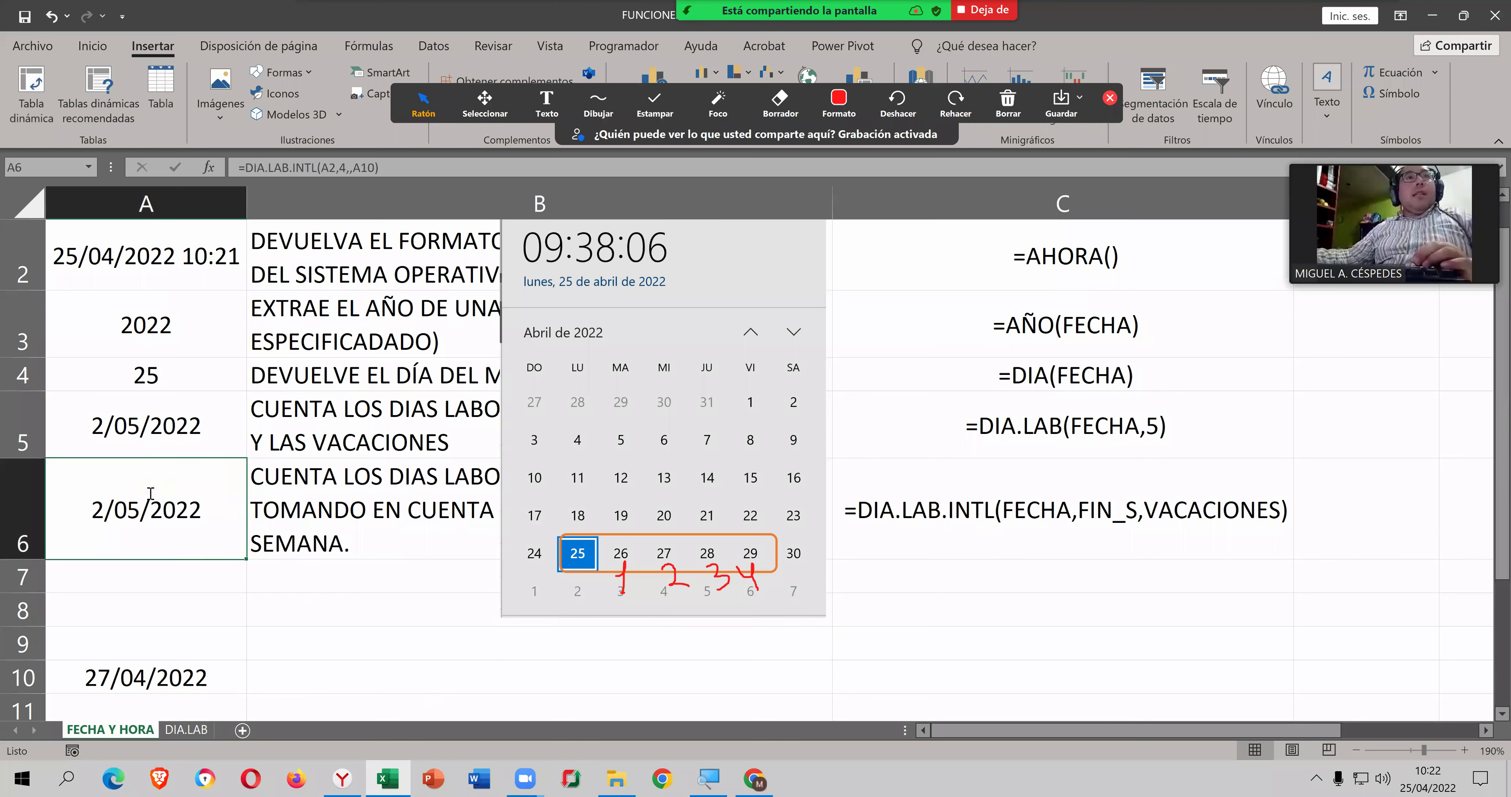
{"action": "double_click", "coordinate": [150, 494]}
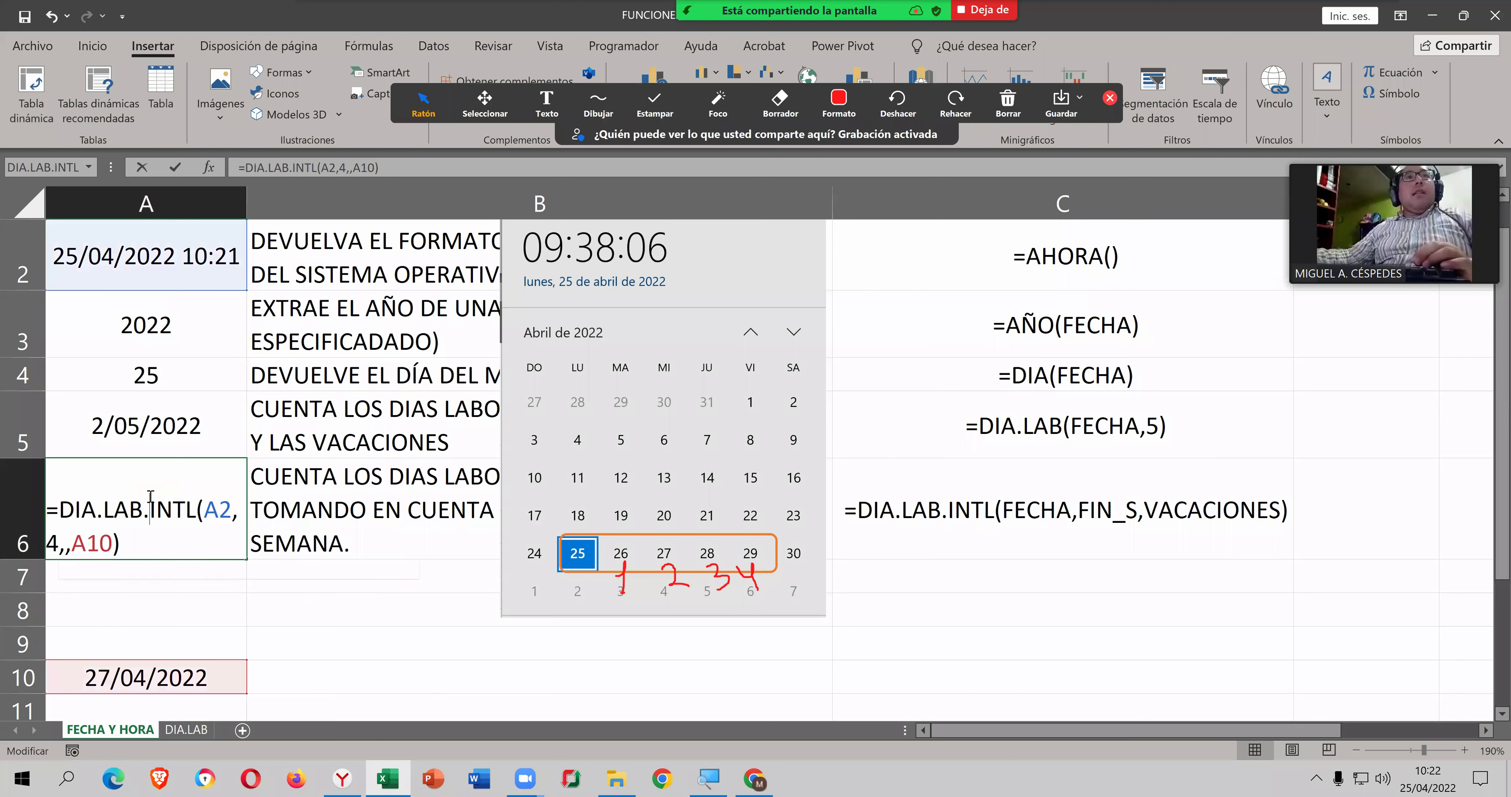
{"action": "left_click", "coordinate": [209, 167]}
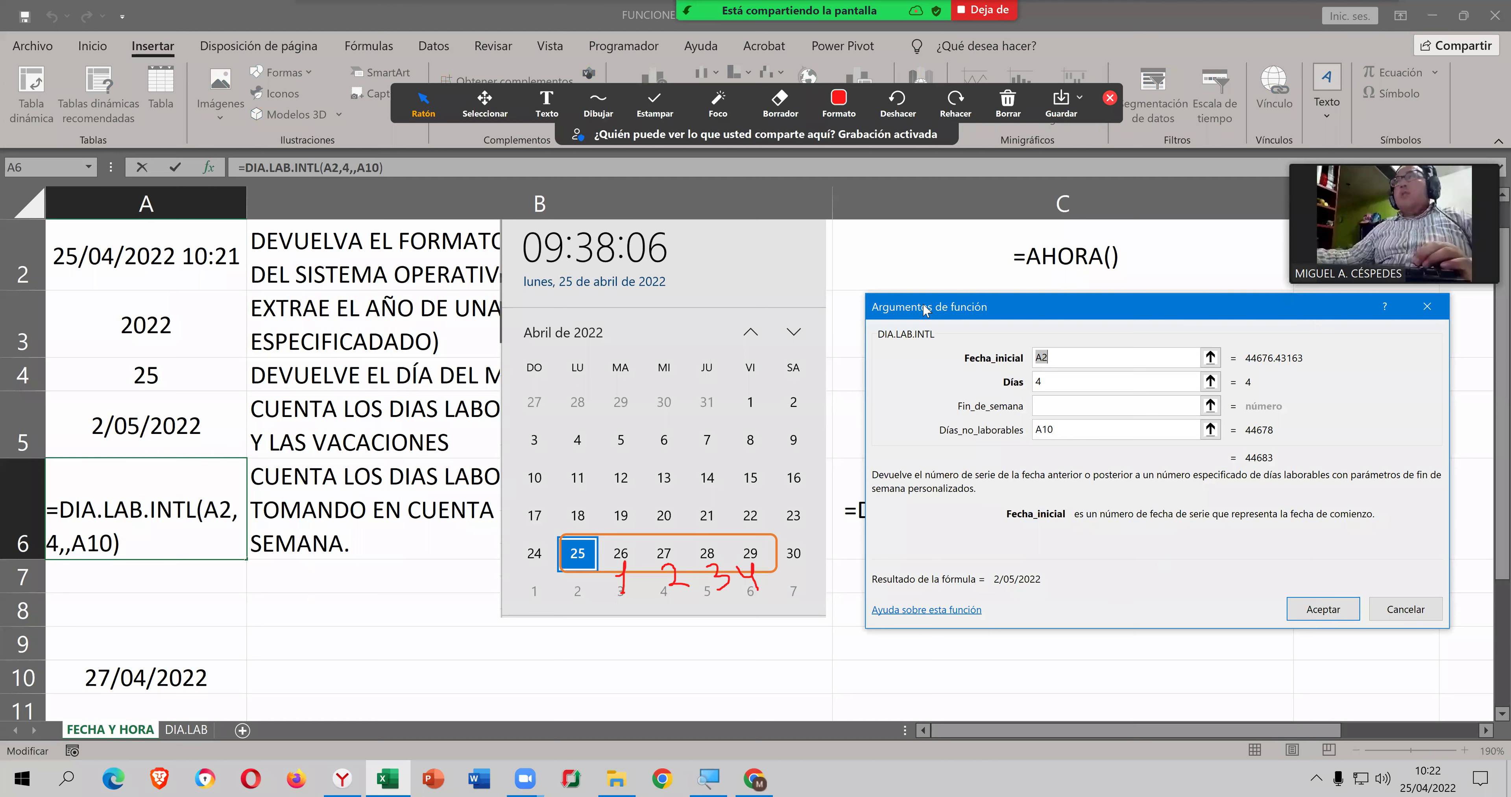
{"action": "left_click_drag", "start_coordinate": [894, 305], "coordinate": [860, 303]}
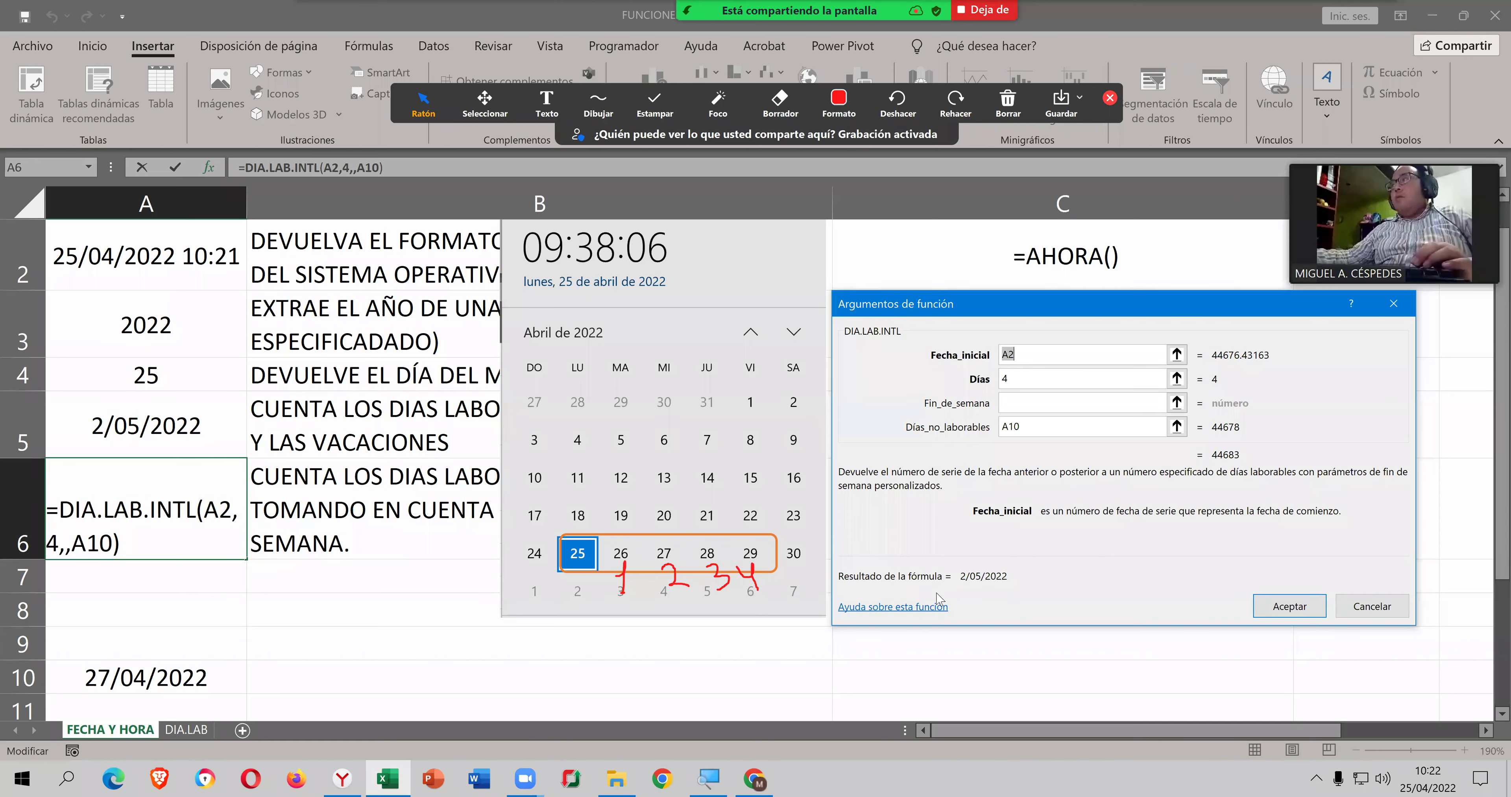
{"action": "left_click", "coordinate": [918, 609]}
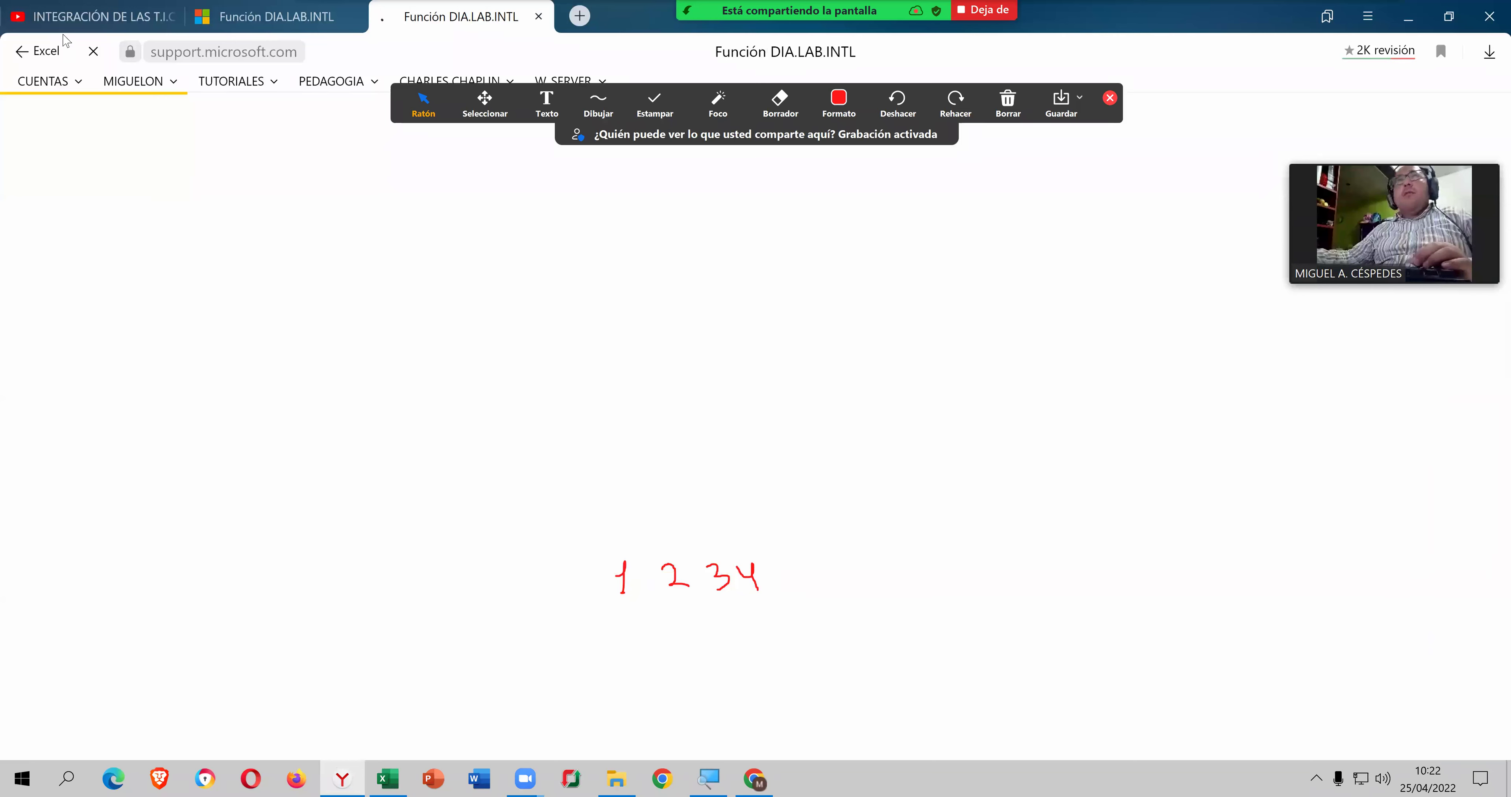
Step: Close the duplicate help tab and scroll the article down to the weekend-number table
{"action": "middle_click", "coordinate": [194, 6]}
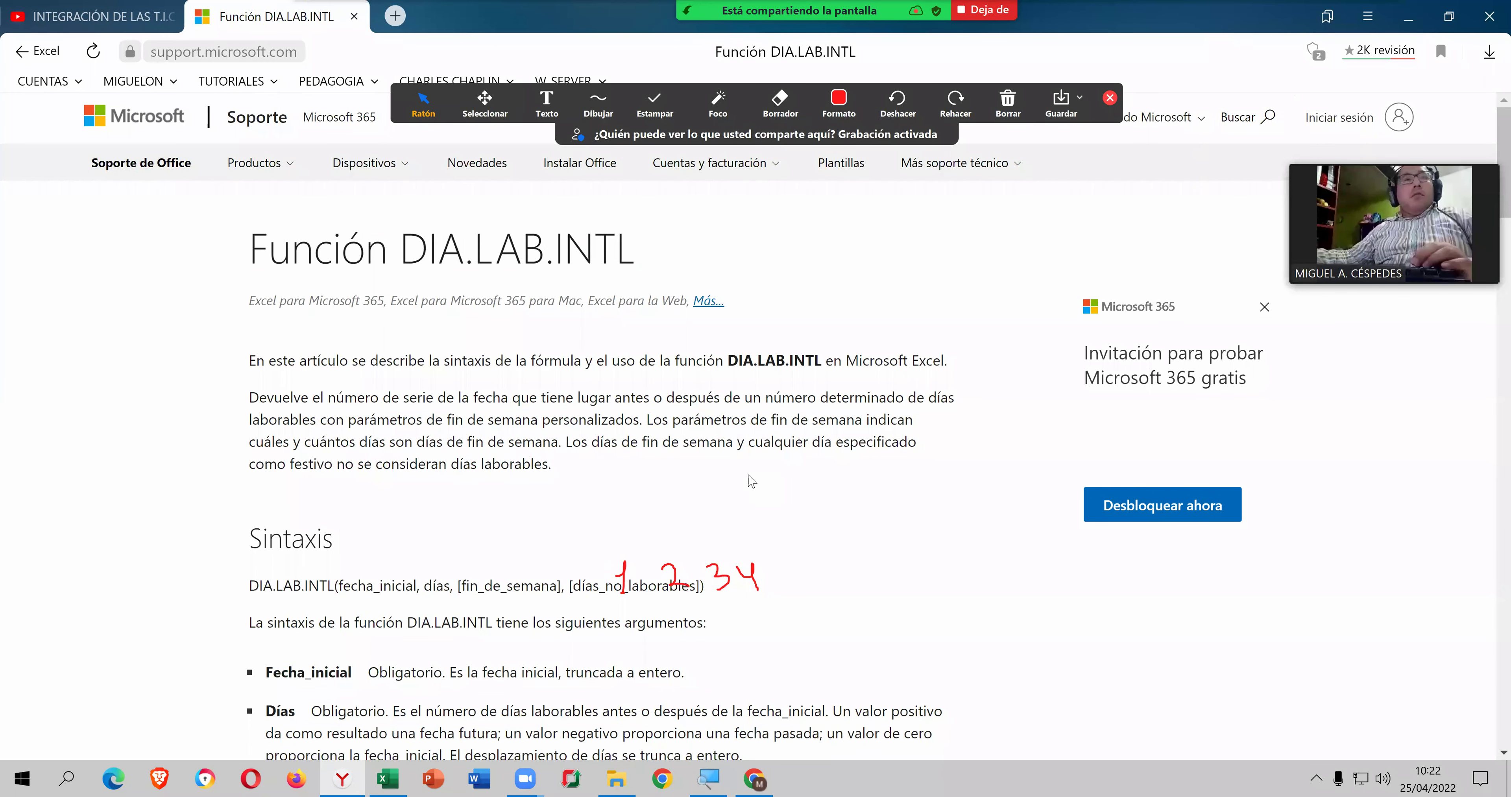
{"action": "scroll", "coordinate": [730, 504], "scroll_direction": "down", "scroll_amount": 2}
{"action": "scroll", "coordinate": [730, 504], "scroll_direction": "down", "scroll_amount": 2}
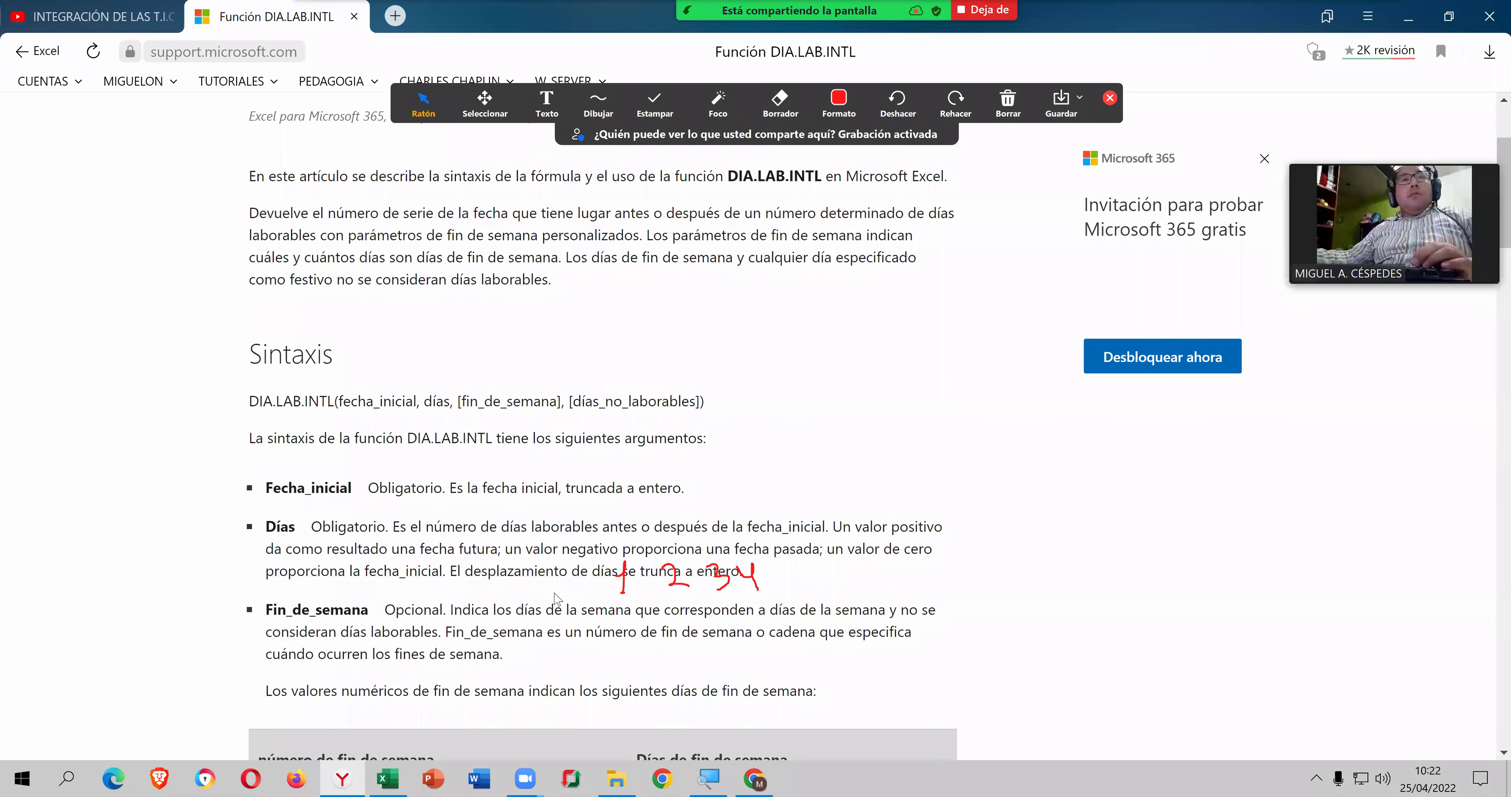
{"action": "scroll", "coordinate": [782, 601], "scroll_direction": "down", "scroll_amount": 2}
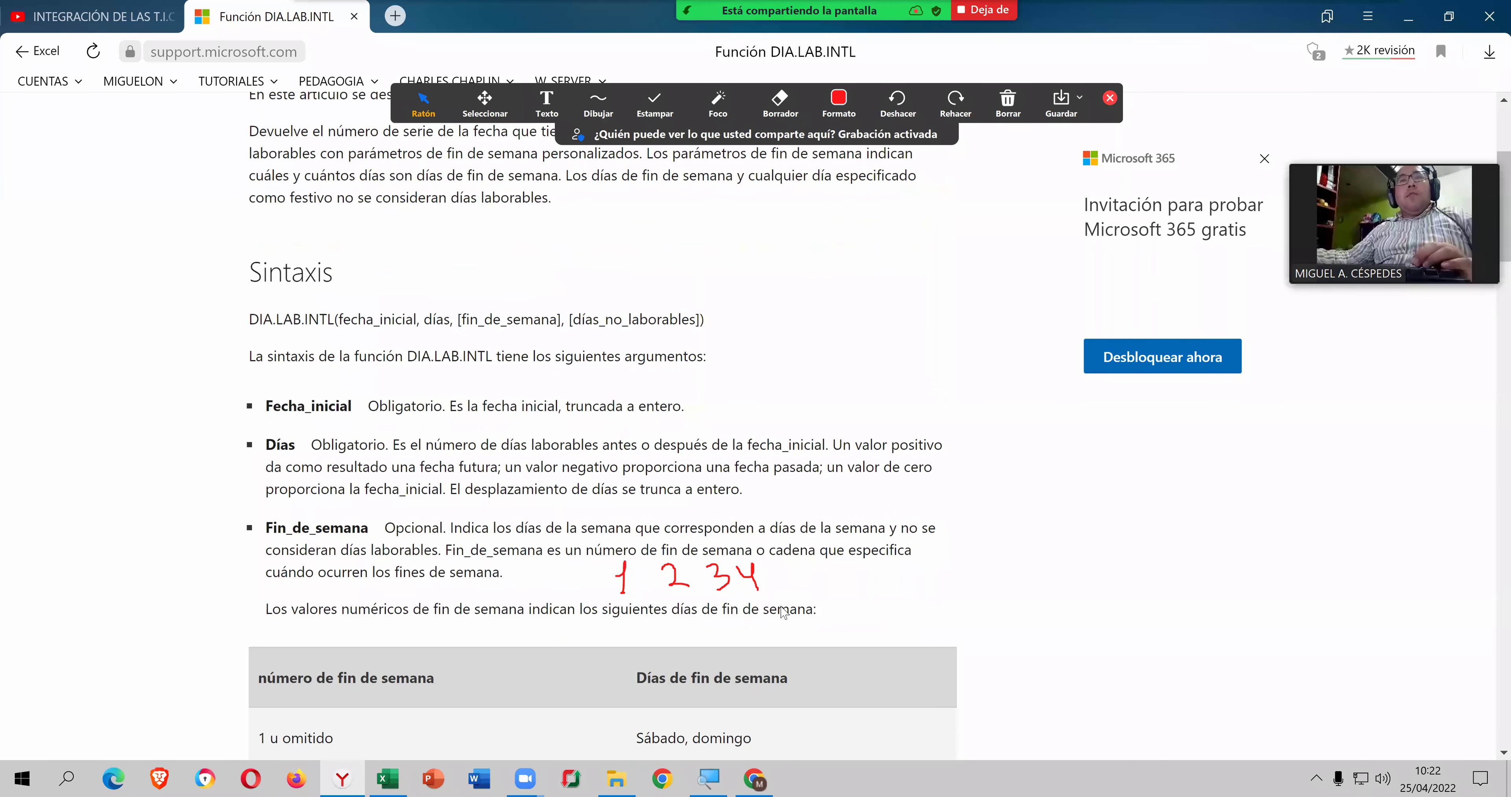
{"action": "scroll", "coordinate": [783, 610], "scroll_direction": "down", "scroll_amount": 2}
{"action": "scroll", "coordinate": [782, 610], "scroll_direction": "down", "scroll_amount": 2}
{"action": "scroll", "coordinate": [783, 611], "scroll_direction": "down", "scroll_amount": 2}
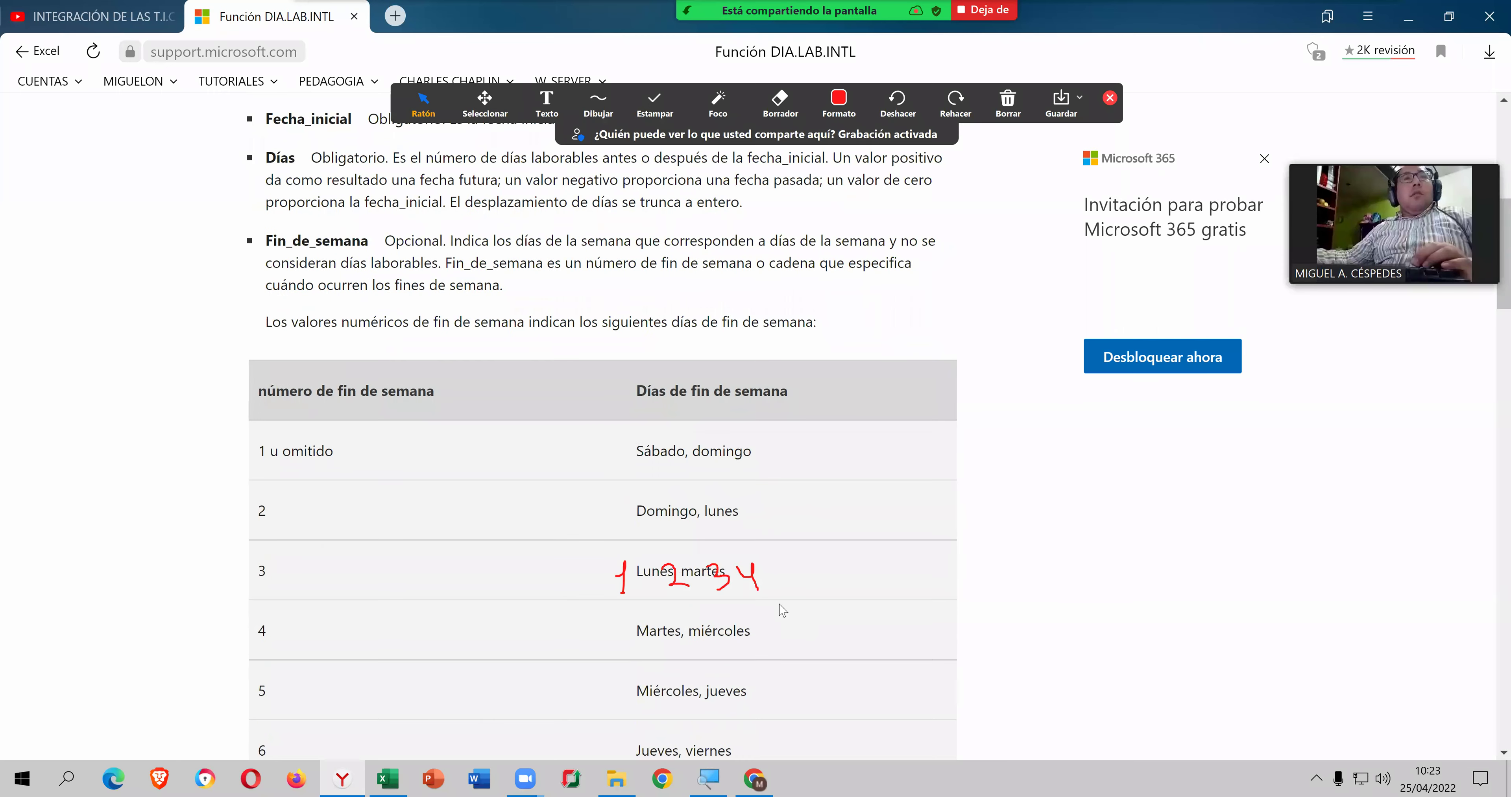
{"action": "scroll", "coordinate": [783, 610], "scroll_direction": "down", "scroll_amount": 2}
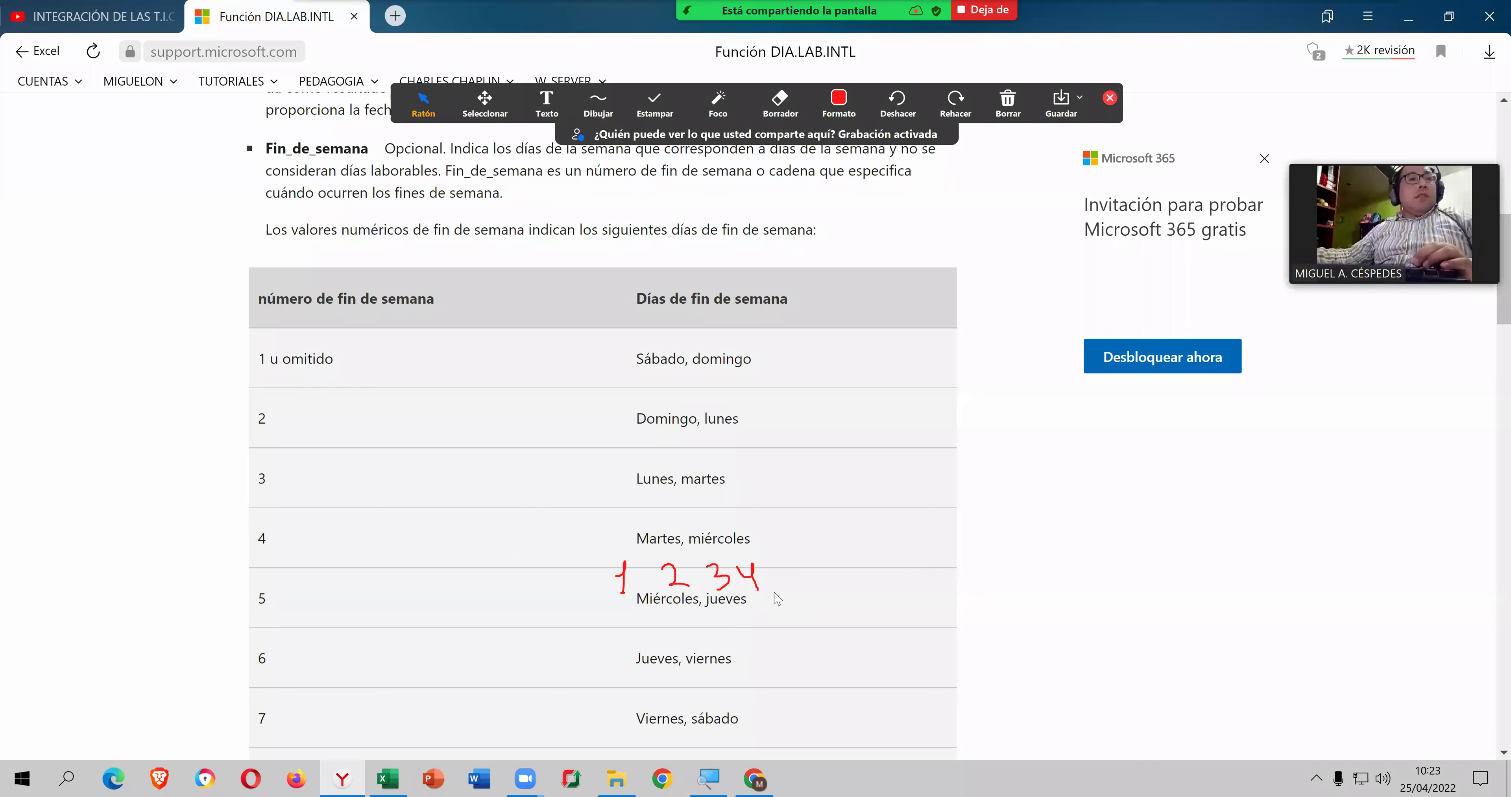
{"action": "scroll", "coordinate": [776, 601], "scroll_direction": "down", "scroll_amount": 2}
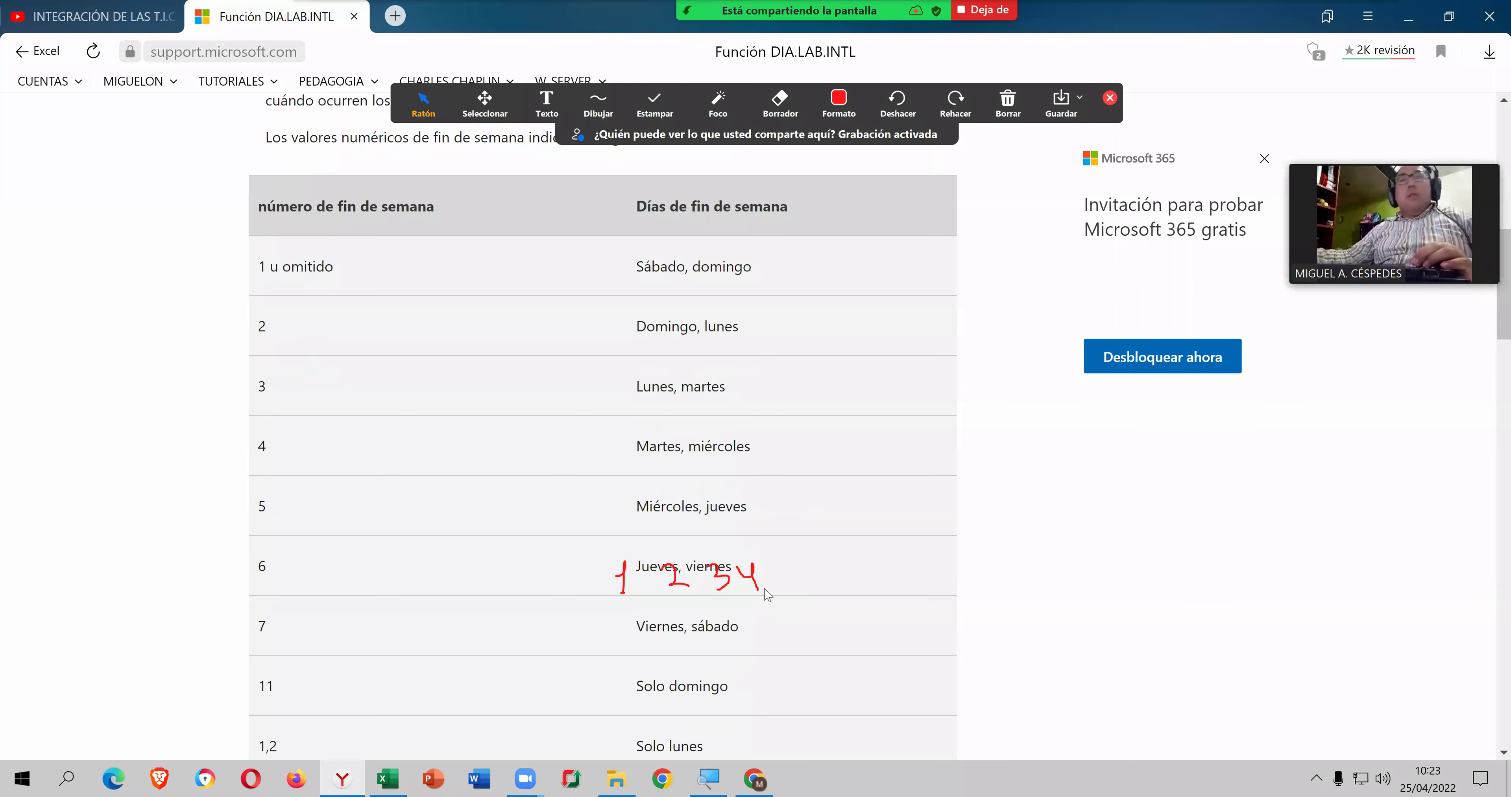
{"action": "scroll", "coordinate": [750, 571], "scroll_direction": "down", "scroll_amount": 2}
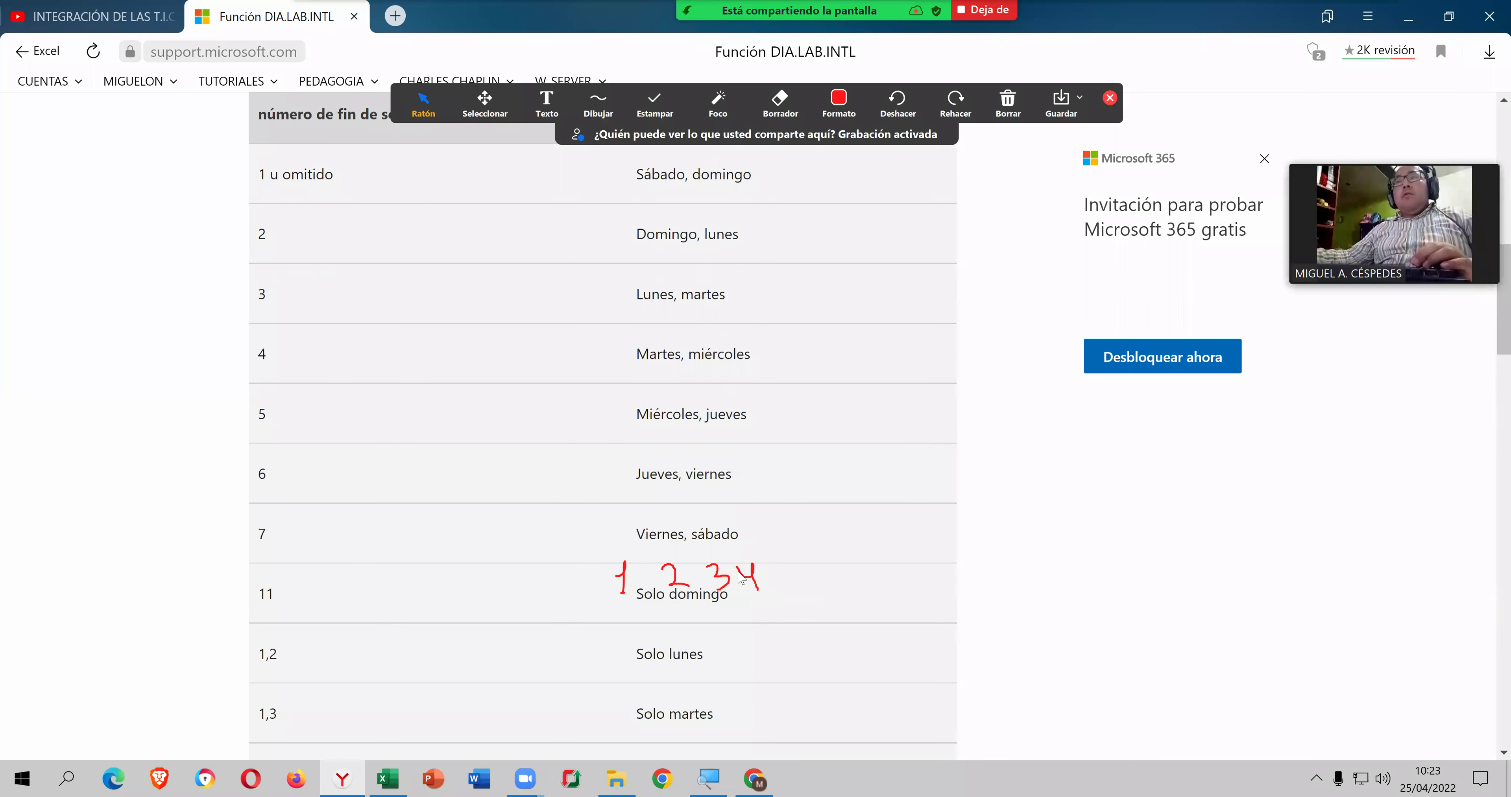
{"action": "scroll", "coordinate": [740, 577], "scroll_direction": "down", "scroll_amount": 2}
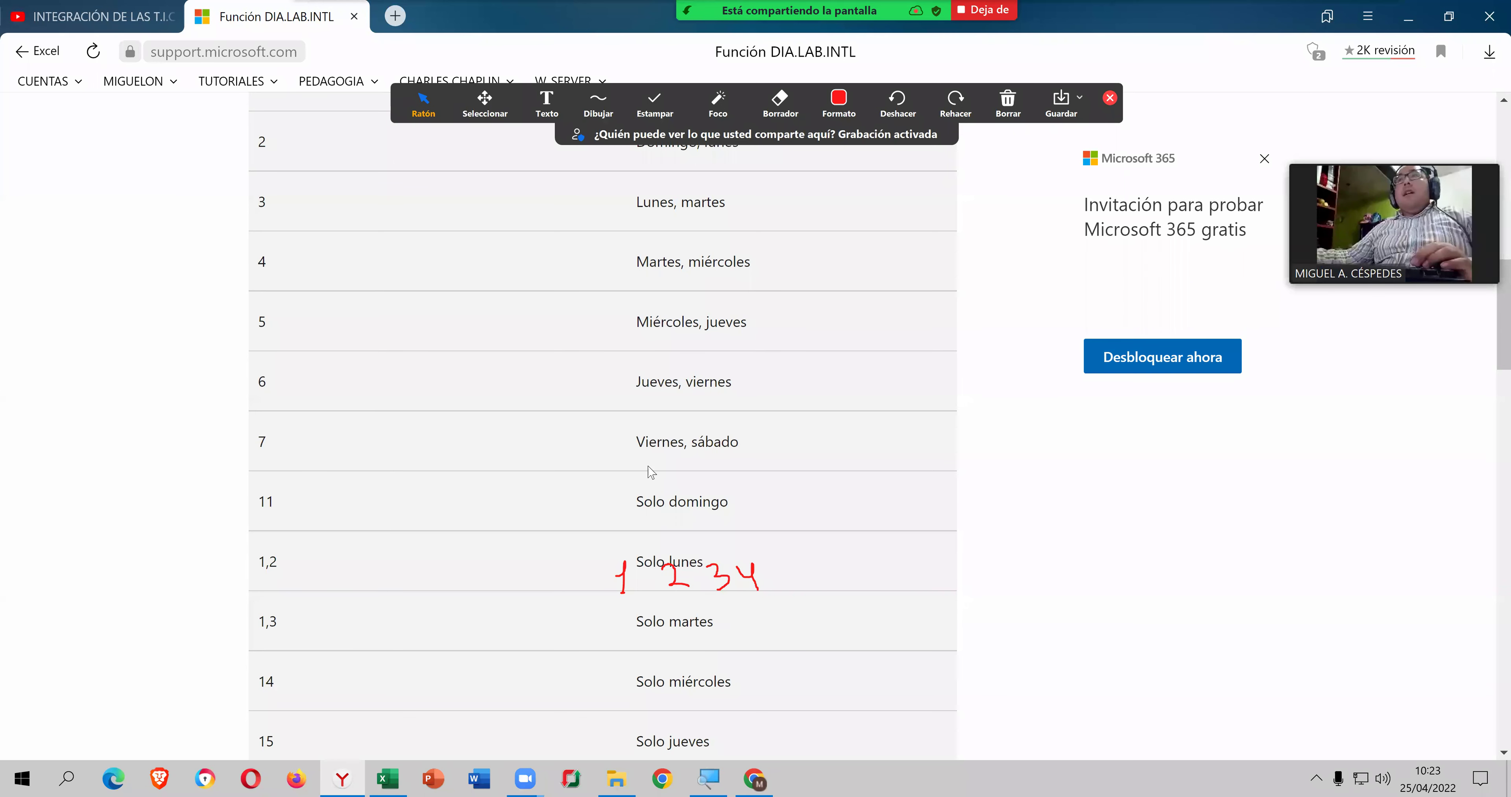
{"action": "scroll", "coordinate": [649, 475], "scroll_direction": "down", "scroll_amount": 1}
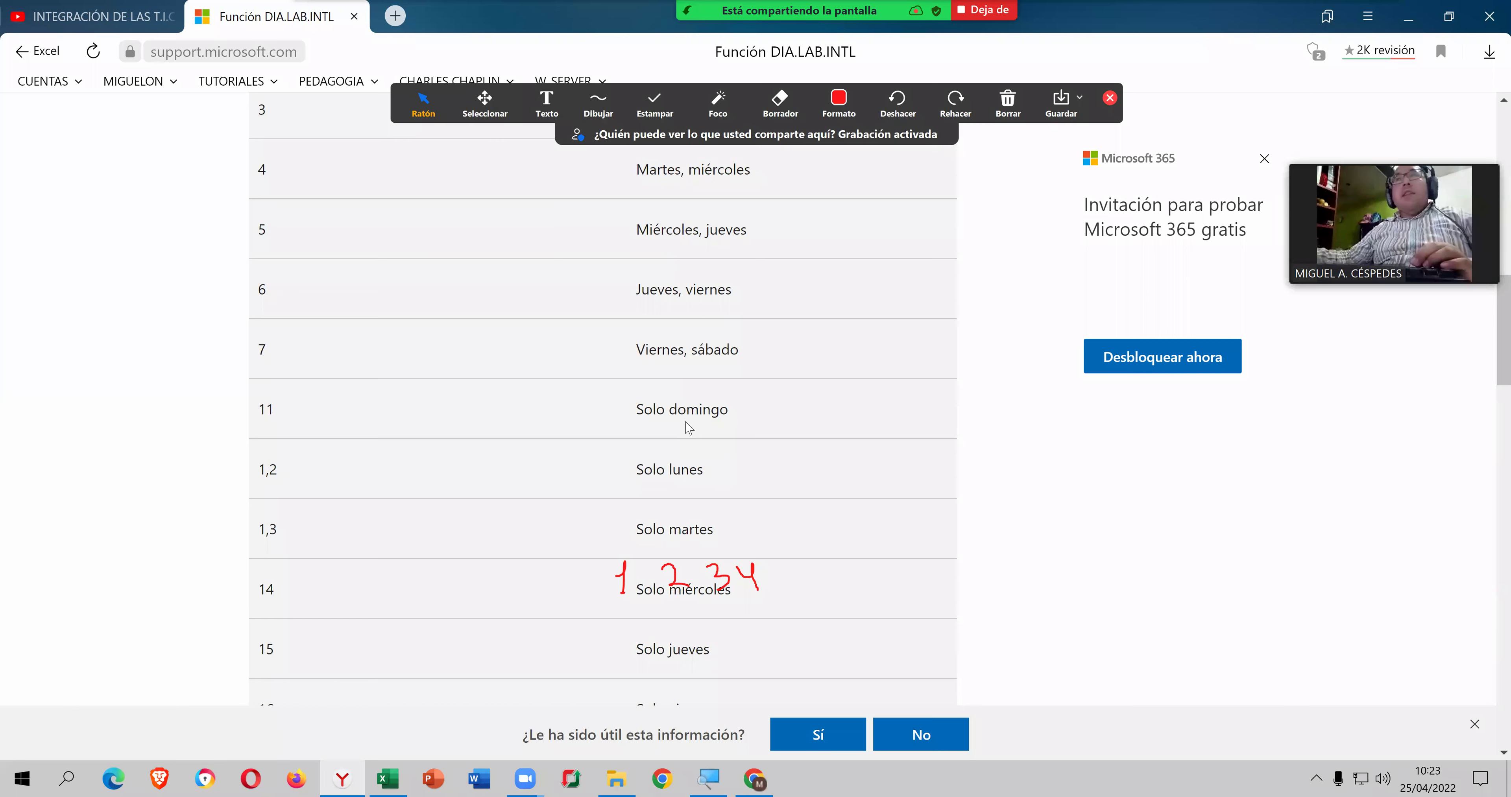
{"action": "scroll", "coordinate": [689, 428], "scroll_direction": "up", "scroll_amount": 3}
{"action": "scroll", "coordinate": [684, 349], "scroll_direction": "up", "scroll_amount": 1}
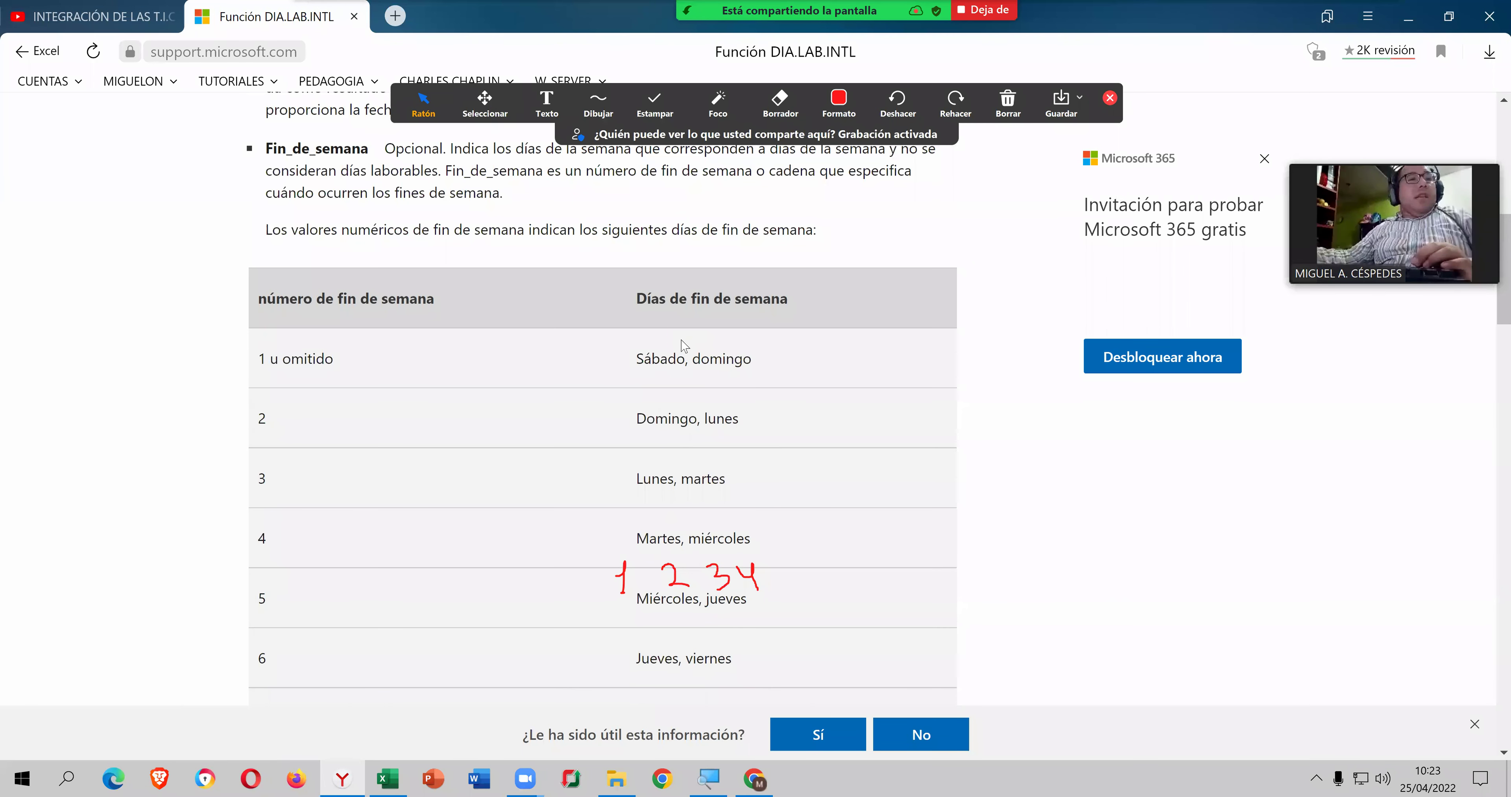
{"action": "scroll", "coordinate": [682, 347], "scroll_direction": "down", "scroll_amount": 1}
{"action": "scroll", "coordinate": [678, 405], "scroll_direction": "down", "scroll_amount": 1}
{"action": "scroll", "coordinate": [678, 410], "scroll_direction": "down", "scroll_amount": 1}
{"action": "scroll", "coordinate": [680, 419], "scroll_direction": "down", "scroll_amount": 1}
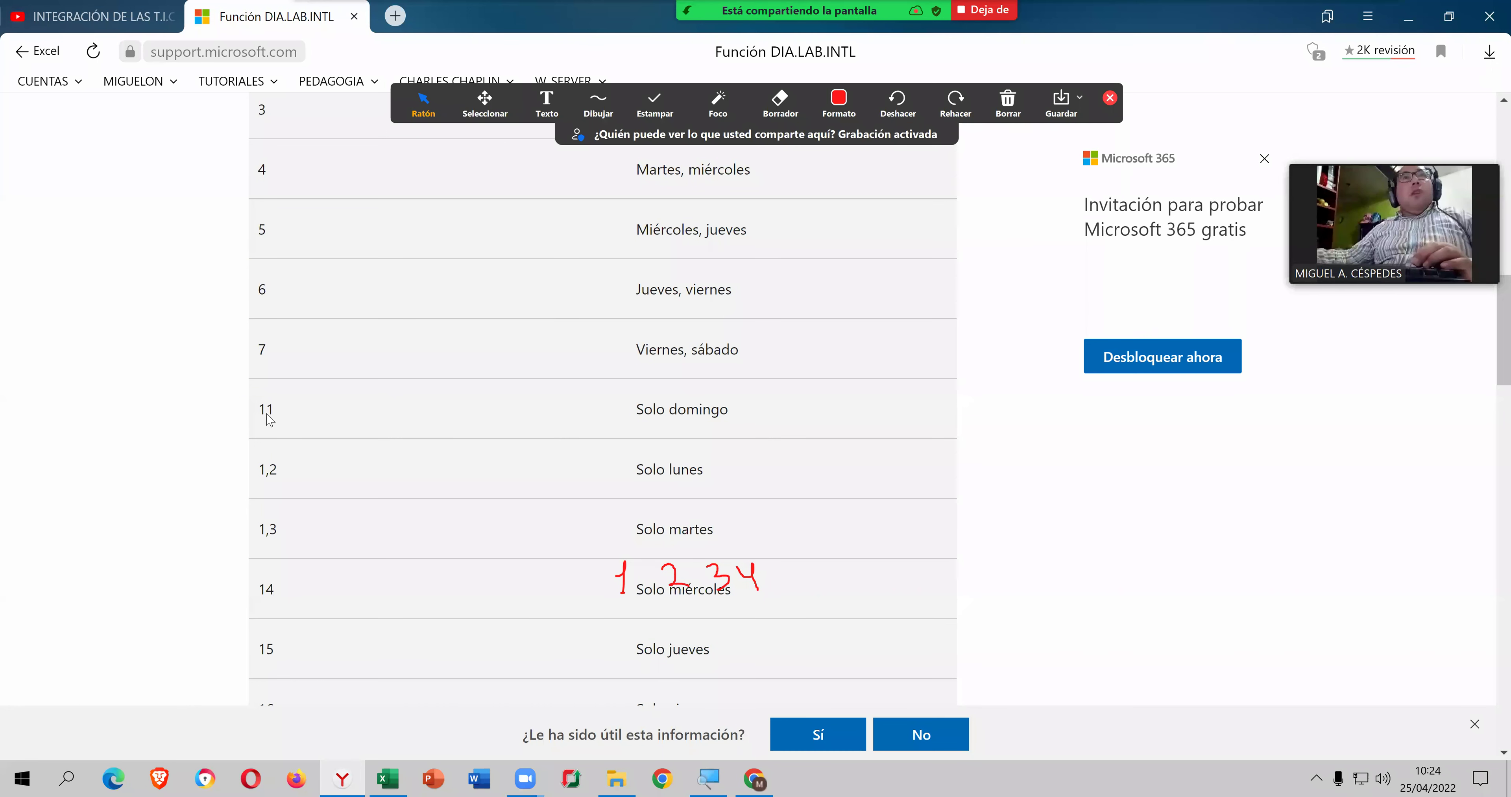
Step: Highlight weekend code 11 (Sunday only) and review the neighbouring weekend codes
{"action": "left_click_drag", "start_coordinate": [277, 409], "coordinate": [257, 409]}
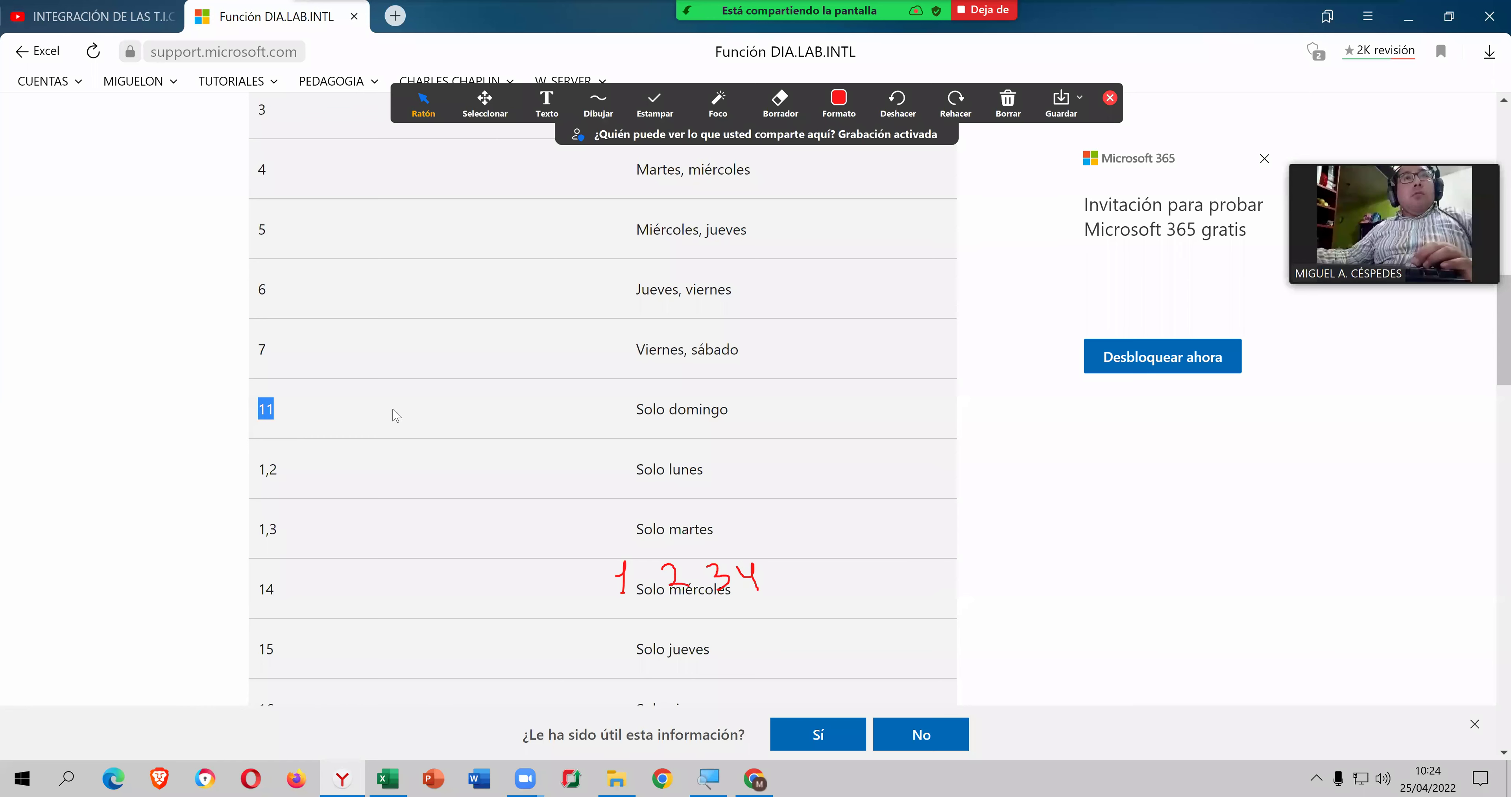
{"action": "scroll", "coordinate": [410, 428], "scroll_direction": "up", "scroll_amount": 3}
{"action": "scroll", "coordinate": [410, 428], "scroll_direction": "up", "scroll_amount": 3}
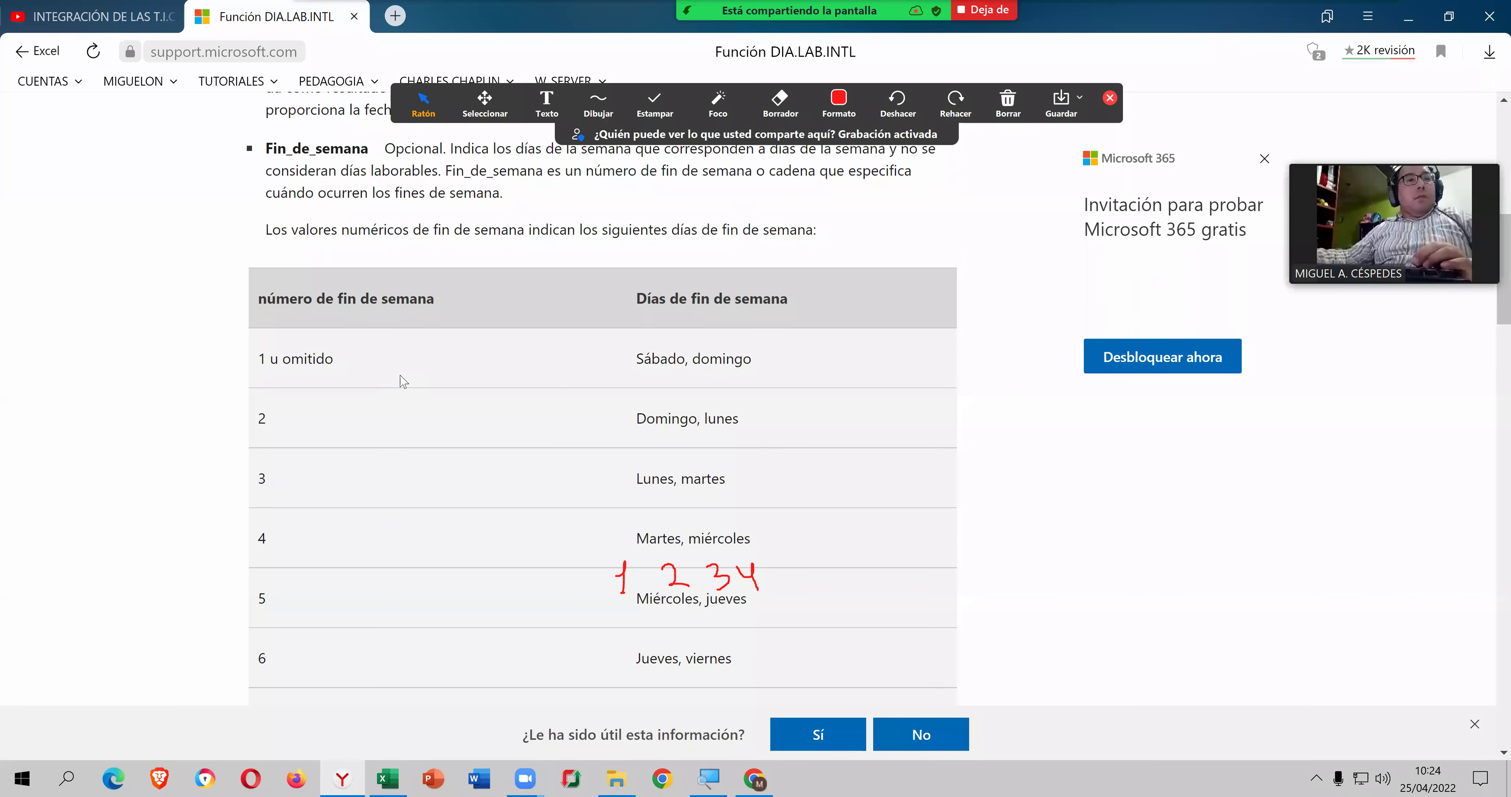
{"action": "scroll", "coordinate": [402, 381], "scroll_direction": "up", "scroll_amount": 2}
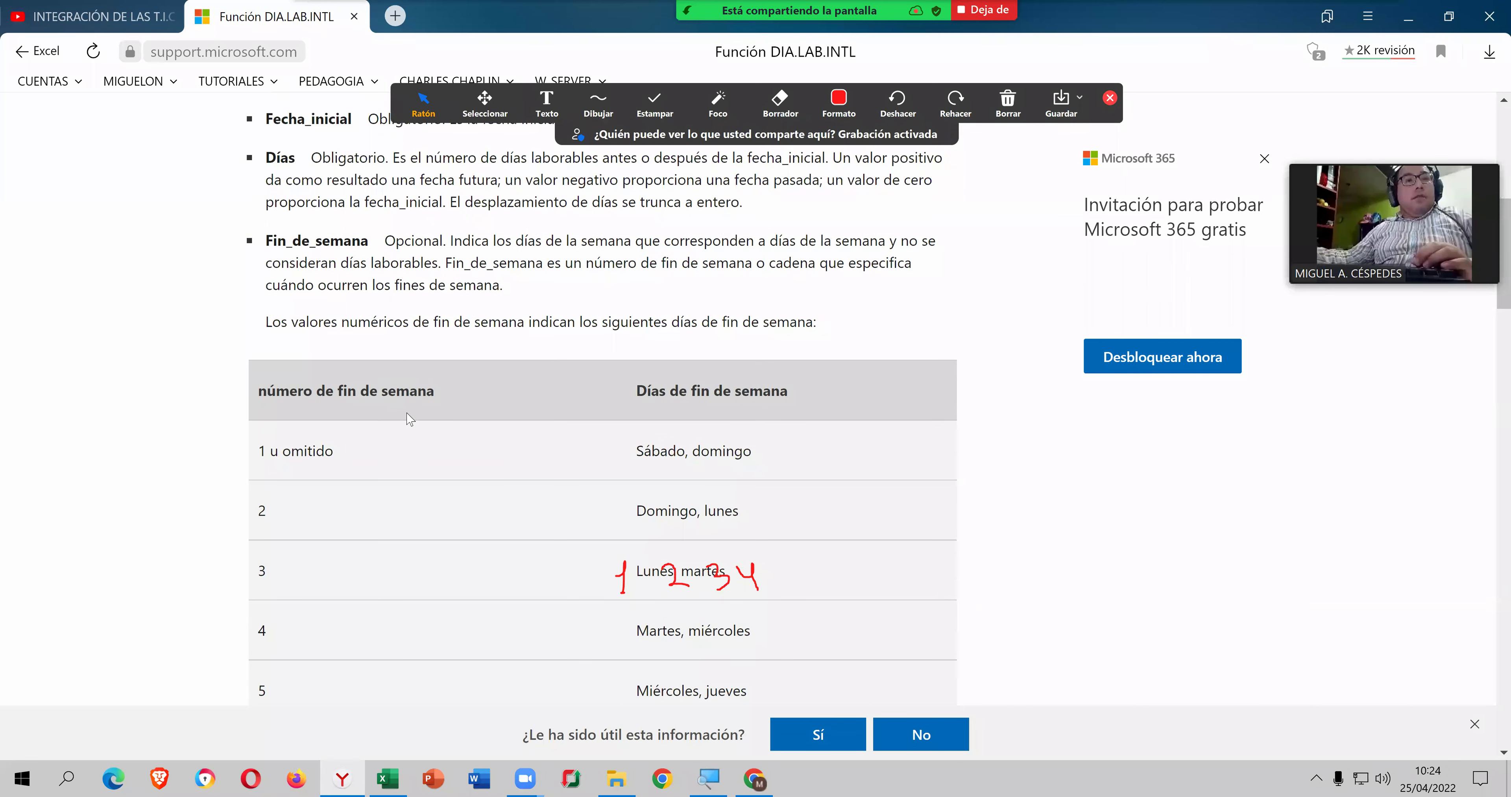
{"action": "scroll", "coordinate": [407, 425], "scroll_direction": "down", "scroll_amount": 4}
{"action": "scroll", "coordinate": [399, 469], "scroll_direction": "down", "scroll_amount": 2}
{"action": "scroll", "coordinate": [398, 480], "scroll_direction": "down", "scroll_amount": 2}
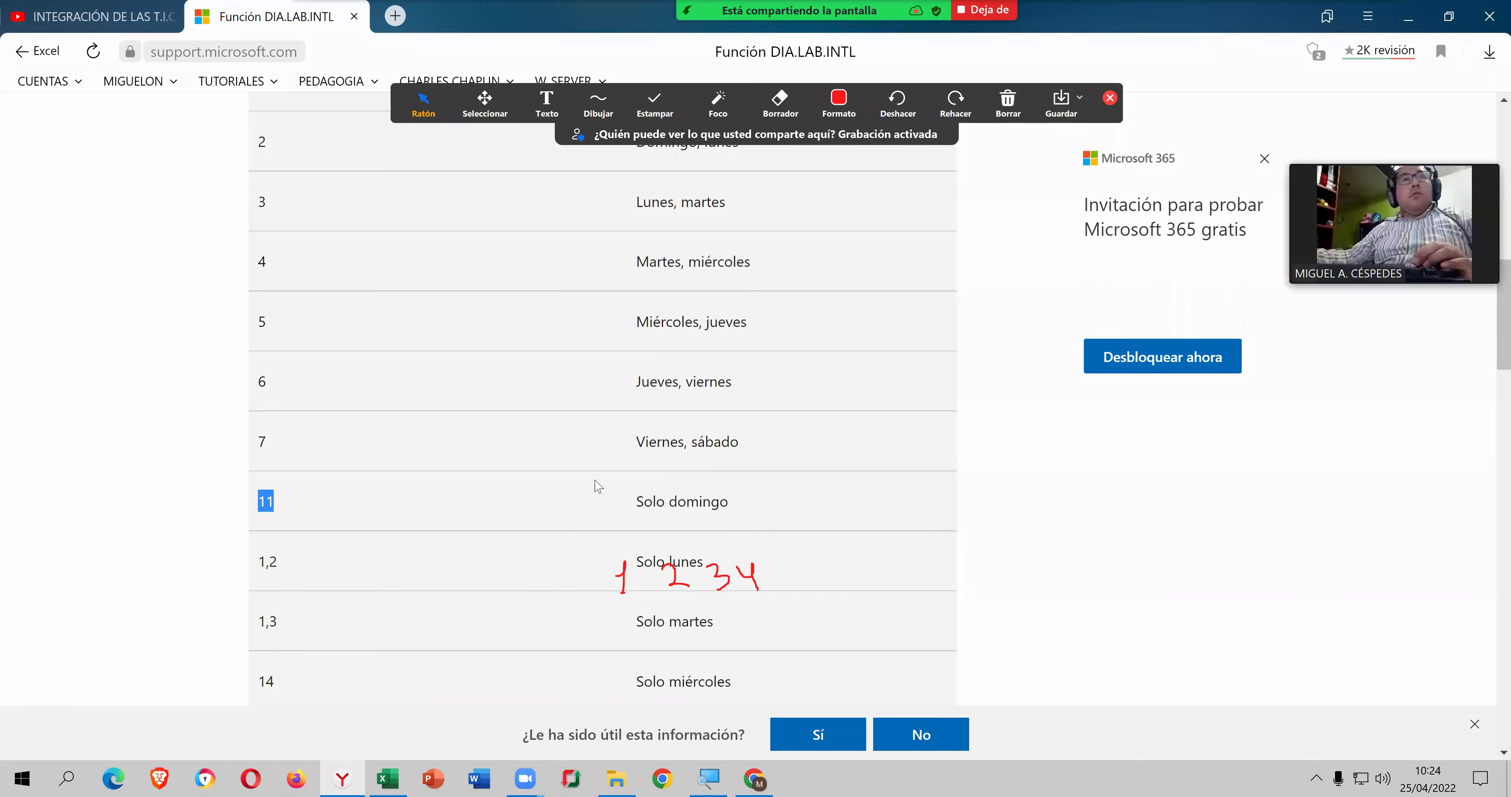
{"action": "scroll", "coordinate": [590, 488], "scroll_direction": "up", "scroll_amount": 3}
{"action": "scroll", "coordinate": [573, 499], "scroll_direction": "up", "scroll_amount": 4}
{"action": "scroll", "coordinate": [522, 505], "scroll_direction": "up", "scroll_amount": 2}
{"action": "scroll", "coordinate": [480, 493], "scroll_direction": "up", "scroll_amount": 4}
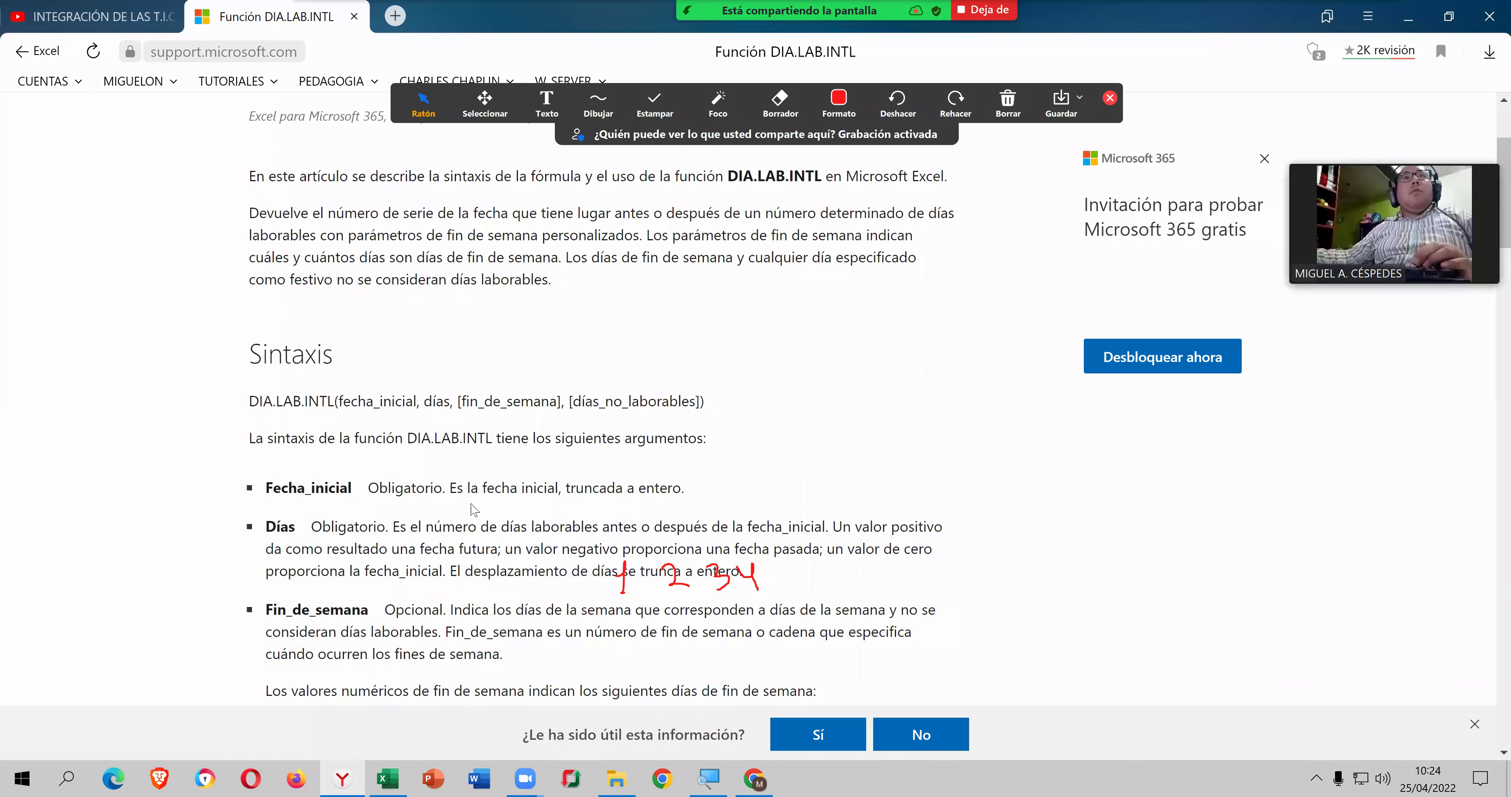
{"action": "scroll", "coordinate": [474, 509], "scroll_direction": "down", "scroll_amount": 3}
{"action": "scroll", "coordinate": [464, 504], "scroll_direction": "down", "scroll_amount": 9}
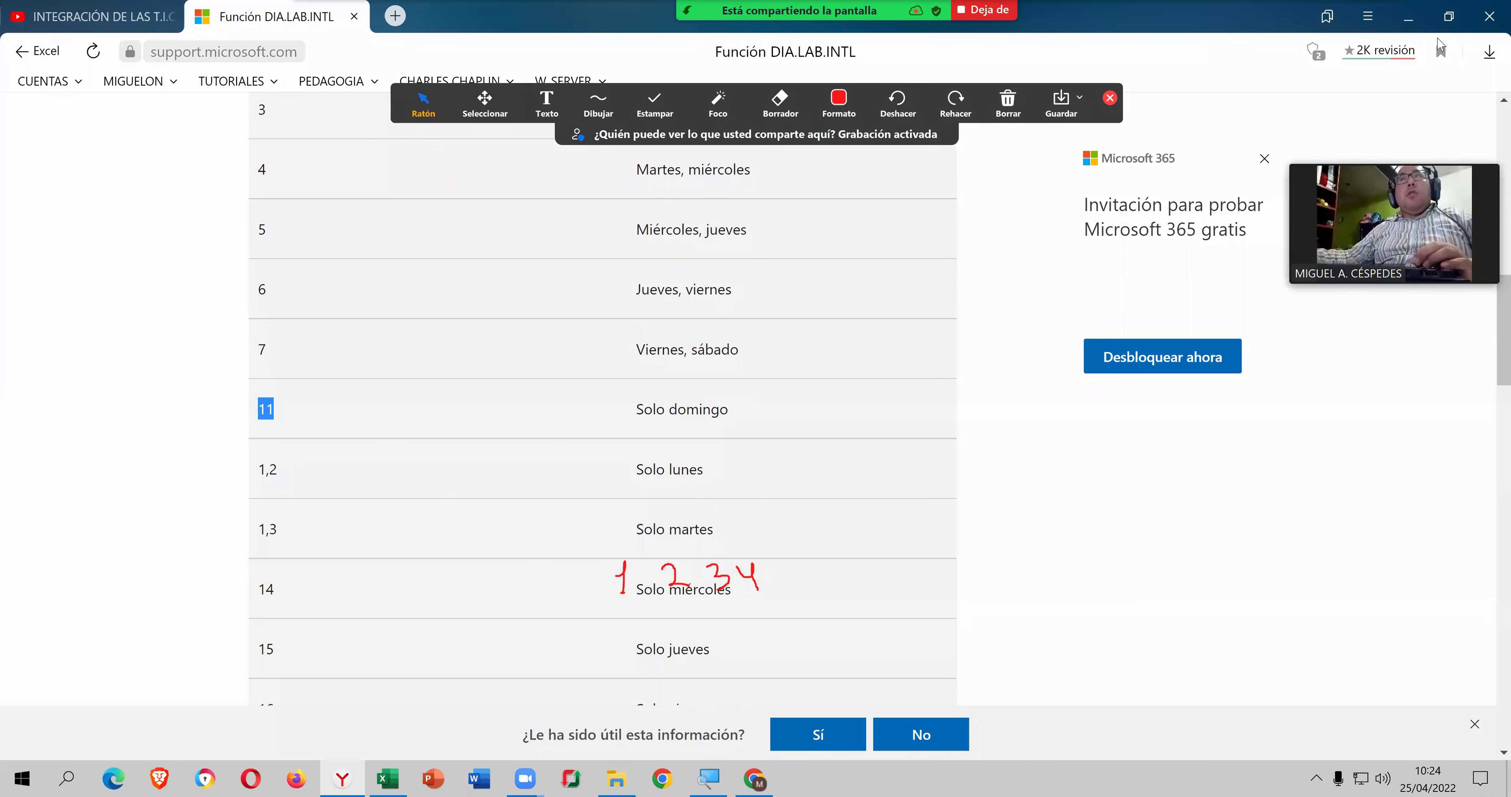
Step: Back in Excel, enter 11 as the Fin_de_semana argument so A6 returns 30/04/2022
{"action": "left_click", "coordinate": [1408, 17]}
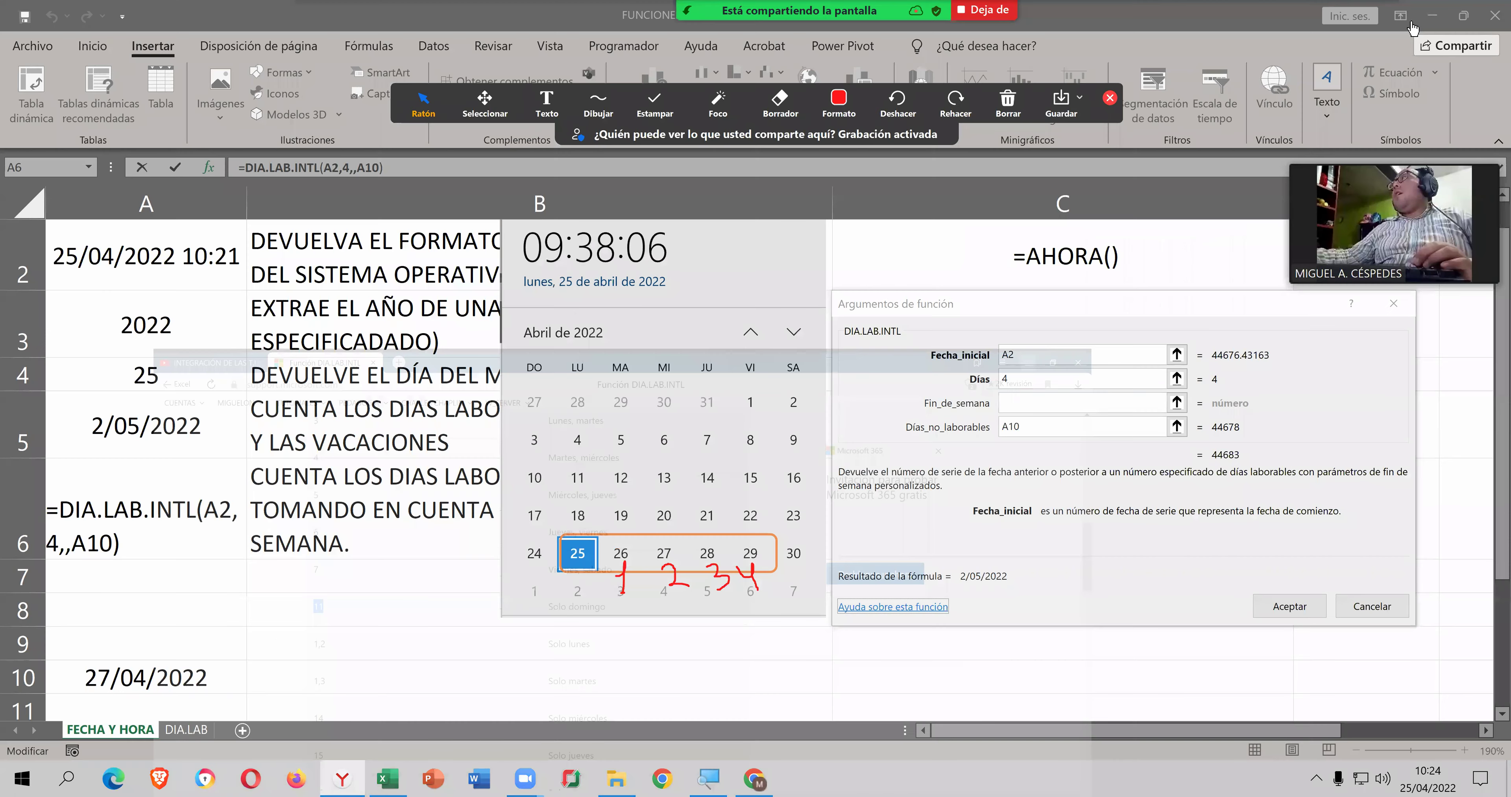
{"action": "left_click", "coordinate": [1024, 403]}
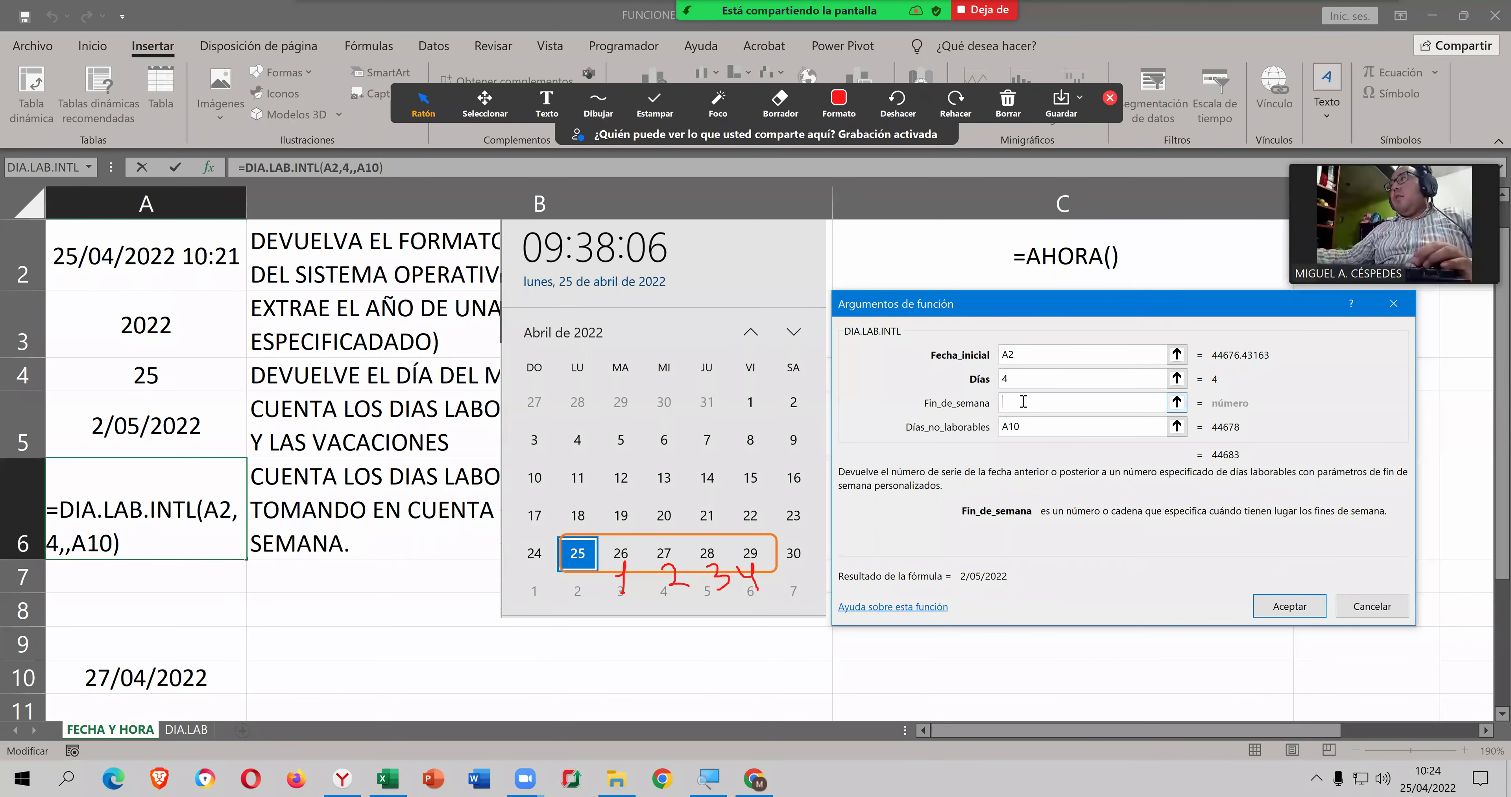
{"action": "type", "text": "11"}
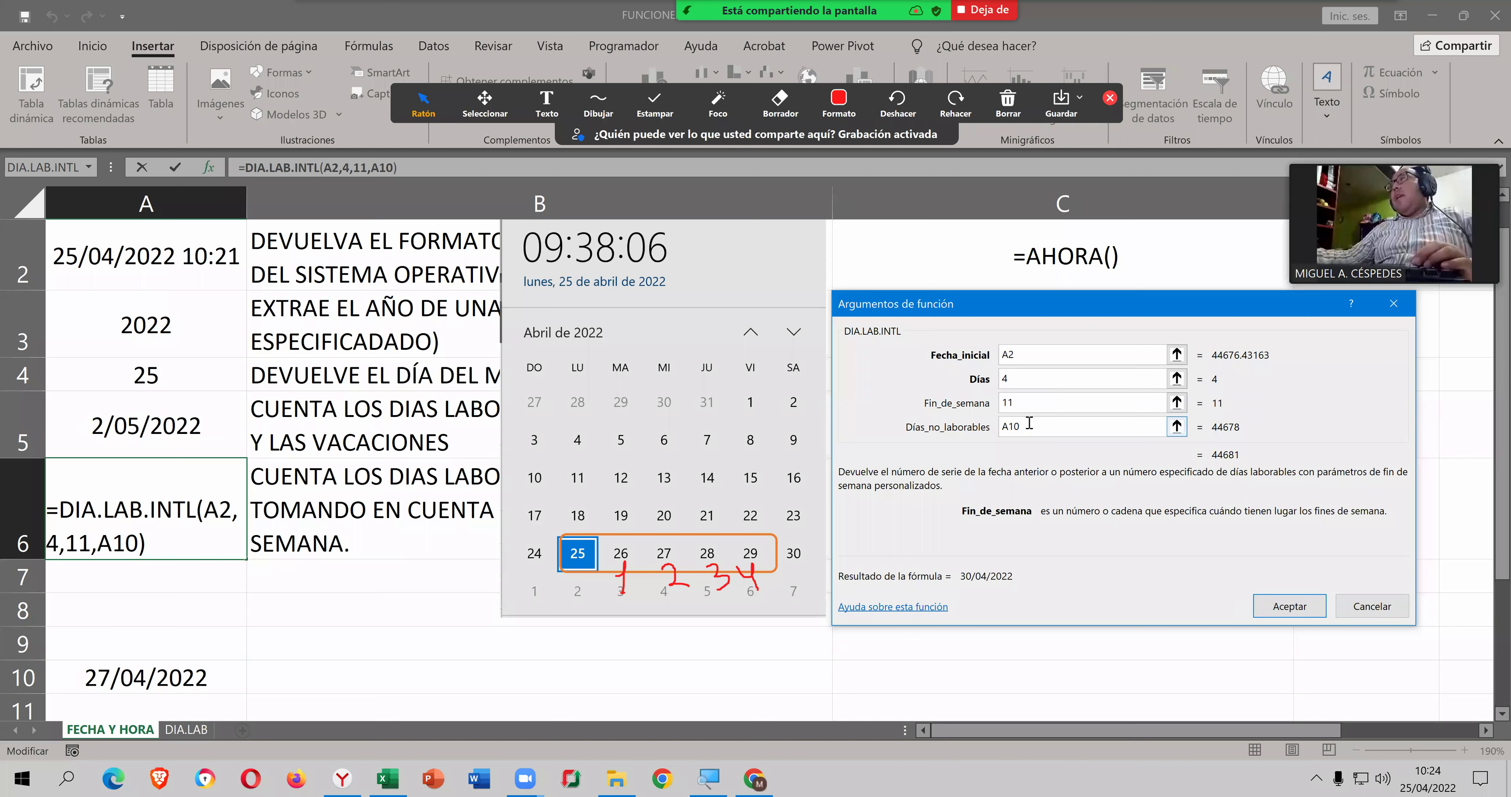
{"action": "left_click", "coordinate": [1285, 608]}
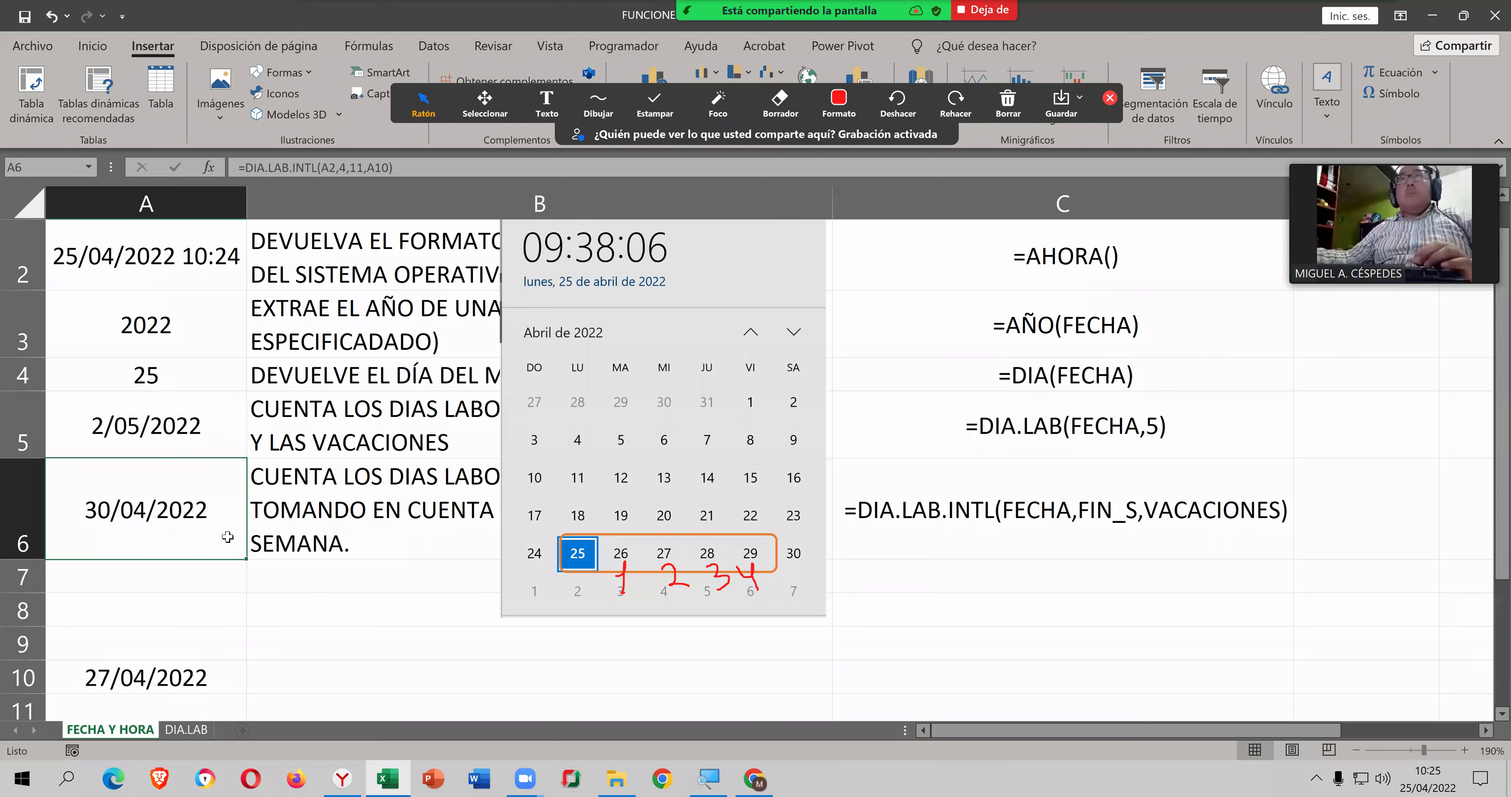
Step: Type the note 'SEMANA DE TRABAJO ES DE LUNES A SÁBADO' into B9
{"action": "left_click", "coordinate": [413, 634]}
{"action": "type", "text": "S"}
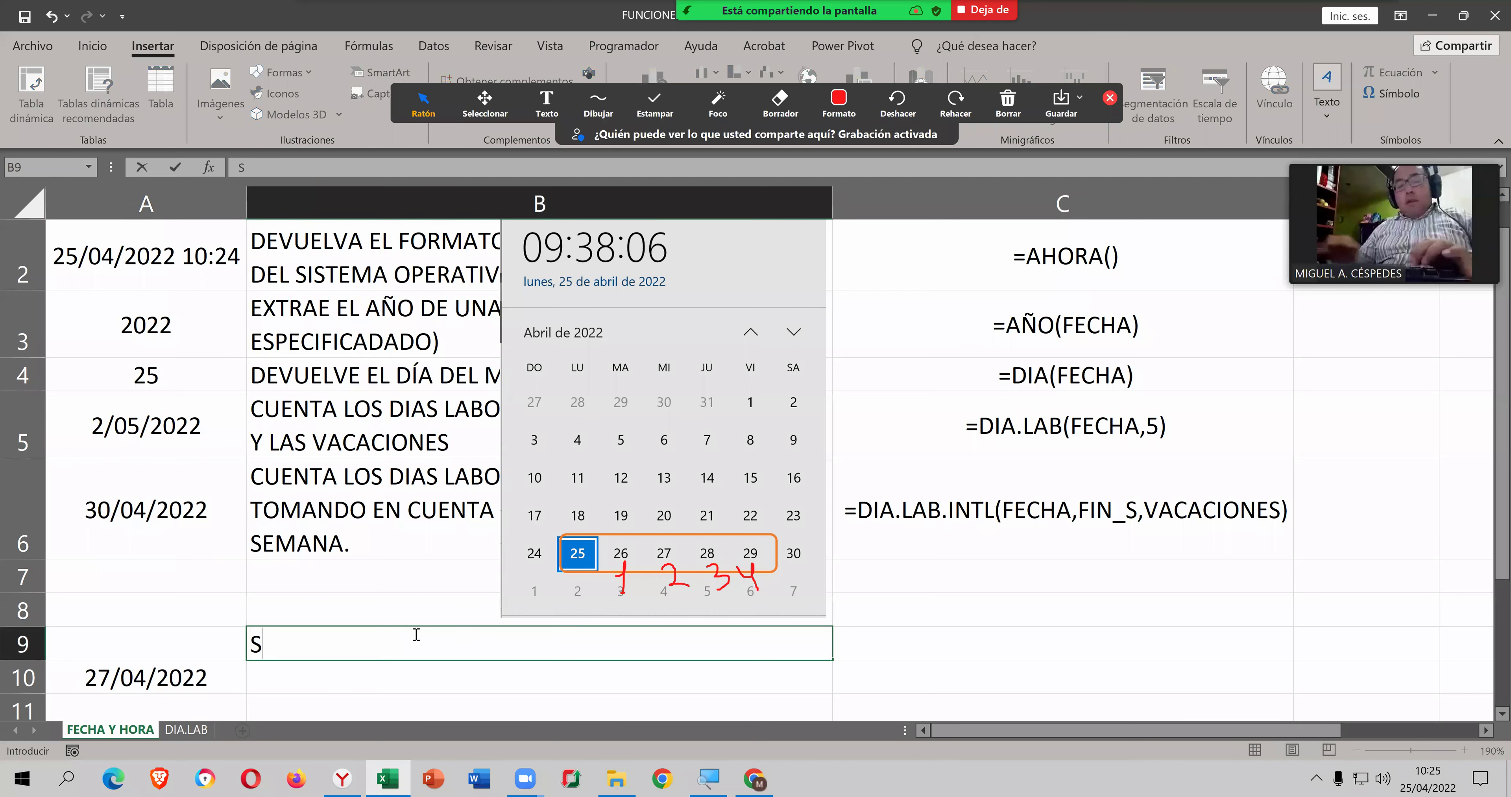
{"action": "type", "text": "EMANA DE TRABAJO DE"}
{"action": "key", "text": "BackSpace"}
{"action": "key", "text": "BackSpace"}
{"action": "type", "text": "ES DE"}
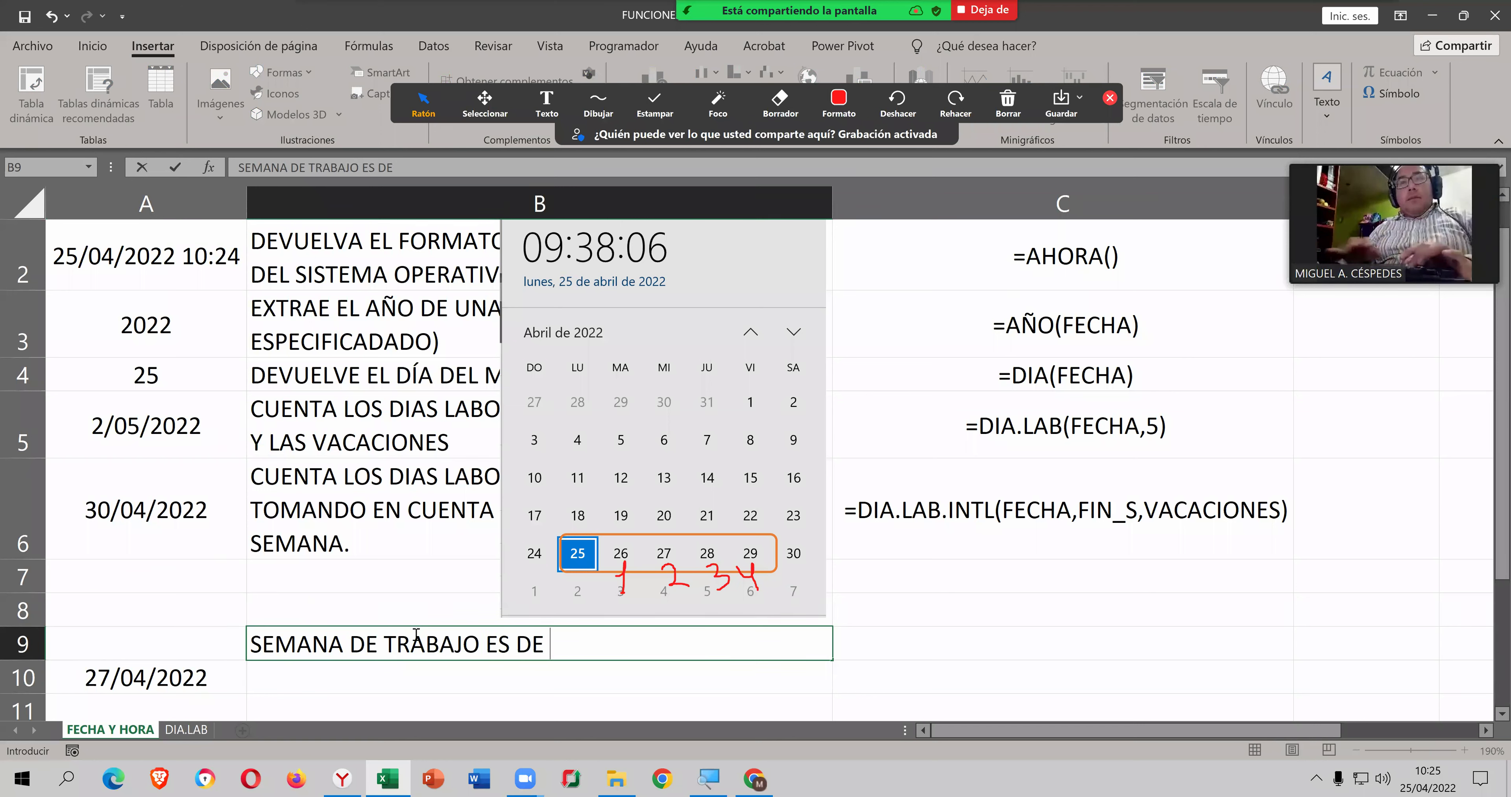
{"action": "type", "text": "A SÁBADO"}
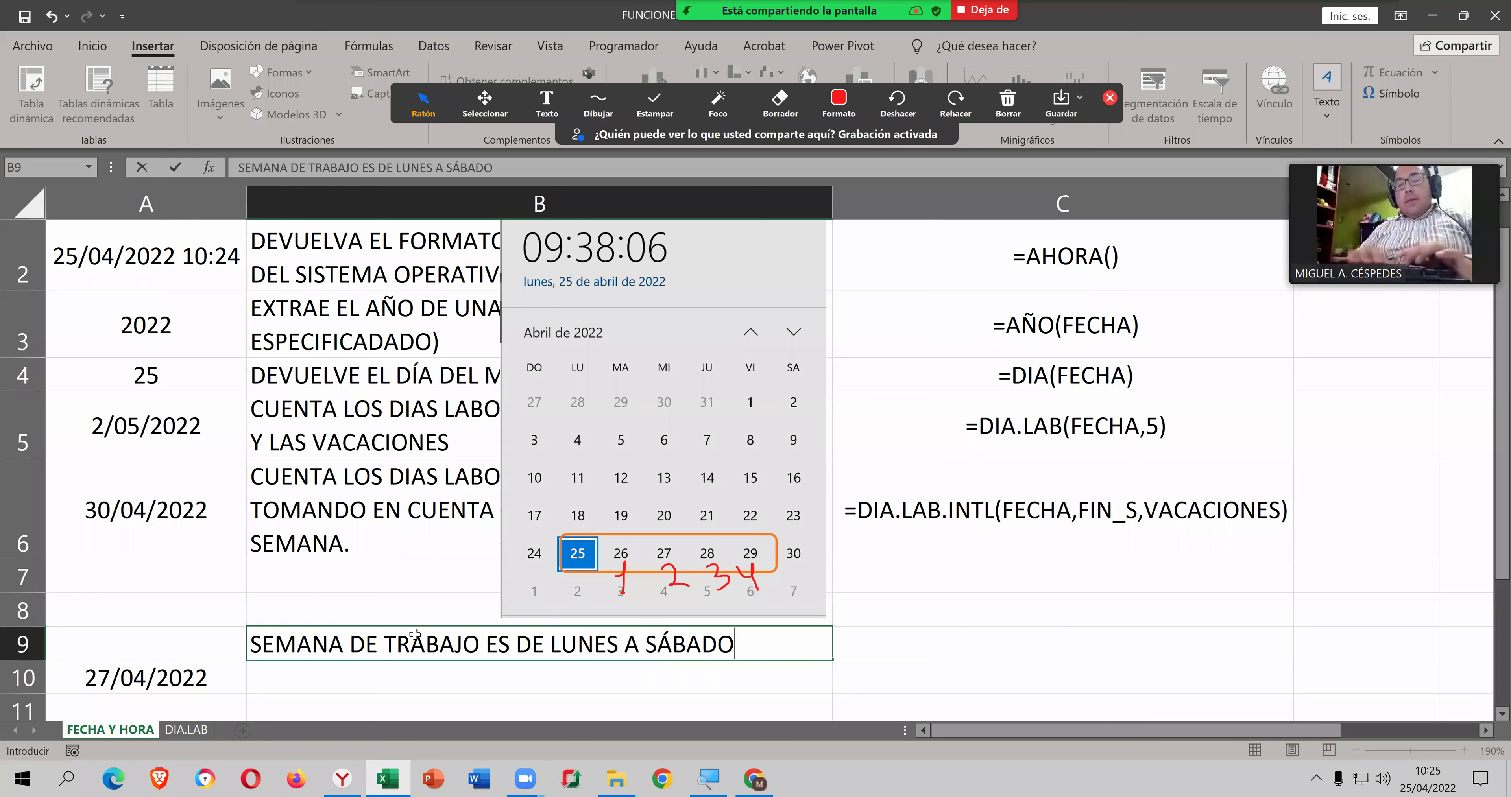
{"action": "key", "text": "Return"}
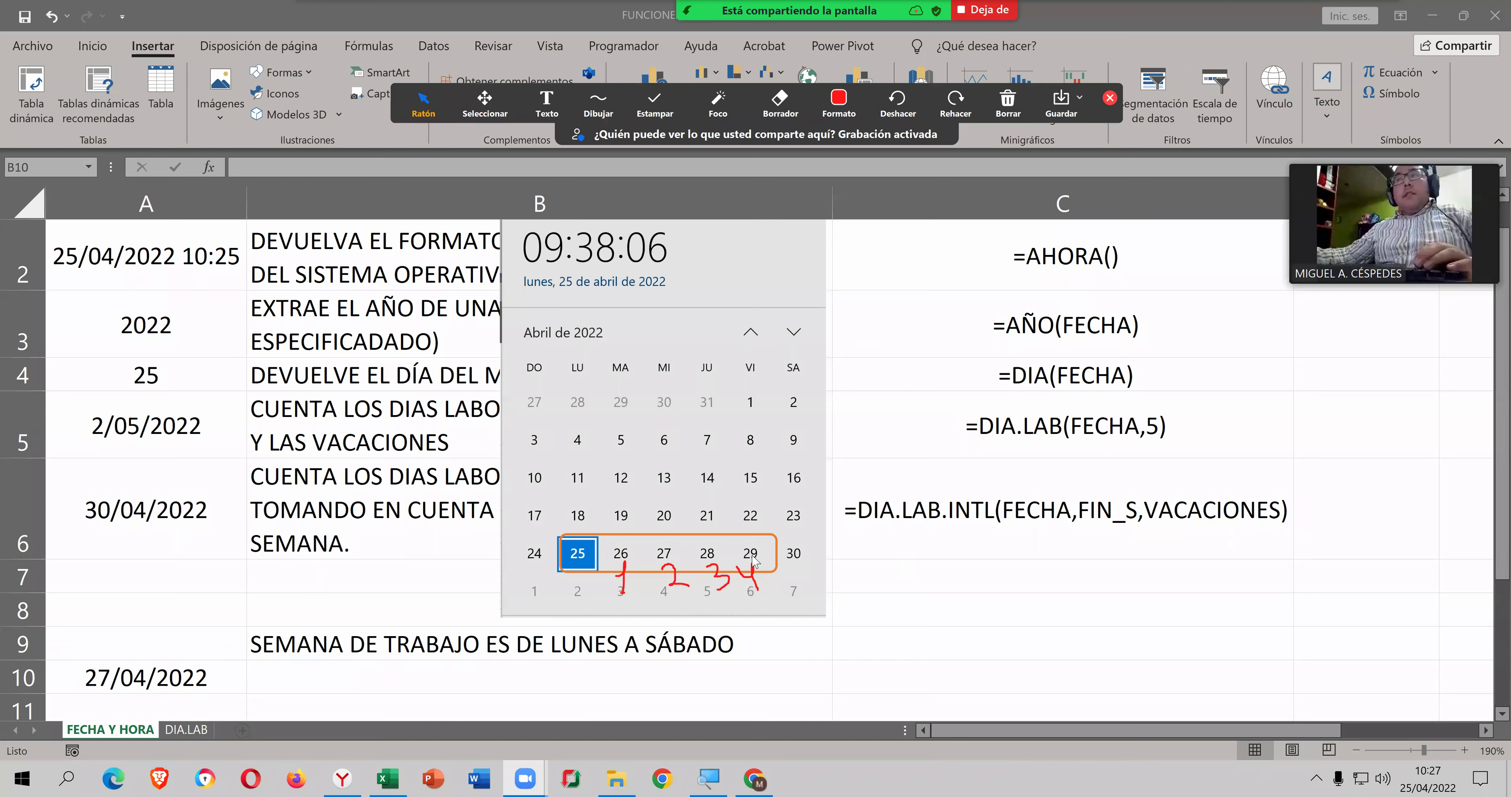
{"action": "left_click", "coordinate": [164, 513]}
{"action": "double_click", "coordinate": [155, 540]}
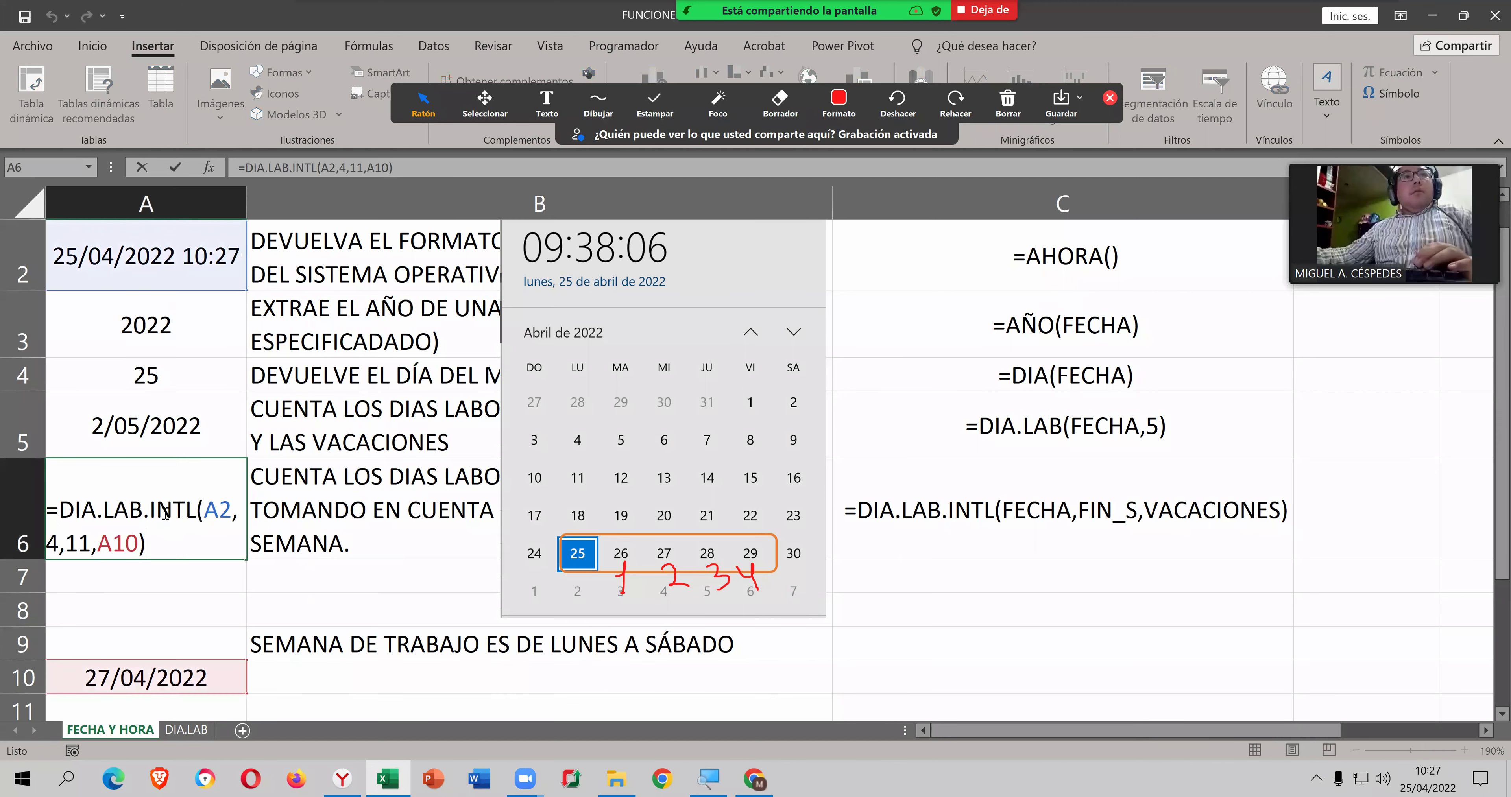
{"action": "left_click_drag", "start_coordinate": [139, 543], "coordinate": [66, 545]}
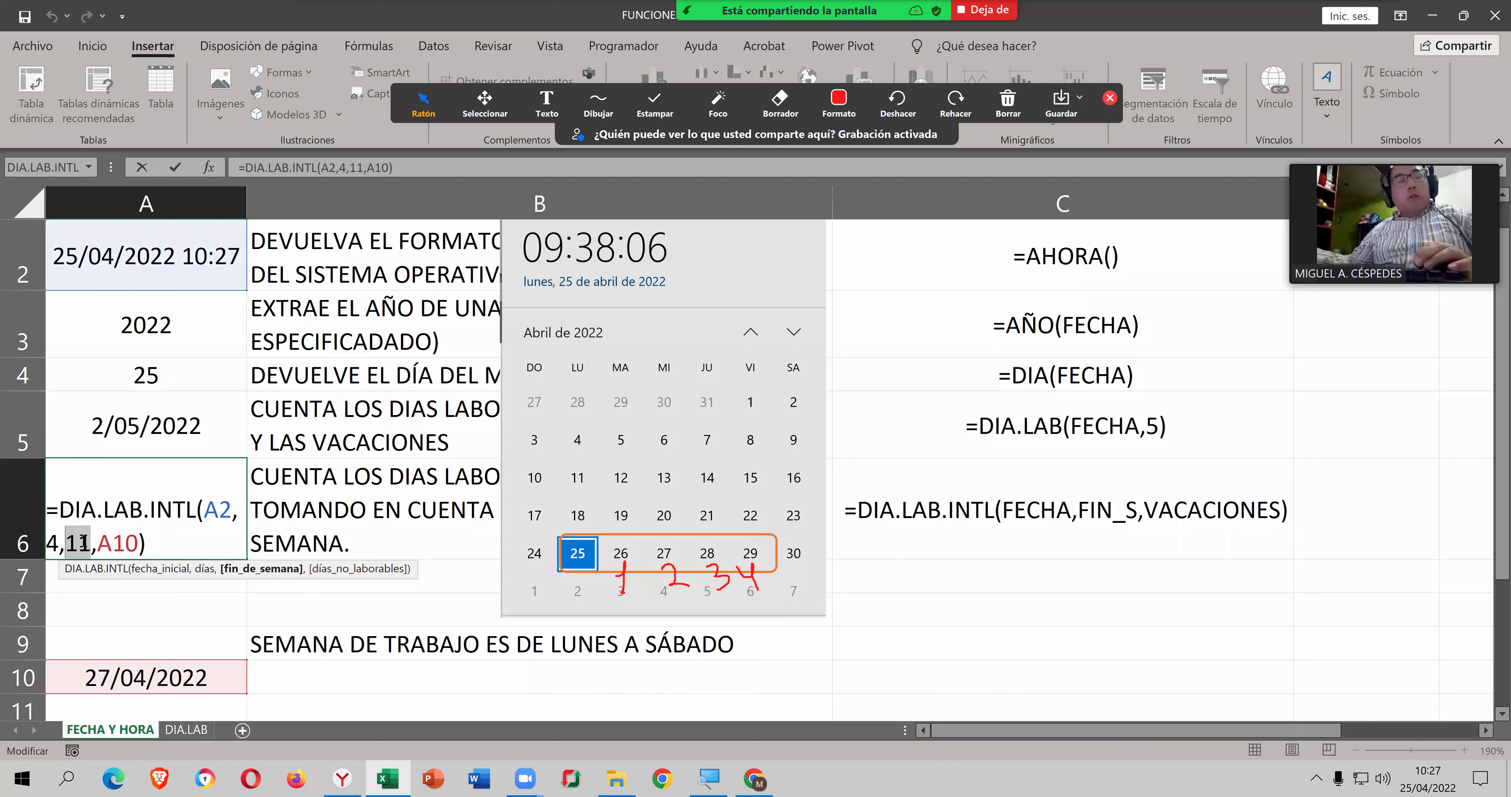
{"action": "key", "text": "Return"}
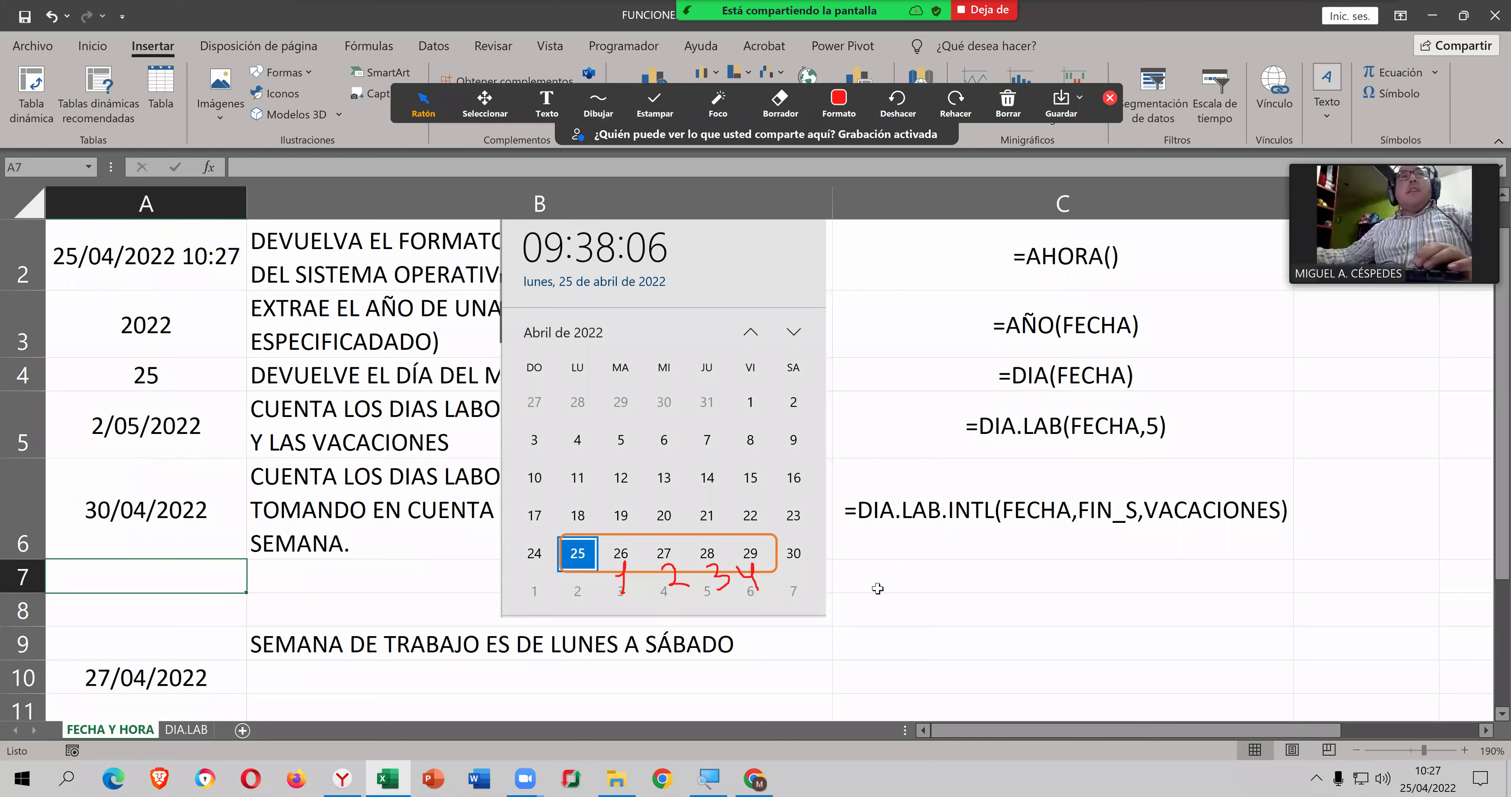
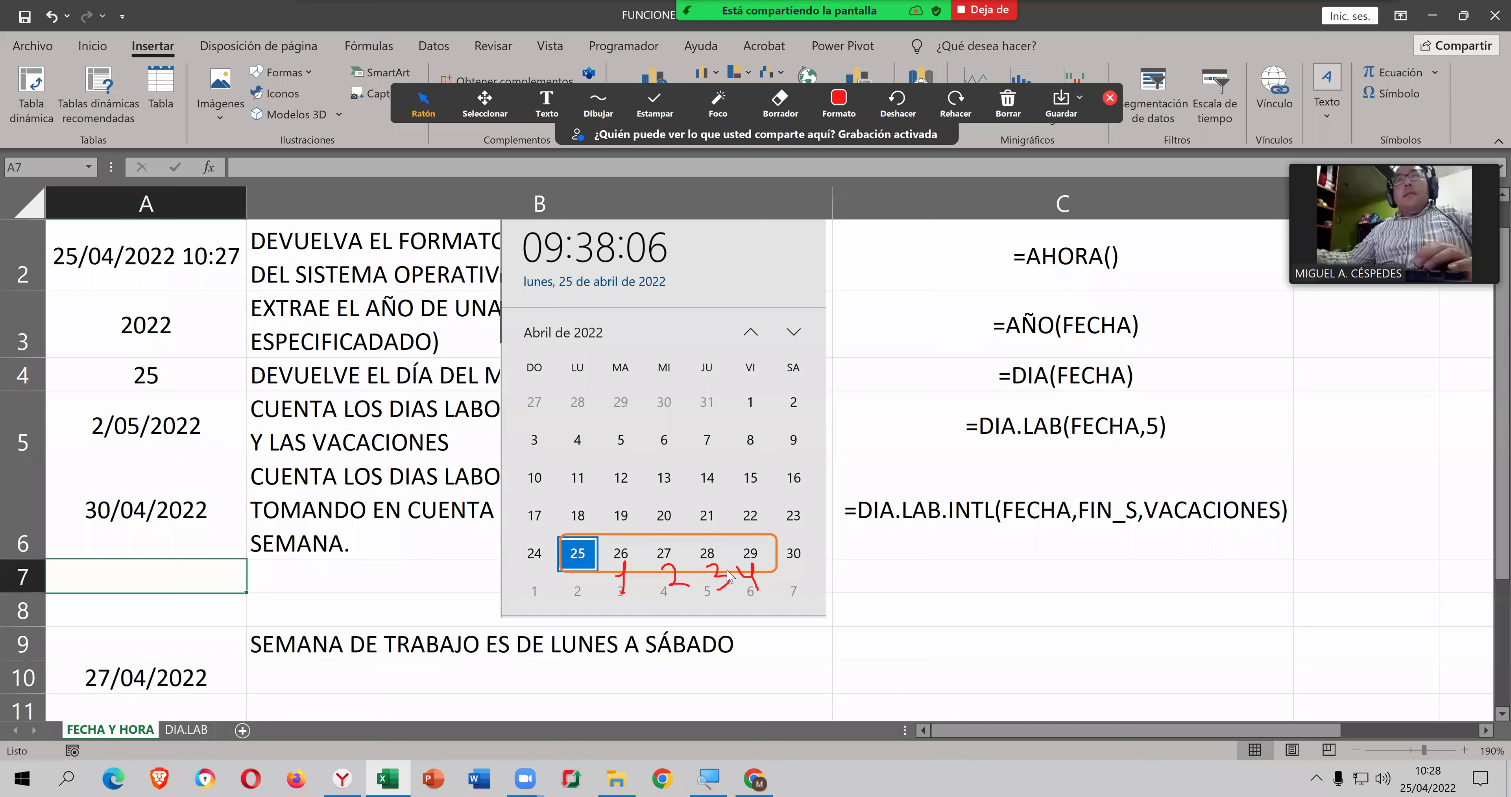
Step: Erase the red workday numbers drawn under days 27, 28 and 29 on the calendar
{"action": "left_click", "coordinate": [780, 105]}
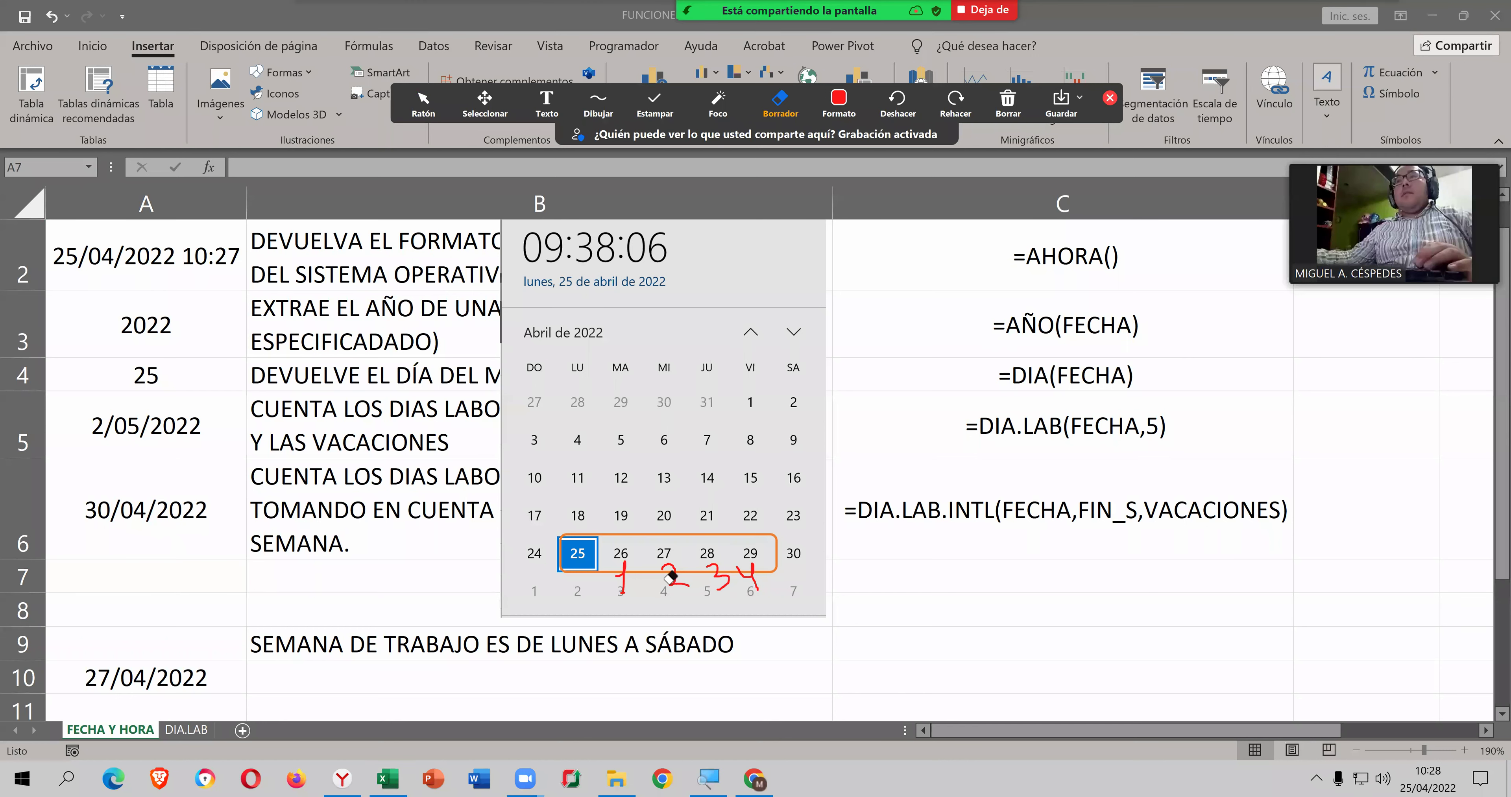
{"action": "left_click", "coordinate": [674, 578]}
{"action": "left_click_drag", "start_coordinate": [734, 570], "coordinate": [759, 580]}
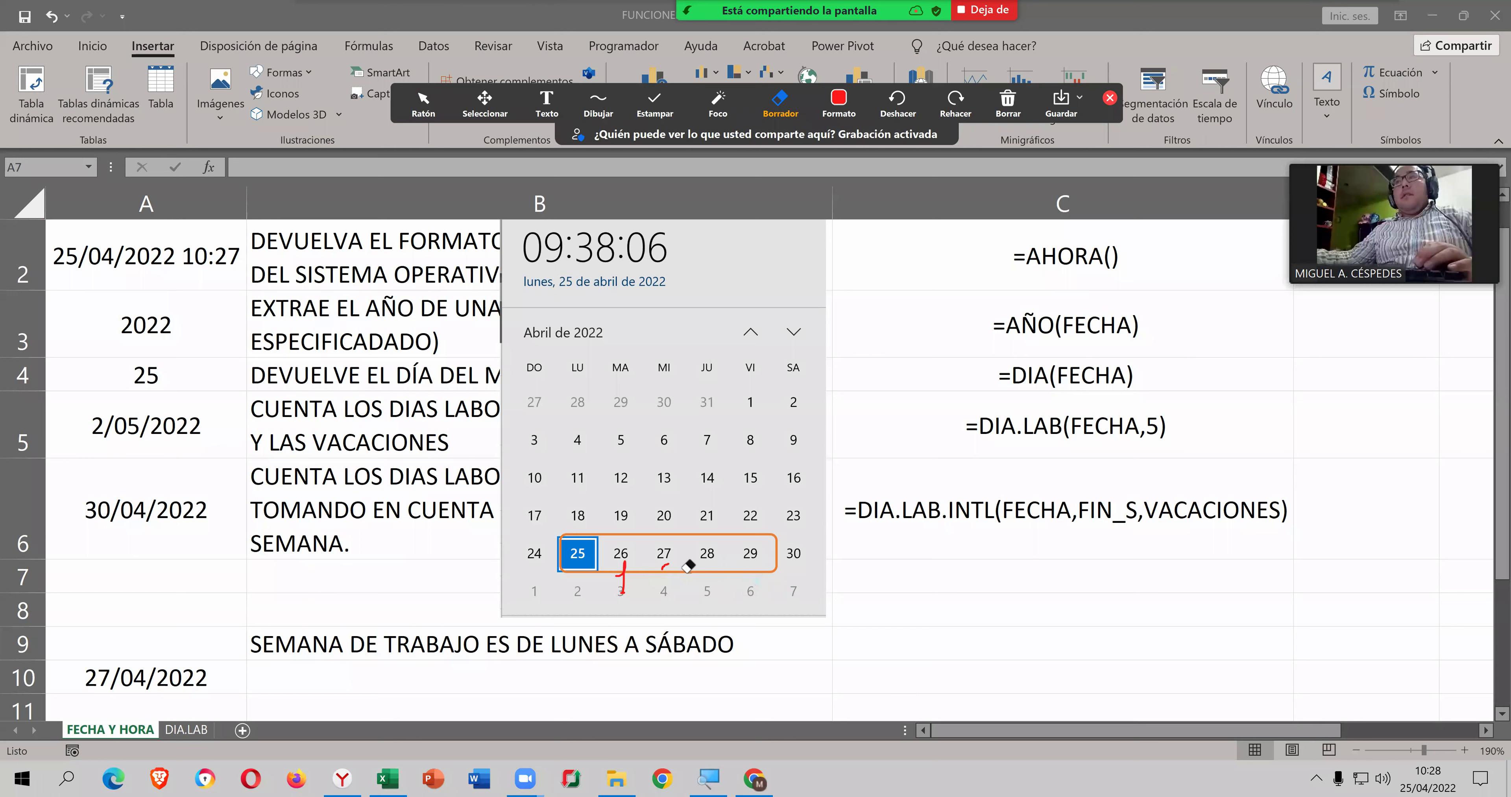
{"action": "left_click", "coordinate": [667, 561]}
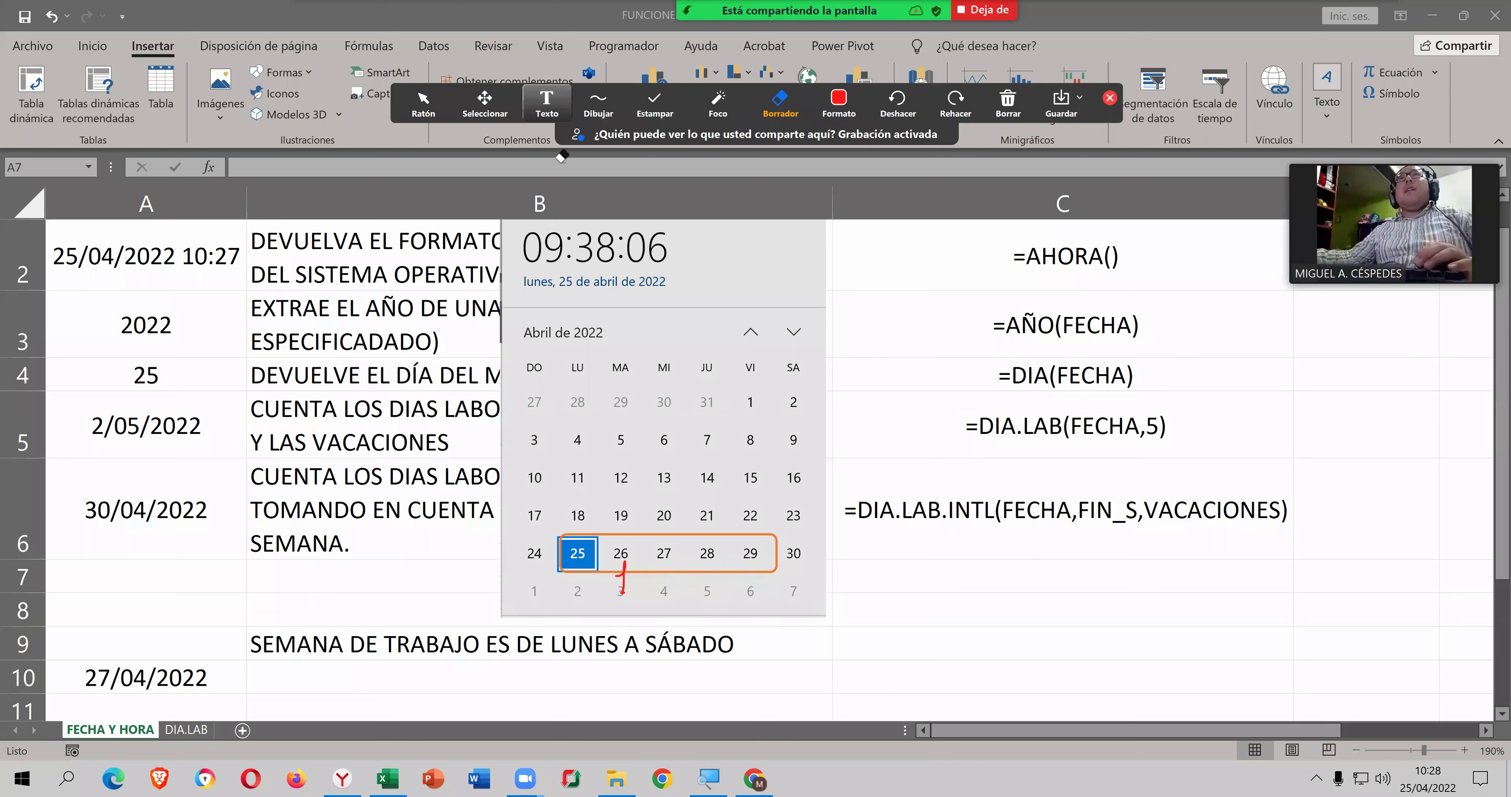
Step: With the freehand pen, number 28 as the second workday and Saturday 30 as the fourth
{"action": "left_click", "coordinate": [598, 105]}
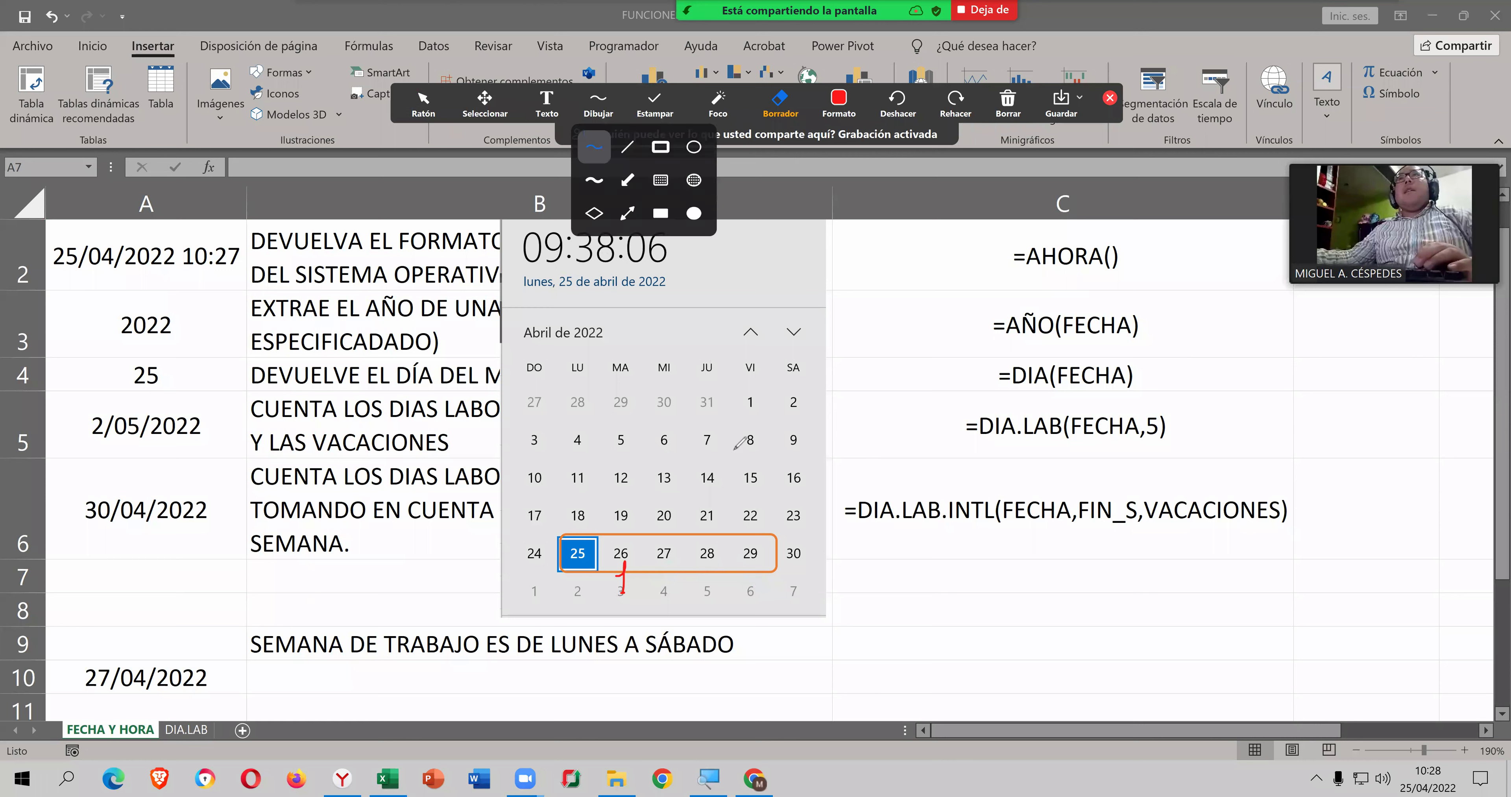
{"action": "left_click", "coordinate": [594, 146]}
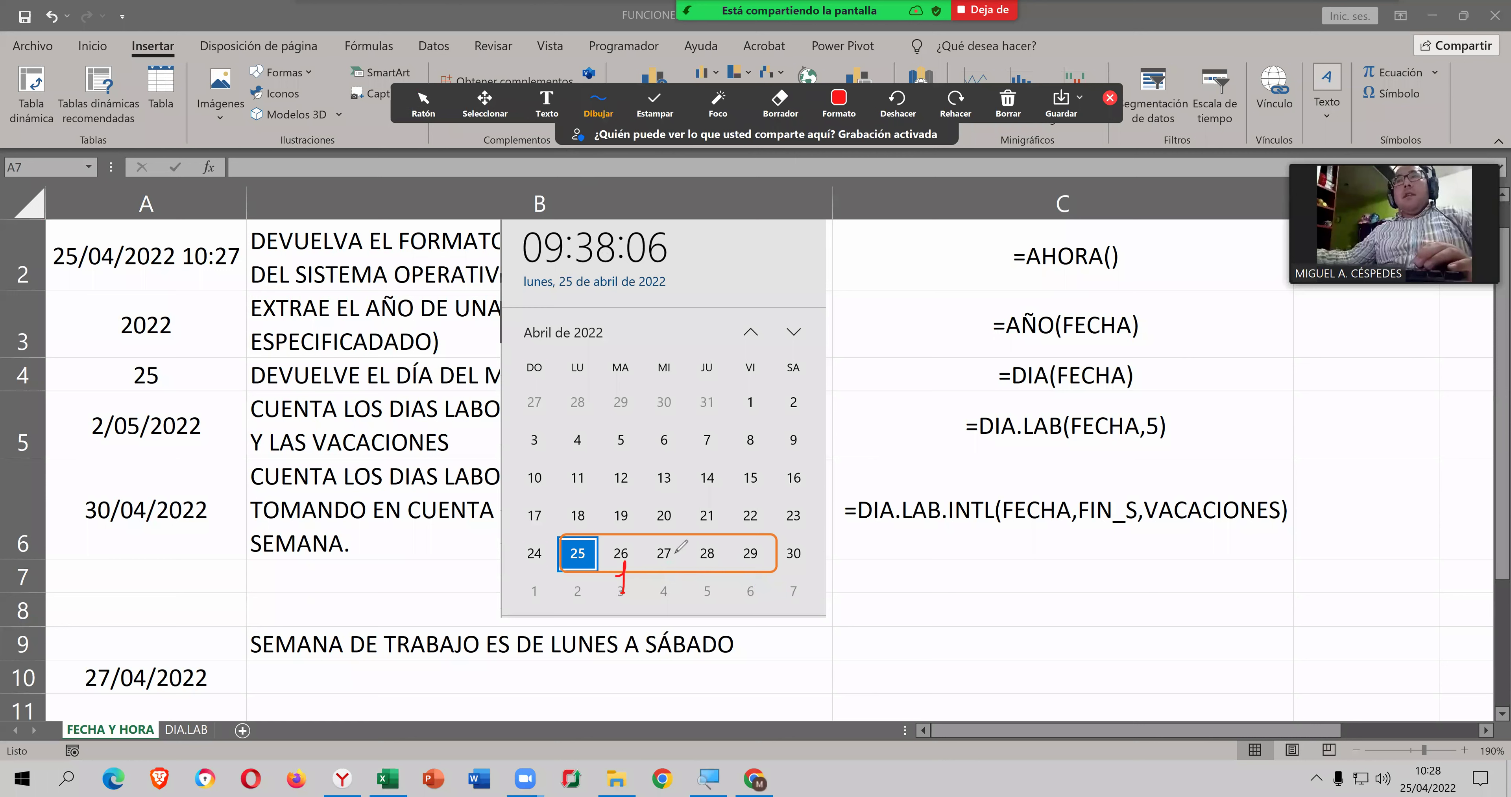
{"action": "left_click_drag", "start_coordinate": [702, 568], "coordinate": [749, 591]}
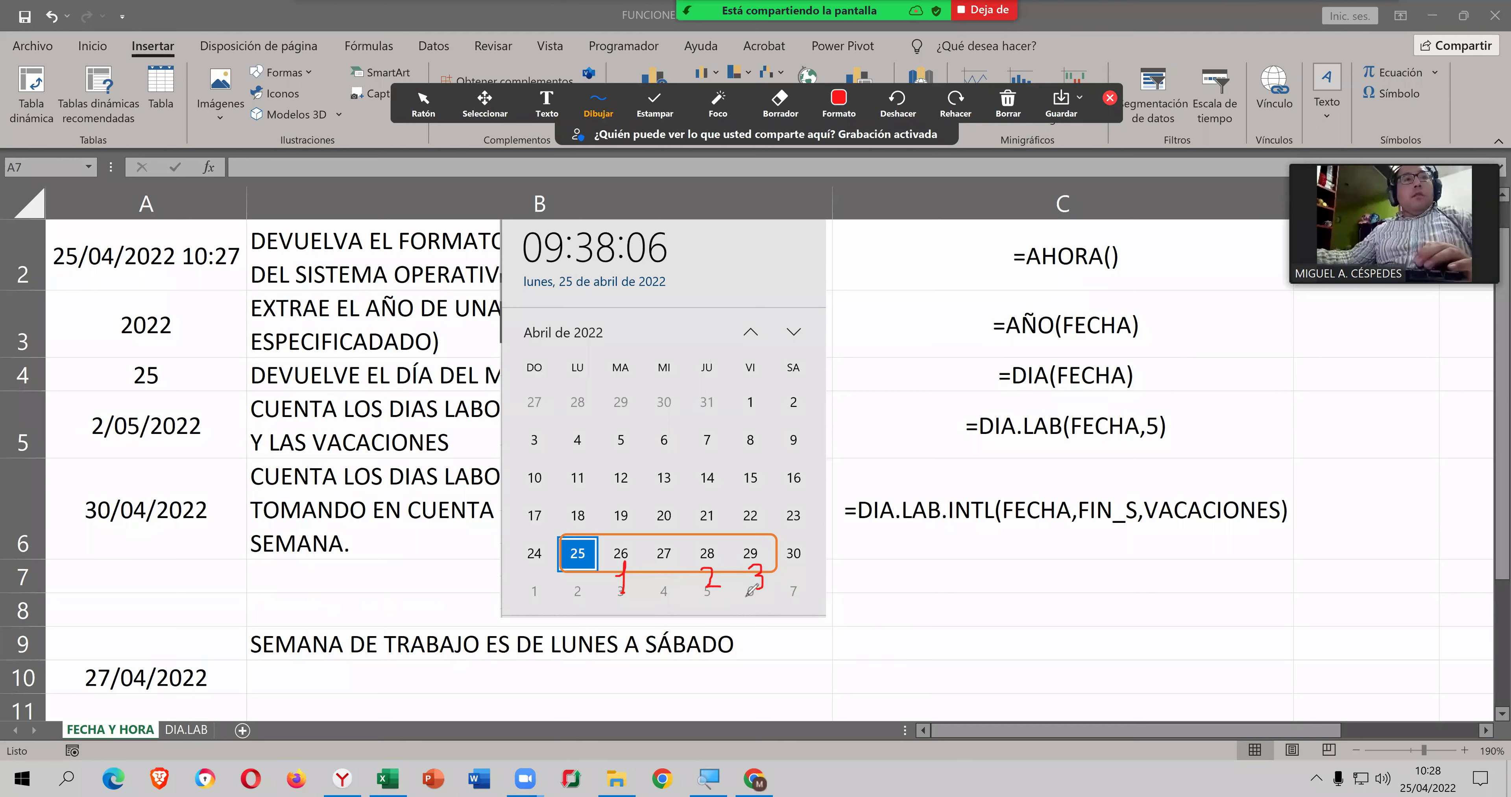
{"action": "left_click", "coordinate": [791, 567]}
{"action": "left_click_drag", "start_coordinate": [791, 567], "coordinate": [802, 575]}
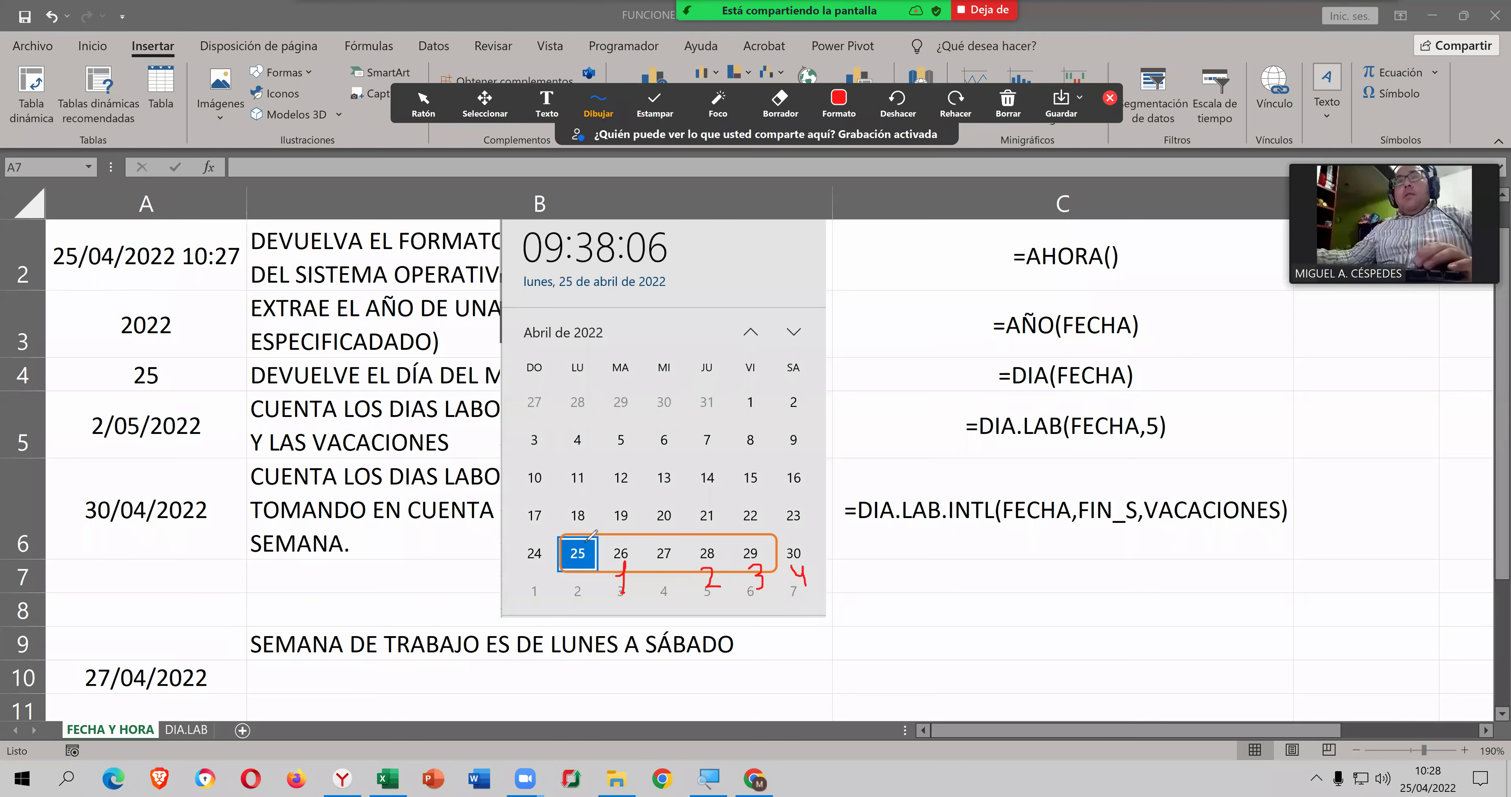
Step: Cross out day 27 and Sunday 1 May, tick Saturday 30, then clear all ink drawings
{"action": "left_click_drag", "start_coordinate": [657, 543], "coordinate": [661, 562]}
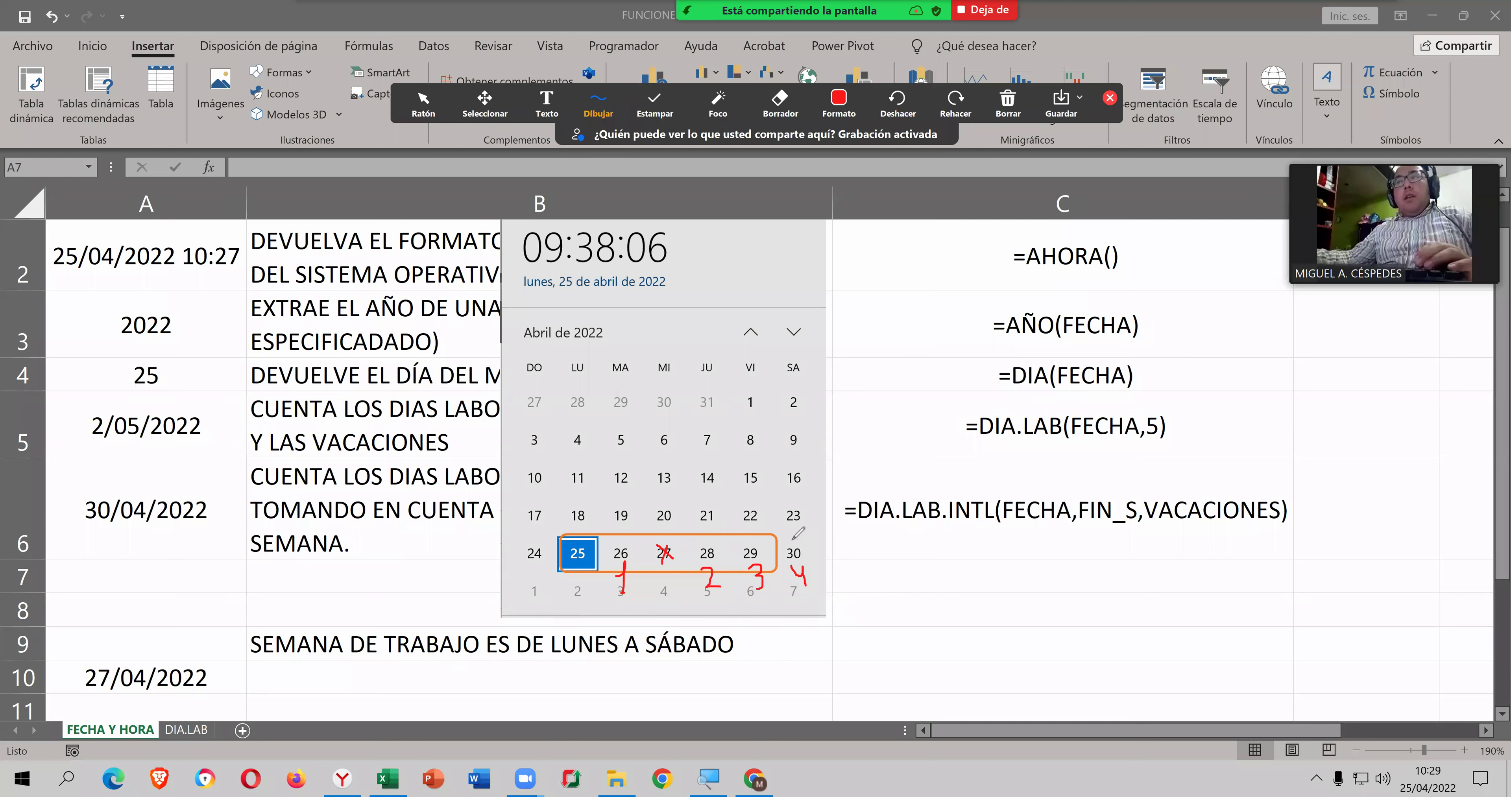
{"action": "mouse_move", "coordinate": [524, 603]}
{"action": "left_mouse_down"}
{"action": "mouse_move", "coordinate": [543, 580]}
{"action": "mouse_move", "coordinate": [543, 600]}
{"action": "left_mouse_up"}
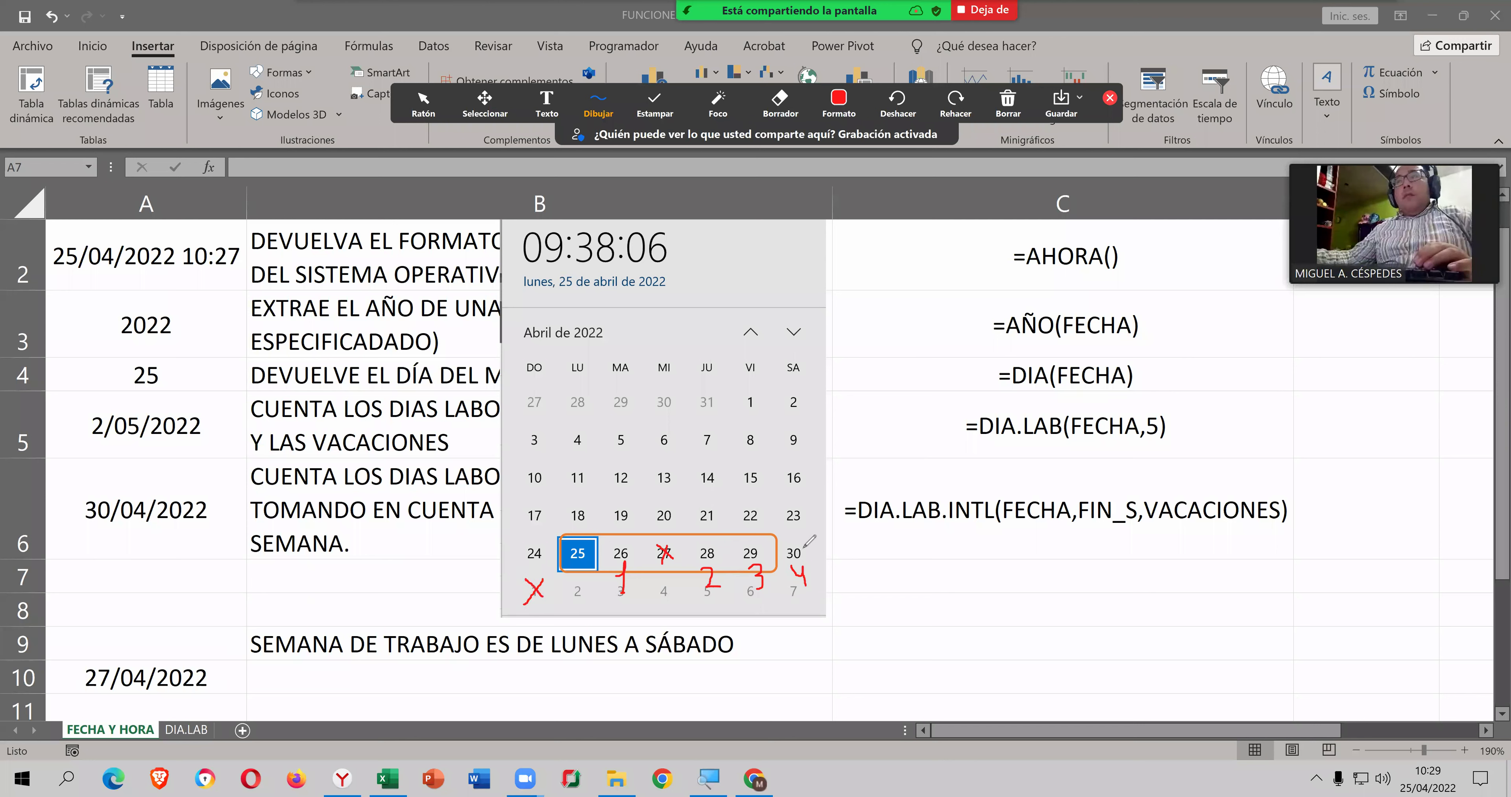
{"action": "left_click_drag", "start_coordinate": [807, 546], "coordinate": [834, 515]}
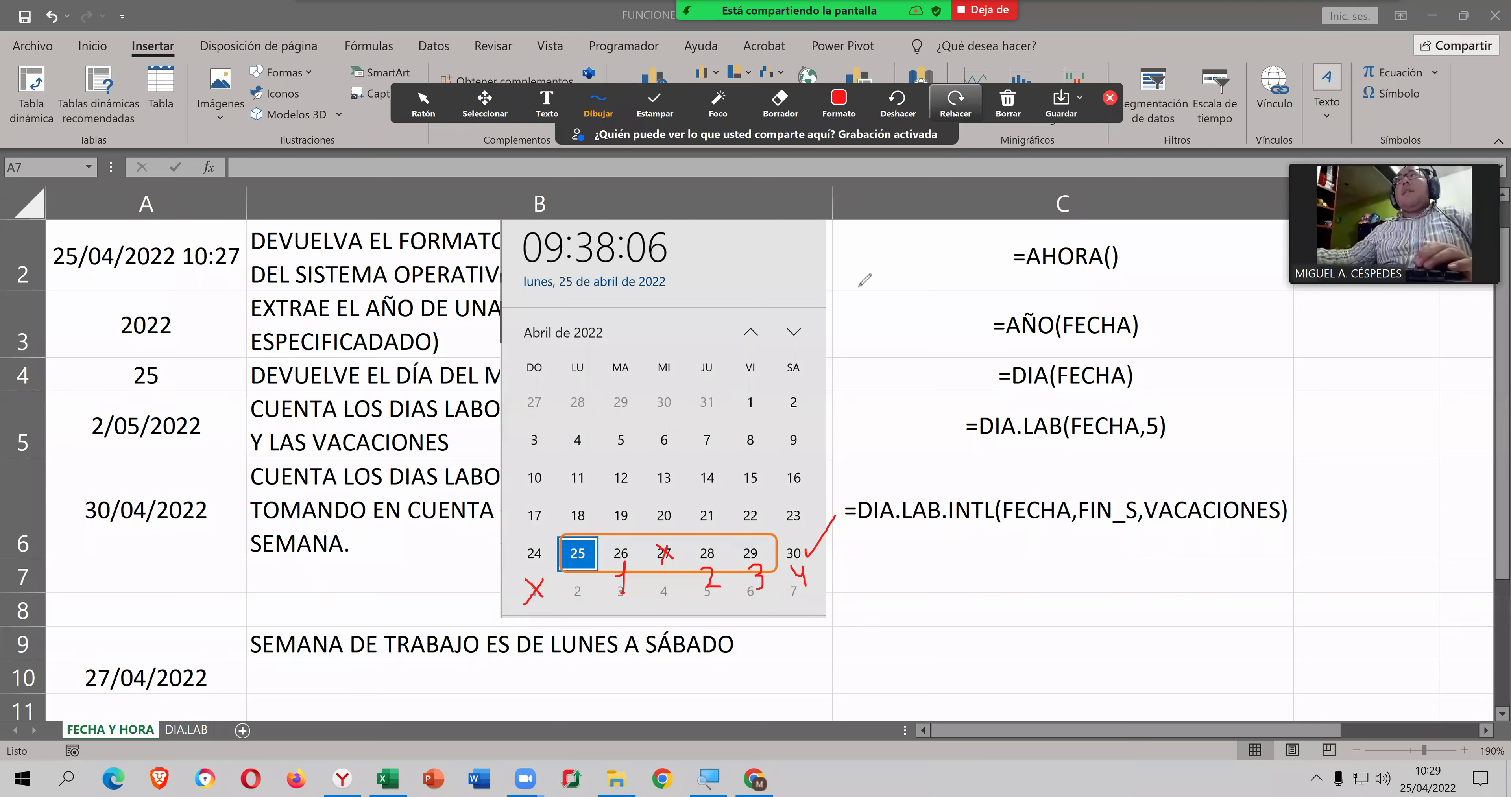
{"action": "left_click", "coordinate": [1008, 105]}
{"action": "left_click", "coordinate": [1055, 141]}
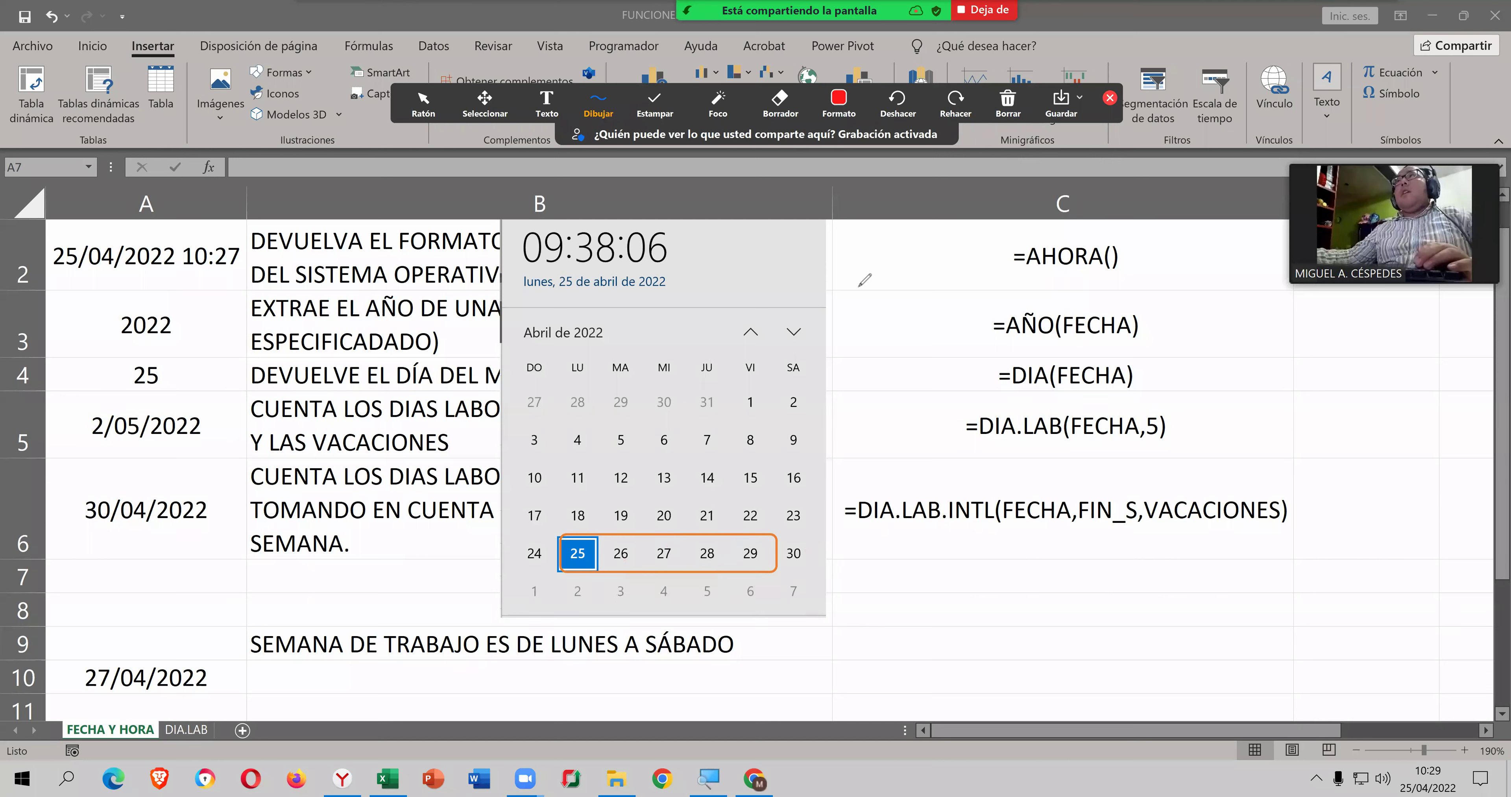
Step: Edit A6 to =DIA.LAB.INTL(A2,9), removing the 11 weekend and A10 holiday arguments
{"action": "left_click", "coordinate": [423, 100]}
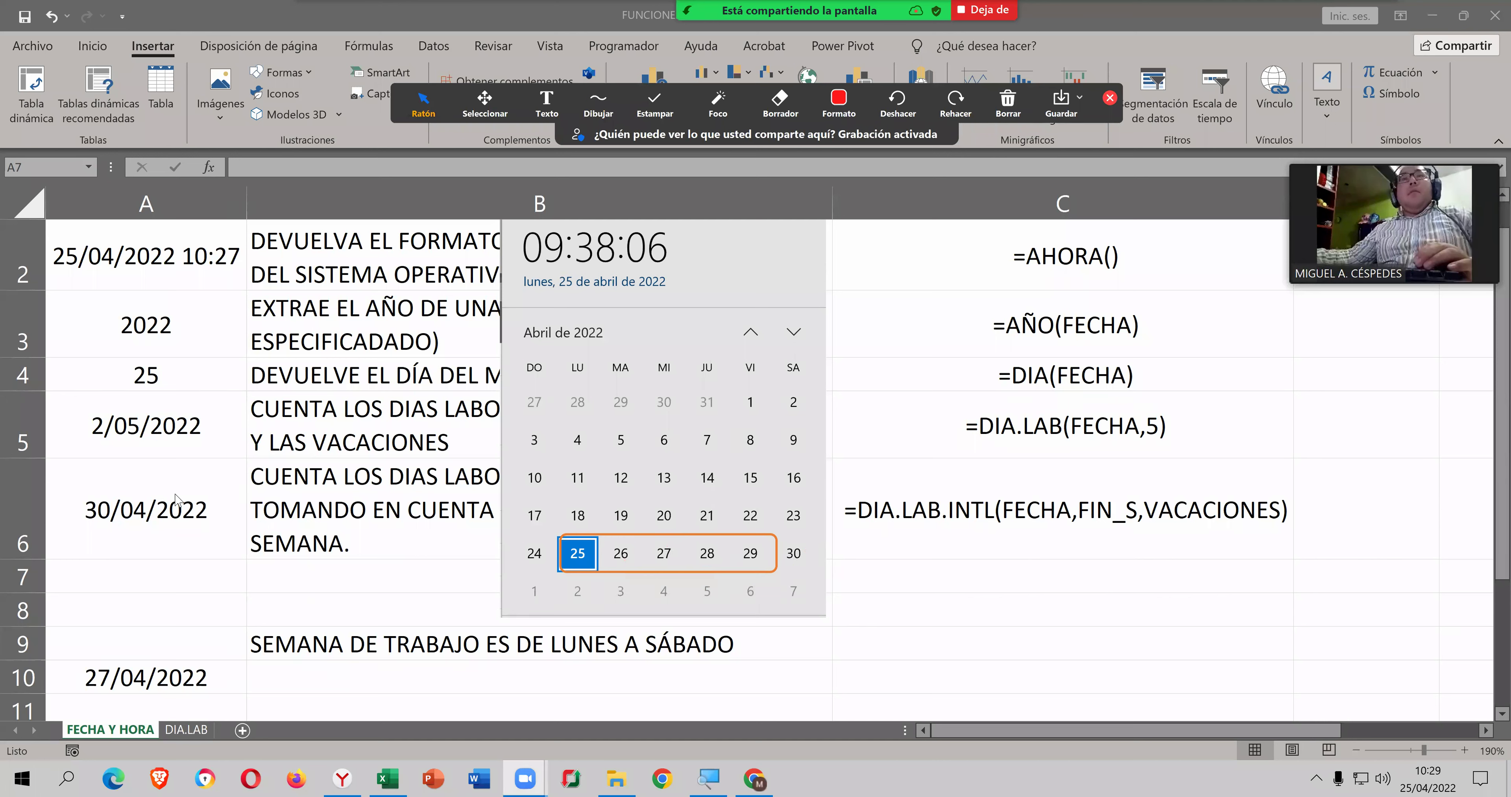
{"action": "double_click", "coordinate": [198, 507]}
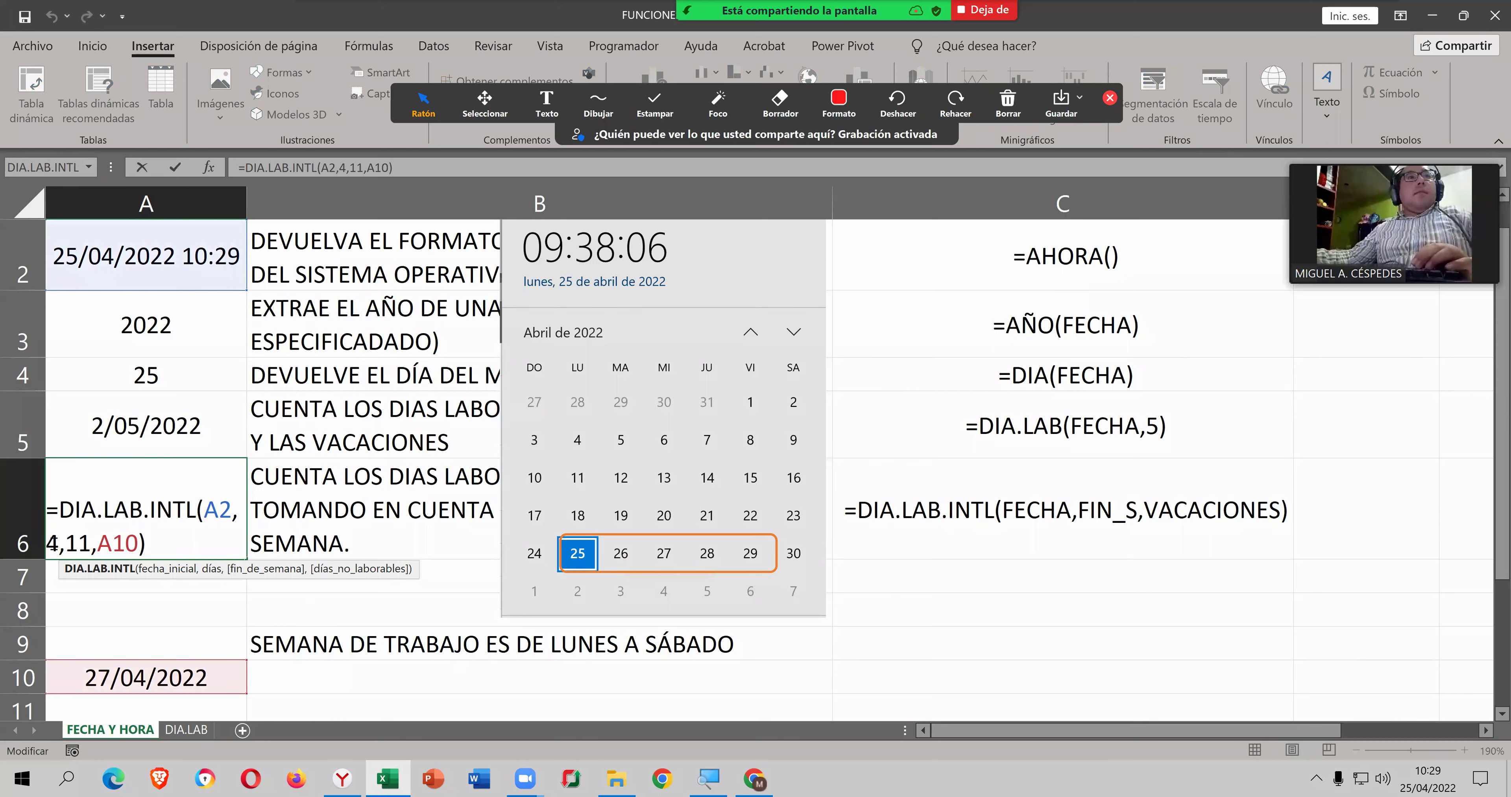
{"action": "type", "text": "9"}
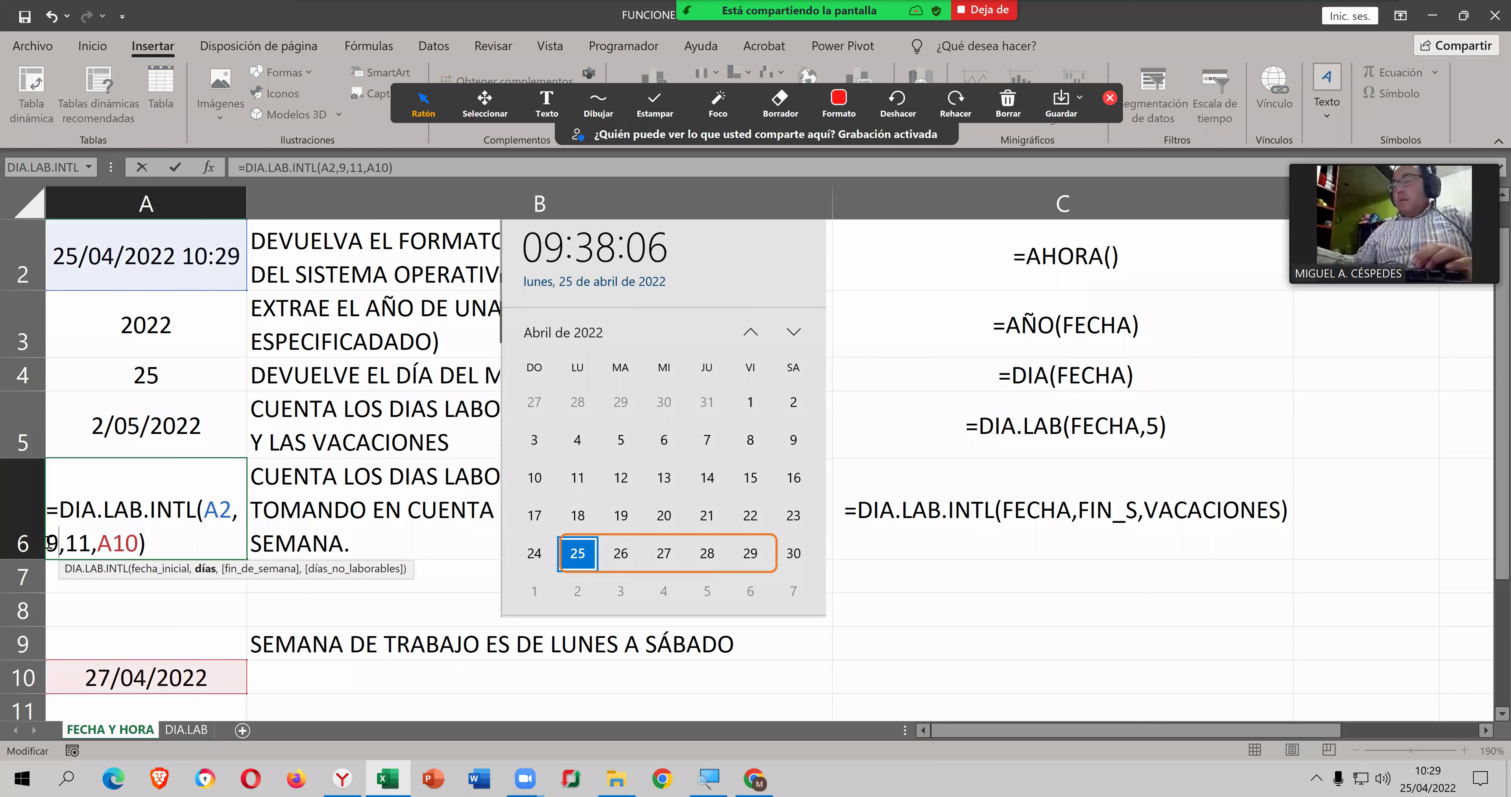
{"action": "key", "text": "Right"}
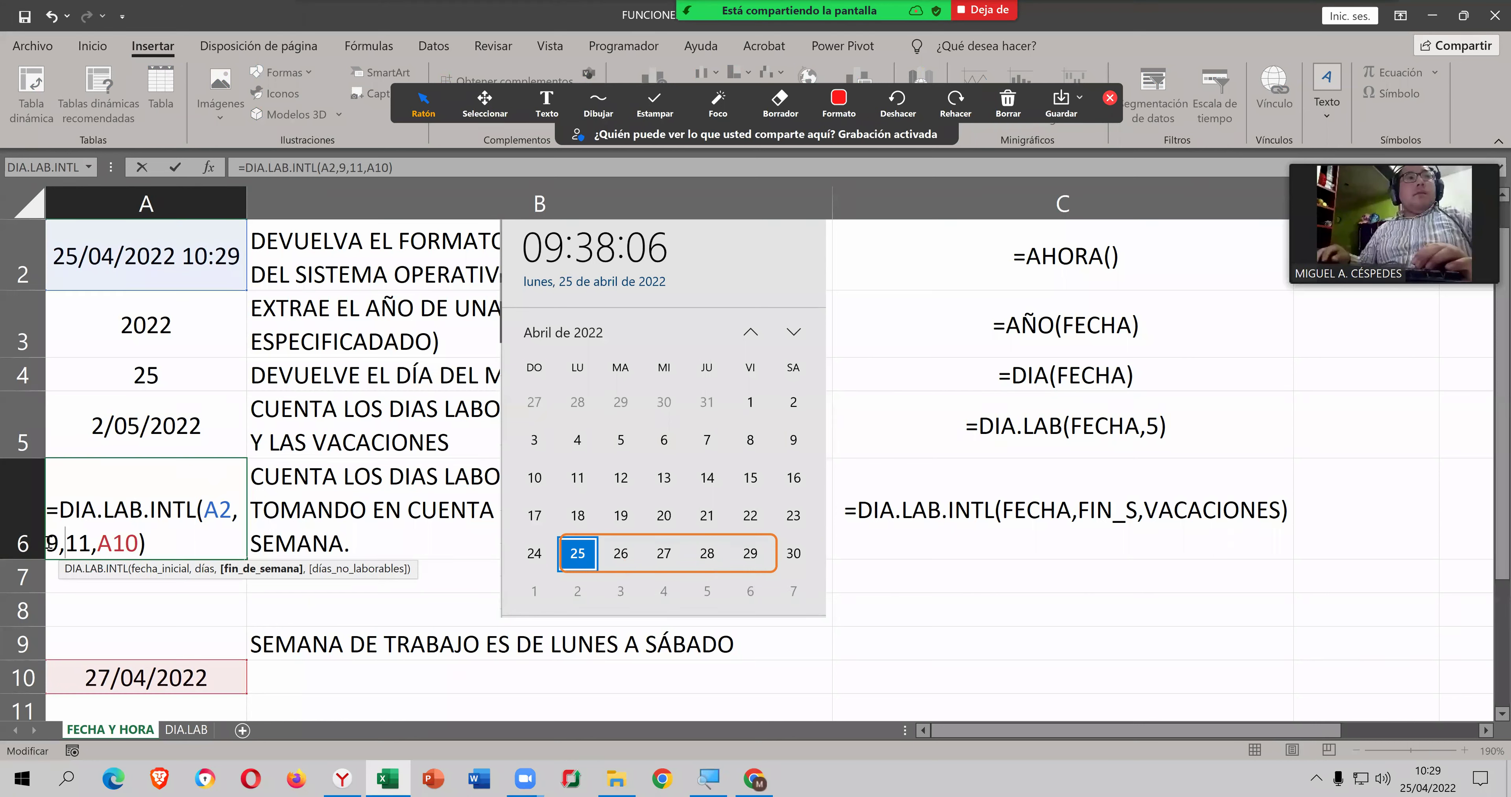
{"action": "key", "text": "Delete"}
{"action": "key", "text": "Delete"}
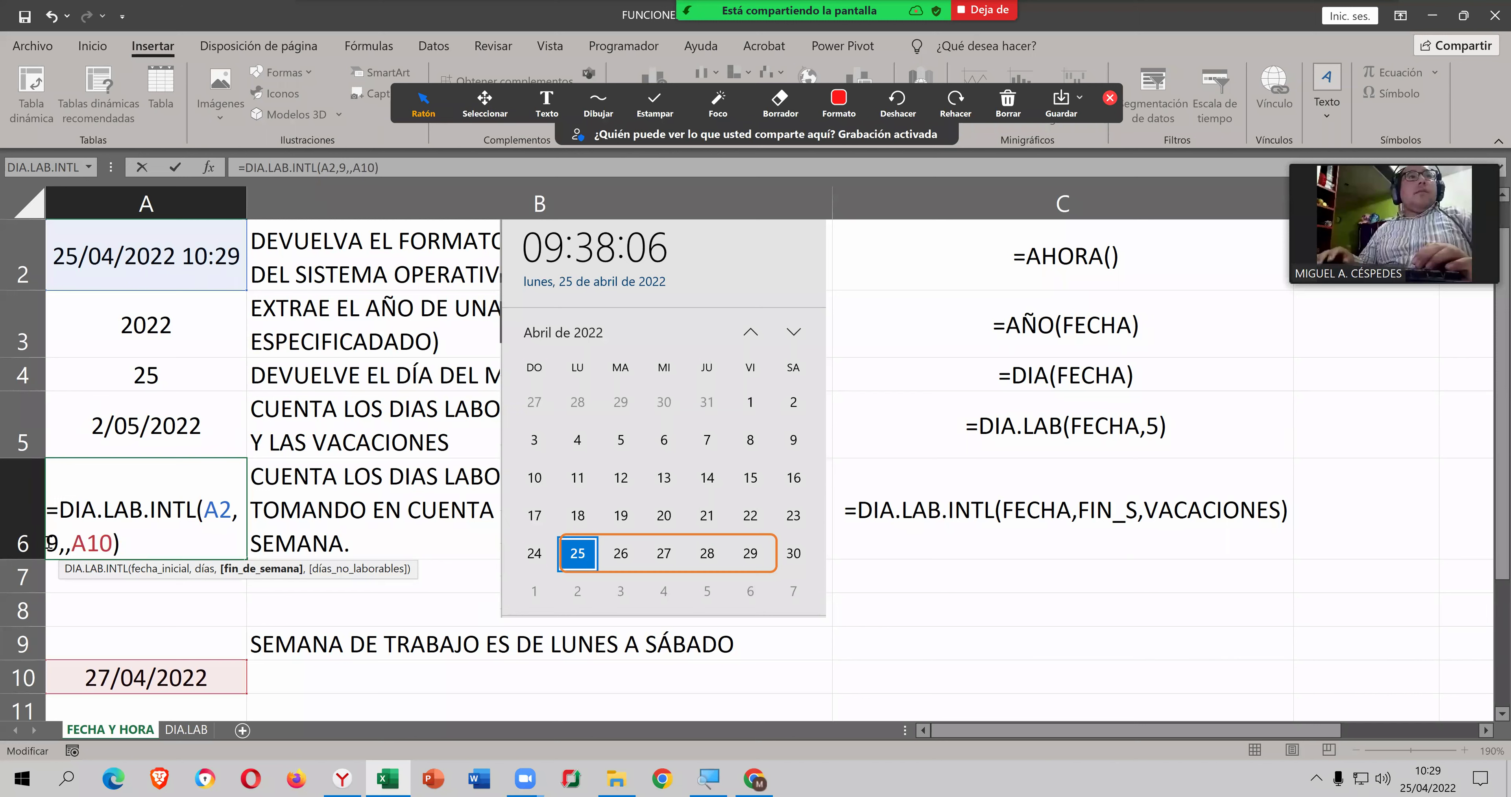
{"action": "key", "text": "Delete"}
{"action": "key", "text": "Delete"}
{"action": "key", "text": "Delete"}
{"action": "key", "text": "Delete"}
{"action": "key", "text": "BackSpace"}
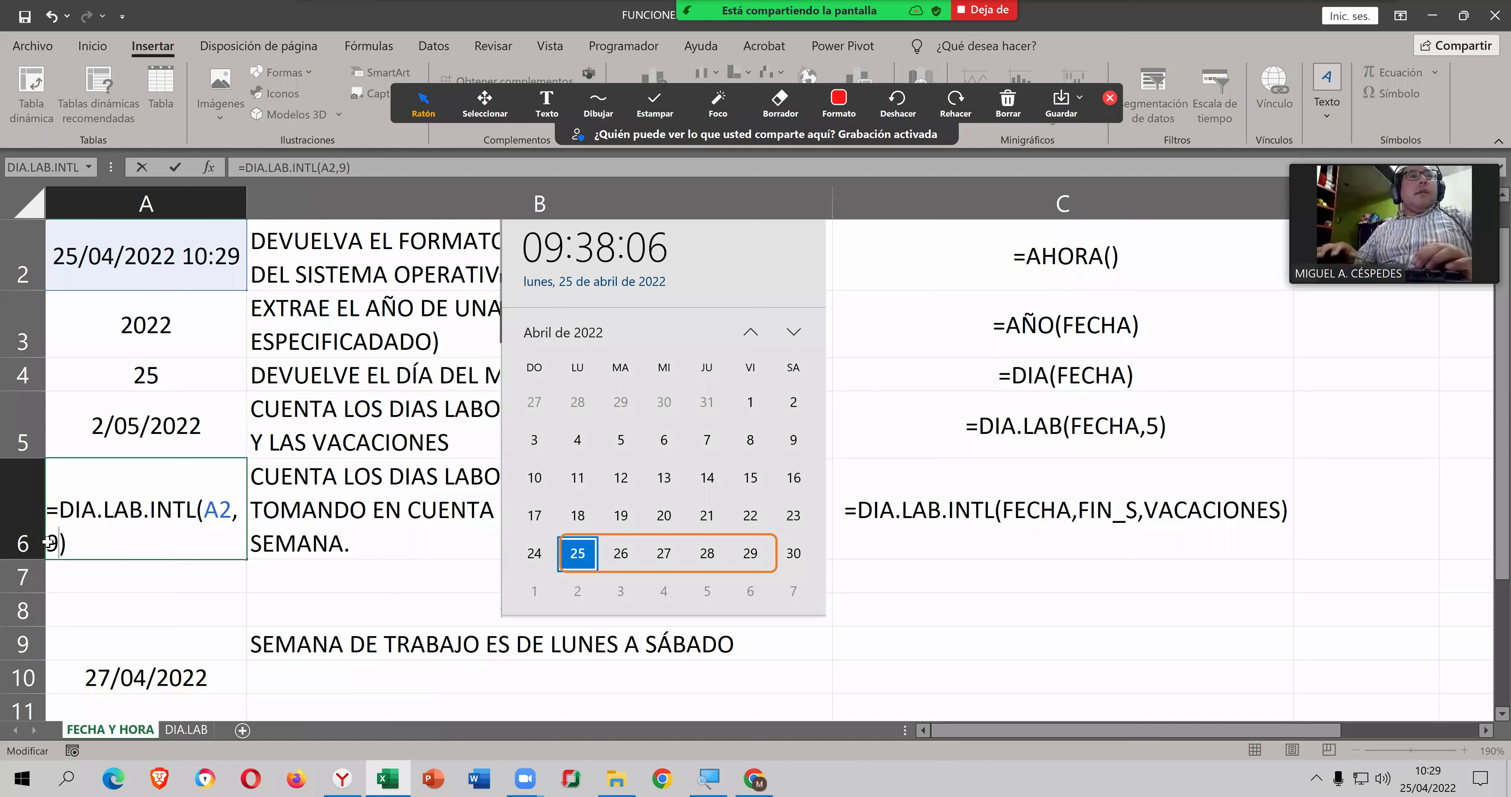
{"action": "key", "text": "Return"}
{"action": "left_click", "coordinate": [150, 511]}
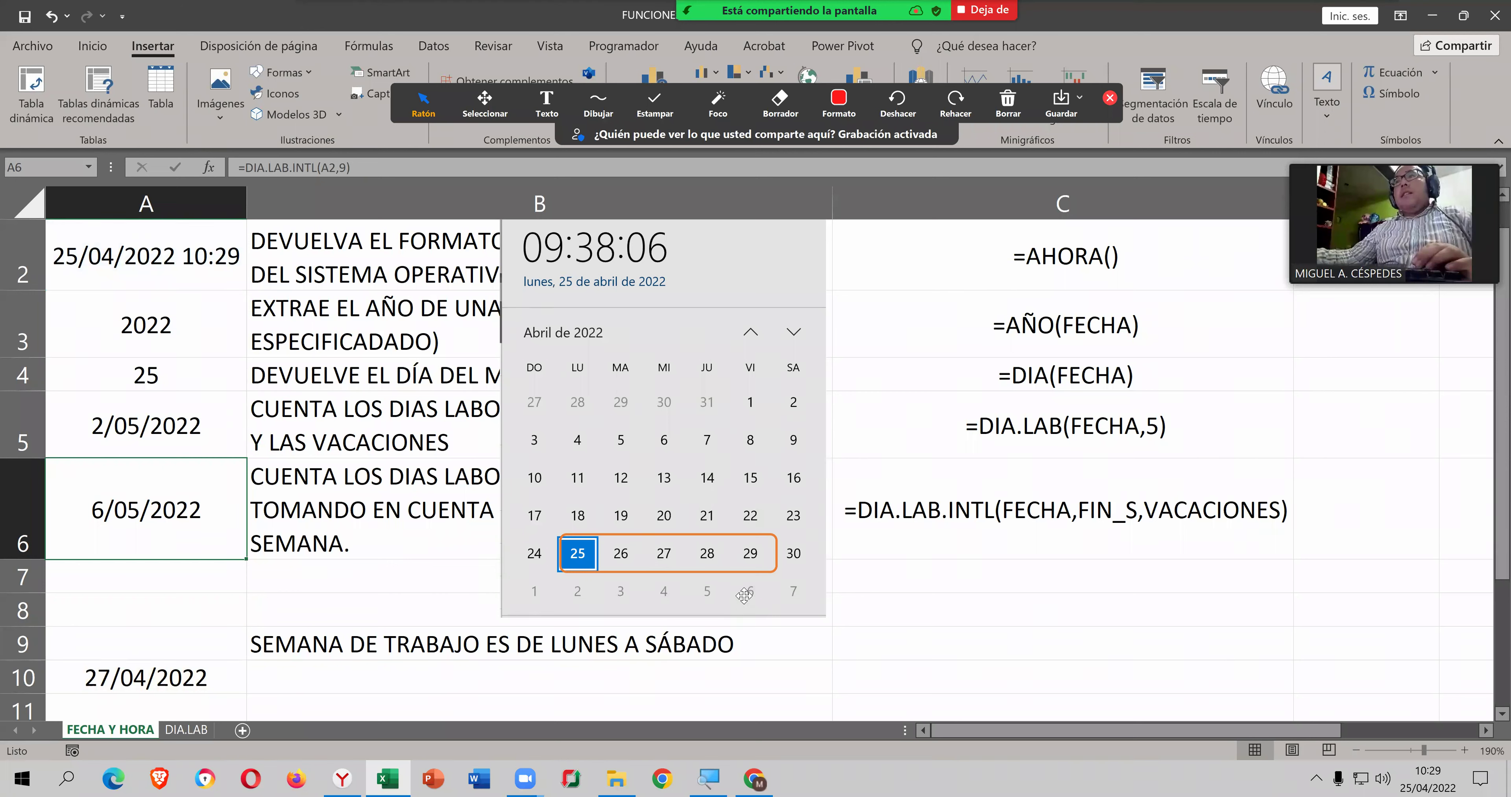
Step: Outline 6 May and the Friday column, and number the workdays from 26 April
{"action": "left_click_drag", "start_coordinate": [740, 580], "coordinate": [763, 604]}
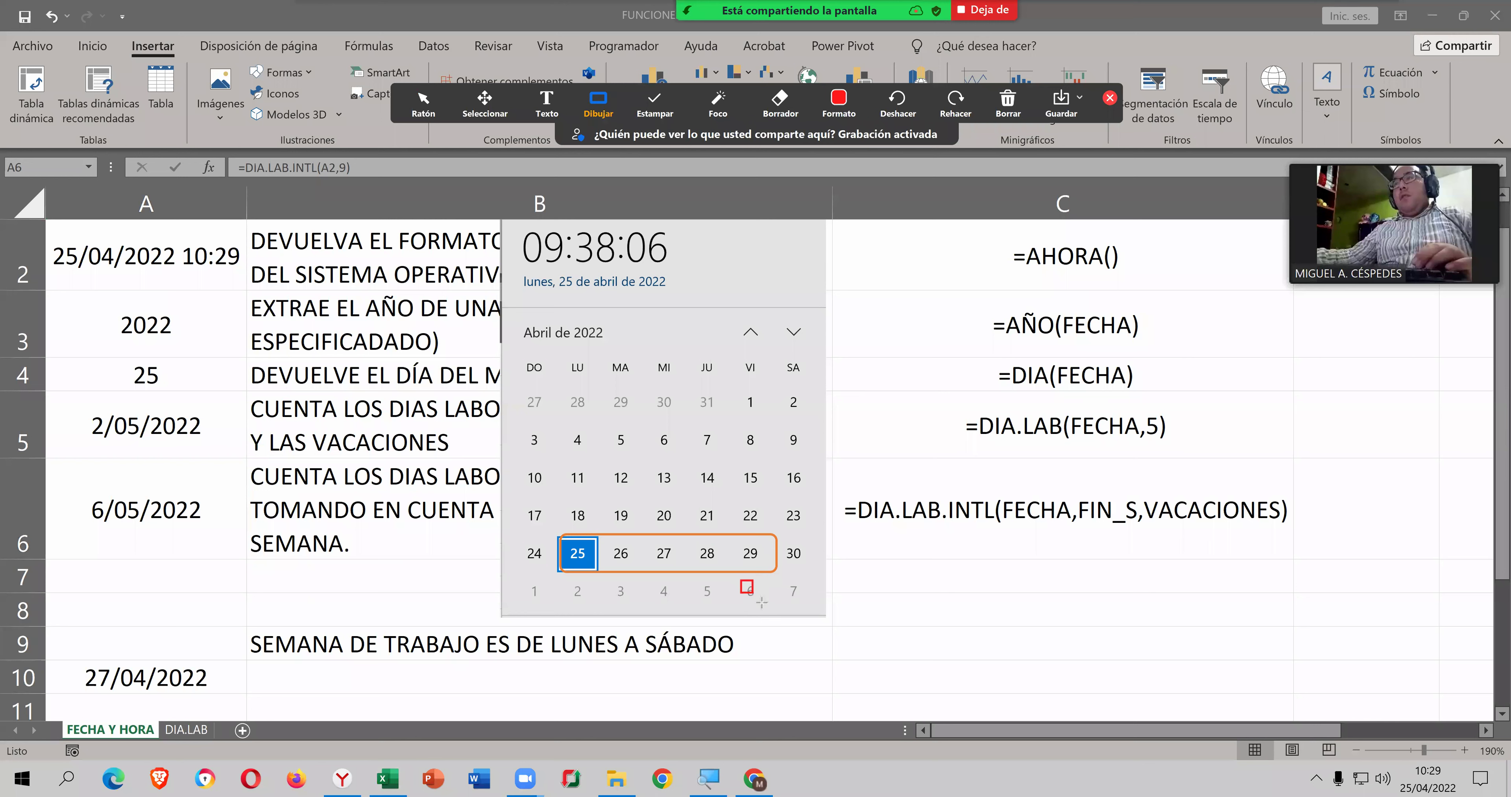
{"action": "mouse_move", "coordinate": [732, 353]}
{"action": "left_mouse_down"}
{"action": "mouse_move", "coordinate": [787, 585]}
{"action": "mouse_move", "coordinate": [773, 613]}
{"action": "left_mouse_up"}
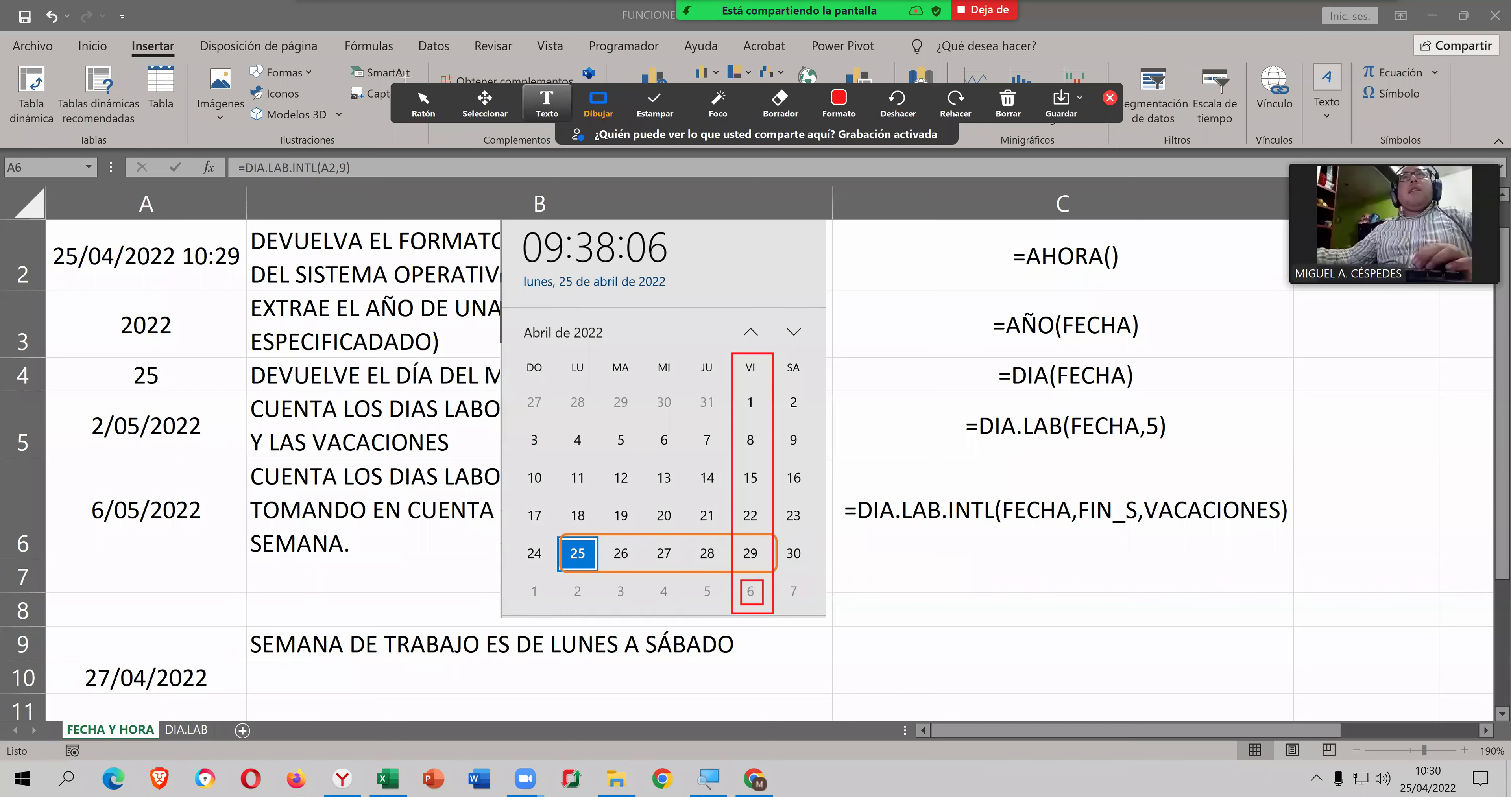
{"action": "left_click", "coordinate": [598, 102]}
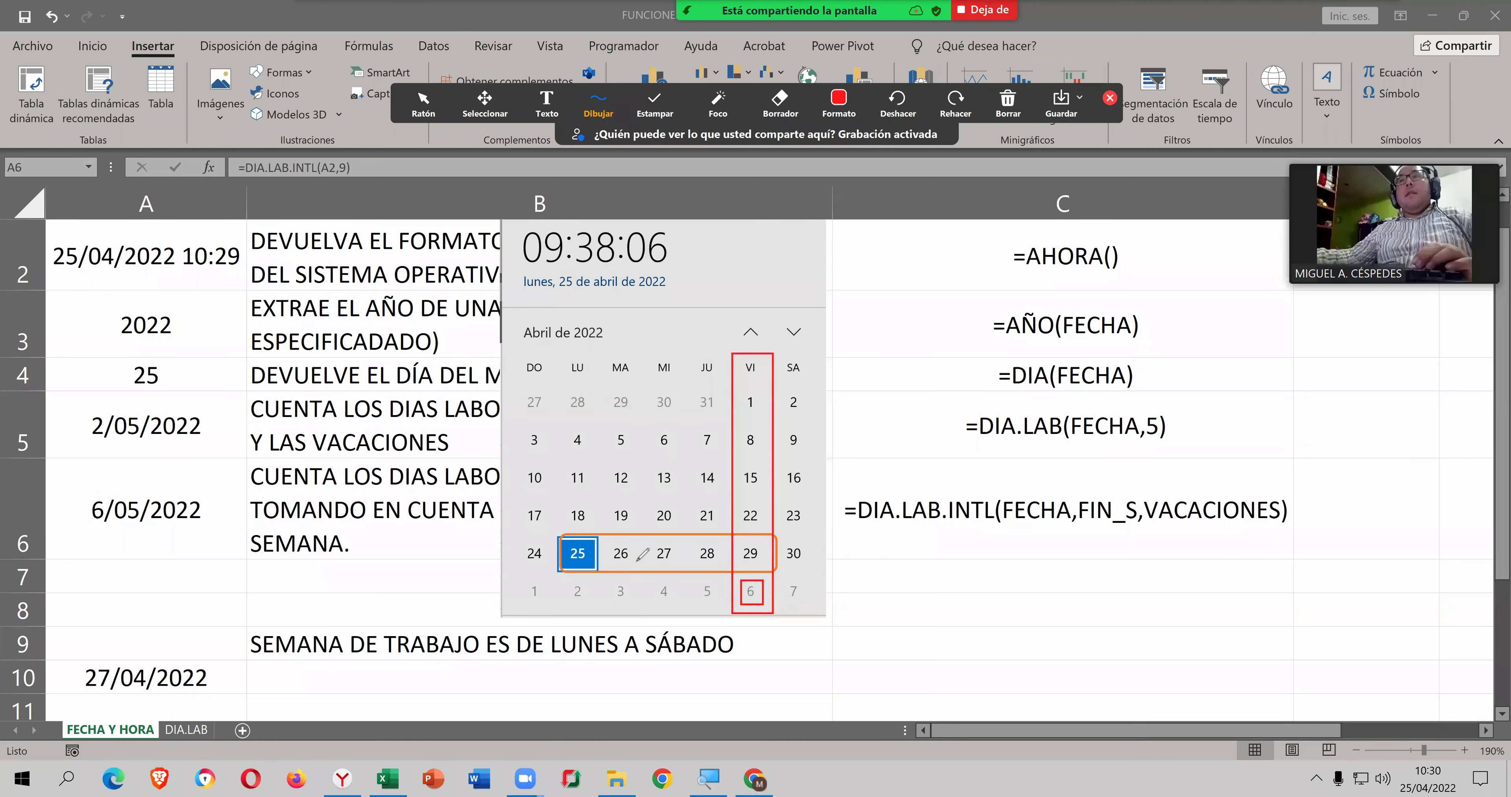
{"action": "mouse_move", "coordinate": [623, 526]}
{"action": "left_mouse_down"}
{"action": "mouse_move", "coordinate": [623, 543]}
{"action": "mouse_move", "coordinate": [705, 528]}
{"action": "mouse_move", "coordinate": [702, 541]}
{"action": "mouse_move", "coordinate": [769, 551]}
{"action": "left_mouse_up"}
{"action": "mouse_move", "coordinate": [574, 598]}
{"action": "left_mouse_down"}
{"action": "mouse_move", "coordinate": [588, 624]}
{"action": "mouse_move", "coordinate": [663, 601]}
{"action": "mouse_move", "coordinate": [660, 612]}
{"action": "mouse_move", "coordinate": [717, 610]}
{"action": "mouse_move", "coordinate": [753, 622]}
{"action": "mouse_move", "coordinate": [760, 644]}
{"action": "left_mouse_up"}
Step: Reopen the A6 formula, check its 9-day argument, and confirm it unchanged
{"action": "left_click", "coordinate": [423, 100]}
{"action": "left_click", "coordinate": [226, 525]}
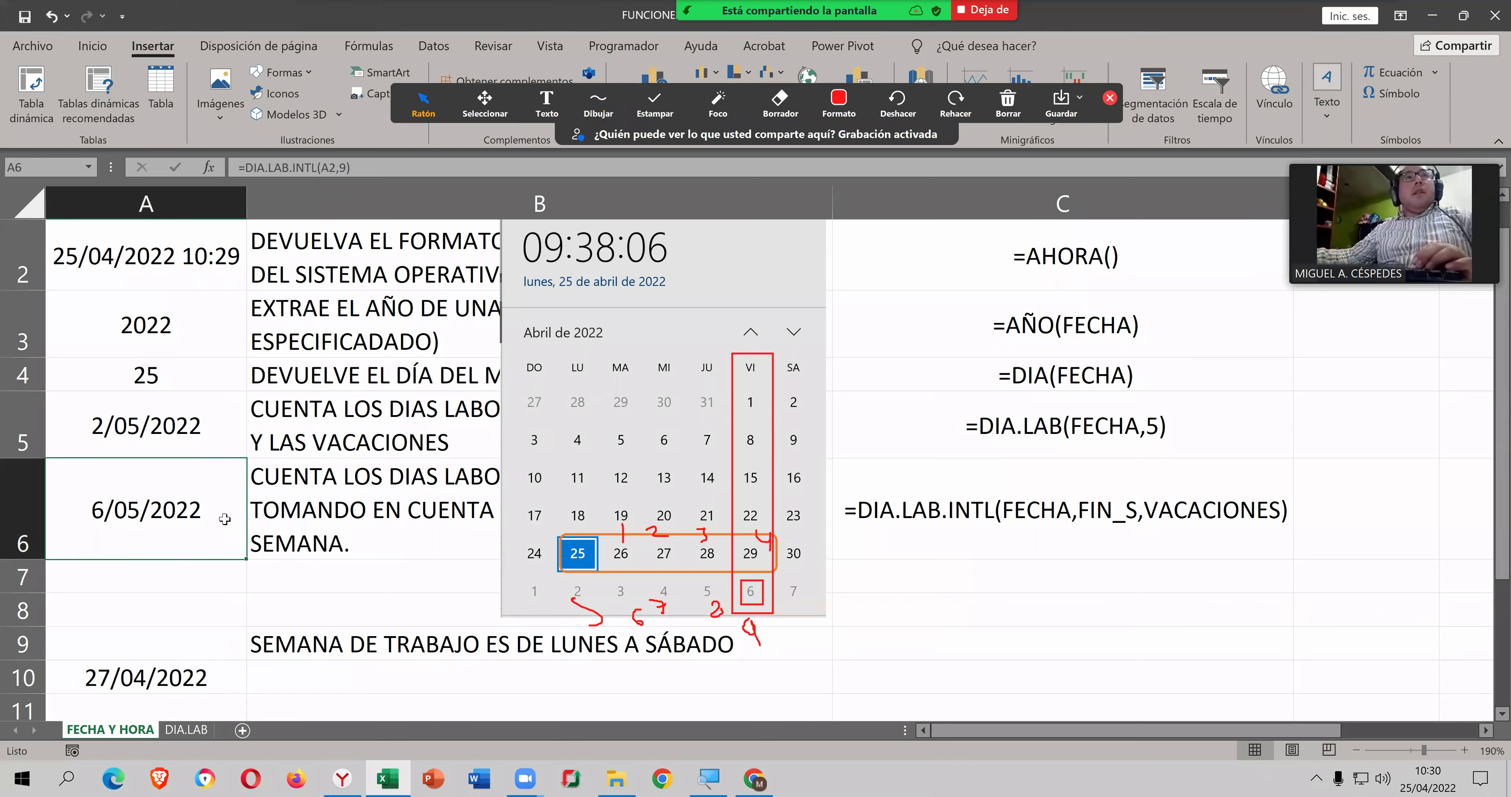
{"action": "double_click", "coordinate": [225, 520]}
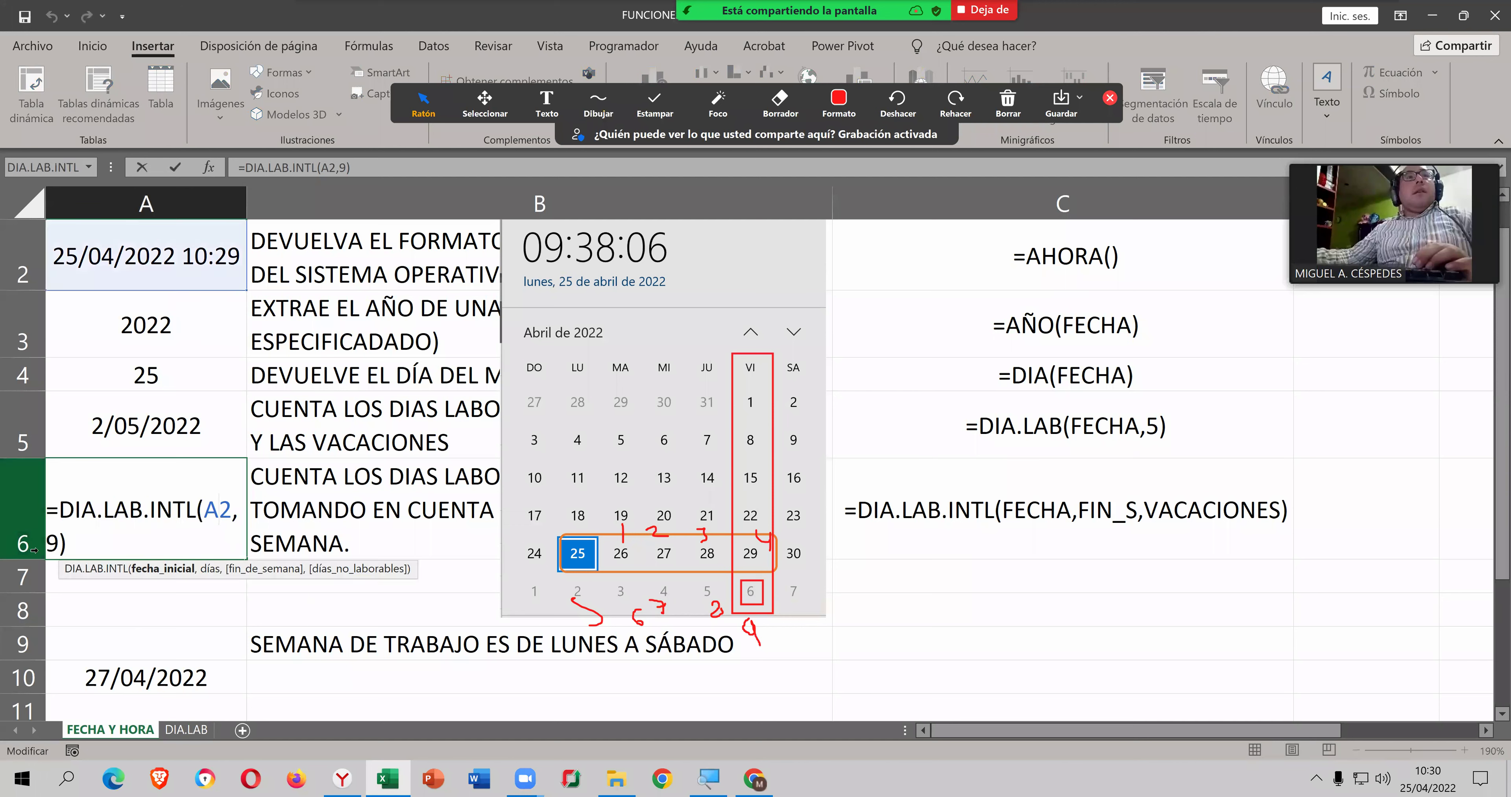
{"action": "double_click", "coordinate": [52, 542]}
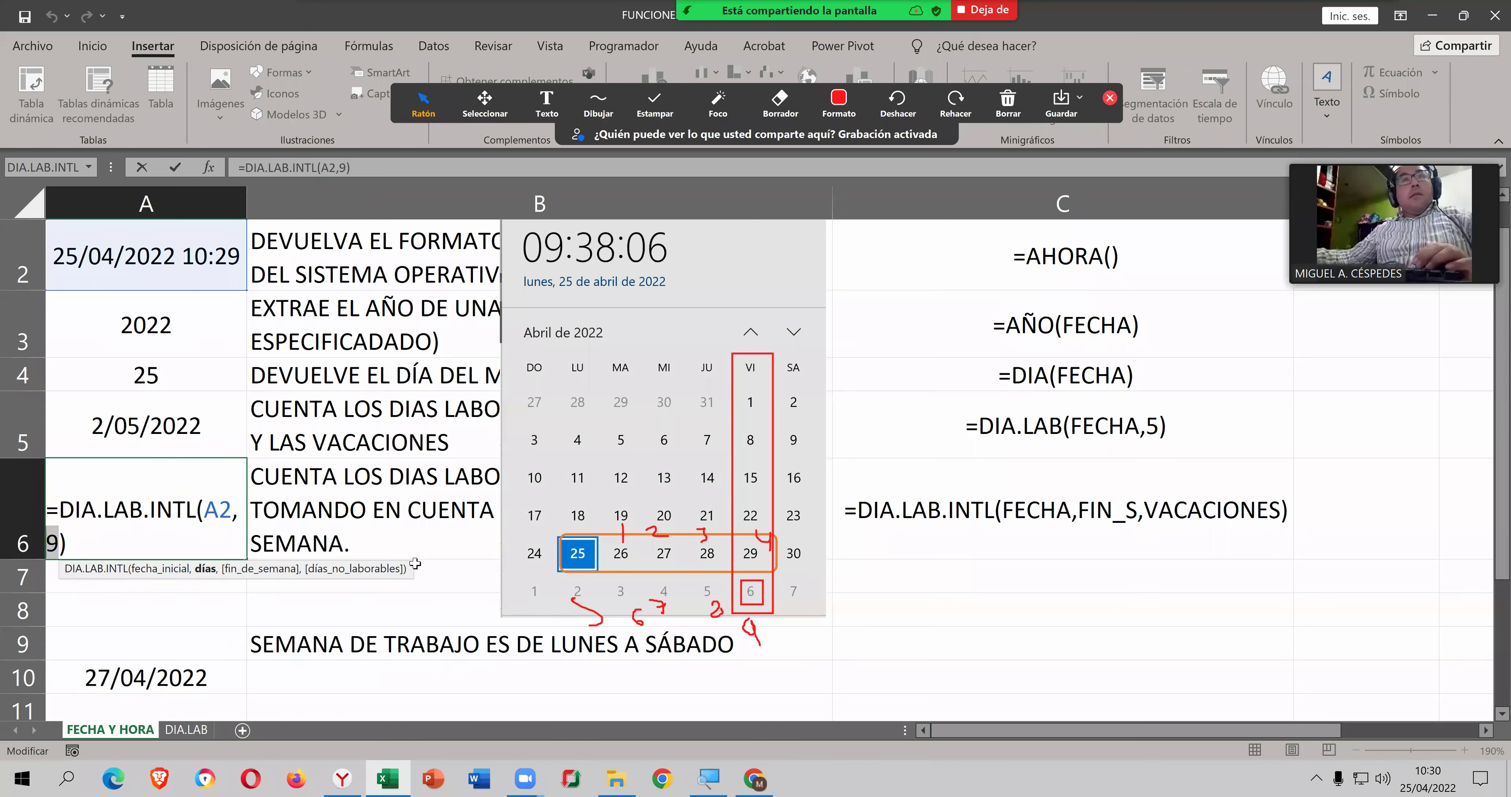
{"action": "left_click", "coordinate": [204, 535]}
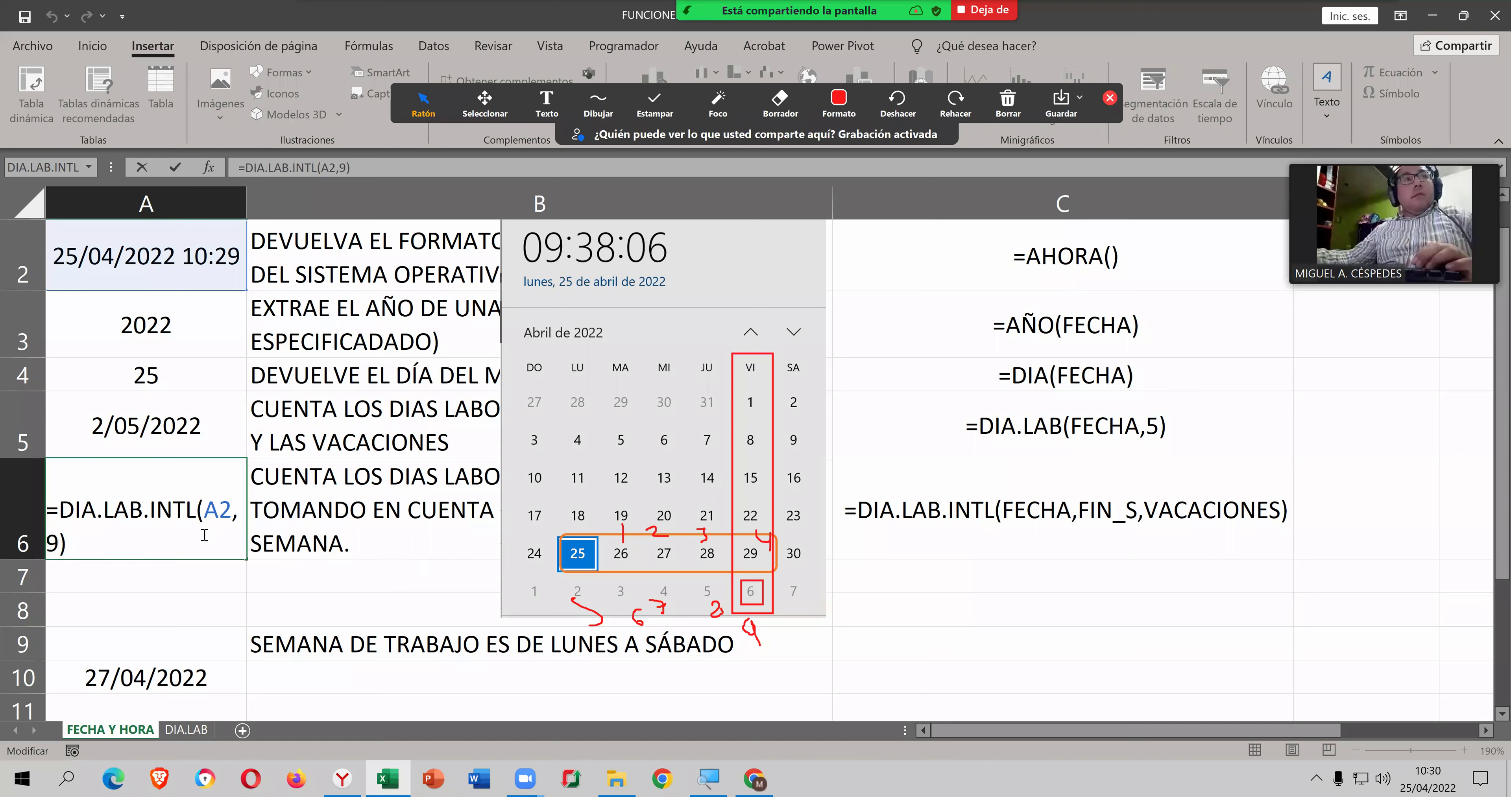
{"action": "key", "text": "Return"}
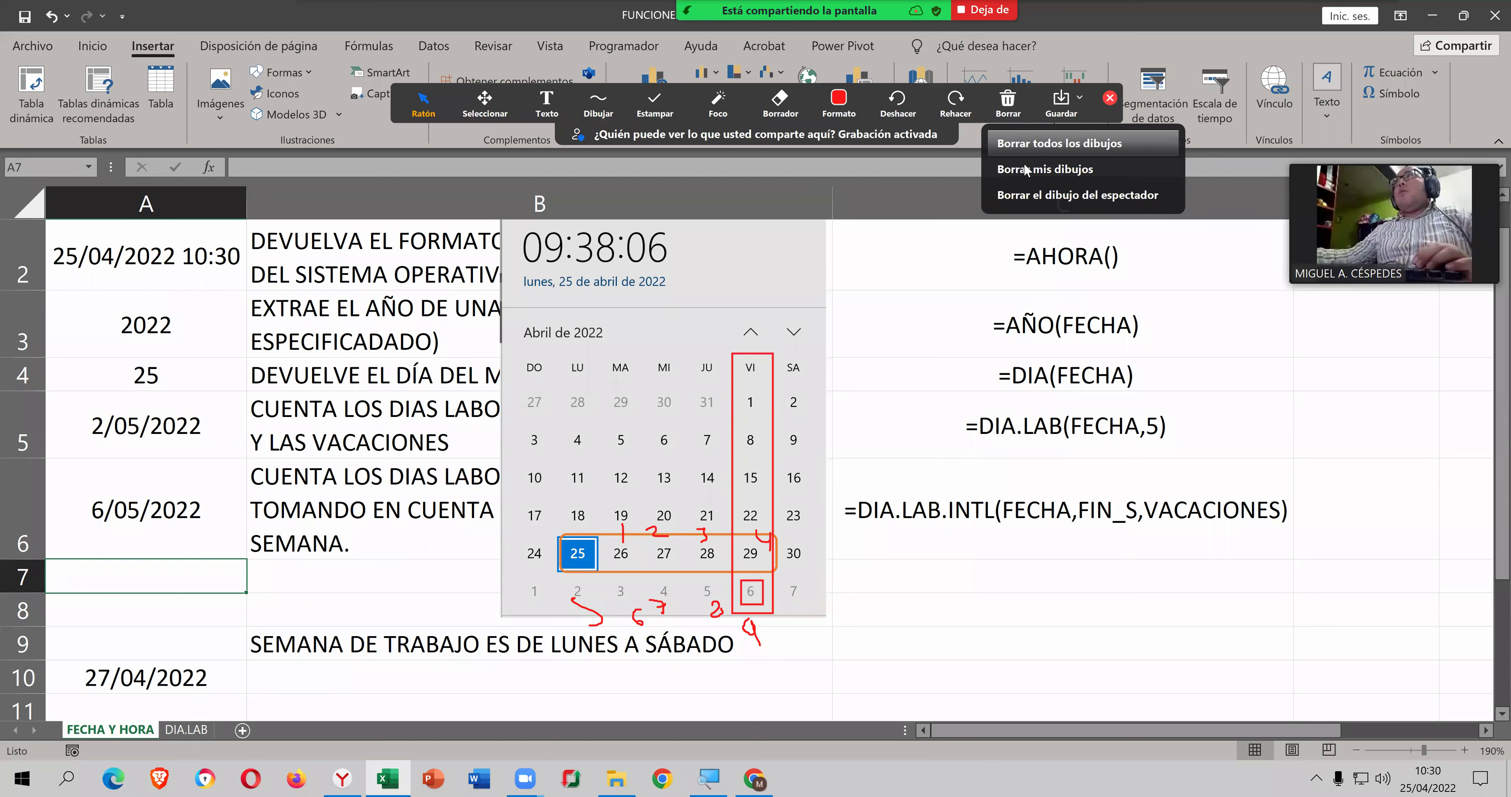
Step: Set A10 as Días_no_laborables so A6 reads =DIA.LAB.INTL(A2,9,,A10), returning 9/05/2022
{"action": "left_click", "coordinate": [1031, 150]}
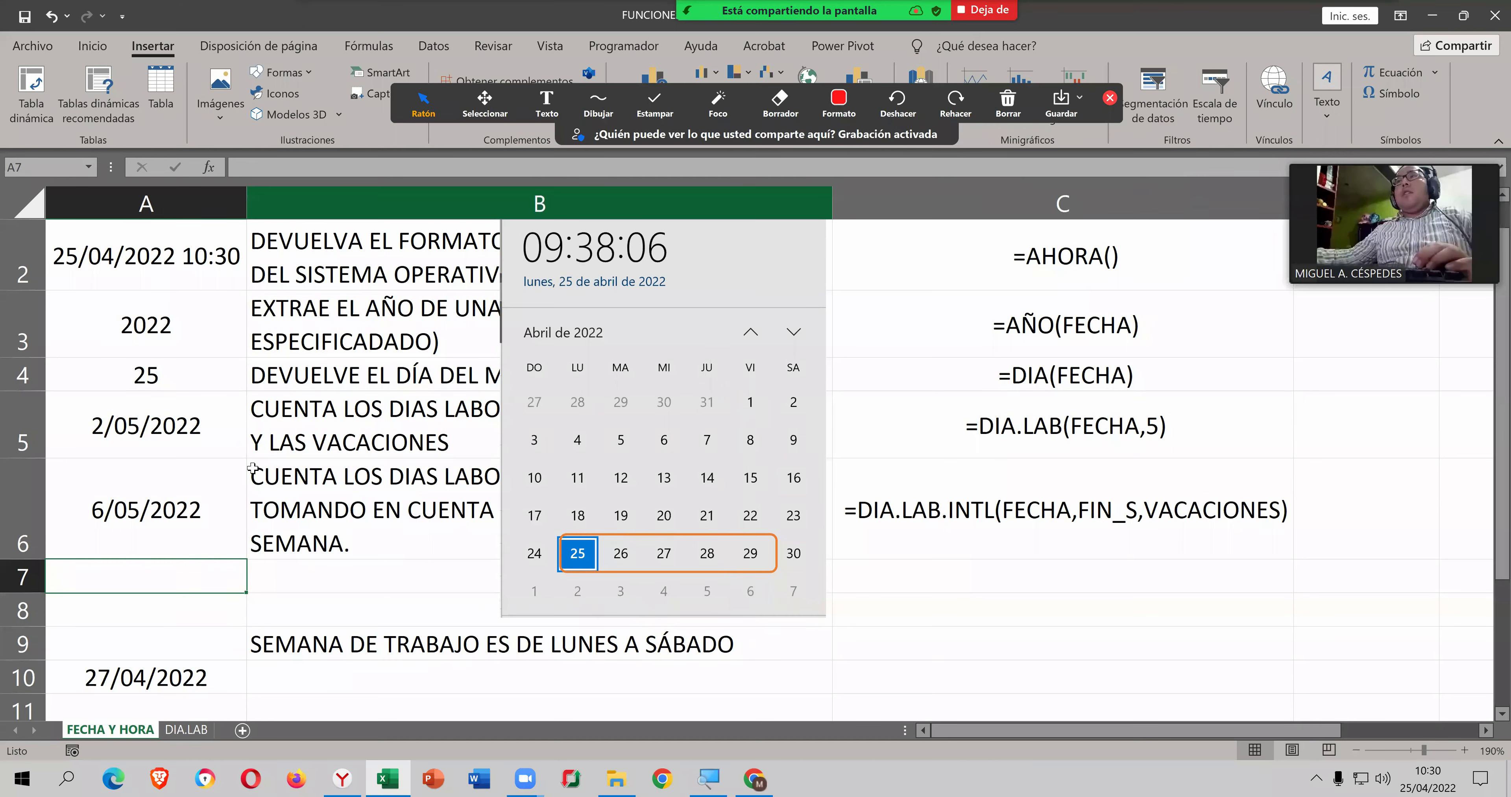
{"action": "left_click", "coordinate": [201, 511]}
{"action": "double_click", "coordinate": [201, 510]}
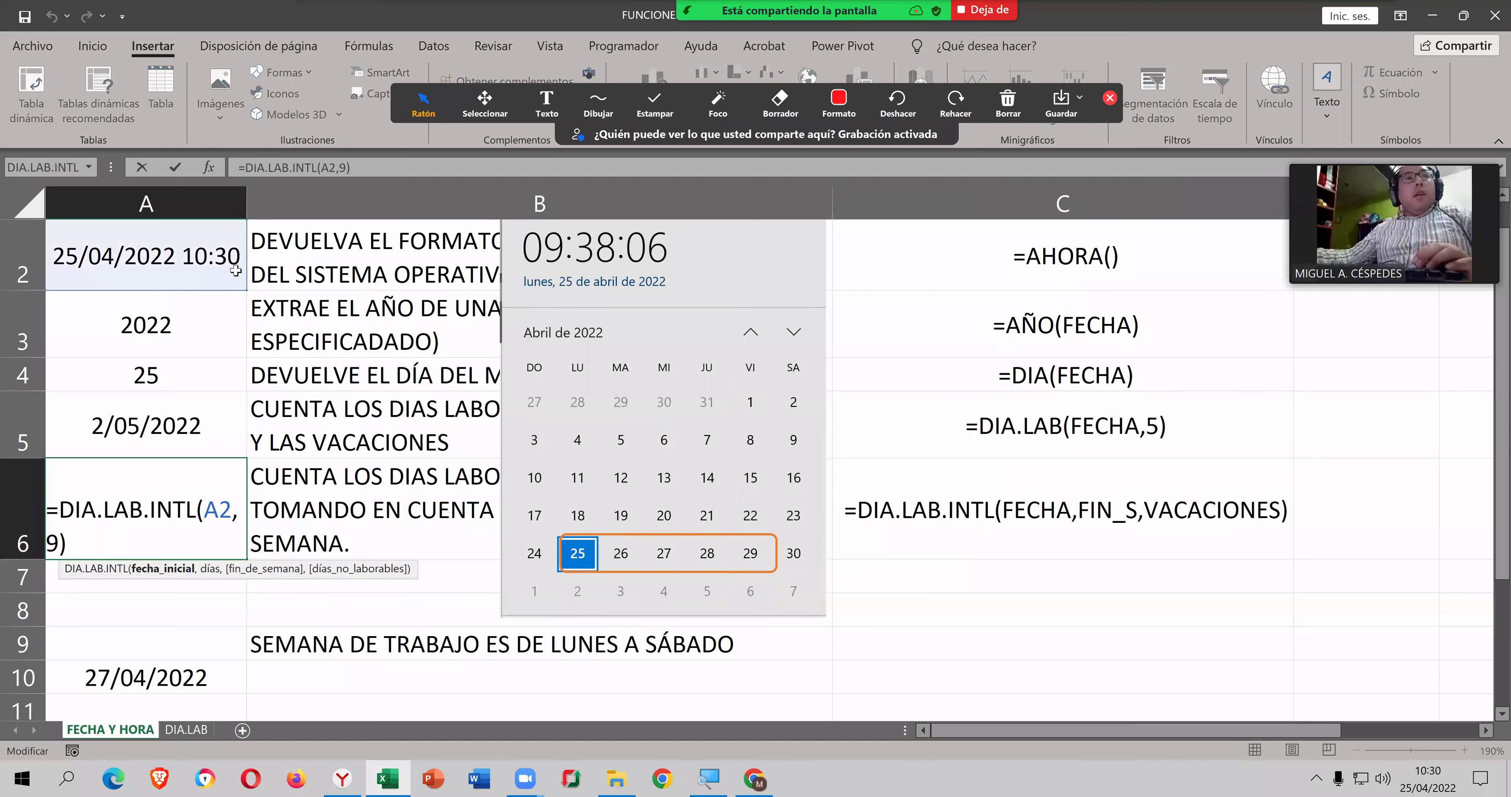
{"action": "left_click", "coordinate": [210, 167]}
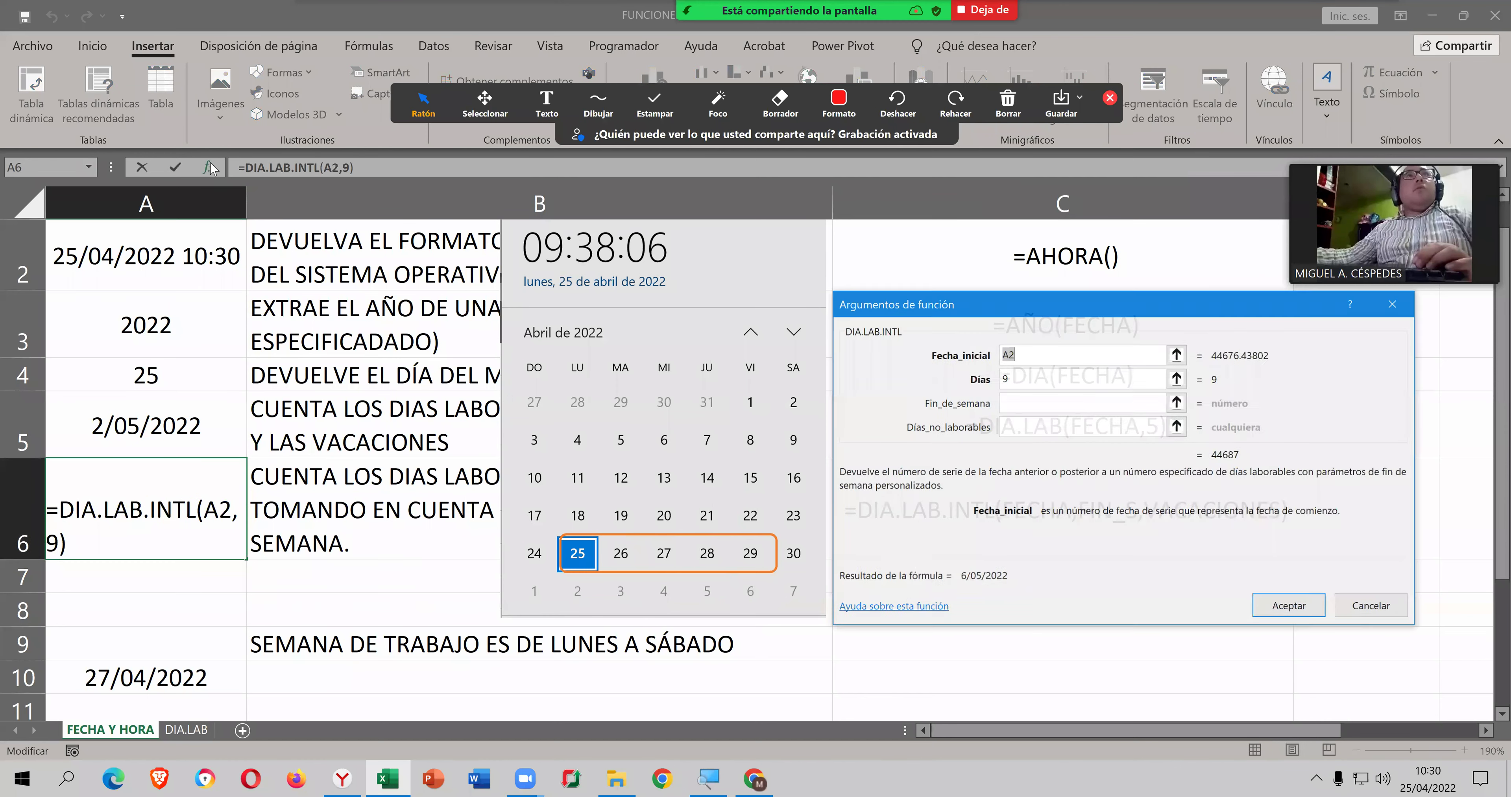
{"action": "left_click", "coordinate": [1057, 430]}
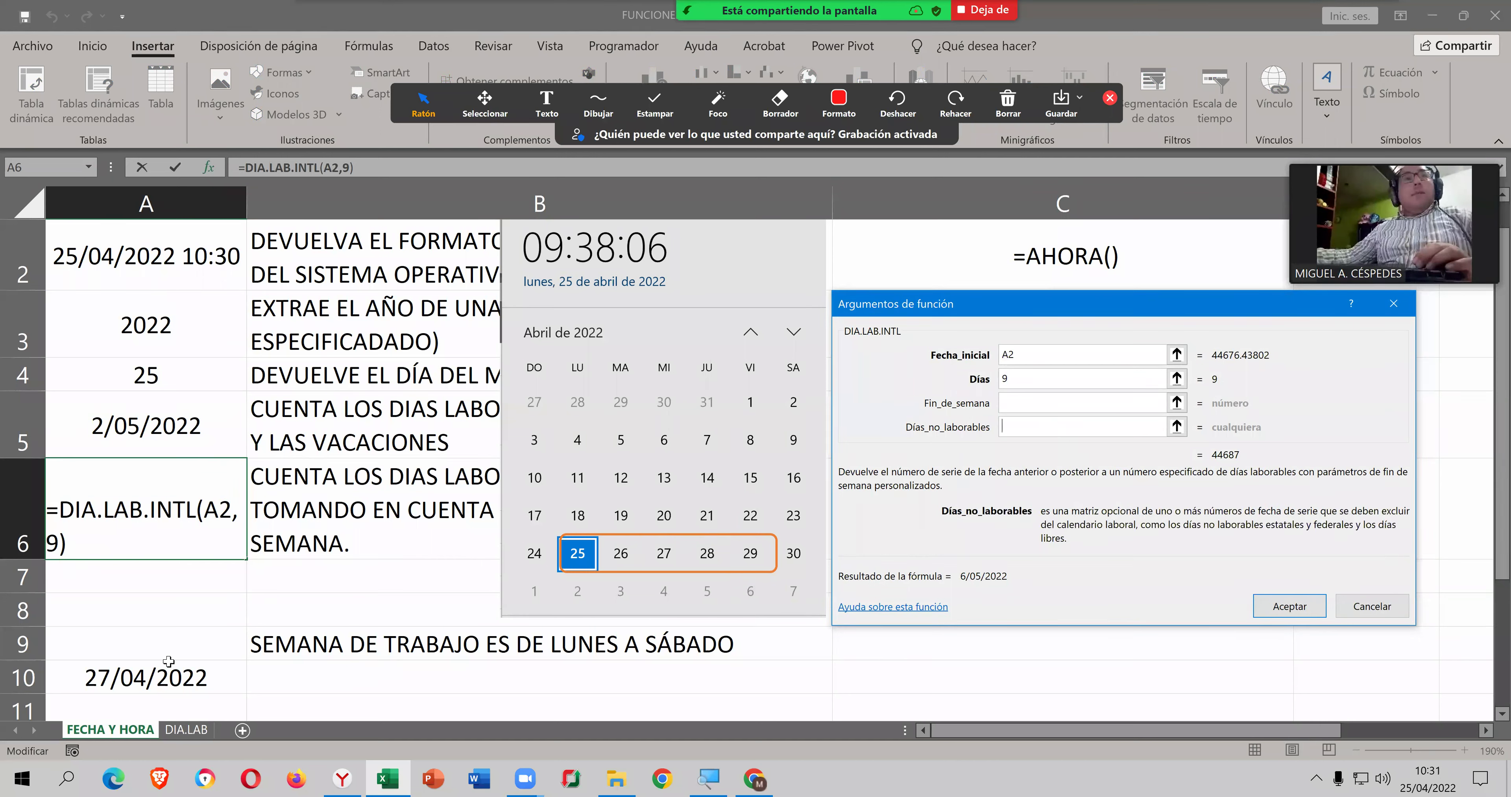
{"action": "left_click", "coordinate": [203, 680]}
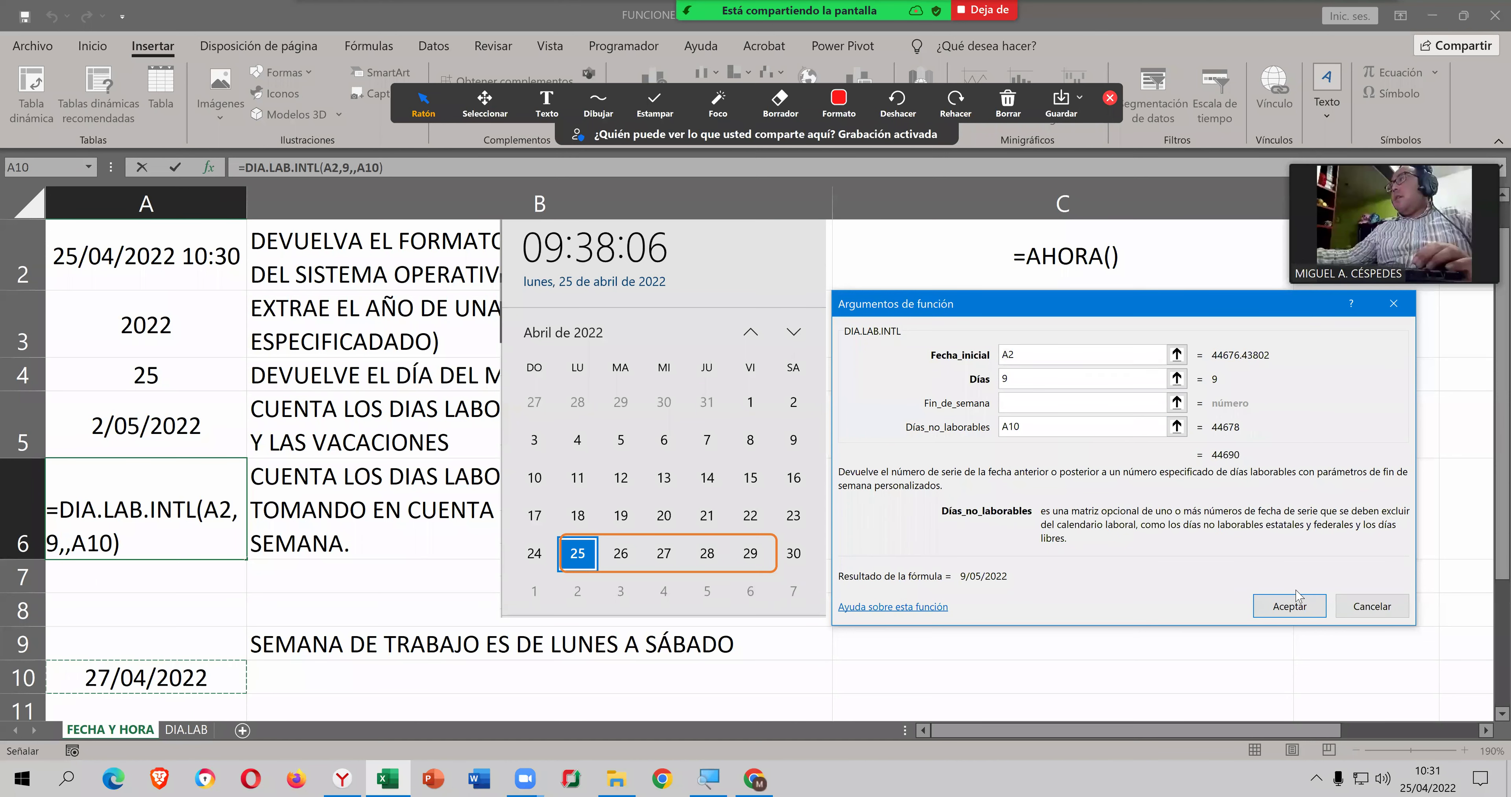
{"action": "left_click", "coordinate": [1295, 603]}
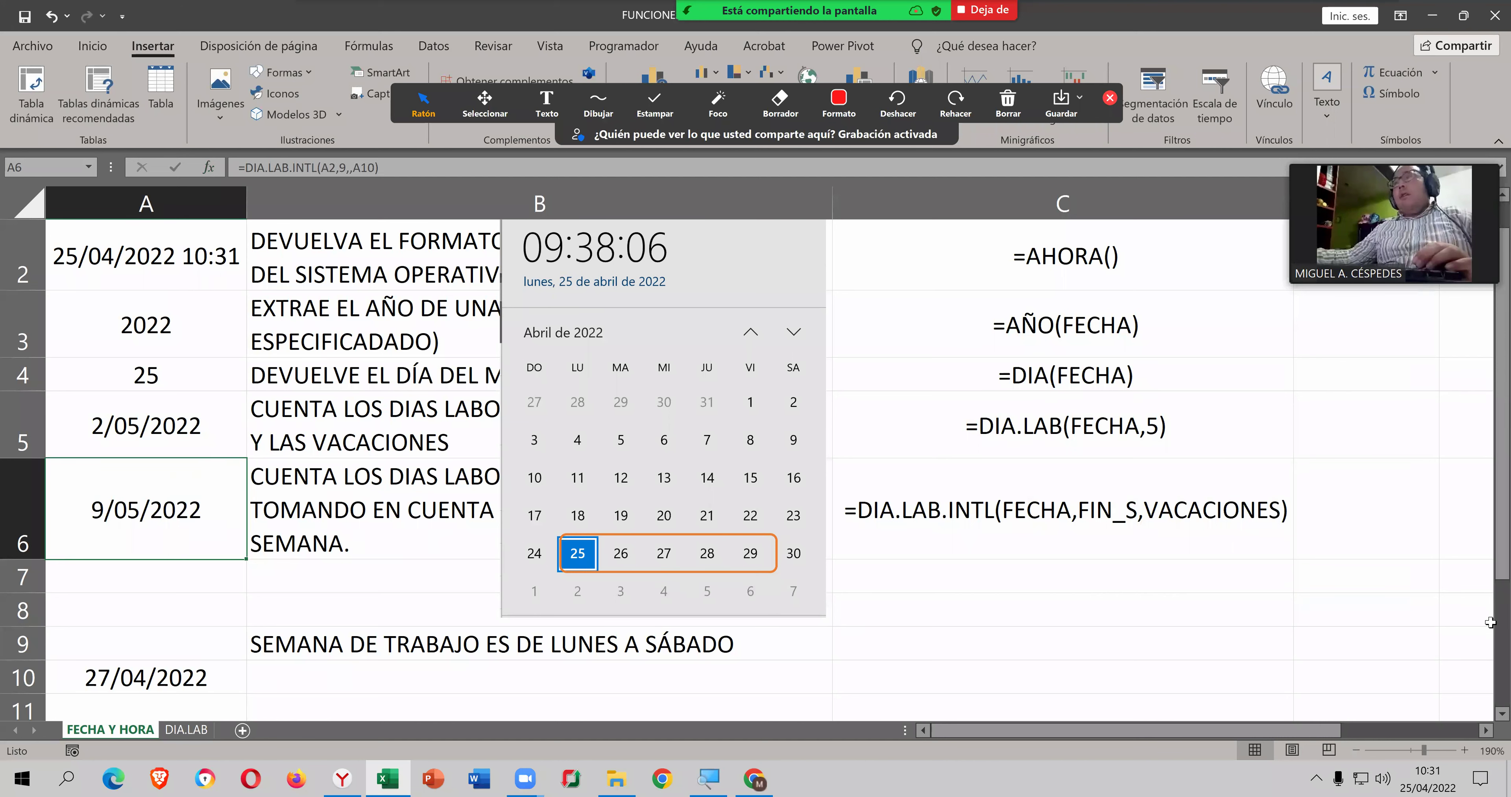
{"action": "left_click", "coordinate": [1446, 779]}
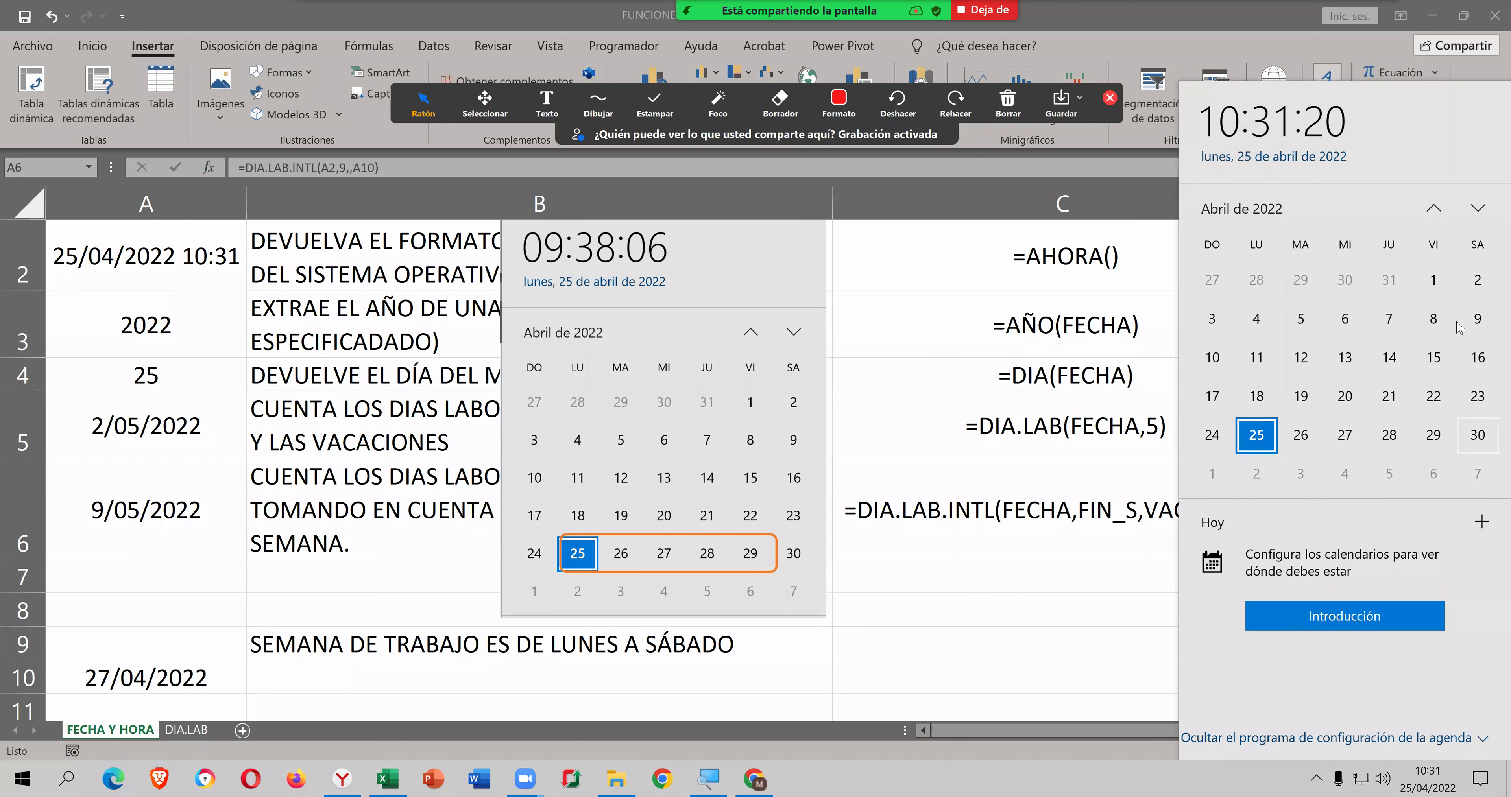
{"action": "scroll", "coordinate": [1460, 327], "scroll_direction": "down", "scroll_amount": 1}
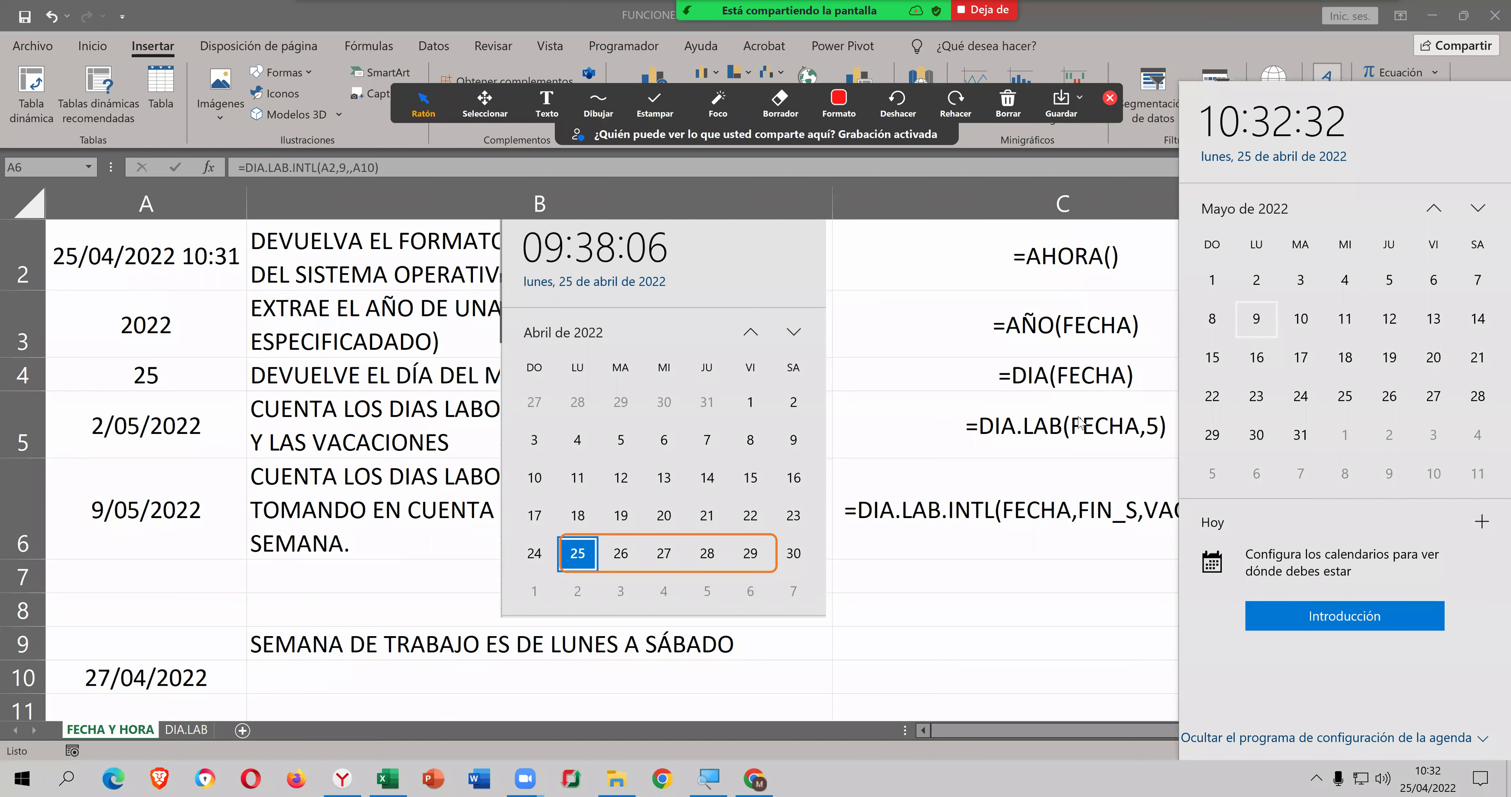
{"action": "left_click", "coordinate": [852, 484]}
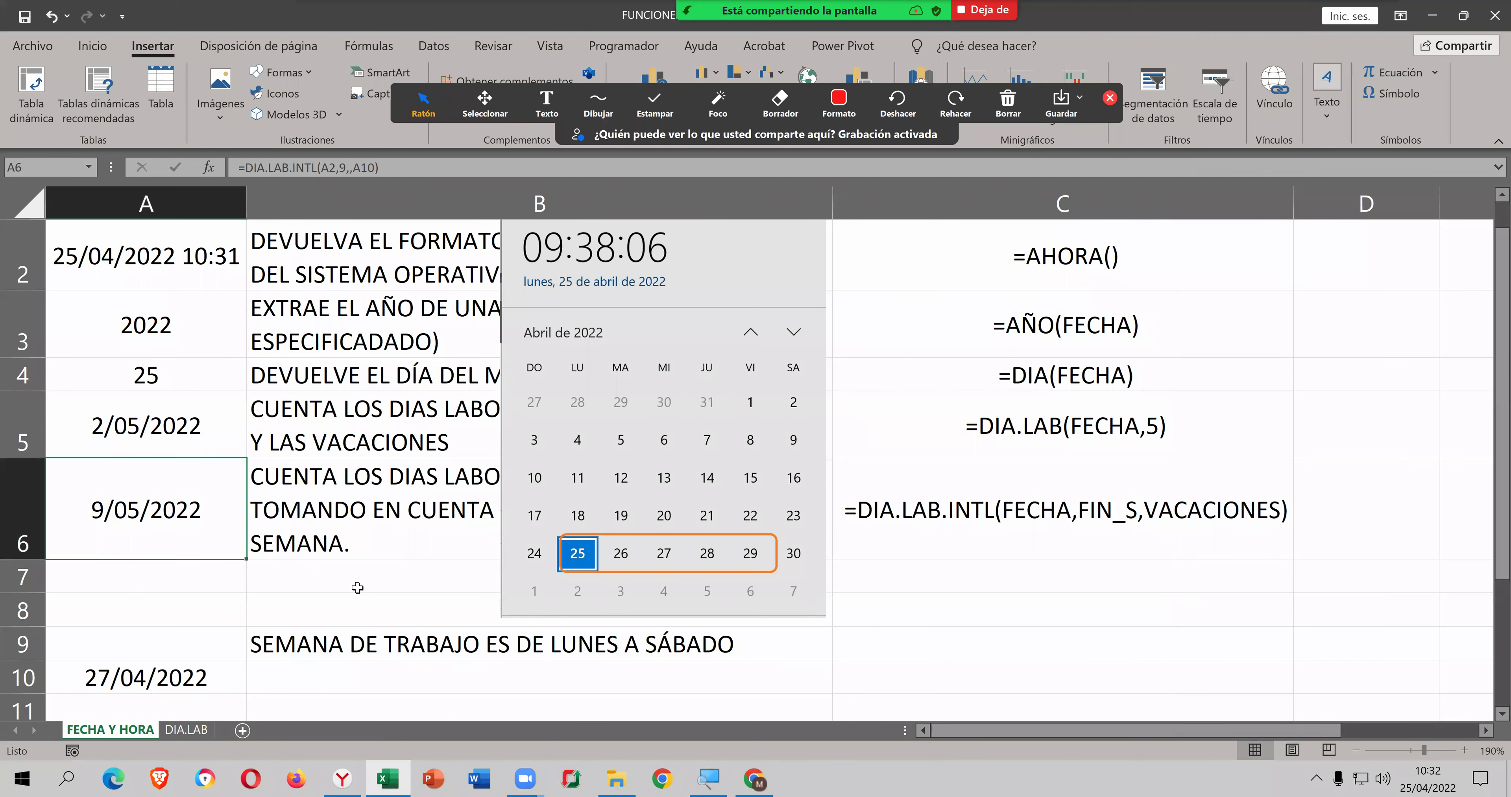
Step: Switch to the DIA.LAB sheet and drag columns F through J narrower
{"action": "left_click", "coordinate": [294, 677]}
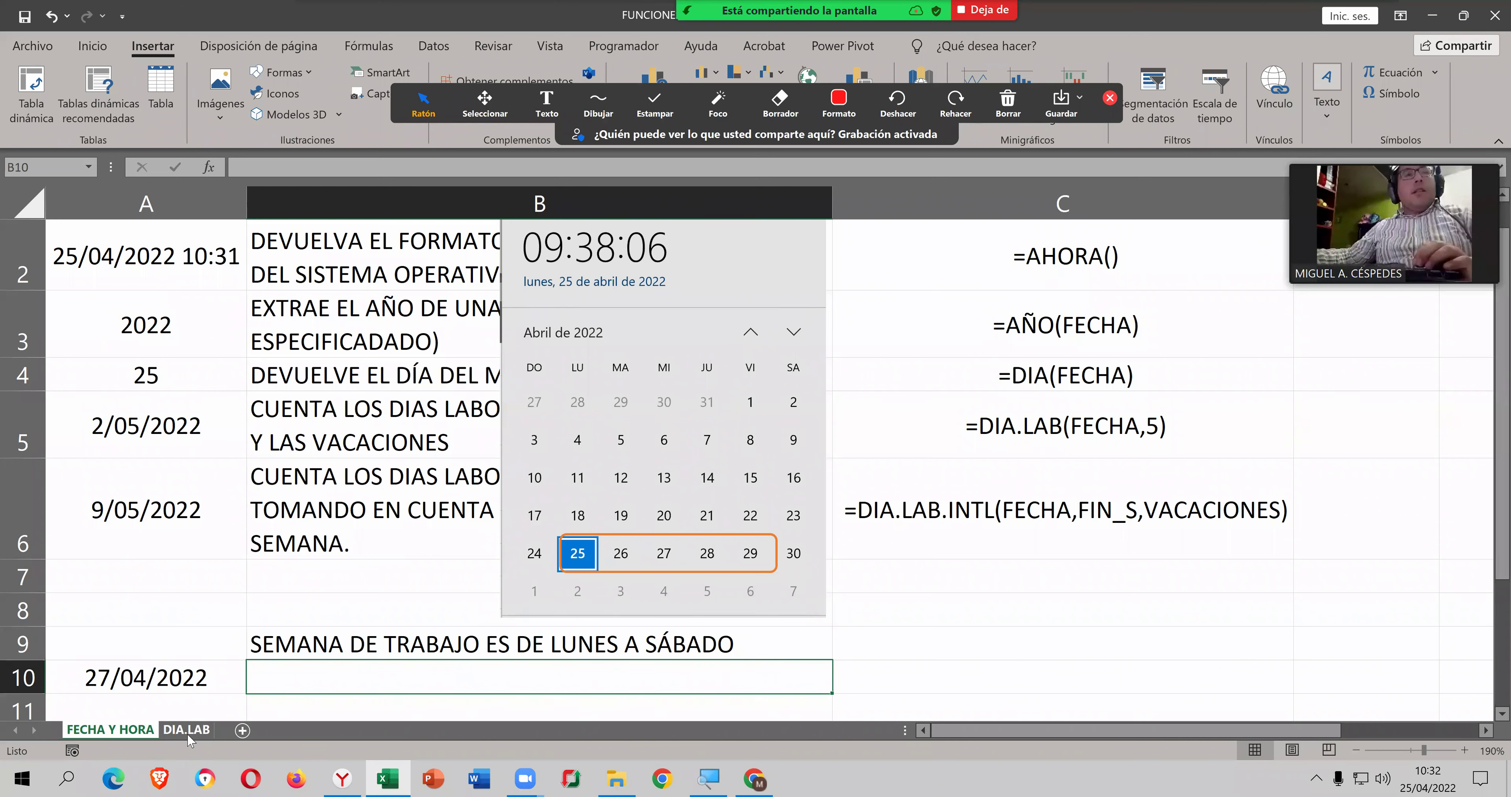
{"action": "left_click", "coordinate": [211, 728]}
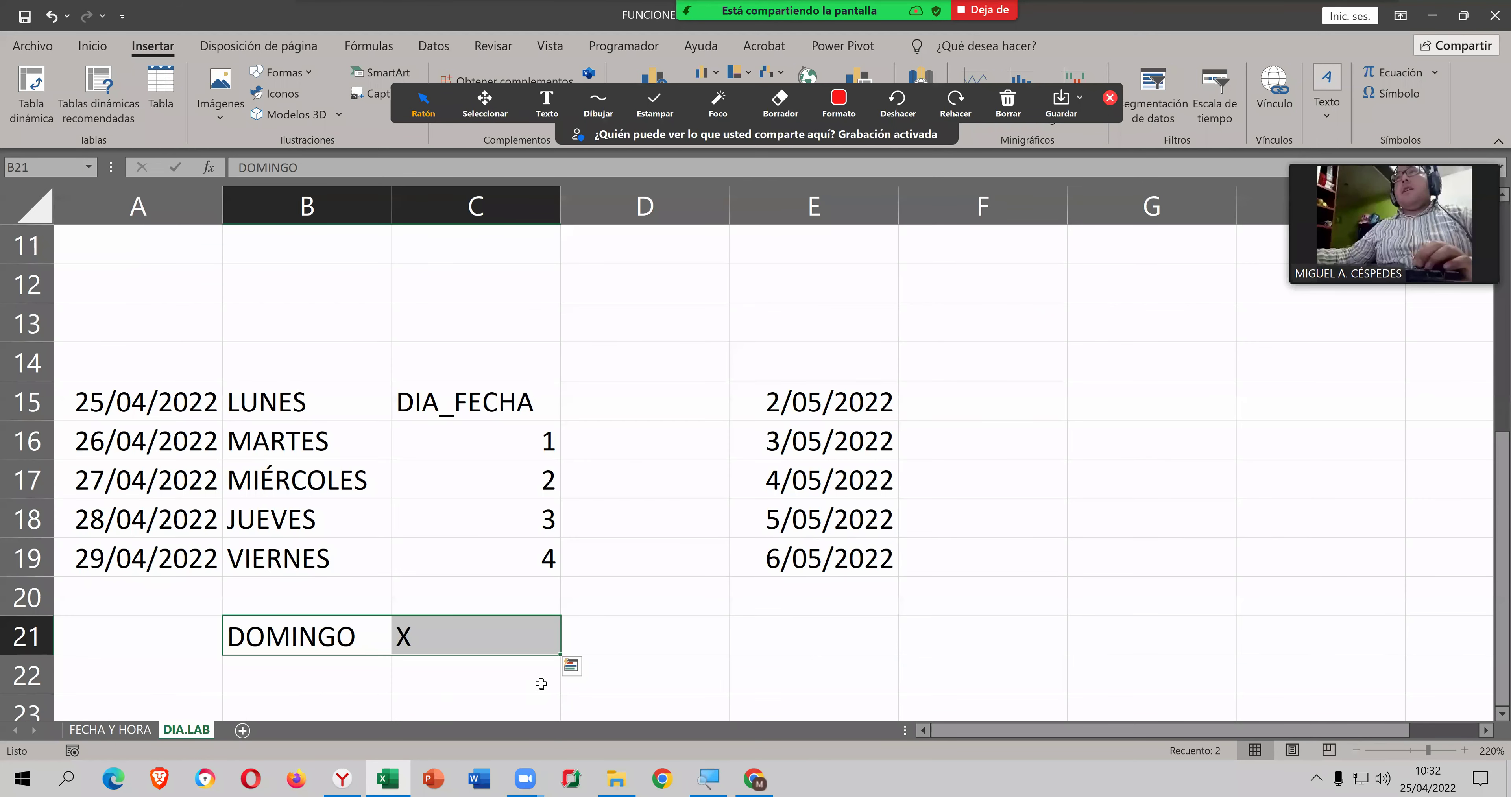
{"action": "scroll", "coordinate": [541, 684], "scroll_direction": "up", "scroll_amount": 2}
{"action": "scroll", "coordinate": [524, 657], "scroll_direction": "up", "scroll_amount": 1}
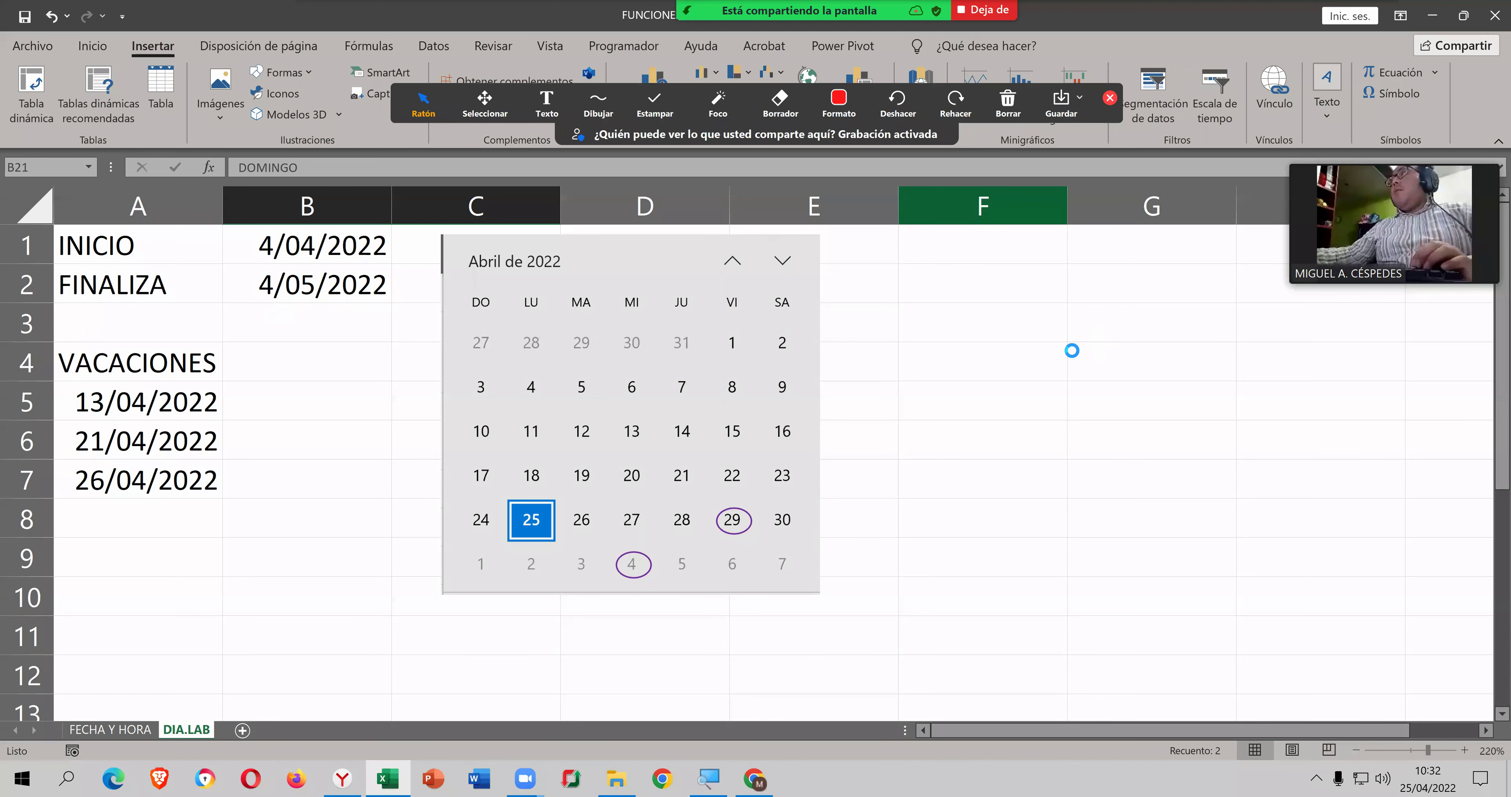
{"action": "scroll", "coordinate": [879, 204], "scroll_direction": "down", "scroll_amount": 3, "text": "ctrl"}
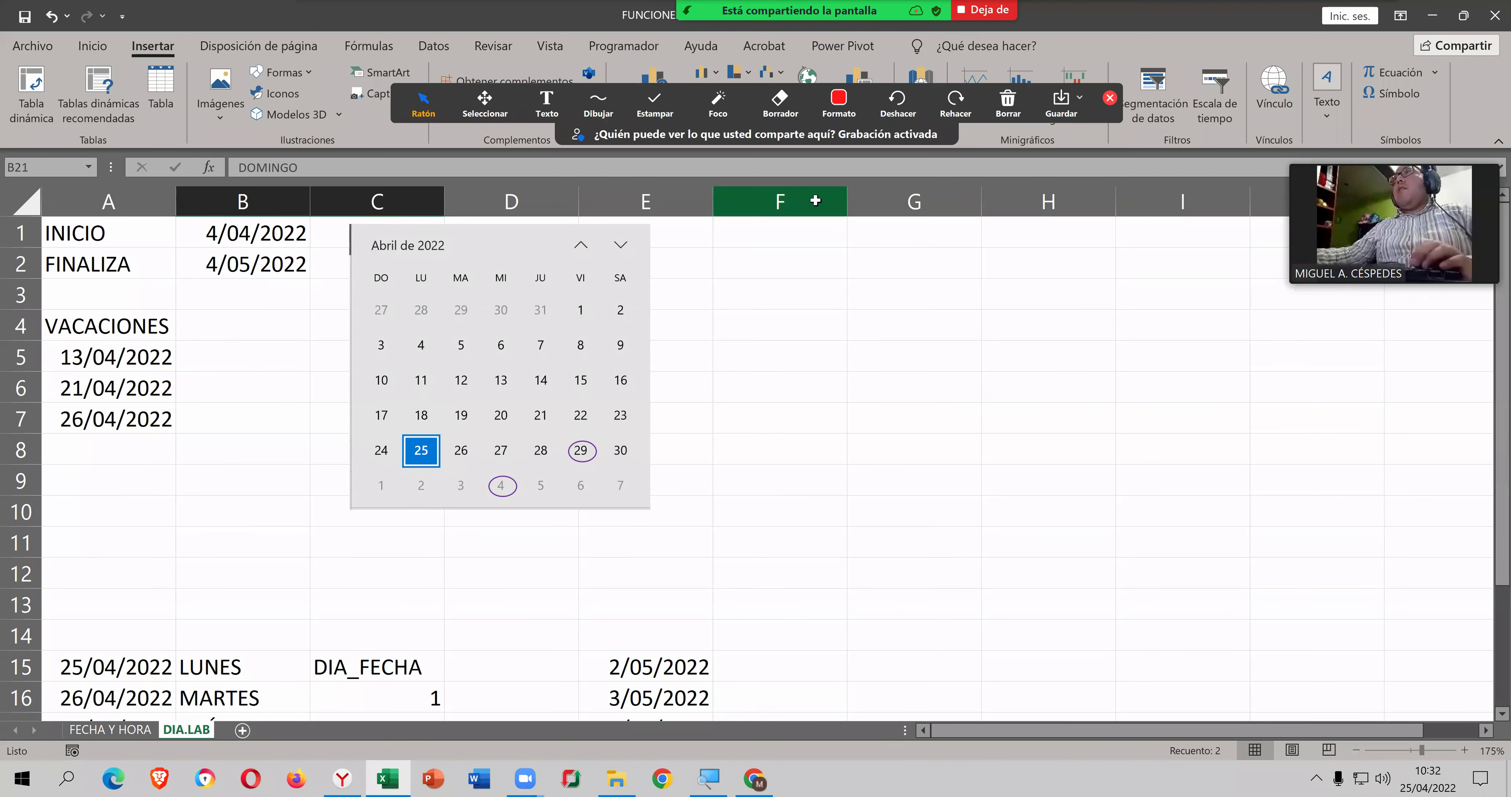
{"action": "left_click_drag", "start_coordinate": [916, 201], "coordinate": [1287, 198]}
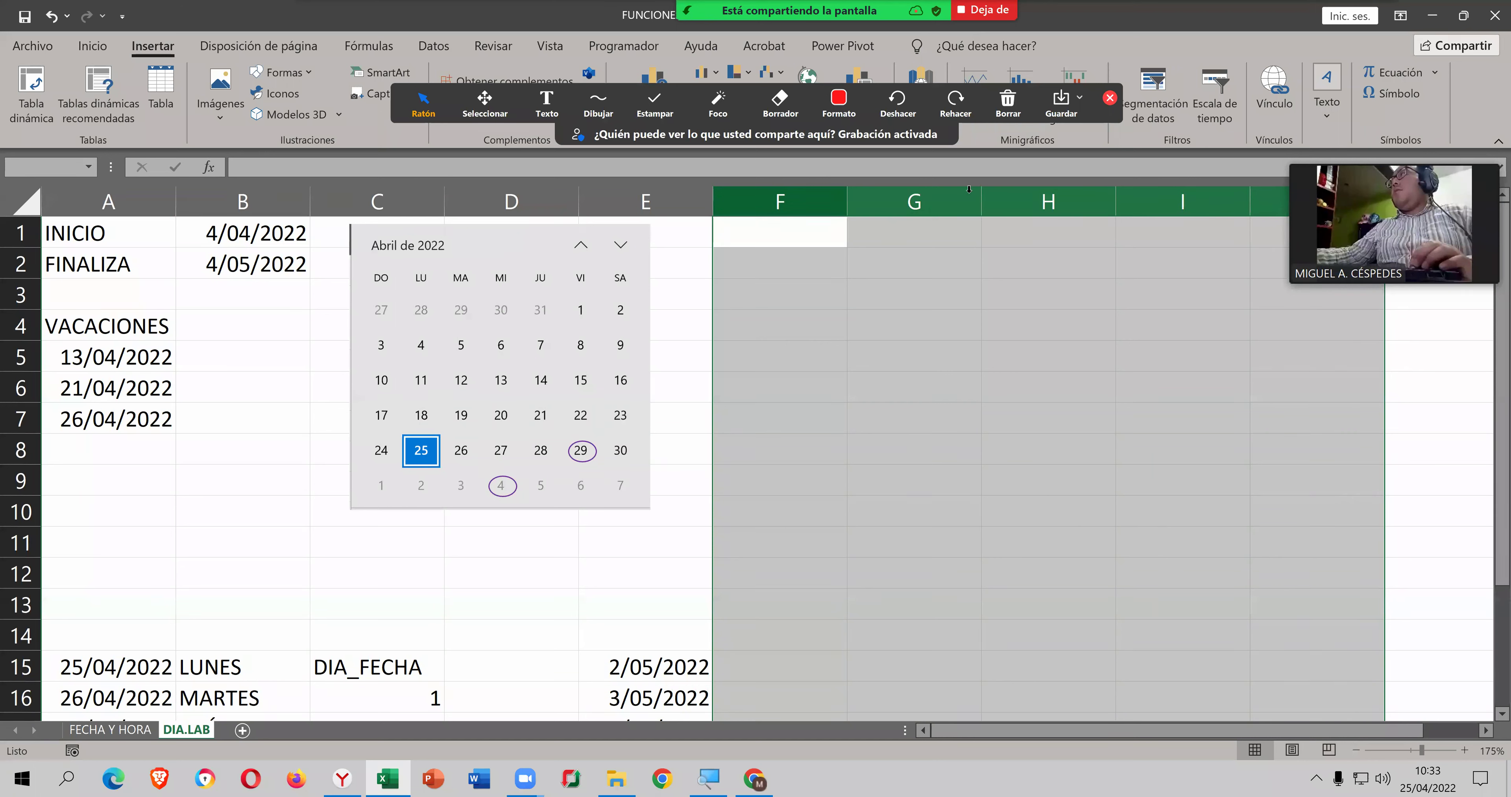
{"action": "left_click_drag", "start_coordinate": [847, 194], "coordinate": [770, 193]}
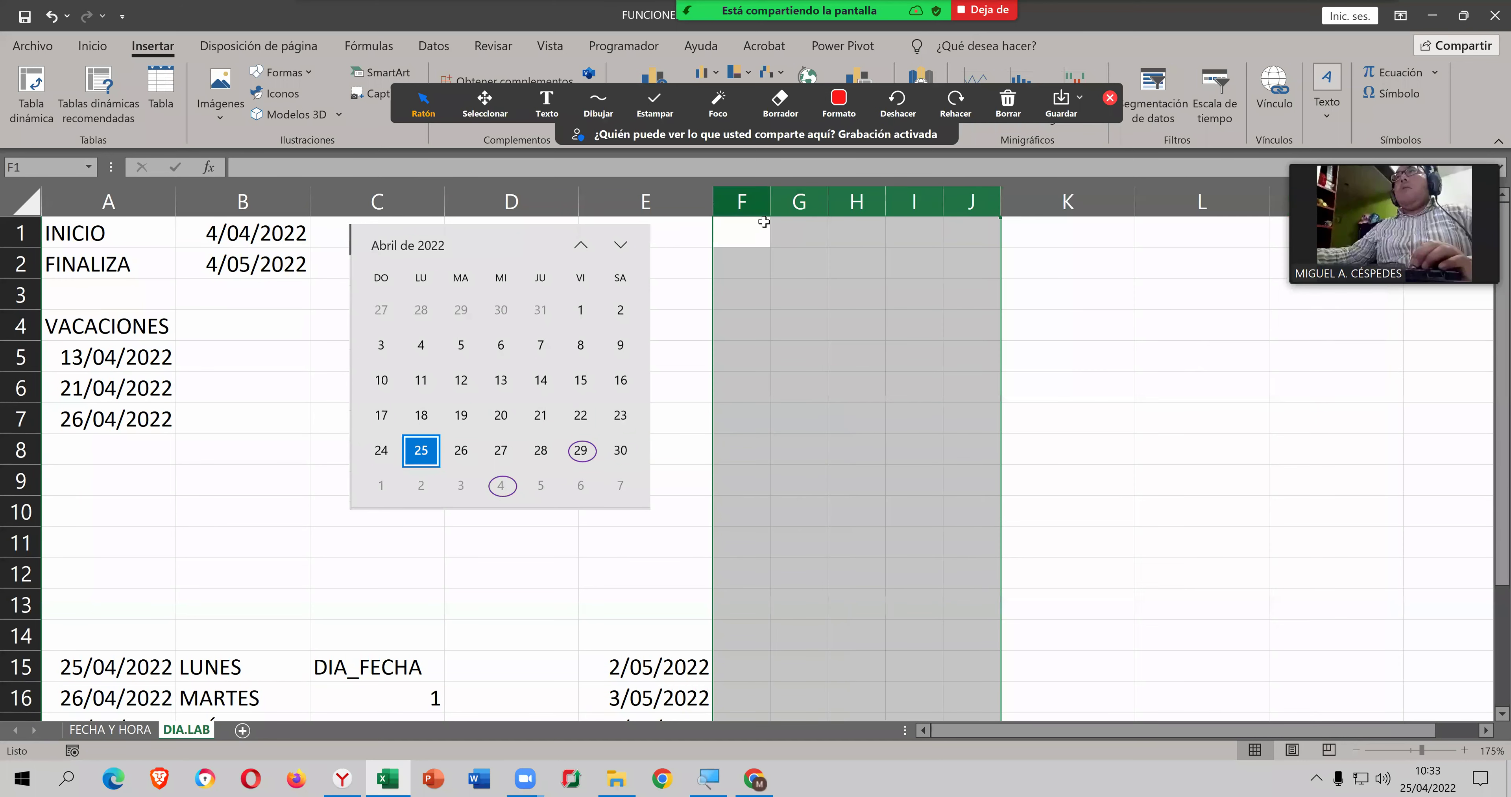
Step: Enter the date 25/4/22 in F1 and autofit column F to show it
{"action": "left_click", "coordinate": [754, 236]}
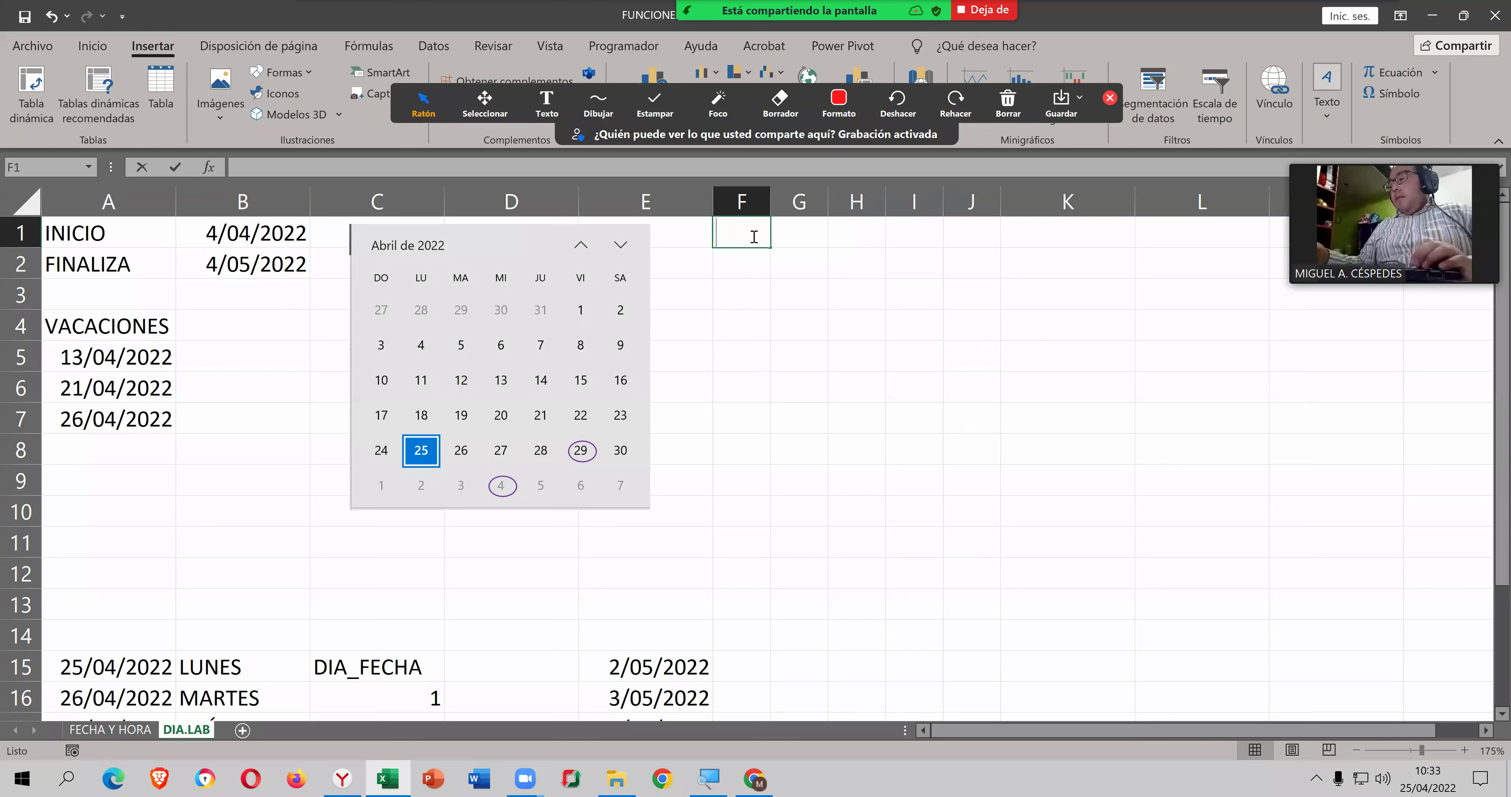
{"action": "type", "text": "25"}
{"action": "key", "text": "Tab"}
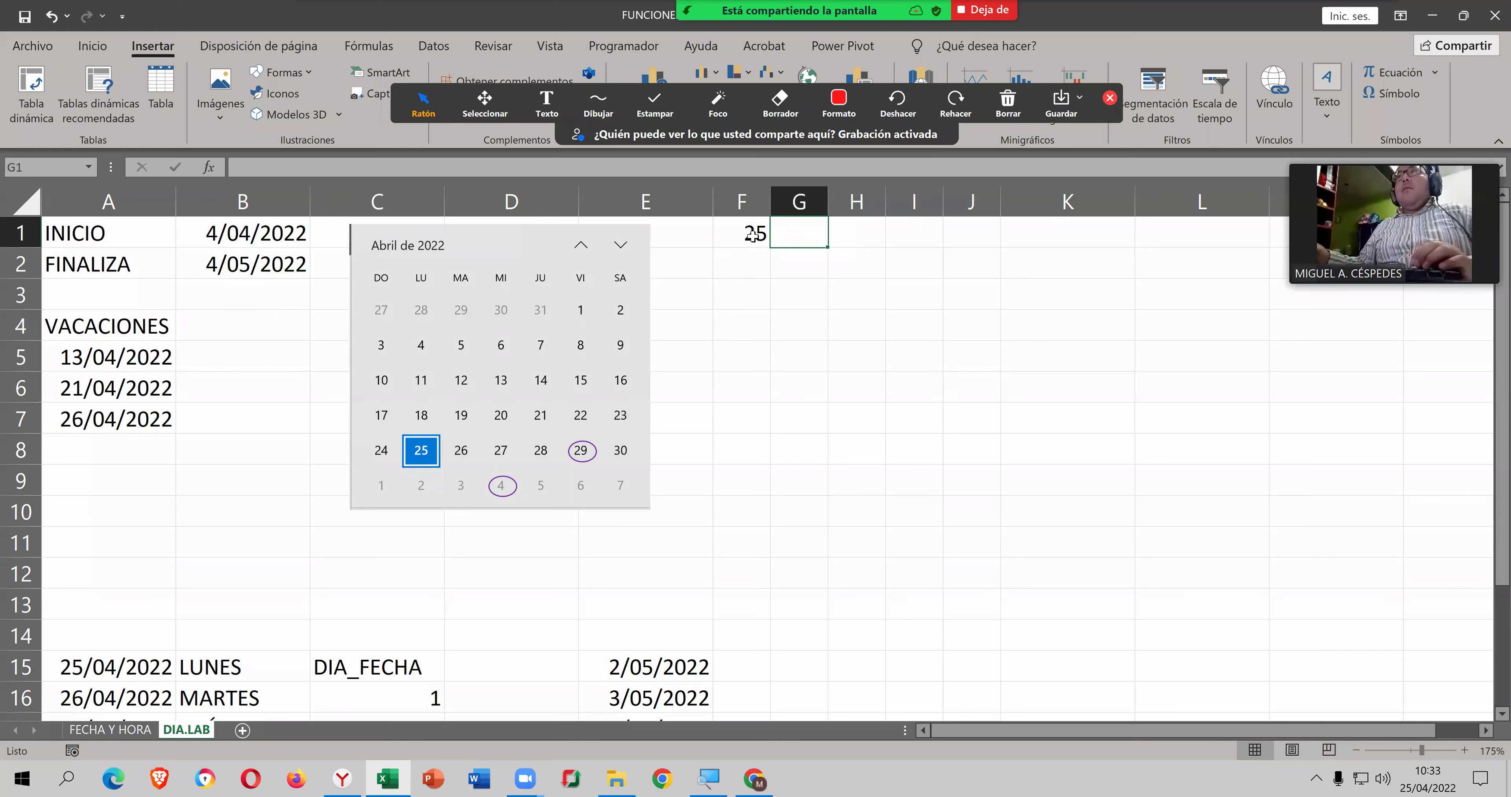
{"action": "left_click", "coordinate": [753, 235]}
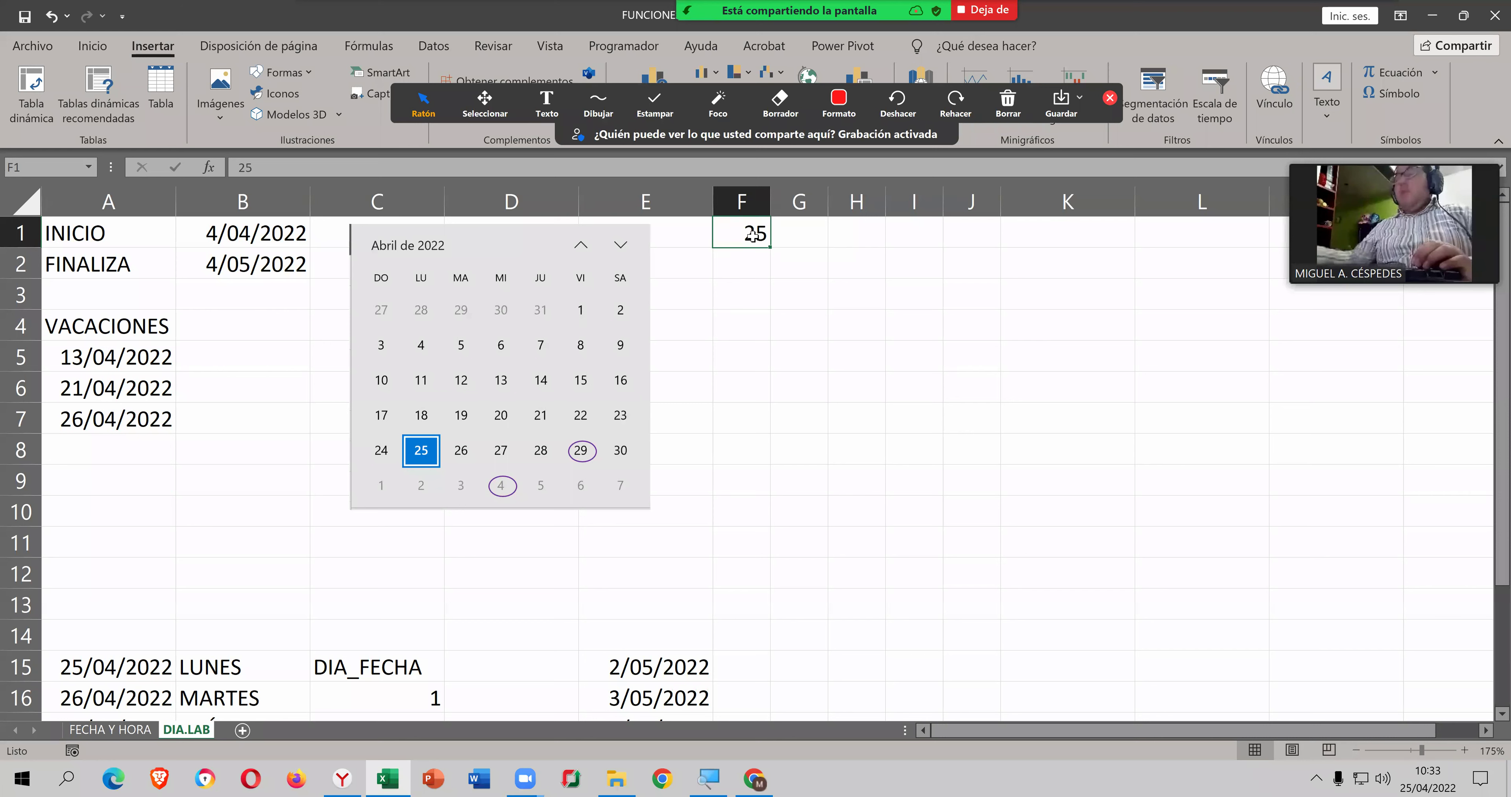
{"action": "key", "text": "Delete"}
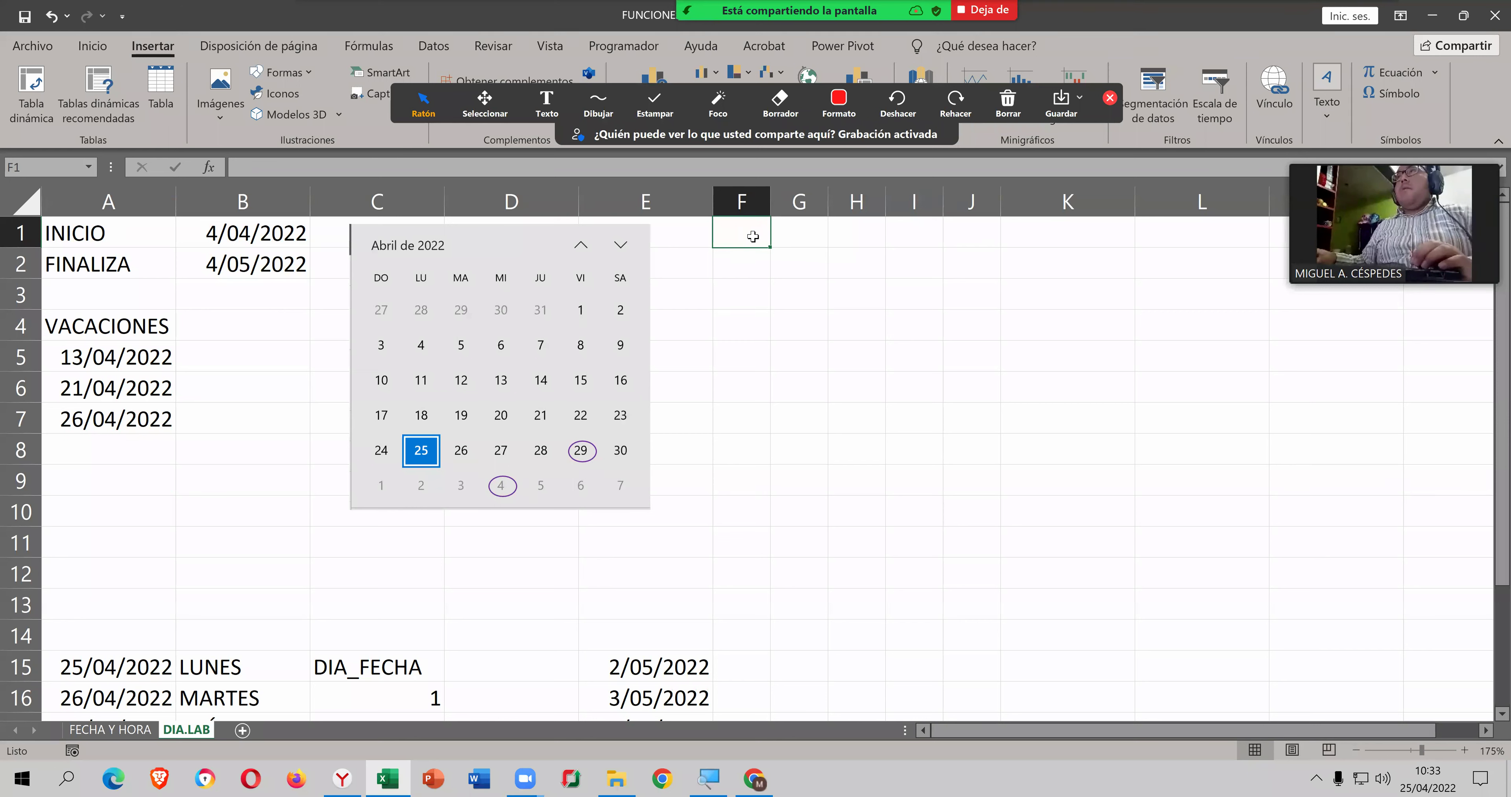
{"action": "double_click", "coordinate": [753, 236]}
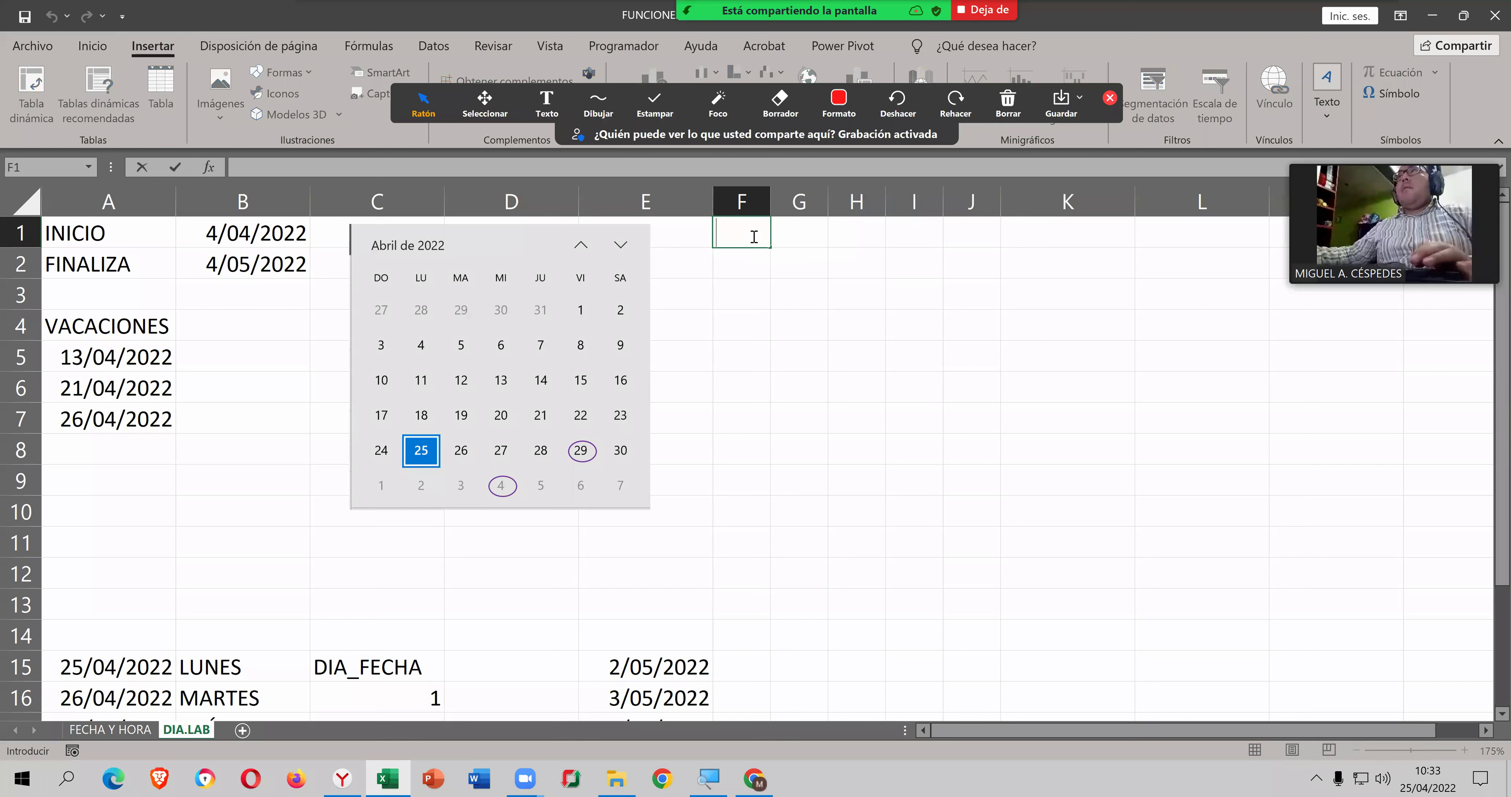
{"action": "type", "text": "25/4/22"}
{"action": "key", "text": "Return"}
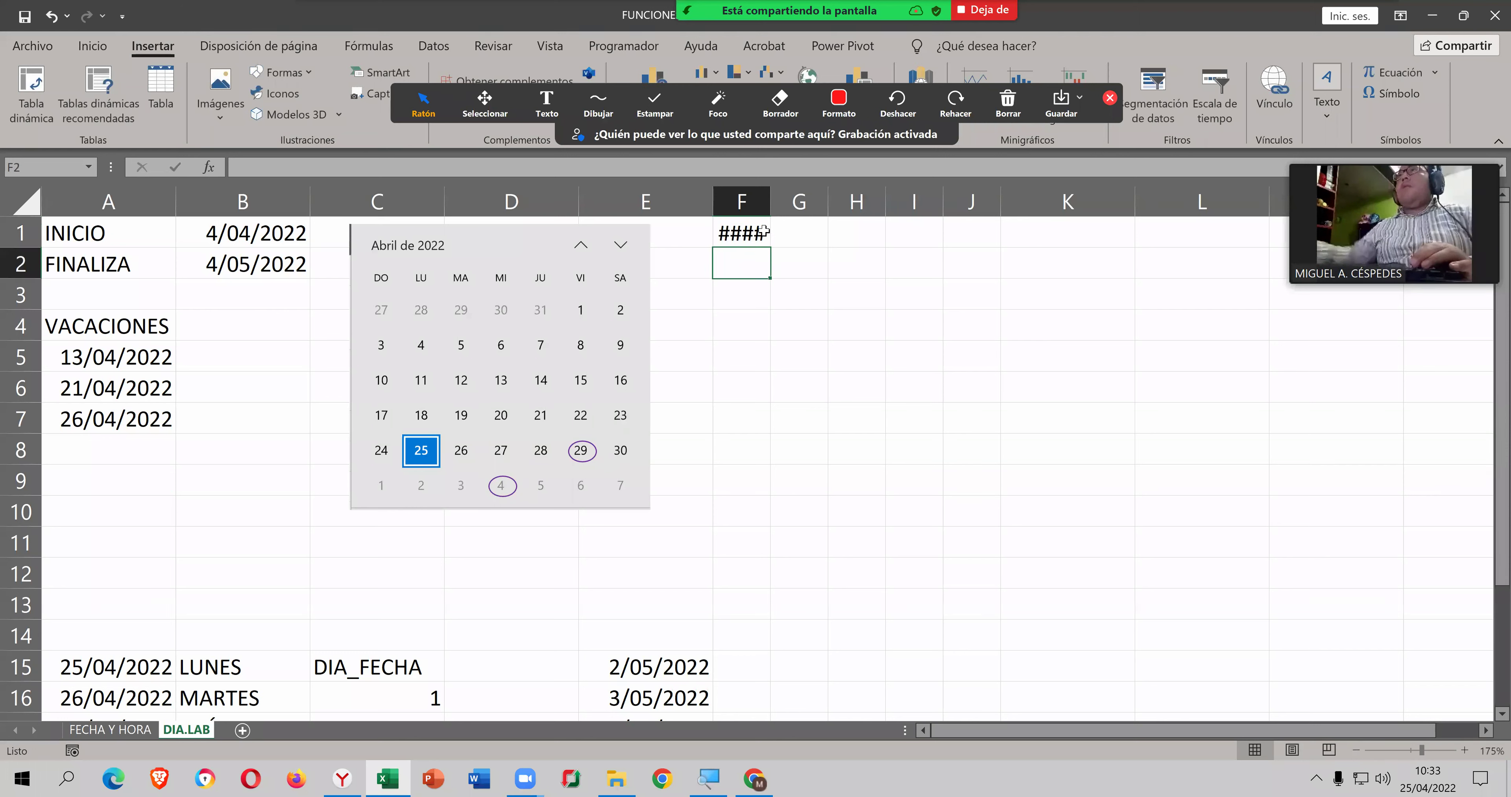
{"action": "double_click", "coordinate": [770, 203]}
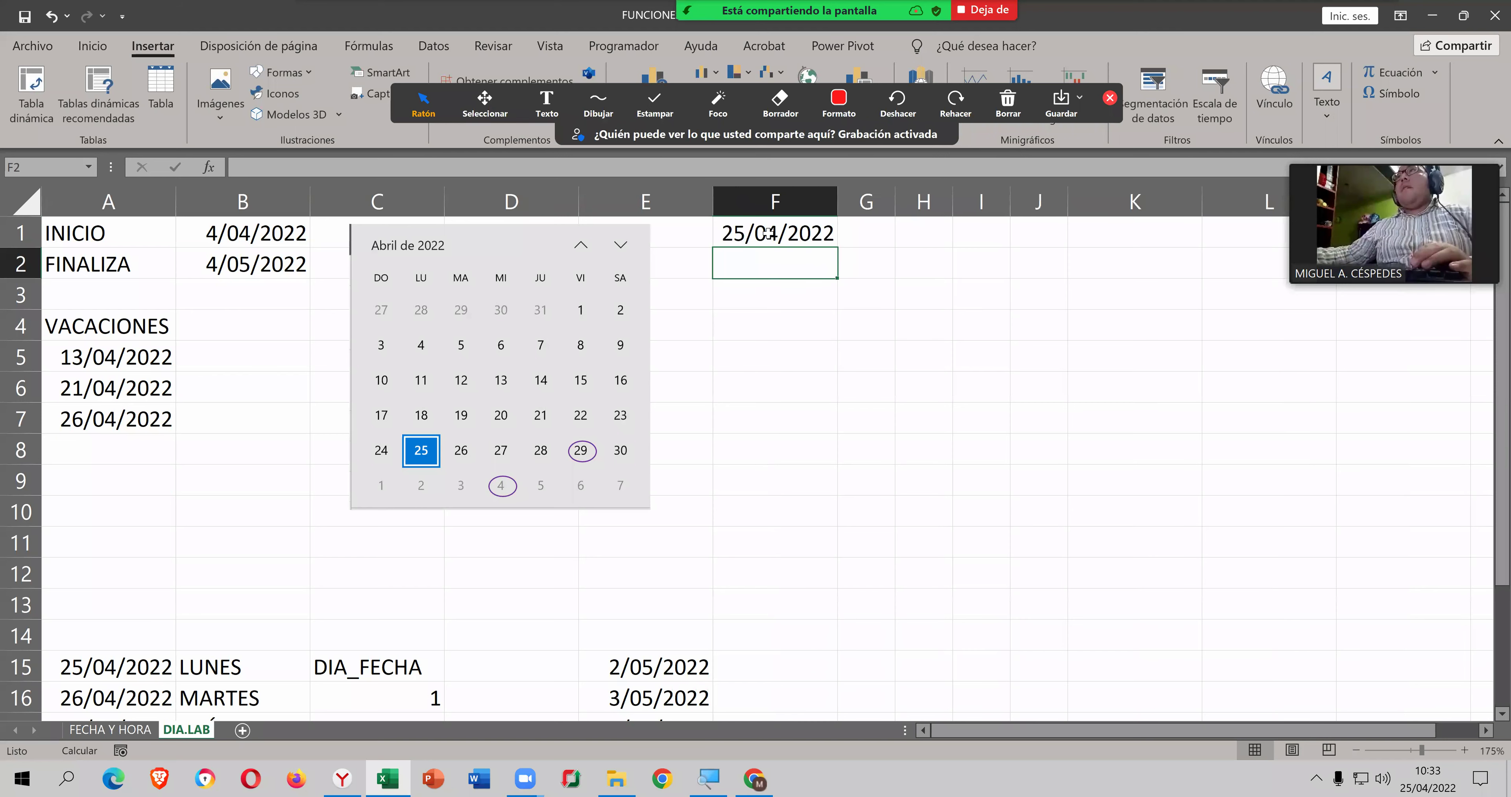
Step: Fill the dates across to J1 (through 29/04/2022) and autofit columns G–J
{"action": "left_click", "coordinate": [816, 245]}
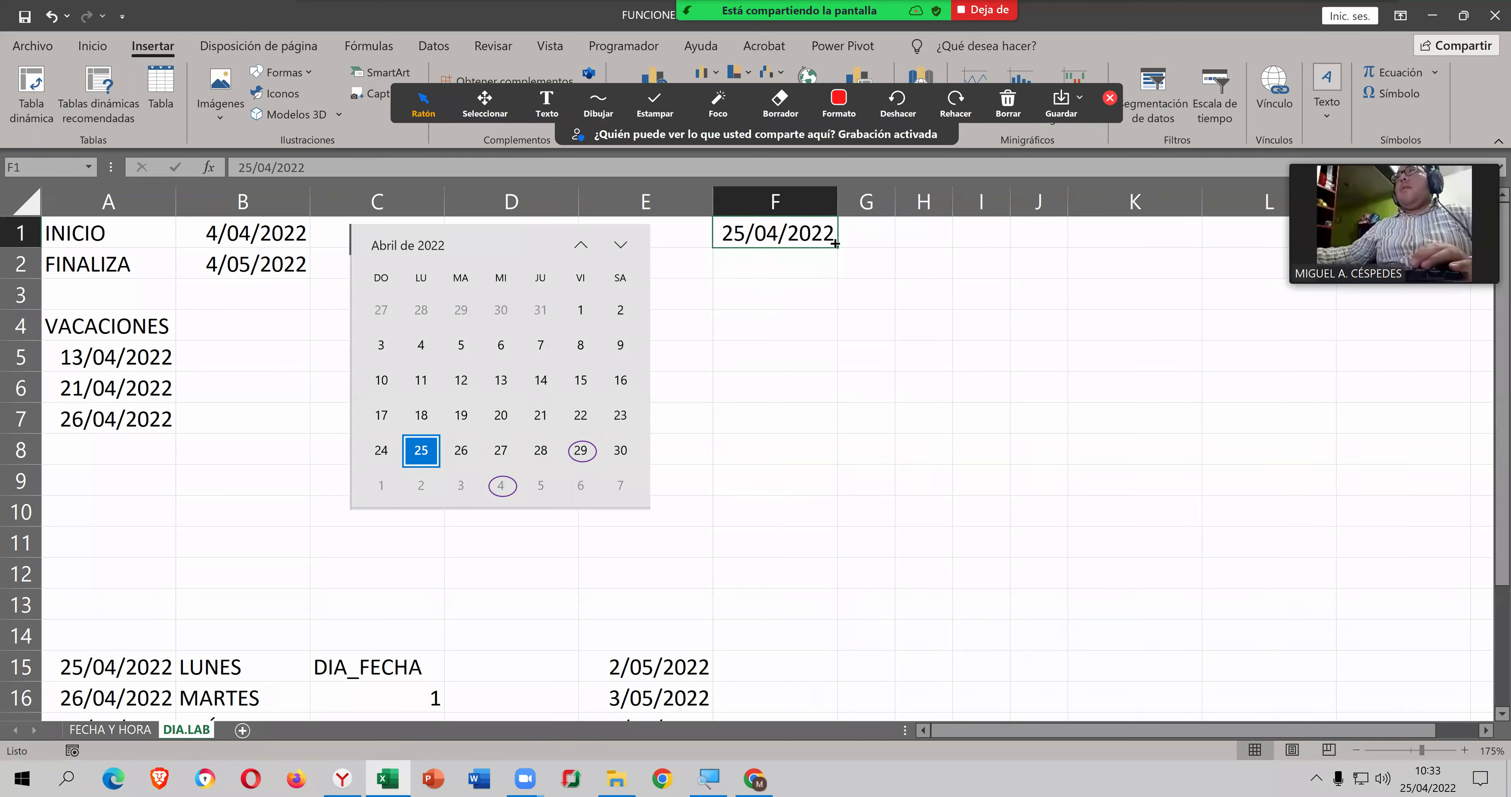
{"action": "left_click_drag", "start_coordinate": [838, 246], "coordinate": [1035, 250]}
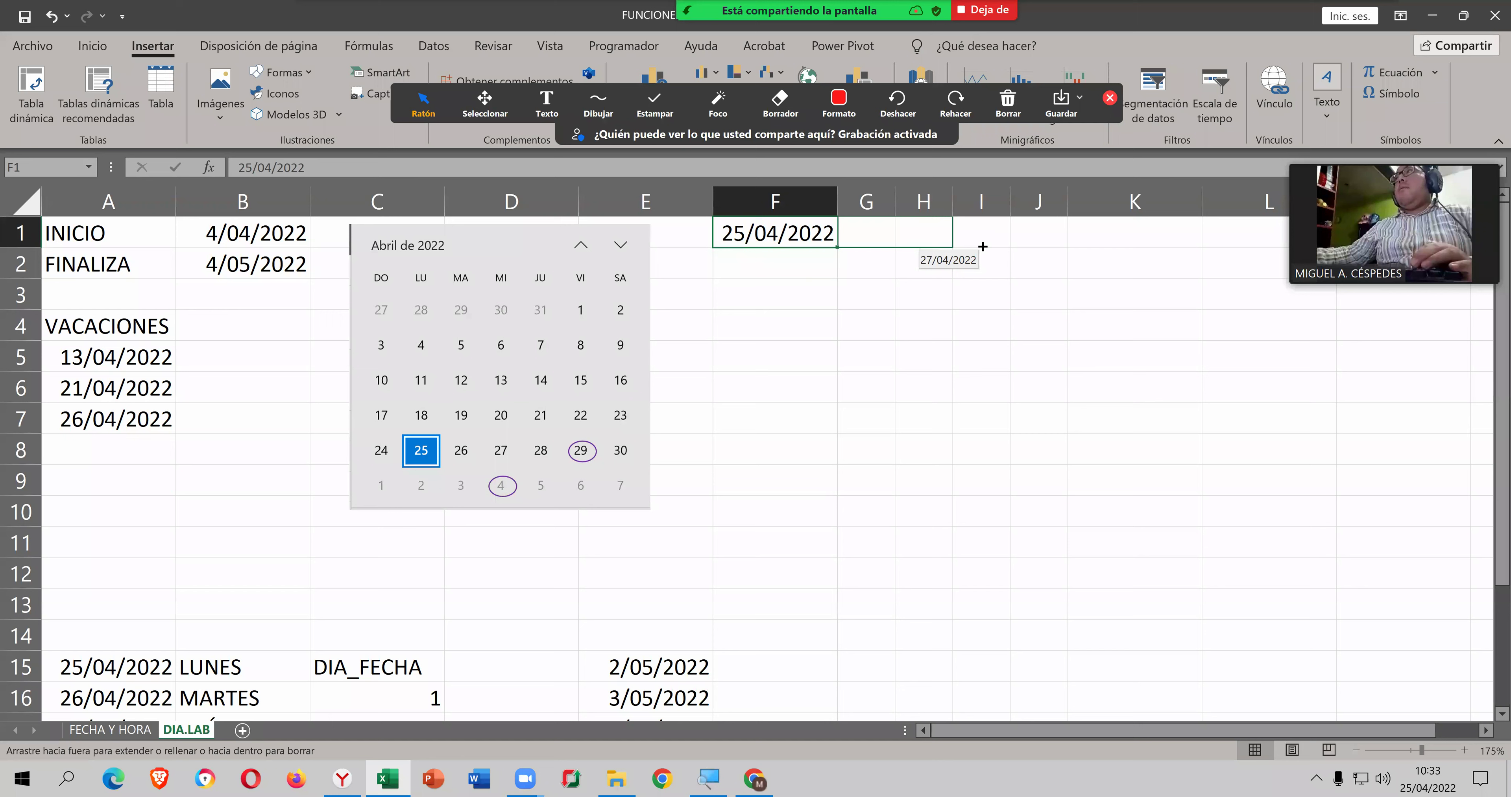
{"action": "left_click_drag", "start_coordinate": [1036, 250], "coordinate": [1053, 249]}
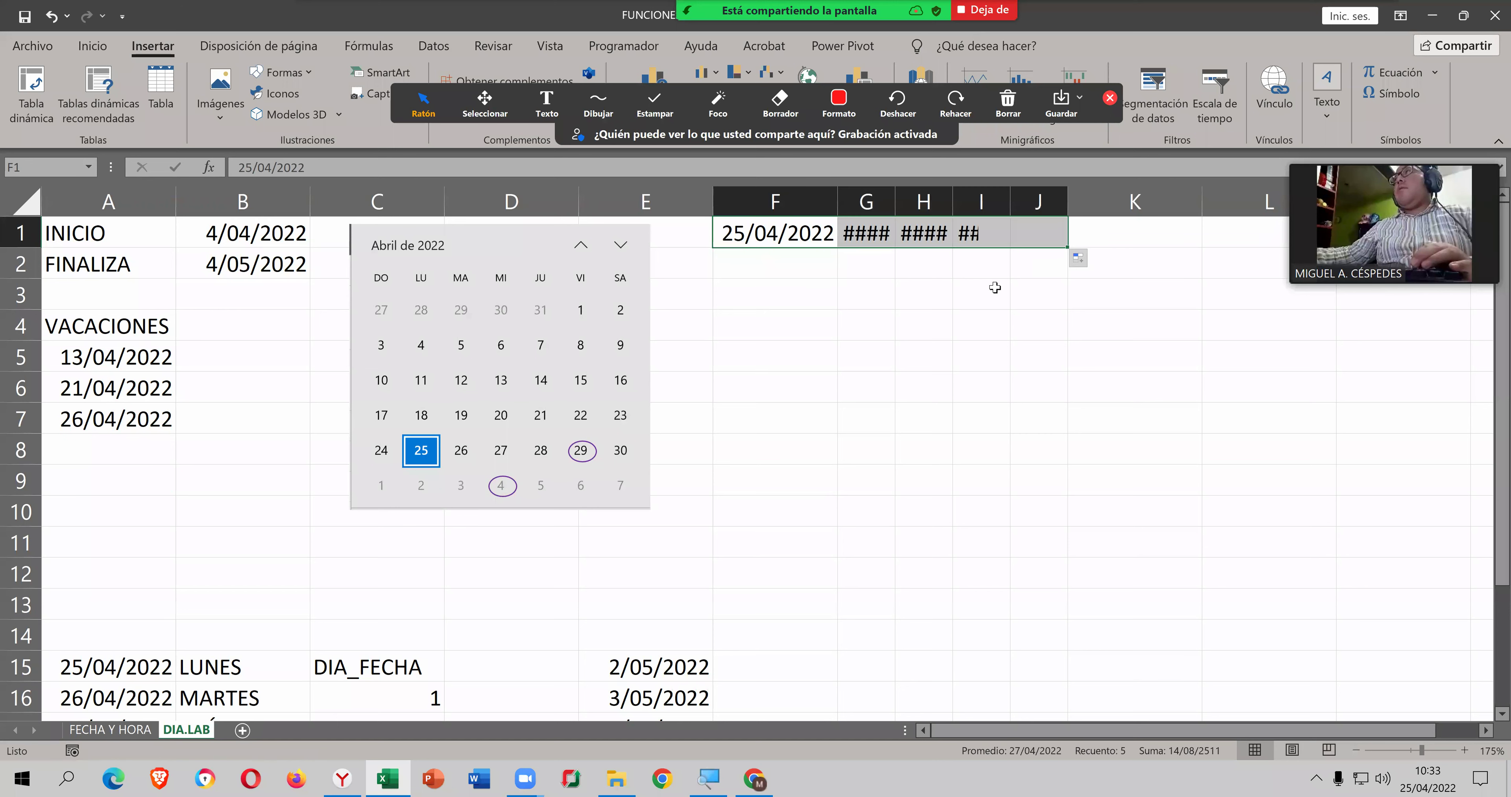
{"action": "left_click_drag", "start_coordinate": [862, 201], "coordinate": [1024, 201]}
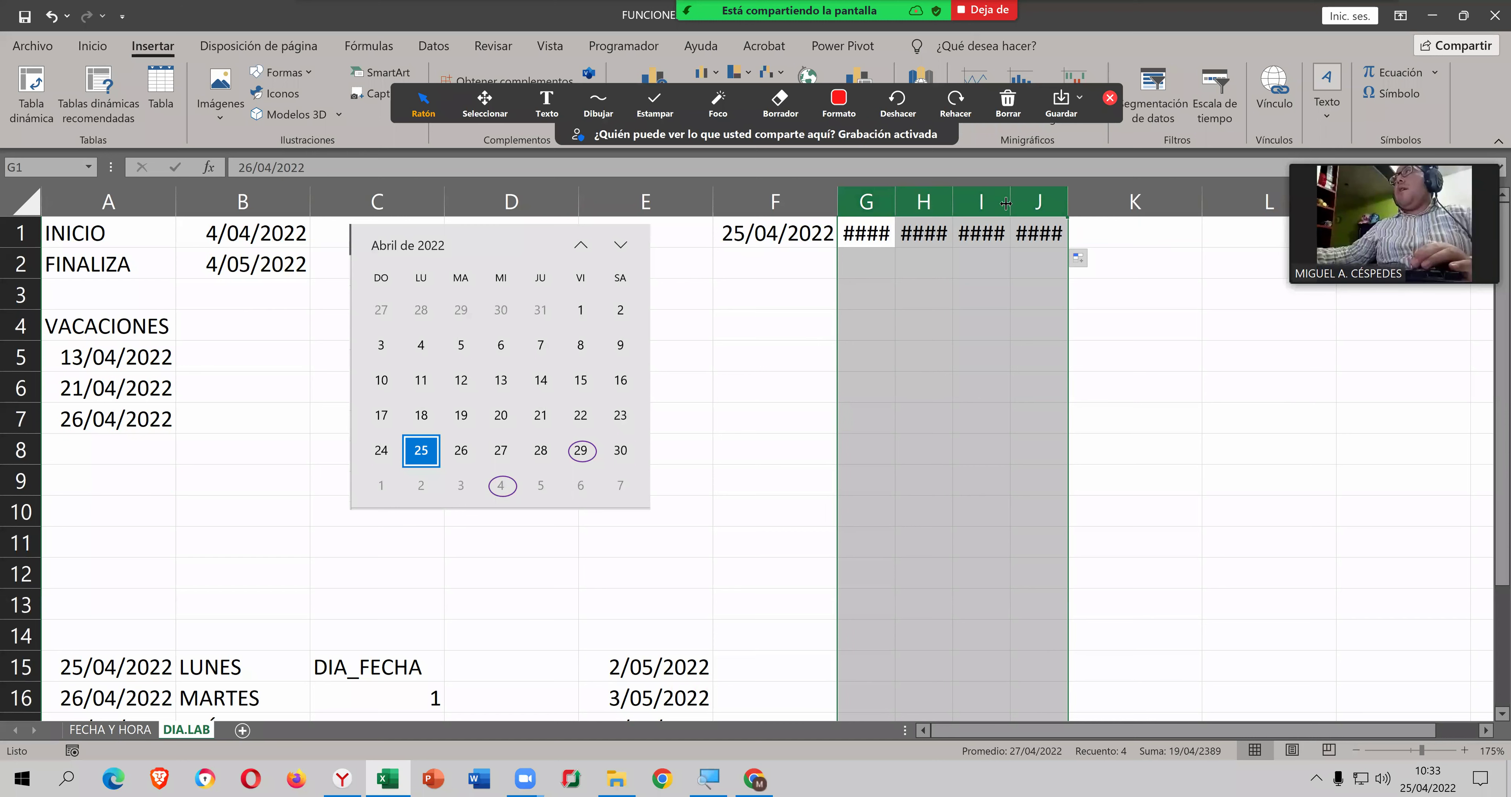
{"action": "double_click", "coordinate": [1008, 205]}
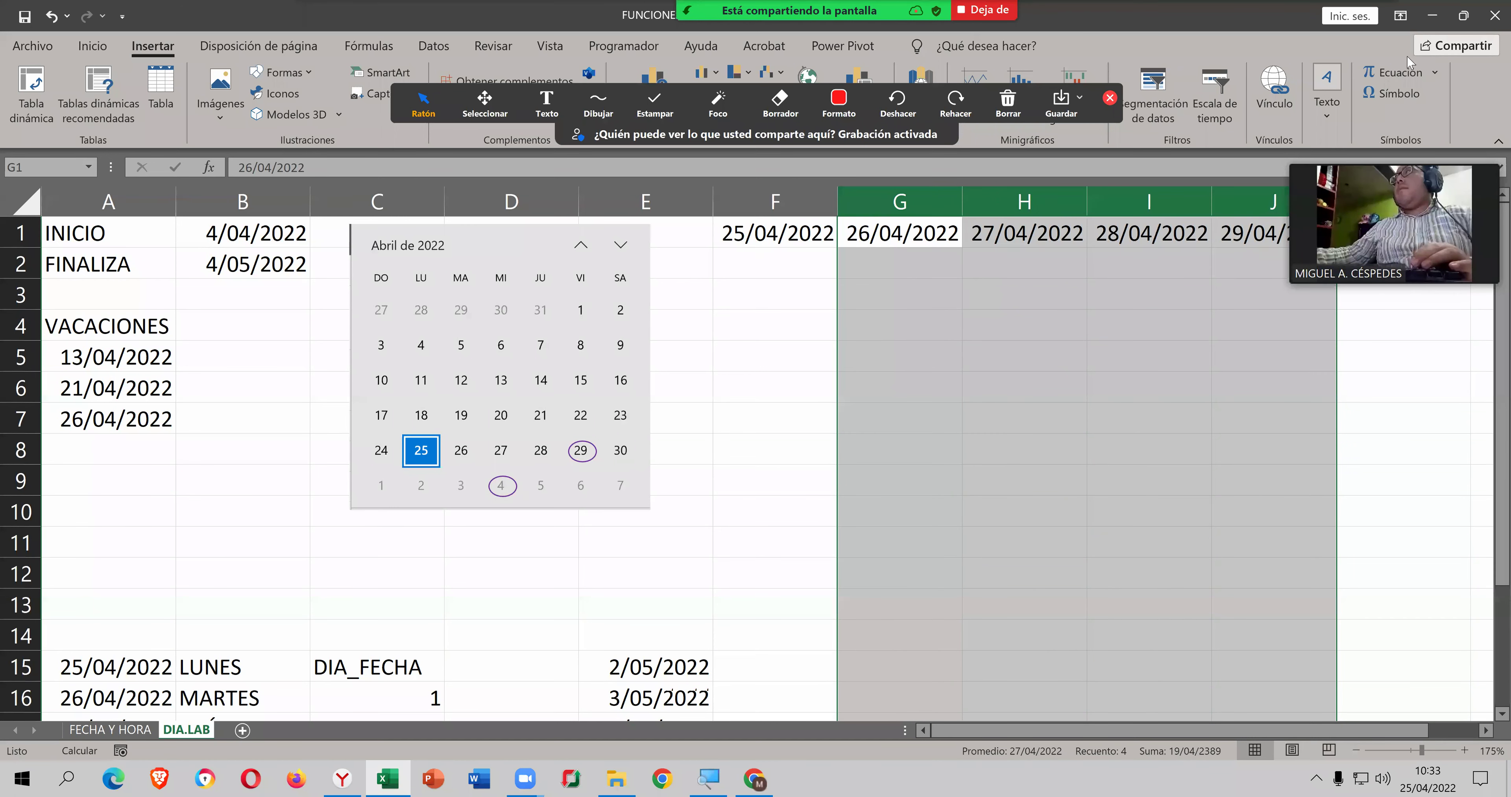
{"action": "left_click_drag", "start_coordinate": [758, 269], "coordinate": [1259, 269]}
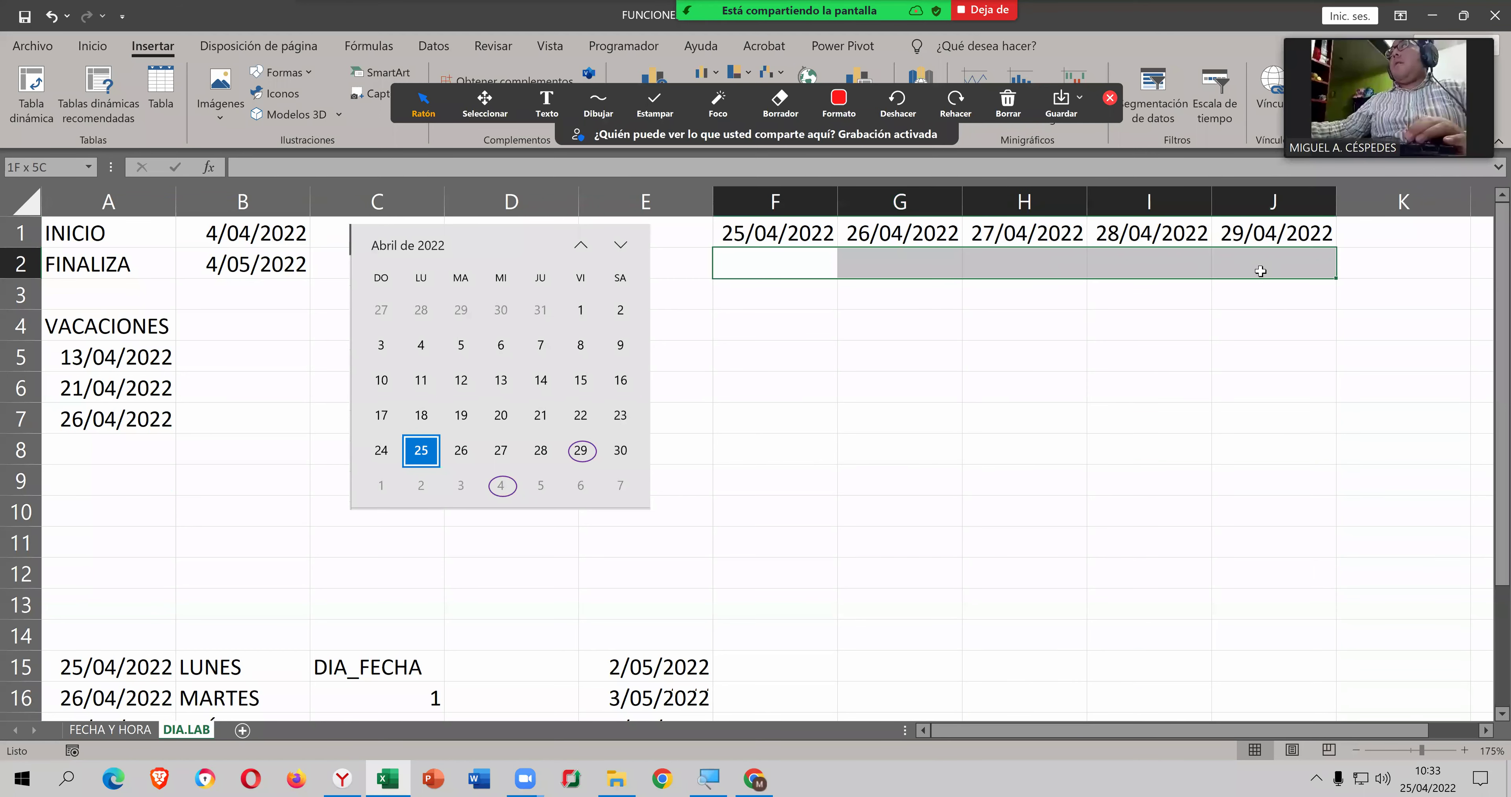
Step: Put =F1+7 in F3 and copy it across to J3 for the following week's dates
{"action": "left_click", "coordinate": [782, 291]}
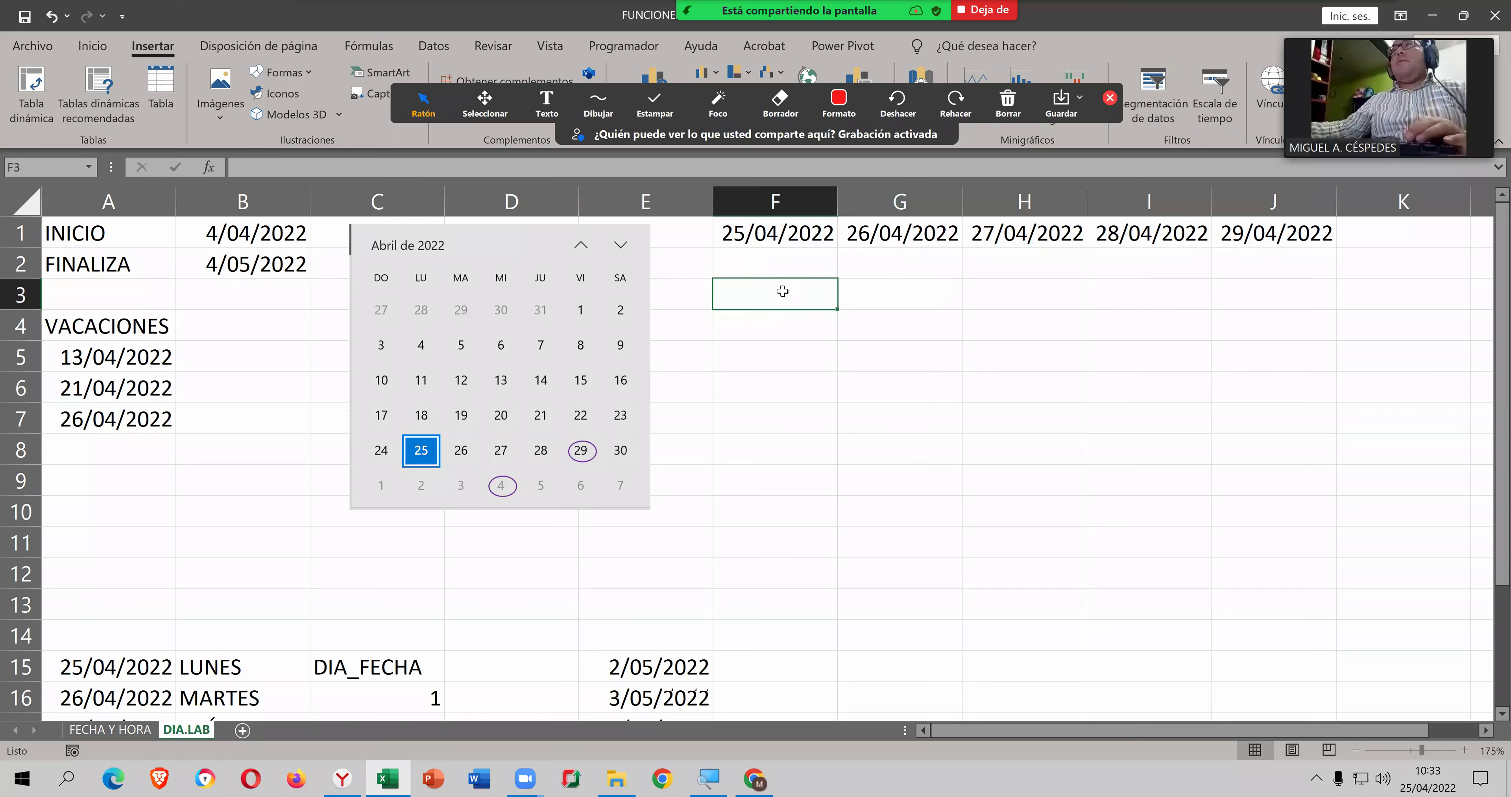
{"action": "double_click", "coordinate": [783, 291]}
{"action": "type", "text": "="}
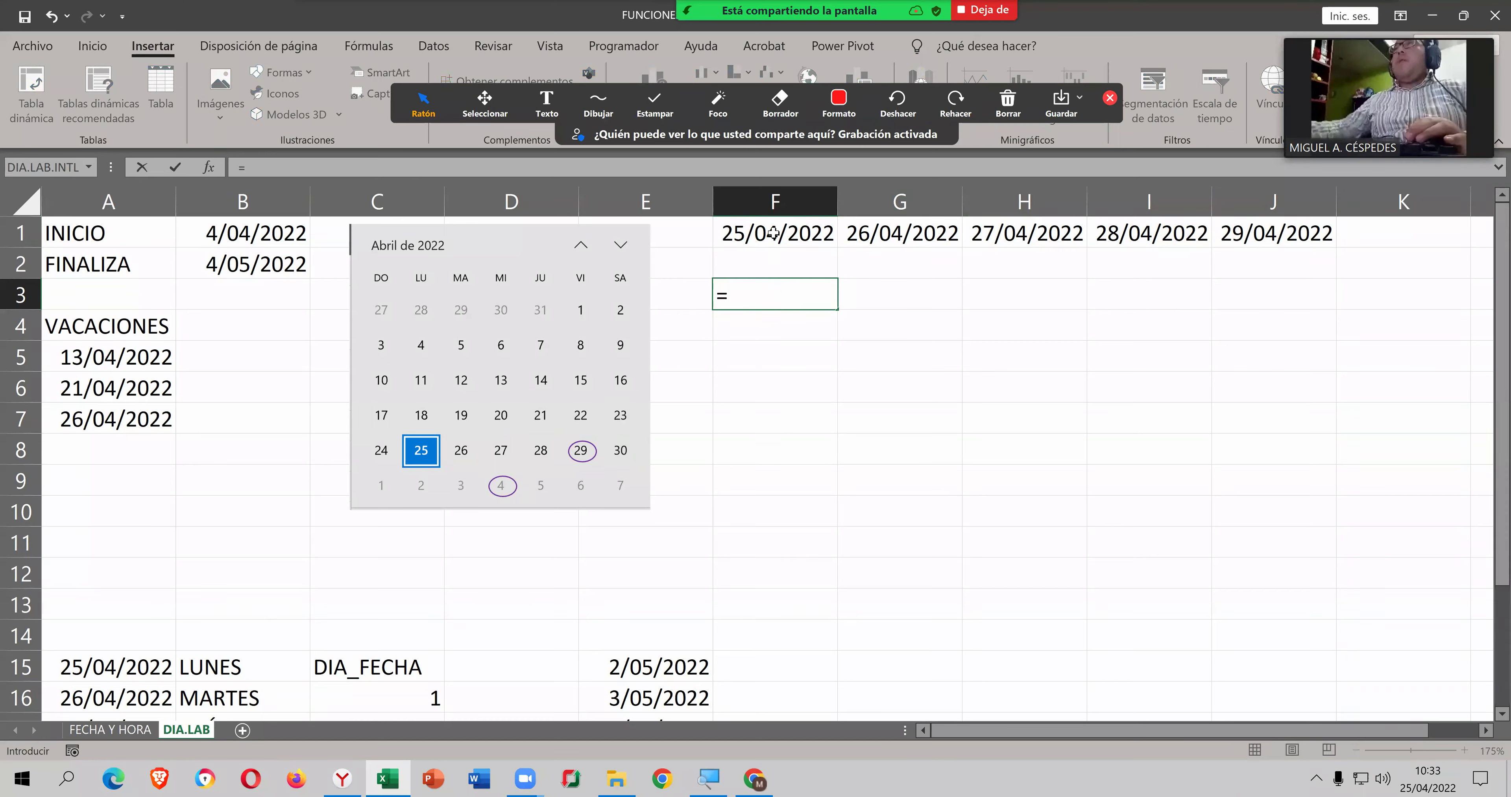
{"action": "left_click", "coordinate": [773, 234]}
{"action": "type", "text": "+7"}
{"action": "key", "text": "Return"}
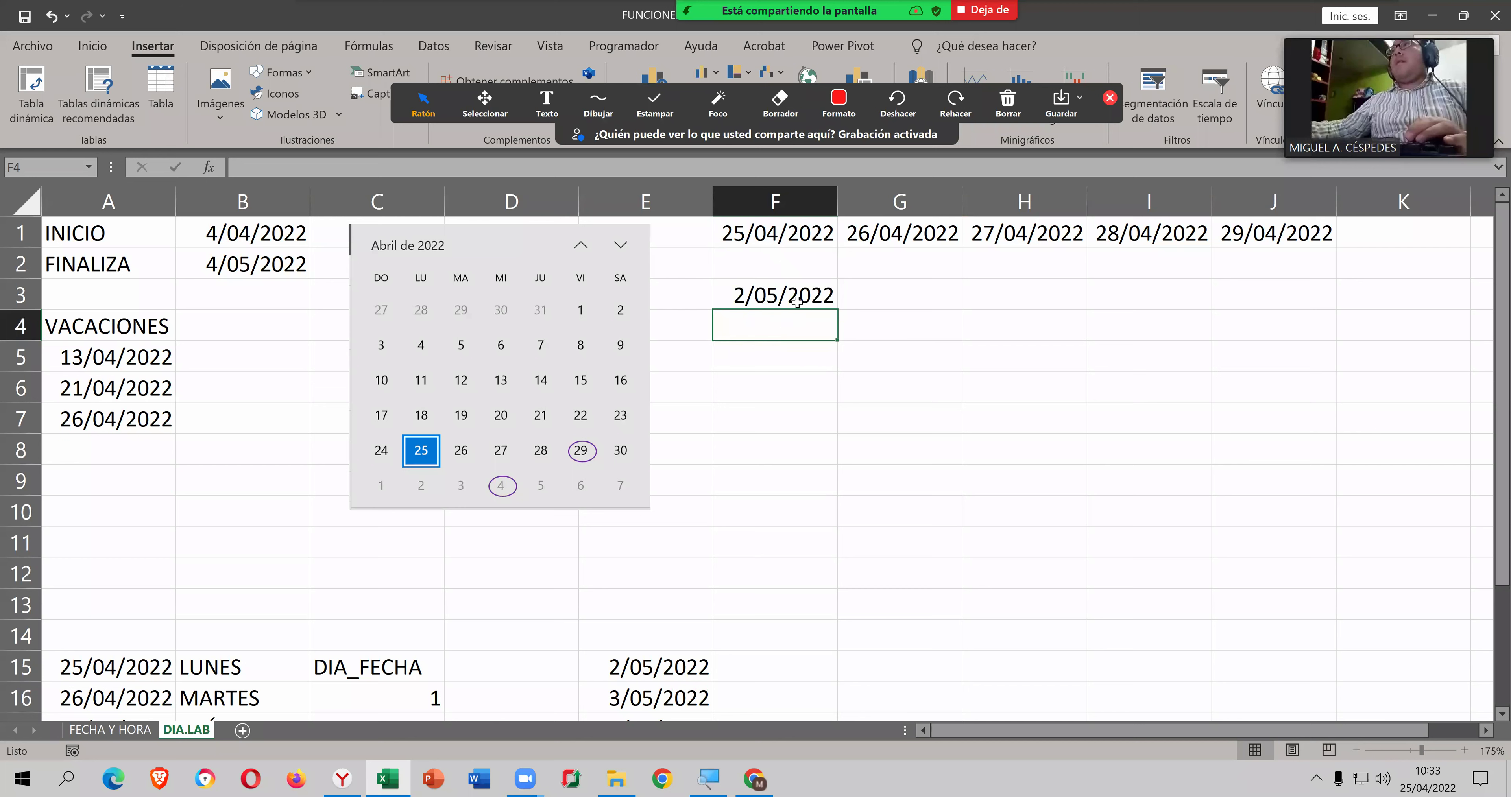
{"action": "left_click", "coordinate": [823, 301]}
{"action": "left_click_drag", "start_coordinate": [838, 309], "coordinate": [1295, 311]}
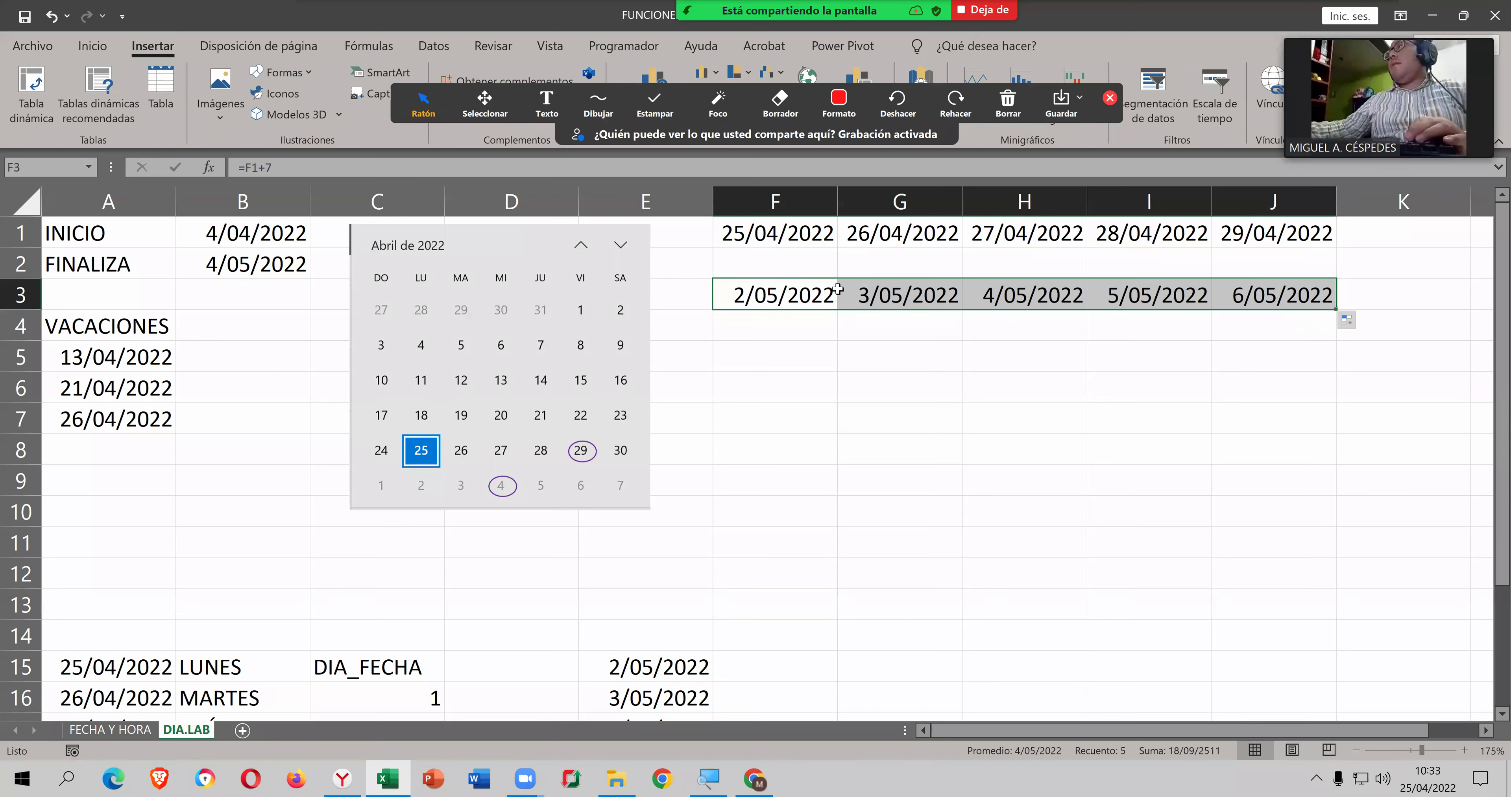
Step: Label F2 'F_INICIAL' and number G2:J2 with workdays 1, 2, 3 and 4
{"action": "left_click", "coordinate": [765, 266]}
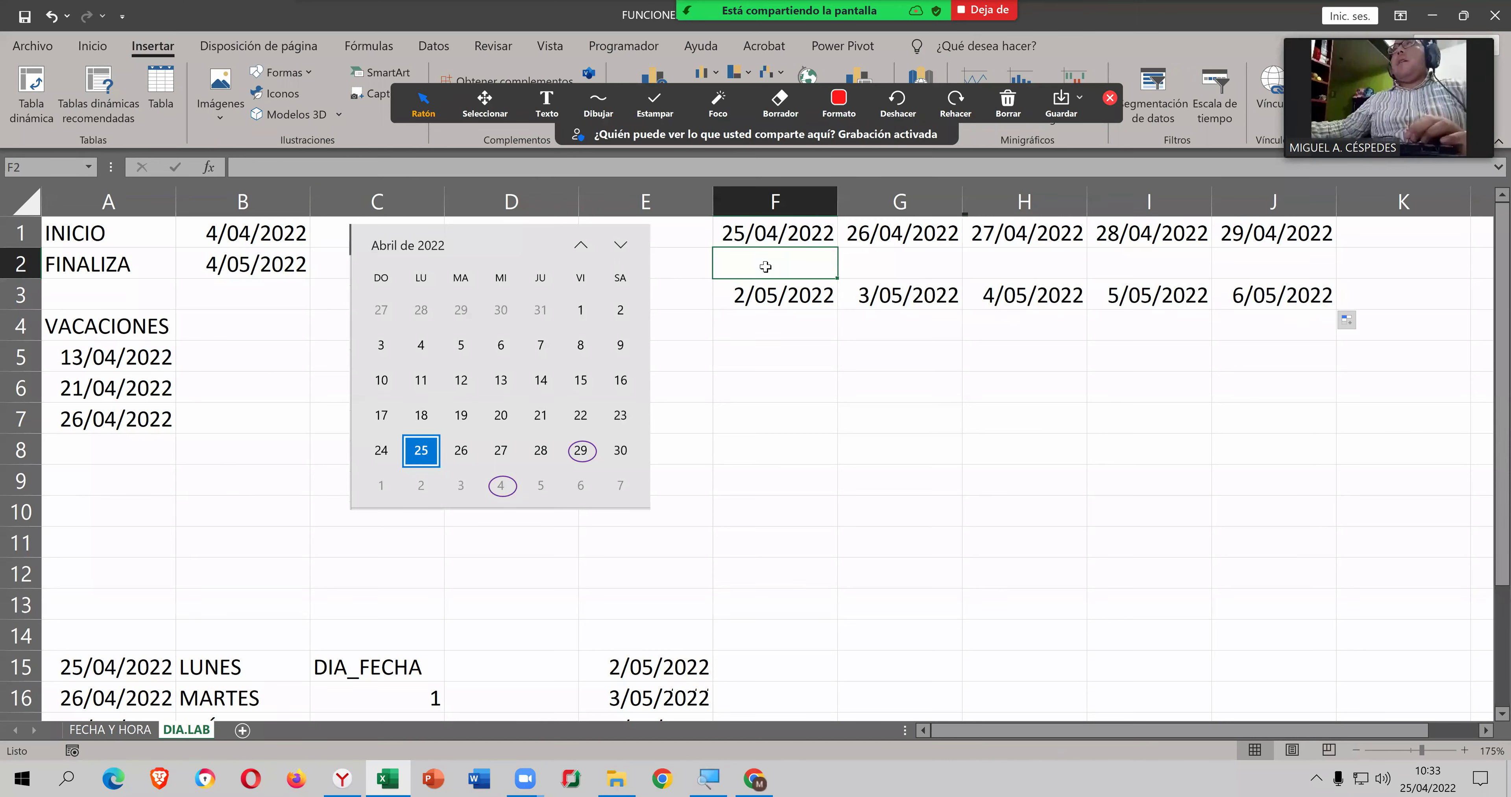
{"action": "type", "text": "F_INICIAL"}
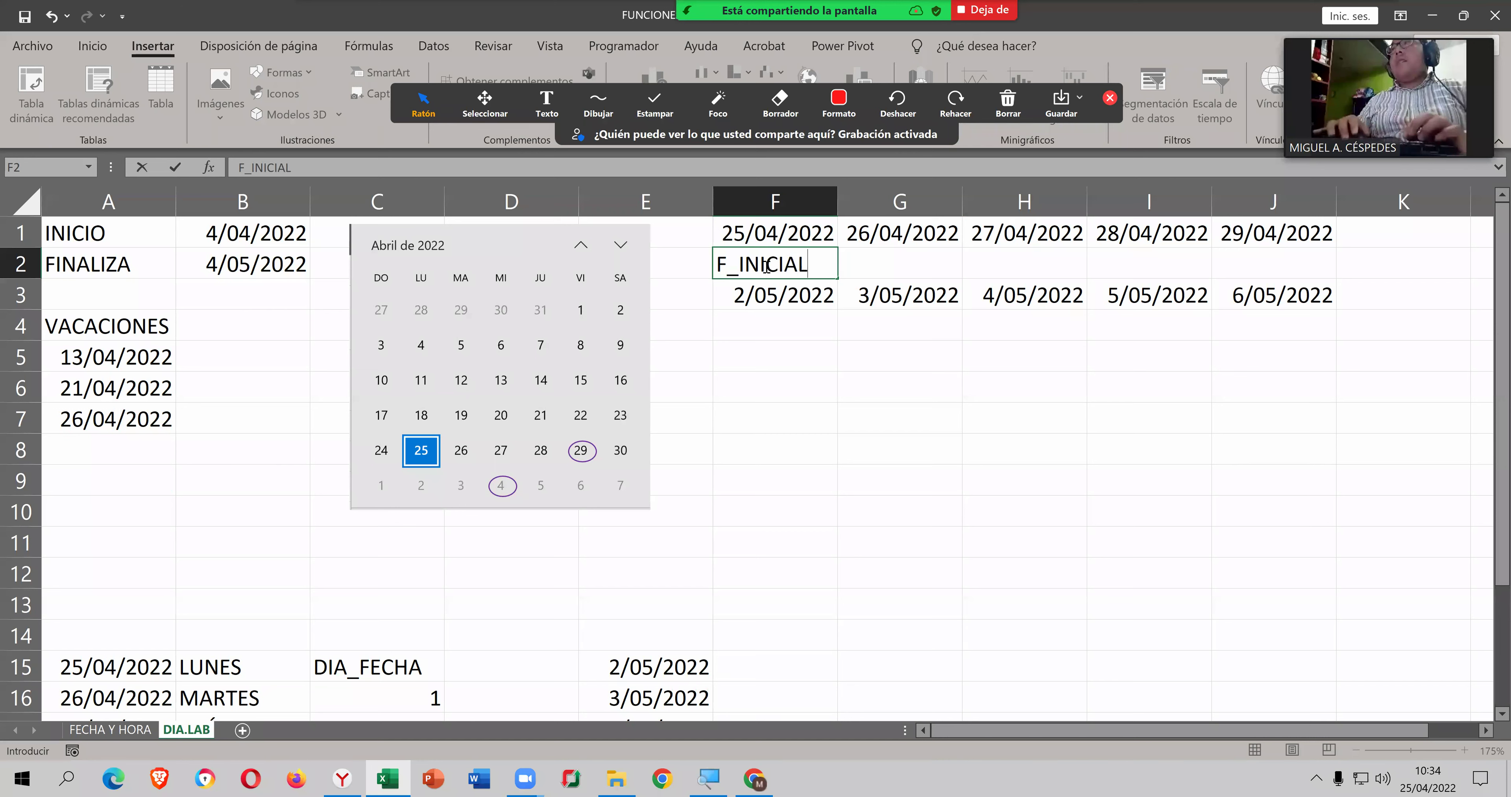
{"action": "key", "text": "Tab"}
{"action": "type", "text": "1"}
{"action": "key", "text": "Tab"}
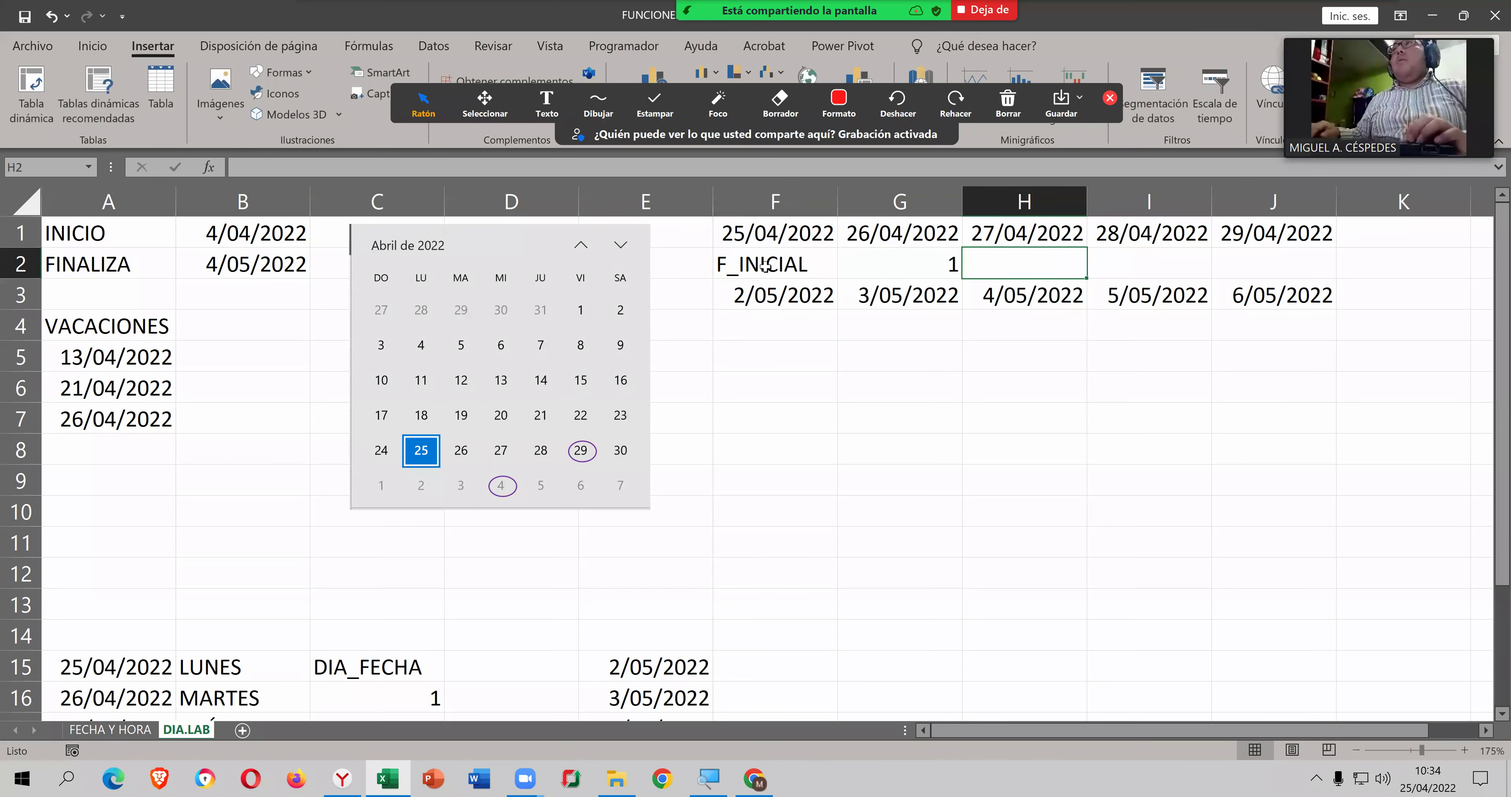
{"action": "type", "text": "2"}
{"action": "key", "text": "Tab"}
{"action": "type", "text": "3"}
{"action": "key", "text": "Tab"}
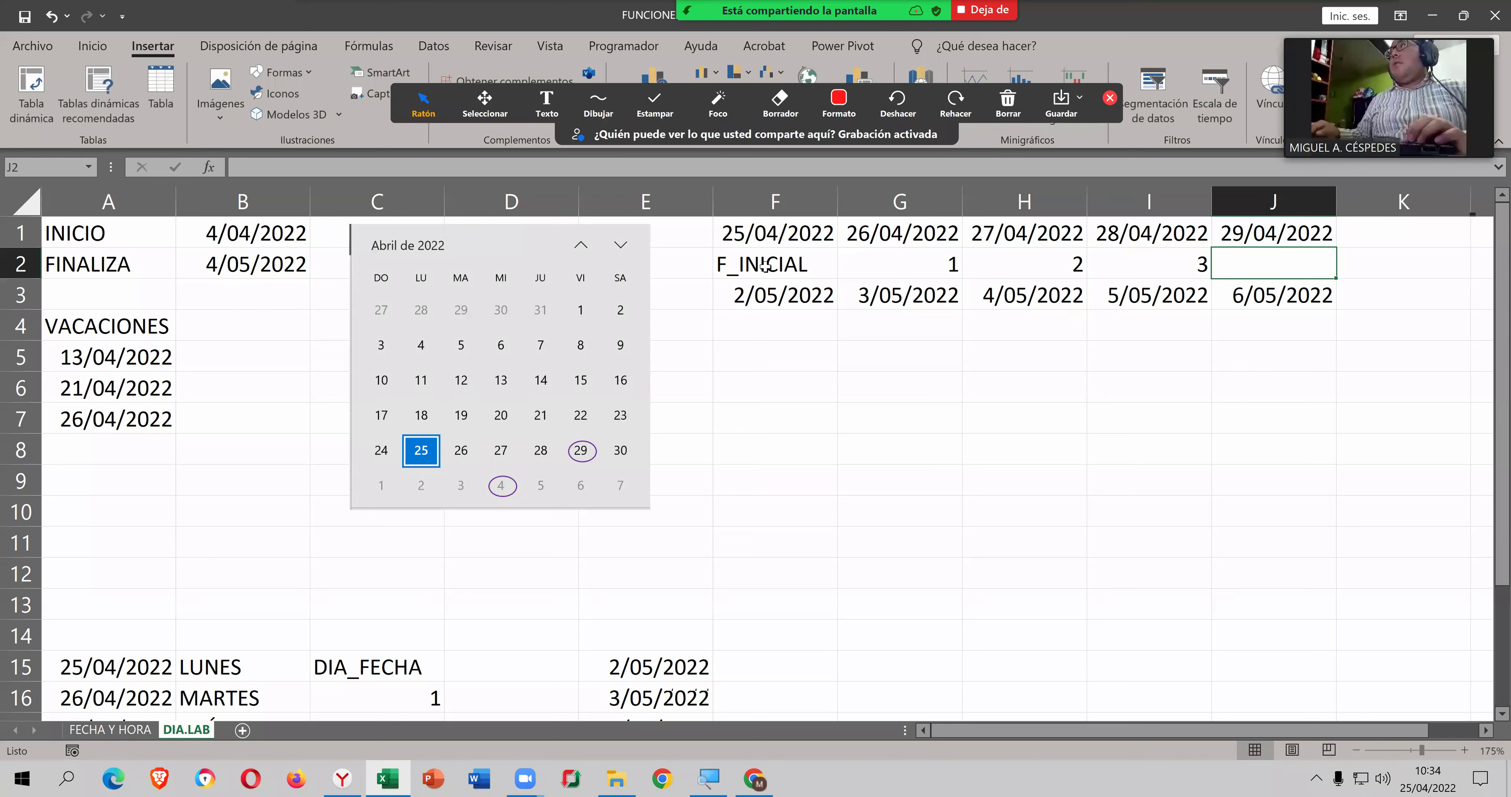
{"action": "type", "text": "4"}
{"action": "key", "text": "Down"}
Step: Number F4:J4 with workdays 5, 6, 7, 8 and 9
{"action": "key", "text": "Left"}
{"action": "key", "text": "Left"}
{"action": "key", "text": "Left"}
{"action": "key", "text": "Left"}
{"action": "key", "text": "Down"}
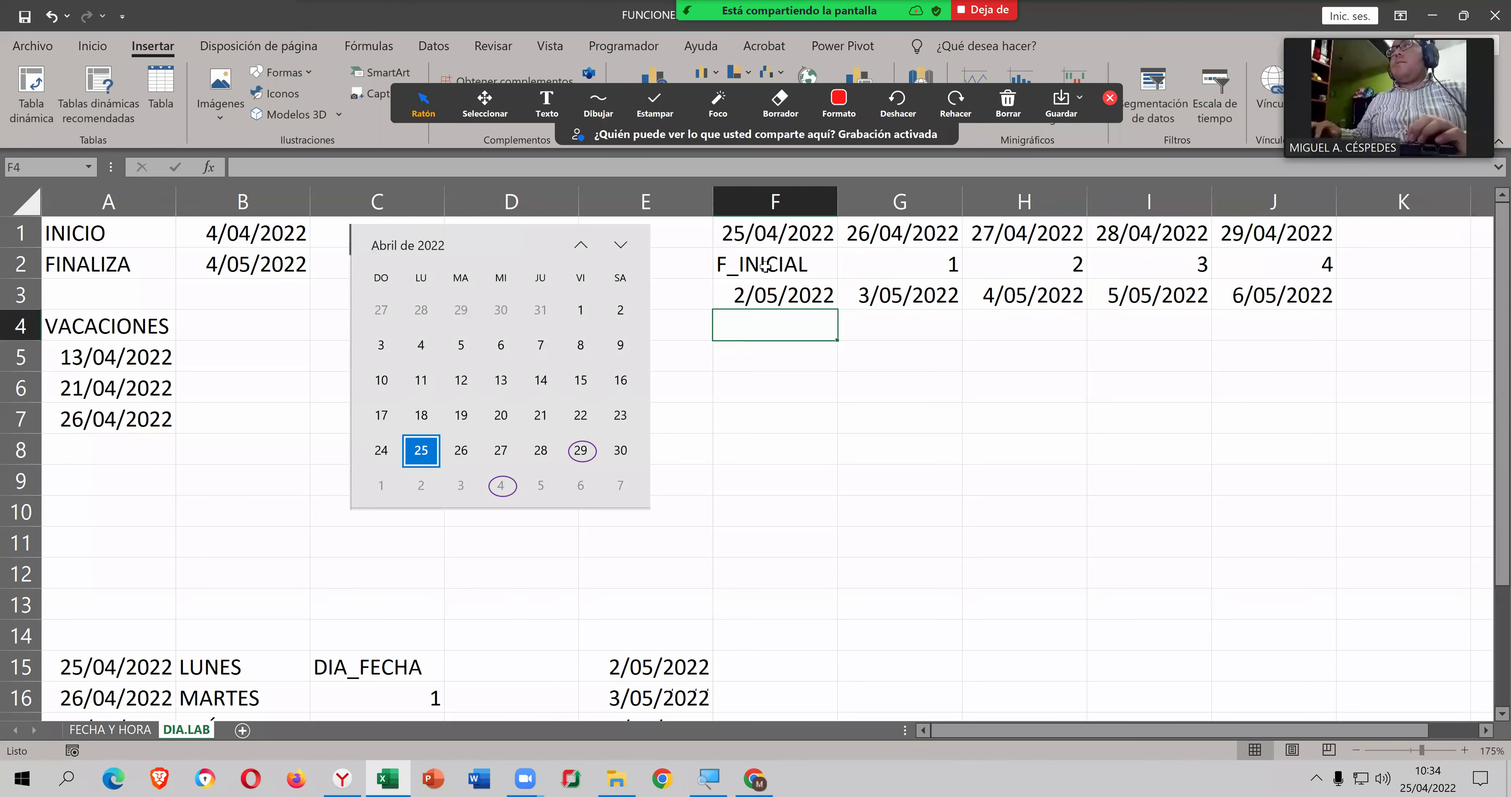
{"action": "type", "text": "5"}
{"action": "key", "text": "Tab"}
{"action": "type", "text": "6"}
{"action": "key", "text": "Tab"}
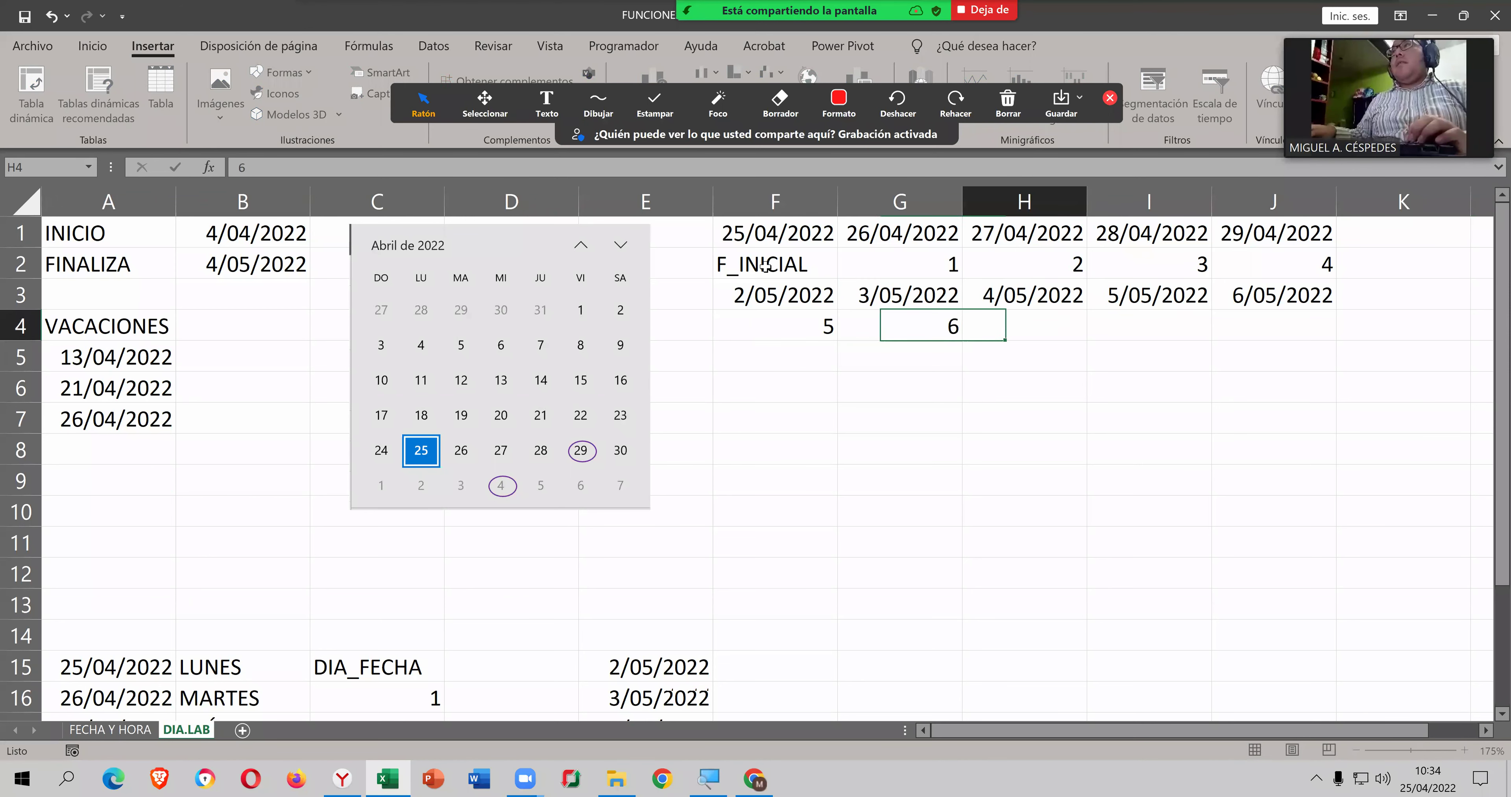
{"action": "type", "text": "7"}
{"action": "key", "text": "Tab"}
{"action": "type", "text": "8"}
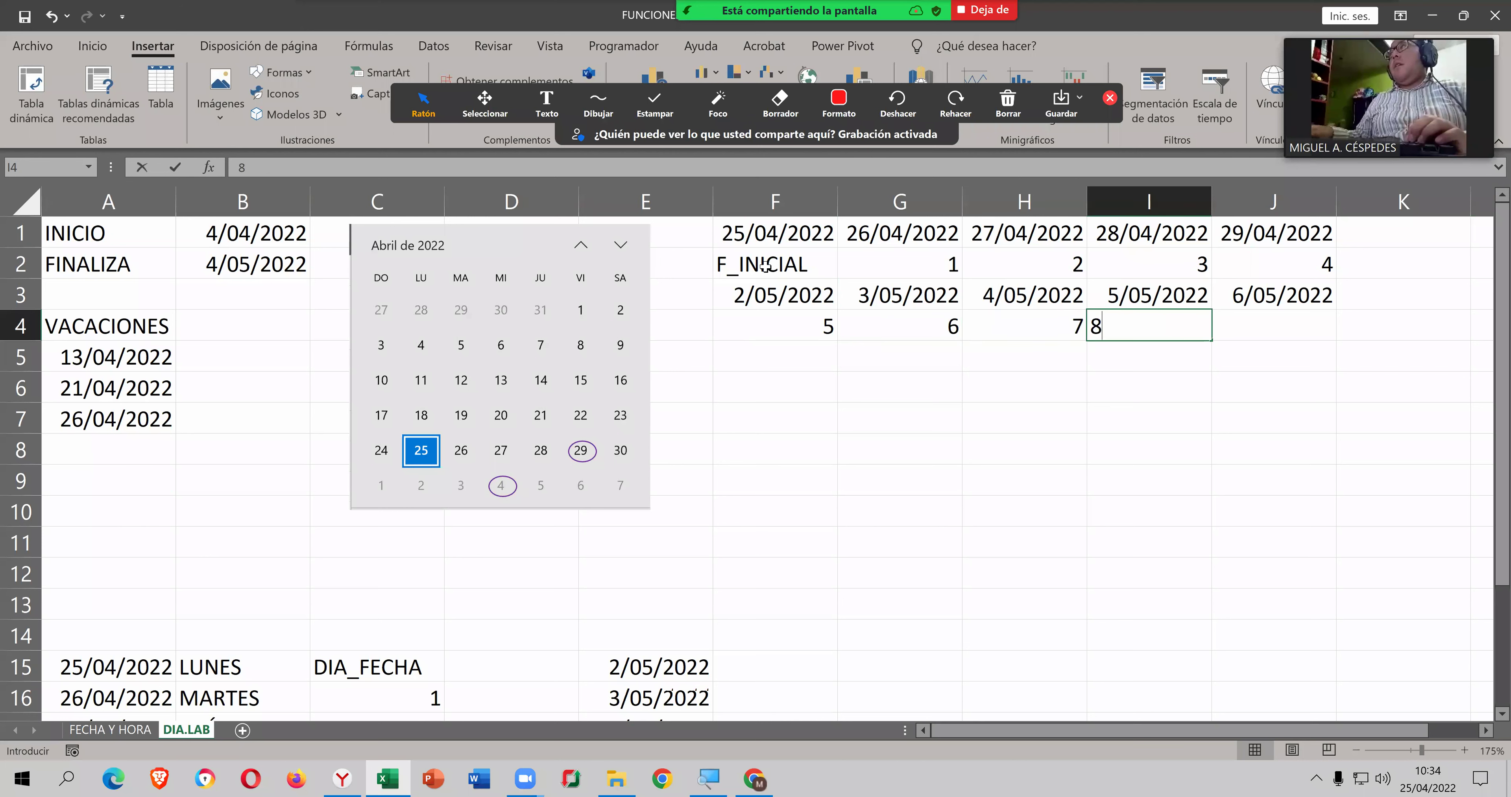
{"action": "key", "text": "Tab"}
{"action": "type", "text": "9"}
{"action": "key", "text": "Down"}
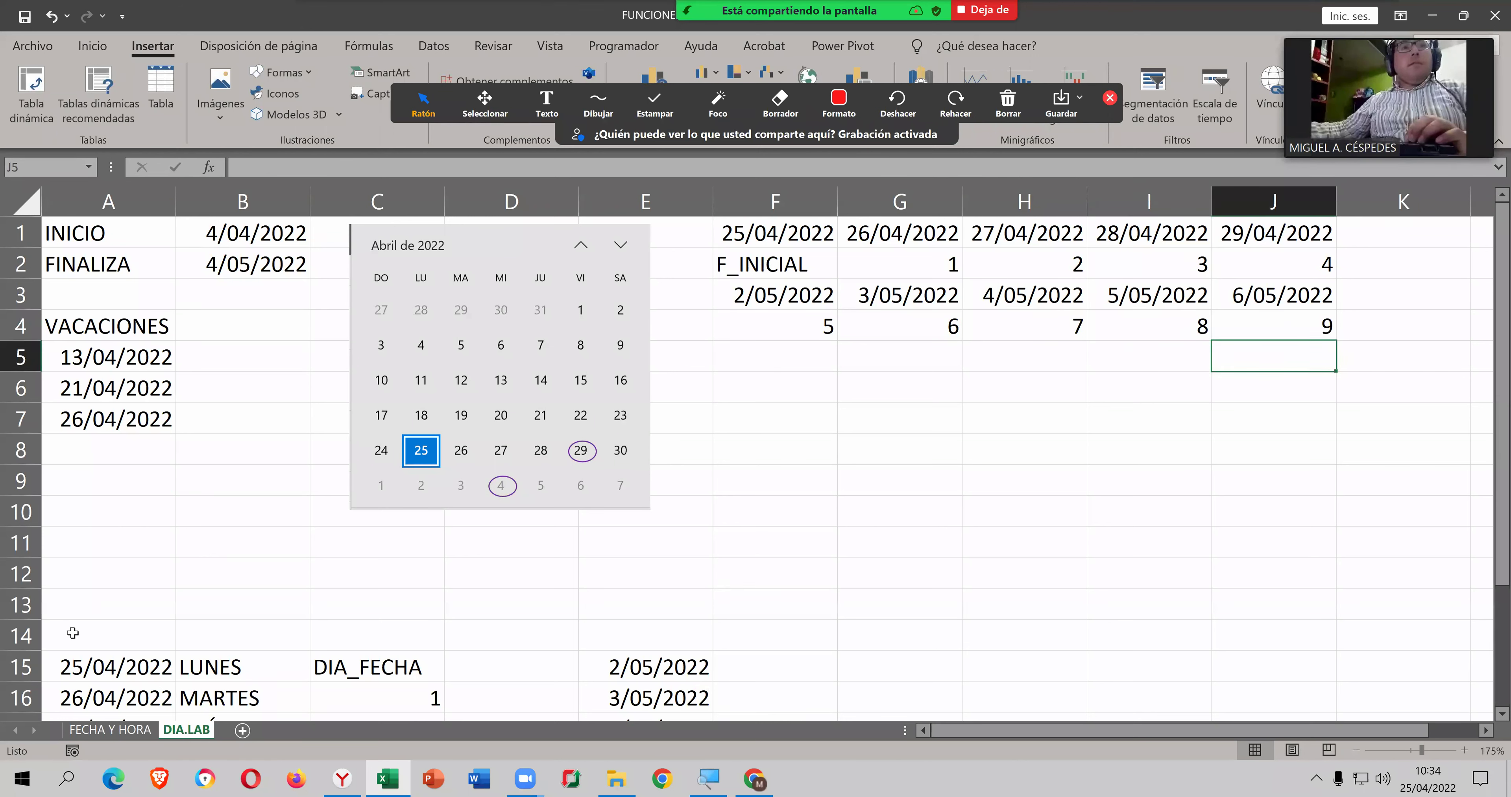
Step: On FECHA Y HORA, delete ',,A10' so A6 reads =DIA.LAB.INTL(A2,9), giving 6/05/2022
{"action": "left_click", "coordinate": [115, 731]}
{"action": "left_click", "coordinate": [190, 537]}
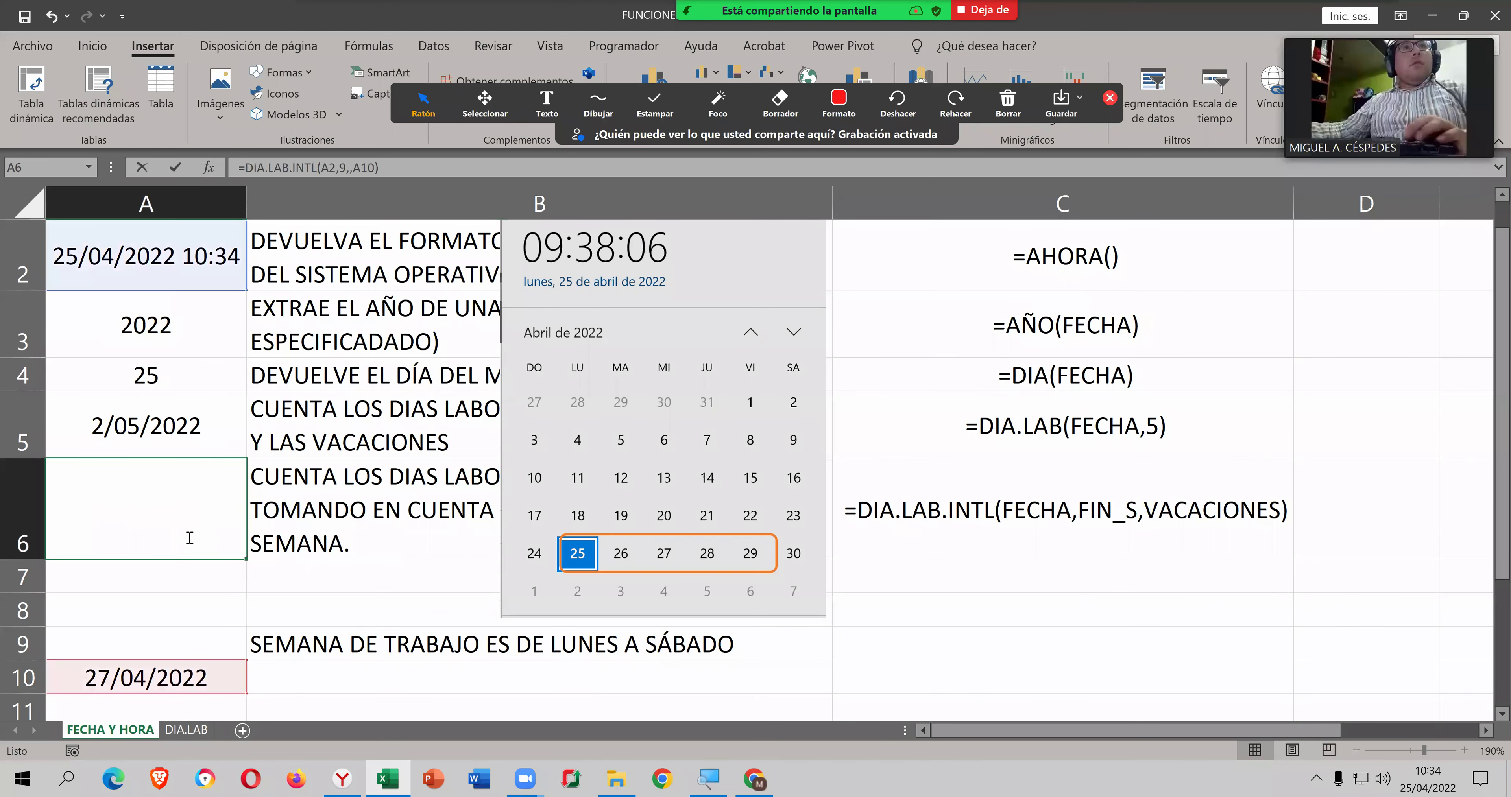
{"action": "double_click", "coordinate": [189, 537]}
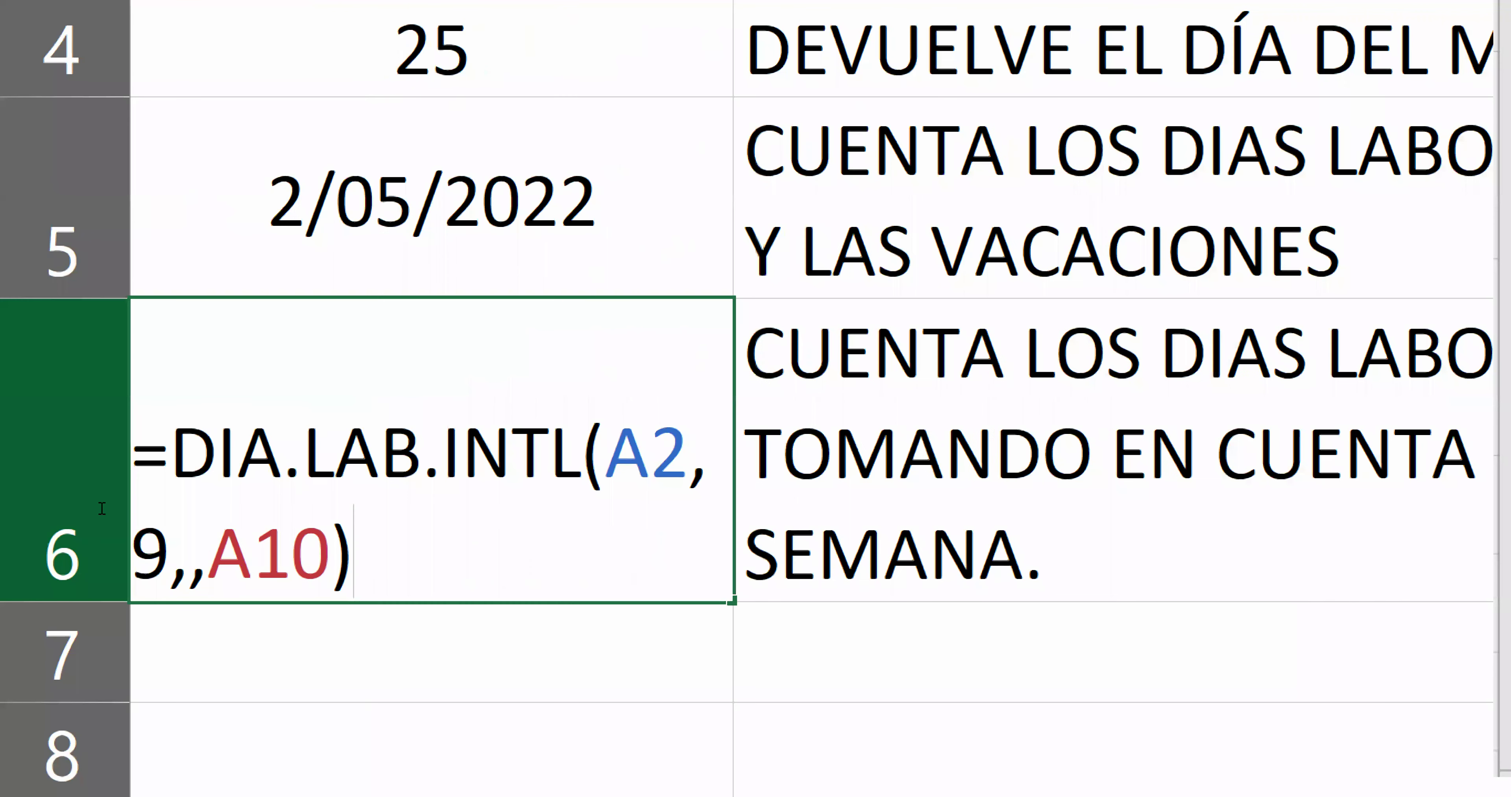
{"action": "key", "text": "Left"}
{"action": "key", "text": "Left"}
{"action": "key", "text": "Left"}
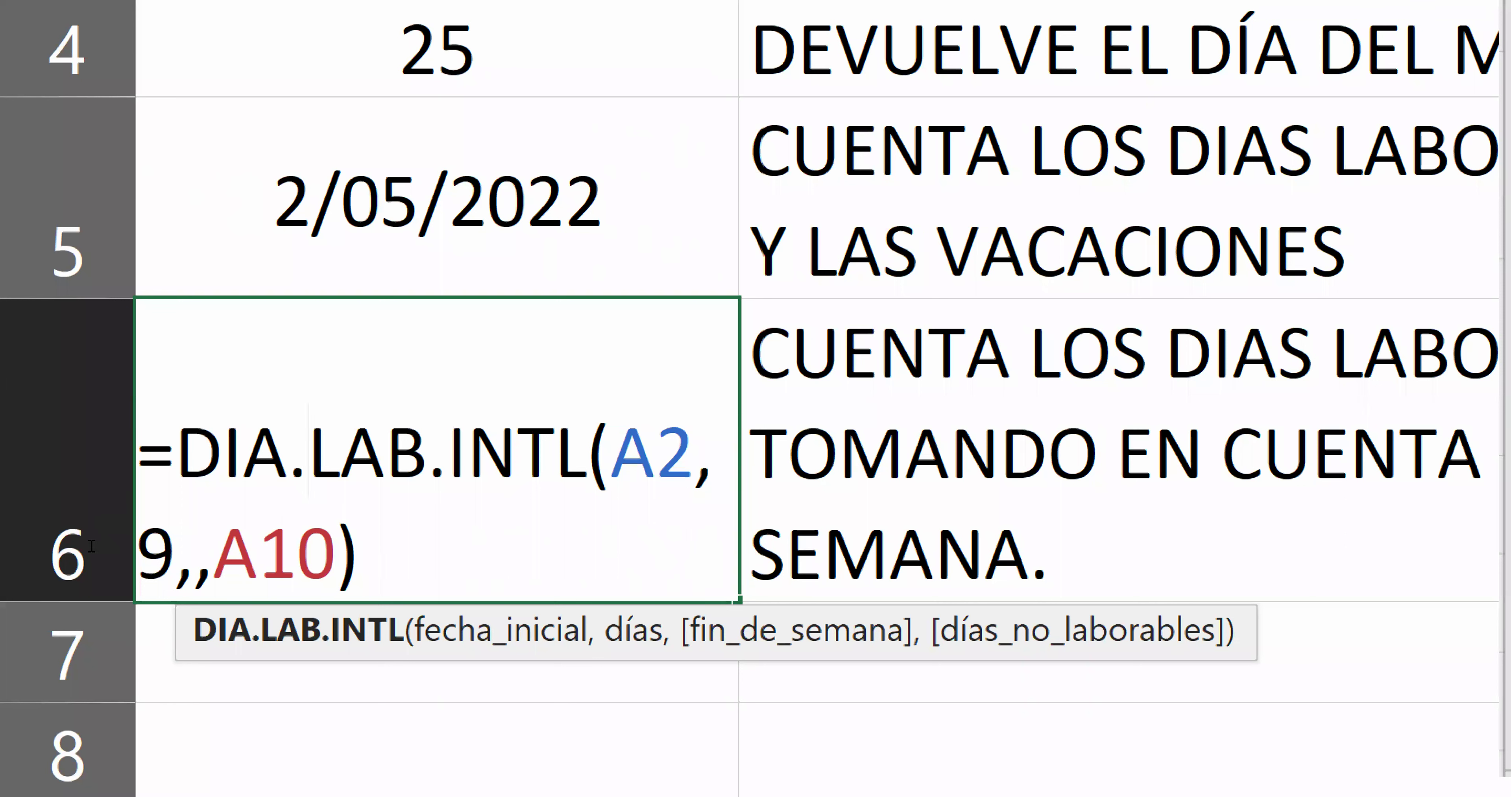
{"action": "key", "text": "shift+Left"}
{"action": "key", "text": "shift+Left"}
{"action": "key", "text": "shift+Left"}
{"action": "key", "text": "shift+Left"}
{"action": "key", "text": "shift+Left"}
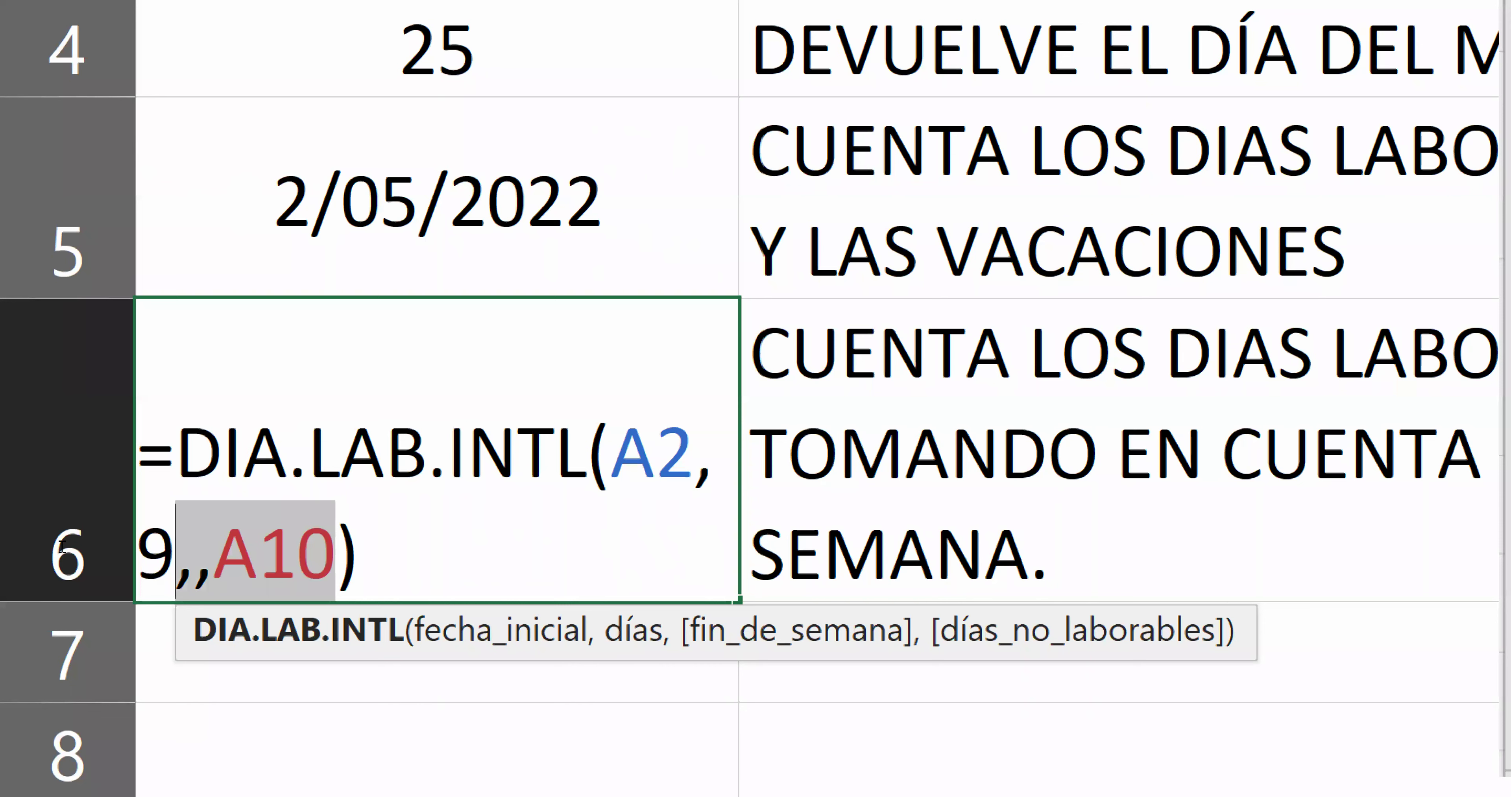
{"action": "key", "text": "BackSpace"}
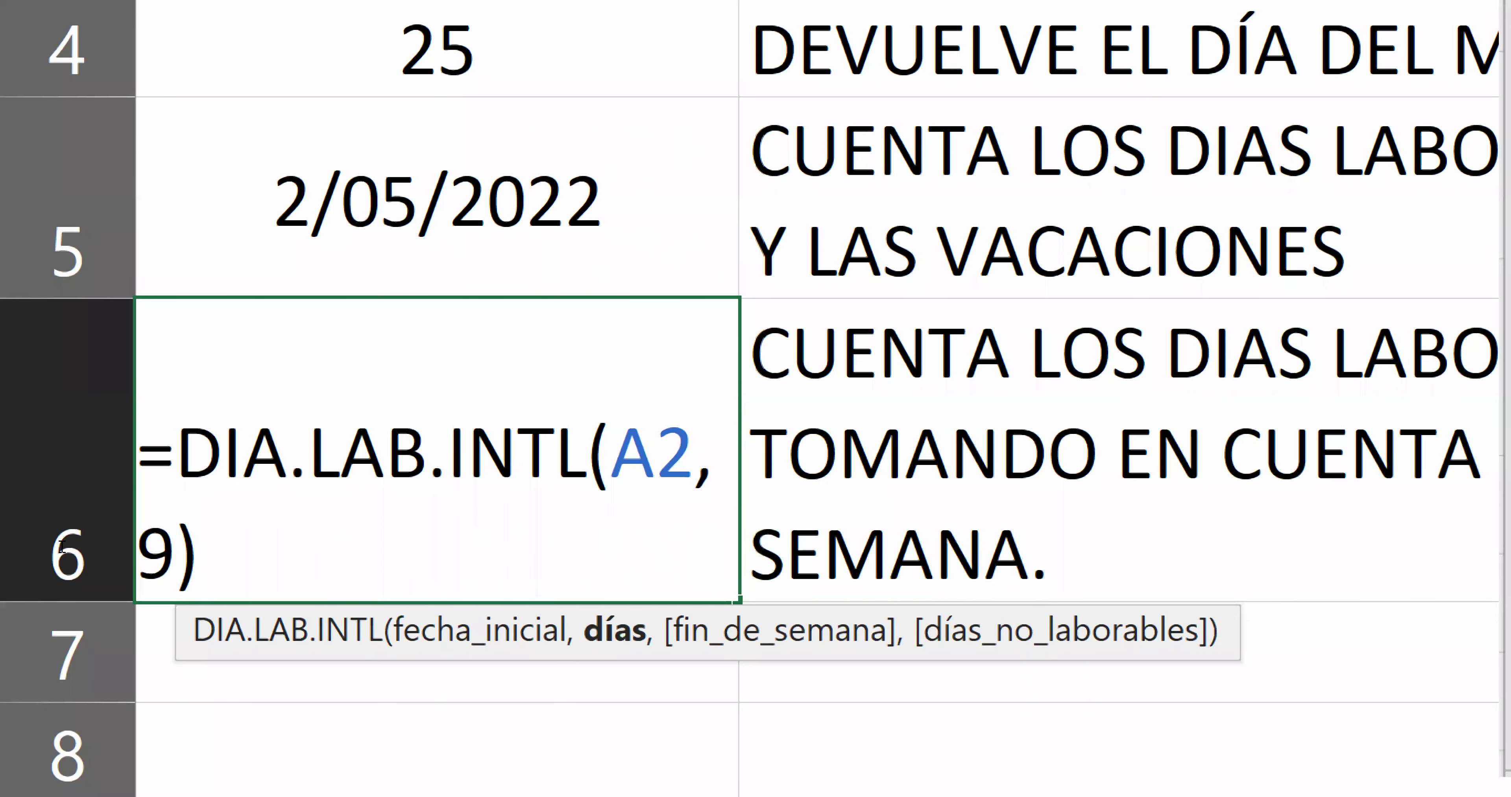
{"action": "key", "text": "Return"}
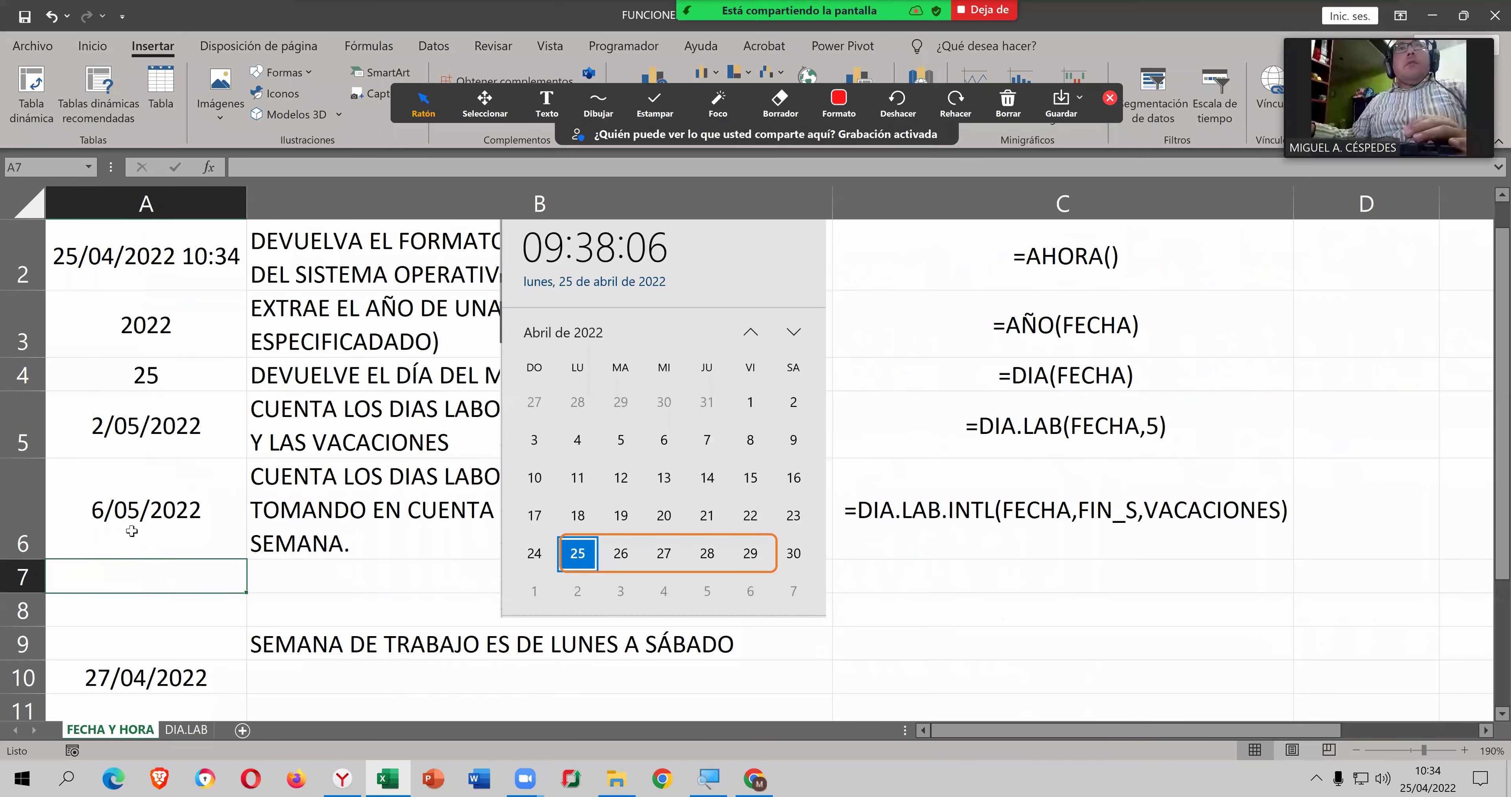
{"action": "left_click", "coordinate": [131, 531]}
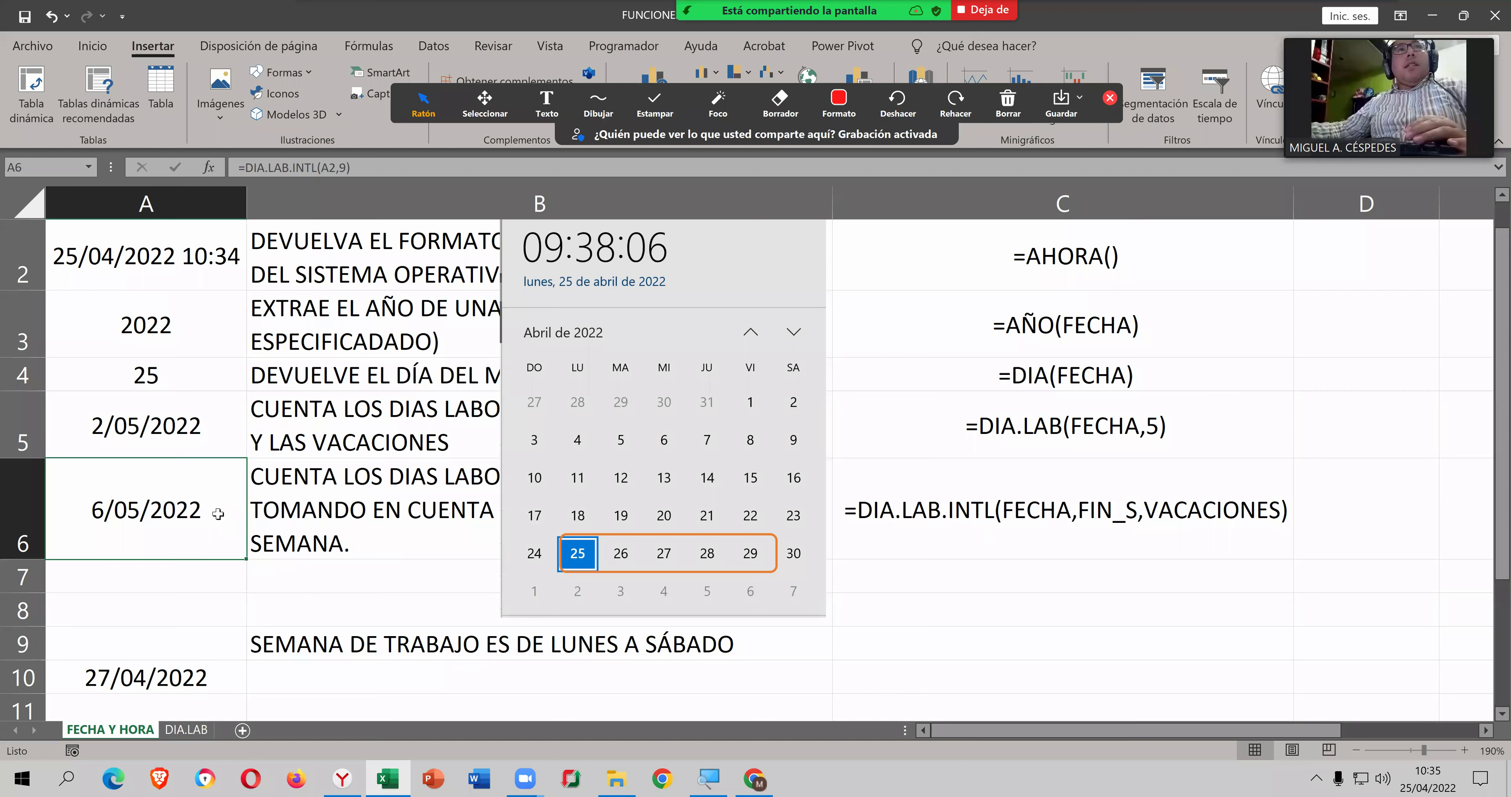
{"action": "double_click", "coordinate": [219, 514]}
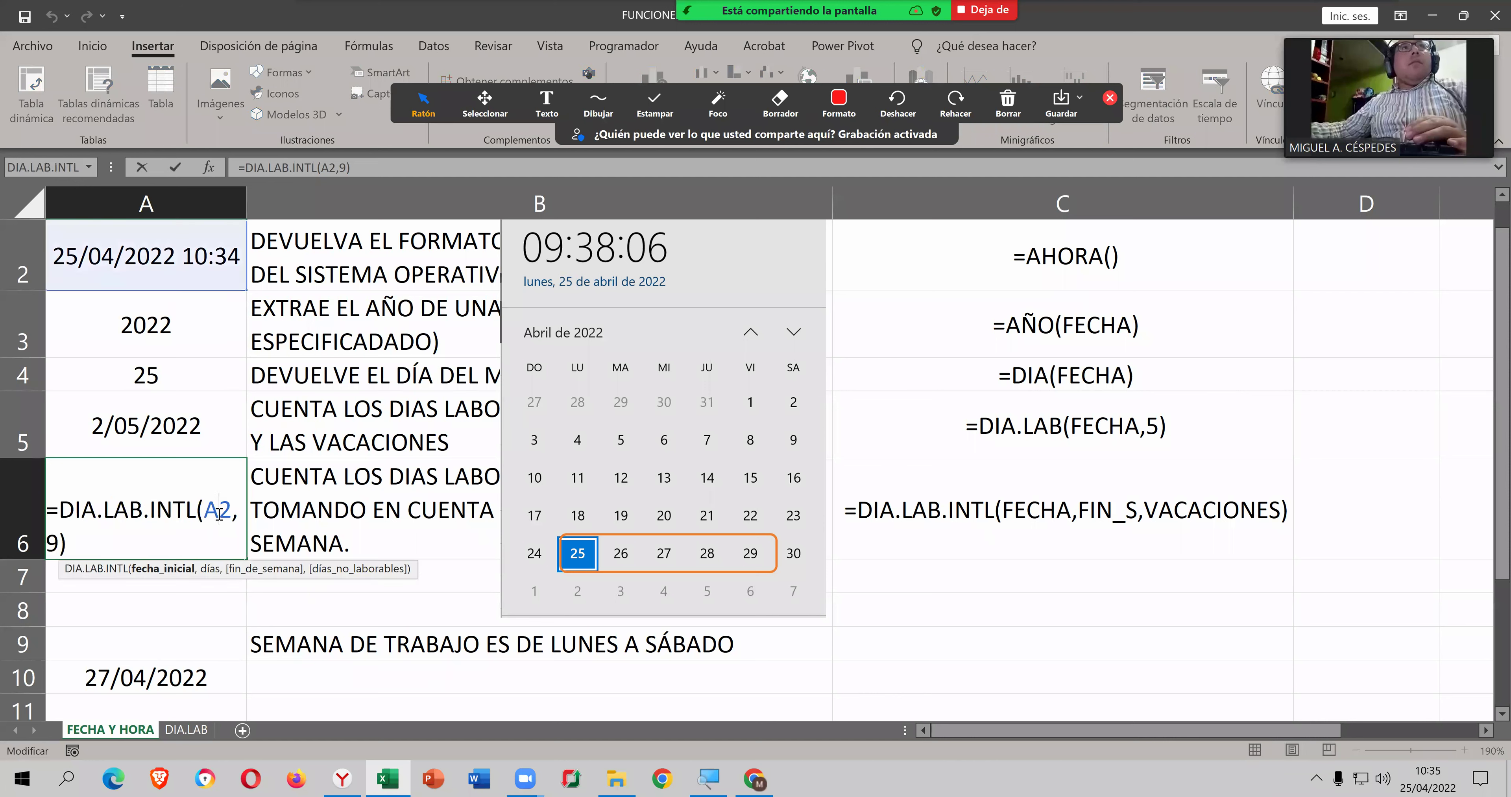
{"action": "key", "text": "Return"}
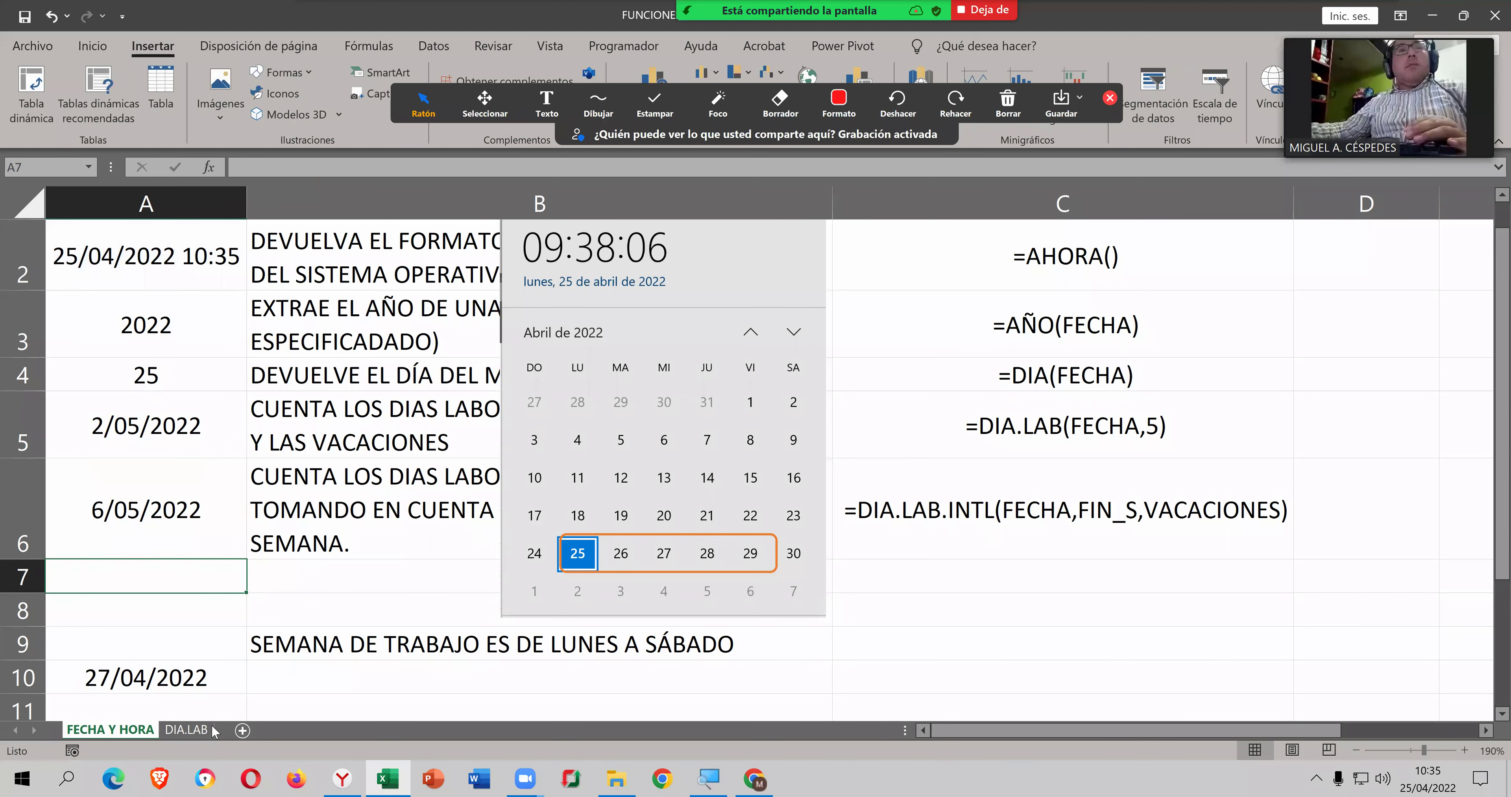
Step: Return to DIA.LAB and review the =J1+7 formula in J3 and the F1:J2 and F3:J4 blocks
{"action": "key", "text": "ctrl+Page_Down"}
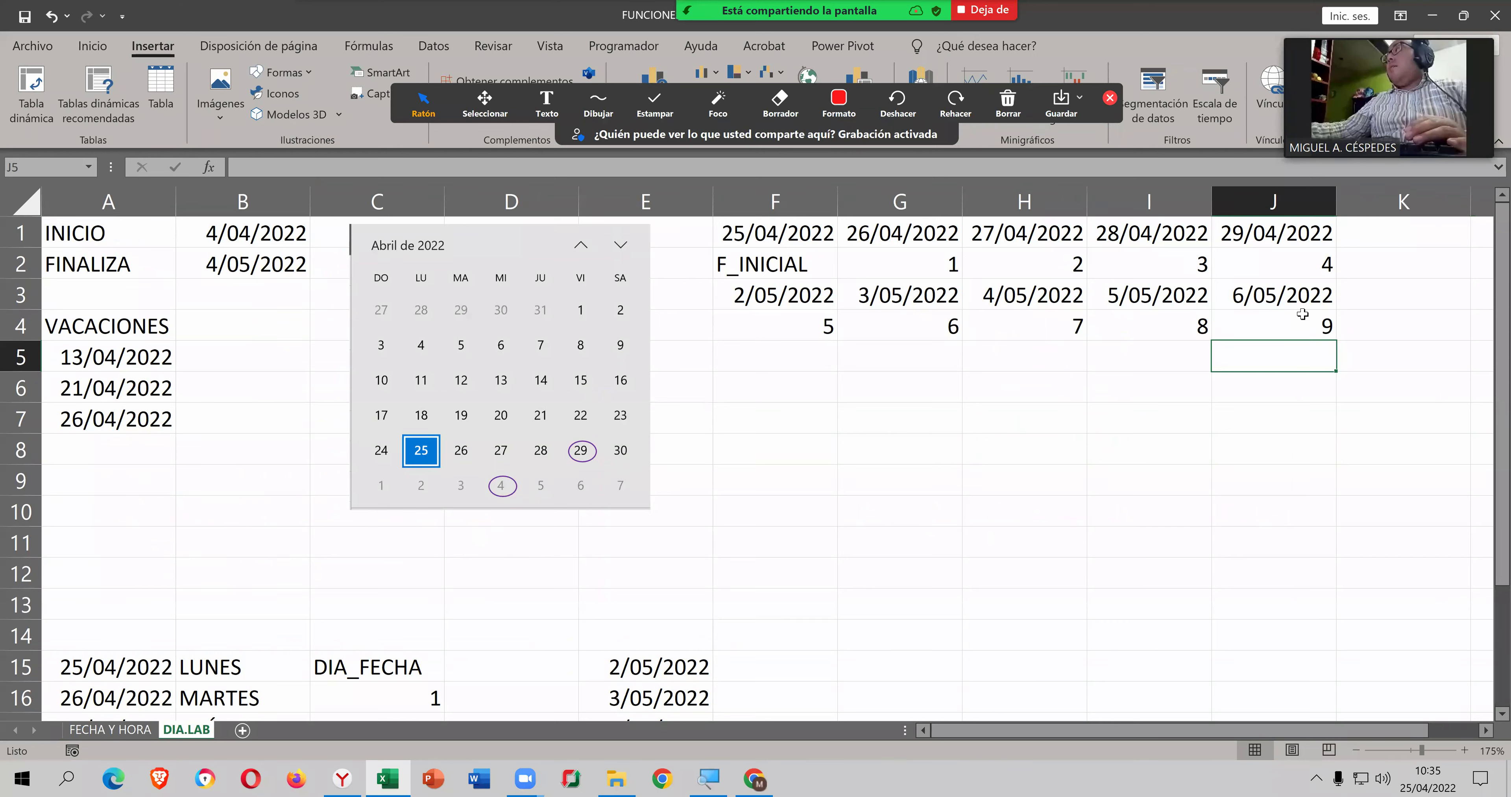
{"action": "left_click", "coordinate": [1303, 323]}
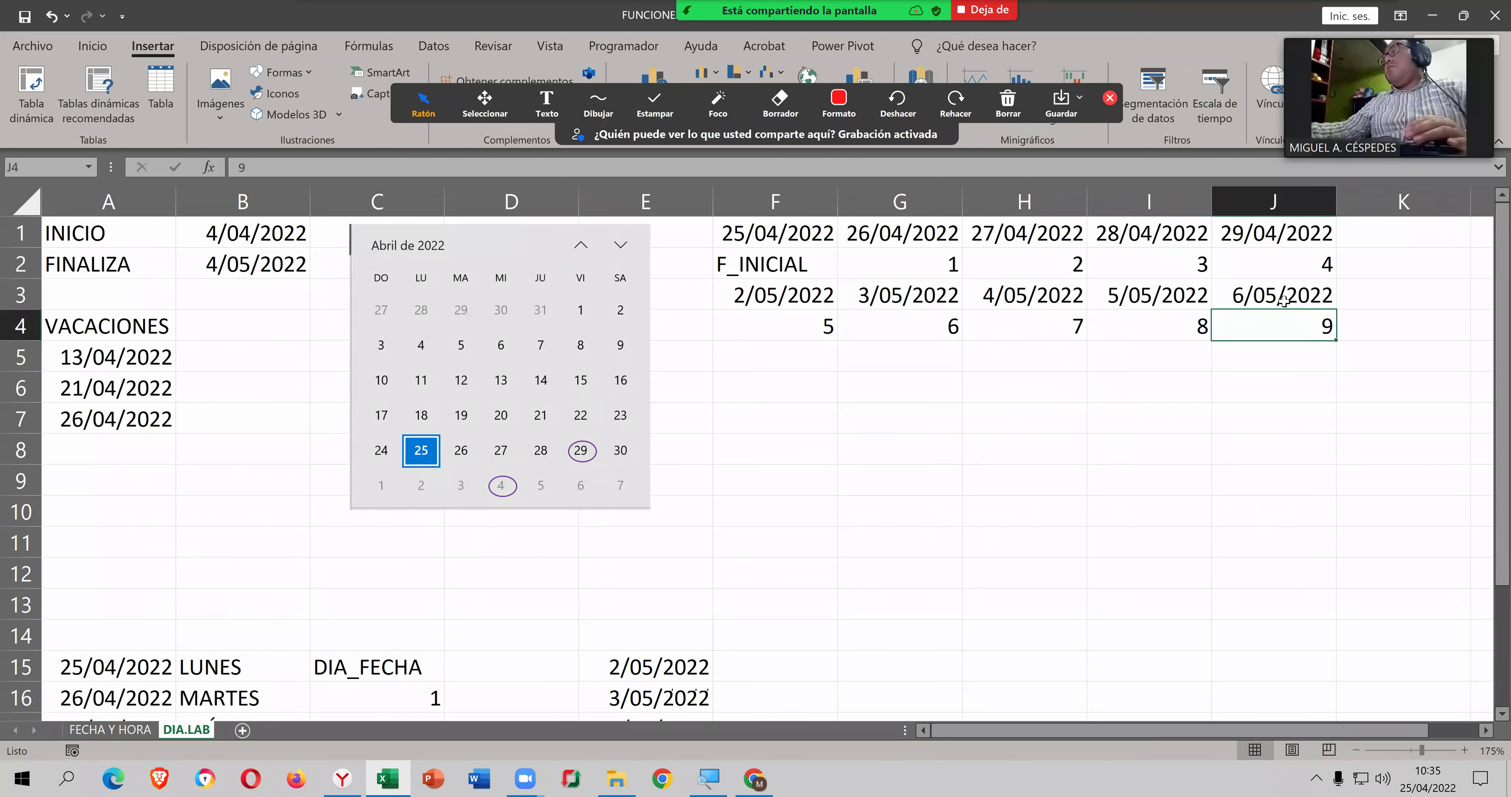
{"action": "left_click_drag", "start_coordinate": [1280, 292], "coordinate": [1281, 323]}
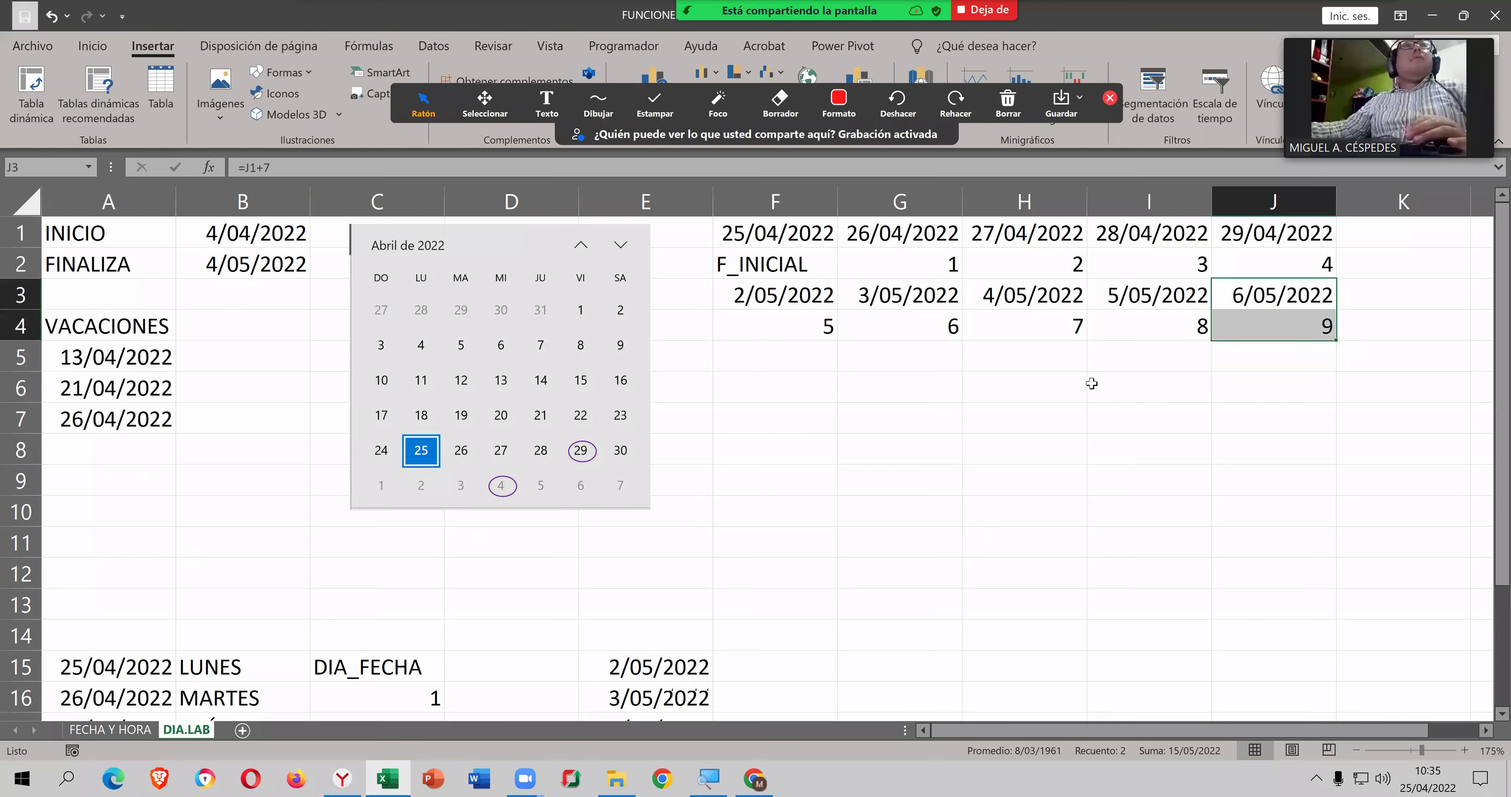
{"action": "left_click", "coordinate": [1268, 315]}
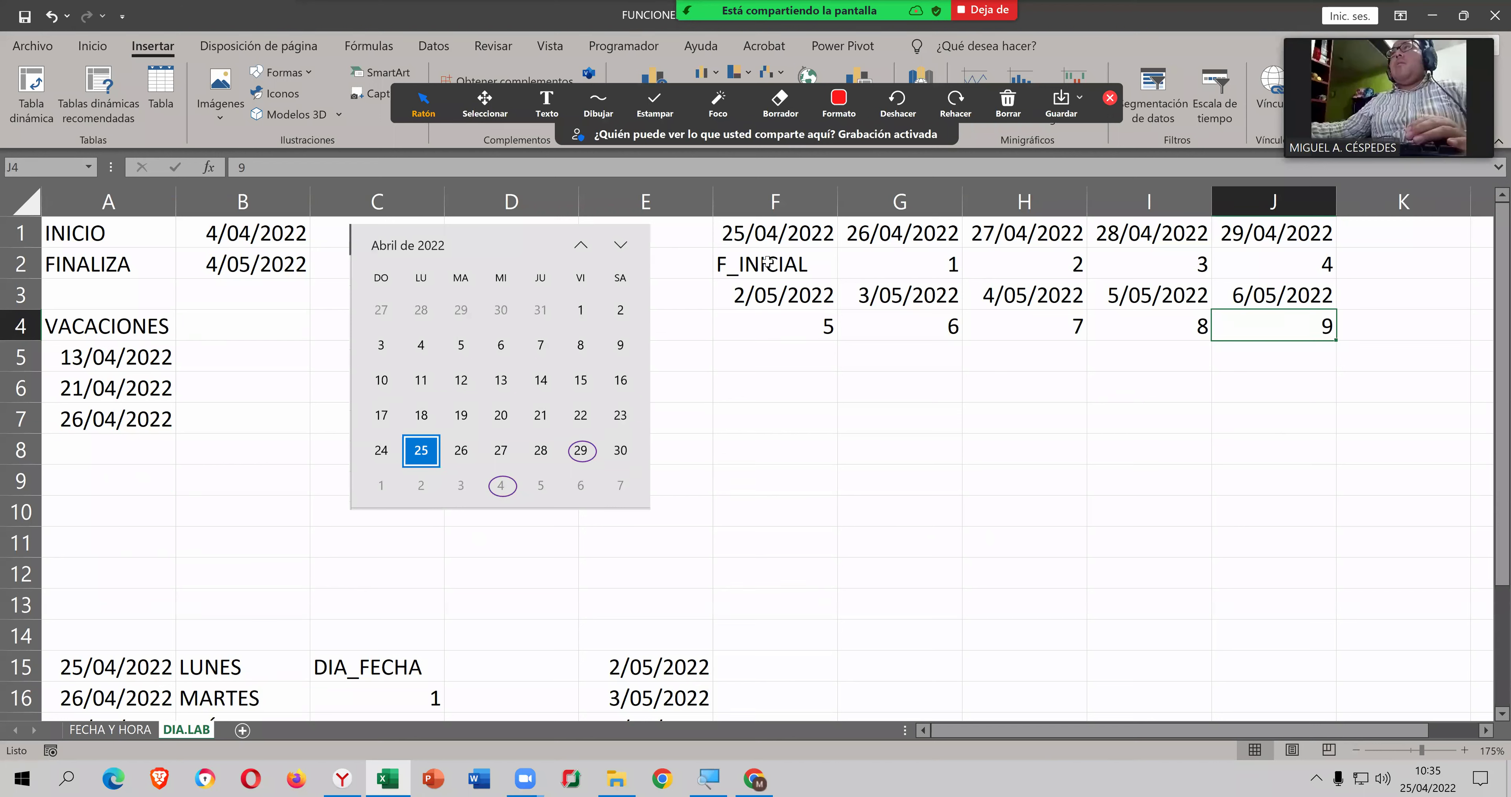
{"action": "left_click", "coordinate": [754, 260]}
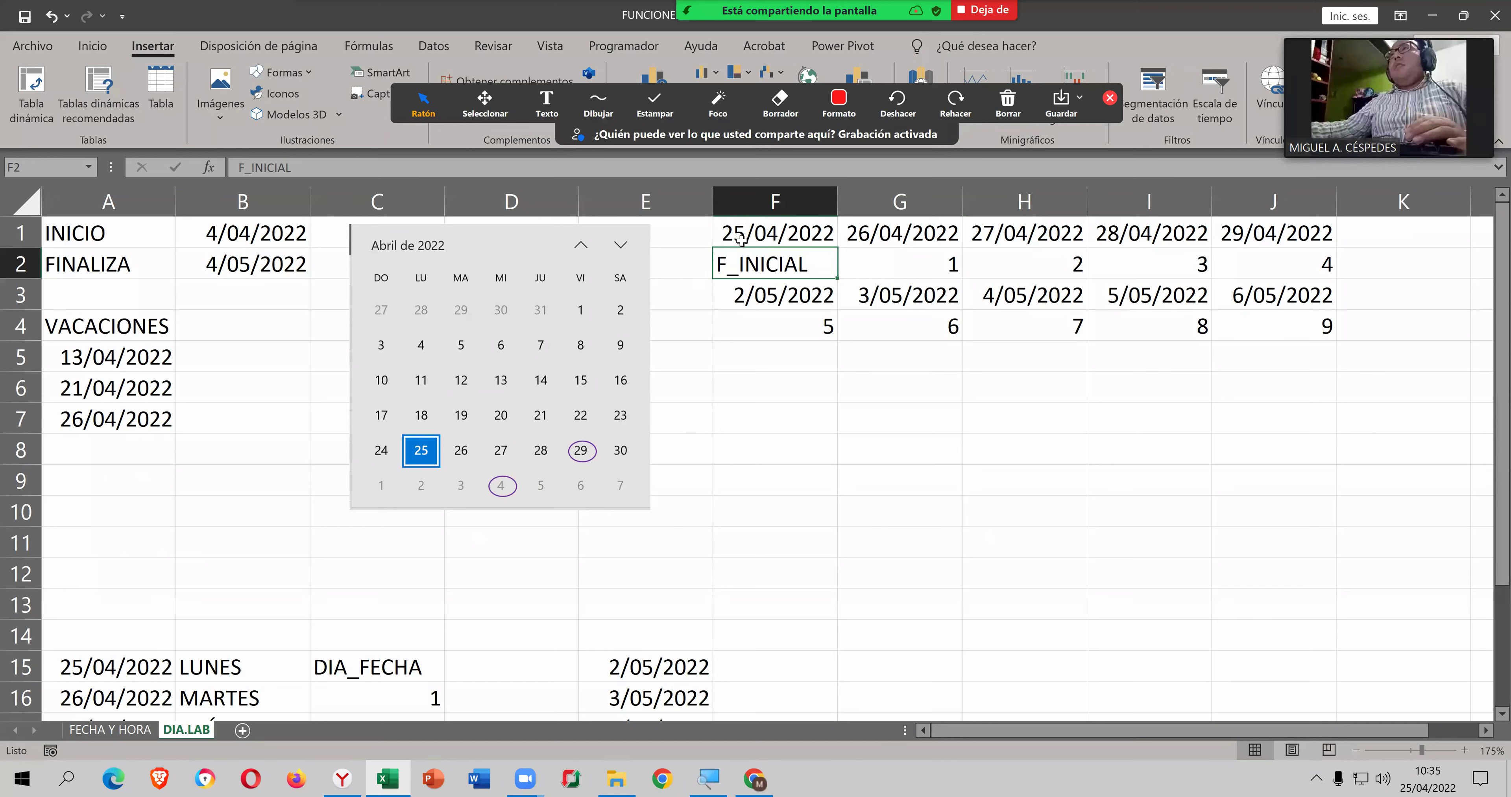
{"action": "left_click_drag", "start_coordinate": [774, 233], "coordinate": [1291, 264]}
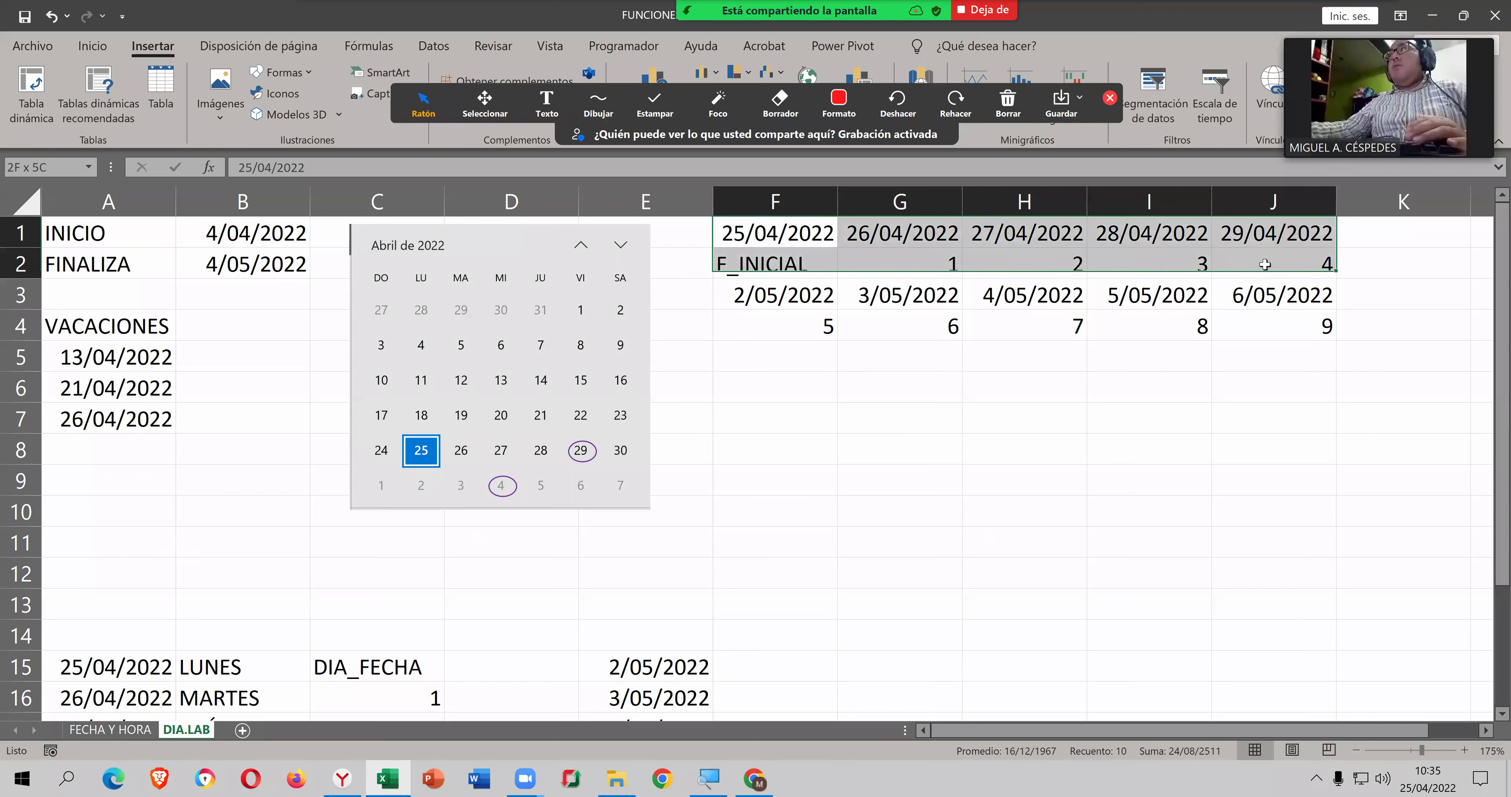
{"action": "left_click_drag", "start_coordinate": [821, 296], "coordinate": [1317, 320]}
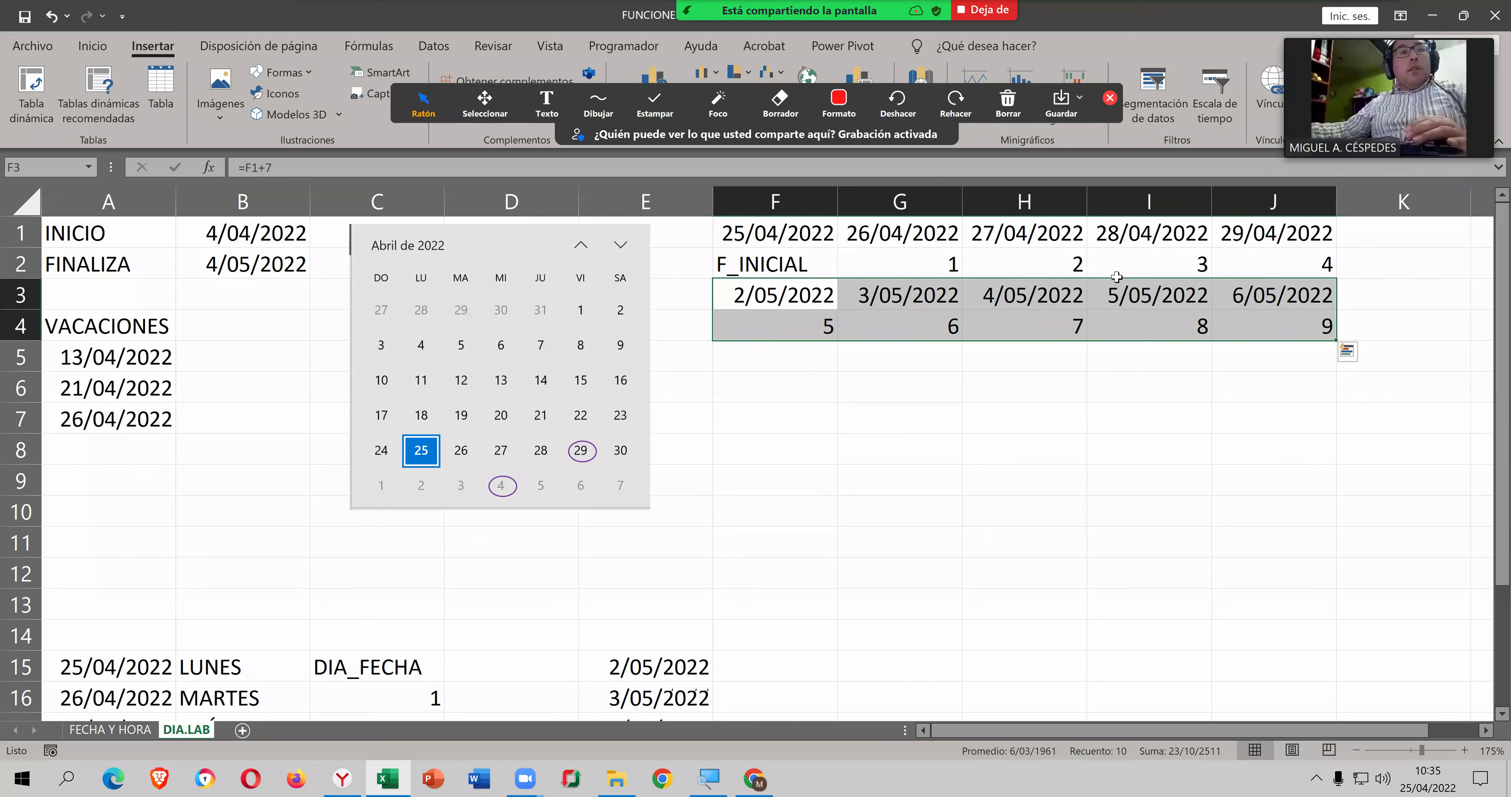
Step: Extend row 1 dates to 1/05/2022 and row 3 dates to 8/05/2022 across K:L
{"action": "left_click_drag", "start_coordinate": [783, 237], "coordinate": [1265, 366]}
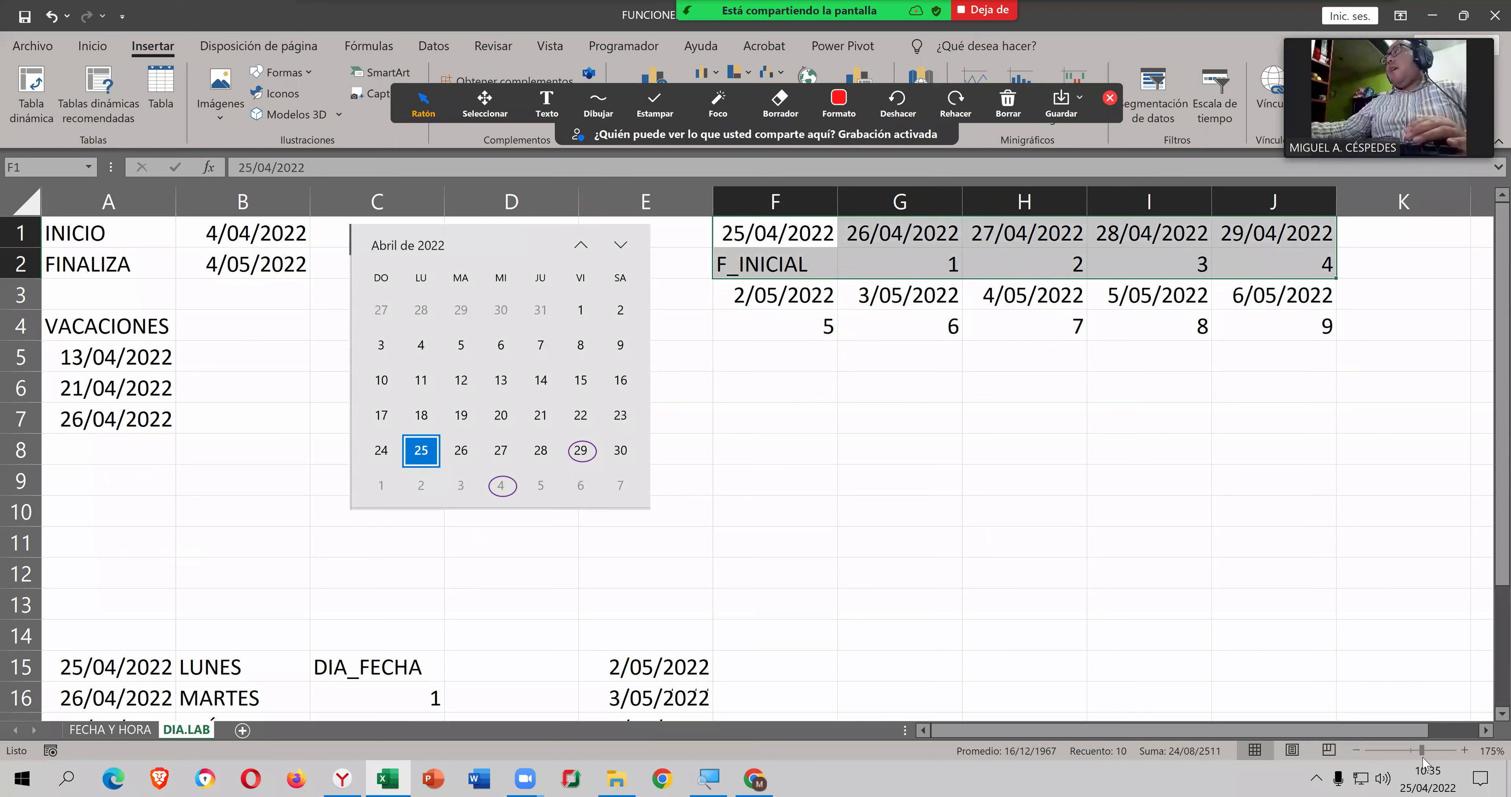
{"action": "left_click", "coordinate": [1484, 732]}
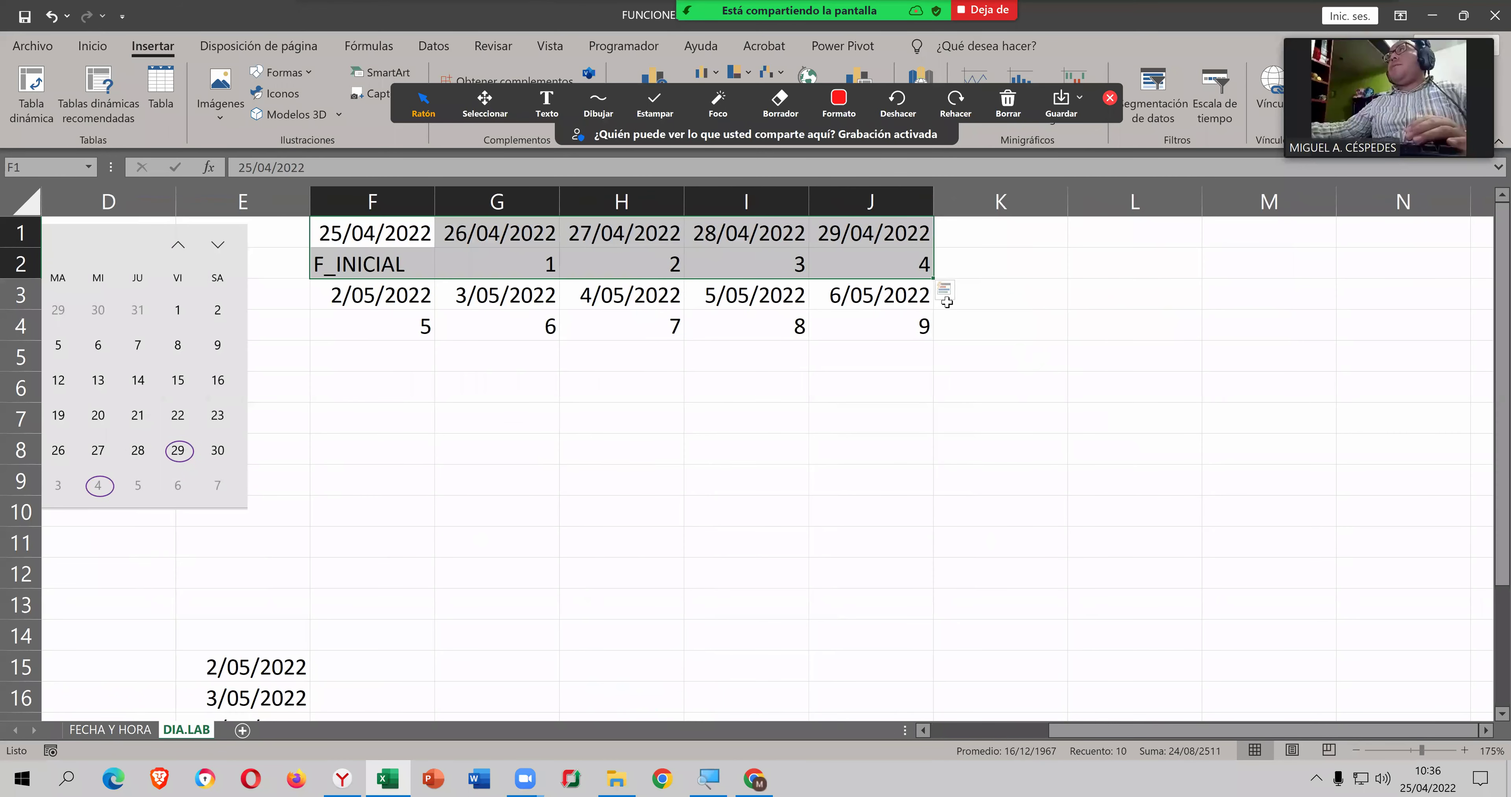
{"action": "left_click", "coordinate": [899, 238]}
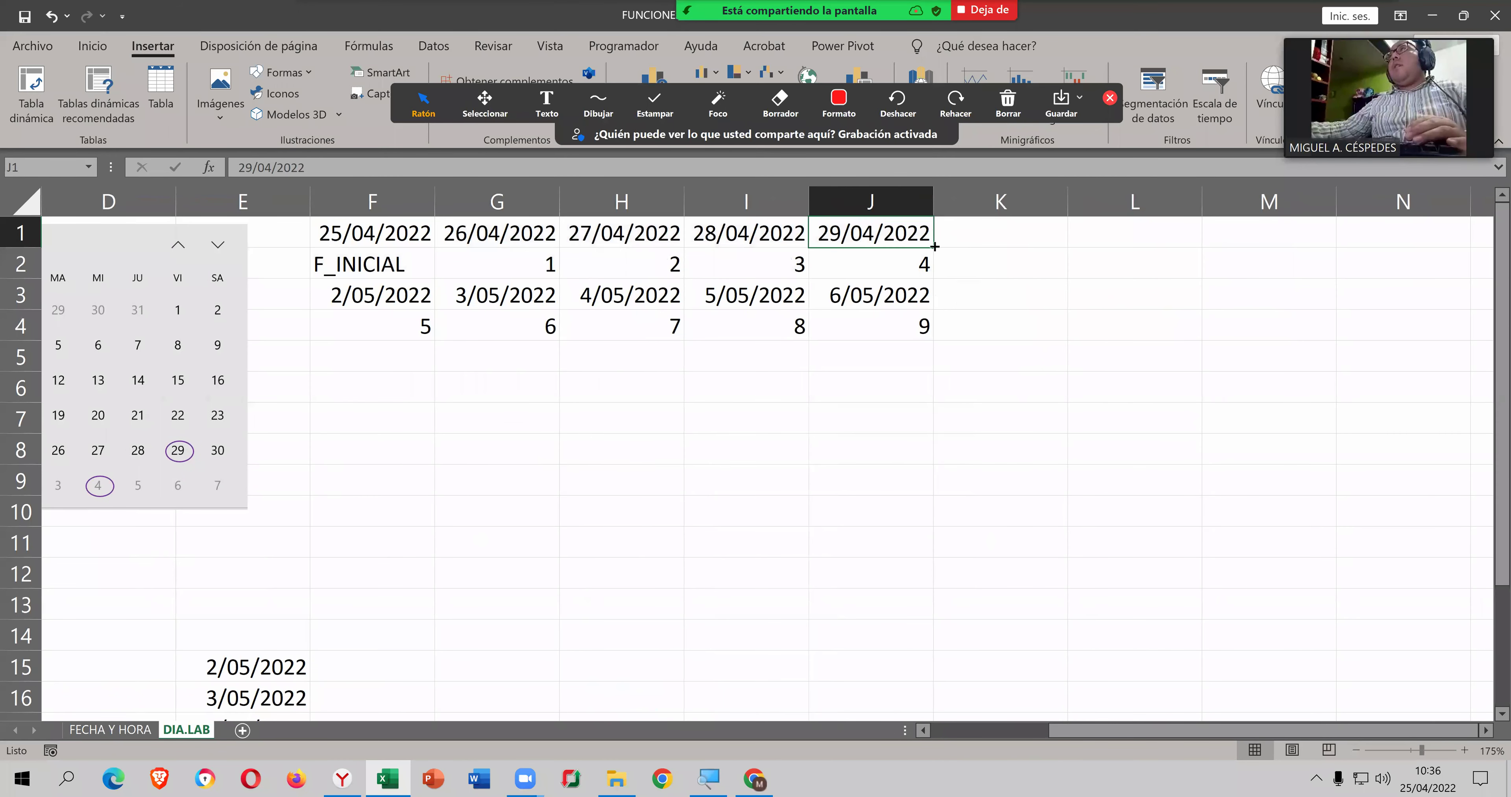
{"action": "left_click_drag", "start_coordinate": [934, 247], "coordinate": [1149, 247]}
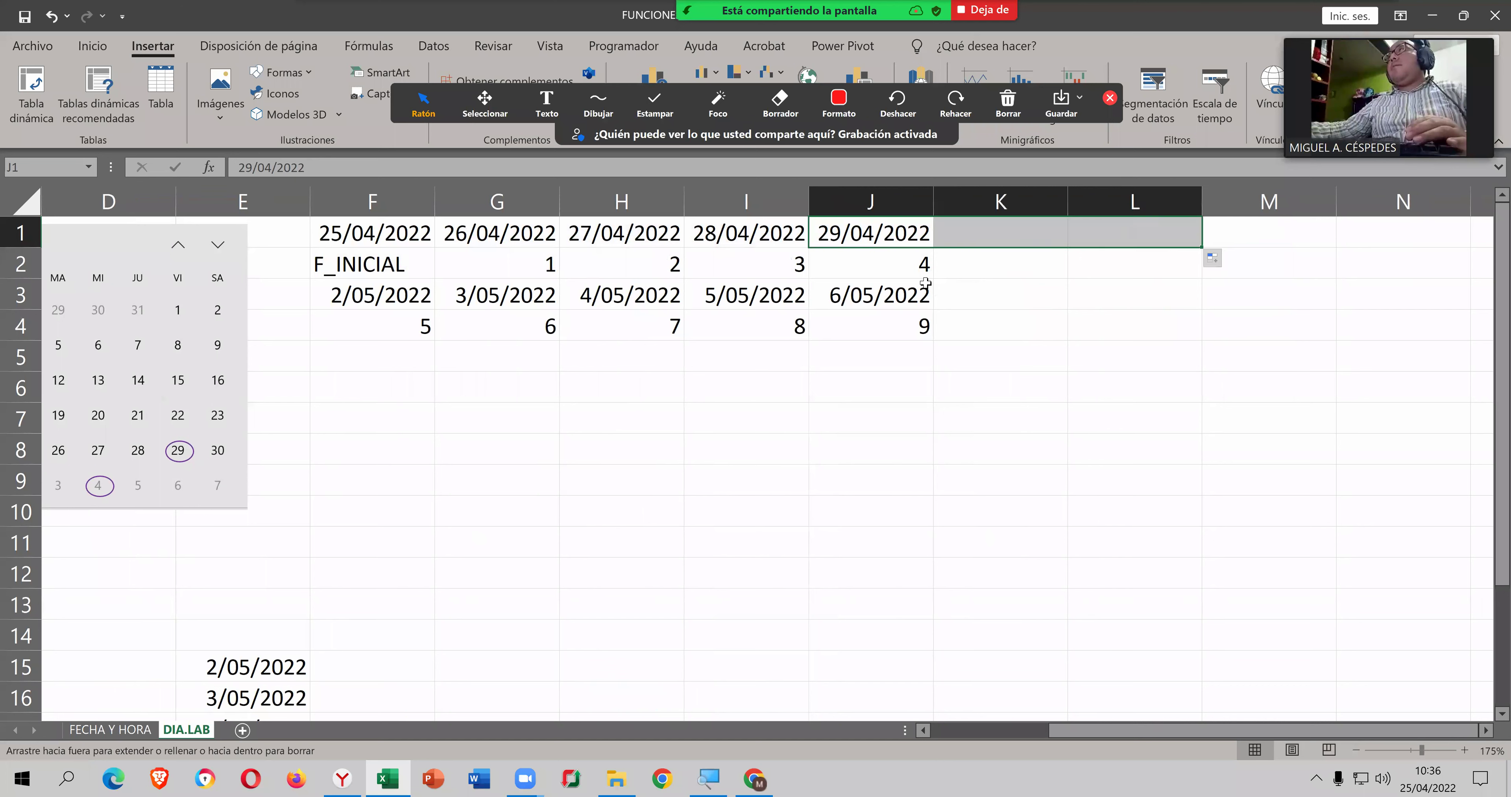
{"action": "left_click", "coordinate": [914, 285]}
{"action": "left_click_drag", "start_coordinate": [933, 305], "coordinate": [929, 302]}
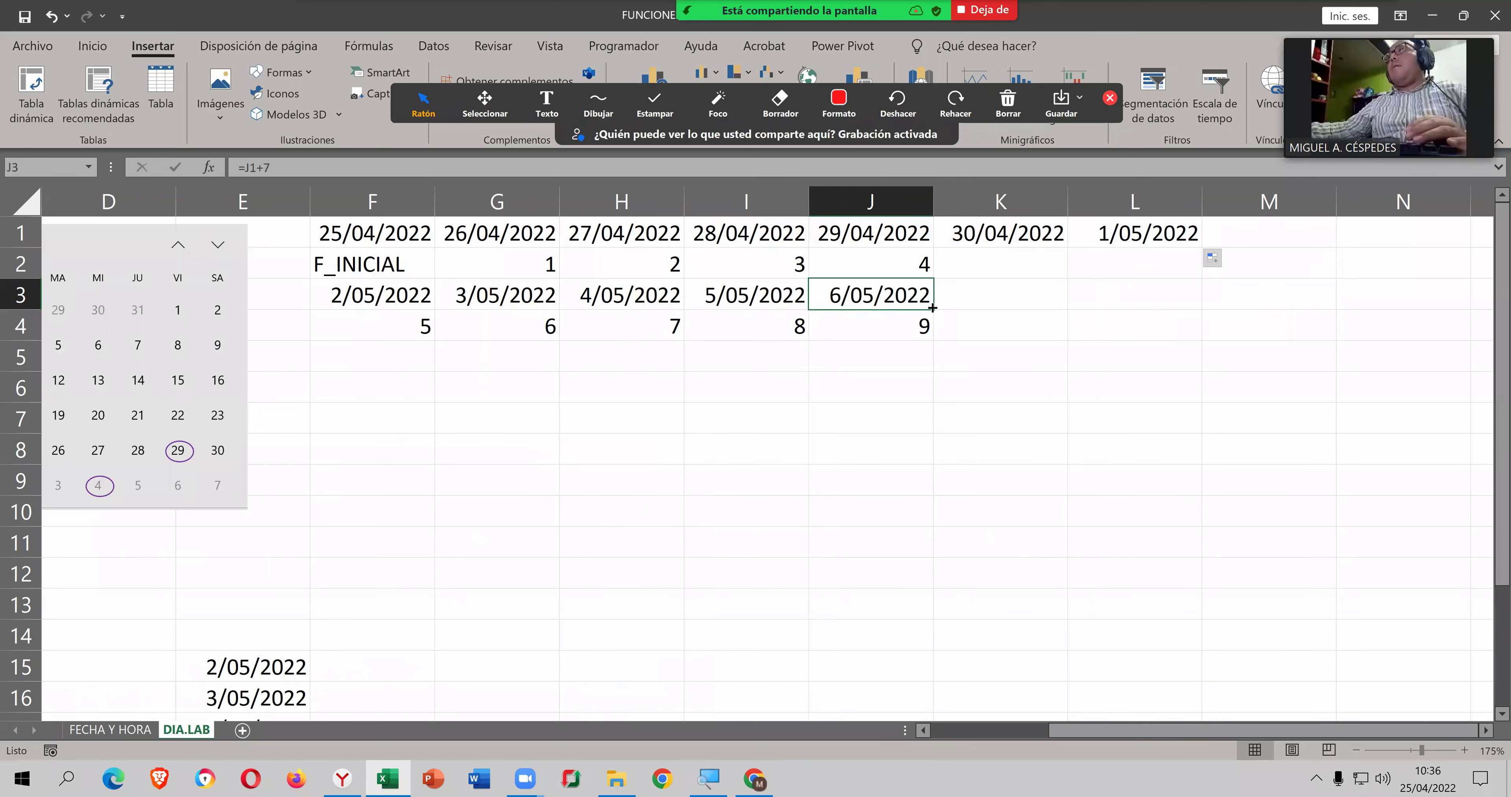
{"action": "left_click_drag", "start_coordinate": [932, 307], "coordinate": [1170, 306]}
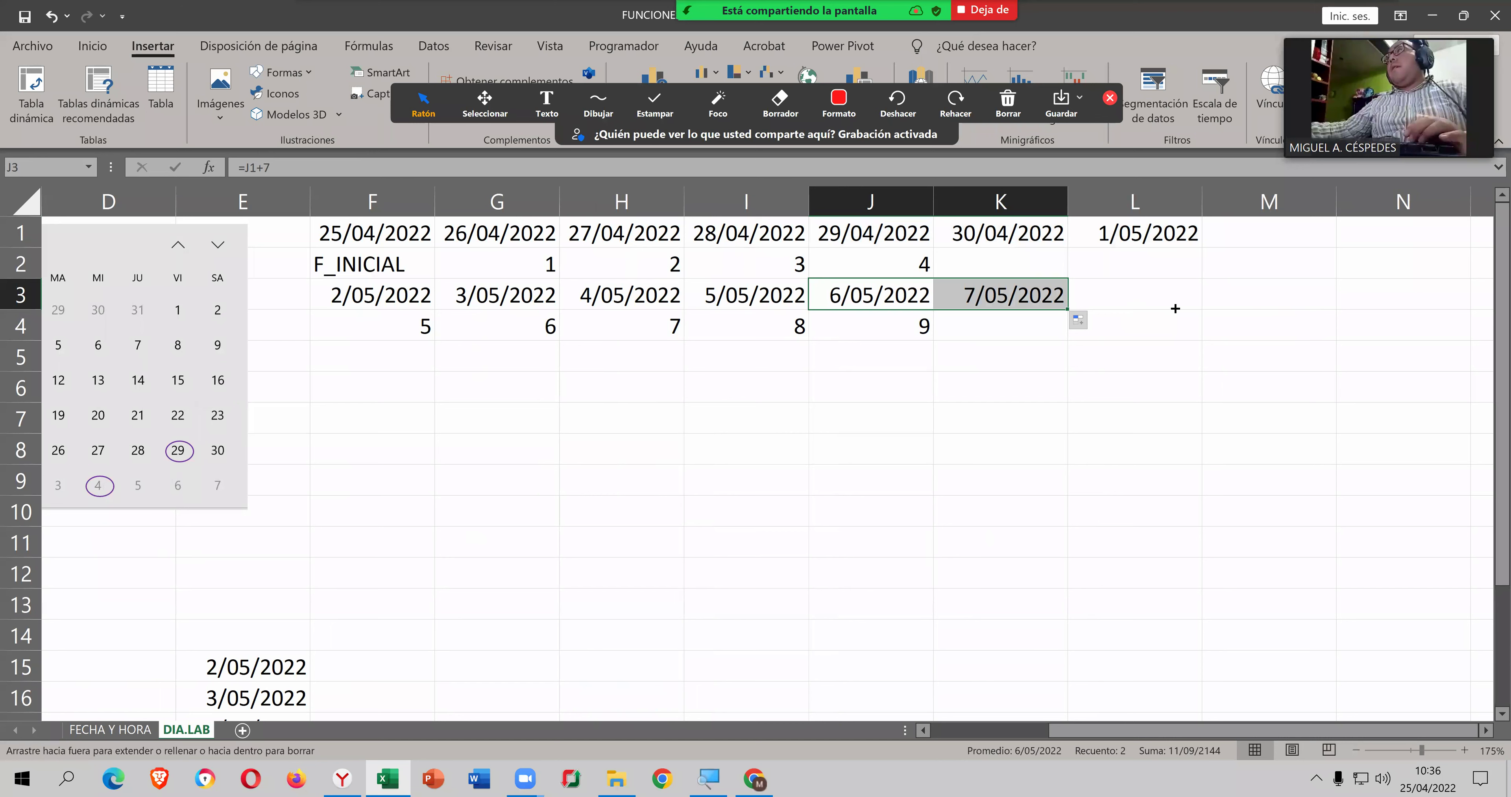
{"action": "left_click", "coordinate": [1020, 268]}
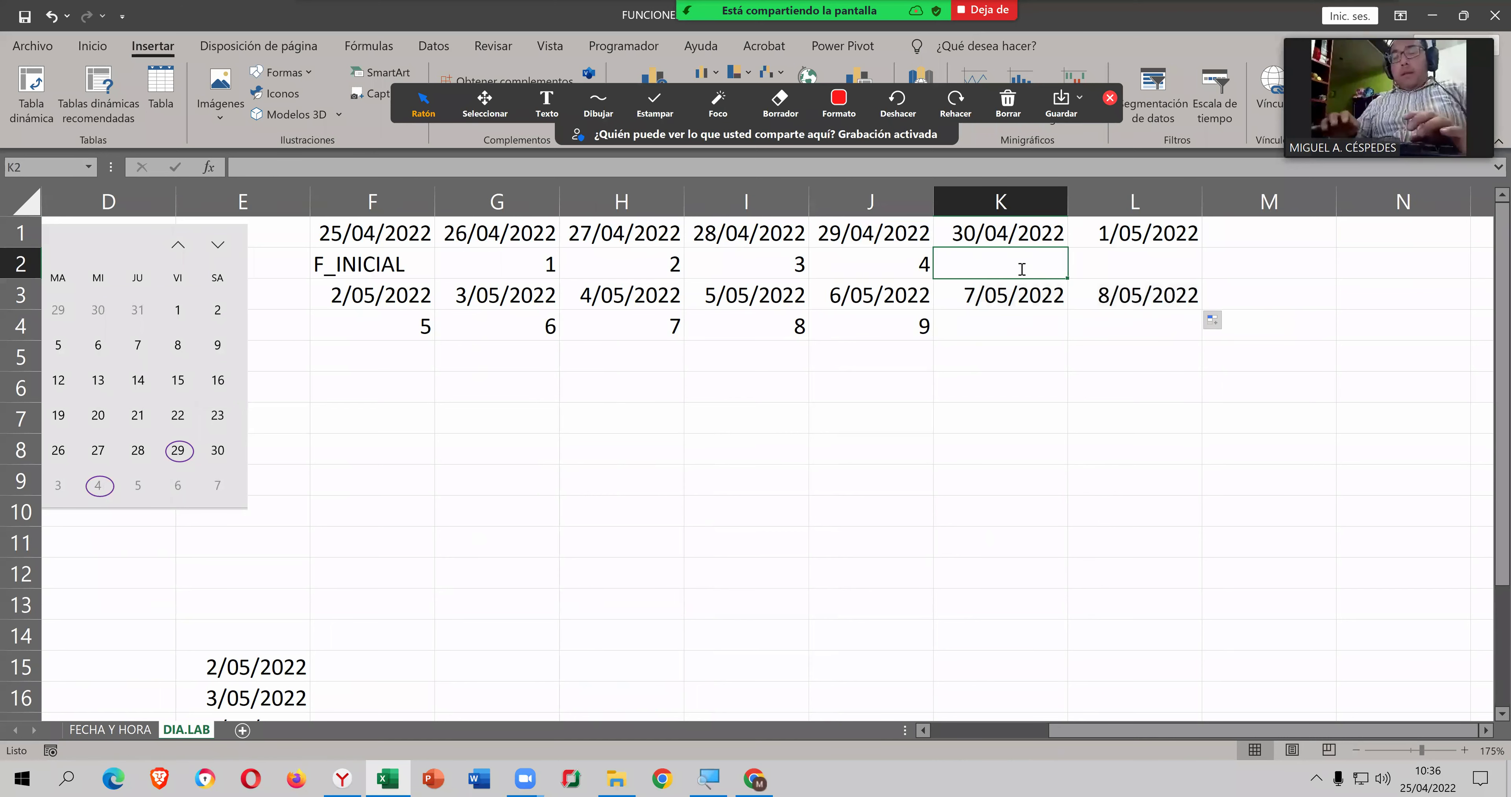
Step: Label K2:L2 SÁBADO and DOMINGO, then copy both labels into K4:L4
{"action": "type", "text": "SÁBADO"}
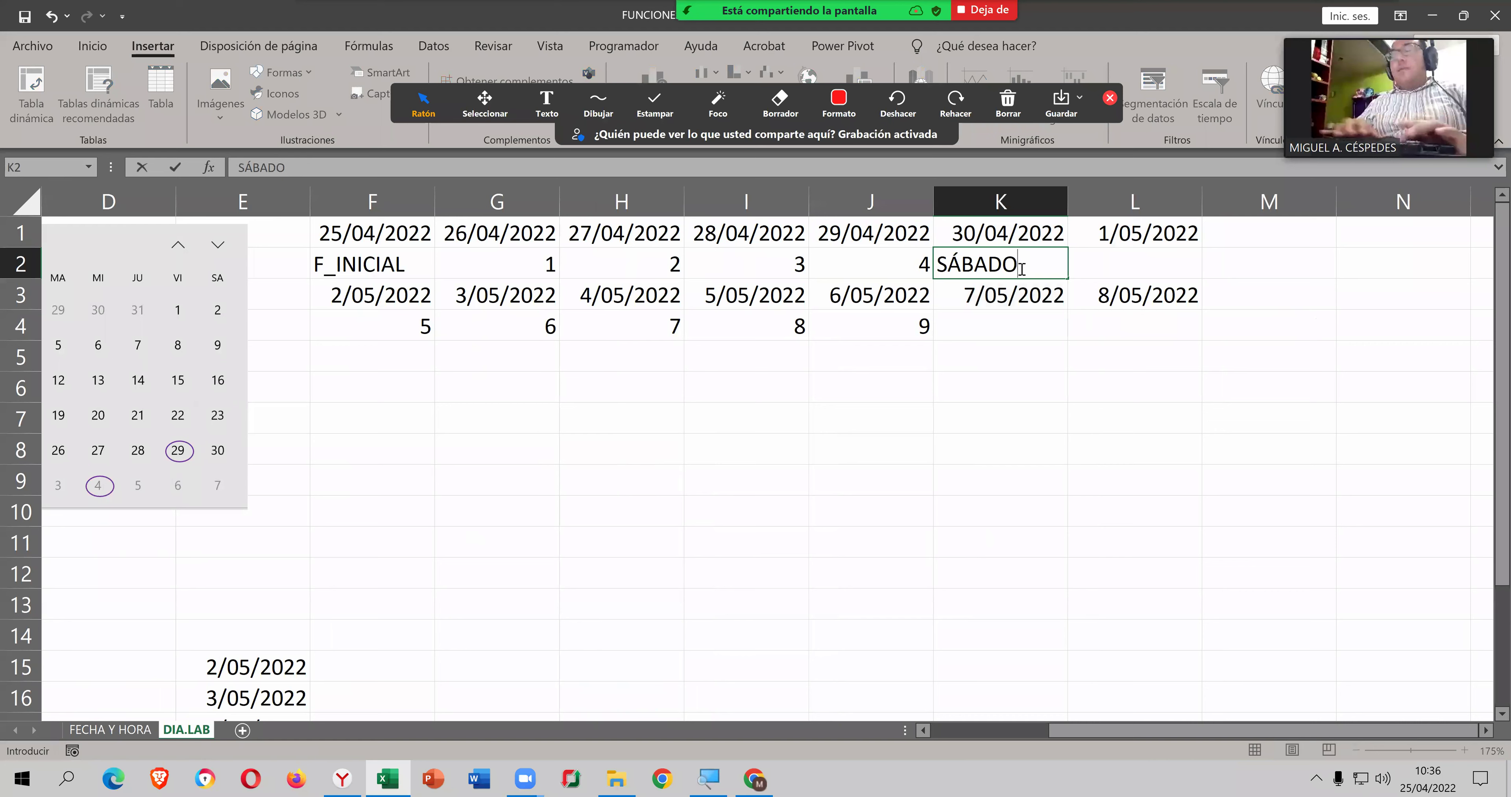
{"action": "key", "text": "Tab"}
{"action": "type", "text": "DOMINGO"}
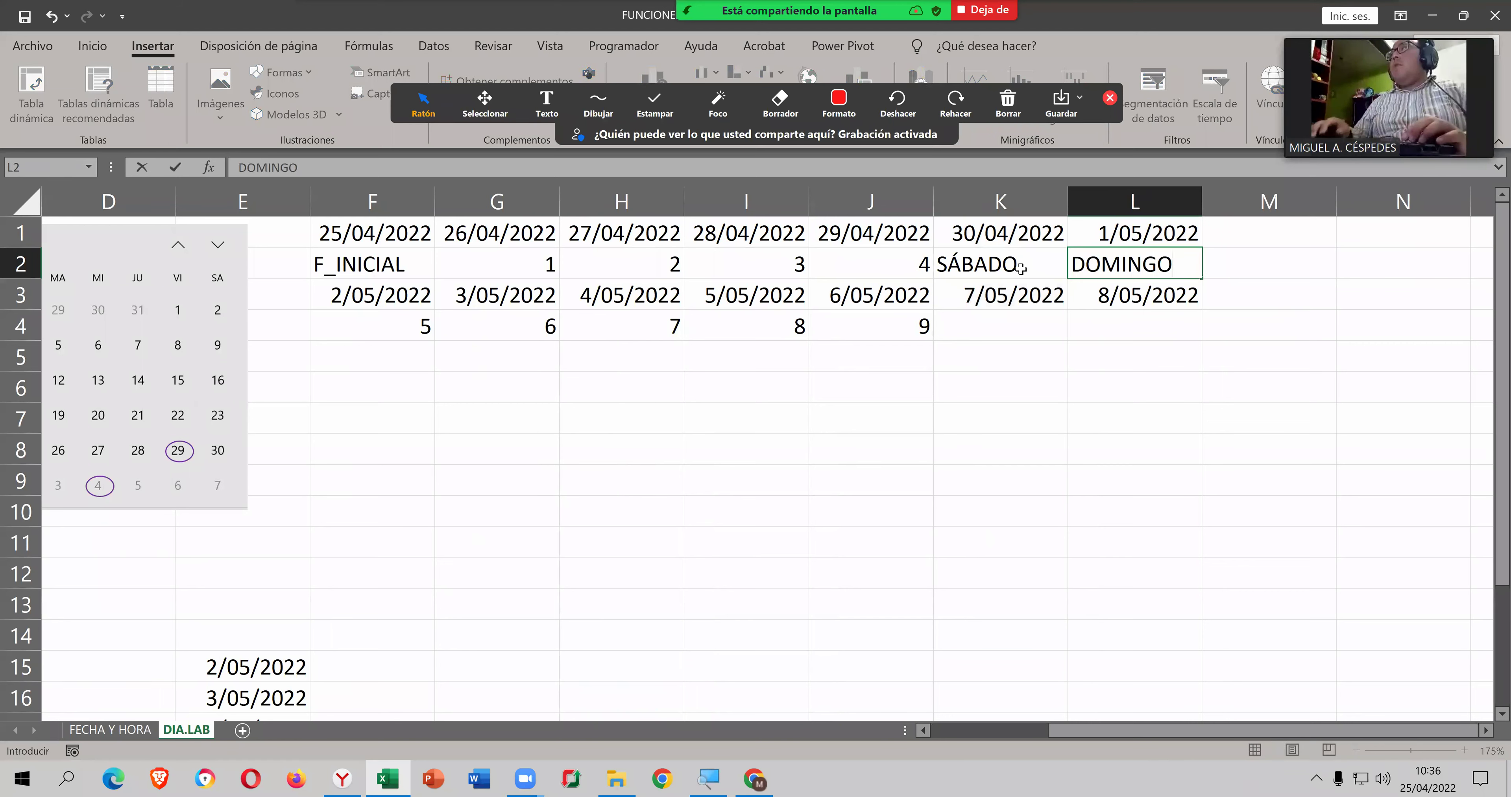
{"action": "left_click", "coordinate": [1065, 268]}
{"action": "left_click_drag", "start_coordinate": [1065, 268], "coordinate": [1097, 269]}
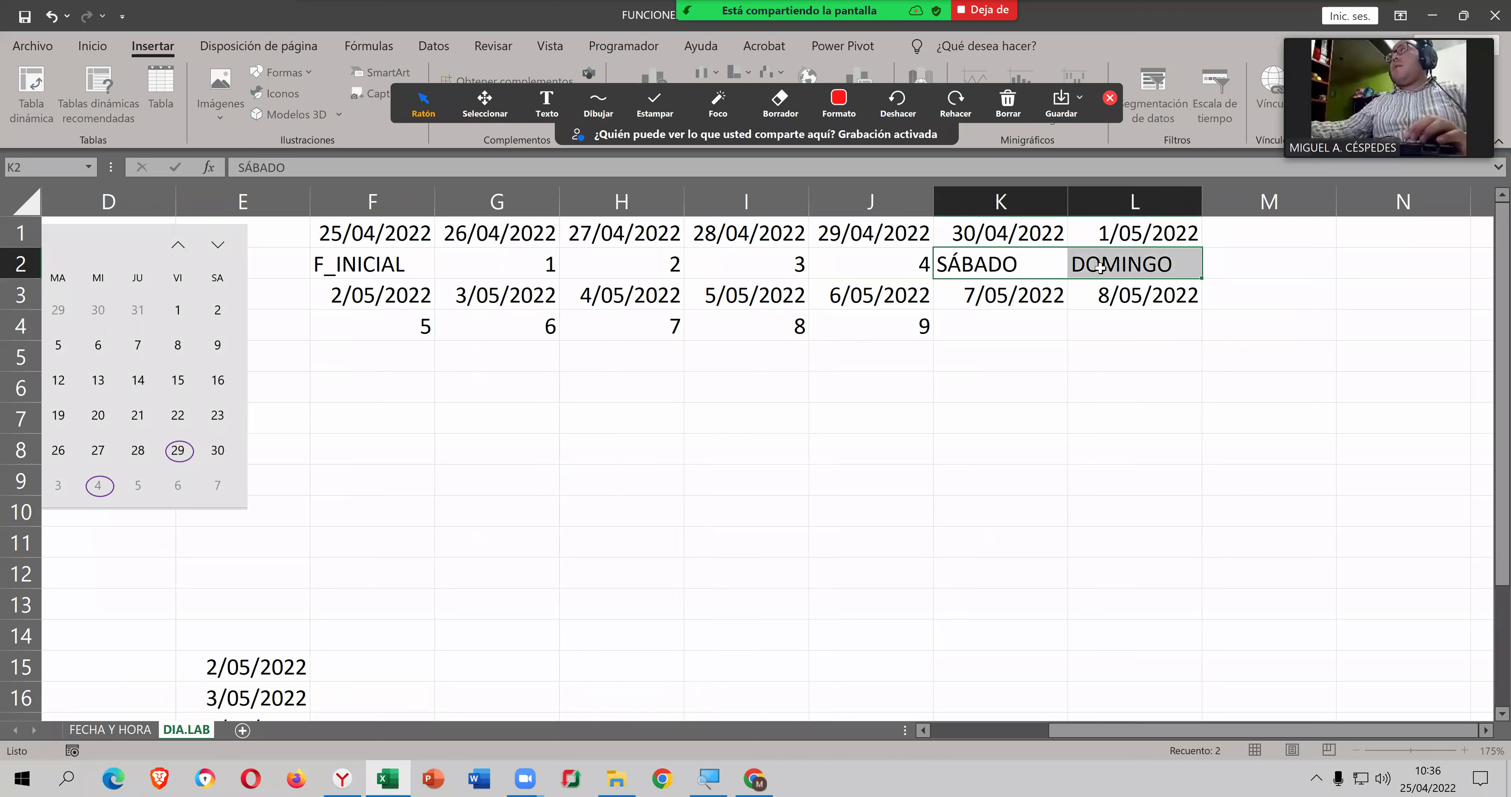
{"action": "key", "text": "ctrl+c"}
{"action": "left_click", "coordinate": [985, 320]}
{"action": "key", "text": "ctrl+v"}
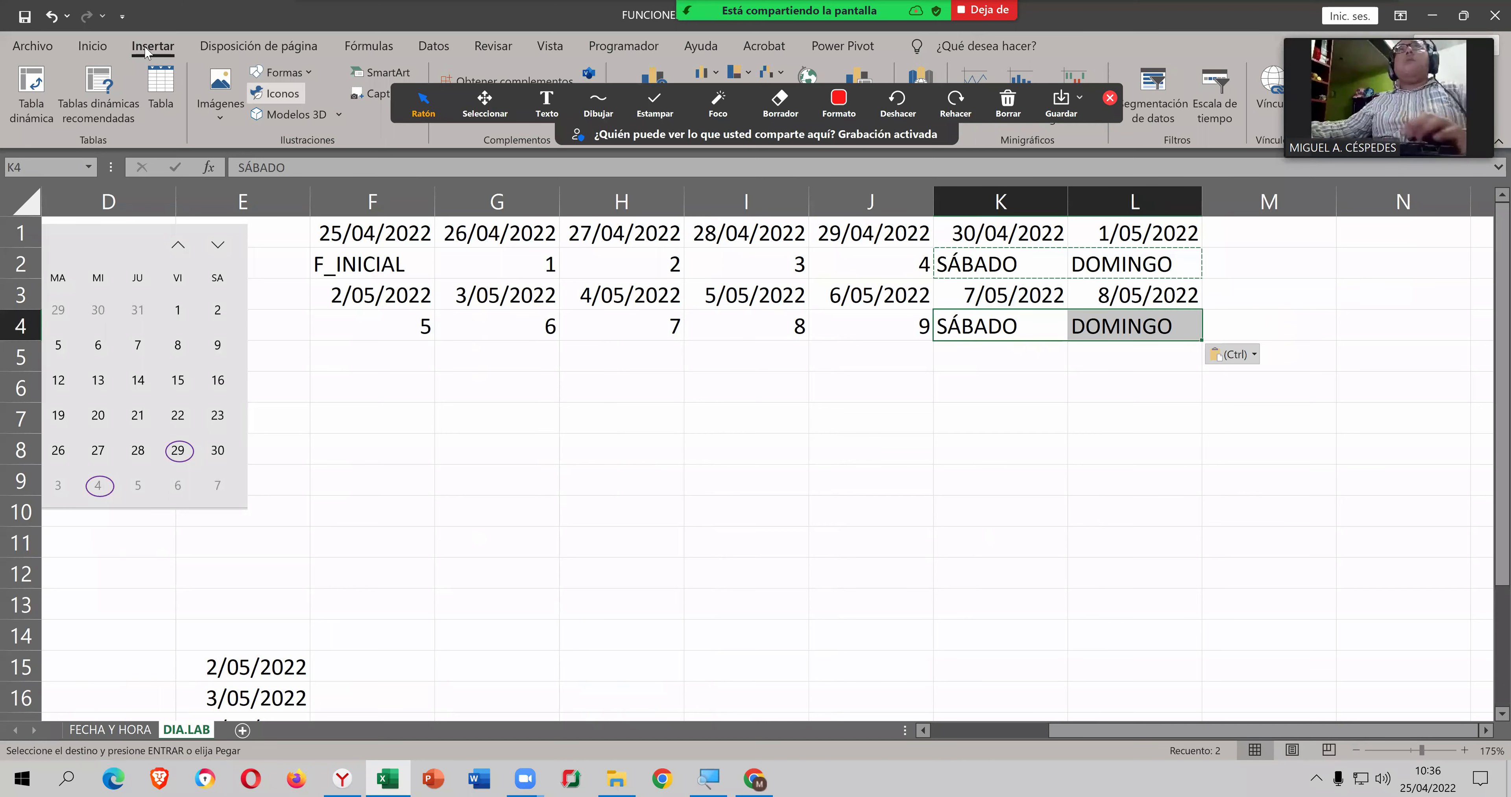
Step: Shade the weekend cells K2:L2 and K4:L4 light orange and save the workbook
{"action": "left_click", "coordinate": [92, 46]}
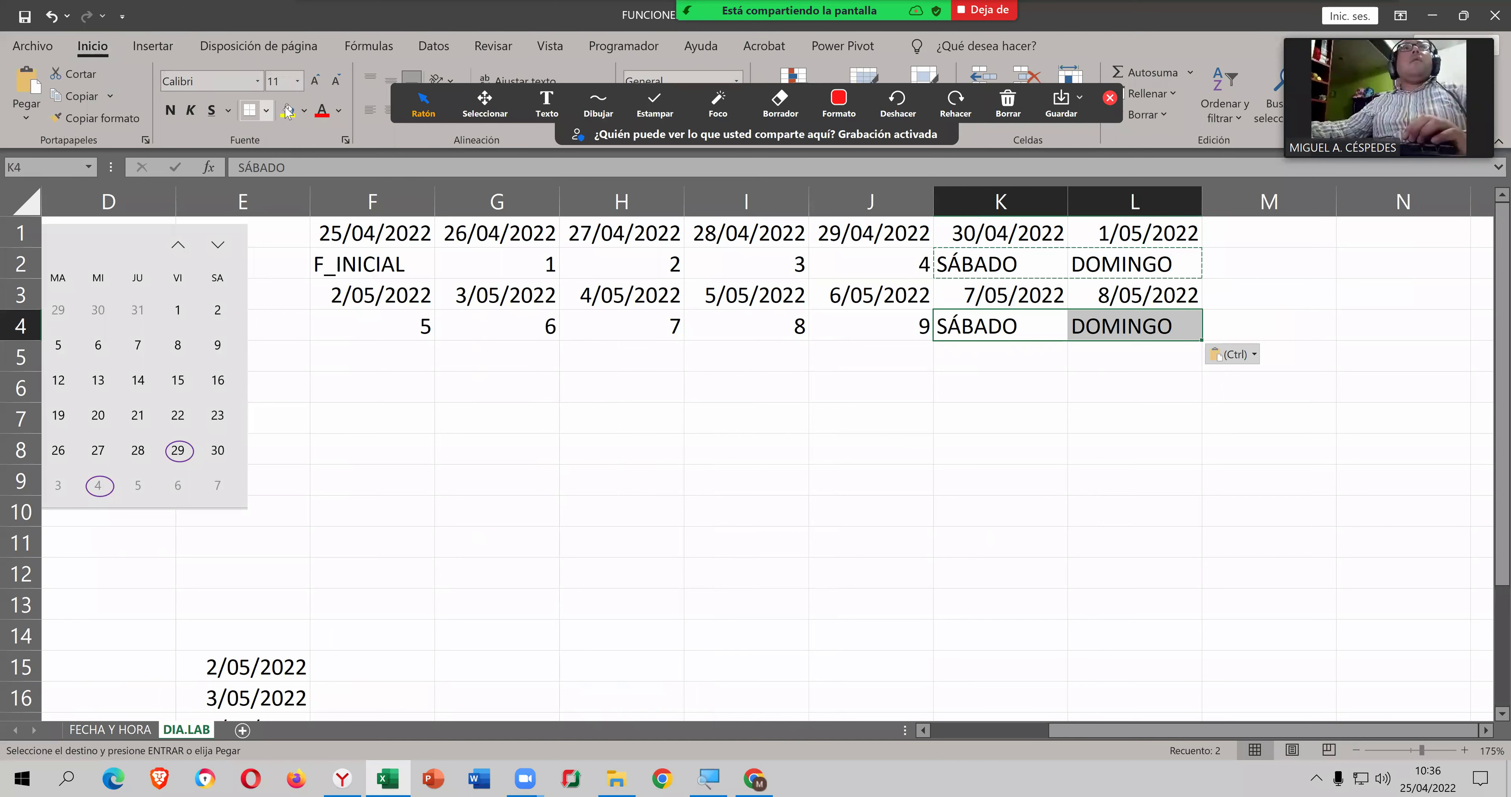
{"action": "left_click", "coordinate": [303, 111]}
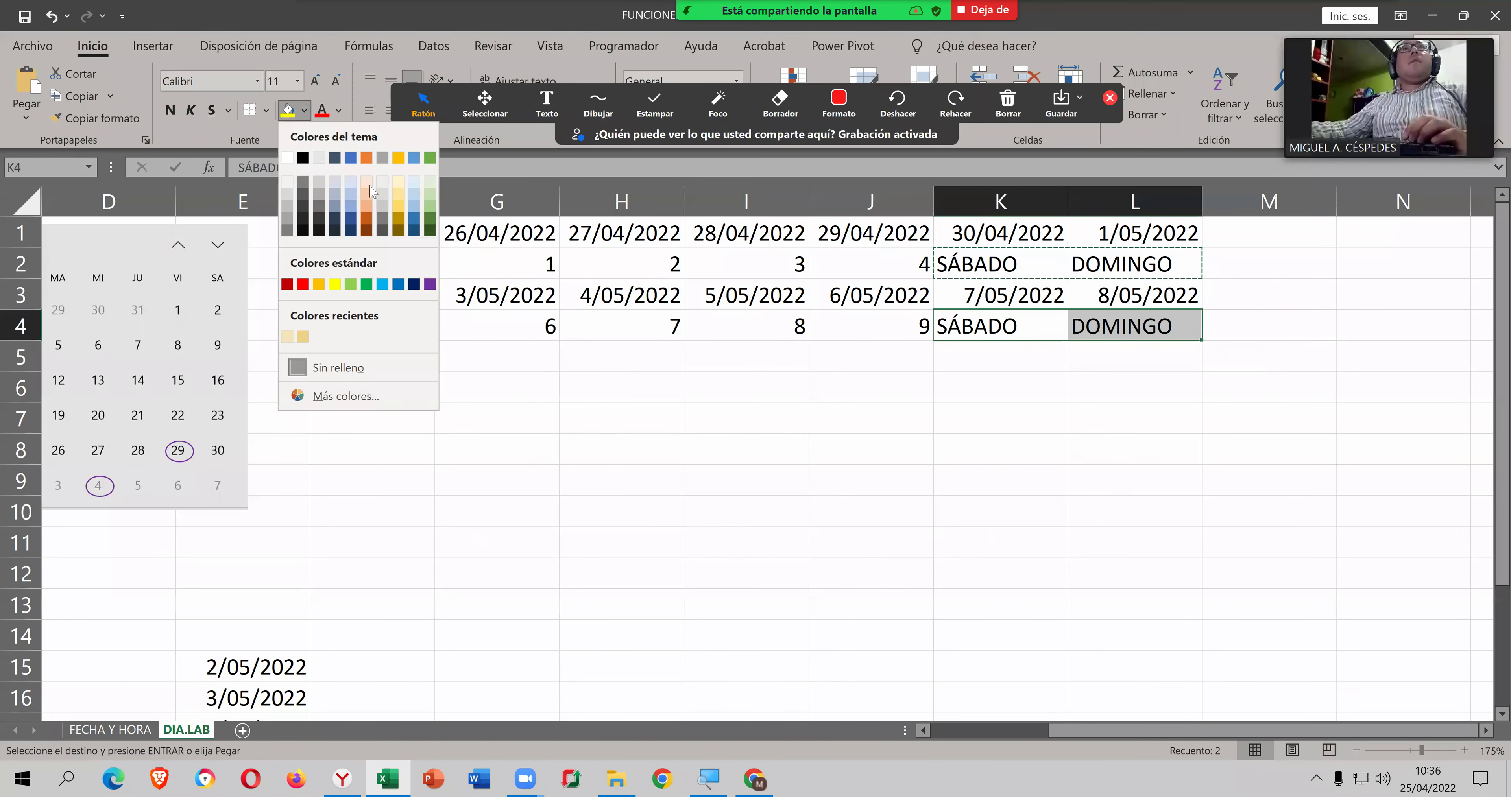
{"action": "left_click", "coordinate": [369, 187]}
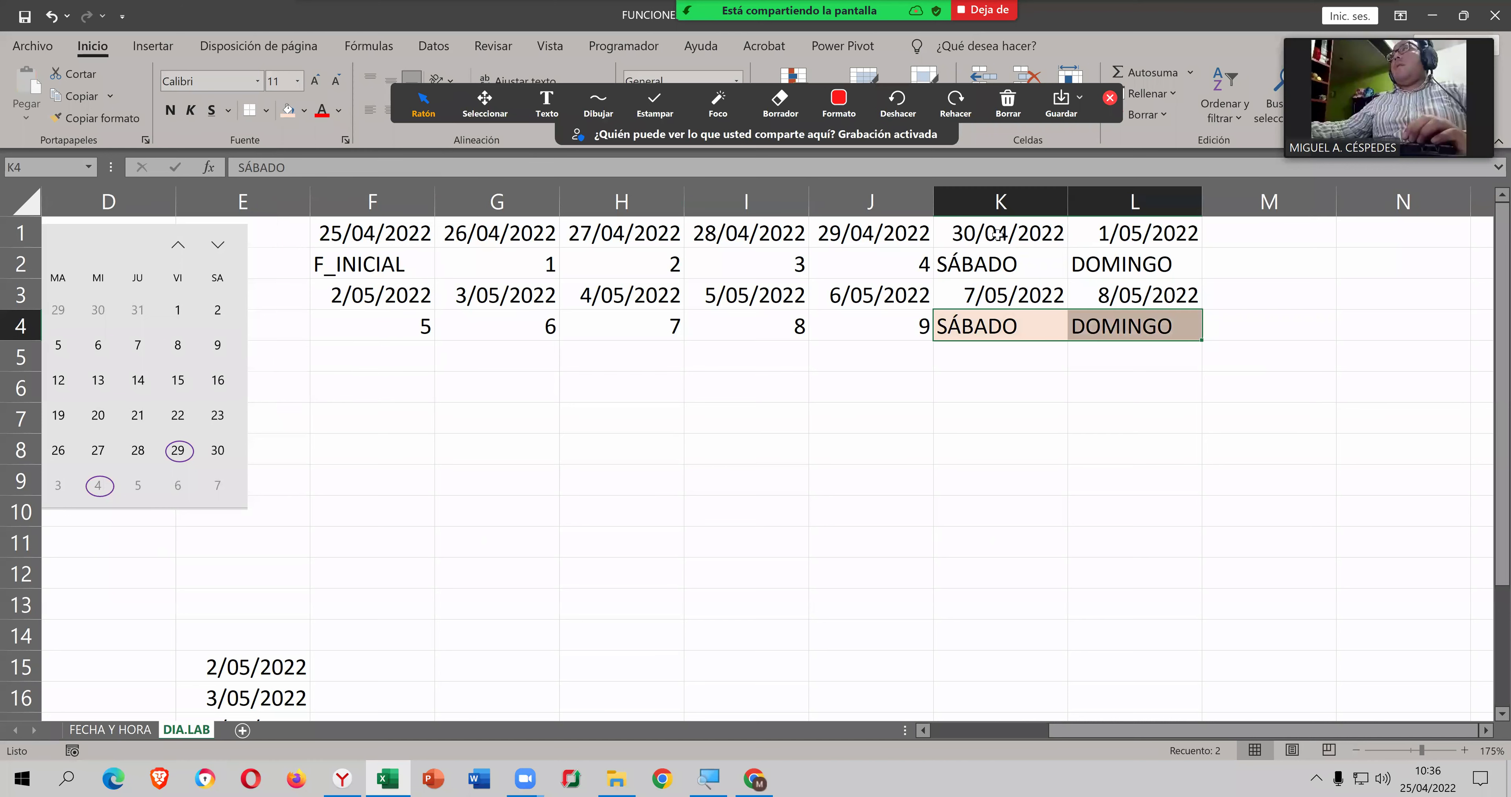
{"action": "left_click_drag", "start_coordinate": [983, 270], "coordinate": [1082, 262]}
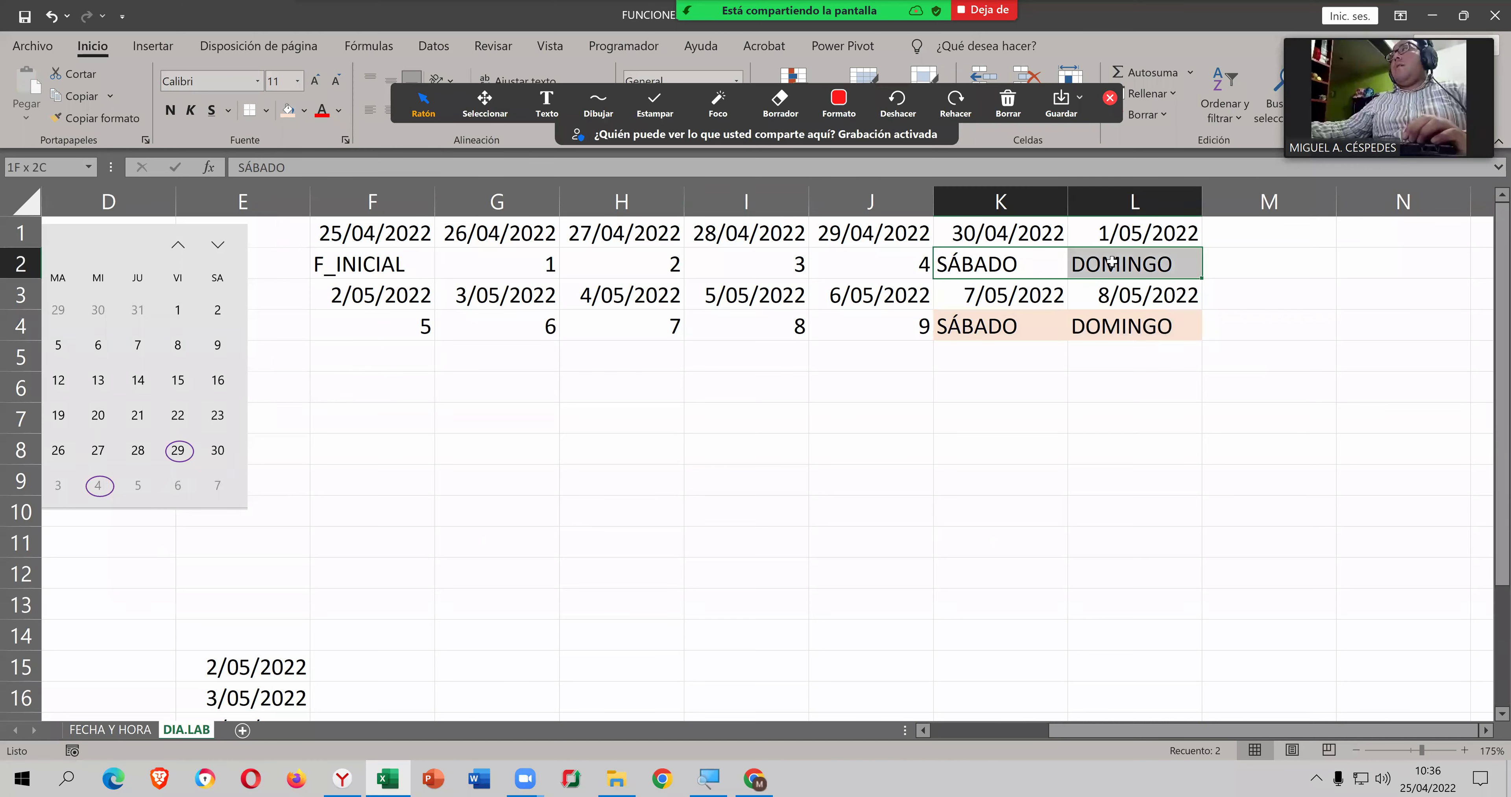
{"action": "left_click", "coordinate": [289, 110]}
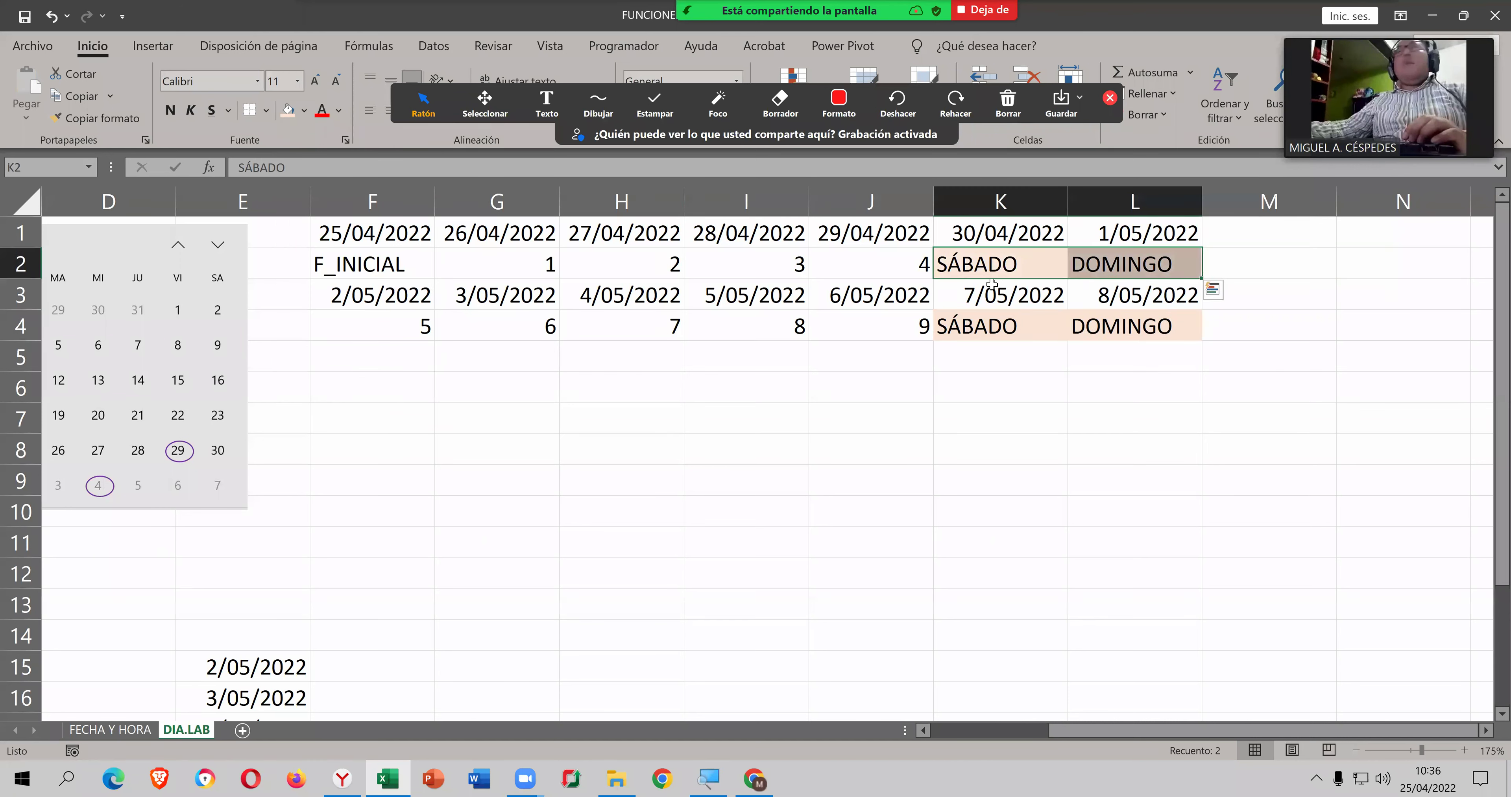
{"action": "left_click", "coordinate": [969, 317]}
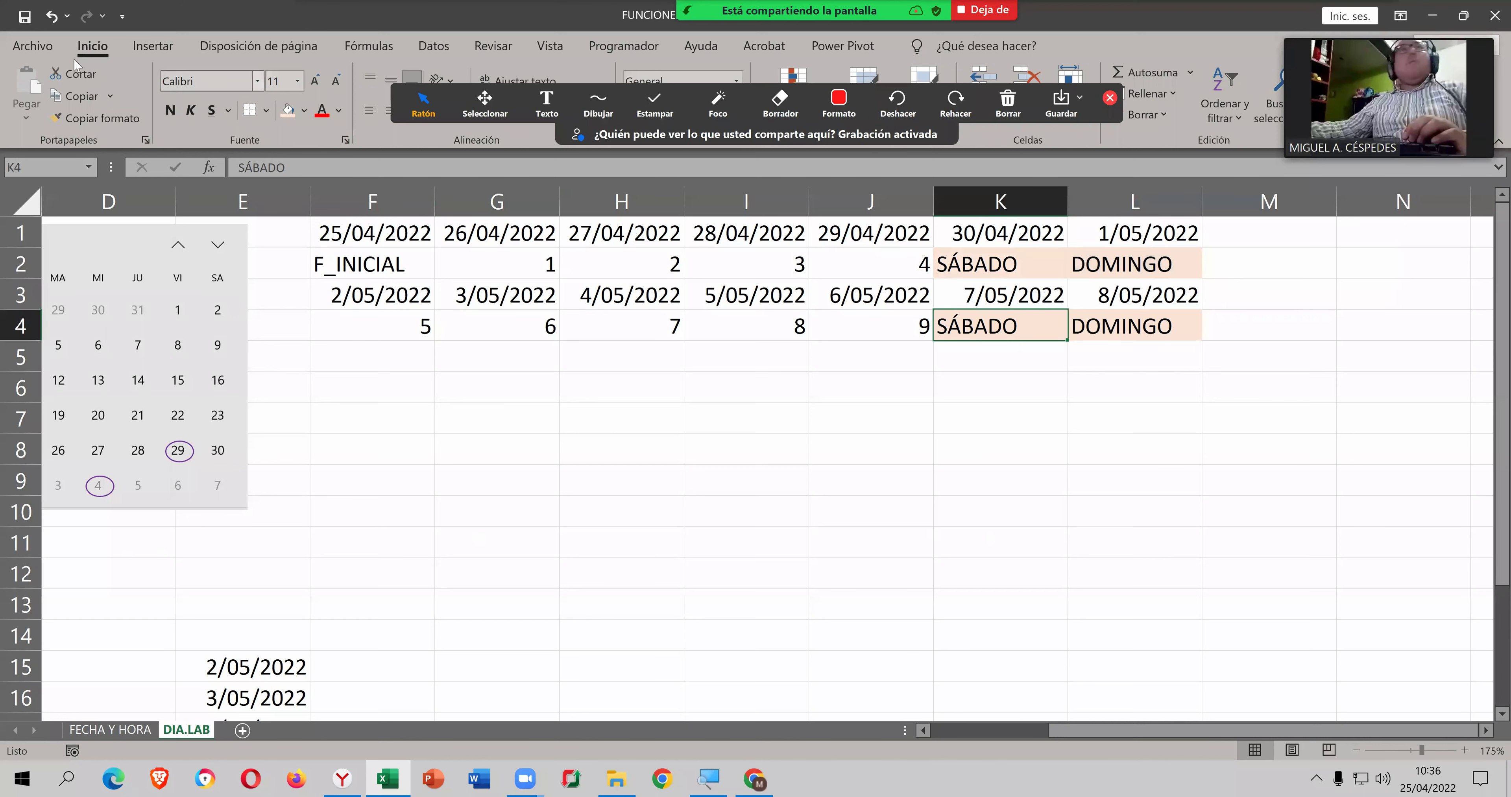
{"action": "left_click", "coordinate": [26, 18]}
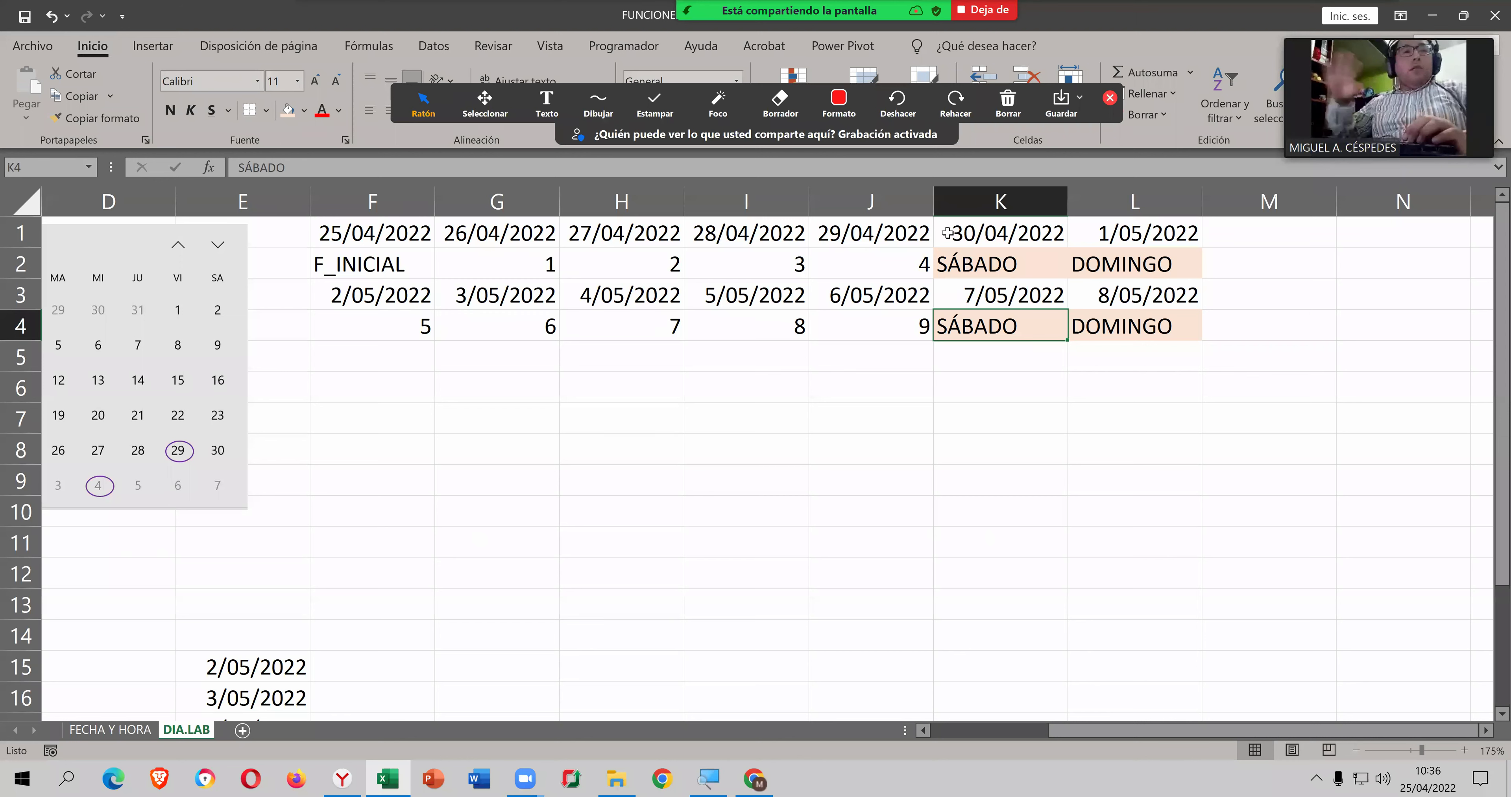
Step: Shade the F3:F4 start-date cells light orange and return to the FECHA Y HORA sheet
{"action": "left_click", "coordinate": [773, 398]}
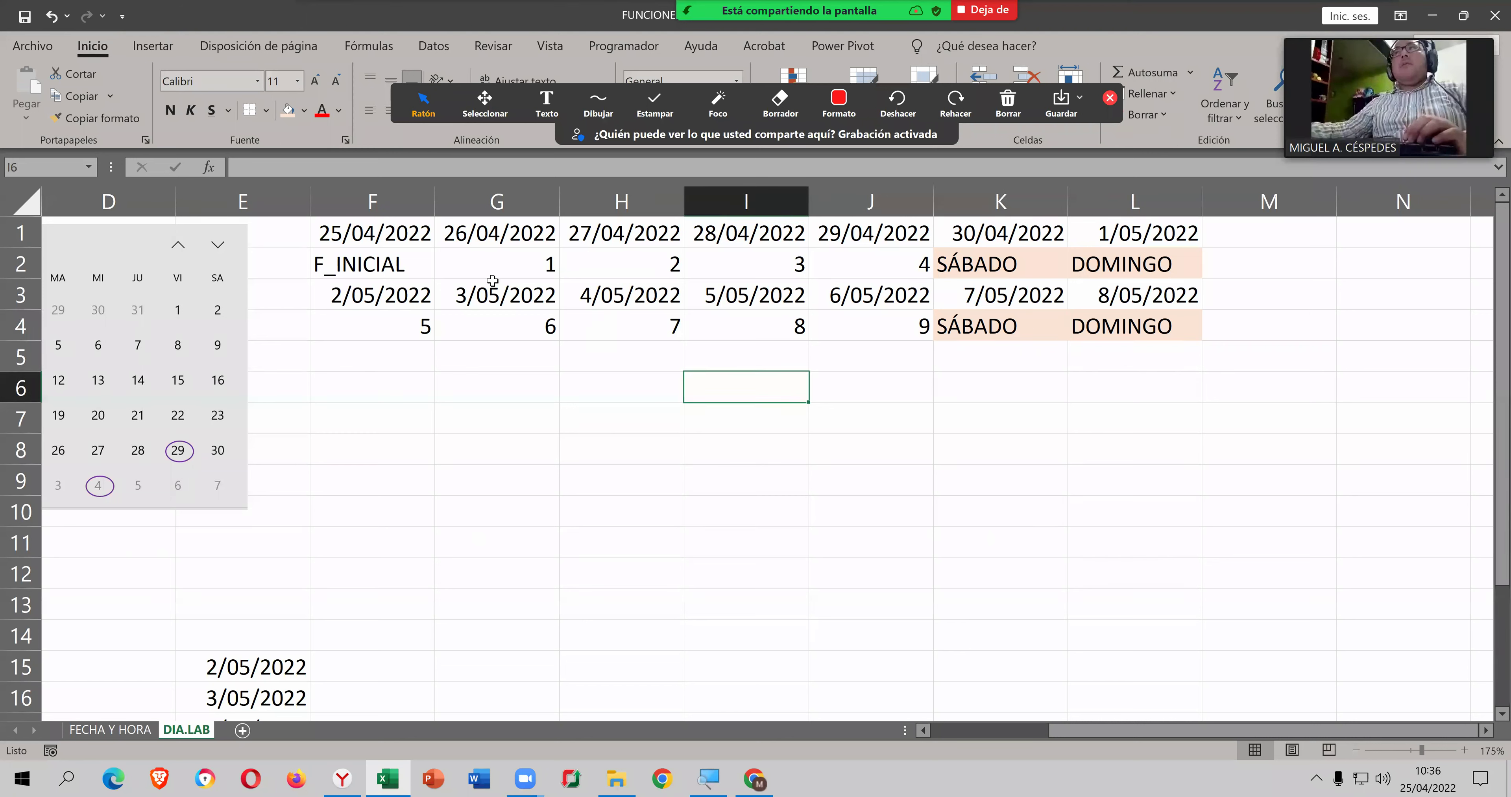
{"action": "left_click", "coordinate": [891, 315]}
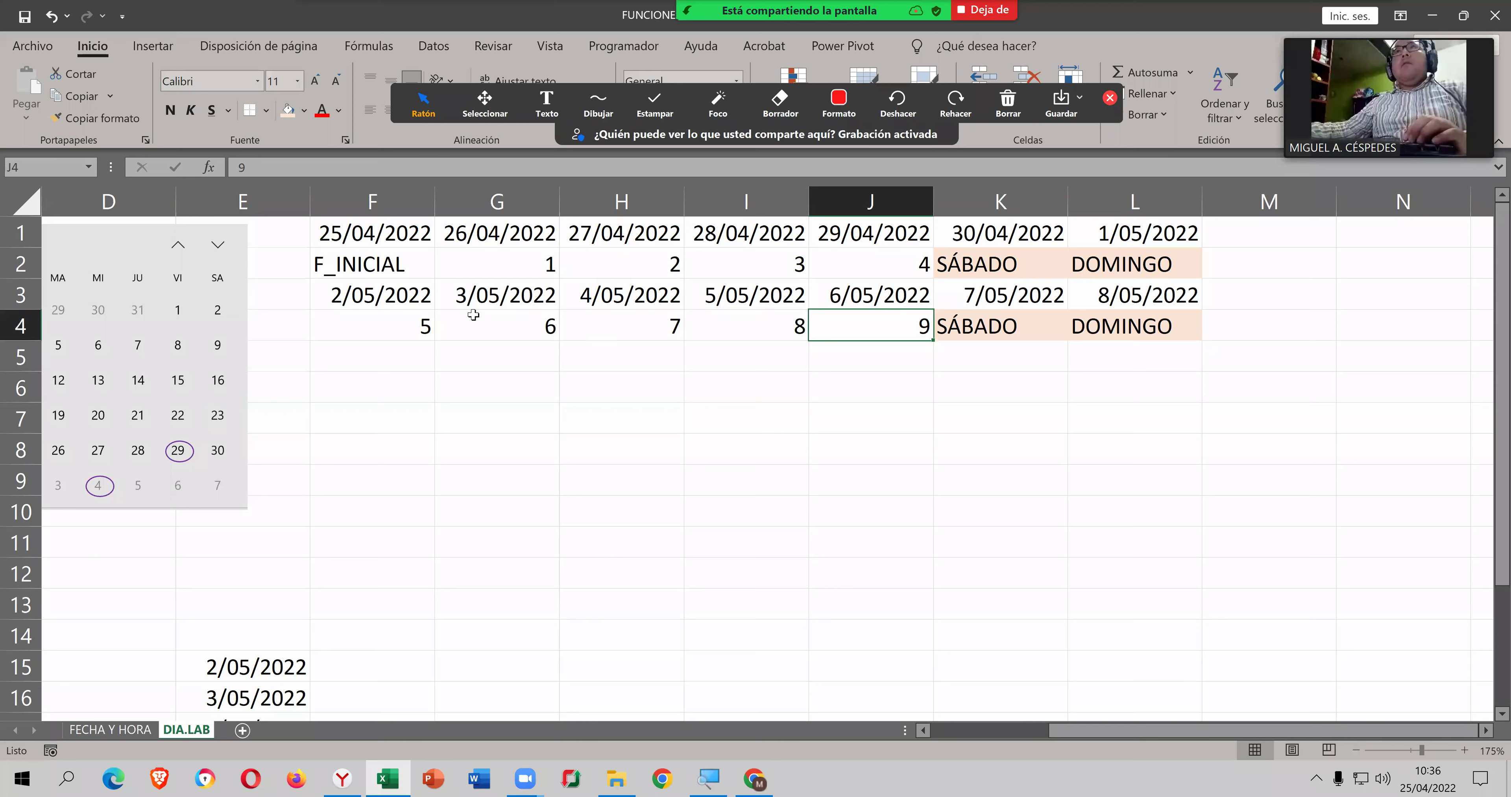
{"action": "left_click", "coordinate": [405, 302]}
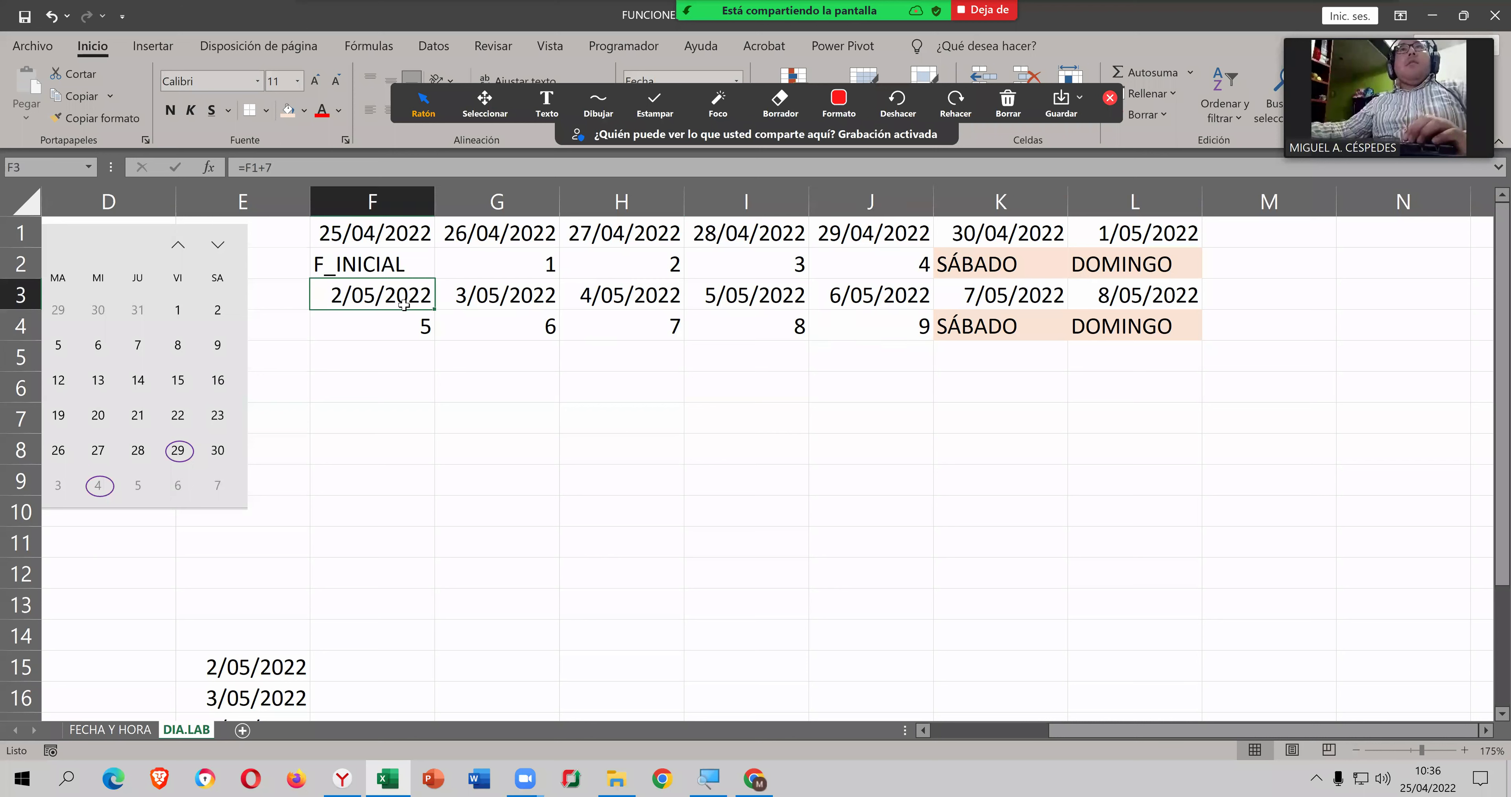
{"action": "left_click_drag", "start_coordinate": [385, 303], "coordinate": [386, 315]}
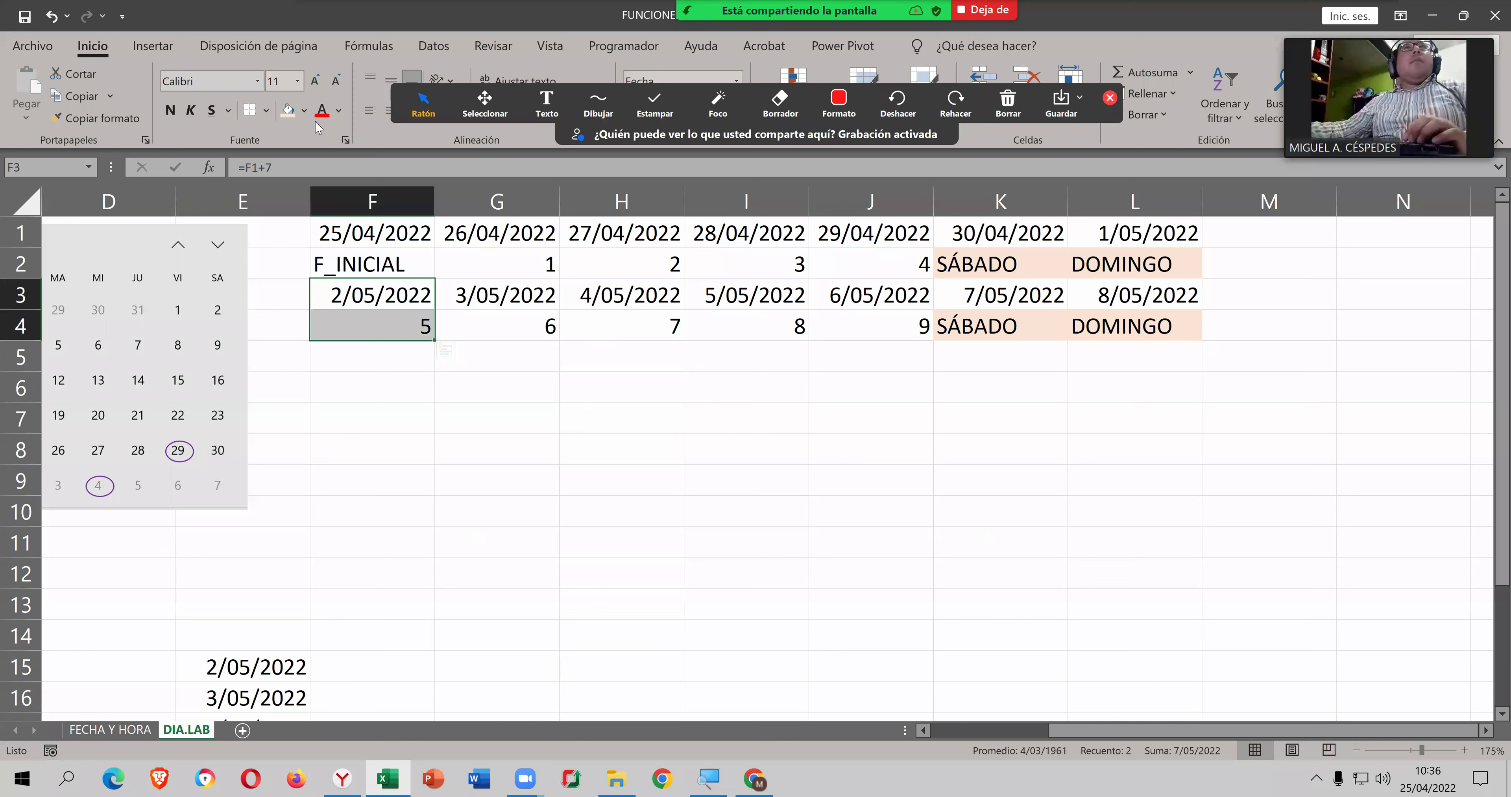
{"action": "left_click", "coordinate": [303, 111]}
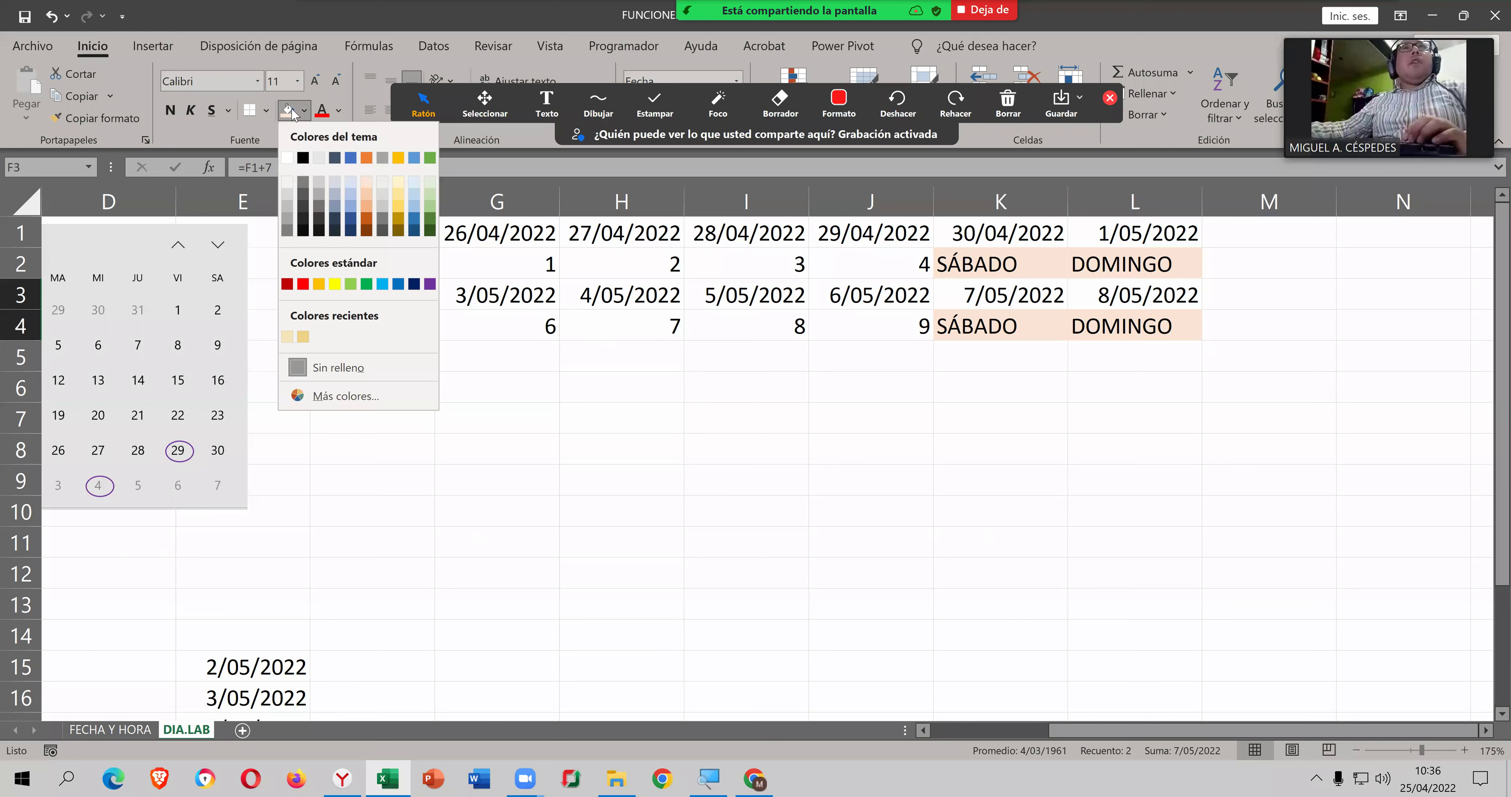
{"action": "left_click", "coordinate": [454, 335]}
{"action": "left_click", "coordinate": [531, 331]}
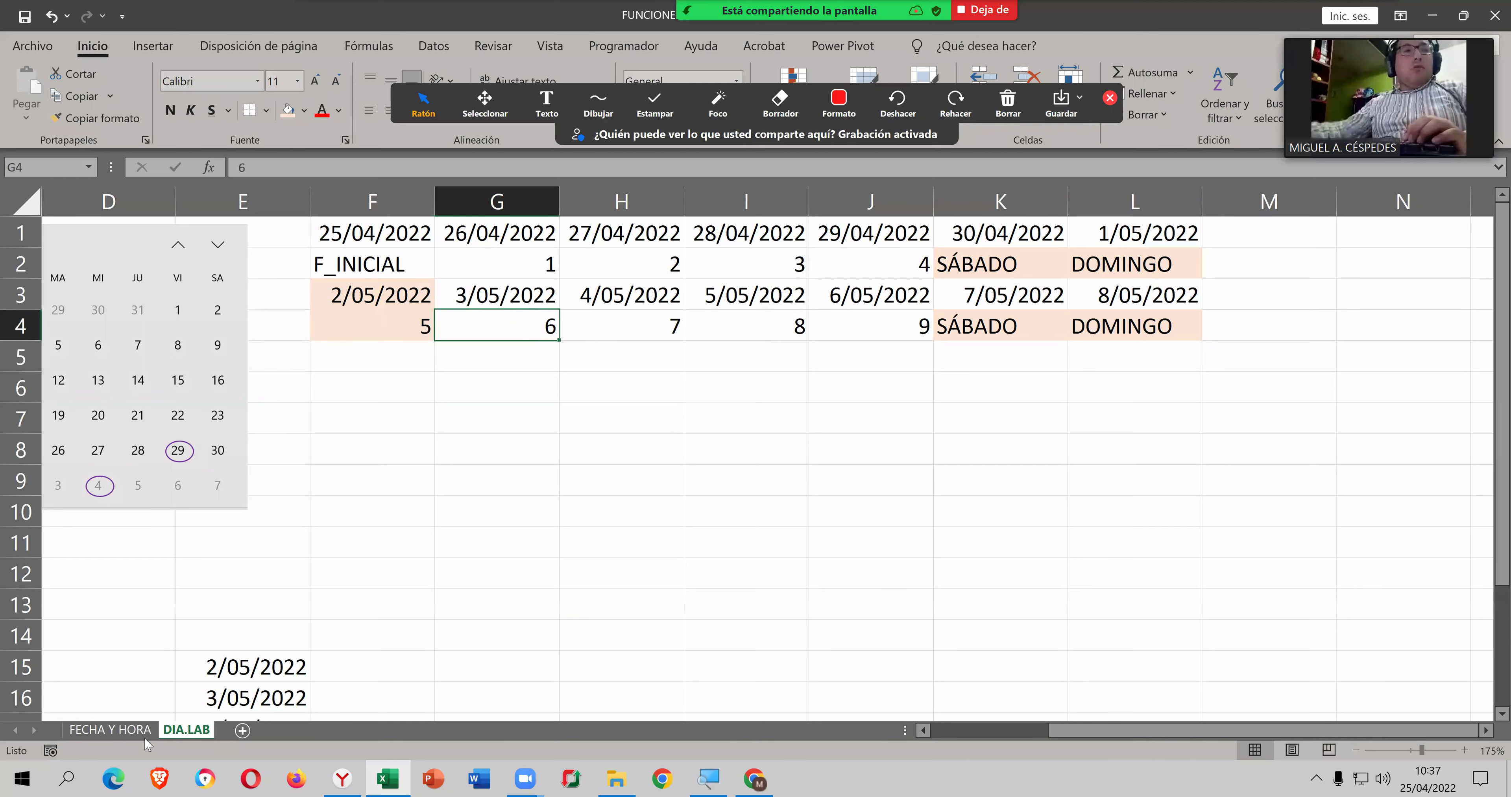
{"action": "left_click", "coordinate": [102, 732]}
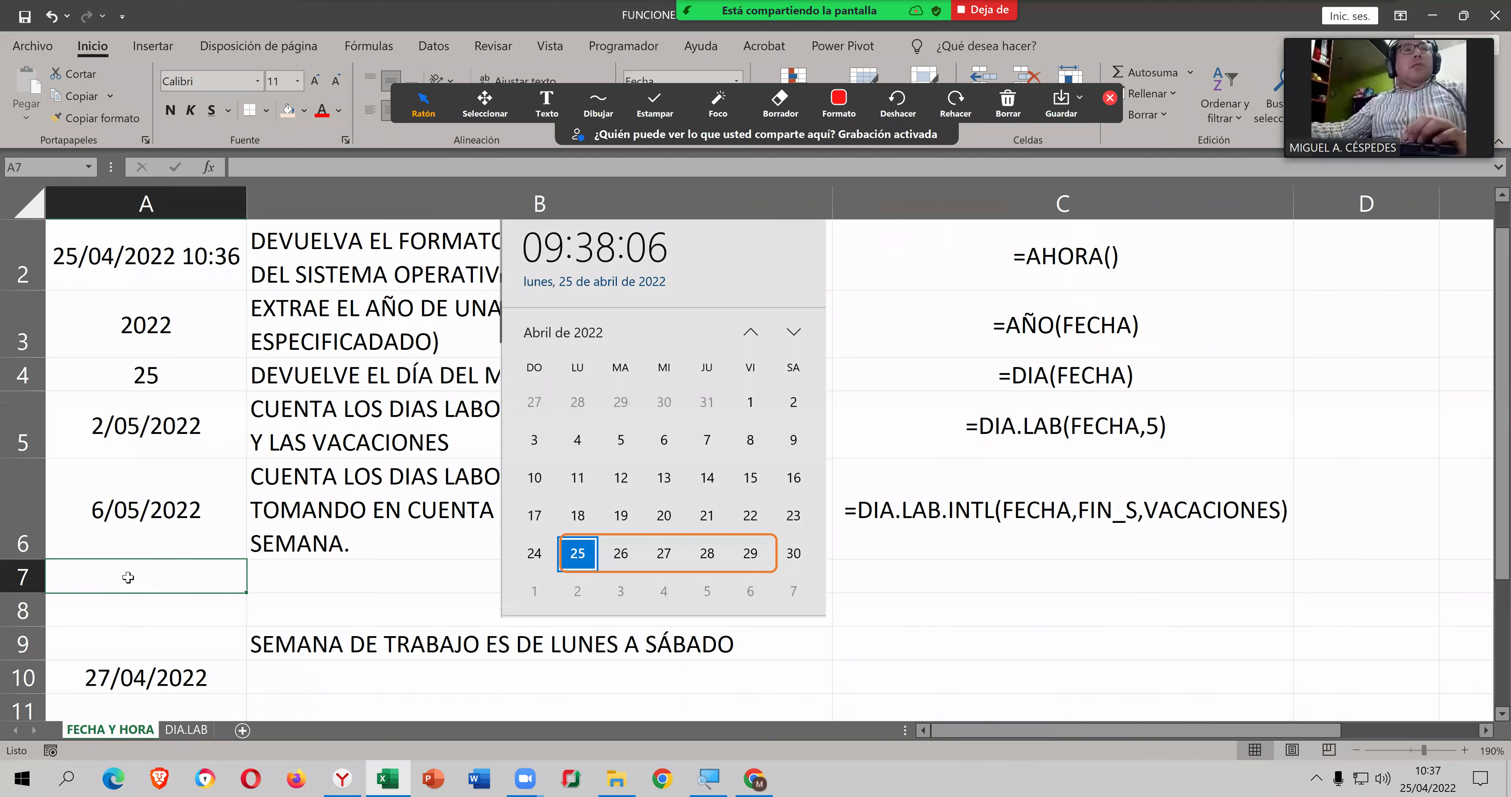
Step: Enter 2/5/22 in A10 so it reads 2/05/2022, then select A6
{"action": "left_click", "coordinate": [144, 668]}
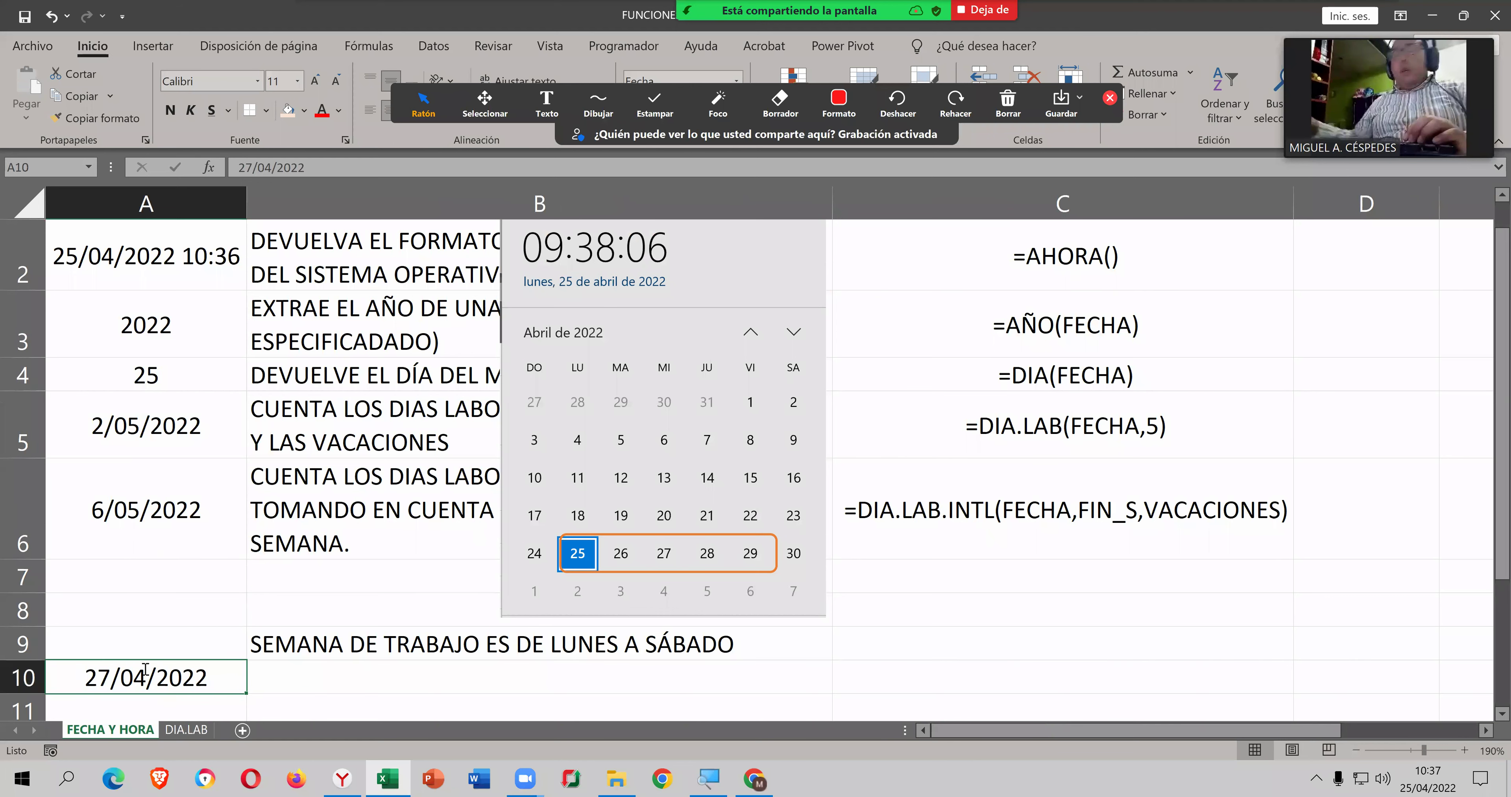
{"action": "type", "text": "2/5/22"}
{"action": "key", "text": "ctrl+Return"}
{"action": "scroll", "coordinate": [249, 610], "scroll_direction": "down", "scroll_amount": 1}
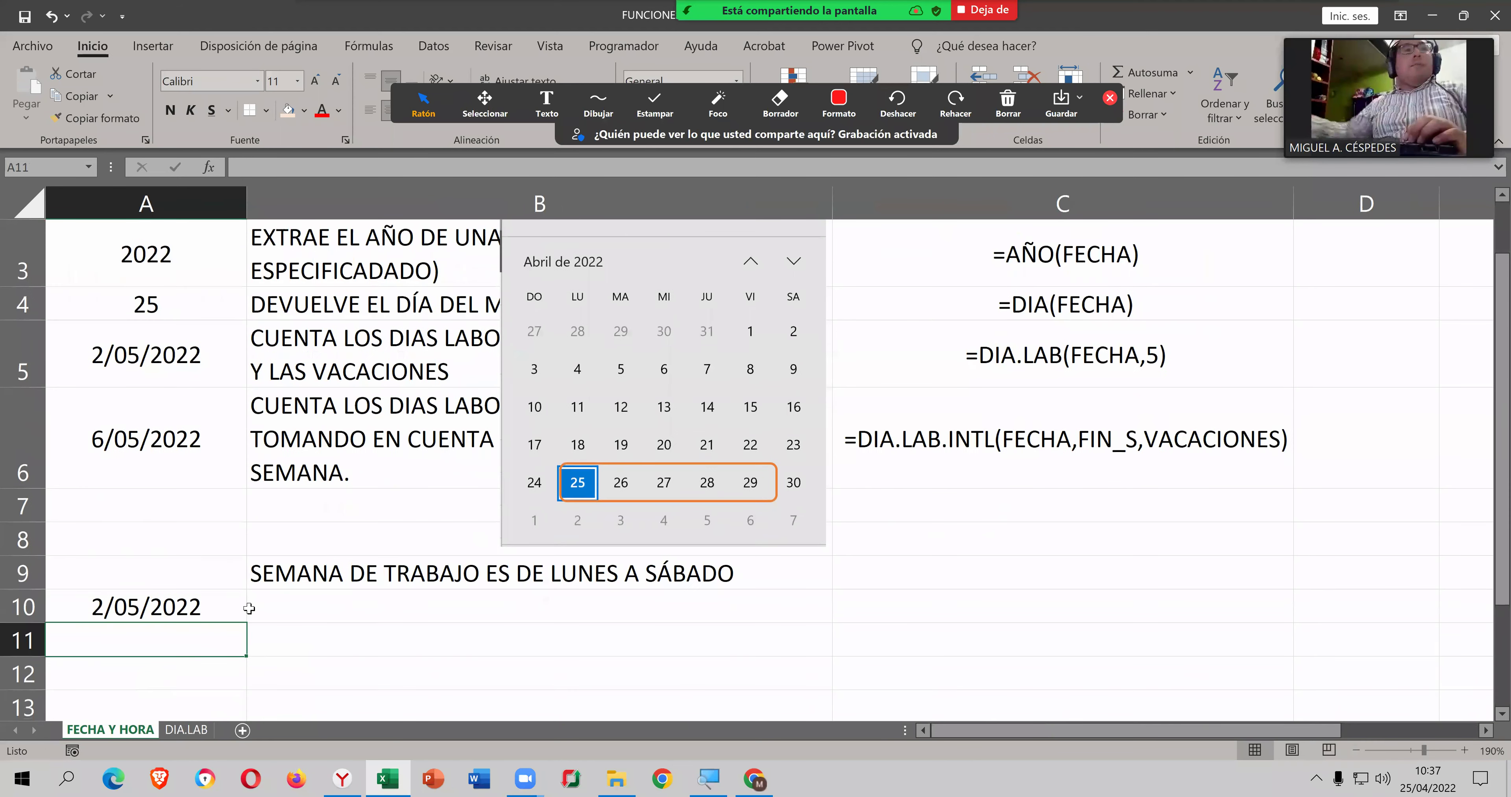
{"action": "left_click", "coordinate": [190, 484]}
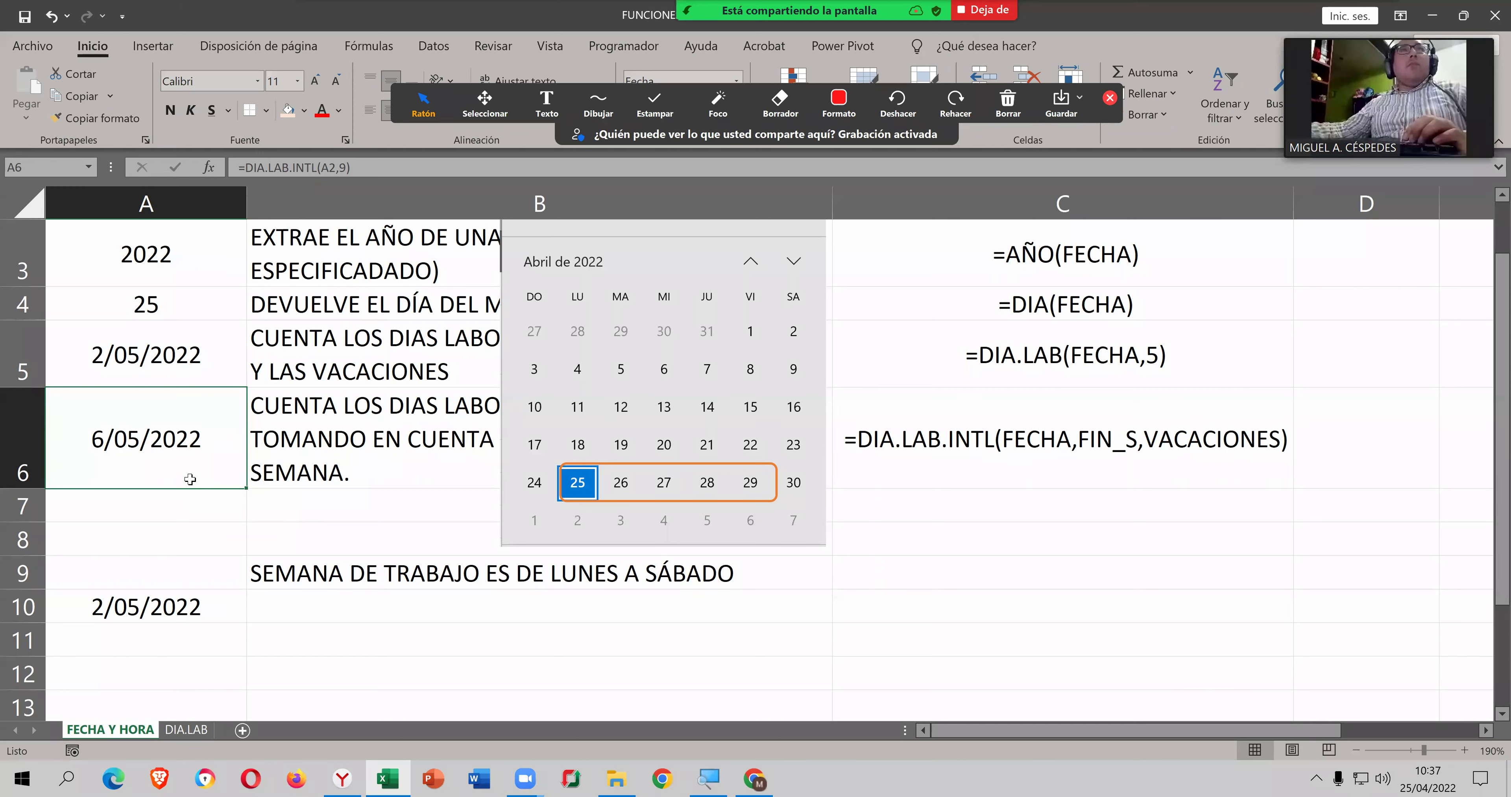
Step: Open Function Arguments for A6's DIA.LAB.INTL formula, showing A2 and 9 days
{"action": "double_click", "coordinate": [190, 479]}
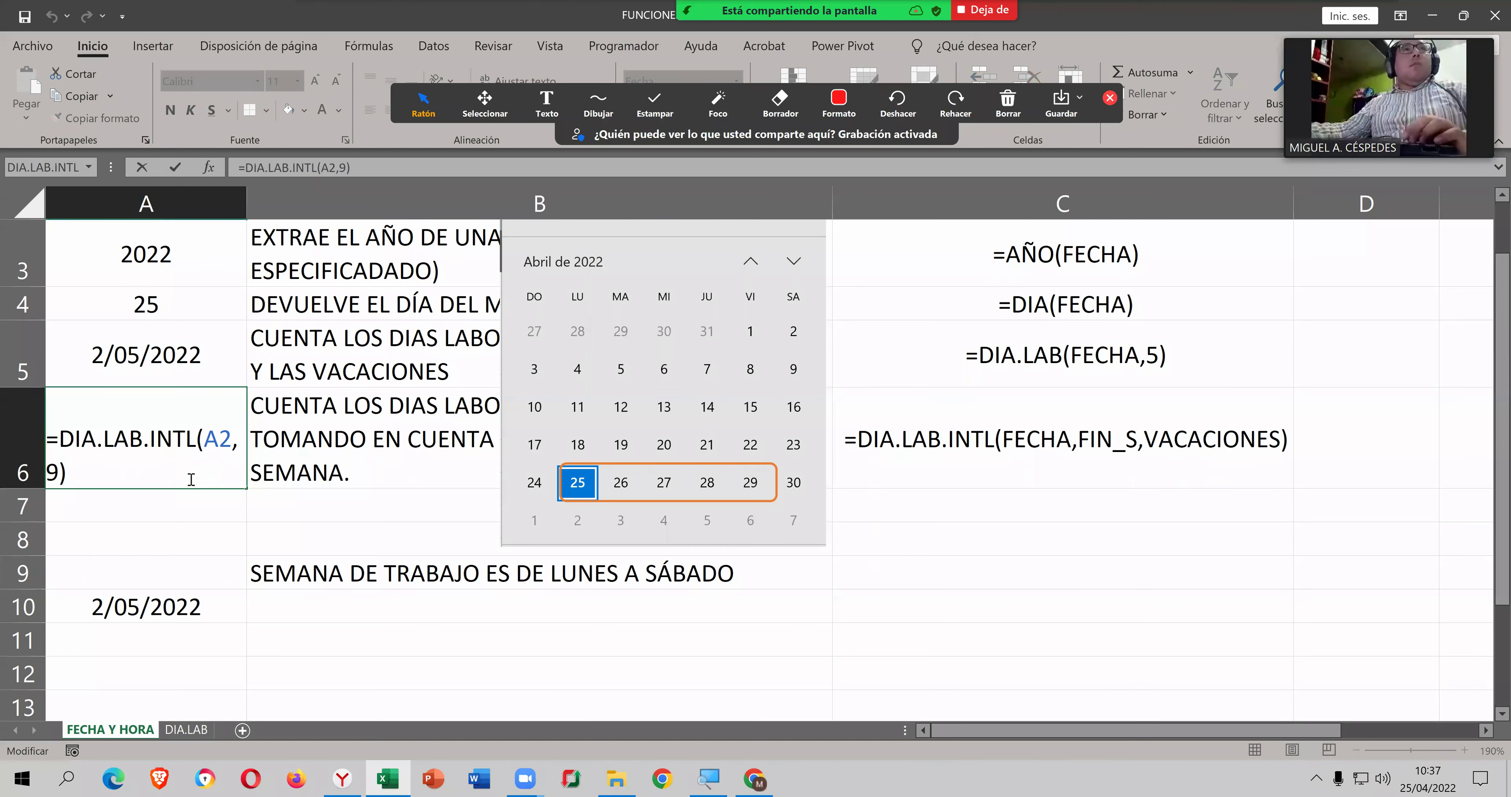
{"action": "left_click", "coordinate": [209, 170]}
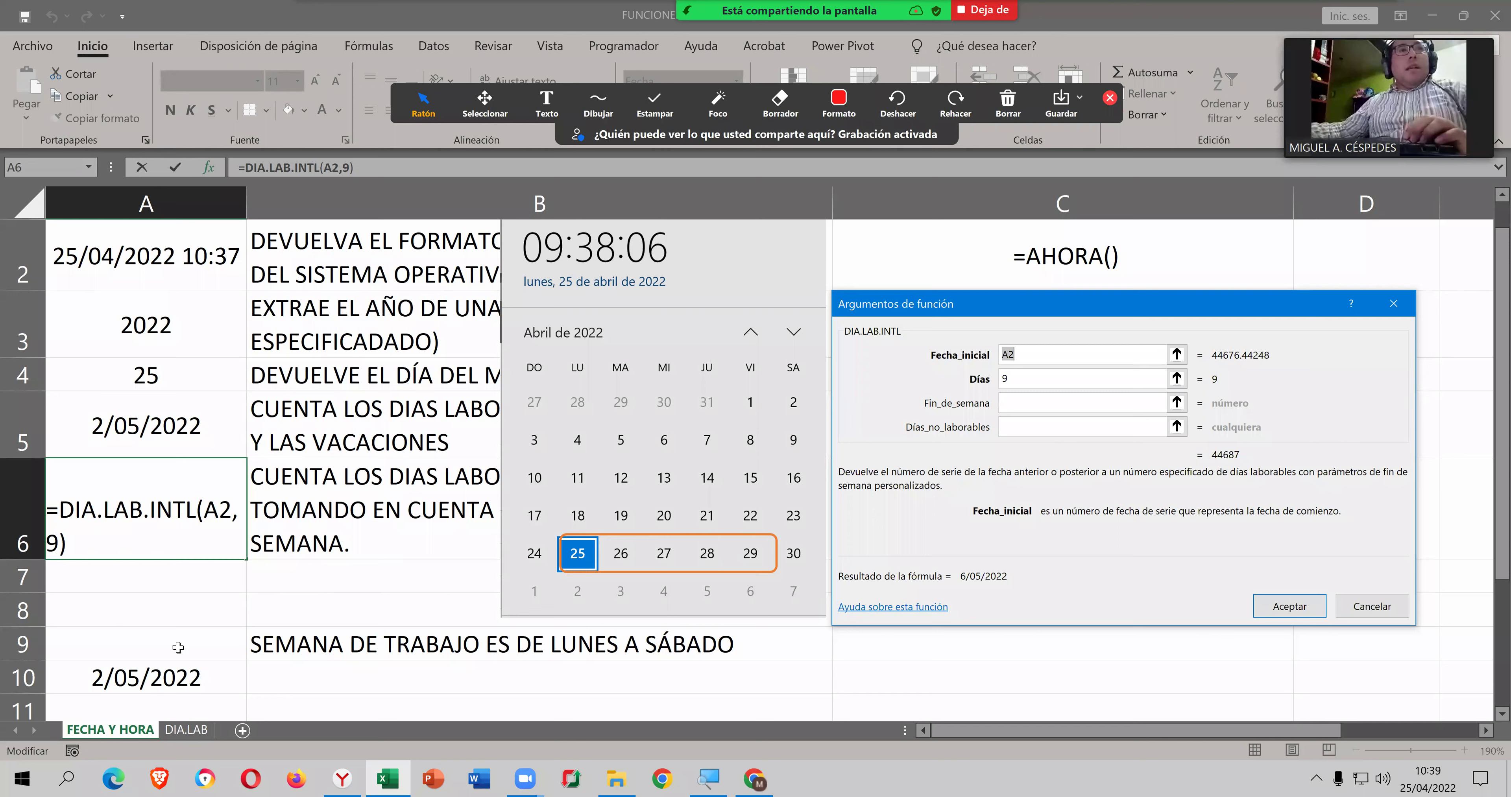
Step: Set Días_no_laborables to A10, making A6 =DIA.LAB.INTL(A2,9,,A10) and returning 9/05/2022
{"action": "left_click", "coordinate": [1017, 377]}
{"action": "left_click", "coordinate": [1026, 354]}
{"action": "left_click", "coordinate": [1023, 378]}
{"action": "left_click", "coordinate": [1026, 354]}
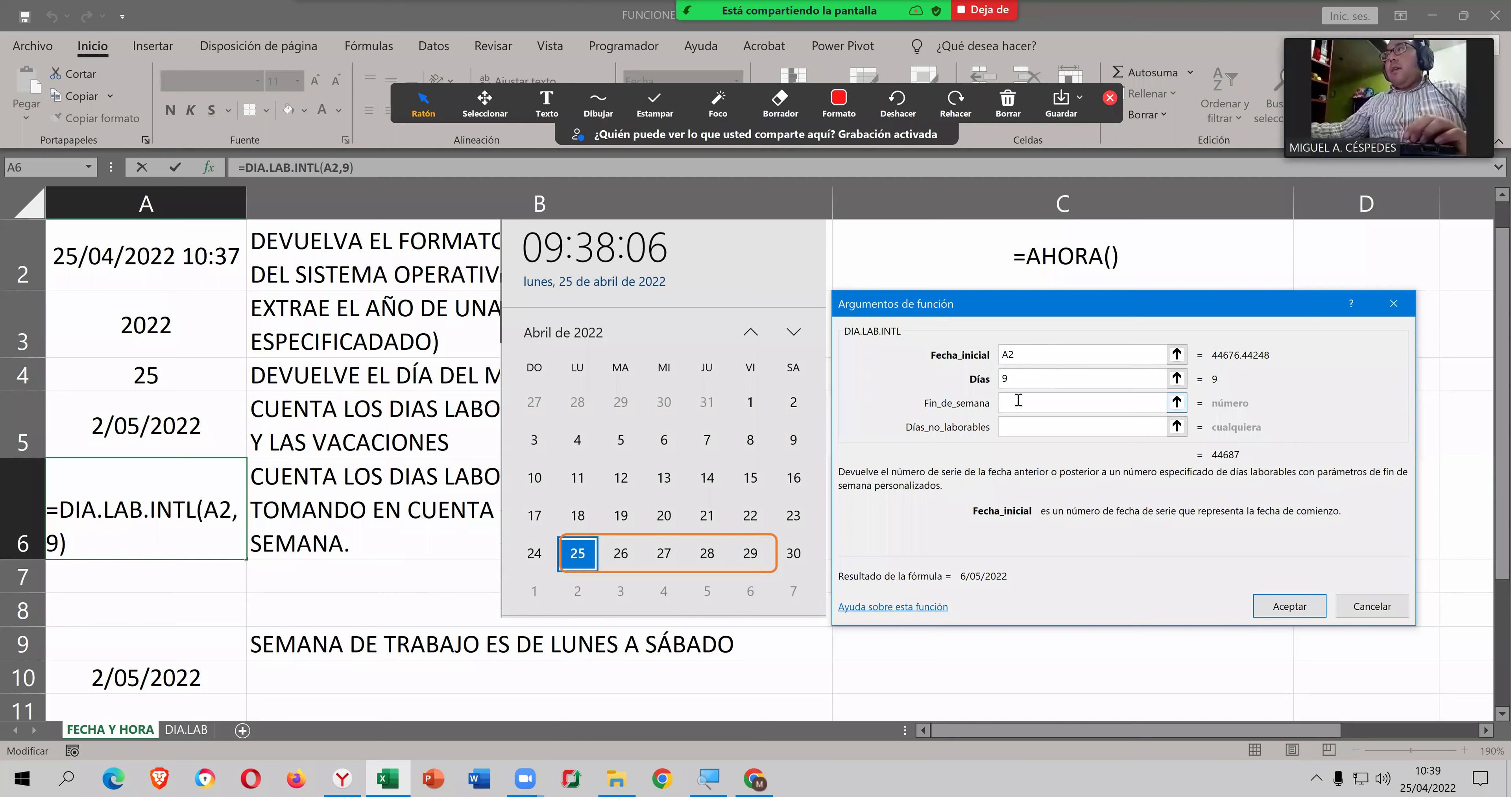
{"action": "left_click", "coordinate": [1021, 405]}
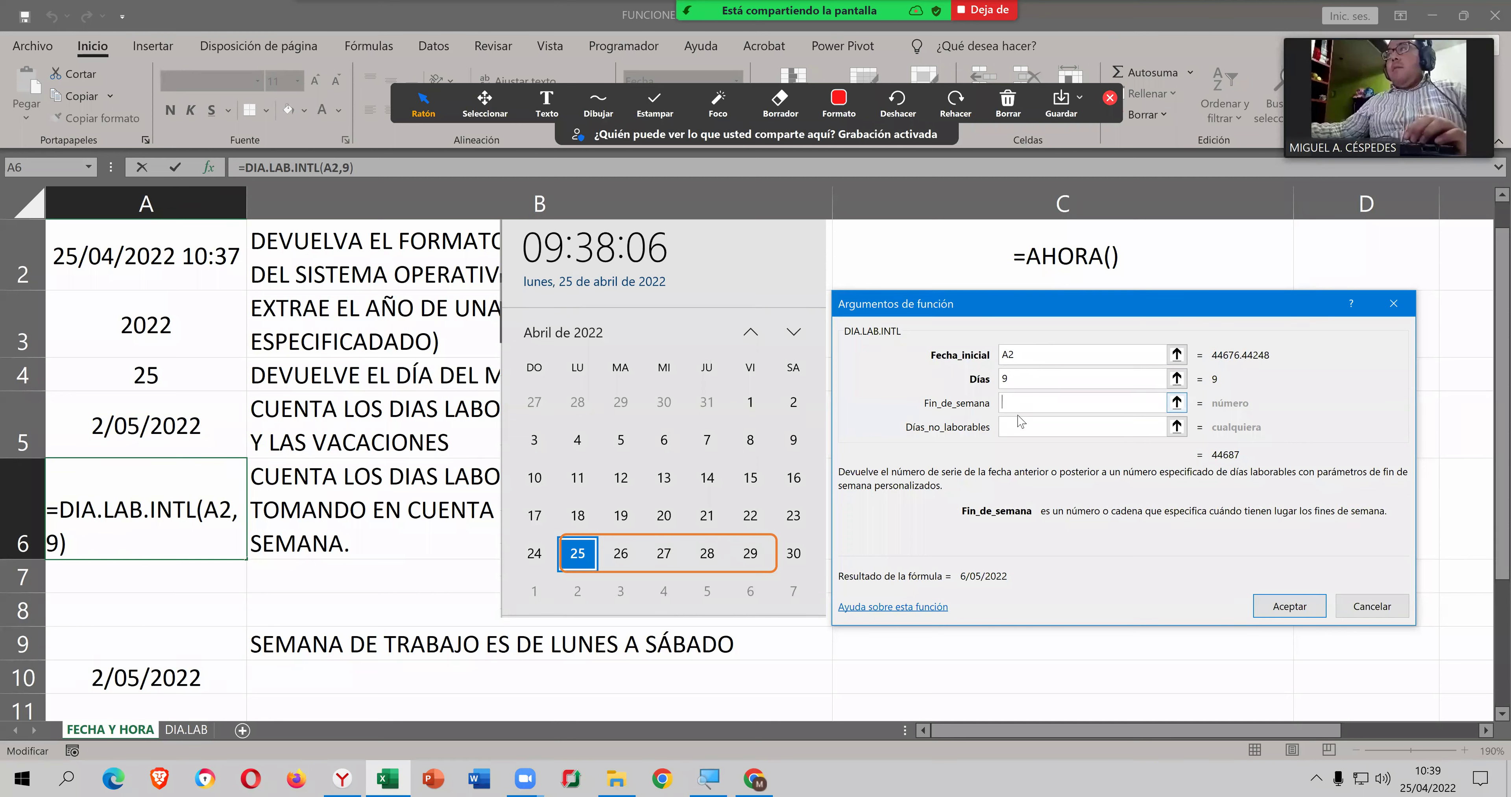
{"action": "left_click", "coordinate": [1018, 424]}
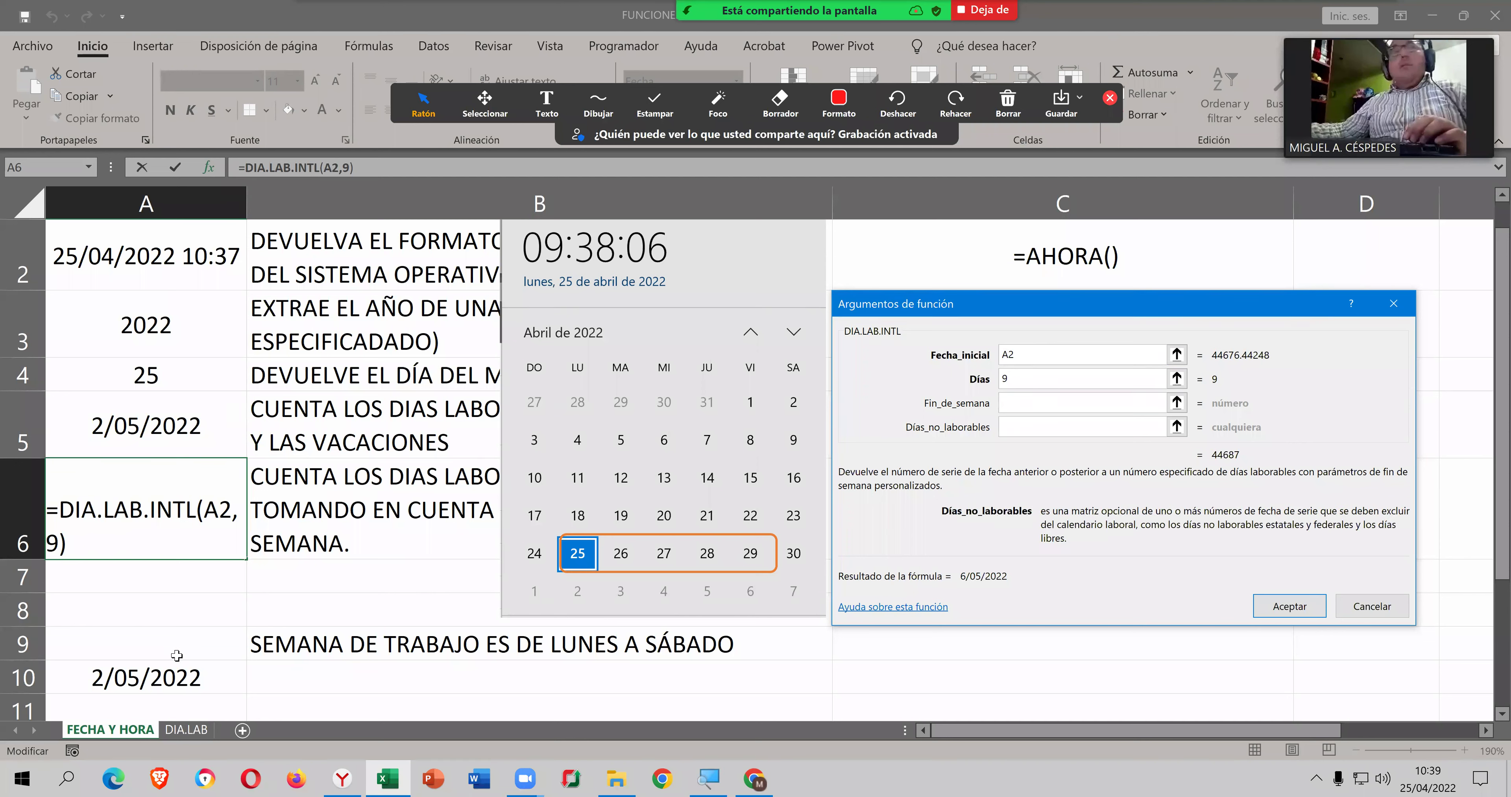
{"action": "left_click", "coordinate": [171, 666]}
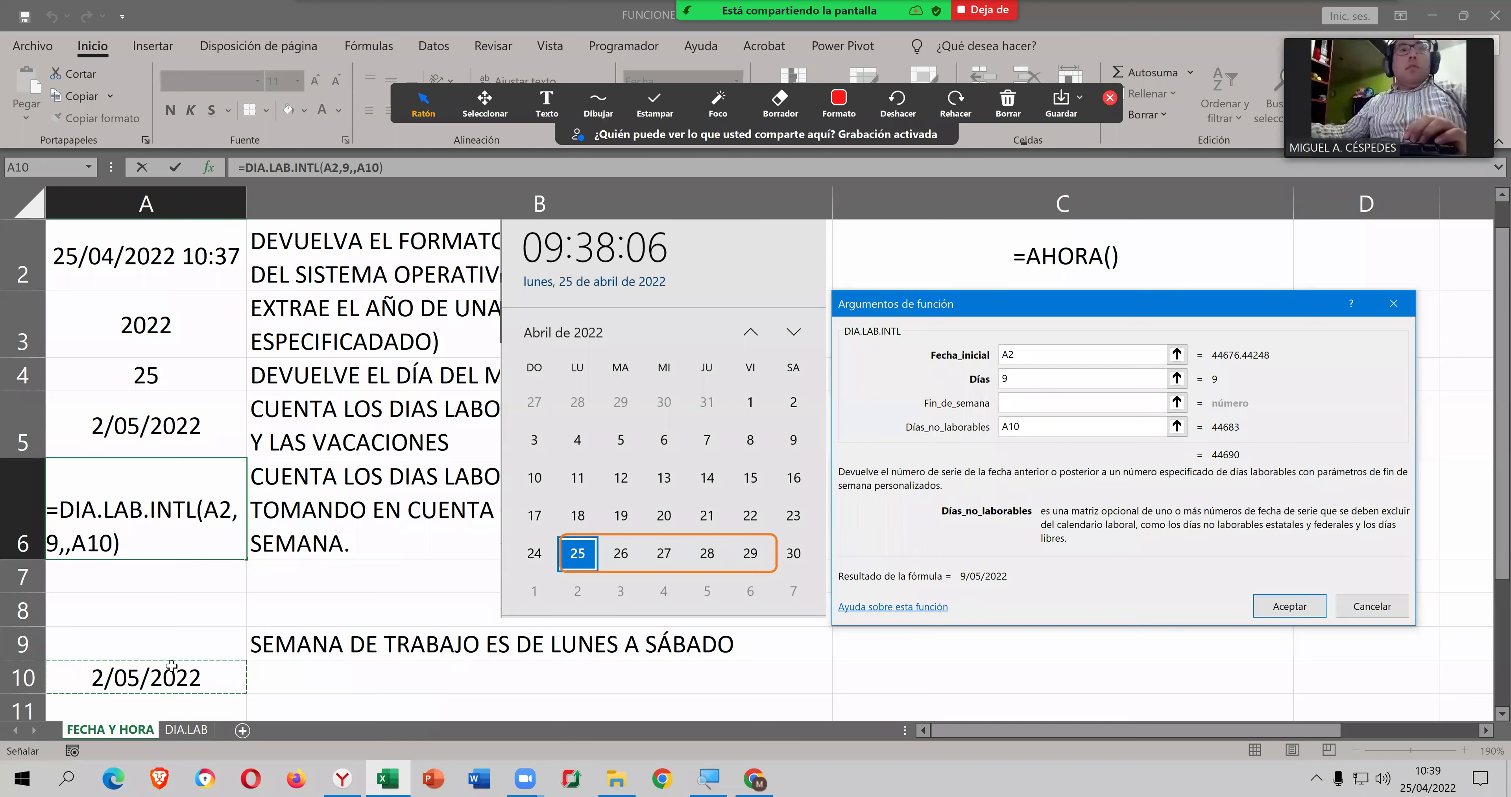
{"action": "key", "text": "Return"}
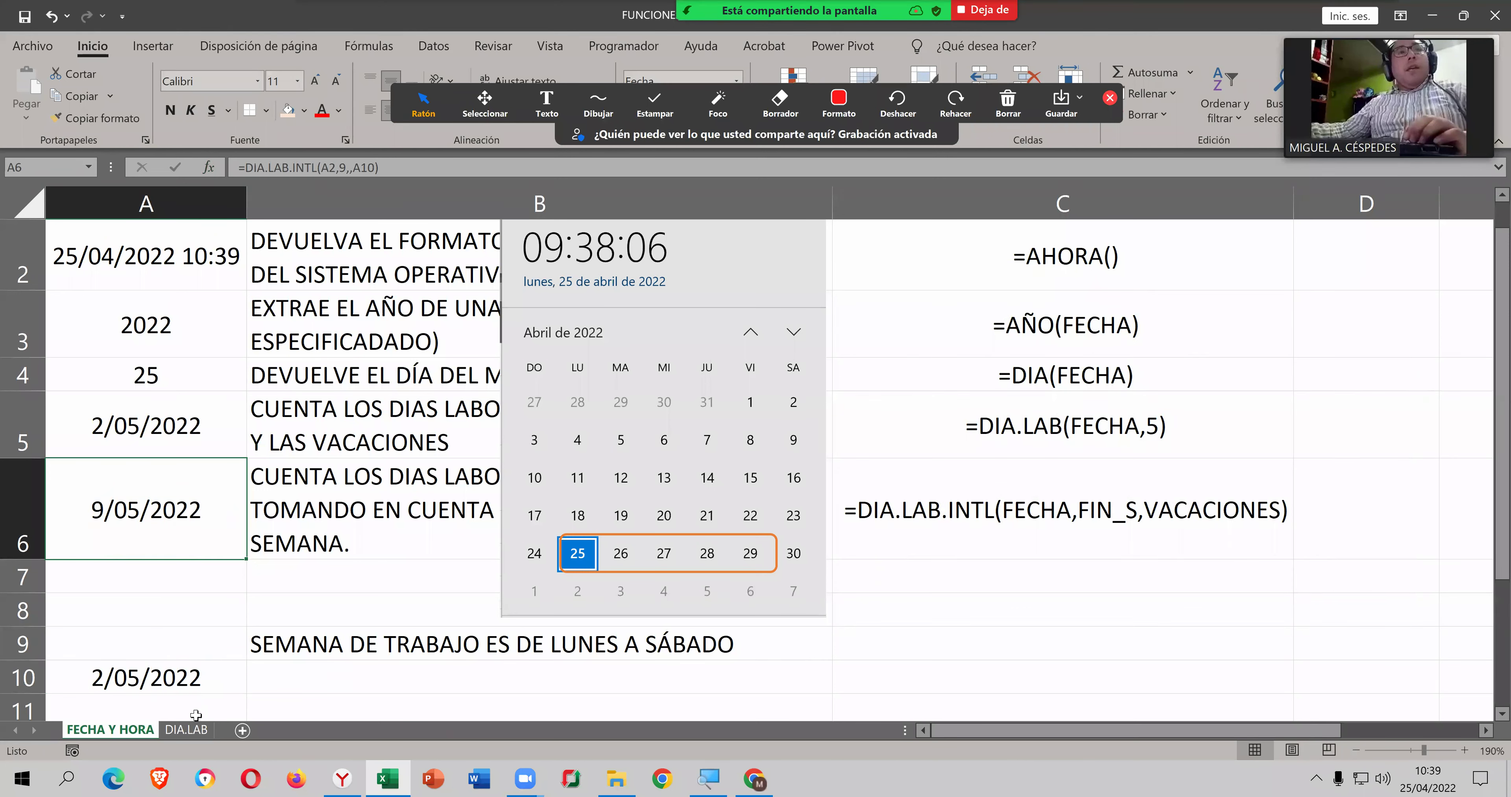
Step: On the DIA.LAB sheet, enter =F3+7 in F5 to show 9/05/2022
{"action": "left_click", "coordinate": [176, 730]}
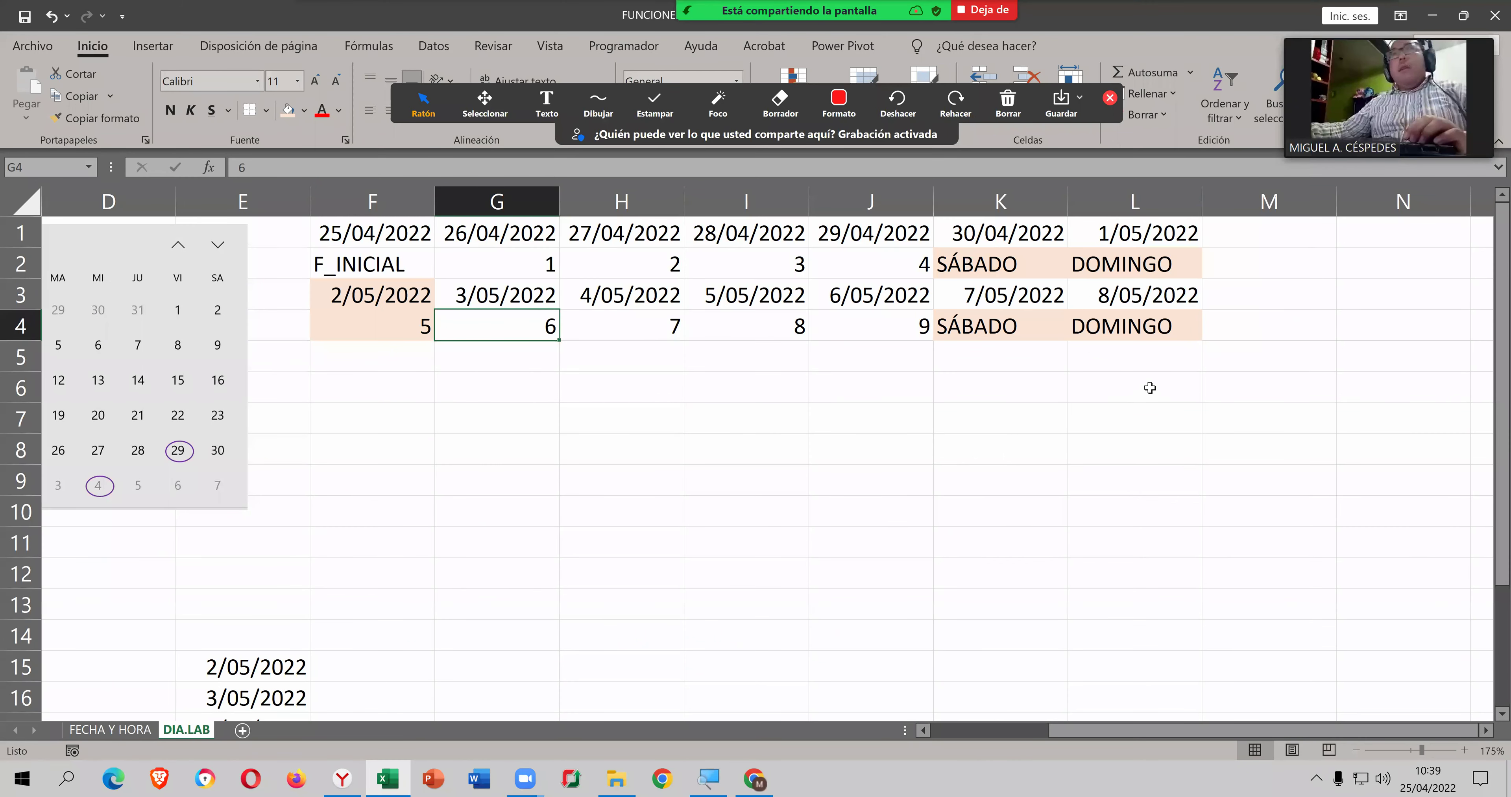
{"action": "left_click", "coordinate": [1171, 302]}
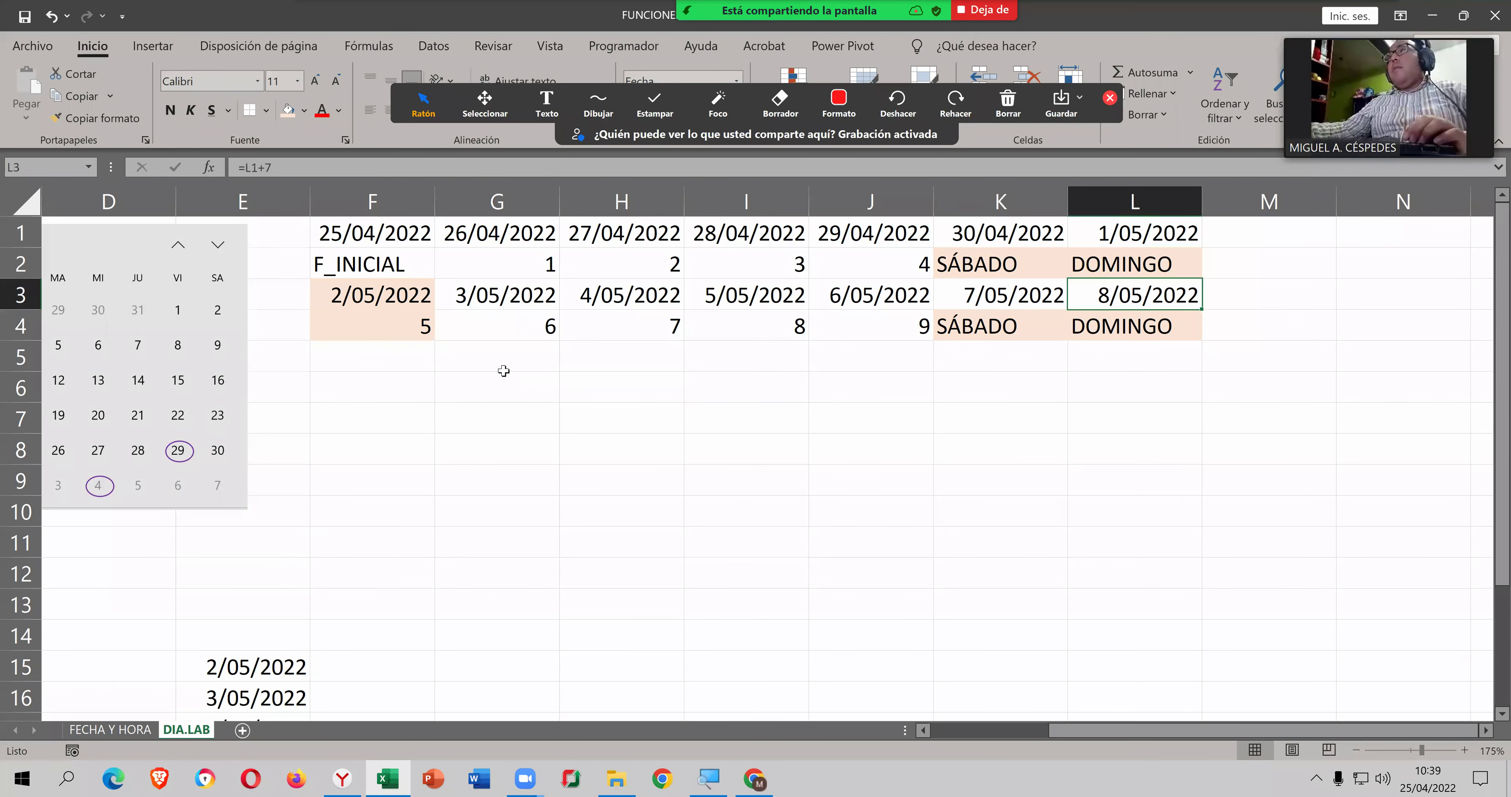
{"action": "left_click", "coordinate": [407, 358]}
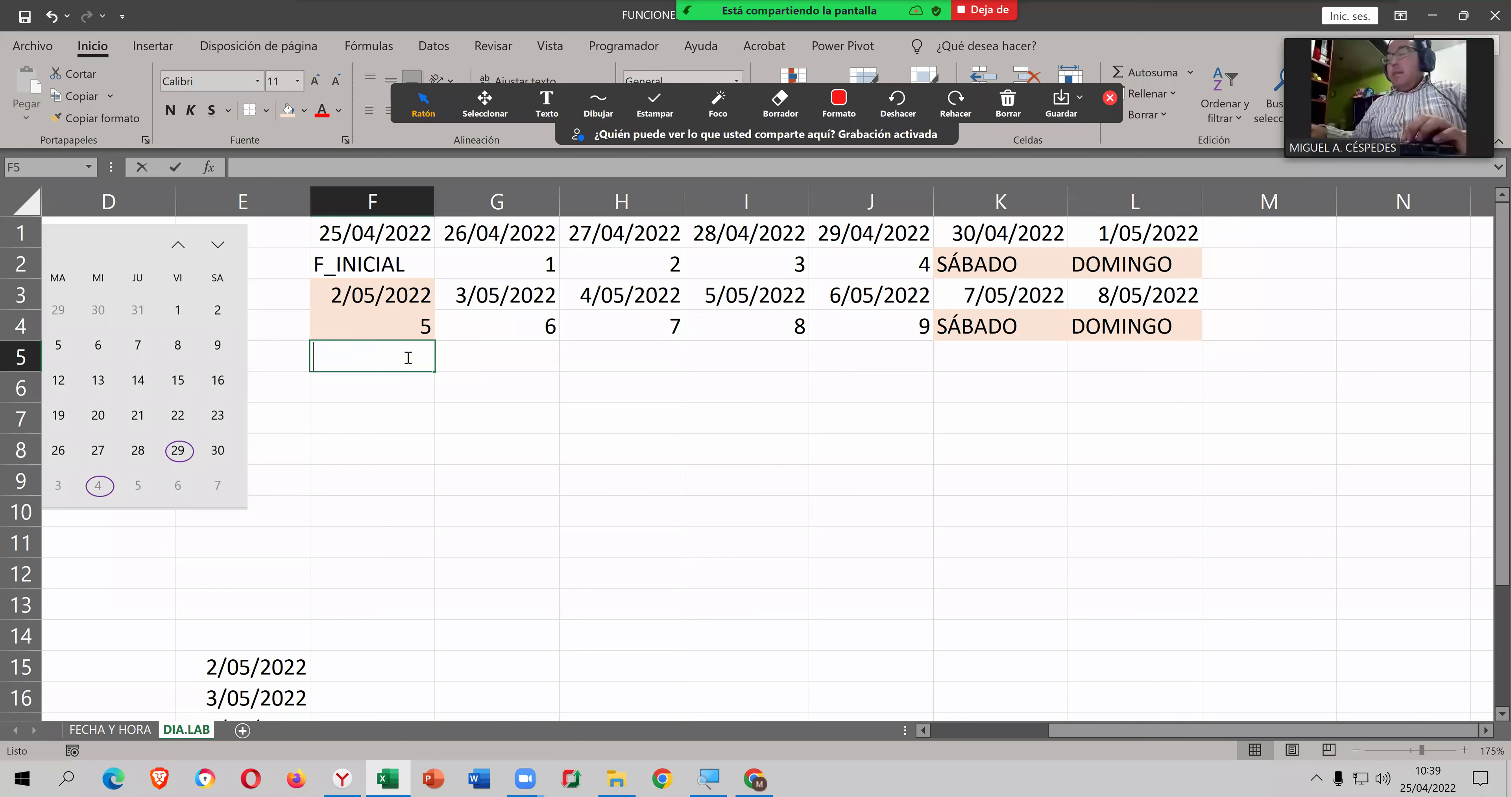
{"action": "type", "text": "="}
{"action": "left_click", "coordinate": [405, 274]}
{"action": "left_click", "coordinate": [404, 287]}
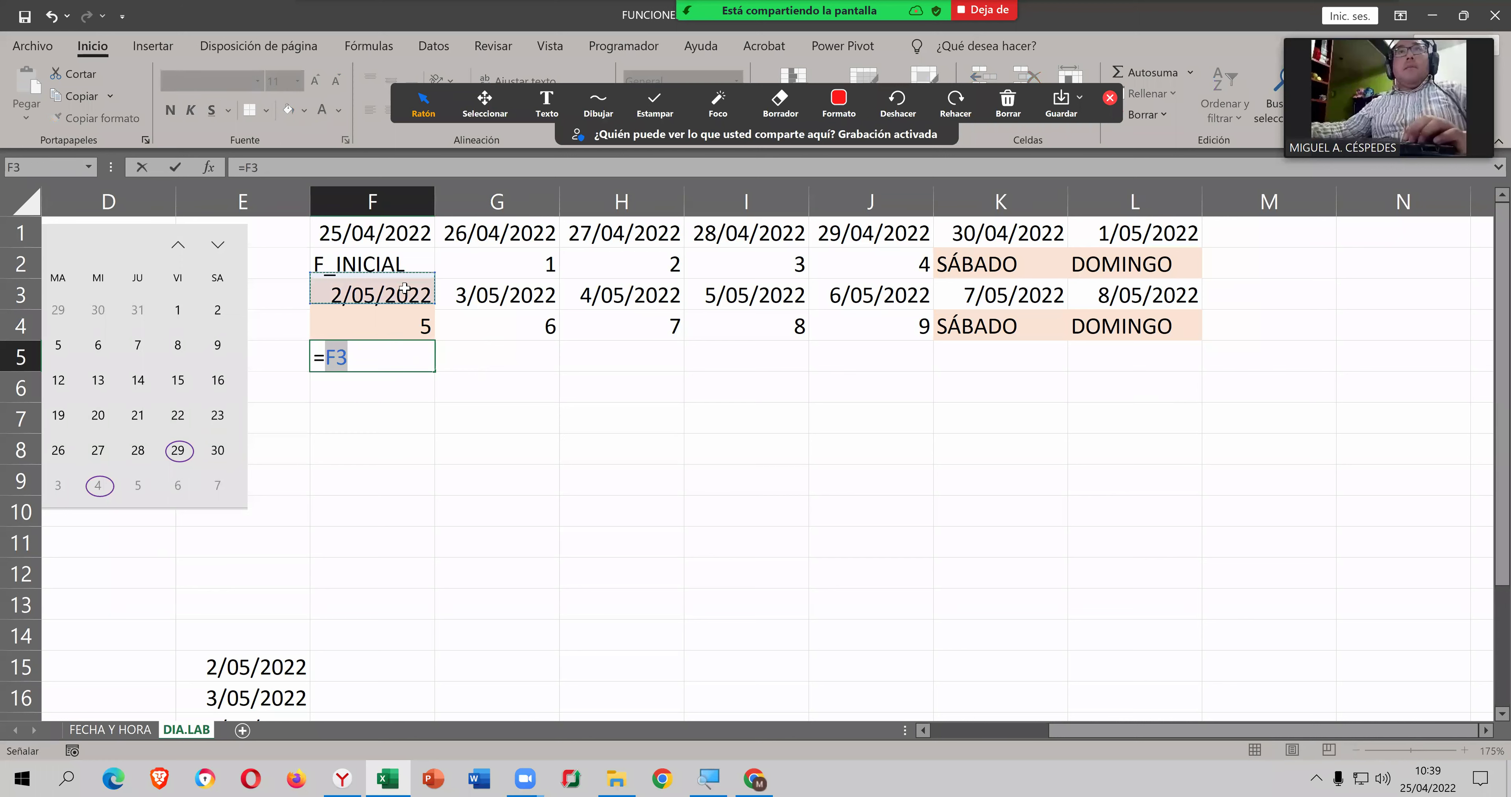
{"action": "type", "text": "+7"}
{"action": "key", "text": "Return"}
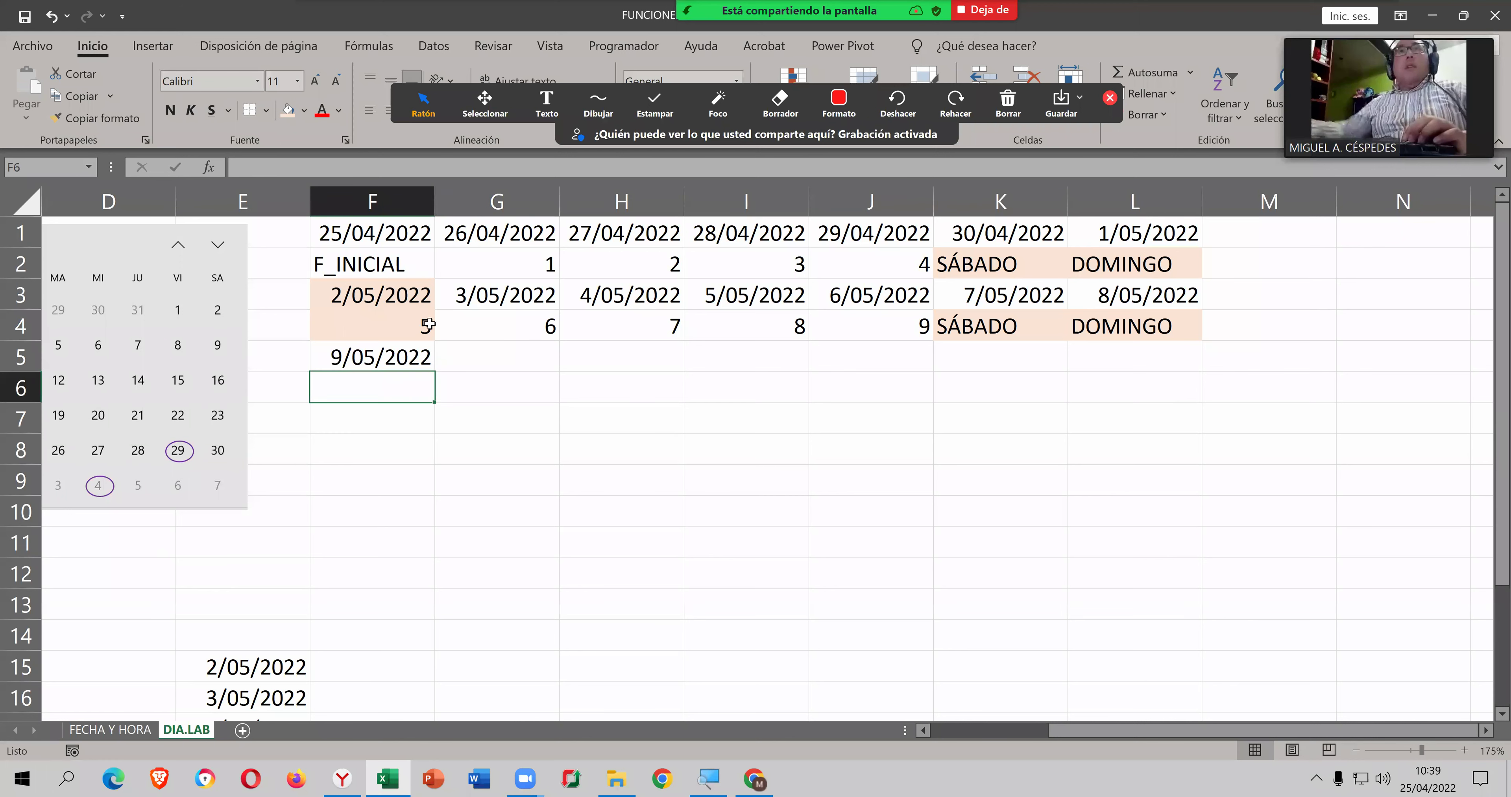
{"action": "left_click", "coordinate": [428, 368]}
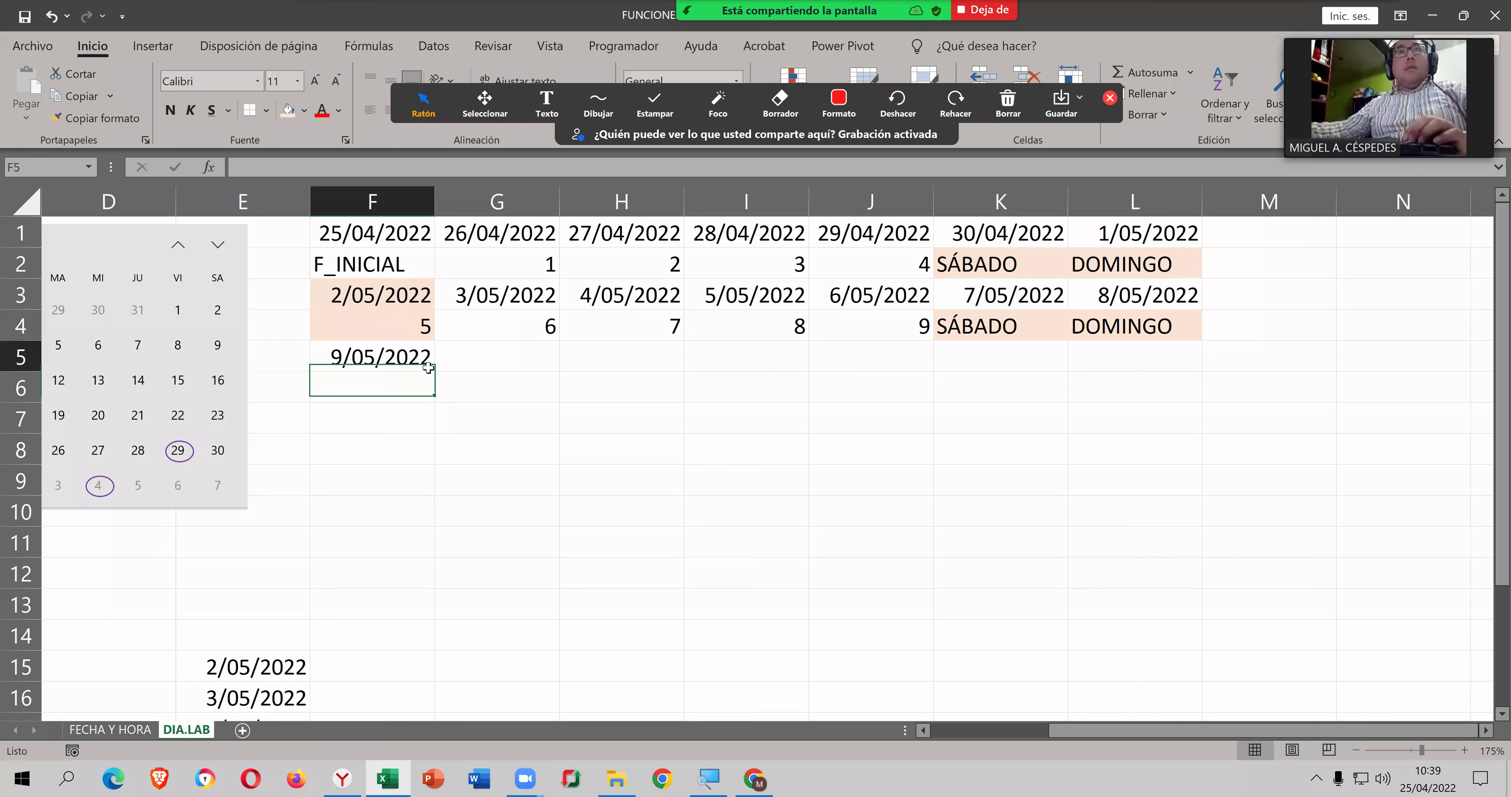
Step: Enter 9 in F6 beneath the 9/05/2022 date
{"action": "left_click", "coordinate": [423, 390]}
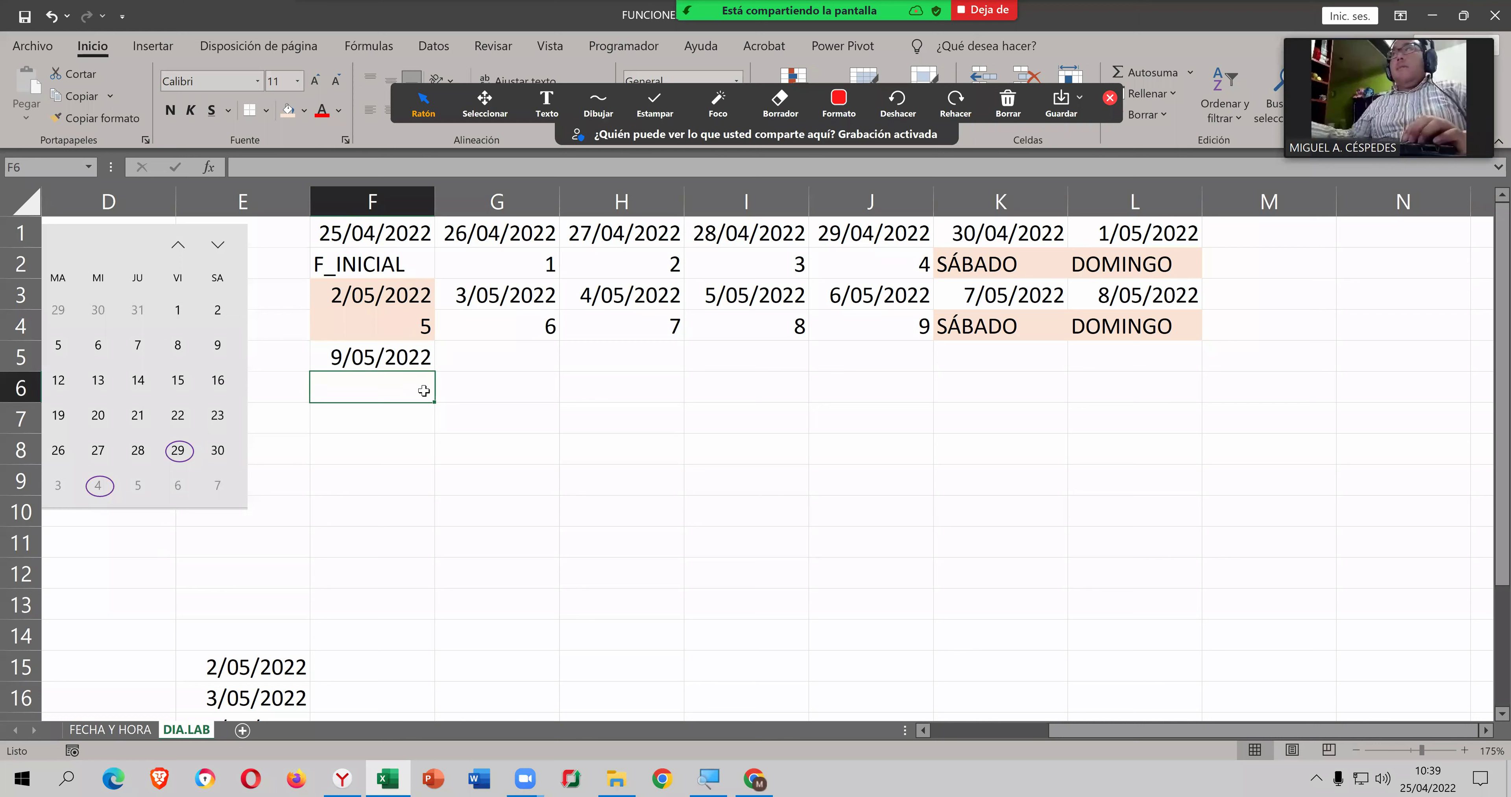
{"action": "type", "text": "9"}
{"action": "key", "text": "Return"}
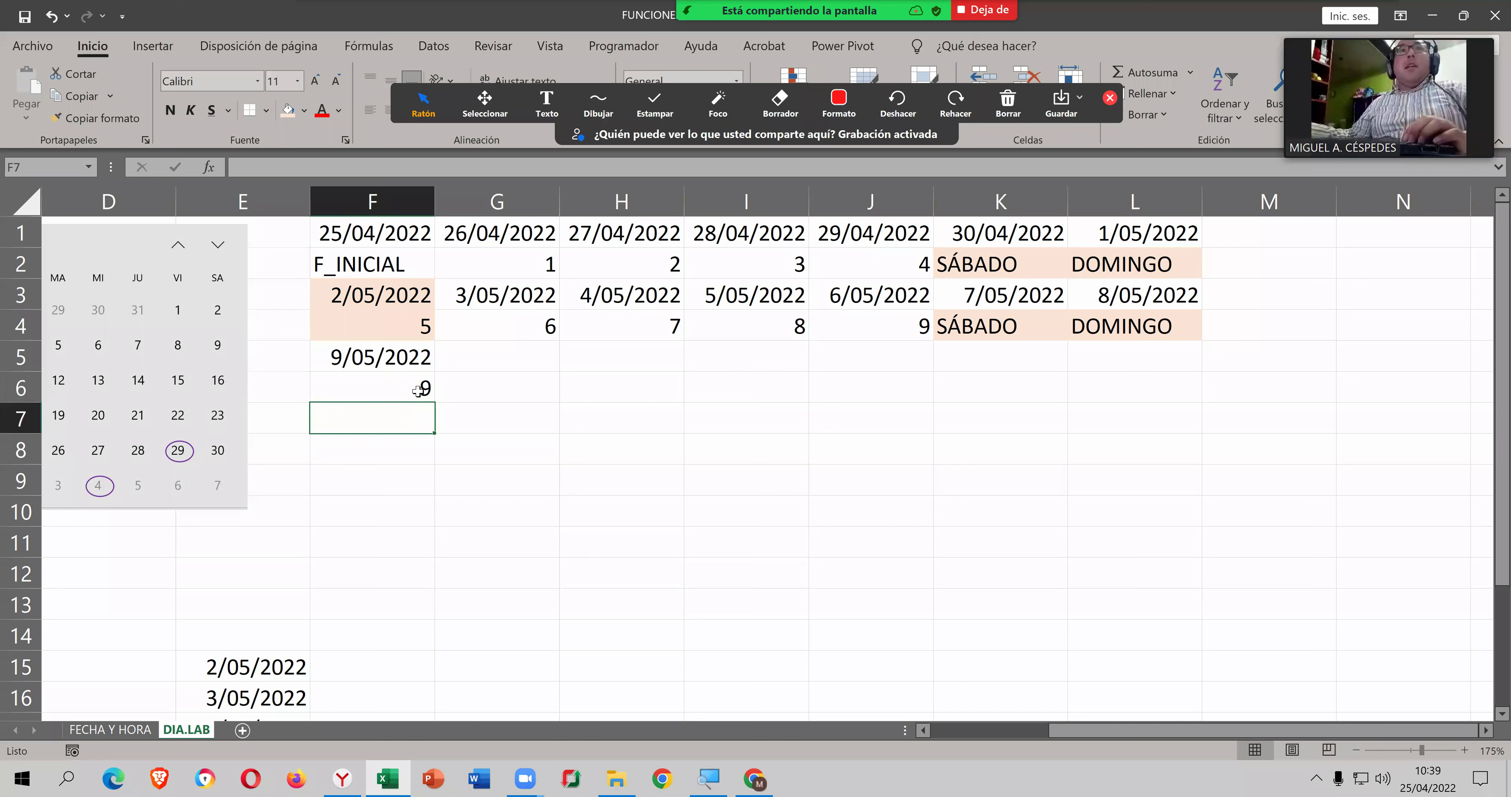
{"action": "left_click", "coordinate": [406, 322]}
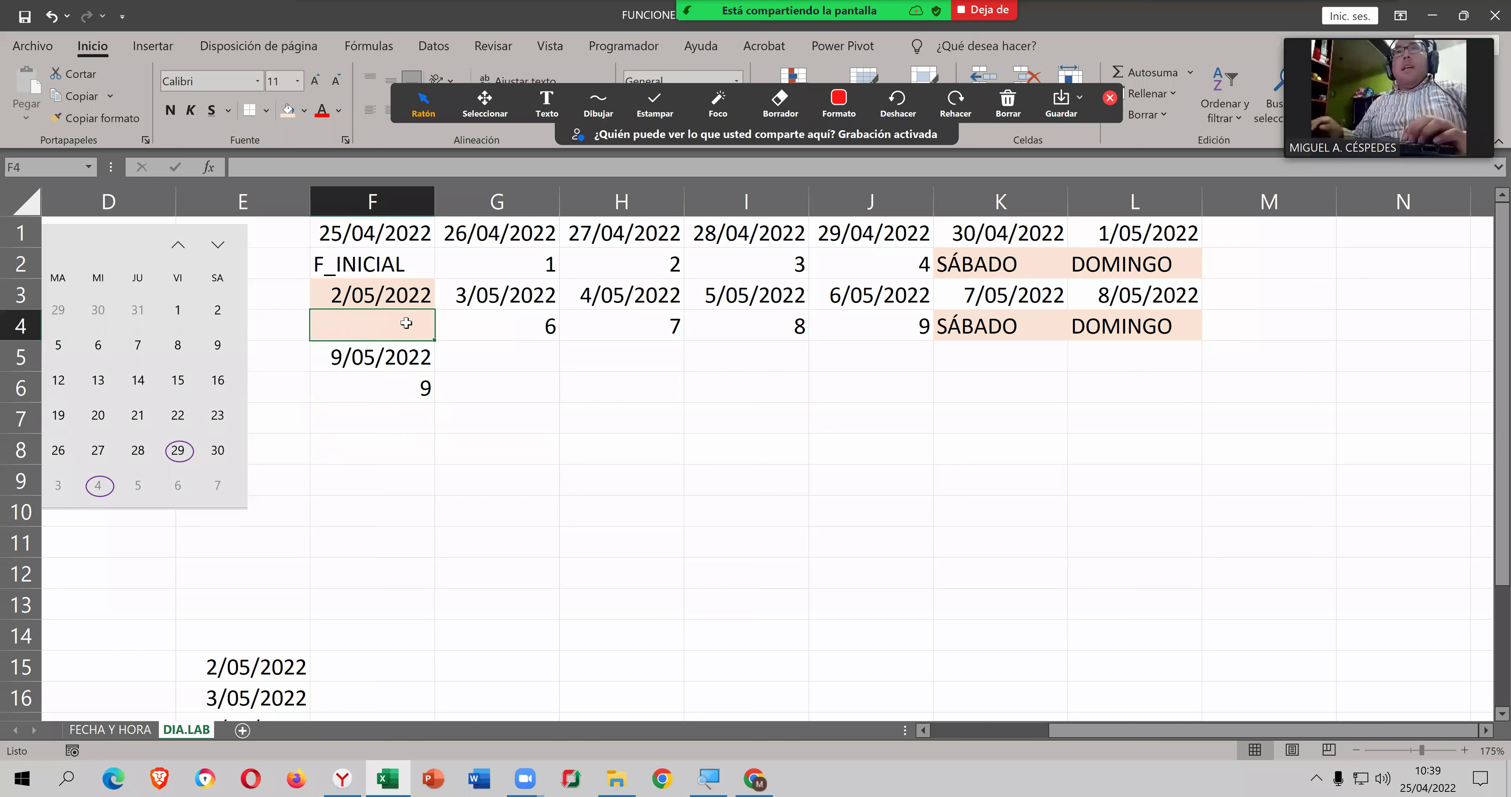
Step: Number G4:J4 as workdays 5, 6, 7 and 8, then select F5:F6
{"action": "key", "text": "Right"}
{"action": "type", "text": "5"}
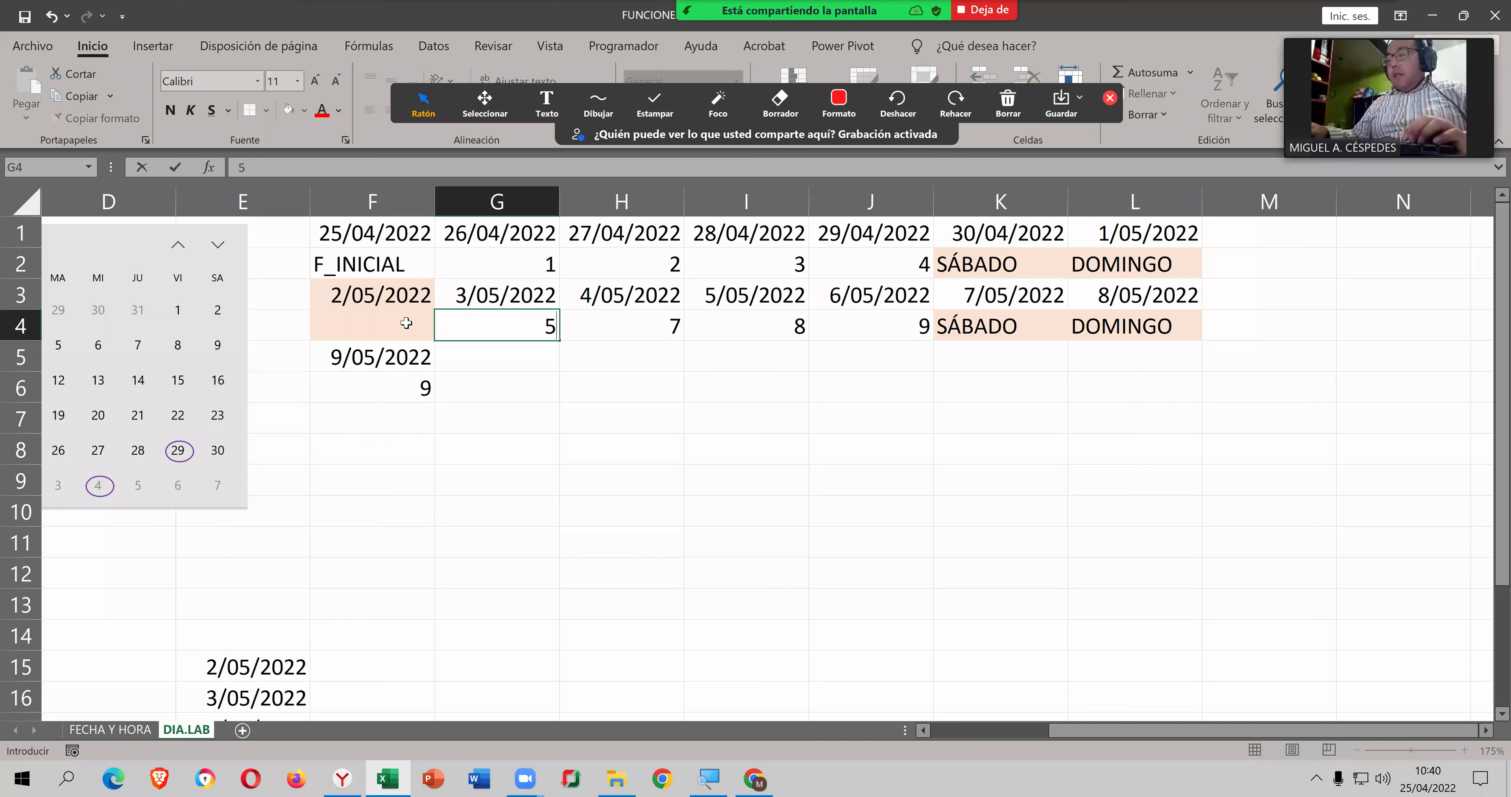
{"action": "key", "text": "Right"}
{"action": "type", "text": "6"}
{"action": "key", "text": "Right"}
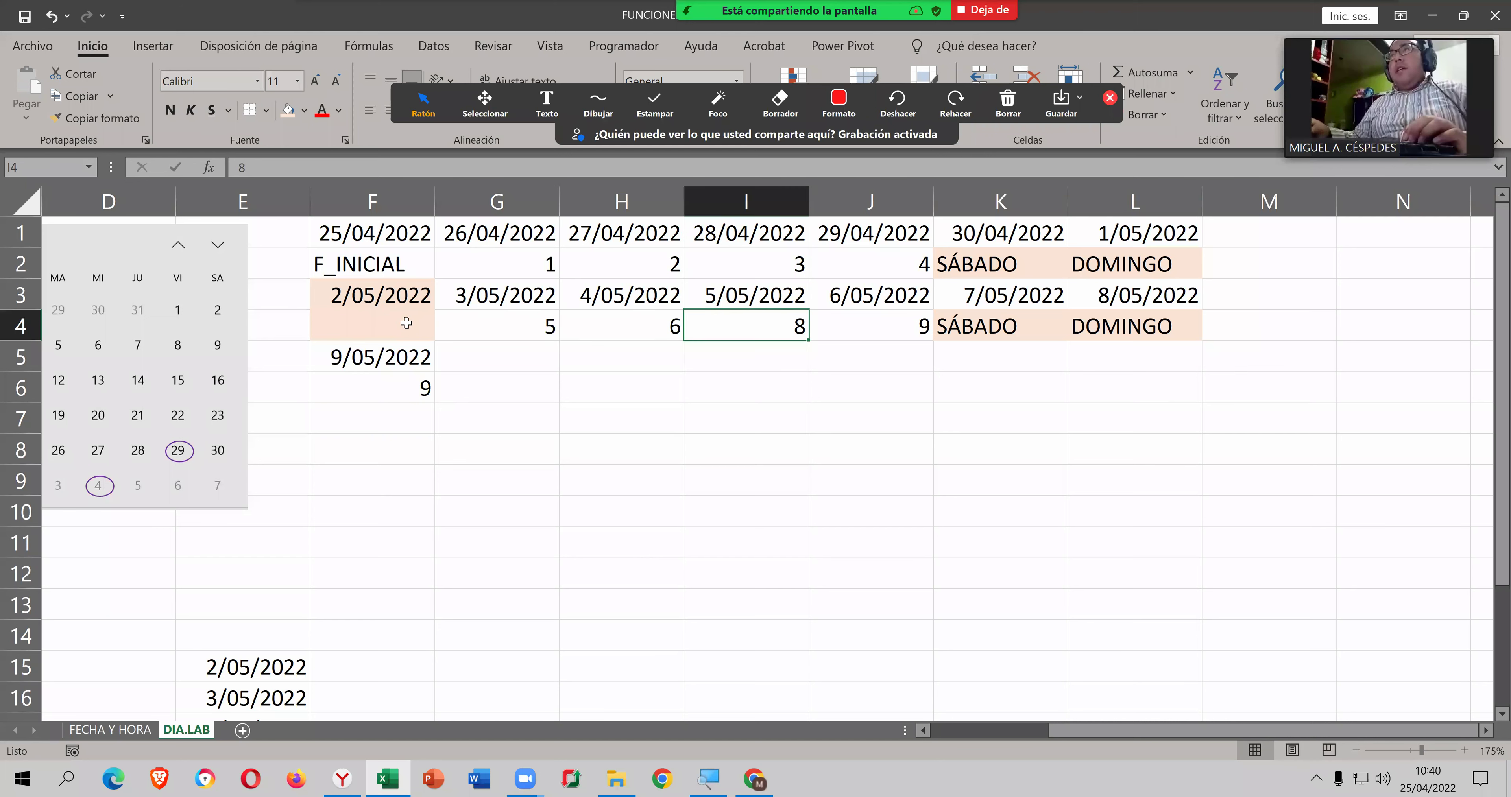
{"action": "type", "text": "7"}
{"action": "key", "text": "Right"}
{"action": "type", "text": "8"}
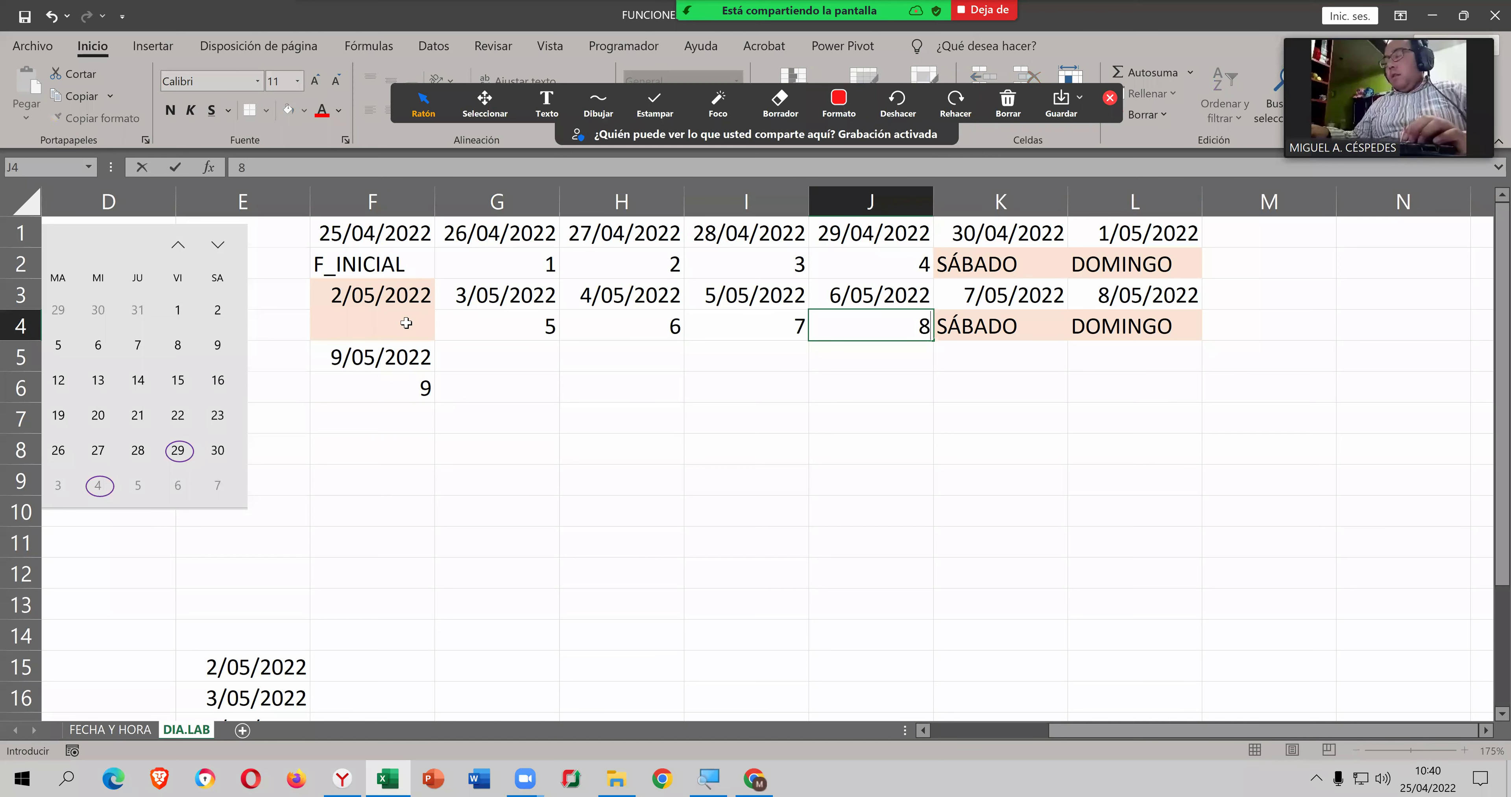
{"action": "key", "text": "Return"}
{"action": "key", "text": "Left"}
{"action": "key", "text": "Left"}
{"action": "key", "text": "Left"}
{"action": "key", "text": "Left"}
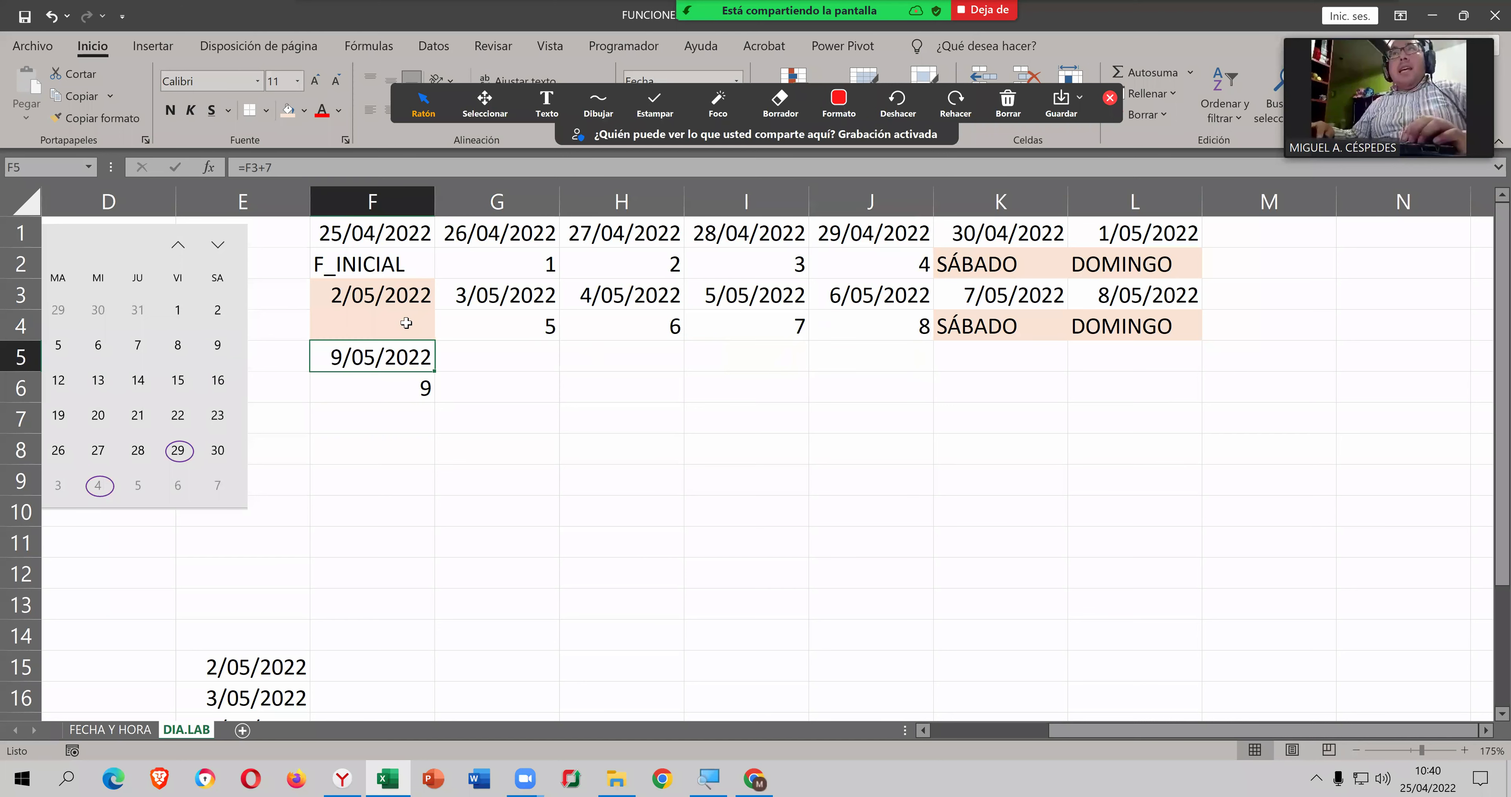
{"action": "key", "text": "Down"}
{"action": "key", "text": "shift+Up"}
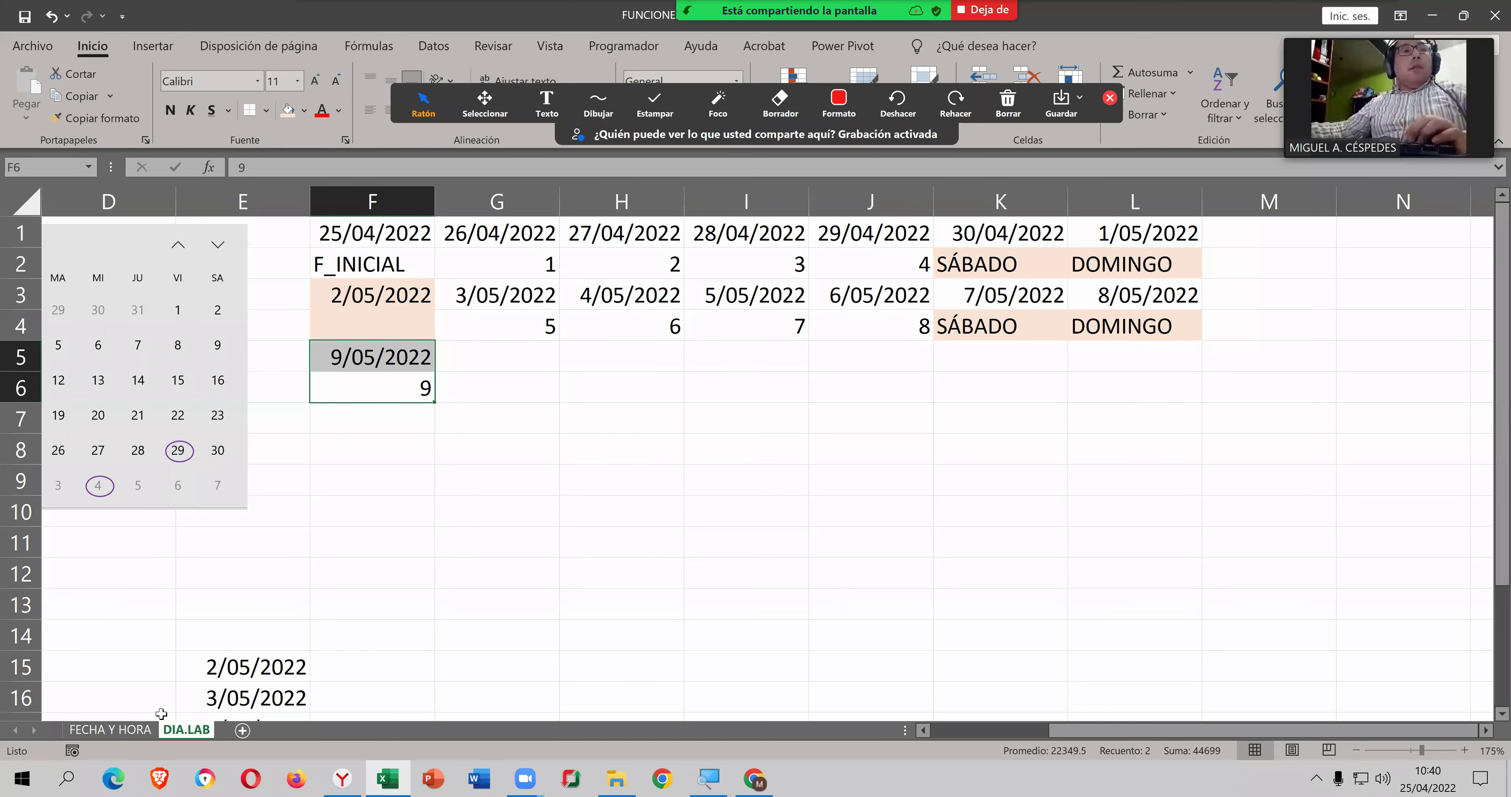
Step: Set A6's Fin_de_semana argument to 11, giving =DIA.LAB.INTL(A2,9,11,A10) and 6/05/2022
{"action": "key", "text": "ctrl+Page_Up"}
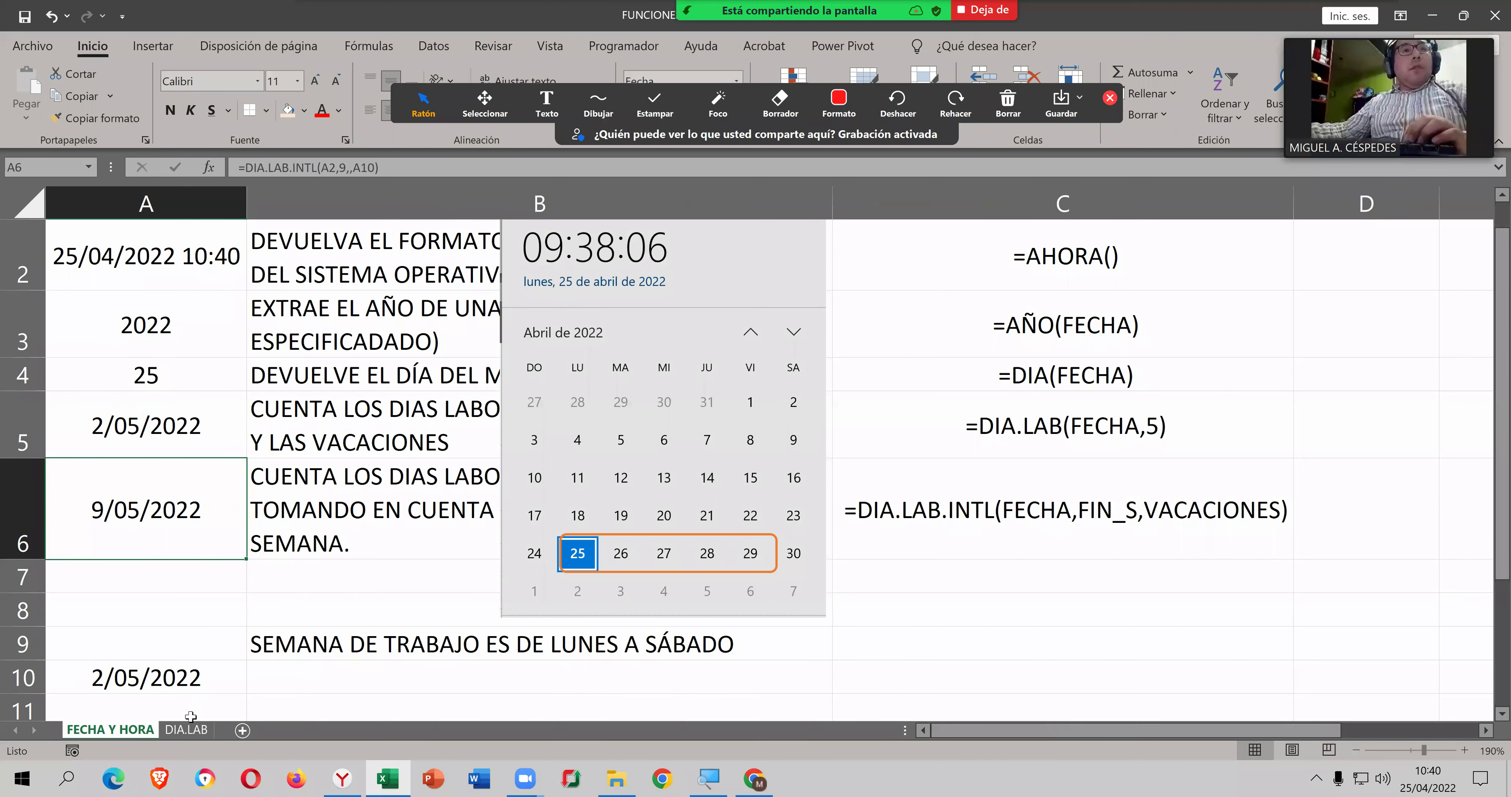
{"action": "key", "text": "ctrl+Page_Down"}
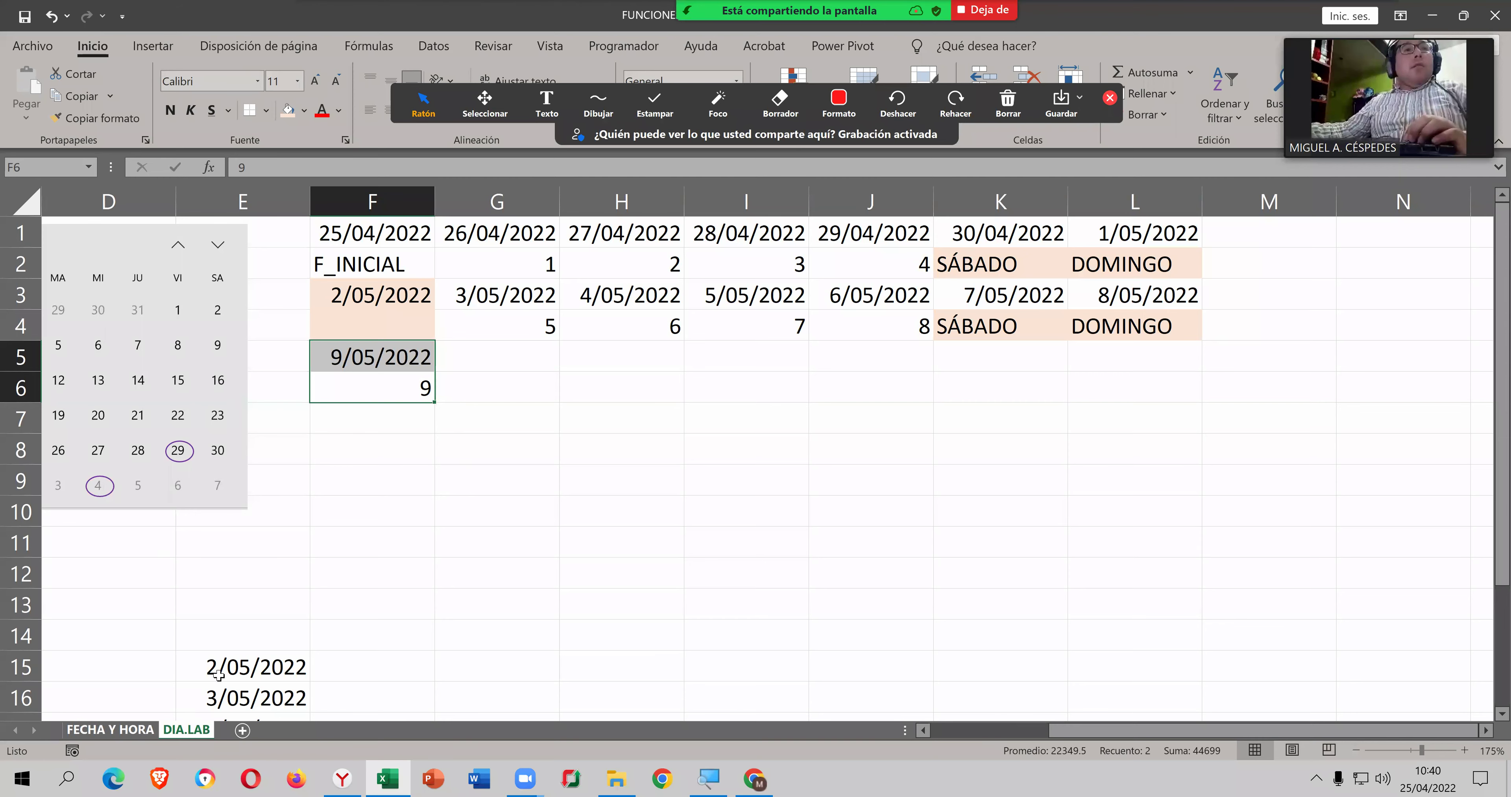
{"action": "left_click", "coordinate": [139, 730]}
{"action": "double_click", "coordinate": [185, 498]}
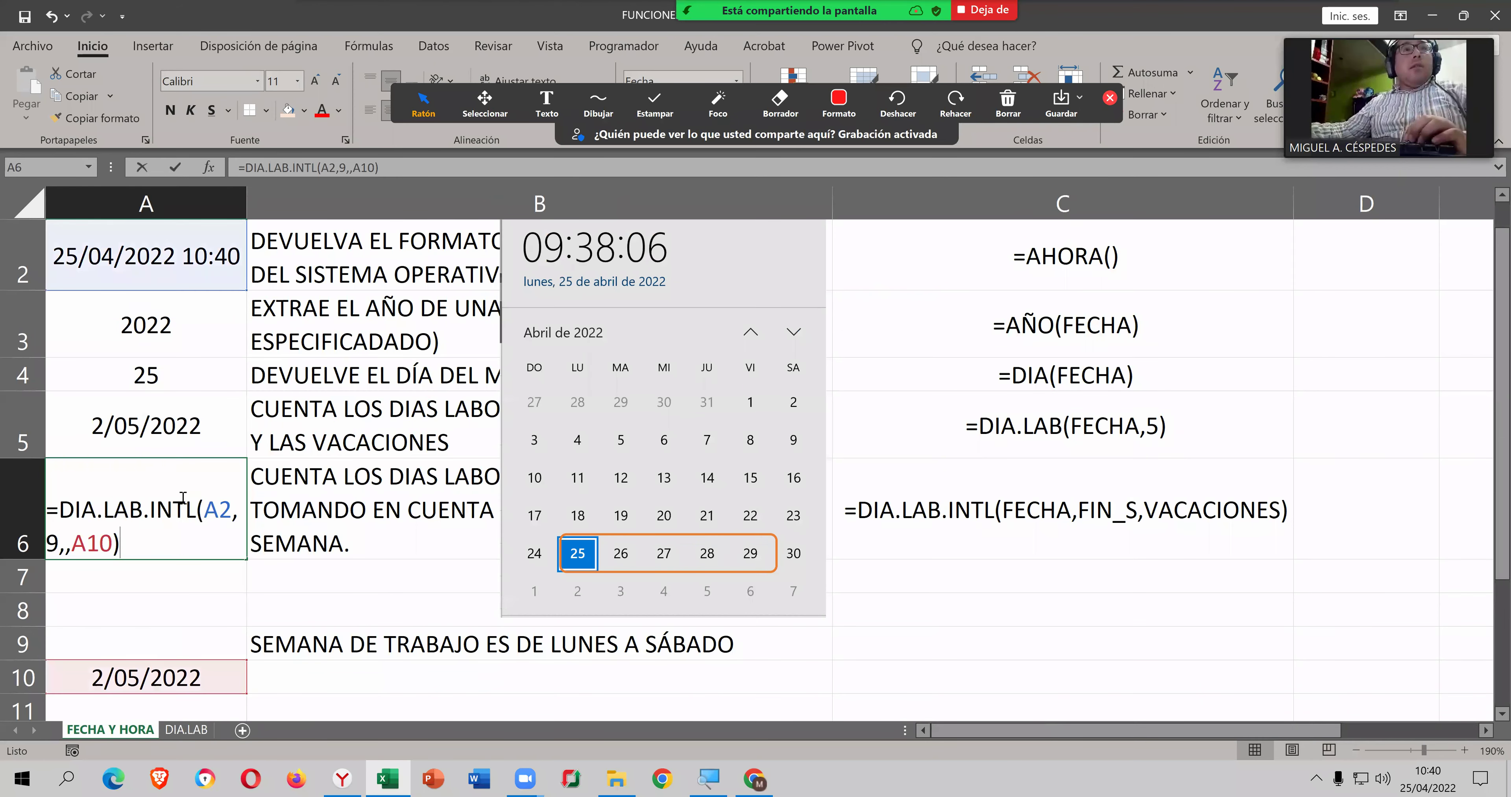
{"action": "left_click", "coordinate": [209, 167]}
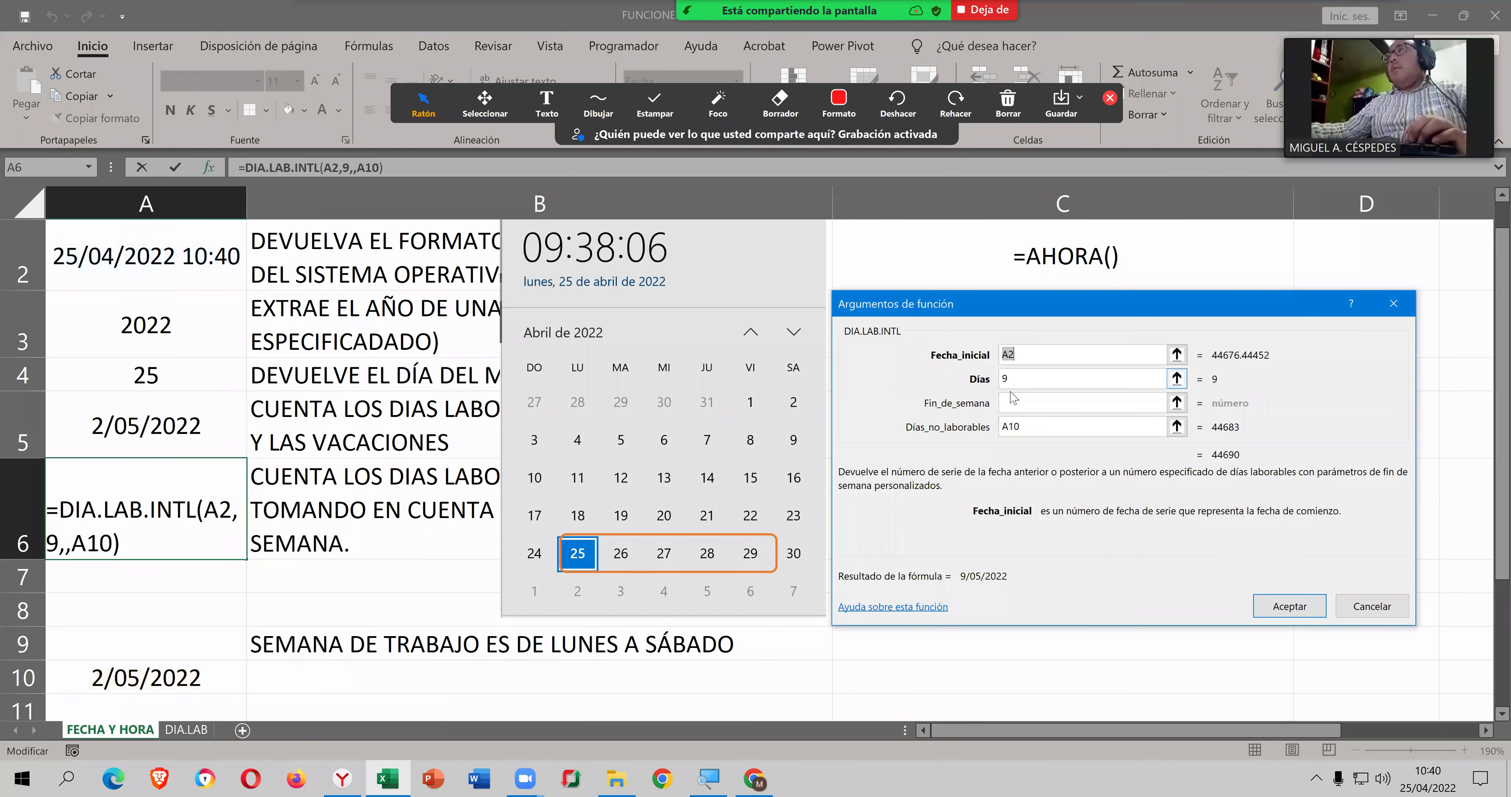
{"action": "left_click", "coordinate": [1014, 400]}
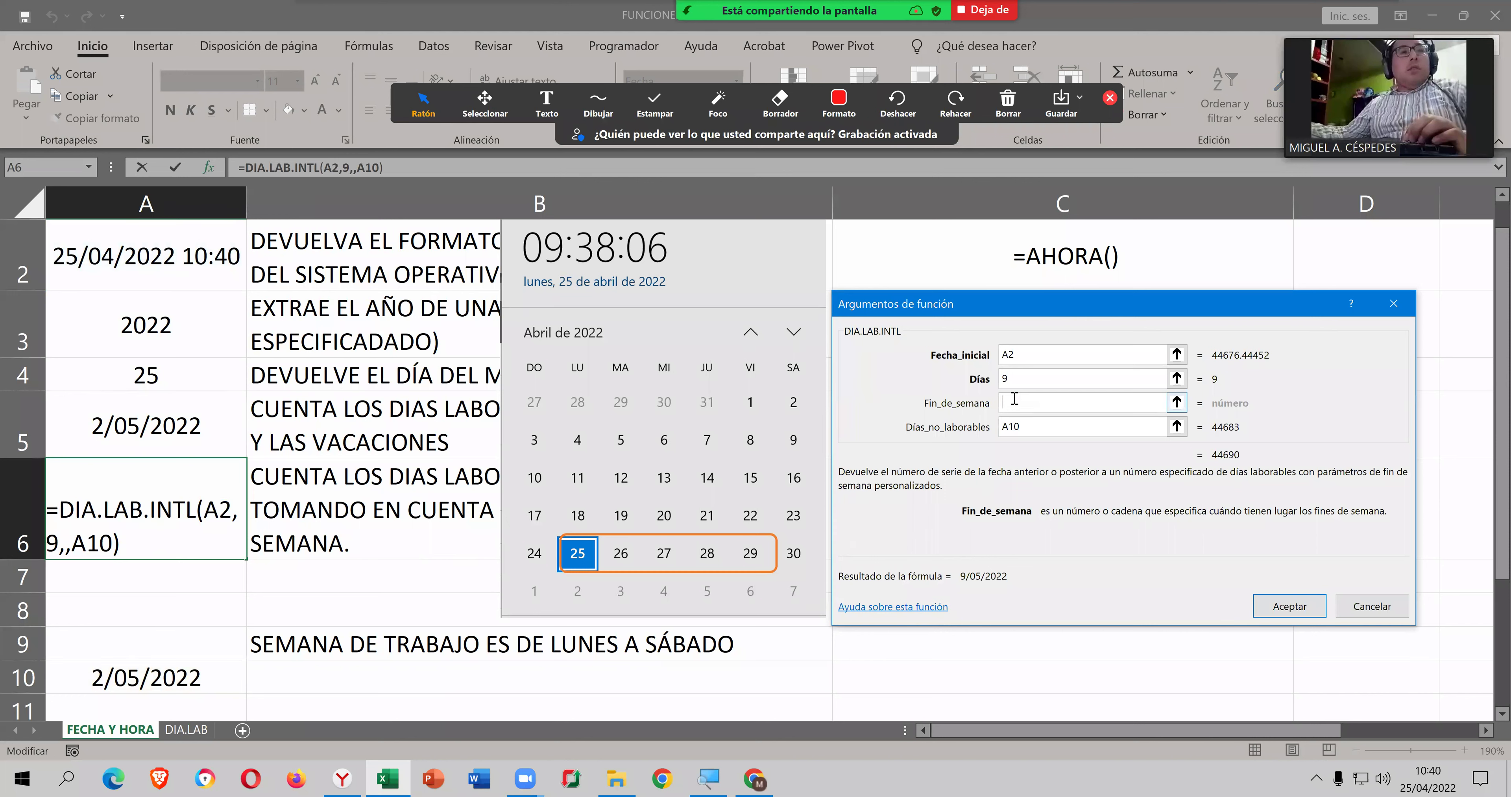
{"action": "type", "text": "11"}
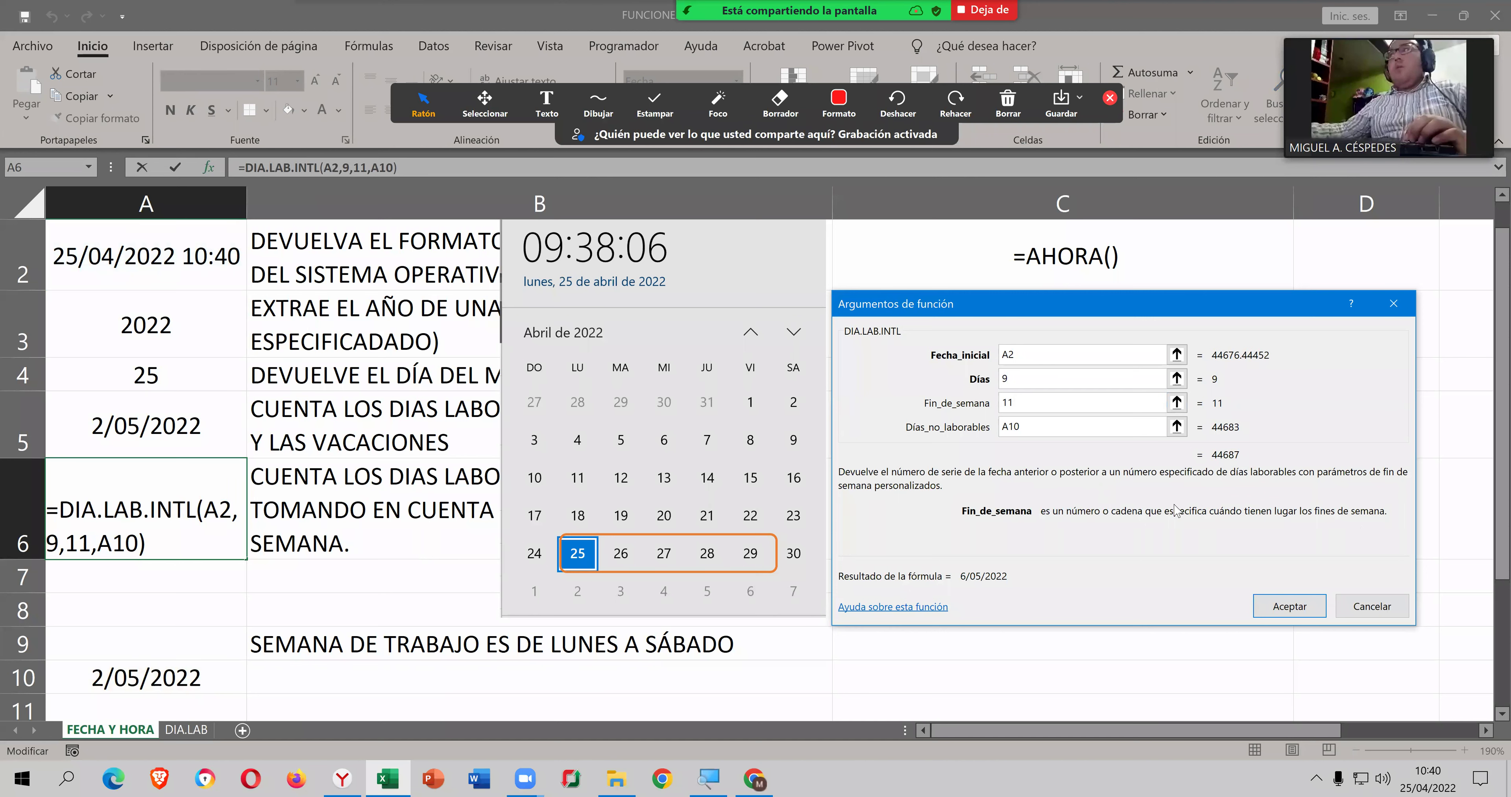
{"action": "left_click", "coordinate": [1303, 604]}
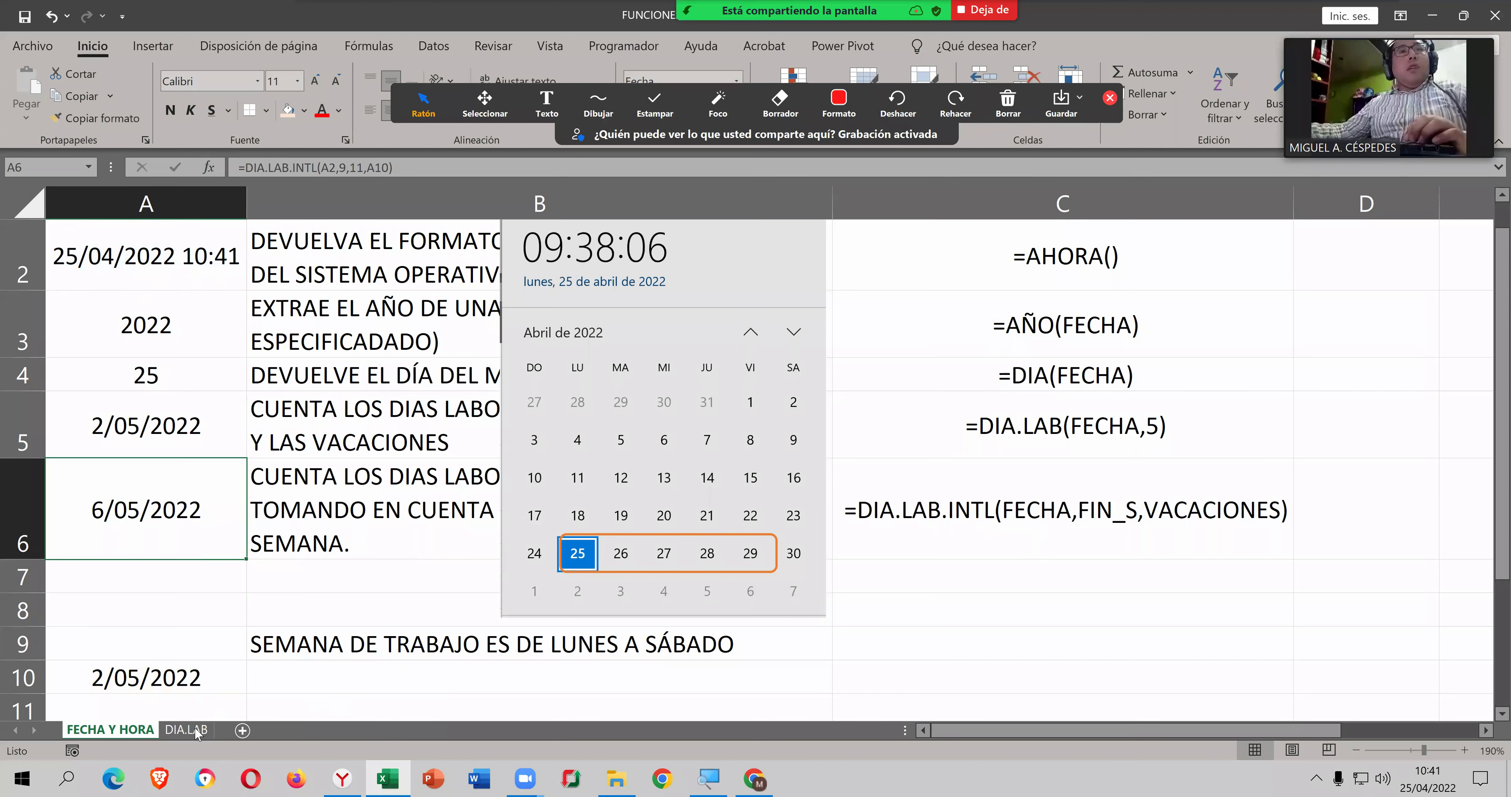
{"action": "key", "text": "ctrl+Page_Down"}
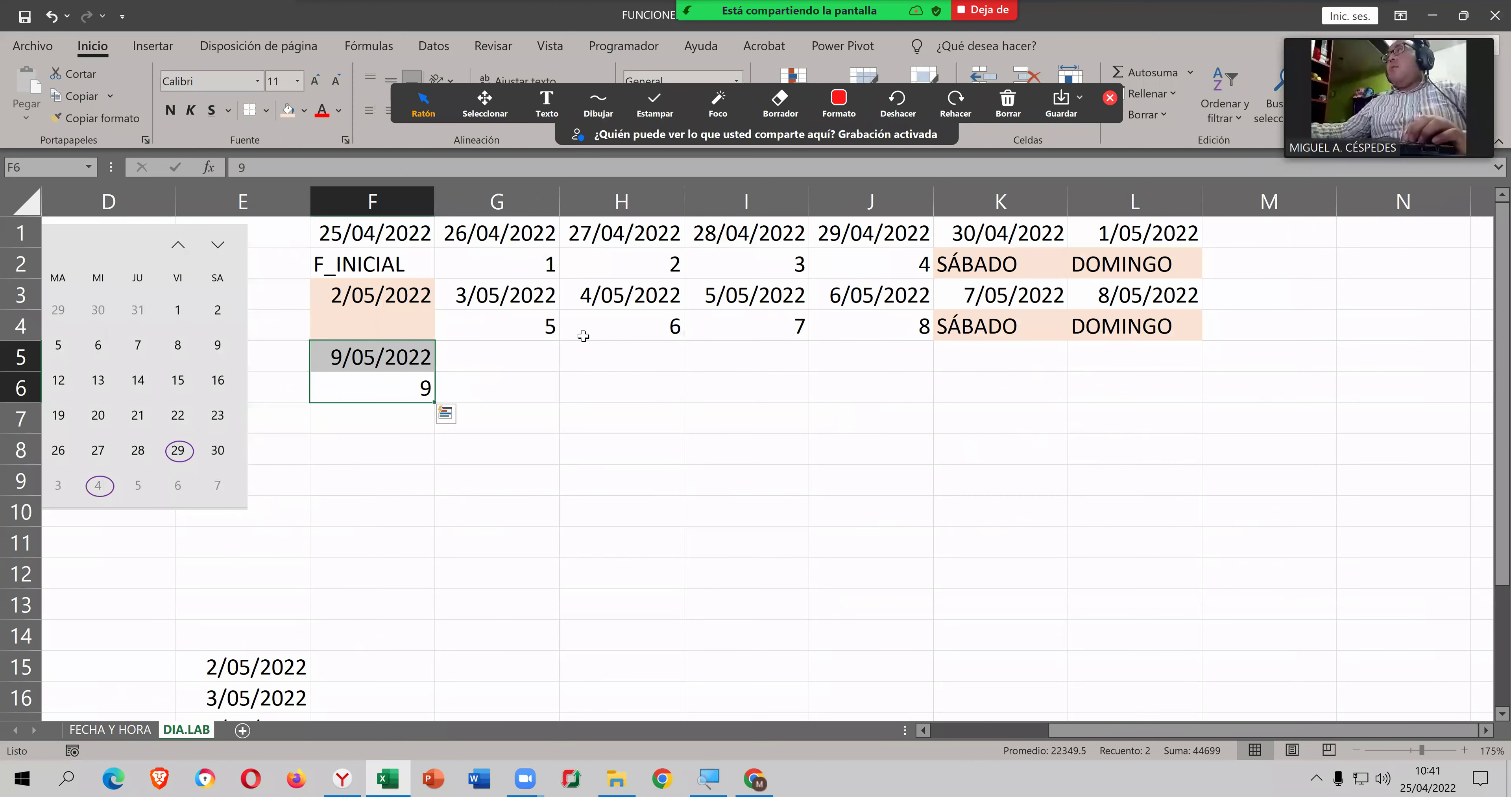
Step: Remove the light-orange shading from the SÁBADO cells K2 and K4
{"action": "left_click", "coordinate": [873, 296]}
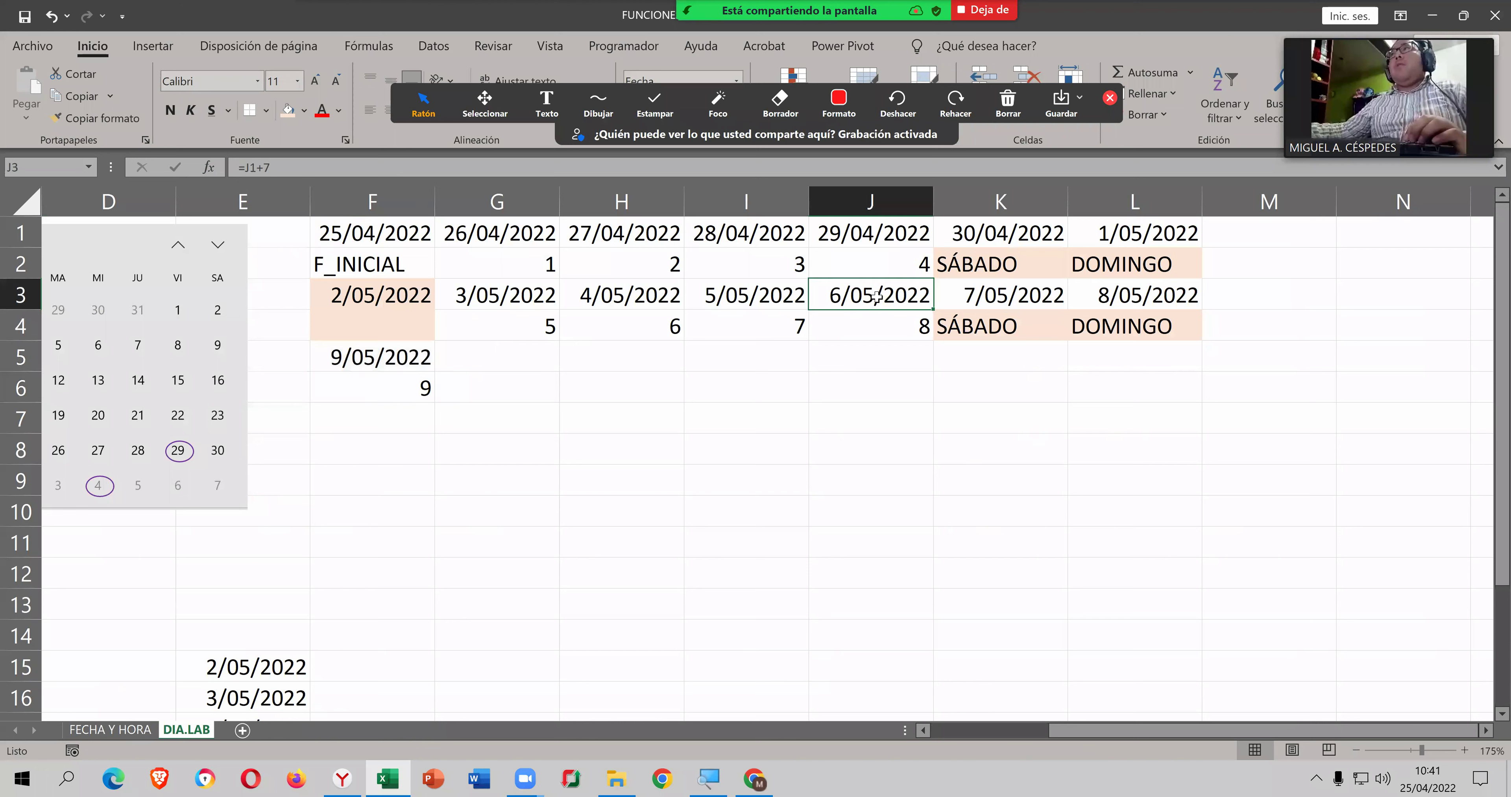
{"action": "left_click", "coordinate": [990, 264]}
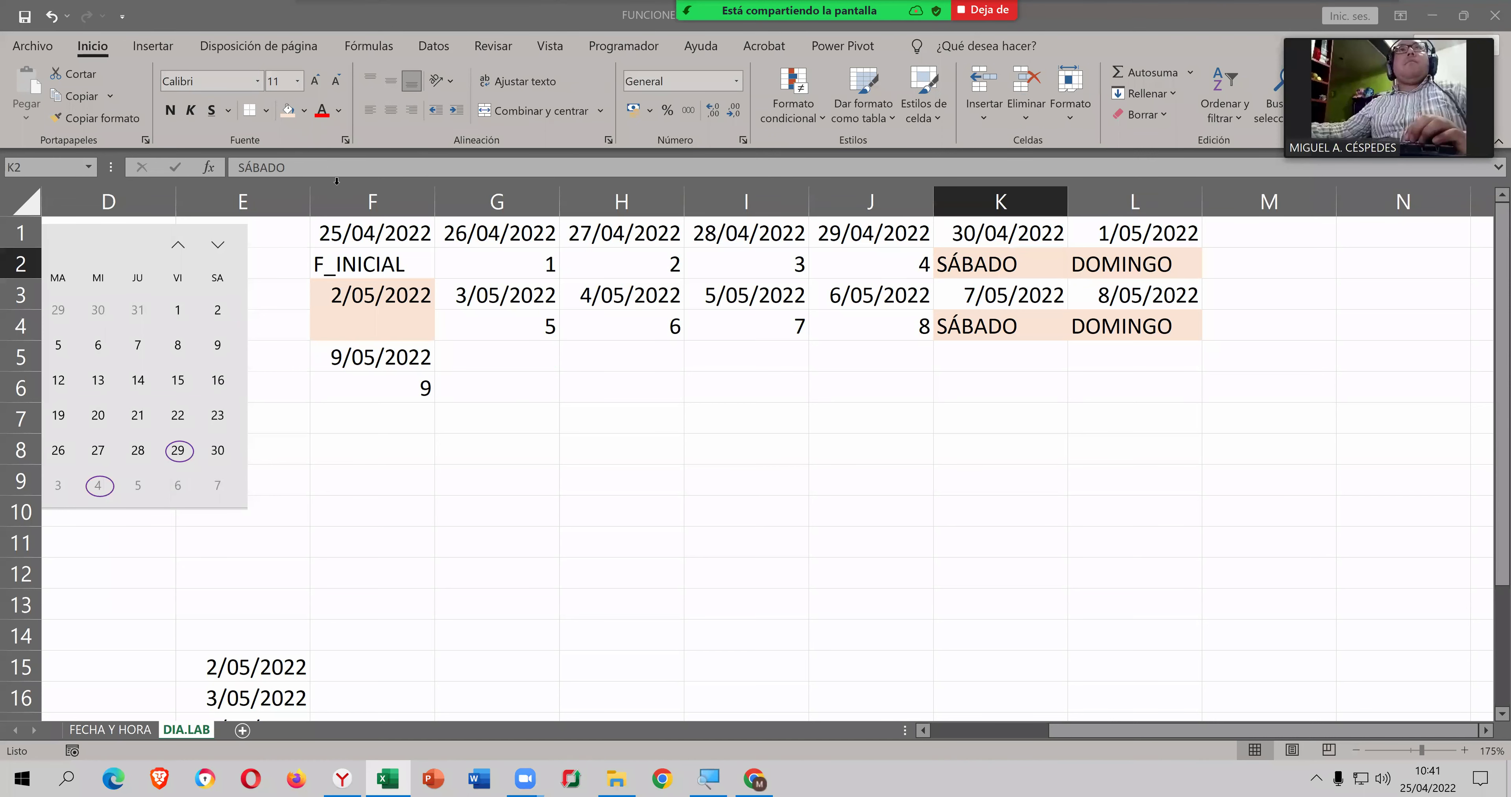
{"action": "left_click", "coordinate": [304, 111]}
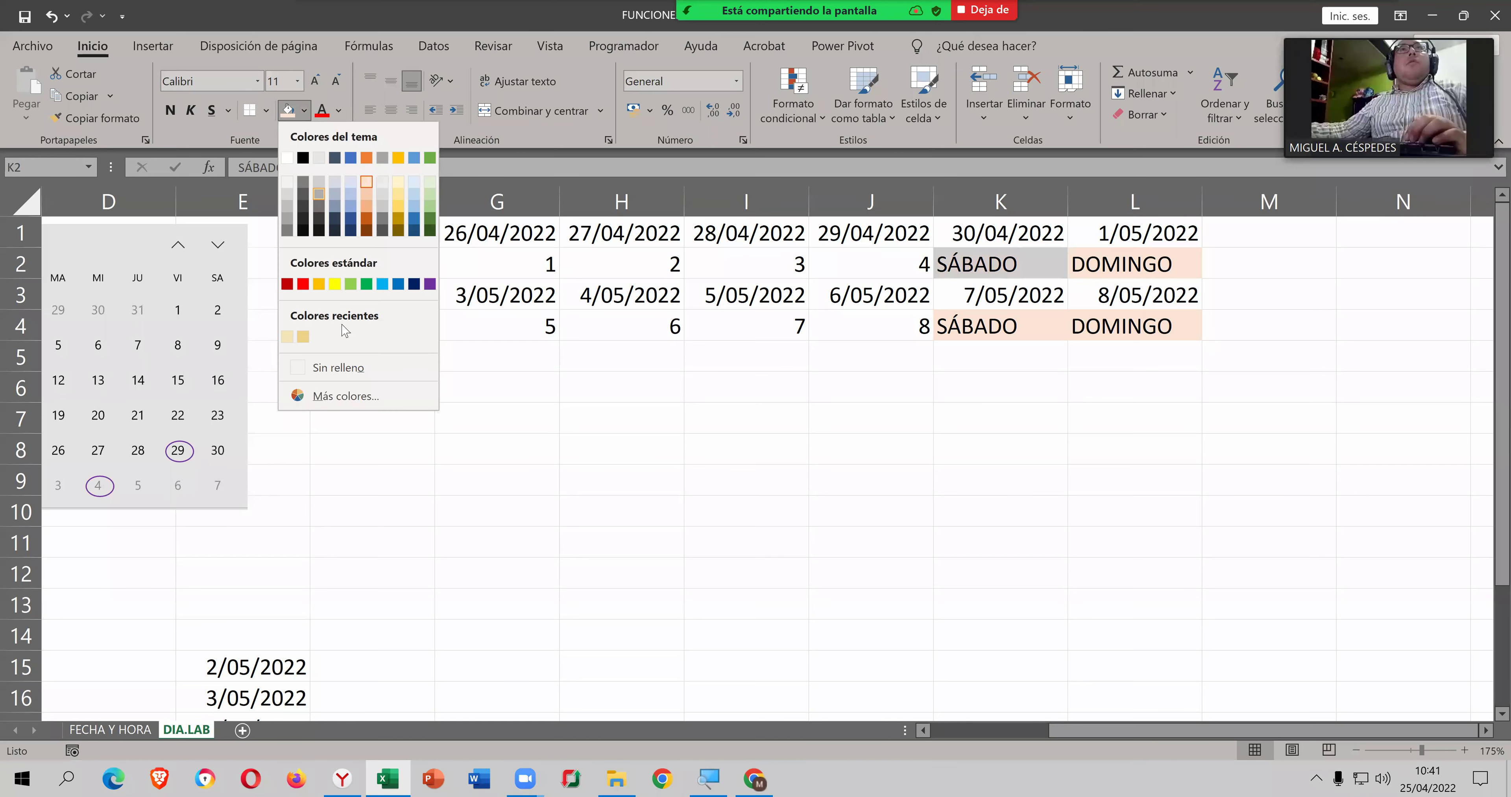
{"action": "left_click", "coordinate": [346, 367]}
{"action": "left_click", "coordinate": [949, 327]}
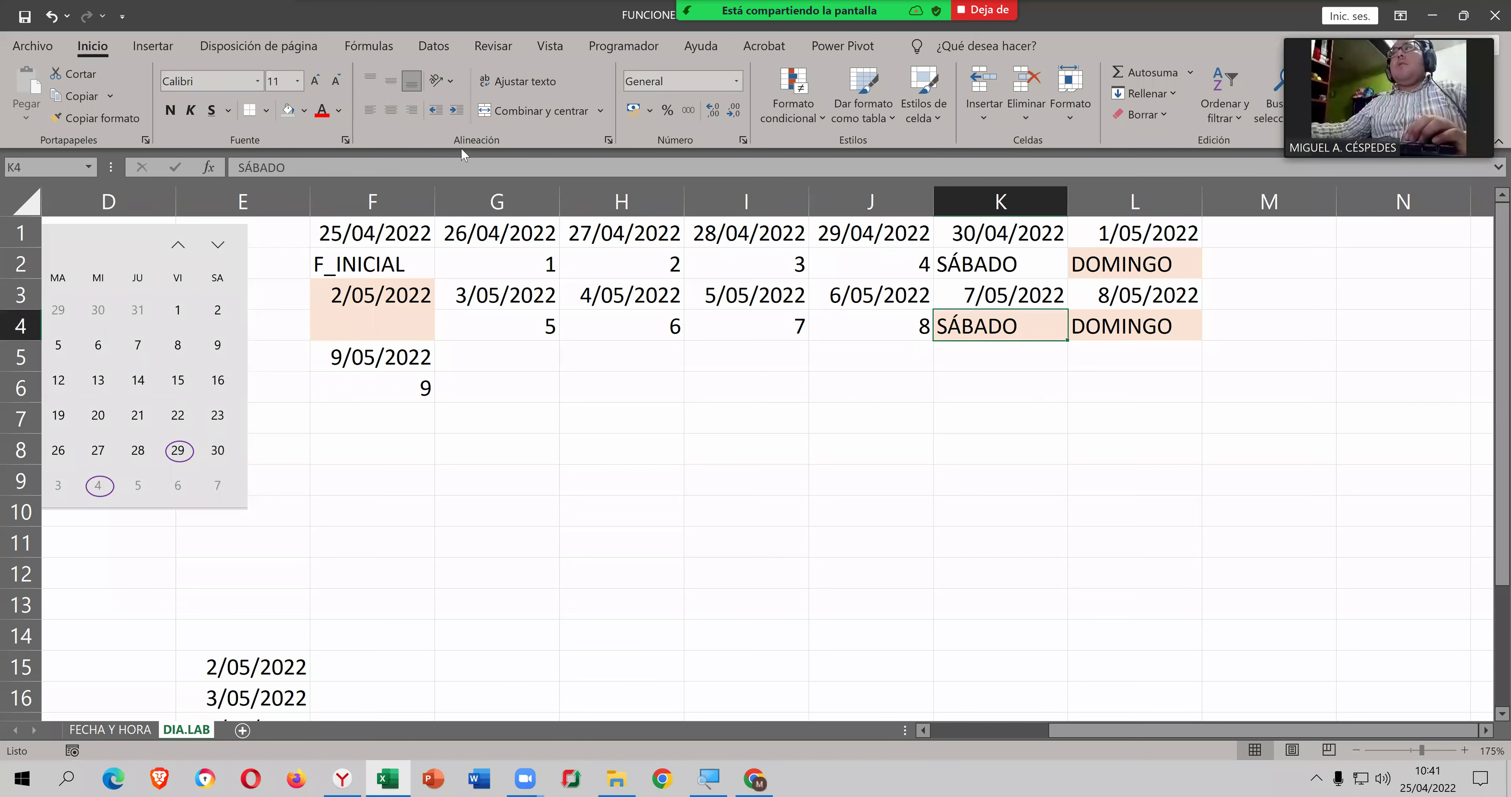
{"action": "left_click", "coordinate": [305, 110]}
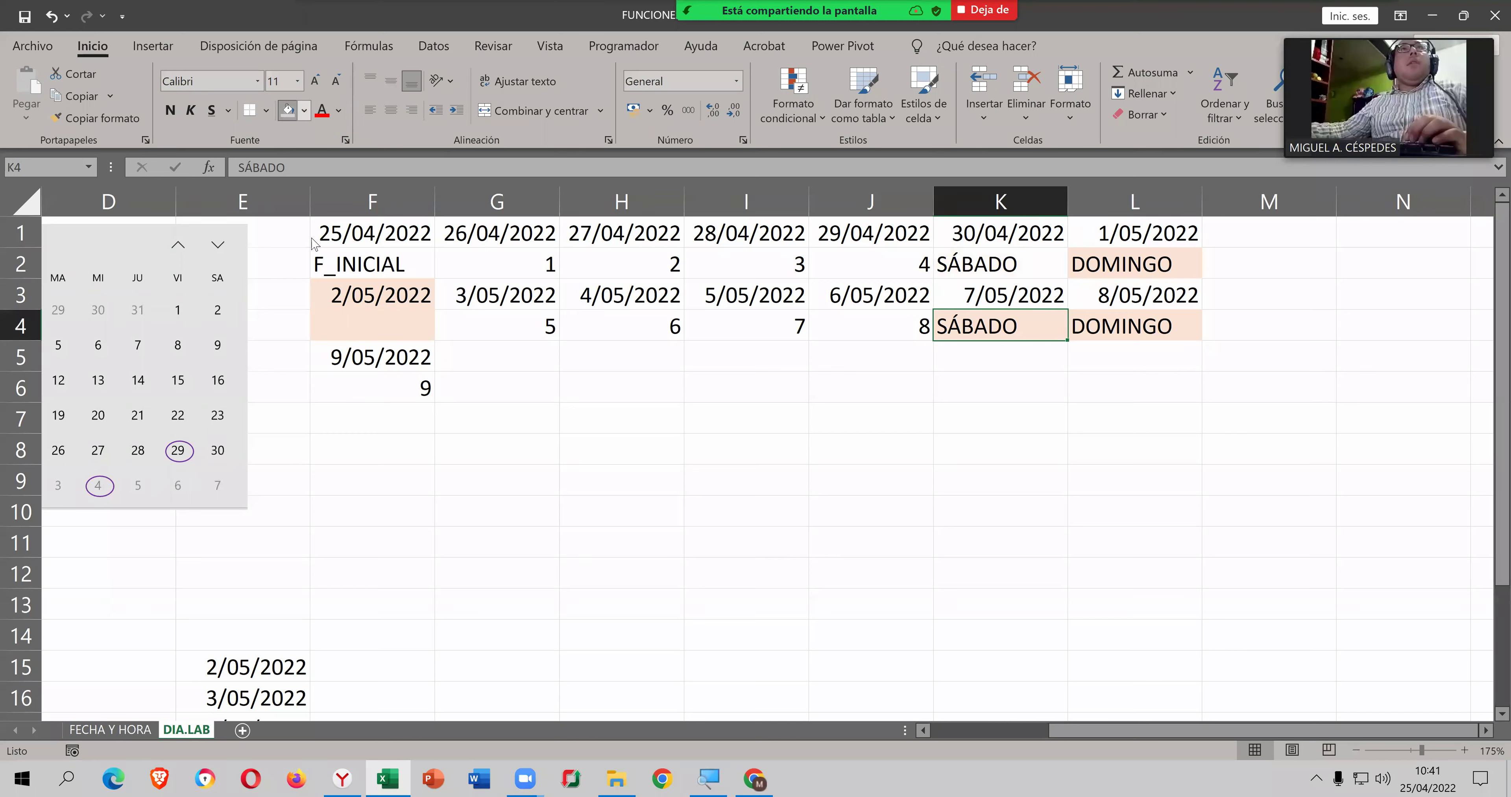
{"action": "left_click", "coordinate": [332, 356]}
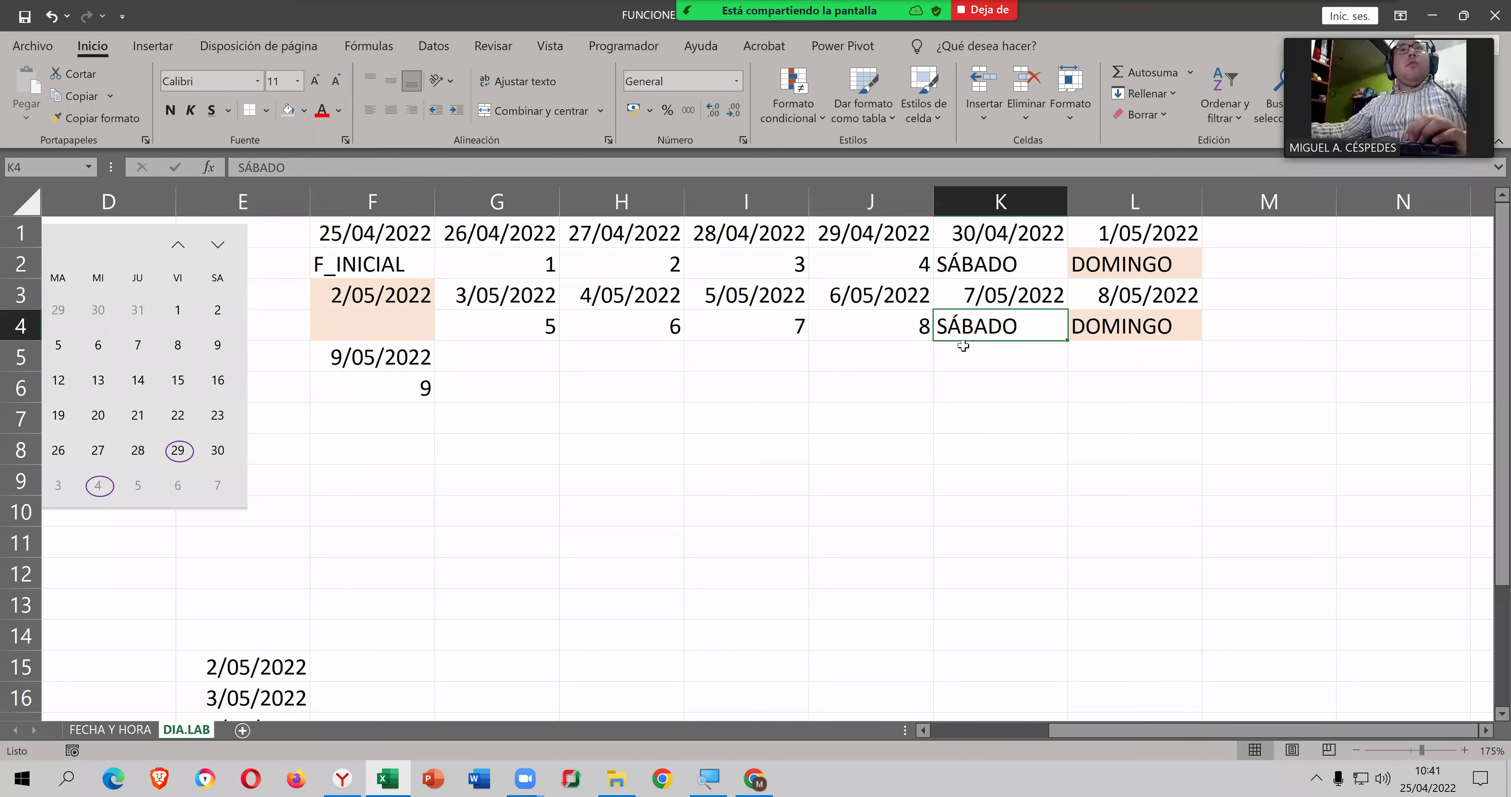
Step: Clear the SÁBADO labels from K2 and K4, then enter 5 in K2
{"action": "left_click", "coordinate": [991, 264]}
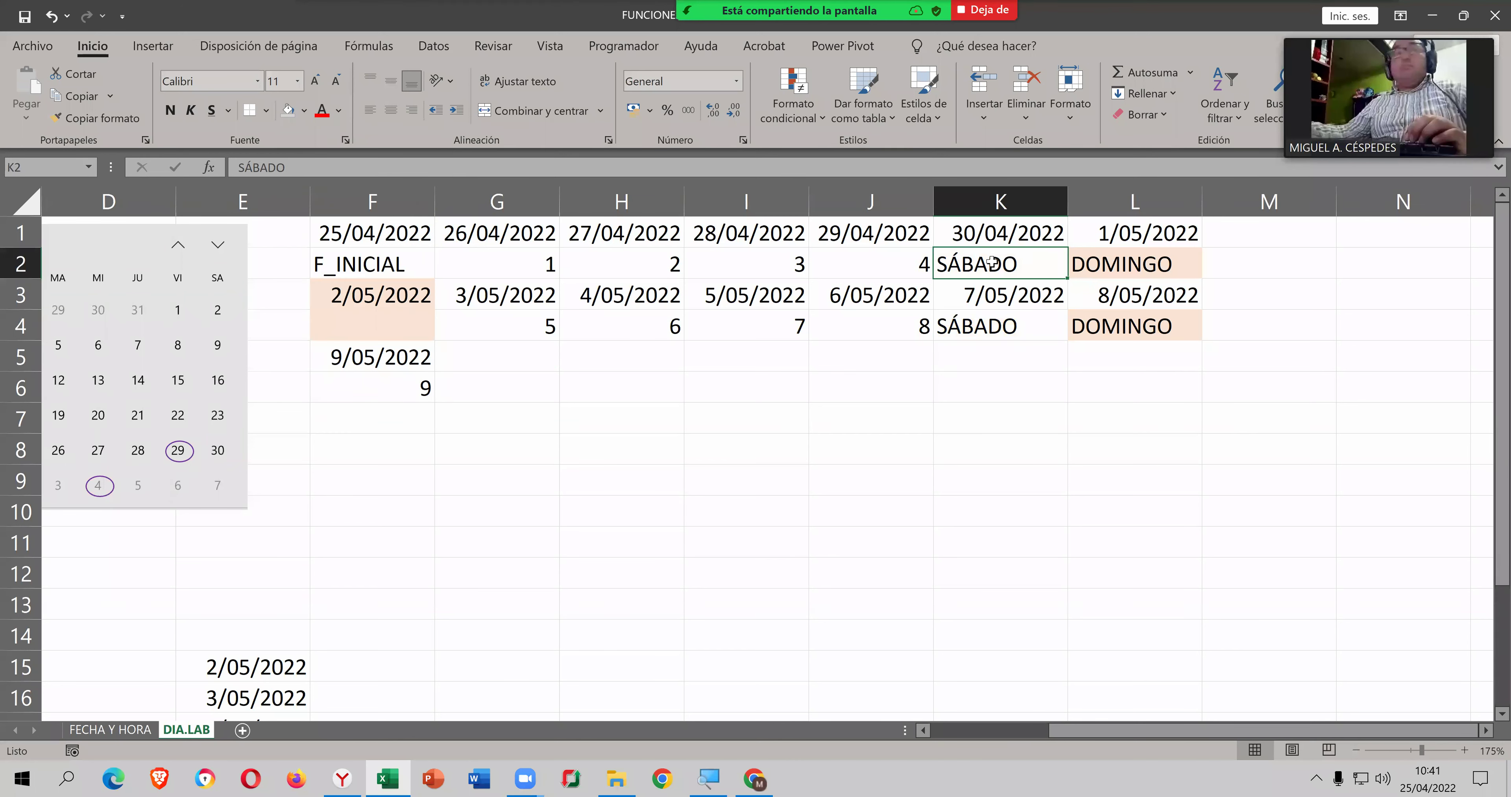
{"action": "key", "text": "Delete"}
{"action": "key", "text": "Down"}
{"action": "key", "text": "Down"}
{"action": "key", "text": "Delete"}
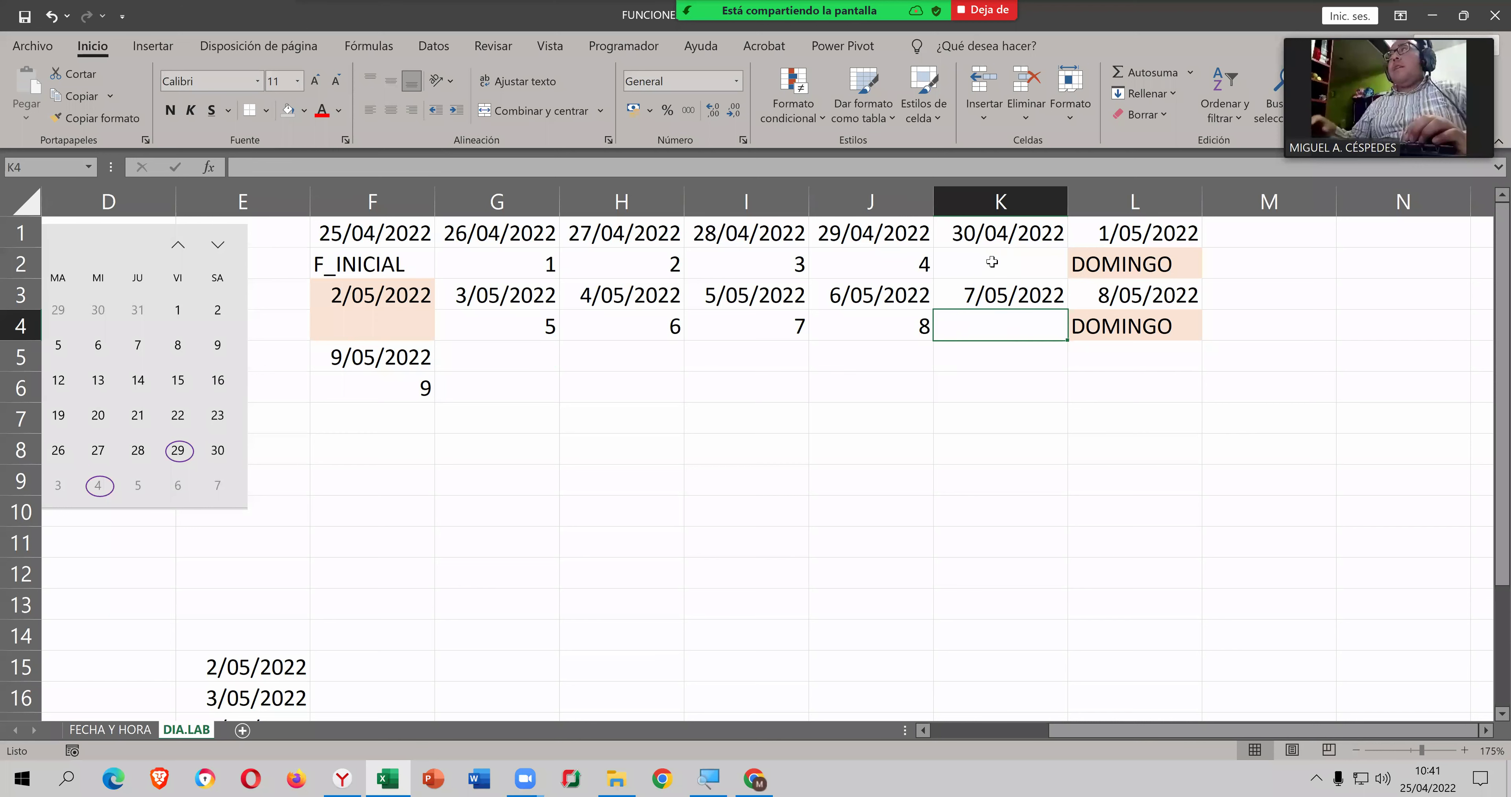
{"action": "key", "text": "Down"}
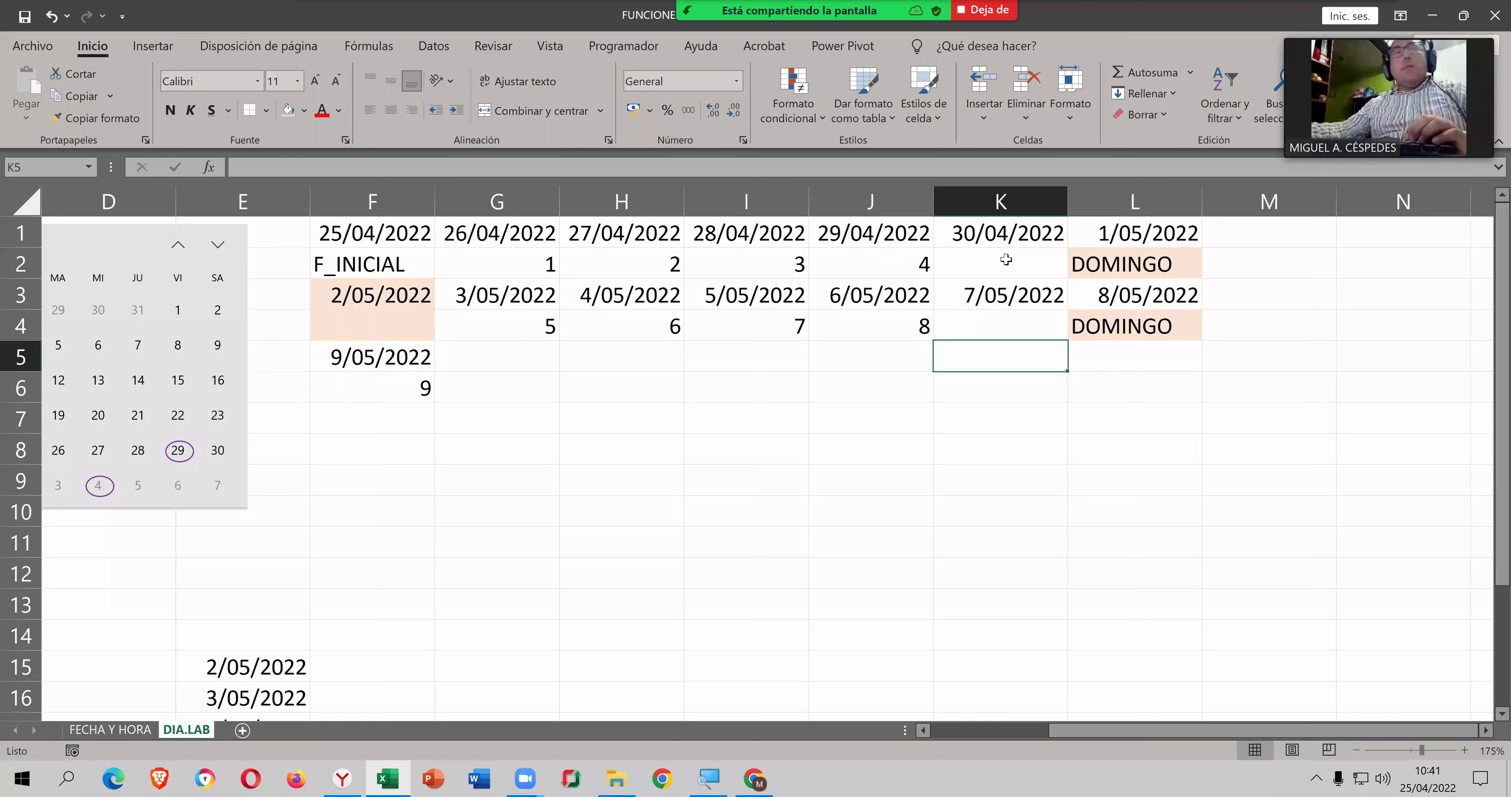
{"action": "left_click", "coordinate": [981, 264]}
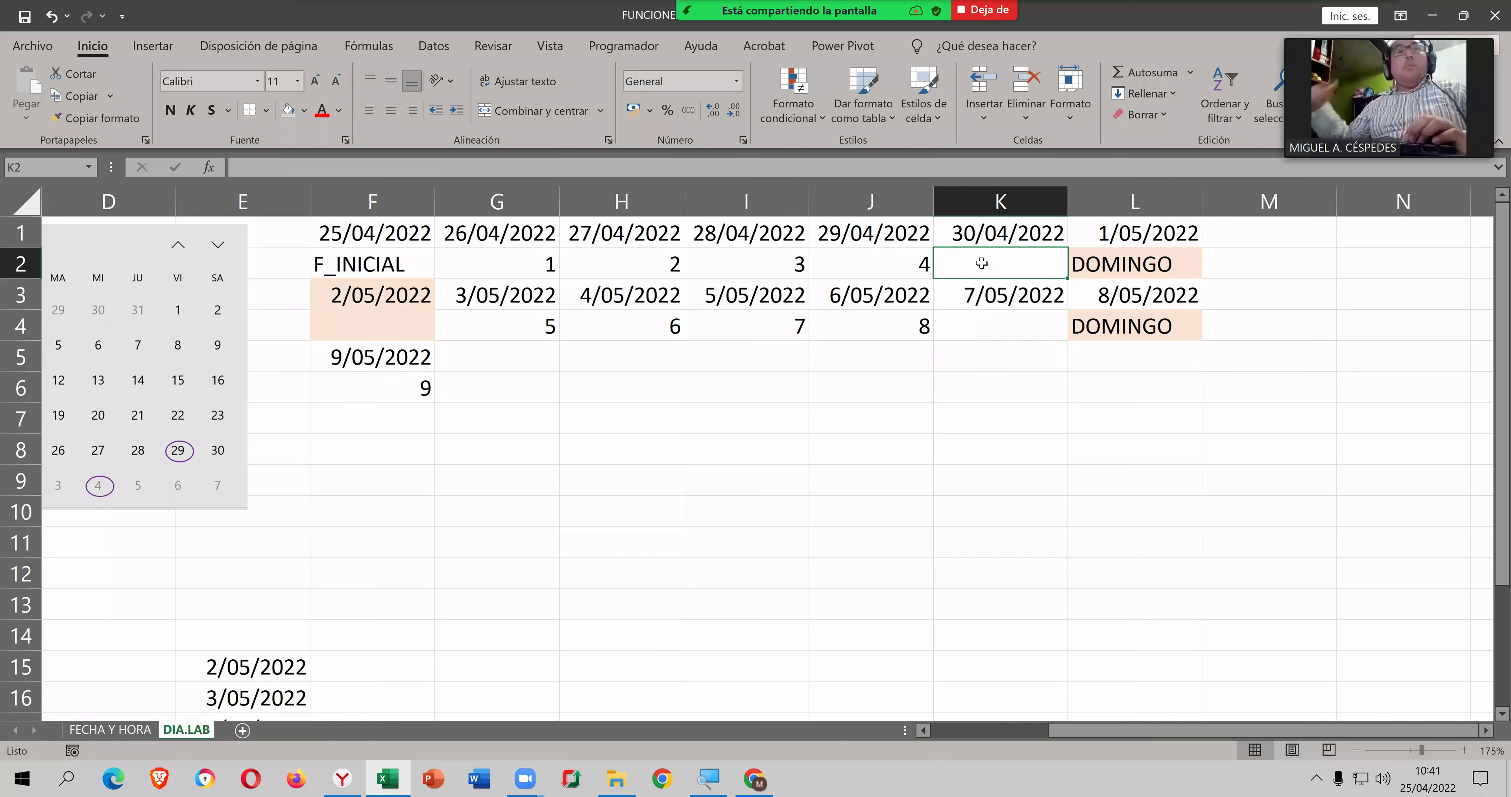
{"action": "type", "text": "5"}
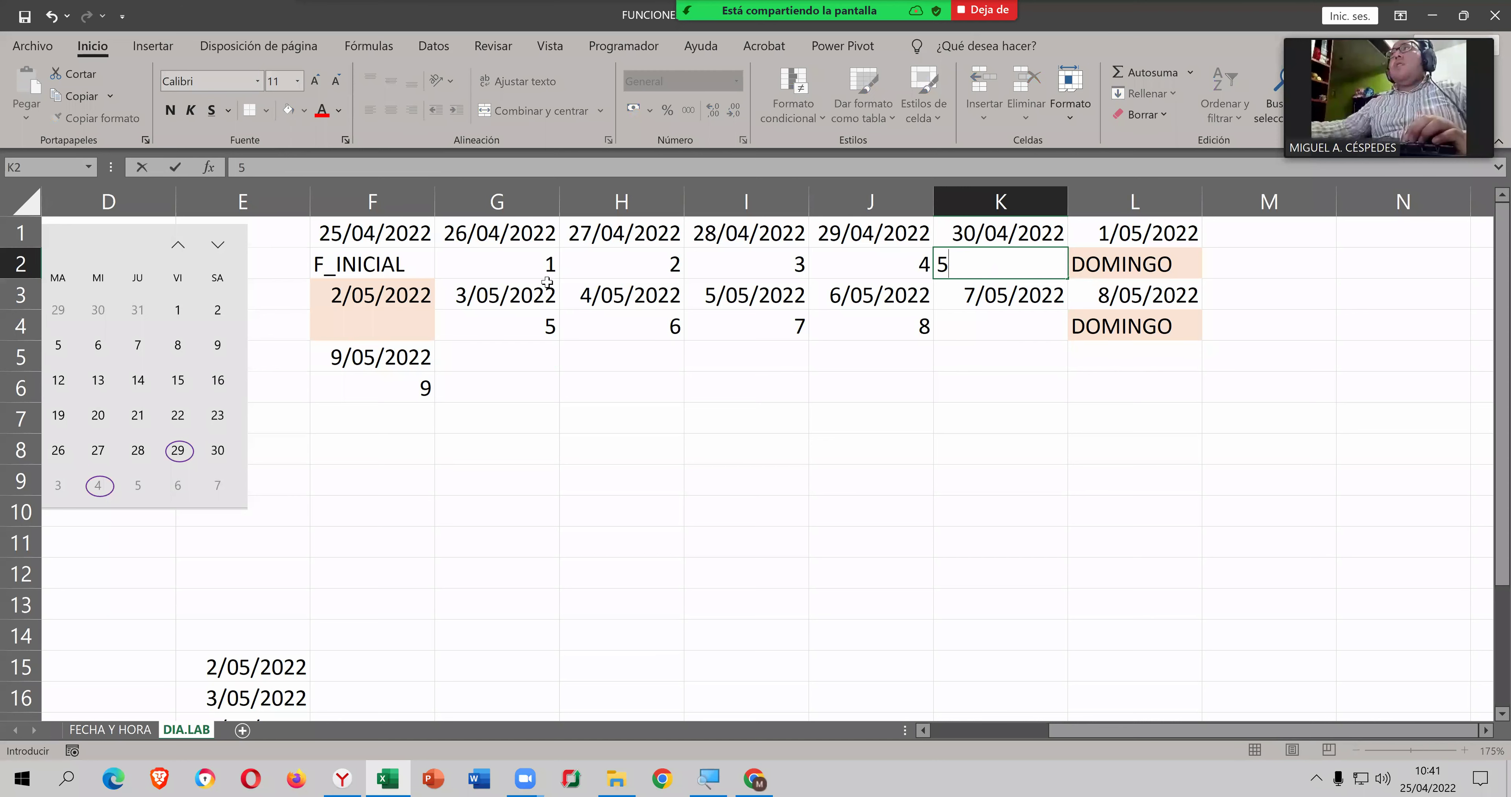
Step: Number 3–6 May as workdays 6, 7, 8, 9 in G4:J4 and clear the 9 under 9/05/2022
{"action": "left_click", "coordinate": [552, 312]}
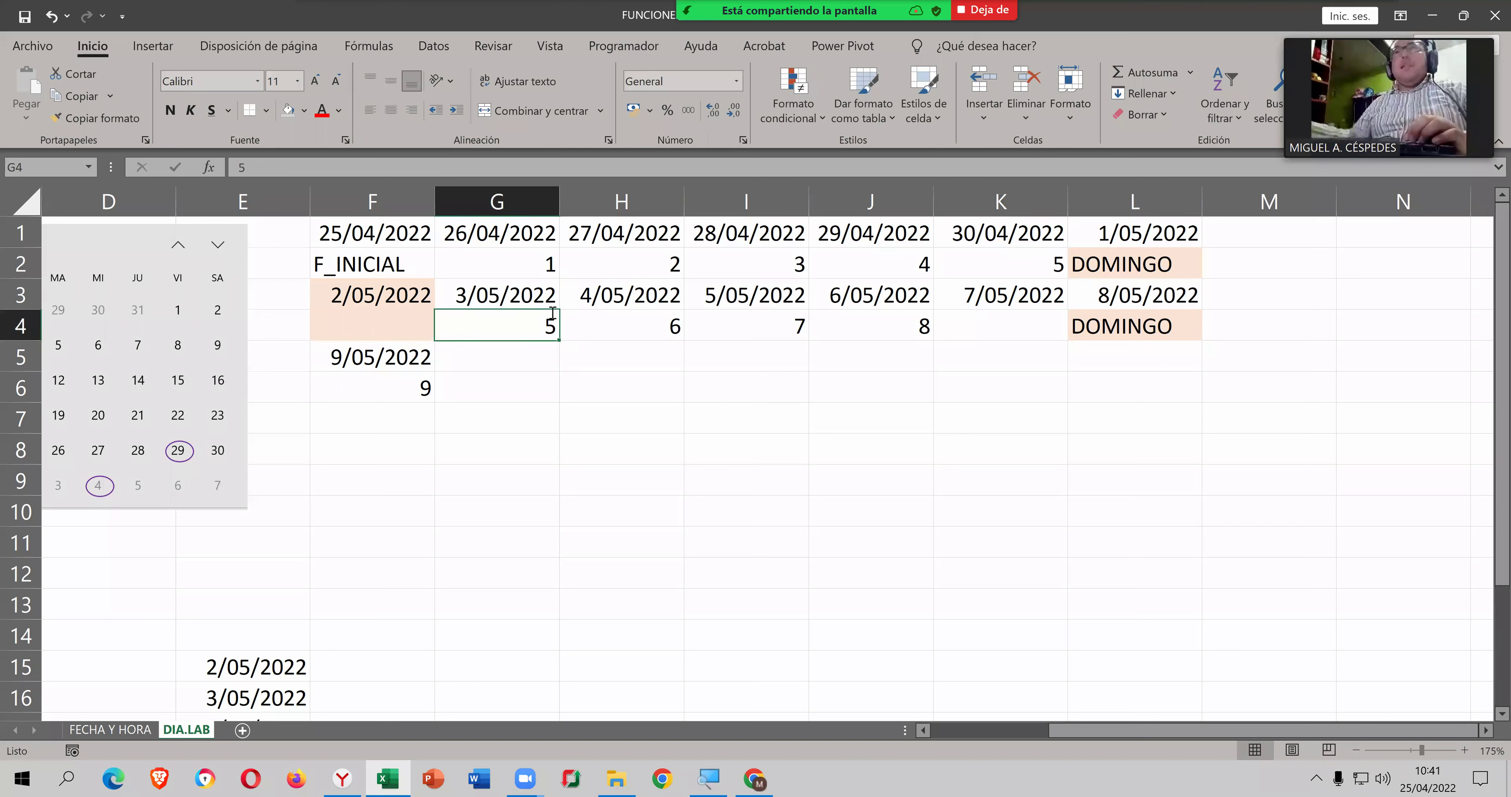
{"action": "type", "text": "6"}
{"action": "key", "text": "Tab"}
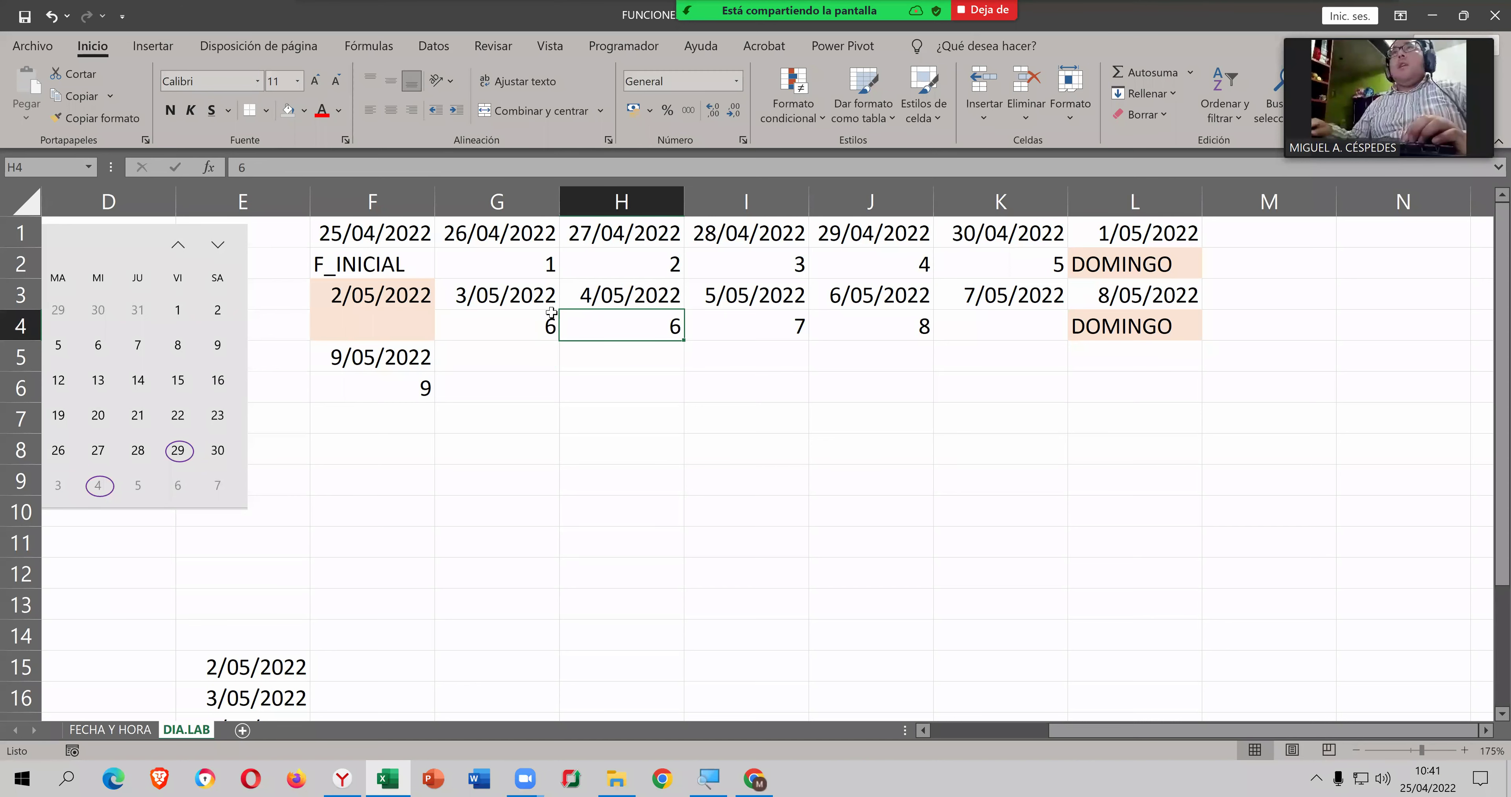
{"action": "type", "text": "7"}
{"action": "key", "text": "Tab"}
{"action": "type", "text": "8"}
{"action": "key", "text": "Tab"}
{"action": "type", "text": "9"}
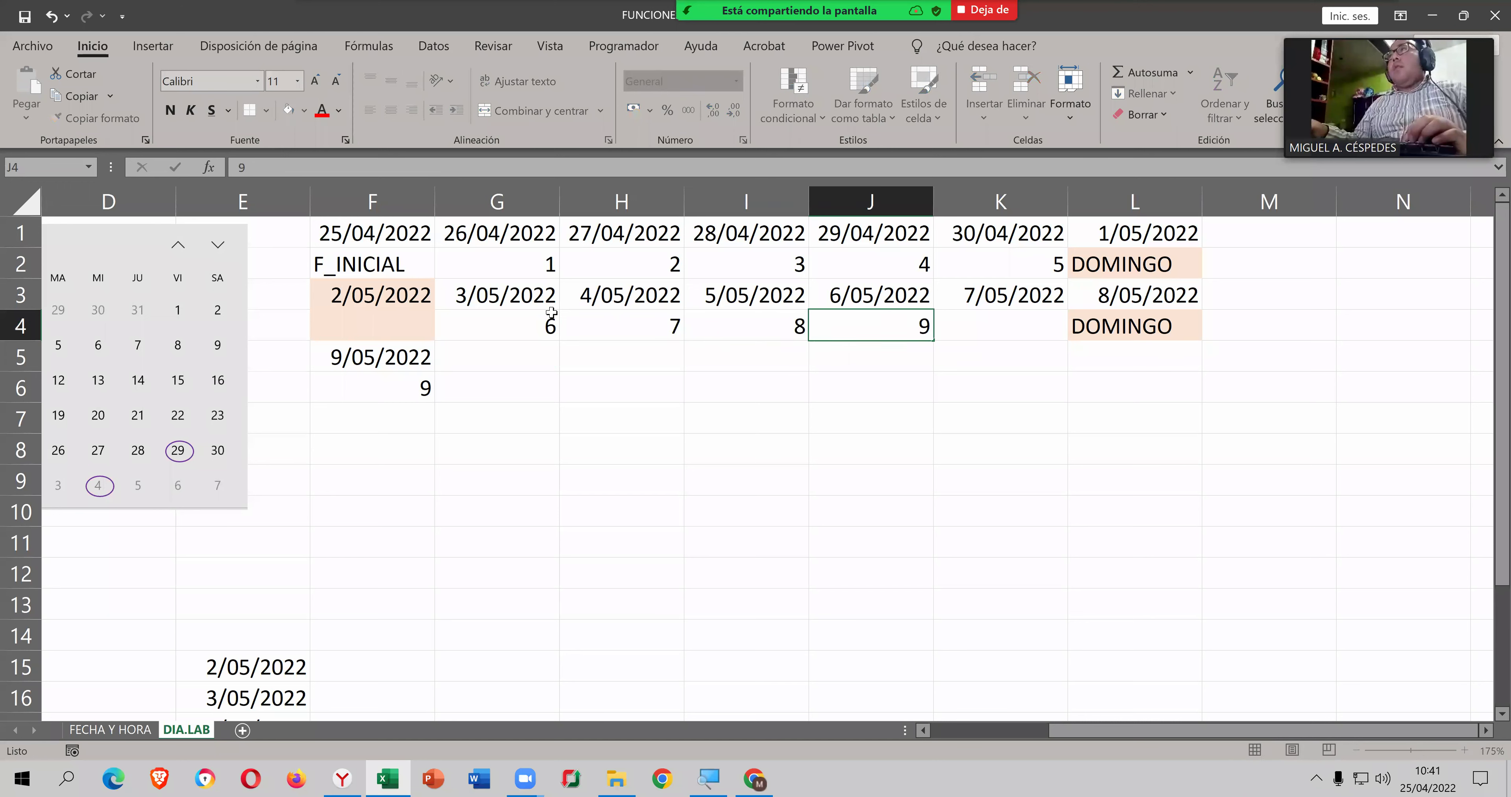
{"action": "key", "text": "Return"}
{"action": "key", "text": "Left"}
{"action": "key", "text": "Left"}
{"action": "key", "text": "Left"}
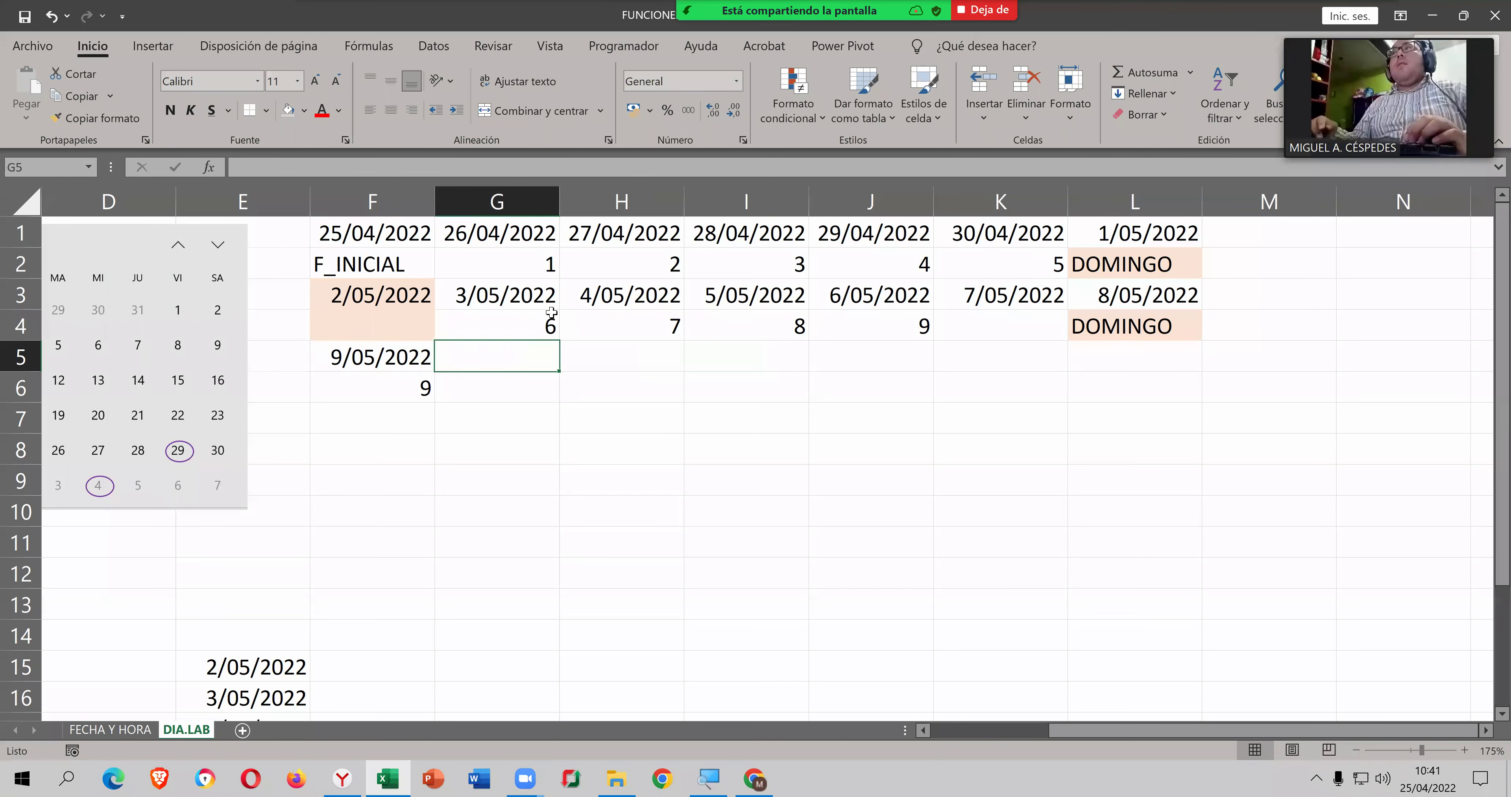
{"action": "key", "text": "Left"}
{"action": "key", "text": "Down"}
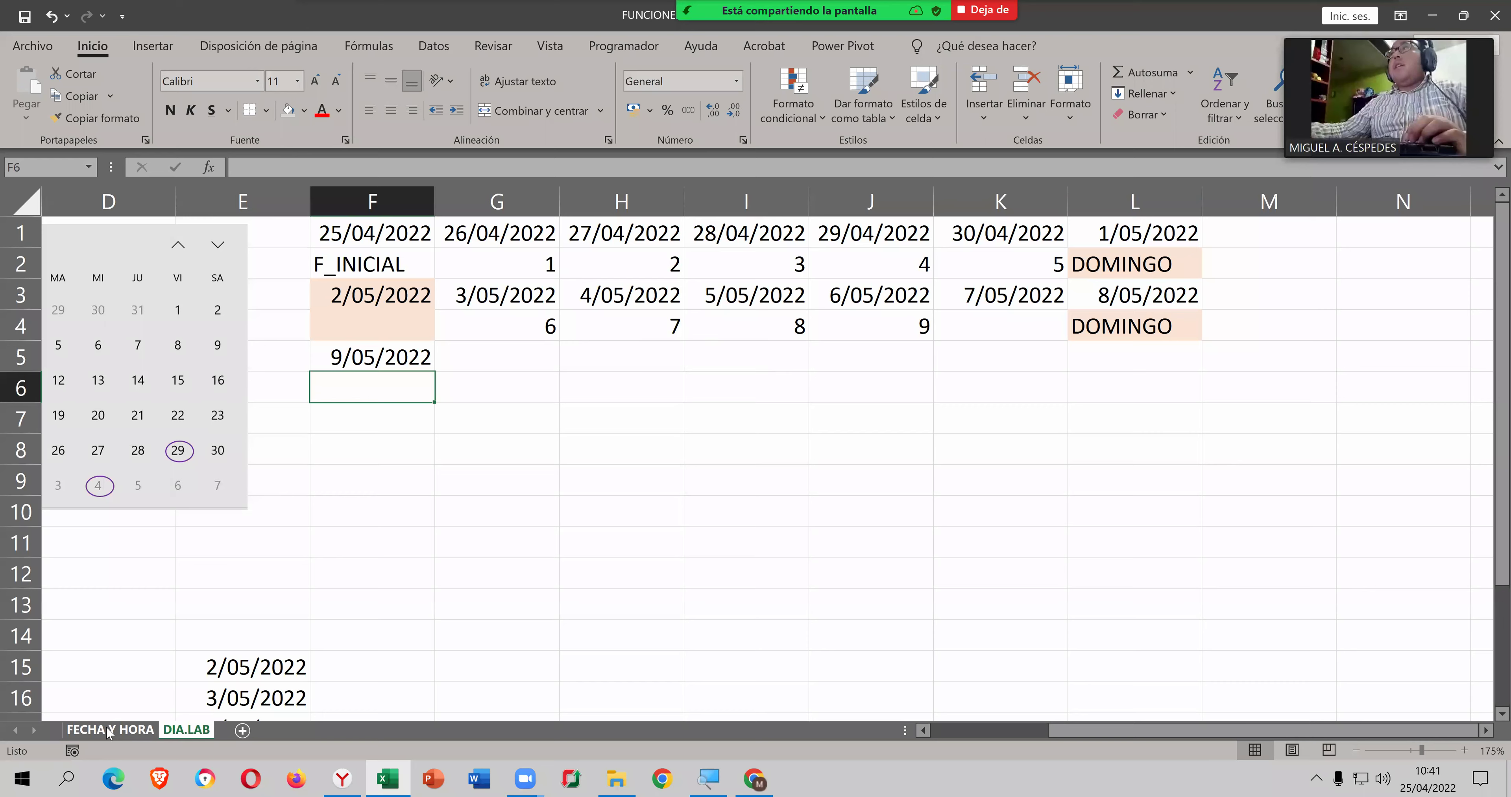
Step: On FECHA Y HORA, open the arguments of A6's =DIA.LAB.INTL(A2,9,11,A10) formula
{"action": "left_click", "coordinate": [109, 730]}
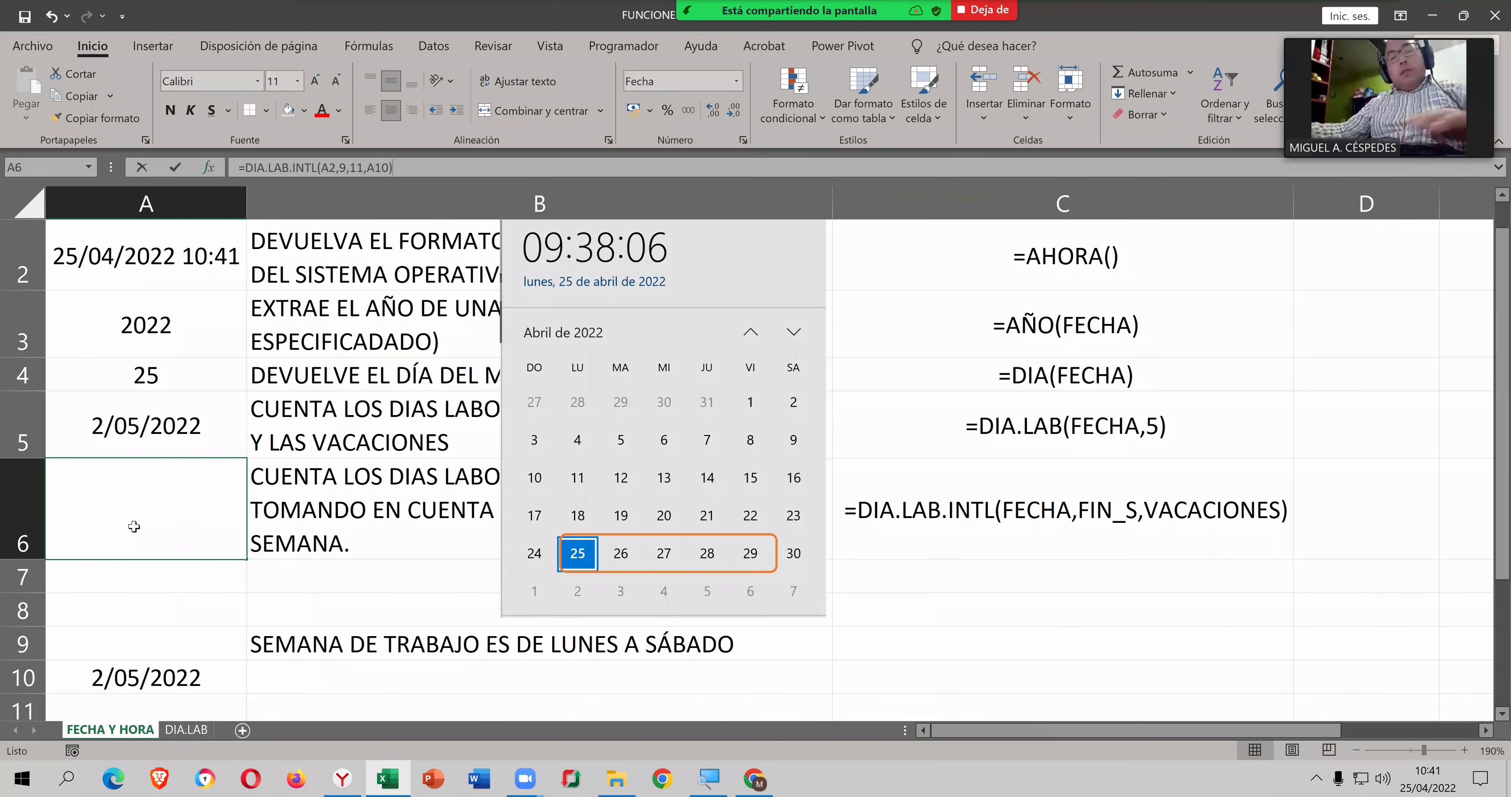
{"action": "key", "text": "shift+F3"}
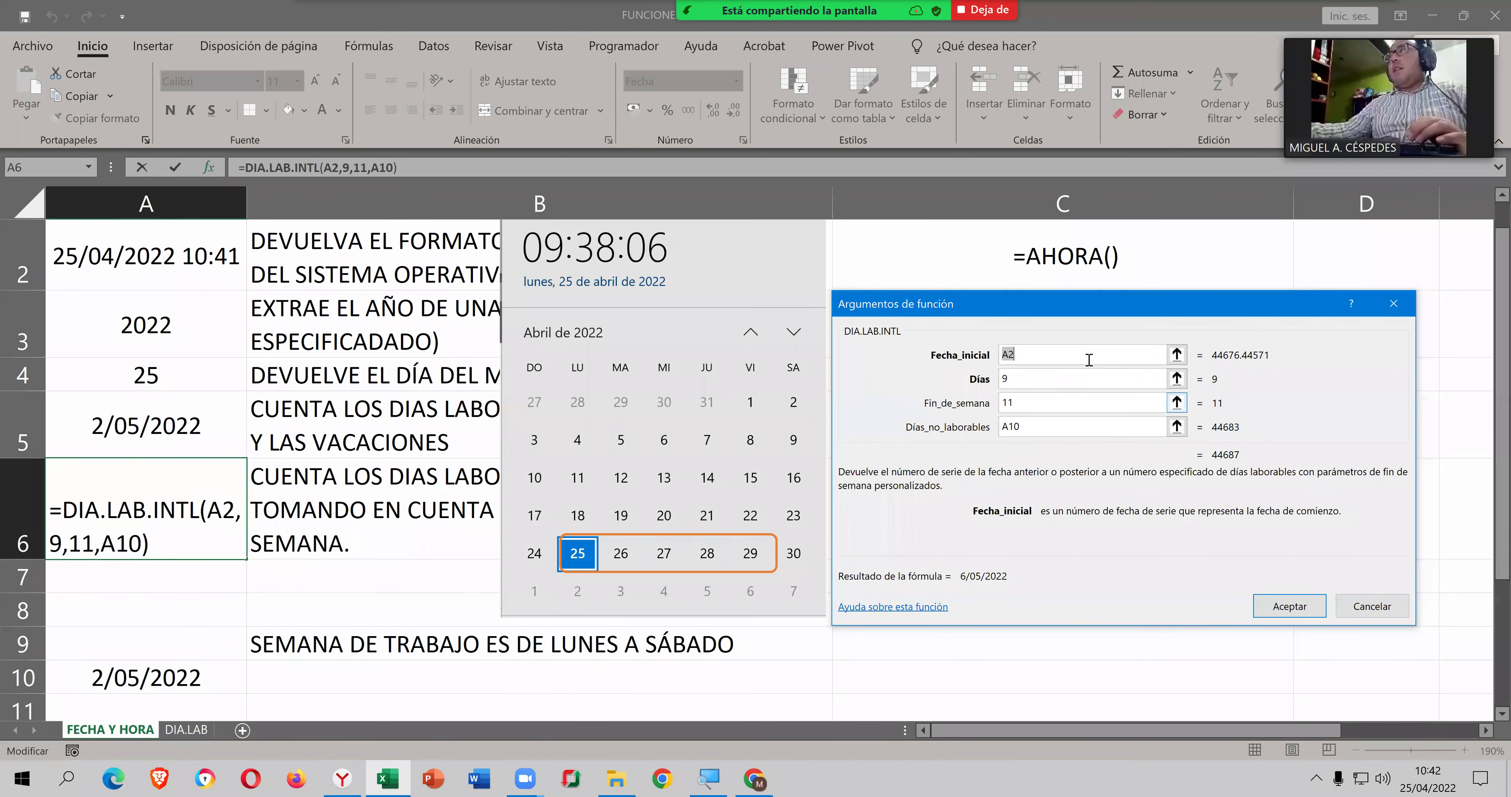
{"action": "left_click", "coordinate": [1088, 360]}
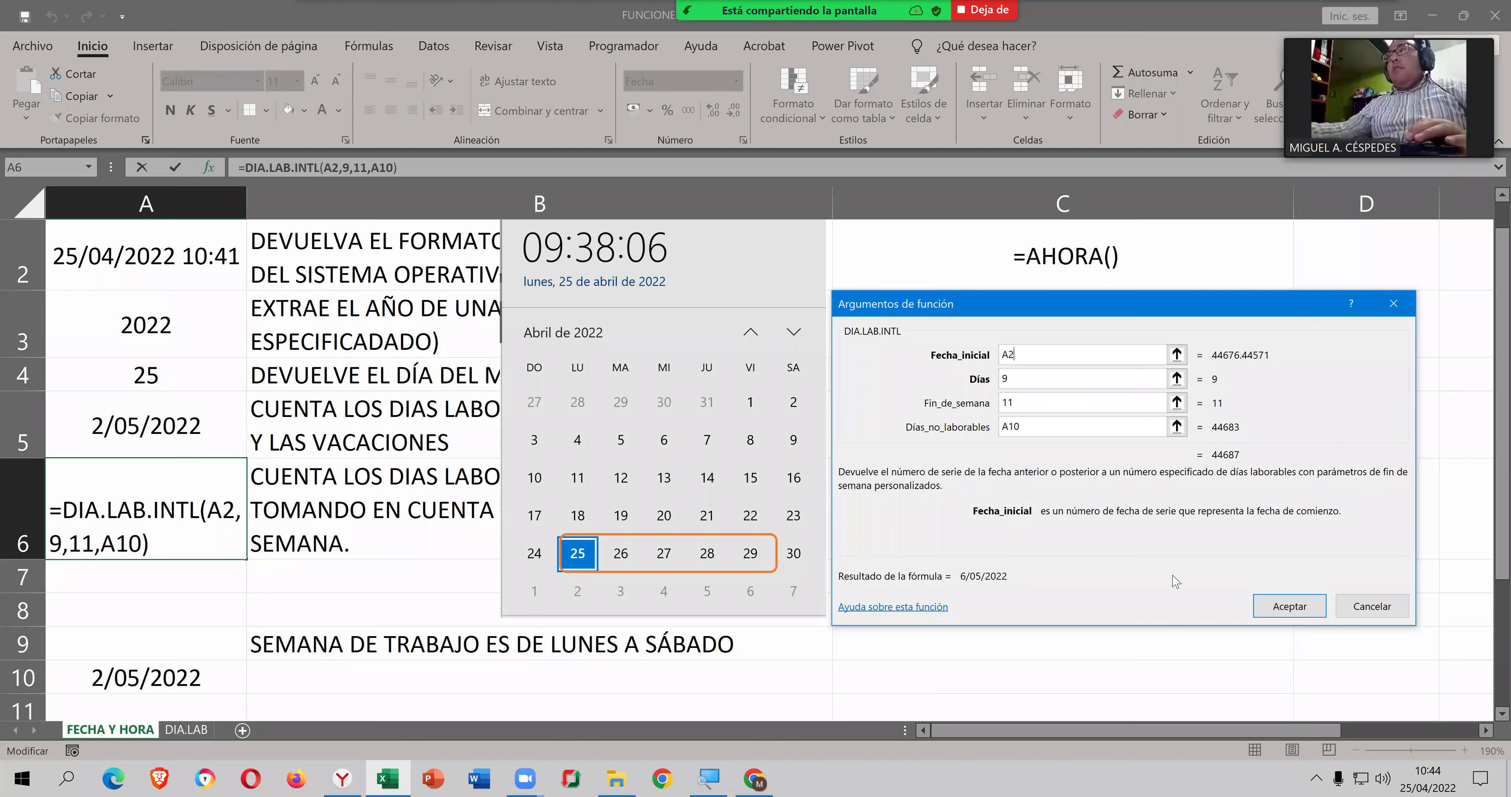
Step: Accept the DIA.LAB.INTL arguments so A6 shows 6/05/2022, and place the April 2022 calendar over column D
{"action": "left_click", "coordinate": [1271, 606]}
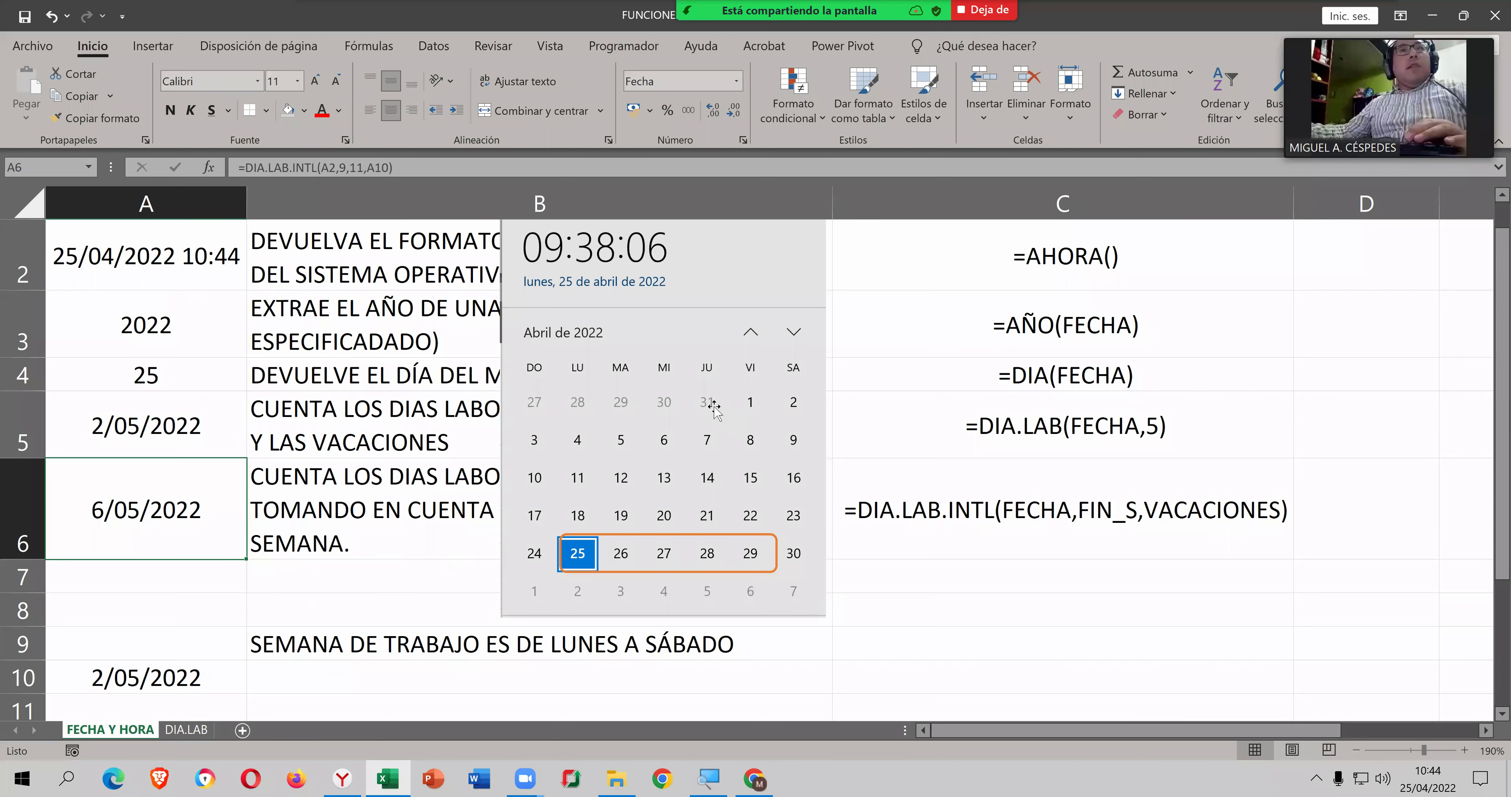
{"action": "left_click_drag", "start_coordinate": [718, 413], "coordinate": [1158, 416]}
{"action": "left_click_drag", "start_coordinate": [1296, 422], "coordinate": [1492, 417]}
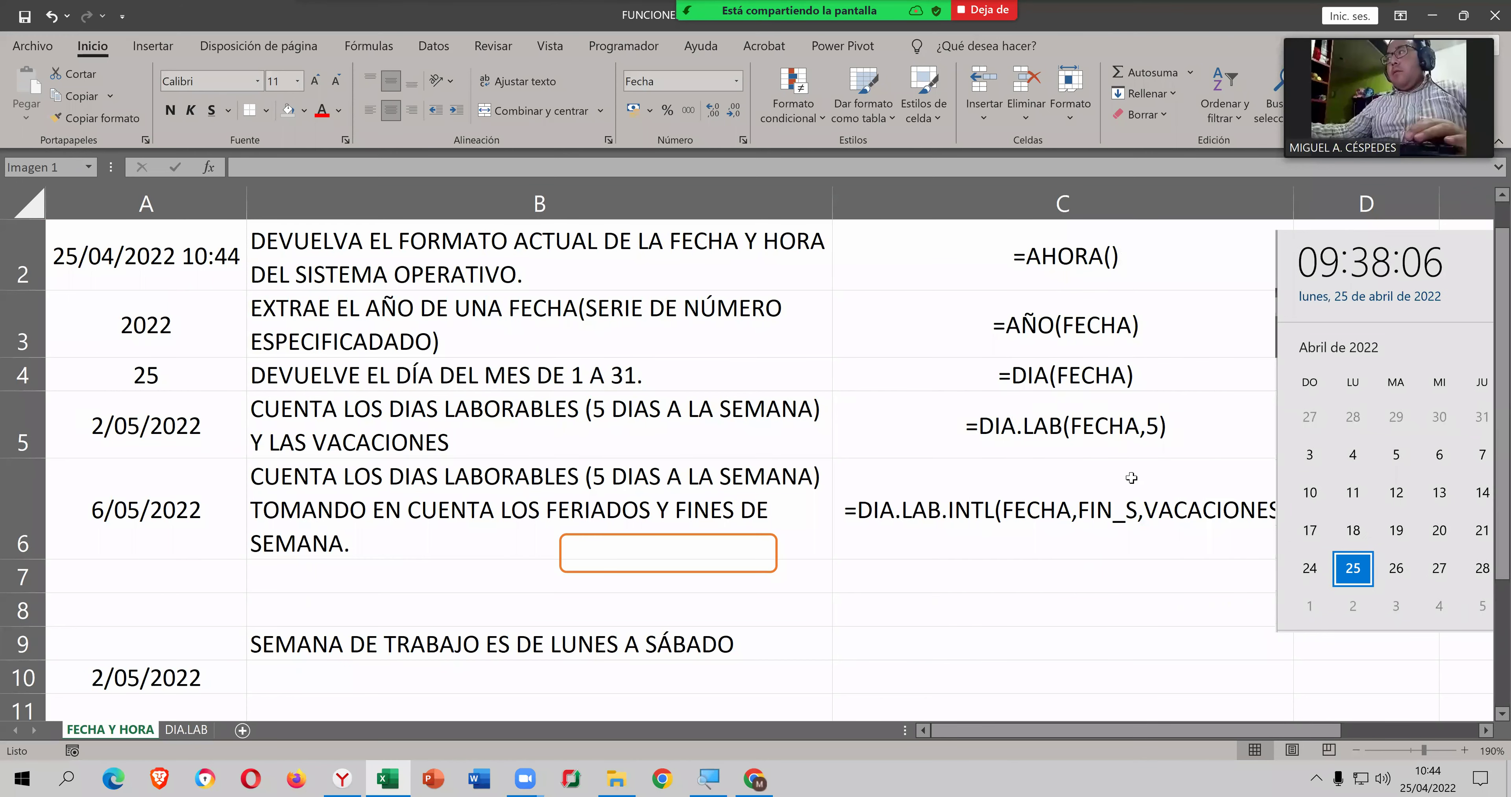
{"action": "key", "text": "Escape"}
{"action": "key", "text": "super"}
{"action": "scroll", "coordinate": [720, 504], "scroll_direction": "down", "scroll_amount": 1}
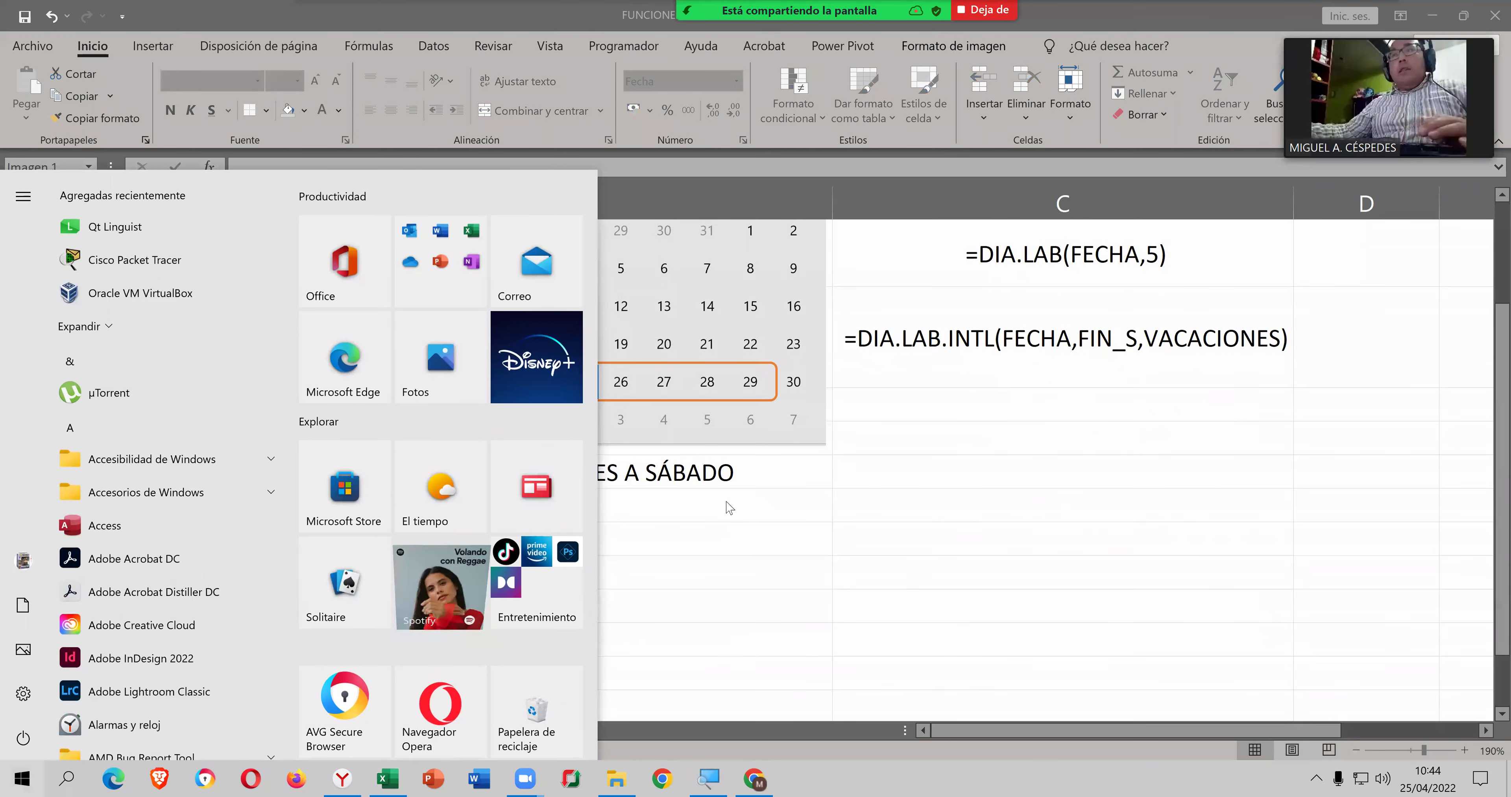
{"action": "key", "text": "Escape"}
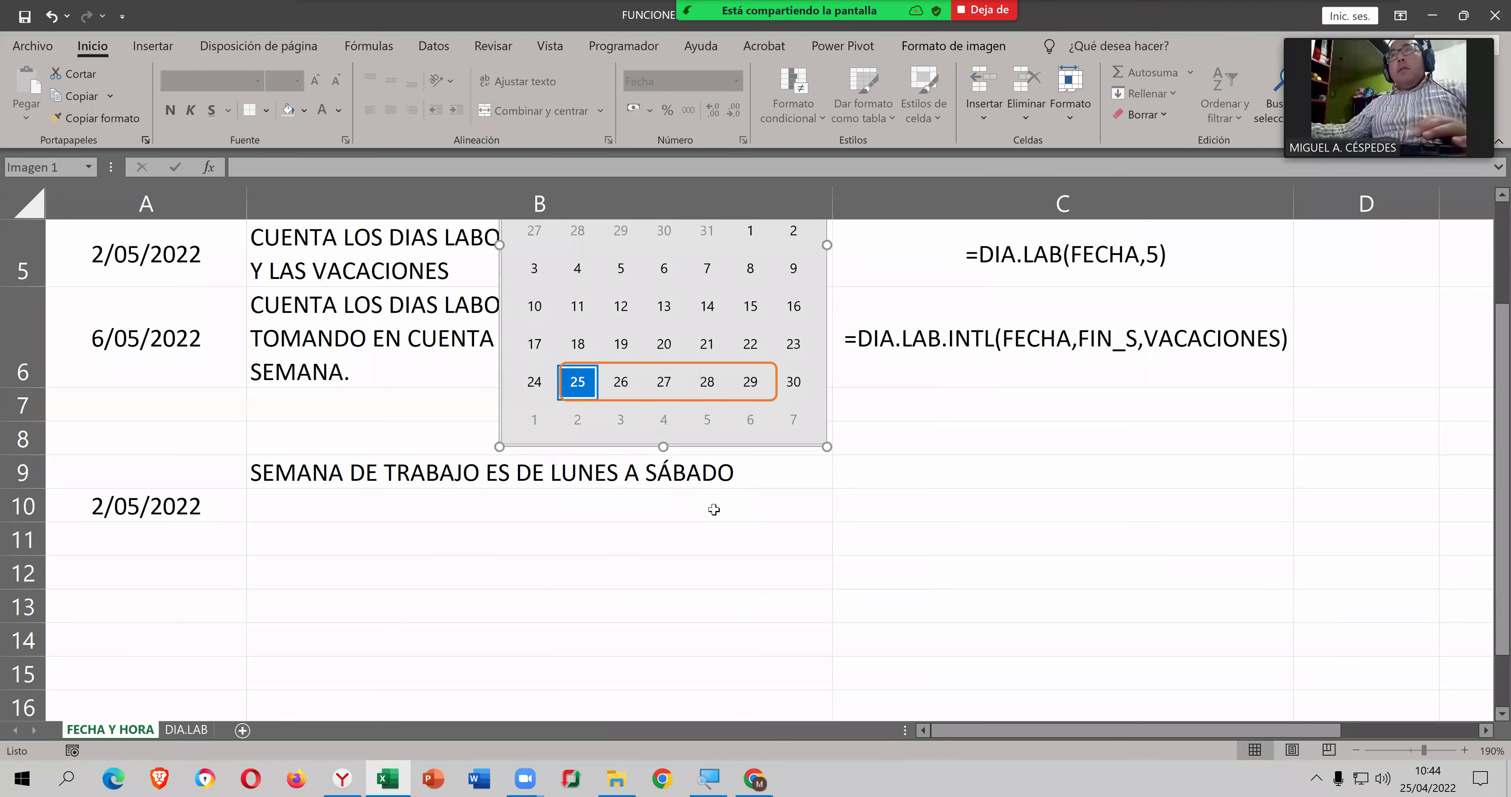
{"action": "scroll", "coordinate": [713, 507], "scroll_direction": "down", "scroll_amount": 2, "text": "ctrl"}
{"action": "scroll", "coordinate": [617, 399], "scroll_direction": "down", "scroll_amount": 1, "text": "ctrl"}
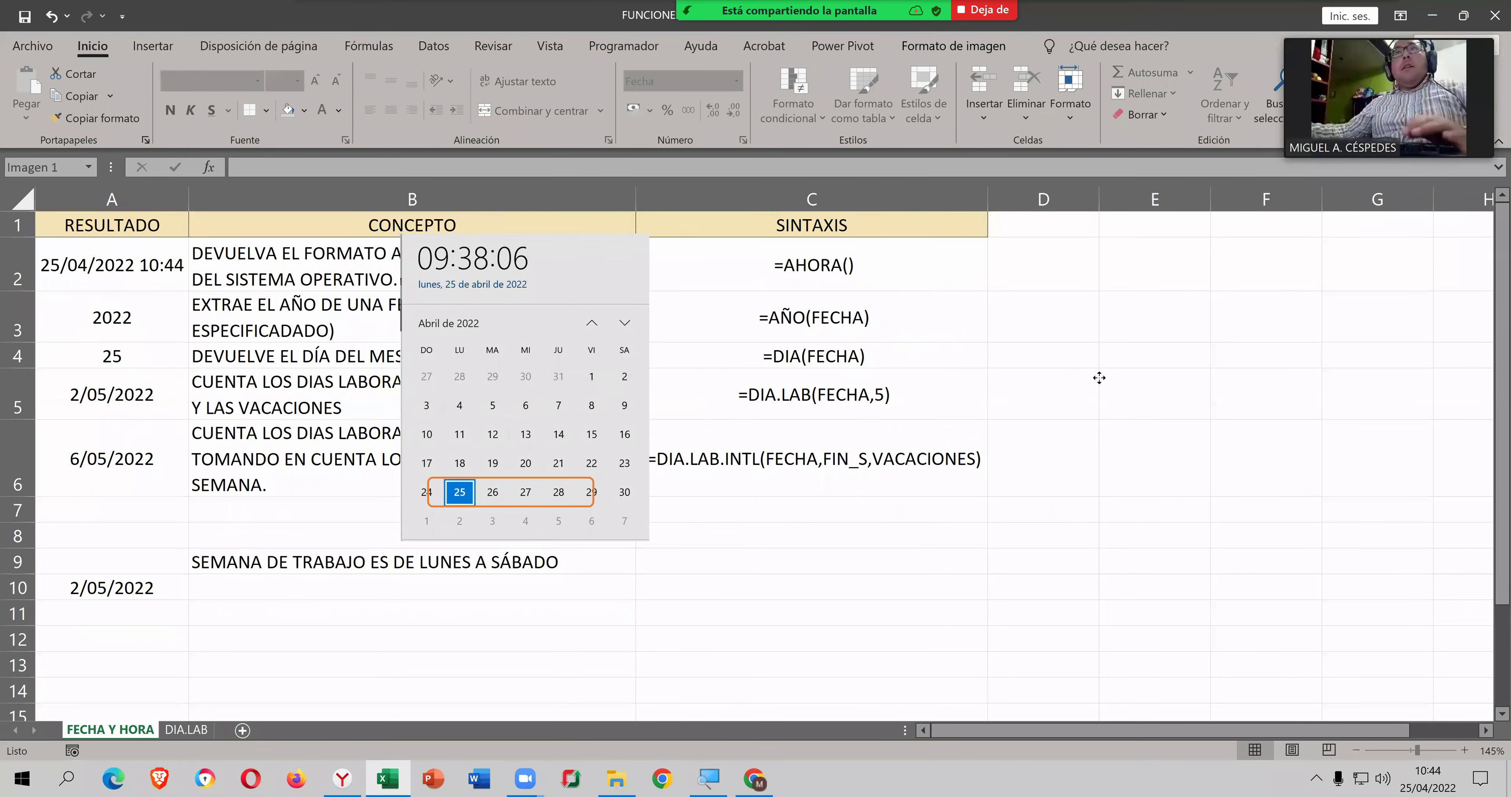
{"action": "left_click_drag", "start_coordinate": [593, 384], "coordinate": [1196, 352]}
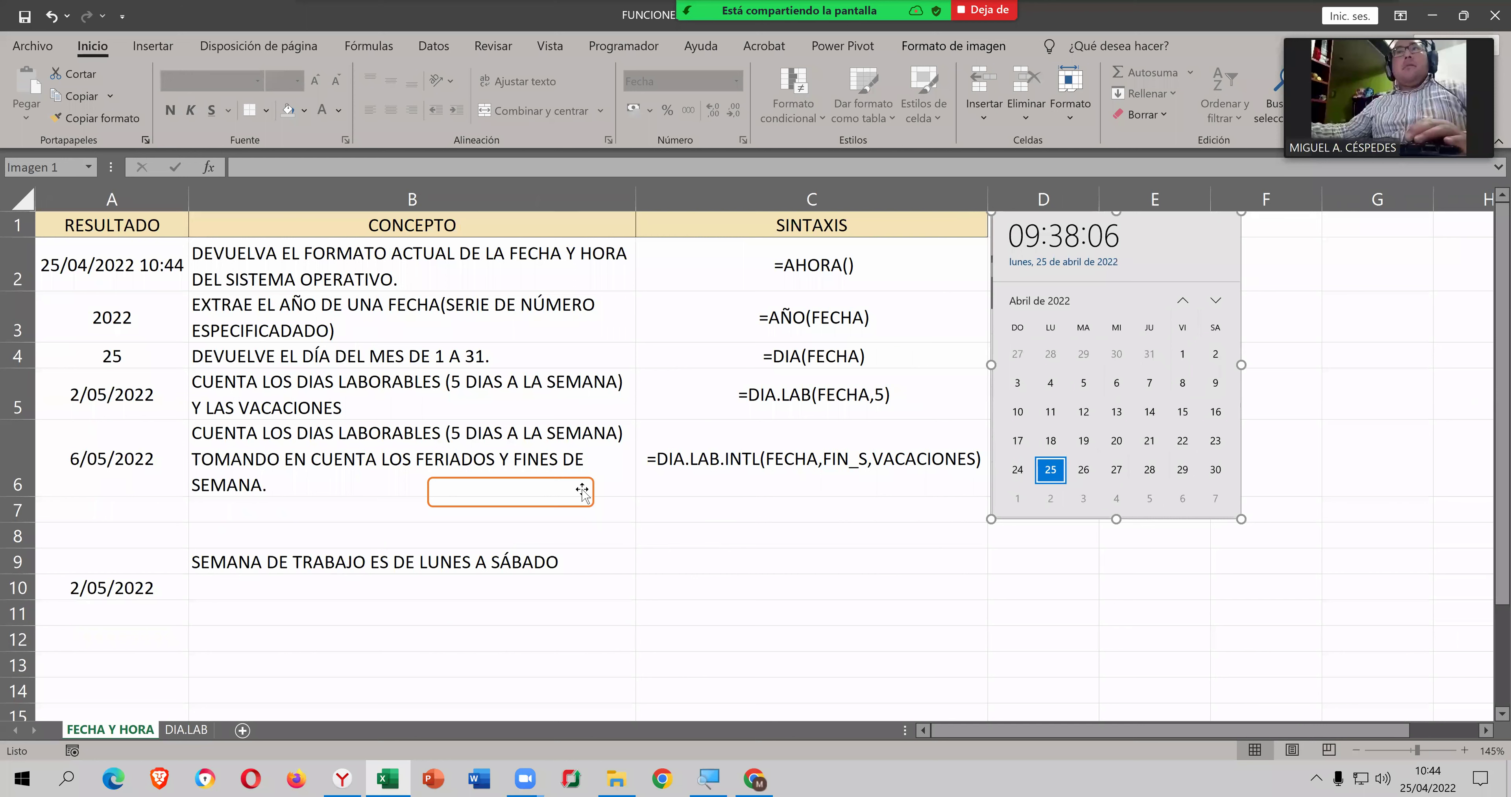
Step: Frame the calendar's 25–29 April weekday row with the orange rectangle and save the workbook
{"action": "left_click_drag", "start_coordinate": [592, 486], "coordinate": [640, 485]}
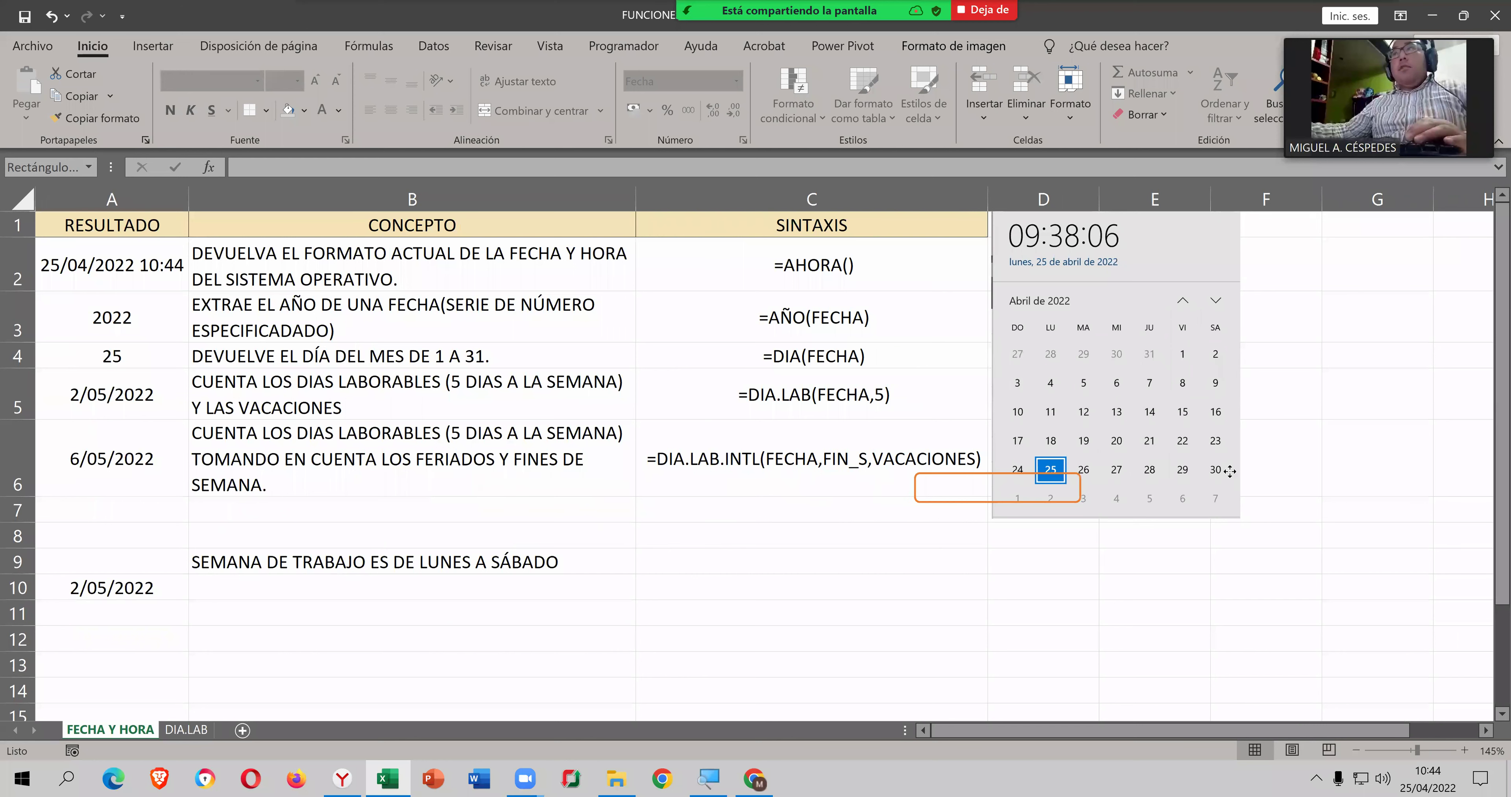
{"action": "left_click_drag", "start_coordinate": [879, 476], "coordinate": [1183, 457]}
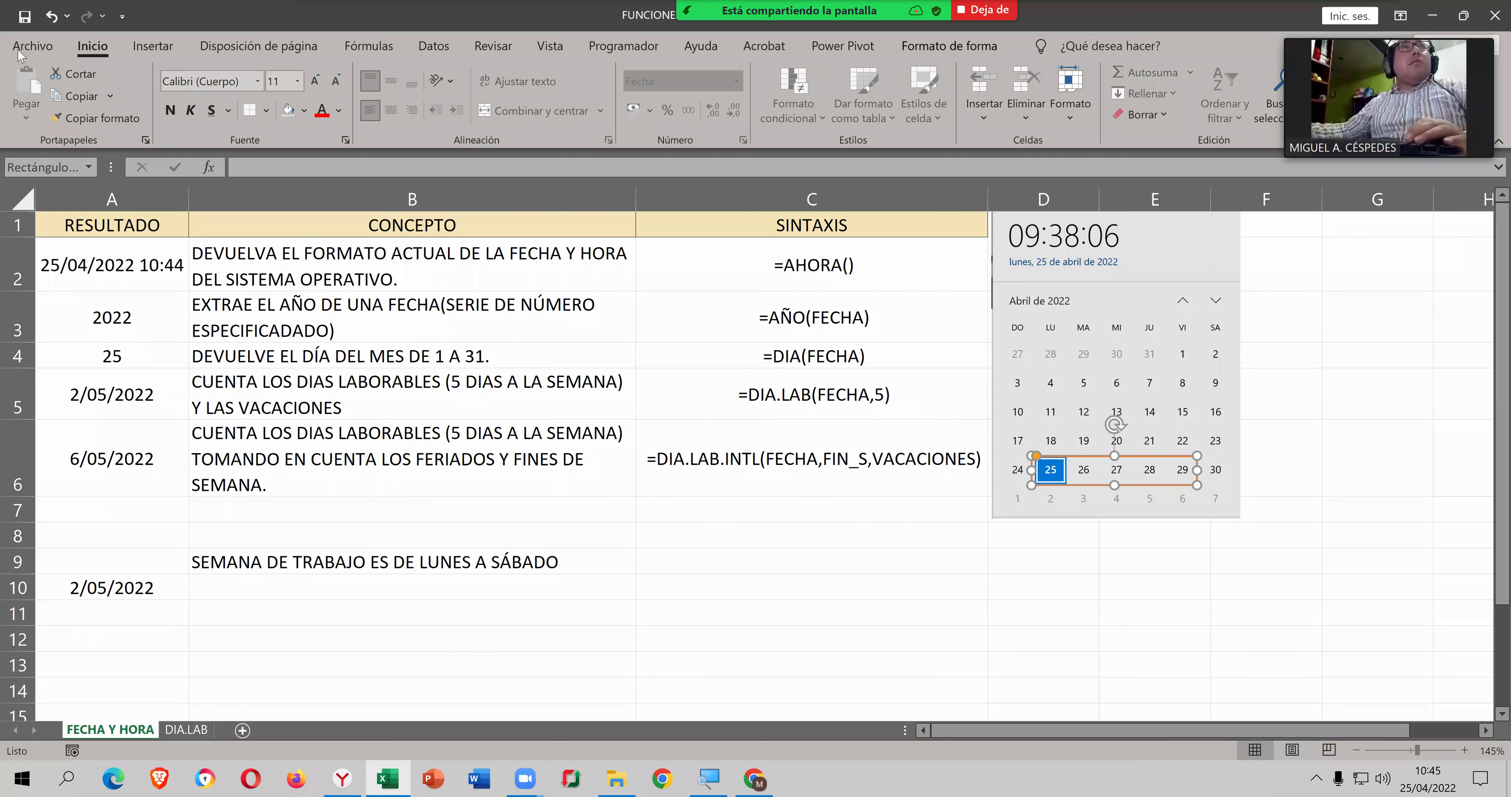
{"action": "left_click", "coordinate": [24, 21]}
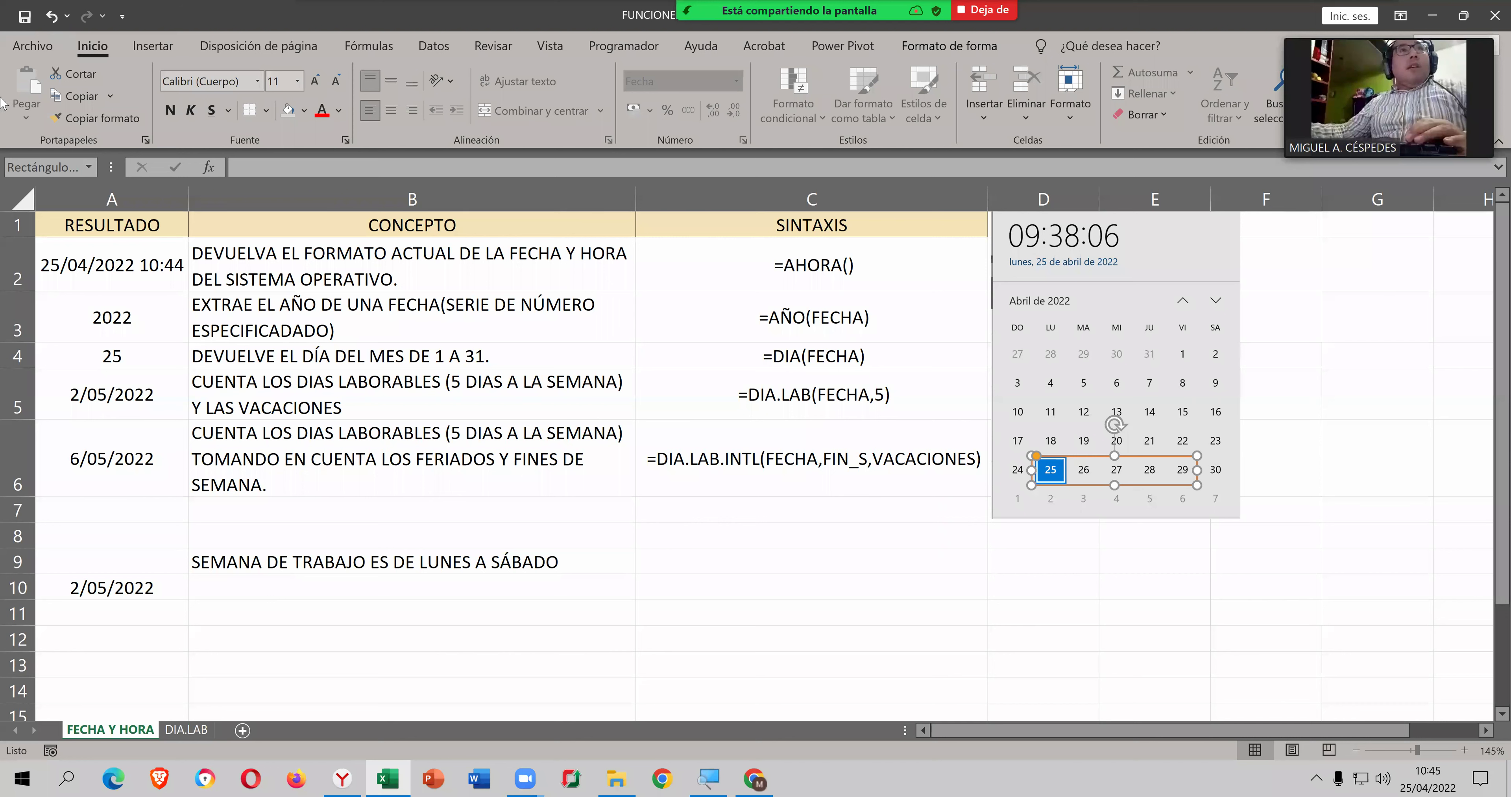
{"action": "left_click", "coordinate": [104, 425]}
{"action": "left_click", "coordinate": [26, 17]}
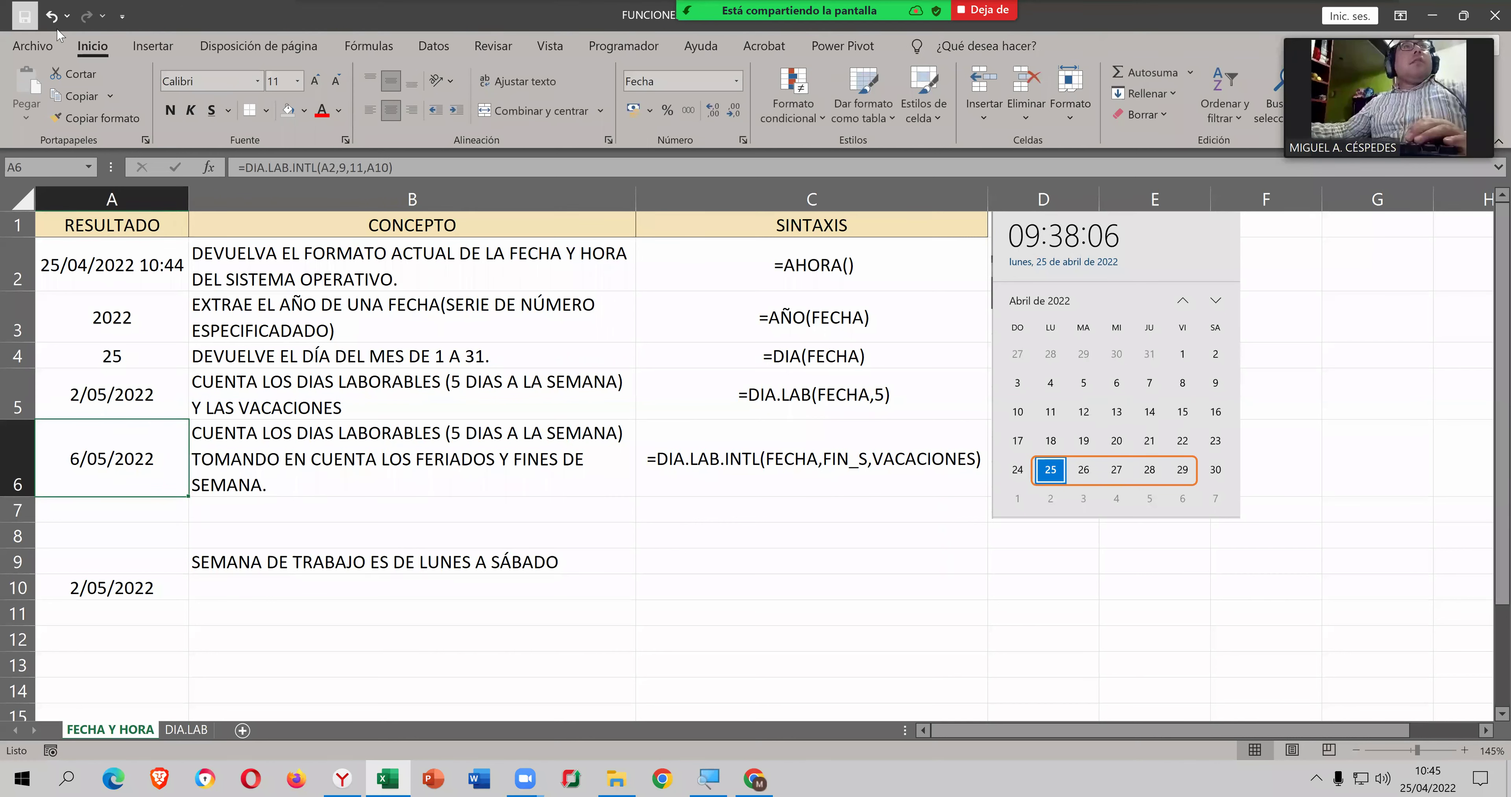
Step: Begin =MINUTO() in A7 from the Fecha y hora functions and open its online help page
{"action": "left_click", "coordinate": [368, 53]}
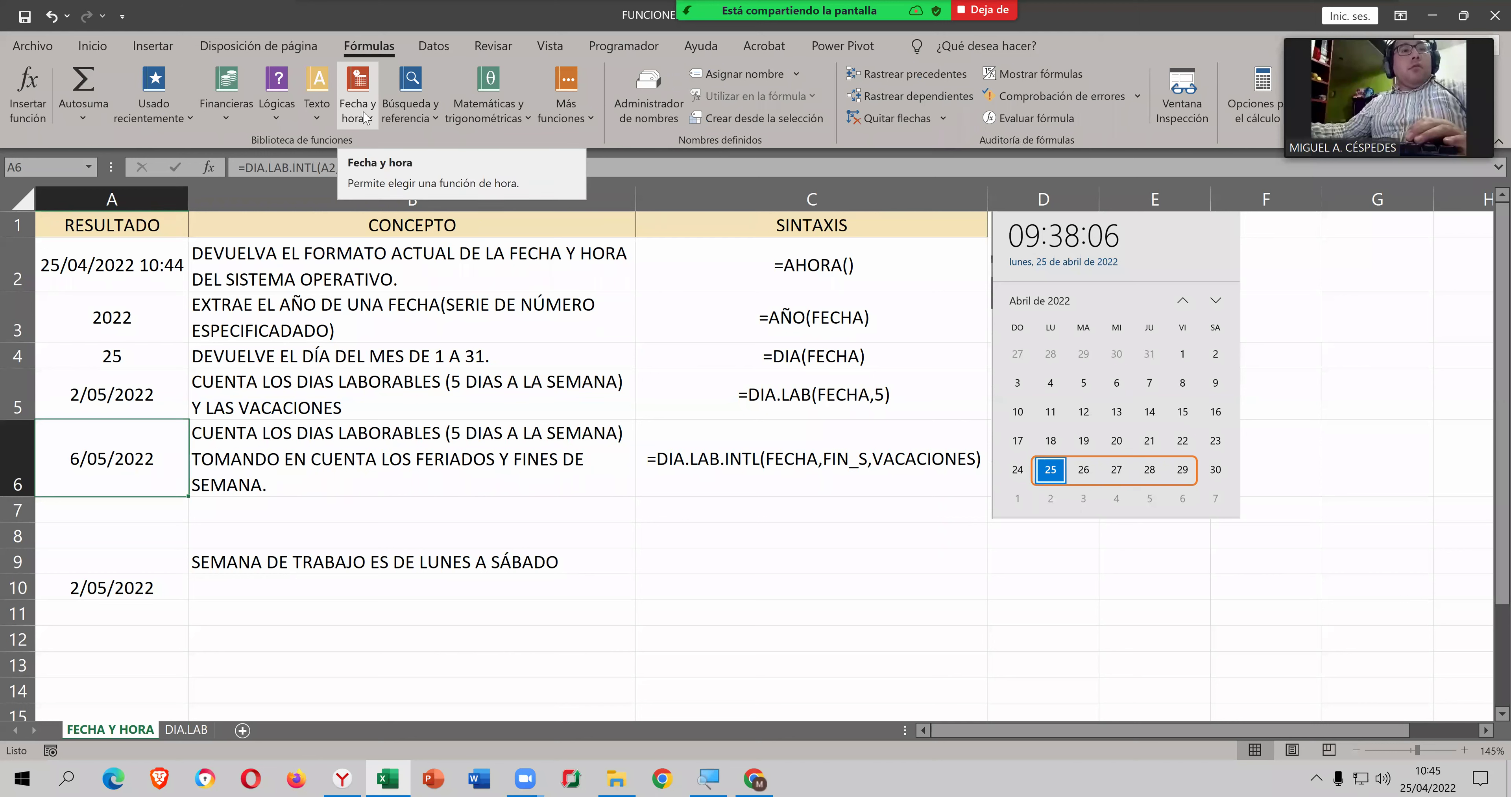
{"action": "left_click", "coordinate": [365, 118]}
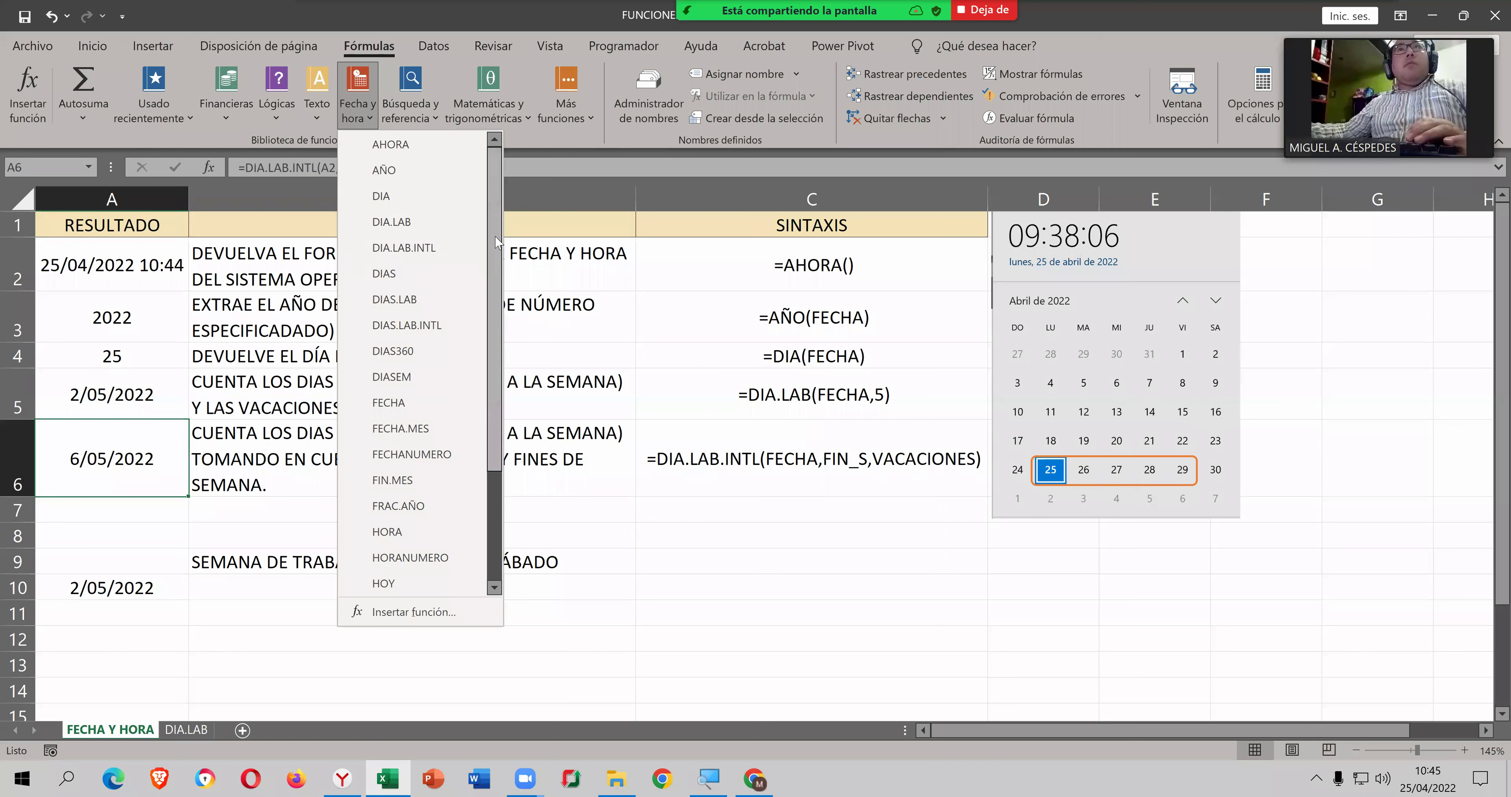
{"action": "left_click_drag", "start_coordinate": [497, 242], "coordinate": [503, 471]}
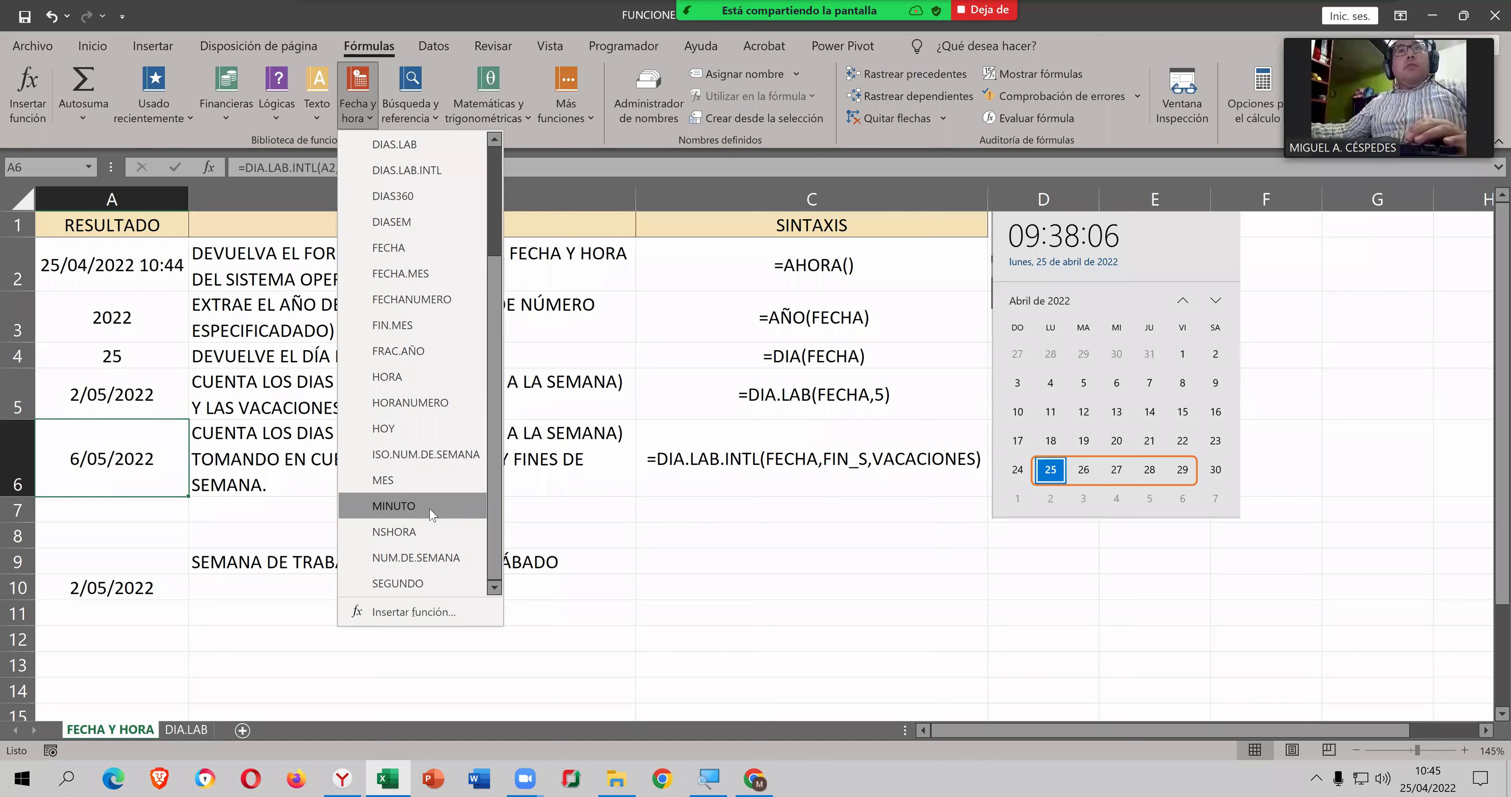
{"action": "left_click", "coordinate": [162, 504]}
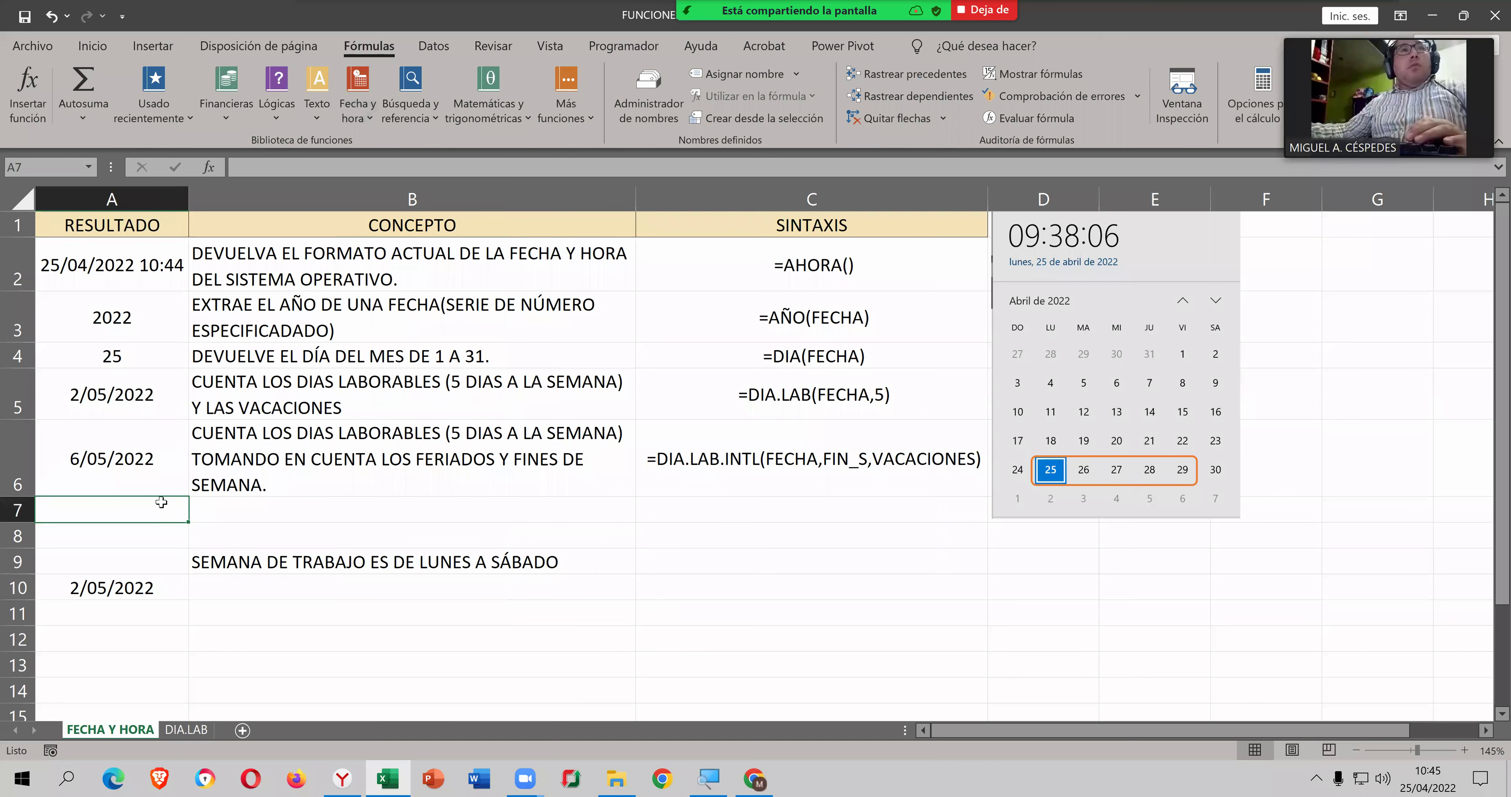
{"action": "left_click", "coordinate": [358, 126]}
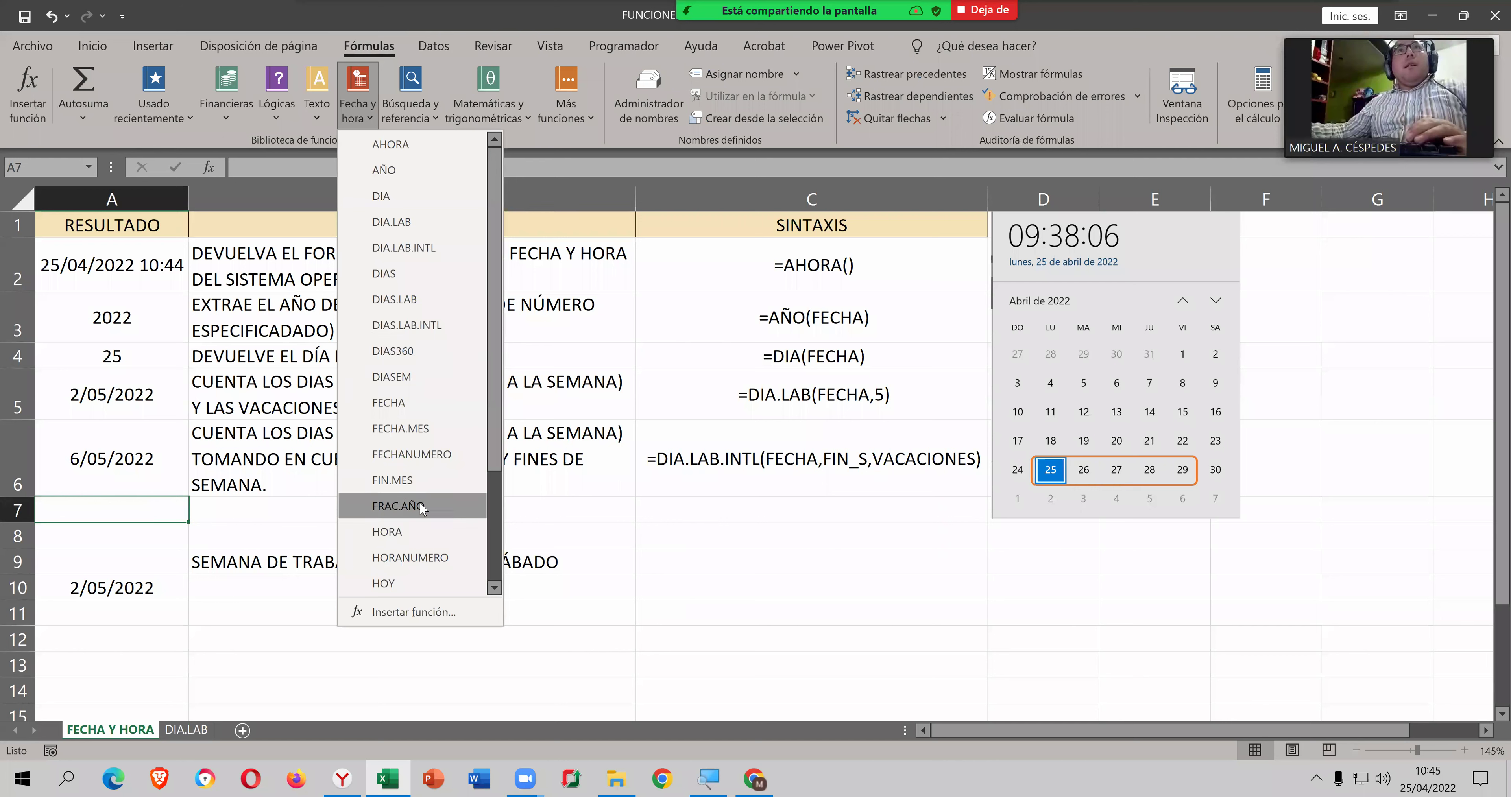
{"action": "scroll", "coordinate": [422, 562], "scroll_direction": "down", "scroll_amount": 3}
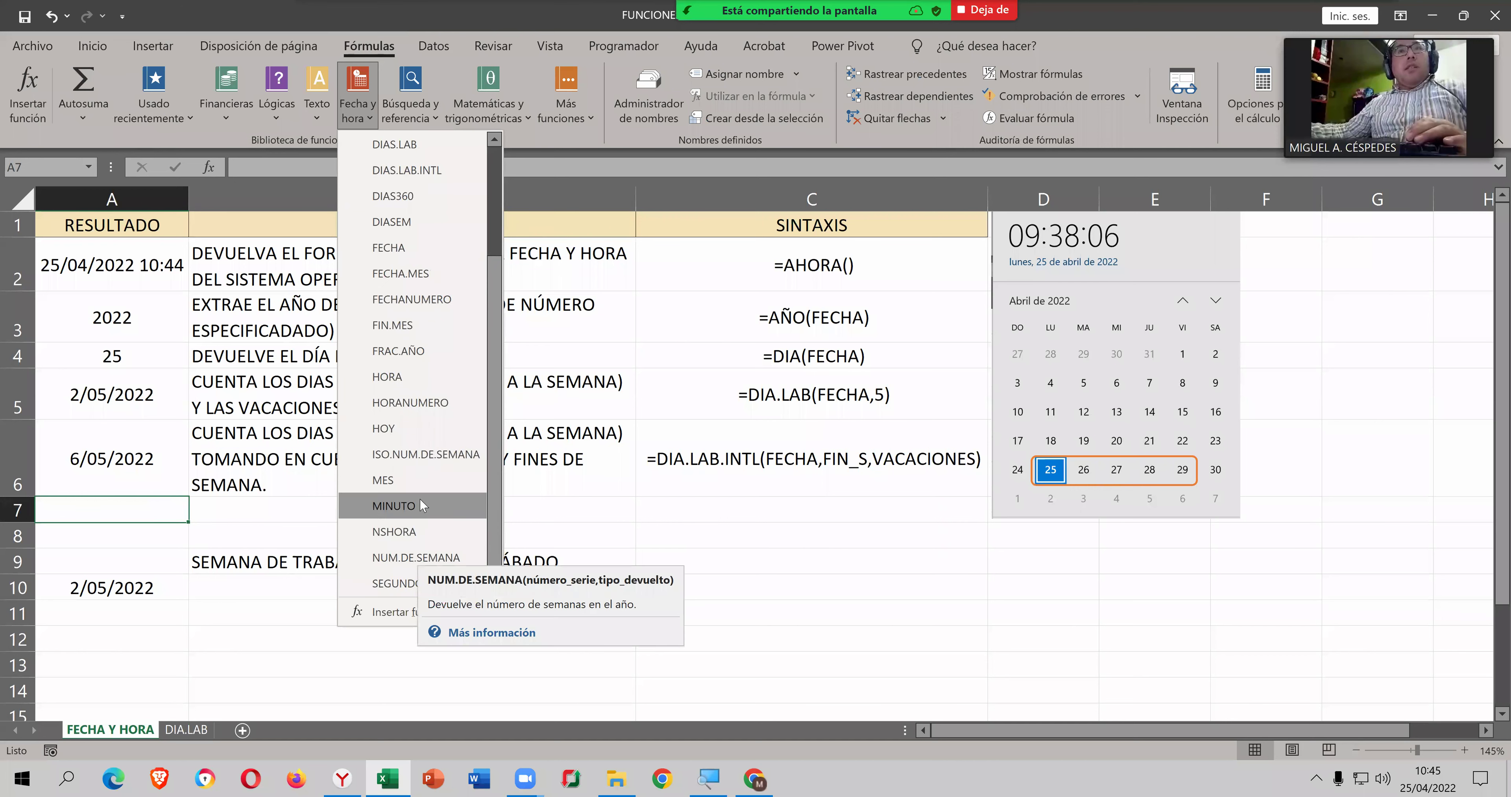
{"action": "key", "text": "Escape"}
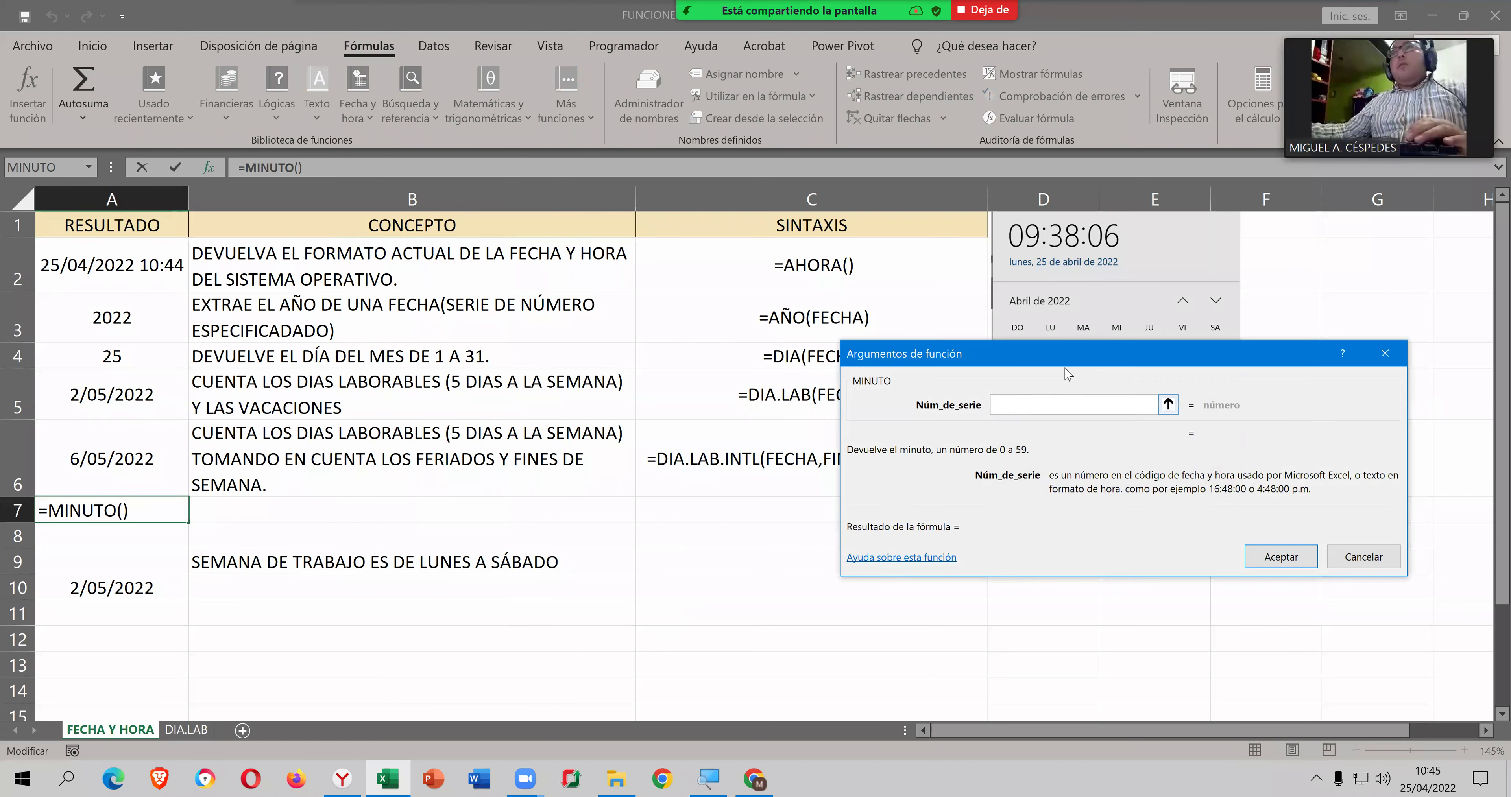
{"action": "left_click_drag", "start_coordinate": [1060, 367], "coordinate": [610, 367]}
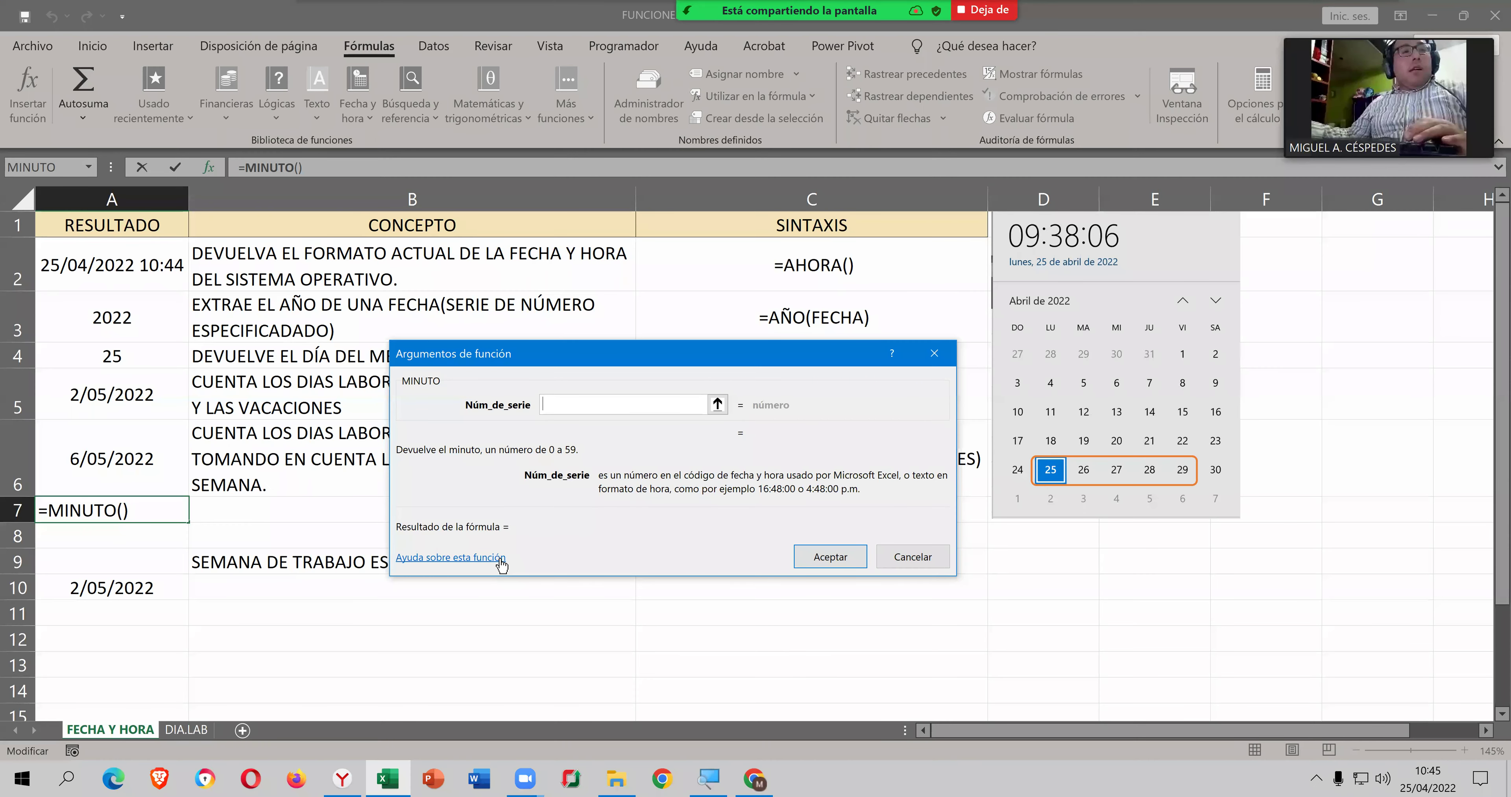
{"action": "left_click", "coordinate": [502, 562]}
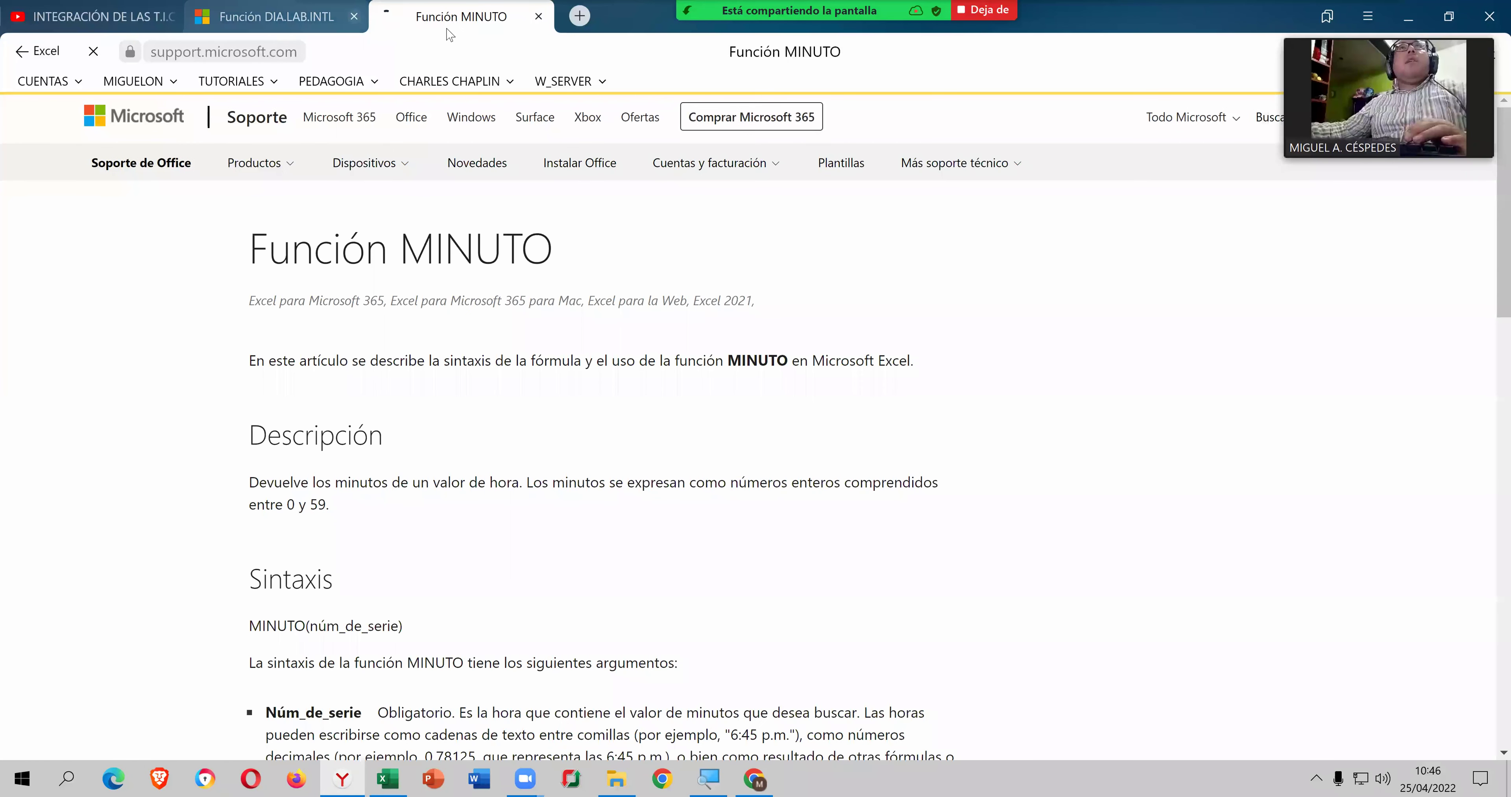
{"action": "scroll", "coordinate": [918, 481], "scroll_direction": "down", "scroll_amount": 1}
{"action": "scroll", "coordinate": [918, 480], "scroll_direction": "down", "scroll_amount": 5}
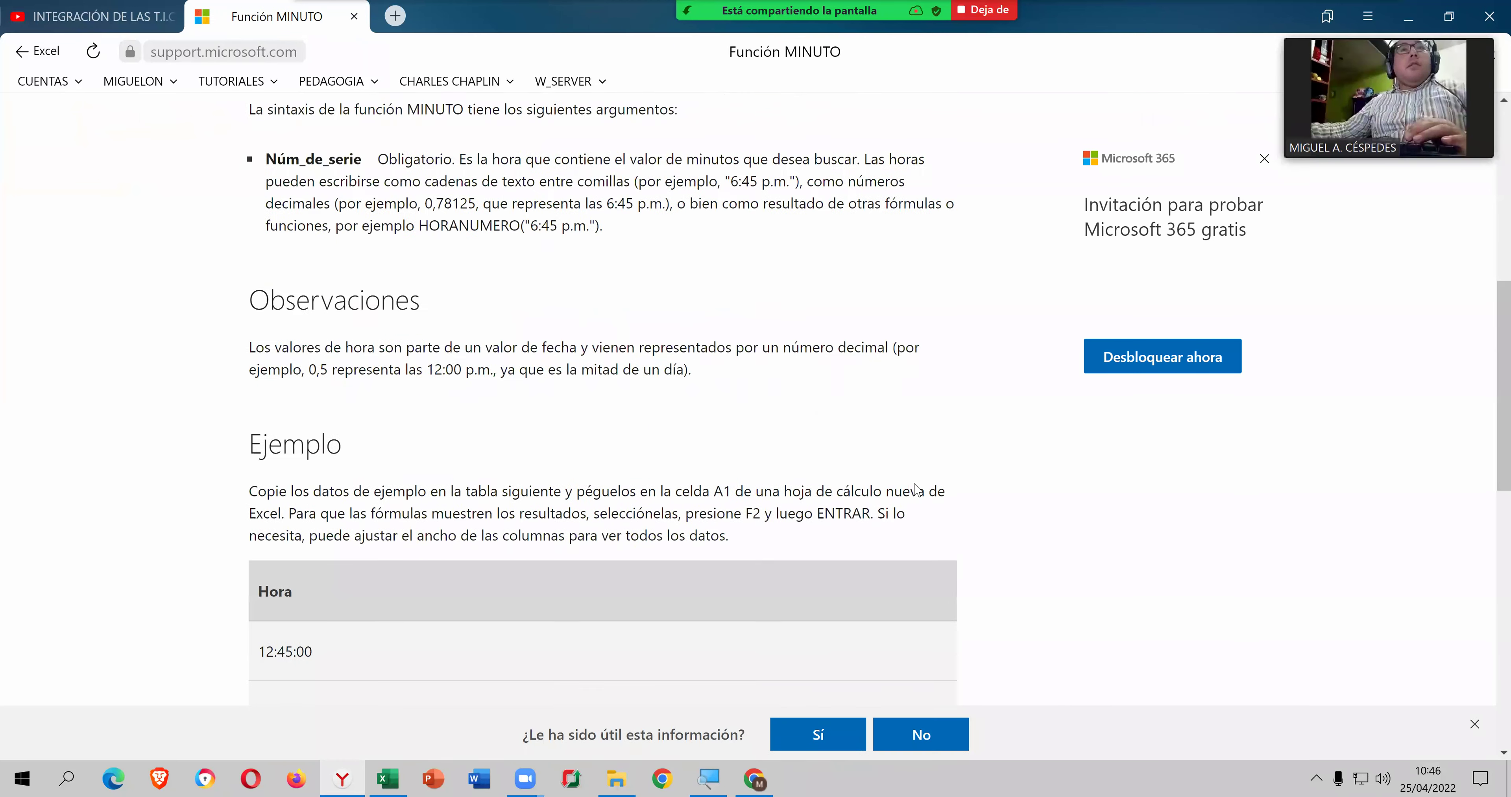
{"action": "scroll", "coordinate": [915, 490], "scroll_direction": "down", "scroll_amount": 3}
{"action": "scroll", "coordinate": [909, 505], "scroll_direction": "down", "scroll_amount": 1}
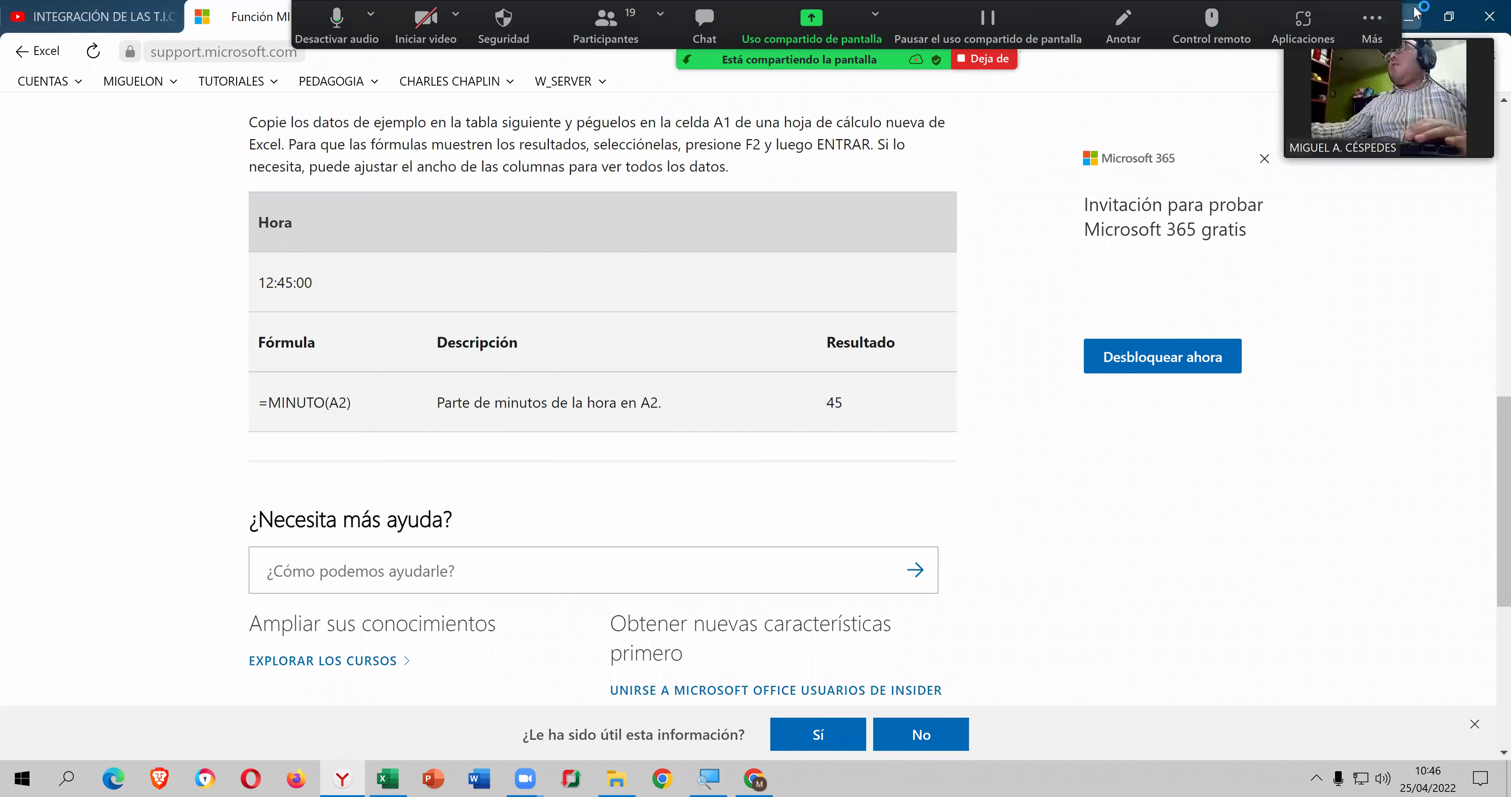
{"action": "key", "text": "alt+Tab"}
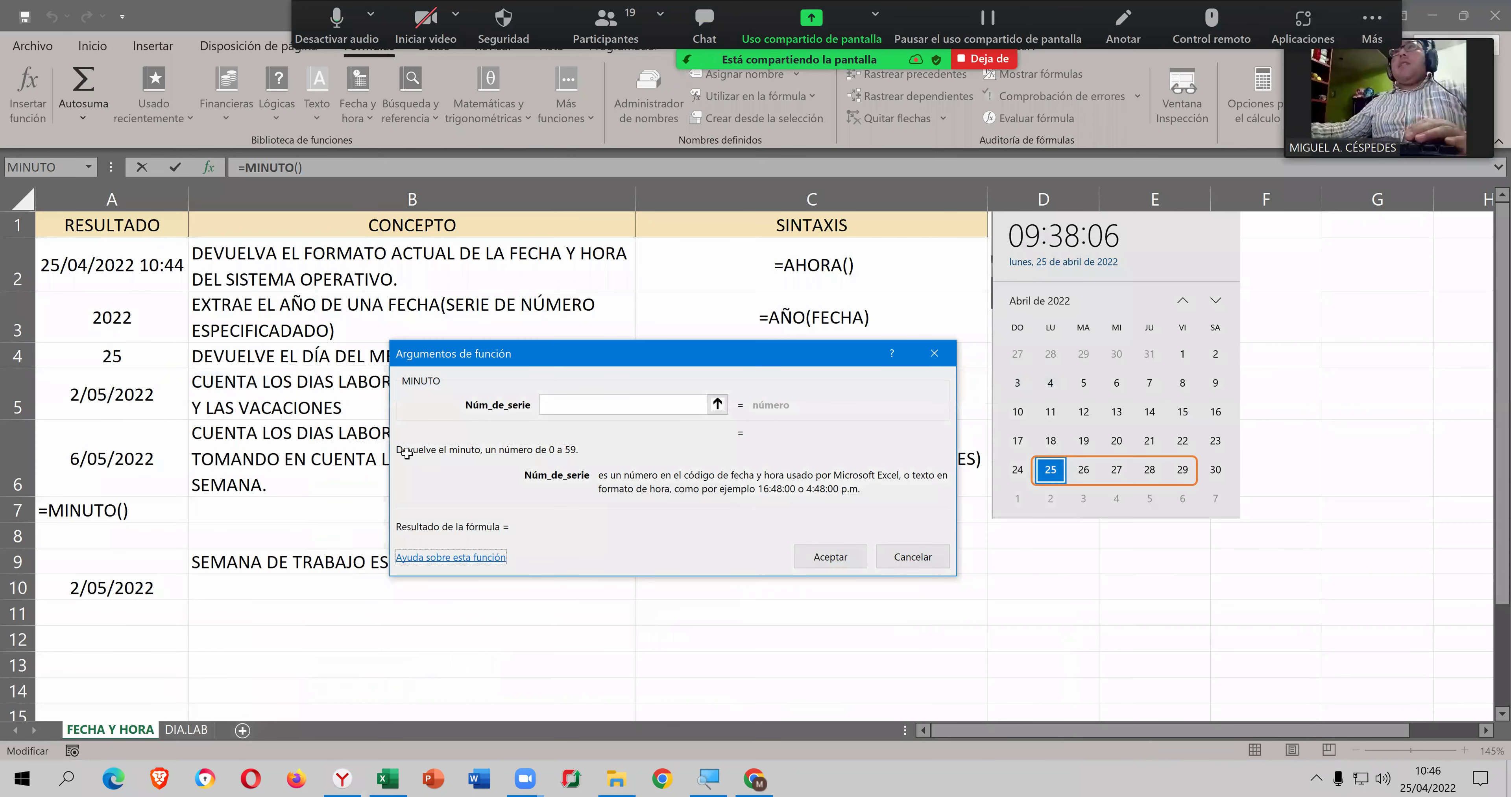
Step: Cancel the unfinished MINUTO formula in A7 and select A6
{"action": "key", "text": "Escape"}
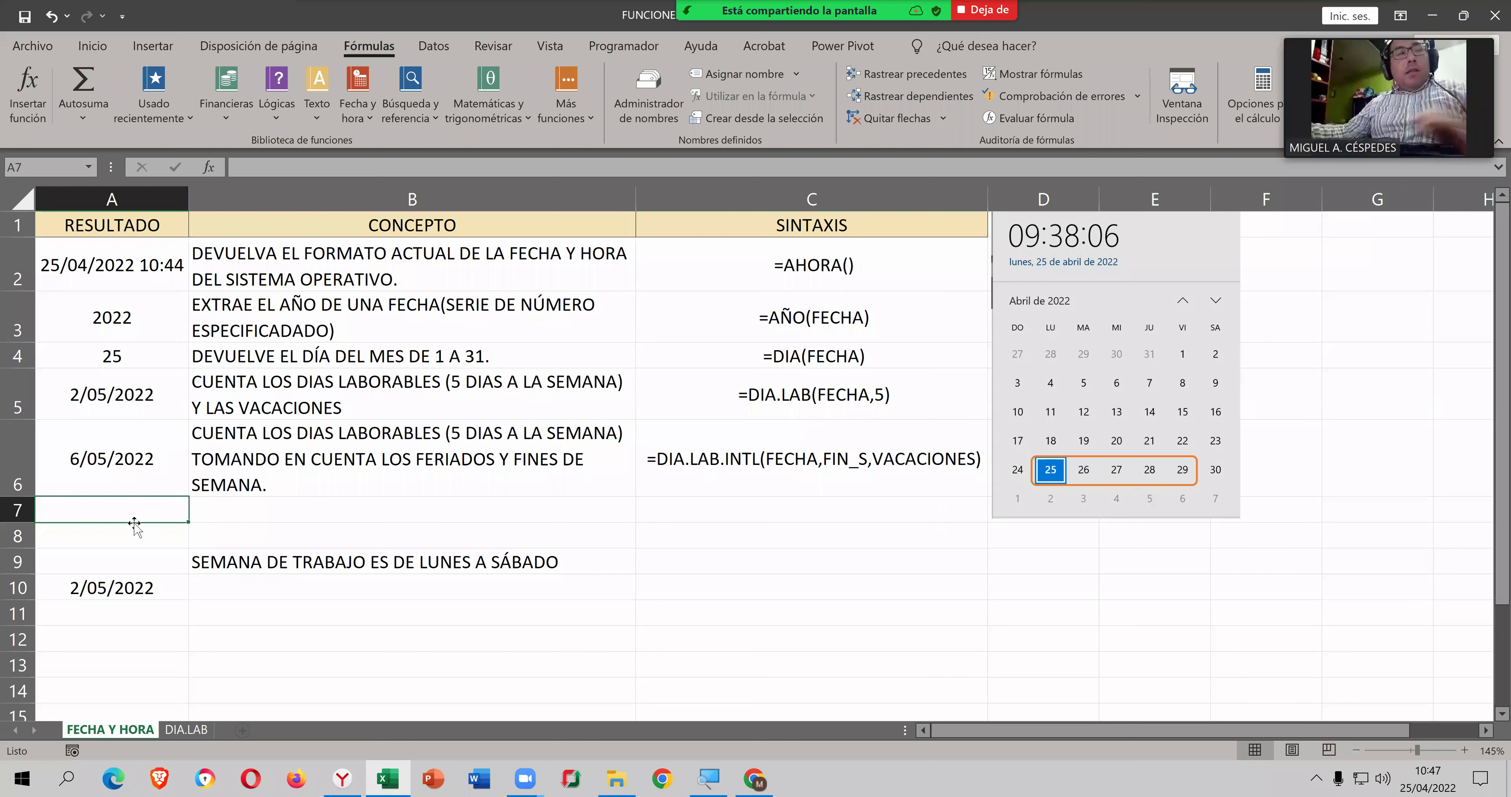
{"action": "left_click", "coordinate": [173, 450]}
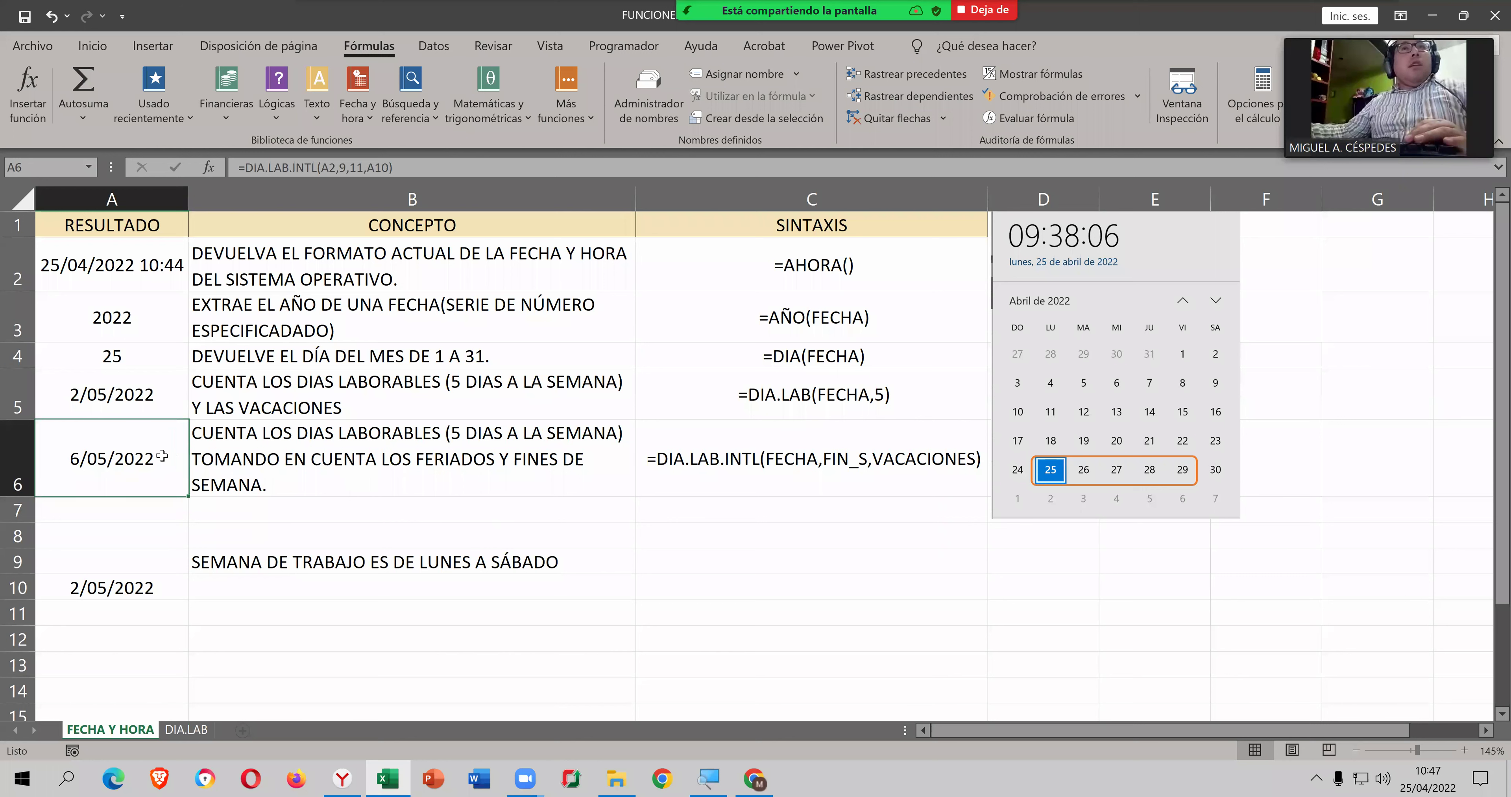
{"action": "left_click", "coordinate": [514, 459]}
{"action": "left_click", "coordinate": [128, 439]}
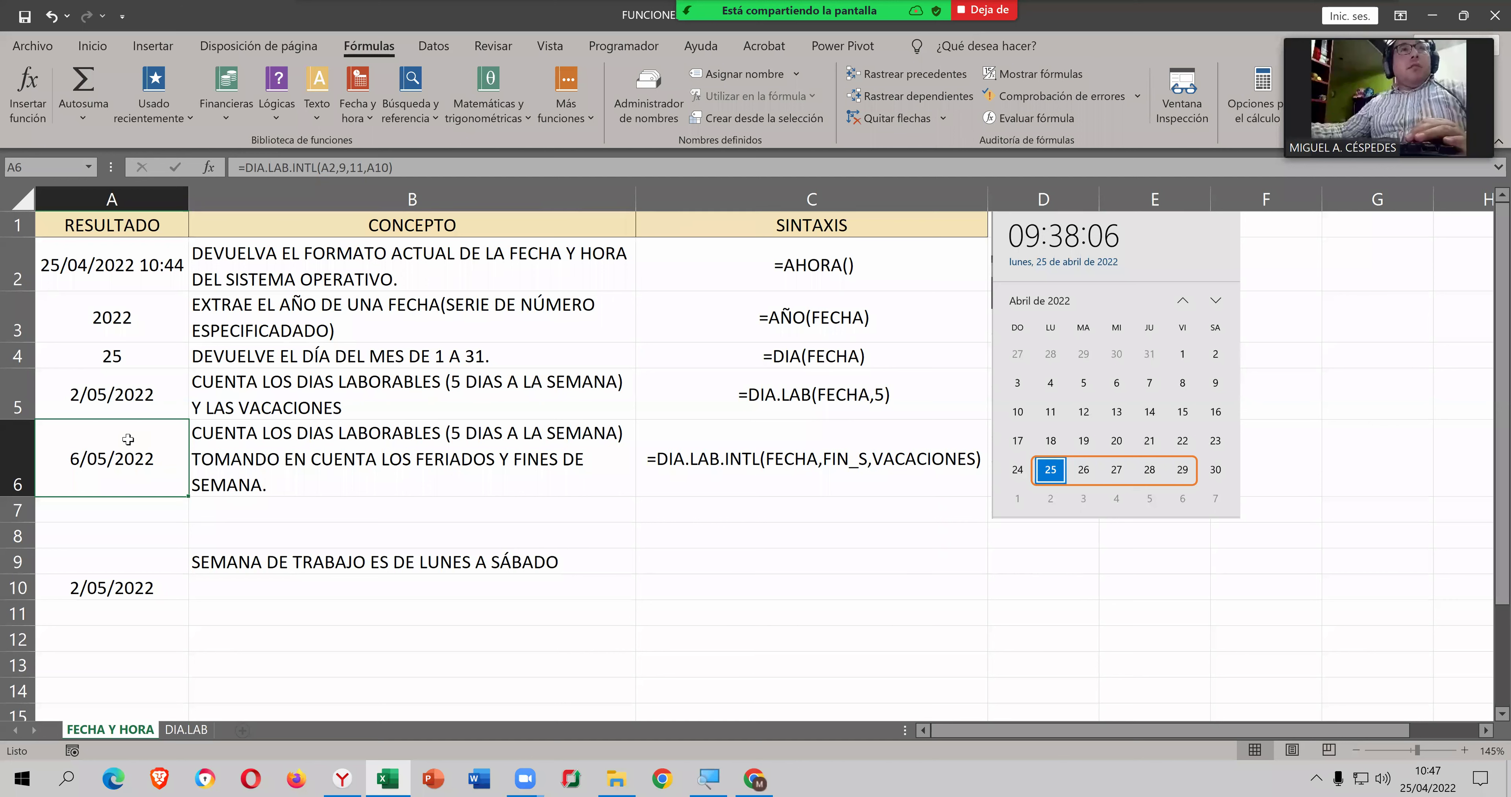
Step: Review A6's DIA.LAB.INTL arguments and confirm it still returns 6/05/2022
{"action": "double_click", "coordinate": [128, 439]}
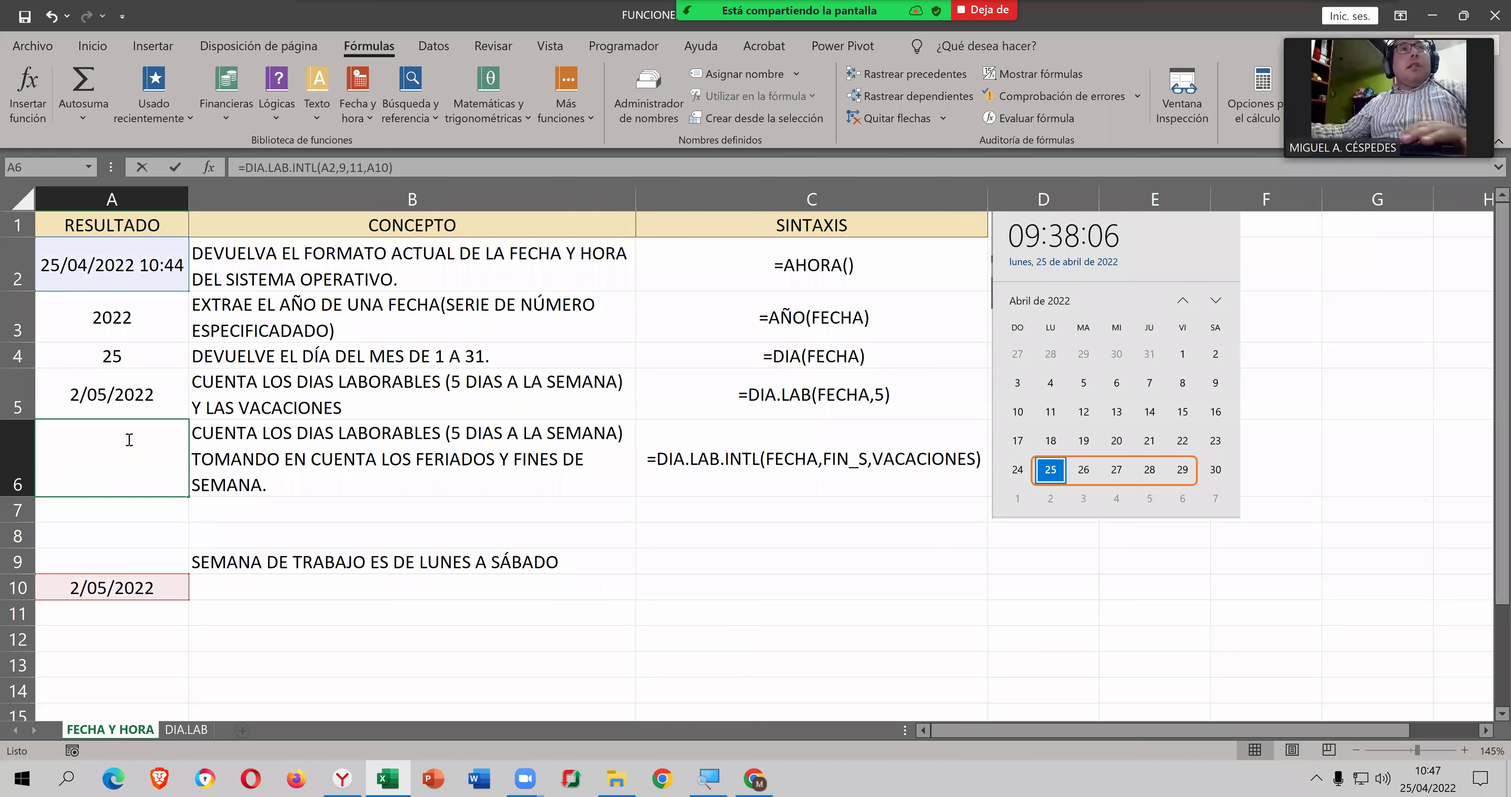
{"action": "left_click", "coordinate": [208, 167]}
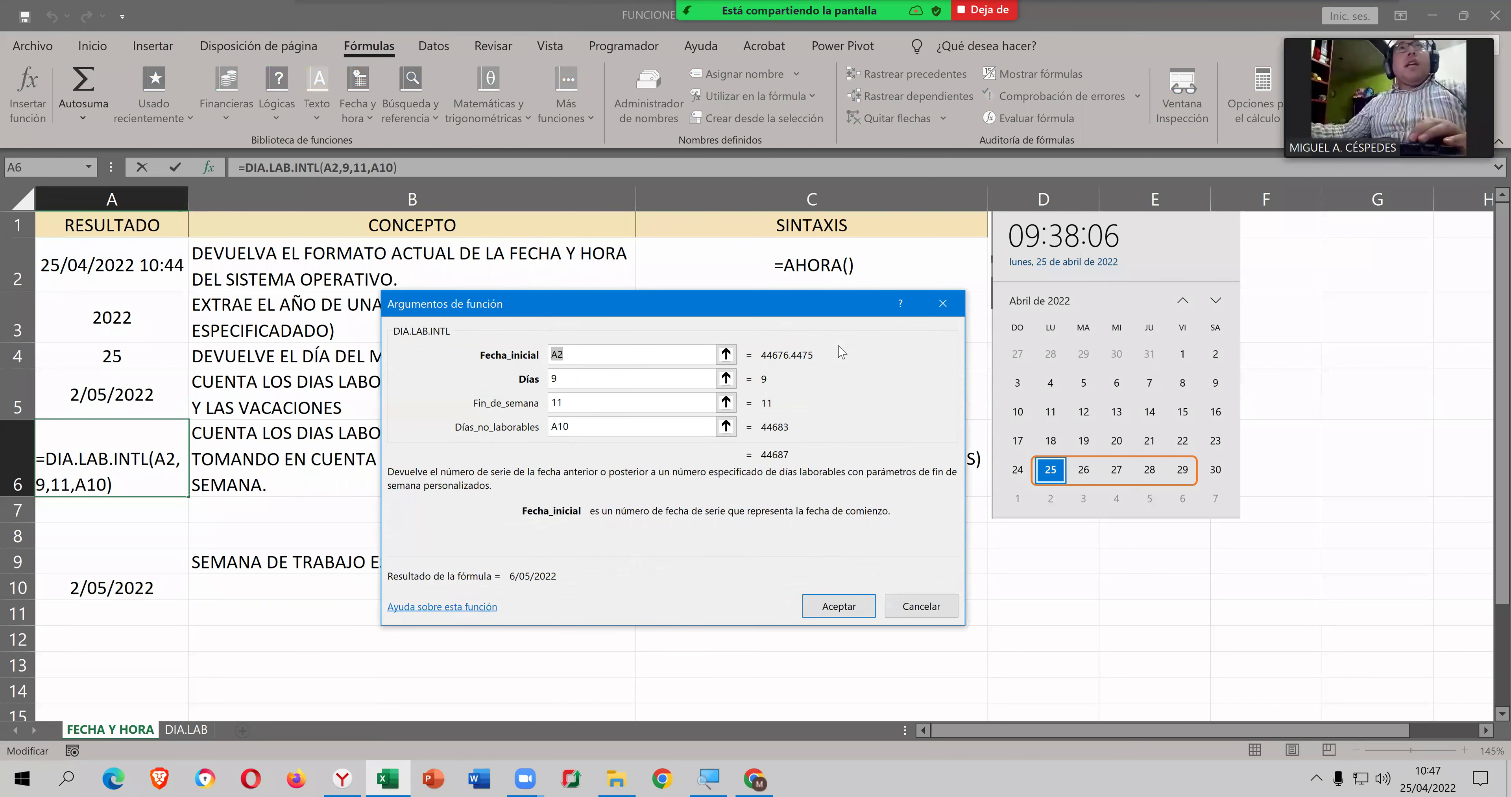
{"action": "left_click", "coordinate": [858, 608]}
Step: Check A3's AÑO formula, return to A6 and show the date and time function list
{"action": "left_click", "coordinate": [113, 256]}
{"action": "left_click", "coordinate": [104, 300]}
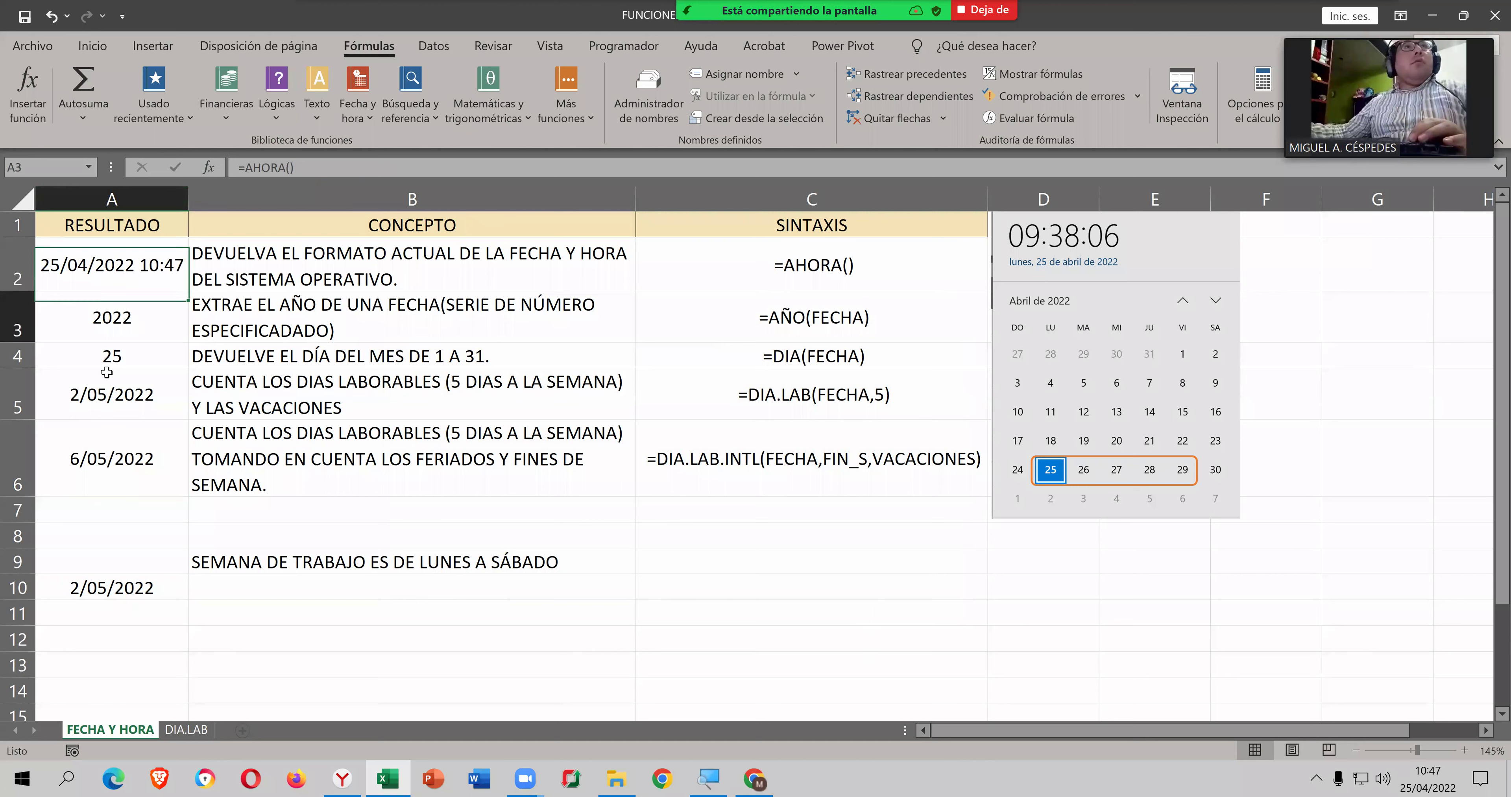
{"action": "left_click", "coordinate": [131, 451]}
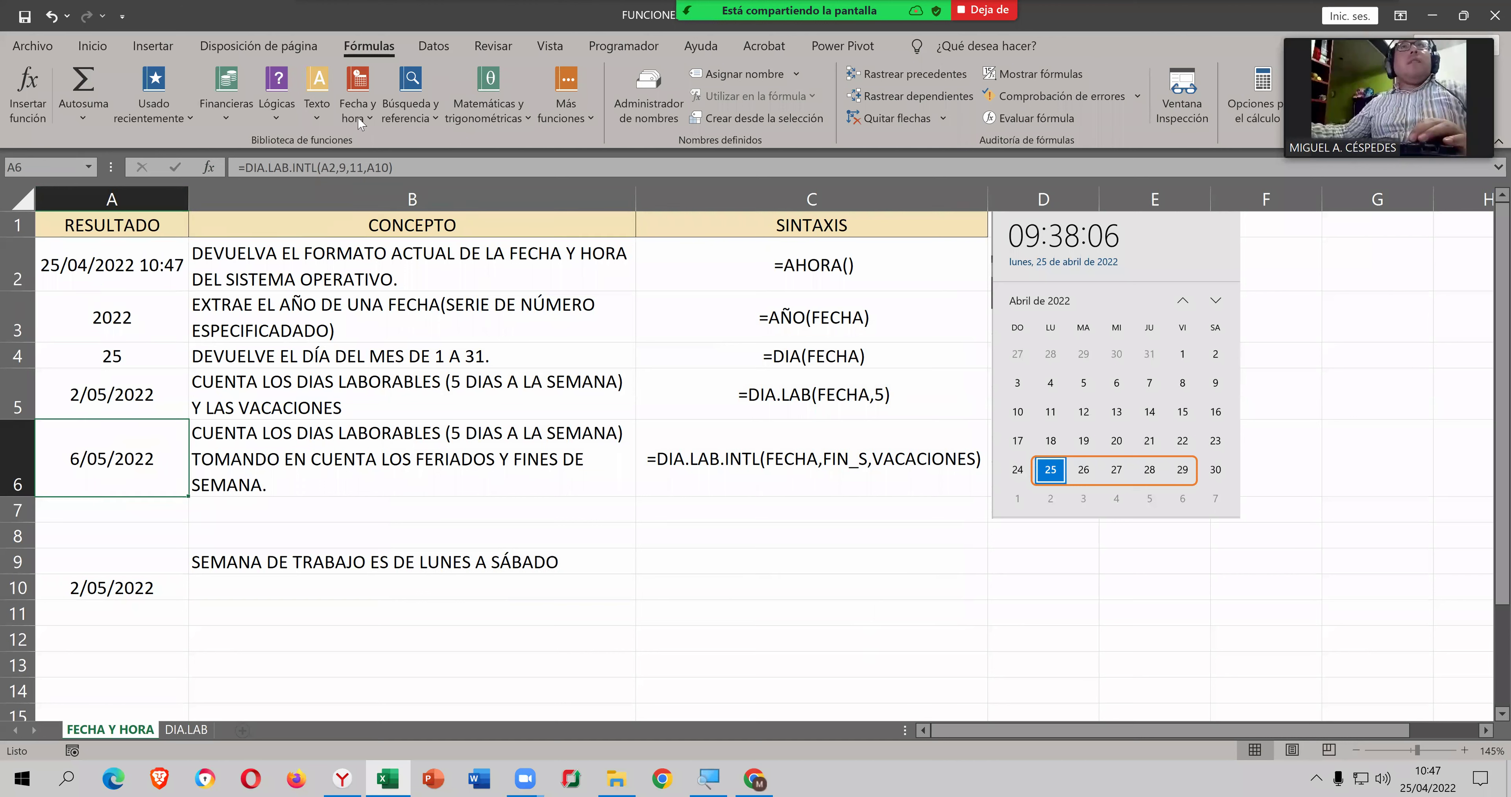
{"action": "left_click", "coordinate": [357, 97]}
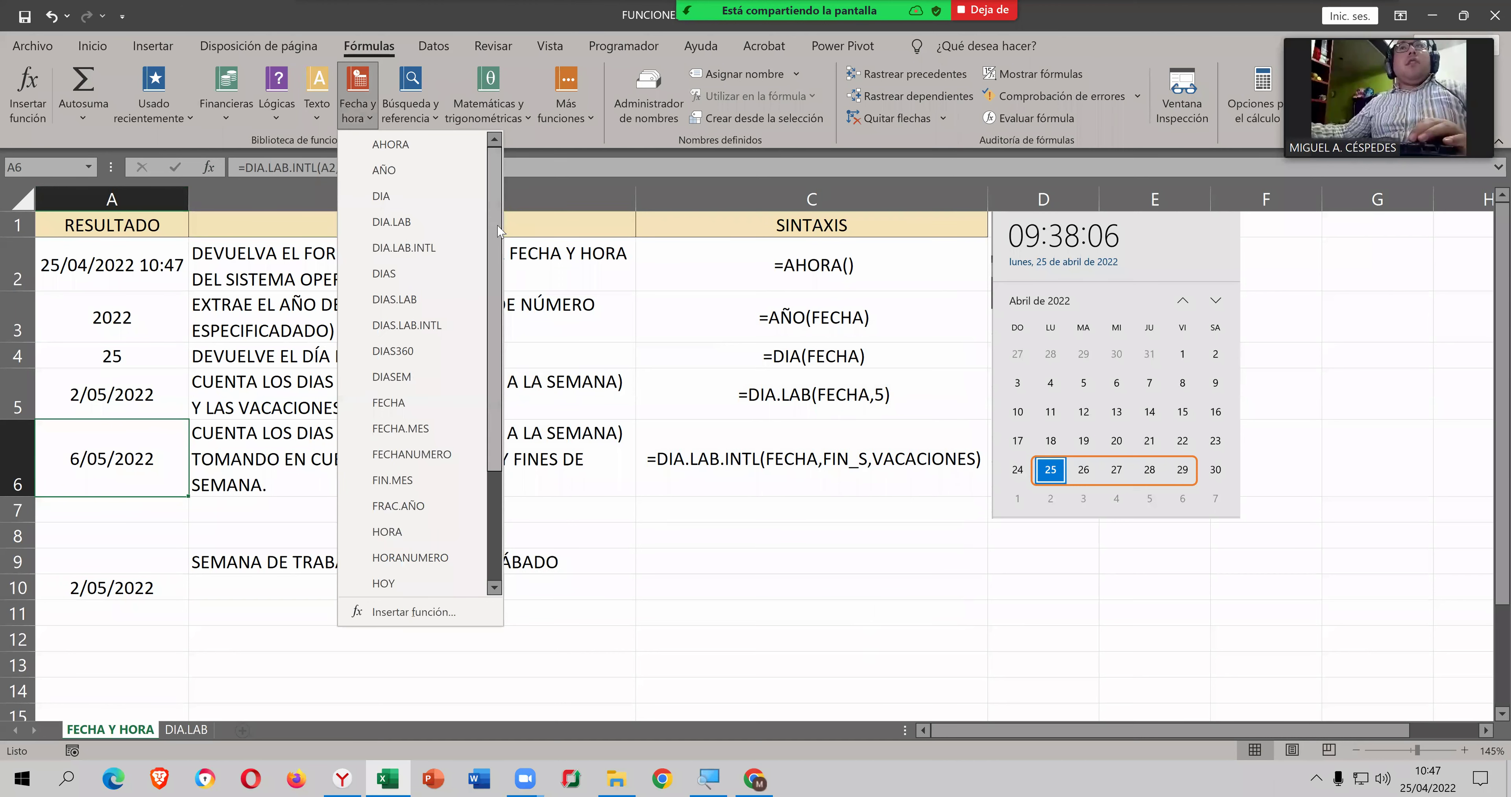
{"action": "scroll", "coordinate": [502, 426], "scroll_direction": "down", "scroll_amount": 2}
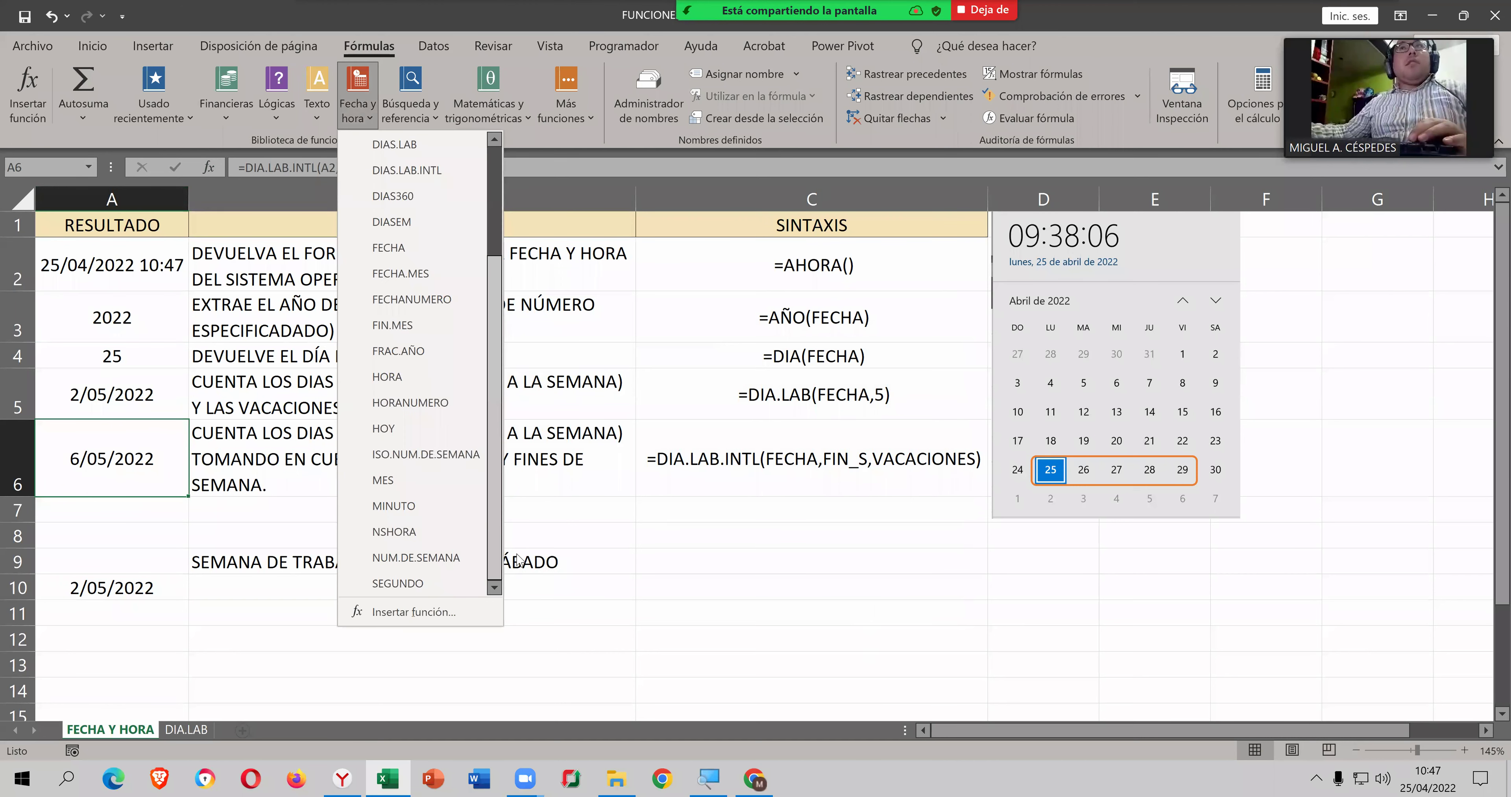
{"action": "left_click", "coordinate": [607, 542]}
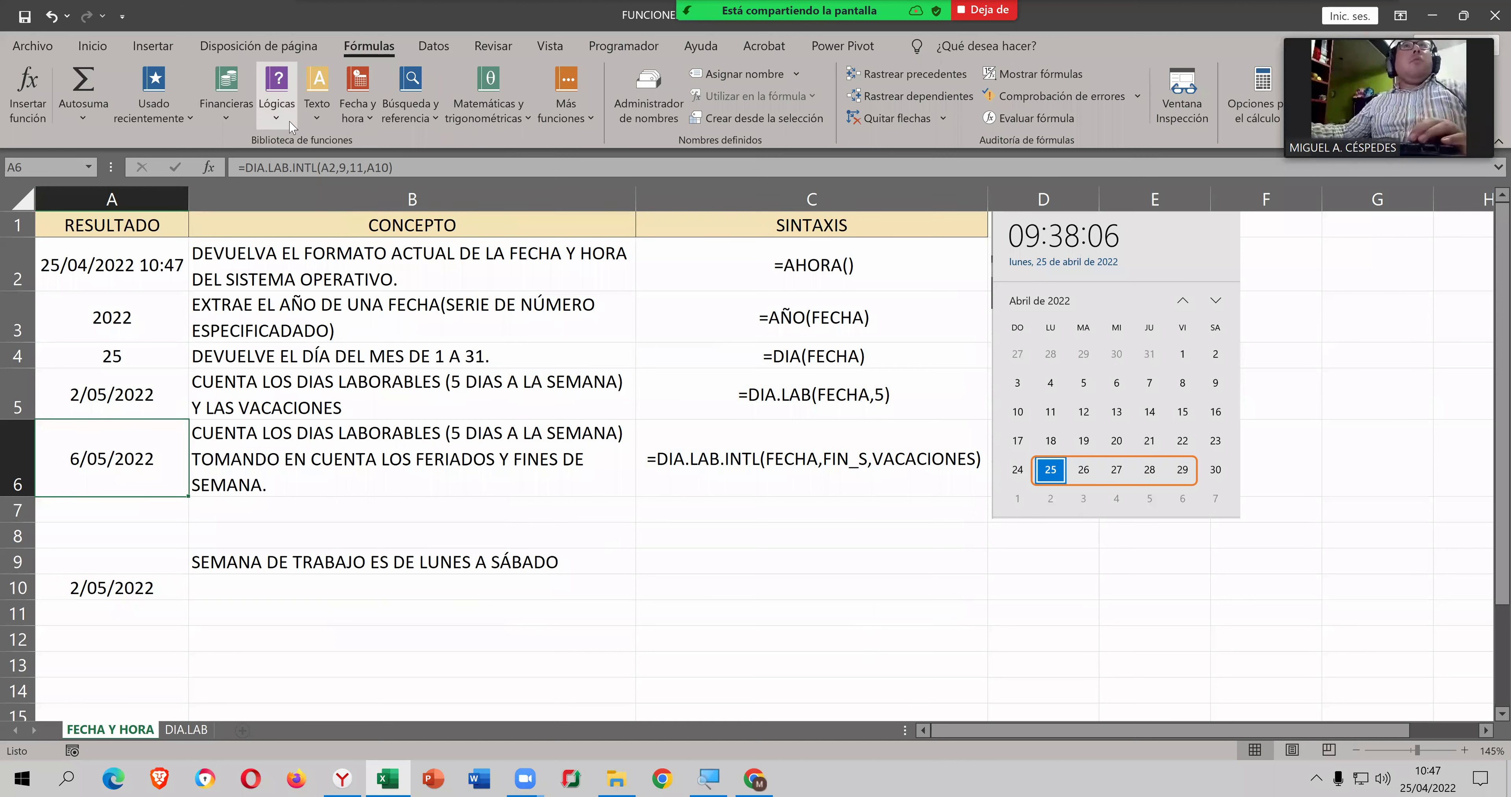
{"action": "left_click", "coordinate": [563, 117]}
{"action": "mouse_move", "coordinate": [598, 144]}
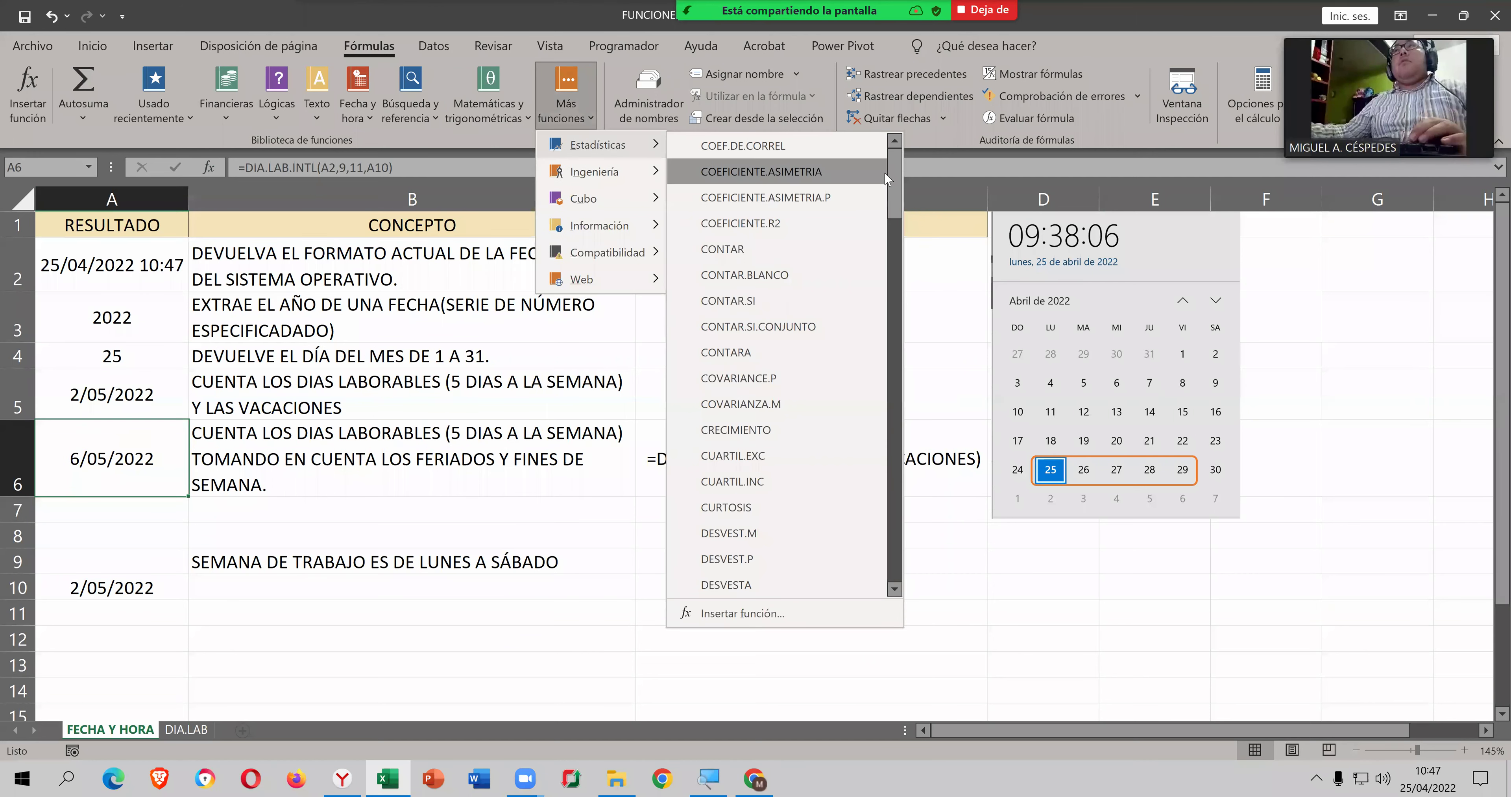
{"action": "mouse_move", "coordinate": [889, 175]}
{"action": "left_mouse_down"}
{"action": "mouse_move", "coordinate": [921, 383]}
{"action": "mouse_move", "coordinate": [922, 548]}
{"action": "mouse_move", "coordinate": [875, 143]}
{"action": "left_mouse_up"}
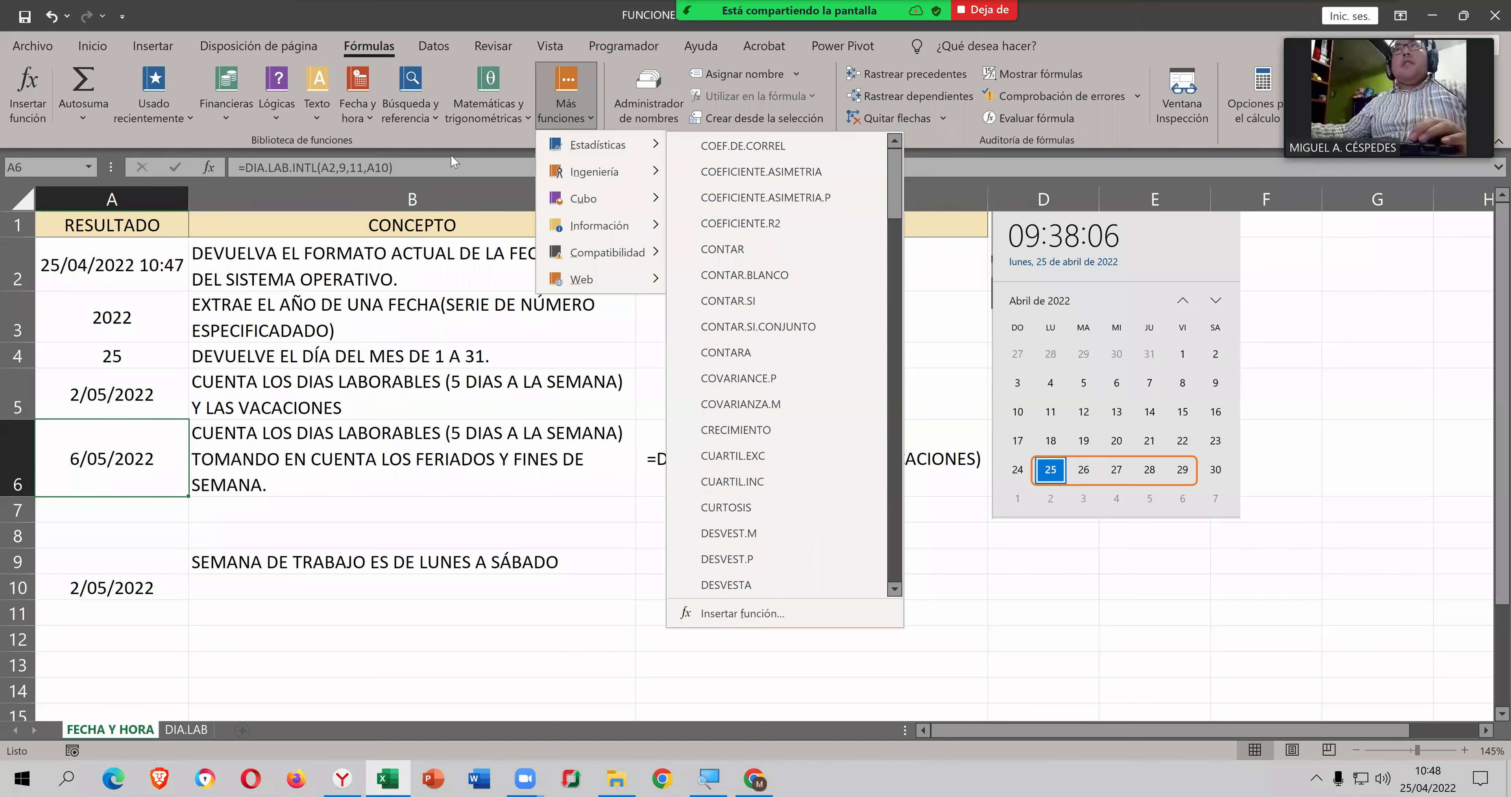
{"action": "left_click", "coordinate": [464, 139]}
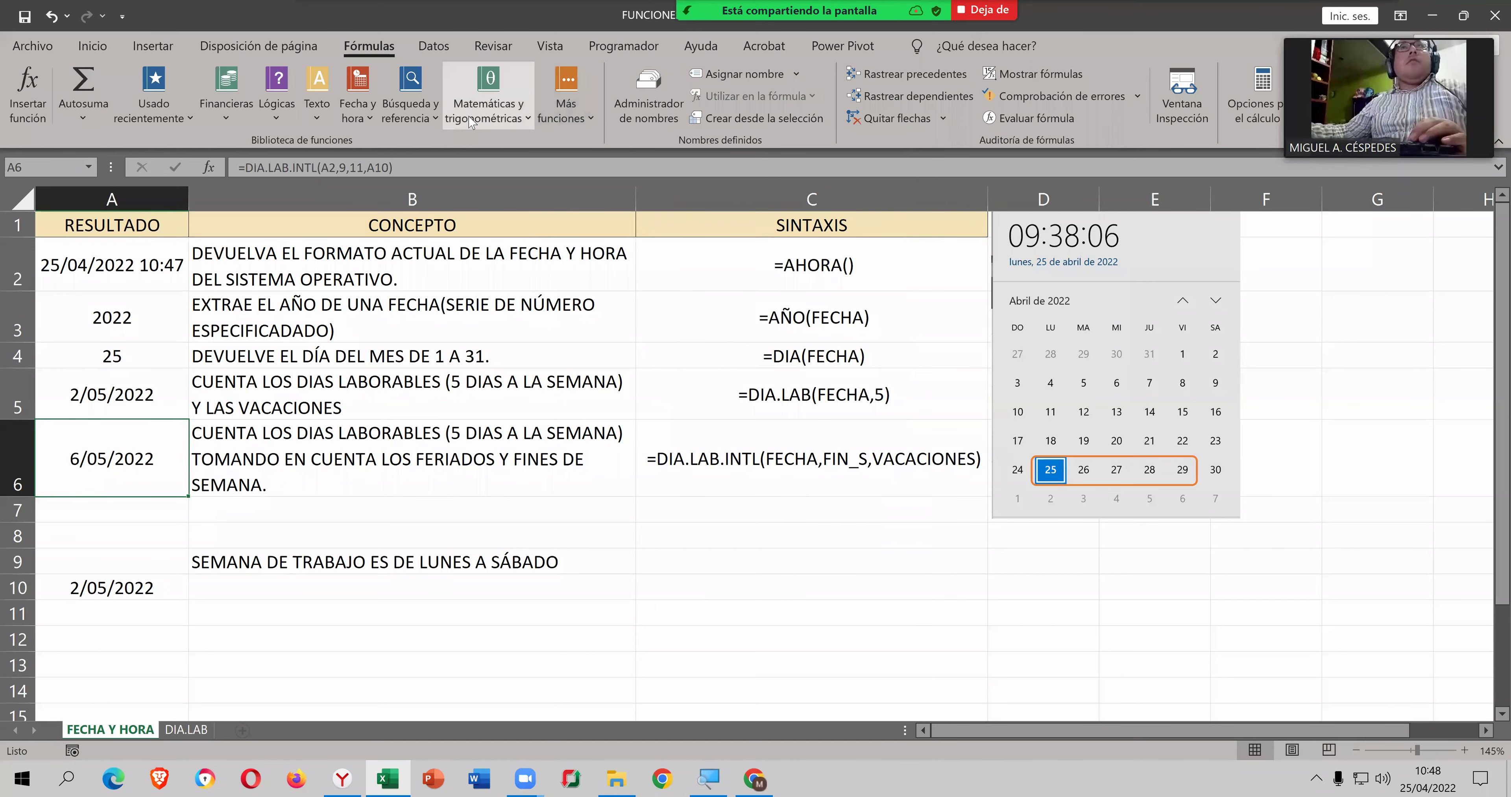
{"action": "left_click", "coordinate": [470, 123]}
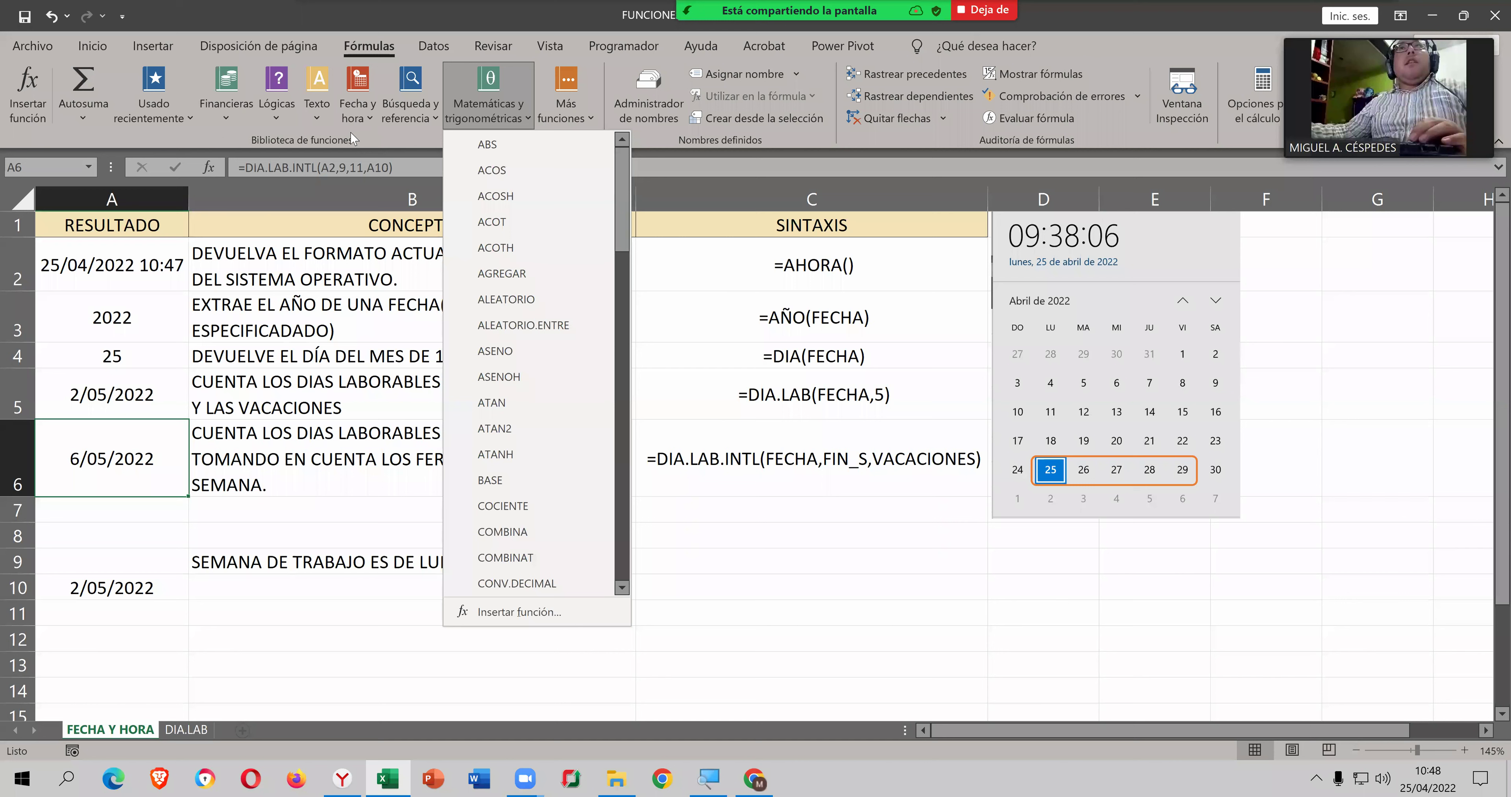
{"action": "left_click", "coordinate": [311, 120]}
{"action": "left_click", "coordinate": [311, 120]}
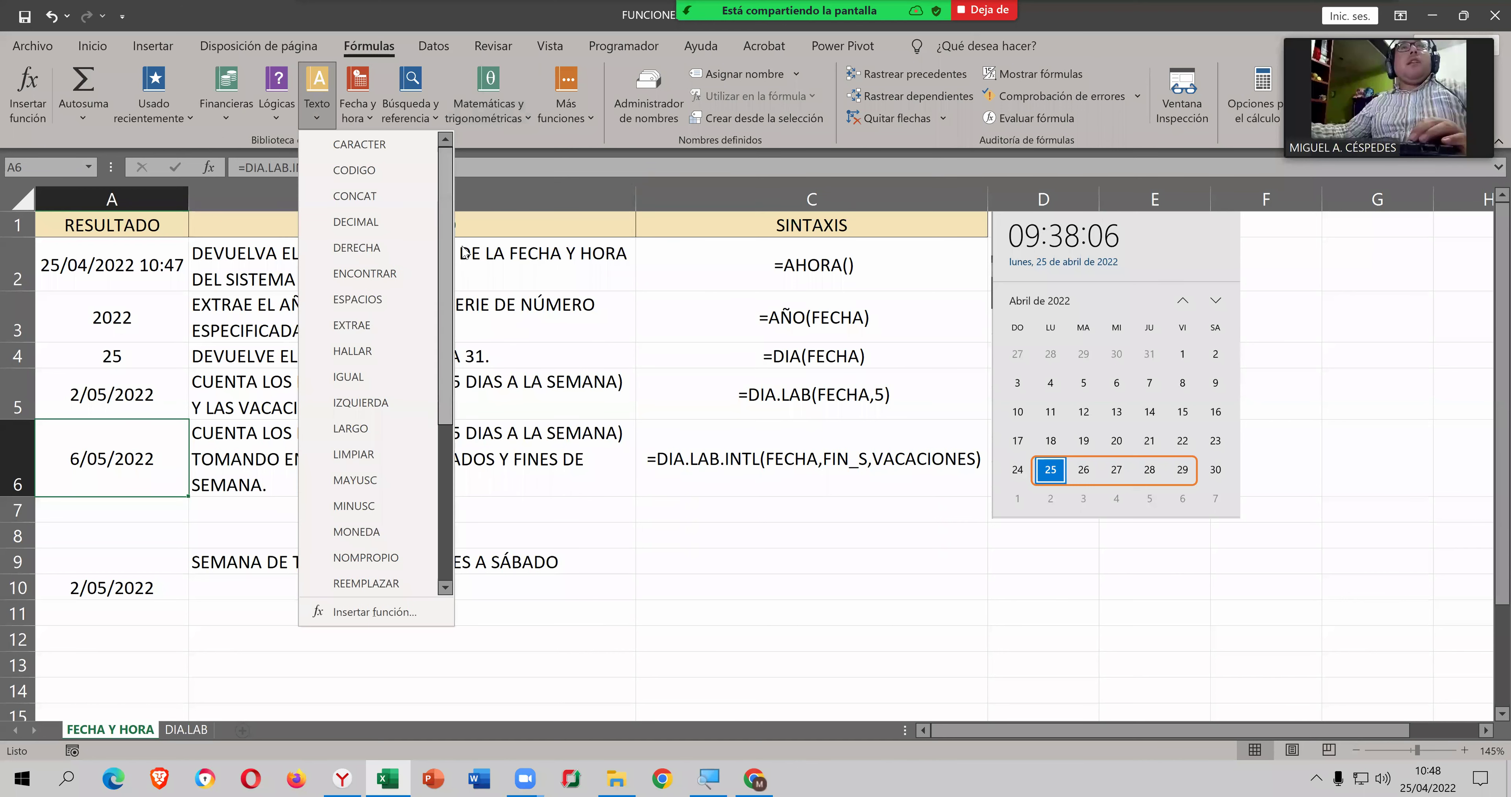
{"action": "mouse_move", "coordinate": [449, 299]}
{"action": "left_mouse_down"}
{"action": "mouse_move", "coordinate": [449, 438]}
{"action": "mouse_move", "coordinate": [462, 188]}
{"action": "left_mouse_up"}
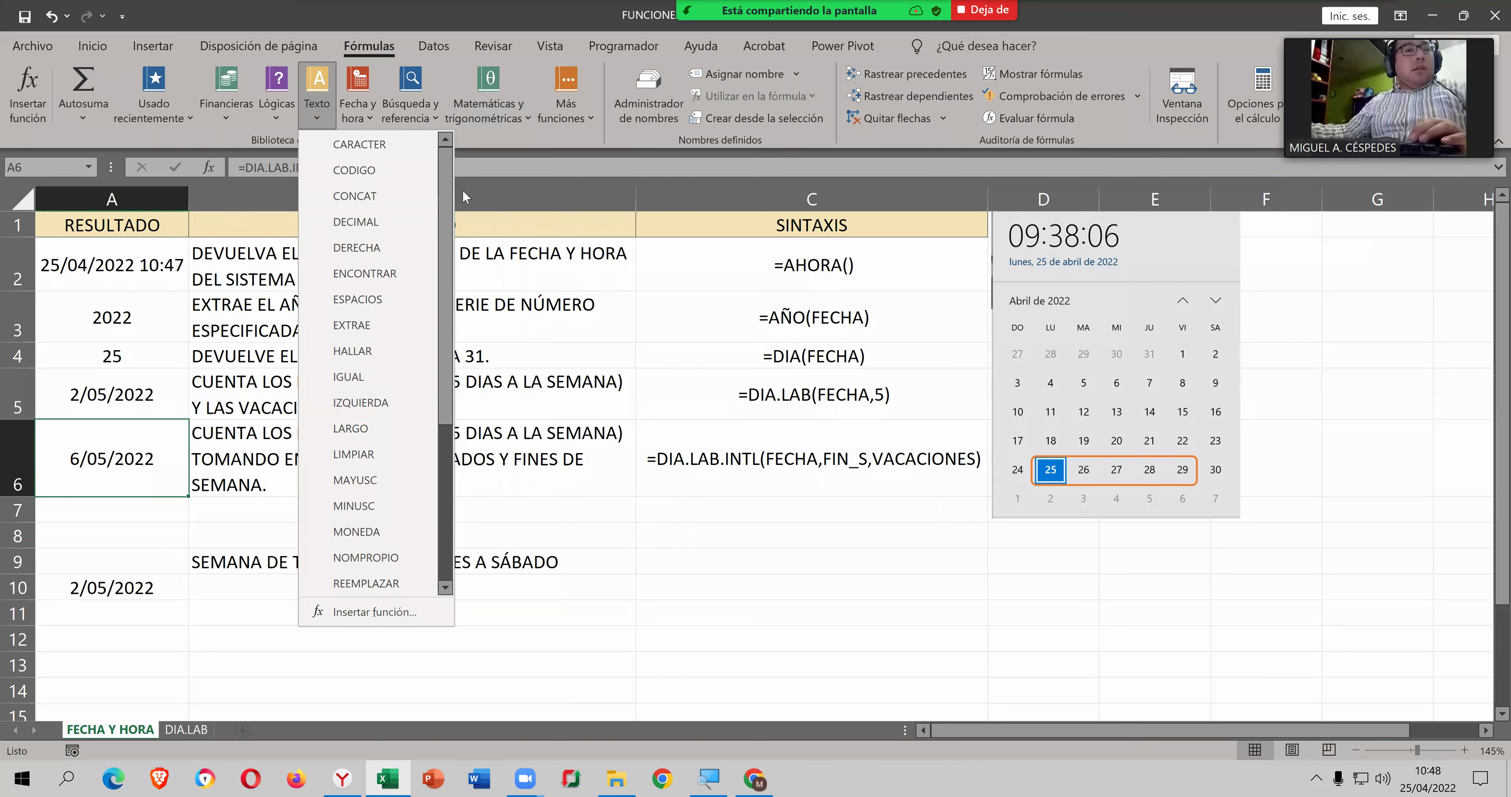
{"action": "left_click", "coordinate": [613, 337]}
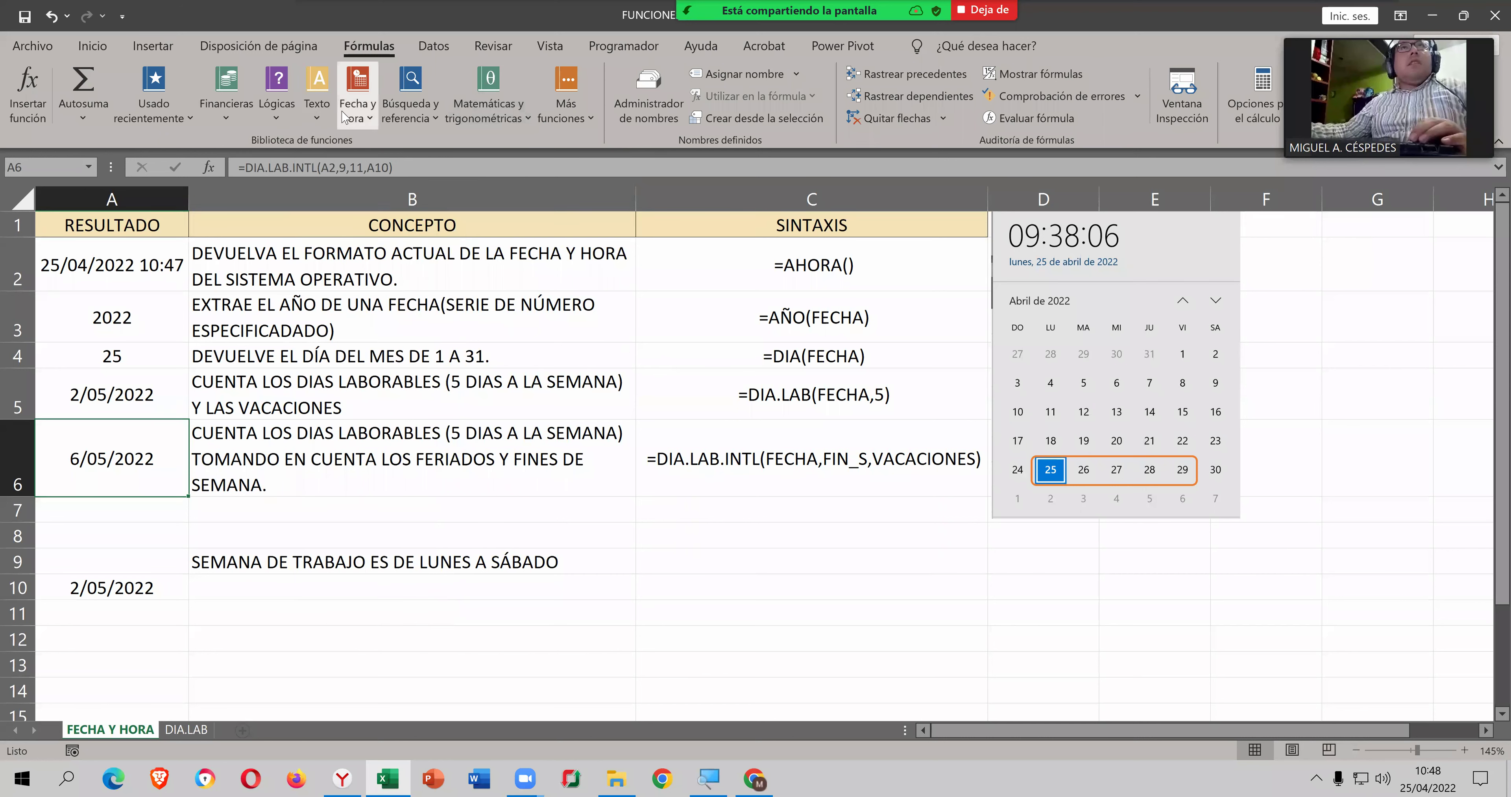
{"action": "left_click", "coordinate": [352, 120]}
{"action": "left_click", "coordinate": [351, 120]}
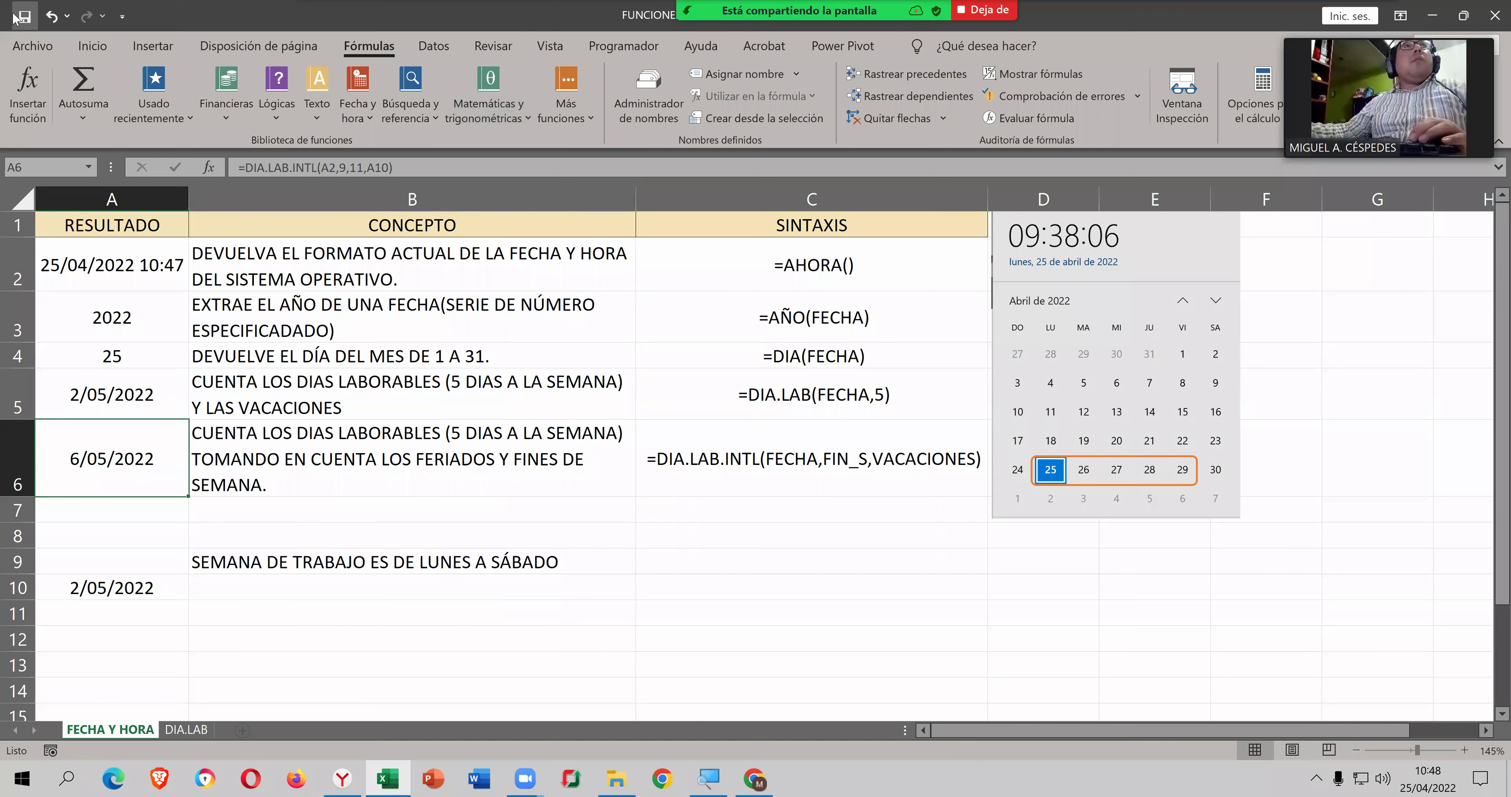
Step: Close Excel, browse from Funciones Fecha up to 06 - EXCEL_INTERMEDIO, then show the desktop
{"action": "left_click", "coordinate": [1489, 16]}
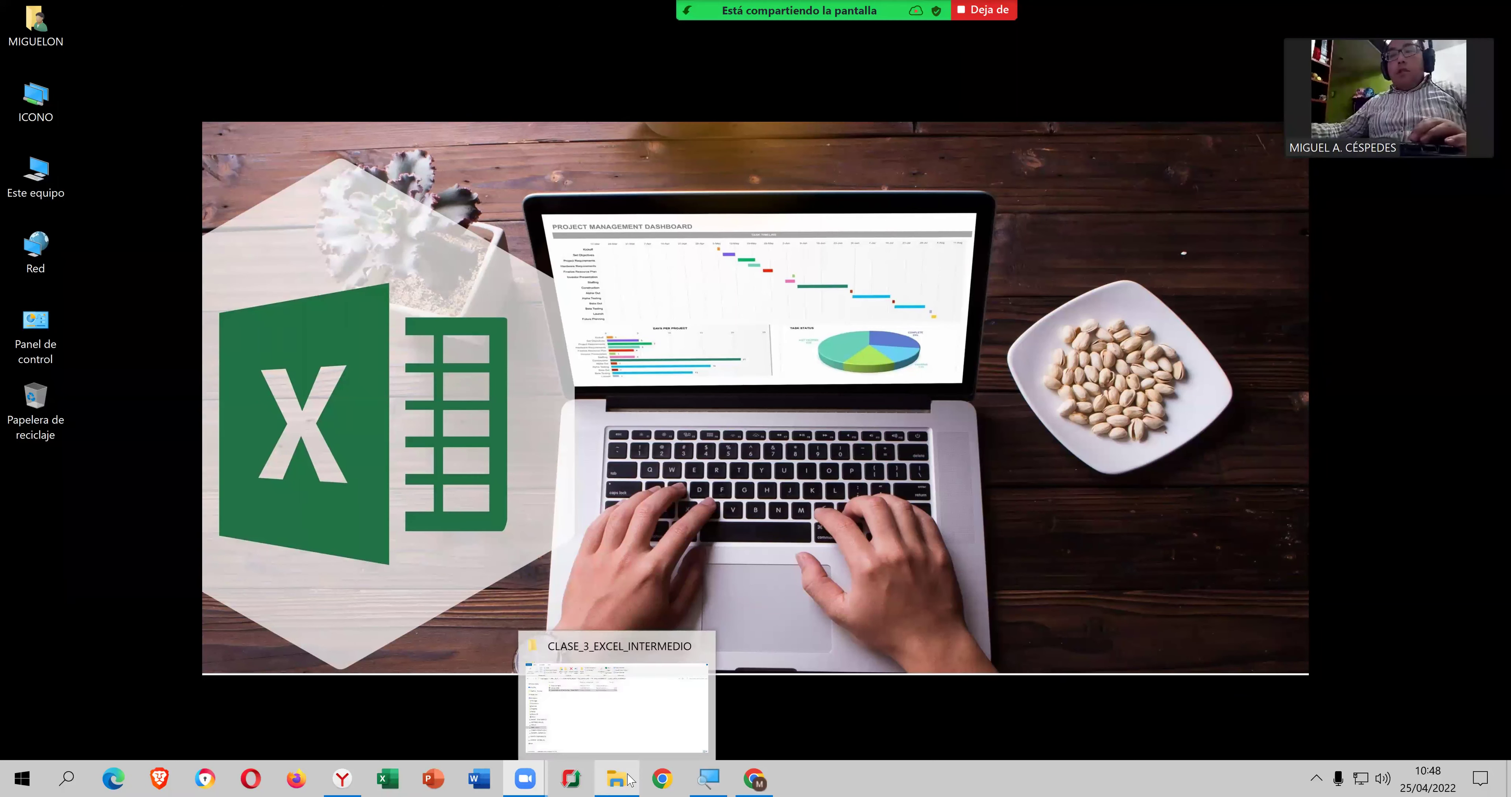
{"action": "key", "text": "alt+Tab"}
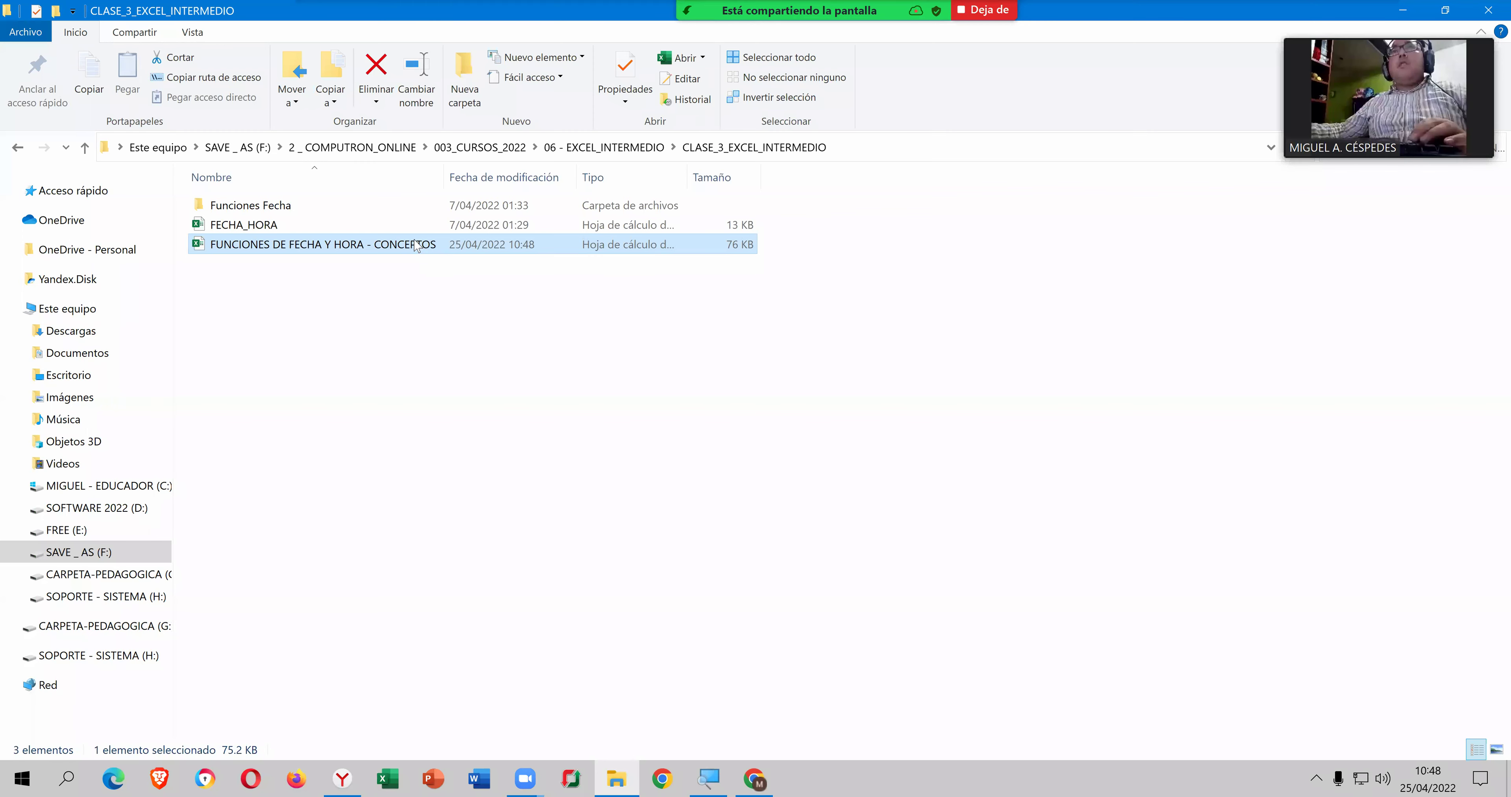
{"action": "double_click", "coordinate": [398, 206]}
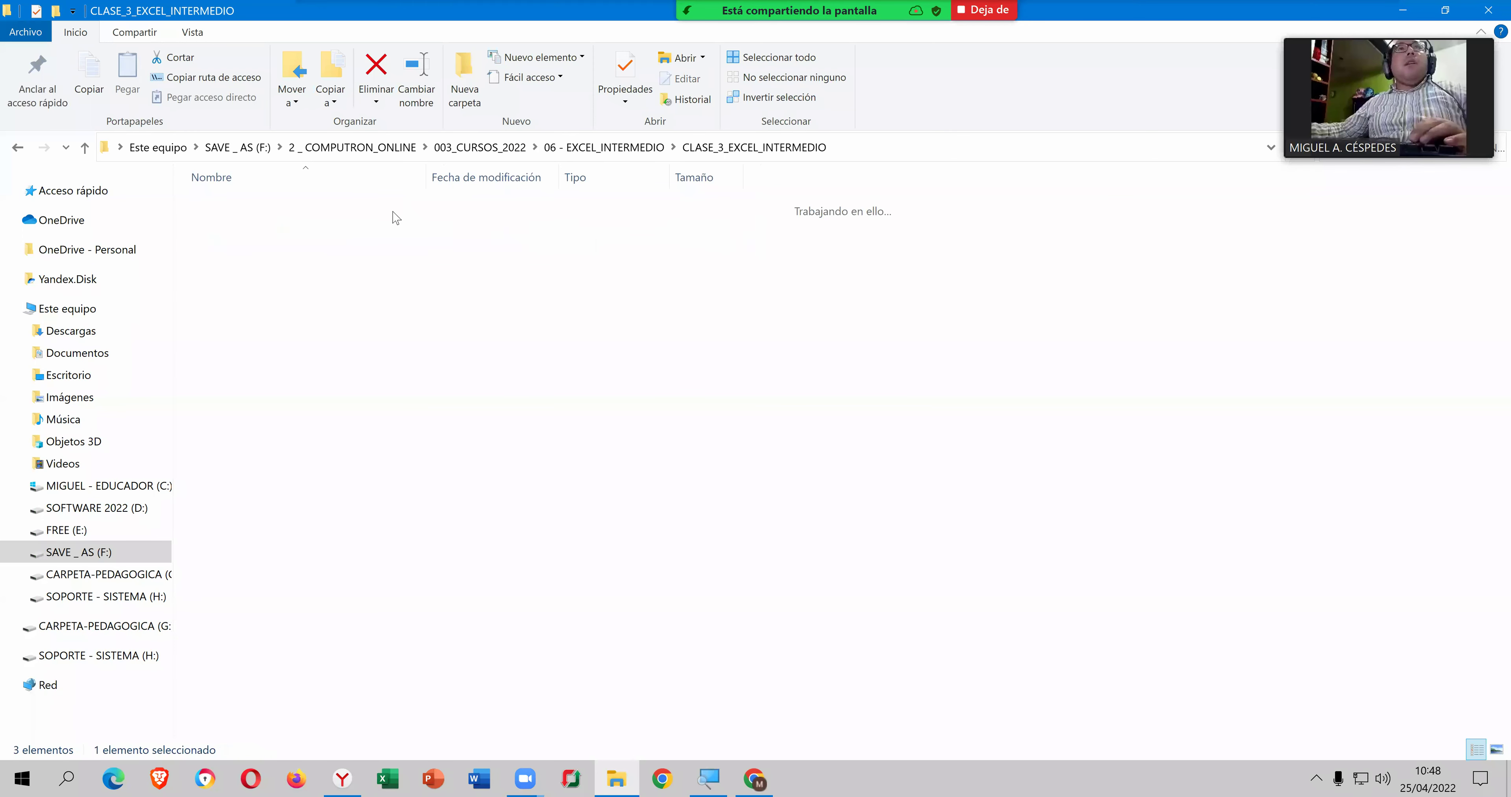
{"action": "left_click", "coordinate": [742, 147]}
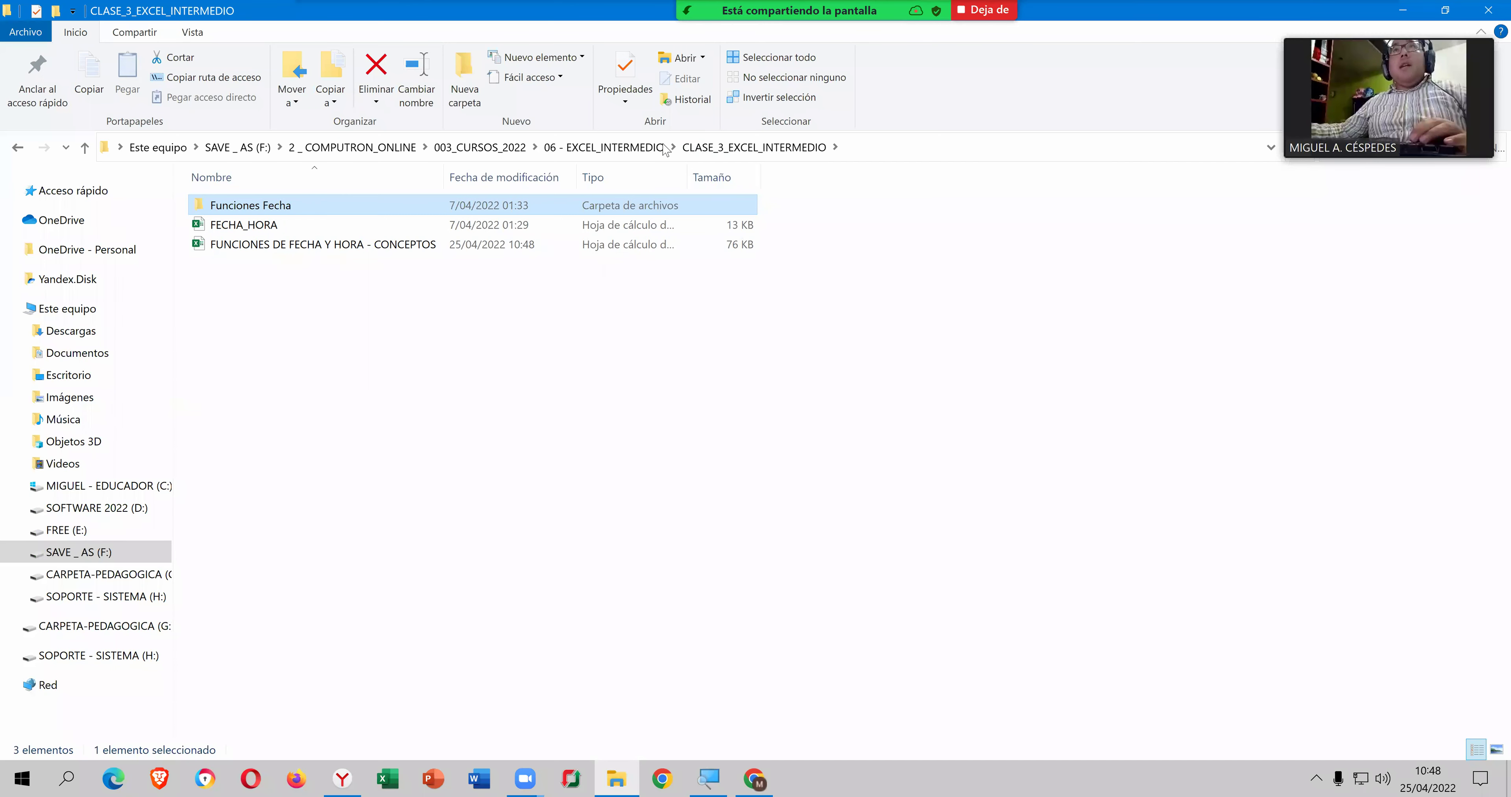
{"action": "left_click", "coordinate": [631, 153]}
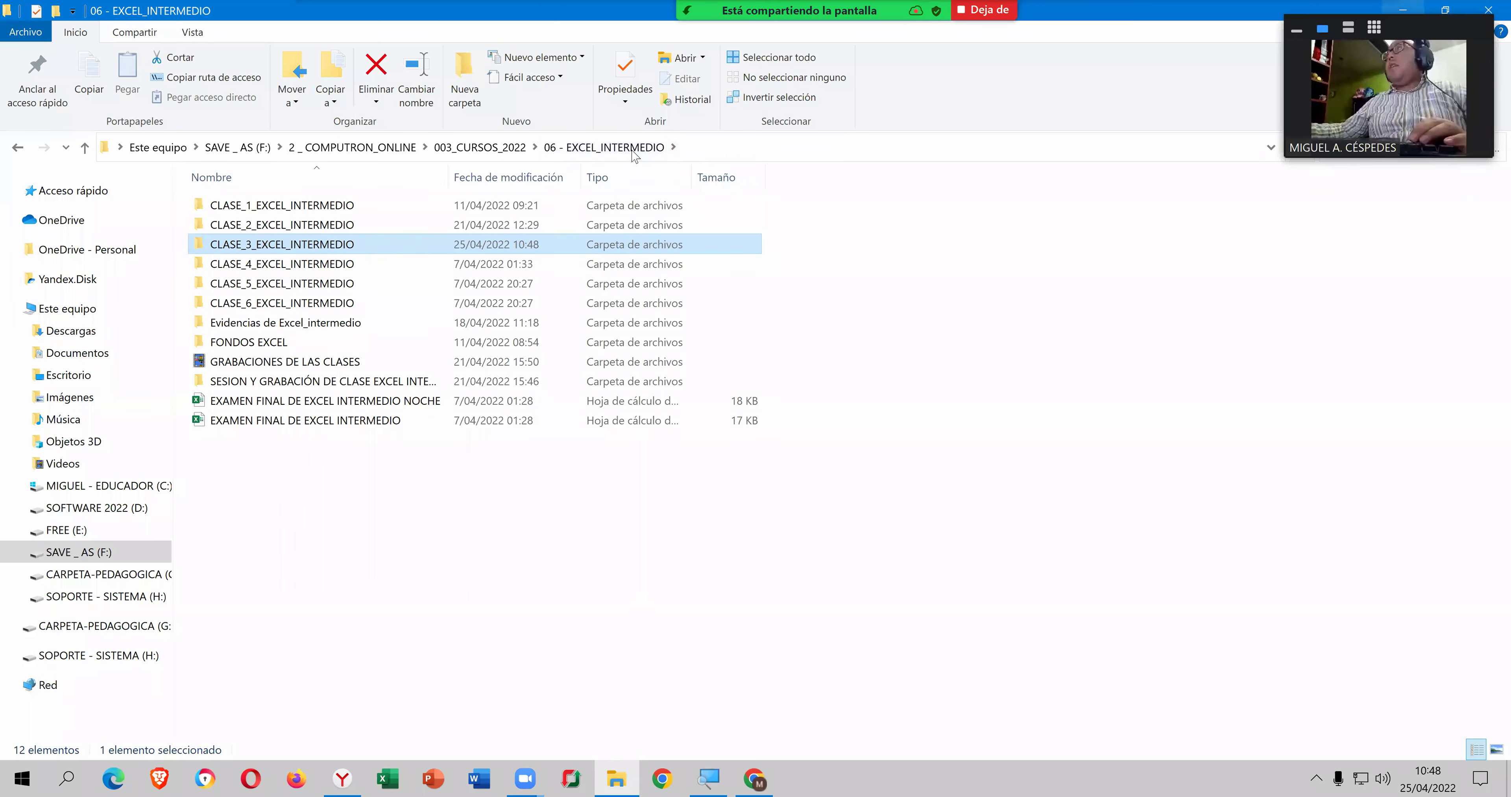
{"action": "key", "text": "super+d"}
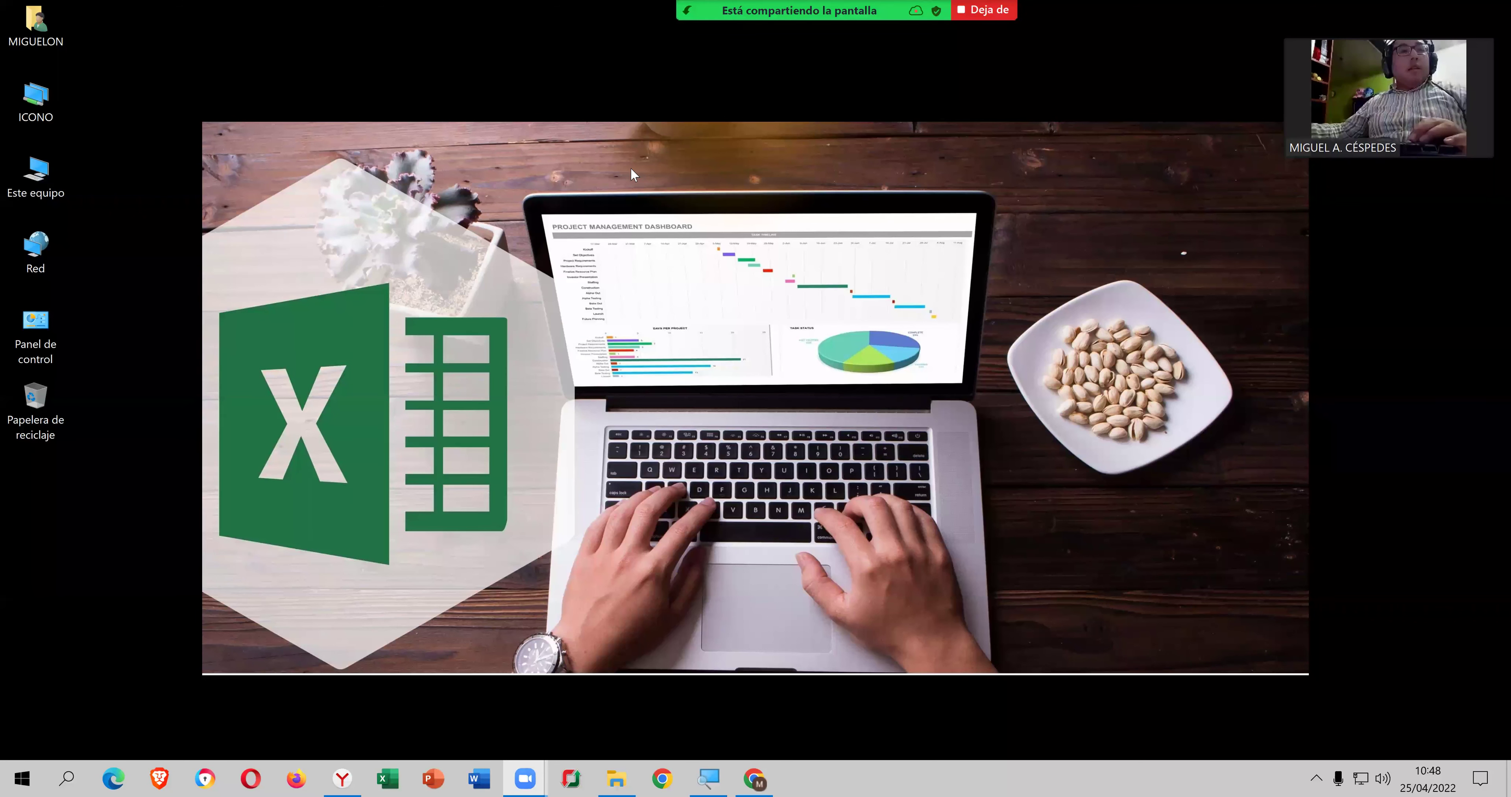